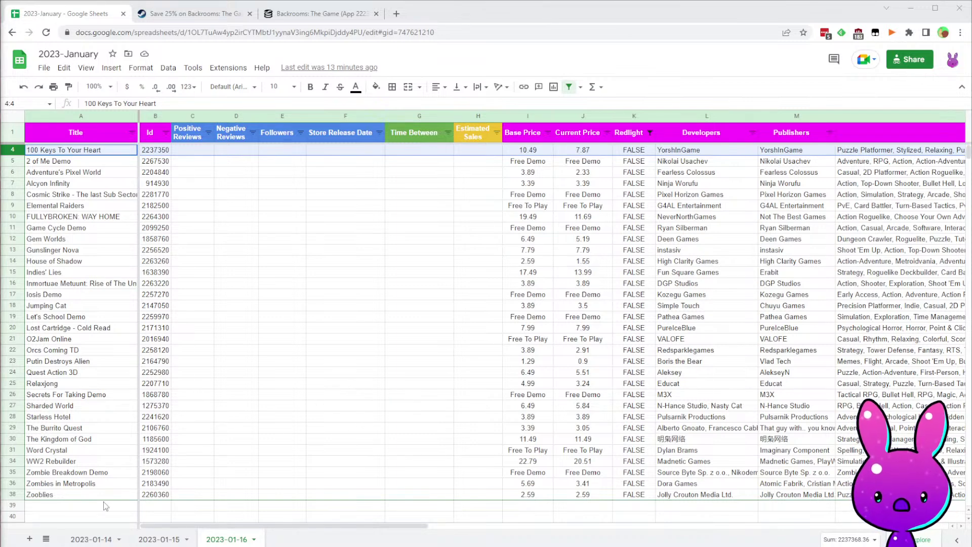
- Select the listed game titles in the Title column from Zooblies up to 100 Keys To Your Heart
left_click(78, 497)
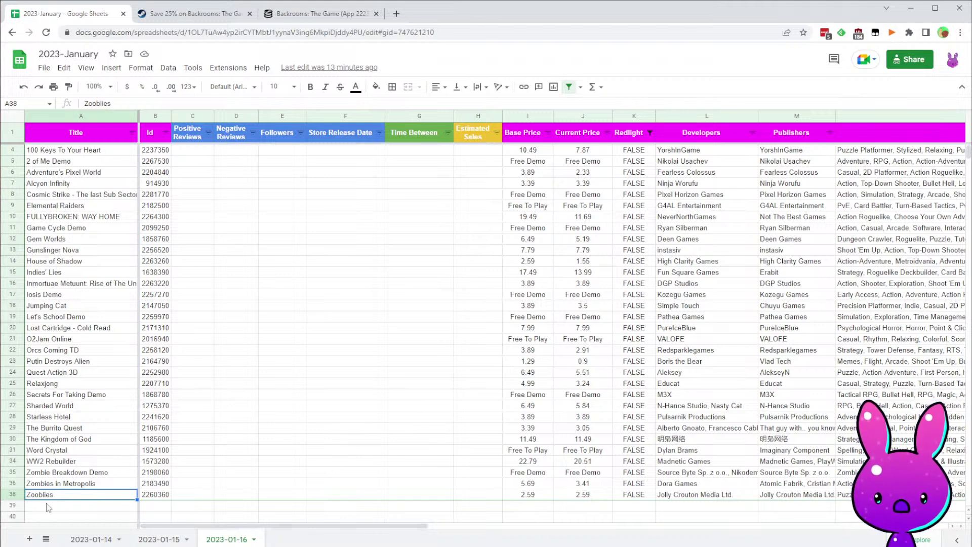
left_click_drag(79, 497, 84, 151)
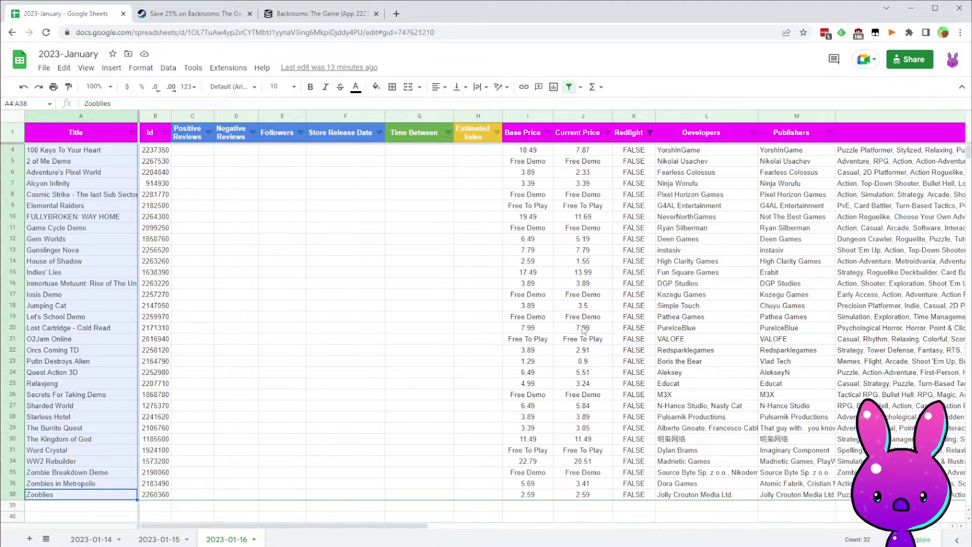
- Copy the ID of 100 Keys To Your Heart and open the Steam store page for app 2237350
left_click(217, 174)
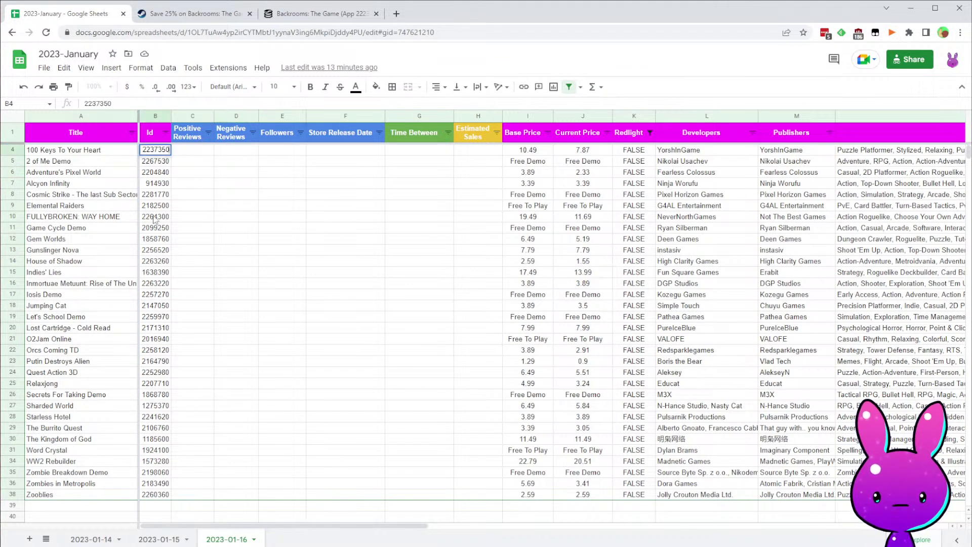
left_click(435, 200)
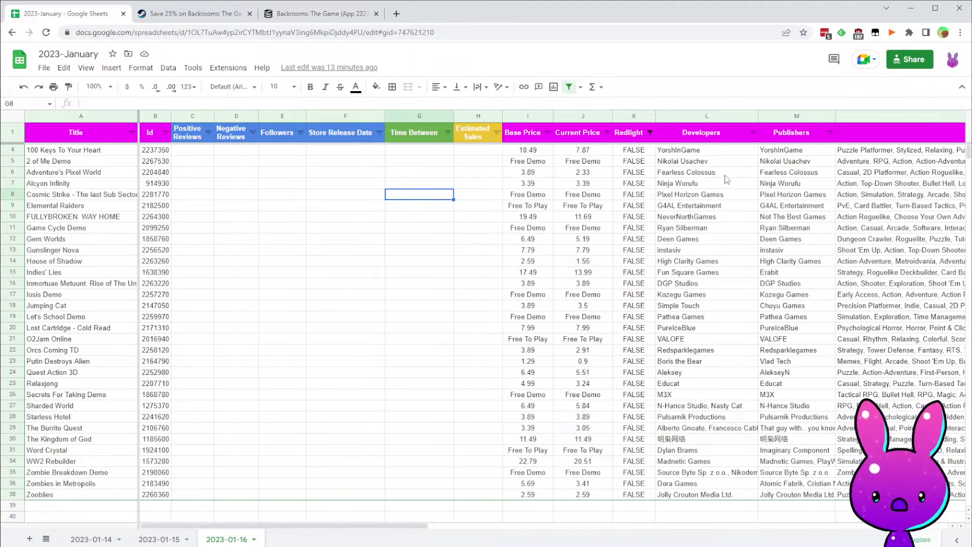
left_click(192, 14)
left_click(203, 32)
double_click(218, 32)
type("2237350")
key("Return")
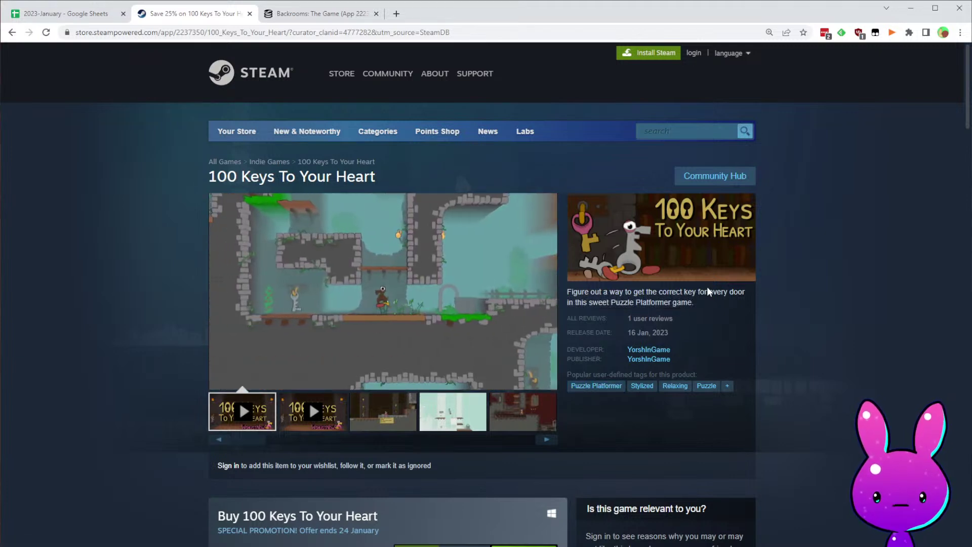
- Examine the game's trailer, short description and About This Game text on the Steam store page
mouse_move(644, 323)
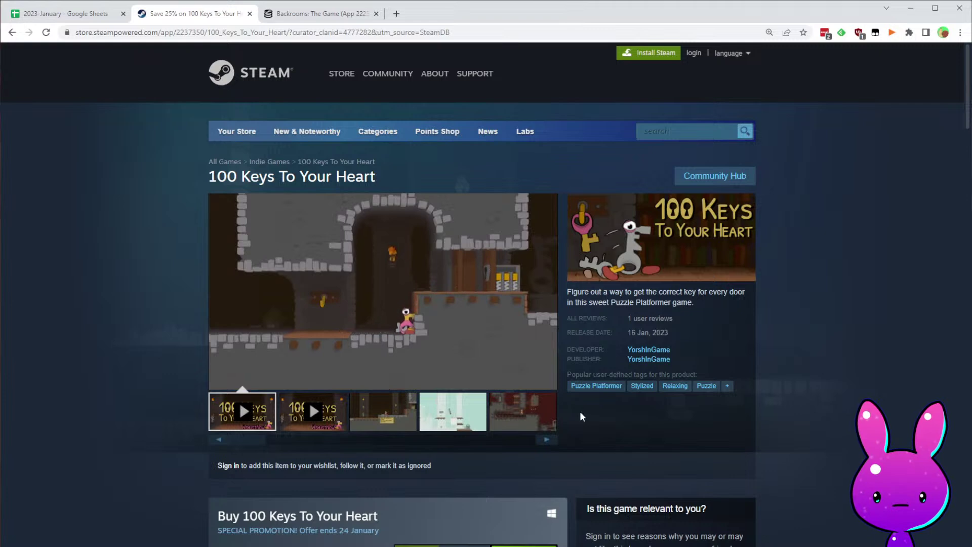
mouse_move(387, 353)
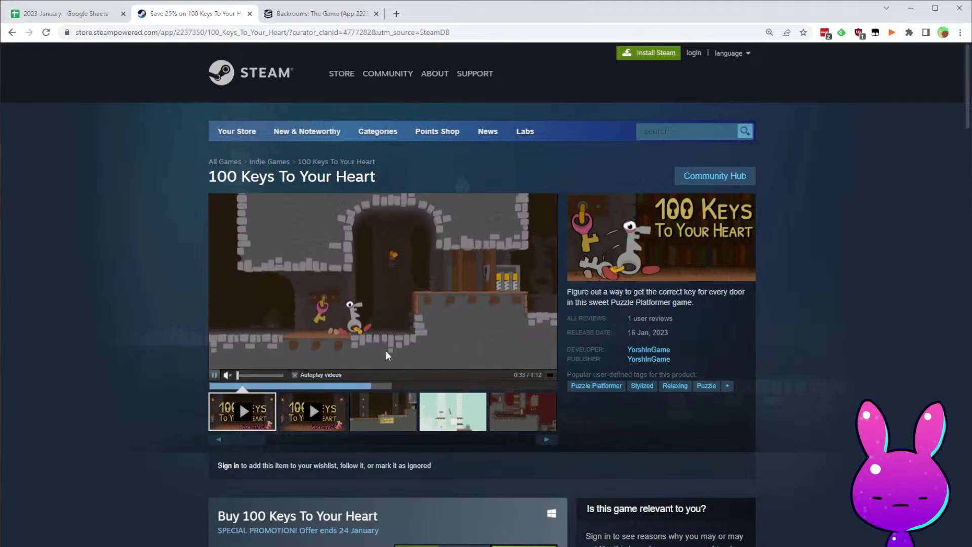
scroll(497, 357, "down", 2)
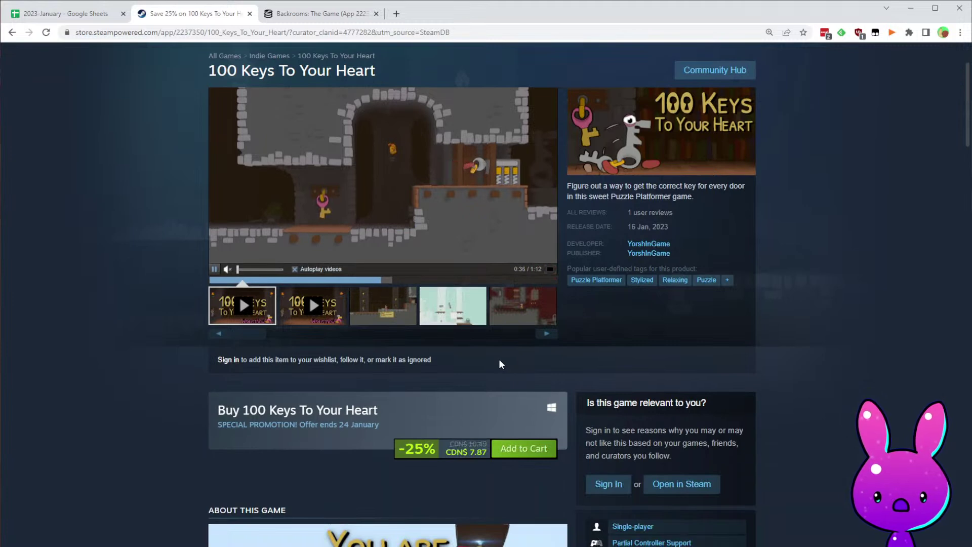
left_click_drag(584, 187, 731, 196)
left_click(638, 208)
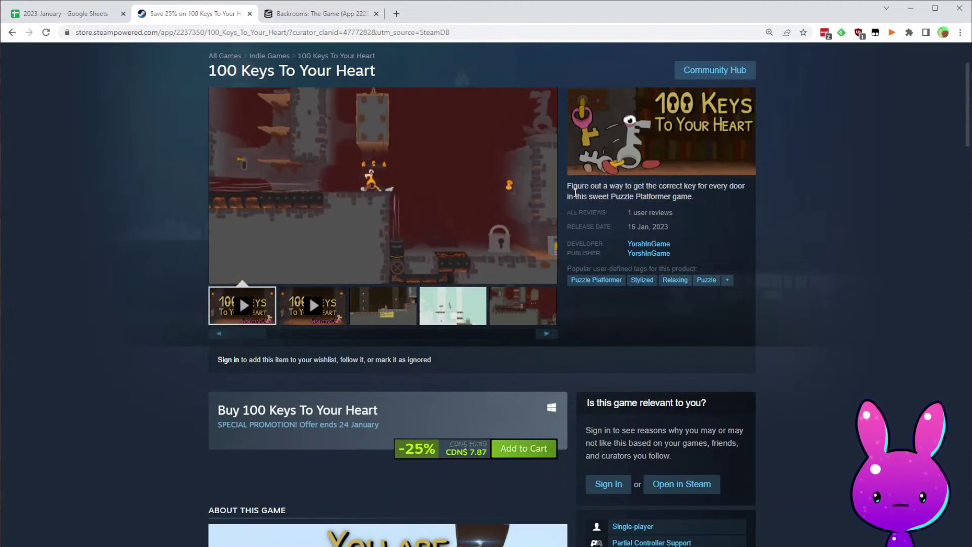
scroll(774, 354, "down", 8)
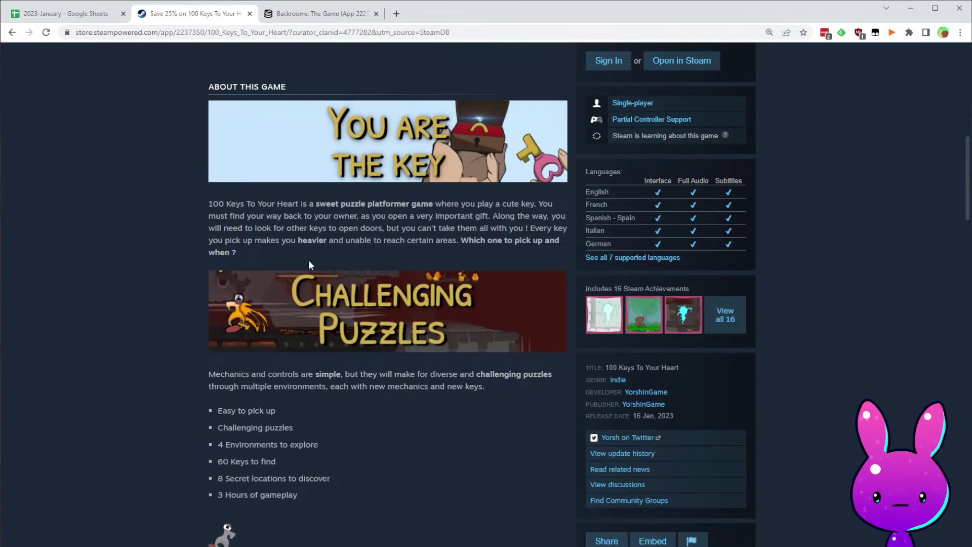
left_click_drag(204, 204, 489, 204)
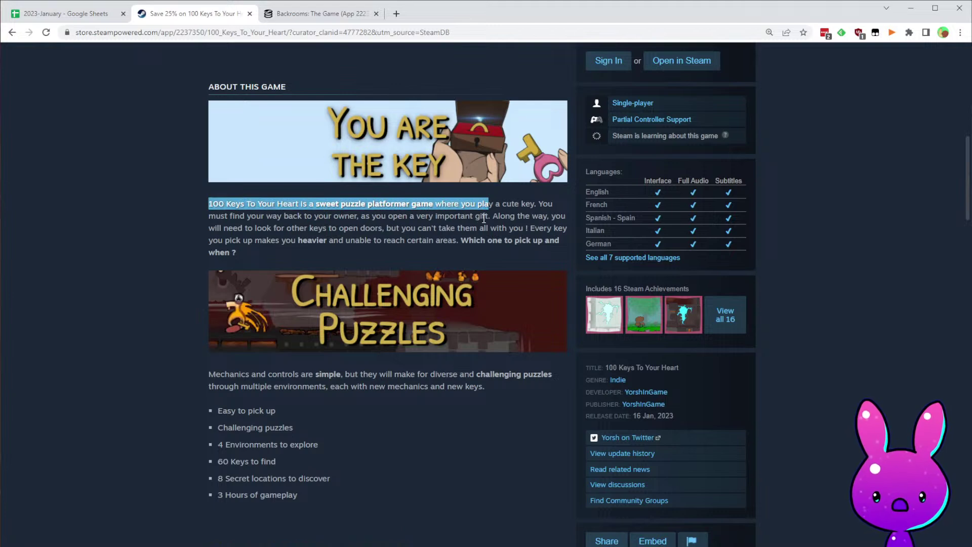
left_click(521, 215)
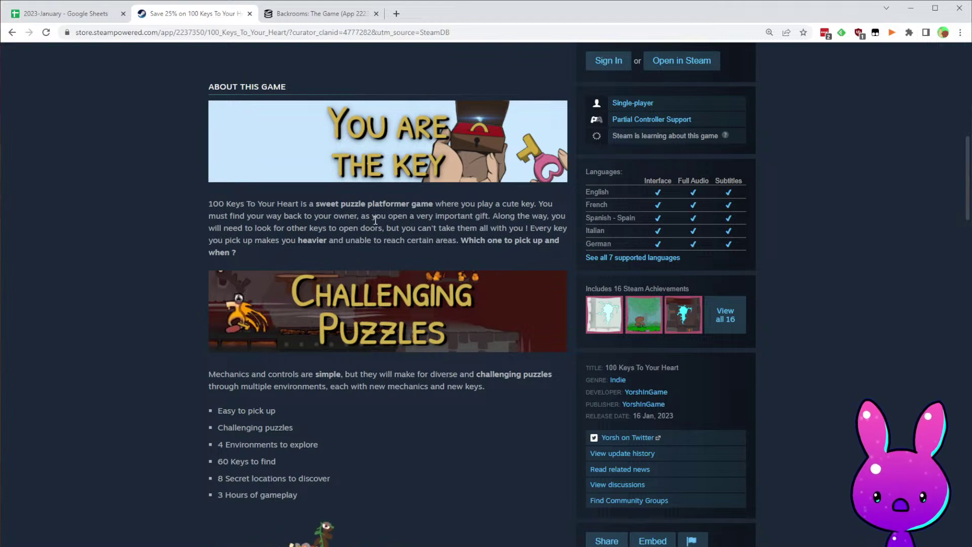
left_click_drag(370, 217, 457, 217)
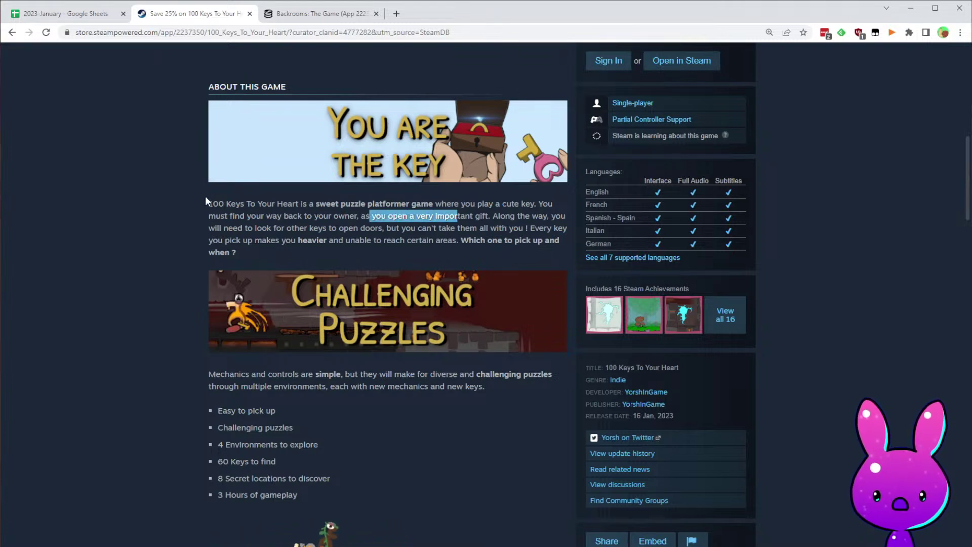
left_click_drag(370, 227, 440, 227)
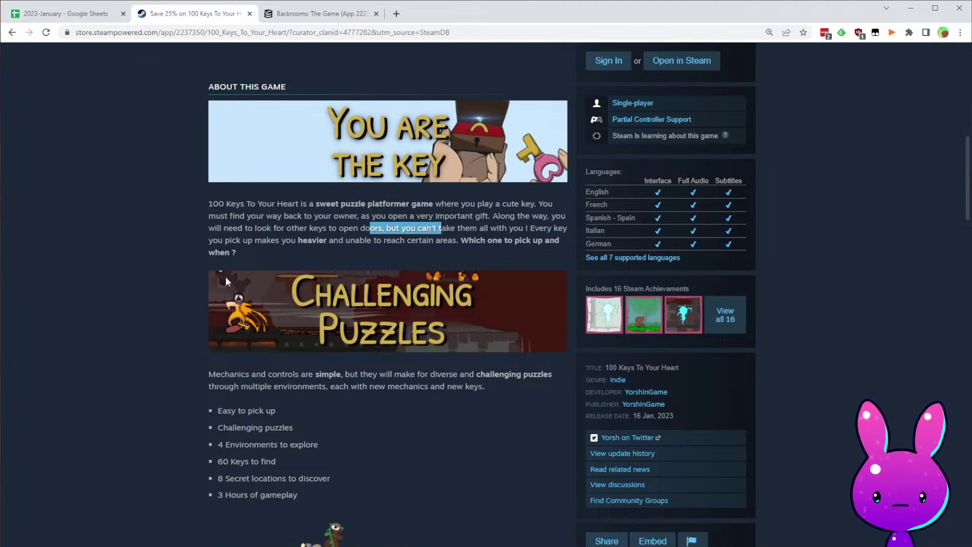
left_click(232, 249)
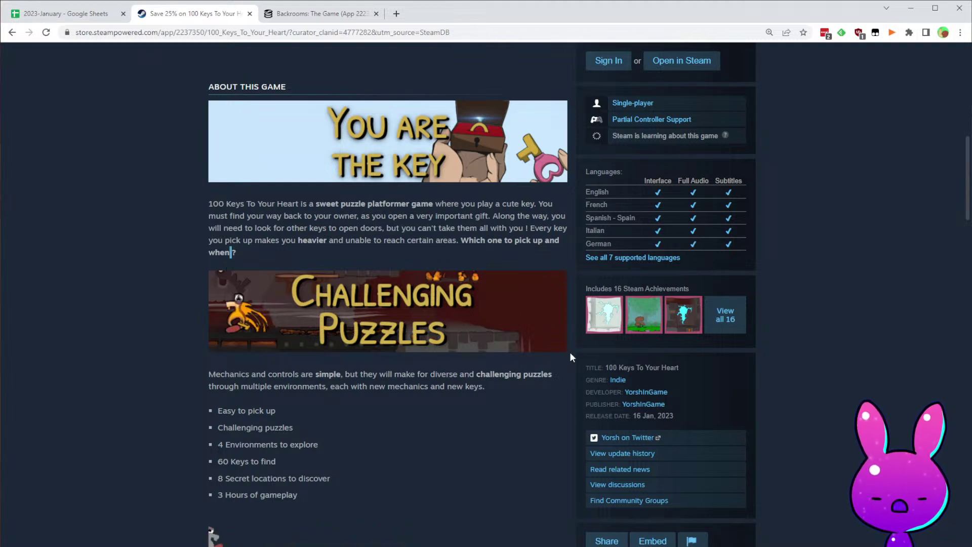
- Remove the Your Languages filter from the customer reviews, read the review and look over the page's trailer and tags again
scroll(437, 455, "down", 5)
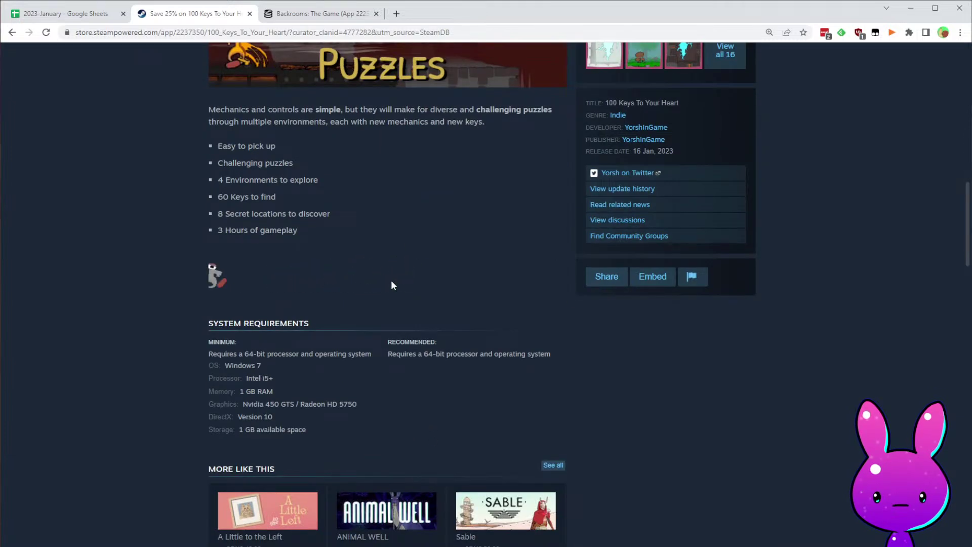
scroll(390, 282, "down", 11)
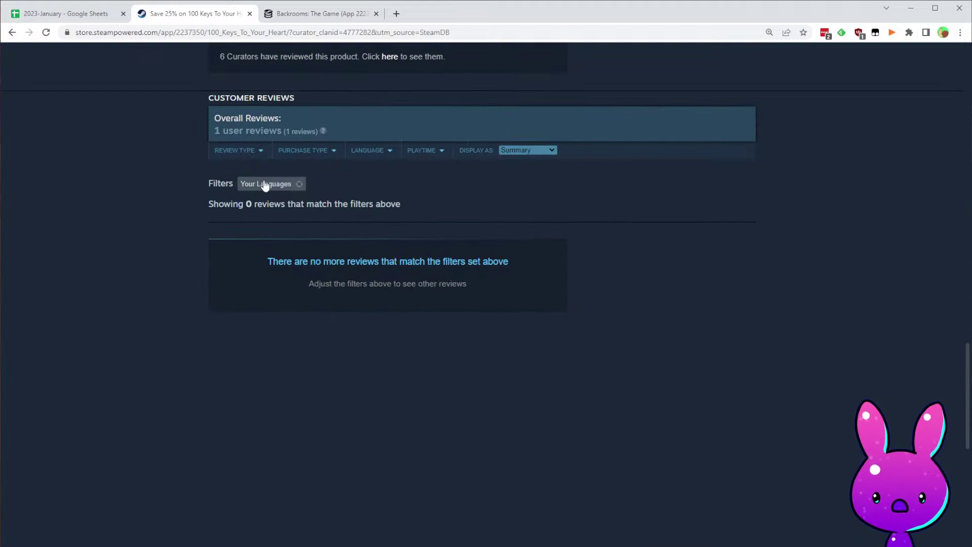
left_click(299, 184)
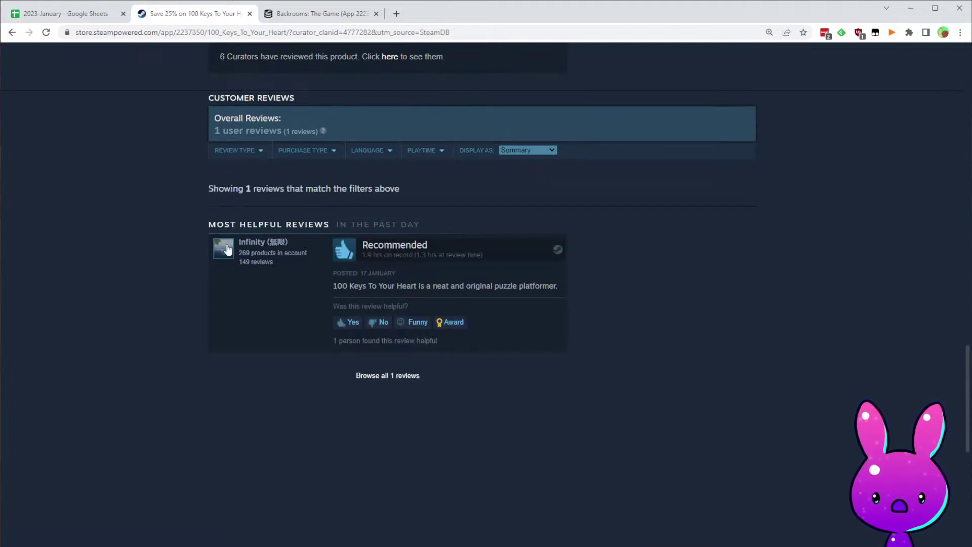
left_click_drag(347, 288, 533, 287)
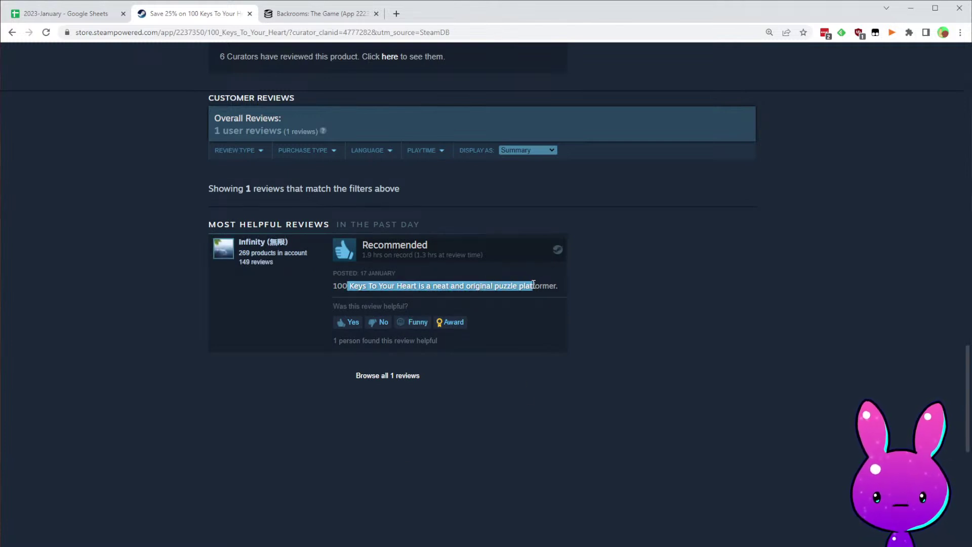
scroll(589, 419, "up", 20)
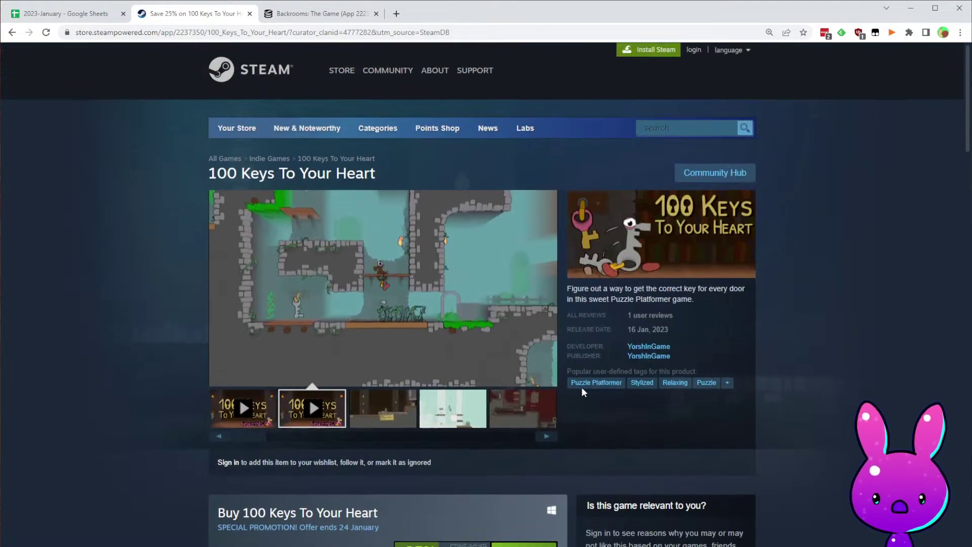
scroll(569, 389, "down", 3)
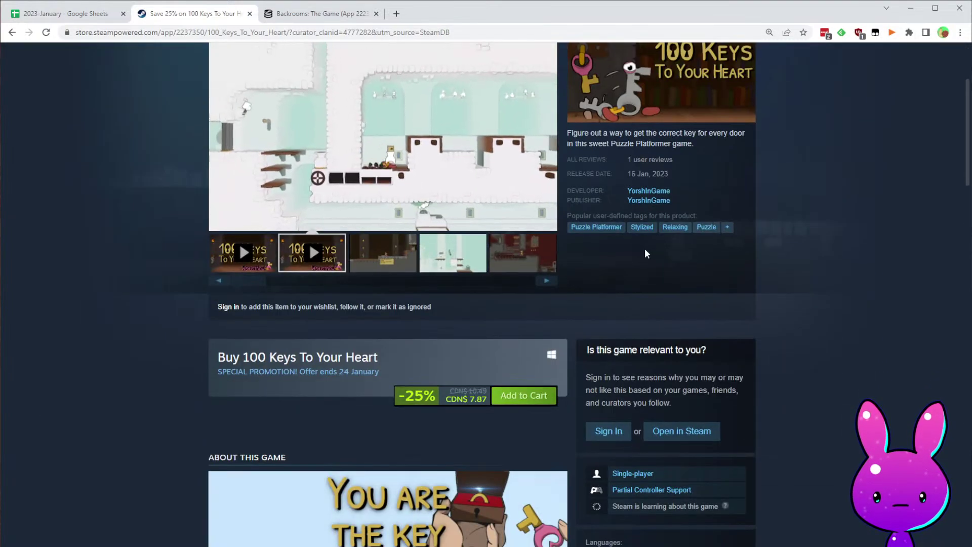
scroll(238, 67, "up", 3)
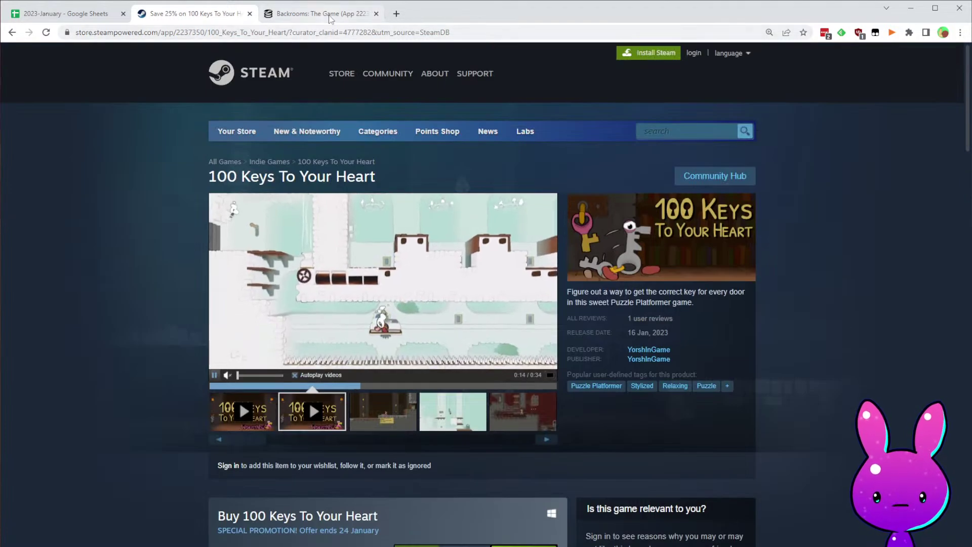
- Switch to SteamDB, open the charts page for app 2237350 and examine its store data and followers chart
left_click(282, 14)
double_click(175, 32)
type("2237350")
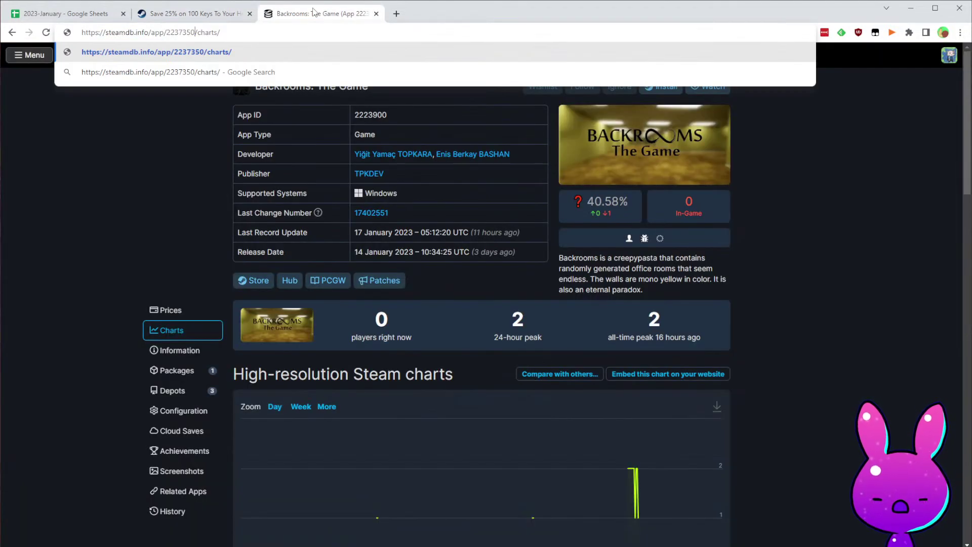
key("Return")
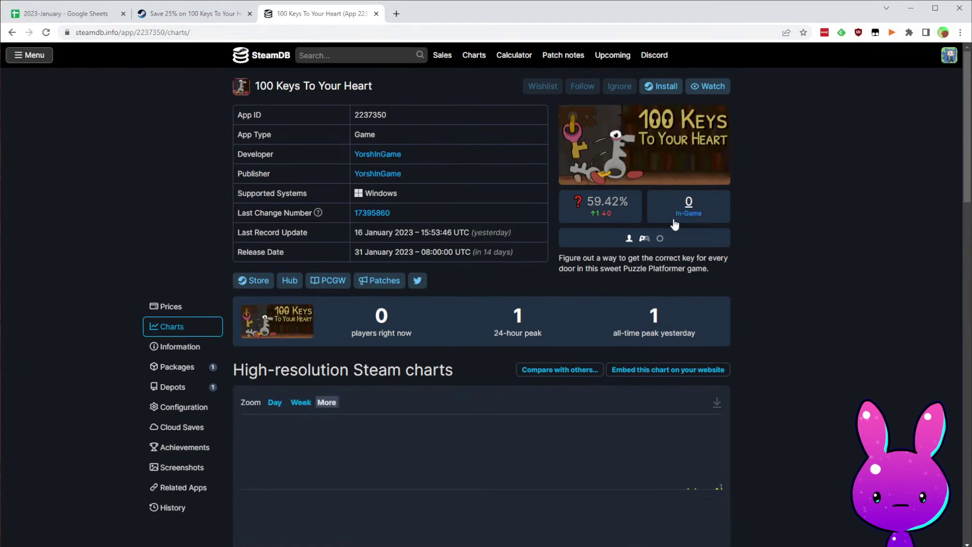
scroll(724, 255, "down", 15)
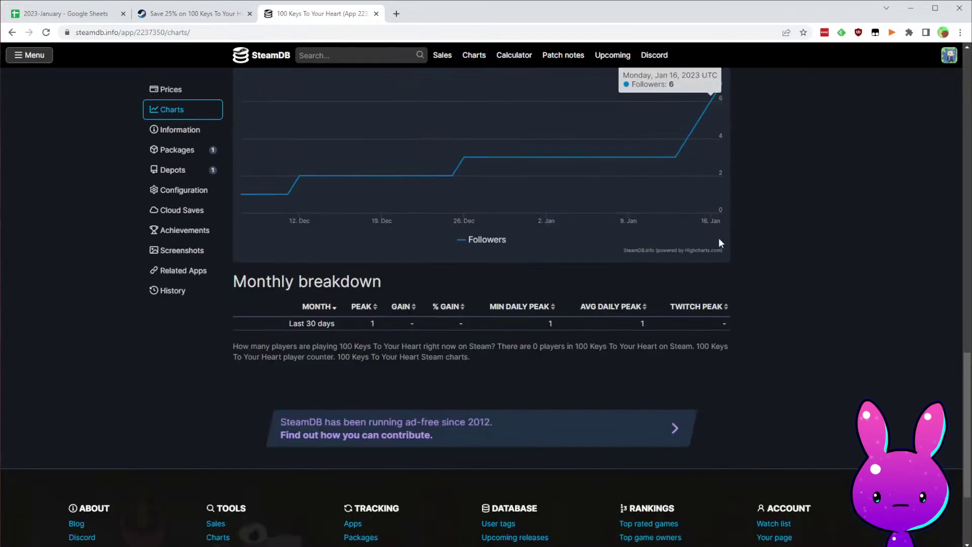
scroll(734, 238, "up", 5)
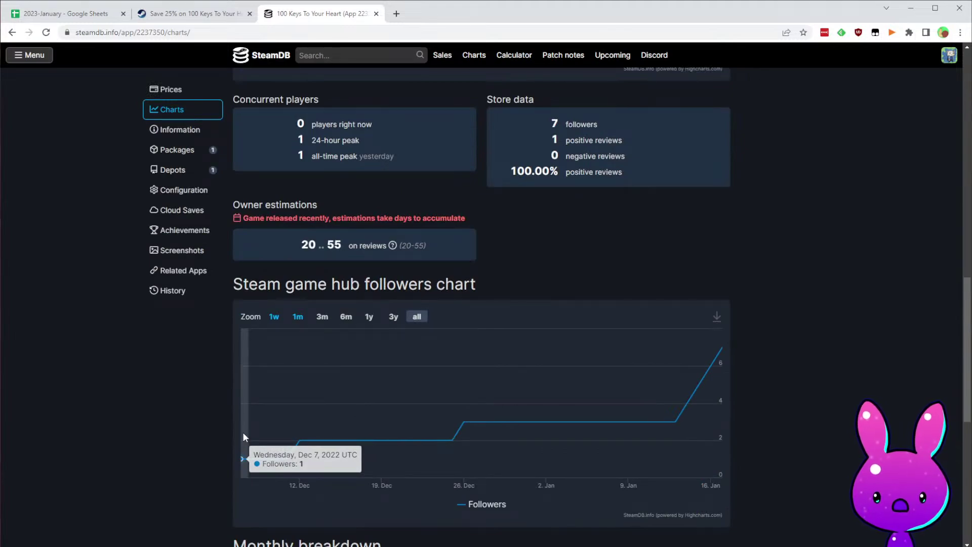
- Back in the Google Sheets spreadsheet, enter 12/7/2022 as the Store Release Date of 100 Keys To Your Heart
left_click(65, 14)
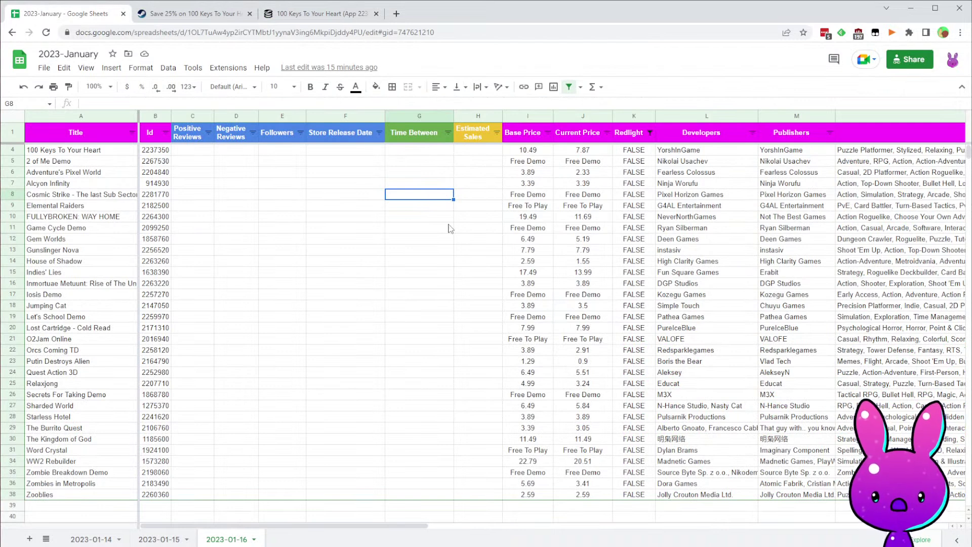
left_click(344, 151)
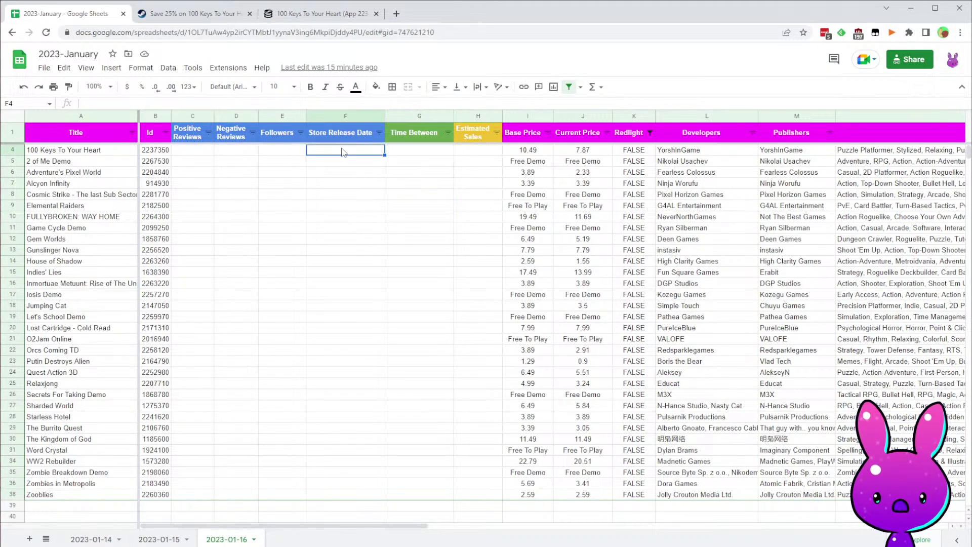
type("12/7/2022")
key("Tab")
- Enter the formula =today()-F4-1 as the Time Between value of 100 Keys To Your Heart
type("=")
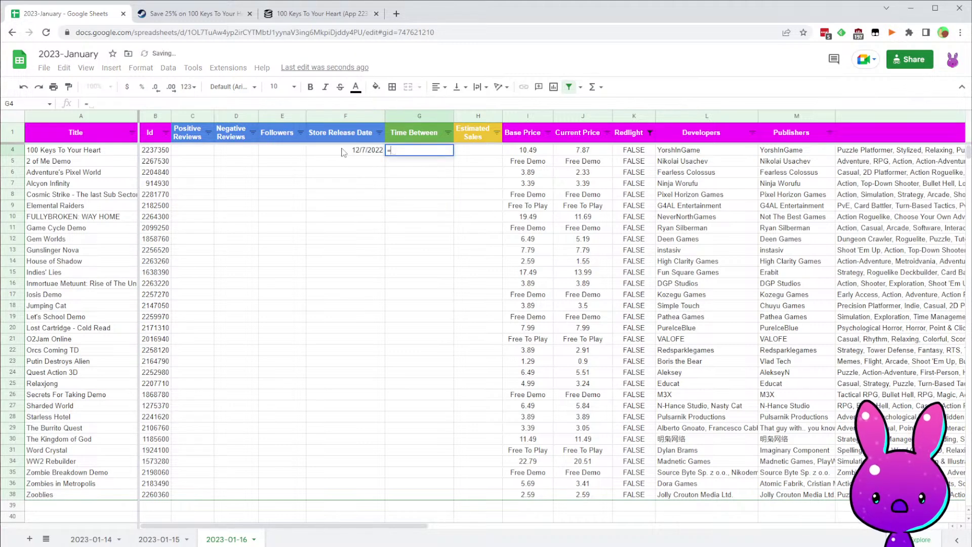
left_click(343, 152)
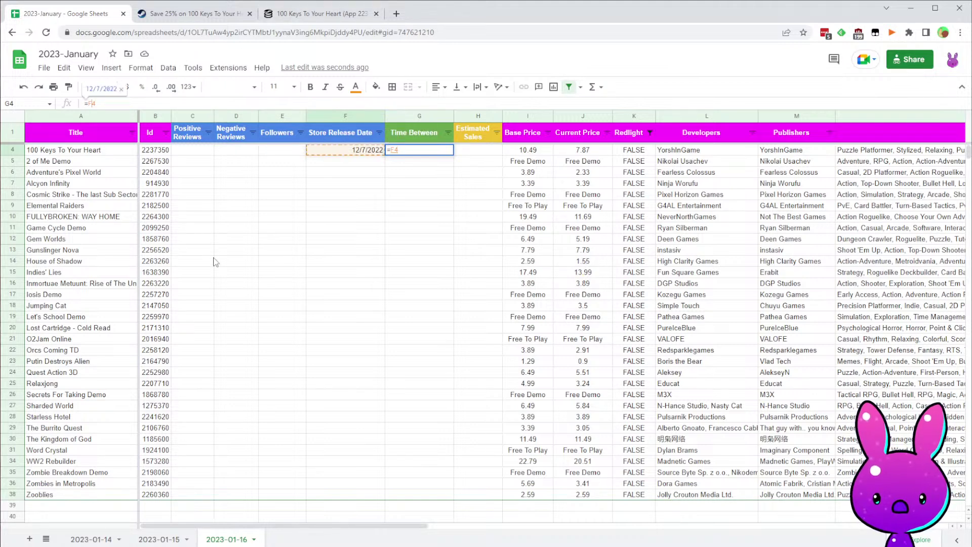
type("today()-")
key("Return")
key("Right")
key("Up")
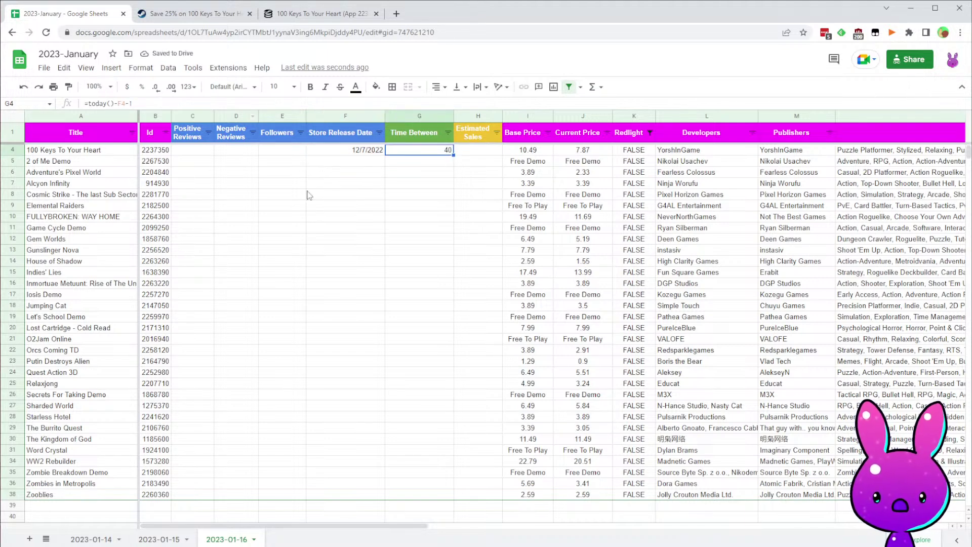
- Set Followers to 7 and Positive Reviews to 1 for 100 Keys To Your Heart
left_click(290, 152)
type("7")
key("Left")
key("Left")
type("1")
- Set the Estimated Sales of 100 Keys To Your Heart to 100
key("Right")
key("Right")
key("Right")
key("Right")
key("Right")
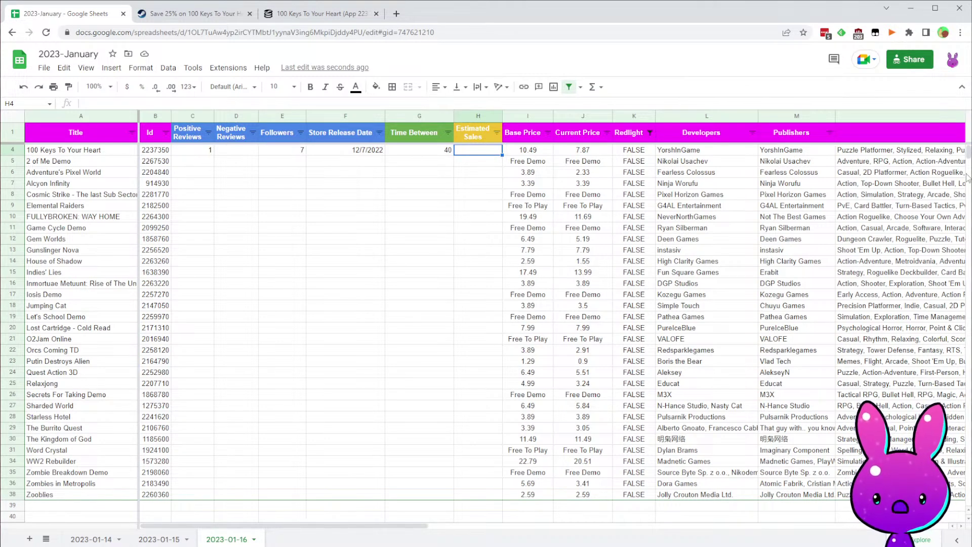
key("Return")
- Take the Id of 2 of Me Demo from the spreadsheet and load its Steam store page with app ID 2267530
key("Left")
key("Left")
key("Left")
key("Left")
key("Left")
key("Left")
key("Left")
key("Right")
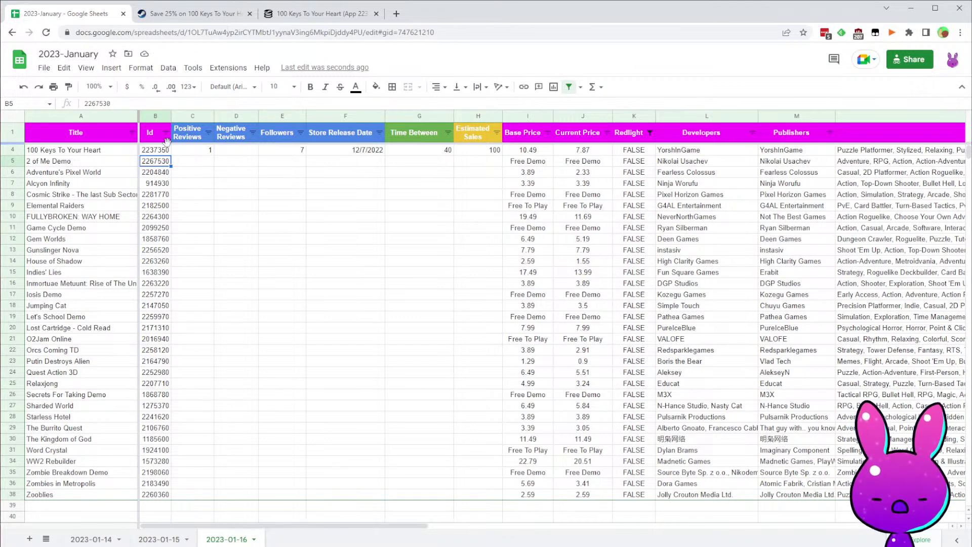
left_click(158, 173)
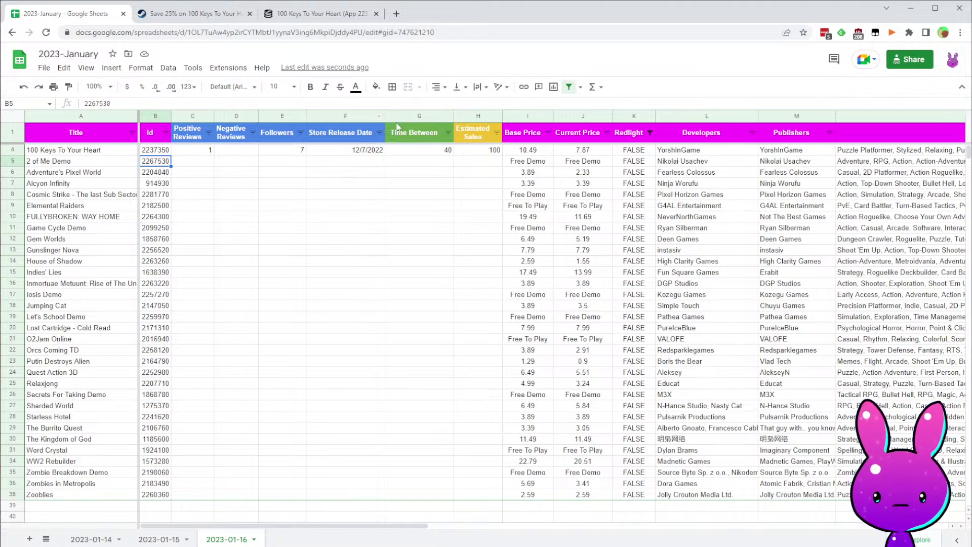
left_click(198, 19)
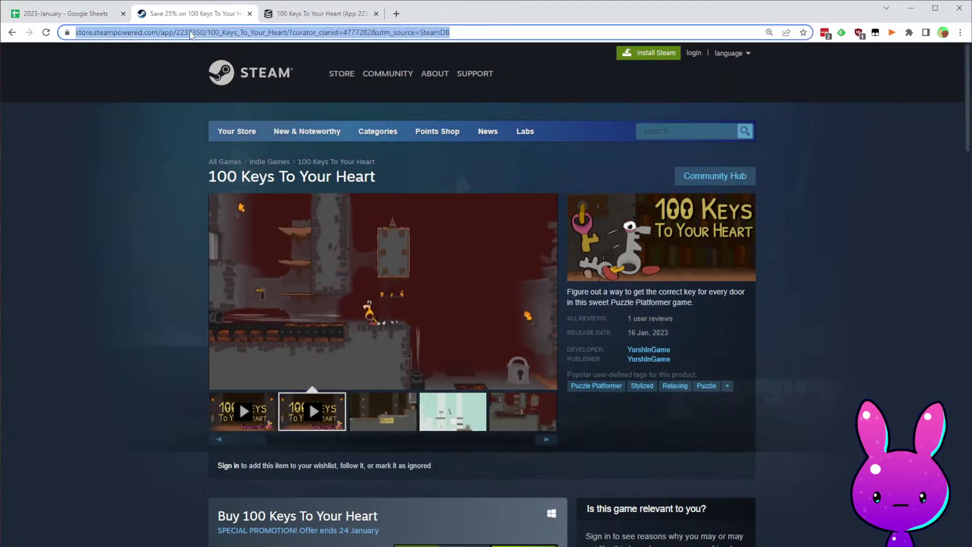
key("shift+End")
type("2267530")
key("Return")
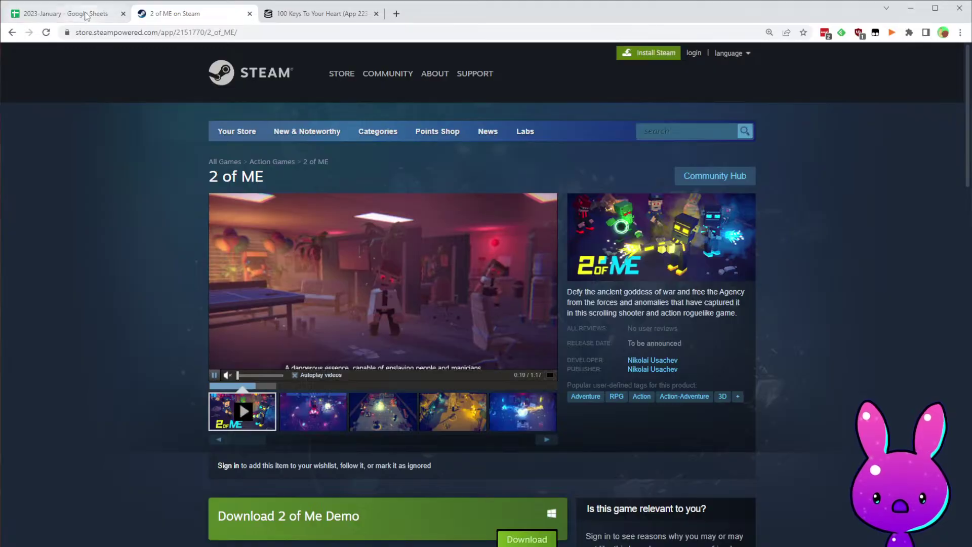
- Switch to the Google Sheets spreadsheet, select the game titles in A4:A38 to check their count, and return to the Steam page
left_click(86, 13)
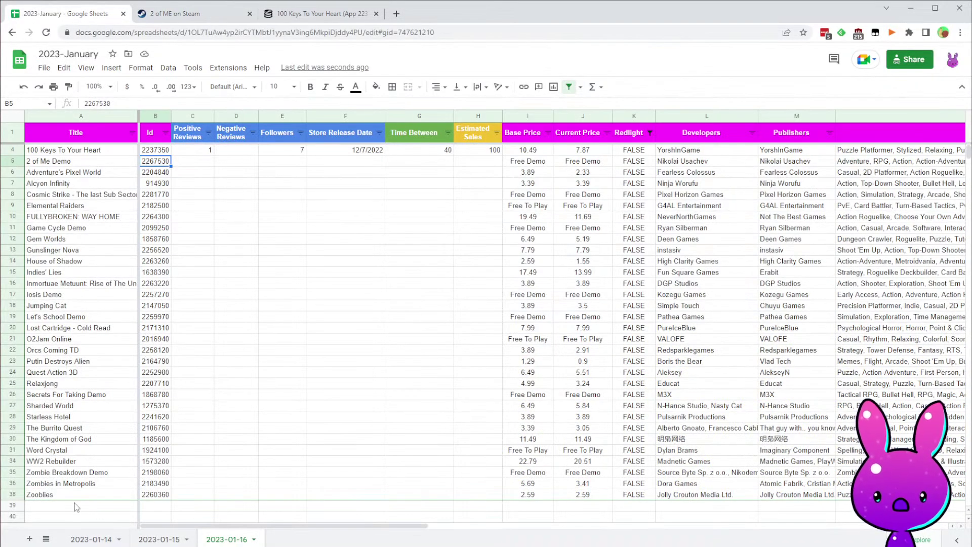
left_click_drag(77, 494, 74, 150)
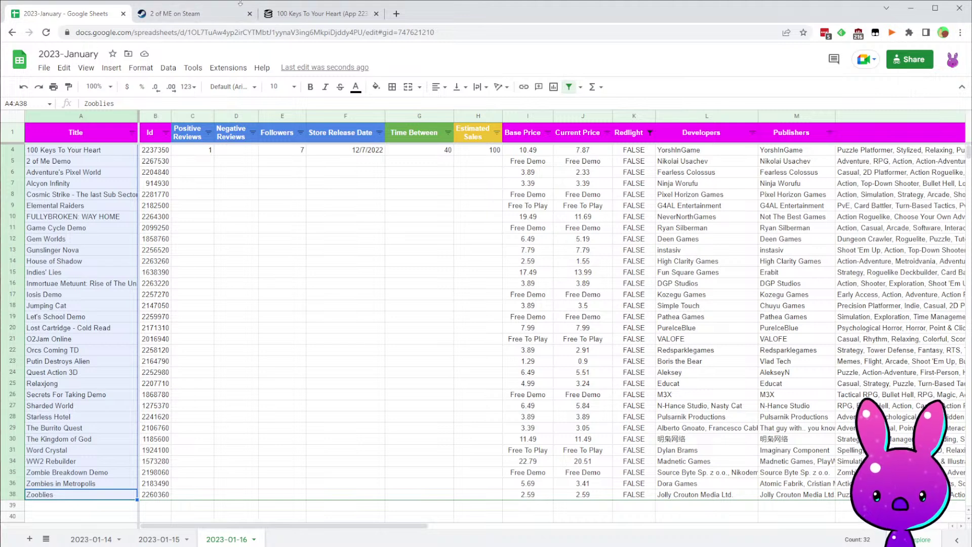
left_click(200, 11)
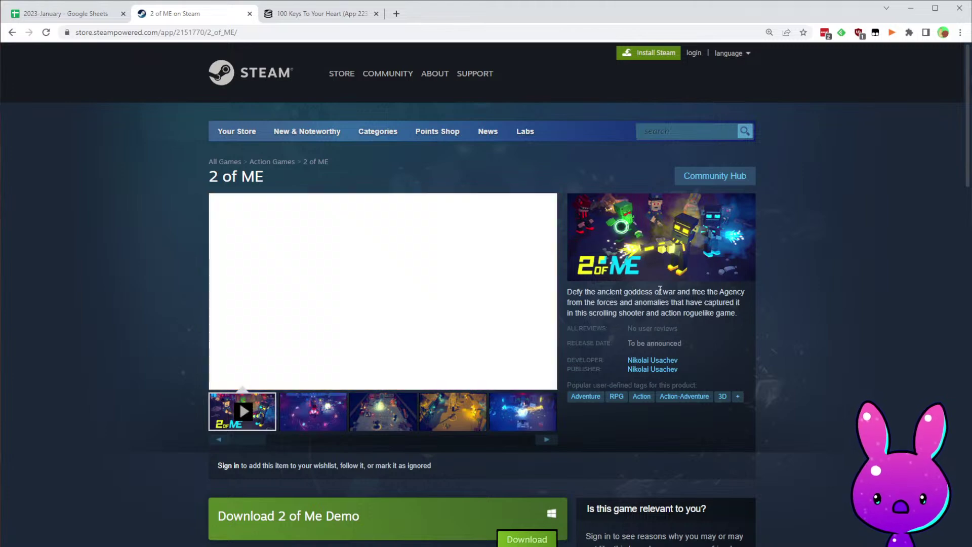
- Read the short description of 2 of ME and view its first screenshots and trailer
left_click_drag(597, 294, 653, 303)
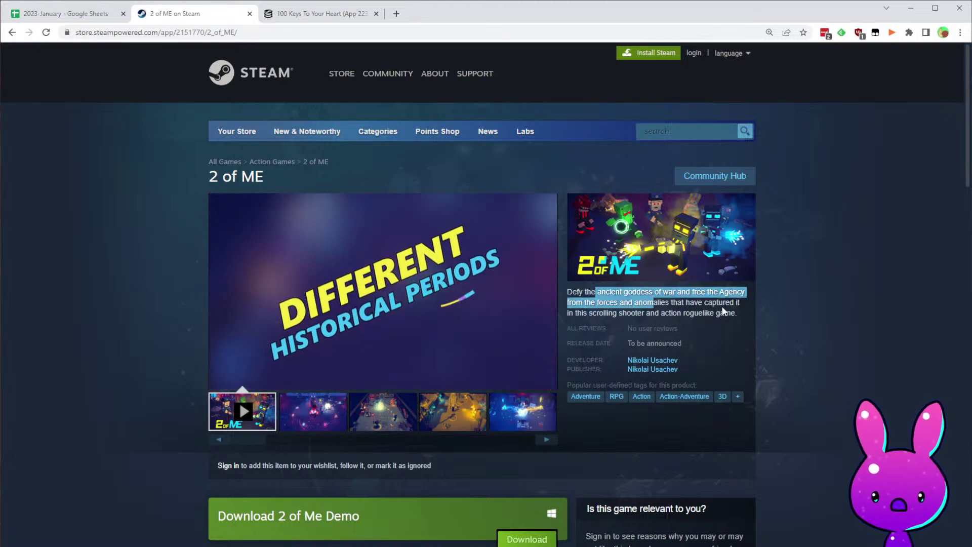
left_click_drag(593, 312, 643, 302)
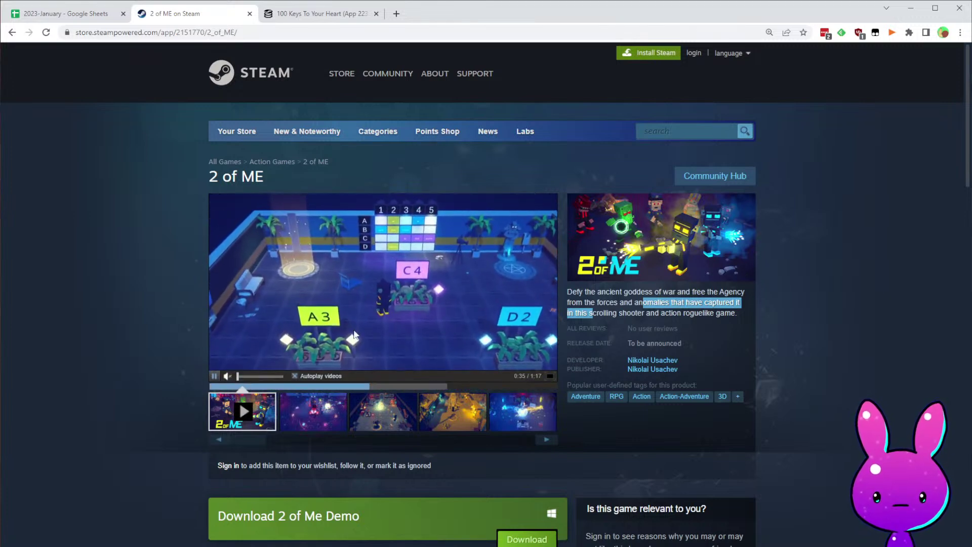
left_click(337, 400)
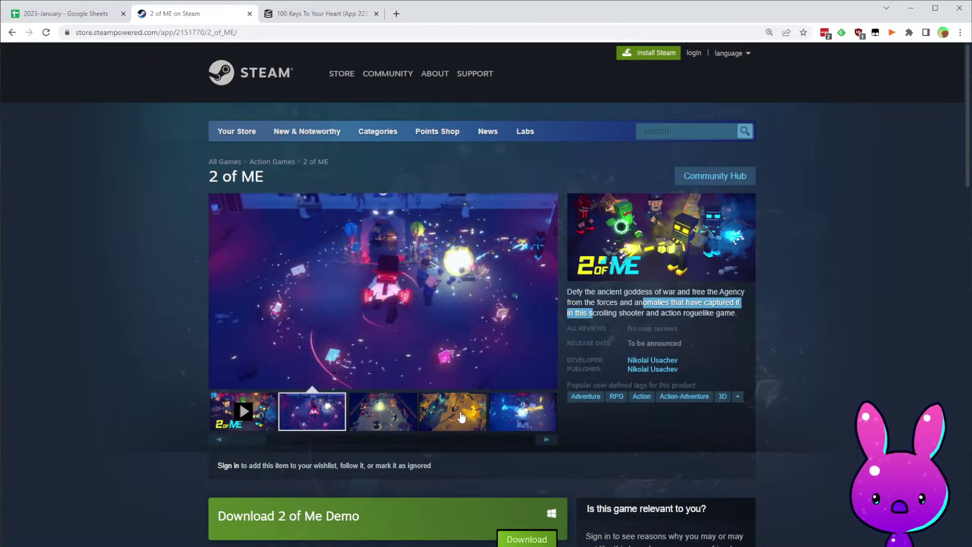
left_click(406, 429)
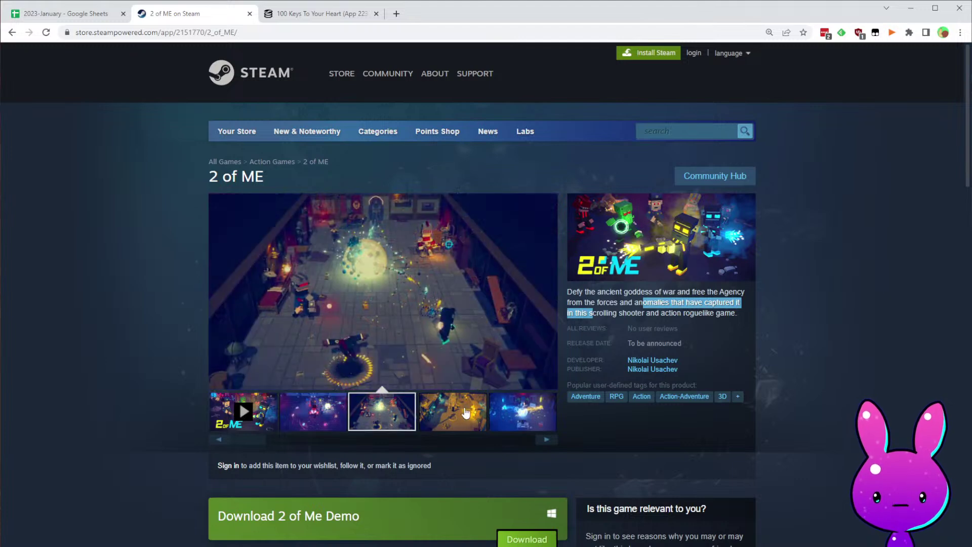
left_click(242, 423)
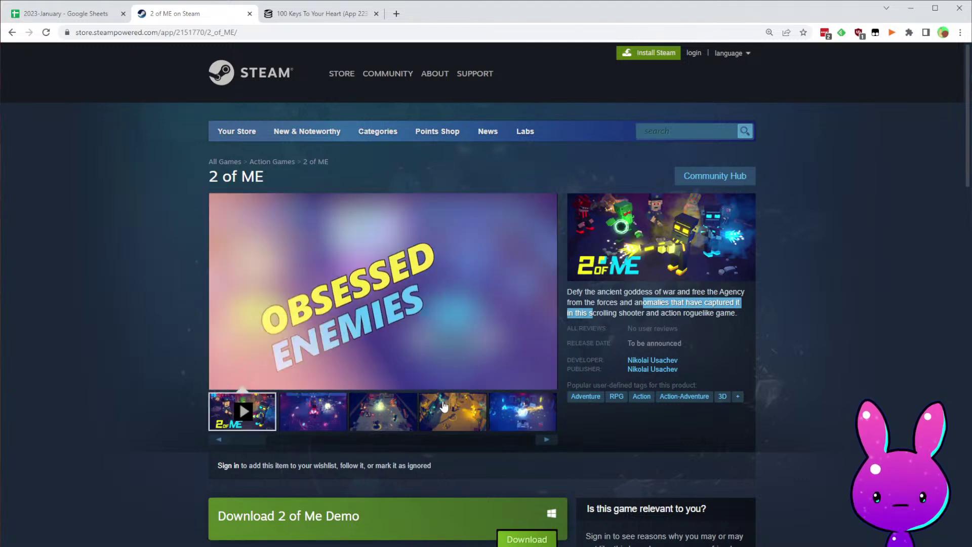
mouse_move(382, 387)
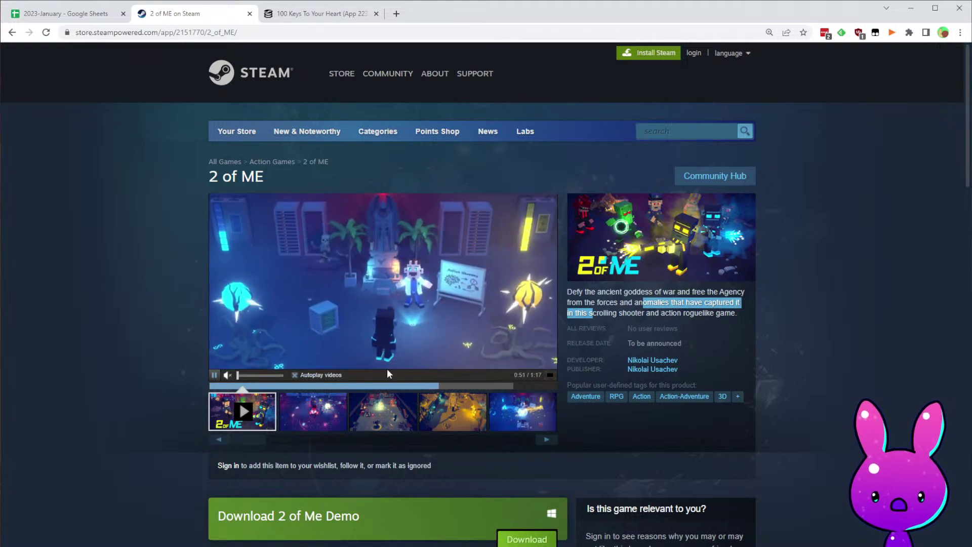
- Examine the rest of the 2 of ME store page, including the full game description, features, system requirements and reviews section
scroll(196, 242, "down", 10)
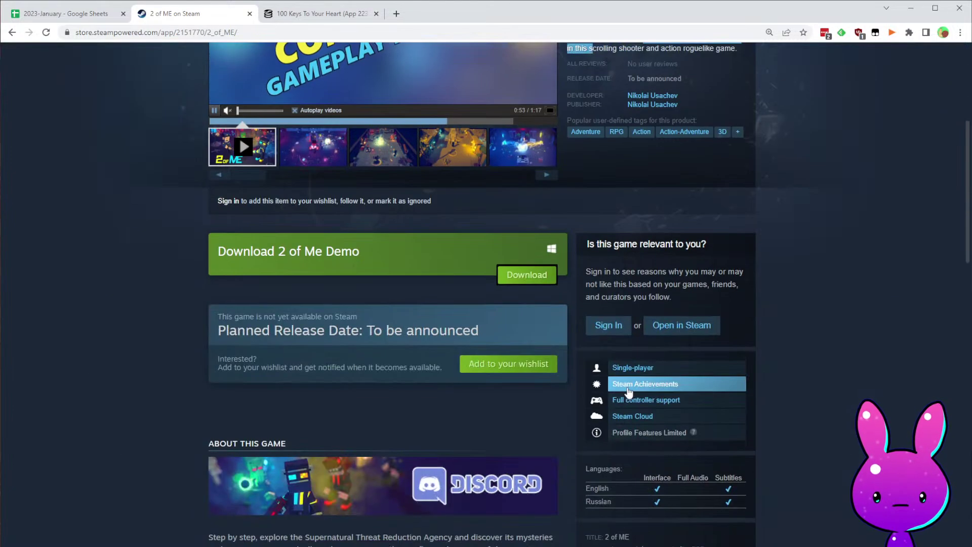
left_click_drag(205, 260, 543, 285)
left_click(500, 278)
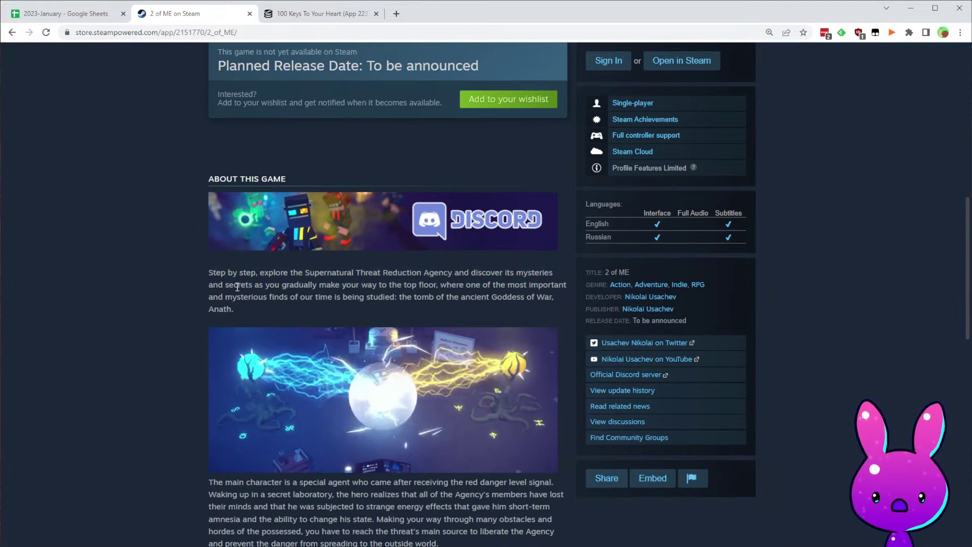
left_click_drag(238, 285, 326, 284)
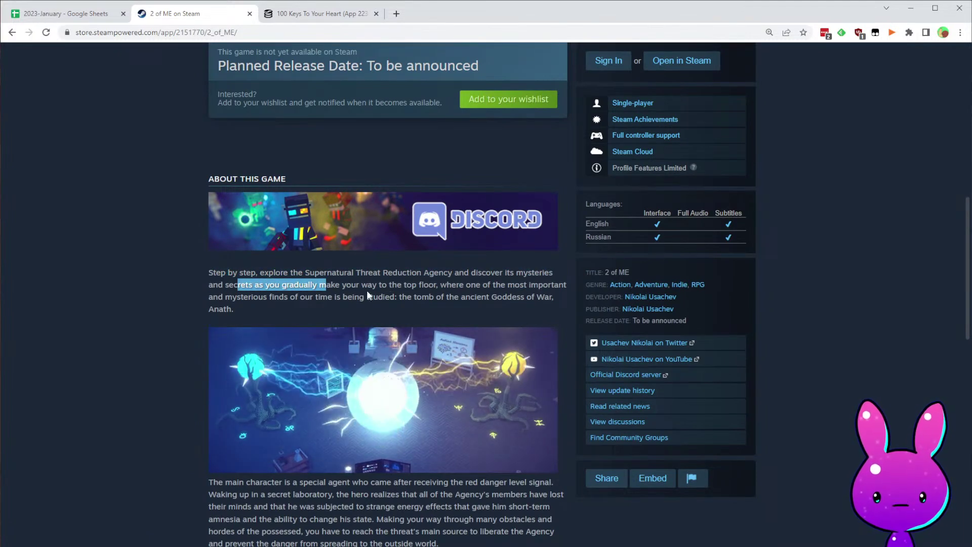
scroll(464, 421, "down", 4)
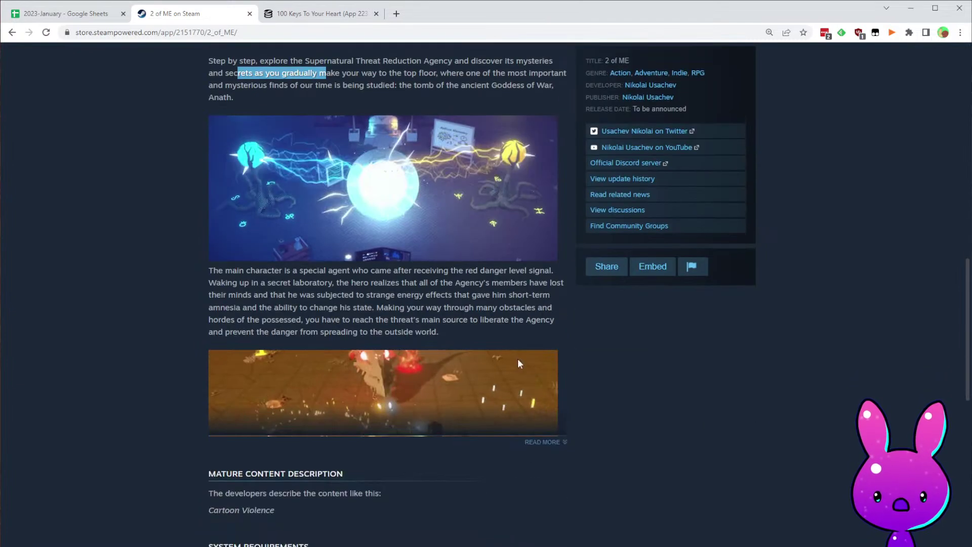
left_click(535, 441)
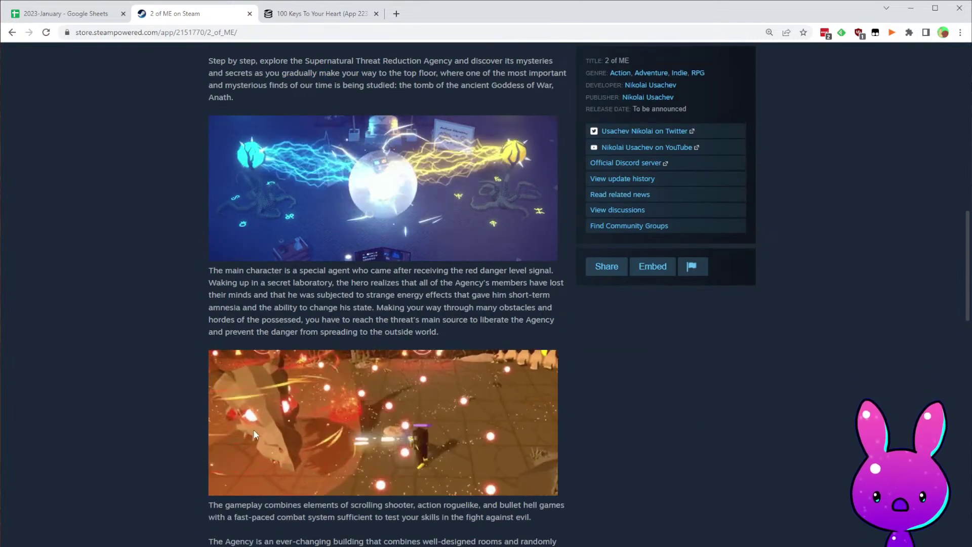
scroll(455, 415, "down", 4)
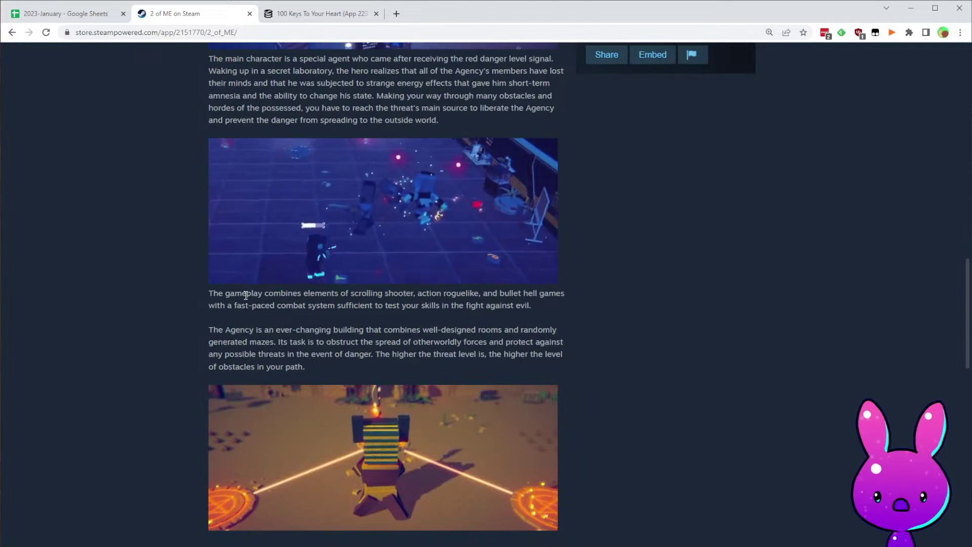
left_click_drag(247, 293, 448, 305)
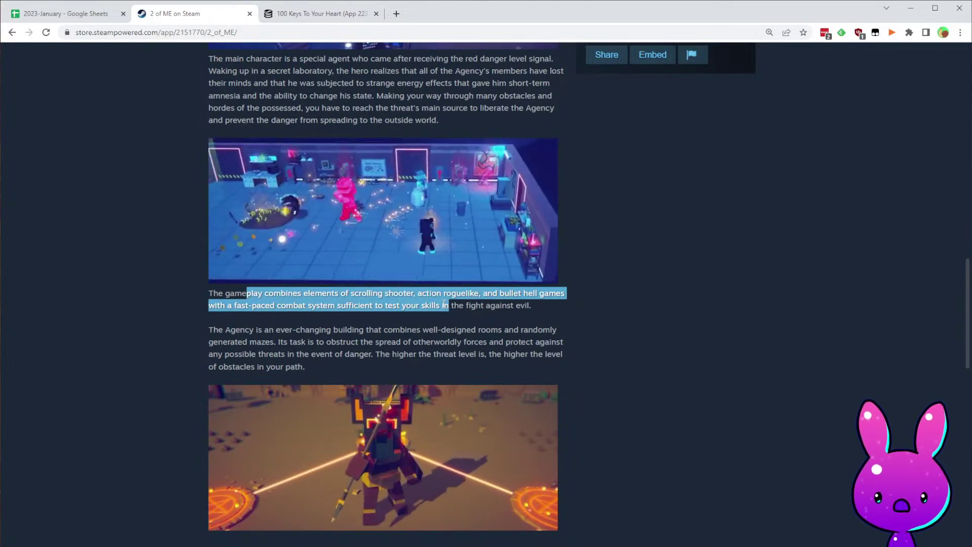
left_click(446, 305)
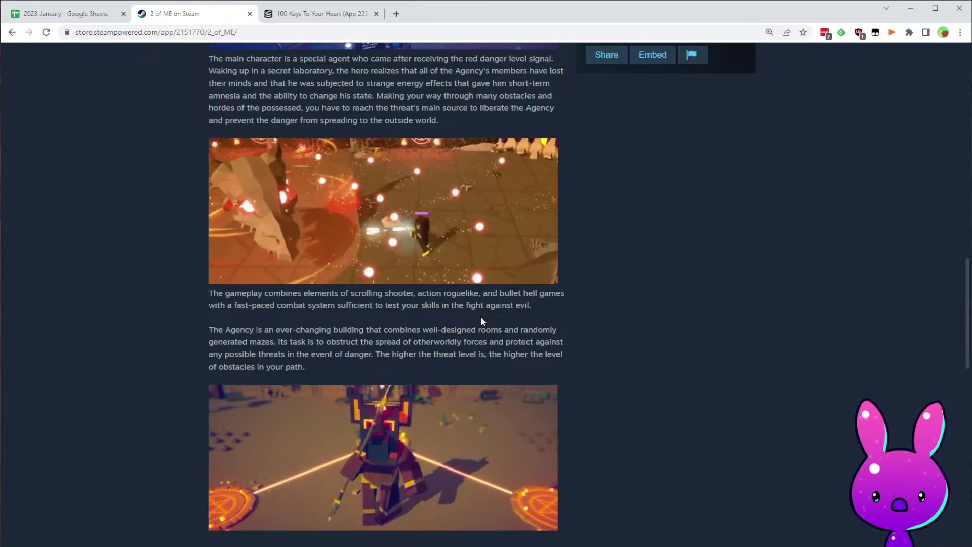
scroll(454, 320, "down", 14)
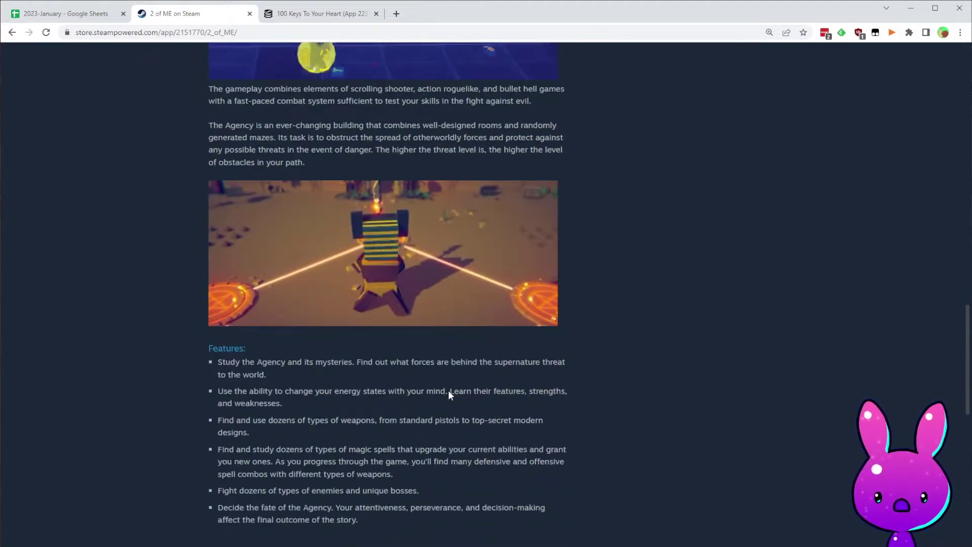
scroll(447, 398, "down", 3)
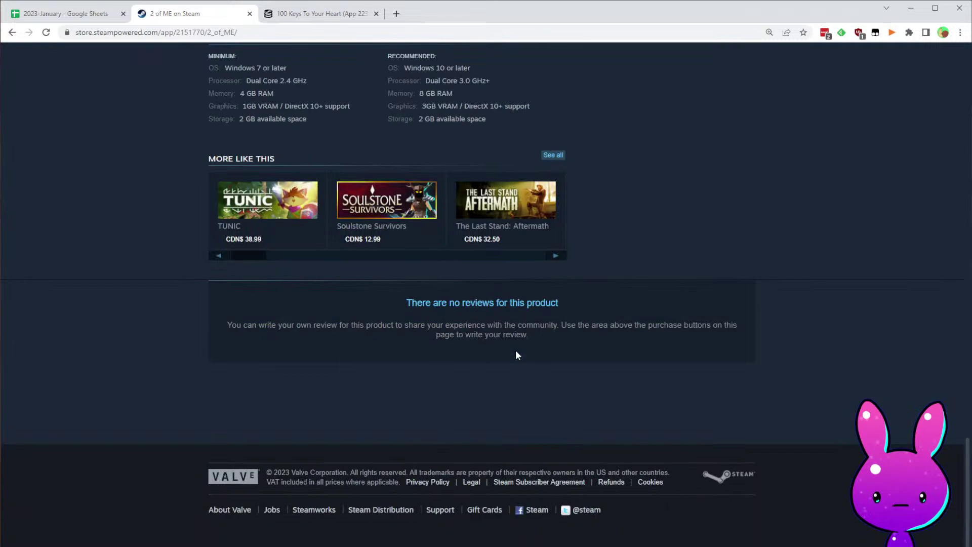
scroll(520, 360, "up", 7)
scroll(495, 336, "up", 15)
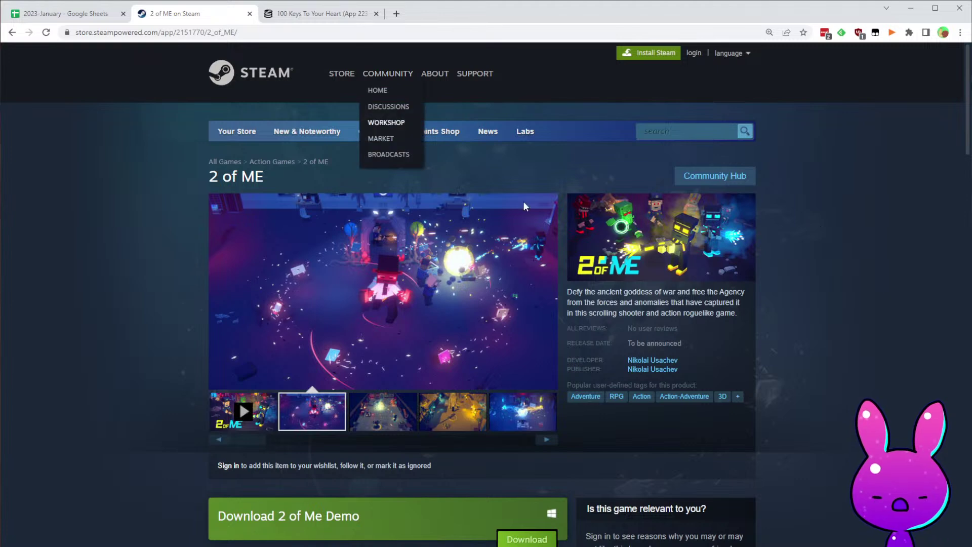
- Switch to SteamDB and load the charts page for app ID 2267530
left_click(319, 14)
double_click(161, 32)
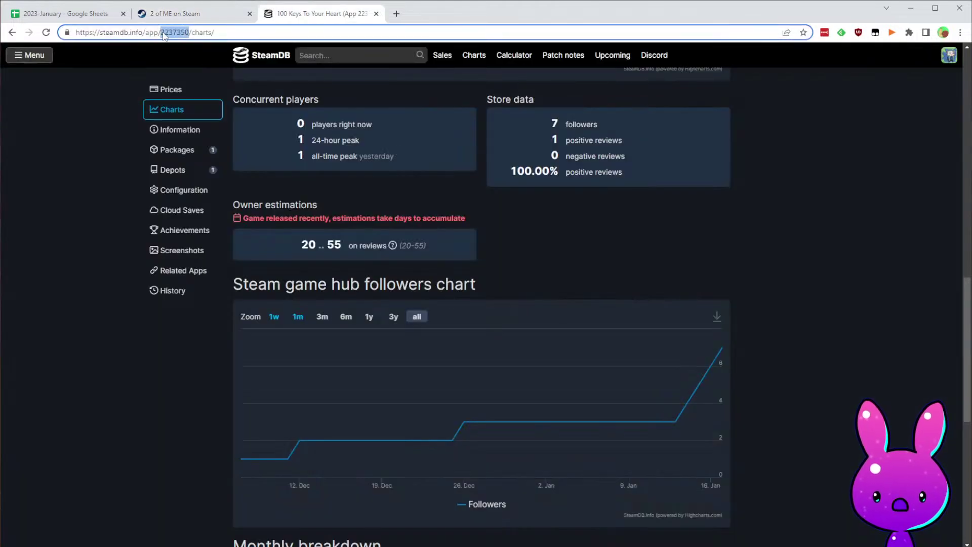
left_click(211, 20)
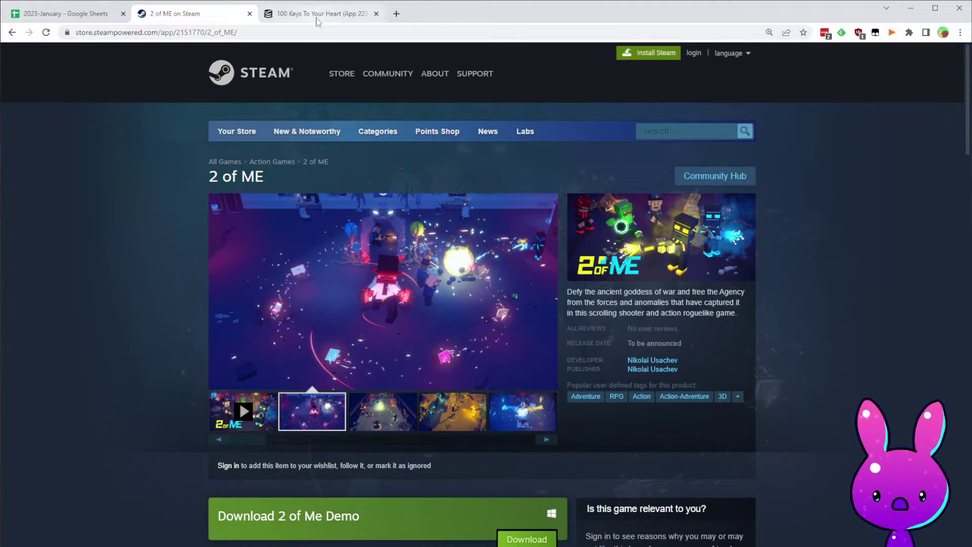
left_click(318, 16)
key("Return")
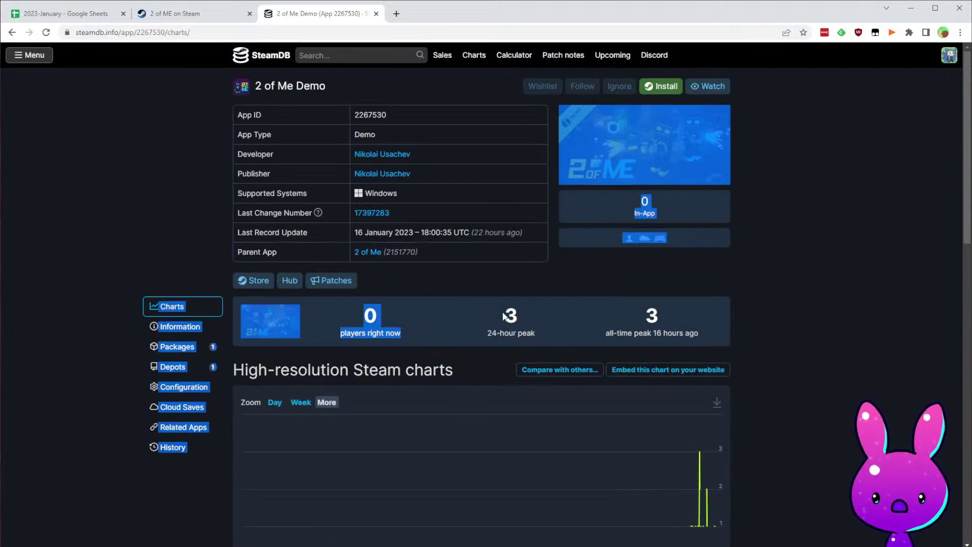
- Examine the player charts, concurrent player figures and monthly breakdown of 2 of Me Demo for follower and review data
scroll(763, 376, "down", 6)
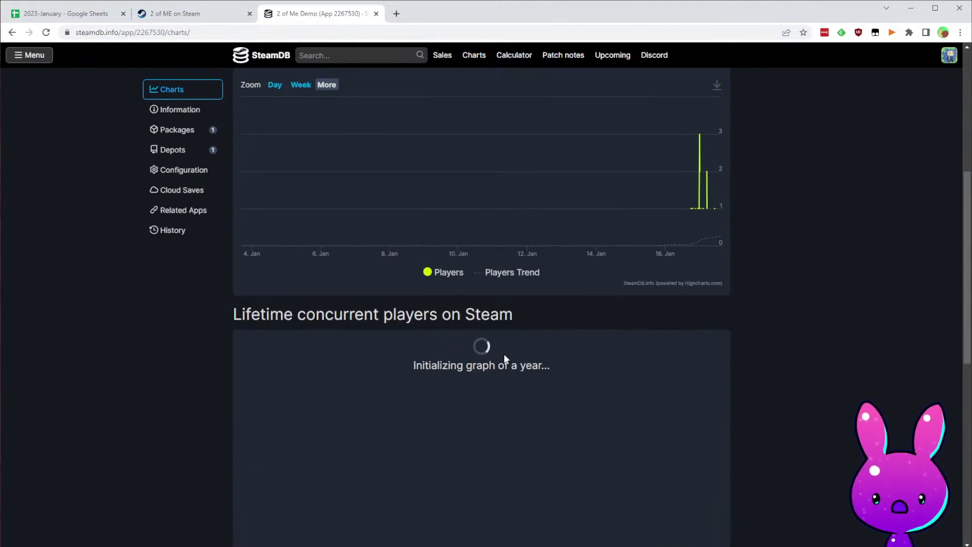
scroll(507, 349, "down", 6)
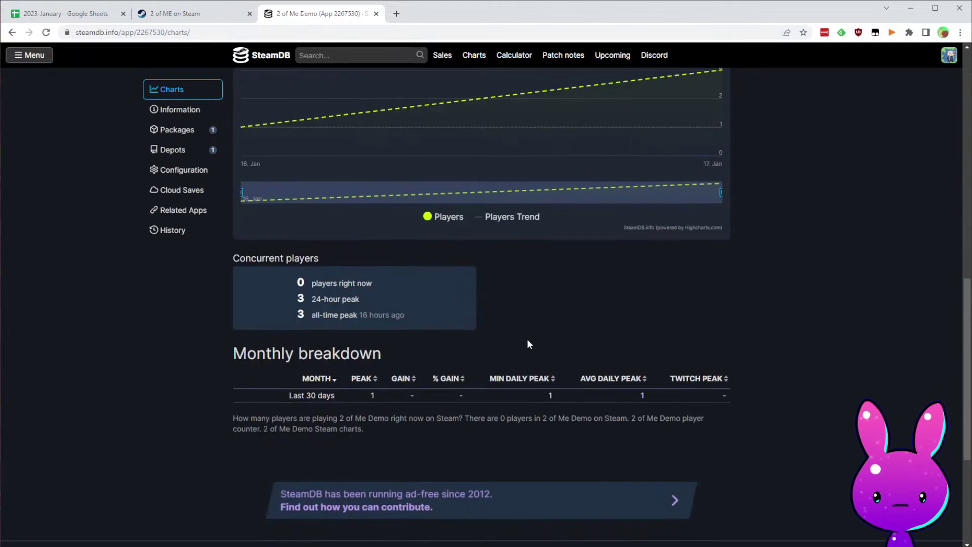
scroll(527, 345, "down", 4)
scroll(539, 145, "up", 6)
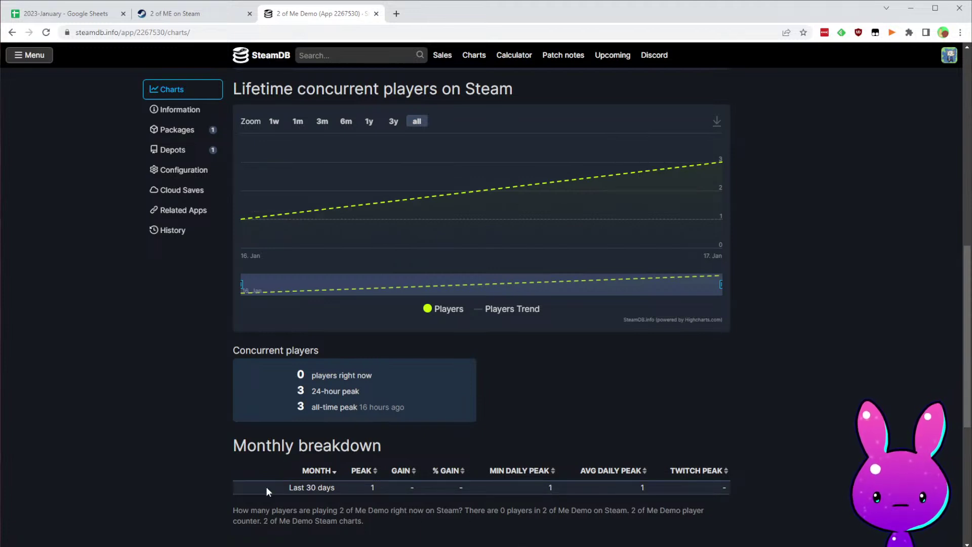
scroll(832, 436, "up", 10)
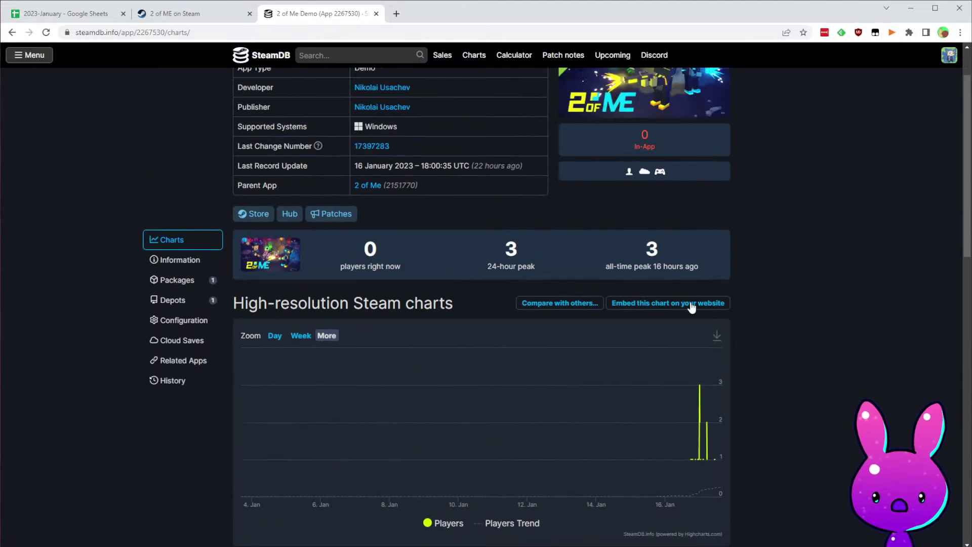
scroll(563, 394, "up", 1)
scroll(563, 393, "up", 1)
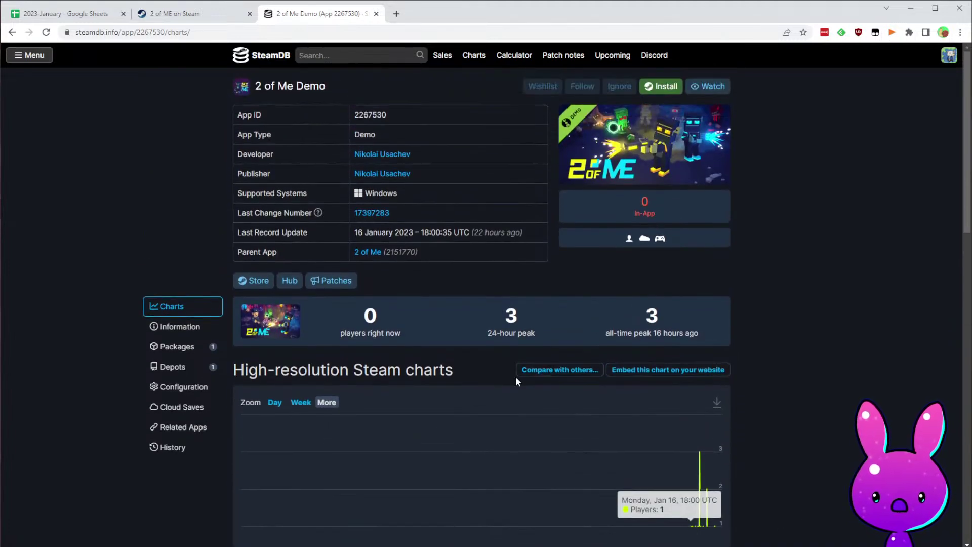
- Open the SteamDB history of 2 of Me Demo and examine its changelists back to the earliest entry
left_click(173, 447)
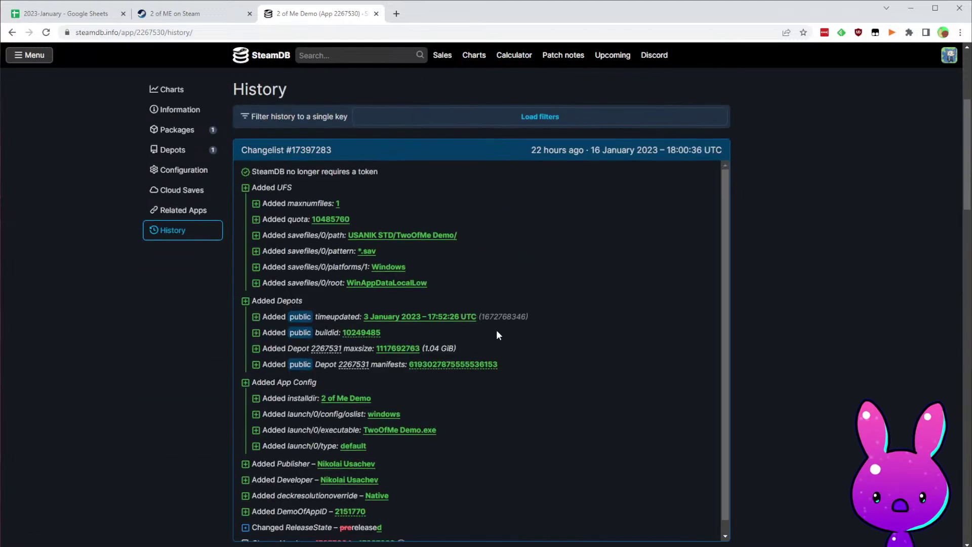
scroll(846, 278, "down", 20)
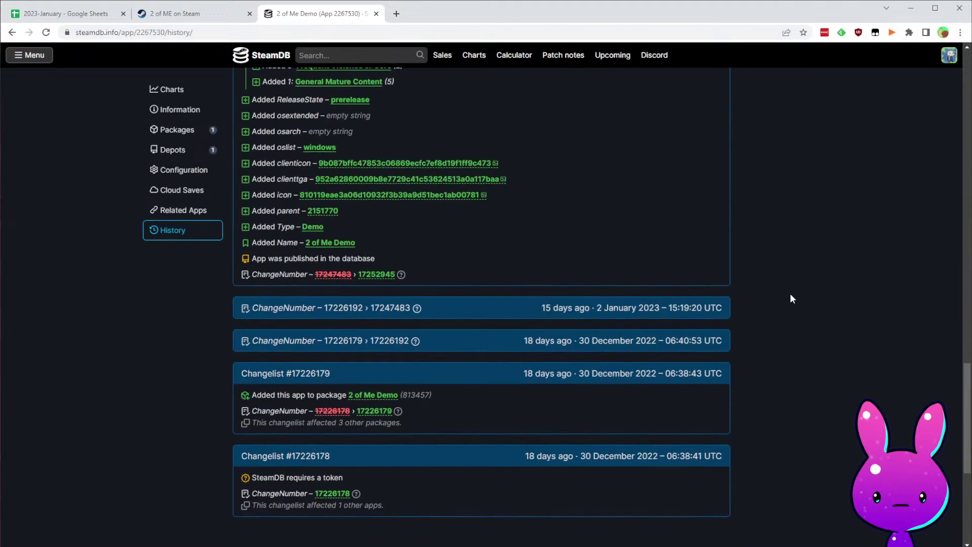
scroll(824, 342, "up", 8)
scroll(217, 351, "down", 3)
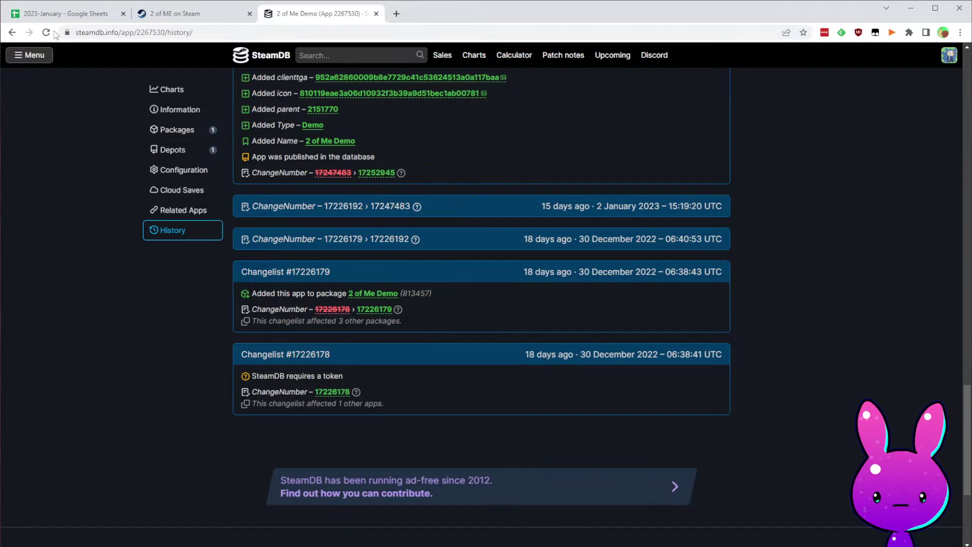
- In the spreadsheet, enter 12/30/2022 as the Store Release Date of 2 of Me Demo and fill Time Between down from the row above
left_click(65, 15)
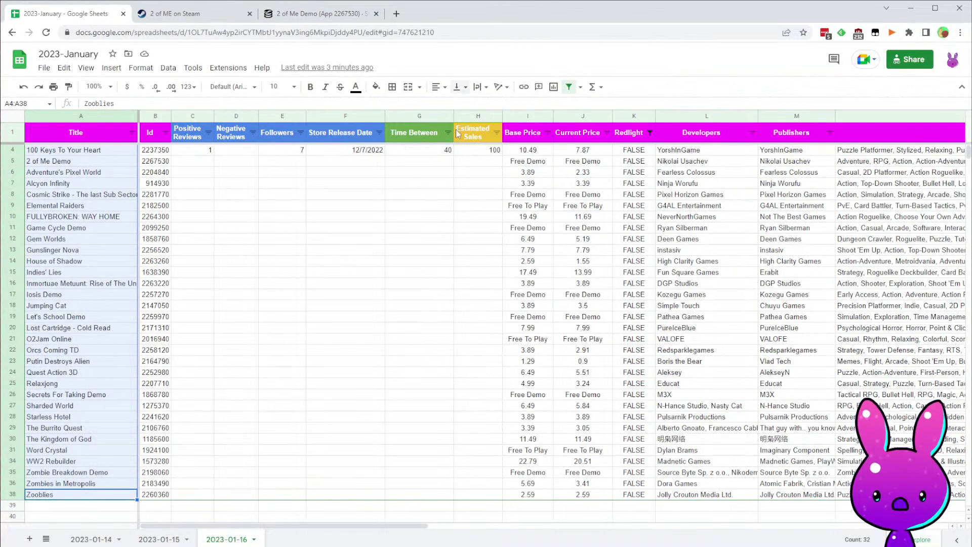
left_click(398, 173)
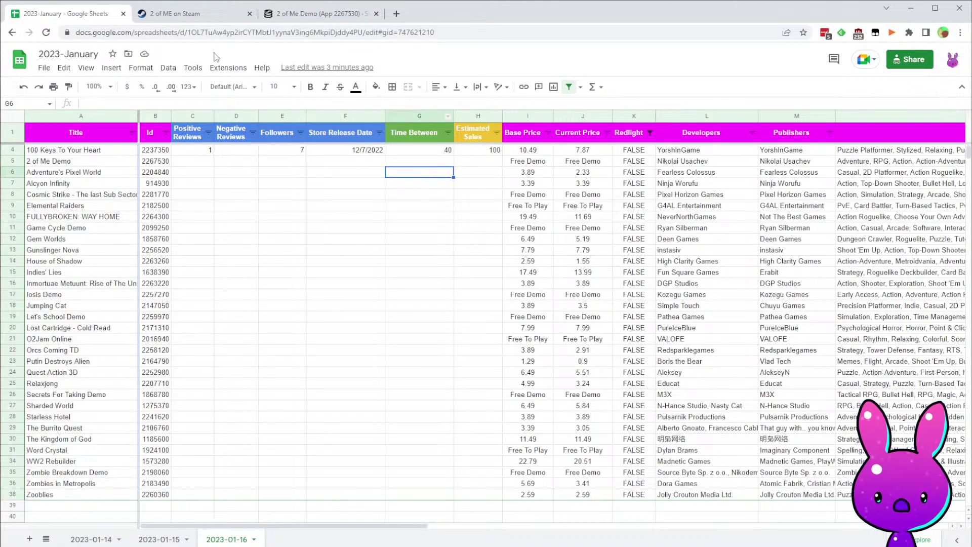
left_click(365, 161)
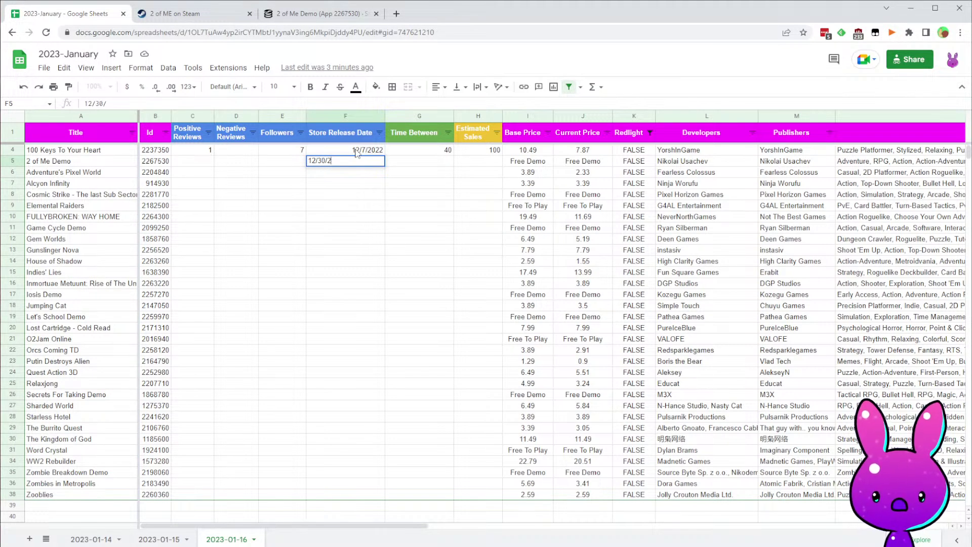
key("Tab")
left_click(449, 151)
left_click_drag(453, 157, 454, 161)
left_click(476, 165)
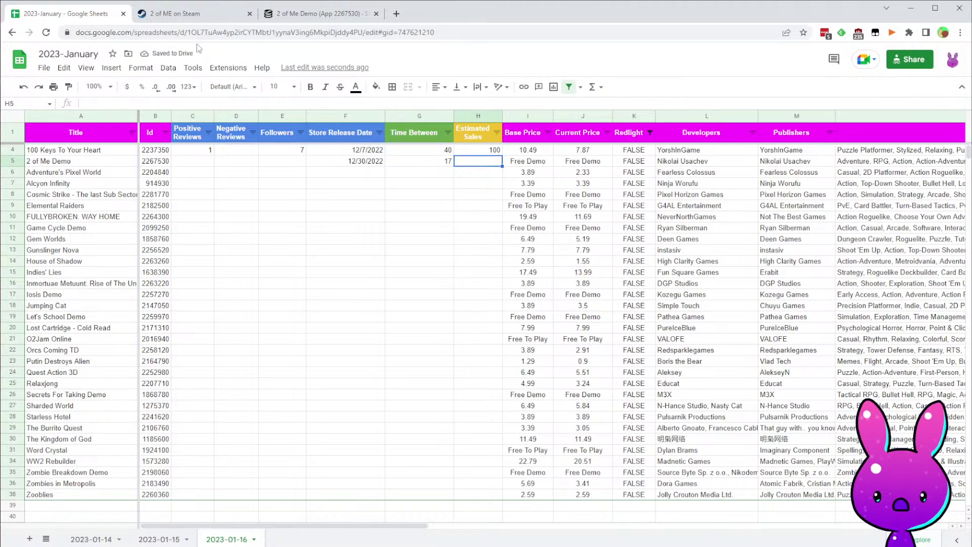
- Return to the SteamDB charts of 2 of Me Demo and examine its player figures and app details for follower data
left_click(280, 15)
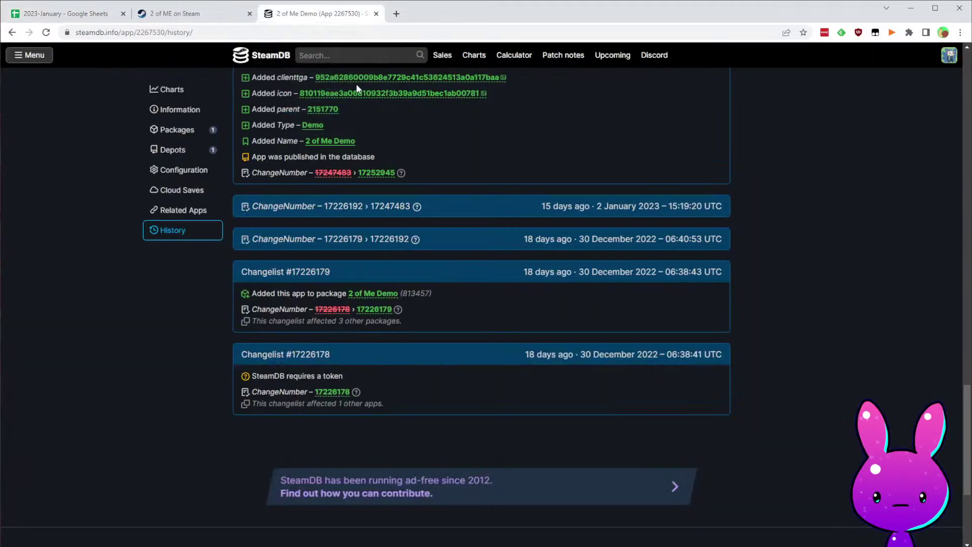
left_click(169, 89)
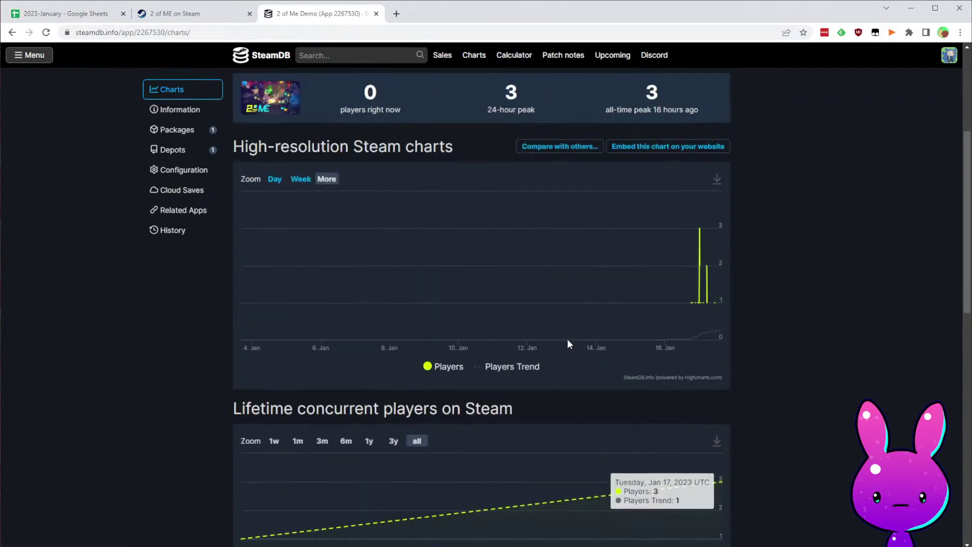
scroll(569, 375, "down", 4)
scroll(573, 393, "down", 2)
scroll(639, 416, "up", 4)
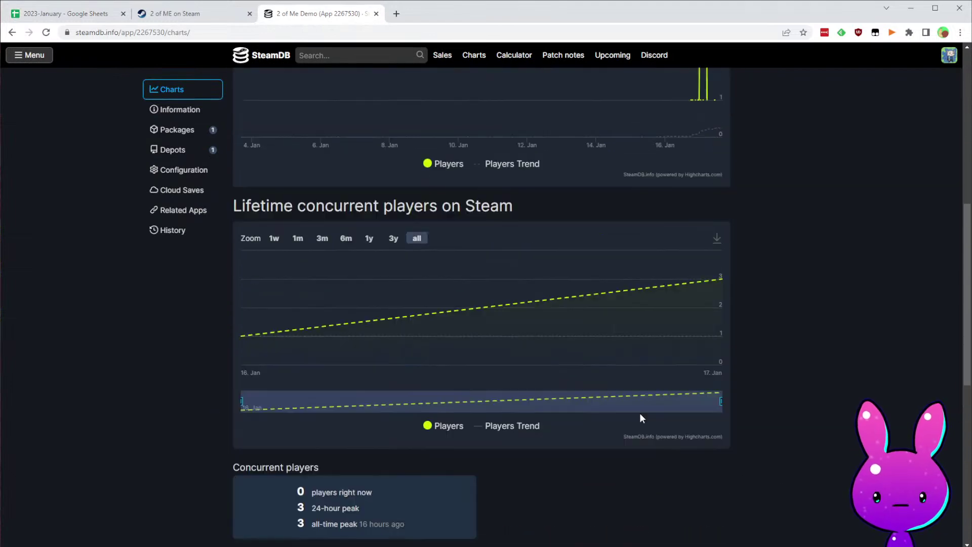
scroll(703, 257, "up", 6)
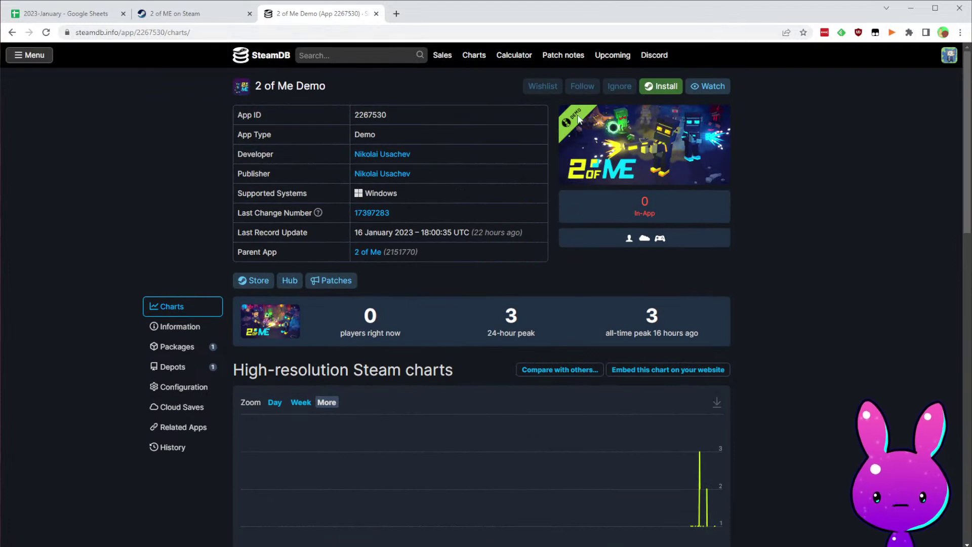
- Examine the 2 of ME Steam store page for its planned release date, demo download section and user reviews
left_click(159, 20)
scroll(498, 159, "down", 4)
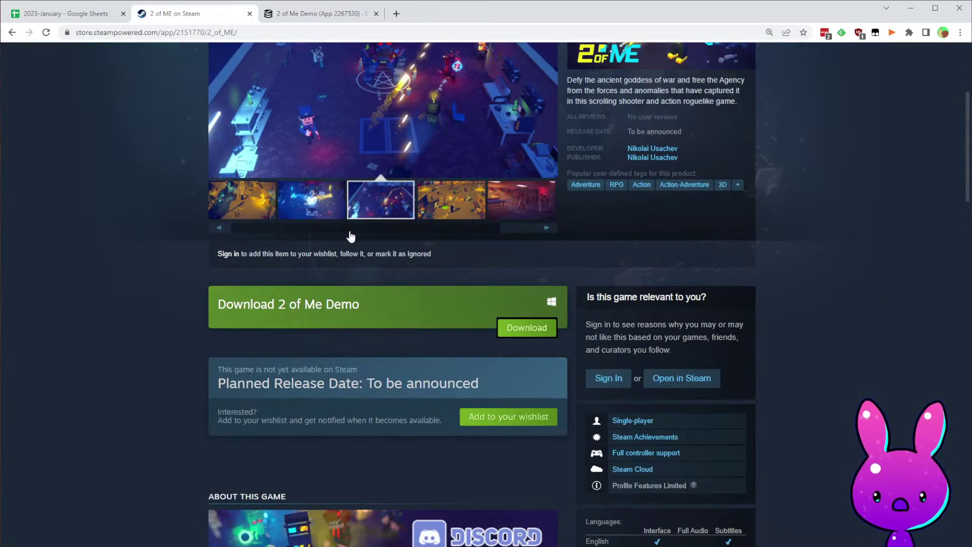
left_click_drag(235, 383, 433, 374)
left_click(433, 374)
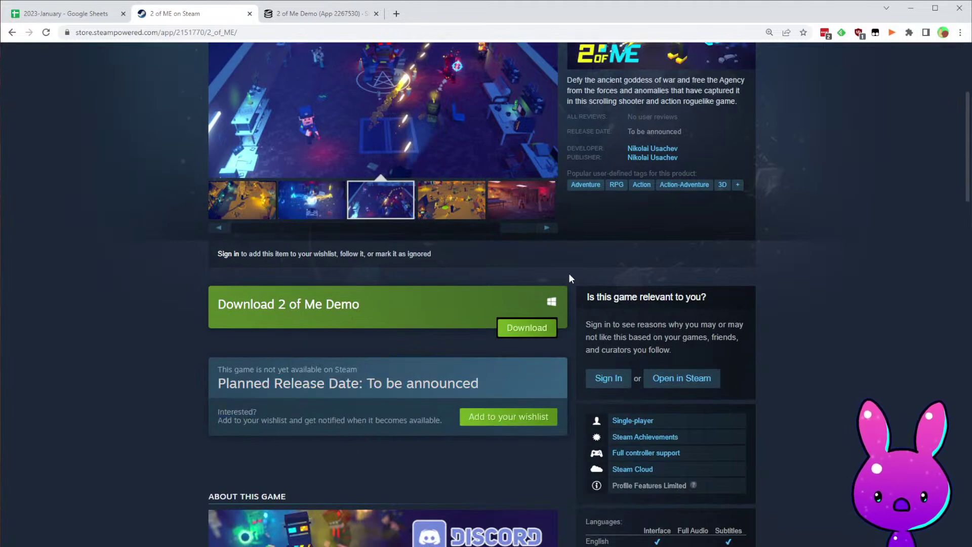
scroll(539, 357, "up", 2)
scroll(360, 415, "down", 3)
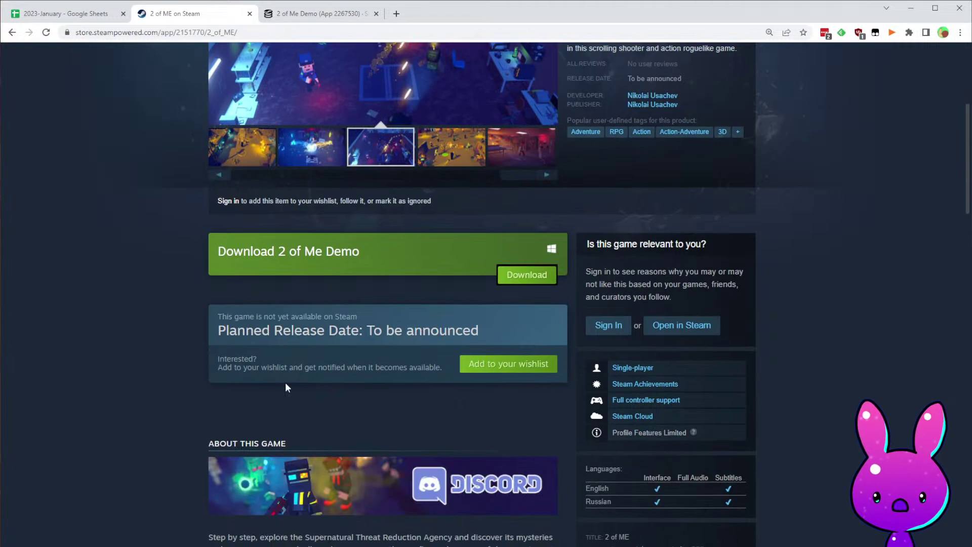
- In the spreadsheet row for 2 of Me Demo, enter 0 for Positive Reviews, Negative Reviews and Followers
left_click(81, 13)
left_click(298, 205)
left_click(373, 191)
left_click(436, 185)
left_click(217, 186)
key("Up")
key("Up")
key("Left")
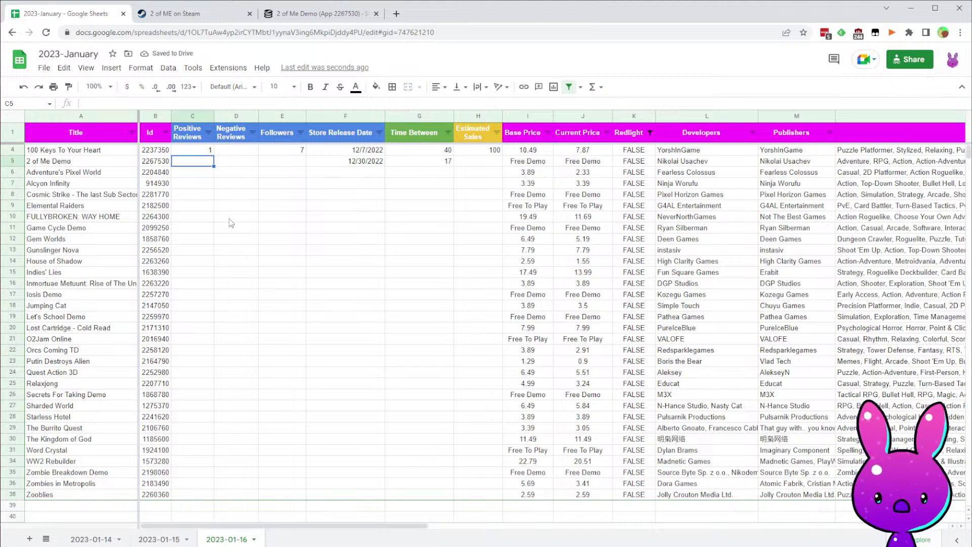
type("0")
key("Tab")
type("0")
key("Tab")
type("0")
key("Tab")
- Set the Estimated Sales of 2 of Me Demo to 100
key("Tab")
key("Tab")
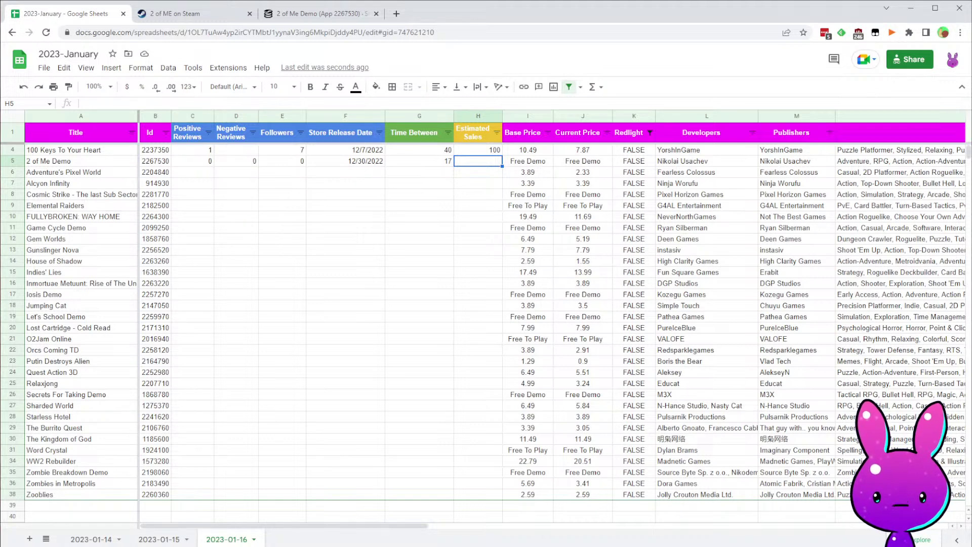
type("100")
key("Return")
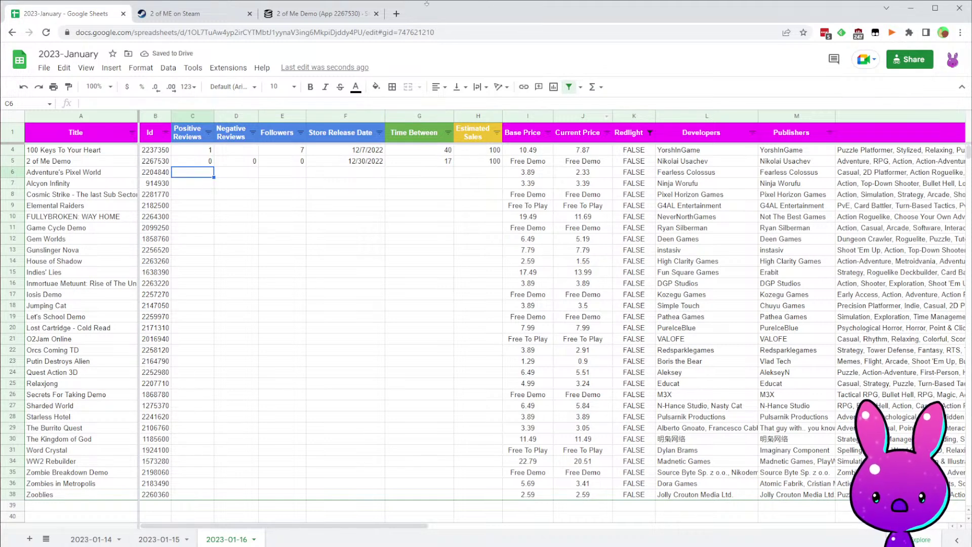
left_click(156, 184)
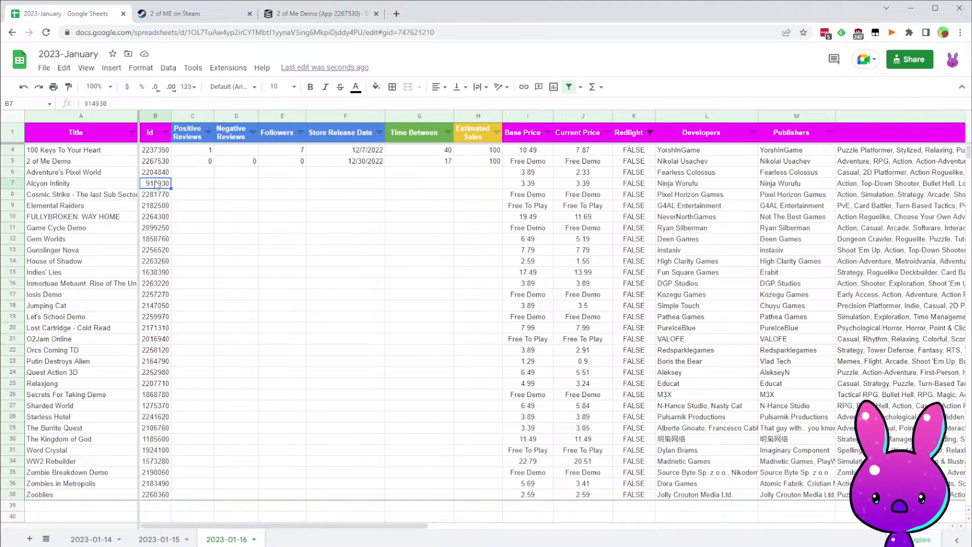
left_click(157, 172)
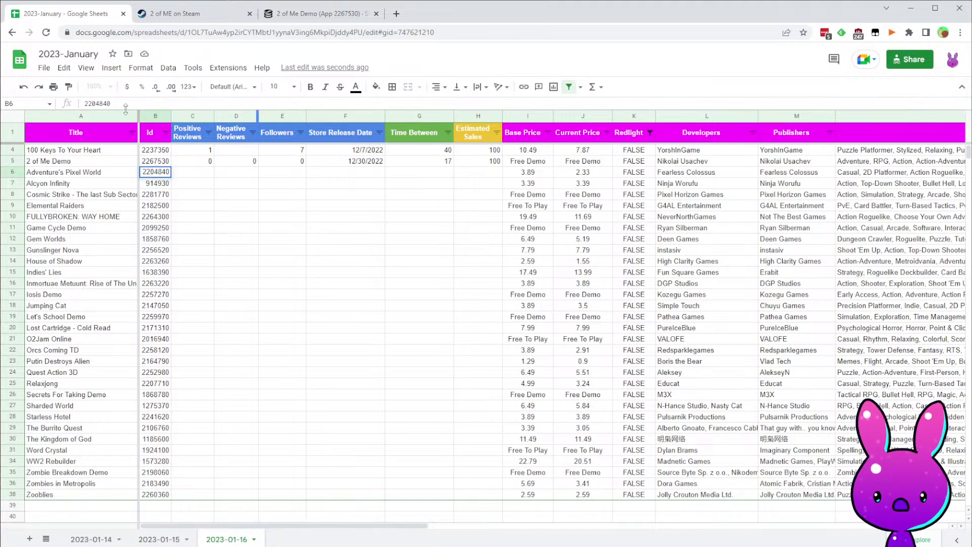
left_click(197, 175)
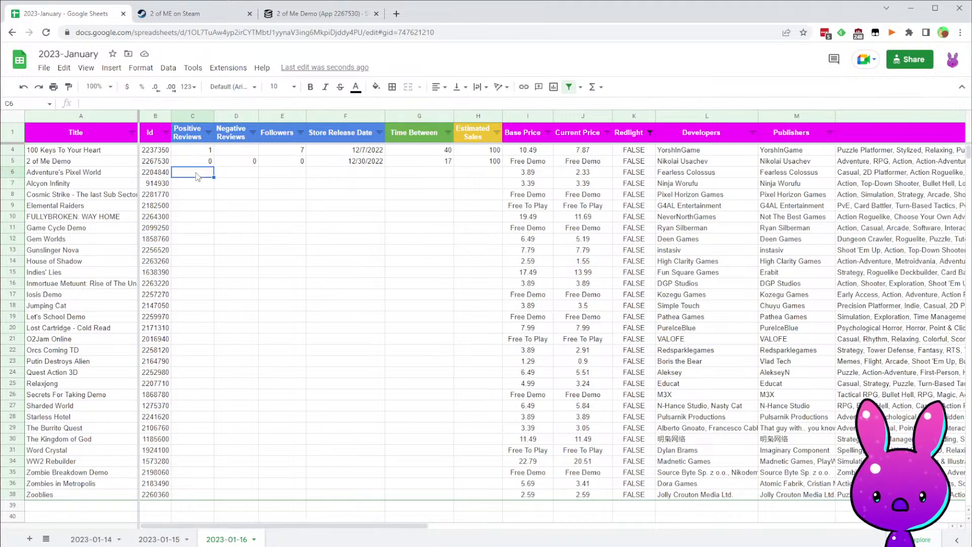
left_click(175, 13)
double_click(191, 35)
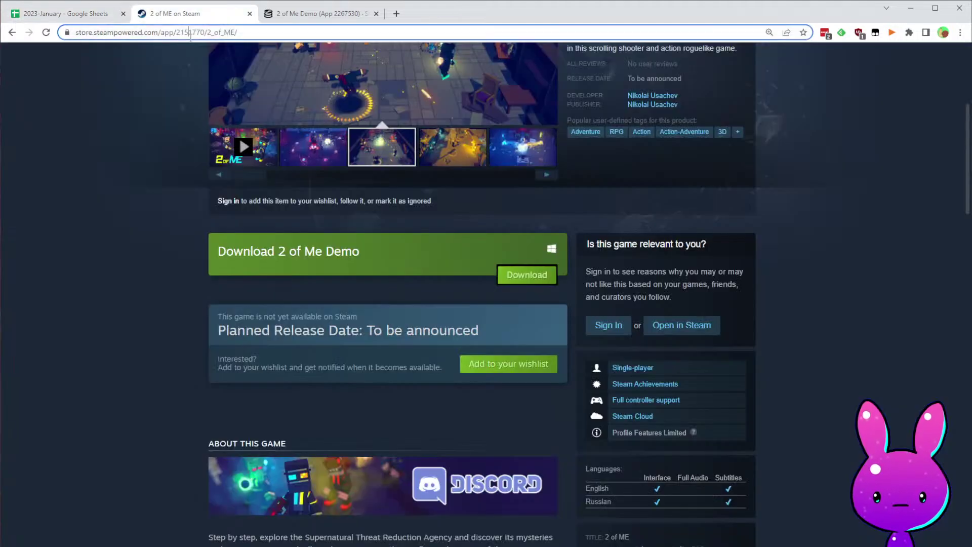
type("2204840")
key("shift+End")
key("BackSpace")
key("Return")
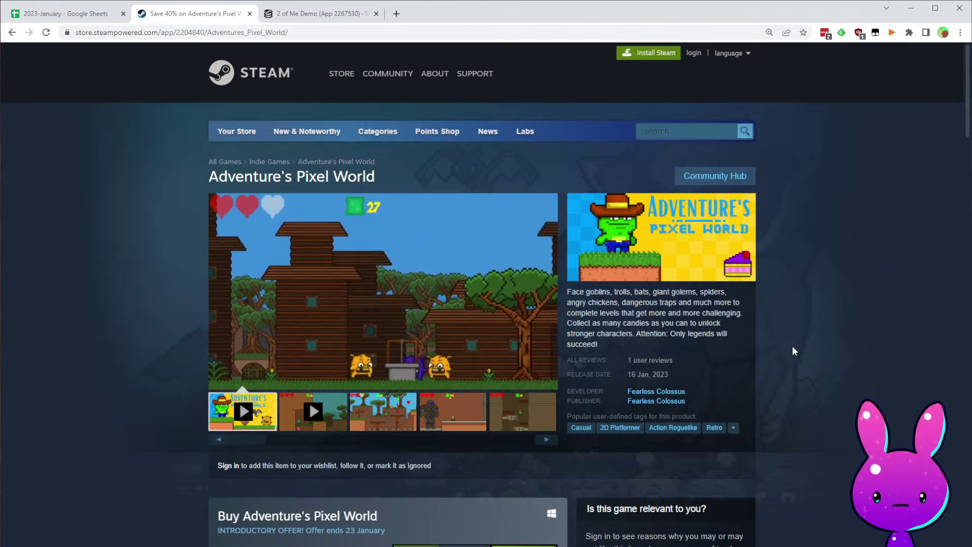
mouse_move(346, 304)
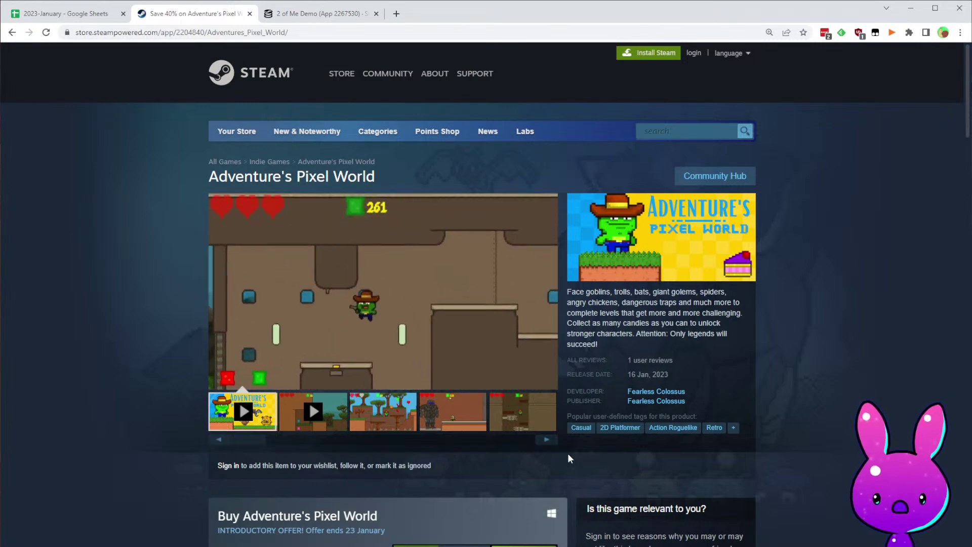
scroll(579, 480, "down", 9)
left_click_drag(204, 160, 453, 164)
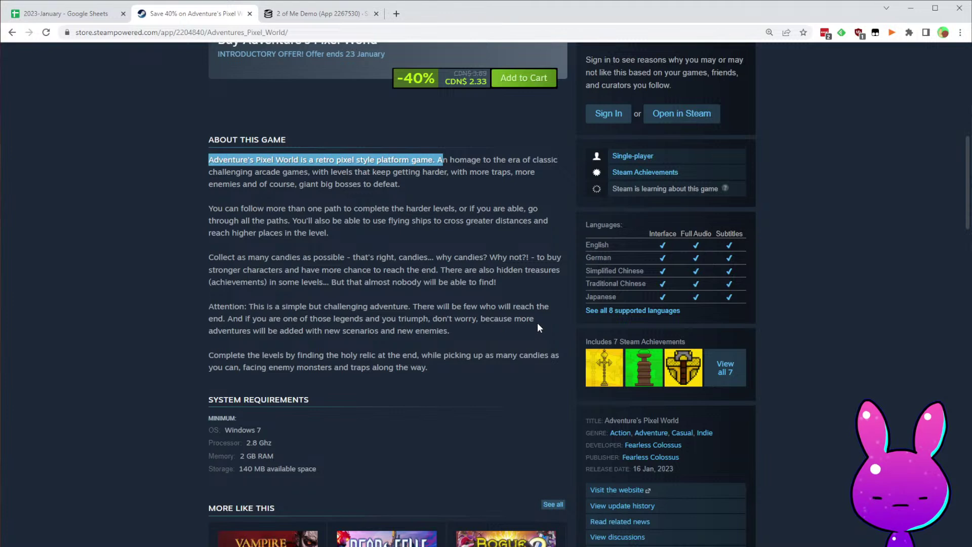
left_click_drag(358, 254, 534, 258)
left_click(519, 354)
scroll(494, 349, "down", 12)
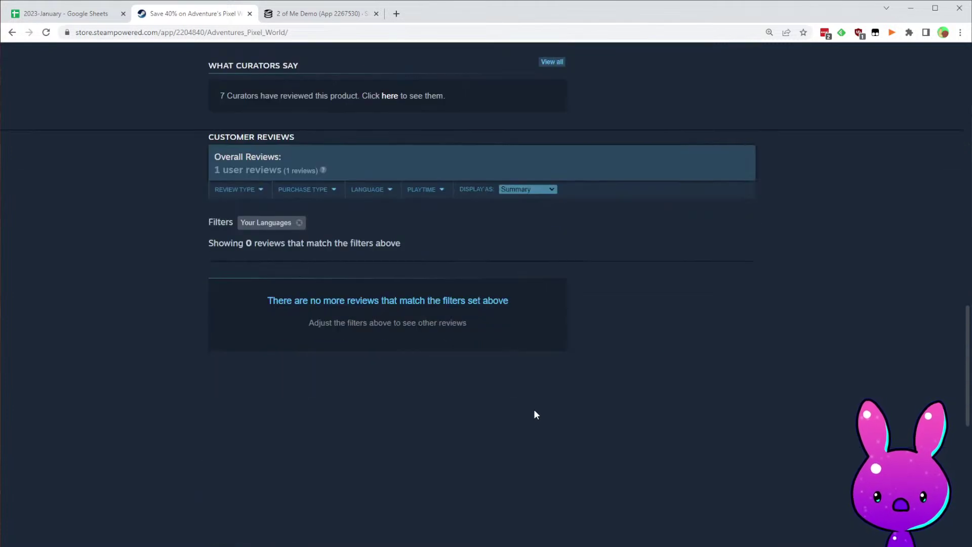
scroll(531, 400, "up", 3)
left_click(295, 386)
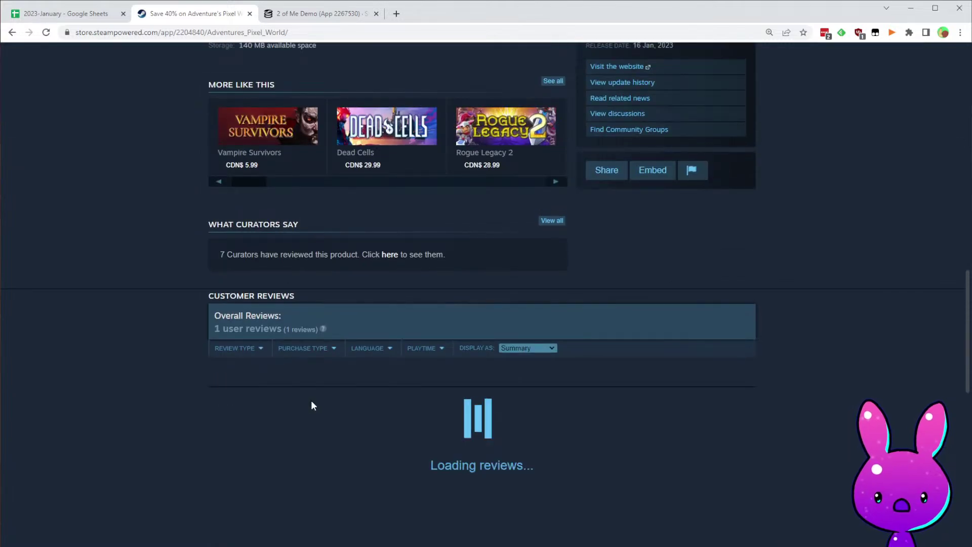
scroll(671, 439, "down", 4)
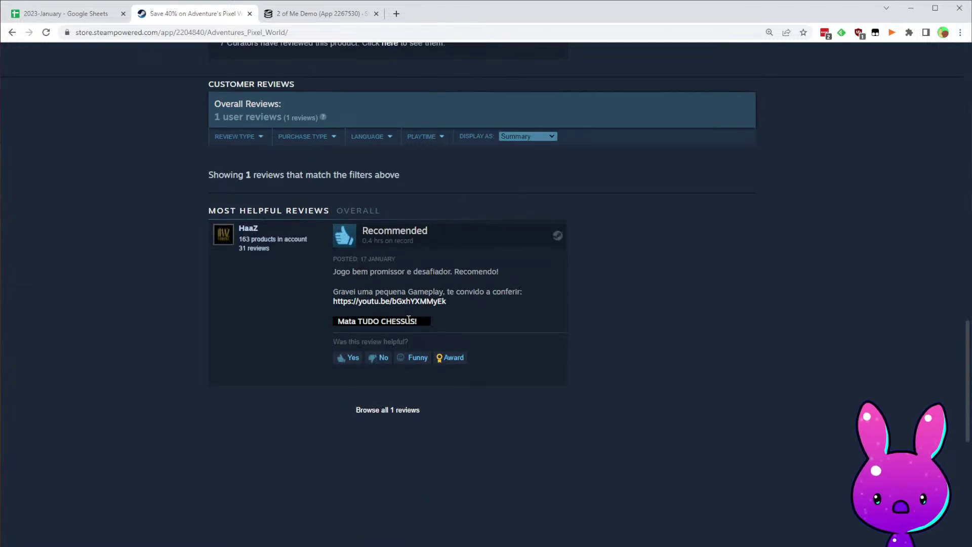
scroll(636, 408, "up", 12)
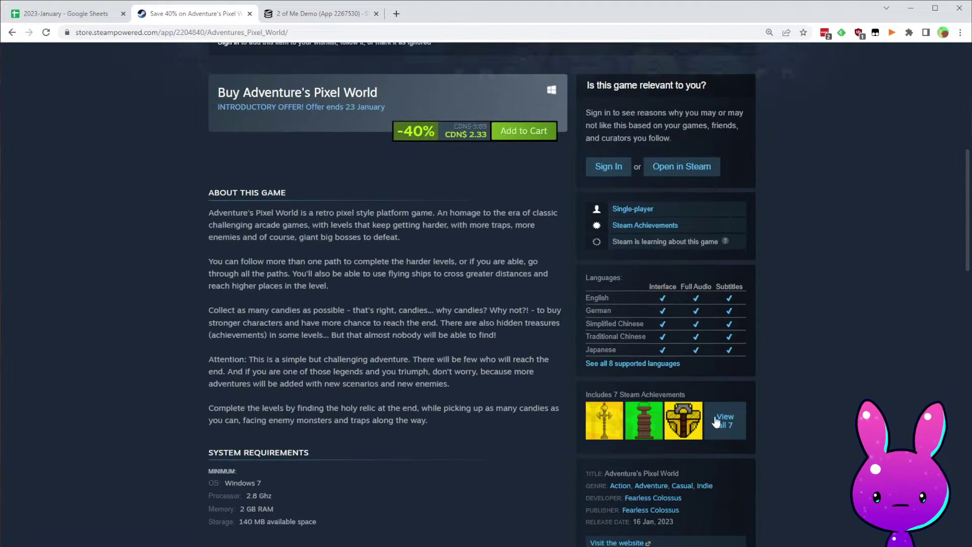
scroll(709, 390, "up", 2)
scroll(634, 400, "down", 1)
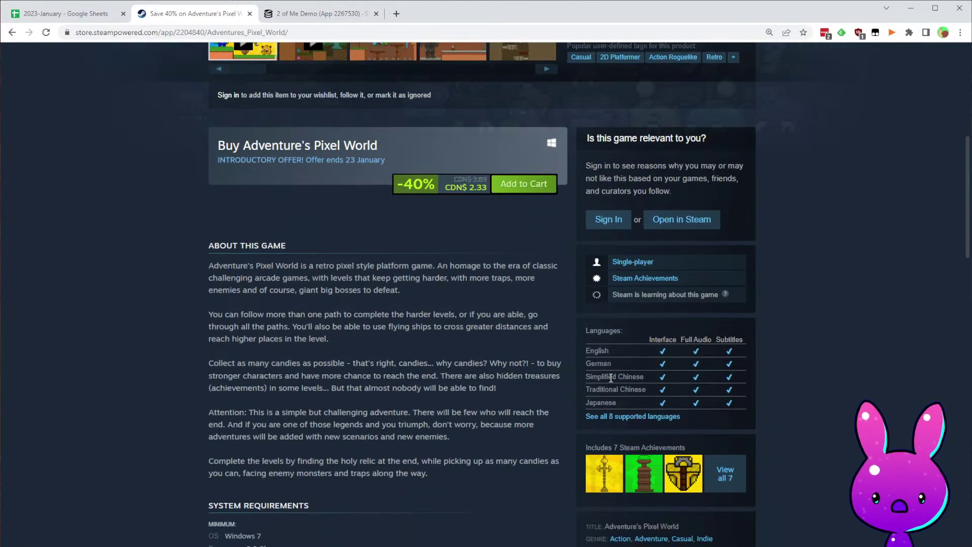
scroll(835, 357, "up", 7)
scroll(821, 351, "down", 3)
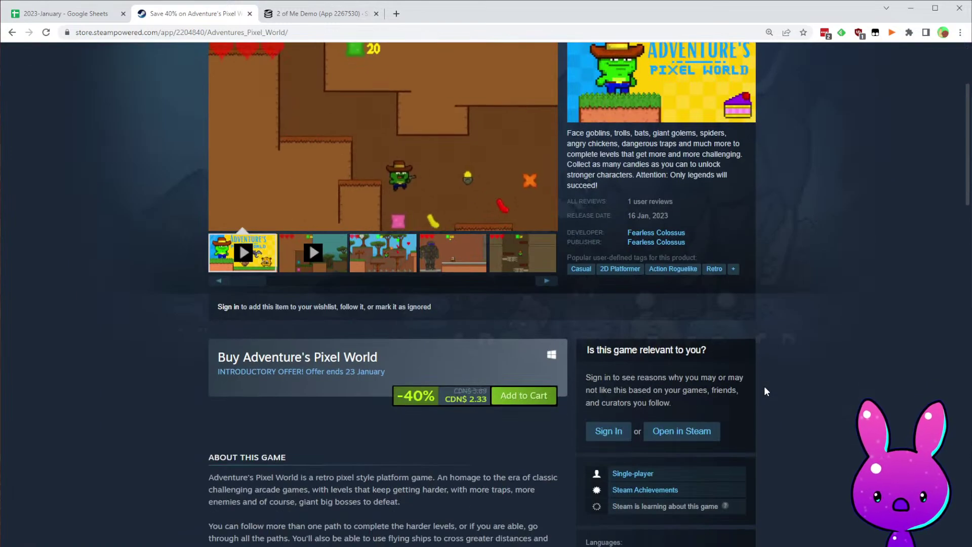
scroll(755, 391, "up", 3)
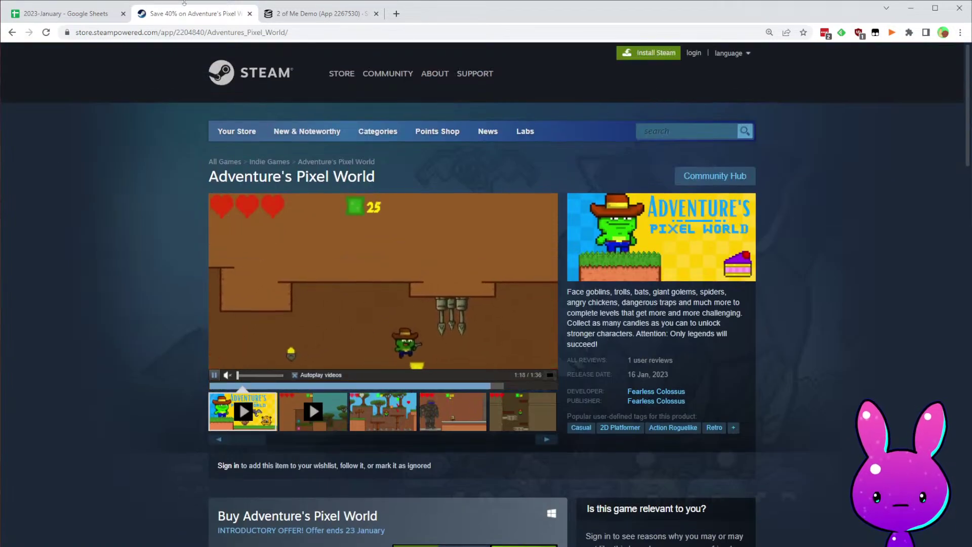
- Copy the app ID from the store page address and load the SteamDB charts page for app 2204840
left_click(319, 14)
left_click(159, 32)
double_click(159, 32)
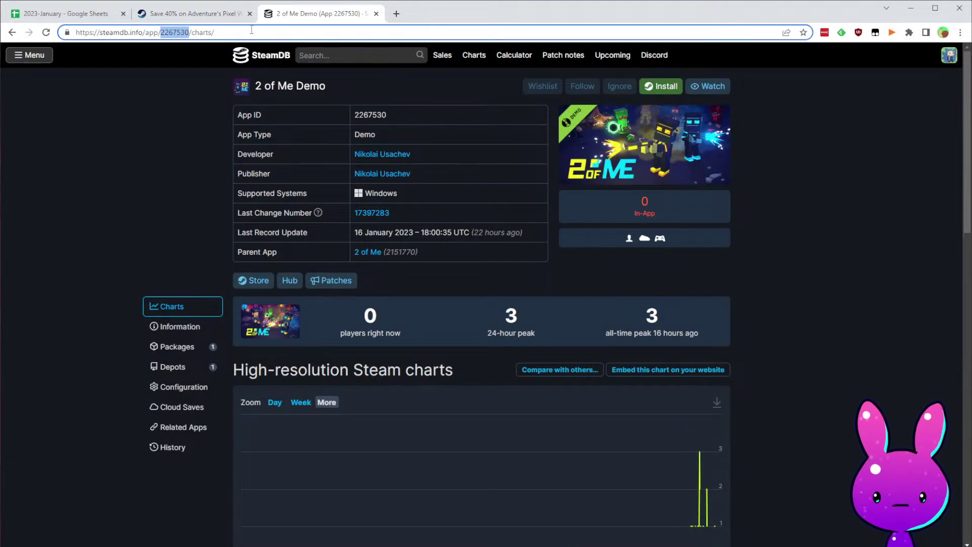
left_click(201, 16)
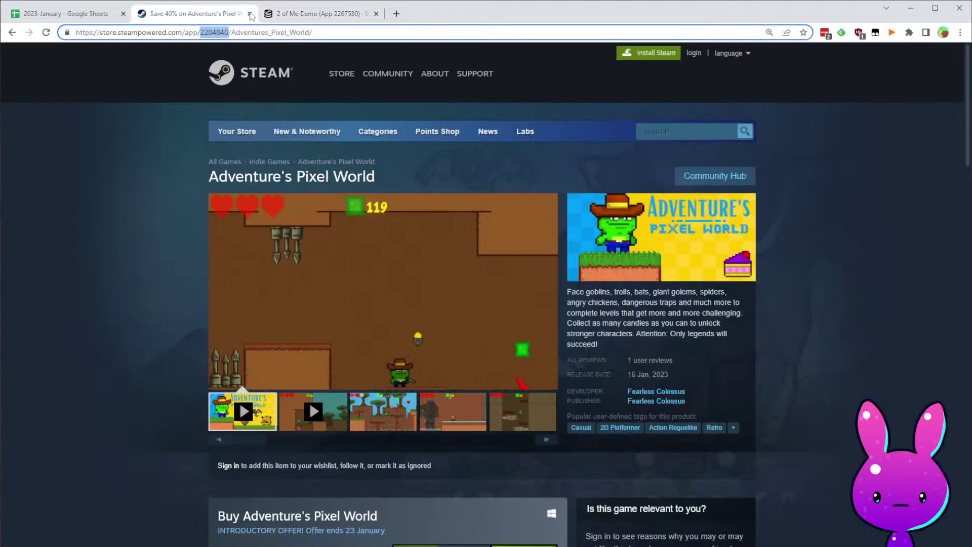
left_click(307, 15)
type("2204840")
key("Return")
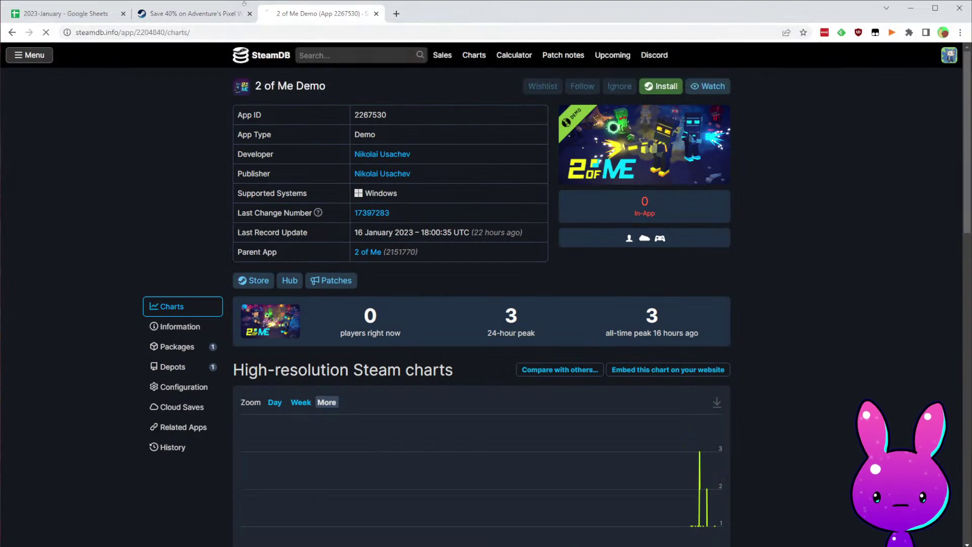
scroll(702, 314, "down", 4)
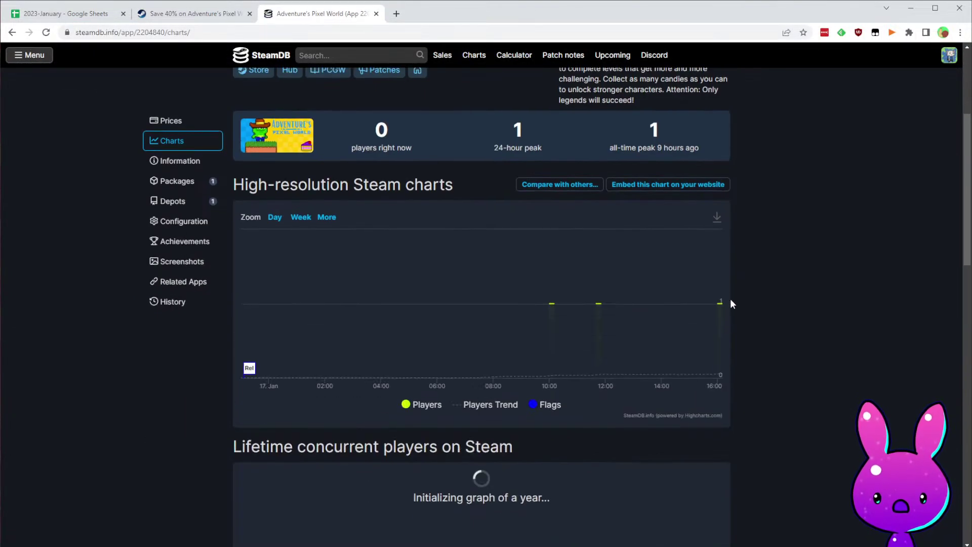
left_click_drag(544, 116, 725, 146)
left_click(797, 233)
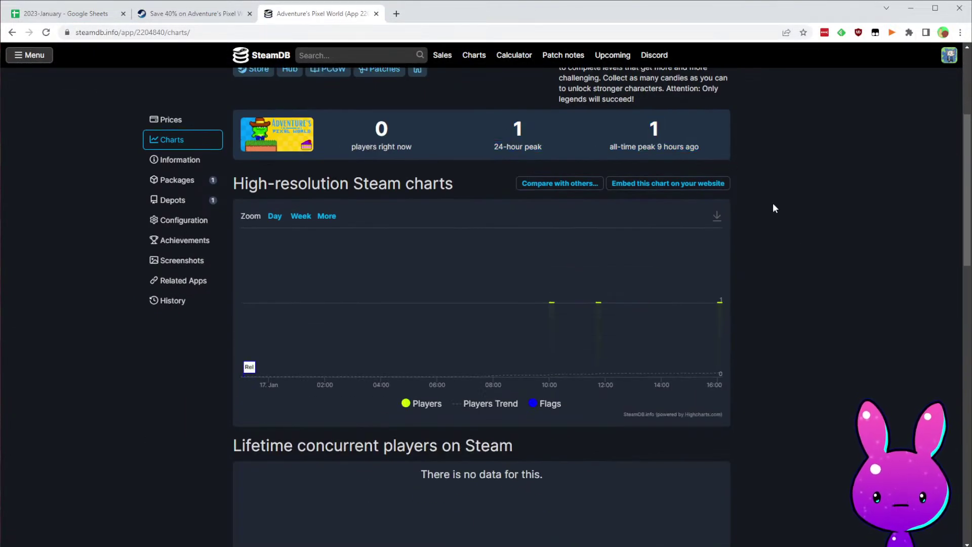
scroll(790, 238, "down", 11)
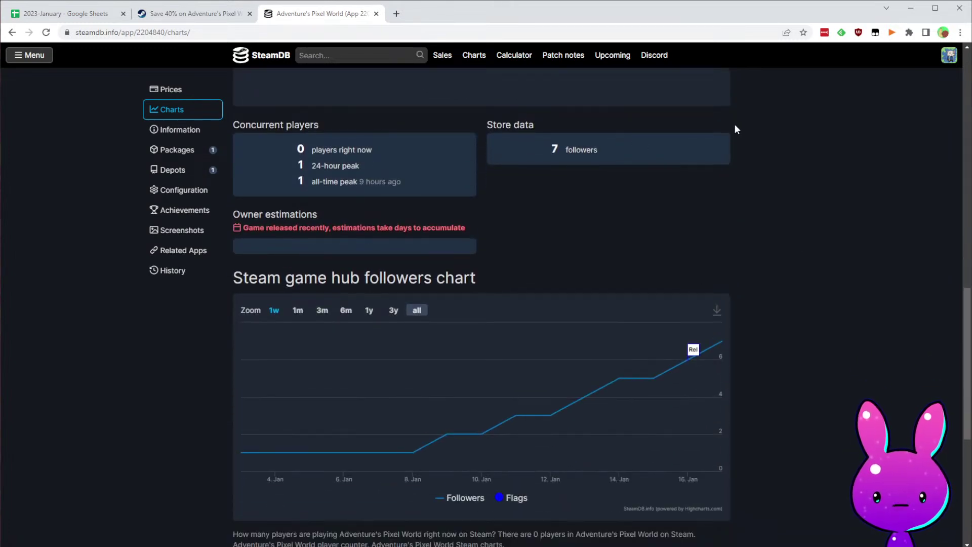
scroll(654, 237, "down", 1)
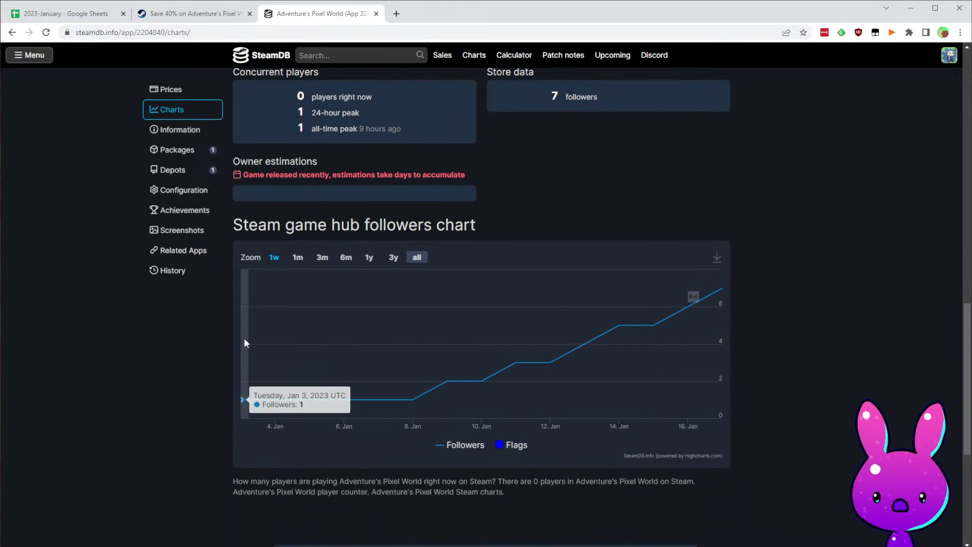
left_click(81, 14)
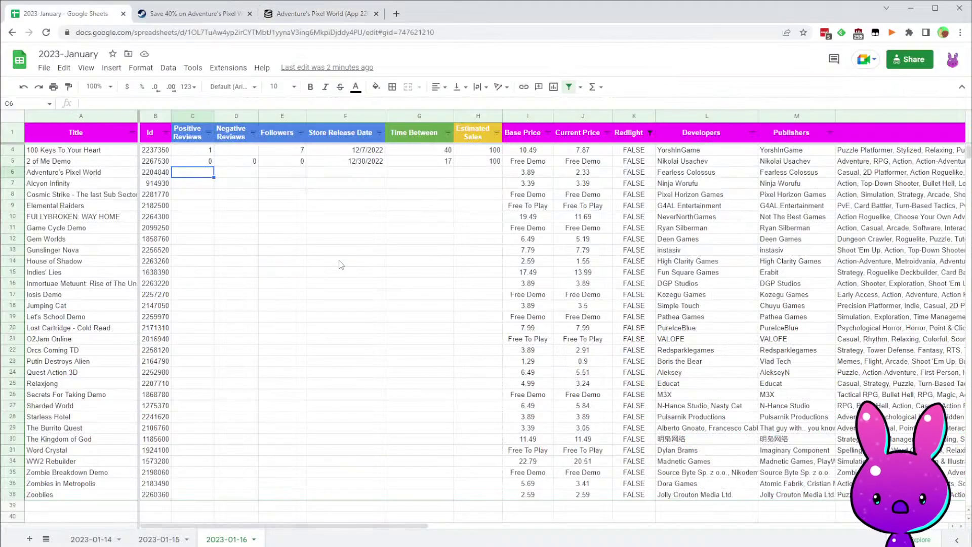
left_click(365, 176)
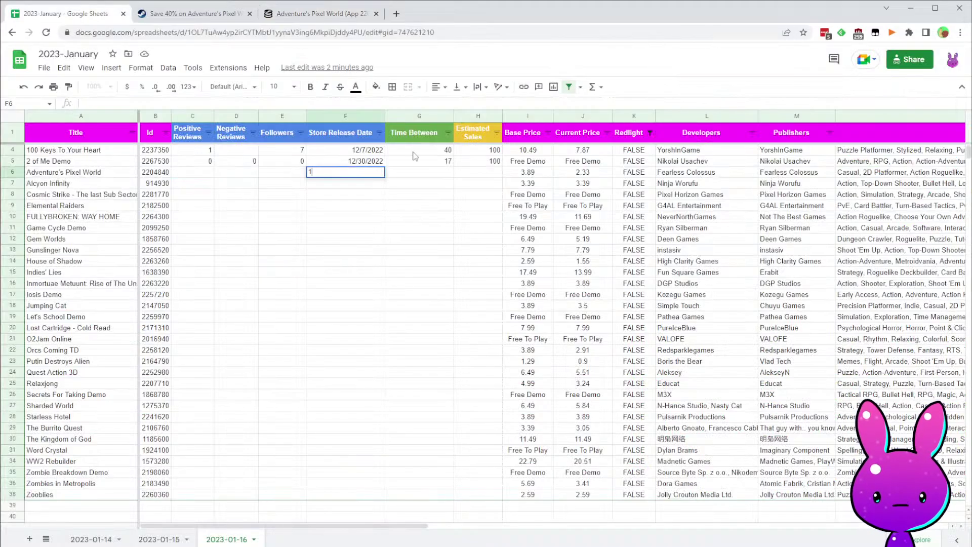
key("Tab")
key("Up")
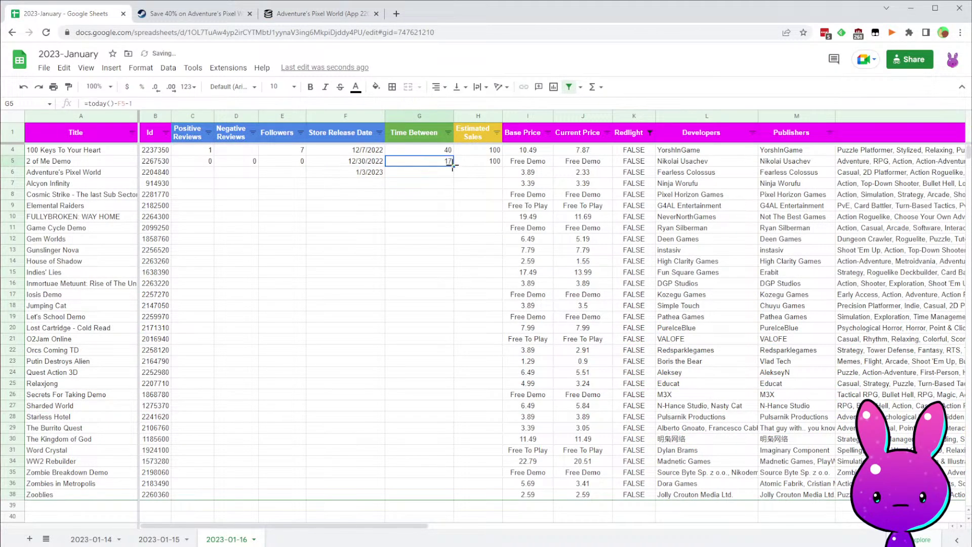
left_click_drag(450, 181, 448, 181)
key("Left")
key("Left")
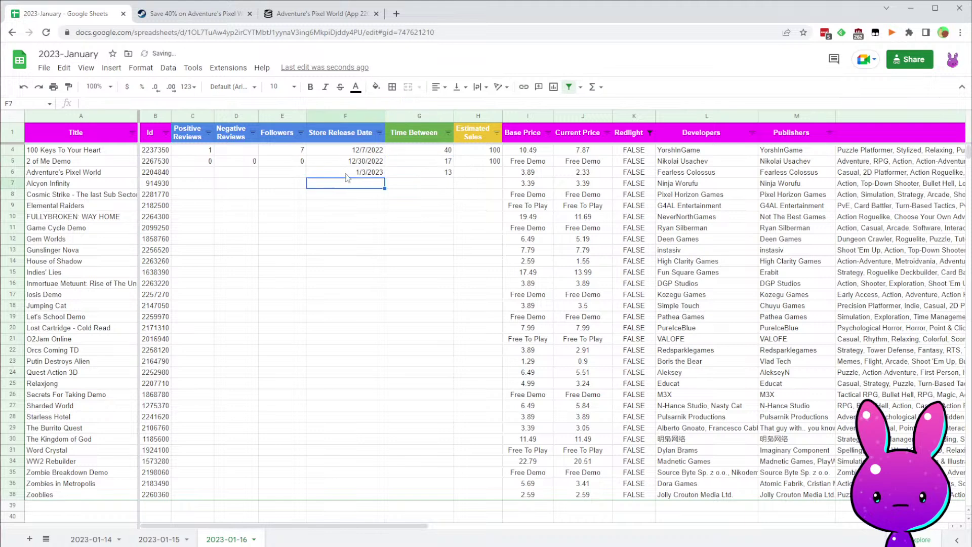
key("Down")
type("7")
left_click(212, 173)
left_click(242, 175)
key("Tab")
key("Tab")
left_click(319, 14)
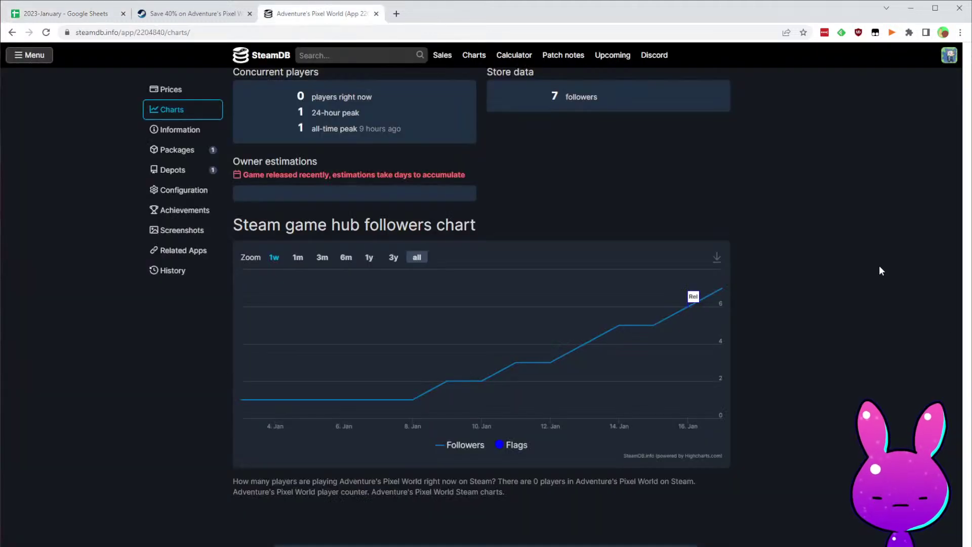
scroll(879, 256, "up", 15)
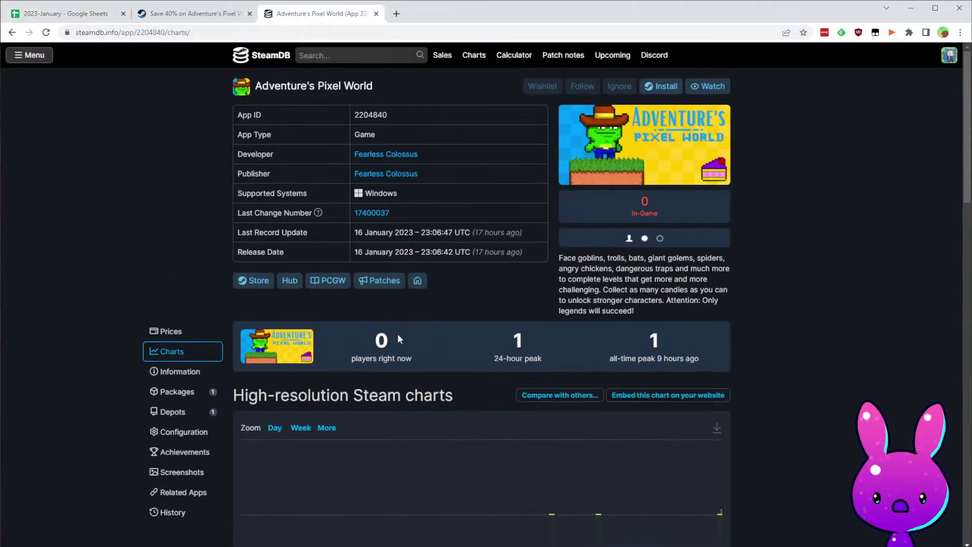
left_click(69, 14)
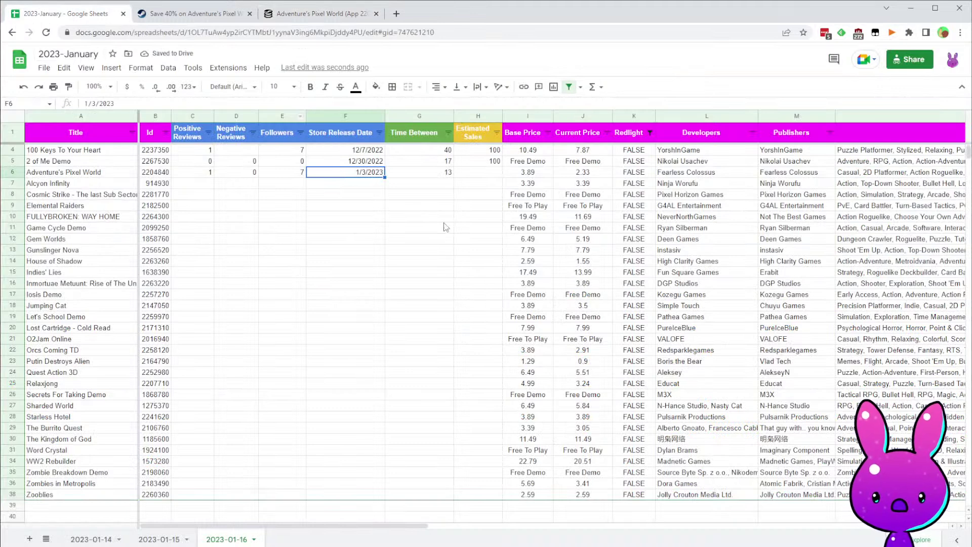
left_click(484, 164)
left_click(480, 176)
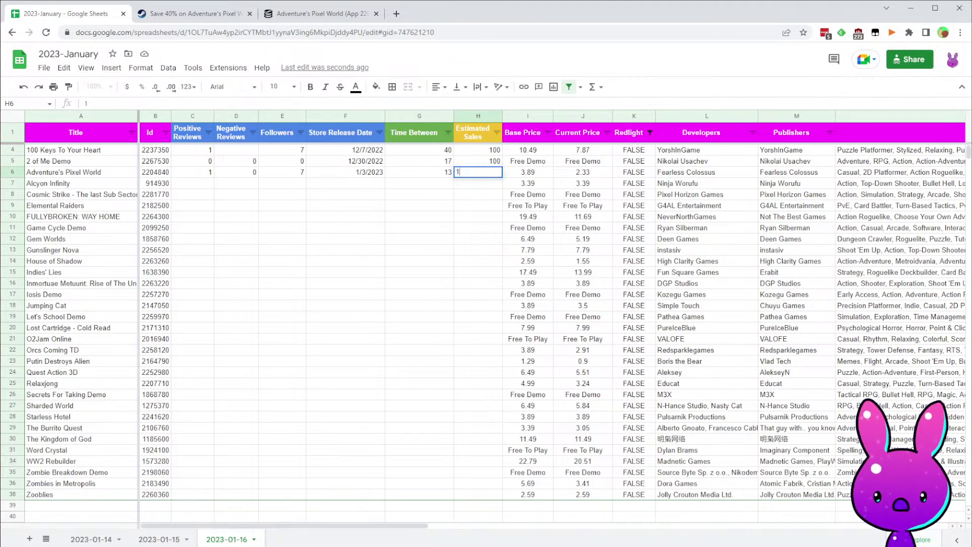
key("Return")
- Take the ID 914930 of Alcyon Infinity from the spreadsheet and load that game's Steam store page
key("Left")
key("Left")
key("Up")
key("Down")
key("Left")
key("Left")
key("Left")
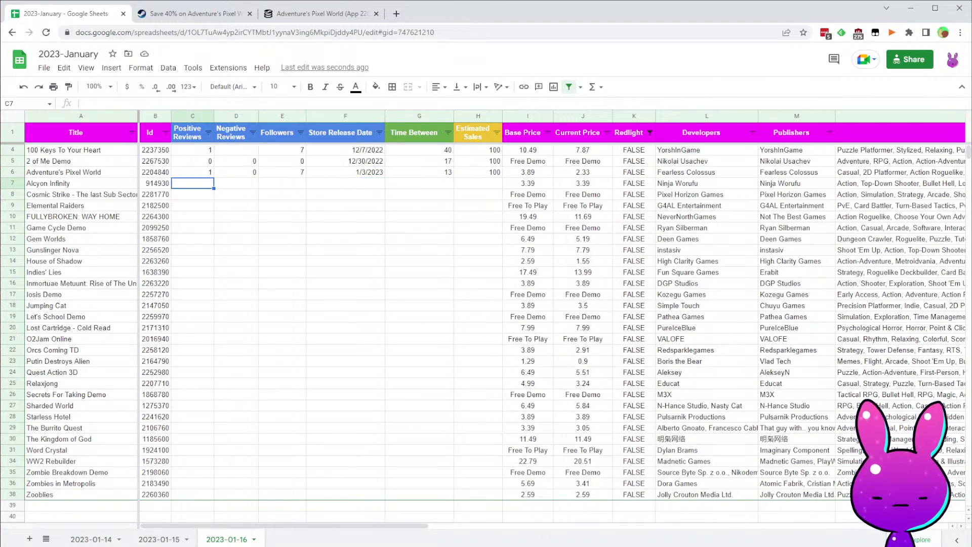
left_click(154, 186)
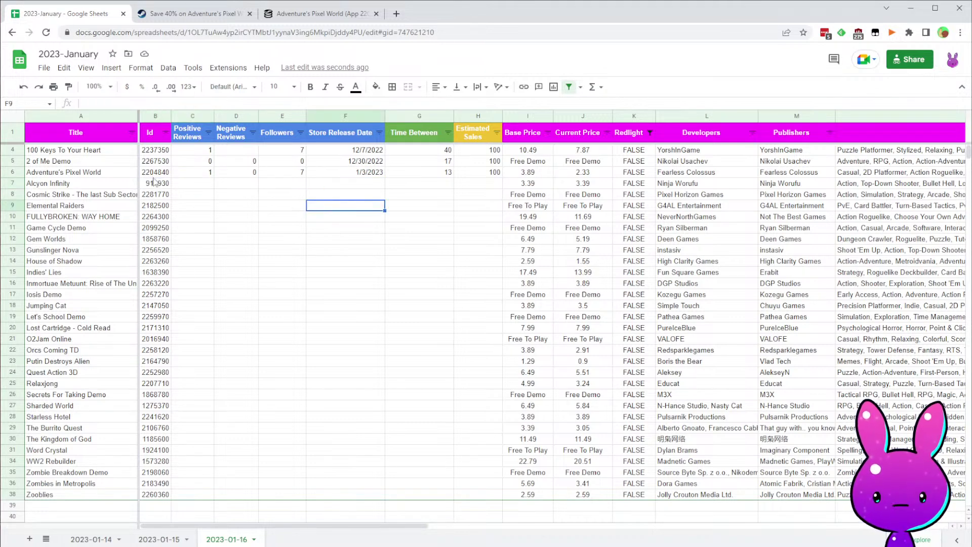
key("Escape")
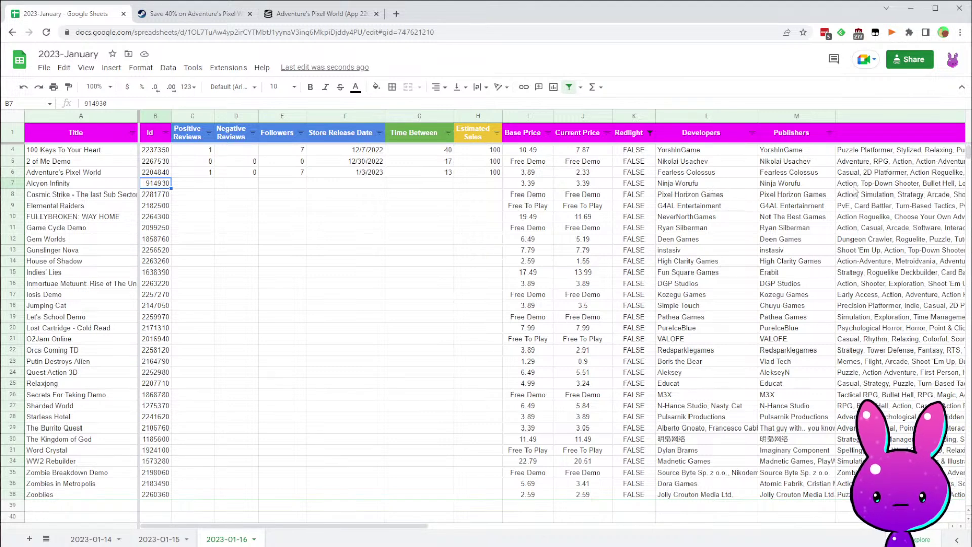
left_click(178, 13)
double_click(221, 32)
type("914930")
key("Return")
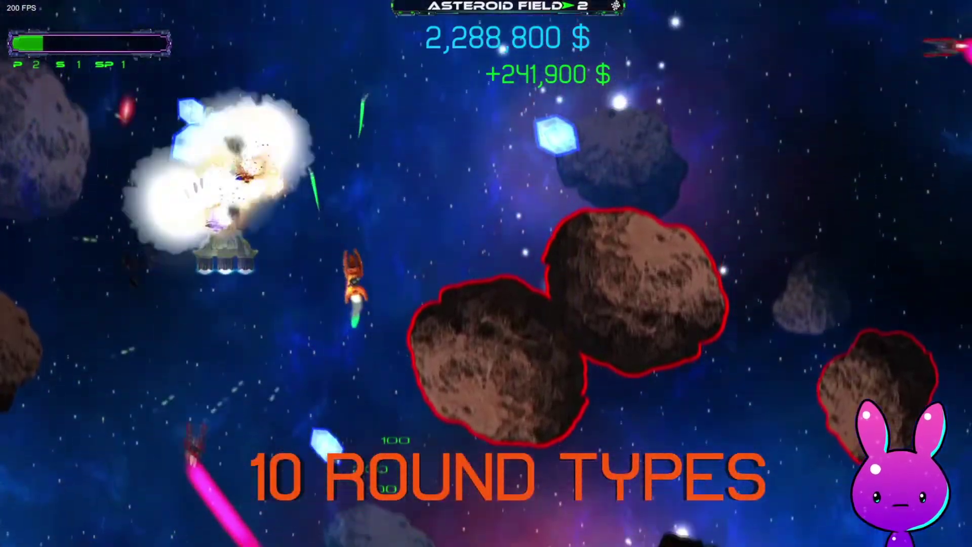
- Watch the Alcyon Infinity trailer in full screen and read the short description on the store page
key("Escape")
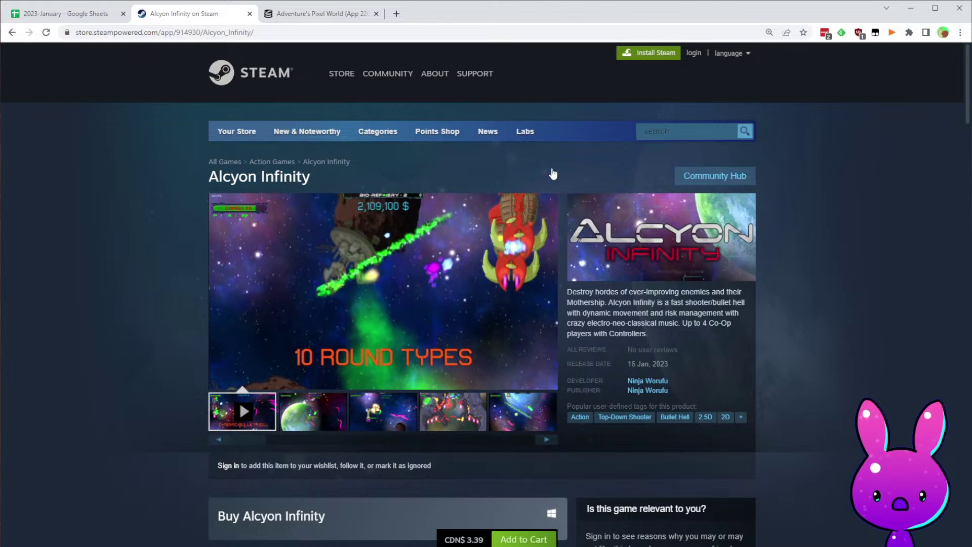
left_click_drag(578, 303, 654, 292)
left_click(671, 313)
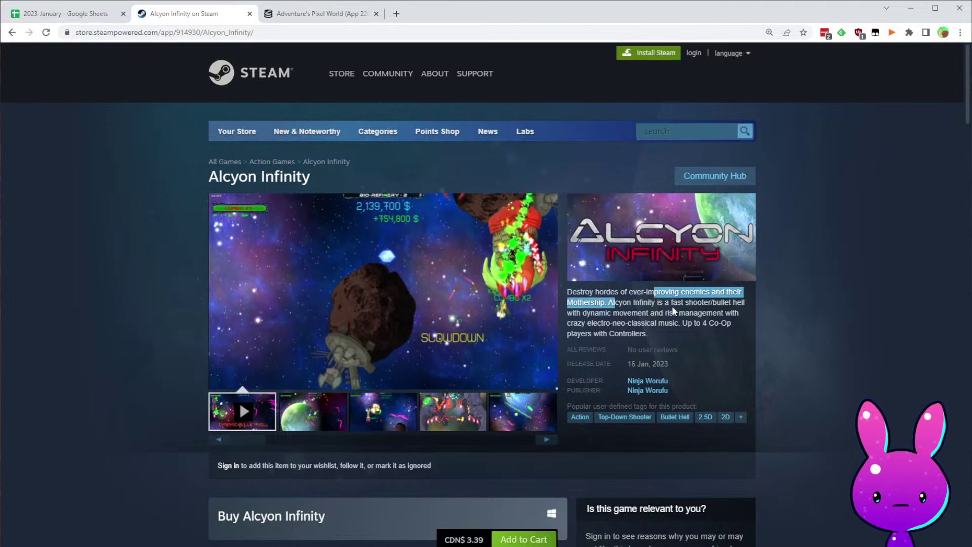
left_click(660, 343)
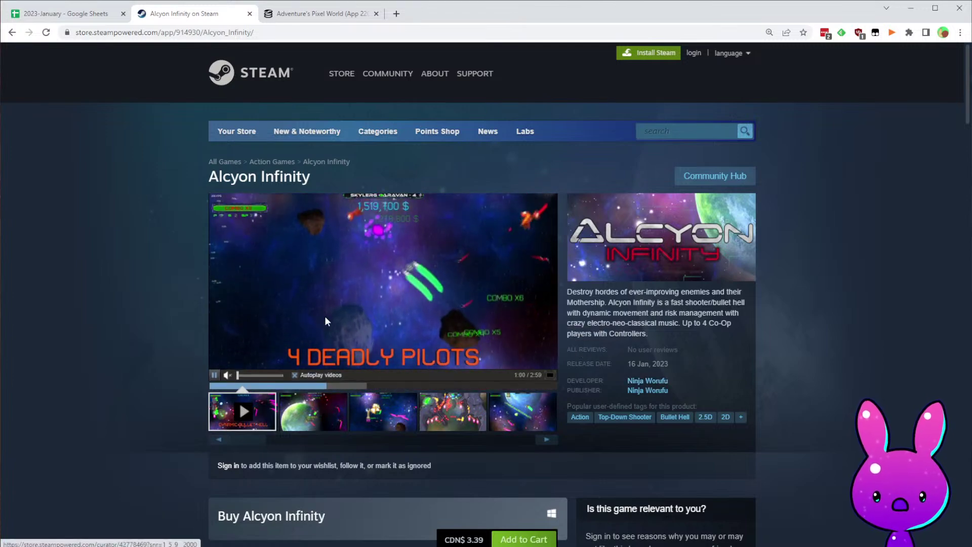
- Expand the full About This Game text of Alcyon Infinity and read its features, ships and pilots
scroll(438, 350, "down", 4)
scroll(437, 350, "down", 11)
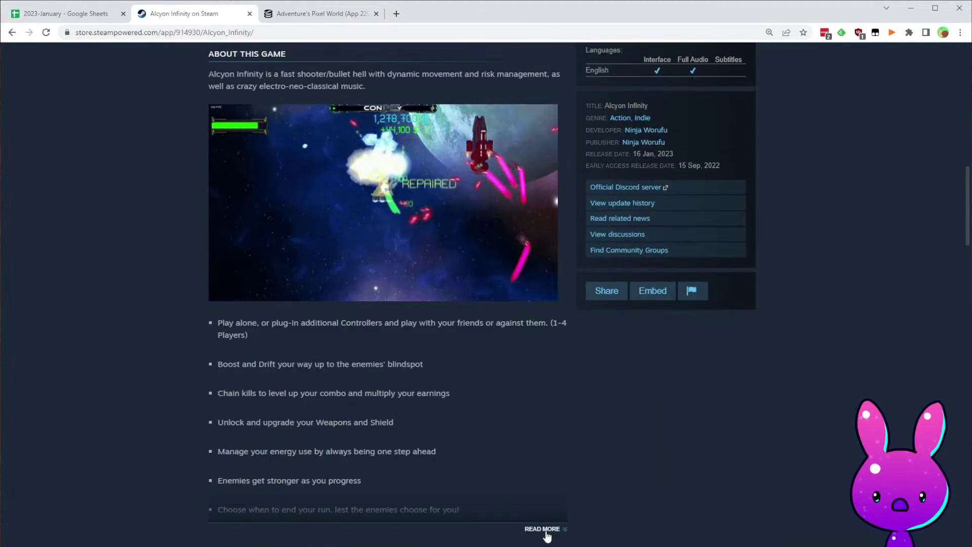
left_click(546, 529)
scroll(540, 445, "down", 5)
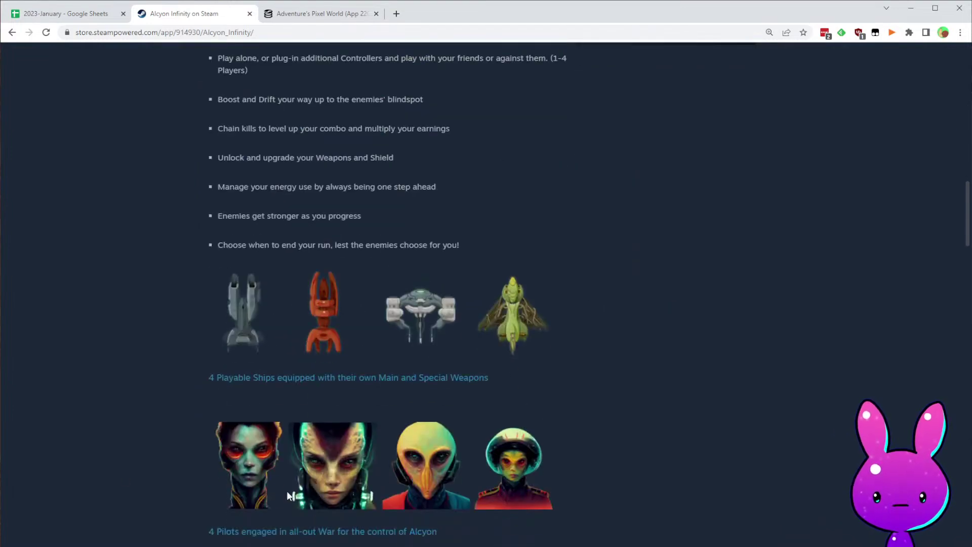
scroll(455, 370, "down", 3)
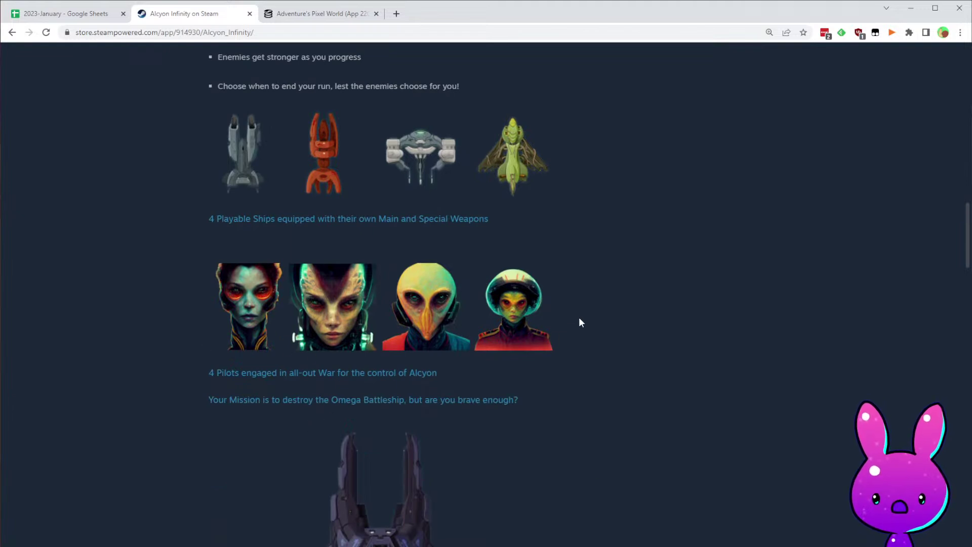
scroll(510, 467, "down", 4)
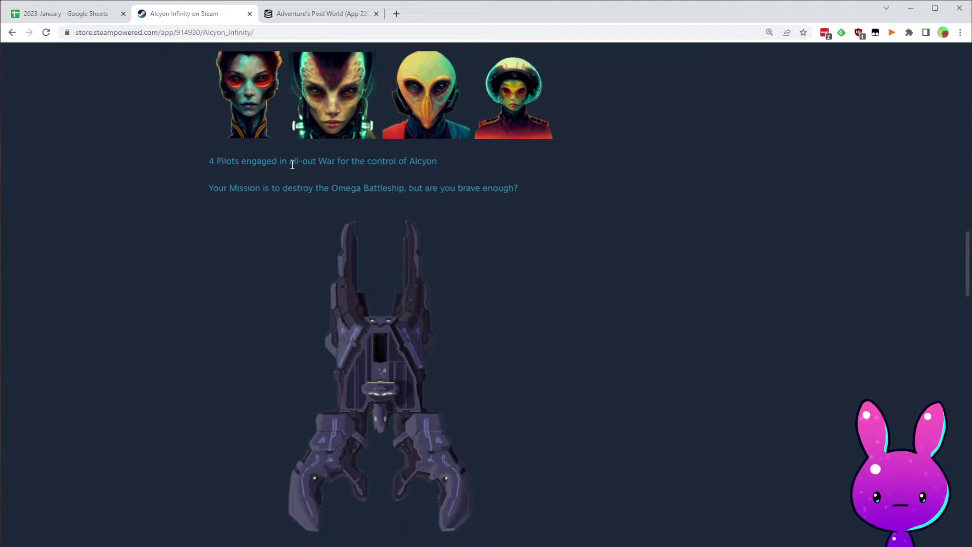
left_click_drag(414, 164, 521, 230)
left_click(541, 253)
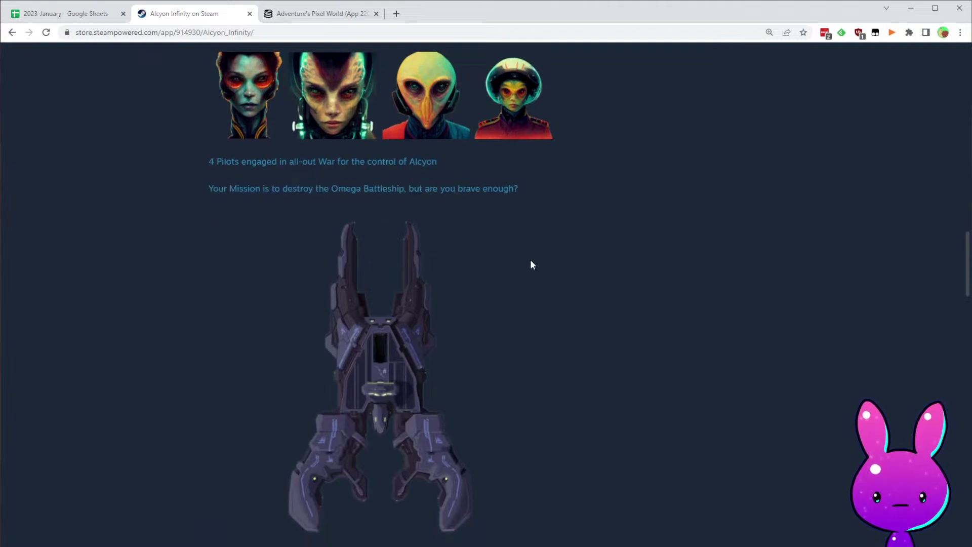
- Examine the recent updates, supported languages, system requirements and first customer reviews of Alcyon Infinity
scroll(456, 275, "up", 18)
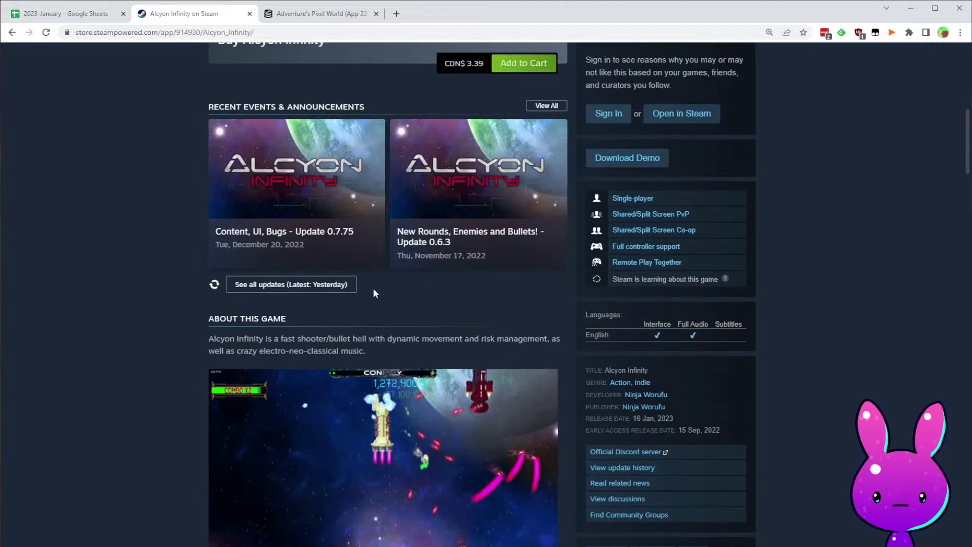
scroll(393, 284, "down", 14)
scroll(427, 294, "down", 8)
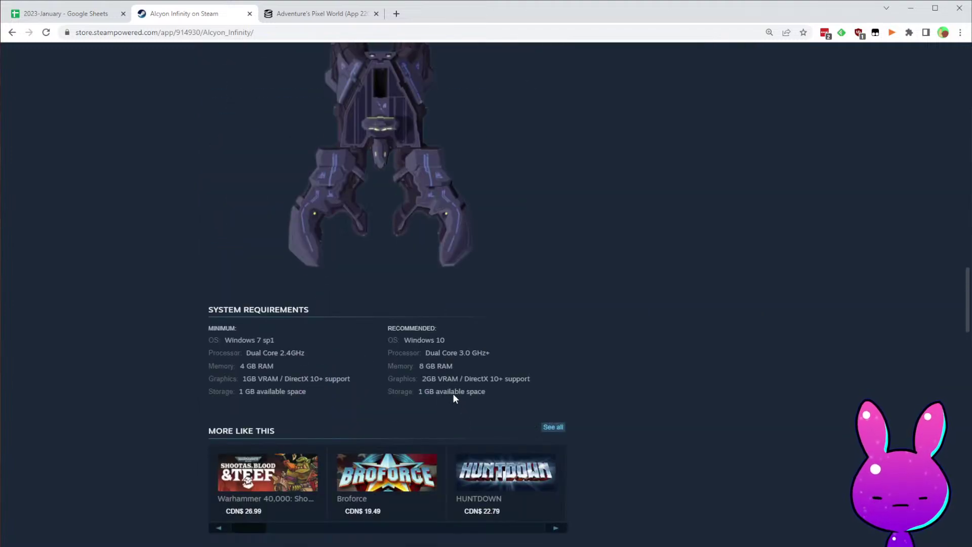
scroll(462, 403, "up", 16)
scroll(383, 362, "down", 20)
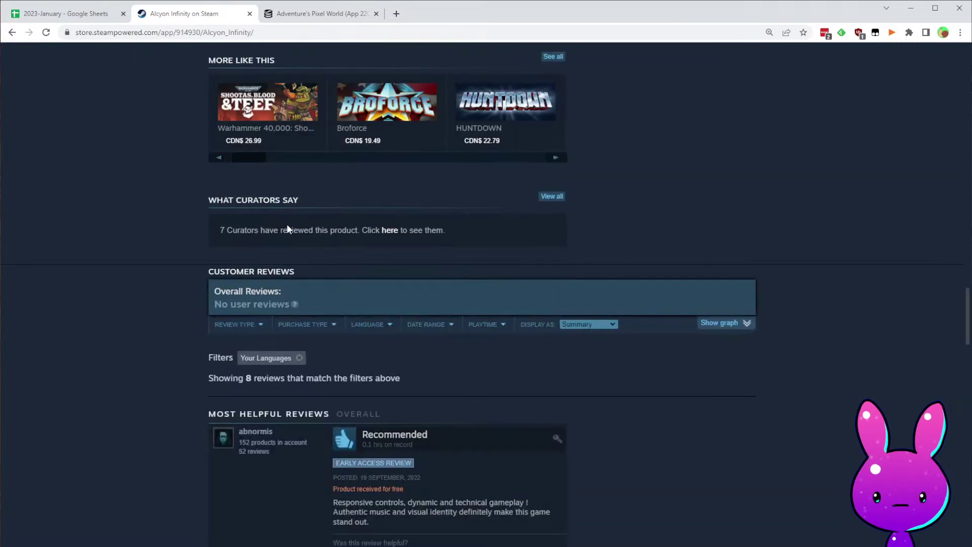
scroll(290, 223, "down", 5)
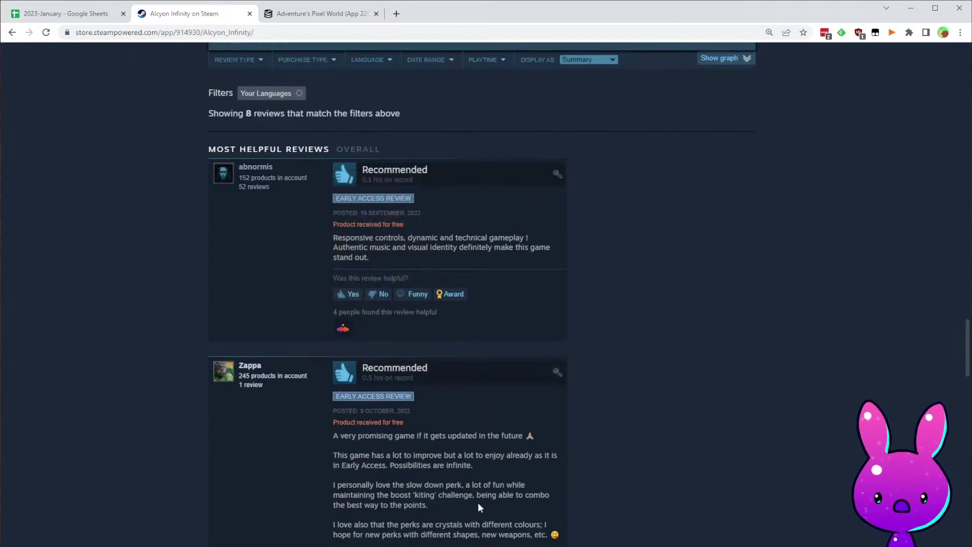
- Compare the review summary in the store page header with the customer reviews listed for Alcyon Infinity
key("Home")
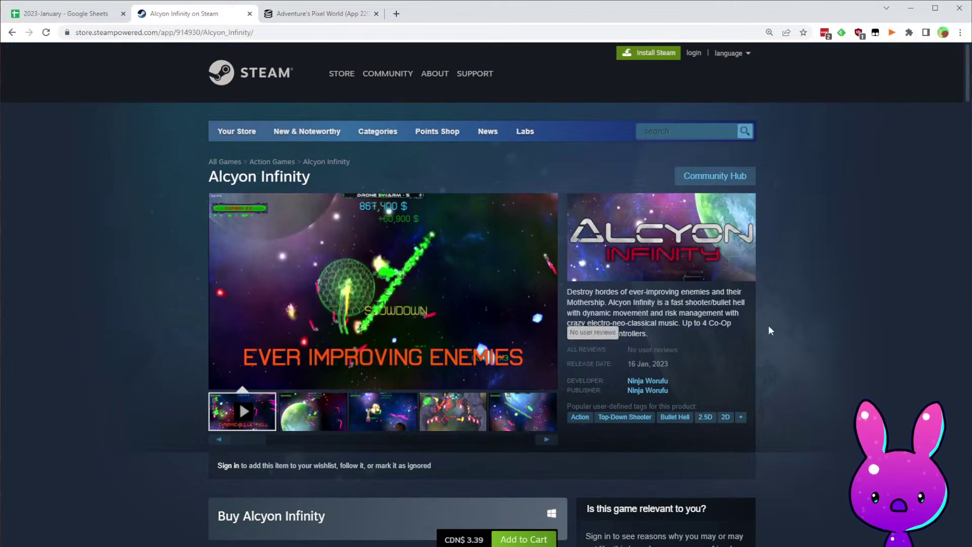
middle_click(826, 233)
middle_click(762, 391)
scroll(726, 357, "down", 1)
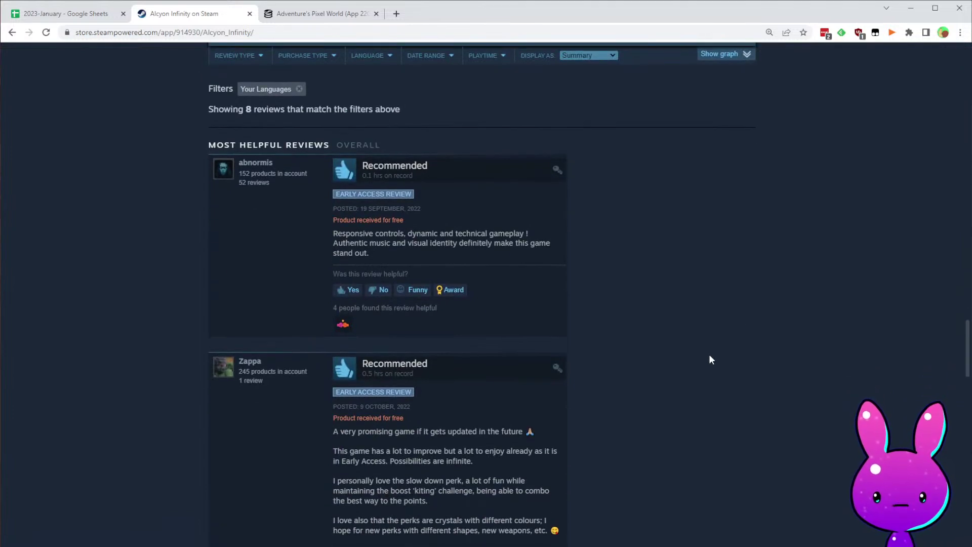
middle_click(681, 202)
scroll(463, 375, "down", 6)
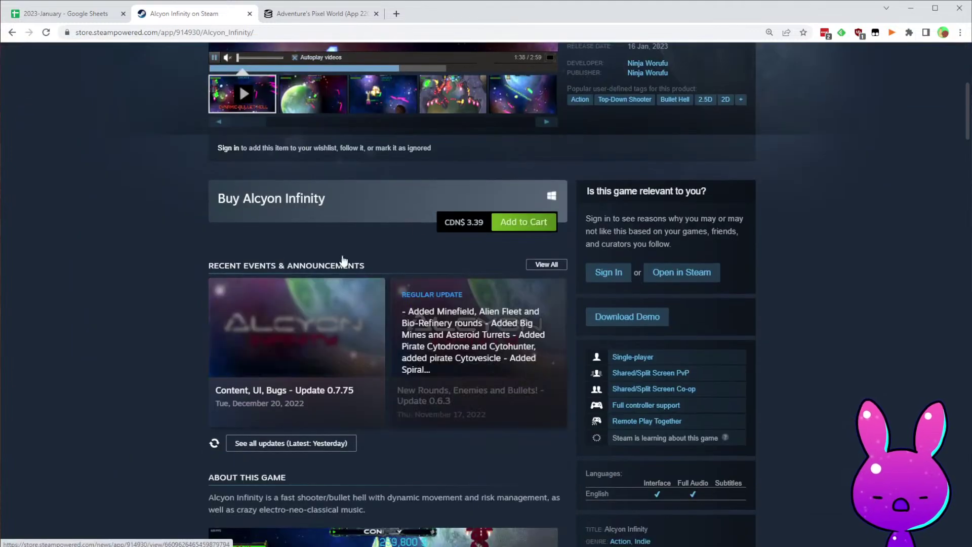
middle_click(714, 173)
middle_click(676, 432)
scroll(660, 414, "down", 7)
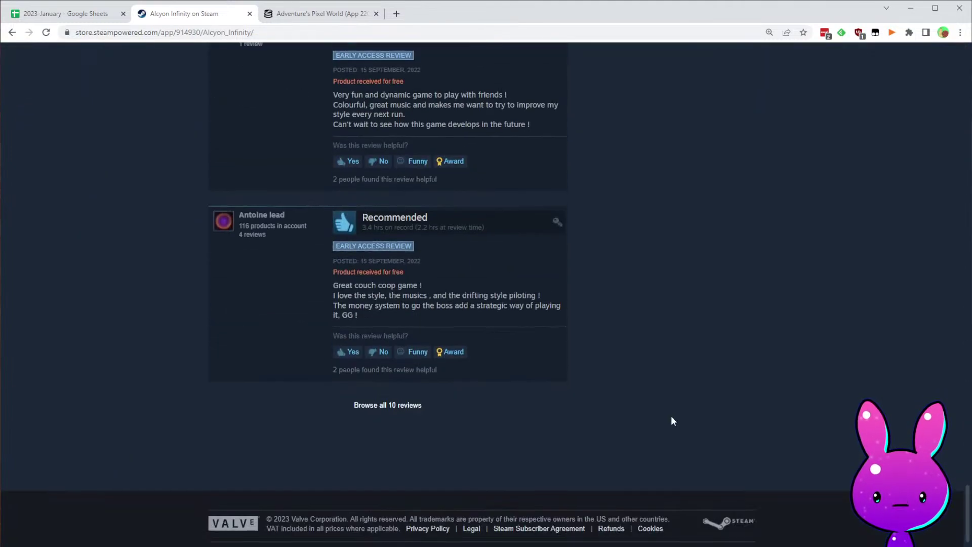
scroll(663, 411, "up", 3)
- Browse all reviews of Alcyon Infinity on its community page and read through them
left_click(408, 517)
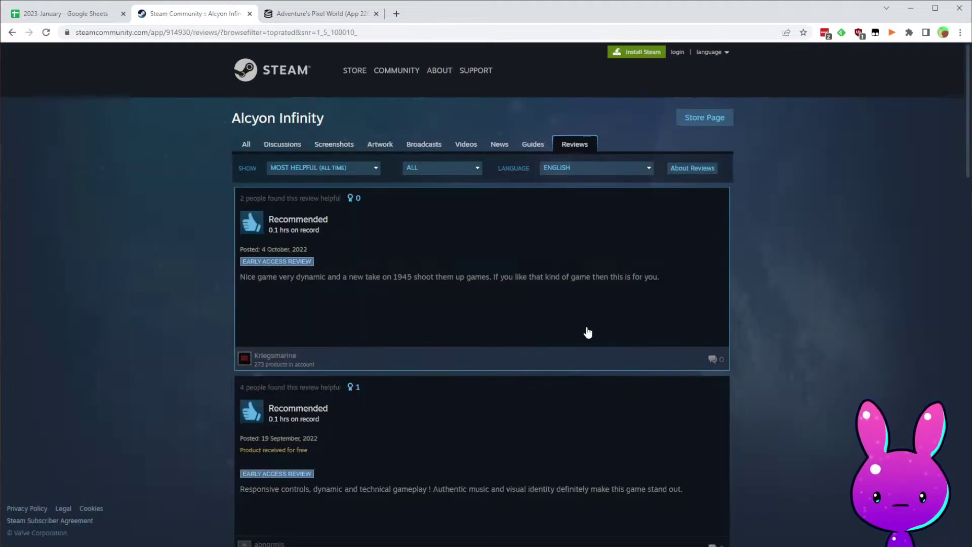
scroll(602, 365, "down", 6)
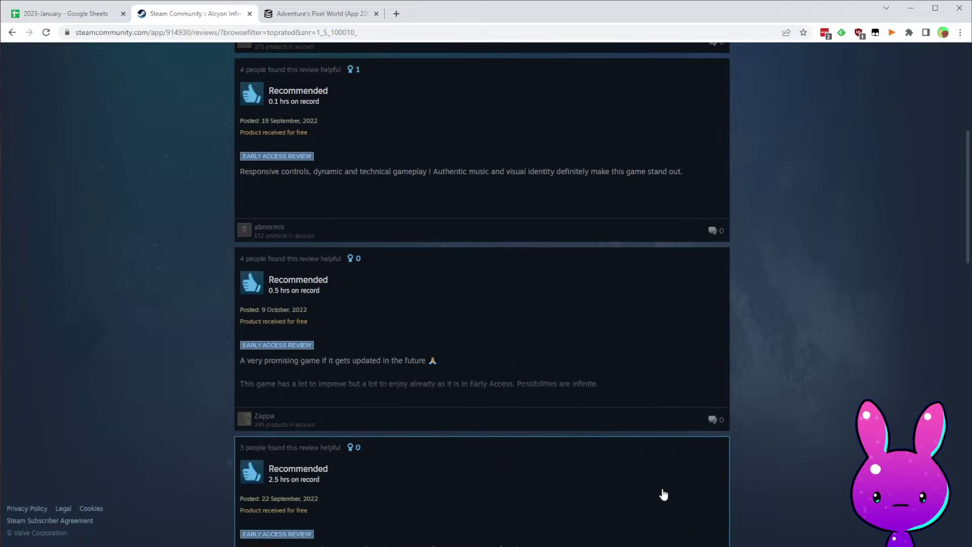
scroll(789, 349, "down", 6)
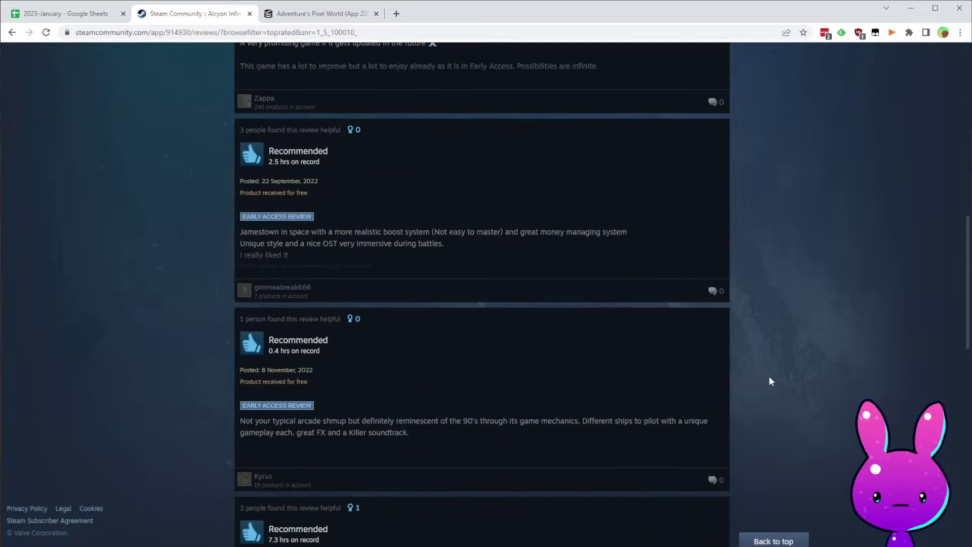
scroll(749, 385, "down", 6)
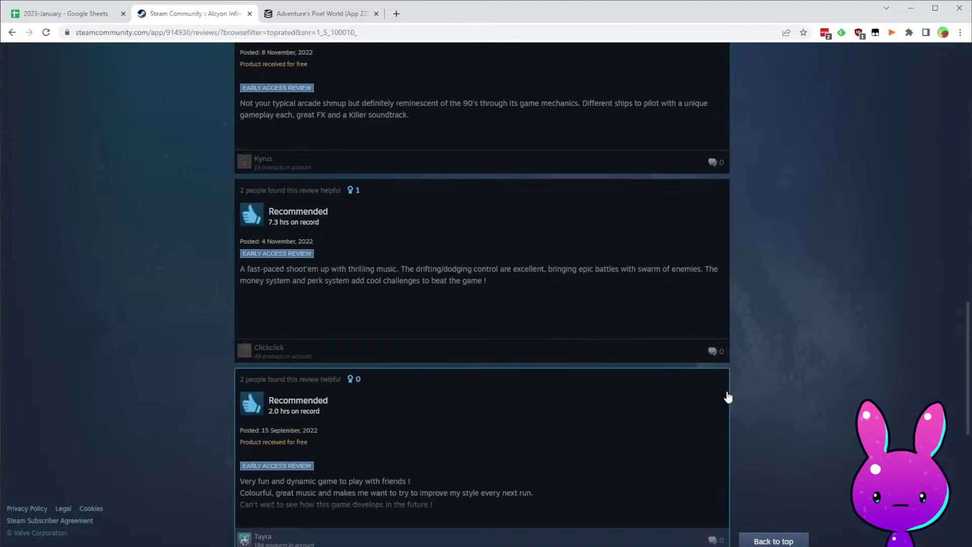
scroll(552, 470, "down", 4)
scroll(552, 469, "down", 3)
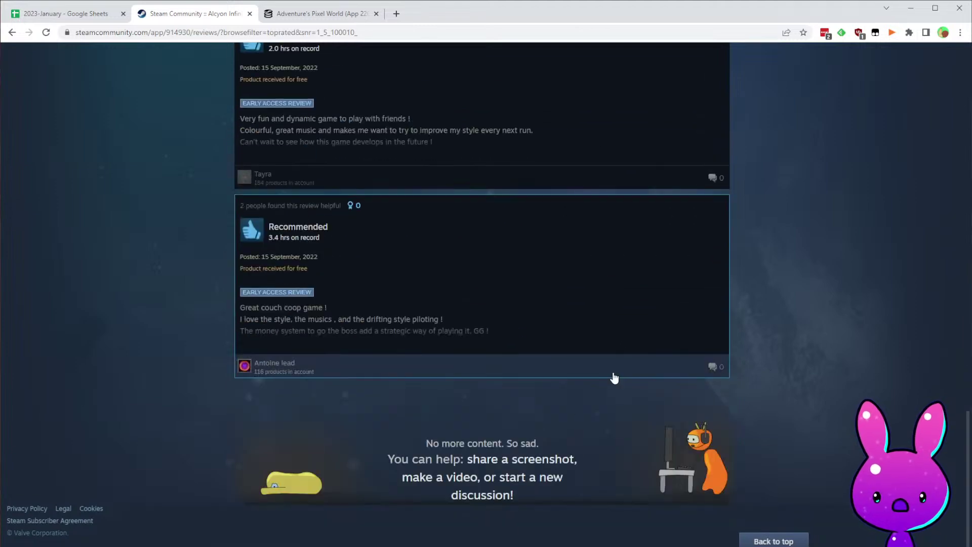
scroll(614, 387, "down", 5)
scroll(596, 444, "up", 14)
- Return to the Alcyon Infinity store page, copy its app ID 914930 and open the SteamDB charts for that ID
key("alt+Left")
scroll(737, 420, "up", 10)
scroll(637, 417, "up", 15)
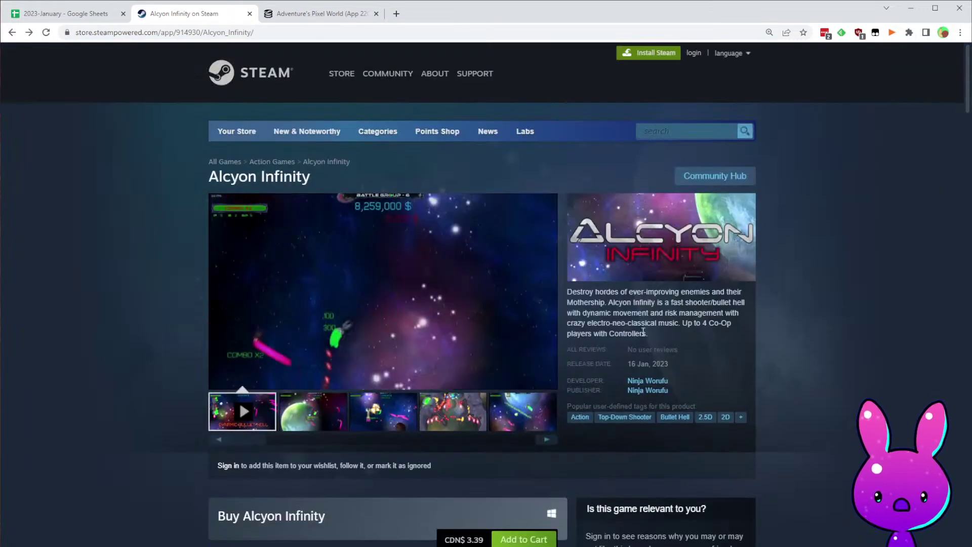
double_click(188, 32)
key("ctrl+c")
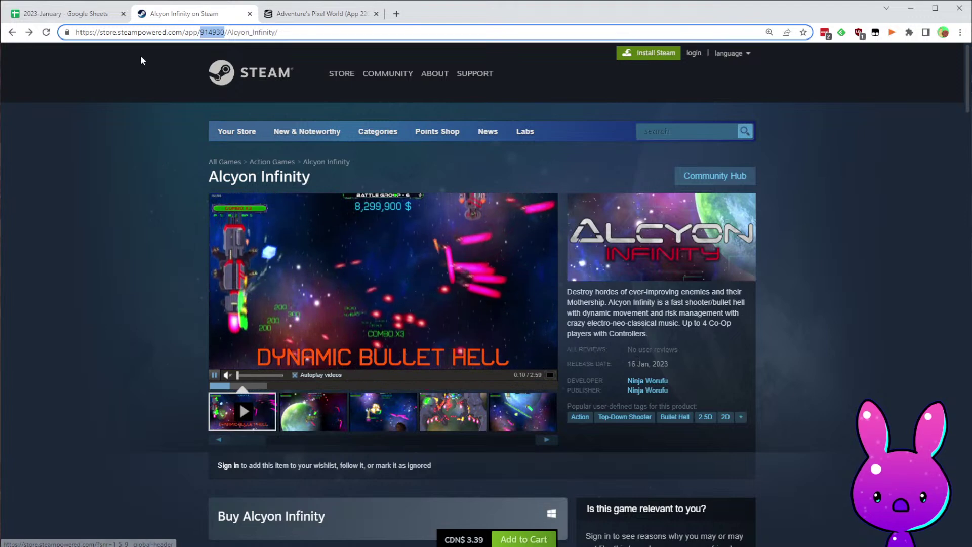
left_click(319, 14)
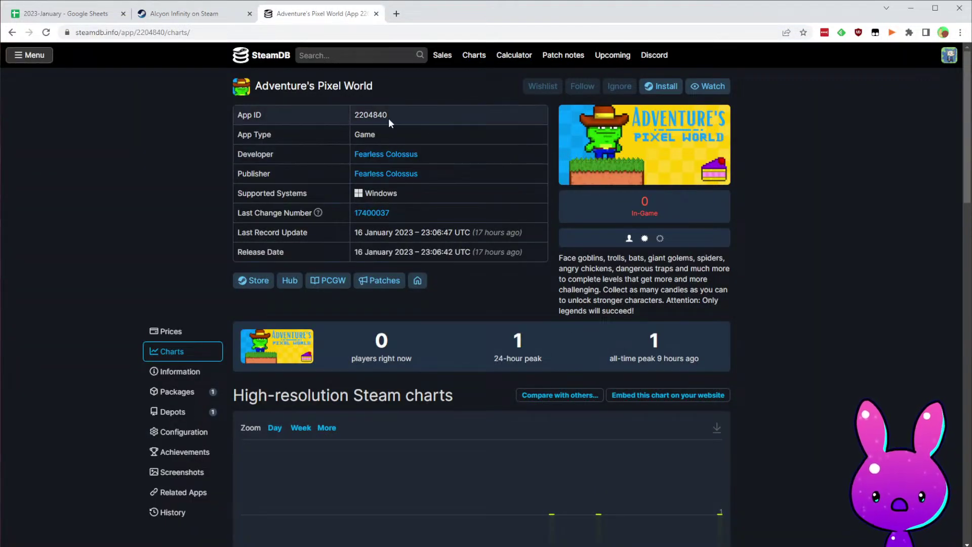
double_click(141, 32)
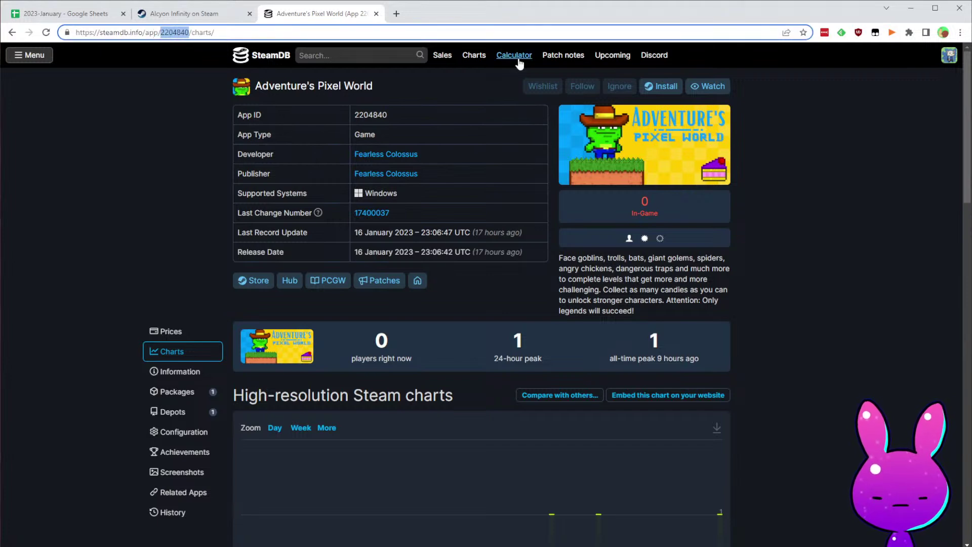
key("ctrl+v")
key("Return")
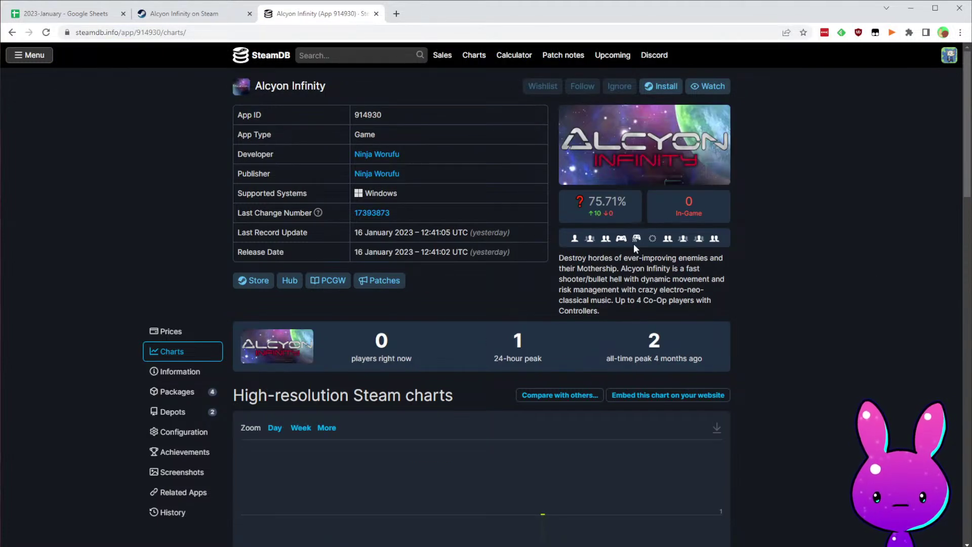
- Check Alcyon Infinity's SteamDB followers chart for its earliest date and enter 8/22/2023 as its store release date in the spreadsheet
scroll(594, 351, "down", 3)
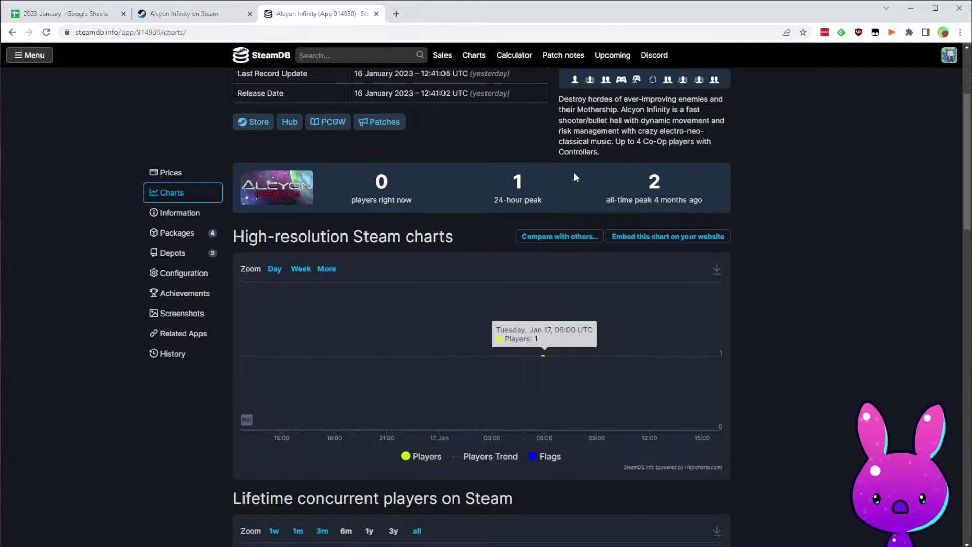
scroll(689, 387, "down", 12)
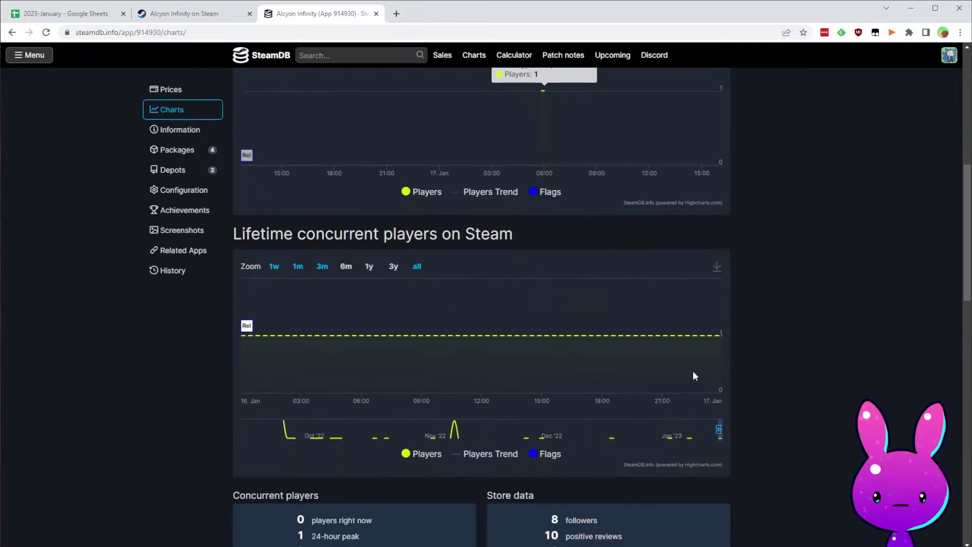
scroll(421, 412, "up", 1)
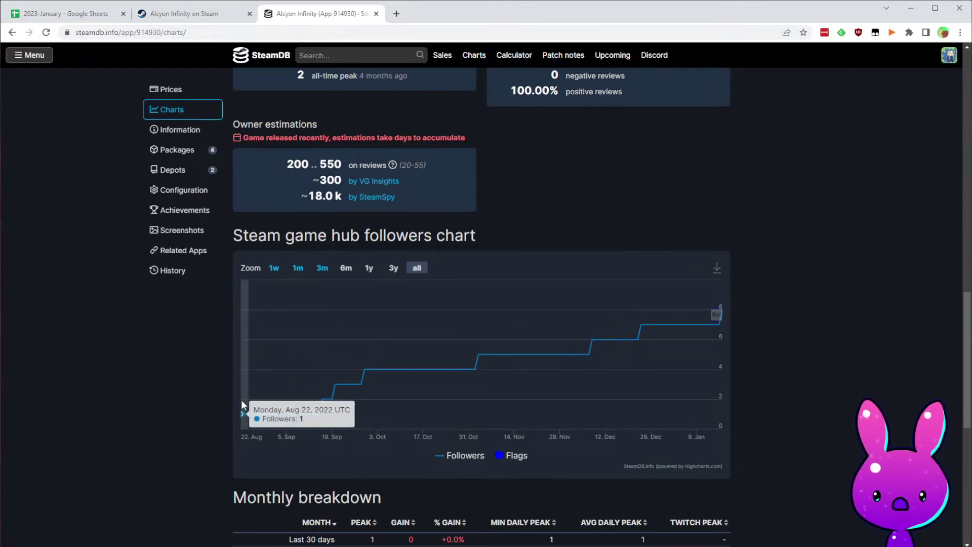
left_click(75, 14)
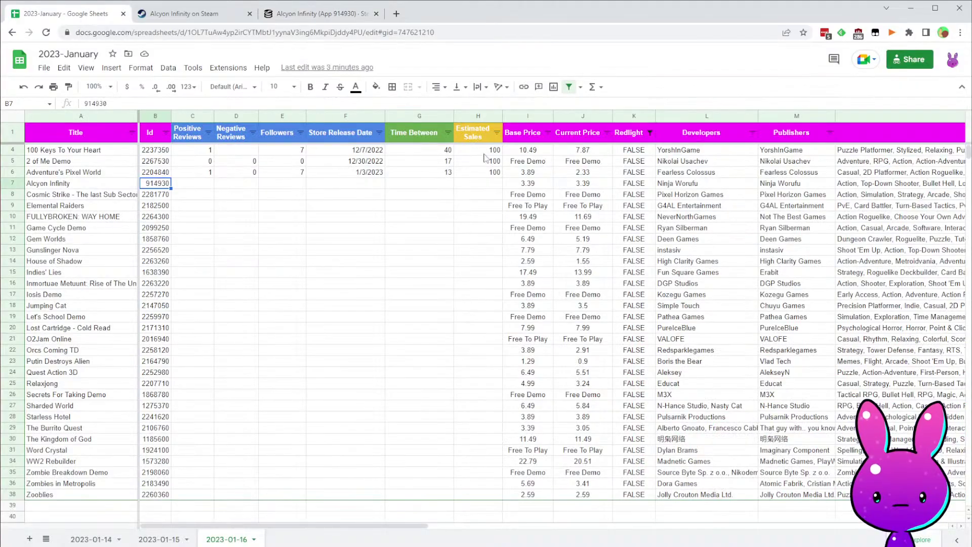
left_click(367, 195)
left_click(362, 187)
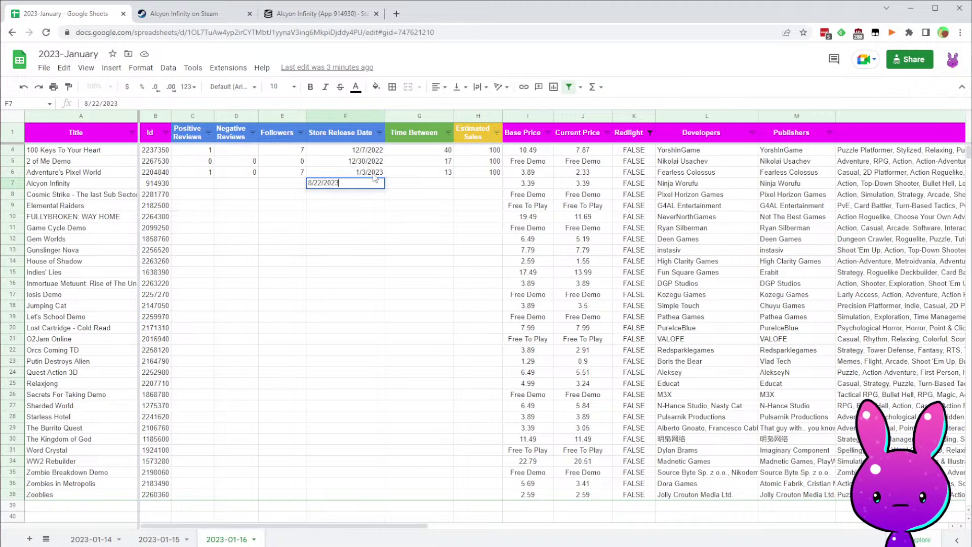
key("Tab")
left_click(425, 175)
left_click_drag(452, 177, 450, 186)
left_click(424, 184)
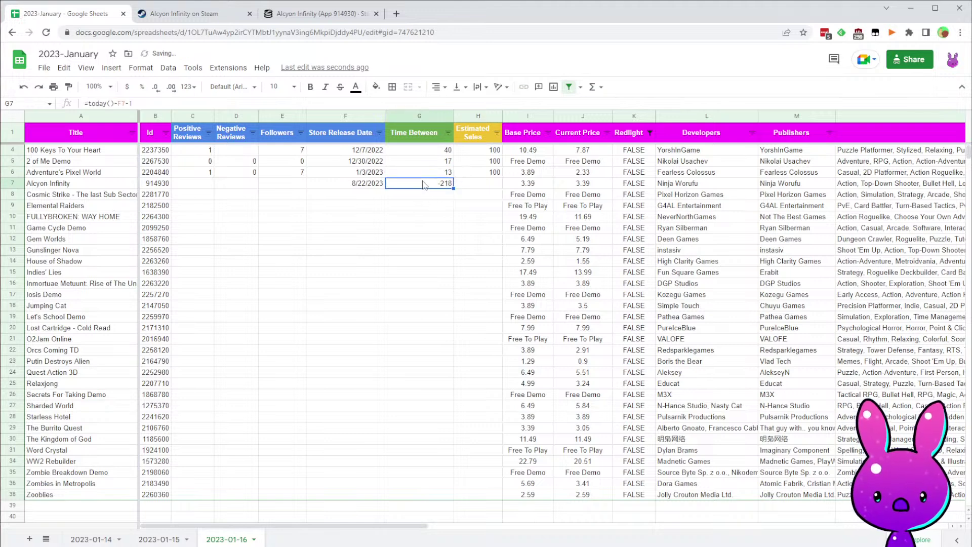
- Correct Alcyon Infinity's store release date to 8/22/2022
double_click(361, 183)
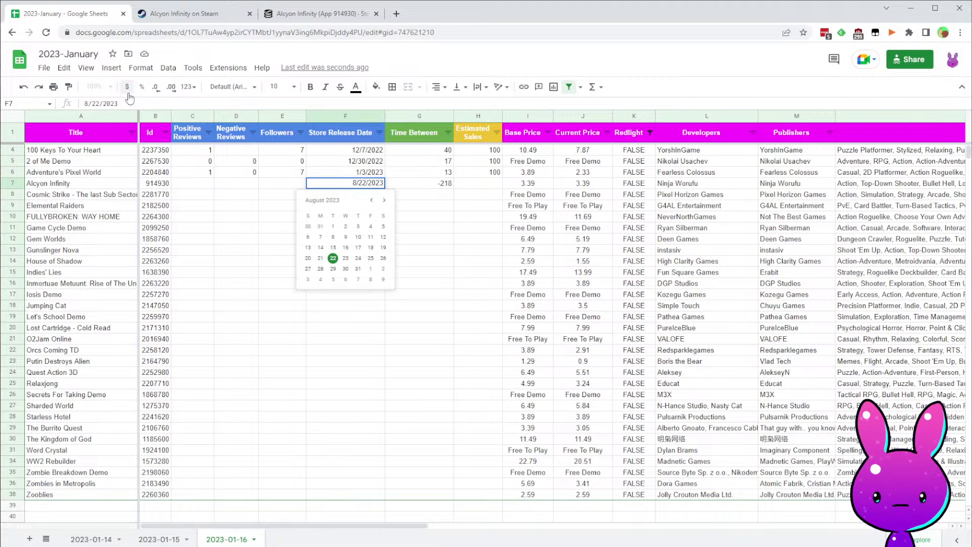
key("BackSpace")
type("2")
key("Return")
key("Up")
key("Right")
key("Left")
key("Up")
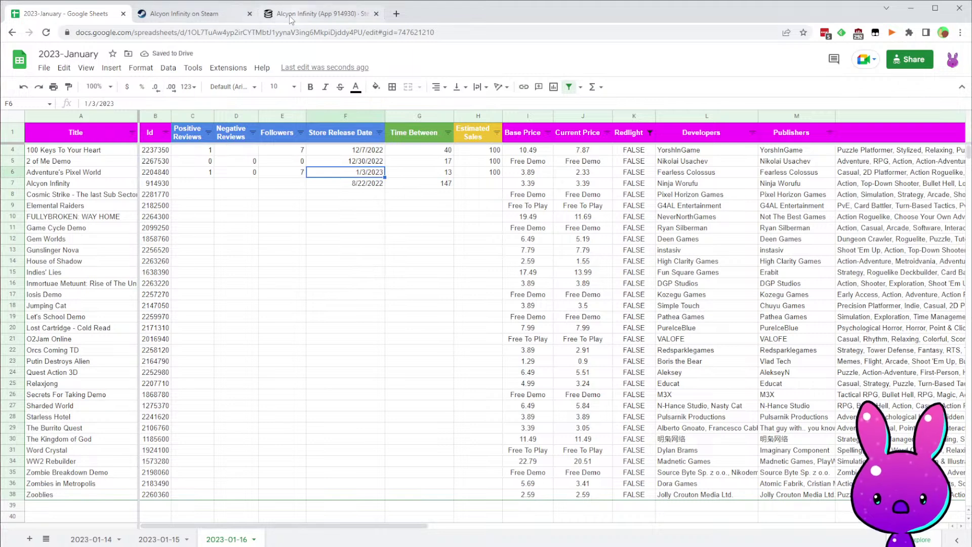
- Look up Alcyon Infinity's review counts on SteamDB and record 10 positive and 0 negative reviews in its spreadsheet row
left_click(287, 14)
scroll(778, 276, "up", 5)
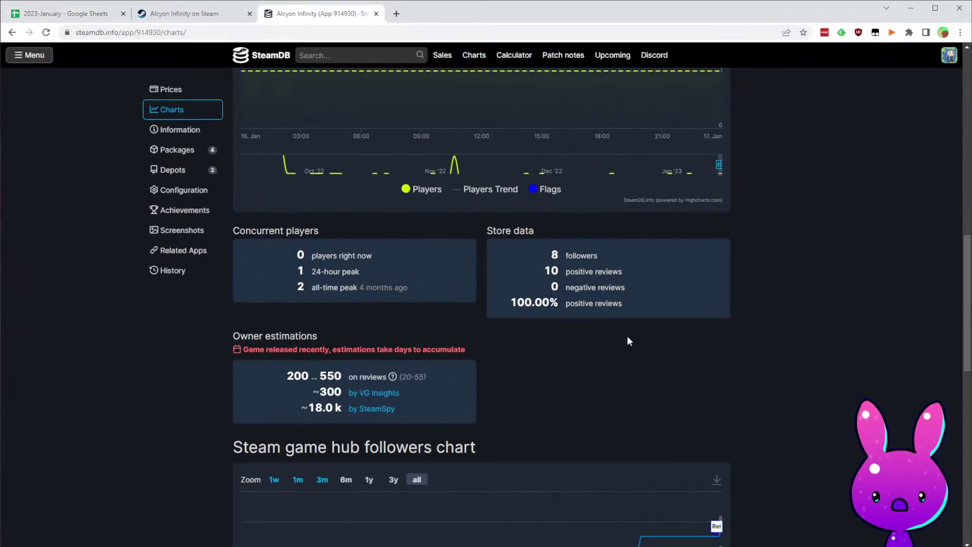
left_click(66, 13)
left_click(193, 183)
type("10")
key("Tab")
type("0")
key("Tab")
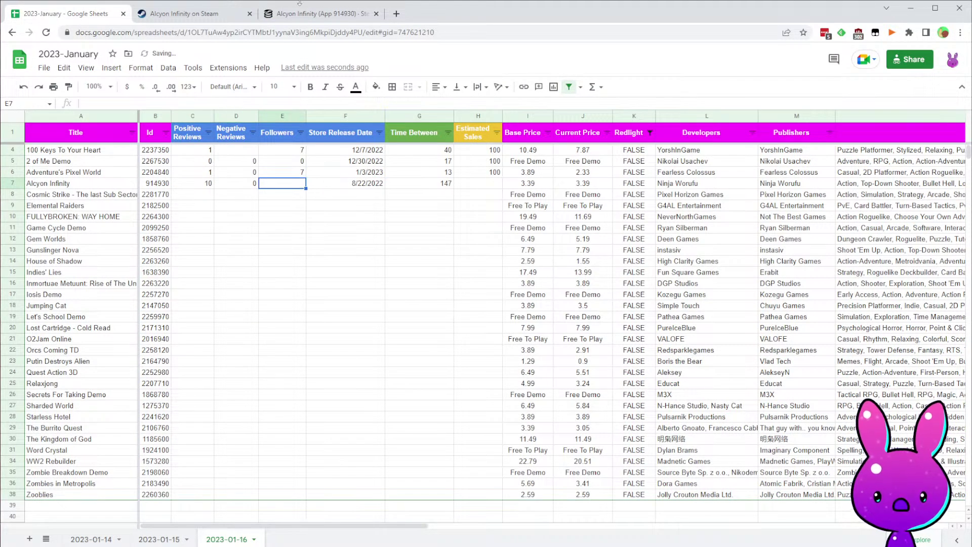
- Look up Alcyon Infinity's follower count on SteamDB and record 8 followers in its spreadsheet row
left_click(283, 17)
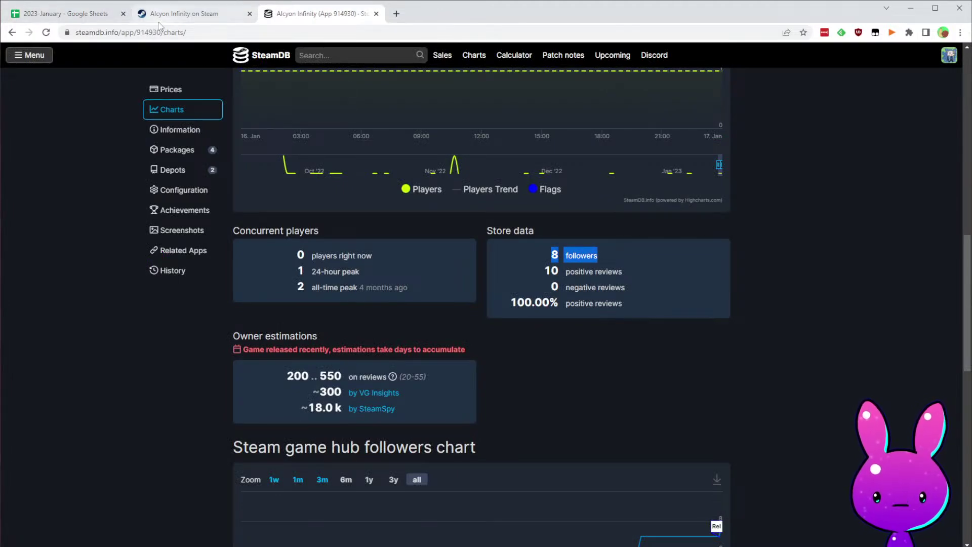
left_click(66, 13)
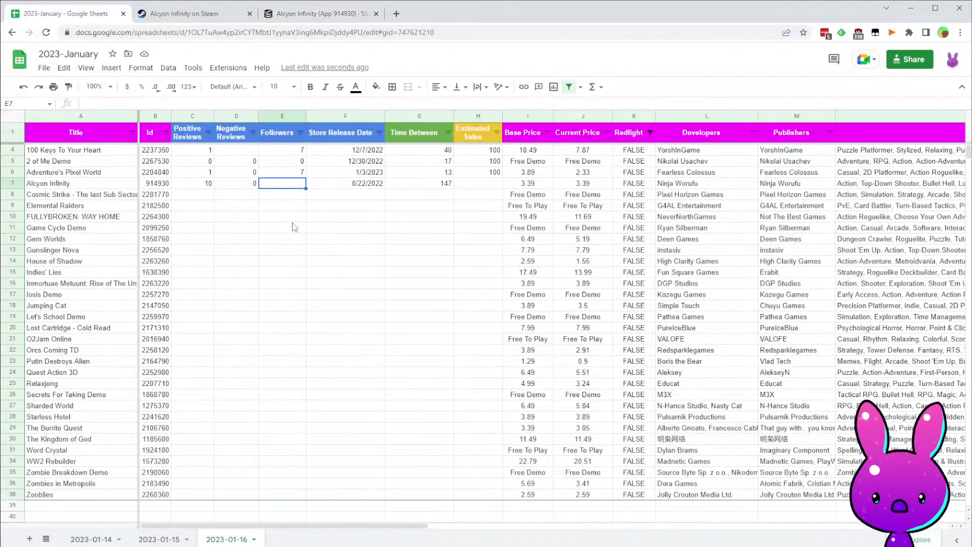
key("Tab")
key("Tab")
key("Tab")
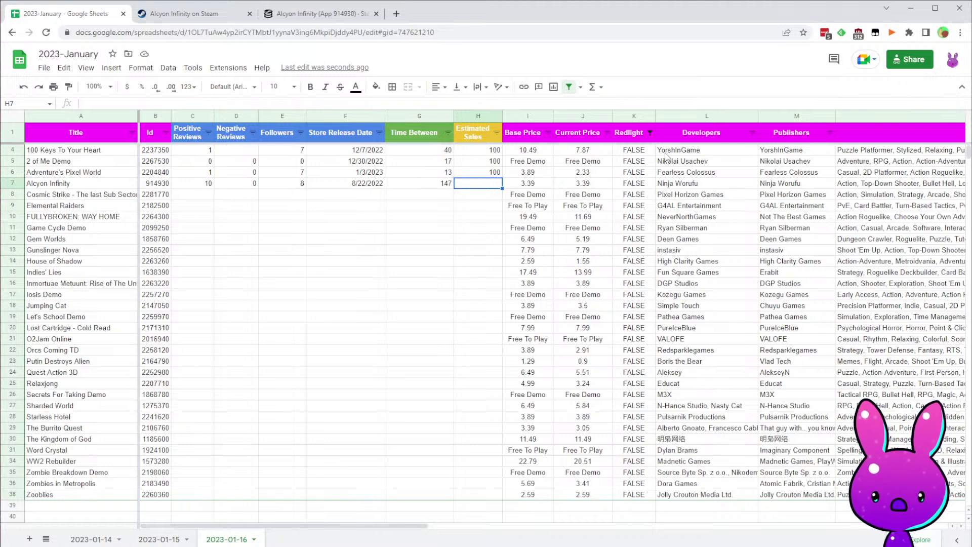
- Enter 100 as the estimated sales of Alcyon Infinity
key("Left")
key("Right")
type("100")
key("Return")
key("Left")
key("Left")
key("Left")
key("Left")
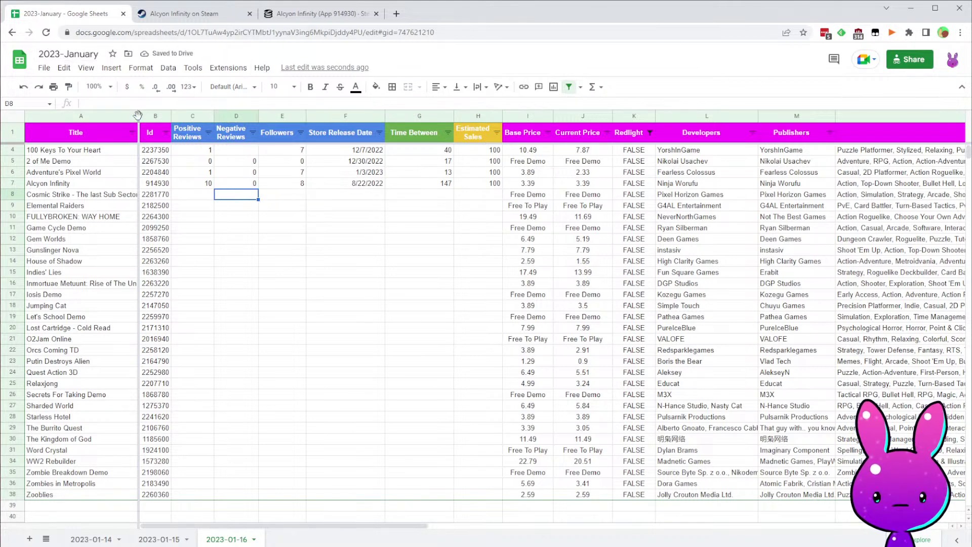
- Widen the Title column slightly and open the Steam store page for Cosmic Strike - The last Sub Sector using app ID 2281770
left_click_drag(137, 121, 139, 118)
left_click(58, 199)
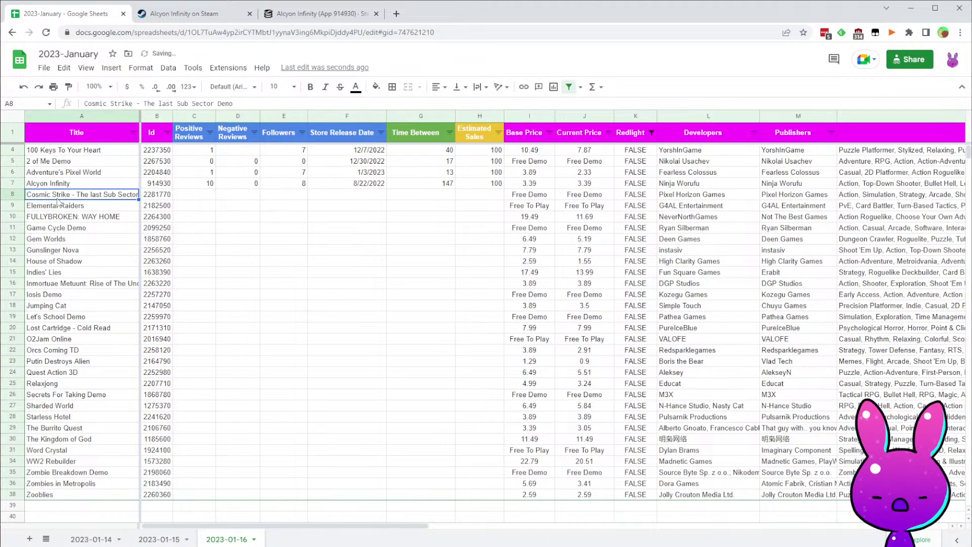
left_click(169, 196)
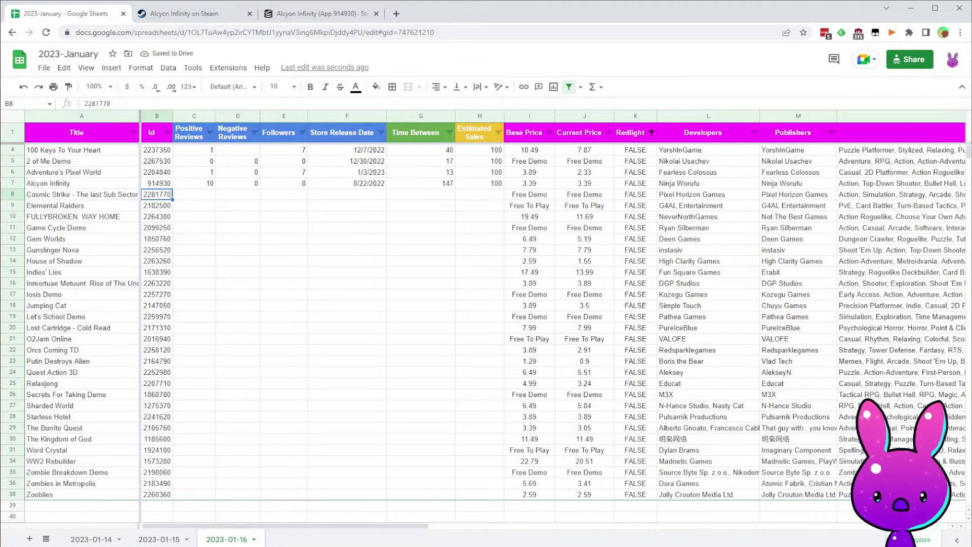
left_click(274, 202)
left_click(401, 192)
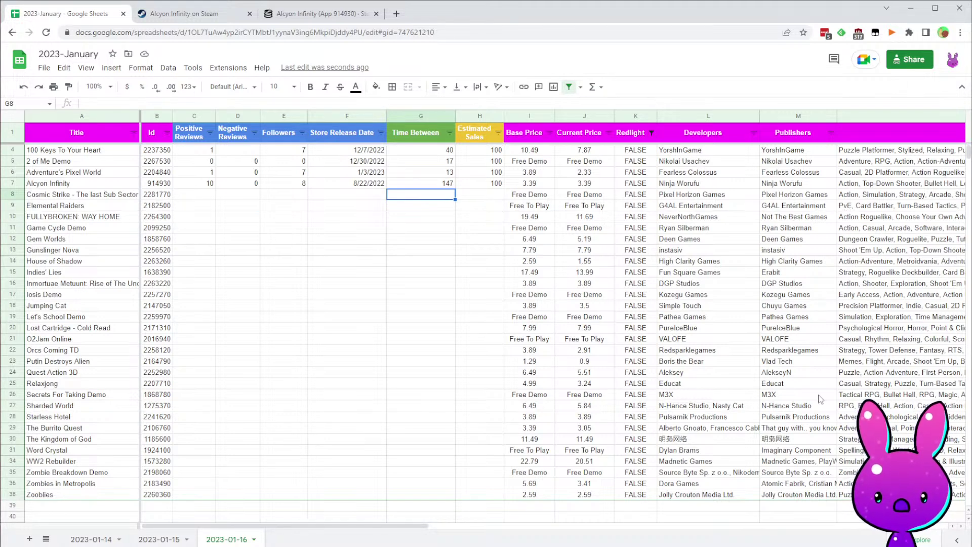
left_click(196, 14)
double_click(218, 32)
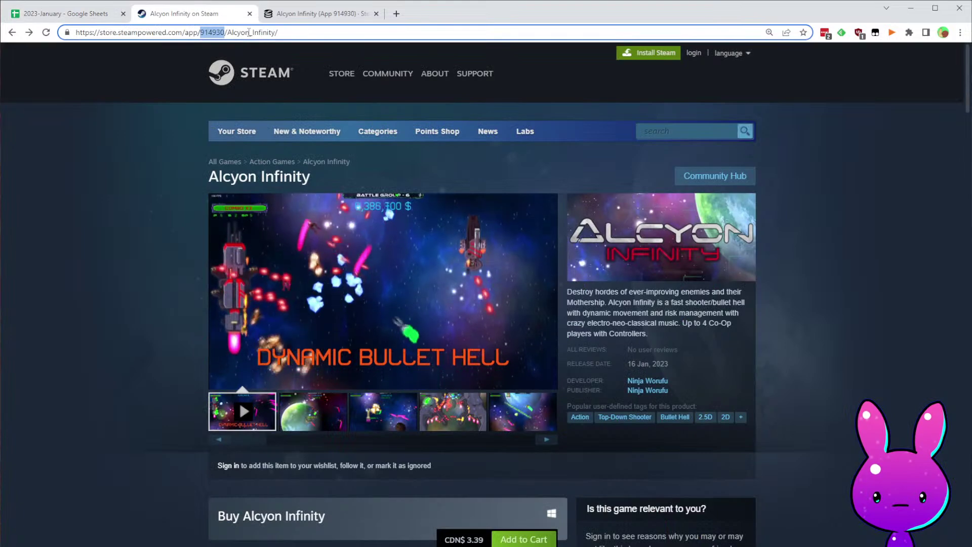
type("2281770")
key("Return")
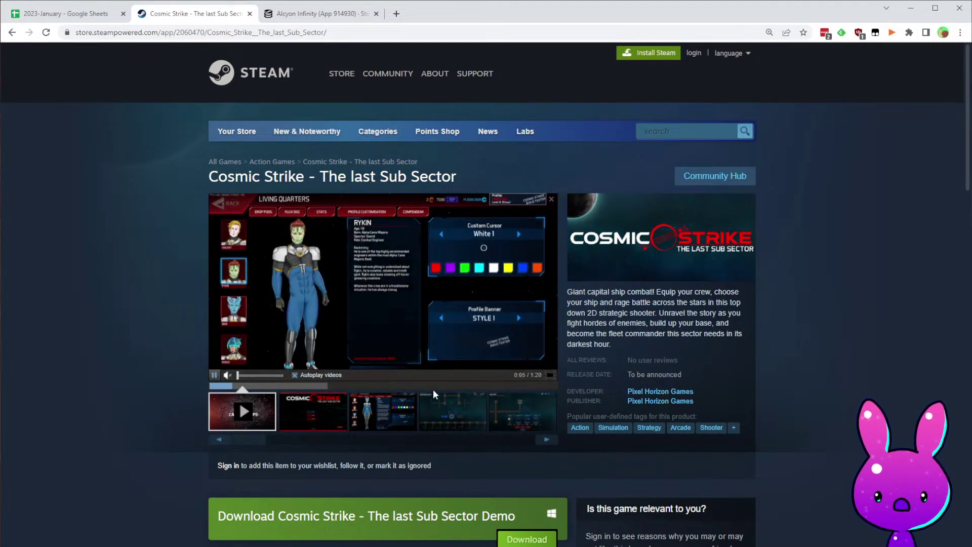
- Skim through the Cosmic Strike trailer at several points to examine its menus, crew, missions and gameplay
left_click(212, 386)
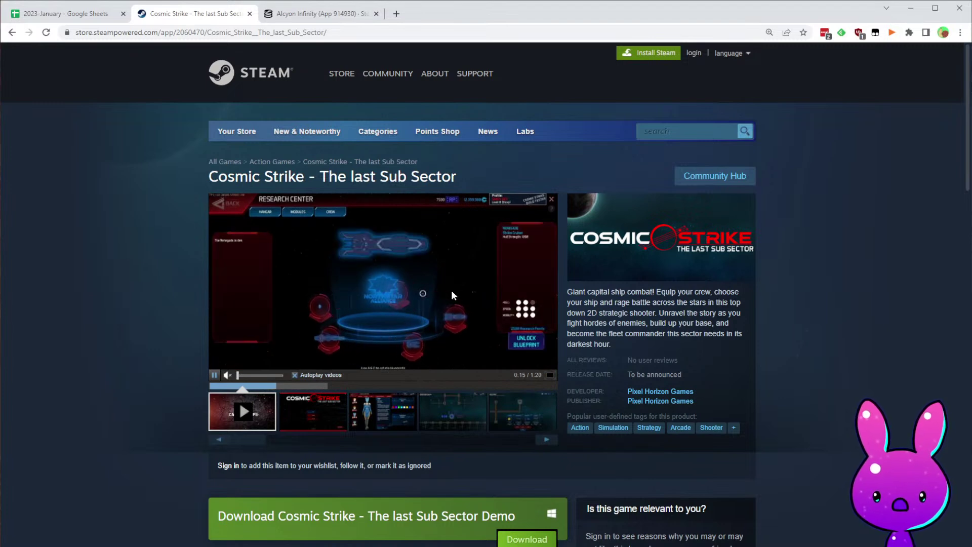
left_click(296, 387)
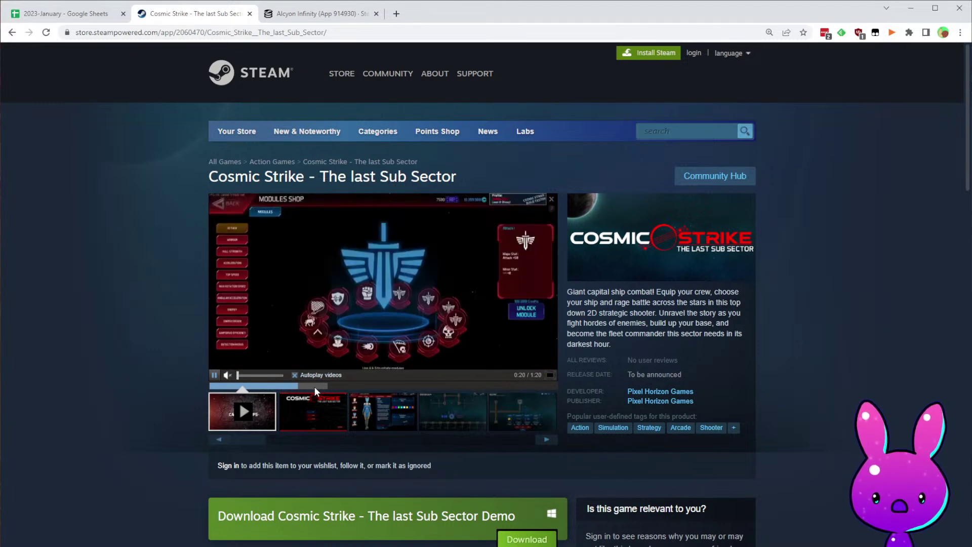
left_click(342, 384)
left_click(378, 384)
left_click(359, 384)
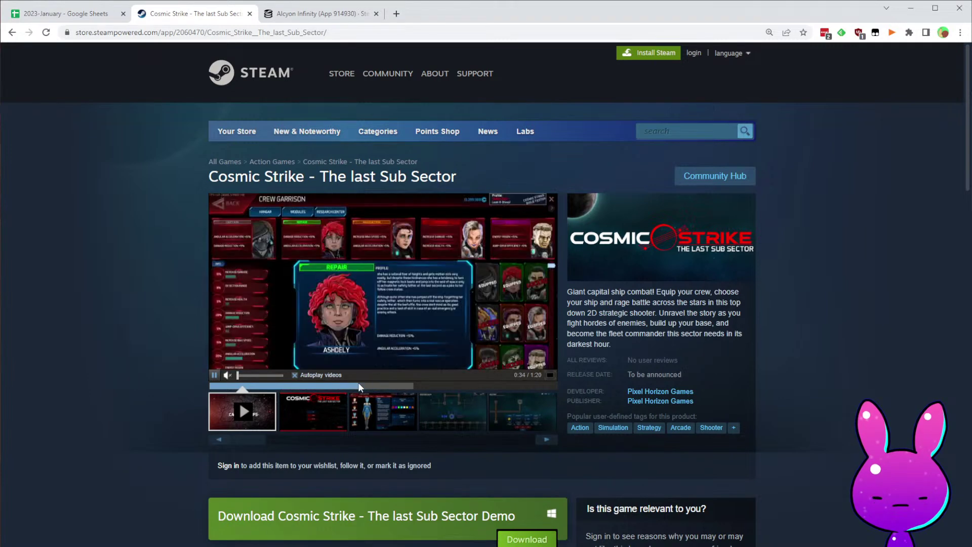
left_click(408, 386)
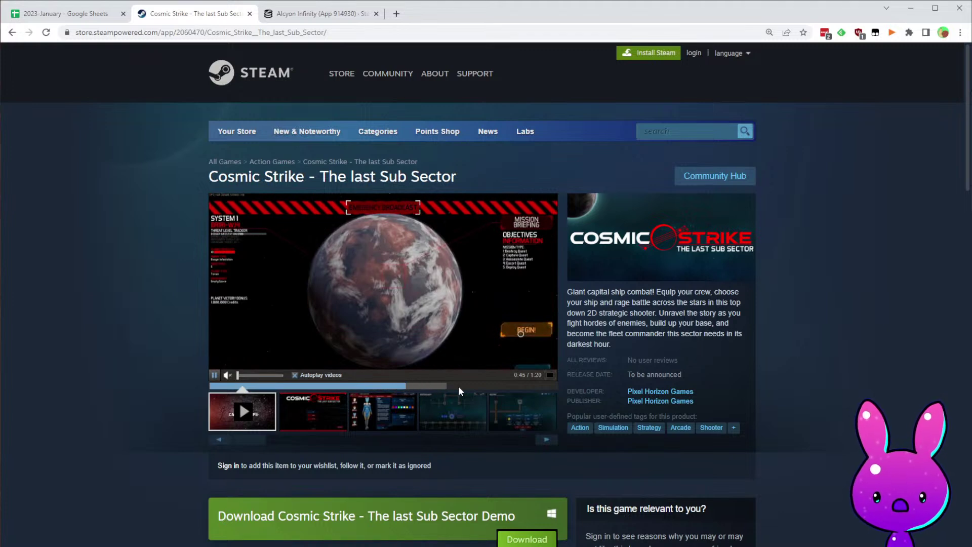
left_click(441, 383)
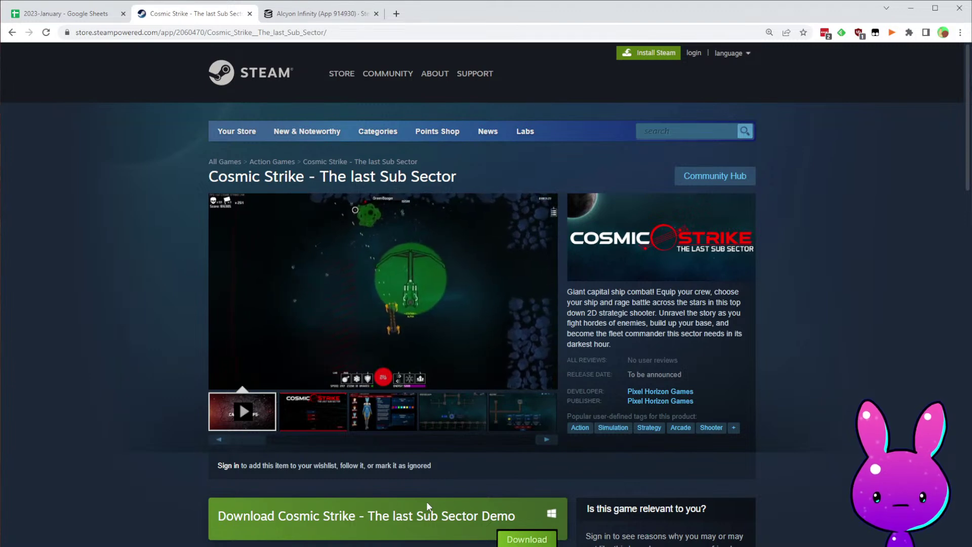
- Examine the Cosmic Strike demo offer, planned release date, latest update and wishlist discount text on its store page
scroll(458, 469, "down", 5)
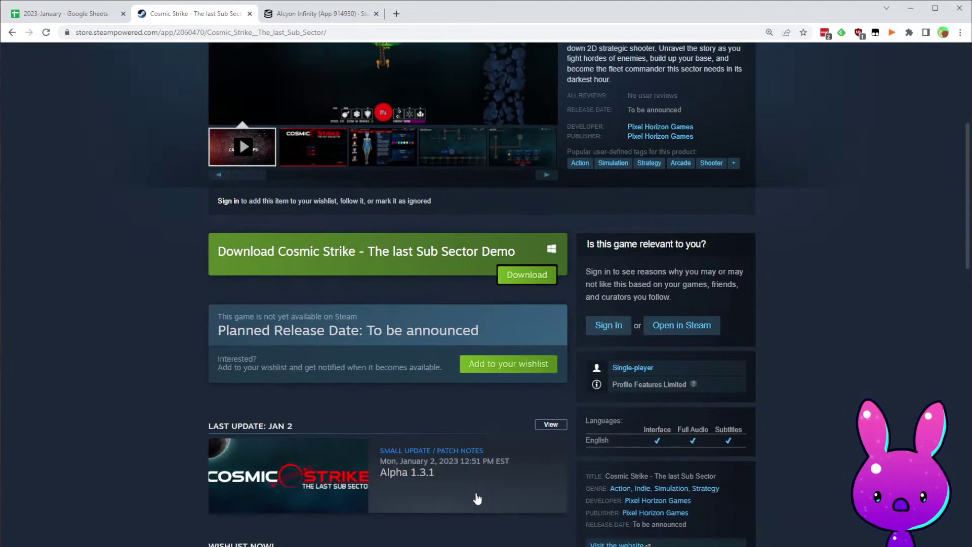
left_click_drag(390, 251, 529, 239)
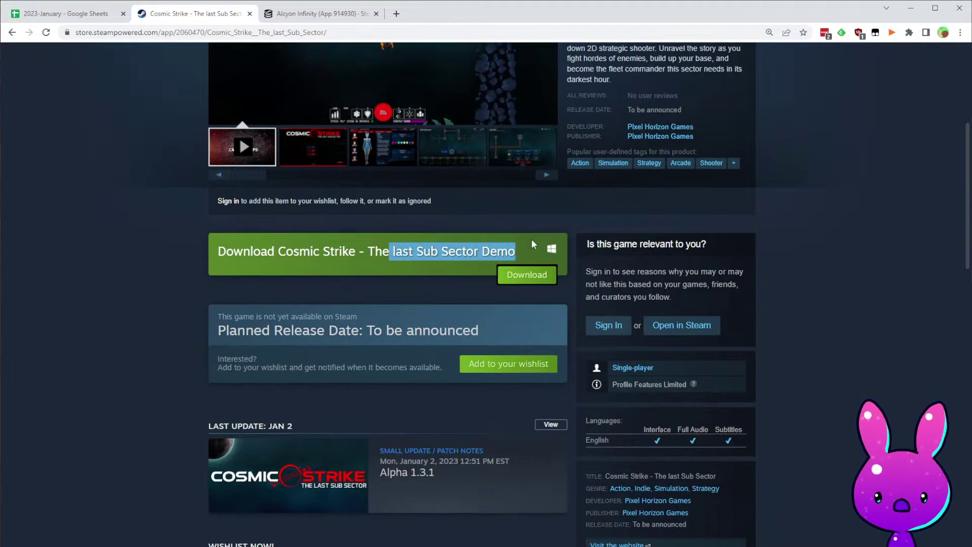
scroll(461, 435, "up", 5)
scroll(809, 298, "down", 3)
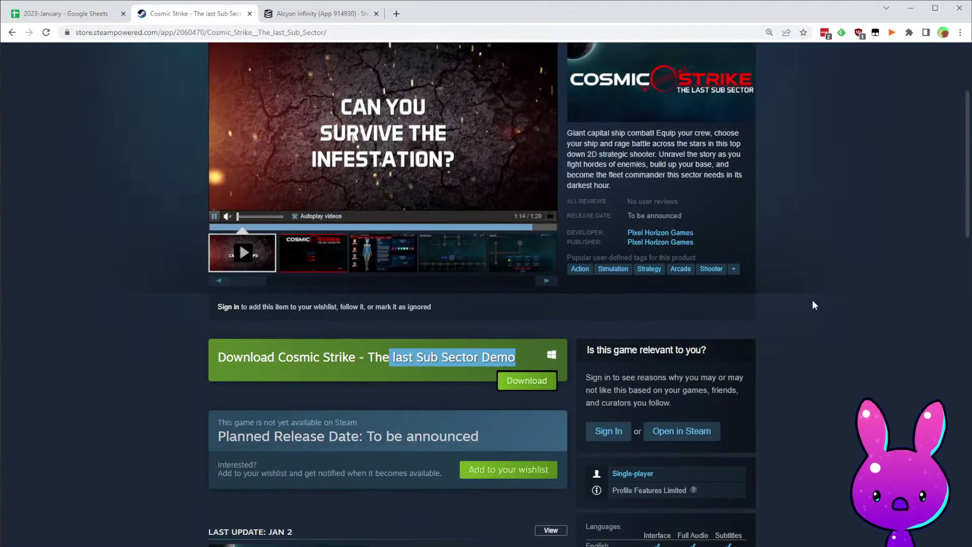
scroll(801, 445, "down", 6)
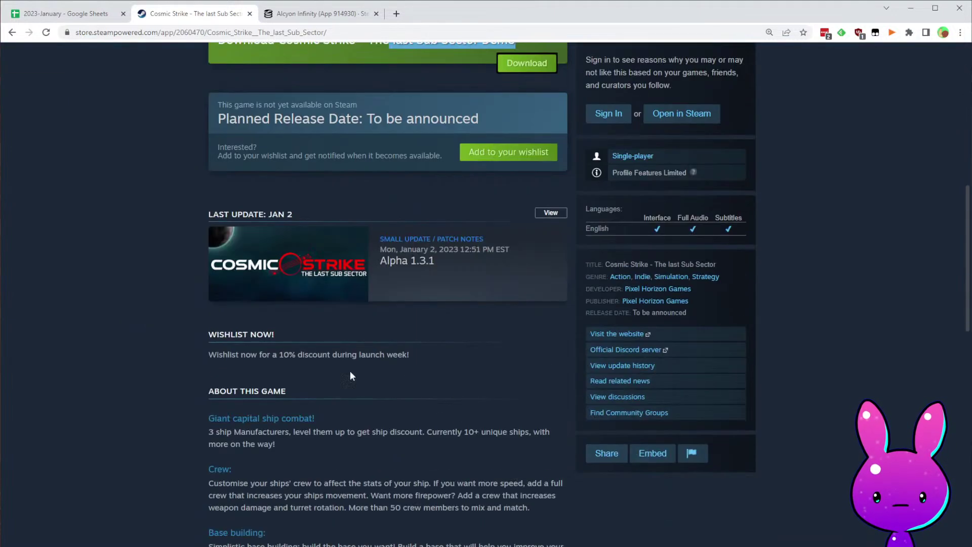
triple_click(441, 352)
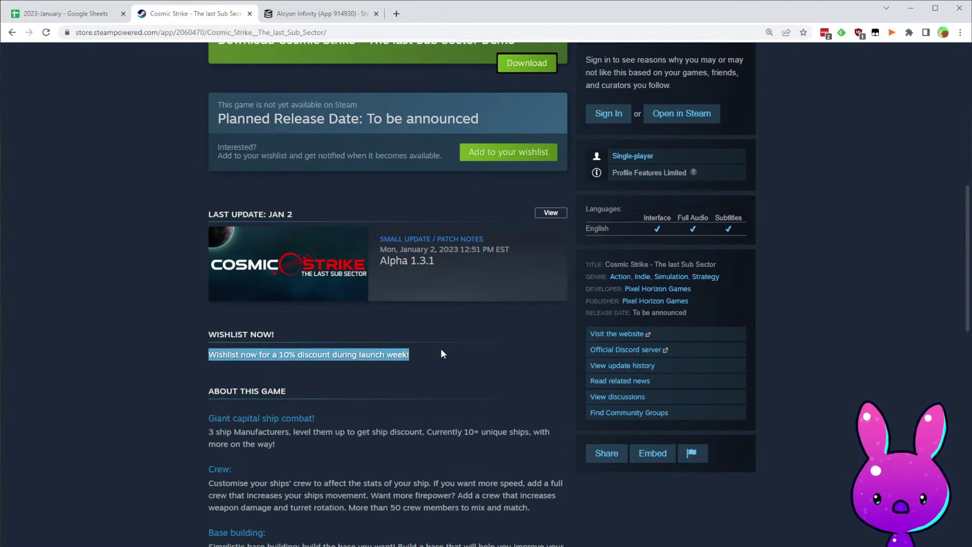
left_click_drag(442, 354, 213, 349)
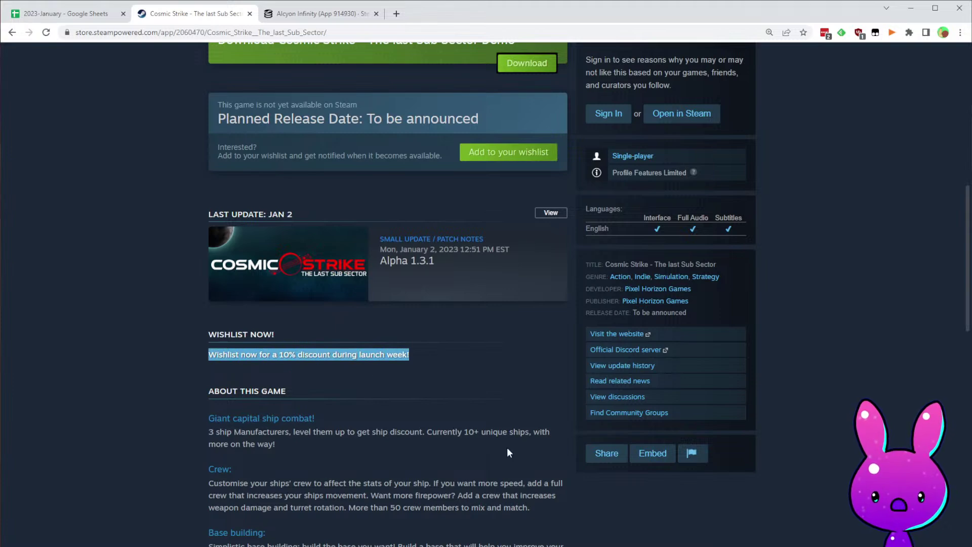
- Read the Cosmic Strike store page's game description, system requirements, similar games and review section
scroll(490, 463, "down", 3)
left_click(187, 263)
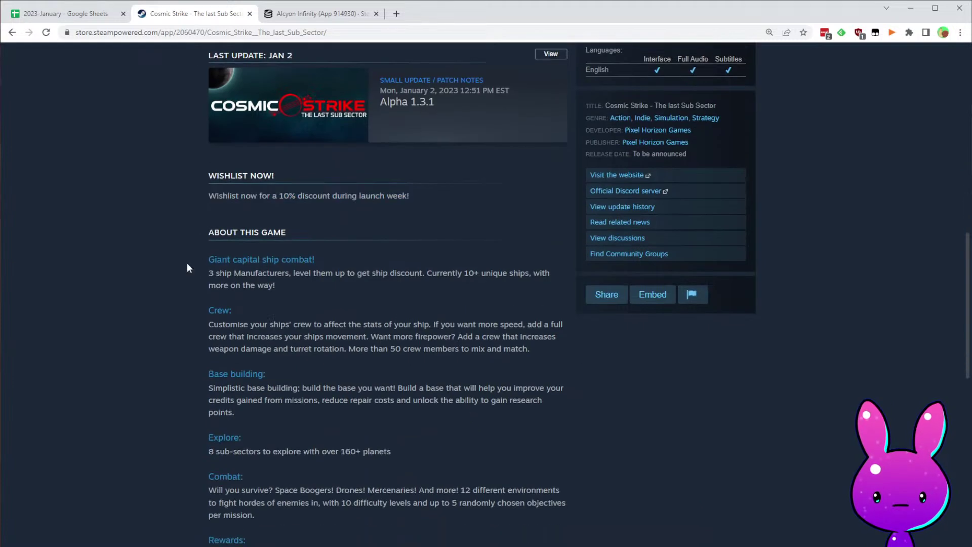
left_click_drag(203, 259, 287, 312)
scroll(288, 312, "down", 5)
scroll(285, 296, "up", 2)
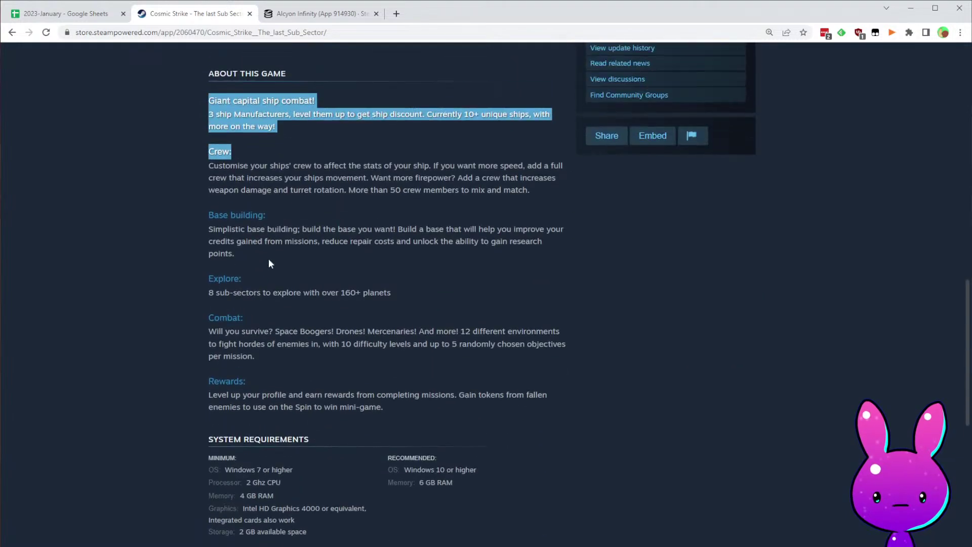
left_click(208, 151)
scroll(351, 347, "down", 6)
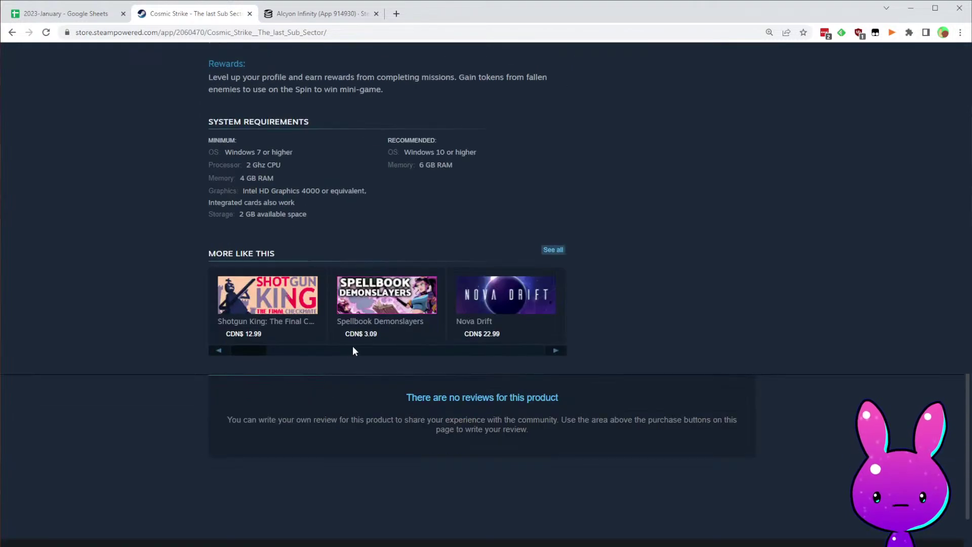
scroll(440, 319, "up", 15)
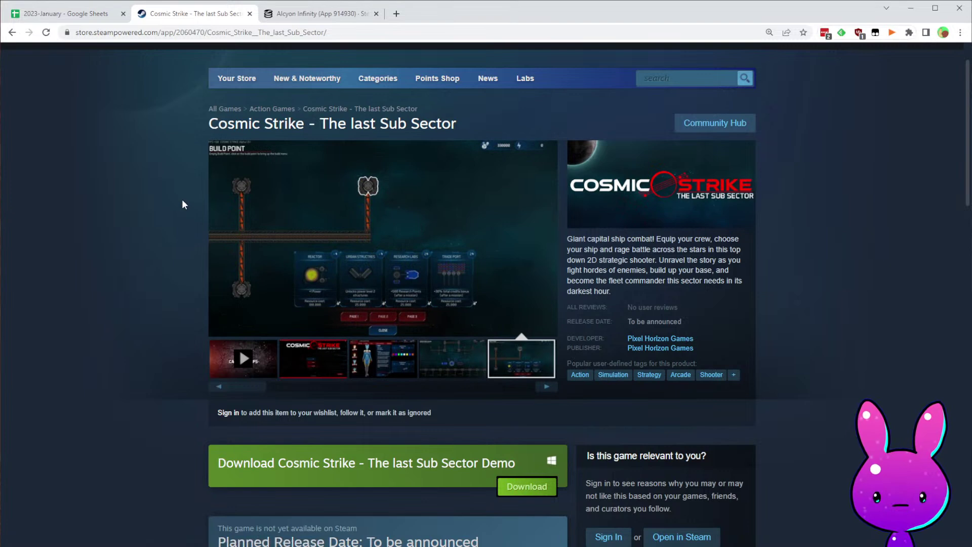
- Open the SteamDB charts page for Cosmic Strike - The last Sub Sector using app ID 2060470 from its store address
left_click(188, 33)
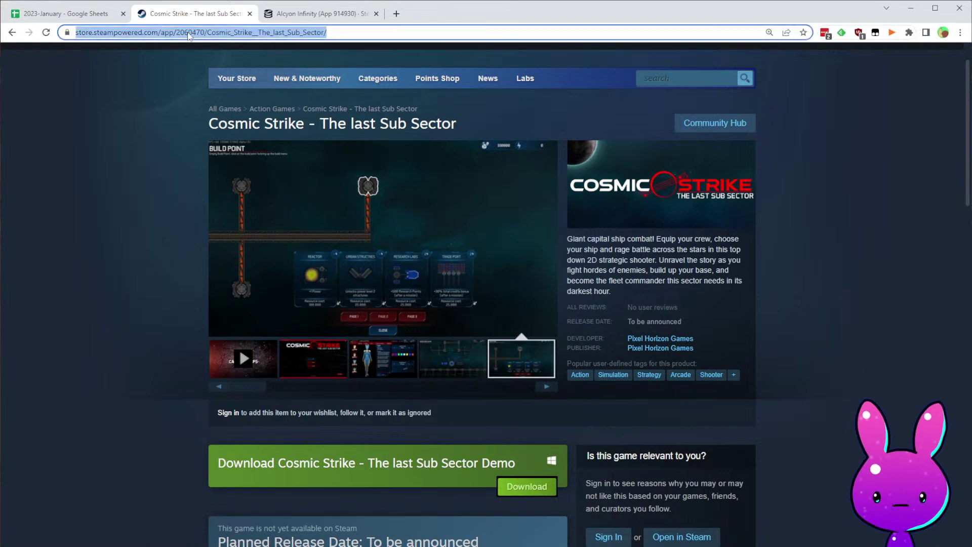
double_click(215, 32)
key("ctrl+c")
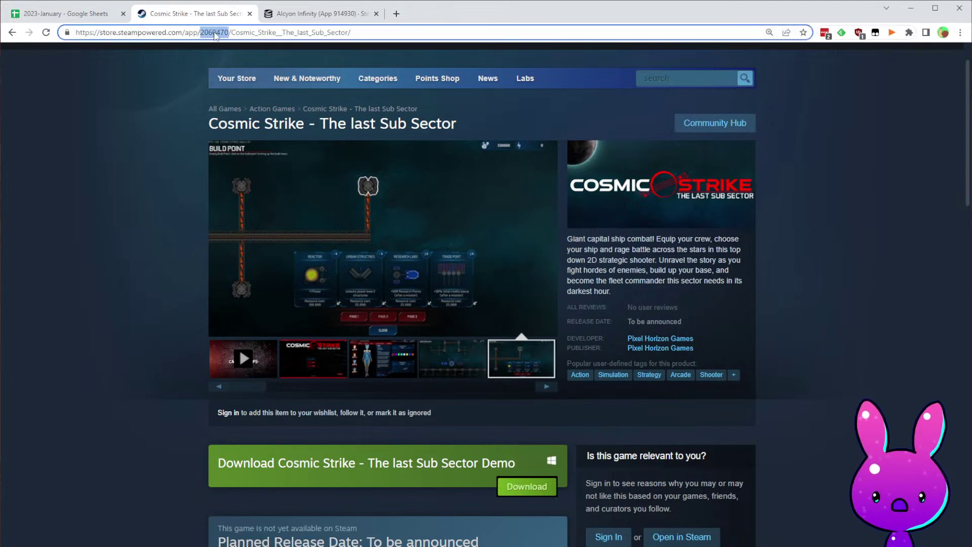
left_click(342, 16)
double_click(172, 32)
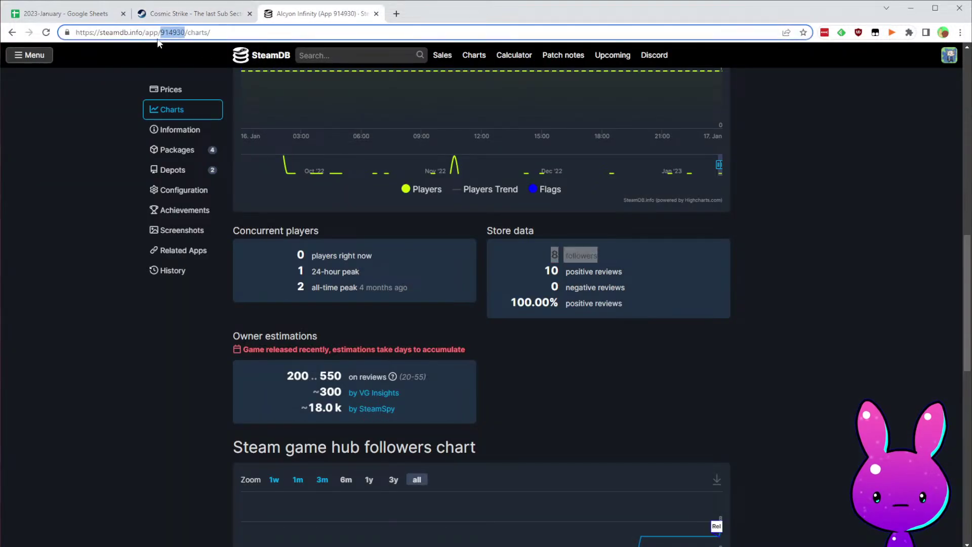
key("ctrl+v")
key("Return")
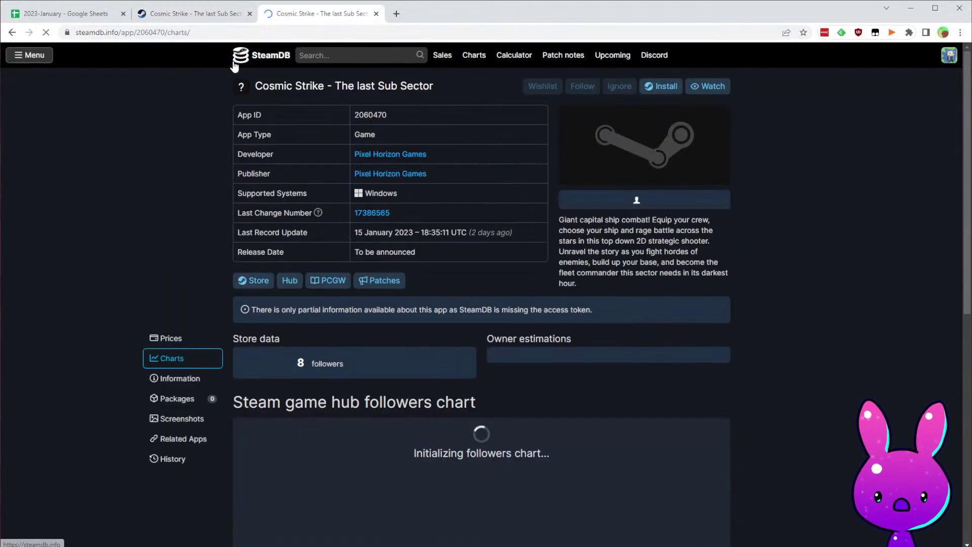
- Browse further gameplay screenshots in the Cosmic Strike store page gallery
left_click(182, 14)
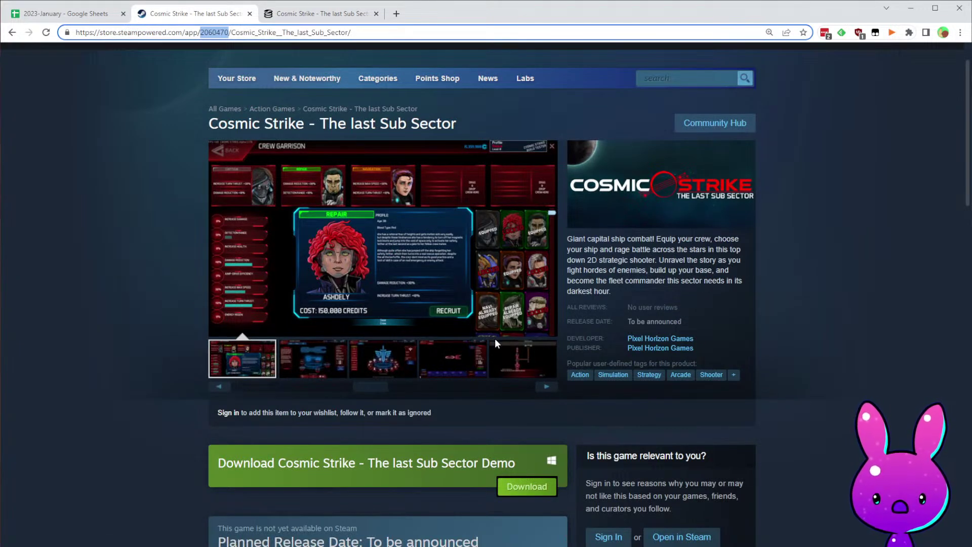
left_click_drag(413, 386, 483, 384)
left_click(481, 358)
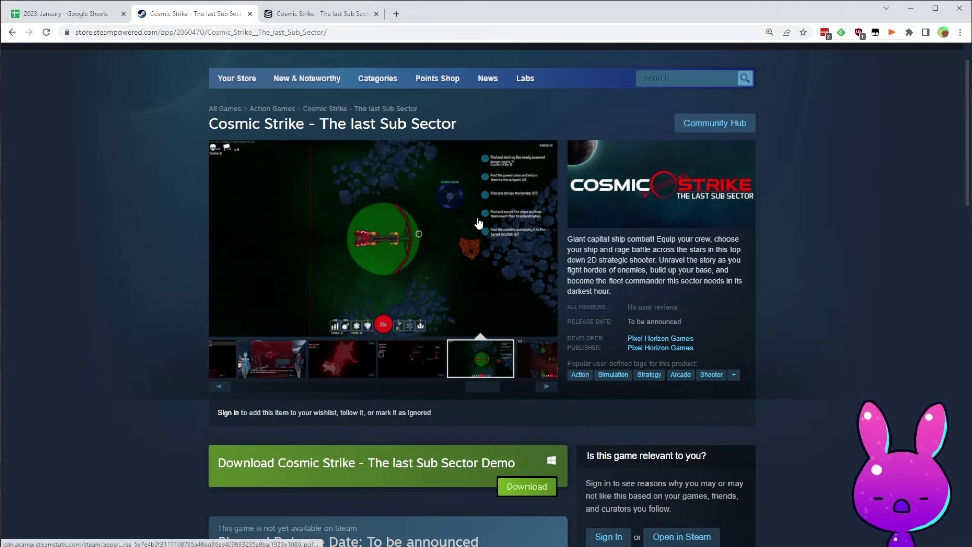
- Find the start of Cosmic Strike's follower history on SteamDB and enter 6/18/2022 as its store release date in the spreadsheet
left_click(324, 14)
scroll(611, 406, "down", 5)
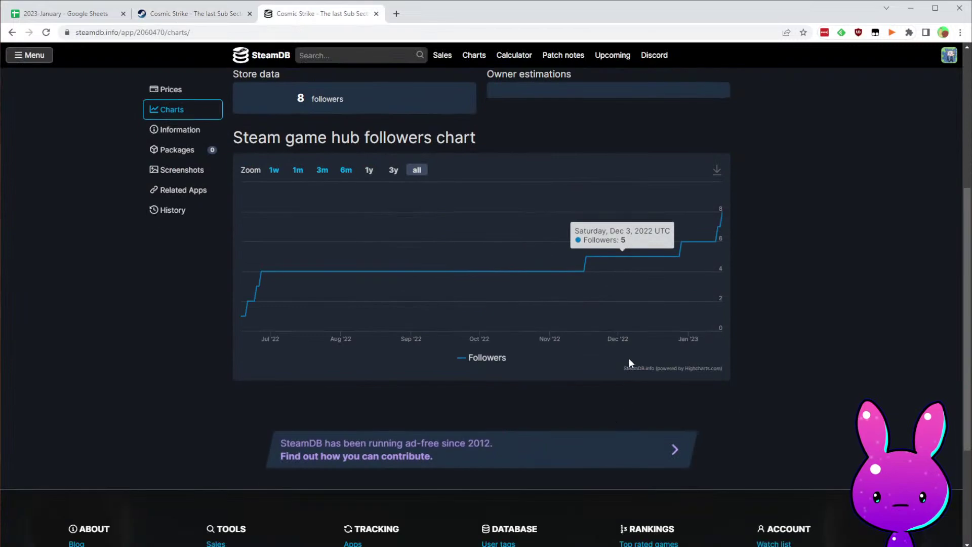
mouse_move(244, 288)
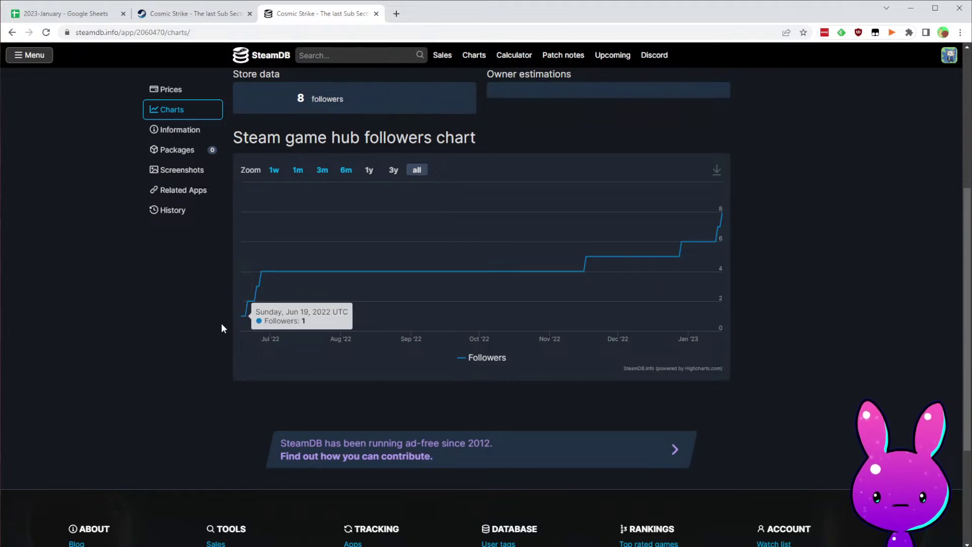
left_click(71, 13)
left_click(348, 197)
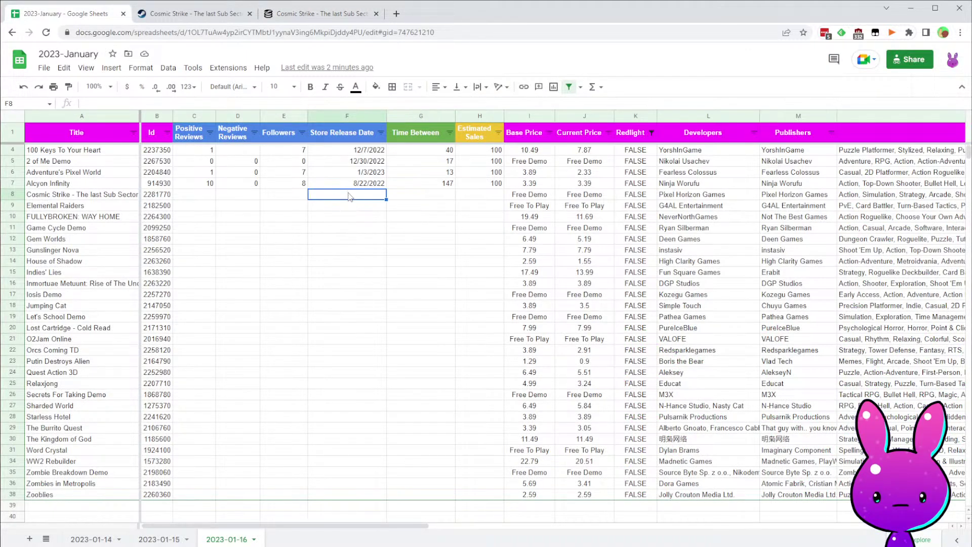
type("6/18/2022")
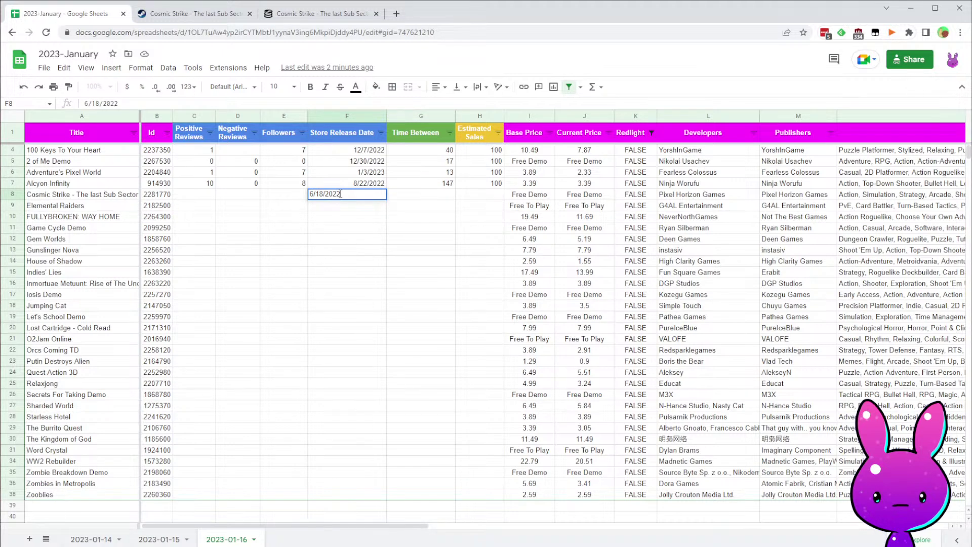
key("Tab")
- Copy the Time Between formula from the Alcyon Infinity row down to the Cosmic Strike row
left_click(440, 186)
left_click_drag(453, 188, 446, 197)
left_click(424, 242)
- Check the Cosmic Strike store page and its follower count on SteamDB
left_click(212, 14)
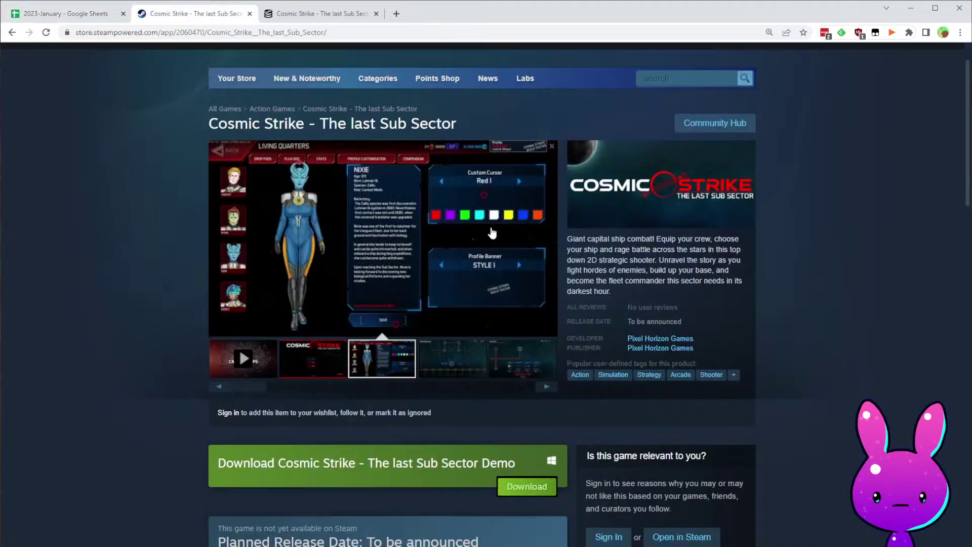
left_click(324, 13)
scroll(635, 350, "up", 5)
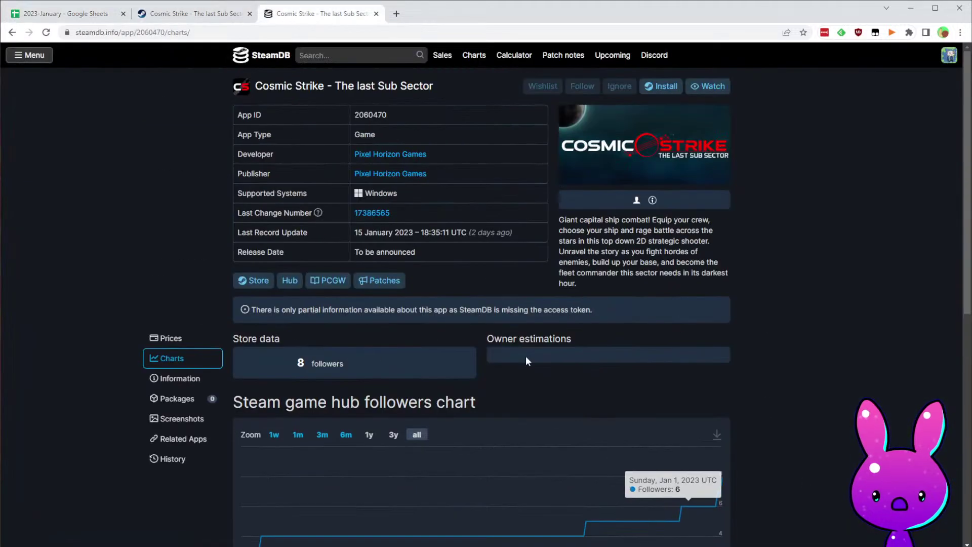
left_click_drag(295, 363, 358, 367)
left_click(358, 367)
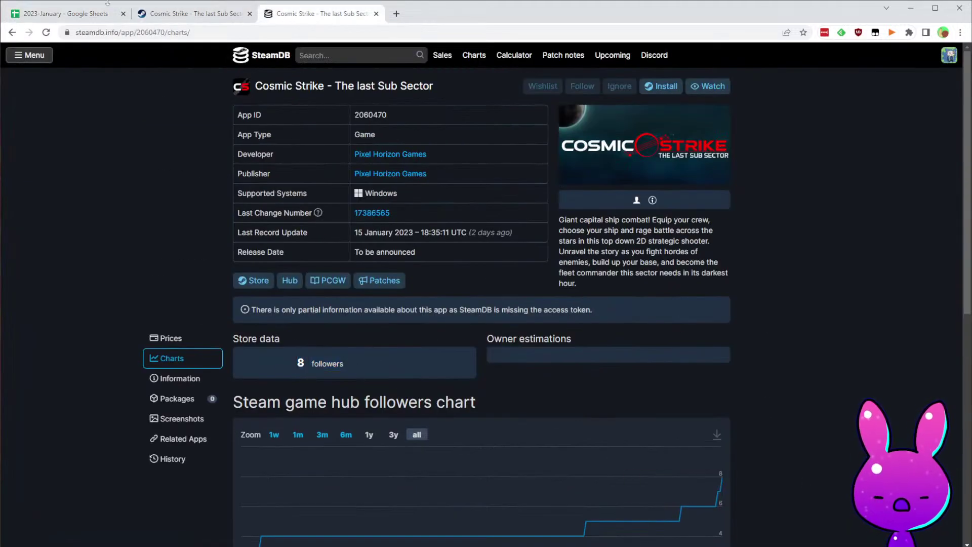
- Record 0 positive reviews, 0 negative reviews and 8 followers for Cosmic Strike in the spreadsheet
left_click(91, 11)
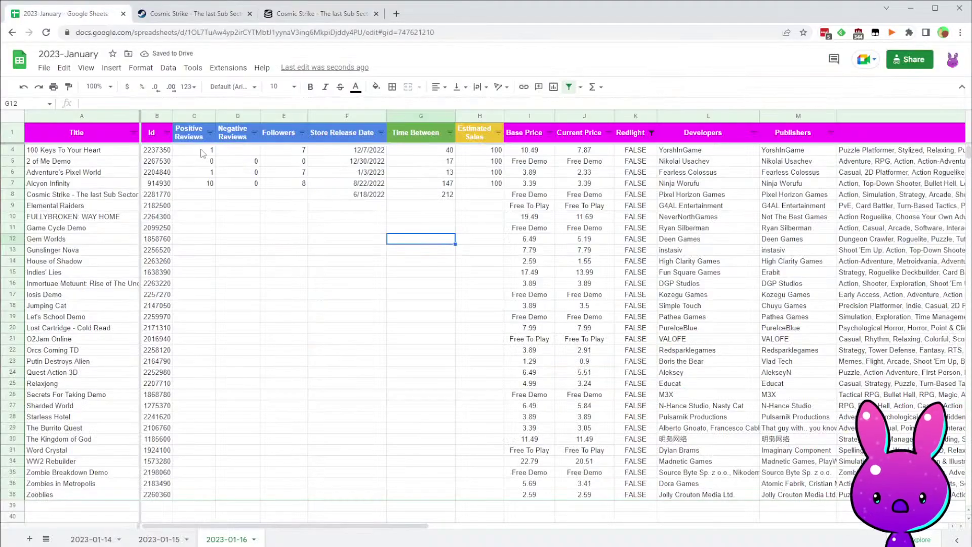
left_click(199, 186)
left_click(196, 195)
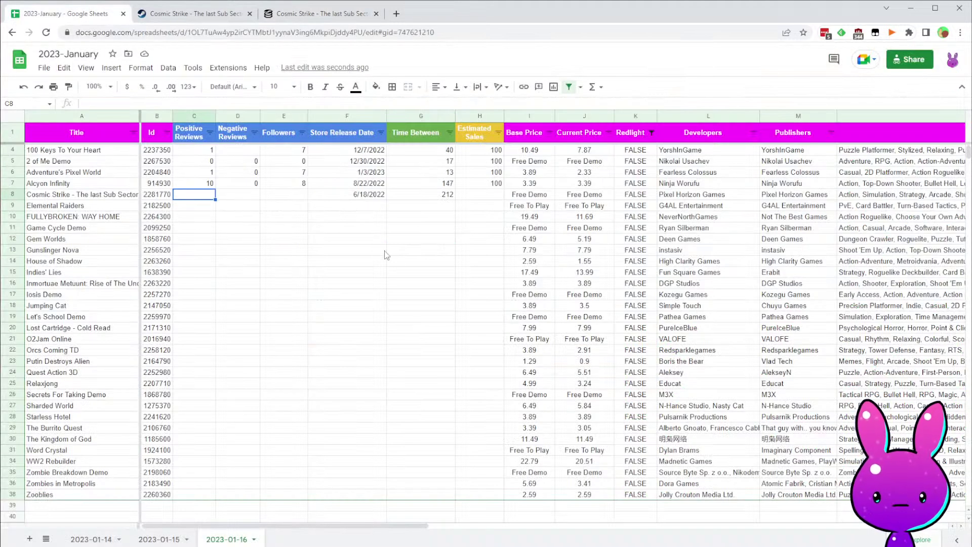
type("0")
key("Tab")
type("0")
key("Tab")
type("8")
key("Tab")
- Enter 100 as the estimated sales of Cosmic Strike
key("Tab")
key("Tab")
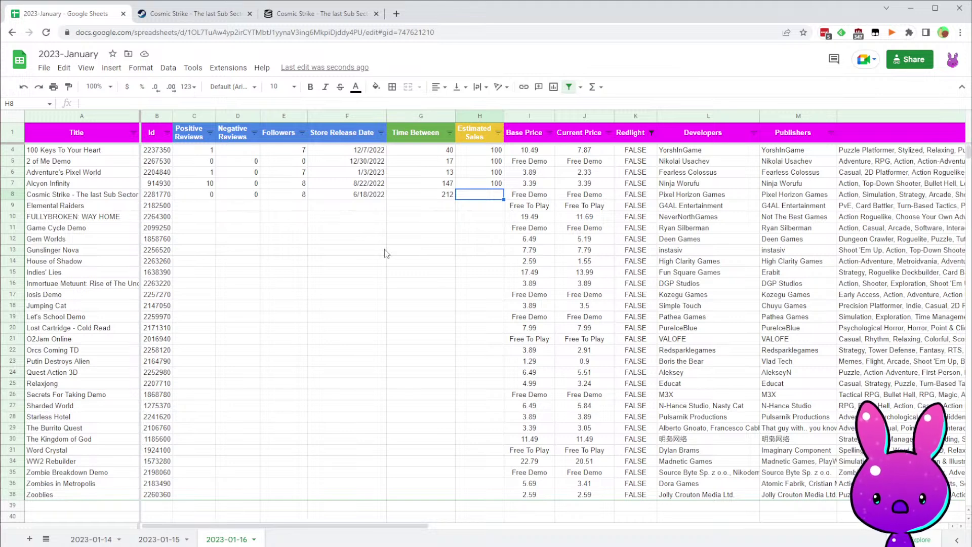
type("100")
key("Return")
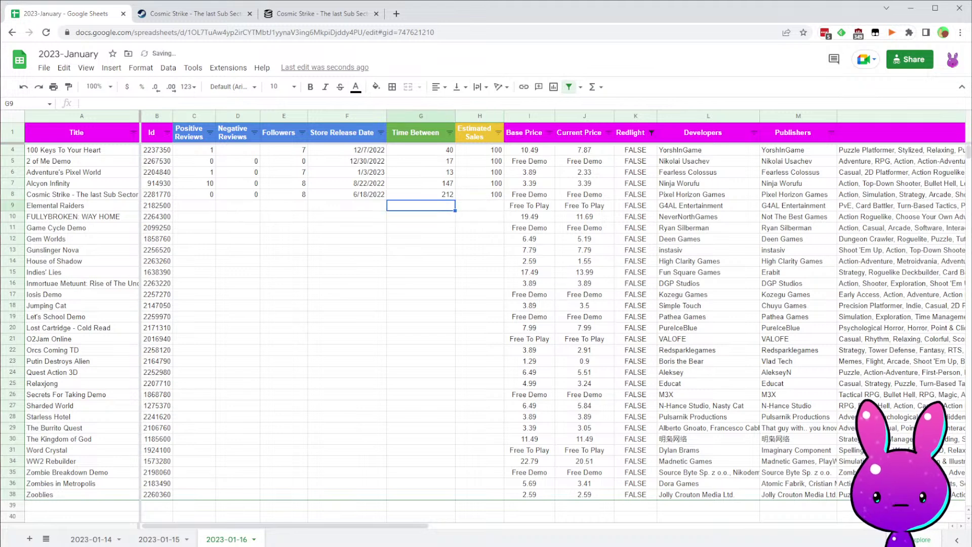
- Open the Steam store page for Elemental Raiders using app ID 2182500 from the spreadsheet
scroll(64, 219, "down", 1)
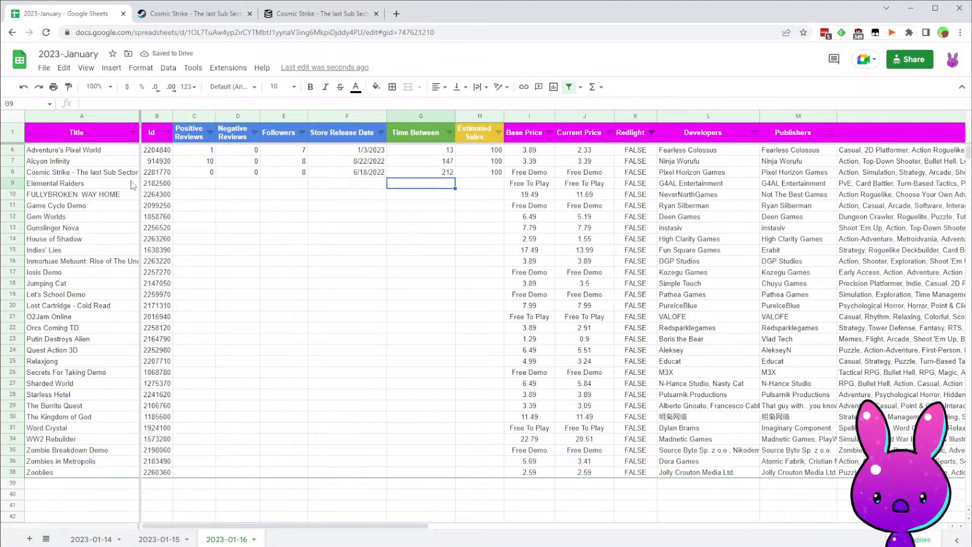
left_click(114, 187)
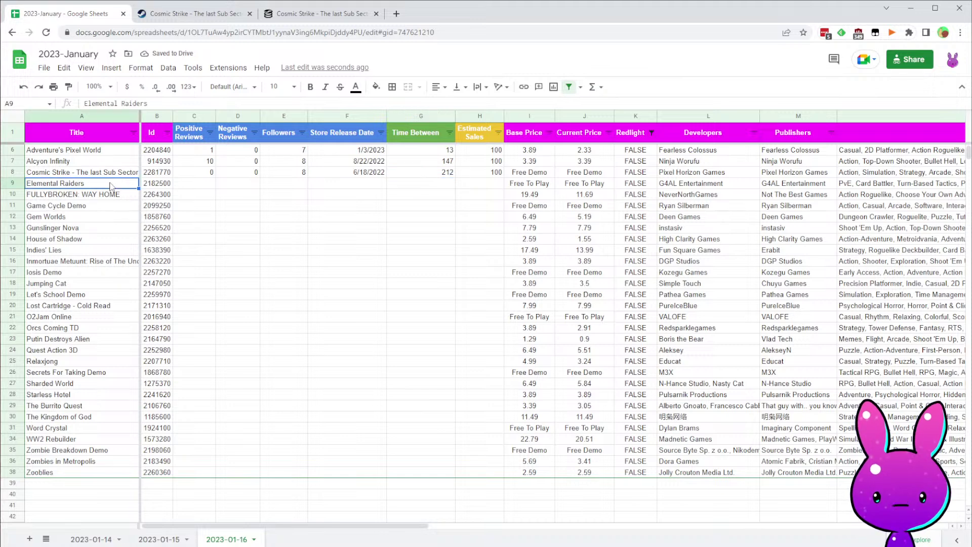
left_click(13, 183)
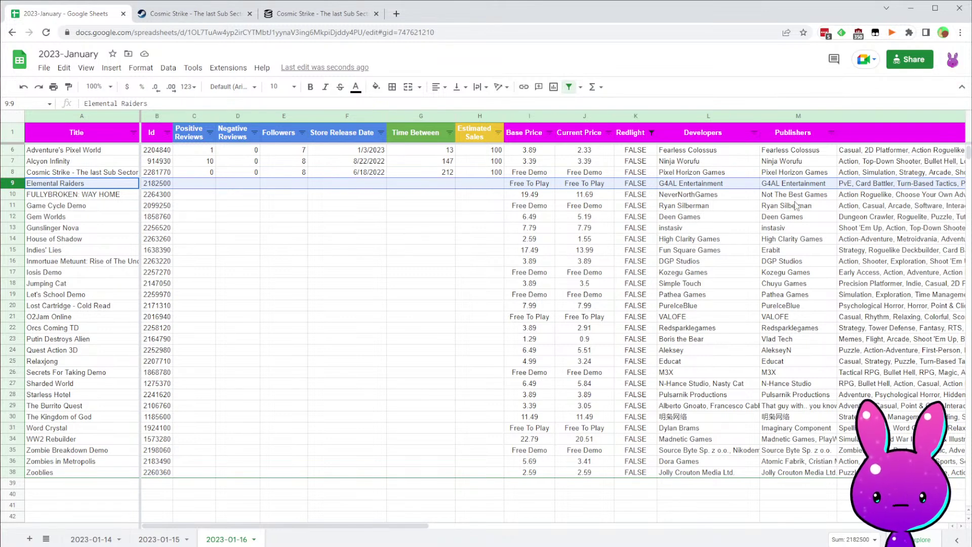
left_click(157, 183)
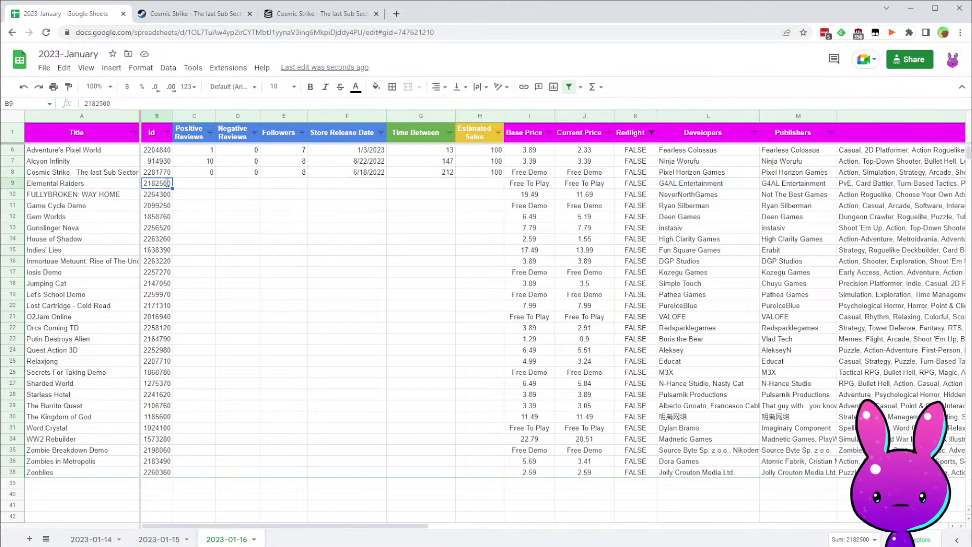
left_click(208, 31)
left_click(208, 18)
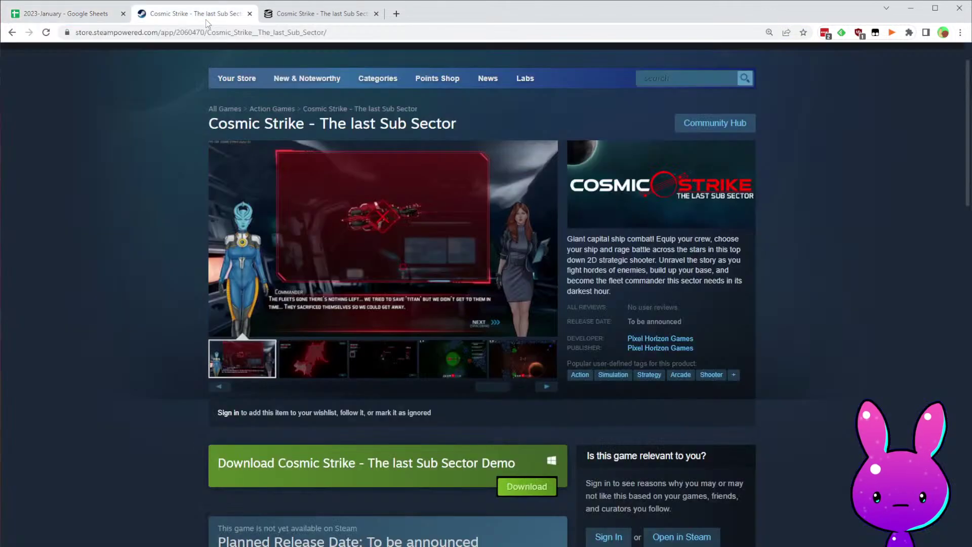
left_click_drag(200, 33, 231, 42)
type("2182500")
key("Return")
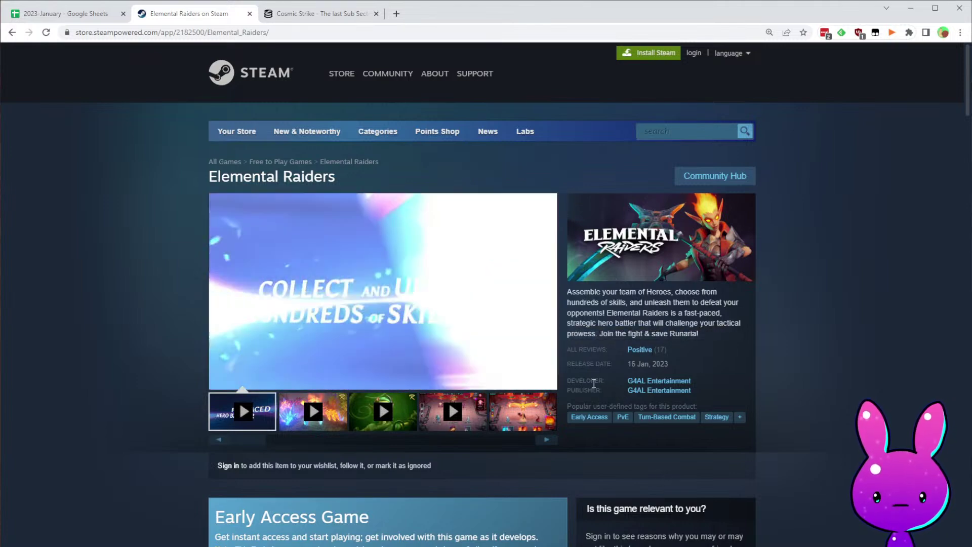
- Examine the Elemental Raiders short description and replay an earlier part of its trailer
scroll(354, 506, "down", 4)
scroll(390, 443, "down", 1)
scroll(403, 432, "up", 5)
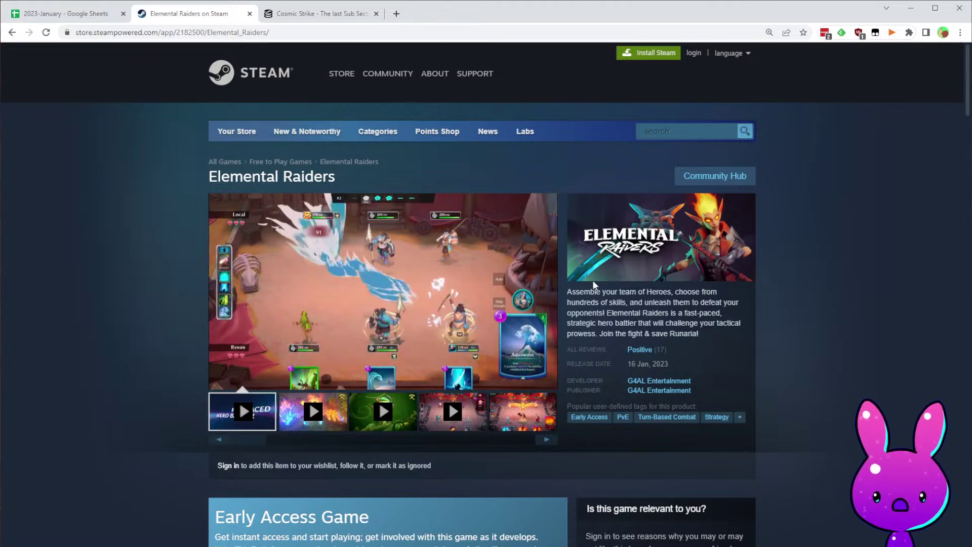
left_click_drag(600, 293, 704, 305)
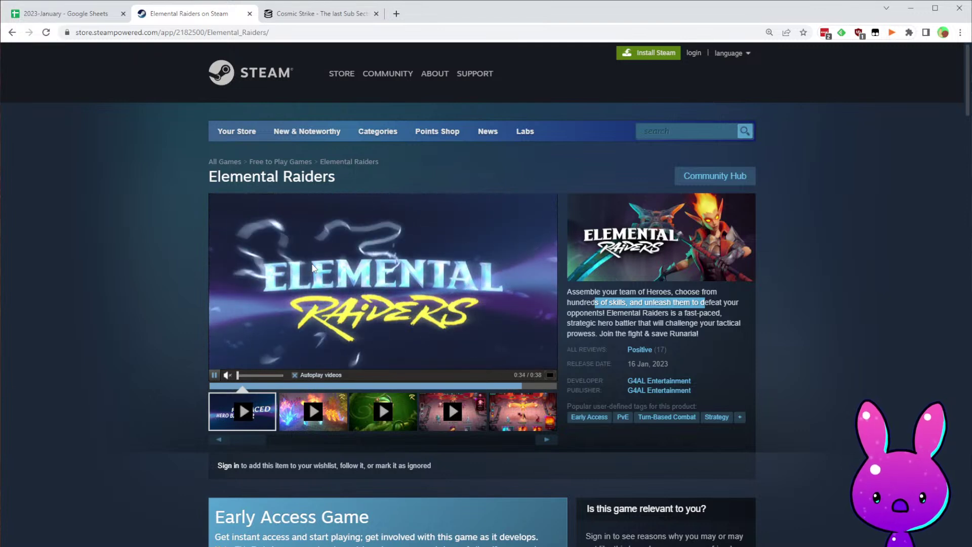
left_click(280, 385)
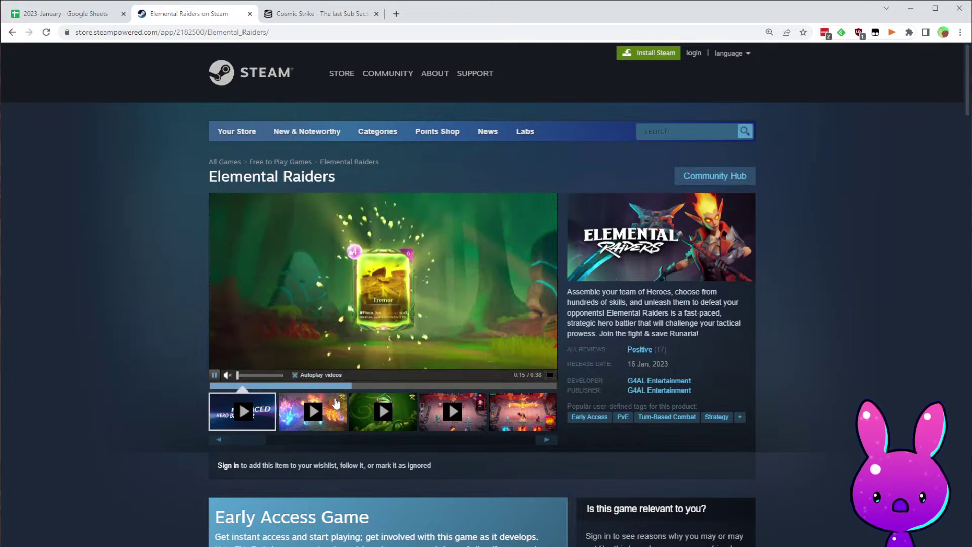
- Read the Elemental Raiders announcements and its description of heroes, skills and PvP arena battles
scroll(754, 360, "down", 12)
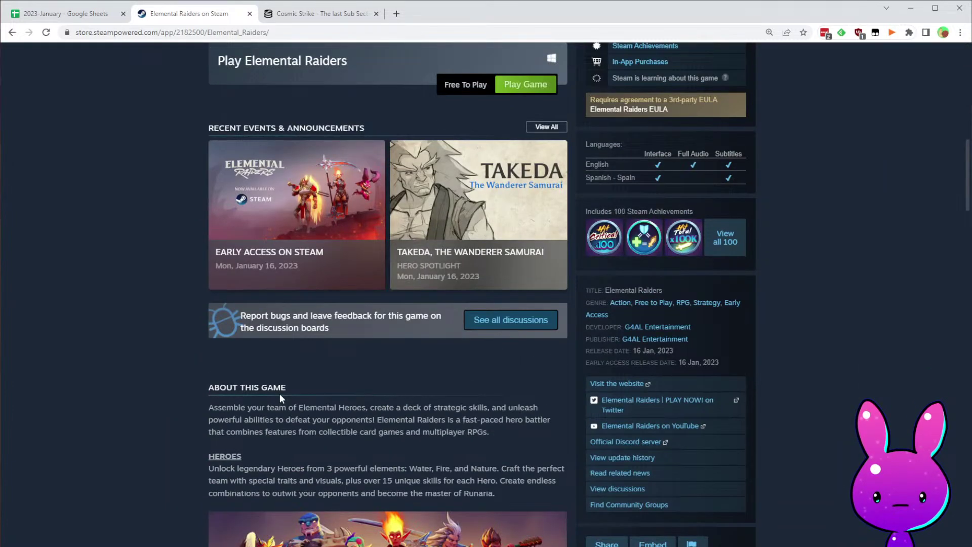
scroll(199, 215, "down", 4)
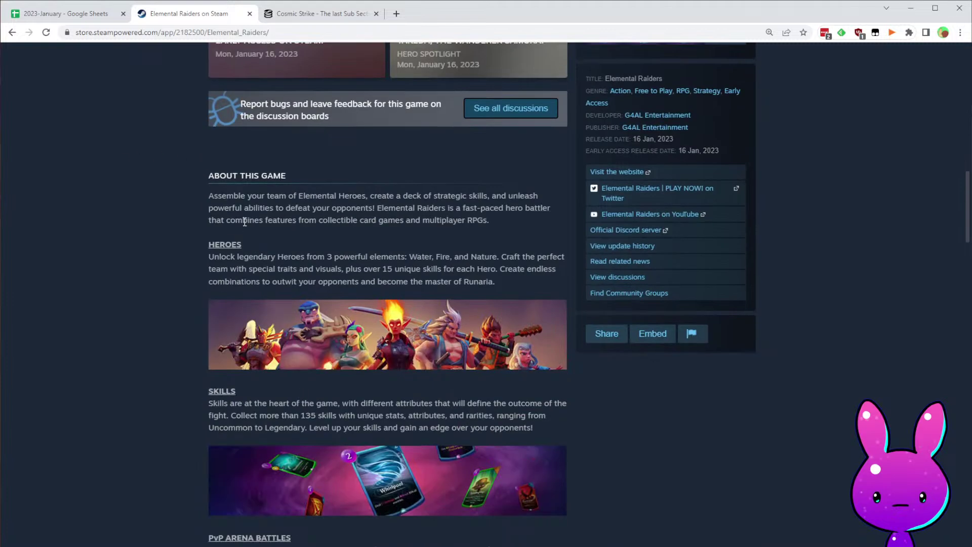
left_click_drag(221, 196, 391, 201)
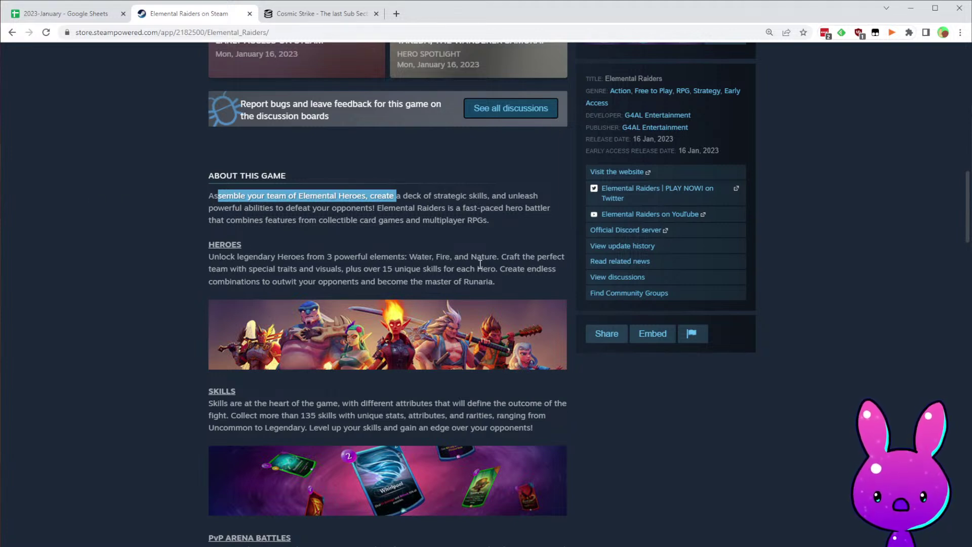
left_click_drag(280, 220, 485, 223)
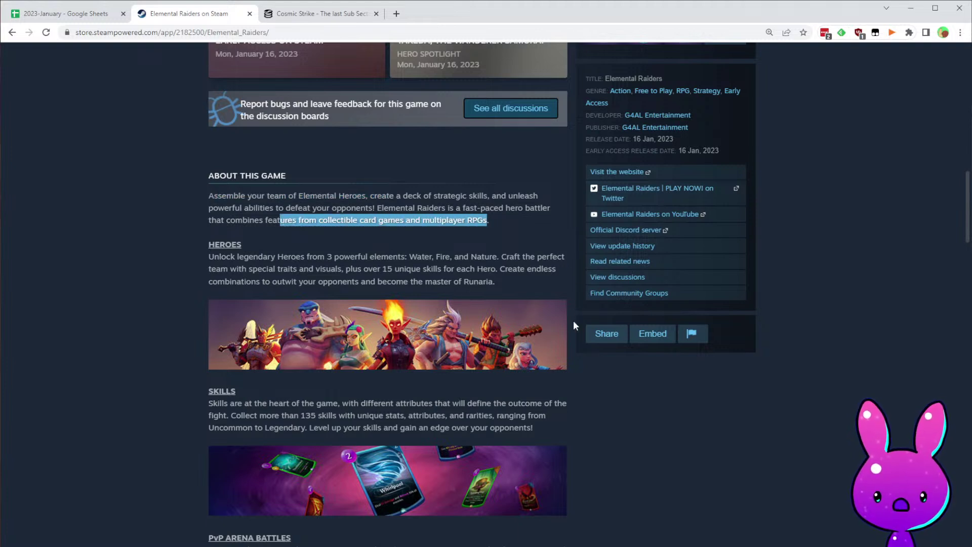
scroll(425, 339, "down", 5)
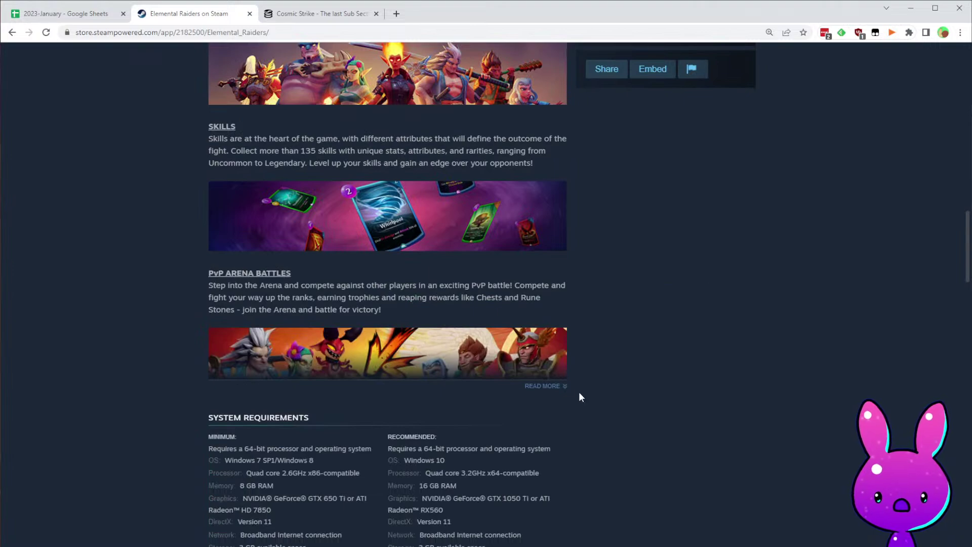
- Expand the full Elemental Raiders description and read its PvE raids section and system requirements
left_click(555, 386)
scroll(509, 375, "down", 4)
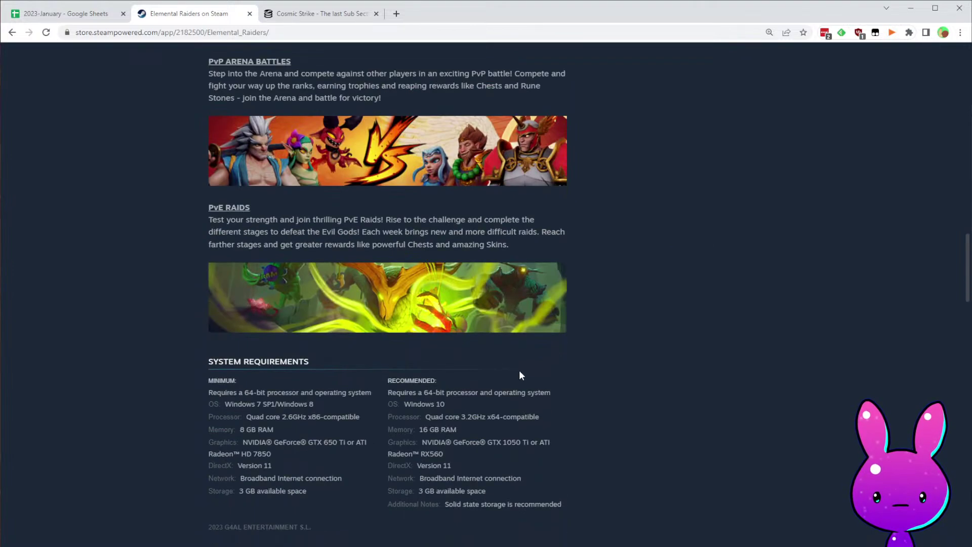
scroll(596, 272, "up", 5)
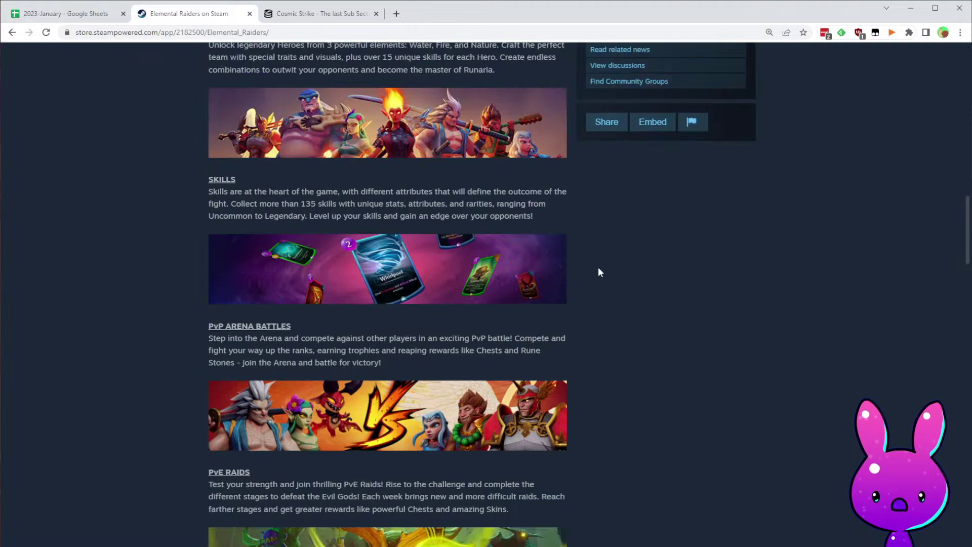
scroll(651, 417, "down", 13)
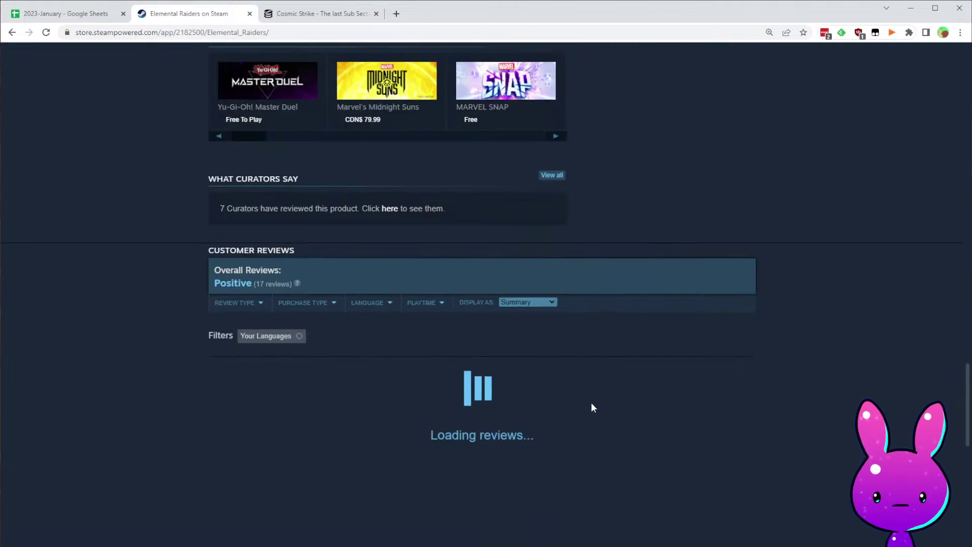
- Read the most helpful Elemental Raiders reviews from the past day and the recently posted review about hero unlocking
scroll(617, 391, "down", 4)
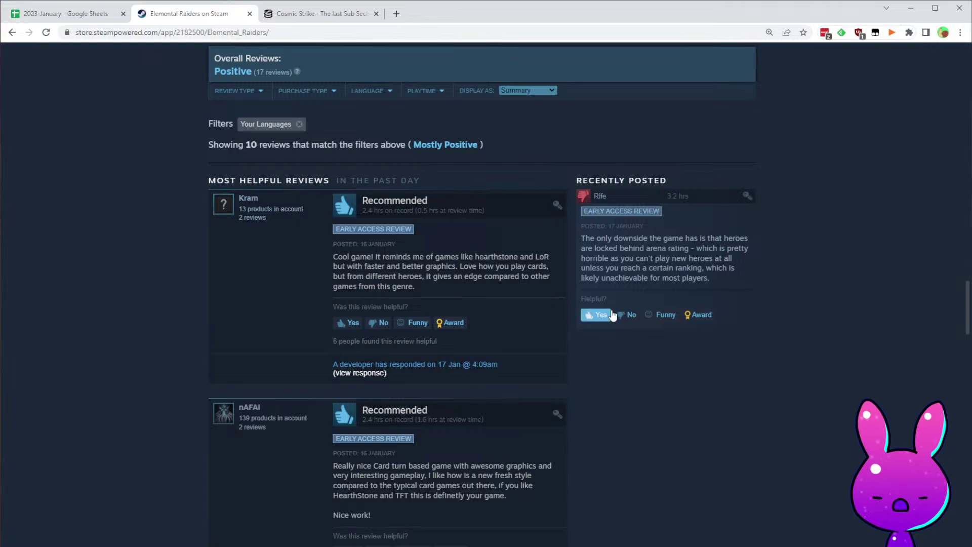
scroll(661, 313, "up", 20)
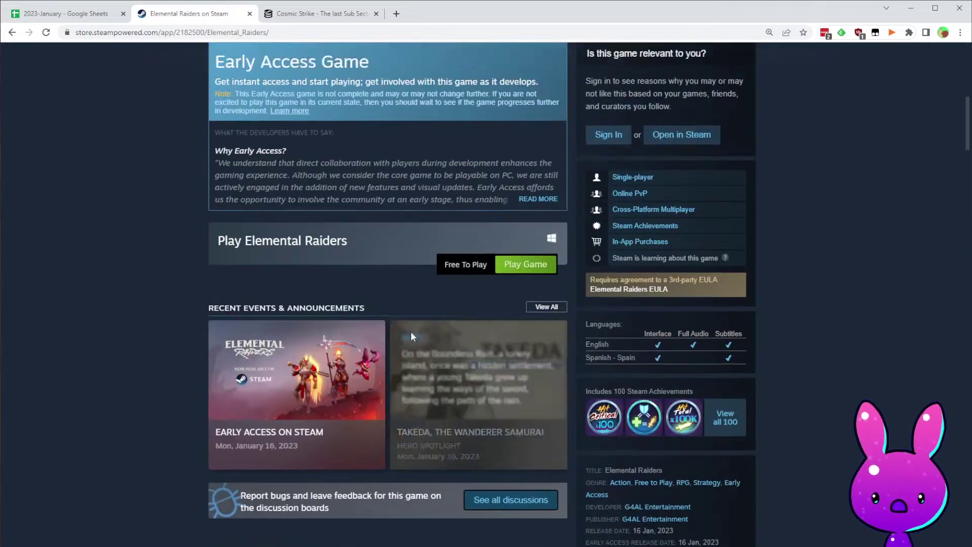
scroll(390, 357, "down", 20)
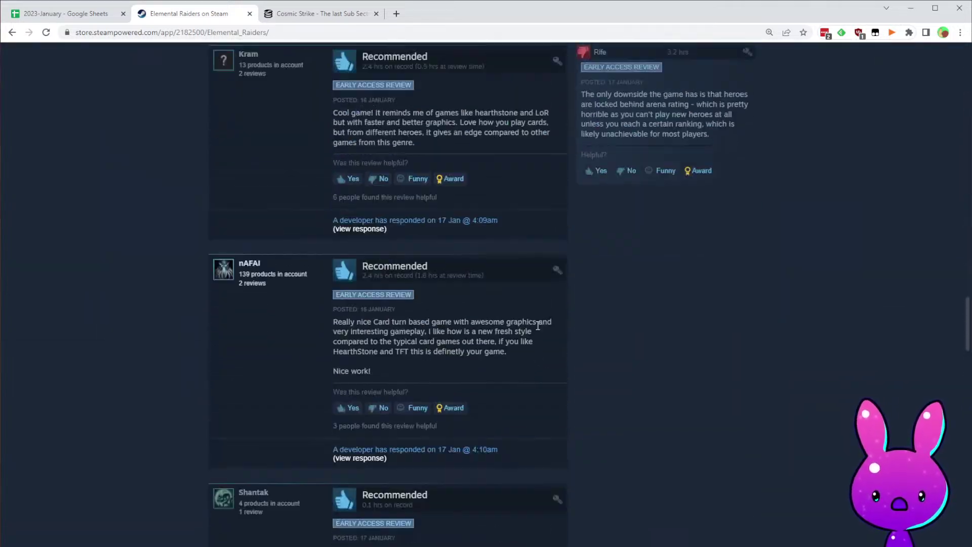
scroll(535, 330, "up", 1)
left_click_drag(584, 137, 714, 140)
left_click(637, 146)
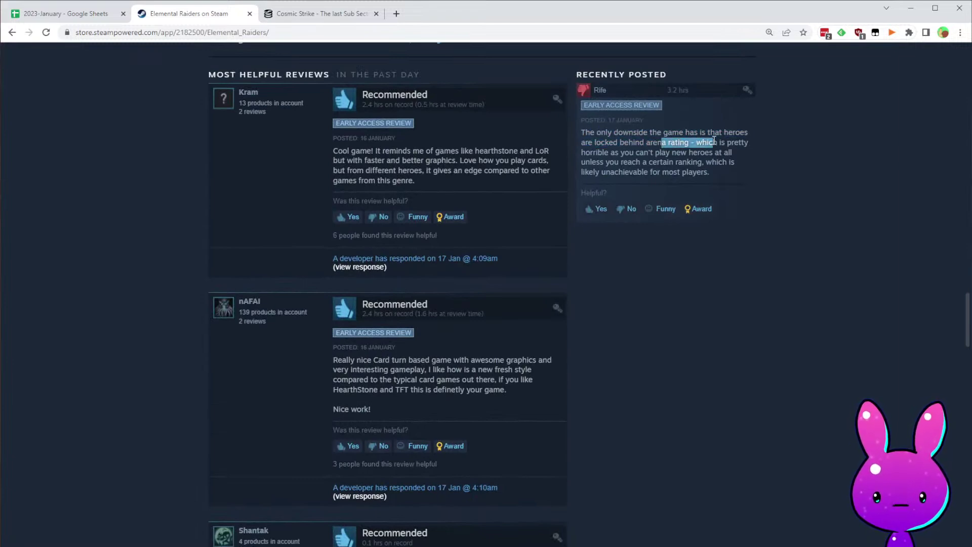
left_click_drag(613, 152, 743, 151)
left_click_drag(606, 162, 649, 162)
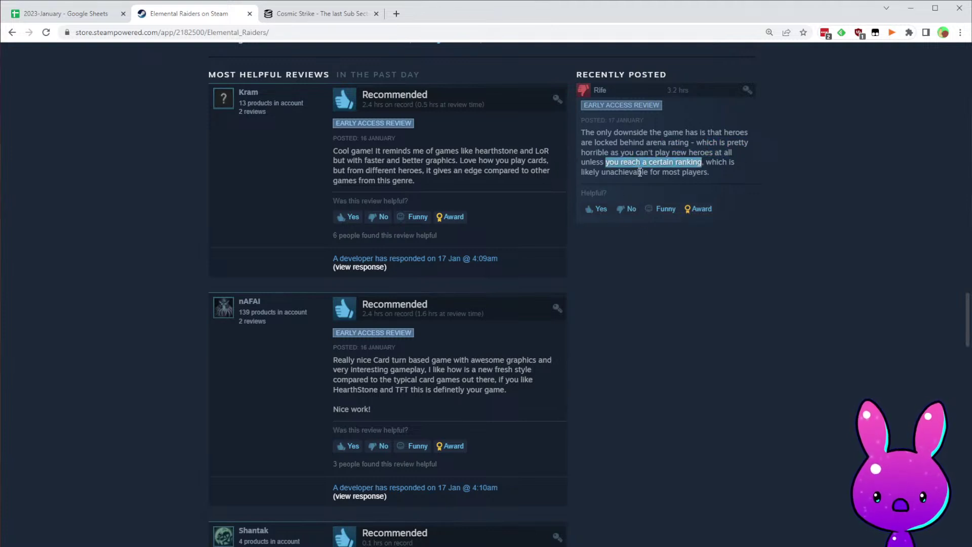
scroll(603, 381, "down", 6)
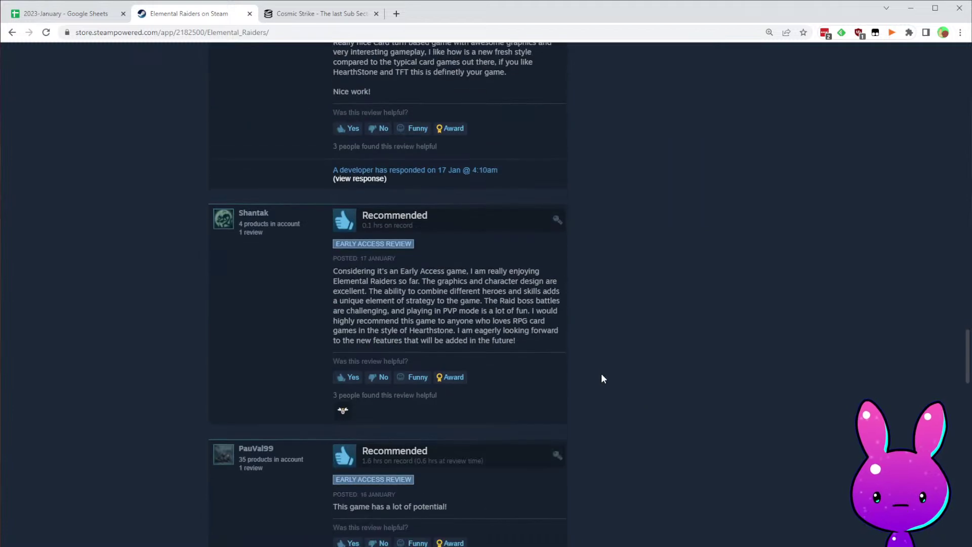
scroll(605, 378, "up", 6)
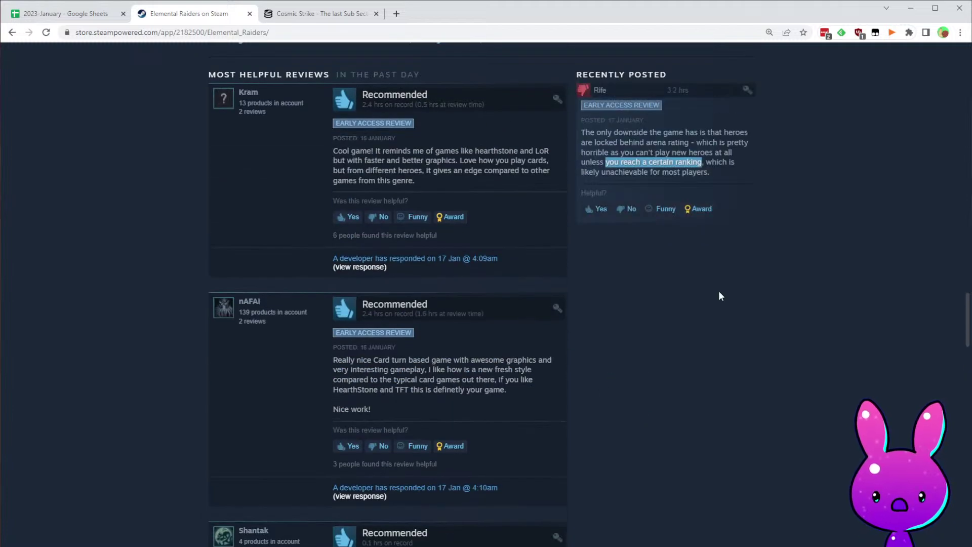
- Read the remaining past-day reviews and the negative reviews among the overall most helpful ones
scroll(699, 384, "down", 6)
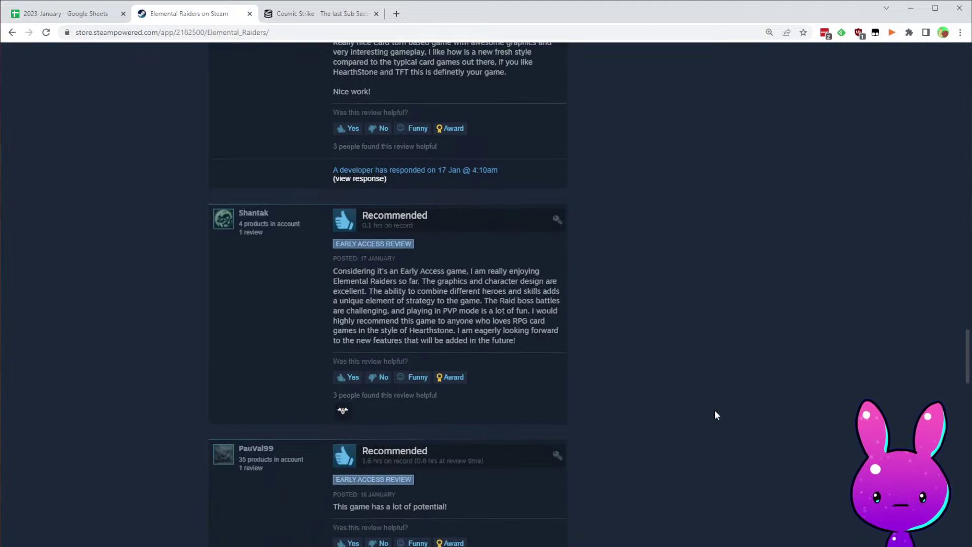
left_click_drag(343, 280, 441, 281)
scroll(634, 482, "down", 4)
scroll(618, 461, "down", 5)
left_click_drag(349, 172, 454, 180)
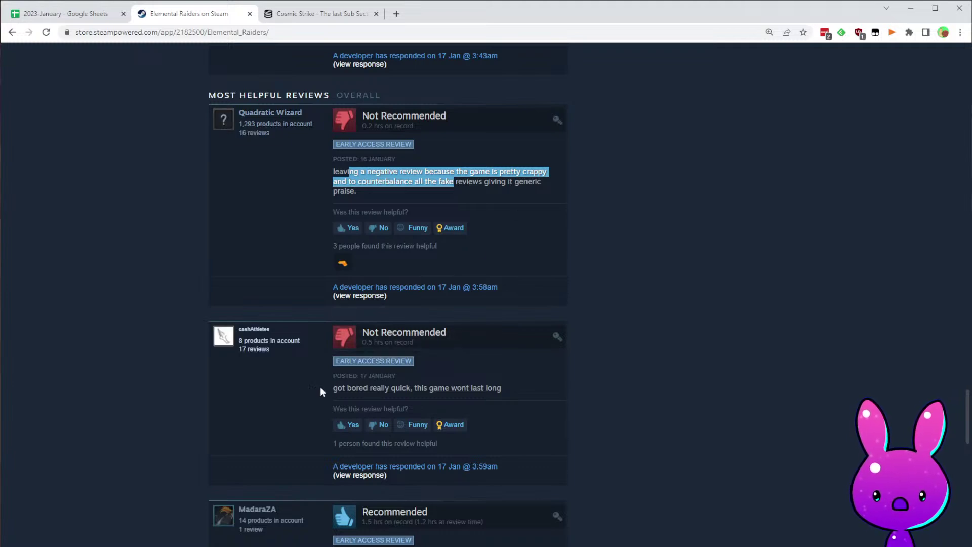
left_click_drag(360, 388, 520, 390)
scroll(658, 408, "down", 9)
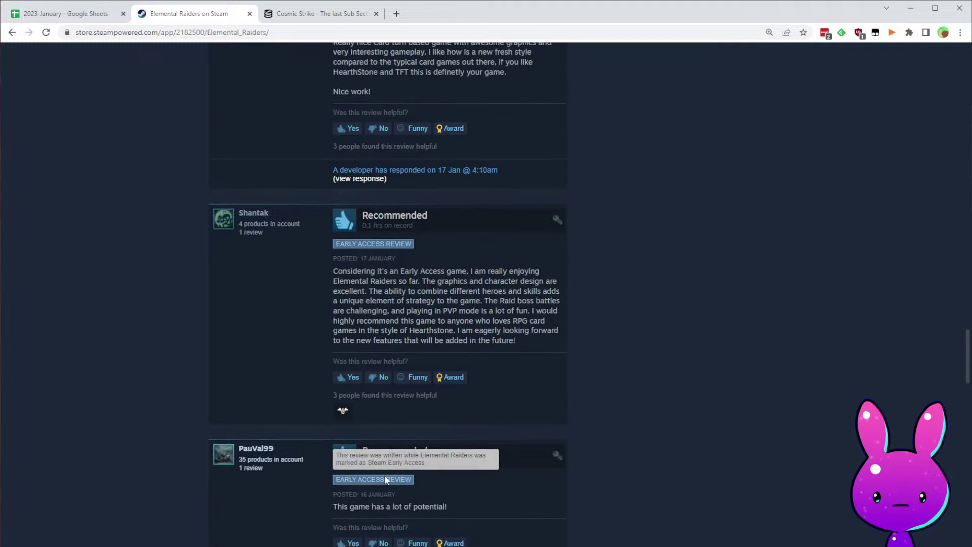
- Reread the top reviews, expand the truncated all-caps review in full and read the last listed review
scroll(518, 409, "up", 3)
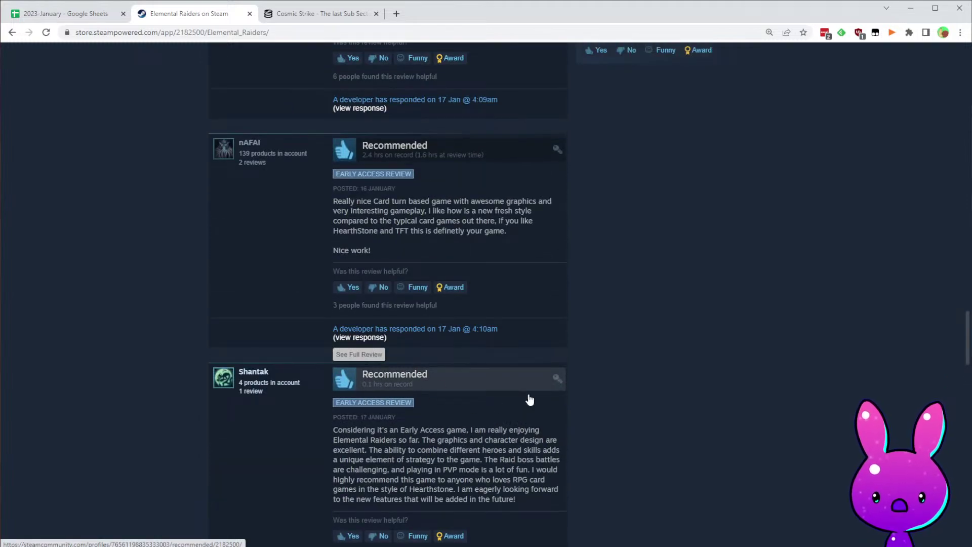
scroll(490, 393, "up", 3)
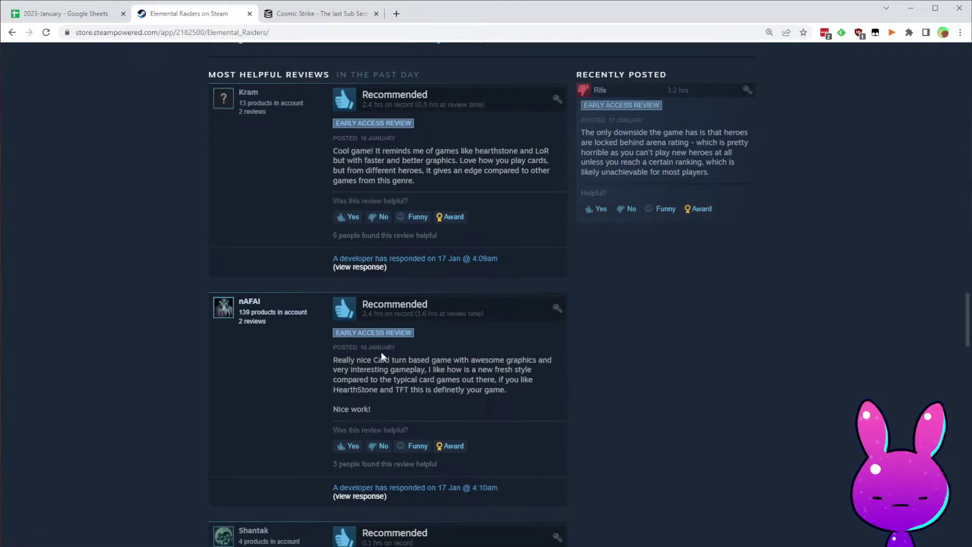
scroll(567, 405, "up", 2)
scroll(536, 399, "down", 20)
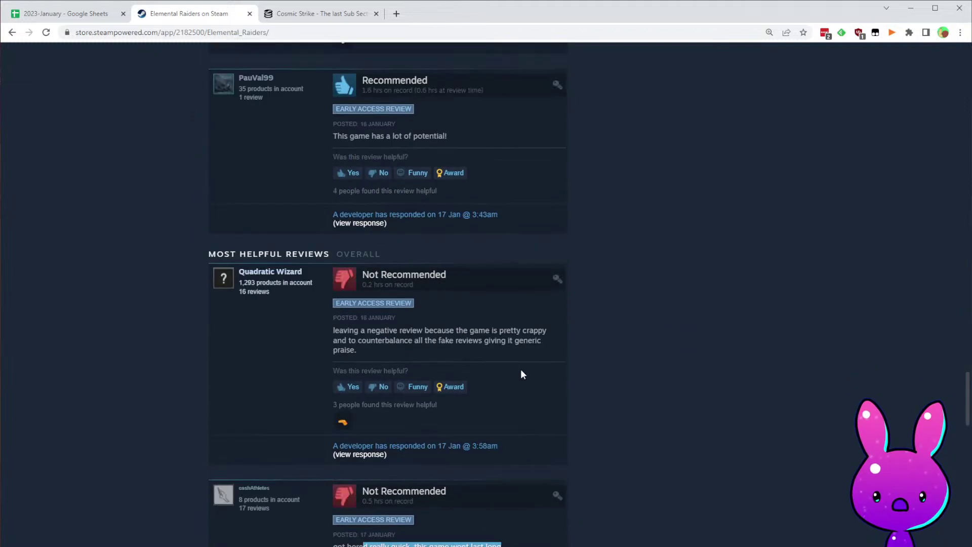
scroll(499, 389, "down", 7)
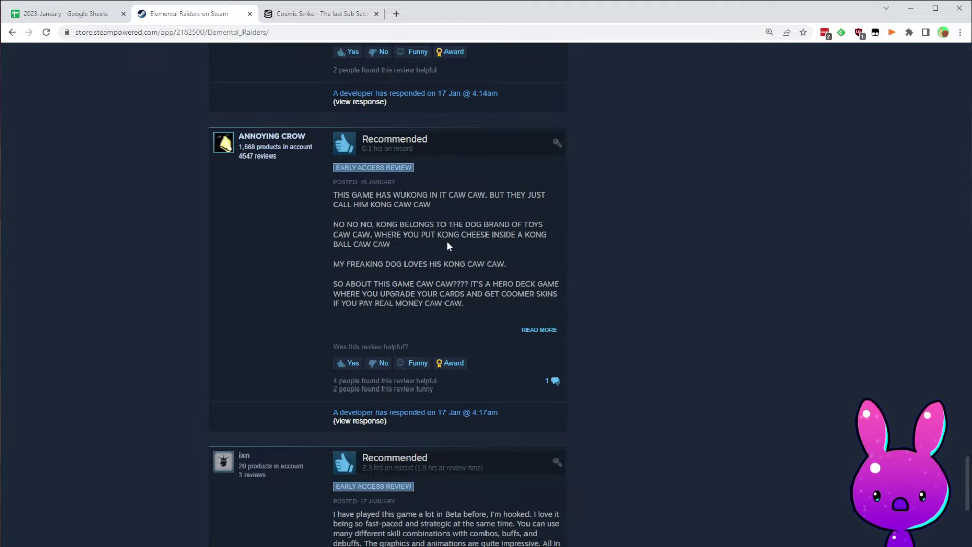
left_click(539, 329)
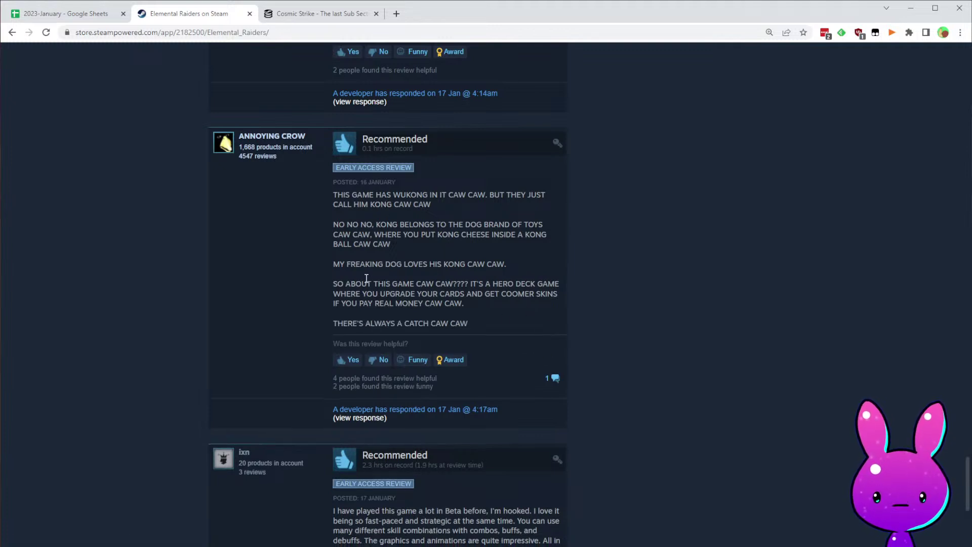
scroll(489, 471, "down", 5)
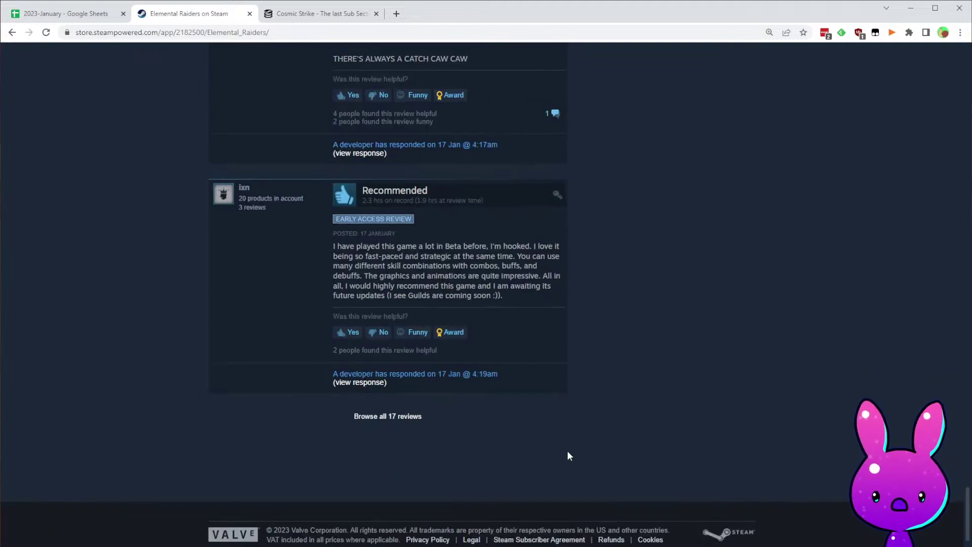
left_click_drag(367, 256, 532, 246)
left_click(404, 208)
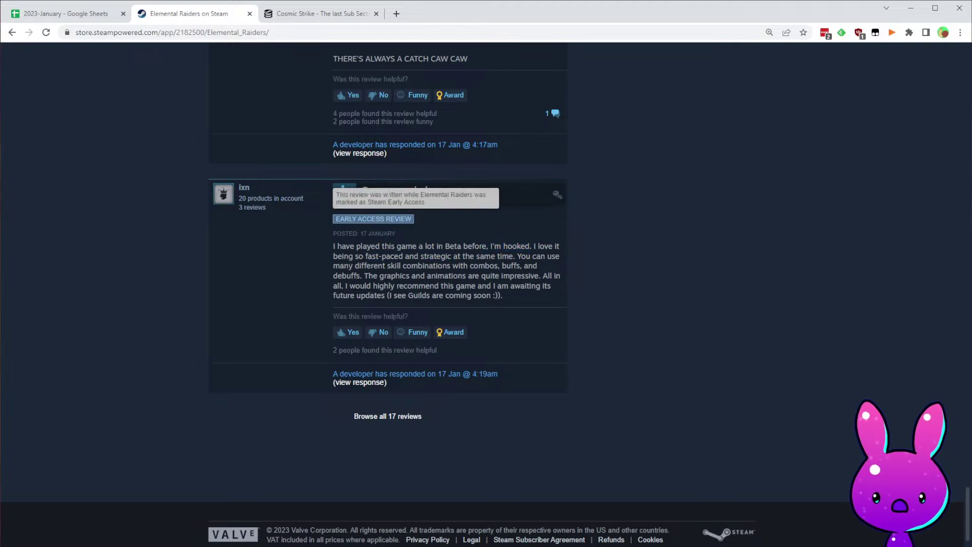
- Compare the wording of the positive Elemental Raiders reviews again and recheck the store page's header and feature list
scroll(598, 334, "up", 15)
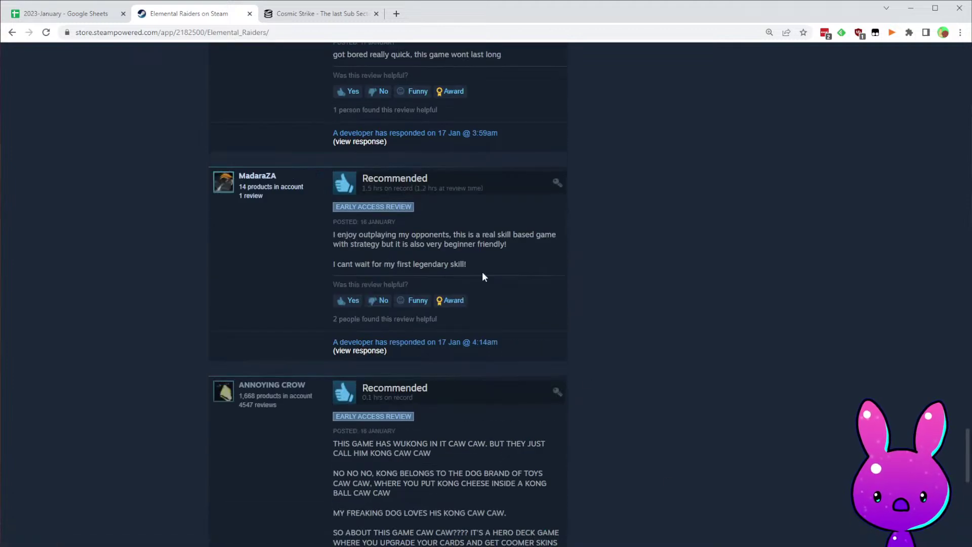
scroll(625, 448, "up", 15)
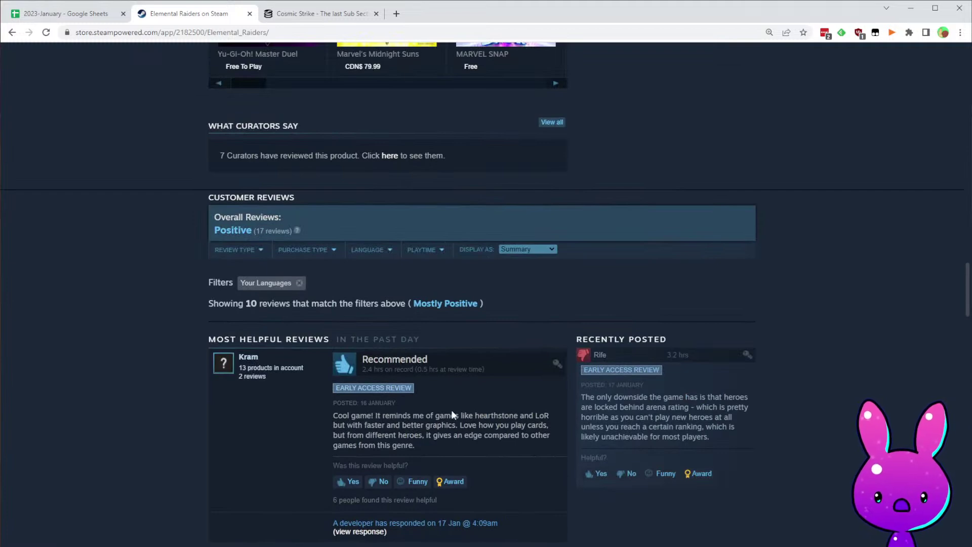
scroll(660, 452, "down", 7)
scroll(657, 449, "down", 3)
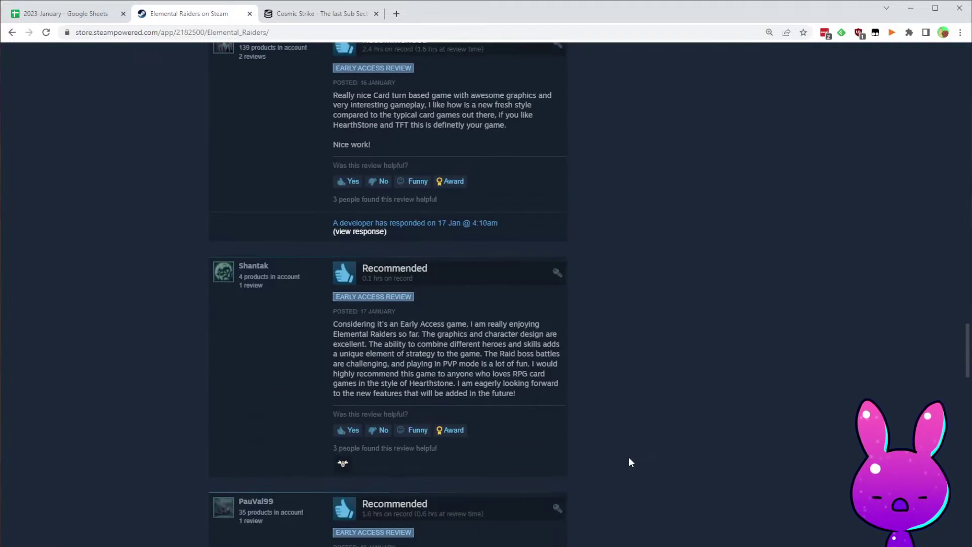
left_click_drag(497, 364, 475, 332)
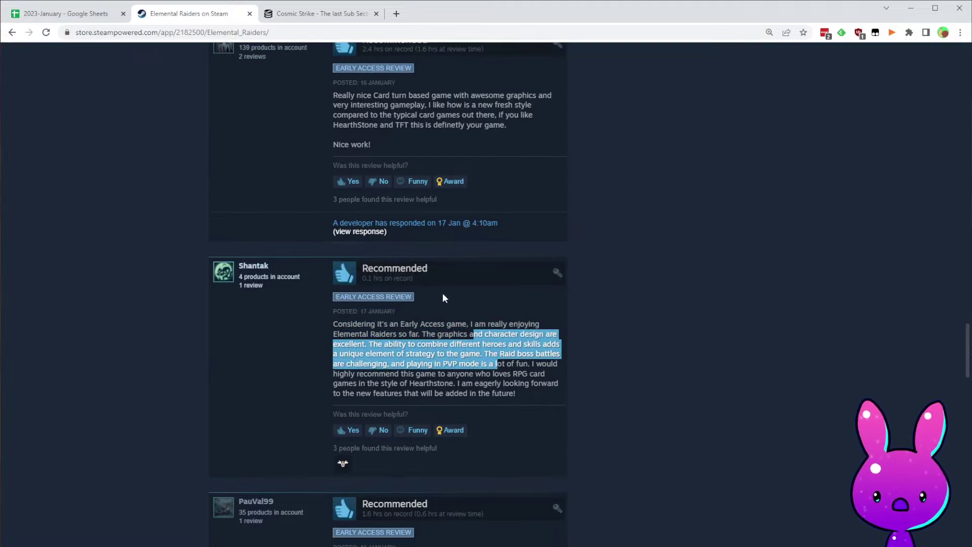
scroll(603, 354, "down", 5)
middle_click(606, 359)
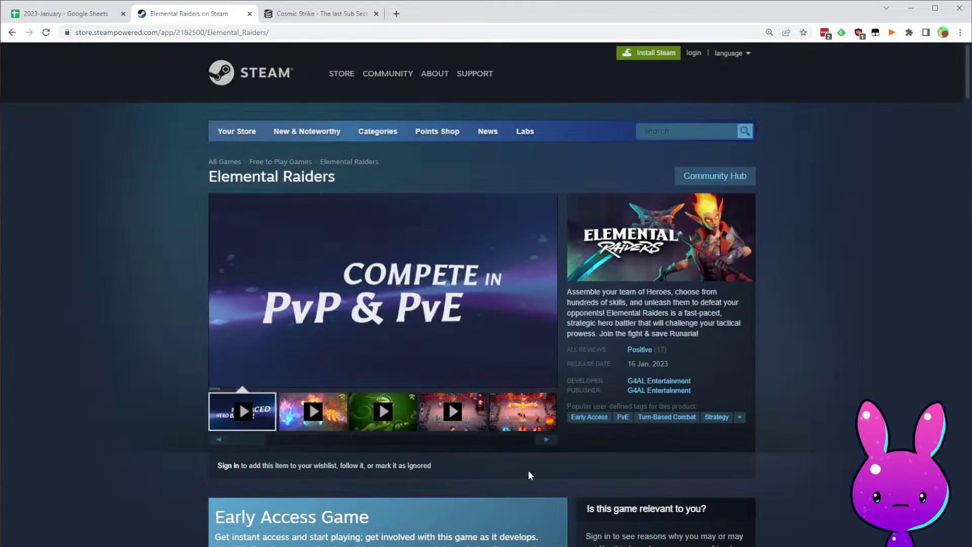
scroll(529, 474, "down", 7)
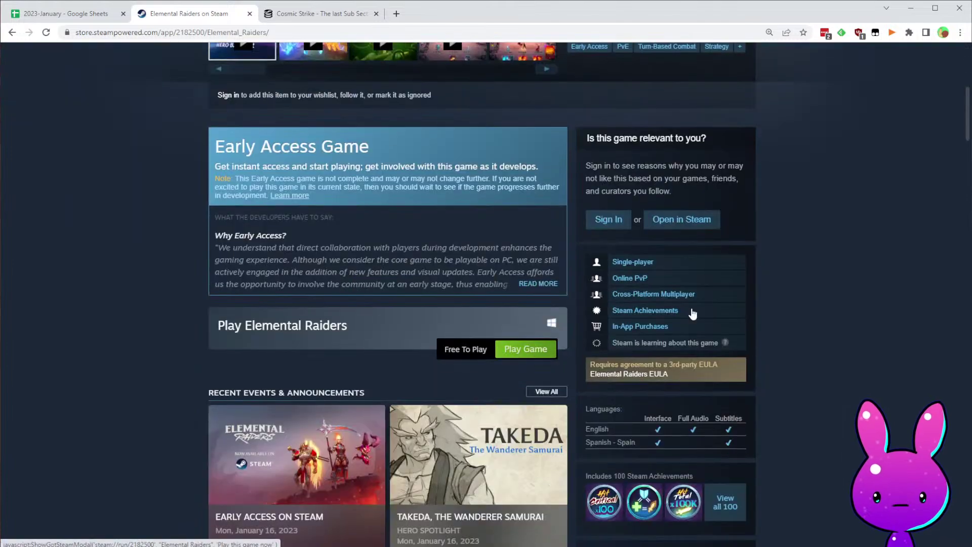
scroll(678, 330, "down", 10)
scroll(675, 375, "down", 15)
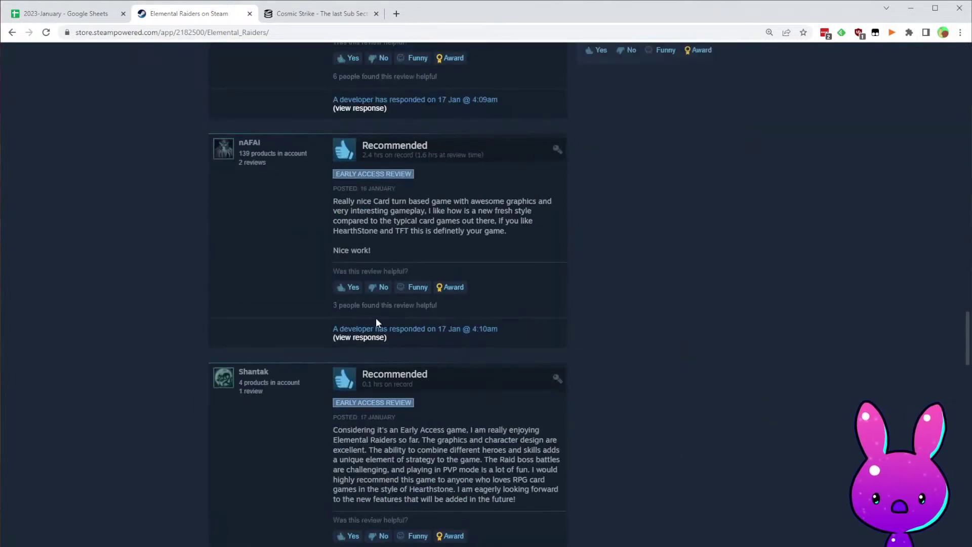
scroll(600, 400, "down", 5)
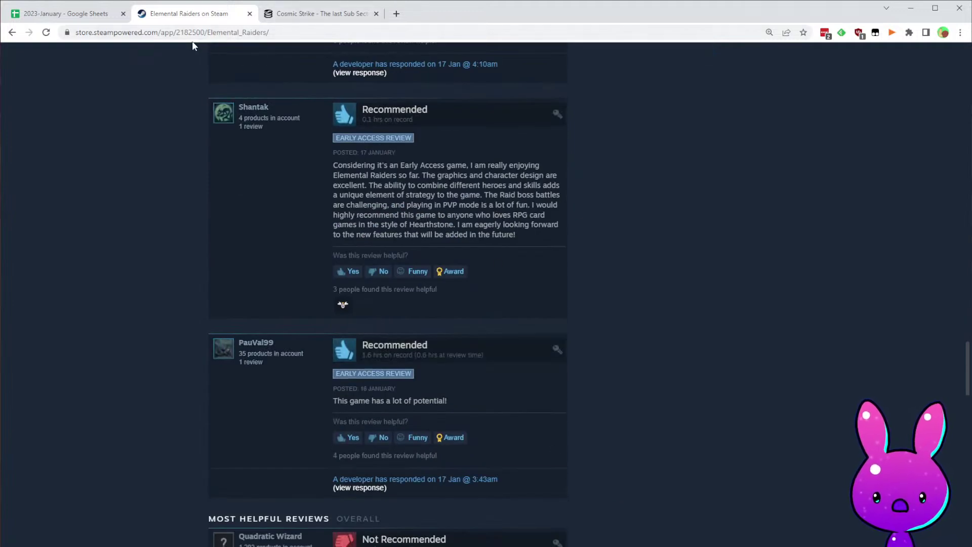
- Open the SteamDB charts page for Elemental Raiders using app ID 2182500
left_click(201, 31)
left_click(313, 15)
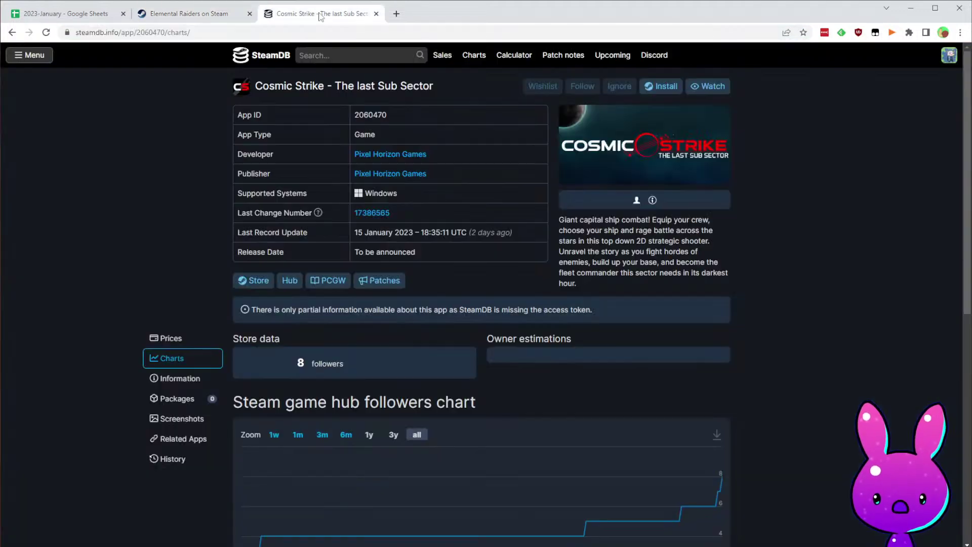
double_click(151, 33)
type("2182500")
key("Return")
- Examine the Elemental Raiders concurrent player figures, store data, owner estimations and the start of its followers chart
scroll(394, 331, "down", 1)
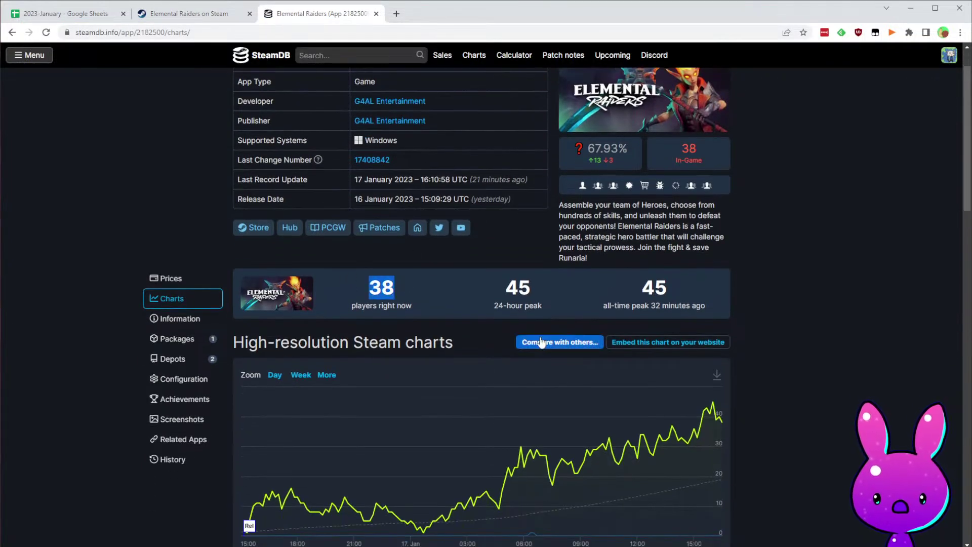
left_click(505, 289)
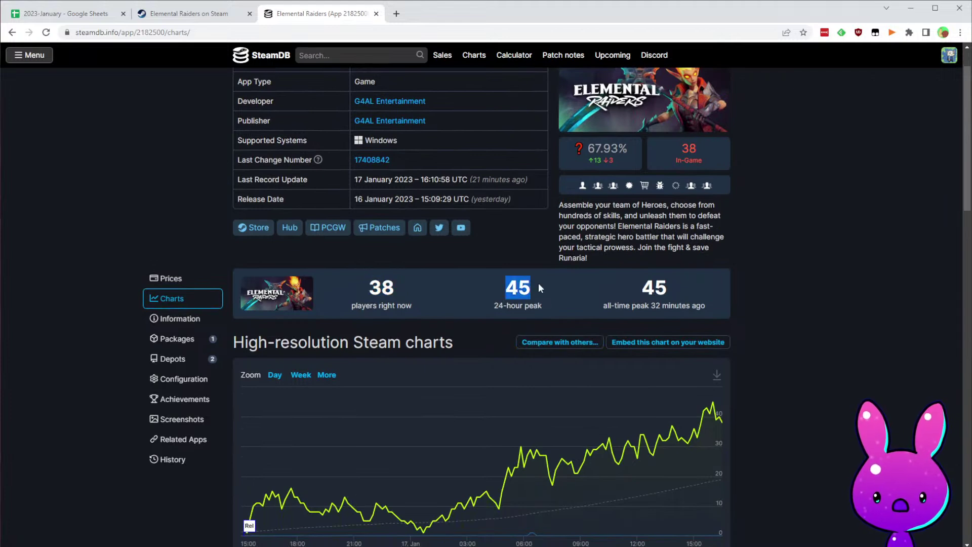
scroll(783, 322, "down", 5)
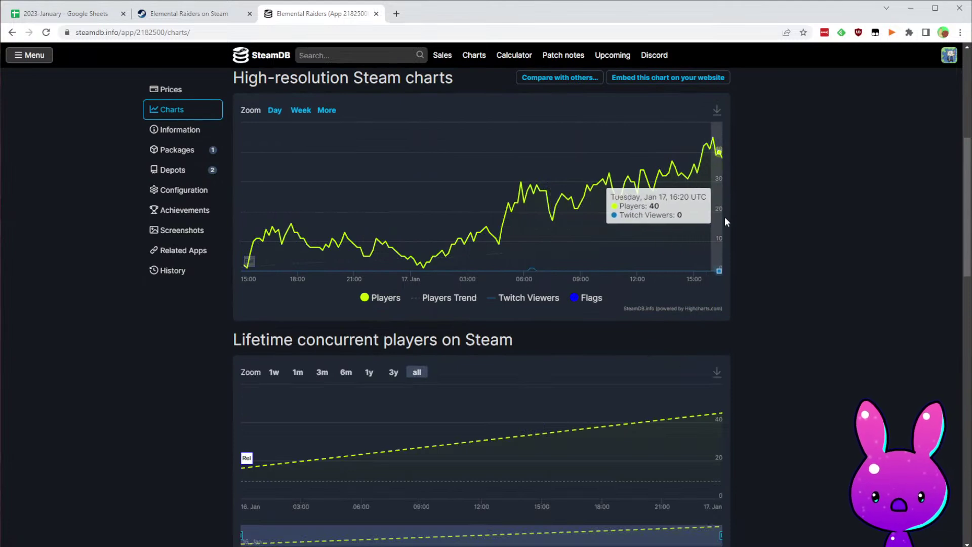
scroll(720, 205, "down", 6)
scroll(752, 396, "down", 4)
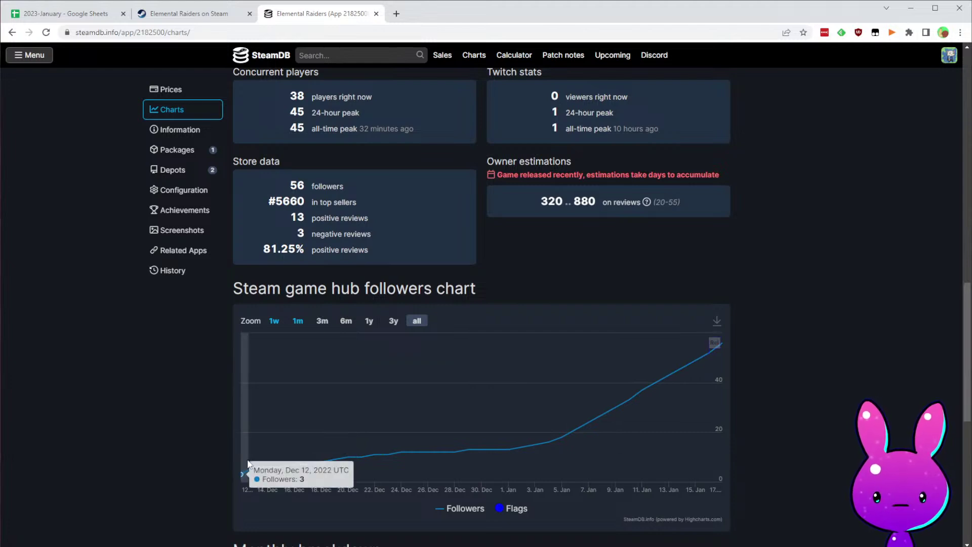
- Enter 12/12/2022 as the store release date of Elemental Raiders in the 2023-01-16 sheet
left_click(65, 17)
left_click(369, 184)
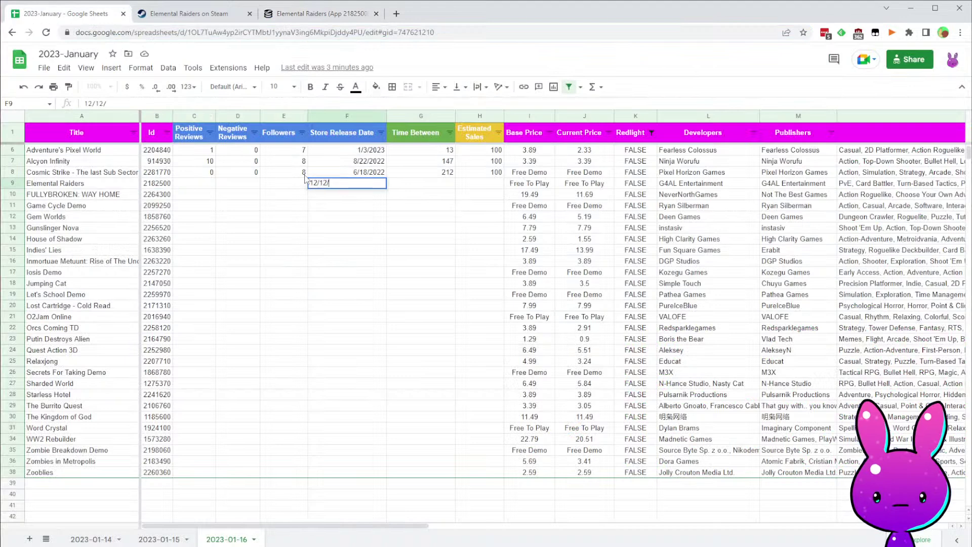
key("Tab")
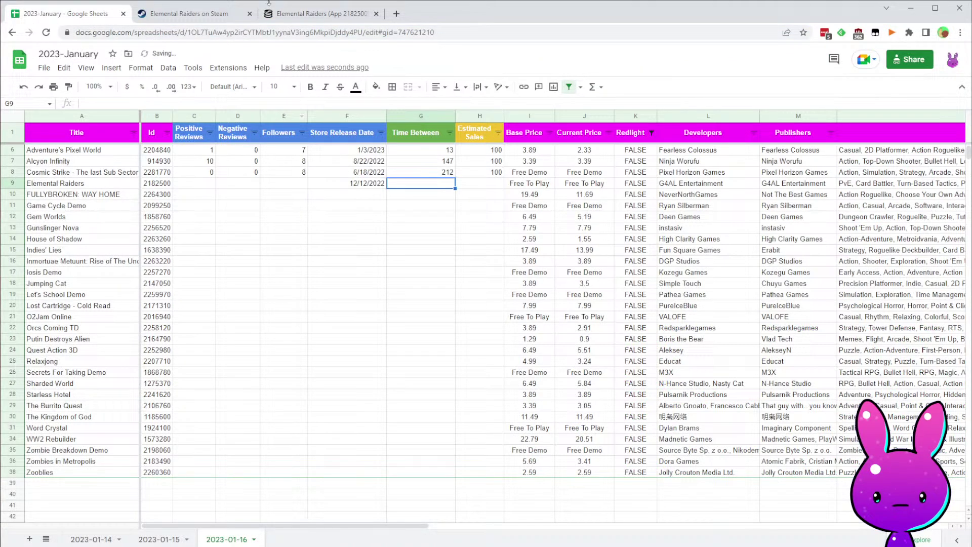
- Copy the Time Between formula from the Cosmic Strike row down to the Elemental Raiders row
left_click(450, 173)
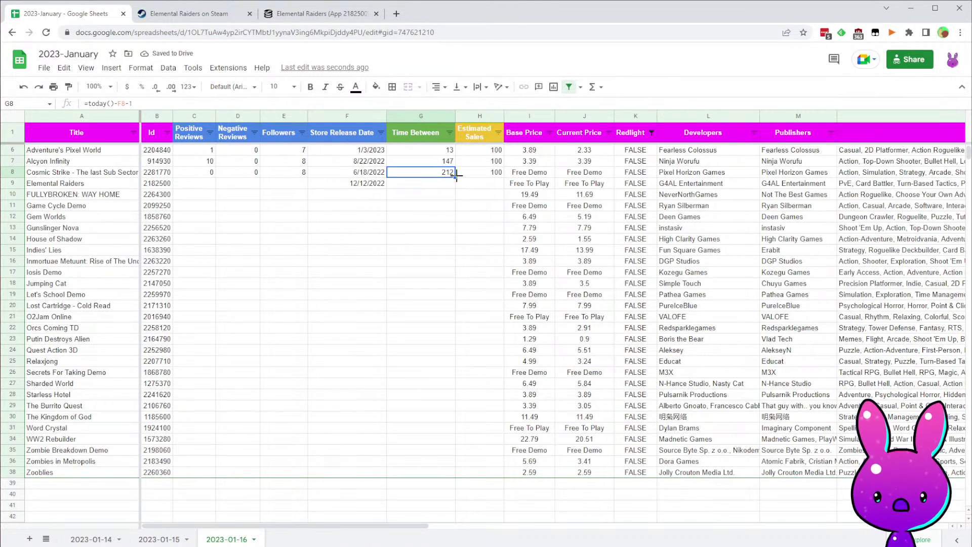
left_click_drag(457, 179, 458, 183)
left_click(419, 261)
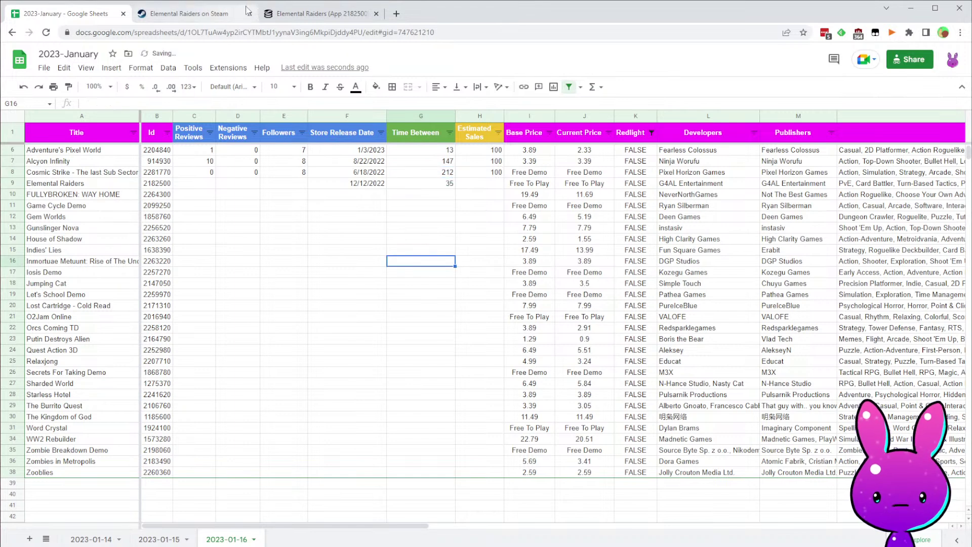
- Look up the Elemental Raiders follower count on SteamDB and enter 56 as its Followers value in the sheet
left_click(296, 19)
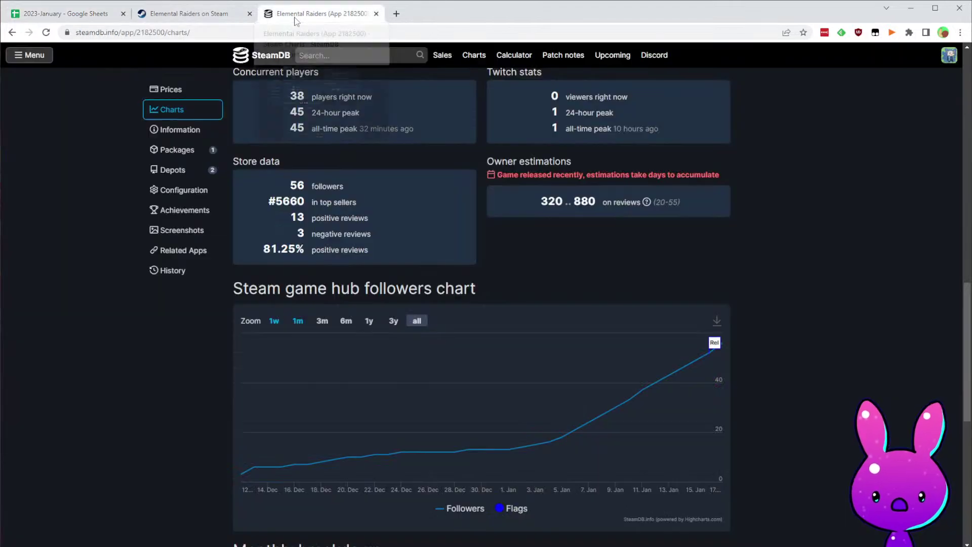
scroll(596, 281, "up", 2)
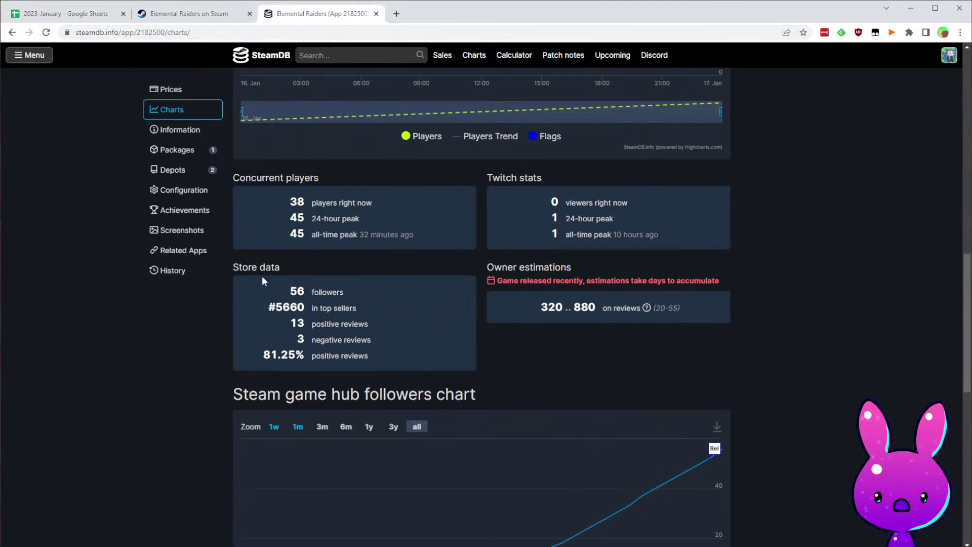
left_click(57, 13)
left_click(301, 186)
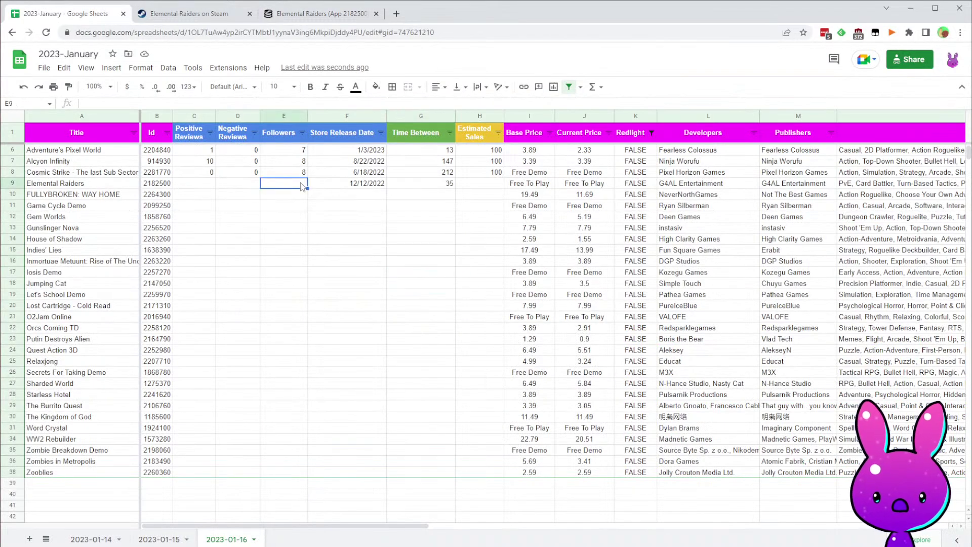
type("56")
key("Left")
key("Left")
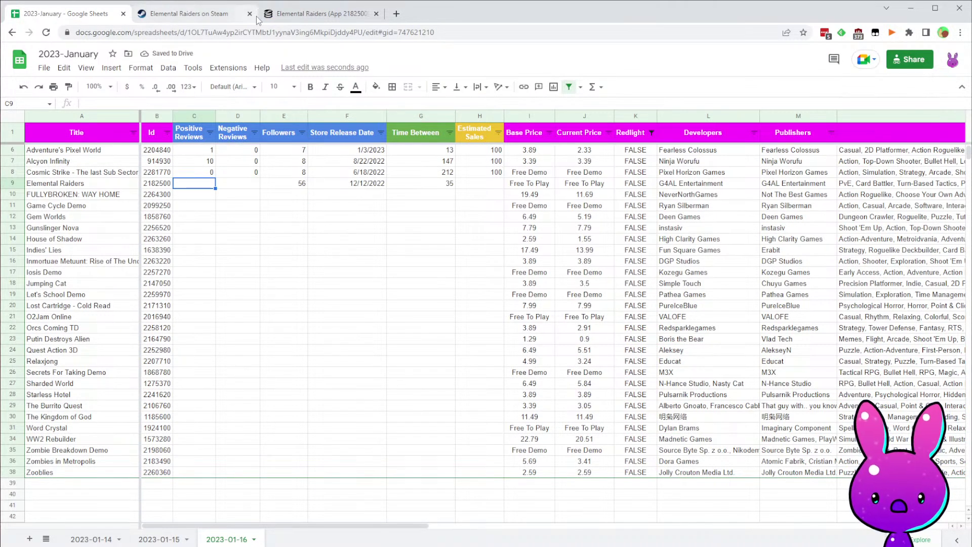
- Check the Elemental Raiders review totals on its Steam store page and compare them with the SteamDB store data
left_click(183, 14)
left_click(712, 299)
key("Home")
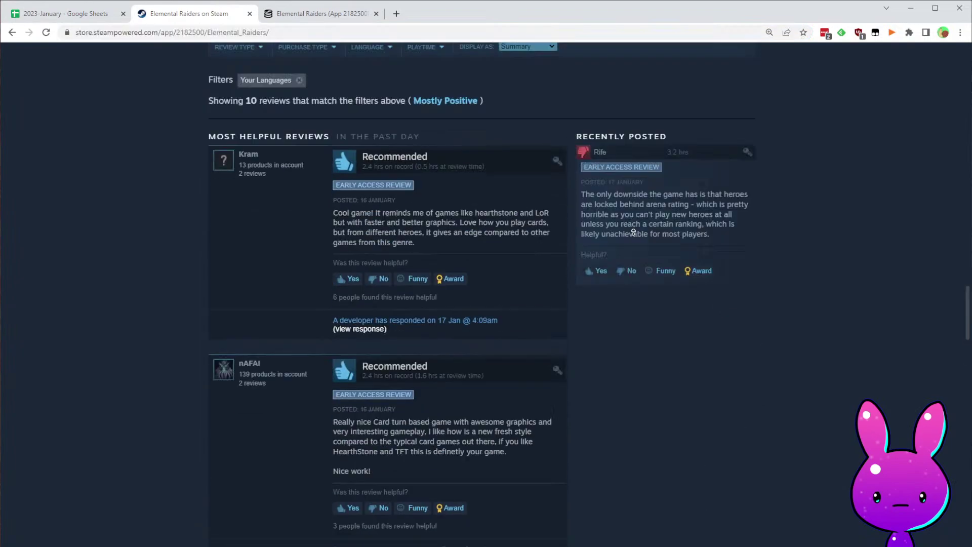
scroll(669, 321, "down", 1)
mouse_move(643, 299)
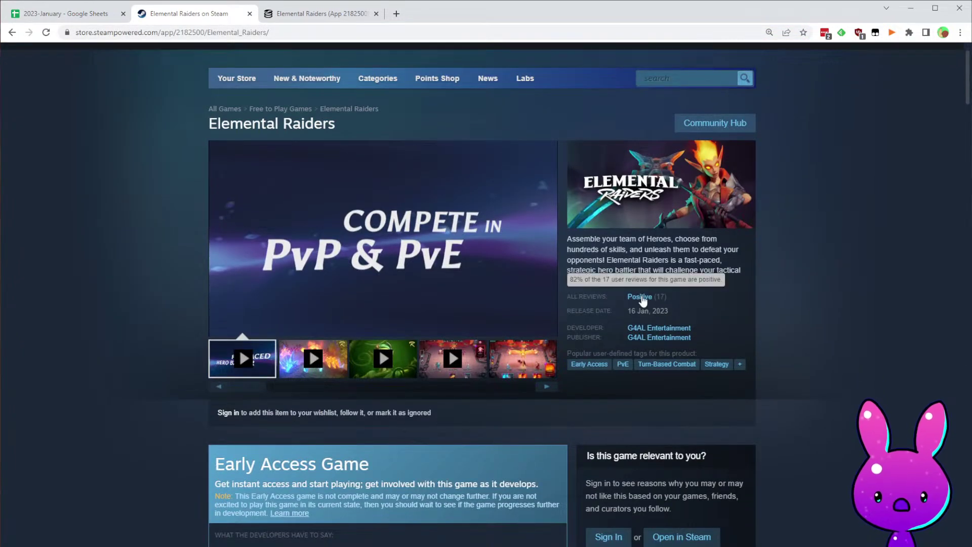
scroll(732, 330, "down", 20)
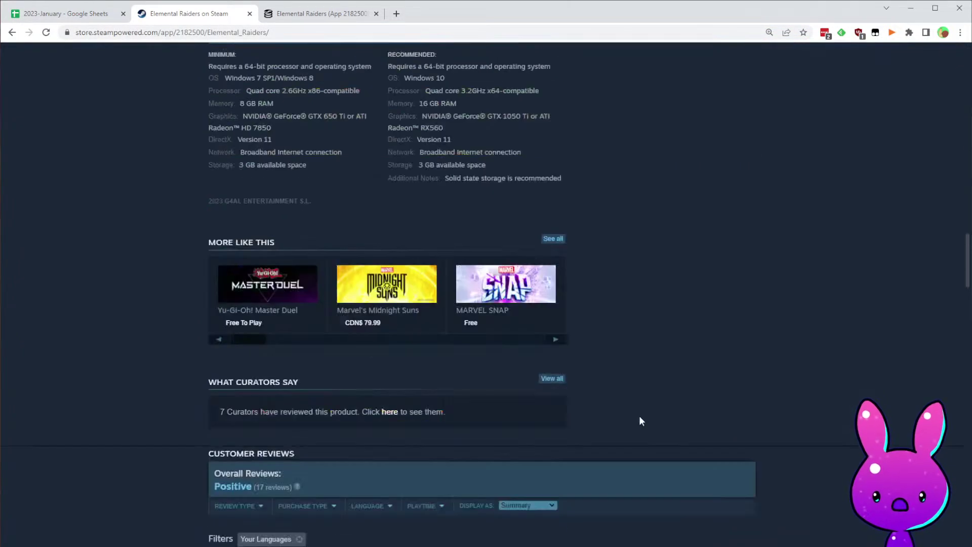
scroll(521, 302, "down", 8)
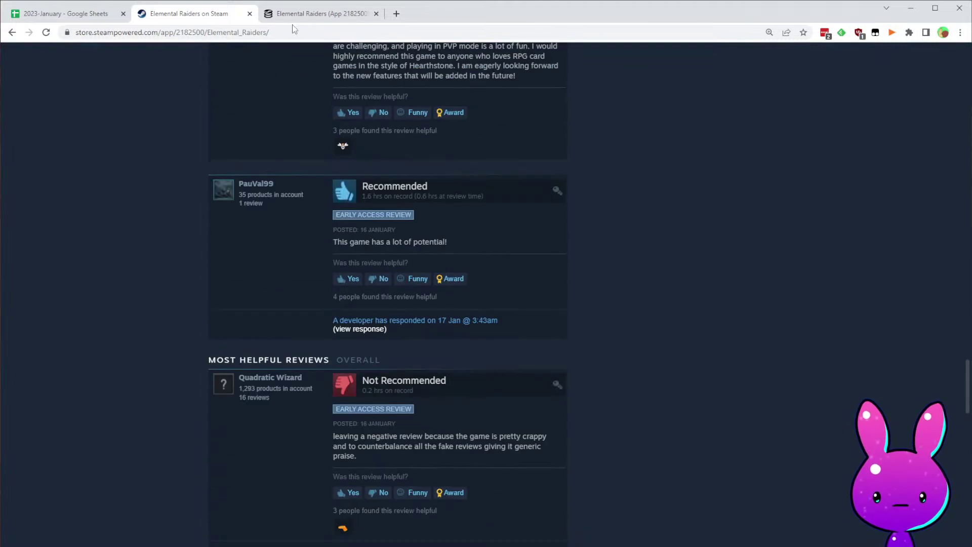
left_click(302, 14)
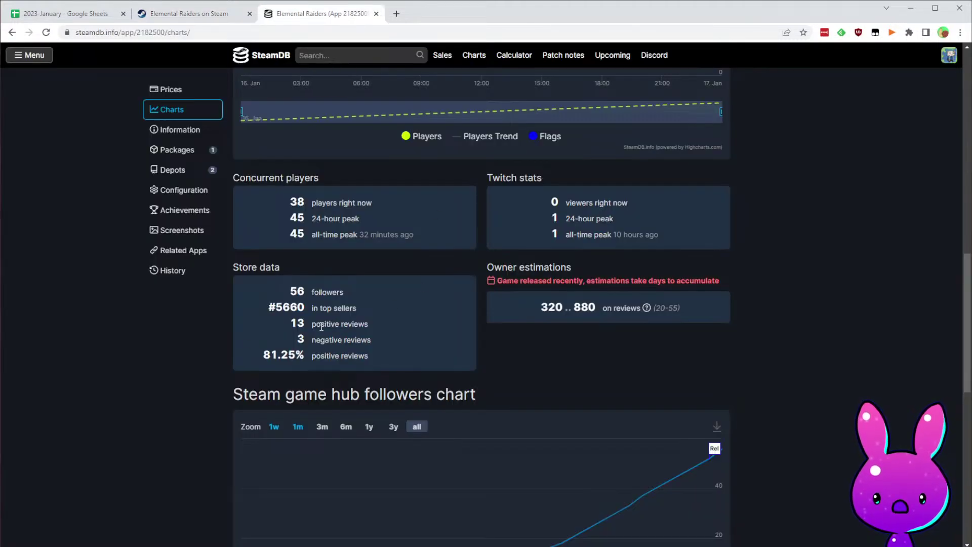
- Enter 14 positive reviews and 3 negative reviews for Elemental Raiders in the 2023-01-16 sheet
left_click(66, 13)
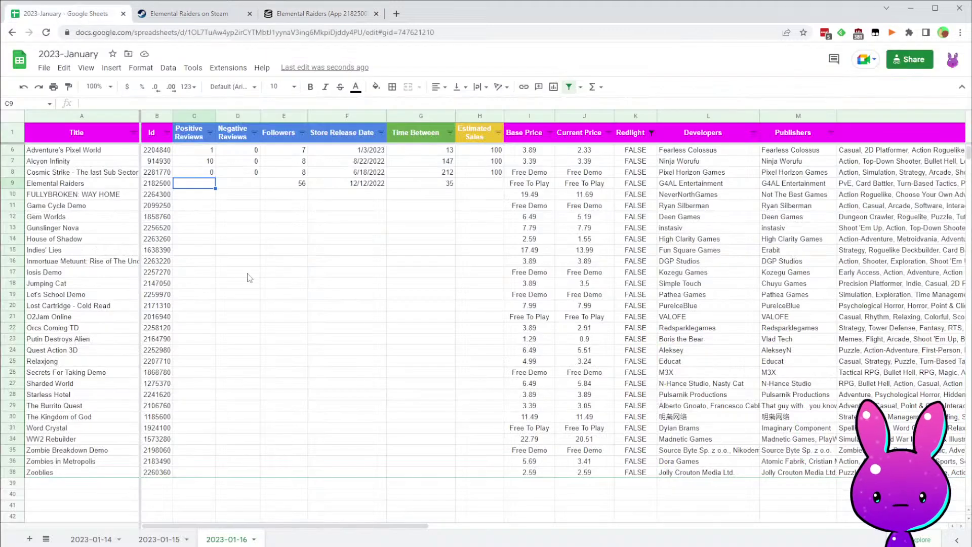
type("13")
key("Tab")
left_click(185, 182)
type("14")
key("Tab")
key("Tab")
key("Tab")
key("Tab")
key("Tab")
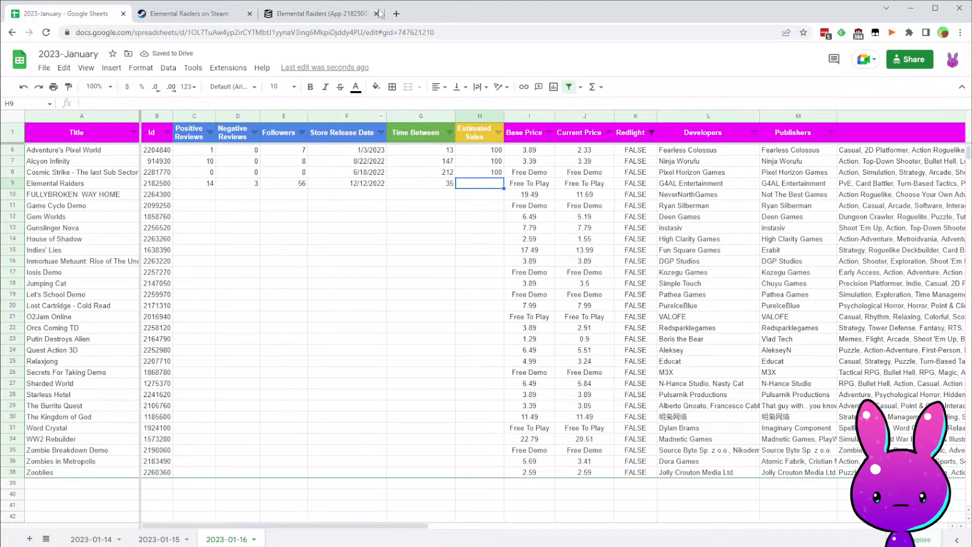
- Examine the Elemental Raiders owner estimations, concurrent player charts and followers chart on SteamDB to judge its likely sales
left_click(322, 18)
scroll(443, 404, "up", 1)
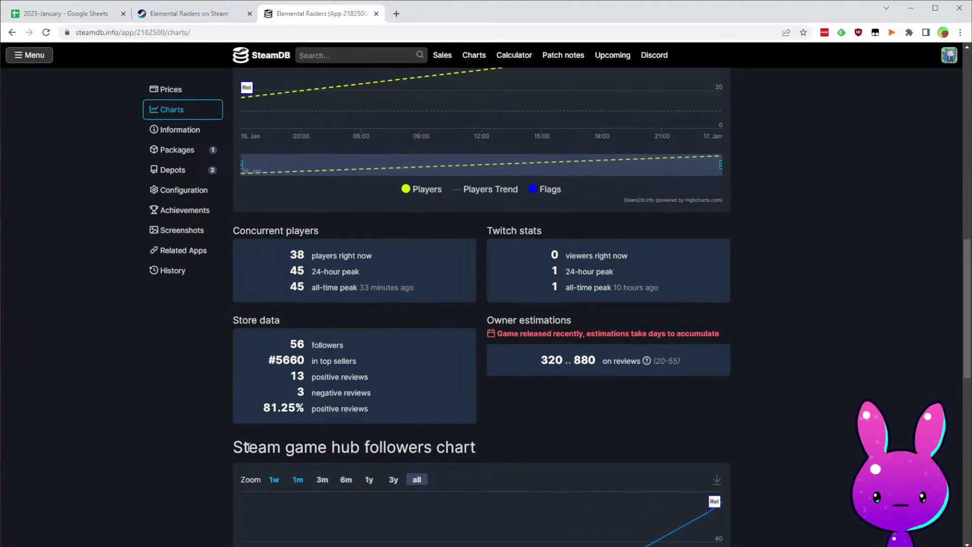
mouse_move(537, 361)
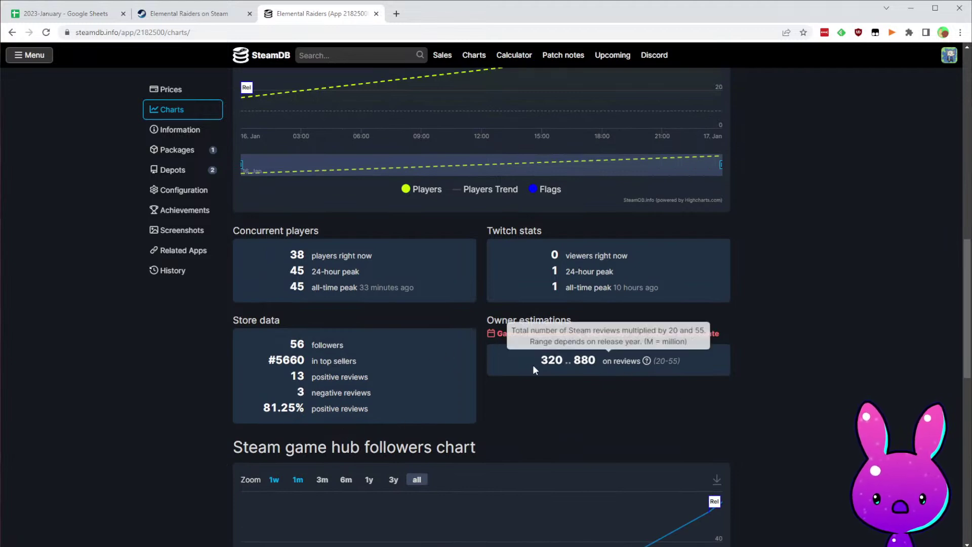
left_click_drag(538, 360, 596, 362)
left_click(667, 369)
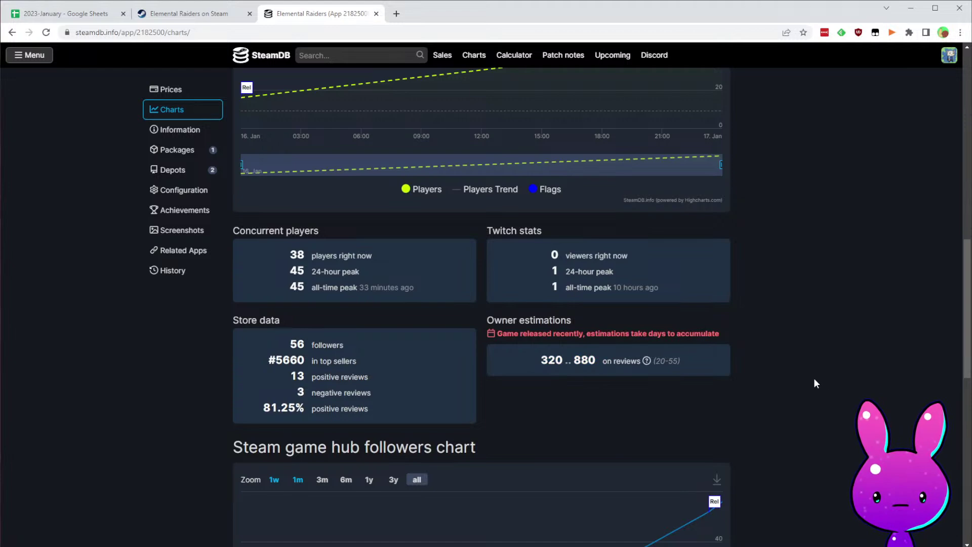
scroll(759, 367, "up", 6)
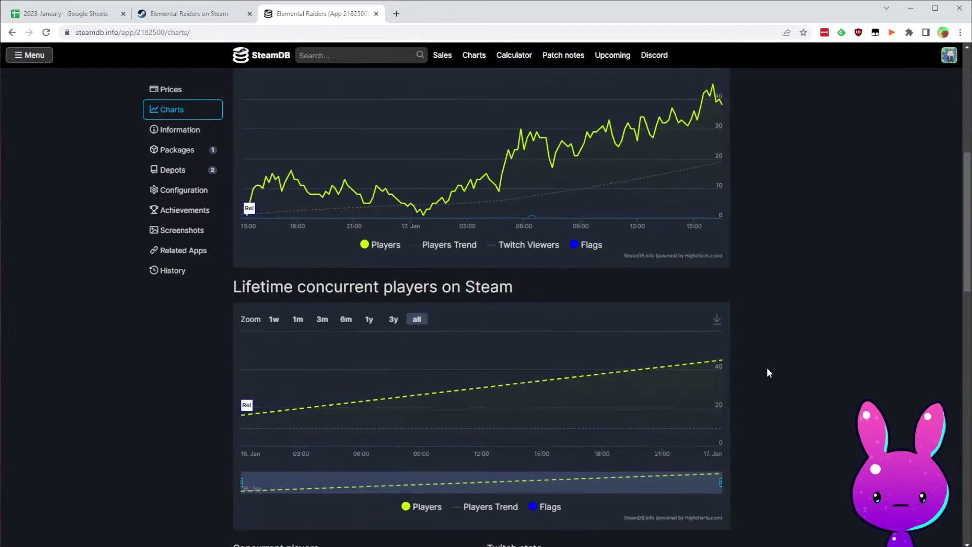
scroll(769, 374, "up", 5)
scroll(787, 379, "down", 13)
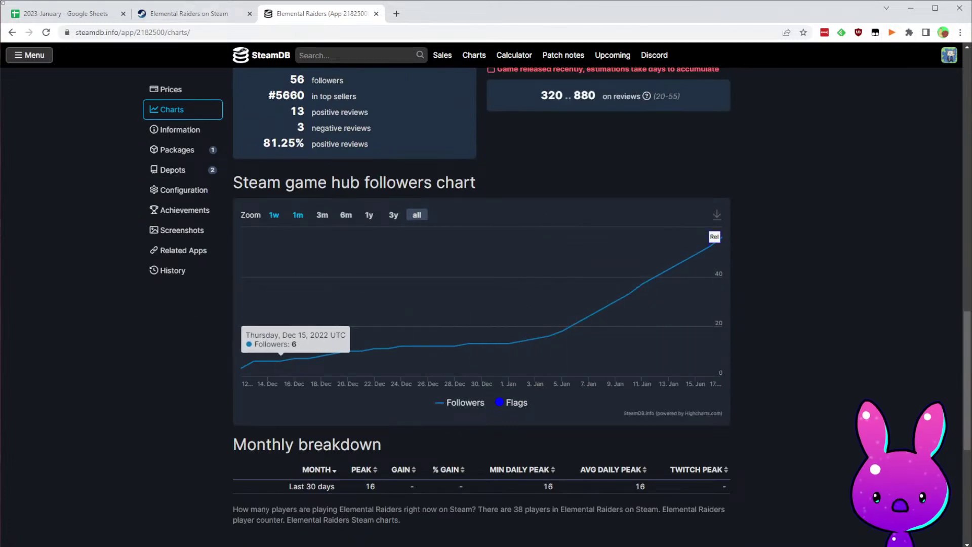
scroll(656, 231, "up", 10)
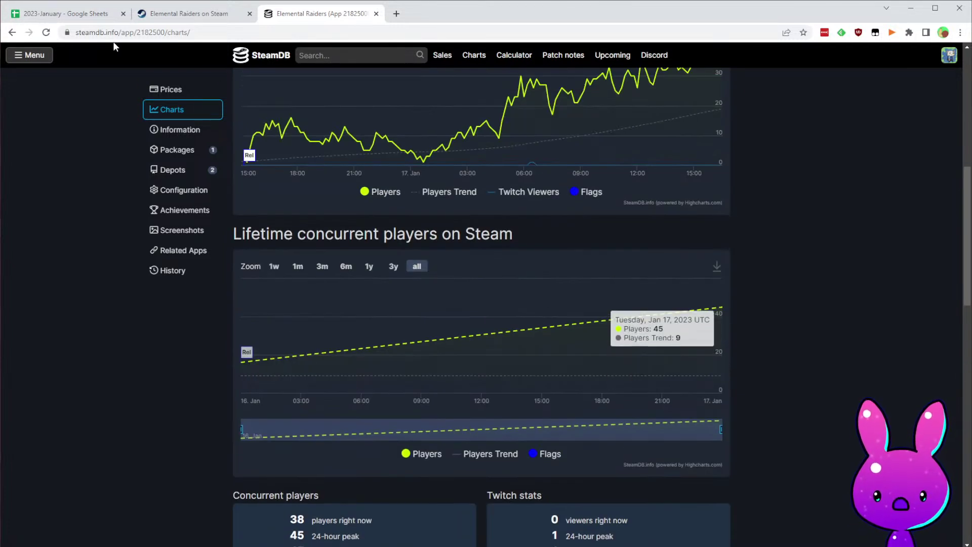
- Enter 10000 as the estimated sales of Elemental Raiders in the sheet
left_click(66, 14)
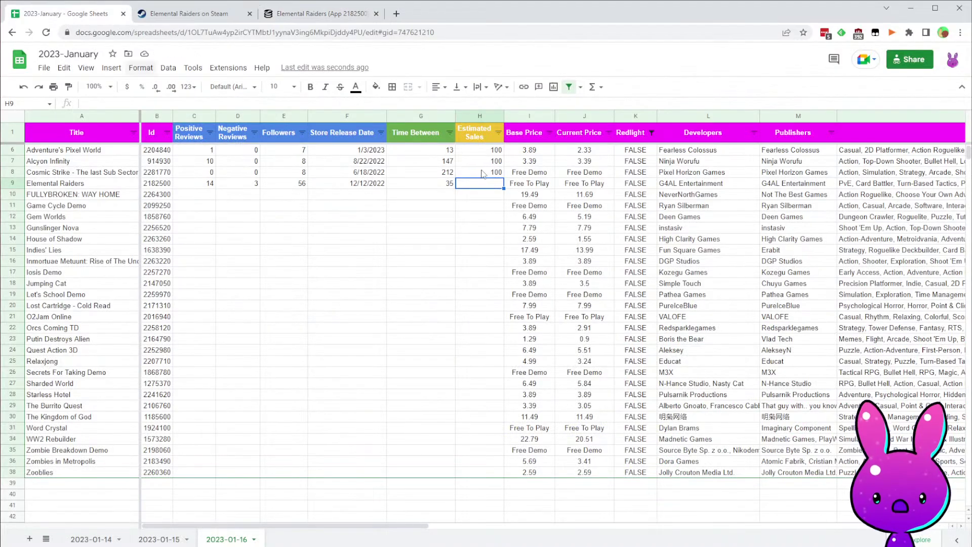
left_click(471, 196)
left_click(492, 166)
left_click(492, 188)
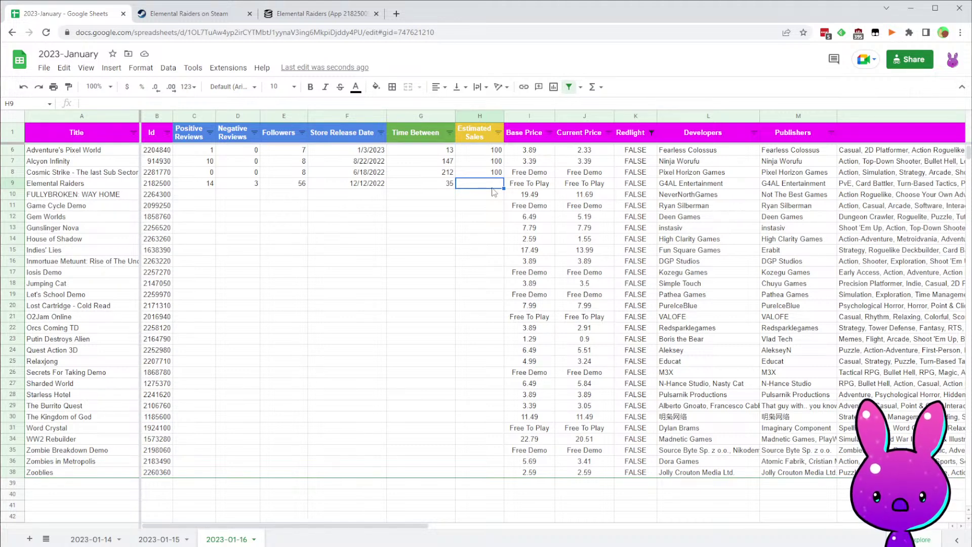
type("1000")
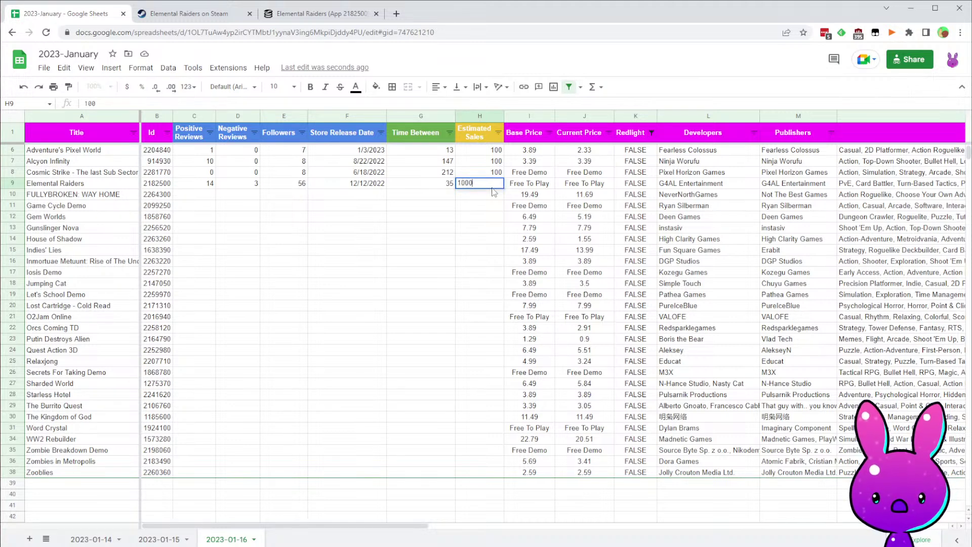
type("0")
key("Return")
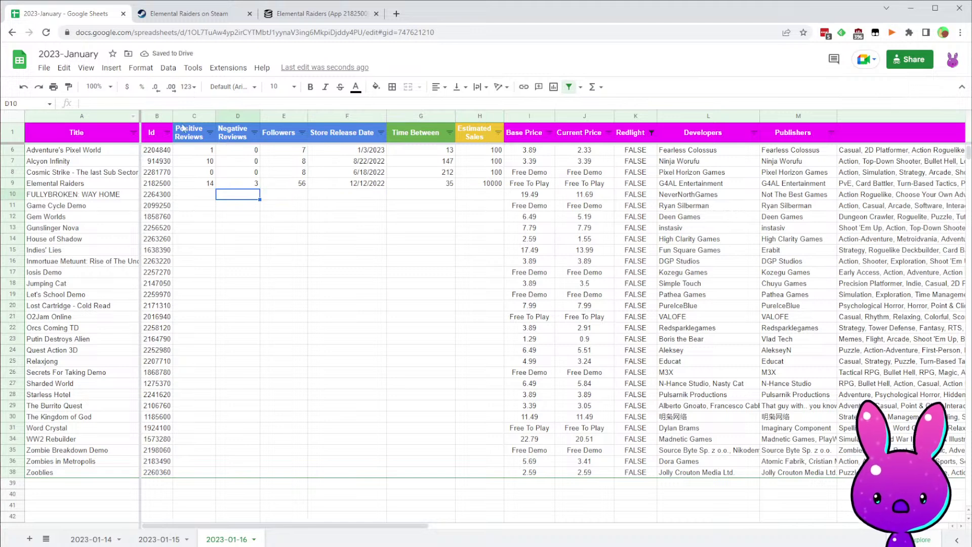
- Copy the app ID 2264300 of FULLYBROKEN: WAY HOME from the sheet
double_click(156, 197)
key("ctrl+a")
key("ctrl+c")
left_click(300, 208)
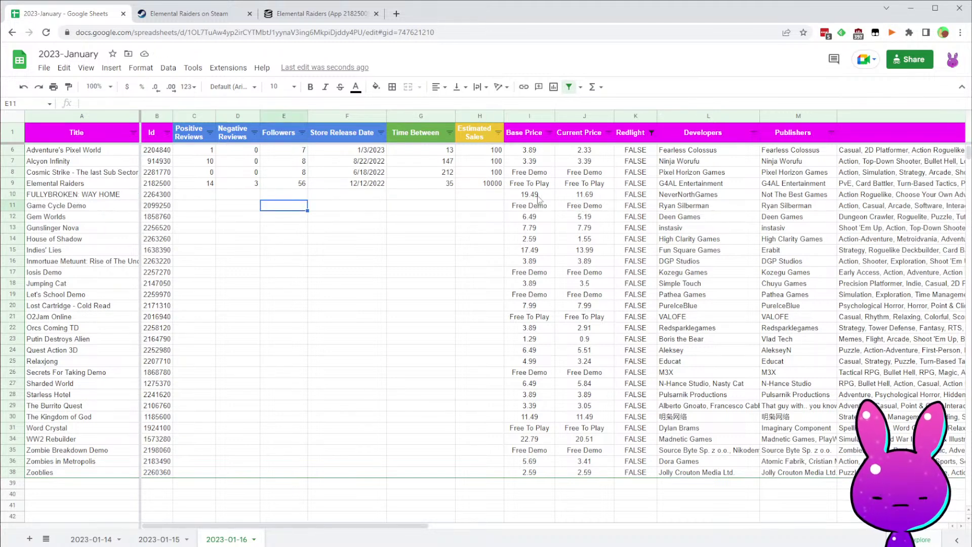
- Check the base price, current price and publisher of FULLYBROKEN: WAY HOME in its sheet row
left_click_drag(537, 199, 582, 197)
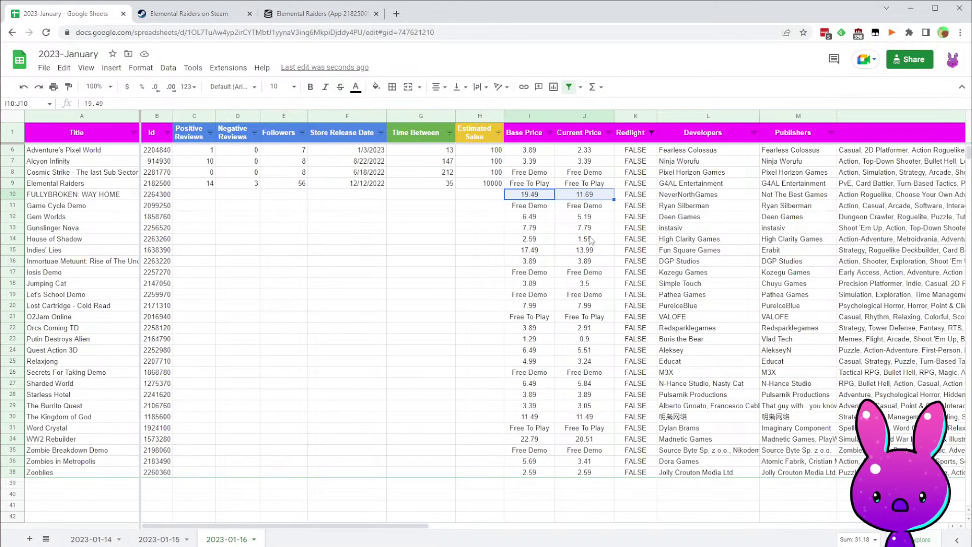
left_click(375, 207)
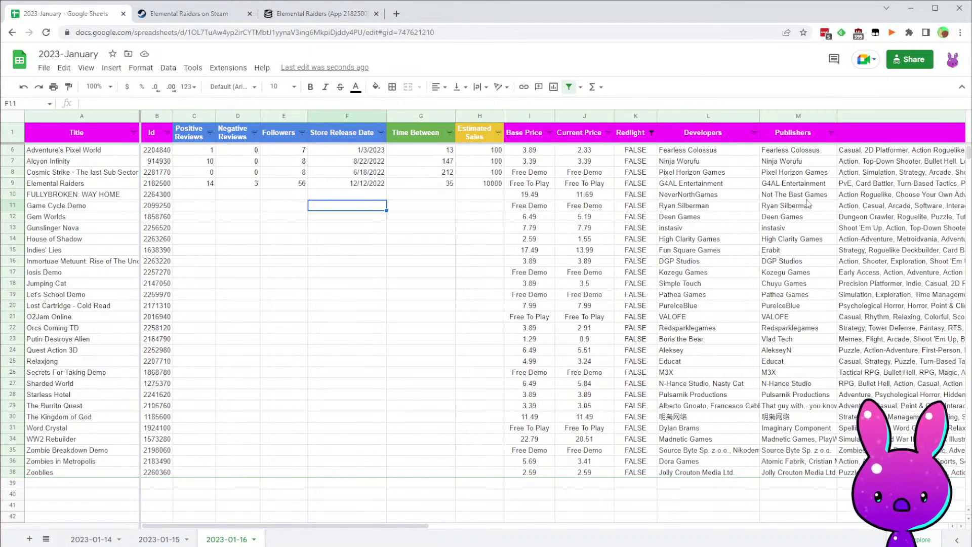
left_click(784, 202)
left_click(772, 185)
left_click(791, 203)
left_click(842, 197)
- Open the Steam store page of FULLYBROKEN: WAY HOME using the copied app ID
left_click(180, 18)
double_click(192, 32)
key("ctrl+v")
key("Return")
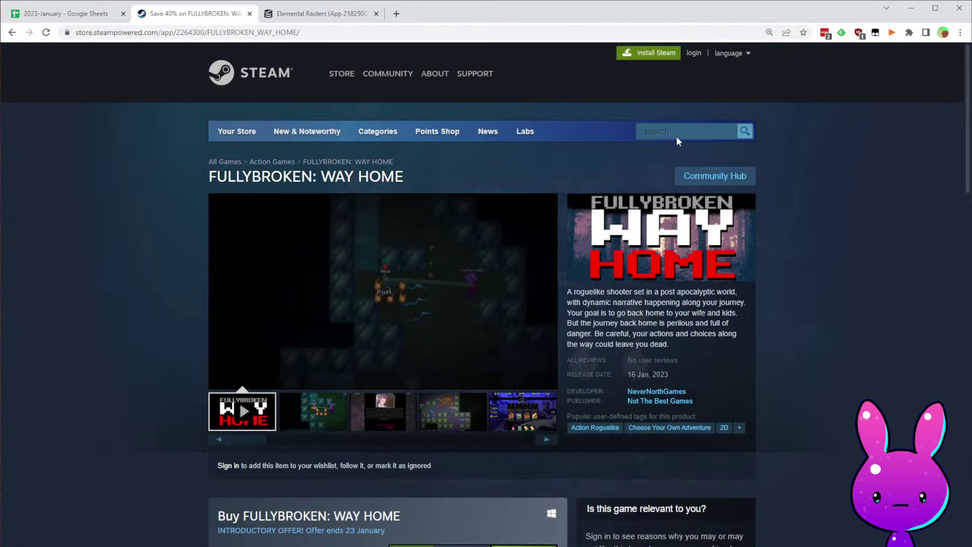
- Read the short description of FULLYBROKEN: WAY HOME on its store page
left_click_drag(607, 291, 756, 293)
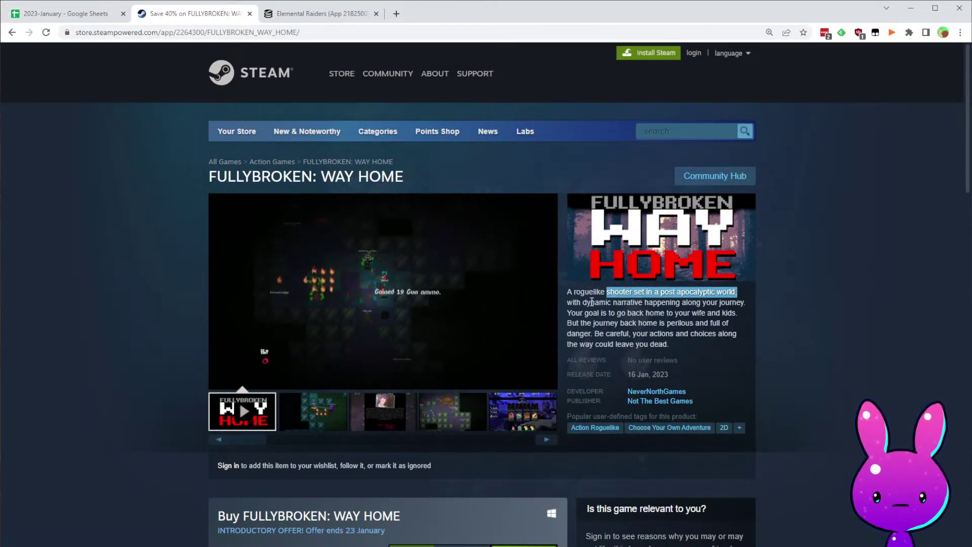
left_click_drag(586, 302, 748, 303)
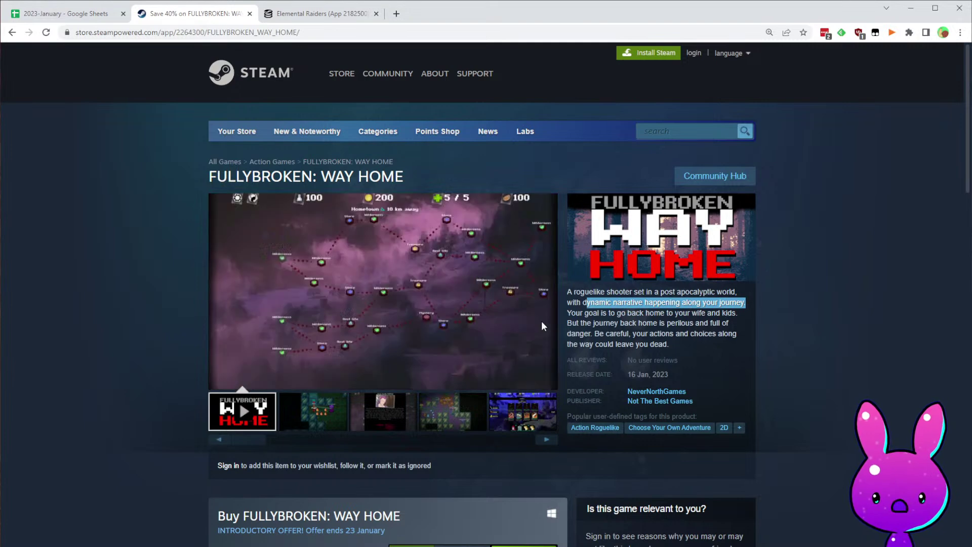
left_click_drag(567, 324, 728, 324)
left_click(575, 334)
left_click_drag(575, 334, 728, 337)
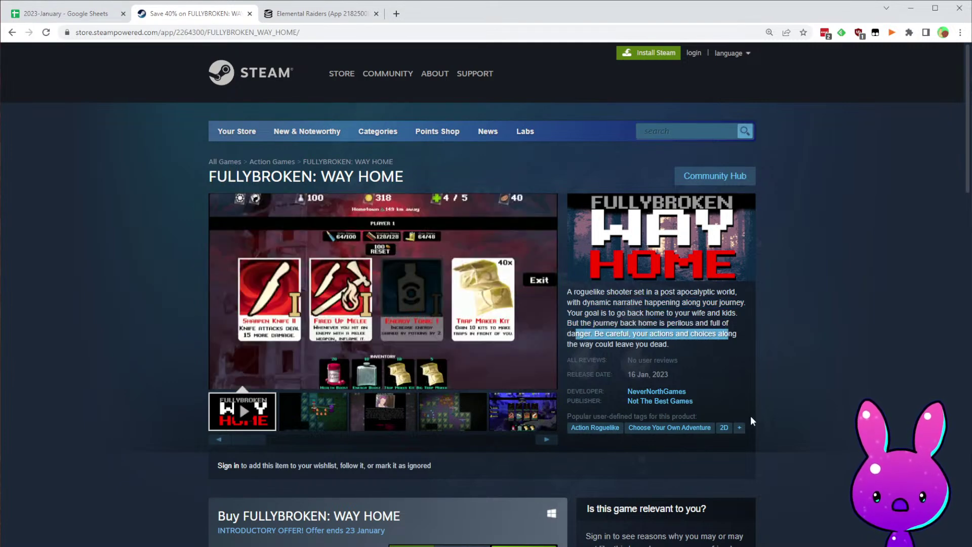
- Watch the FULLYBROKEN: WAY HOME trailer from the start in full screen and view the first gameplay screenshot
left_click(213, 387)
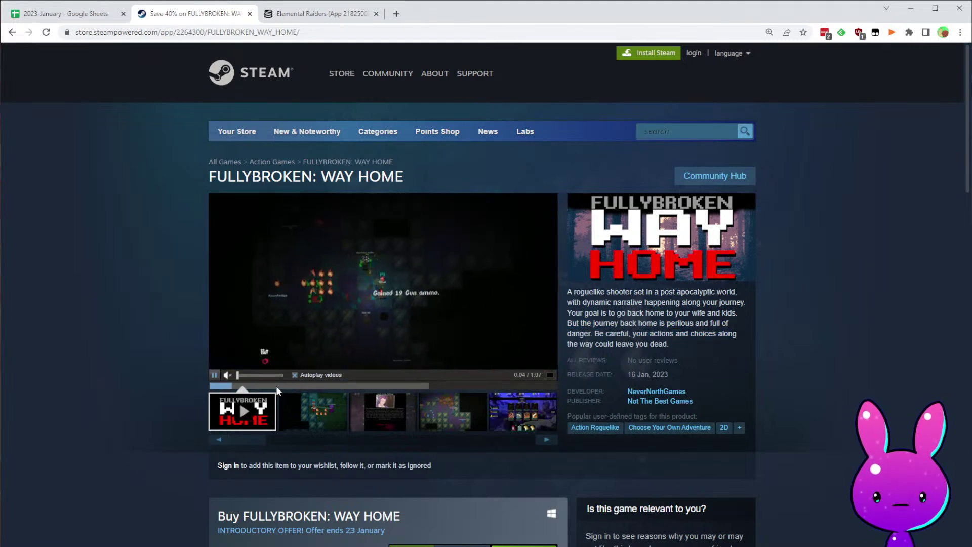
left_click(548, 377)
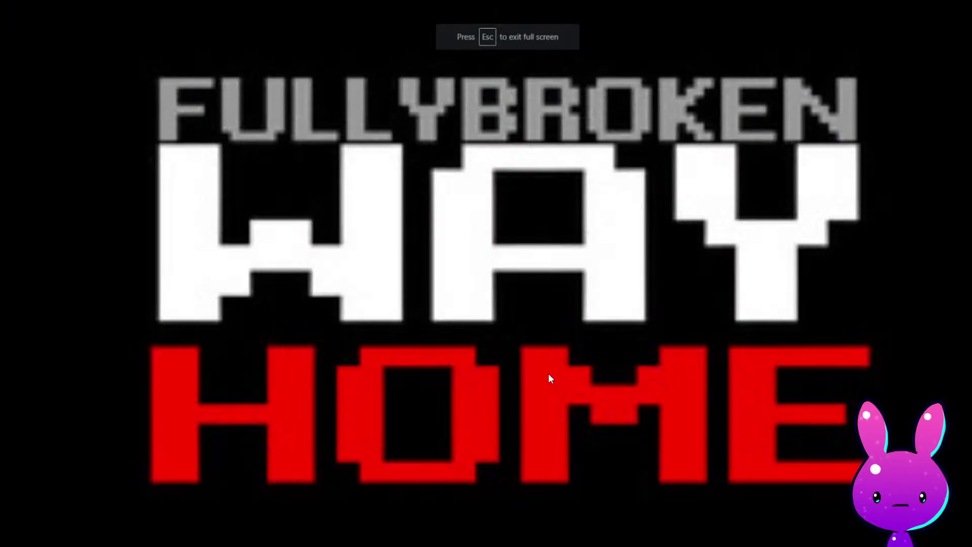
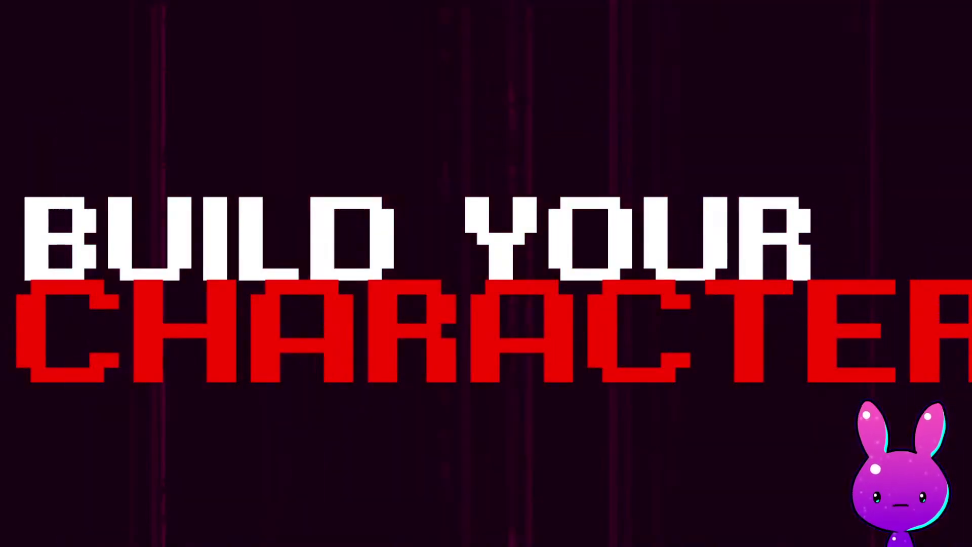
key("Escape")
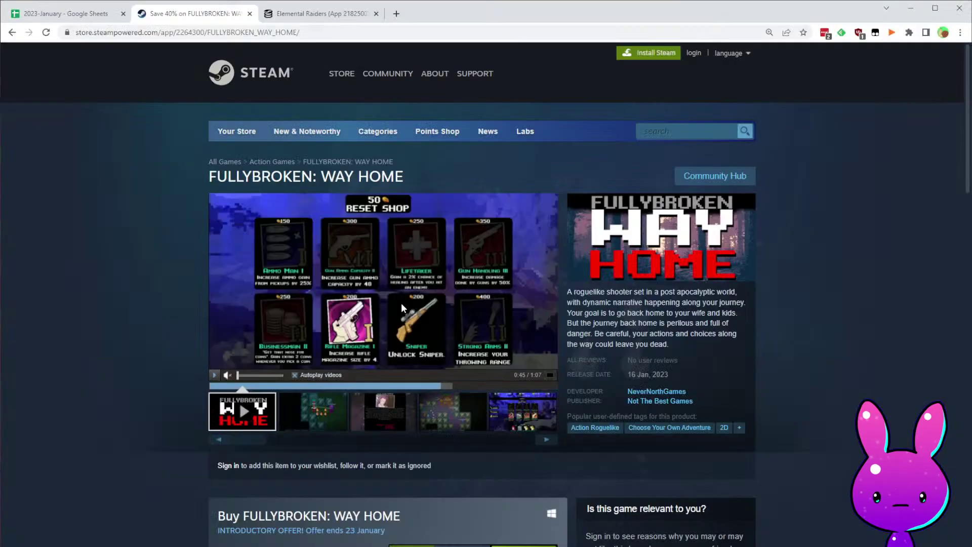
scroll(386, 281, "down", 2)
left_click(308, 304)
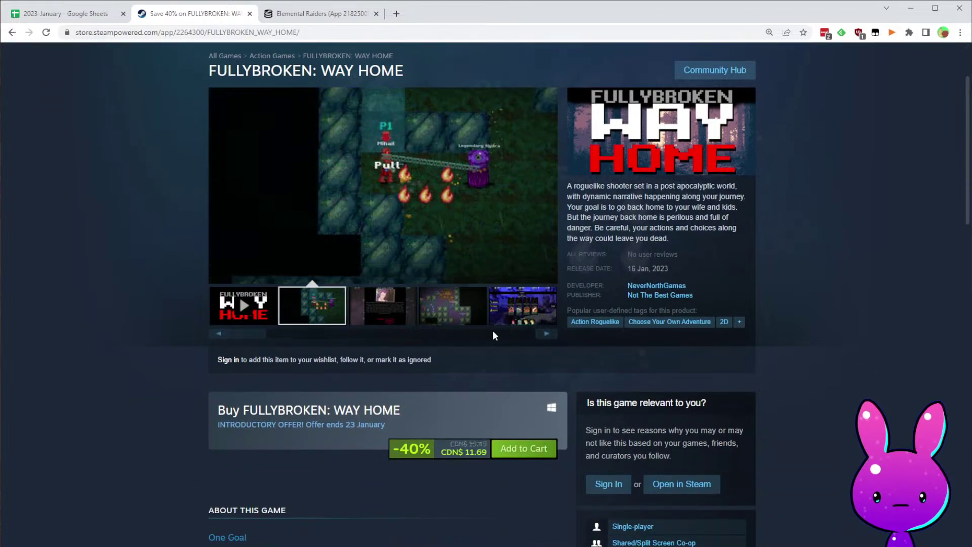
- View the remaining visible gameplay screenshots of FULLYBROKEN: WAY HOME in its media gallery
left_click(397, 320)
left_click(455, 307)
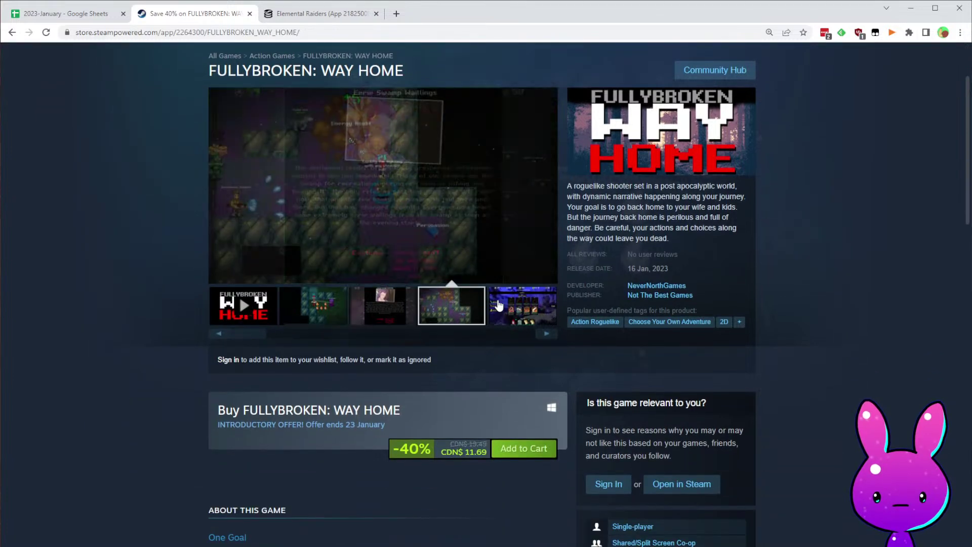
left_click(497, 305)
- Read the About This Game section of FULLYBROKEN: WAY HOME, from One Goal through the backstory
scroll(494, 363, "down", 5)
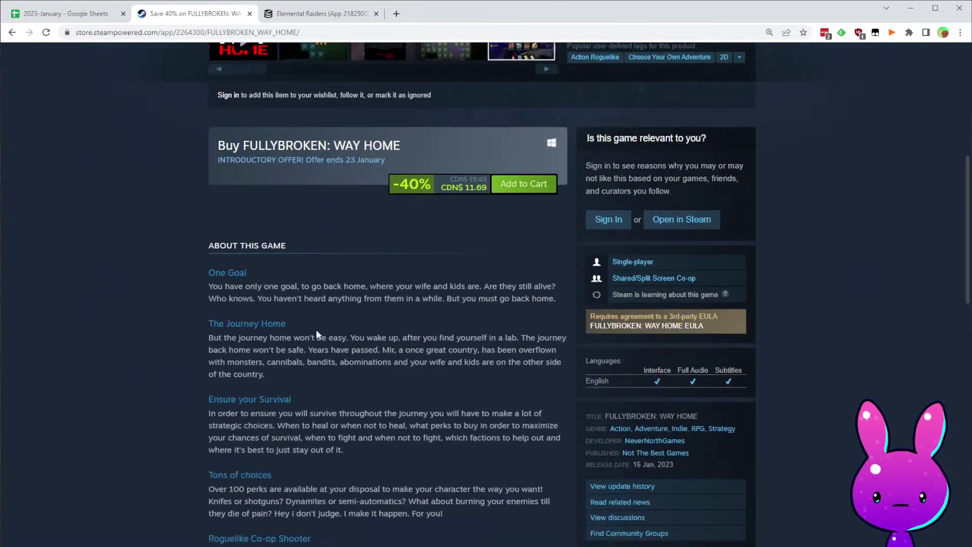
left_click_drag(208, 279, 411, 300)
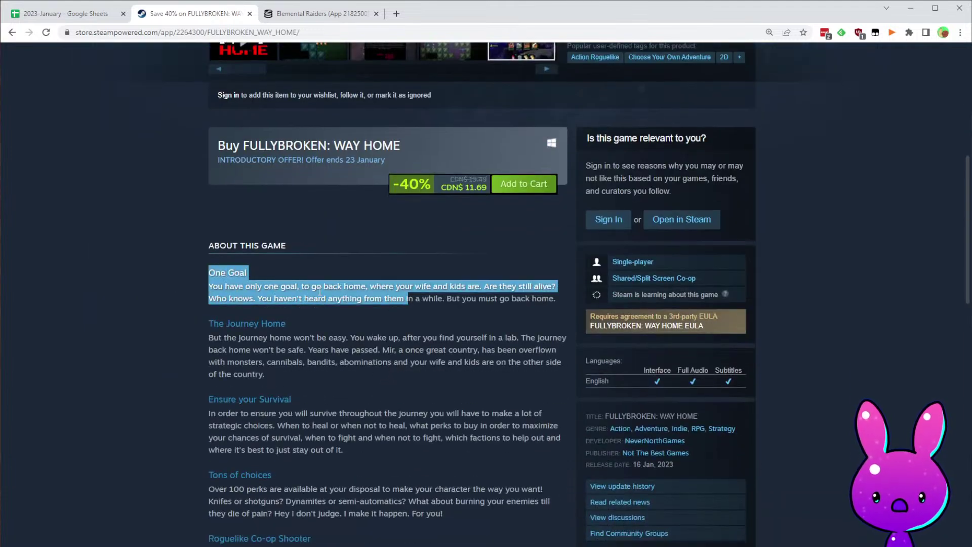
left_click_drag(322, 286, 504, 286)
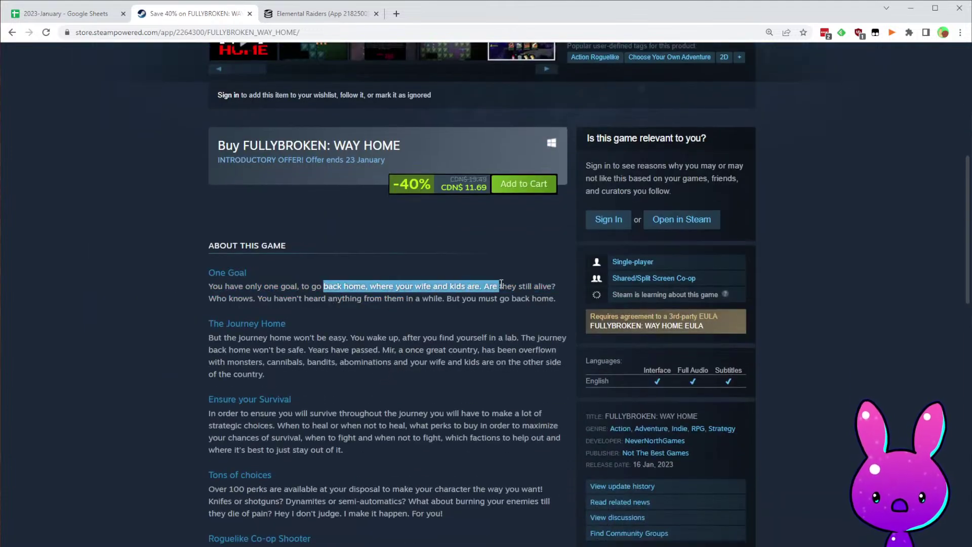
left_click(500, 322)
left_click_drag(233, 298, 310, 298)
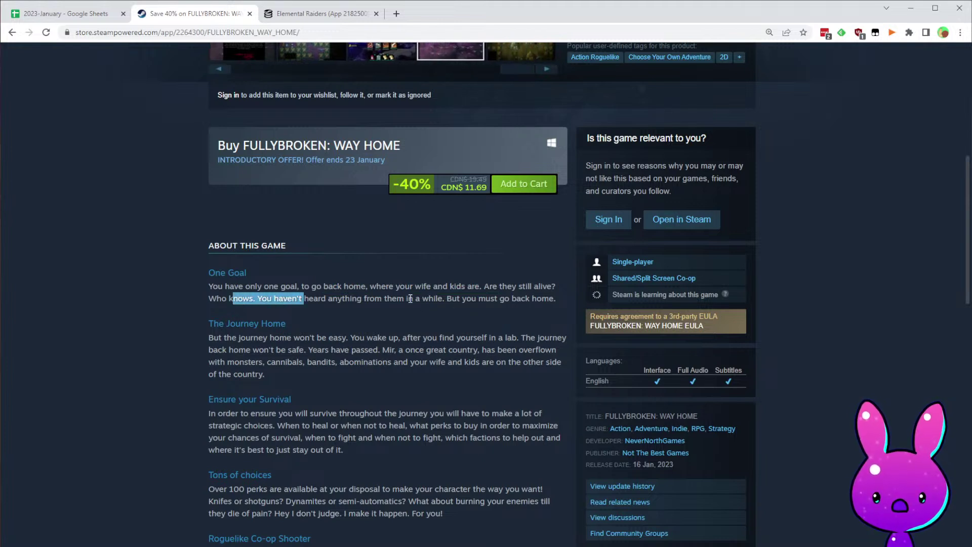
left_click_drag(408, 298, 538, 299)
scroll(521, 418, "down", 2)
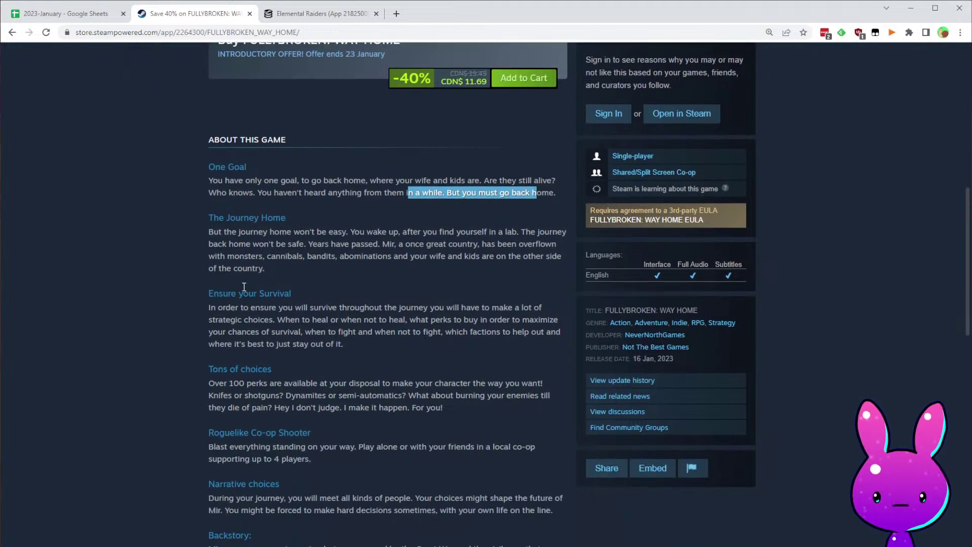
scroll(360, 373, "down", 5)
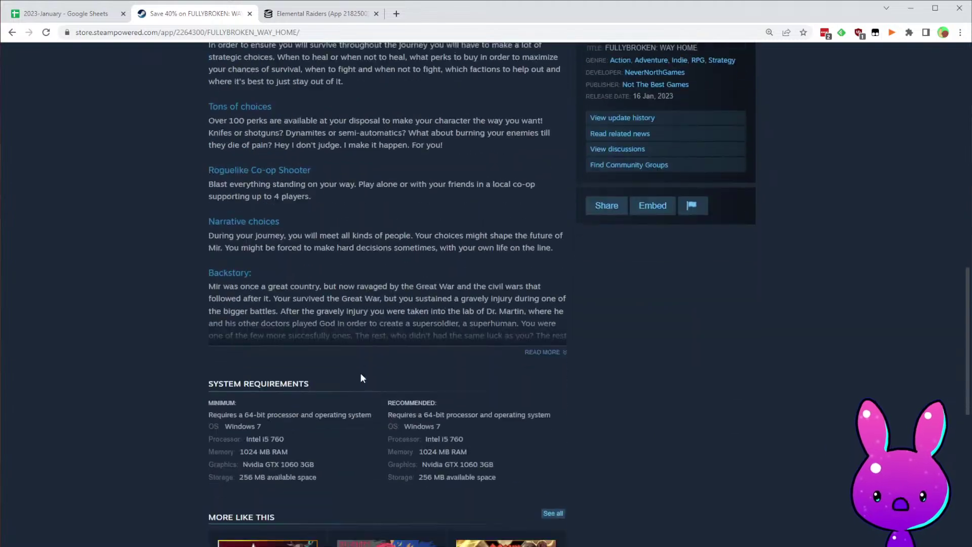
scroll(407, 377, "up", 9)
scroll(408, 339, "down", 15)
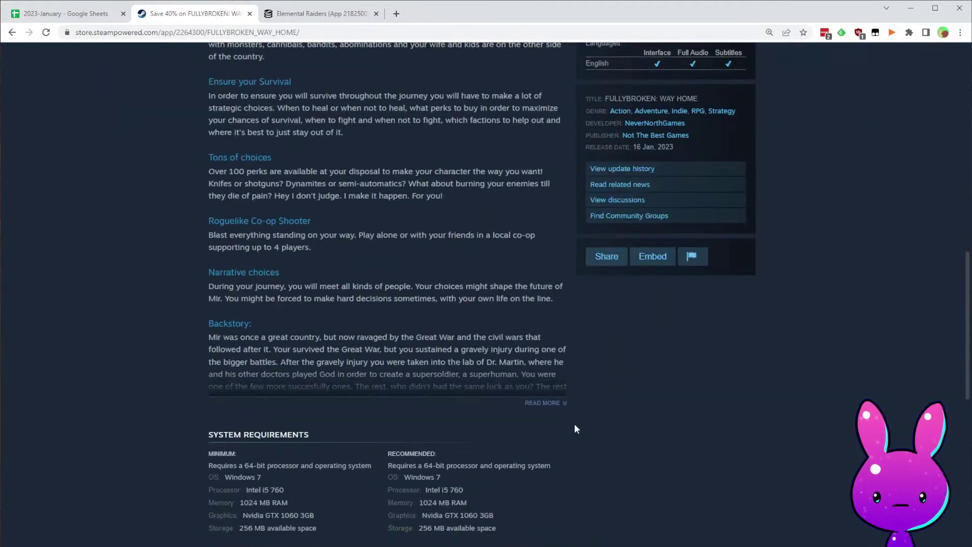
scroll(595, 389, "up", 20)
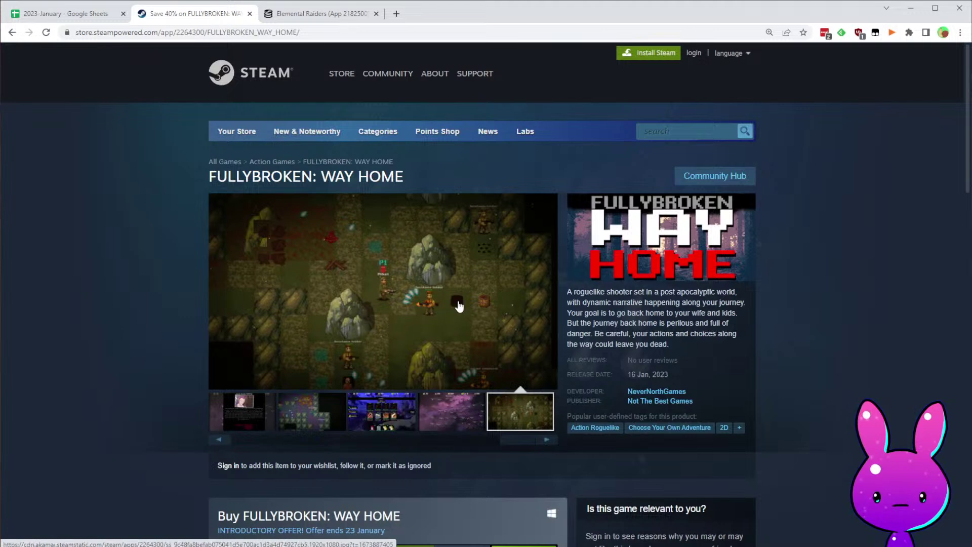
- Open the SteamDB charts page of FULLYBROKEN: WAY HOME using the app ID 2264300 from its store address
double_click(179, 33)
key("ctrl+c")
left_click(324, 13)
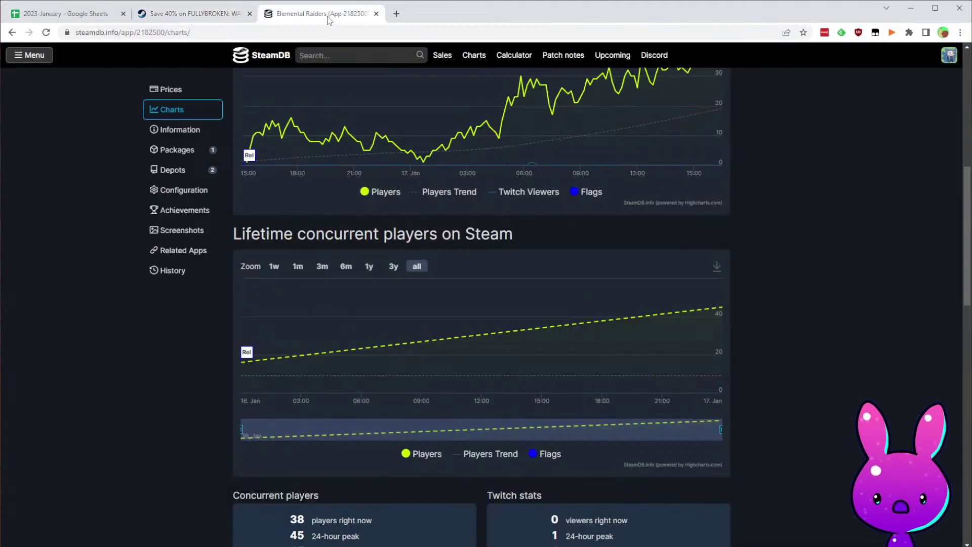
double_click(158, 31)
key("ctrl+v")
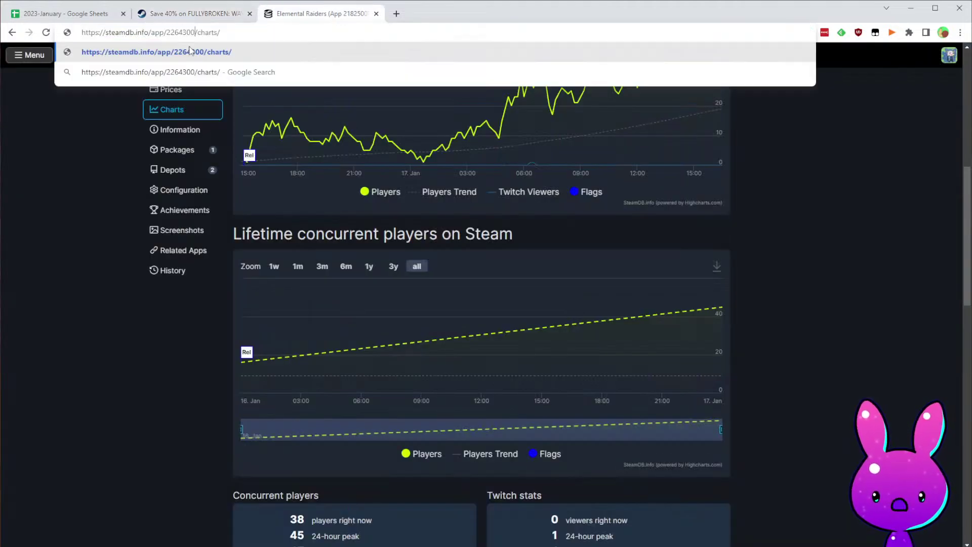
key("Return")
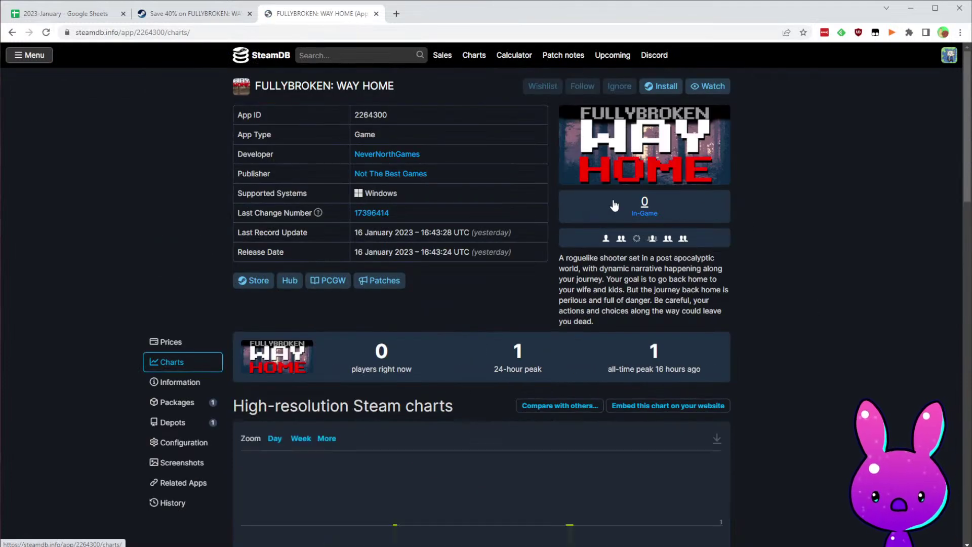
- Find where the followers chart begins and enter 12/31/2022 as the store release date of FULLYBROKEN: WAY HOME
scroll(657, 240, "down", 20)
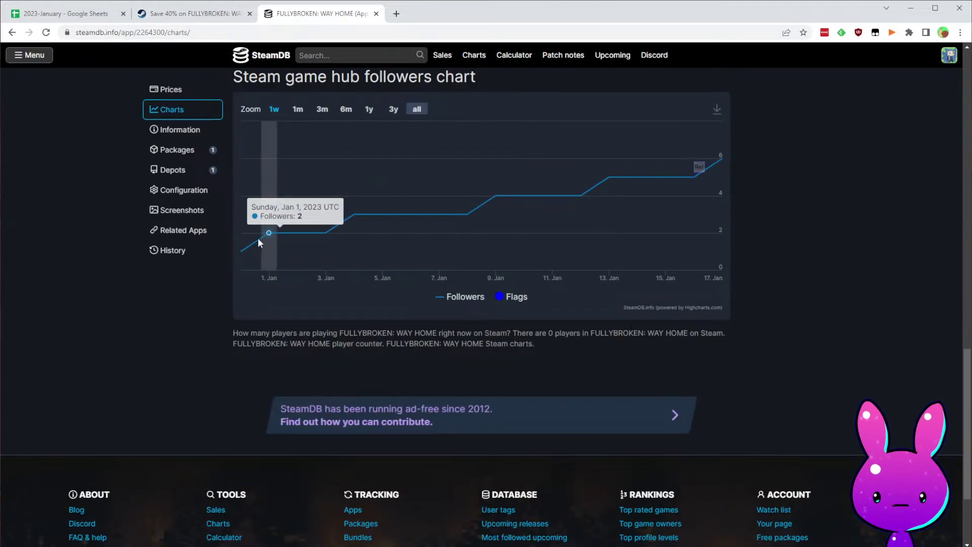
mouse_move(239, 239)
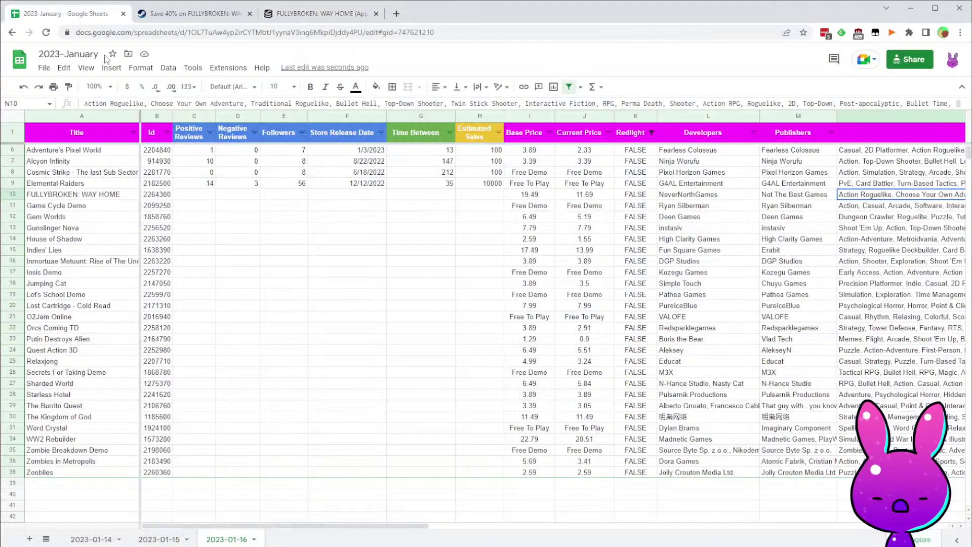
left_click(66, 14)
left_click(360, 185)
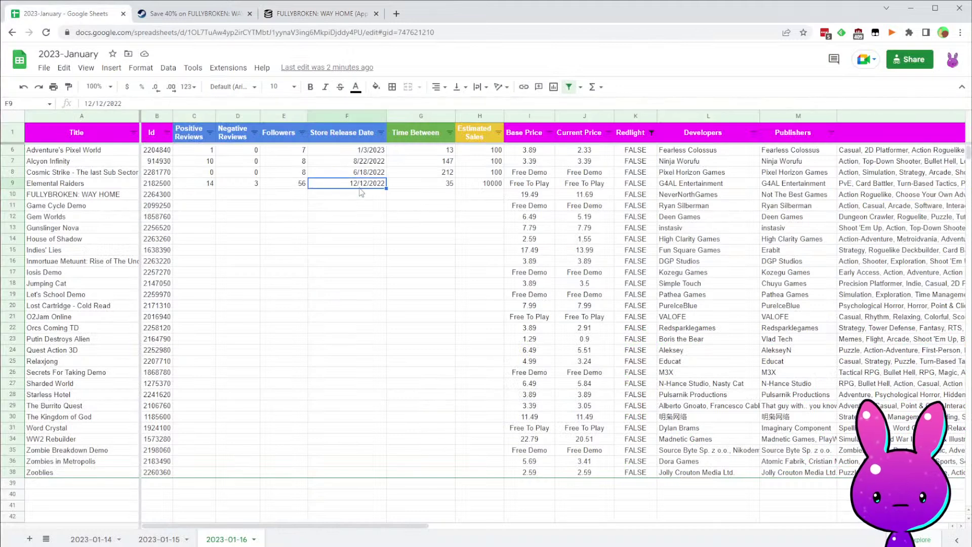
left_click(360, 196)
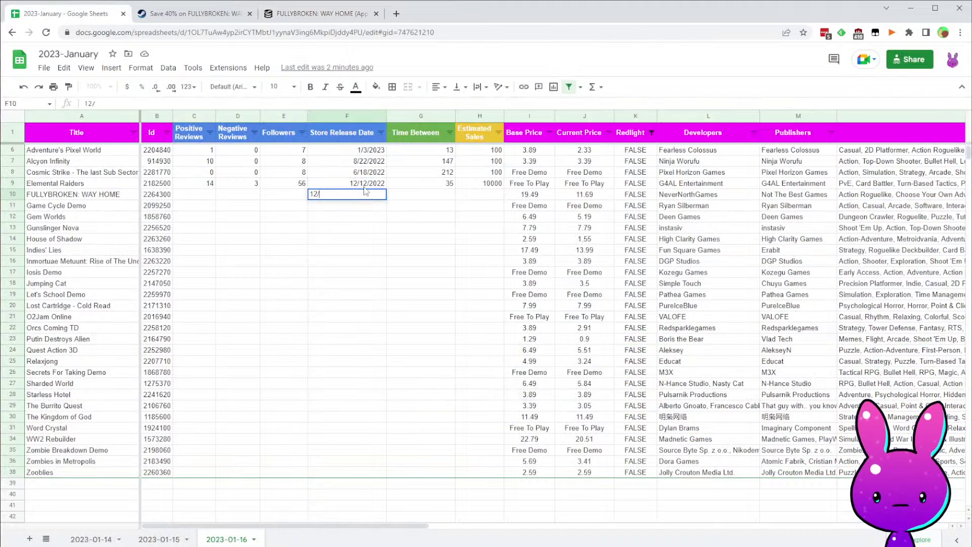
type("12/31/2022")
key("Tab")
- Extend the Time Between formula from the Elemental Raiders row to the FULLYBROKEN: WAY HOME row
left_click(448, 184)
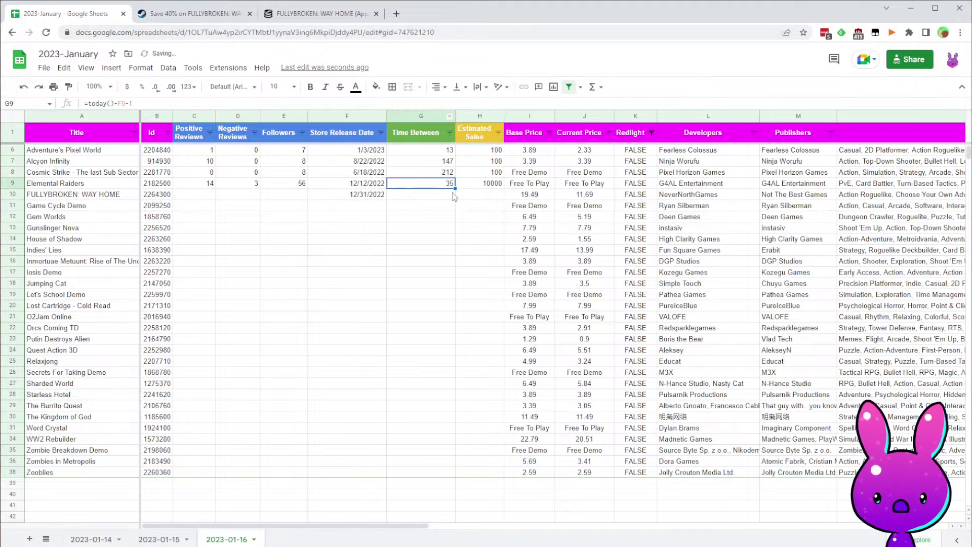
left_click_drag(456, 194, 456, 195)
left_click(399, 243)
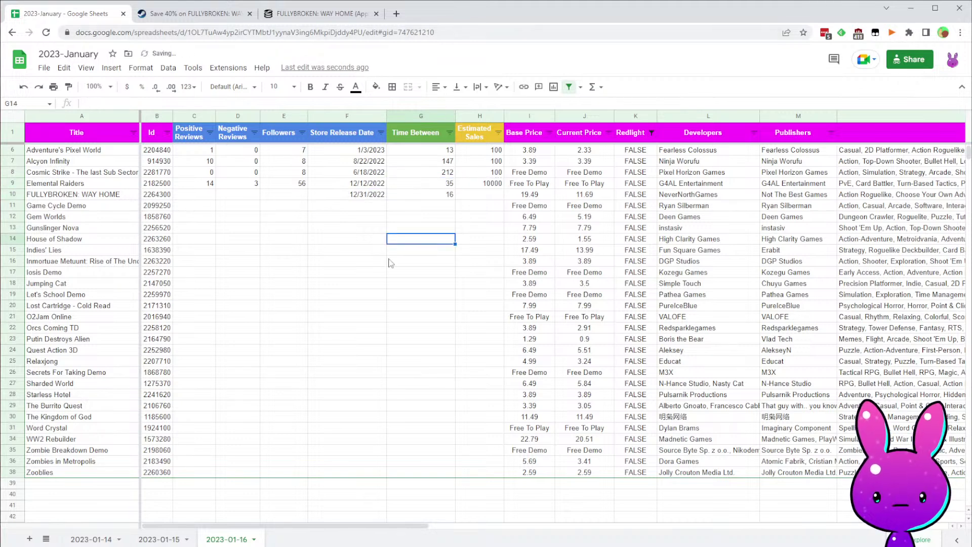
- Check the follower count in the SteamDB store data and enter 6 followers for FULLYBROKEN: WAY HOME
left_click(223, 17)
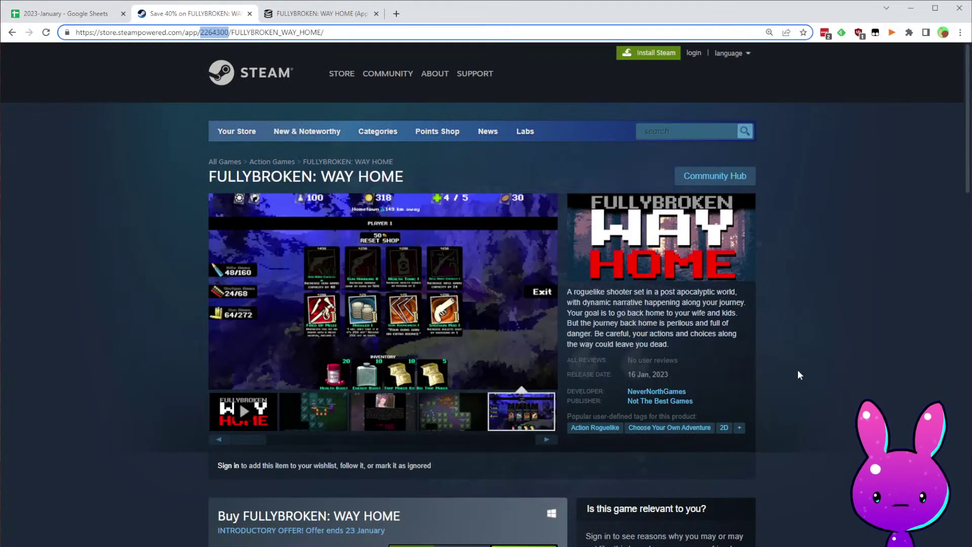
left_click(321, 14)
scroll(657, 302, "up", 7)
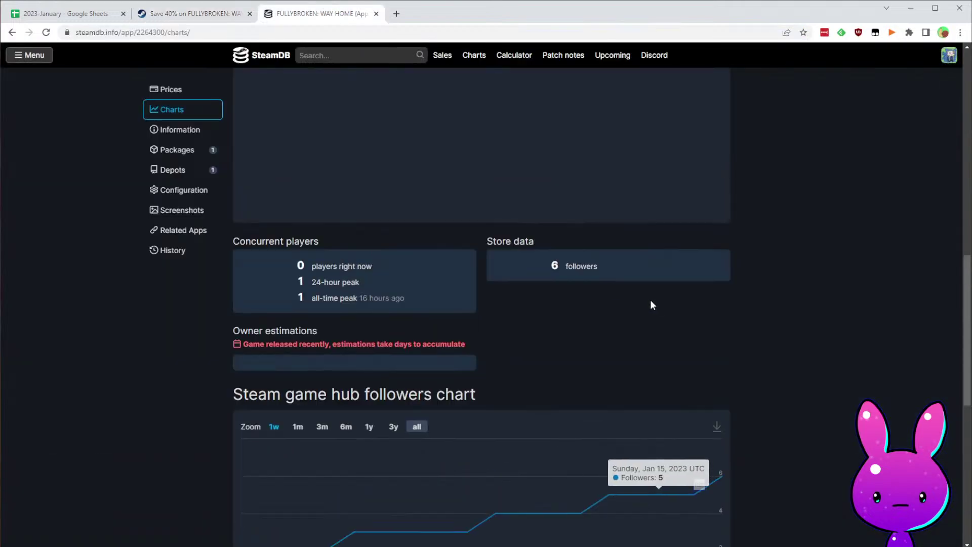
key("ctrl+1")
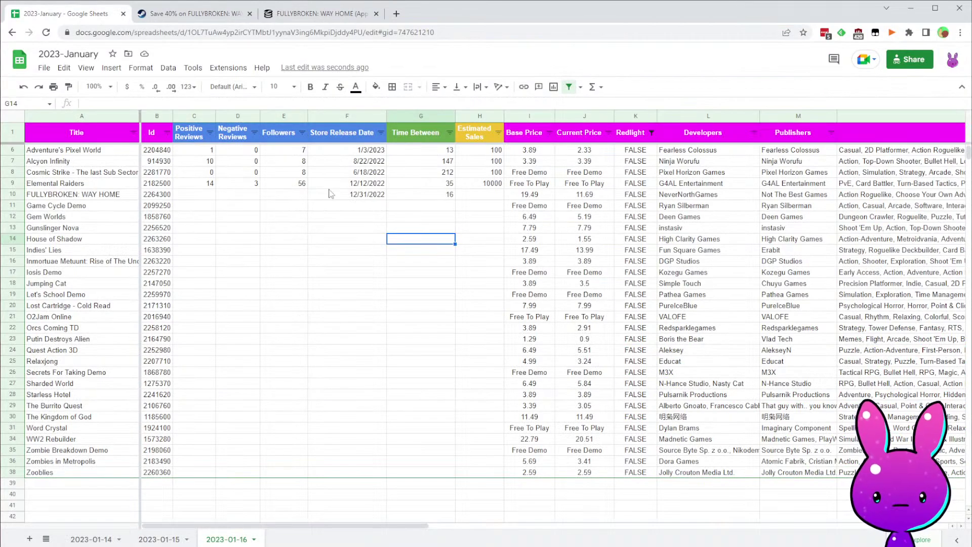
left_click(268, 198)
type("6")
key("Tab")
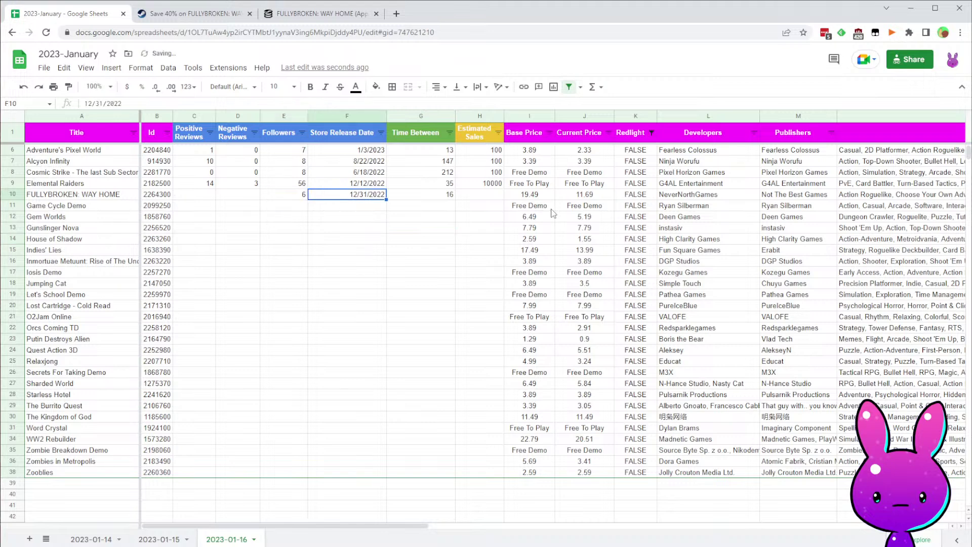
- Enter 0 positive reviews and 0 negative reviews in the FULLYBROKEN: WAY HOME row
key("Right")
key("Right")
key("Left")
key("Left")
key("Left")
key("Left")
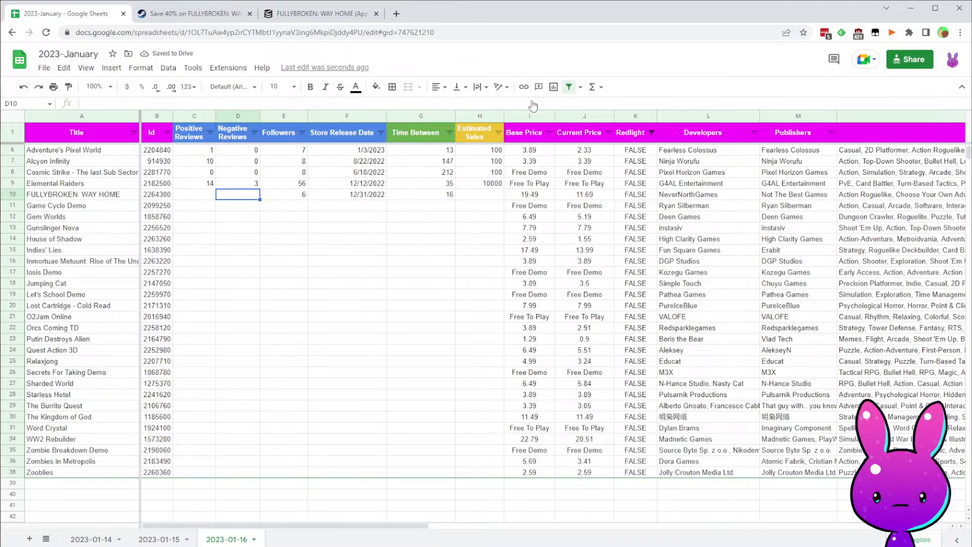
left_click(201, 197)
type("0")
key("Tab")
type("0")
key("Tab")
key("Tab")
key("Tab")
key("Tab")
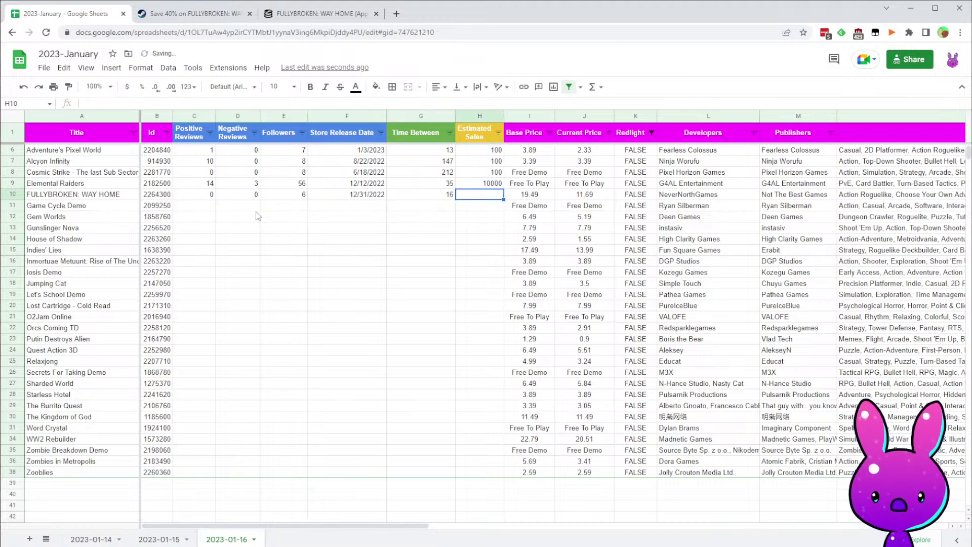
- Look over the FULLYBROKEN: WAY HOME store page again and enter 50 as its estimated sales in the sheet
left_click(195, 14)
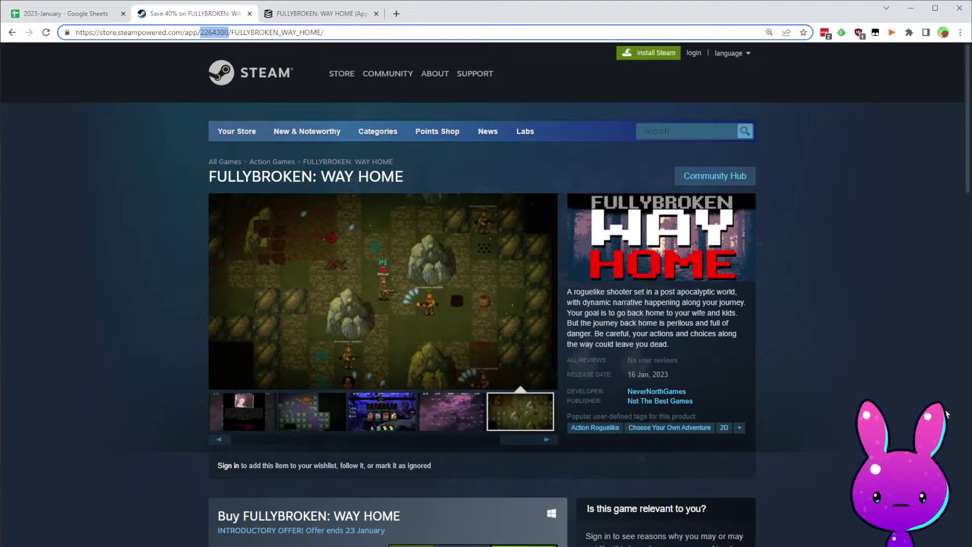
scroll(756, 480, "down", 2)
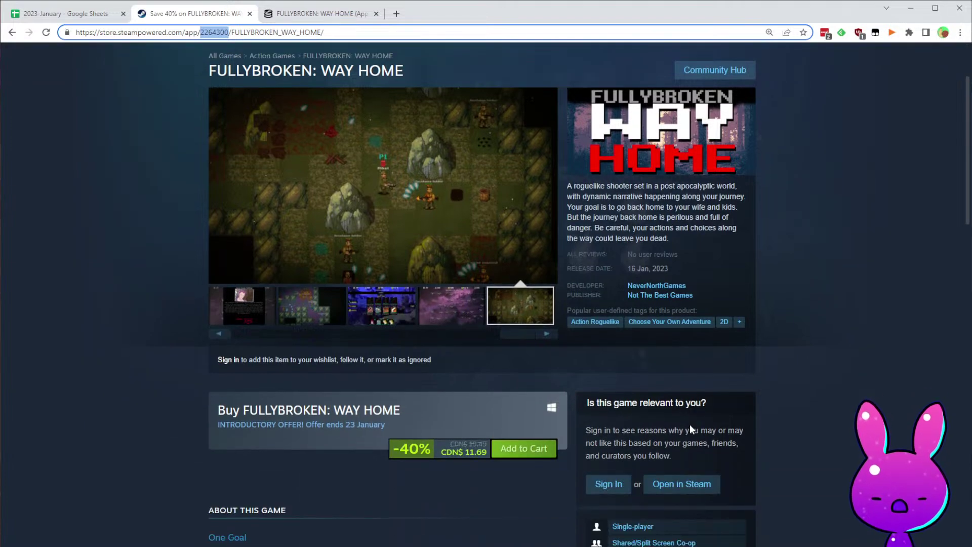
scroll(701, 391, "down", 4)
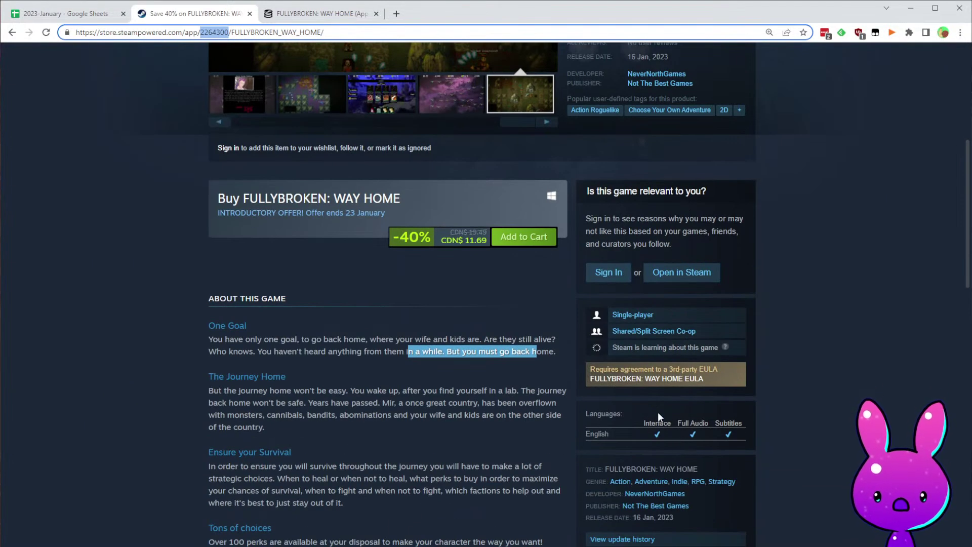
scroll(408, 375, "up", 4)
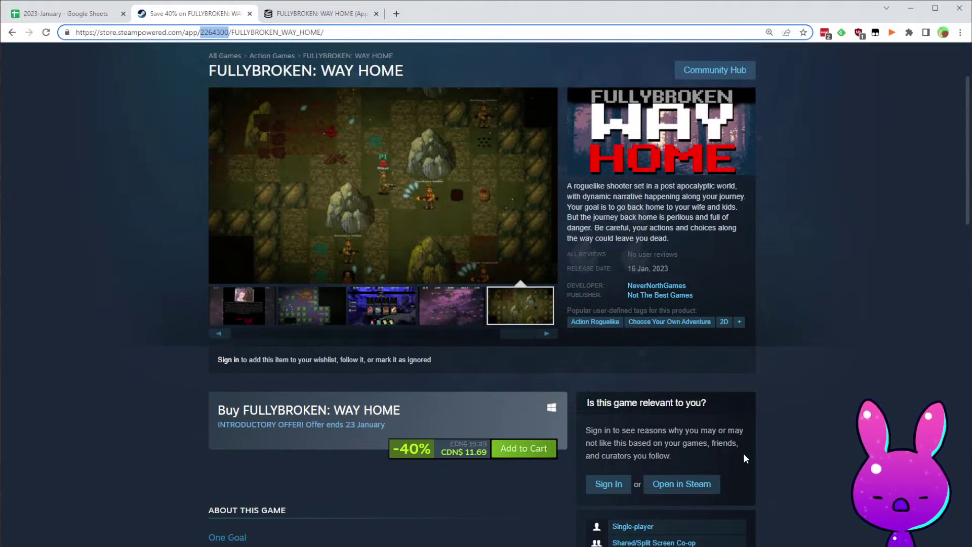
scroll(557, 347, "down", 20)
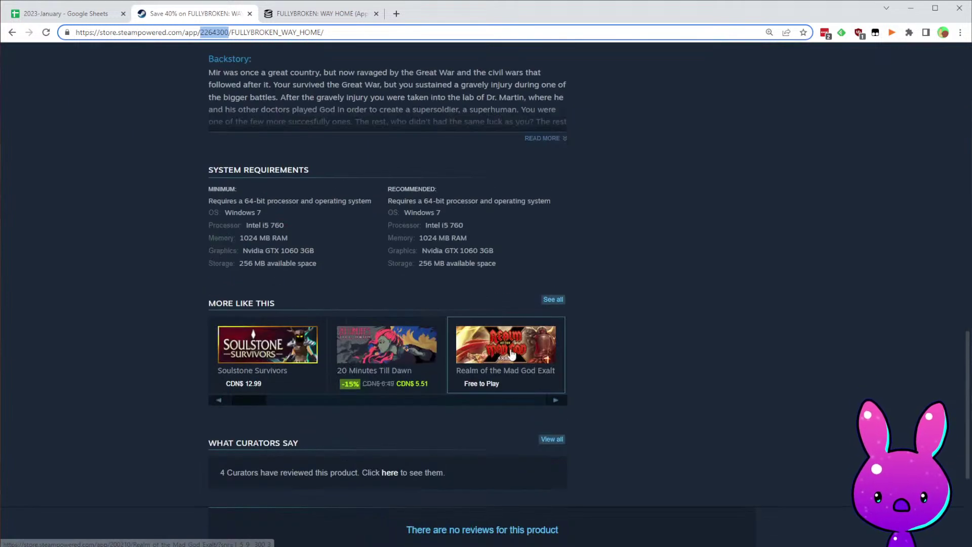
scroll(669, 402, "up", 20)
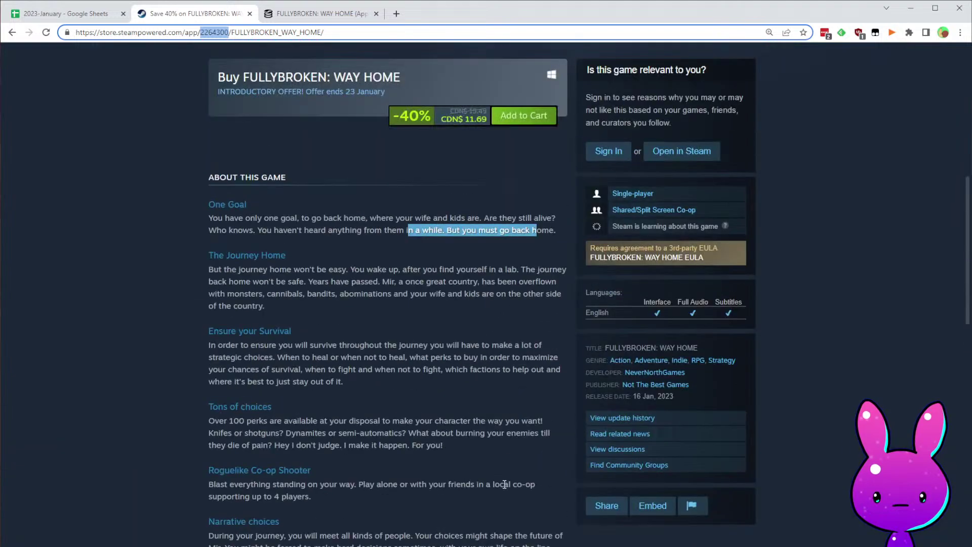
left_click(61, 10)
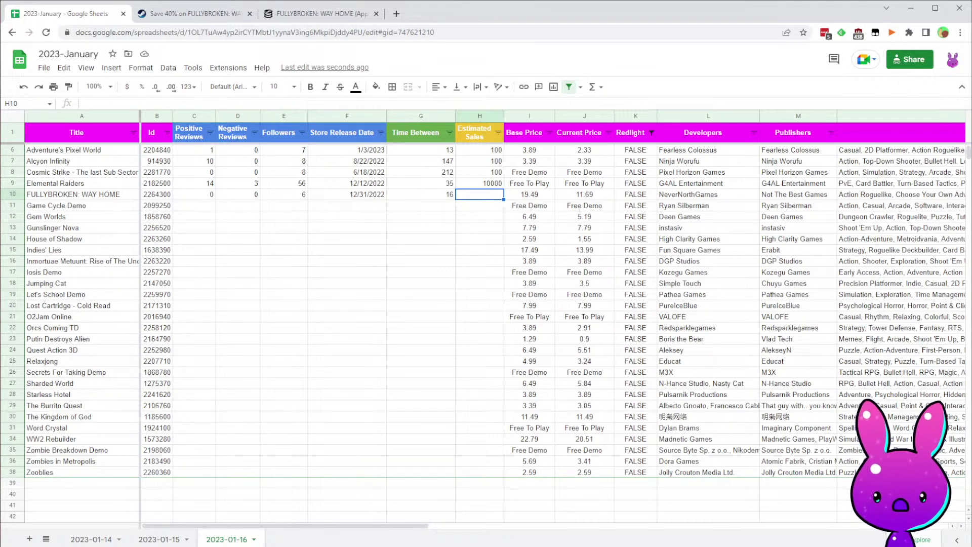
type("50")
key("Return")
key("Left")
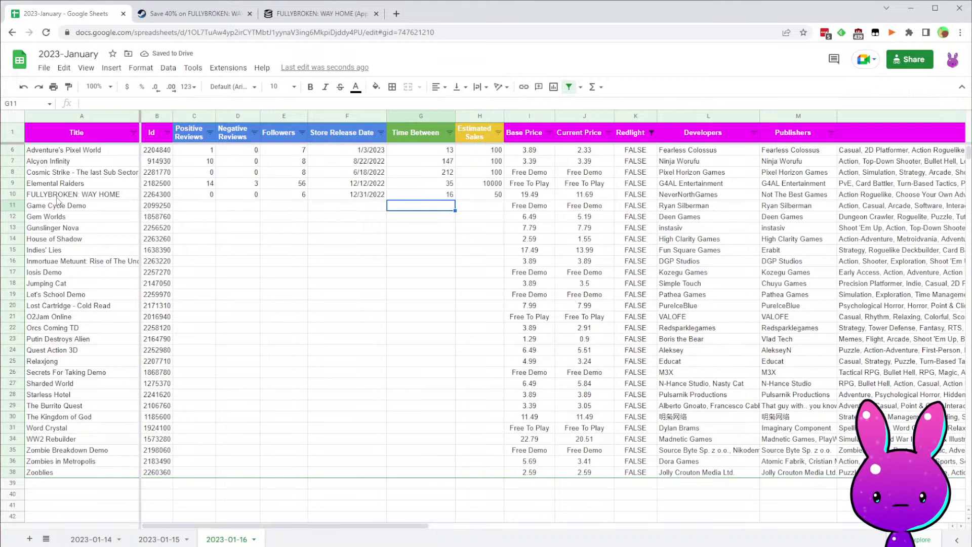
- Open the Steam store page for Game Cycle Demo using its app ID 2099250 from the sheet
left_click(19, 202)
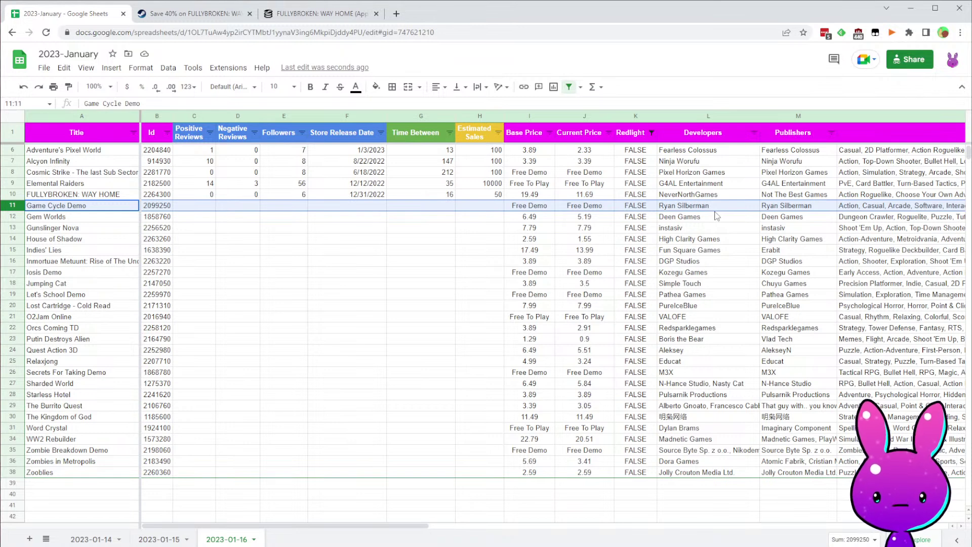
left_click(166, 207)
left_click(273, 218)
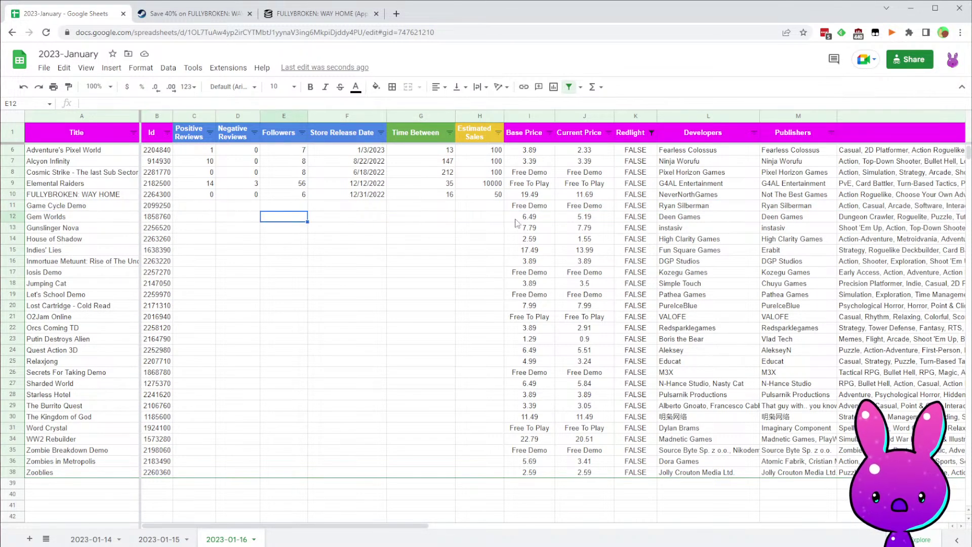
left_click(189, 11)
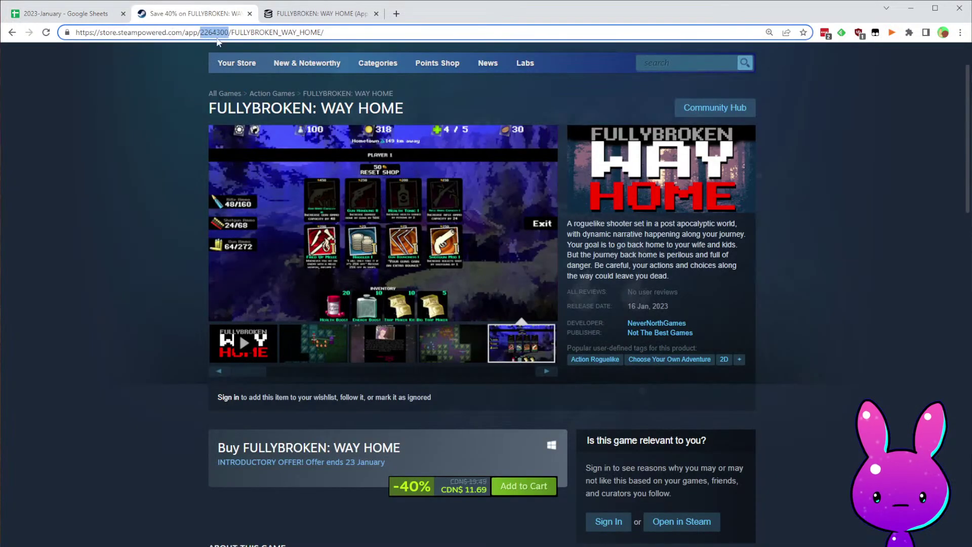
type("2099250")
key("Return")
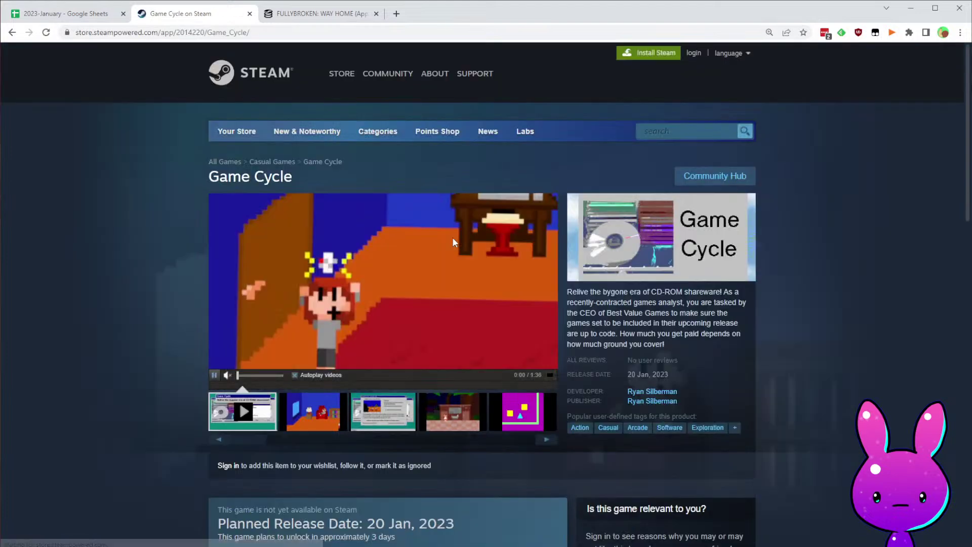
- Examine the Game Cycle store page: short description, trailer, screenshots, planned release date and the About This Game text
left_click_drag(584, 292, 684, 292)
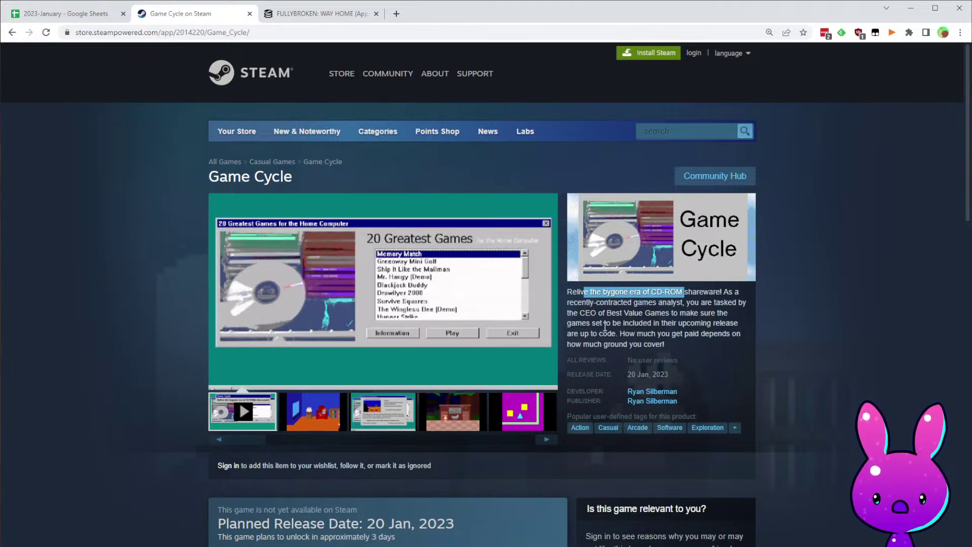
left_click_drag(611, 313, 673, 307)
left_click(678, 309)
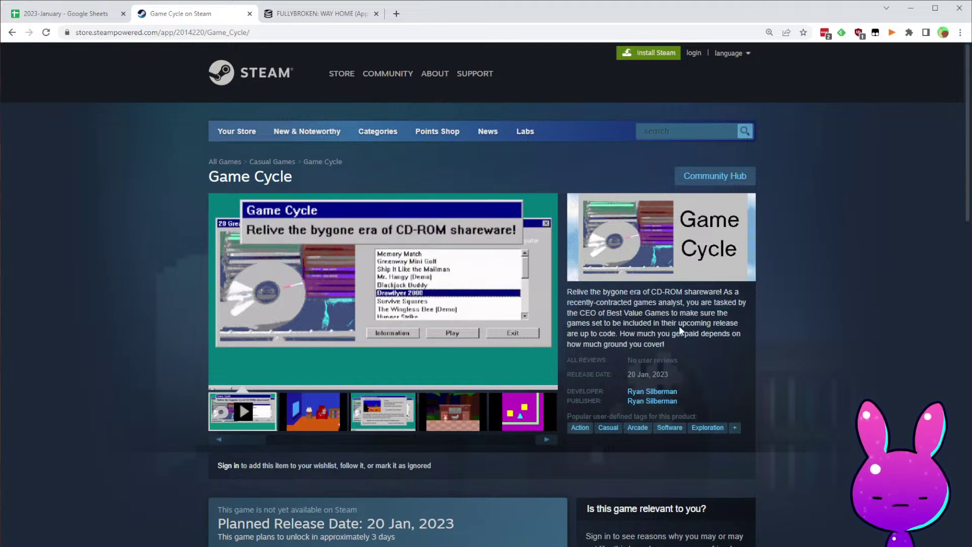
left_click_drag(619, 334, 672, 406)
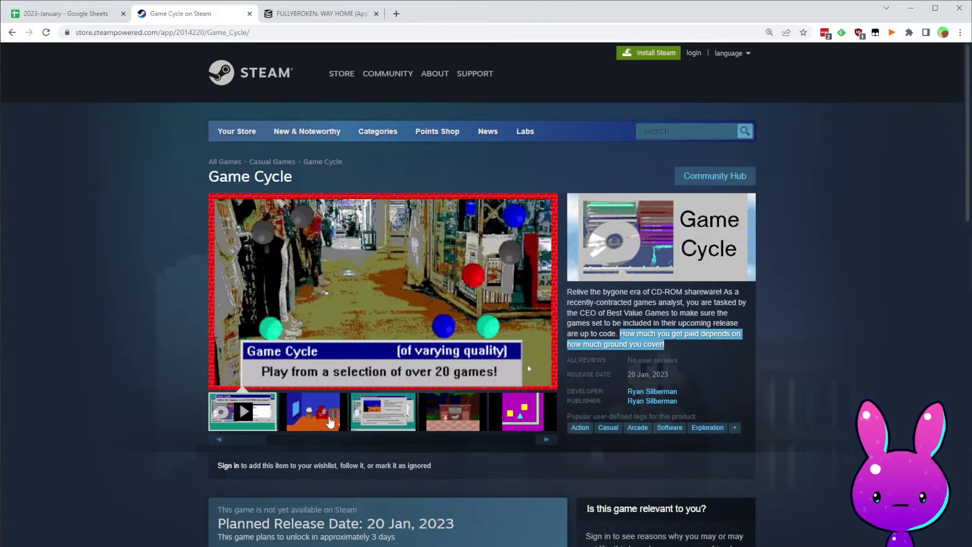
left_click(330, 421)
scroll(409, 451, "down", 3)
scroll(418, 430, "down", 2)
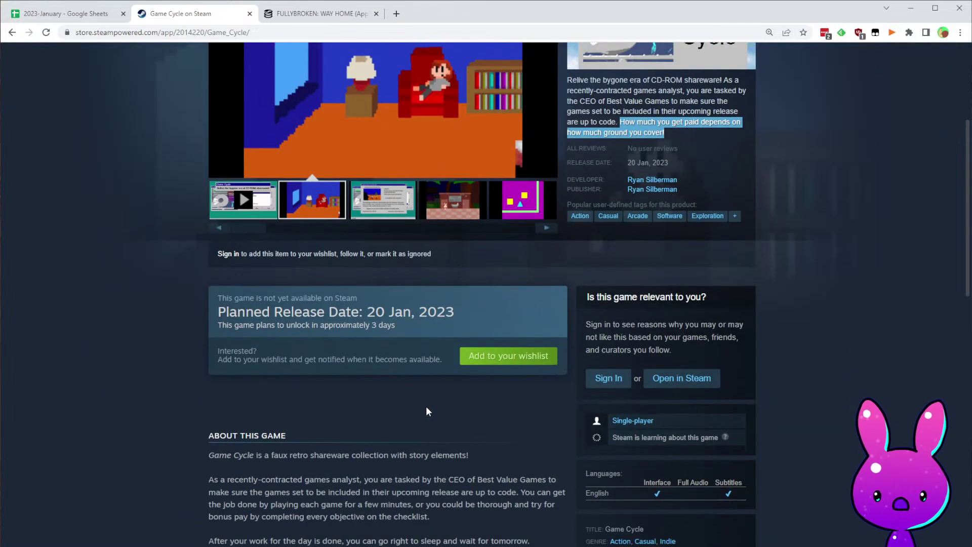
scroll(458, 446, "down", 6)
scroll(463, 455, "up", 7)
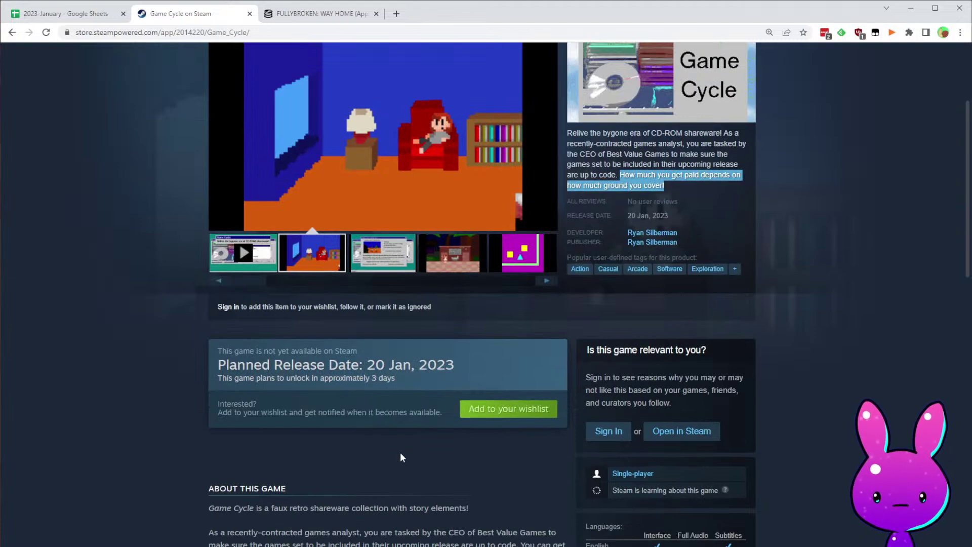
scroll(329, 471, "up", 3)
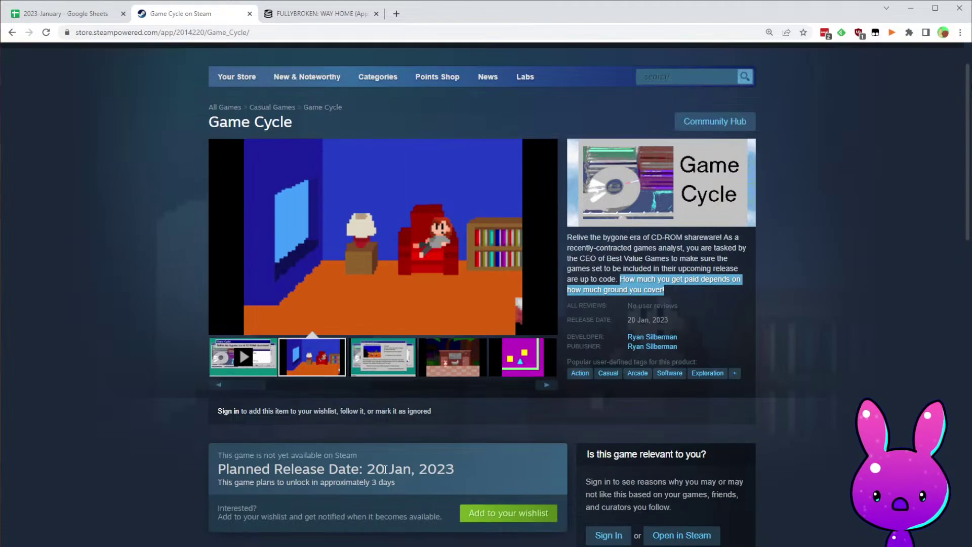
scroll(385, 485, "down", 5)
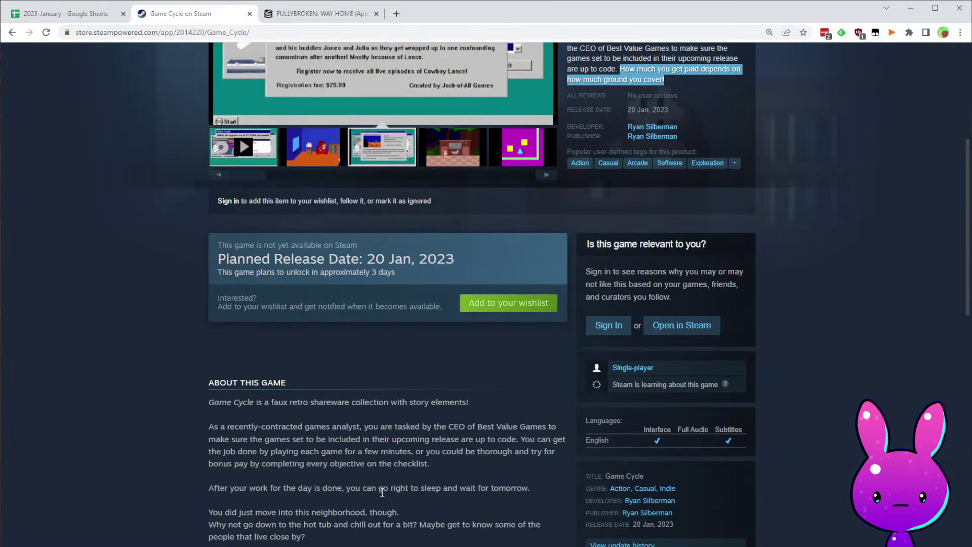
scroll(385, 486, "up", 5)
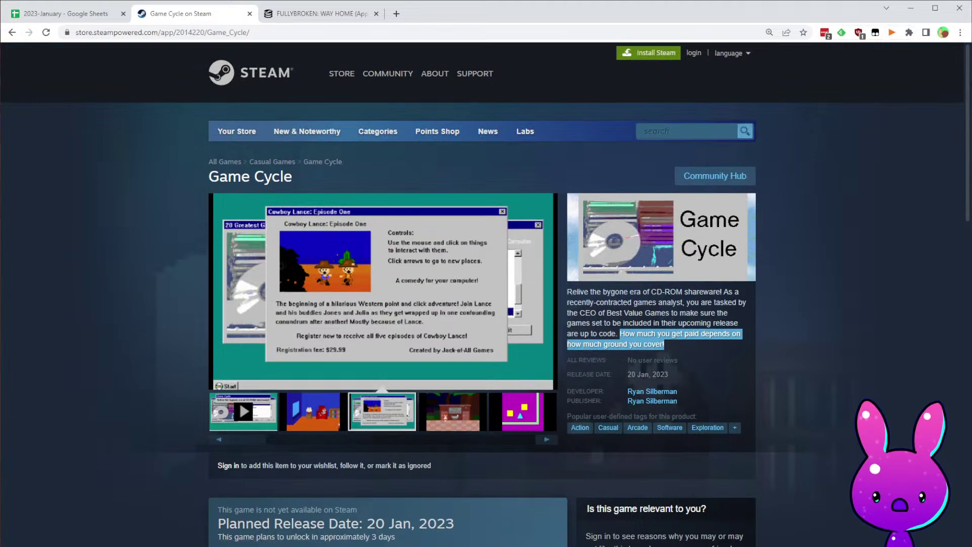
scroll(433, 449, "down", 5)
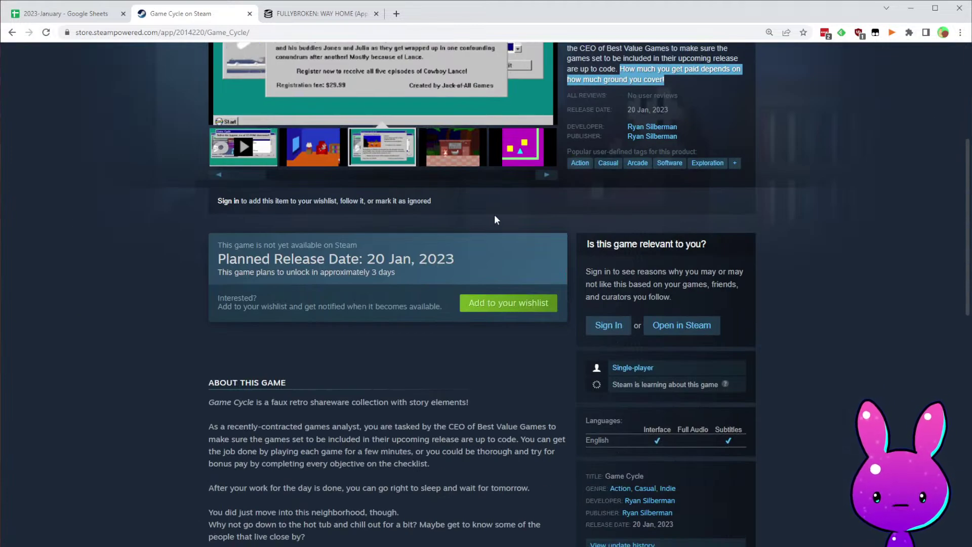
- Delete the Game Cycle Demo row from the 2023-01-16 sheet
left_click(99, 15)
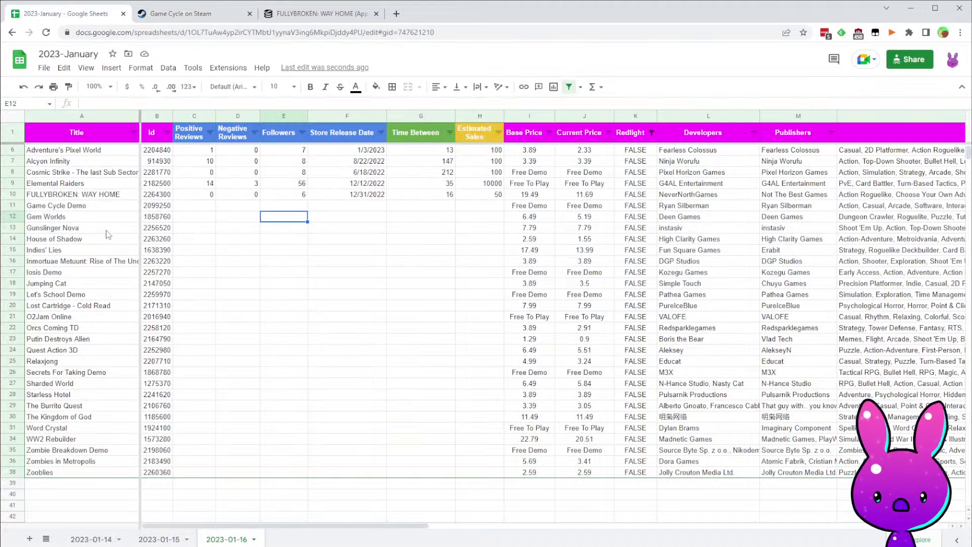
left_click(13, 205)
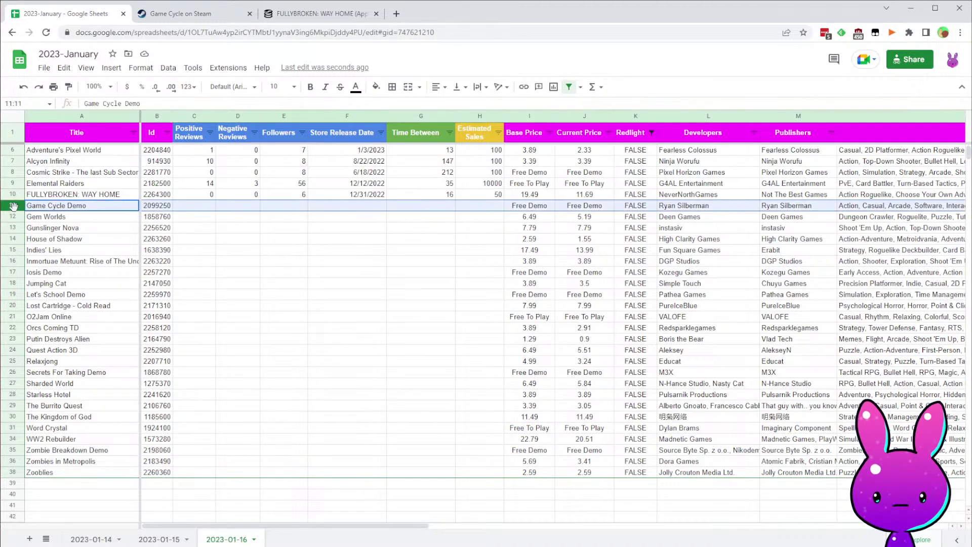
right_click(13, 206)
left_click(70, 330)
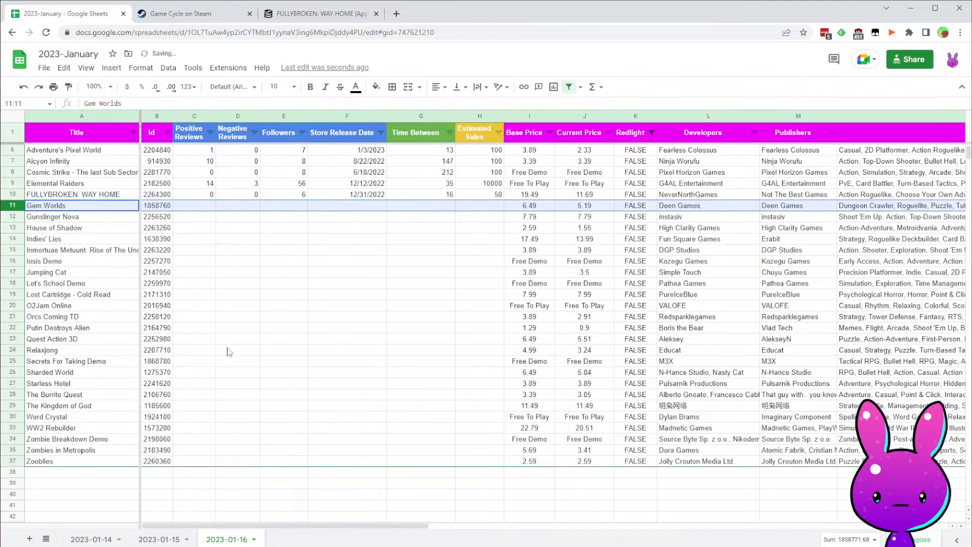
left_click(362, 296)
- Copy the Gem Worlds app ID 1858760 from the sheet and open its Steam store page
double_click(163, 207)
key("ctrl+c")
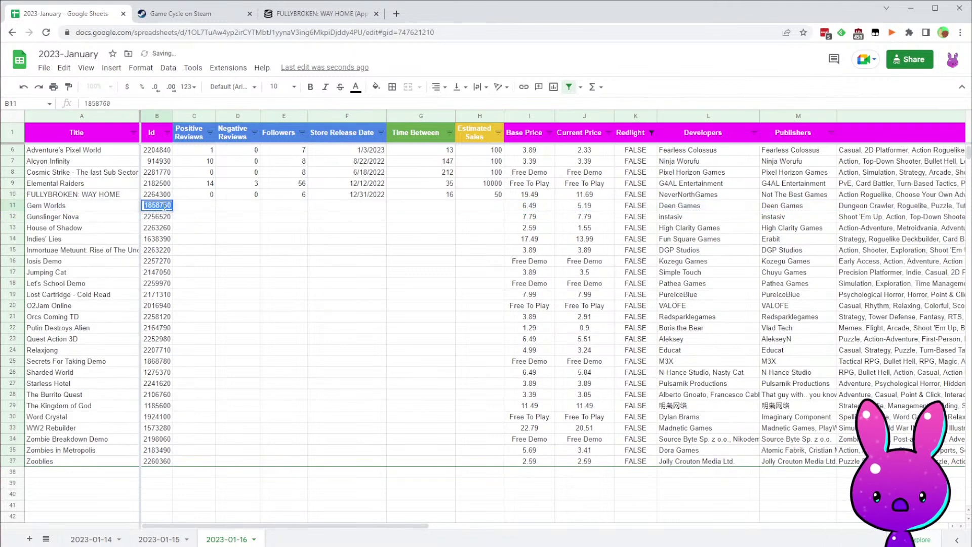
left_click(185, 14)
left_click(203, 32)
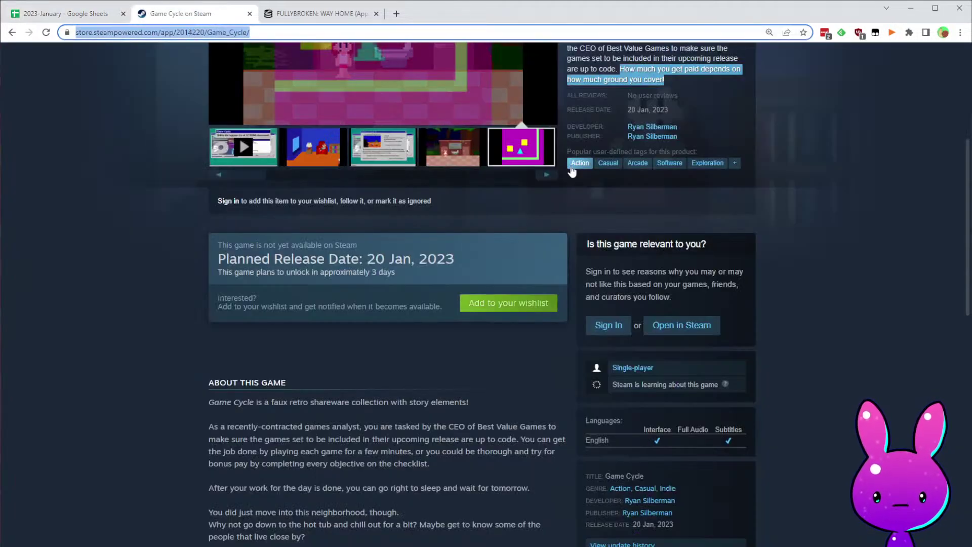
key("shift+End")
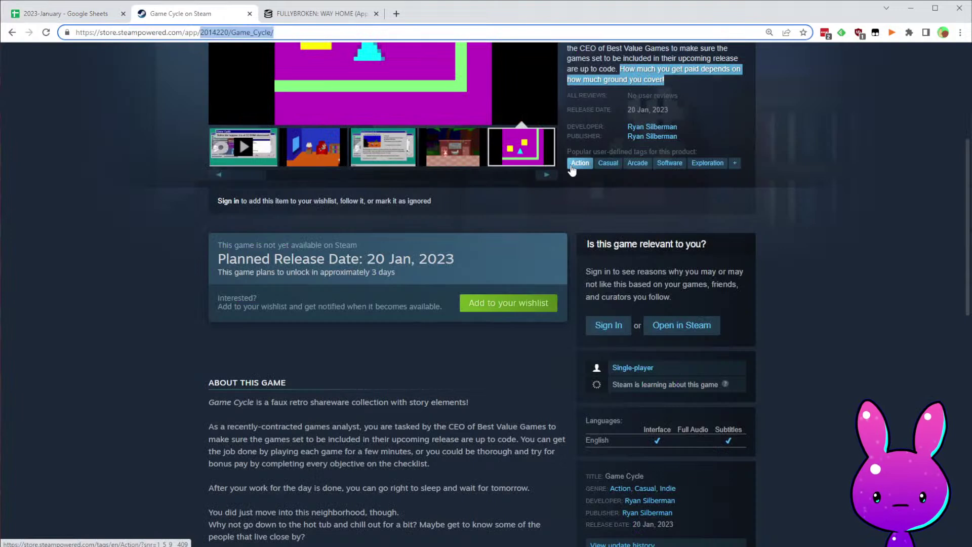
key("ctrl+v")
key("Return")
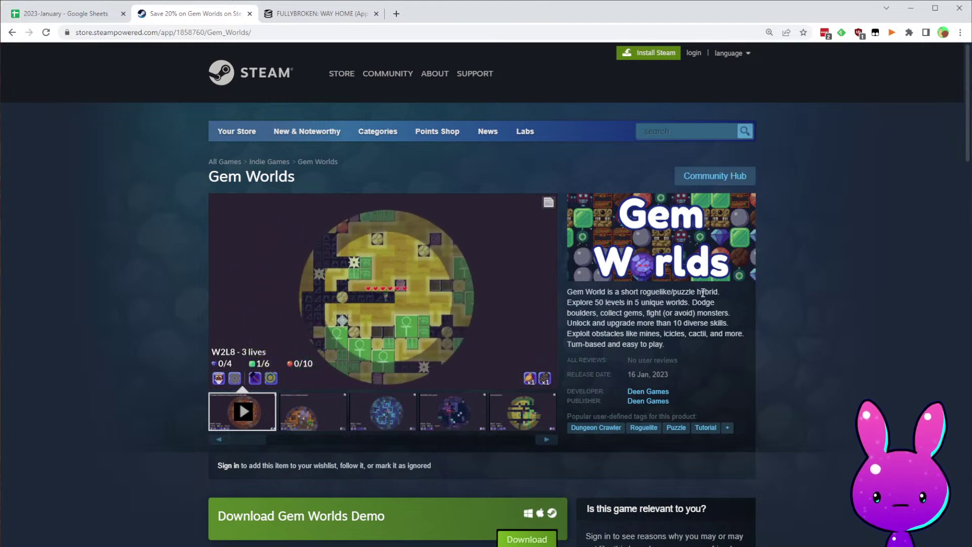
- Read the Gem Worlds short description and watch its trailer in full screen
left_click_drag(593, 302, 671, 293)
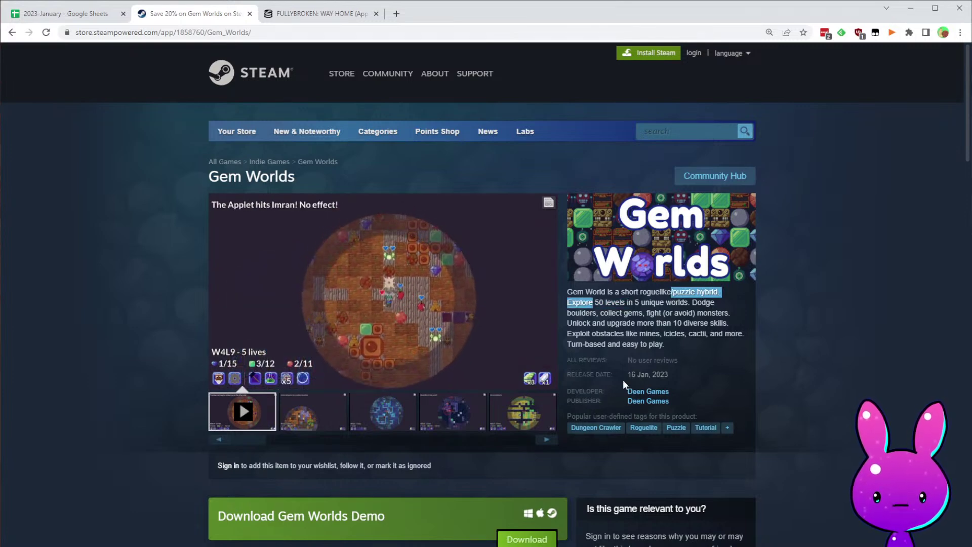
mouse_move(539, 388)
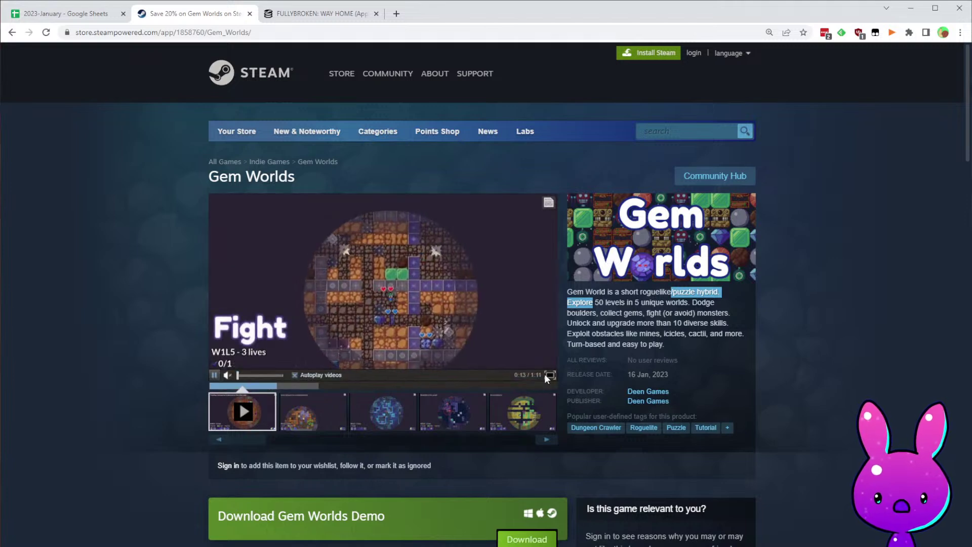
left_click(549, 375)
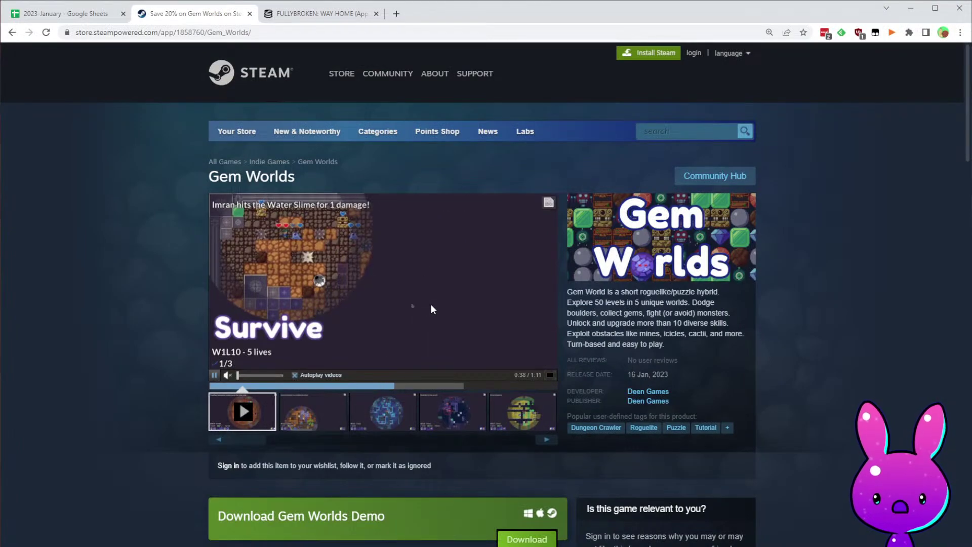
- Look through the rest of the Gem Worlds store page, expanding the full description and checking the user reviews section
scroll(449, 323, "down", 1)
scroll(441, 304, "down", 5)
scroll(431, 328, "down", 6)
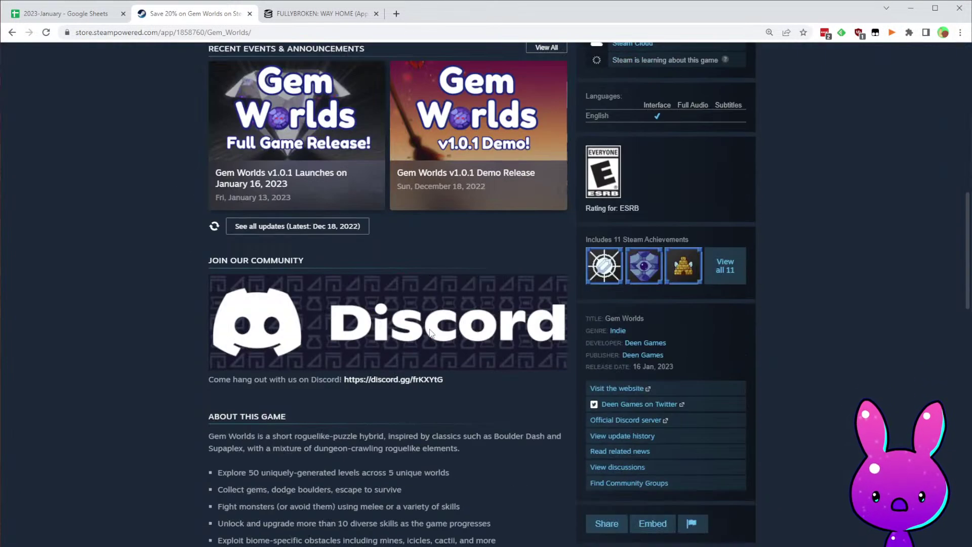
scroll(437, 414, "down", 5)
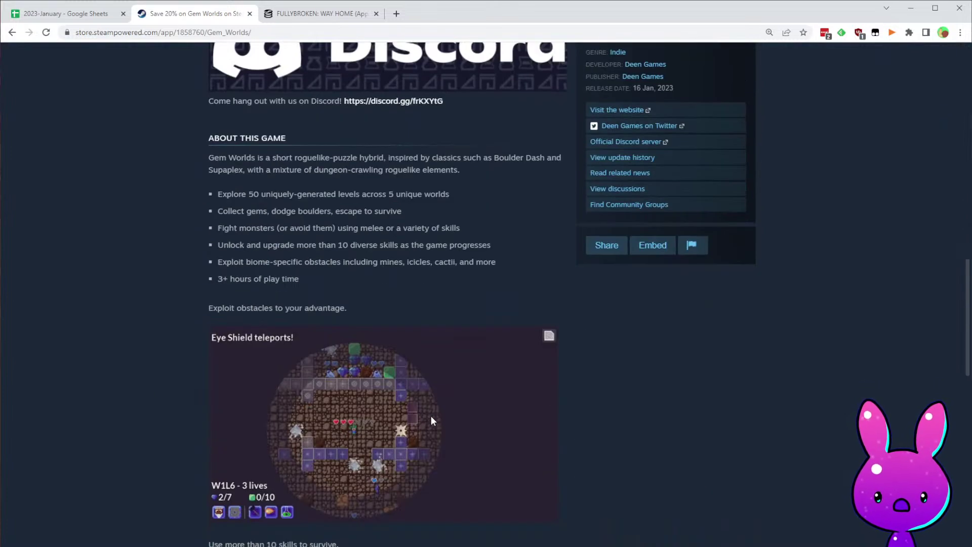
scroll(451, 442, "down", 4)
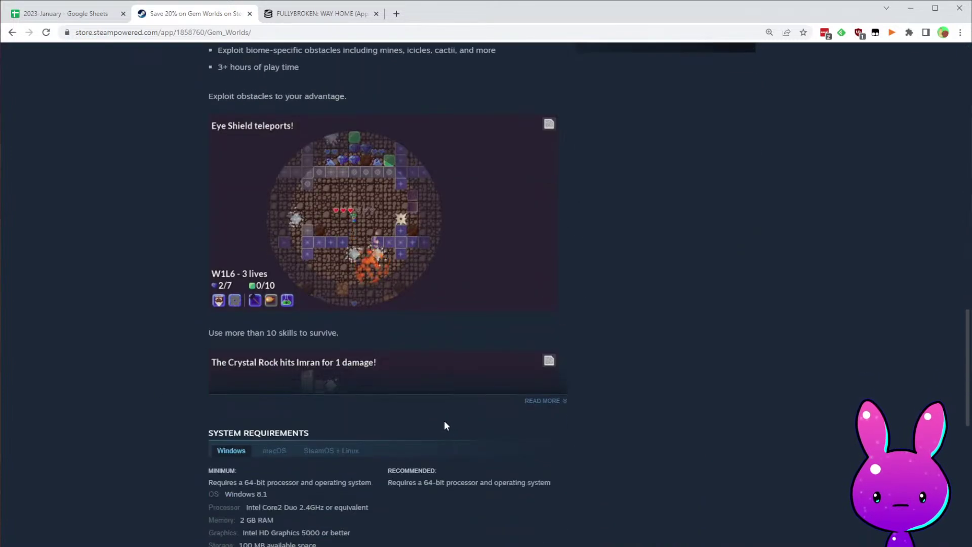
left_click(540, 401)
scroll(354, 200, "down", 5)
scroll(369, 201, "down", 4)
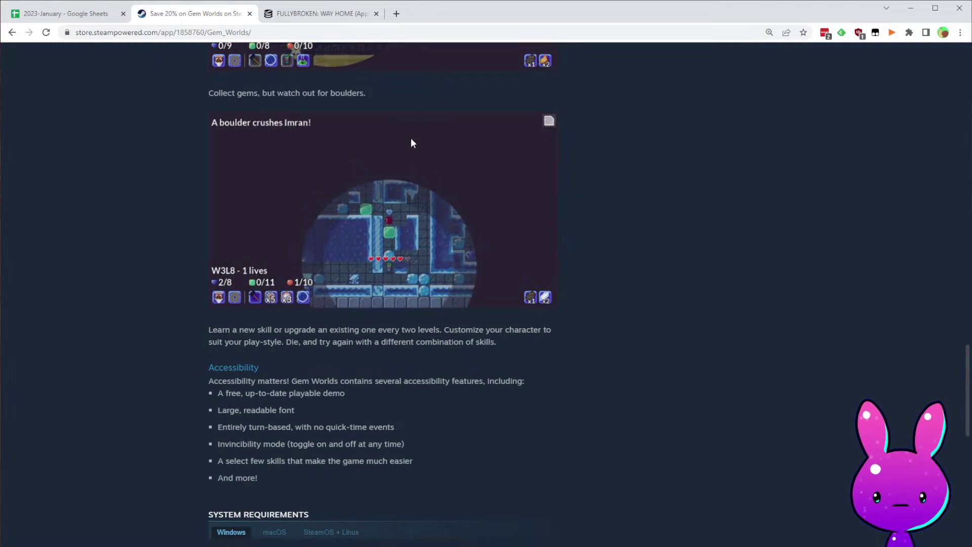
scroll(505, 339, "down", 5)
scroll(597, 345, "down", 5)
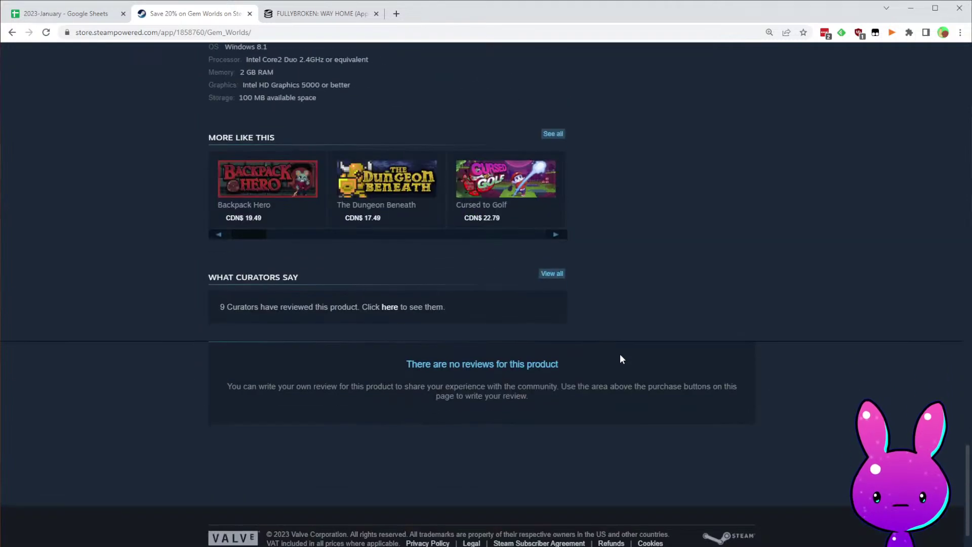
key("Home")
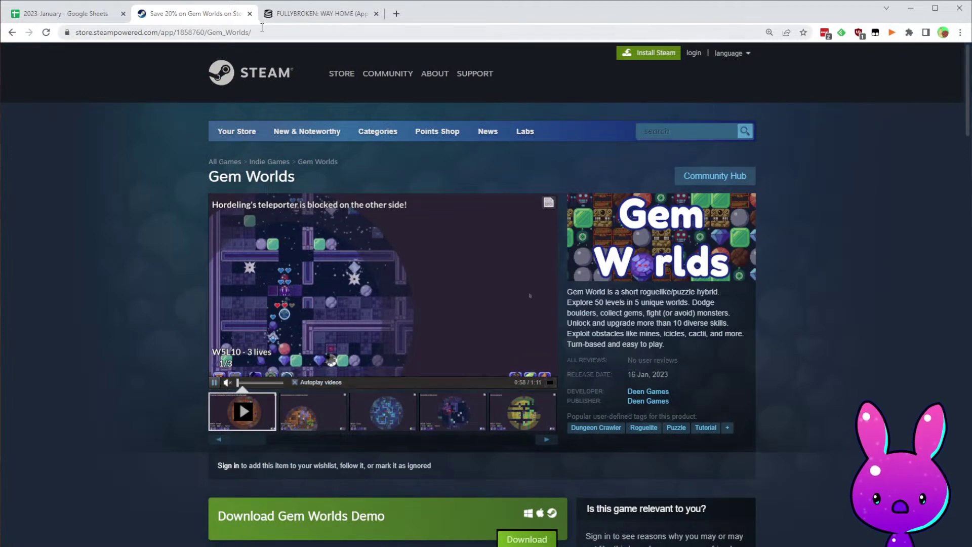
- Copy app ID 1858760 from the store page address and open the SteamDB charts for Gem Worlds
double_click(191, 34)
key("ctrl+c")
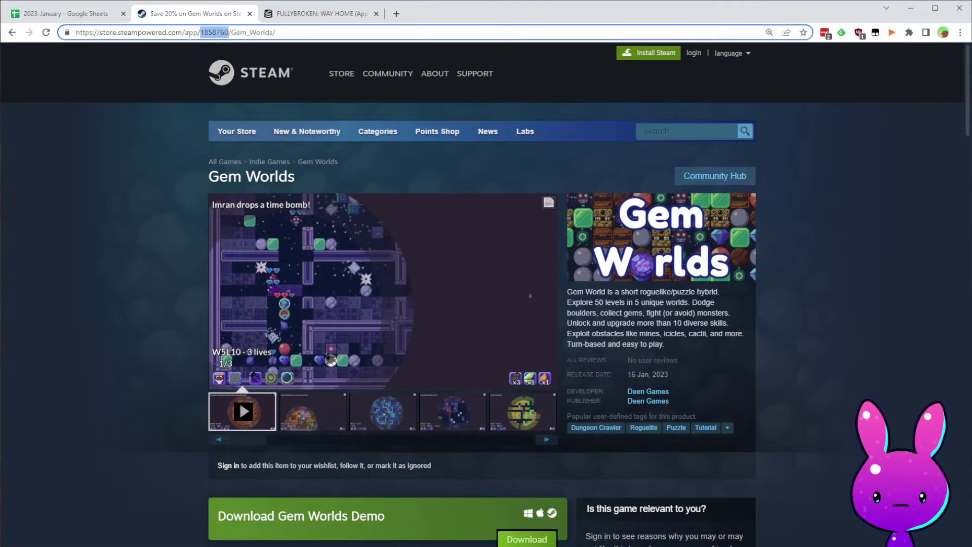
left_click(333, 12)
double_click(137, 34)
key("ctrl+v")
key("Return")
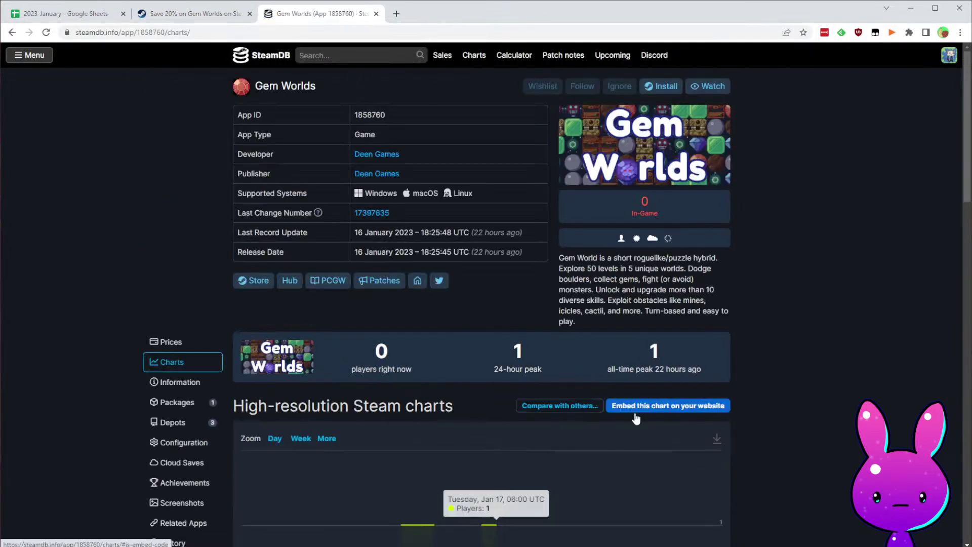
- Examine the Gem Worlds player peaks, store data and game hub followers chart on SteamDB
scroll(617, 324, "down", 6)
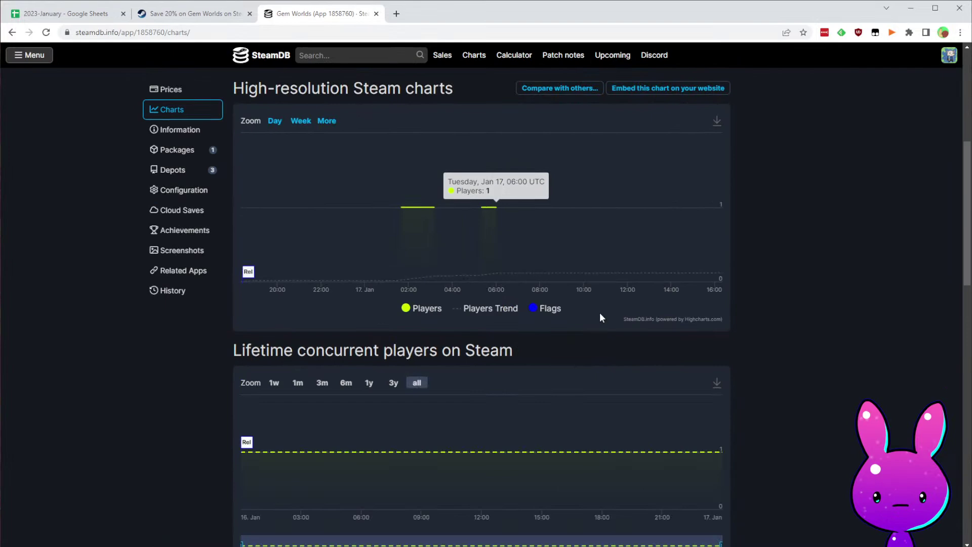
scroll(577, 304, "up", 5)
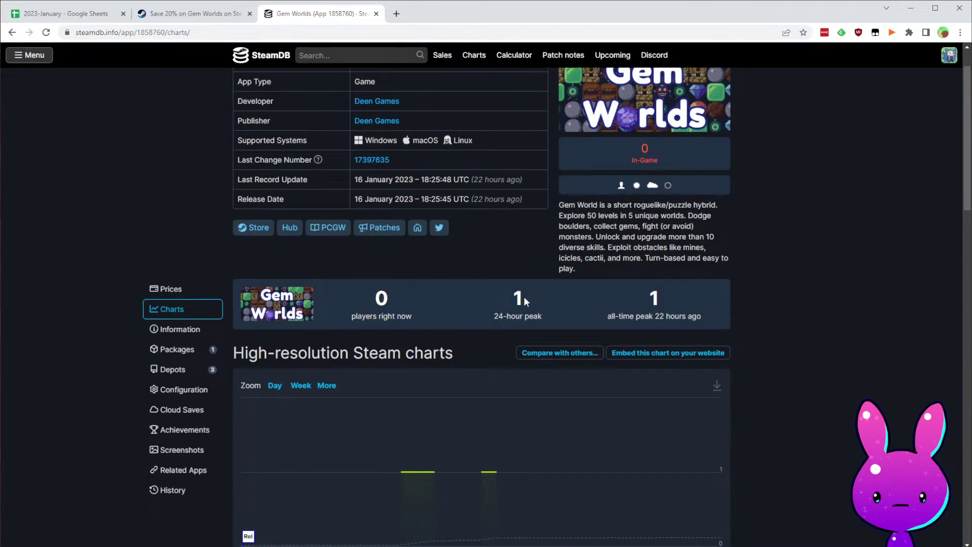
scroll(556, 319, "down", 12)
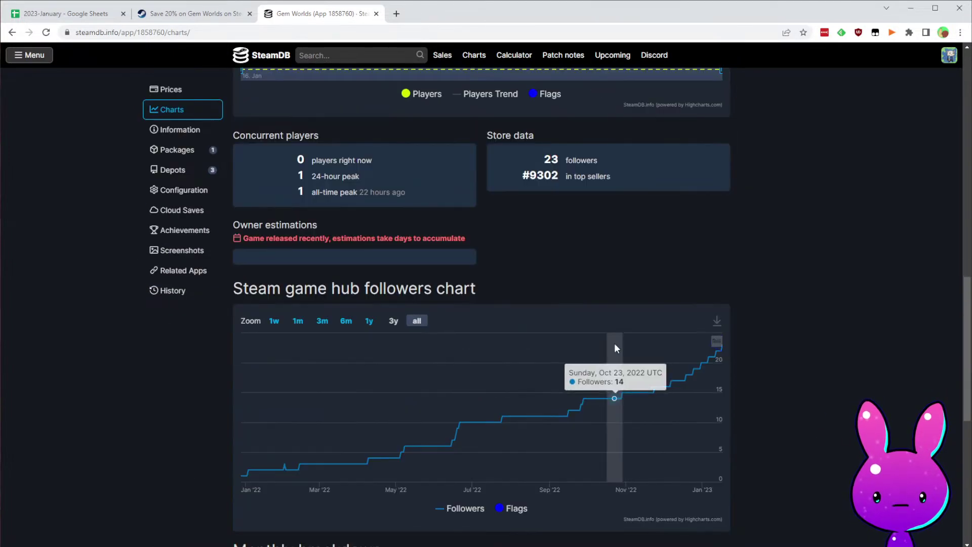
left_click_drag(243, 290, 401, 280)
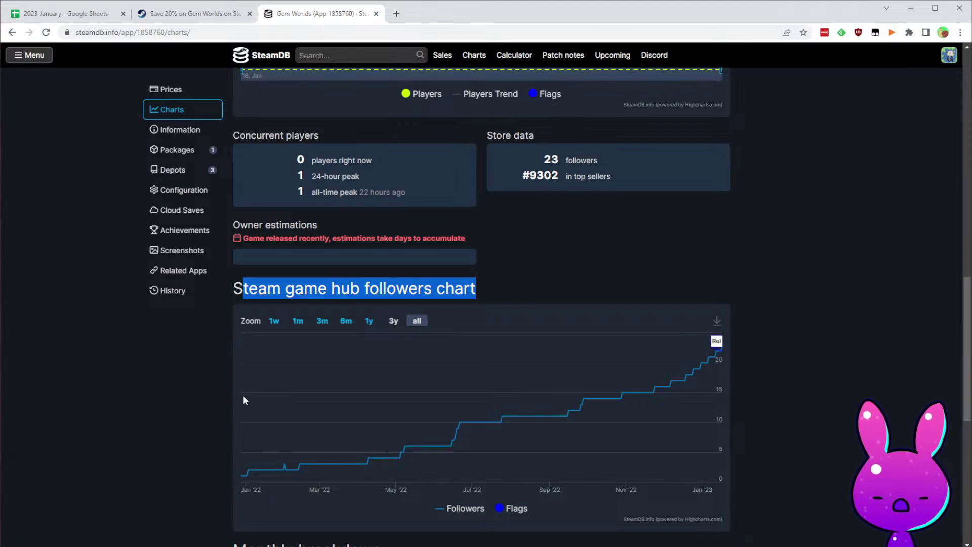
- In the 2023-January spreadsheet, enter 12/28/2021 as the Gem Worlds store release date and copy the Time Between formula into its row
left_click(51, 19)
left_click(348, 206)
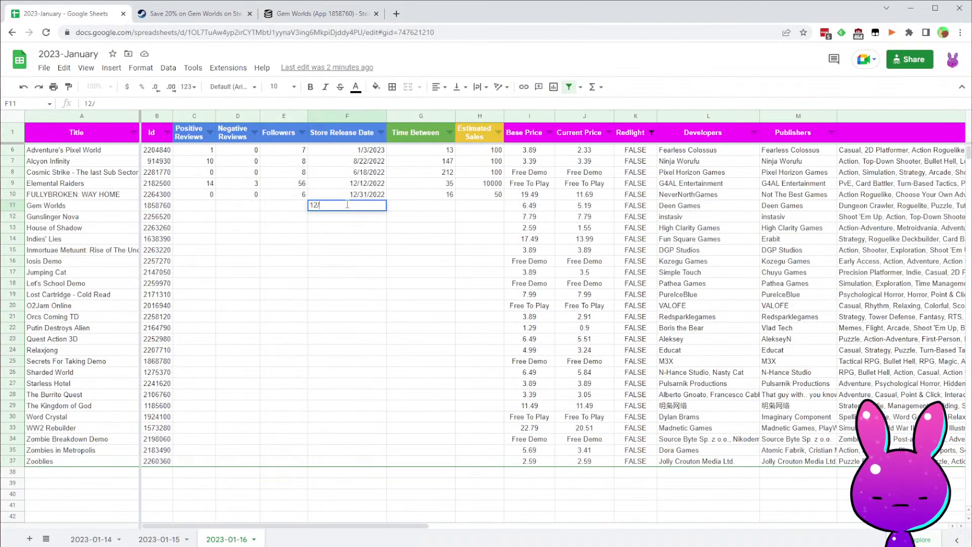
type("12/28/2021")
key("Tab")
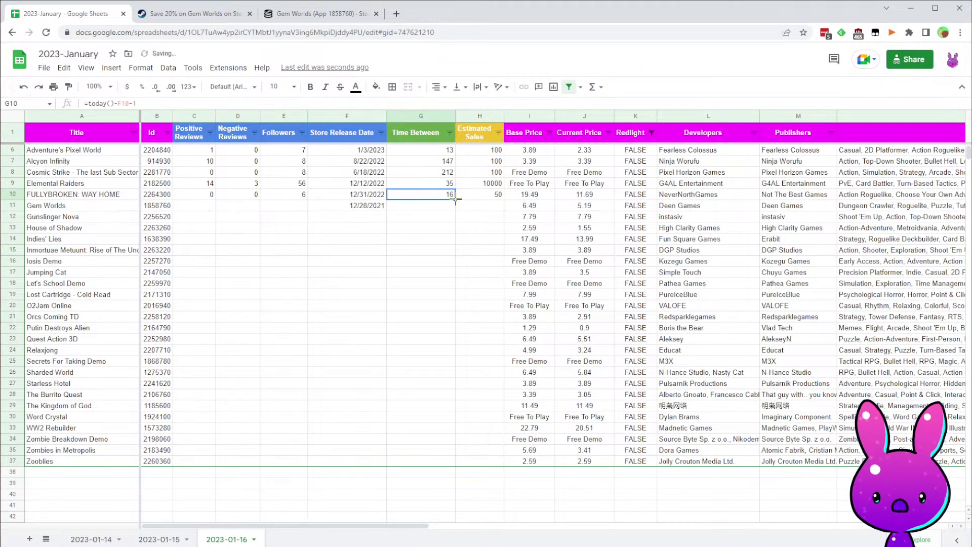
left_click(434, 230)
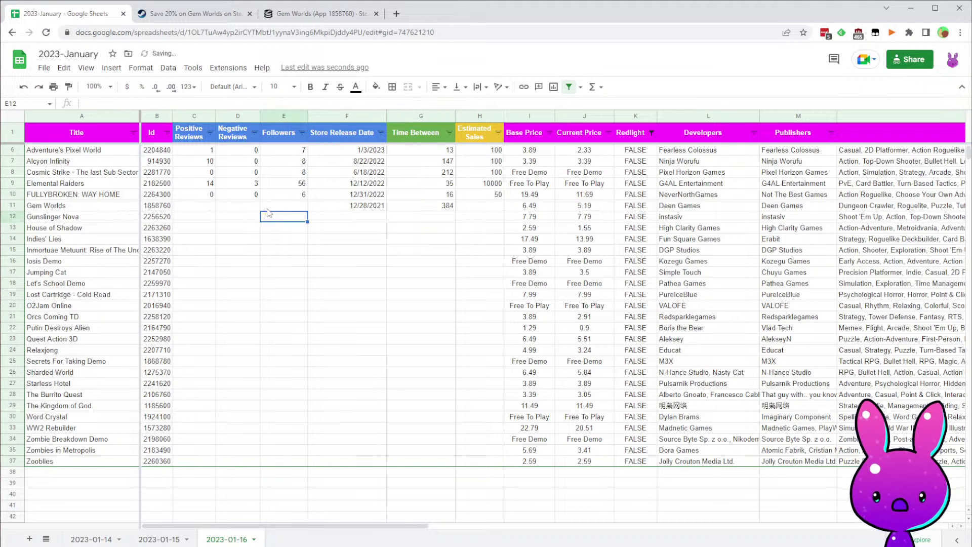
- Check the Gem Worlds follower count on SteamDB and record 23 followers in its spreadsheet row
left_click(195, 14)
left_click(321, 14)
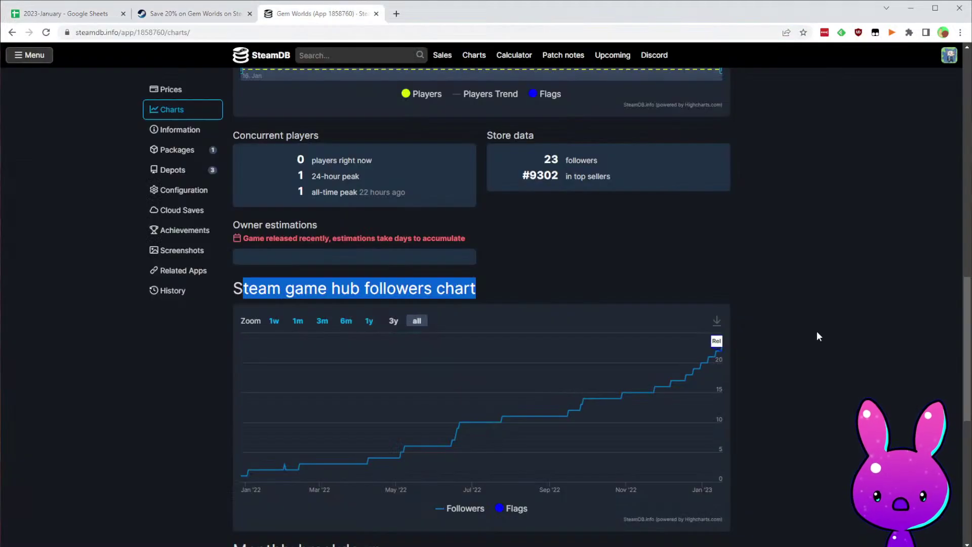
scroll(504, 321, "up", 4)
scroll(640, 466, "down", 5)
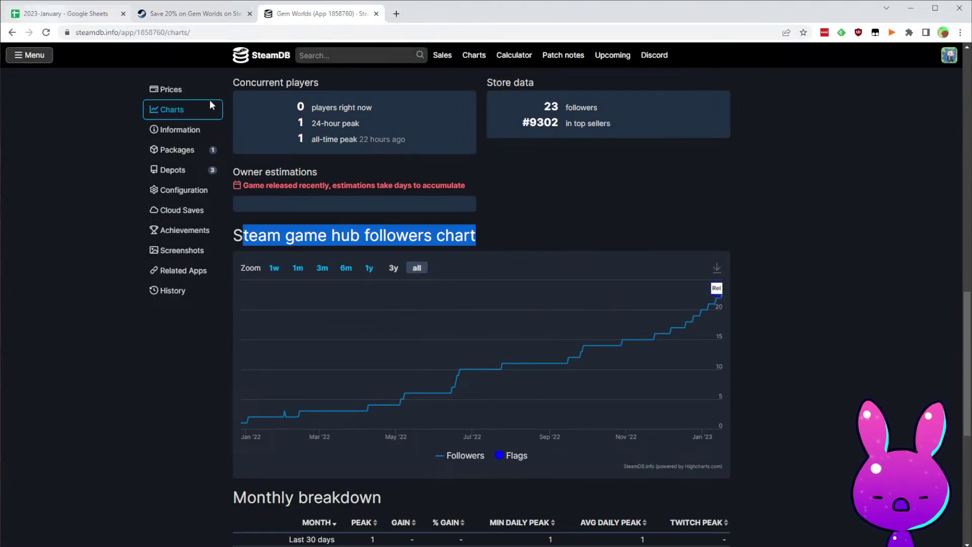
left_click(61, 20)
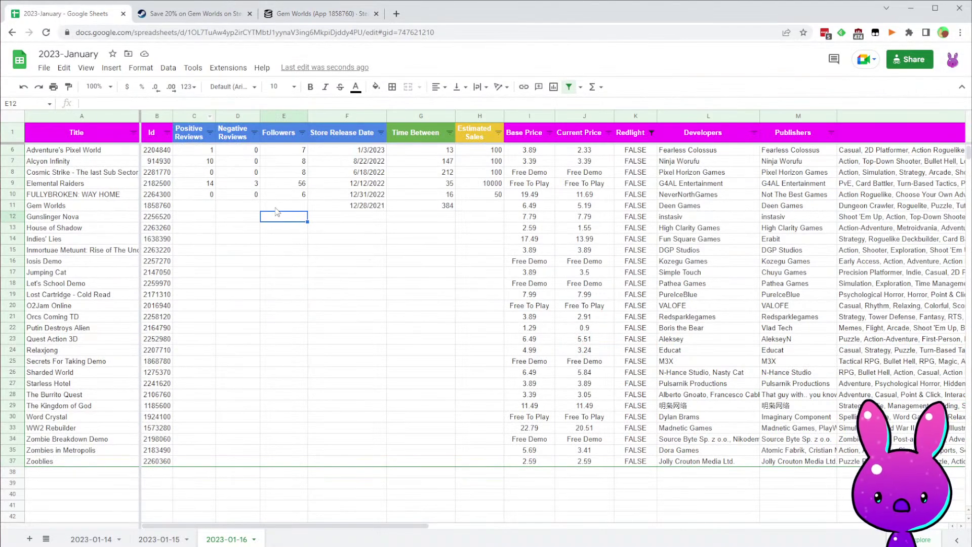
type("23")
left_click(442, 205)
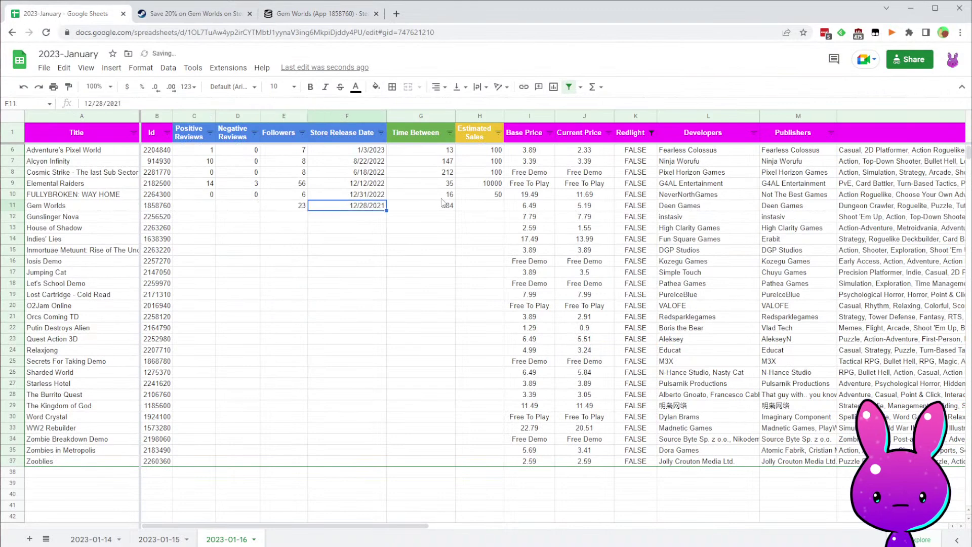
- Review the Gem Worlds SteamDB charts again, plus the screenshots, price and announcements on its Steam store page
left_click(315, 13)
scroll(677, 365, "up", 4)
scroll(601, 326, "down", 7)
scroll(621, 379, "up", 8)
scroll(447, 326, "up", 12)
left_click(192, 13)
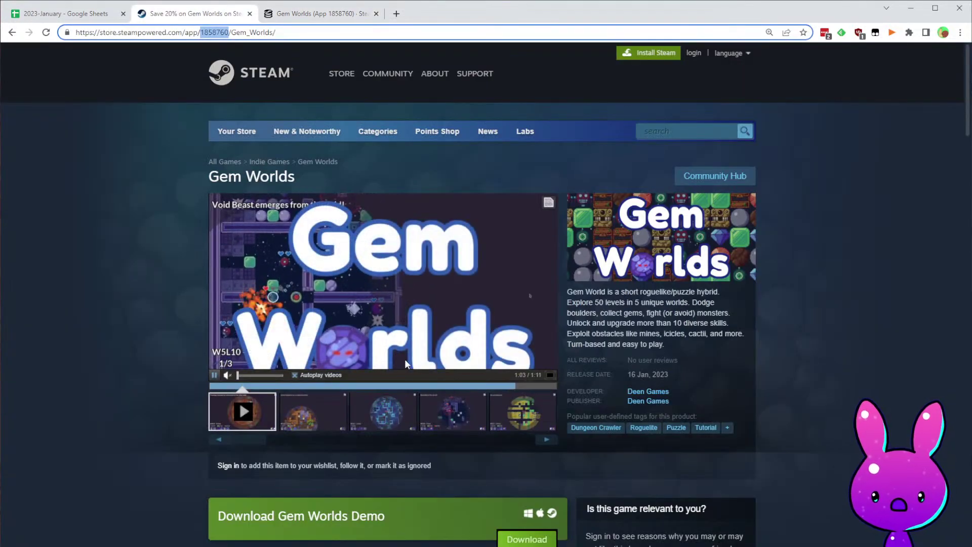
left_click(378, 420)
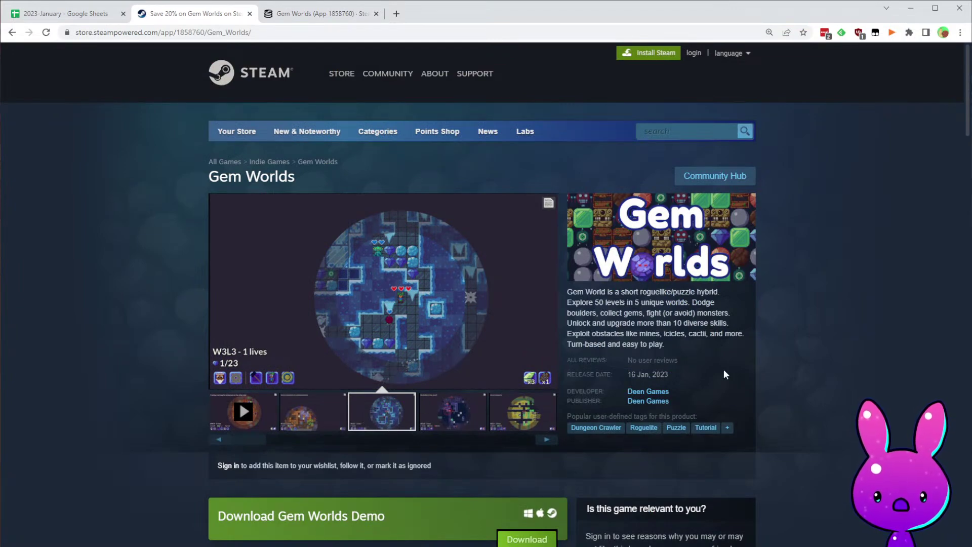
scroll(678, 393, "down", 5)
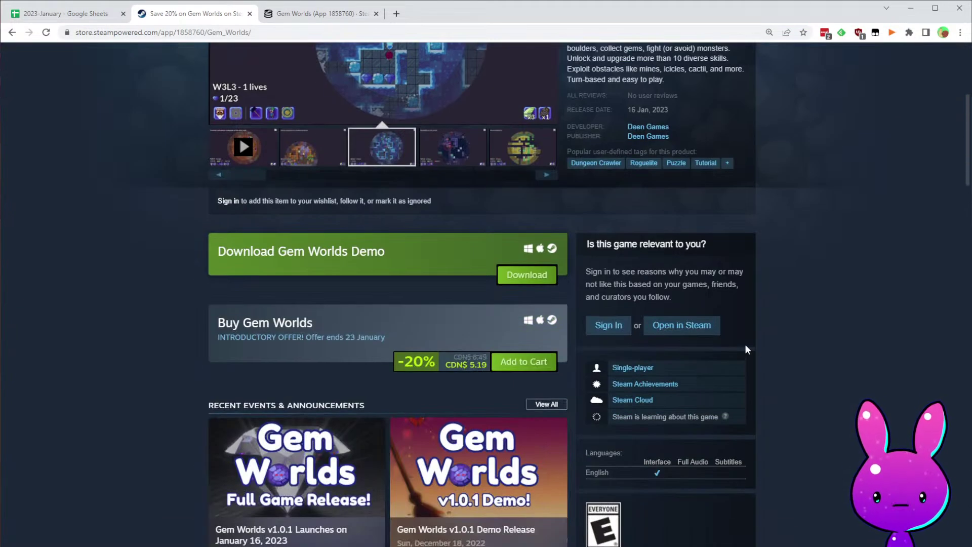
scroll(891, 367, "up", 5)
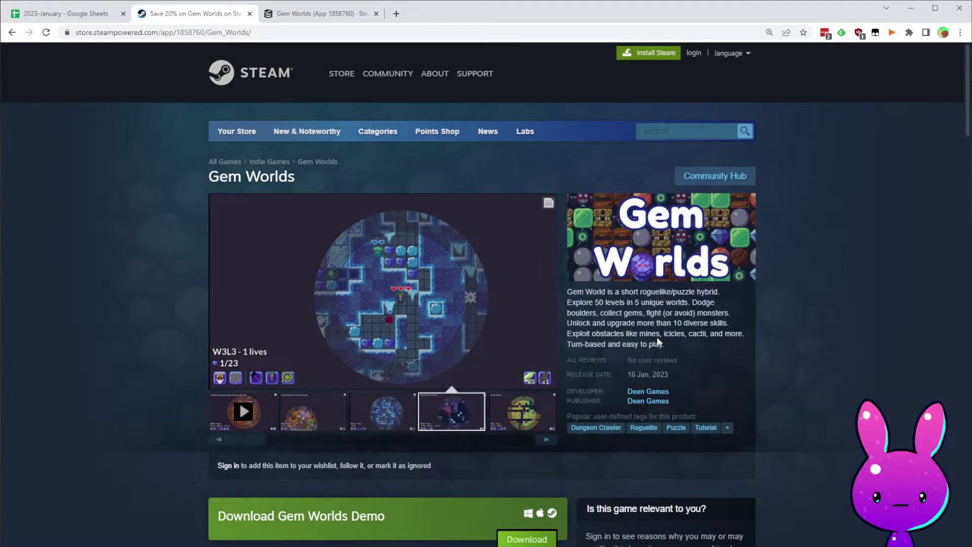
scroll(827, 335, "down", 5)
scroll(621, 239, "down", 7)
- Back in the spreadsheet, record 0 positive reviews, 0 negative reviews and 50 estimated sales for Gem Worlds
key("ctrl+1")
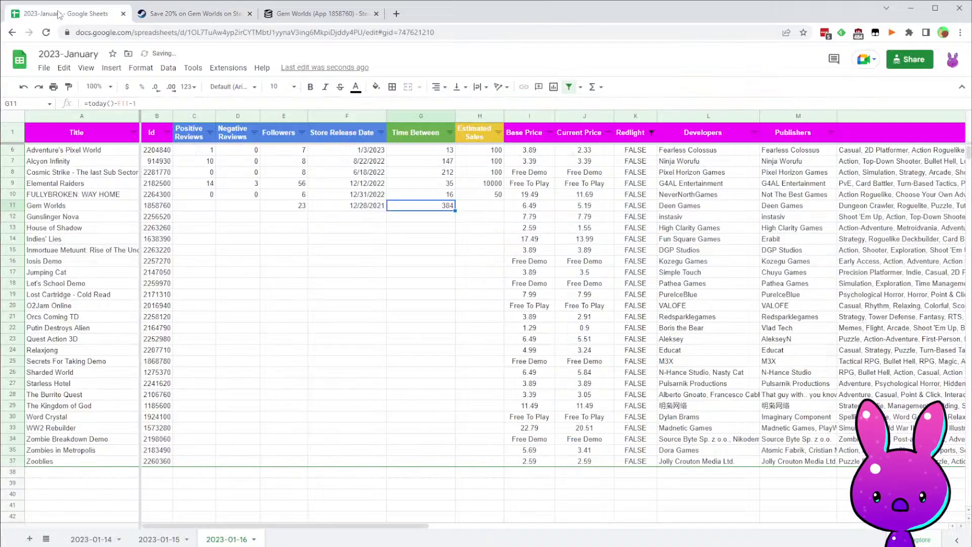
left_click(197, 198)
left_click(178, 201)
type("0")
key("Tab")
type("0")
key("Tab")
key("Tab")
key("Tab")
key("Tab")
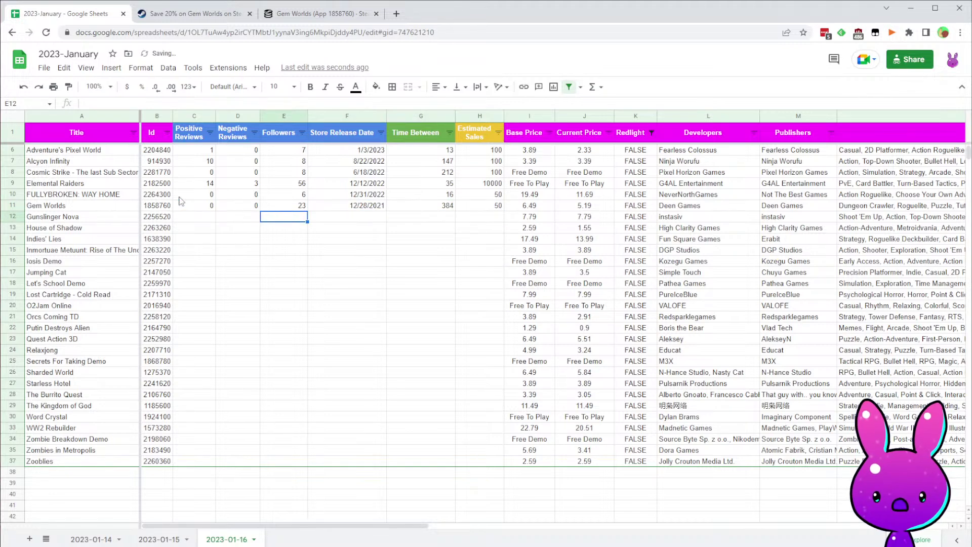
- Take the Gunslinger Nova app ID 2256520 from the spreadsheet and open its Steam store page in place of Gem Worlds
left_click(153, 218)
left_click(270, 230)
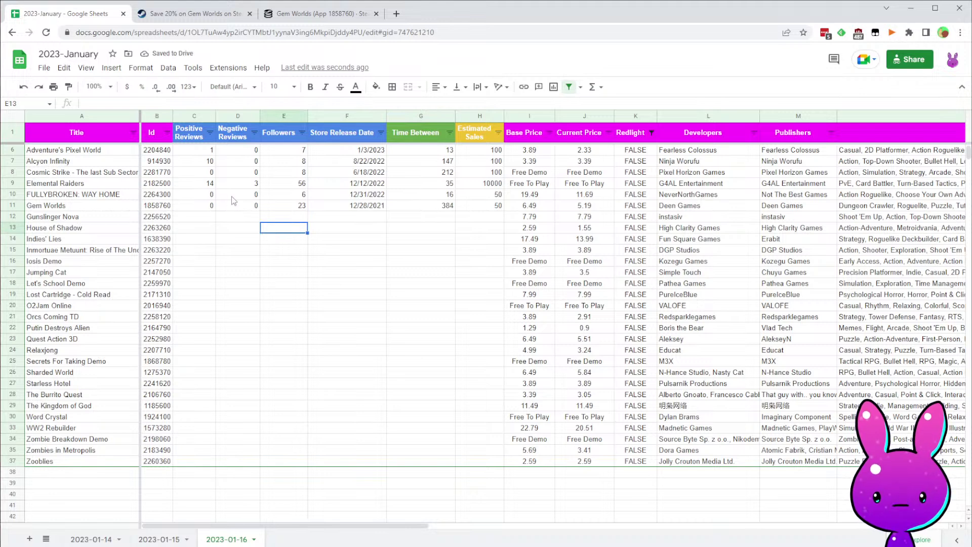
left_click(4, 215)
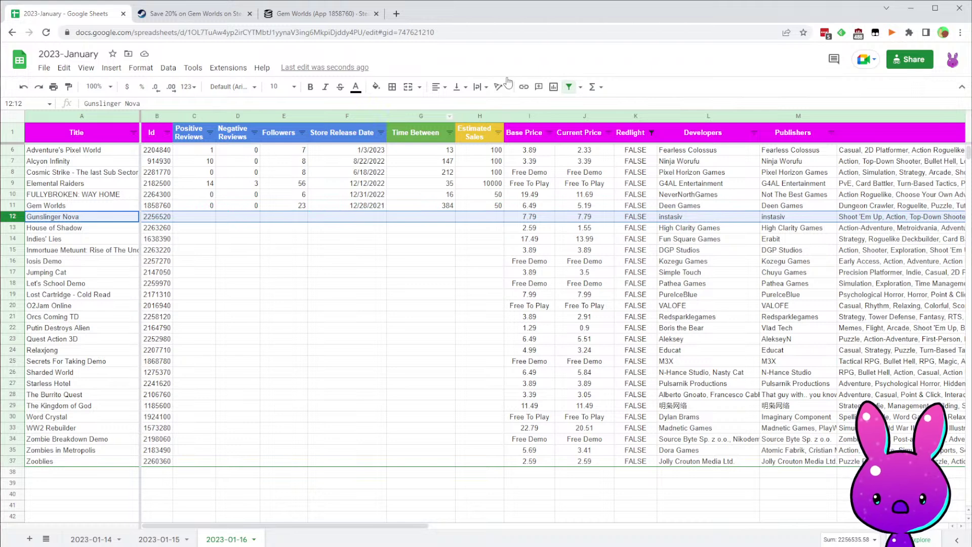
left_click(213, 18)
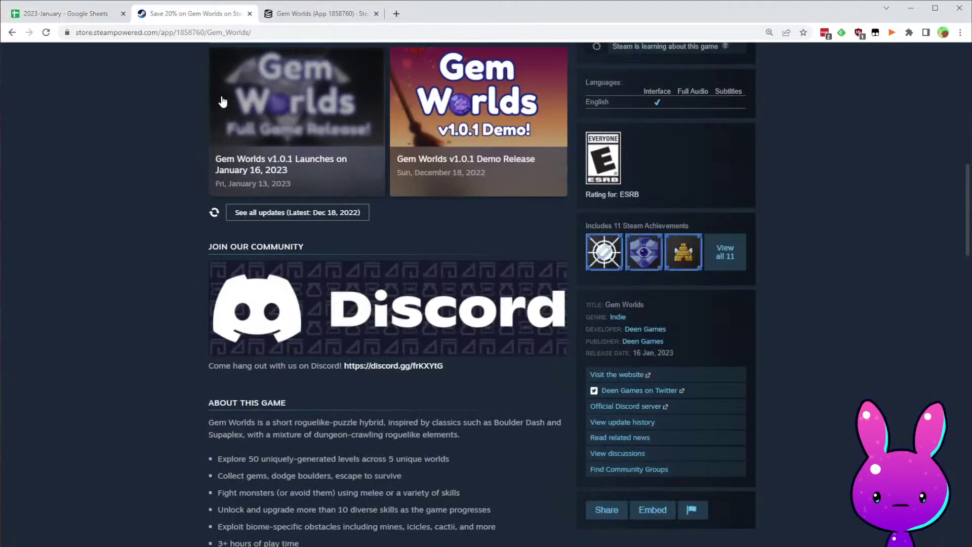
double_click(202, 33)
type("2256520")
key("shift+End")
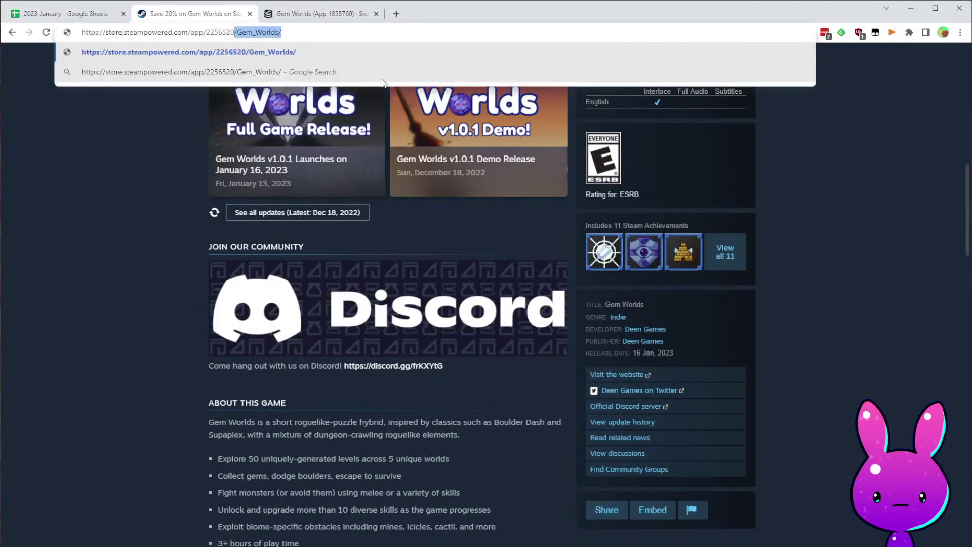
key("Delete")
key("Return")
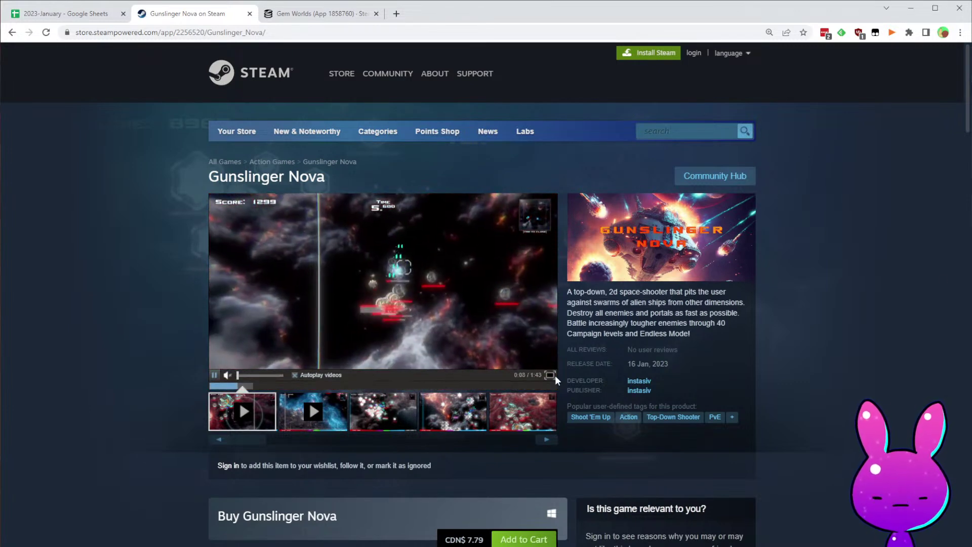
- Read the Gunslinger Nova short description, highlighting the phrase about swarms of alien ships
left_click_drag(580, 302, 669, 303)
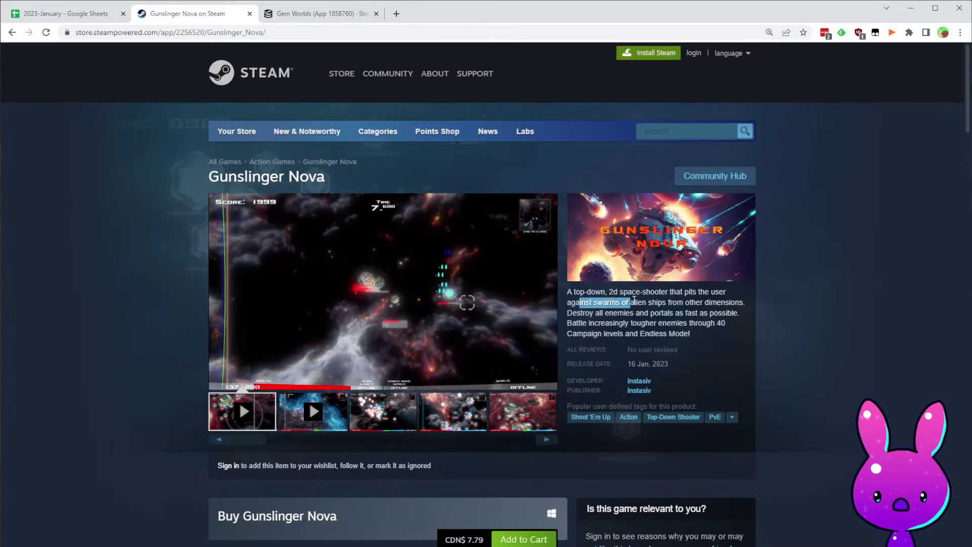
left_click(669, 302)
left_click_drag(594, 302, 666, 302)
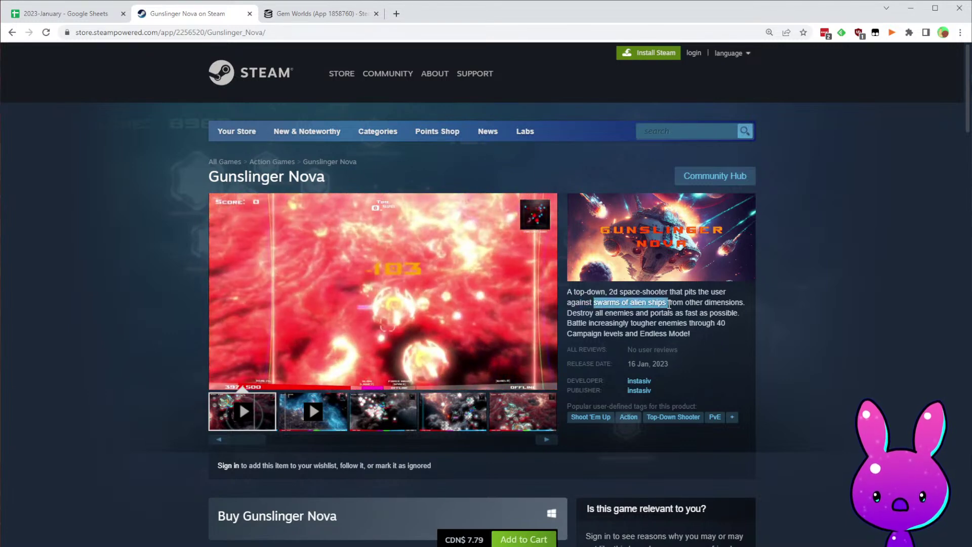
- Read Gunslinger Nova's short description and its About This Game section on the Steam store page
left_click_drag(592, 313, 697, 335)
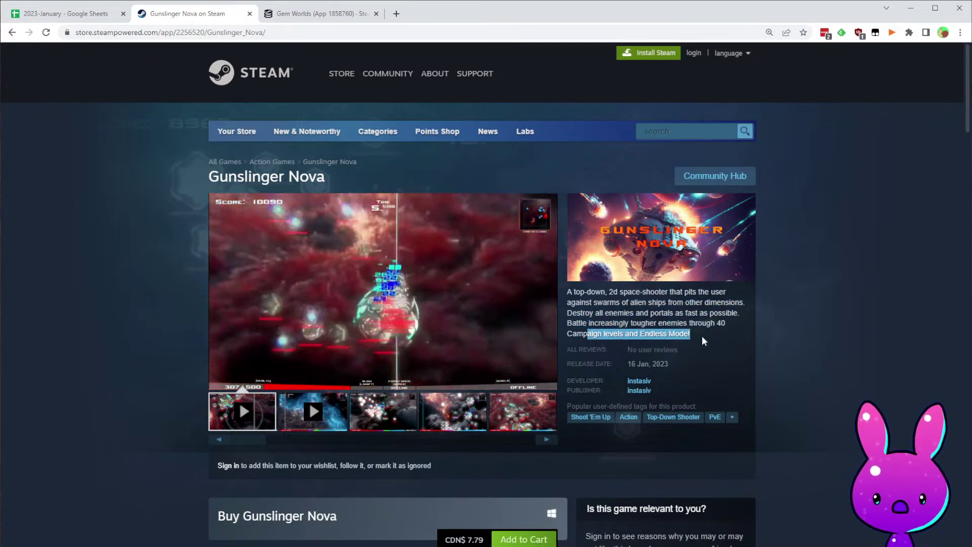
left_click(698, 346)
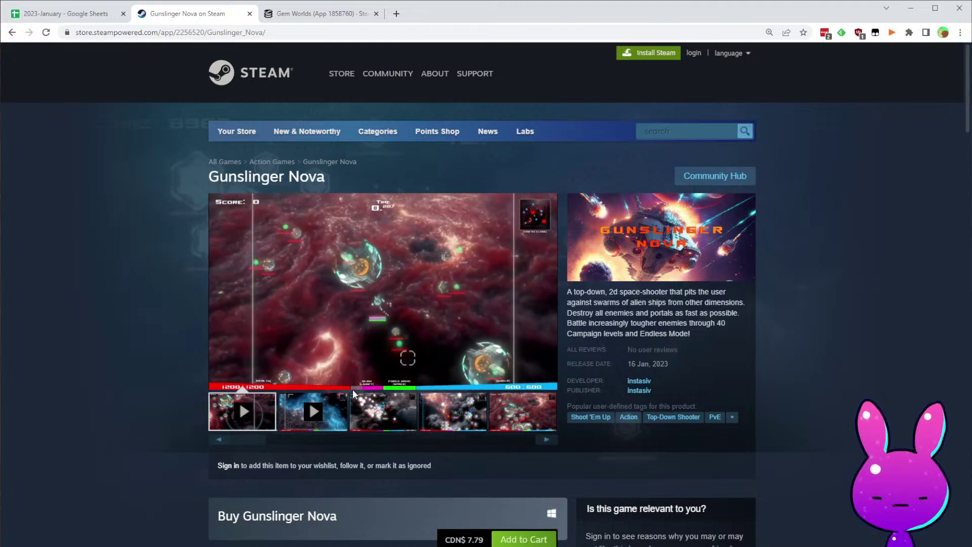
scroll(435, 393, "down", 12)
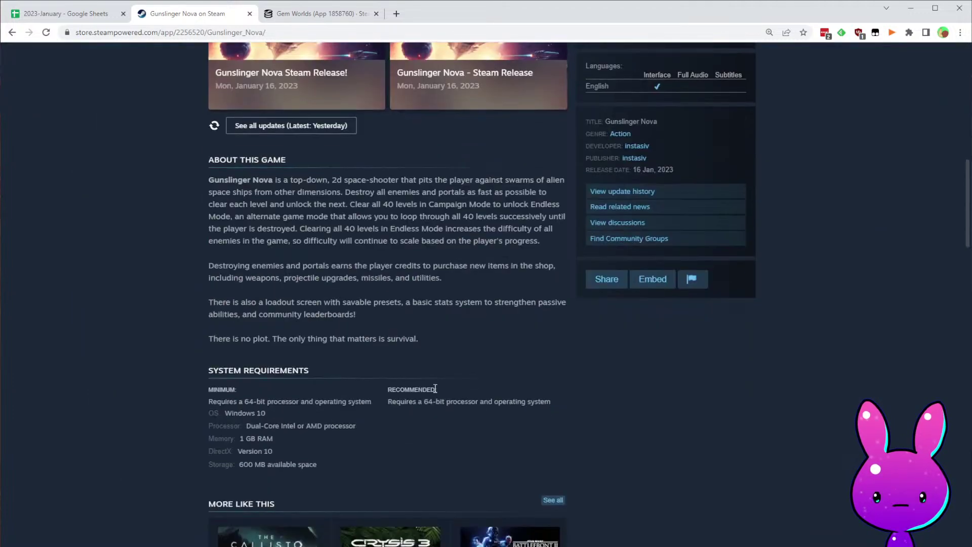
scroll(220, 365, "up", 3)
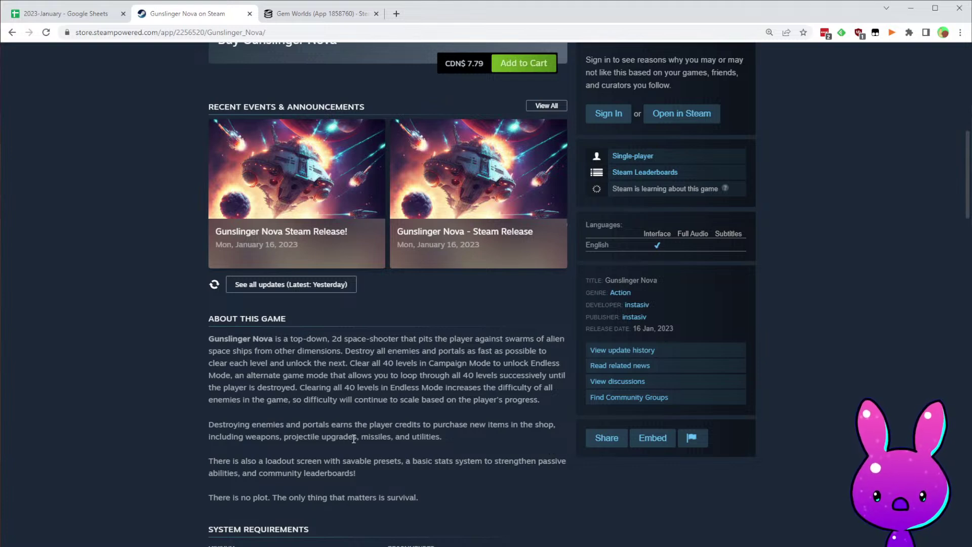
scroll(263, 266, "down", 3)
left_click_drag(208, 179, 257, 189)
left_click(440, 322)
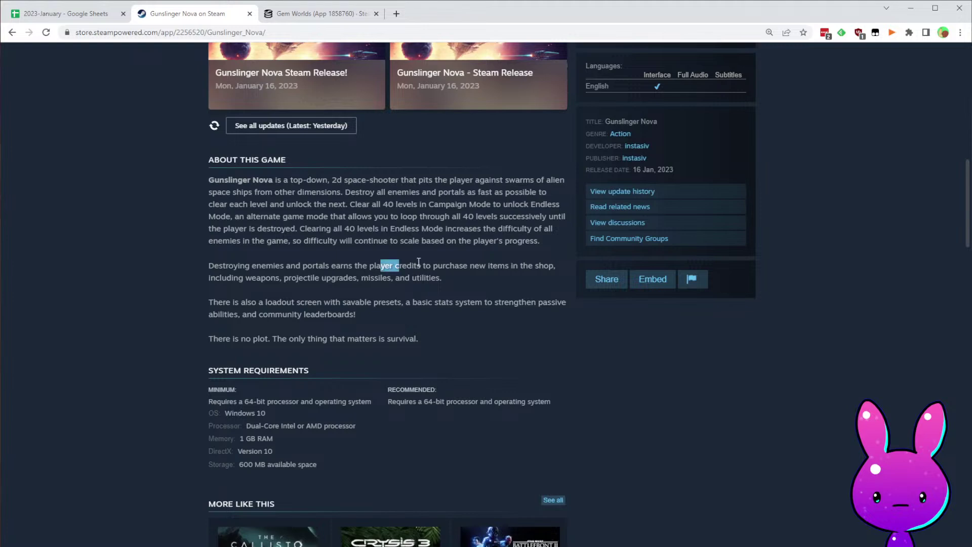
left_click_drag(548, 261, 210, 252)
- Read the customer review of Gunslinger Nova and check the review section's overall rating
scroll(588, 342, "down", 15)
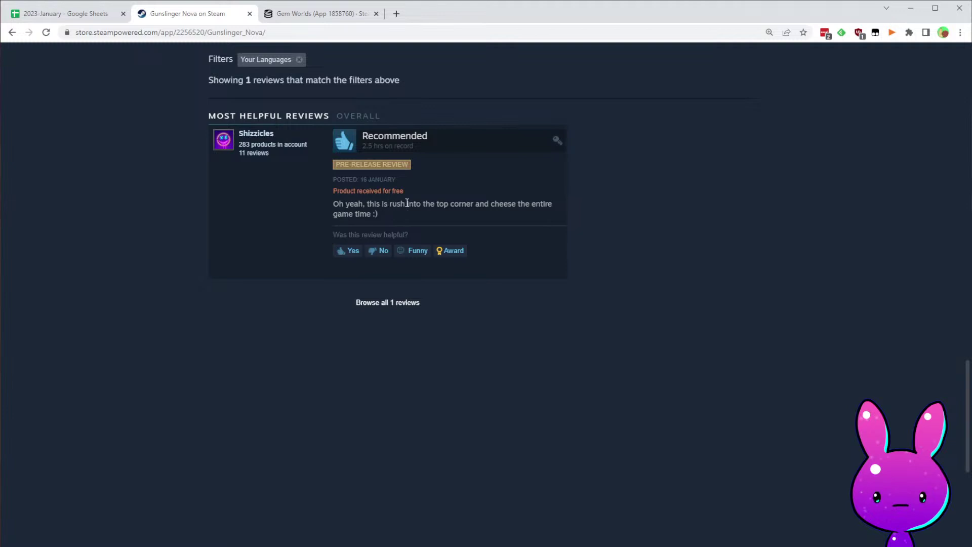
left_click_drag(407, 203, 504, 214)
left_click(343, 201)
left_click_drag(336, 204, 396, 214)
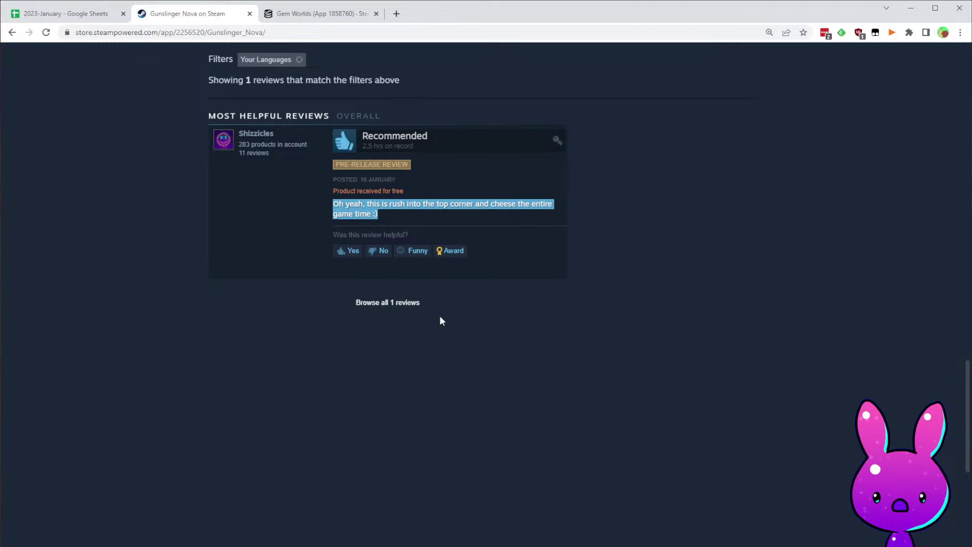
scroll(440, 319, "up", 2)
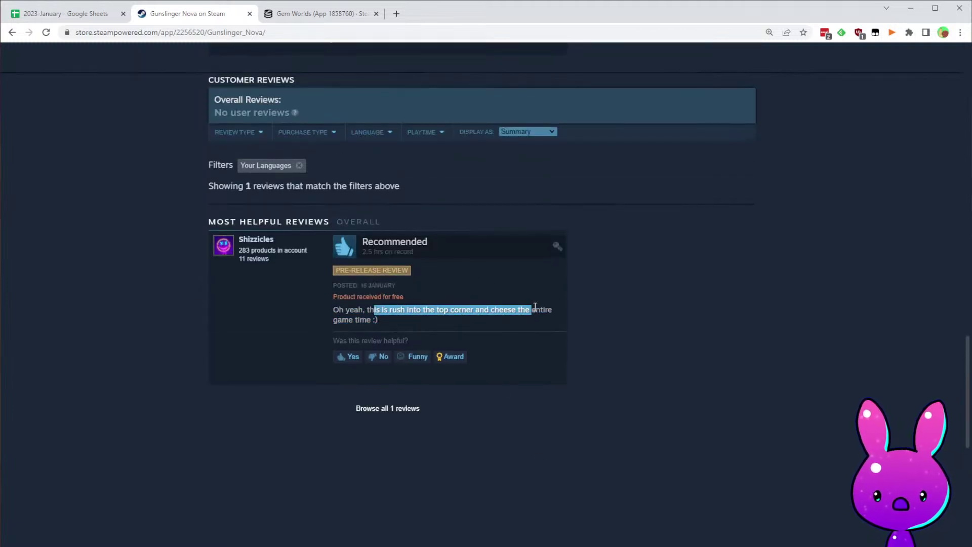
scroll(399, 329, "up", 20)
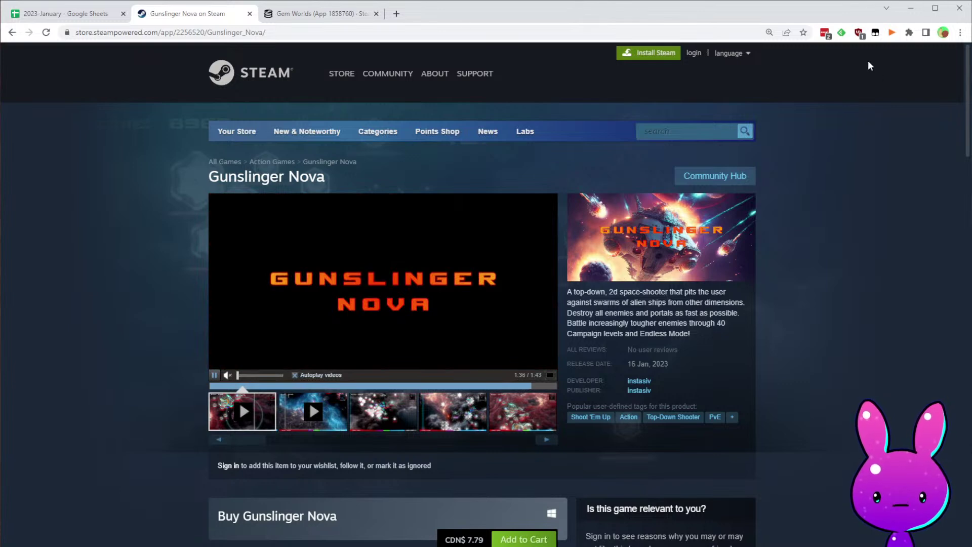
- Open the SteamDB charts page for Gunslinger Nova, using app ID 2256520 from its store address
left_click(198, 32)
left_click(293, 15)
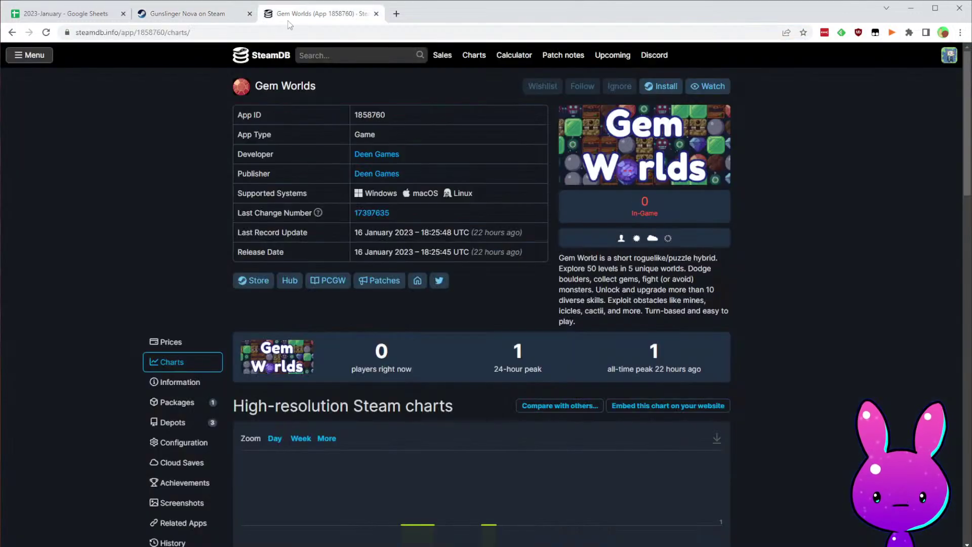
double_click(147, 34)
type("2256520")
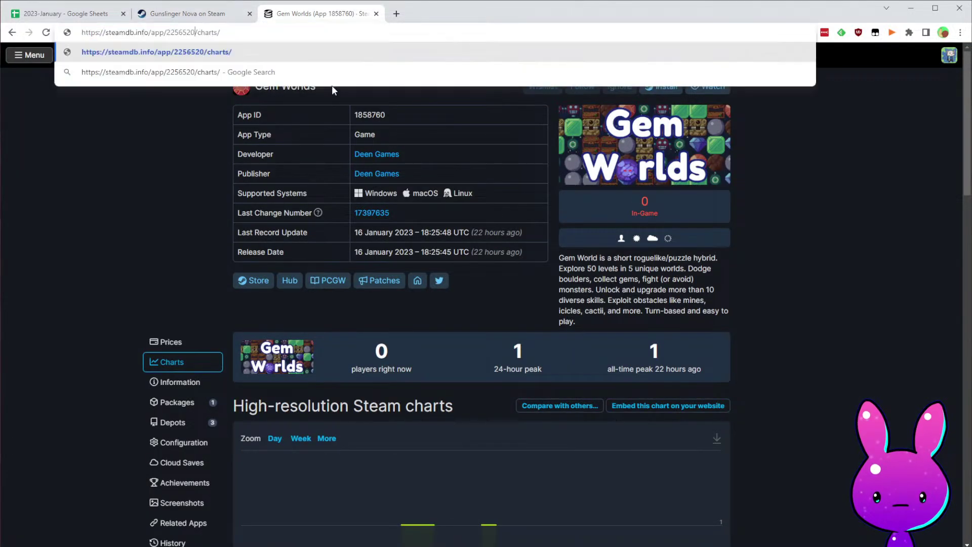
key("Return")
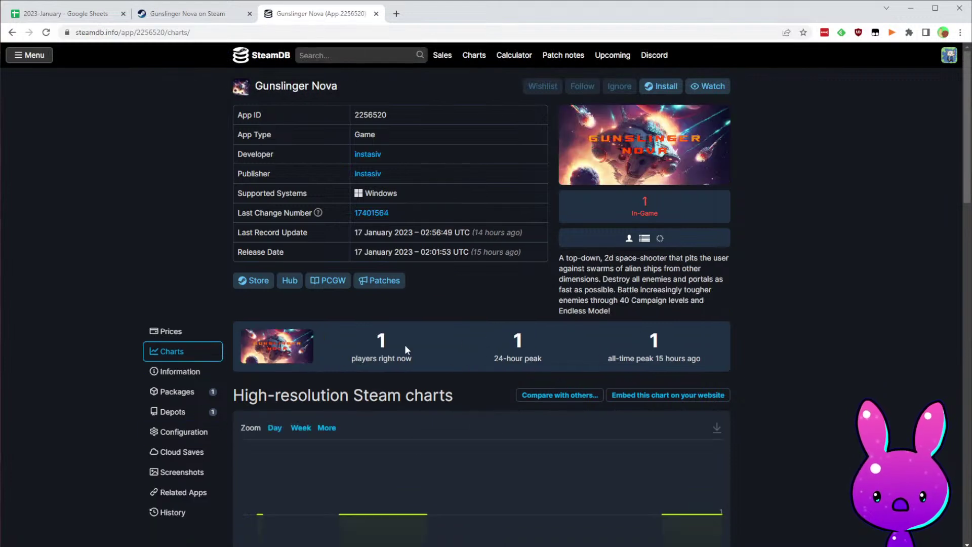
- Examine Gunslinger Nova's player peaks, follower count and the start date of its followers chart on SteamDB
left_click(661, 345)
scroll(701, 352, "down", 14)
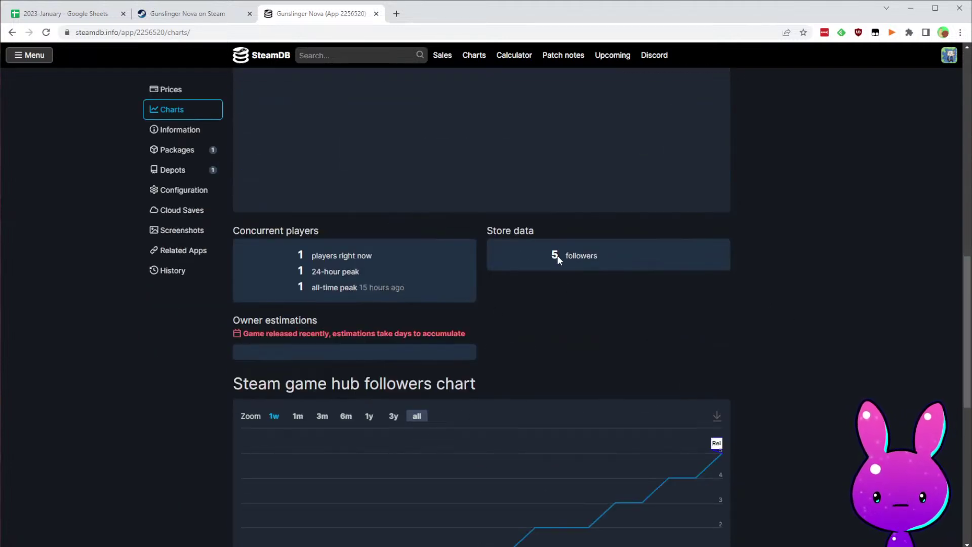
double_click(581, 255)
scroll(703, 391, "down", 5)
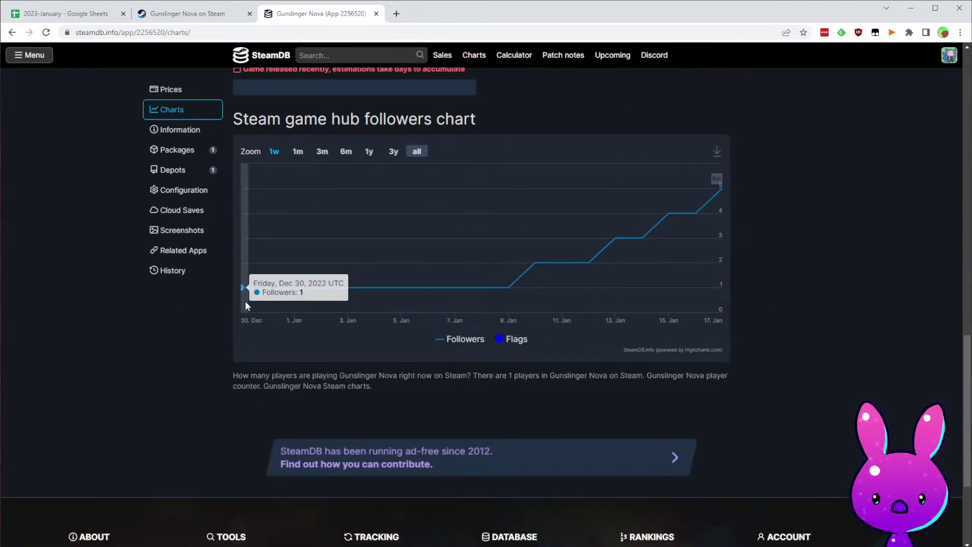
- In the 2023-January sheet, enter 12/30/2022 as Gunslinger Nova's store release date
left_click(65, 14)
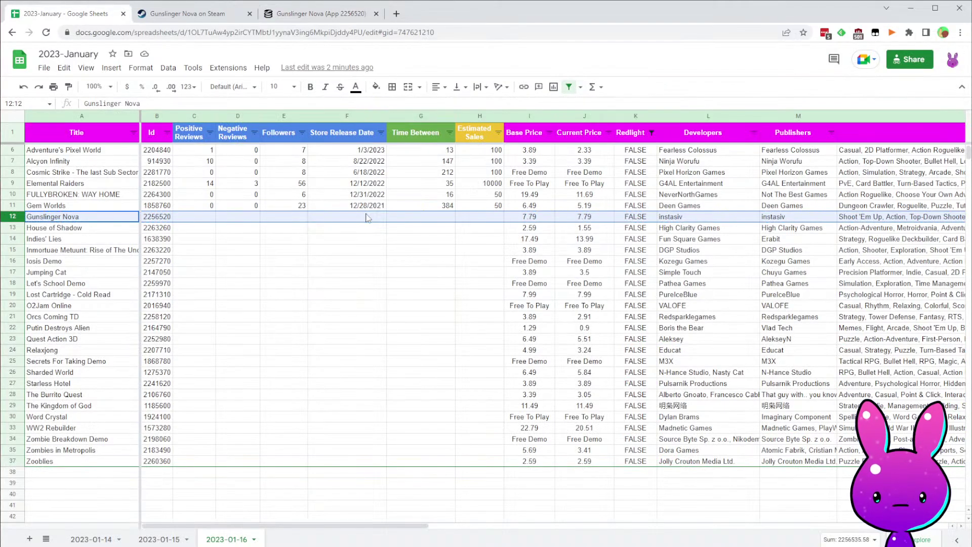
left_click(373, 193)
key("ctrl+c")
left_click(359, 215)
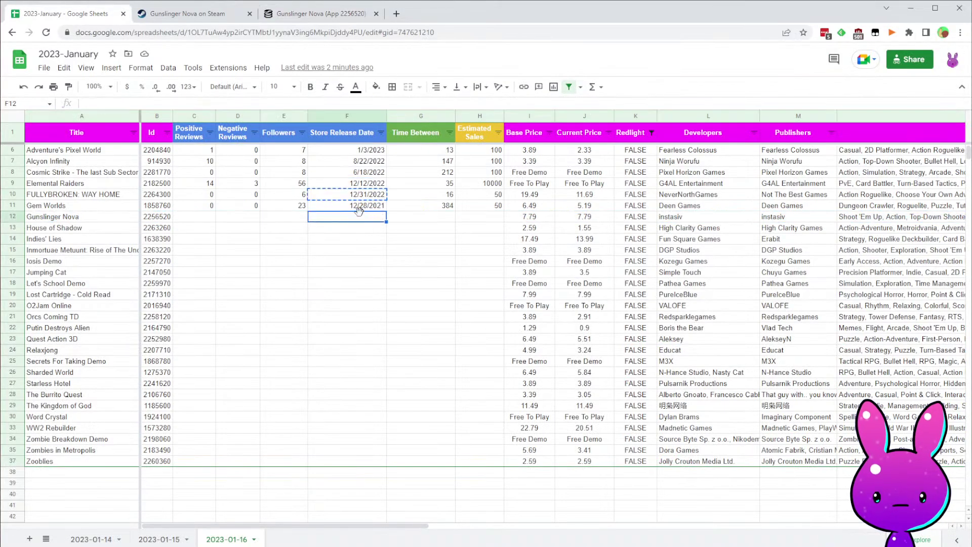
key("ctrl+v")
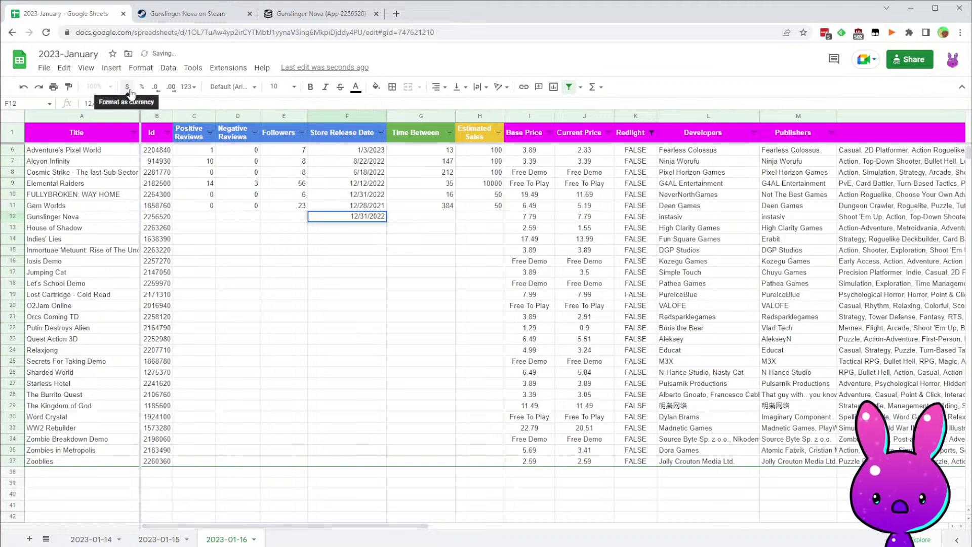
key("Delete")
key("Return")
key("Up")
key("Right")
key("Up")
key("Down")
key("Left")
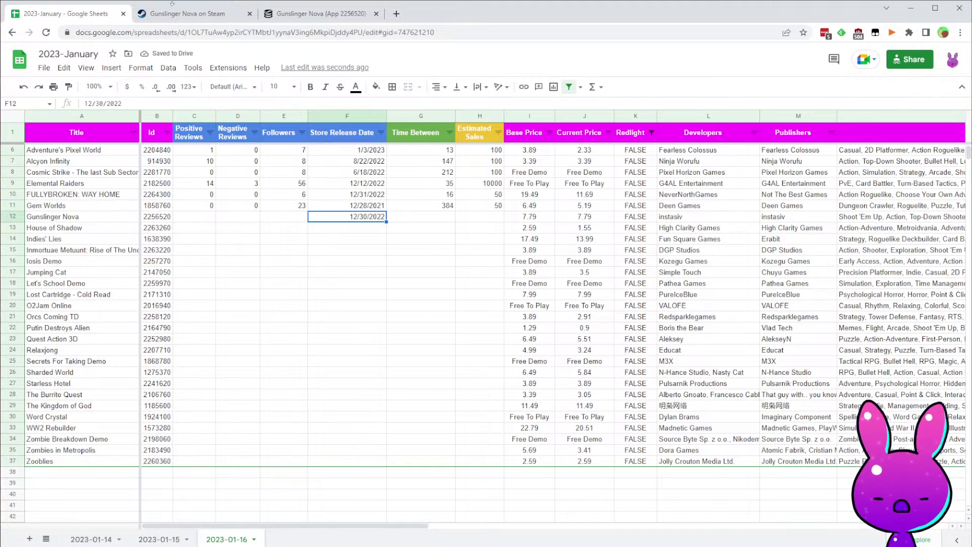
- Check the follower count on SteamDB and record 5 followers, 1 positive review and 0 negative reviews for Gunslinger Nova
left_click(331, 4)
scroll(660, 212, "up", 5)
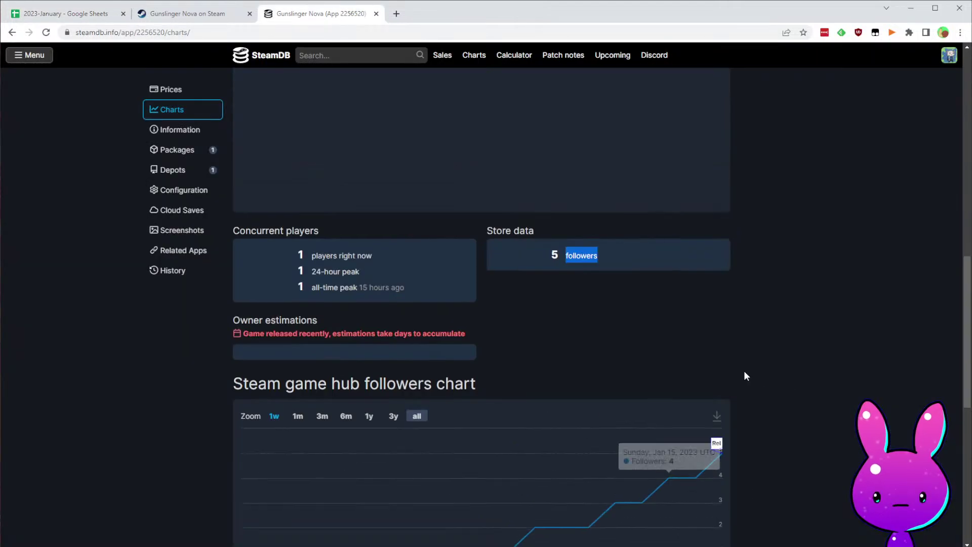
scroll(731, 421, "down", 4)
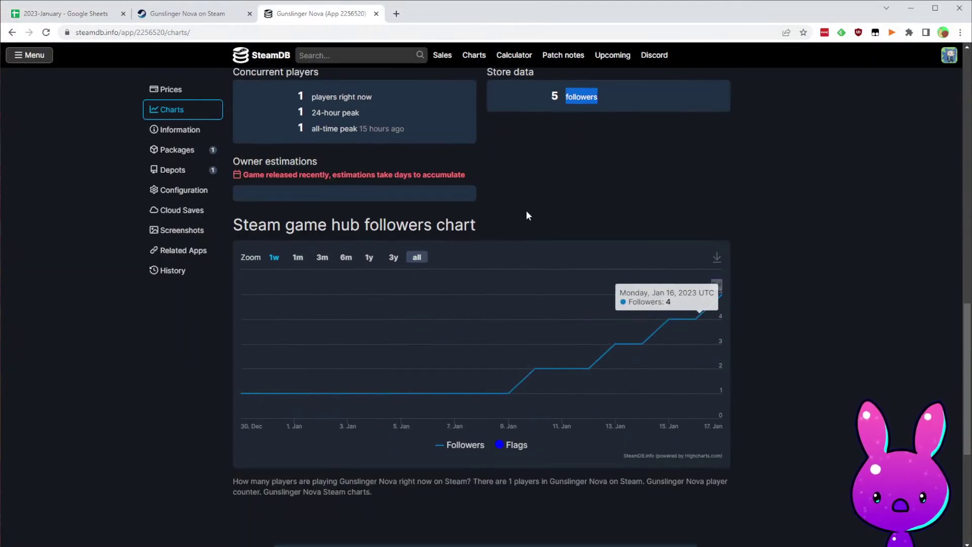
left_click(66, 14)
left_click(304, 221)
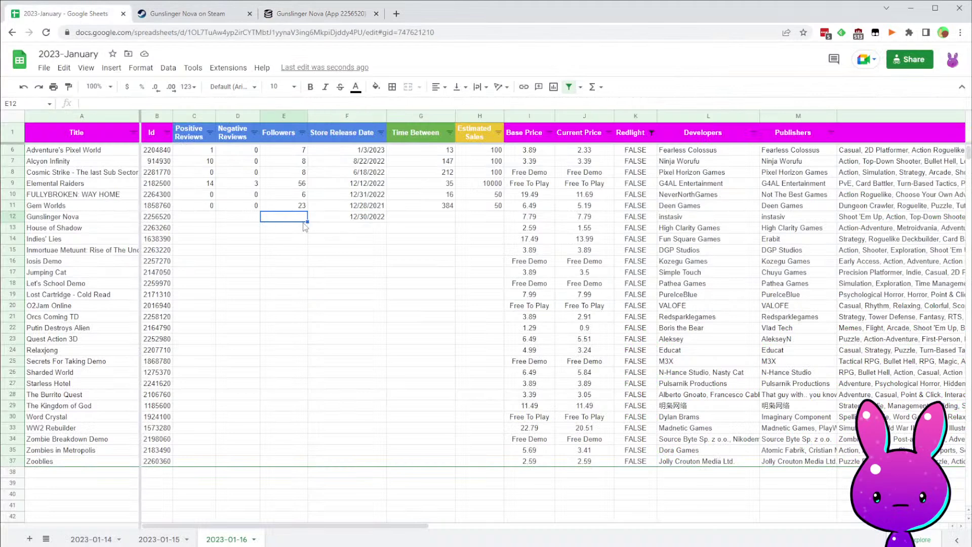
type("5")
key("Left")
key("Left")
type("1")
key("Tab")
type("0")
key("Tab")
key("Tab")
key("Tab")
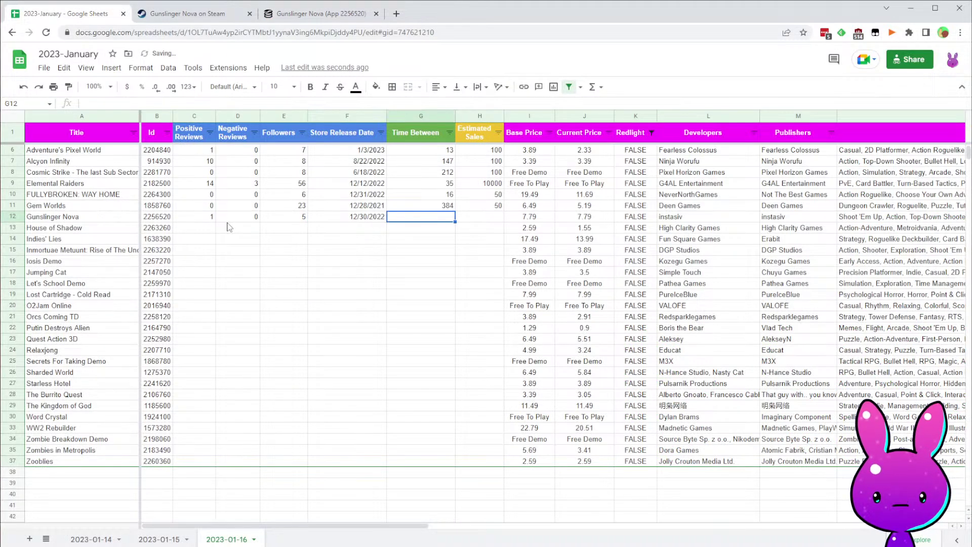
- Fill the Time Between formula down from the Gem Worlds row into the Gunslinger Nova row
left_click(448, 209)
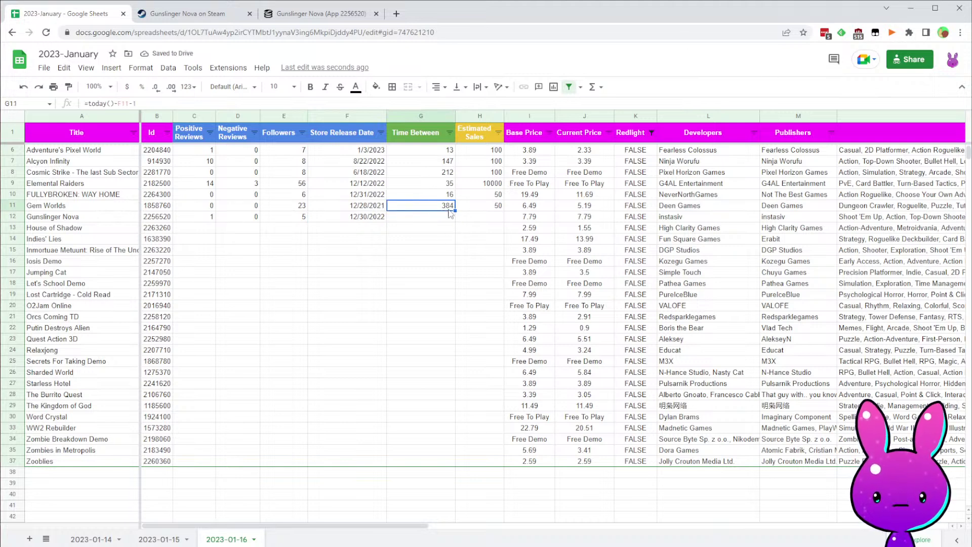
left_click_drag(456, 209, 449, 219)
left_click(395, 238)
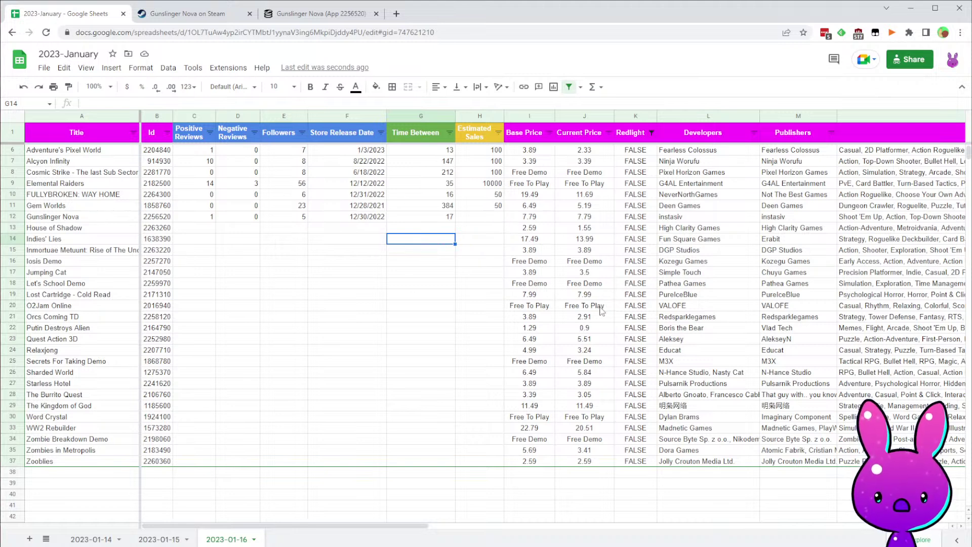
- Set Gunslinger Nova's estimated sales to 100
left_click(466, 208)
key("Down")
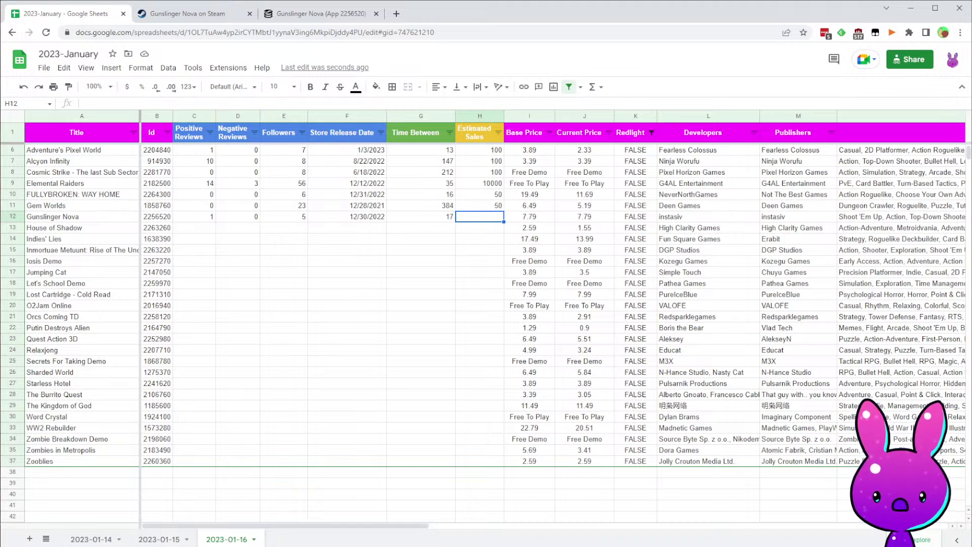
type("100")
key("Return")
key("Left")
key("Left")
key("Left")
key("Left")
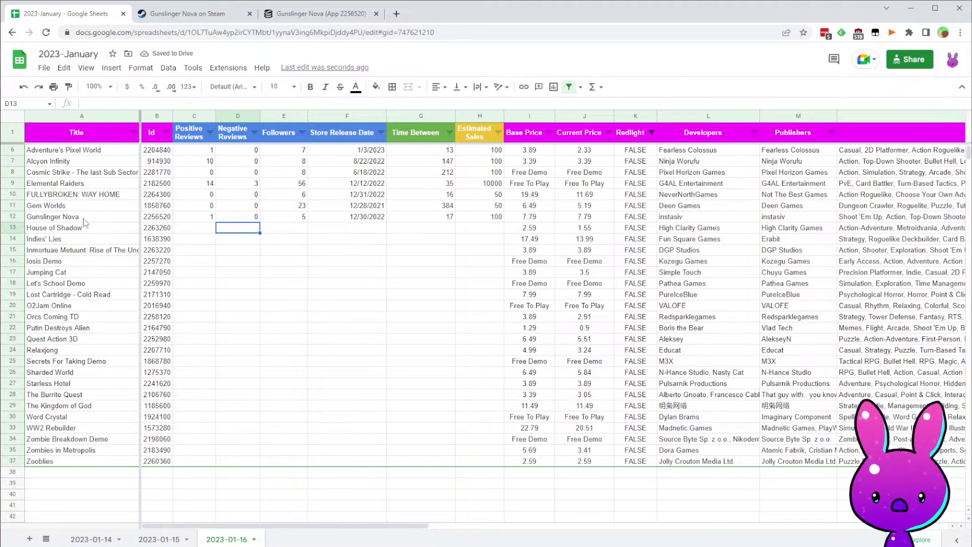
- Open the Steam store page for House of Shadow using app ID 2263260 from its spreadsheet row
key("shift+Up")
left_click(195, 229)
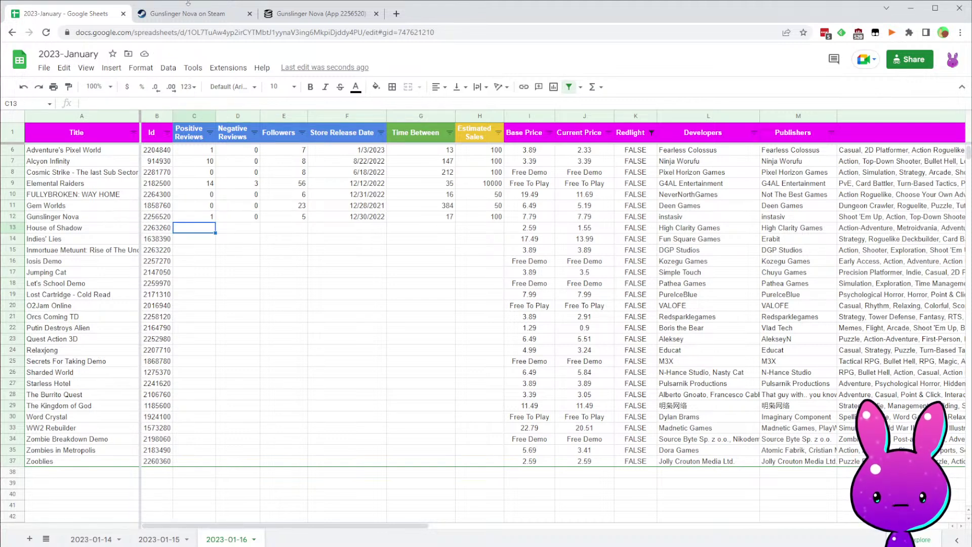
left_click(192, 10)
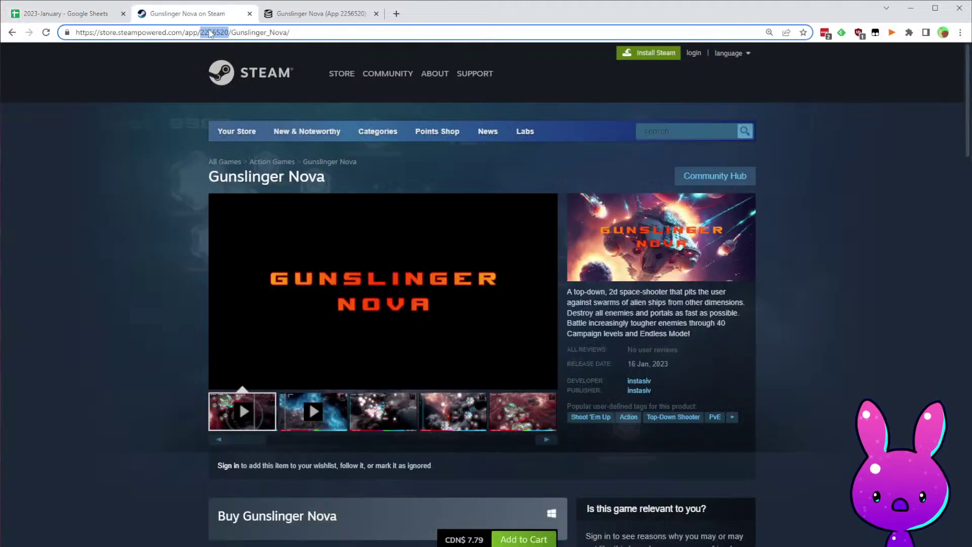
key("ctrl+v")
key("shift+End")
key("BackSpace")
key("Return")
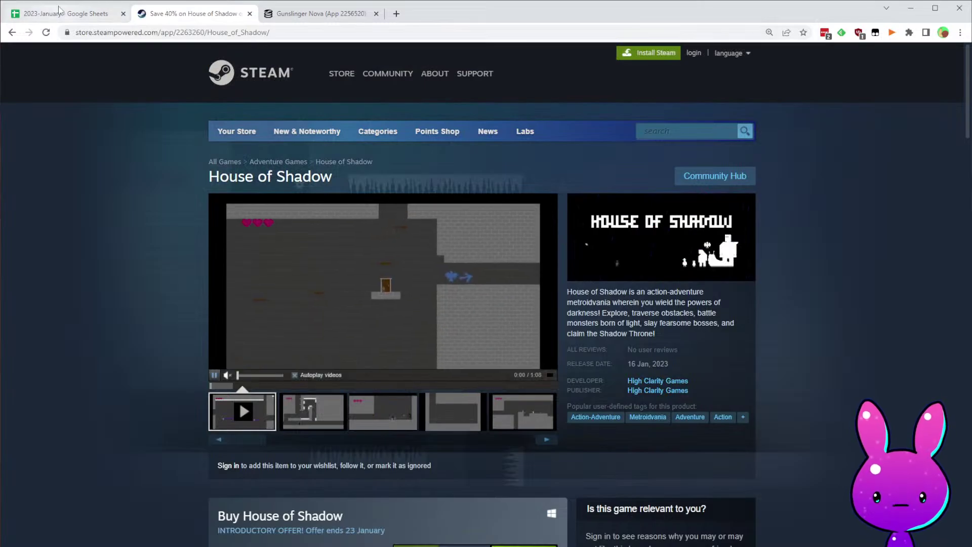
- Review the House of Shadow row in the spreadsheet, checking its title, base price and current price
left_click(71, 14)
left_click(67, 230)
left_click(576, 232)
left_click(553, 229)
left_click(576, 229)
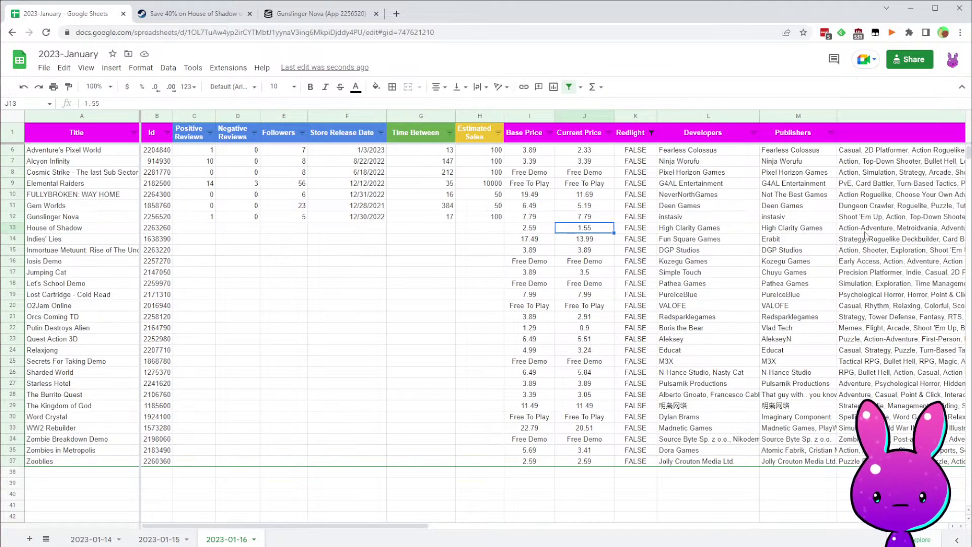
- Read House of Shadow's short description on its Steam store page
left_click(193, 15)
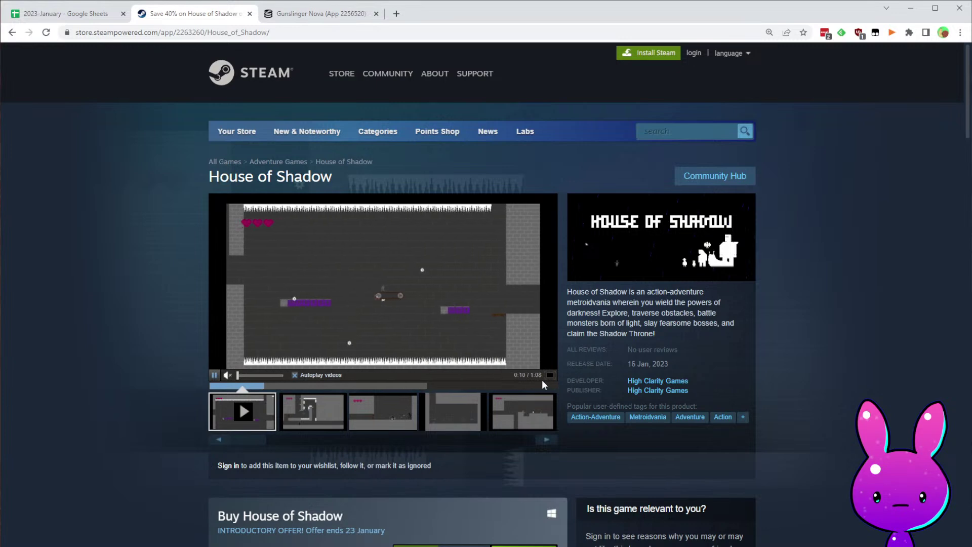
left_click_drag(580, 291, 700, 291)
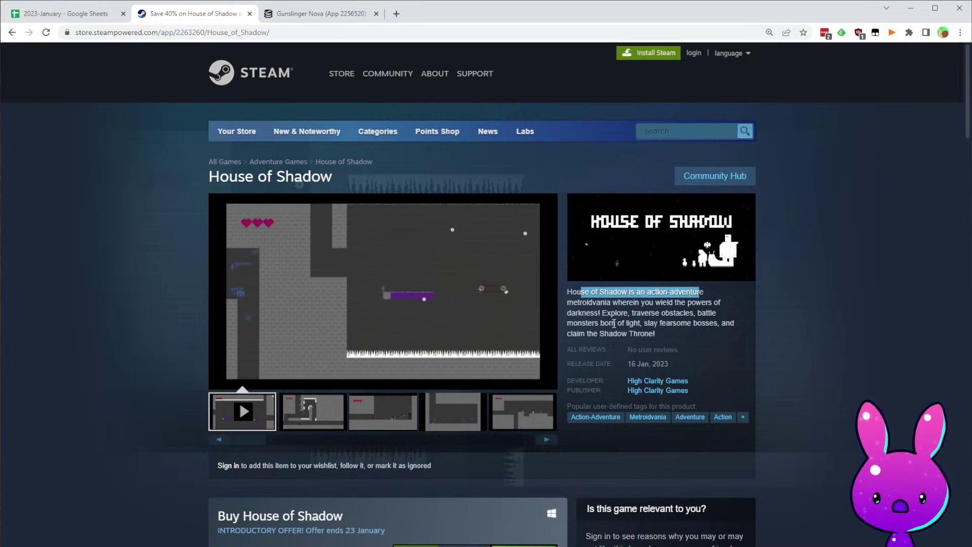
double_click(662, 303)
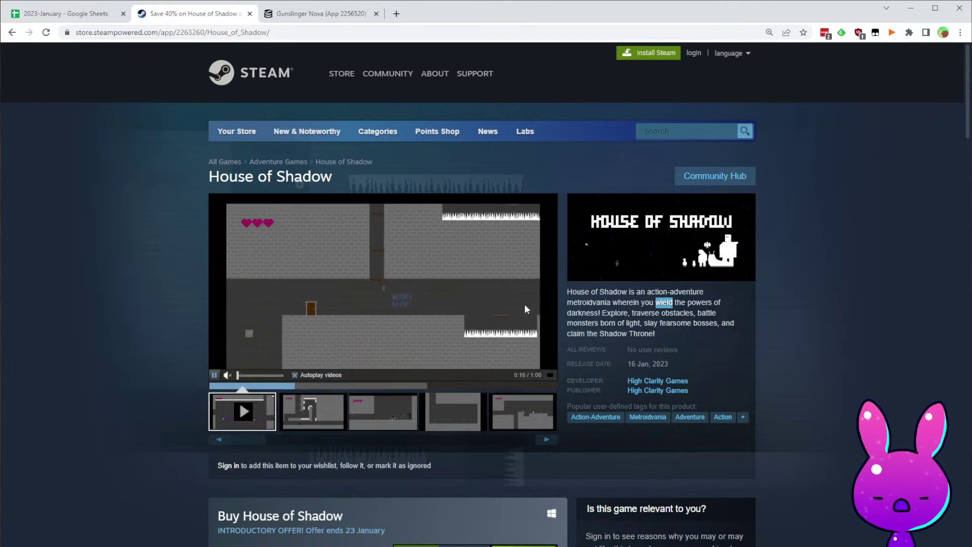
left_click_drag(615, 313, 697, 317)
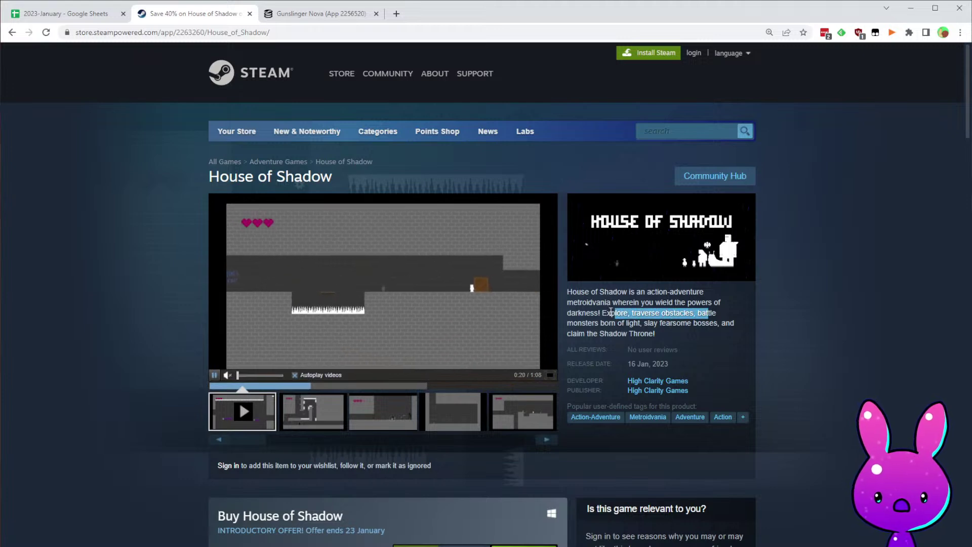
left_click_drag(574, 329, 627, 326)
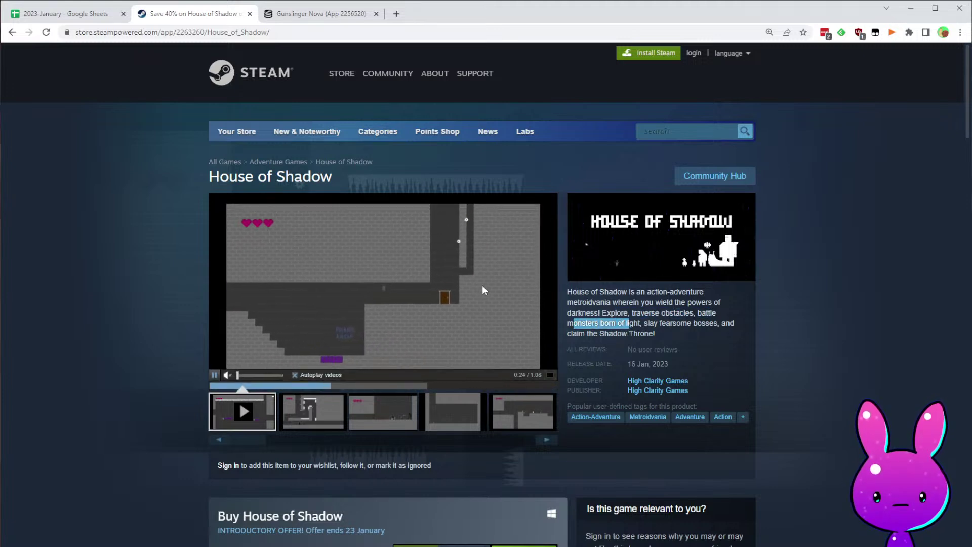
- Watch House of Shadow's trailer in full screen and read its About This Game section
left_click(549, 374)
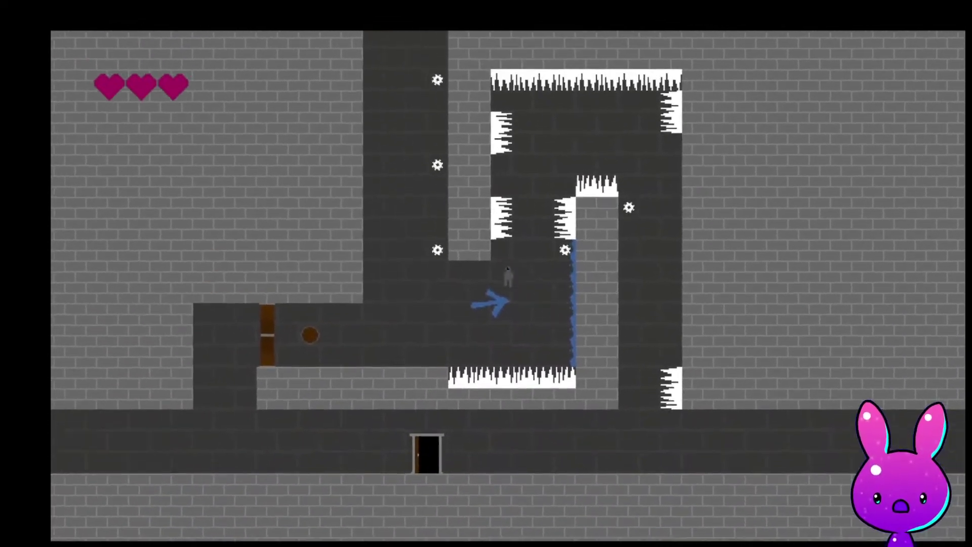
key("Escape")
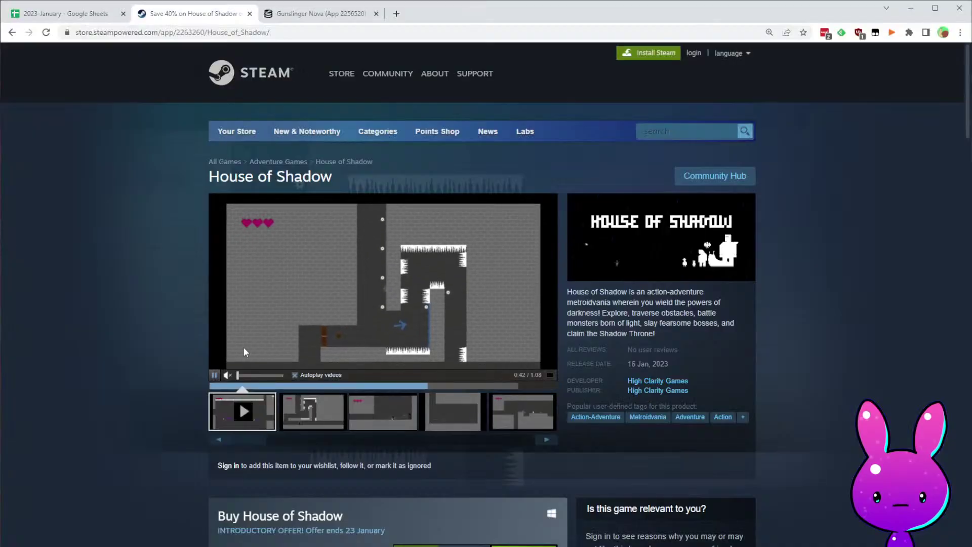
scroll(258, 320, "down", 5)
scroll(259, 320, "down", 5)
scroll(113, 199, "up", 1)
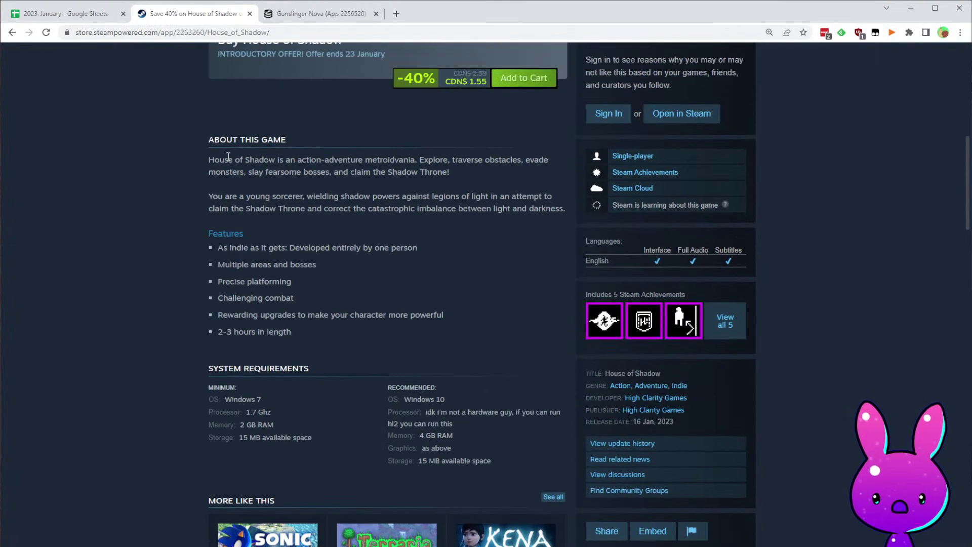
left_click_drag(218, 156, 422, 172)
left_click(470, 191)
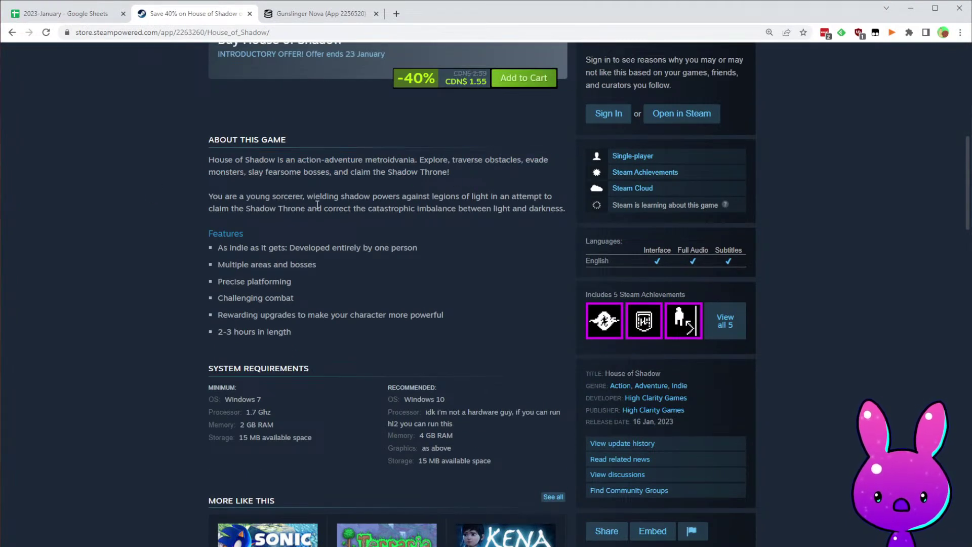
left_click_drag(213, 198, 535, 194)
left_click(509, 206)
scroll(455, 287, "up", 10)
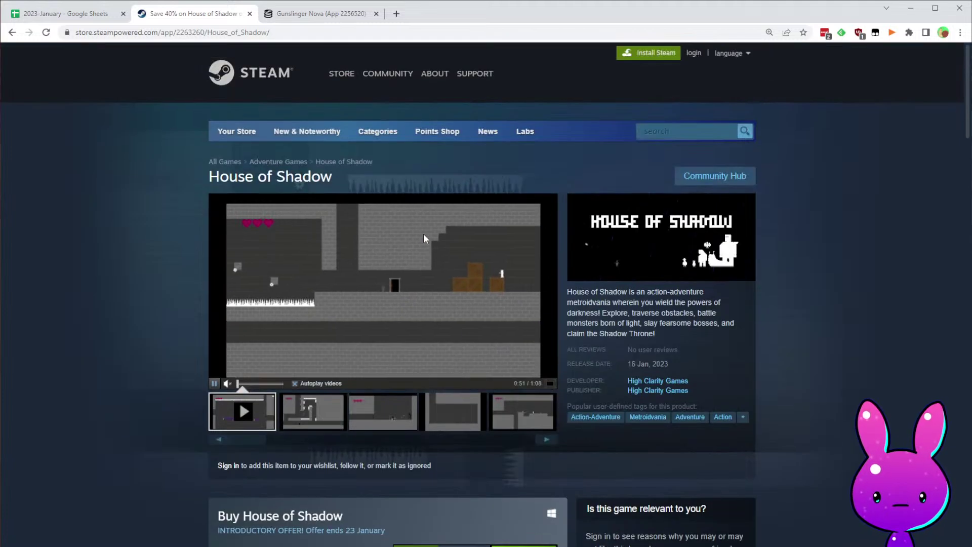
- Look through House of Shadow's store screenshots, enlarging them to examine the gameplay
left_click(368, 418)
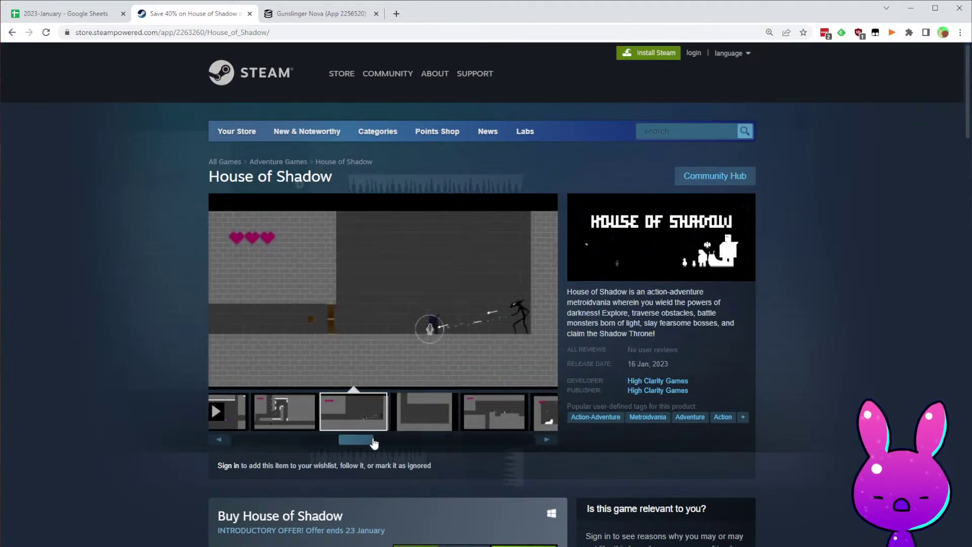
left_click(411, 414)
left_click(478, 417)
left_click_drag(365, 441, 136, 482)
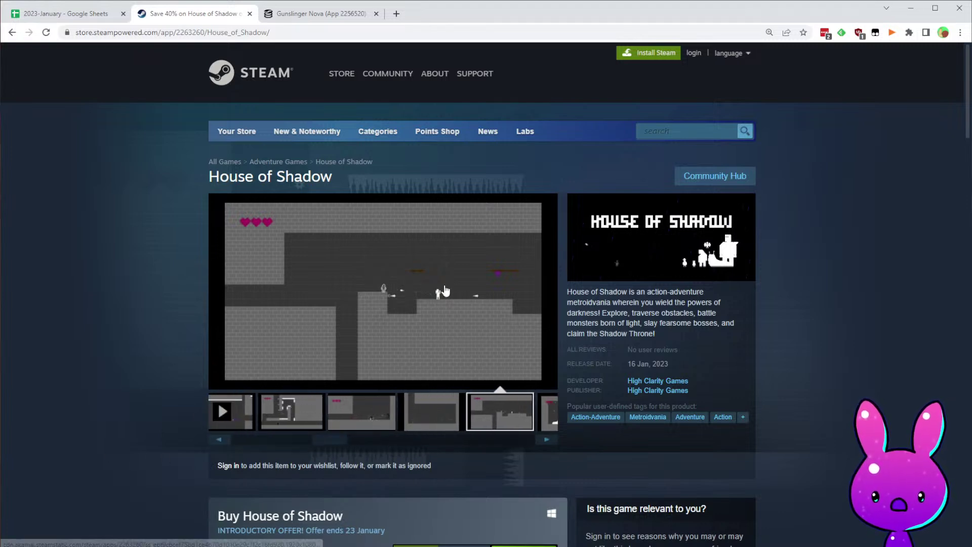
left_click(443, 288)
left_click(761, 502)
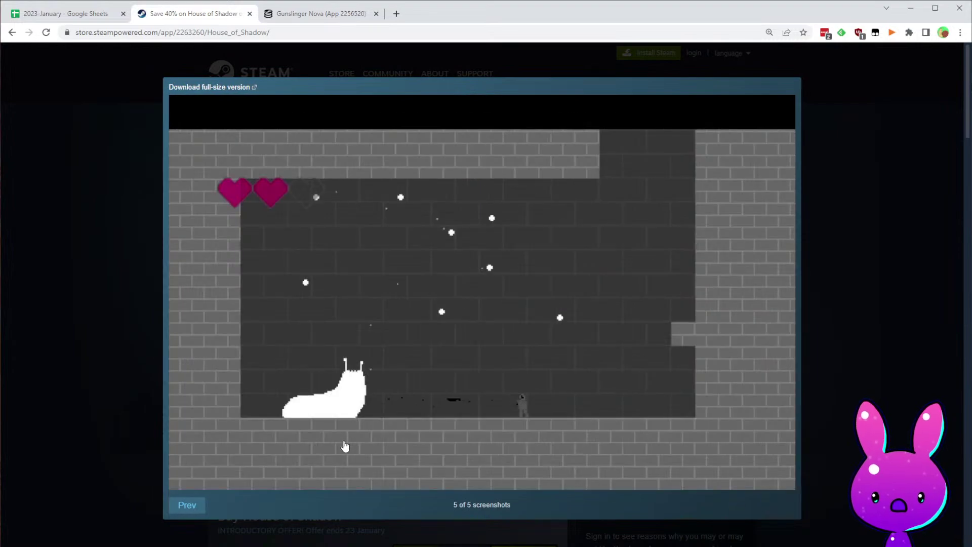
left_click(840, 391)
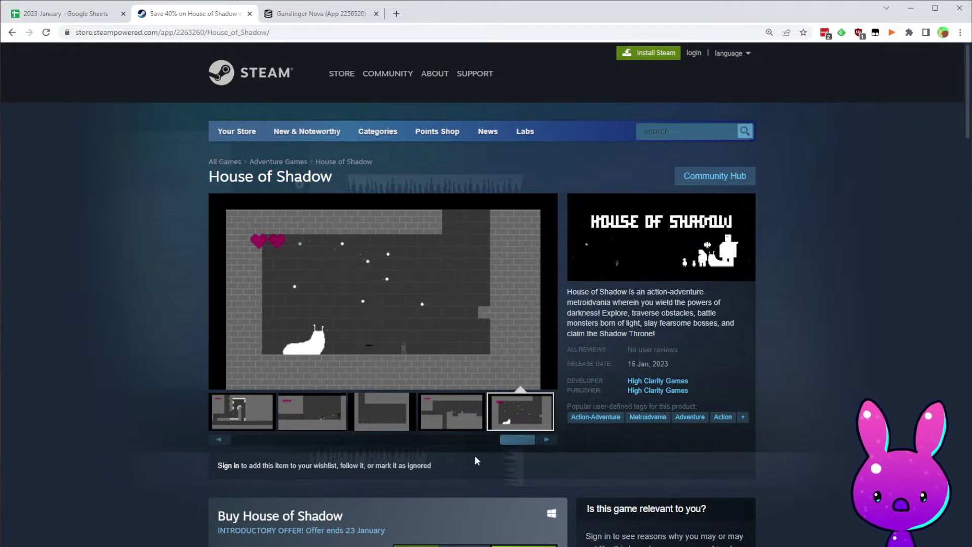
left_click(481, 441)
left_click_drag(482, 448, 100, 453)
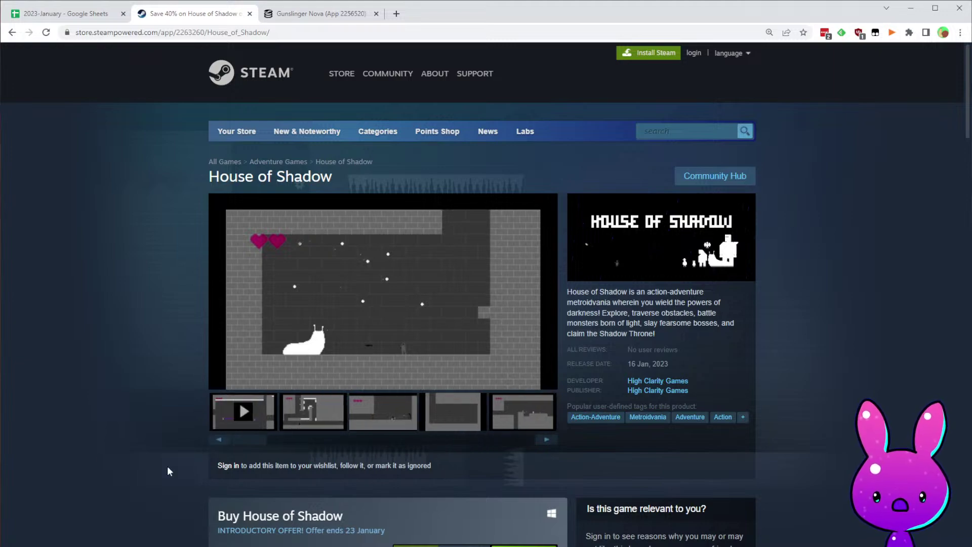
- Read the customer review of House of Shadow and check the system requirements on its store page
scroll(711, 378, "down", 17)
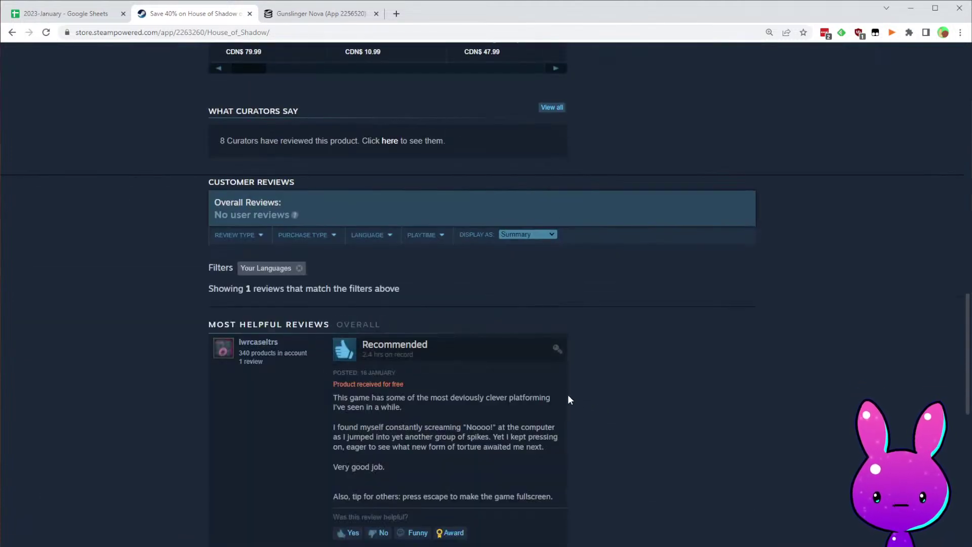
scroll(584, 397, "down", 3)
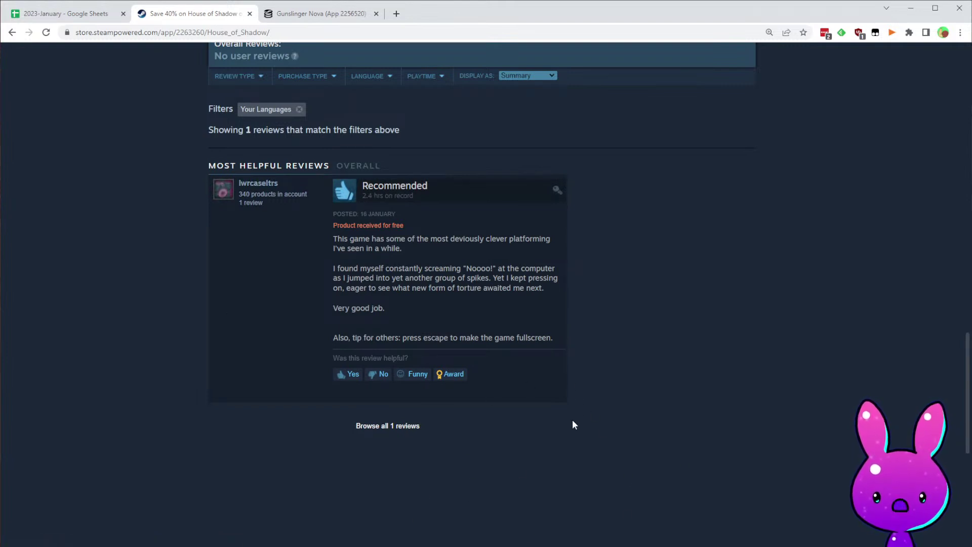
left_click_drag(376, 238, 507, 237)
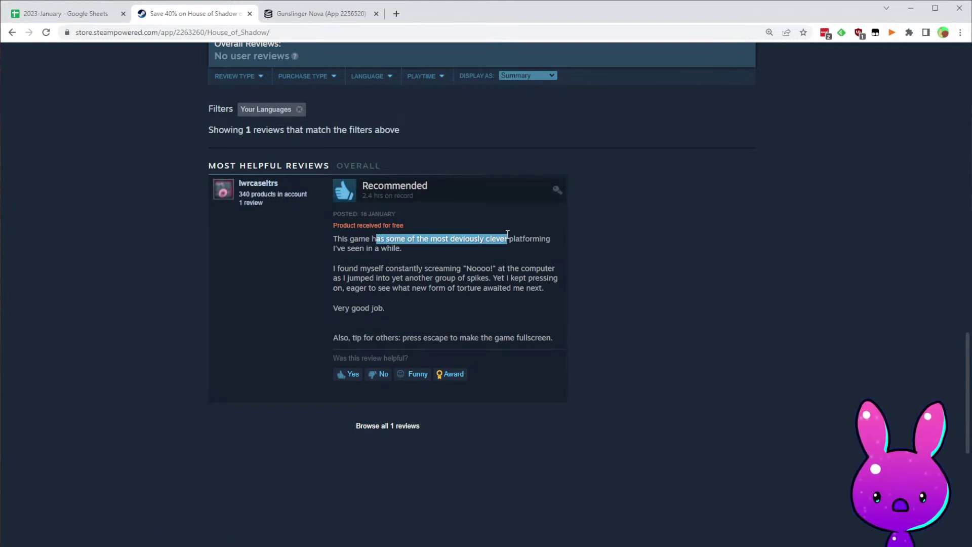
left_click_drag(333, 268, 482, 278)
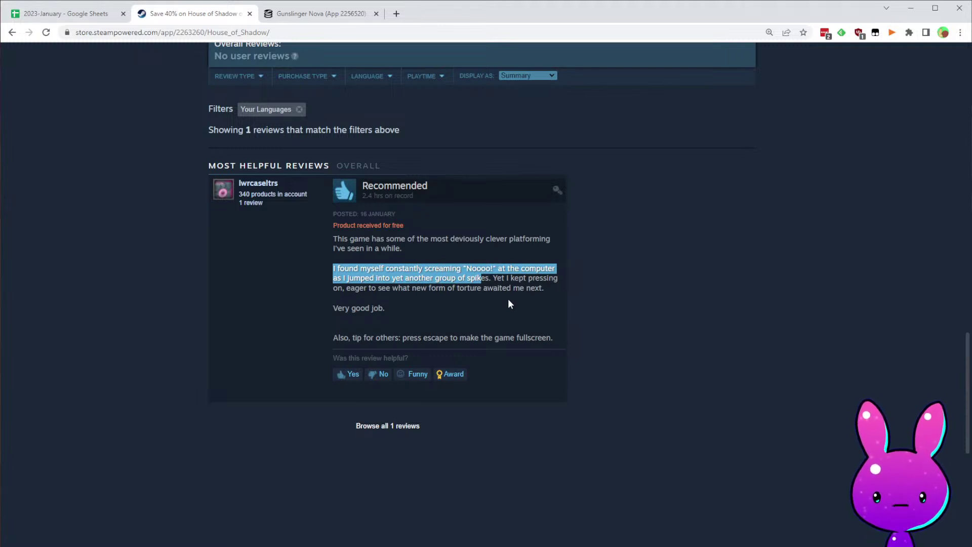
left_click_drag(323, 308, 546, 338)
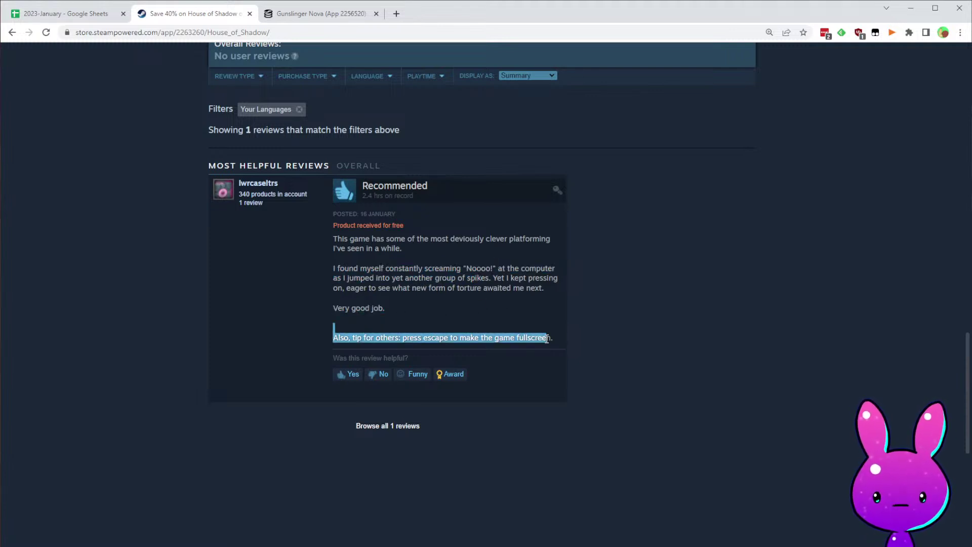
left_click_drag(413, 337, 546, 347)
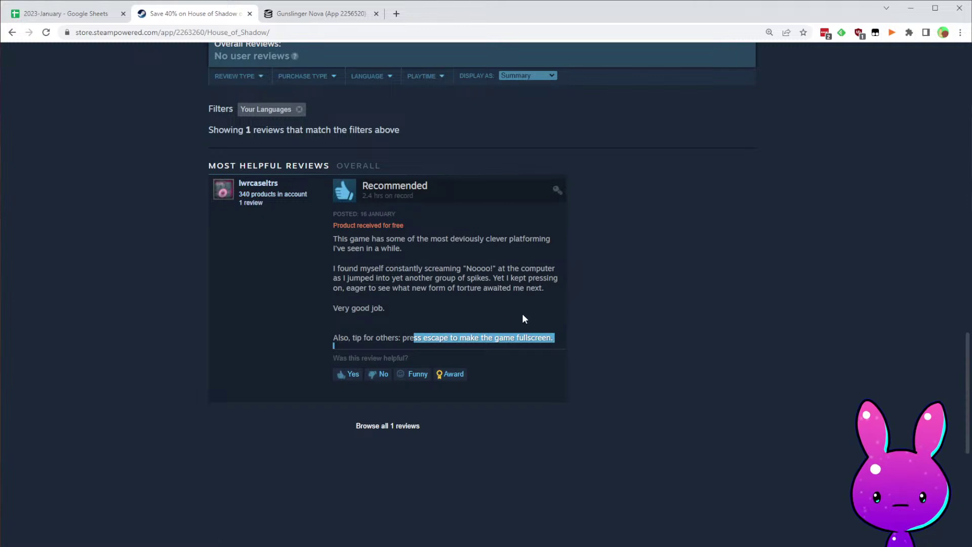
left_click(476, 289)
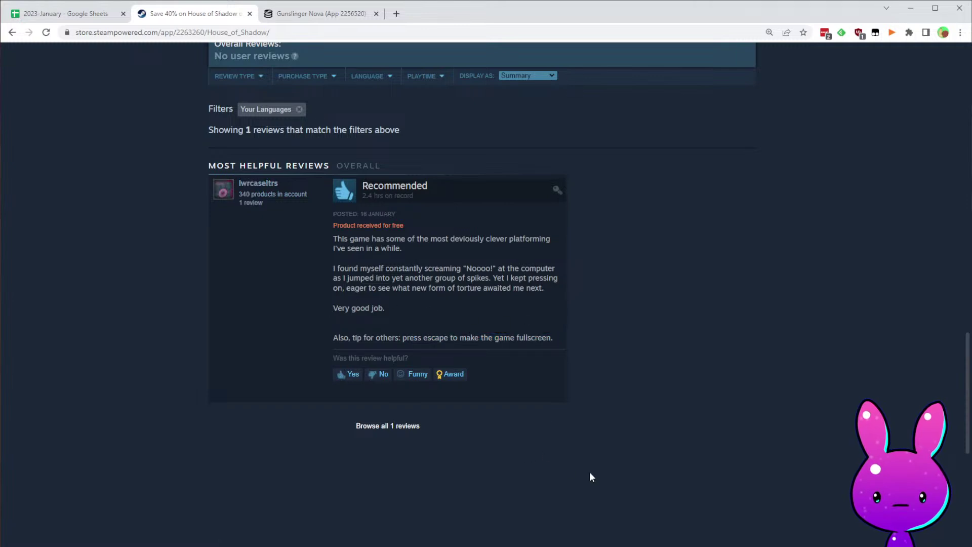
scroll(587, 441, "up", 5)
scroll(438, 230, "up", 5)
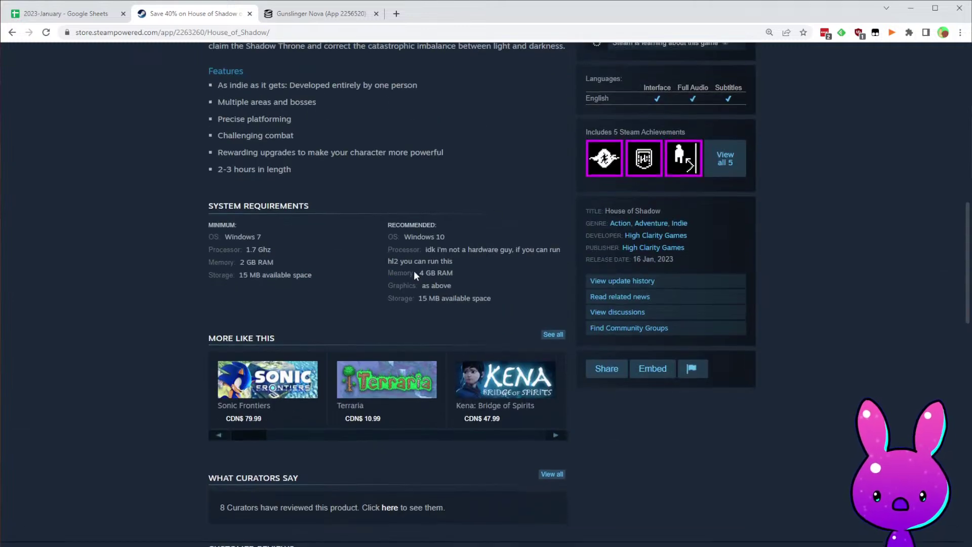
scroll(330, 327, "down", 11)
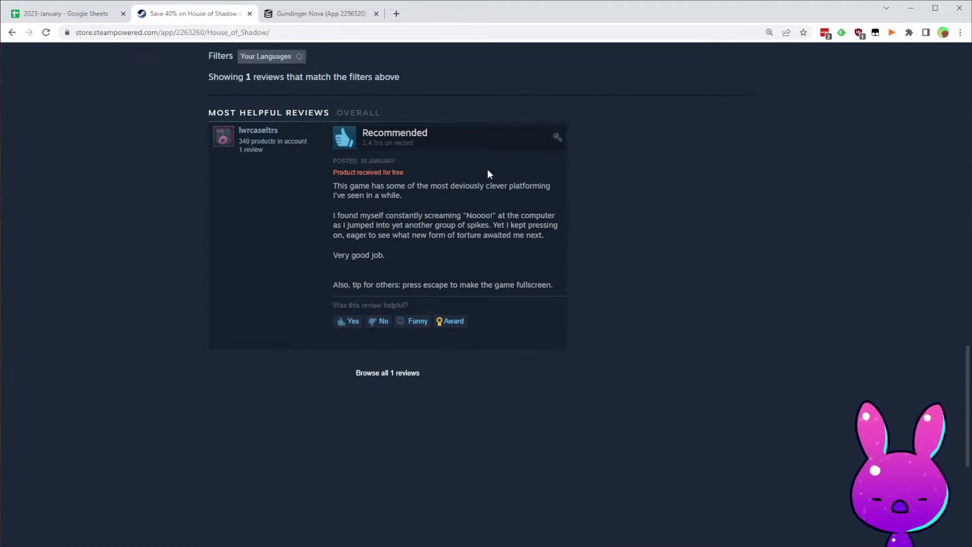
scroll(670, 259, "up", 15)
scroll(630, 344, "up", 5)
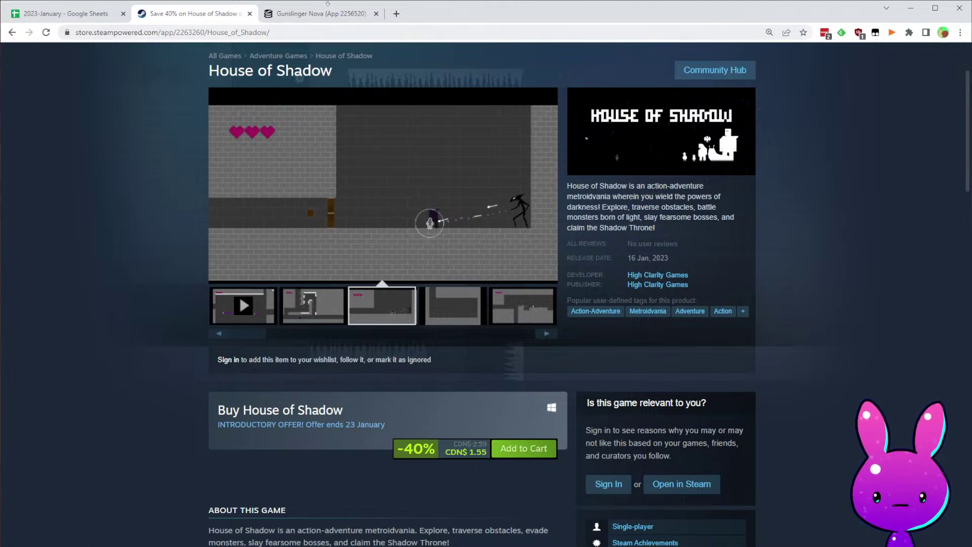
- Open House of Shadow's SteamDB charts page using app ID 2263260 copied from its Steam store address
double_click(196, 31)
key("ctrl+c")
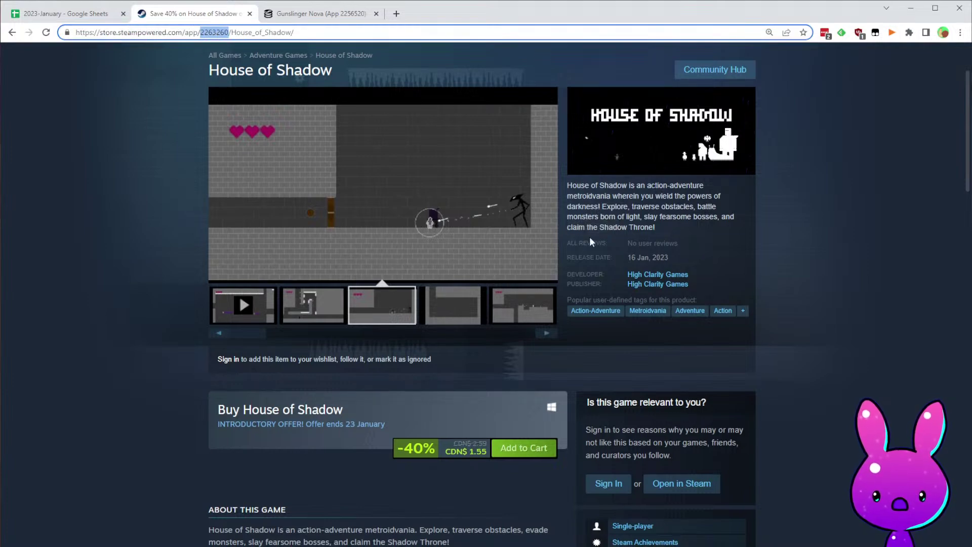
scroll(369, 371, "down", 20)
scroll(370, 370, "up", 10)
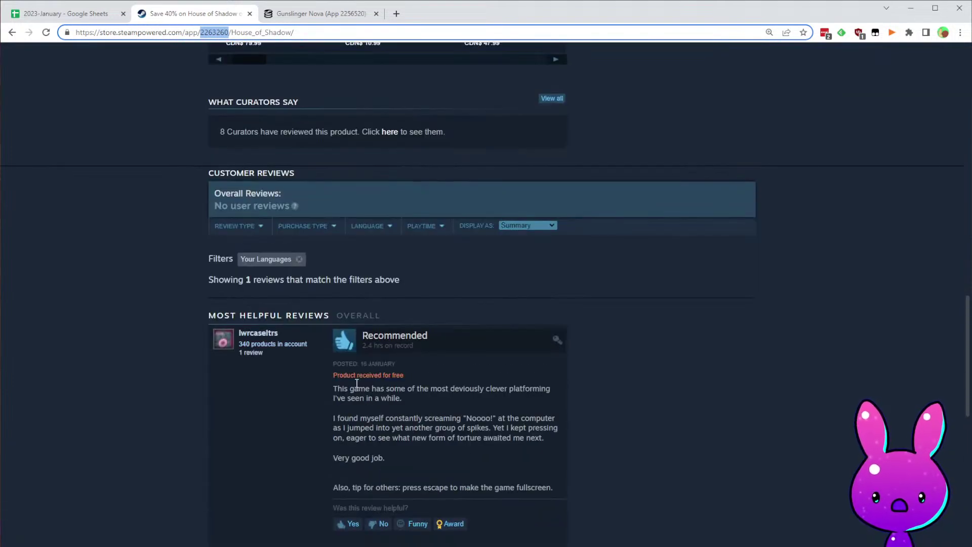
left_click_drag(305, 369, 461, 388)
left_click(630, 476)
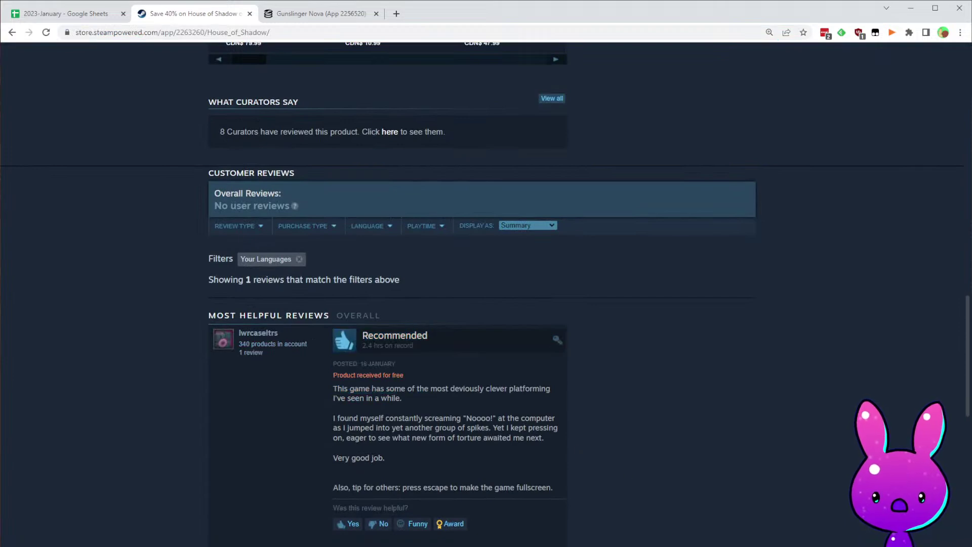
middle_click(694, 354)
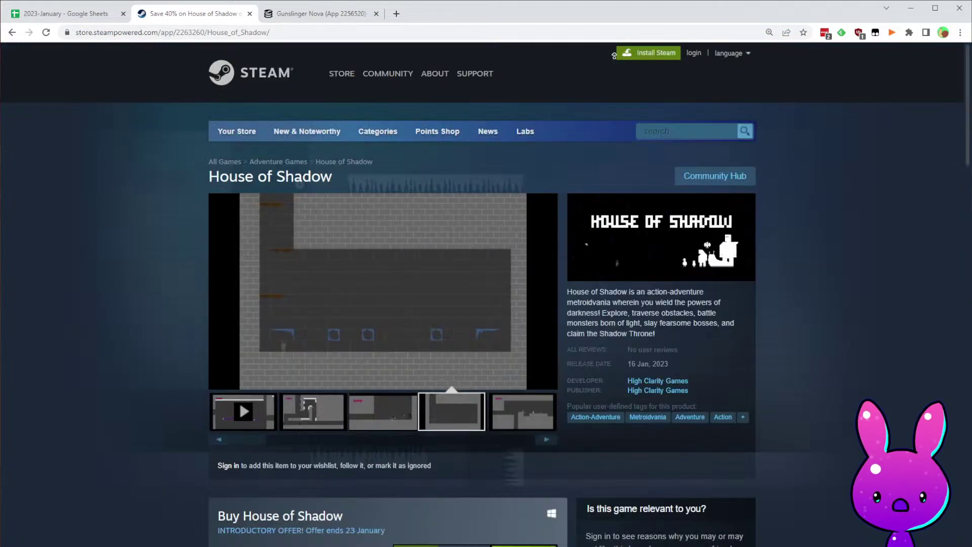
left_click(287, 17)
double_click(178, 32)
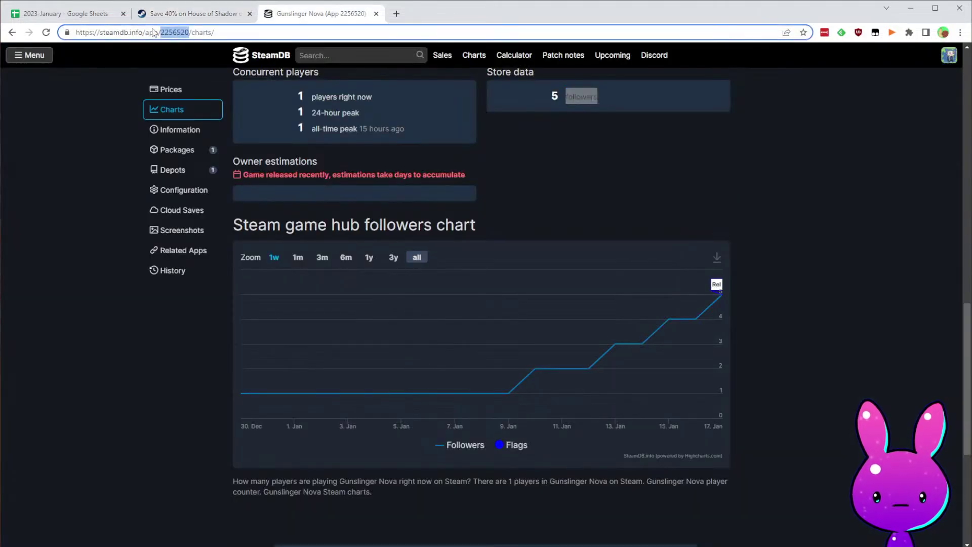
key("ctrl+v")
key("Return")
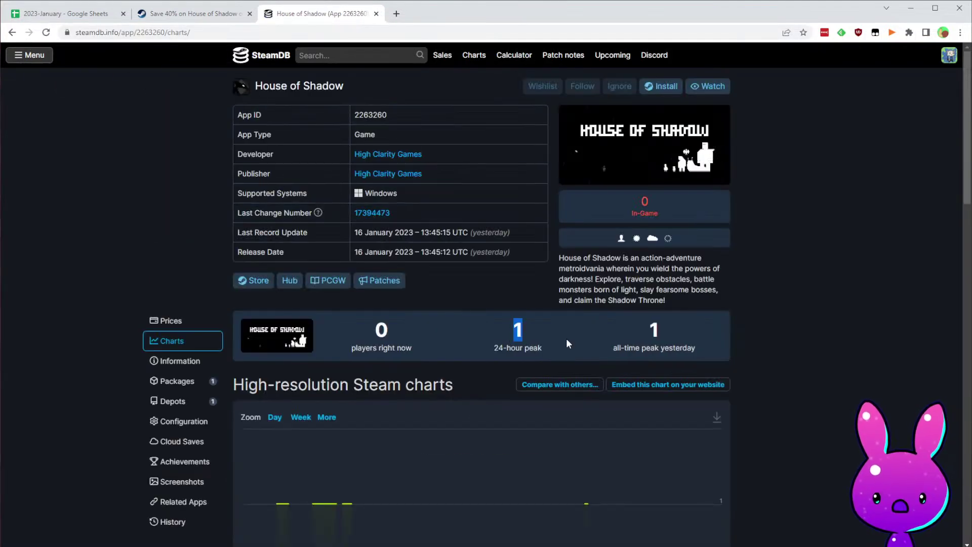
- Check House of Shadow's concurrent player figures, follower count and store data on its SteamDB charts page
double_click(381, 329)
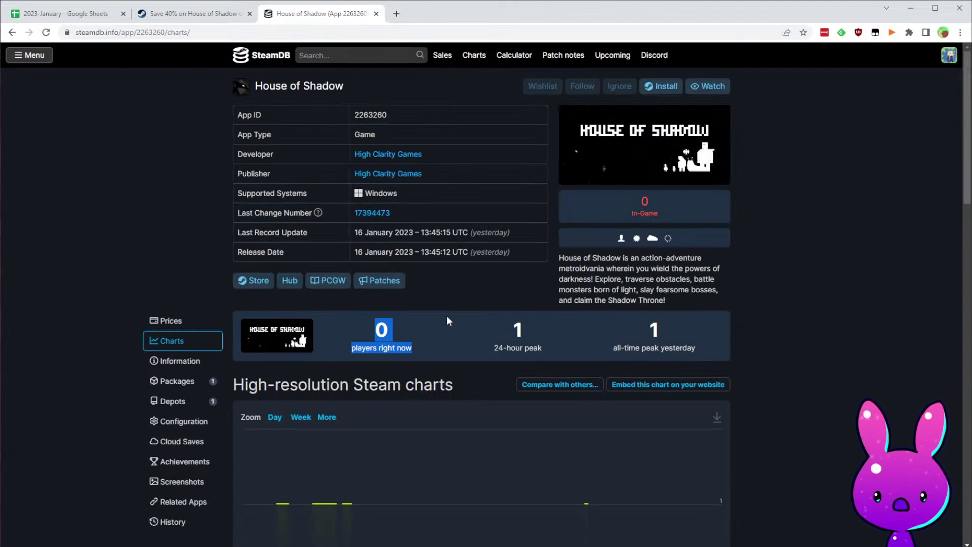
scroll(450, 322, "down", 5)
scroll(555, 324, "down", 8)
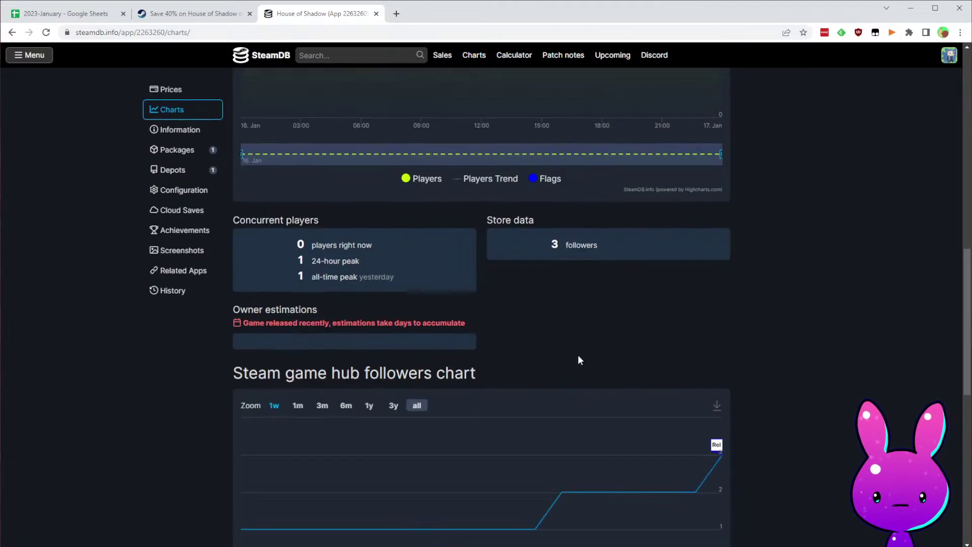
scroll(575, 354, "up", 2)
scroll(514, 304, "down", 3)
triple_click(603, 189)
scroll(602, 189, "down", 4)
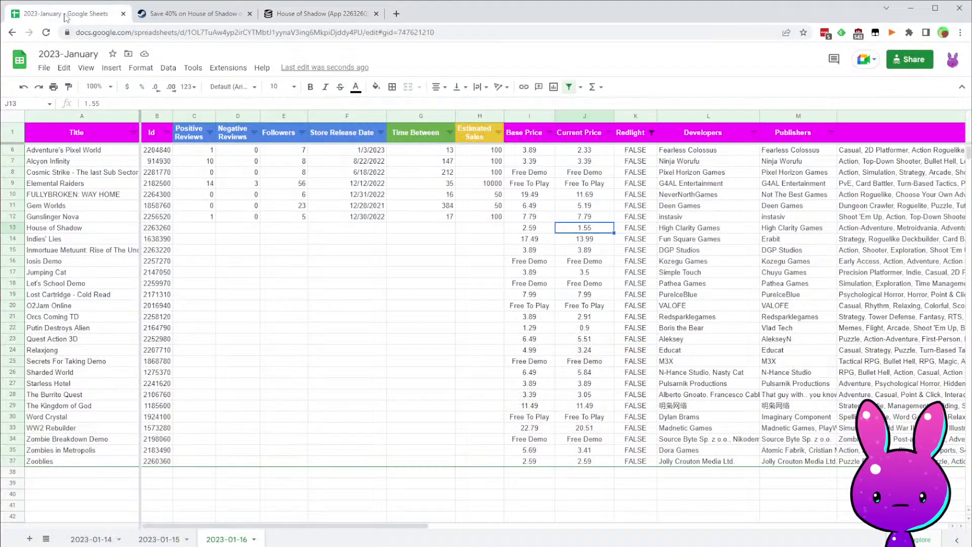
- Set House of Shadow's store release date to 12/29/2021 in the 2023-January spreadsheet
key("ctrl+1")
left_click(353, 228)
type("12/28/2021")
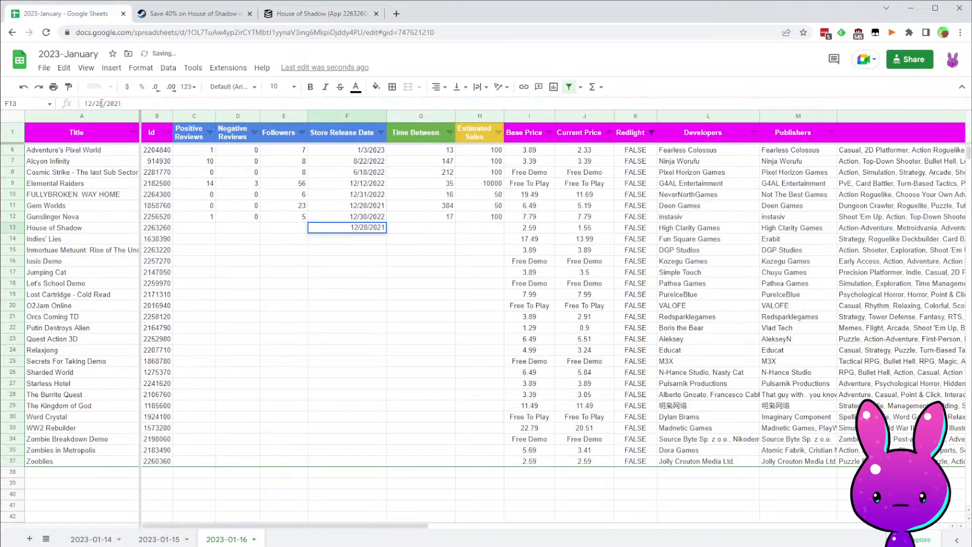
type("9")
key("Return")
- Enter 3 followers, 1 positive review and 0 negative reviews in the House of Shadow row
key("Up")
key("Left")
type("3")
key("Left")
key("Left")
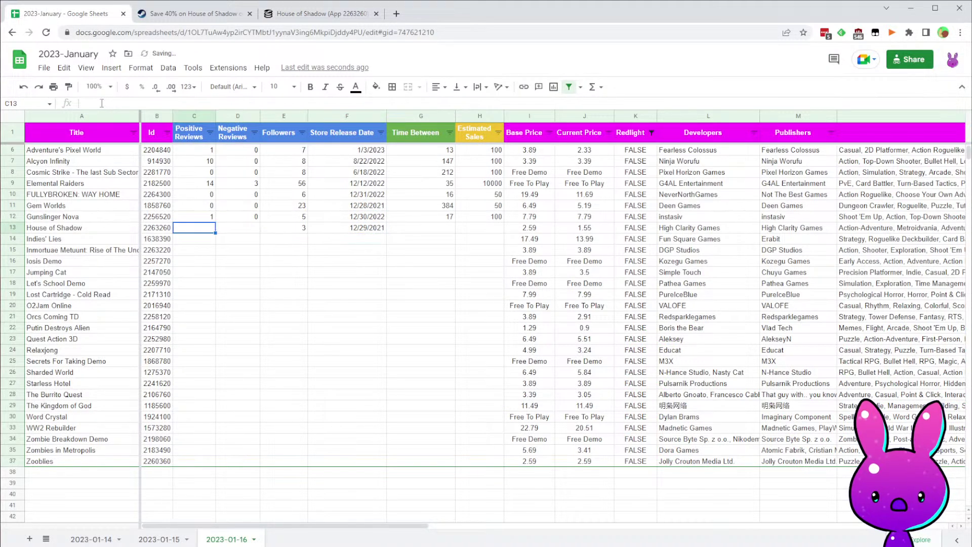
type("1")
key("Right")
type("0")
- Fill the Time Between value from the Gunslinger Nova row down into the House of Shadow row
key("Right")
key("Right")
key("Right")
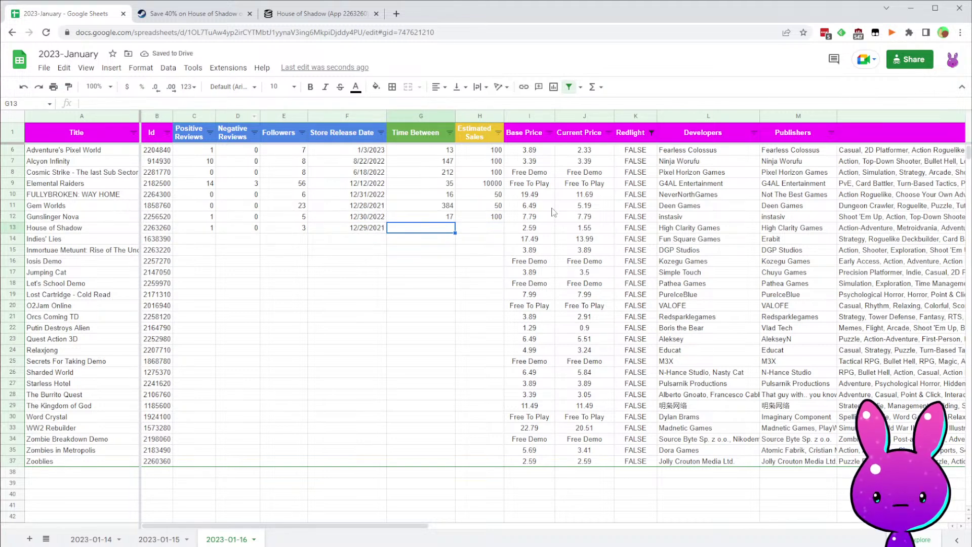
left_click(449, 217)
left_click_drag(456, 221, 453, 230)
- Recheck House of Shadow's Steam store page and set its estimated sales to 50 in the spreadsheet
left_click(471, 229)
left_click(152, 14)
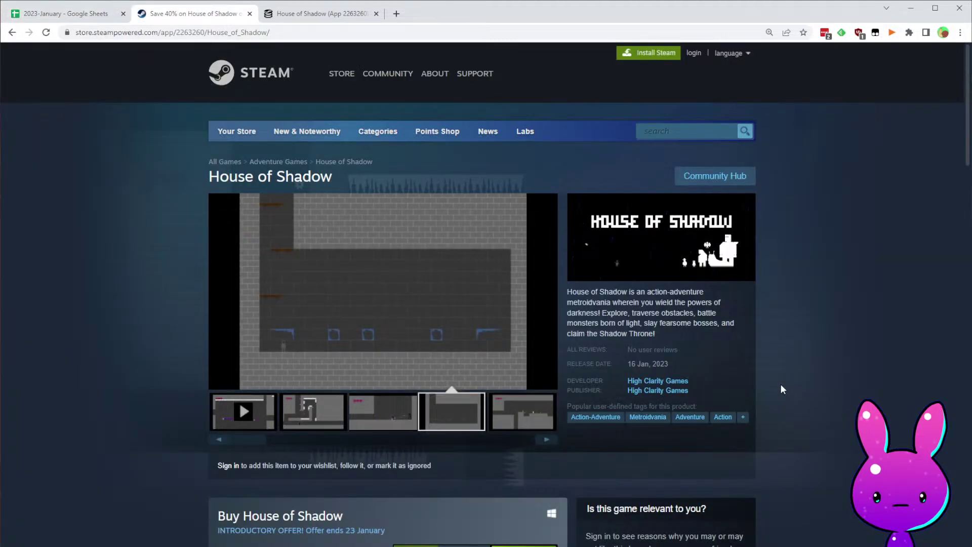
left_click(115, 18)
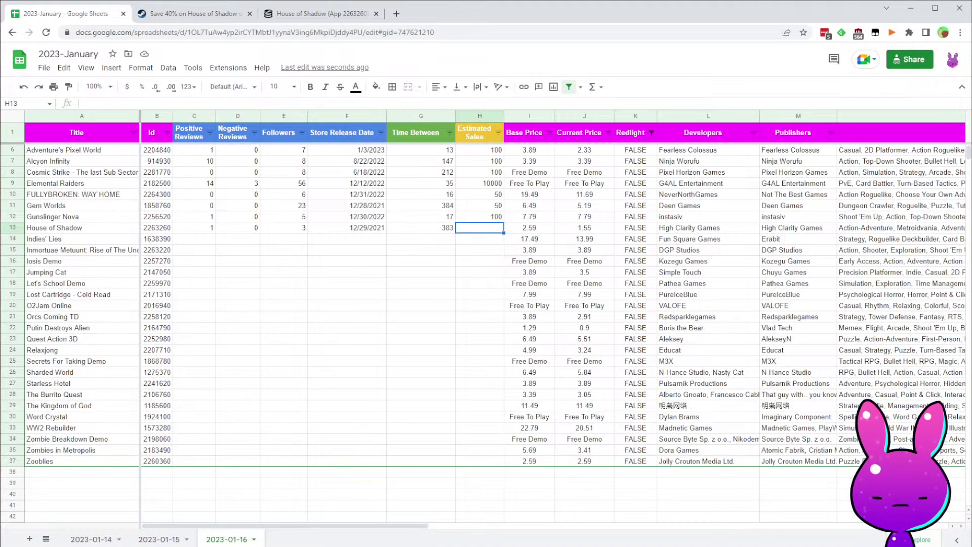
type("50")
key("Return")
key("Left")
key("Left")
key("Left")
key("Left")
key("Left")
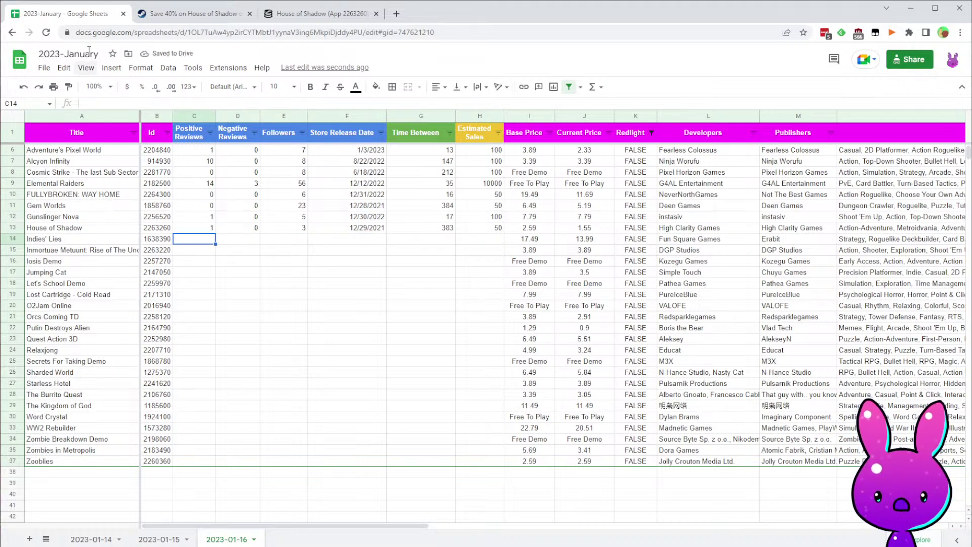
- Check the developer and publisher listed in the Indies' Lies row of the 2023-01-16 sheet
left_click(43, 240)
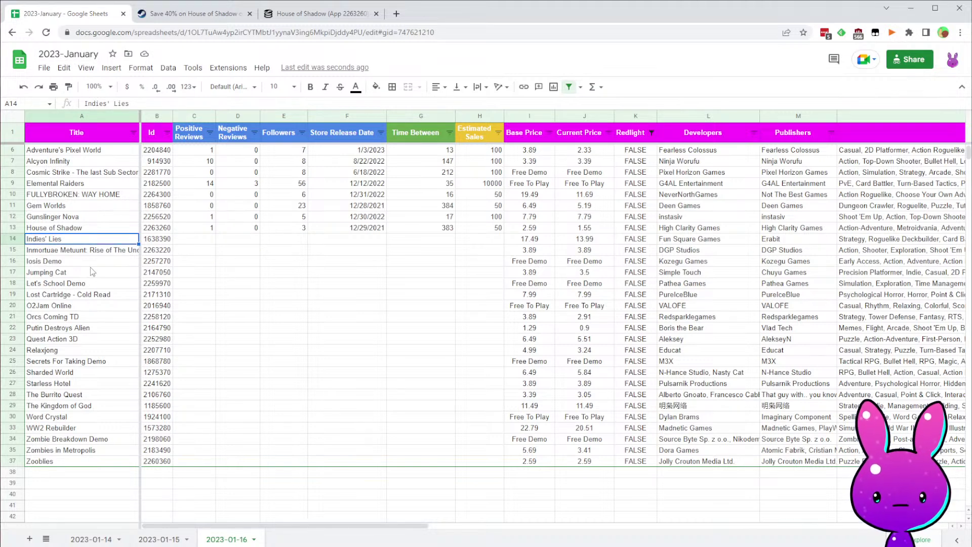
key("Right")
left_click(686, 245)
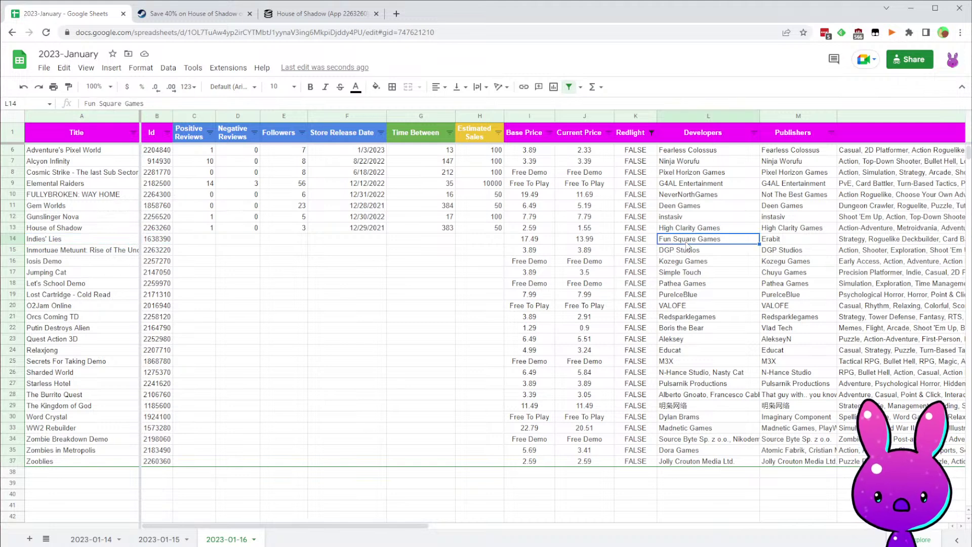
left_click(780, 244)
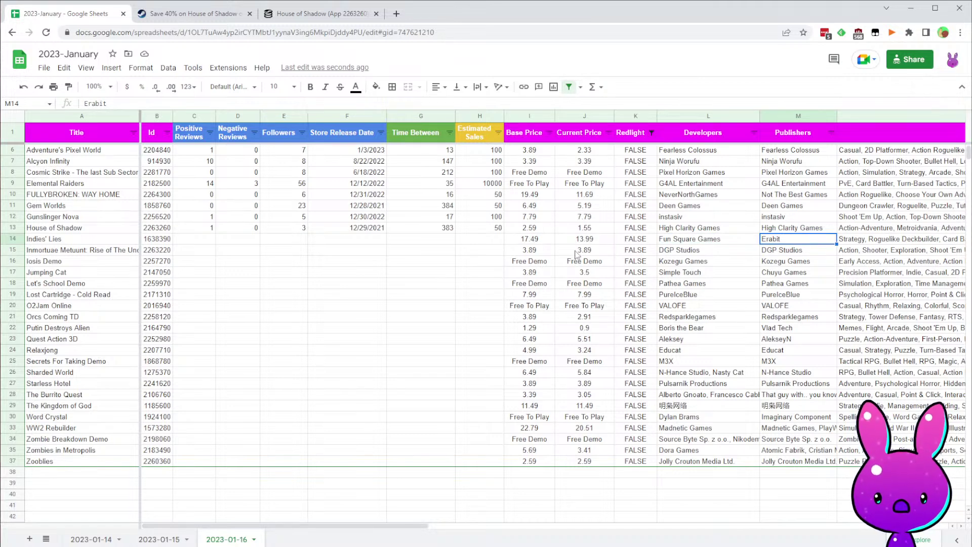
- Take the Indies' Lies app ID from the sheet and open its Steam store page, app 1638390
triple_click(159, 239)
left_click(276, 277)
left_click(146, 239)
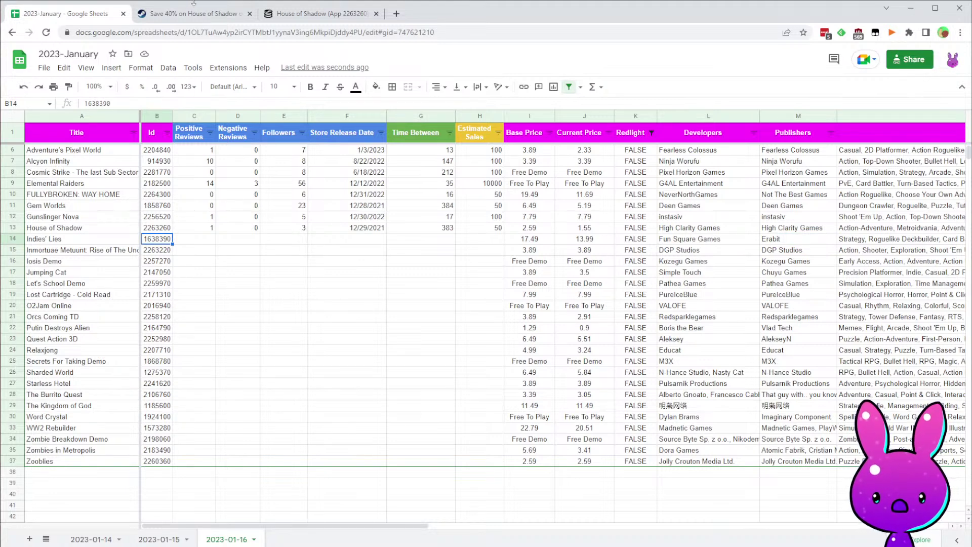
left_click(242, 13)
left_click(199, 34)
left_click(199, 34)
key("shift+End")
type("1638390")
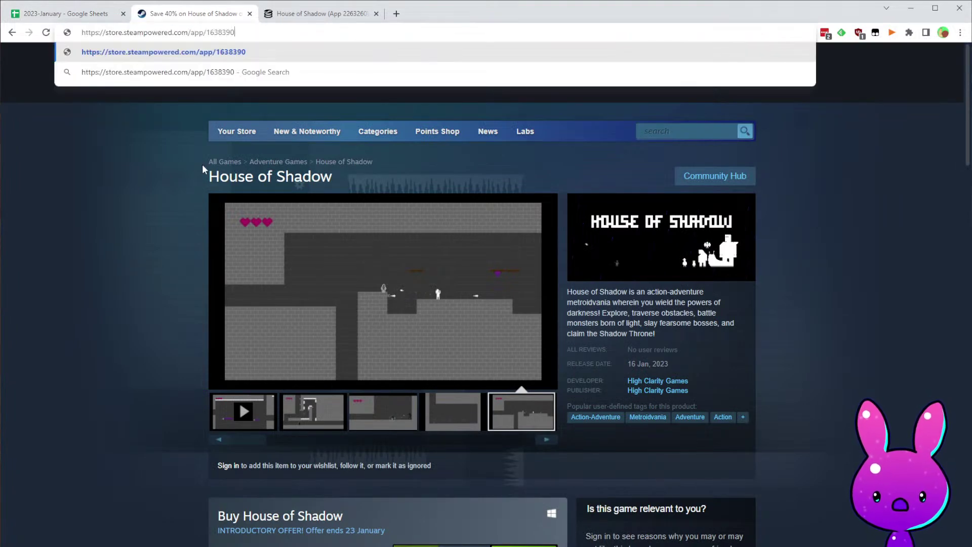
key("Return")
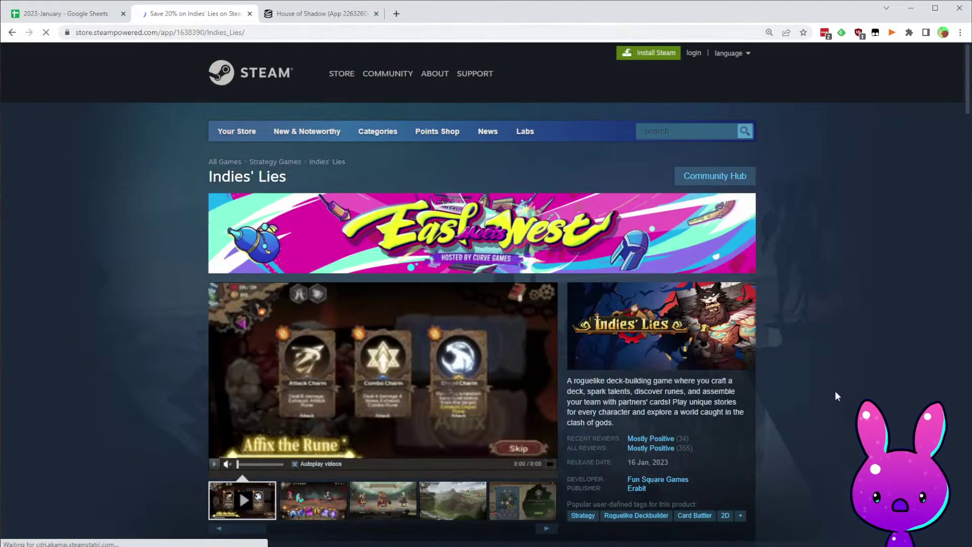
- Look over the developer's live broadcast on the Indies' Lies store page and collapse it
scroll(805, 380, "down", 5)
scroll(781, 415, "up", 3)
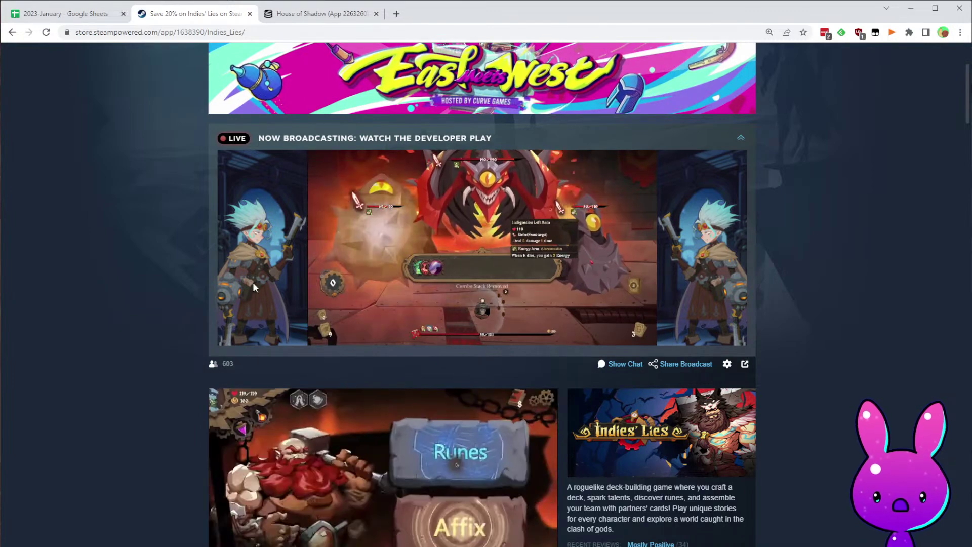
mouse_move(452, 223)
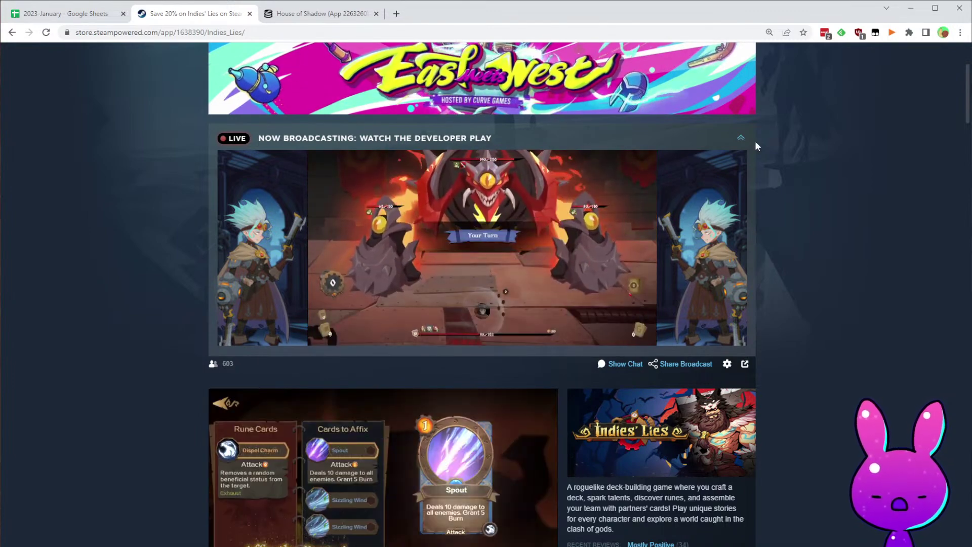
scroll(621, 188, "down", 2)
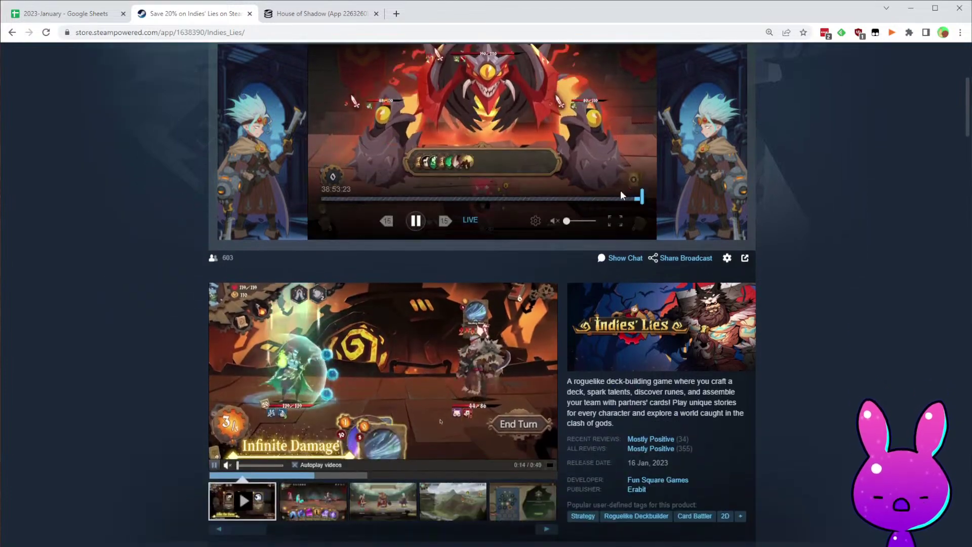
scroll(622, 188, "up", 3)
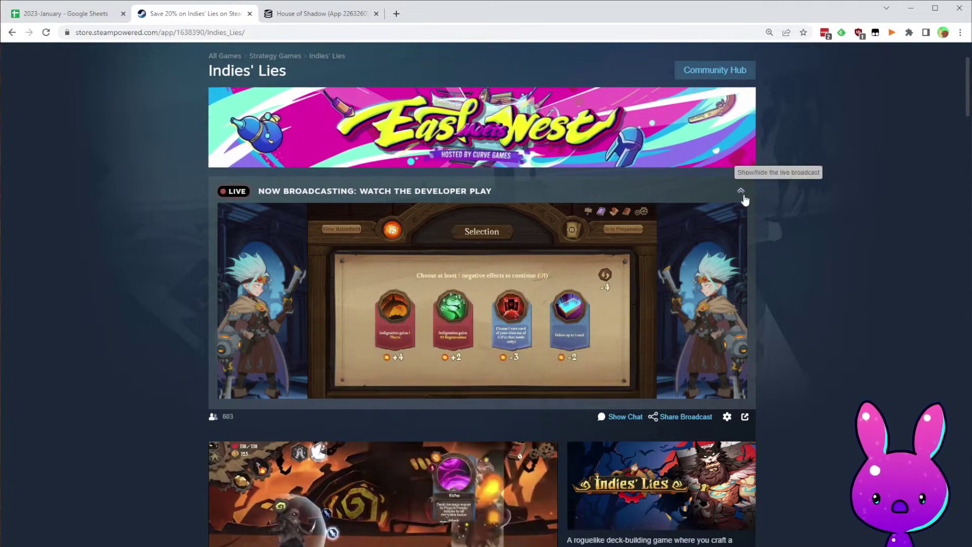
left_click(741, 191)
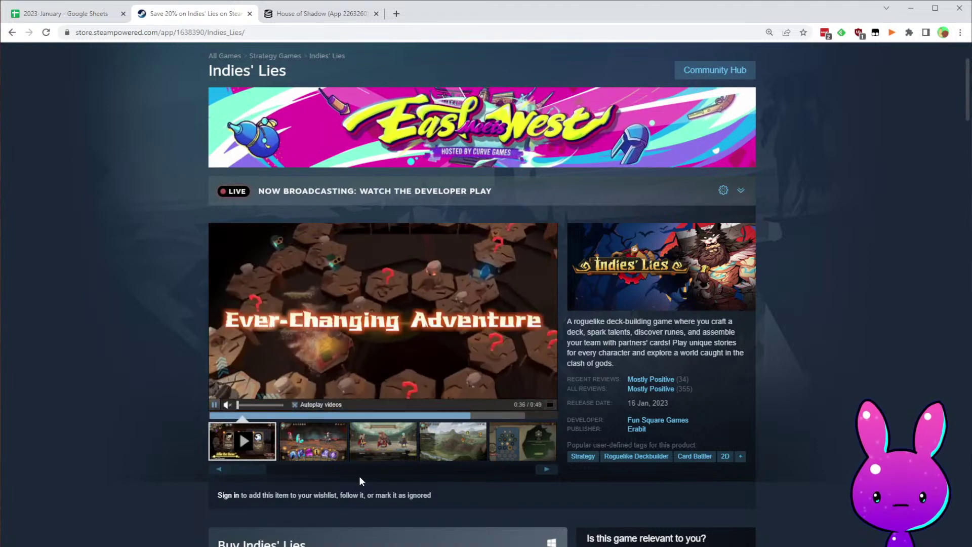
- View several Indies' Lies screenshots at enlarged size, up to the fifth one, and close the viewer
left_click(309, 451)
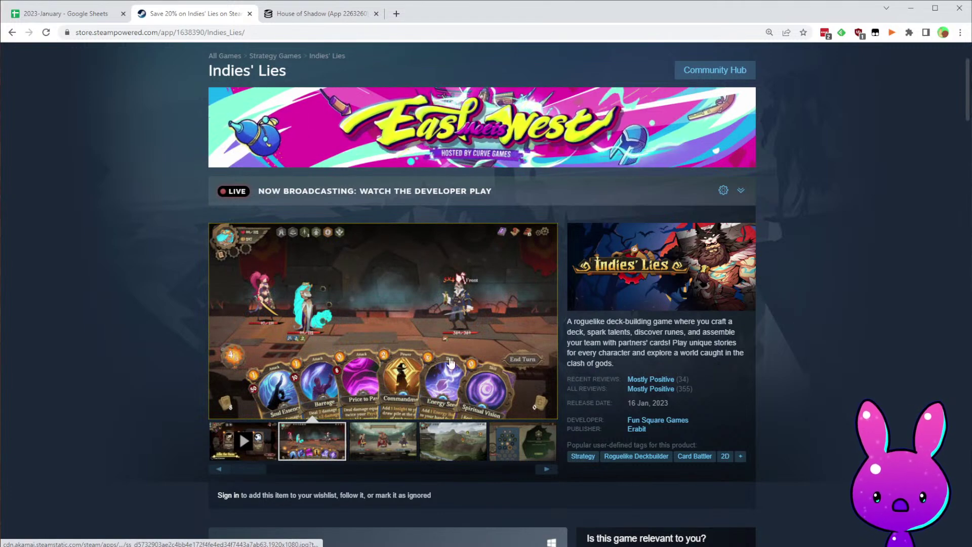
scroll(582, 293, "down", 3)
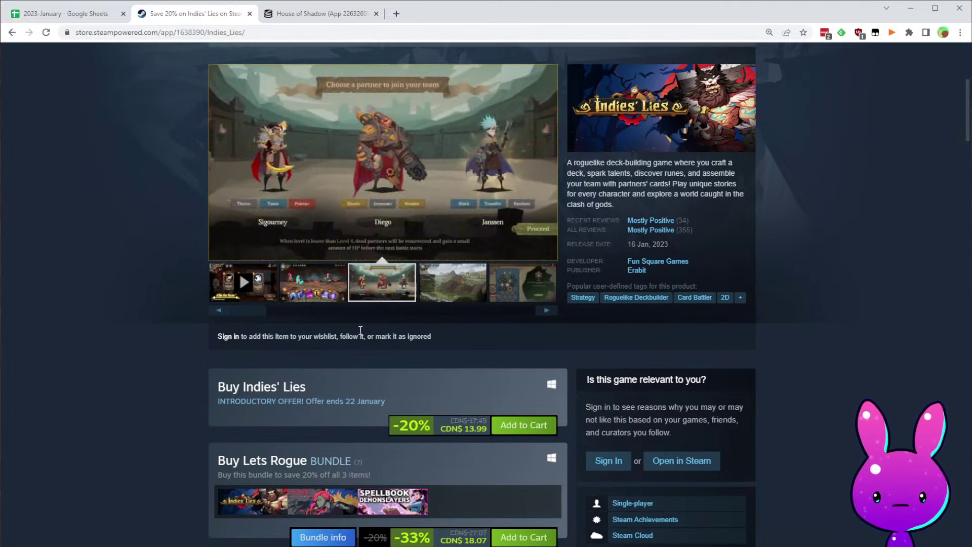
scroll(329, 335, "up", 3)
left_click(329, 335)
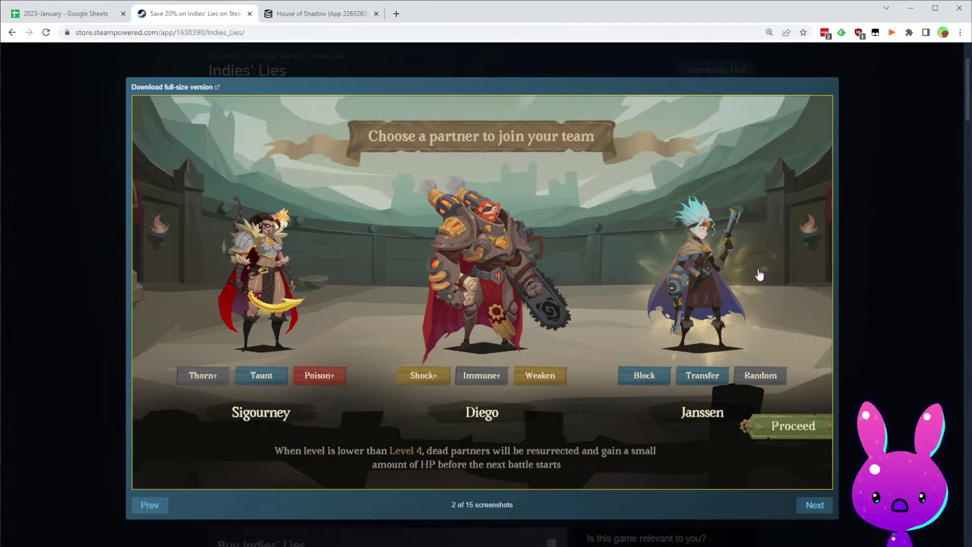
left_click(810, 506)
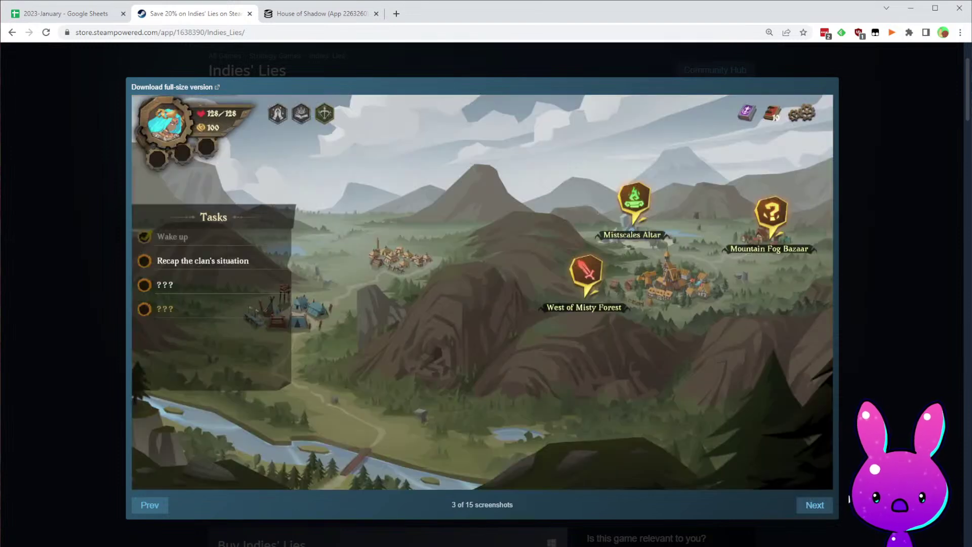
left_click(810, 505)
left_click(807, 510)
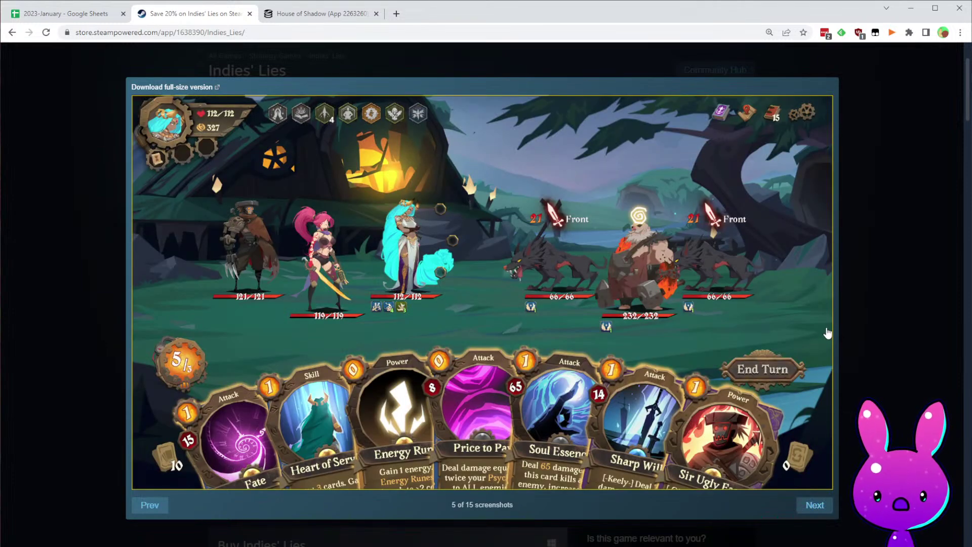
left_click(850, 297)
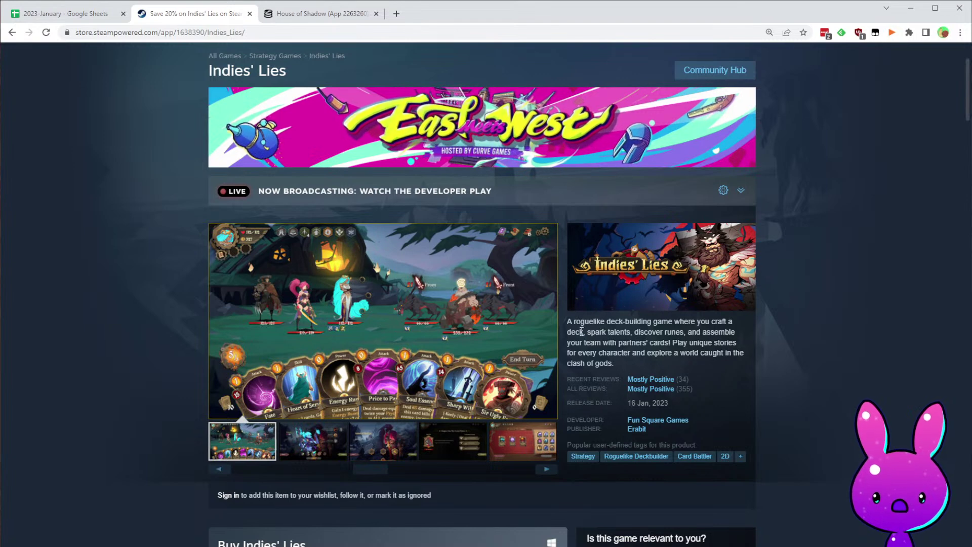
- Read the short description of Indies' Lies and examine the games included in its Lets Rogue bundle
left_click_drag(561, 323, 607, 349)
left_click(608, 349)
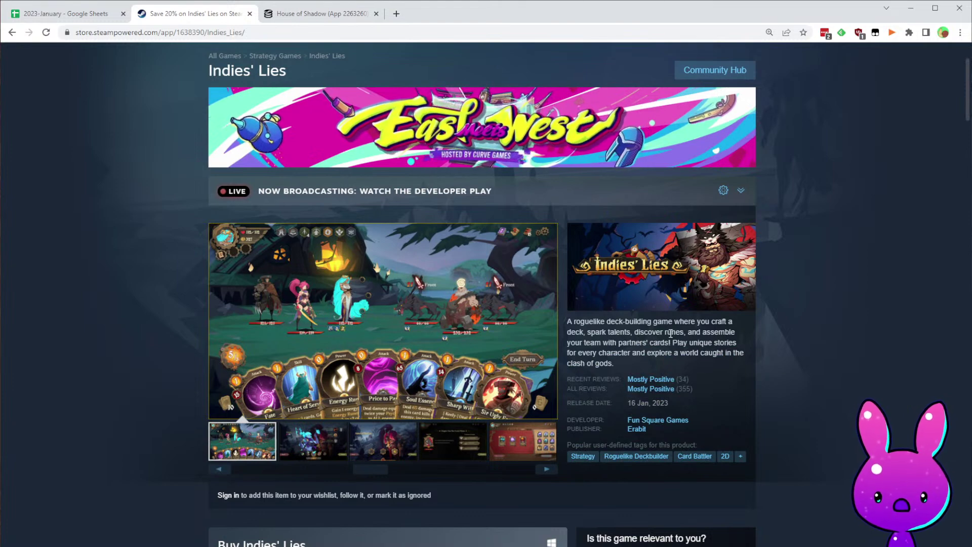
scroll(612, 339, "down", 3)
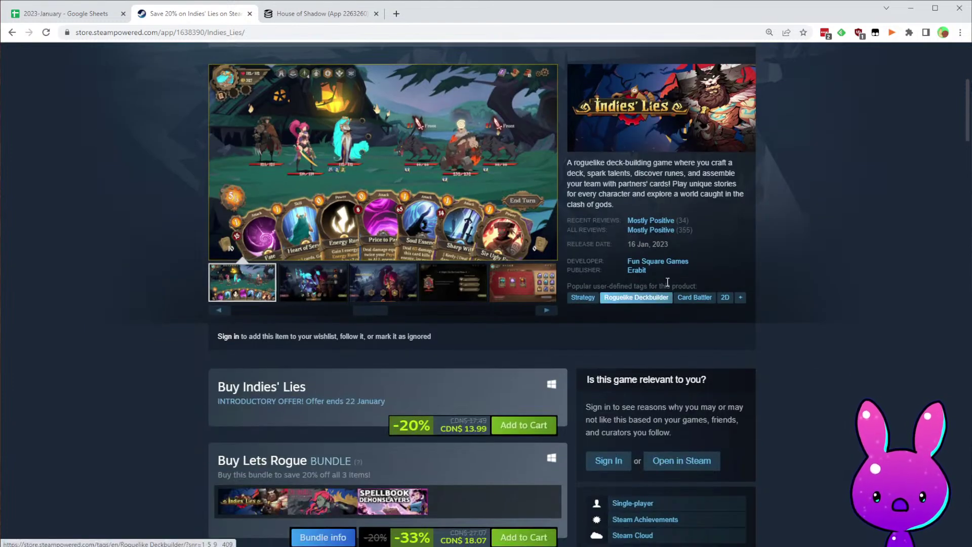
scroll(549, 383, "down", 9)
scroll(423, 458, "up", 5)
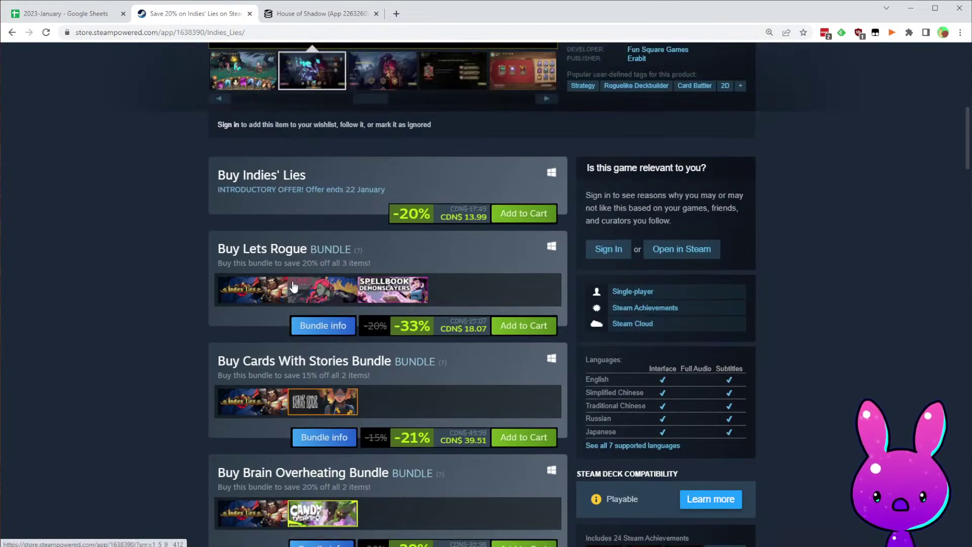
mouse_move(296, 287)
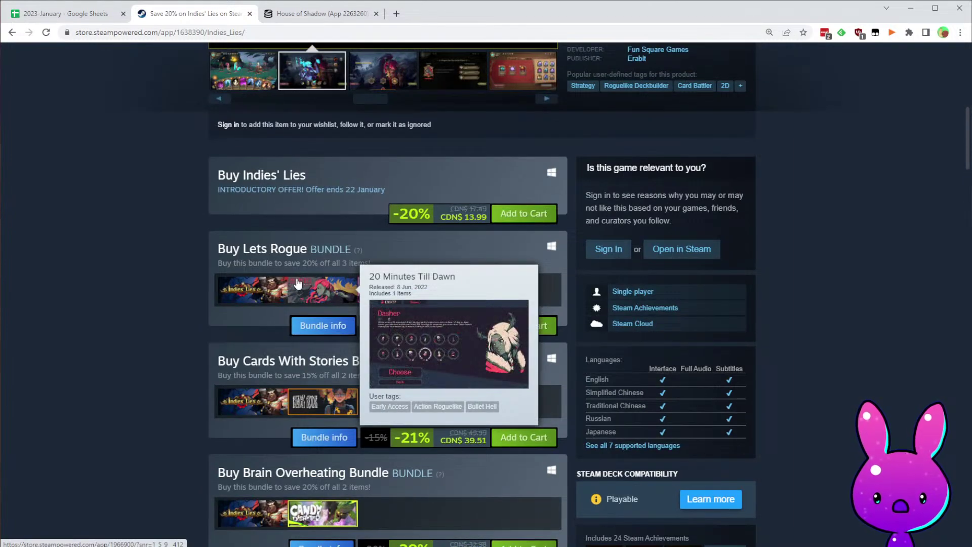
mouse_move(399, 295)
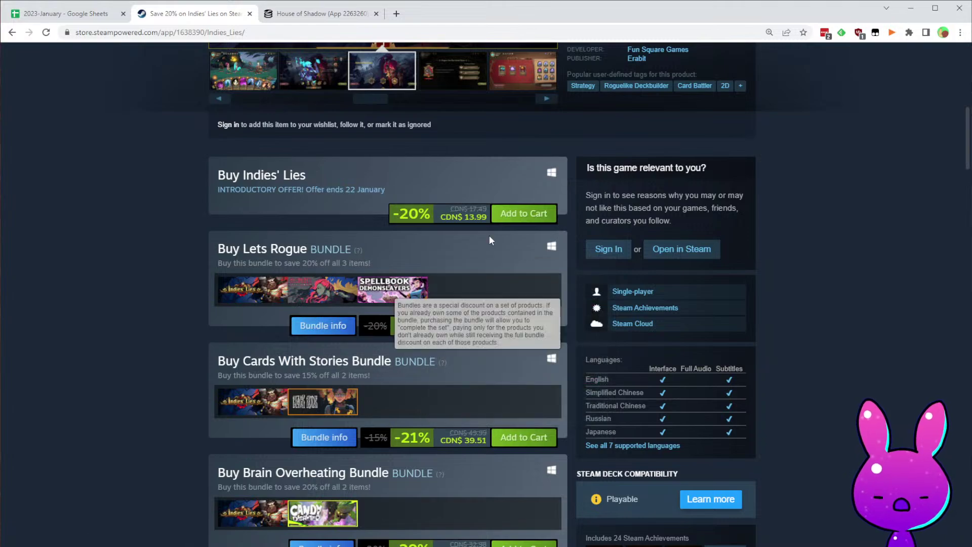
scroll(490, 241, "down", 8)
scroll(491, 388, "up", 12)
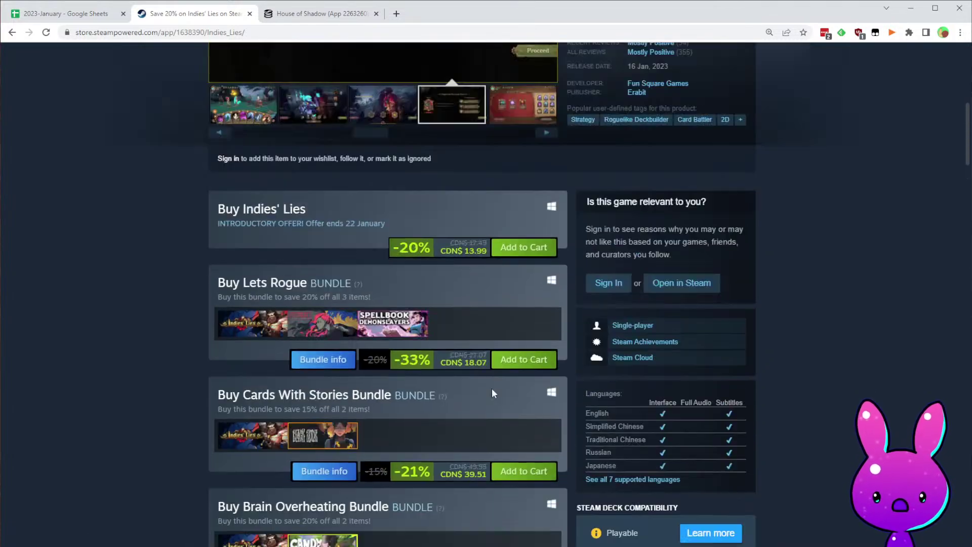
- Look through the Indies' Lies purchase options, DLC, recent announcements, awards and the start of the game description
scroll(387, 357, "down", 8)
scroll(387, 357, "down", 7)
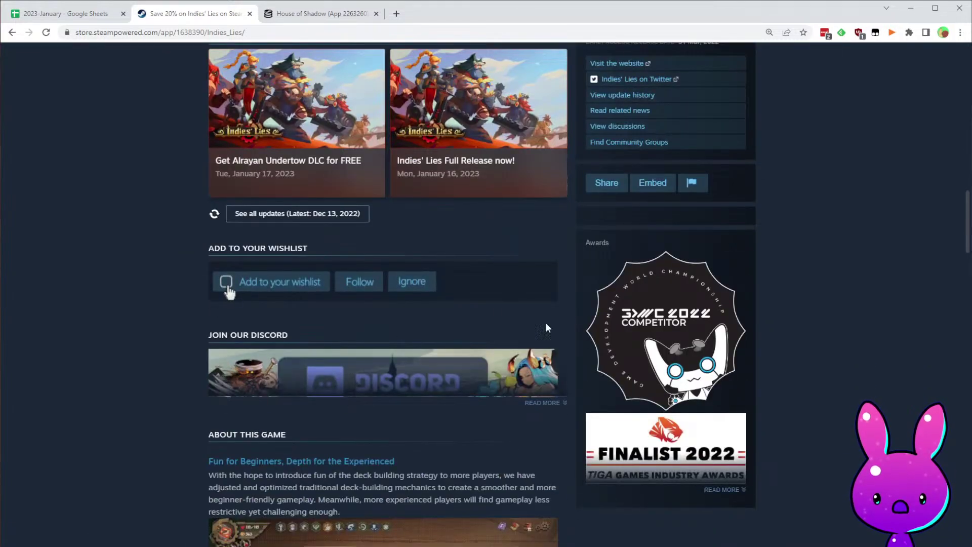
scroll(428, 355, "up", 4)
scroll(315, 152, "down", 8)
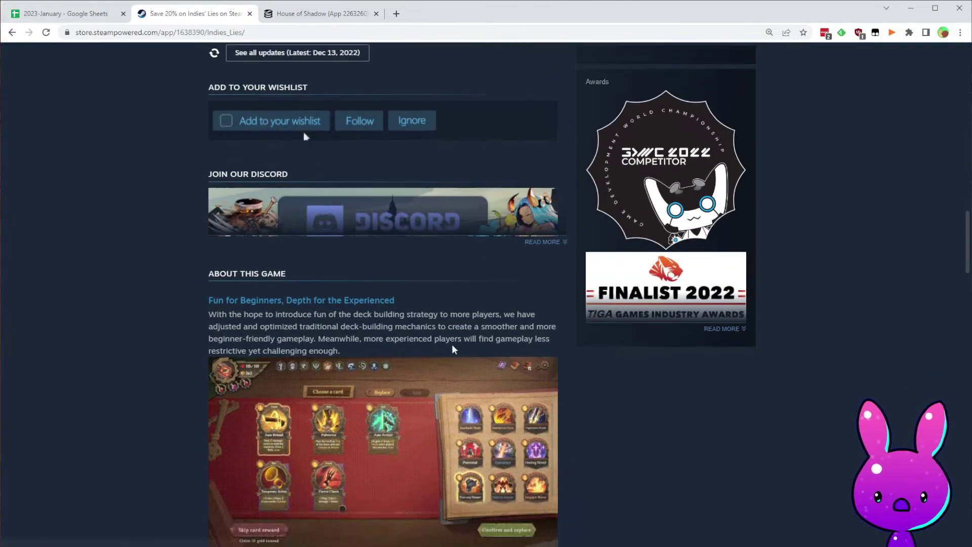
scroll(575, 390, "up", 10)
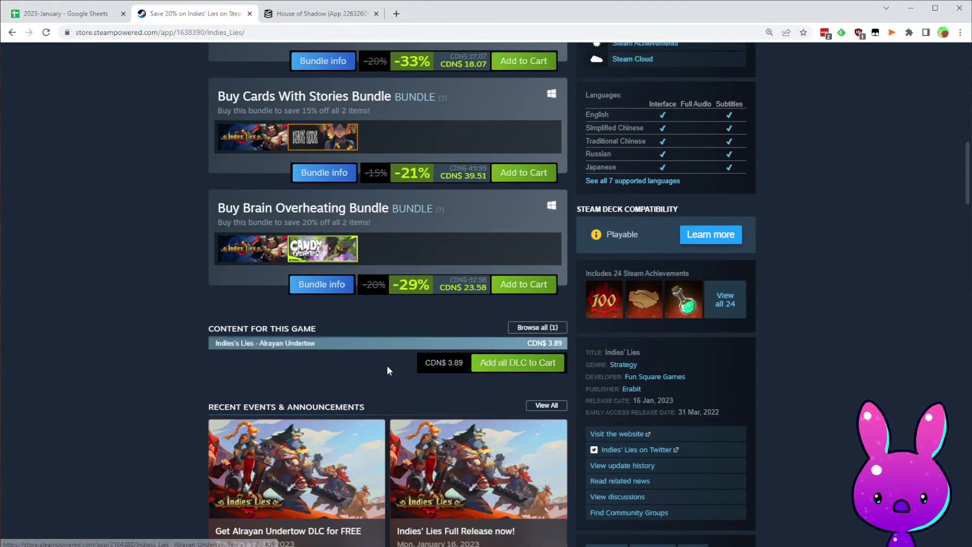
scroll(534, 353, "up", 9)
scroll(597, 429, "down", 15)
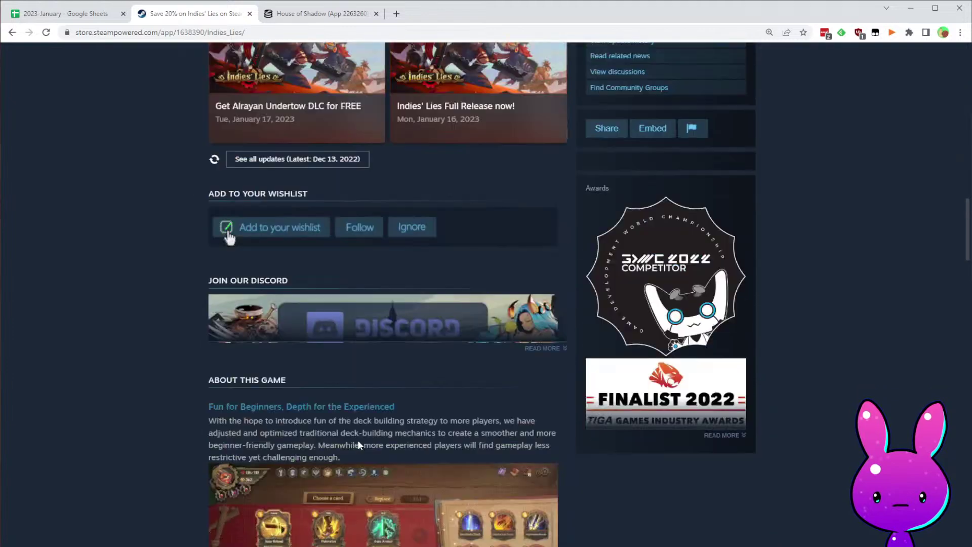
scroll(225, 130, "up", 3)
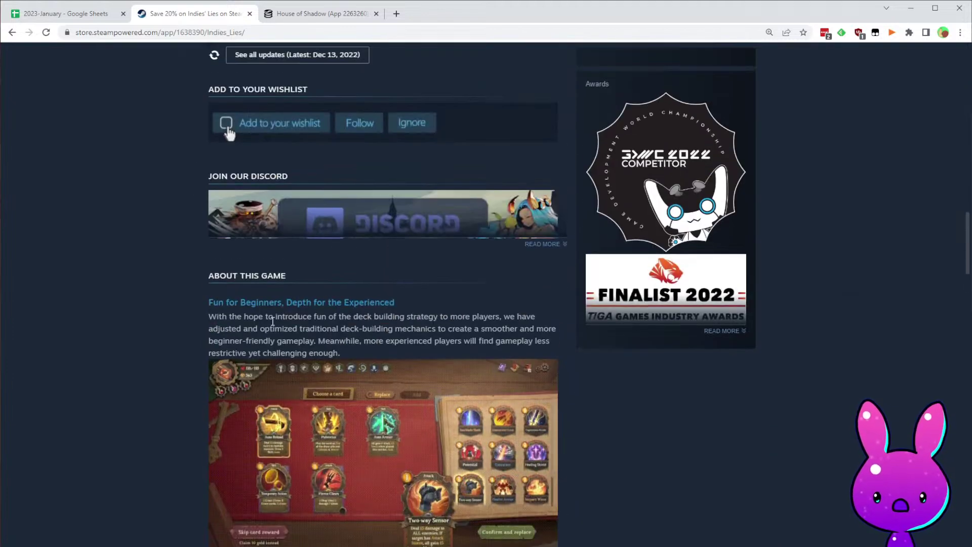
- Expand the truncated Join Our Discord and About This Game sections of the Indies' Lies page
left_click(544, 244)
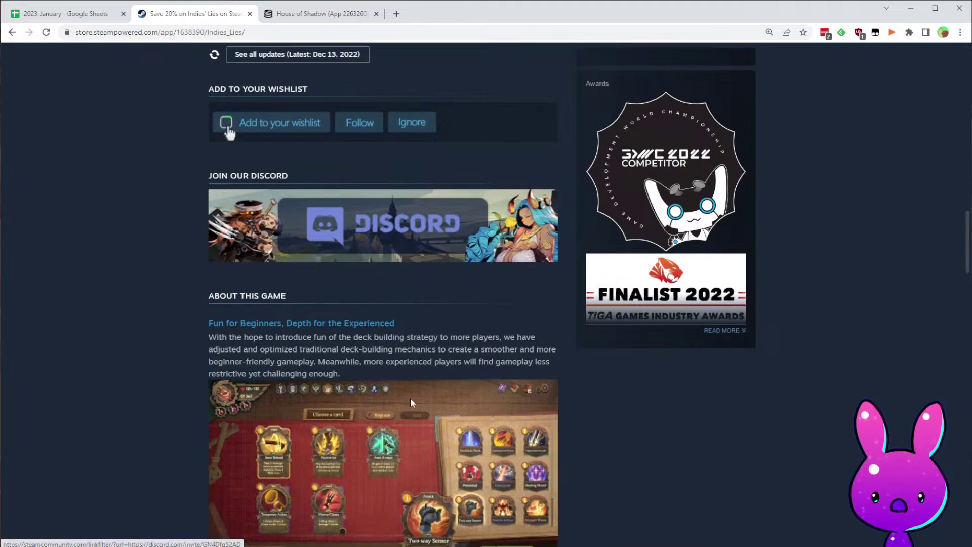
scroll(402, 339, "down", 8)
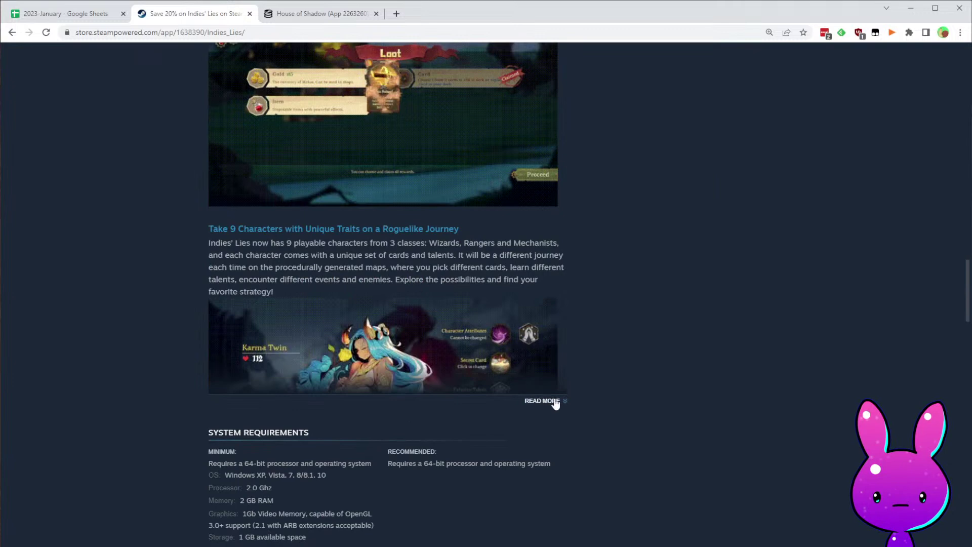
left_click(554, 401)
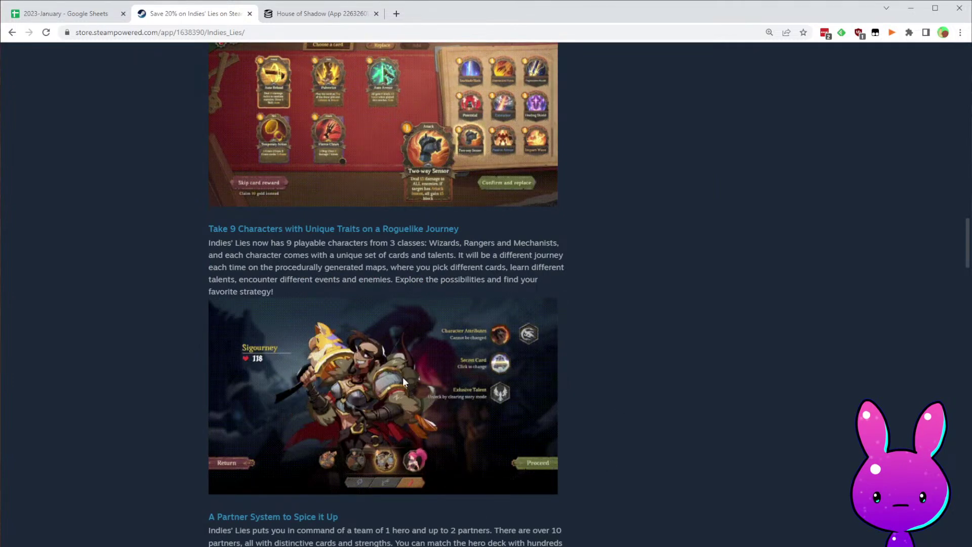
- Read the partner system section in the full Indies' Lies game description
scroll(464, 351, "down", 6)
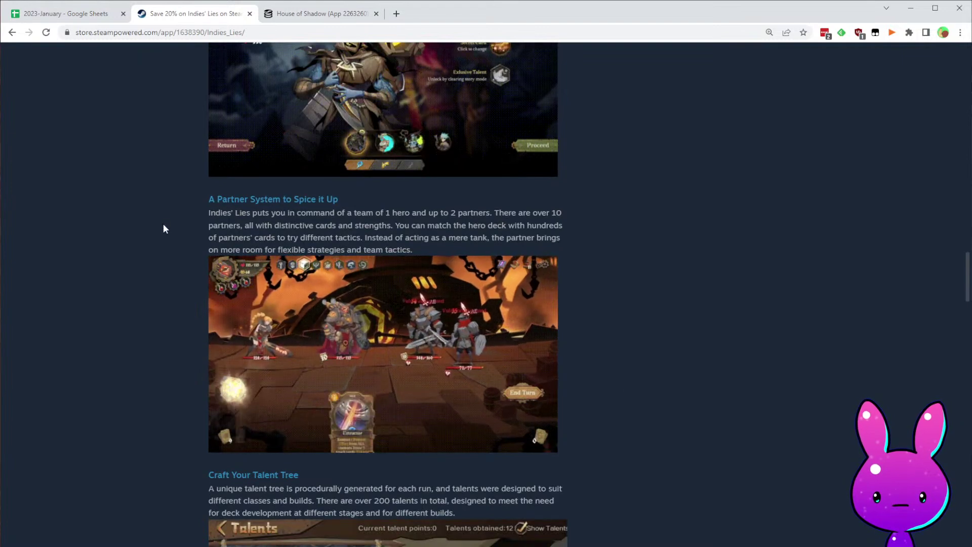
left_click_drag(208, 198, 385, 215)
left_click(236, 215)
left_click_drag(220, 214, 252, 205)
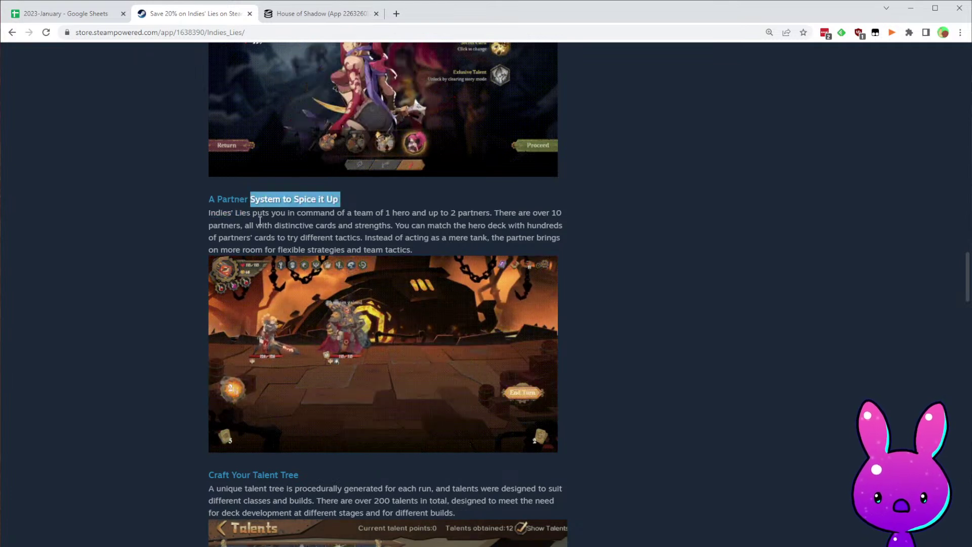
left_click(258, 223)
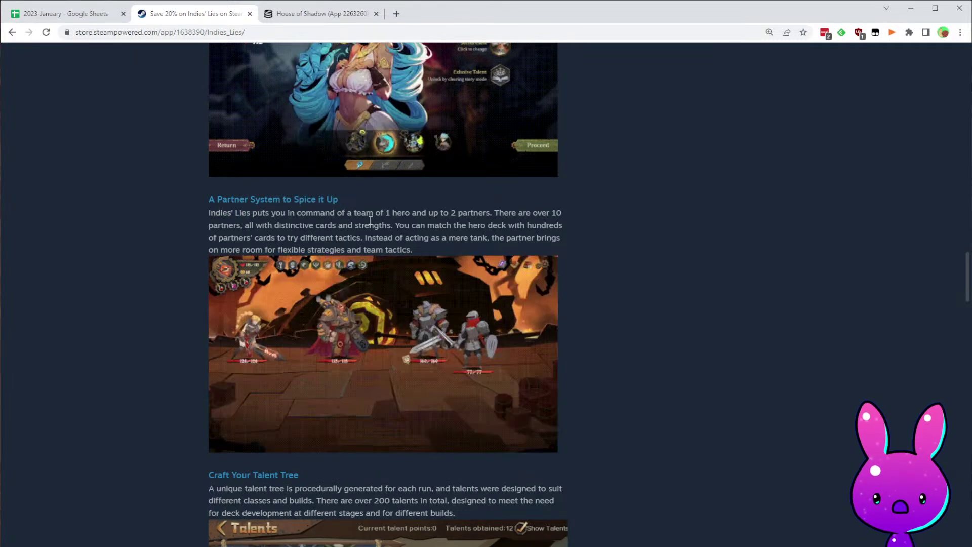
left_click_drag(370, 221, 434, 224)
left_click(460, 219)
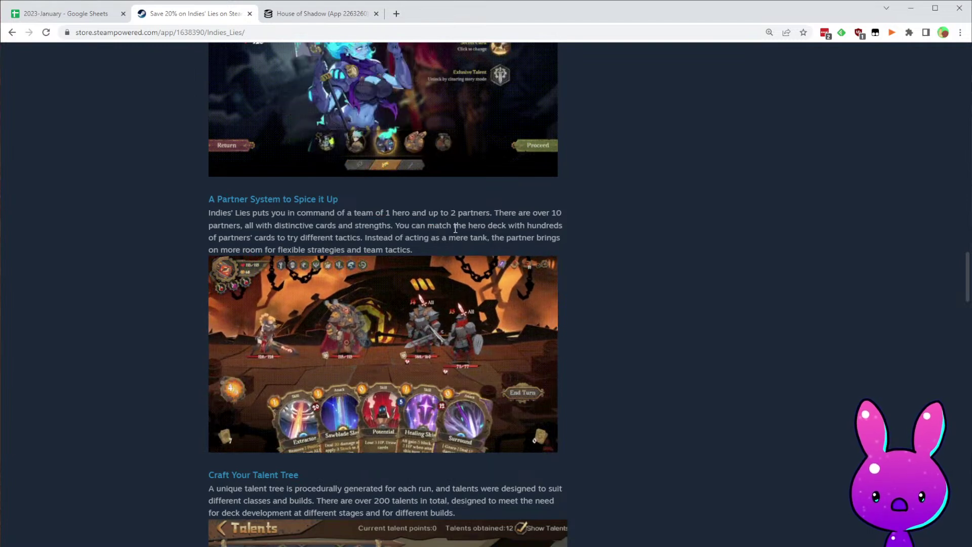
- Read the rest of the Indies' Lies description, covering the partner system, talent tree, medieval fantasy world and system requirements
left_click_drag(218, 225, 389, 237)
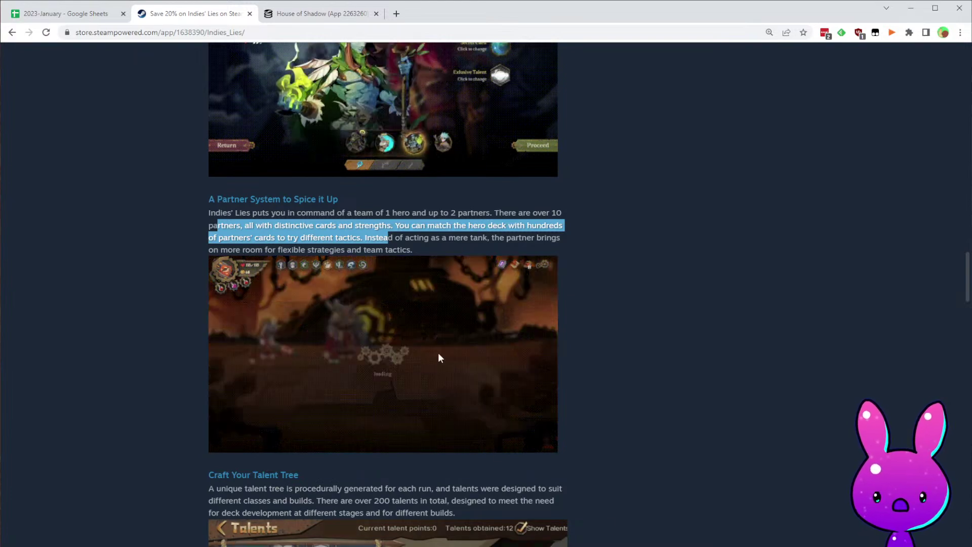
scroll(488, 422, "down", 6)
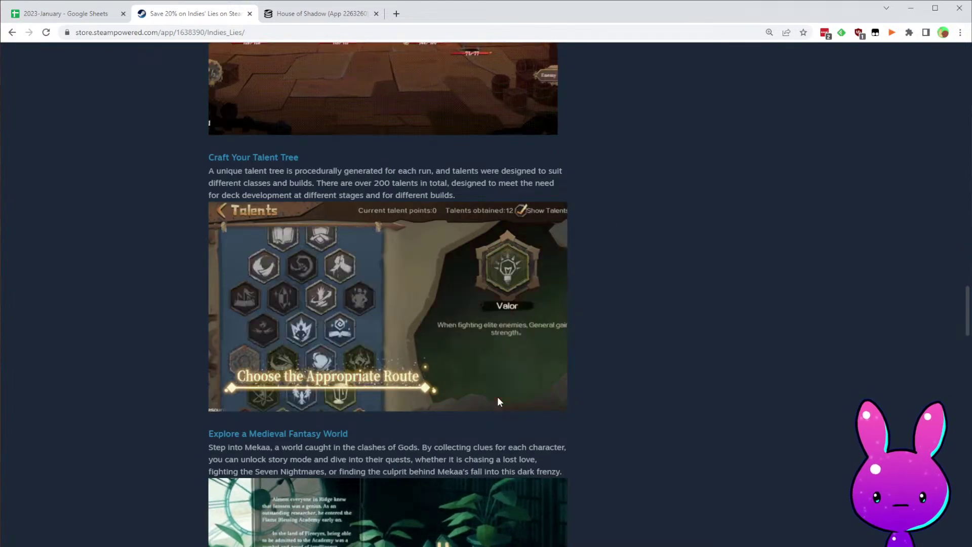
scroll(456, 420, "down", 4)
scroll(456, 420, "up", 4)
scroll(445, 414, "down", 4)
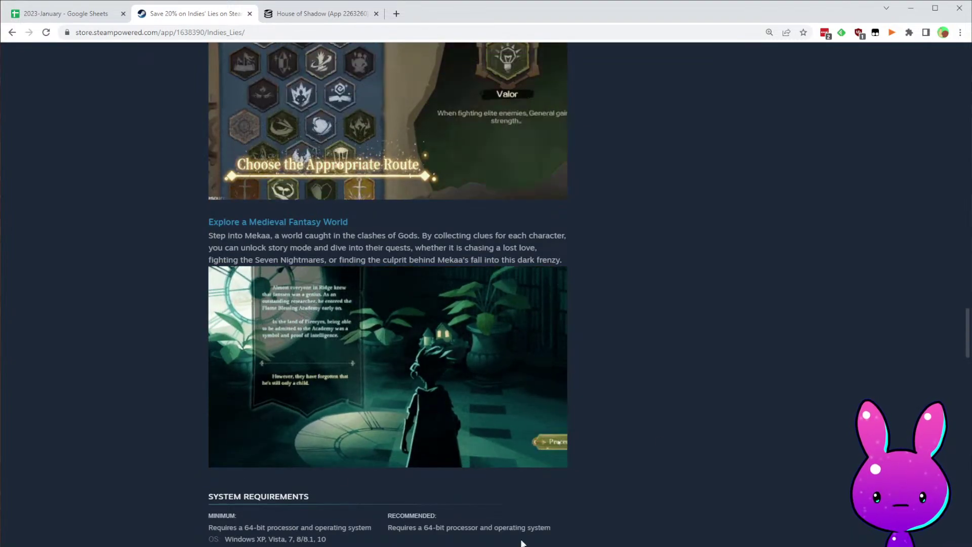
scroll(491, 381, "down", 6)
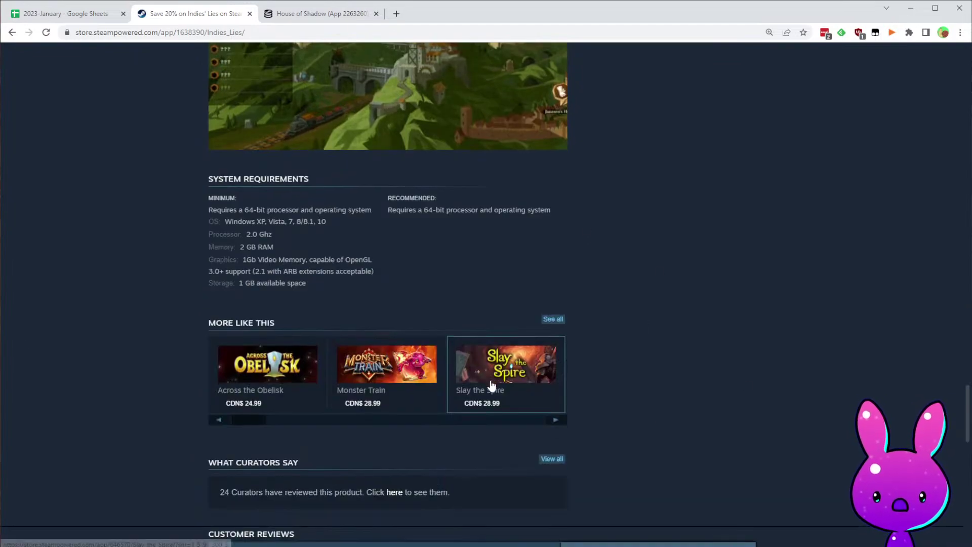
- Check the overall user review rating in the Indies' Lies store page summary
scroll(527, 395, "down", 12)
scroll(820, 448, "up", 5)
scroll(851, 451, "up", 20)
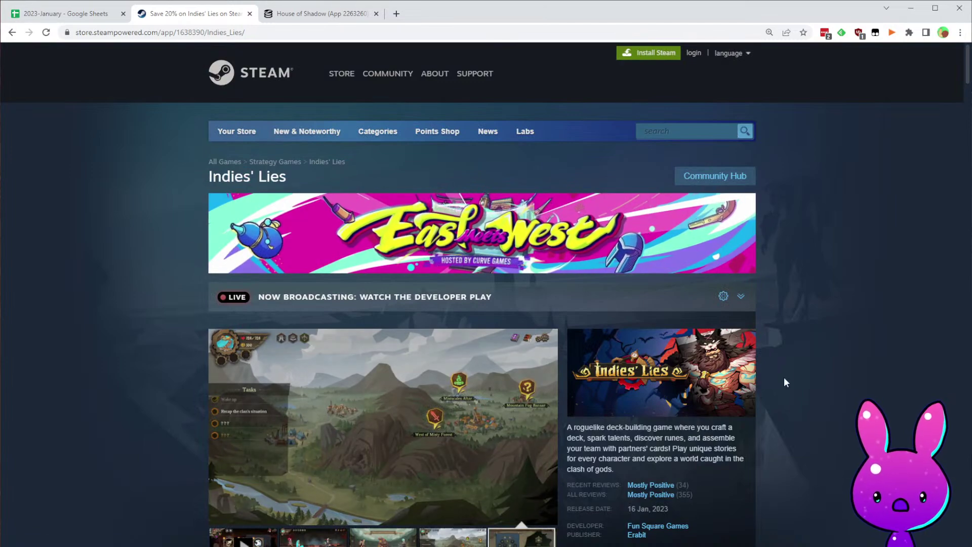
scroll(784, 378, "down", 5)
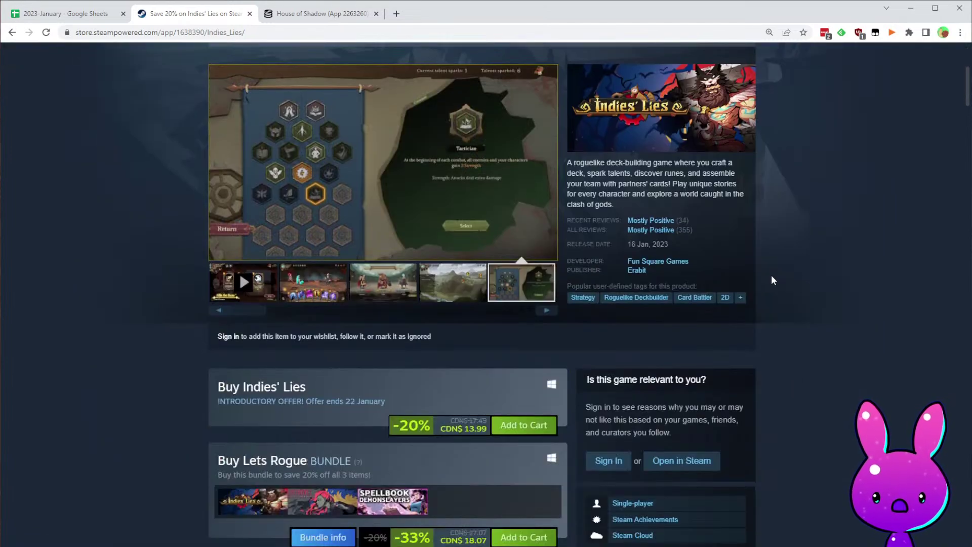
mouse_move(671, 236)
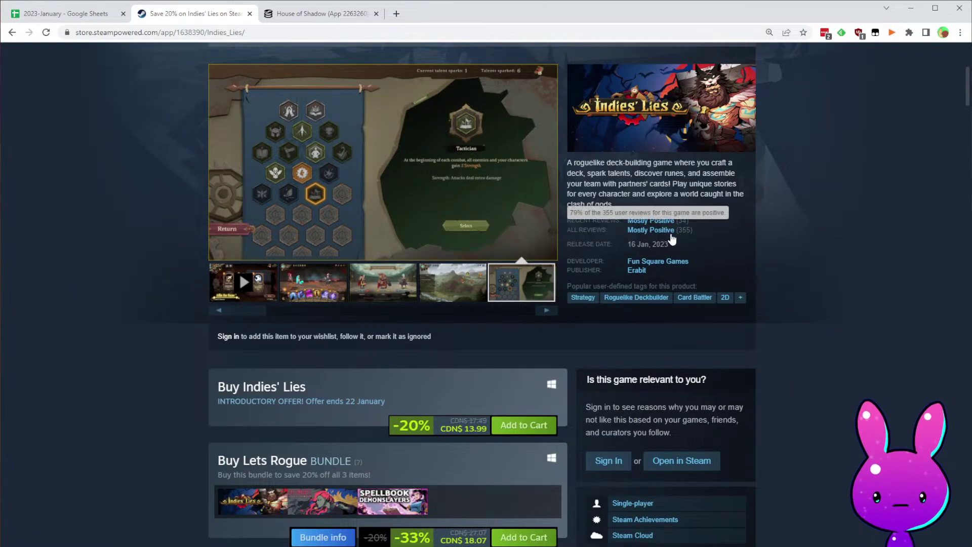
- Examine the most helpful overall customer reviews of Indies' Lies, including the one comparing it to Slay the Spire
scroll(799, 262, "down", 20)
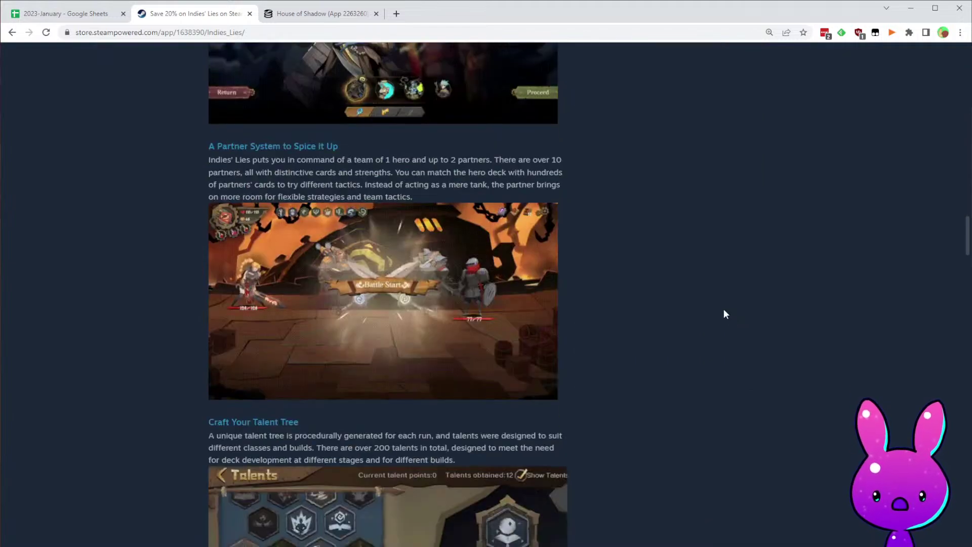
scroll(683, 324, "down", 12)
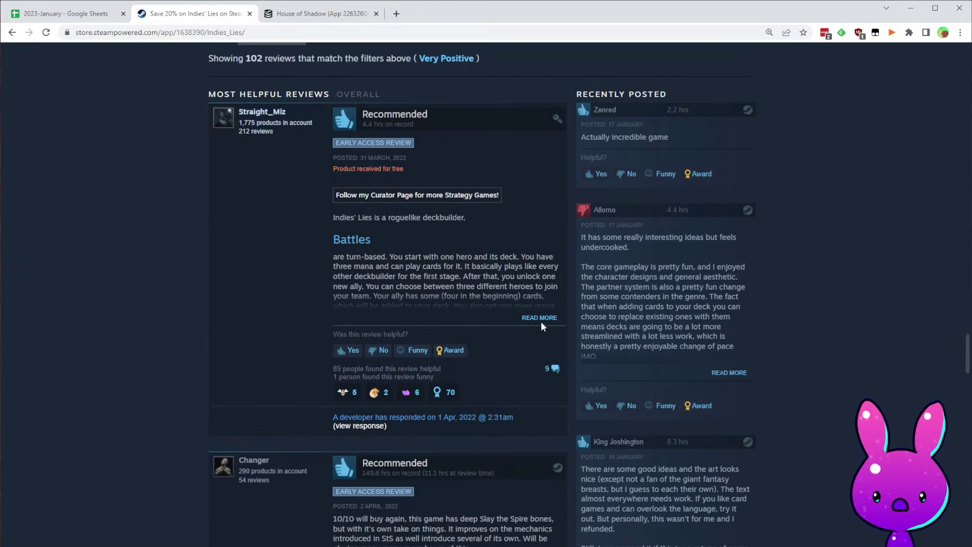
scroll(526, 341, "down", 5)
left_click_drag(324, 256, 424, 254)
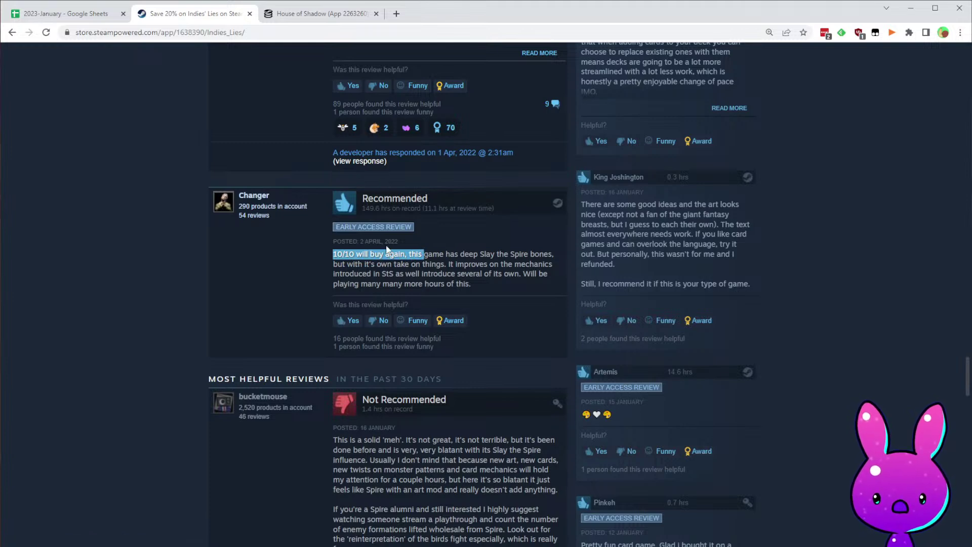
scroll(394, 289, "down", 5)
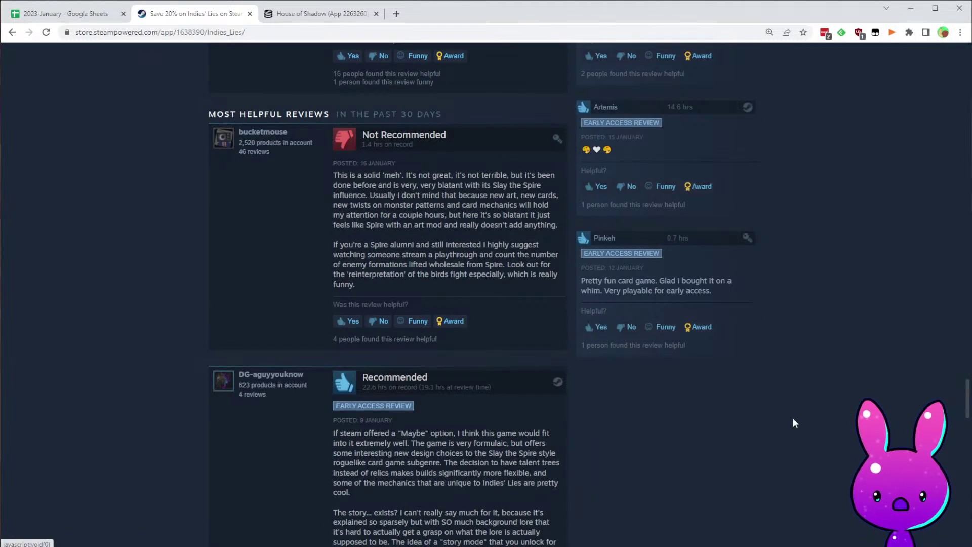
scroll(774, 387, "up", 5)
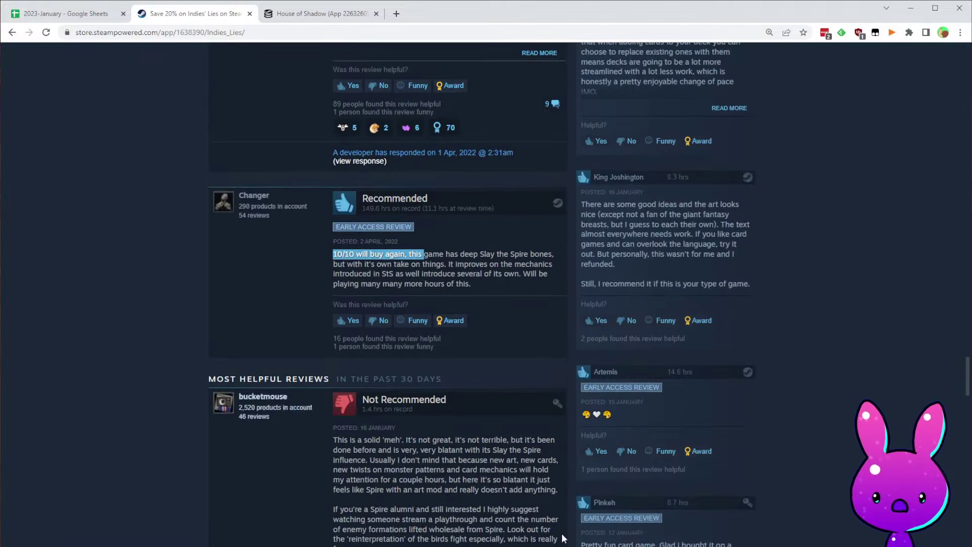
- Look over the Indies' Lies bundles, supported languages, Steam Deck compatibility and release details
scroll(652, 289, "up", 15)
scroll(824, 120, "up", 4)
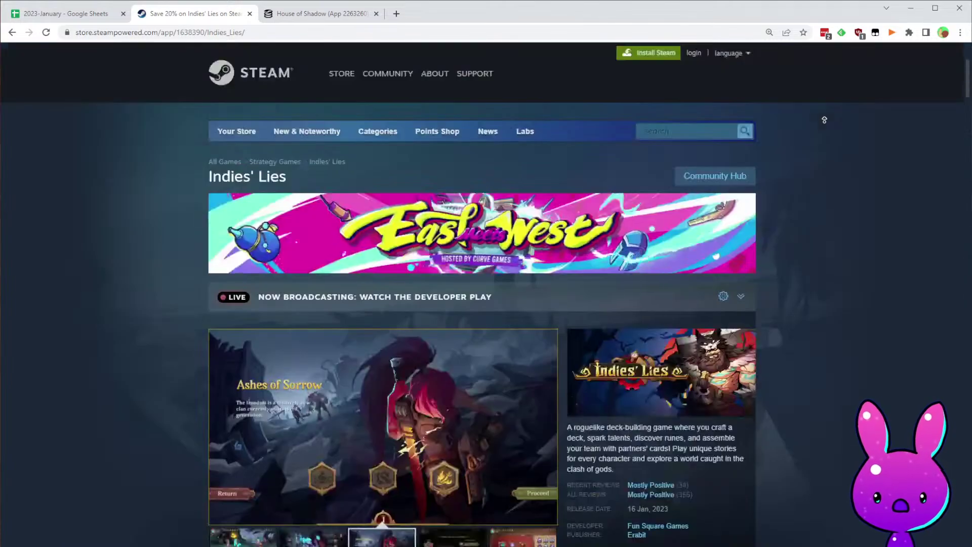
scroll(899, 313, "down", 20)
scroll(681, 325, "up", 8)
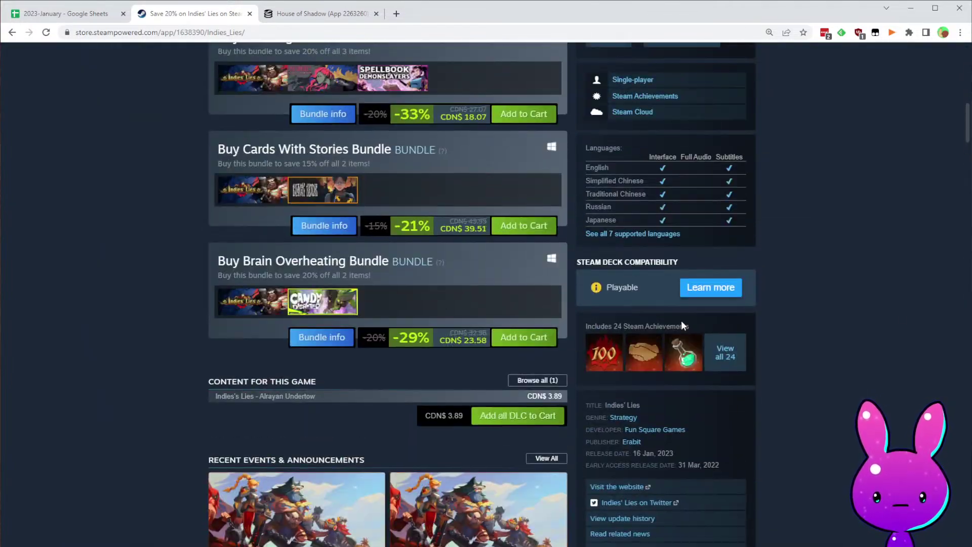
scroll(681, 304, "up", 6)
scroll(676, 283, "down", 9)
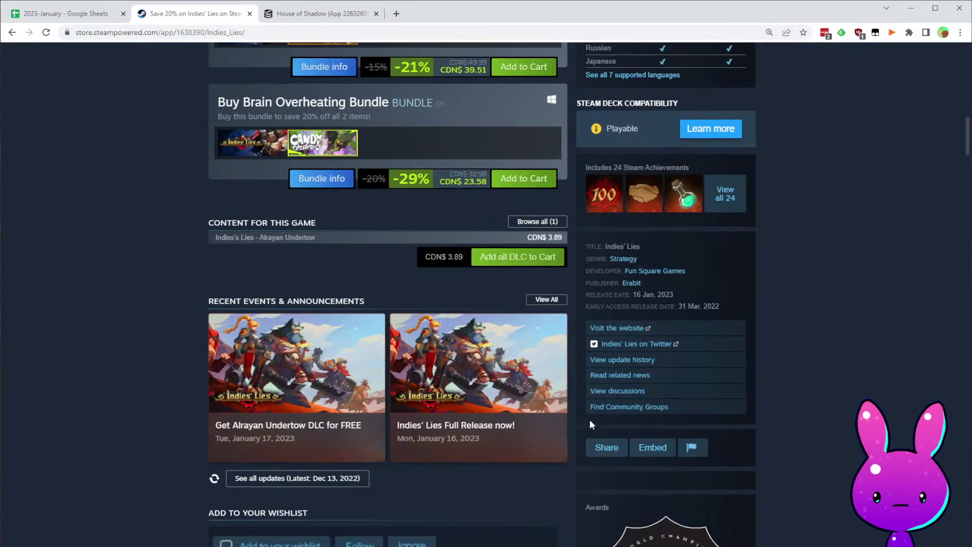
- Read the recently posted reviews and the negative January 16 review criticising the game's Slay the Spire influence
scroll(567, 348, "down", 20)
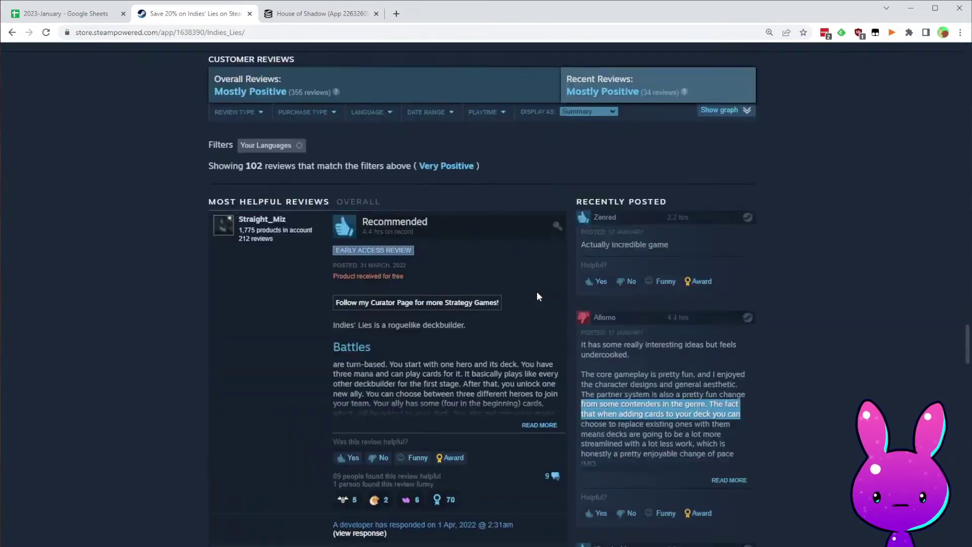
left_click(784, 278)
scroll(766, 418, "down", 4)
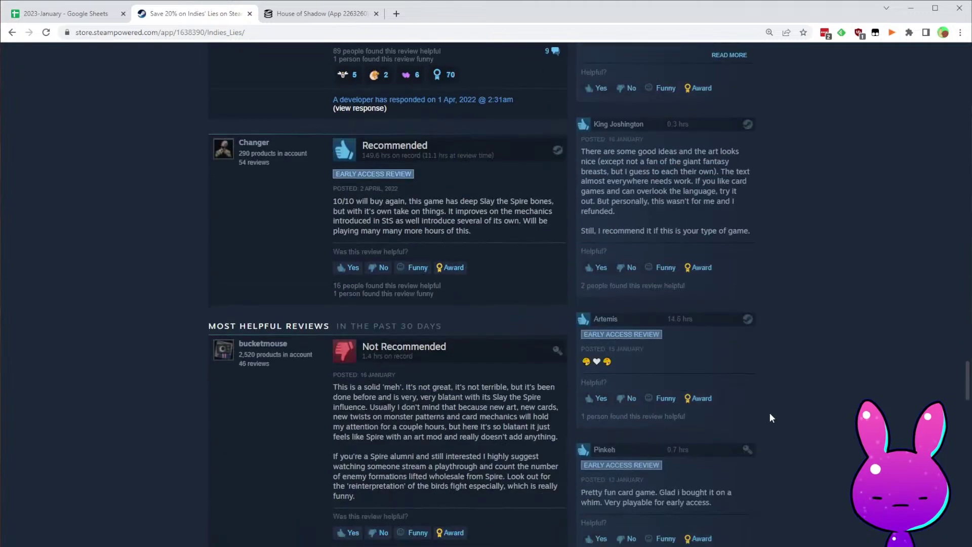
scroll(709, 400, "down", 5)
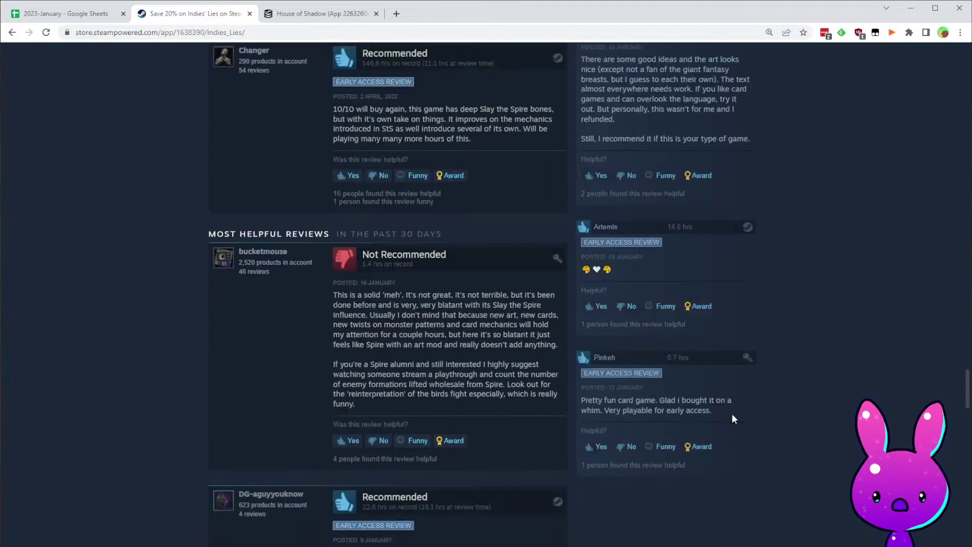
scroll(688, 399, "up", 2)
left_click_drag(332, 229, 436, 248)
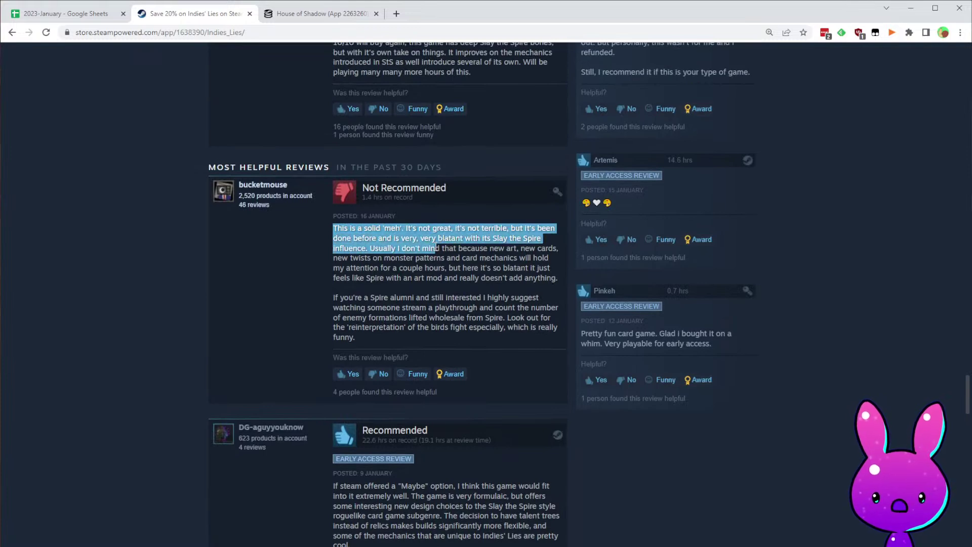
left_click(390, 273)
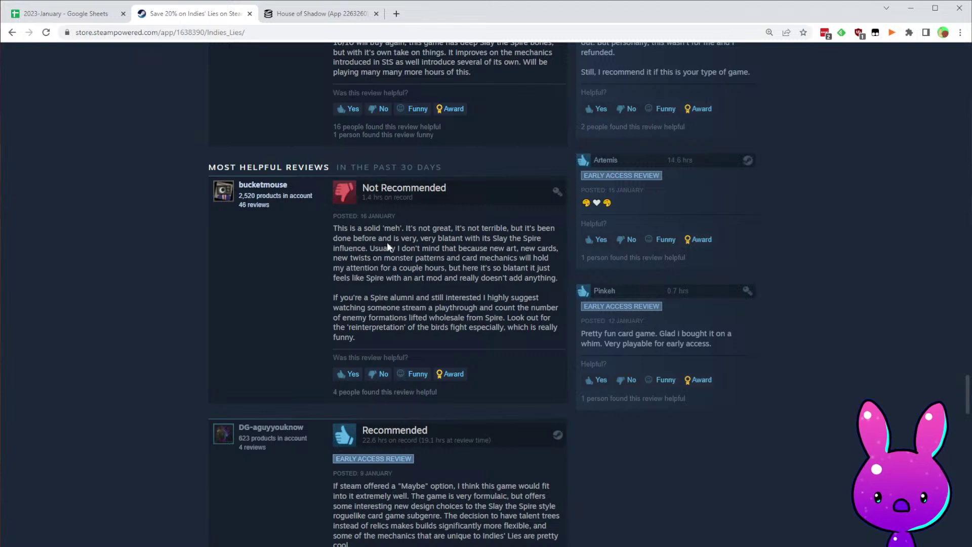
left_click_drag(387, 238, 505, 239)
left_click(445, 314)
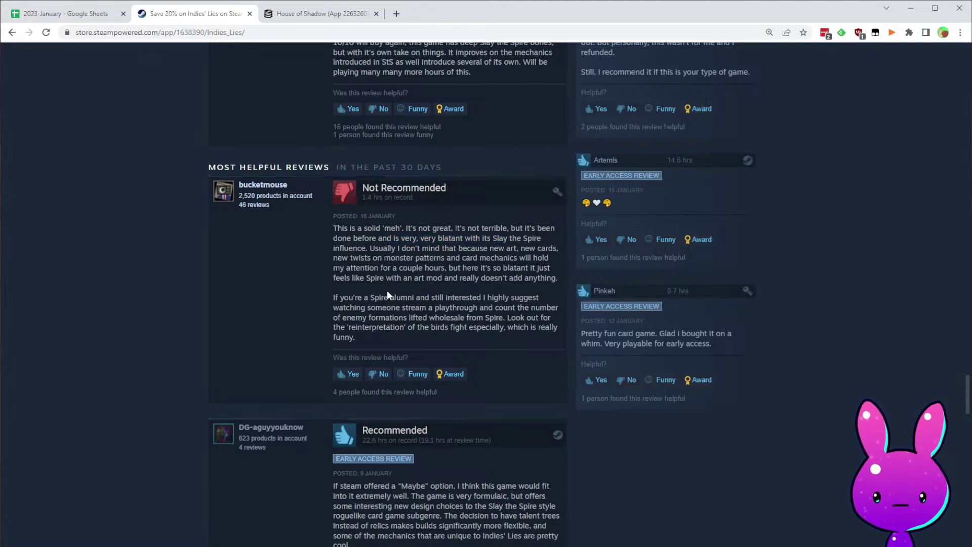
- Skim the review summary and the remaining helpful reviews from the past 30 and 90 days
scroll(530, 397, "up", 12)
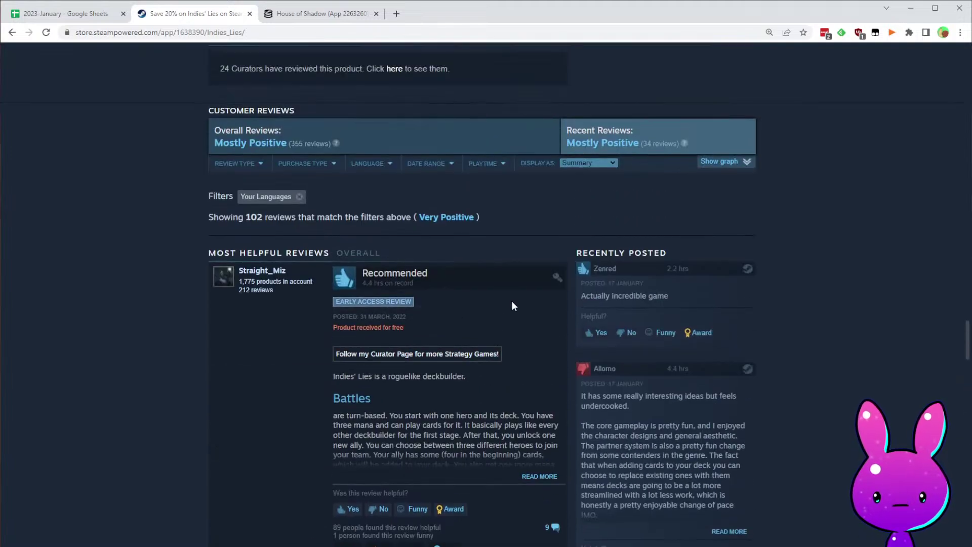
scroll(501, 306, "down", 1)
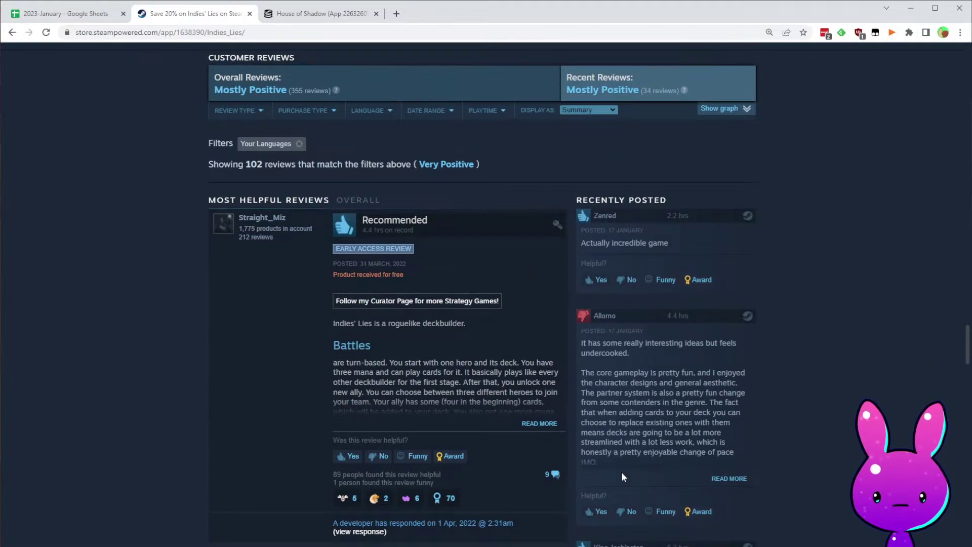
scroll(621, 472, "down", 15)
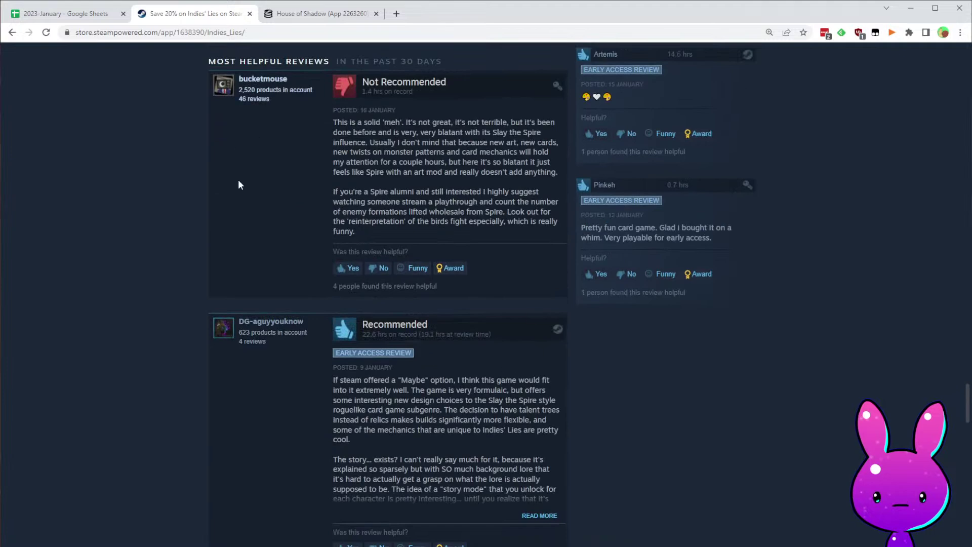
scroll(435, 292, "down", 8)
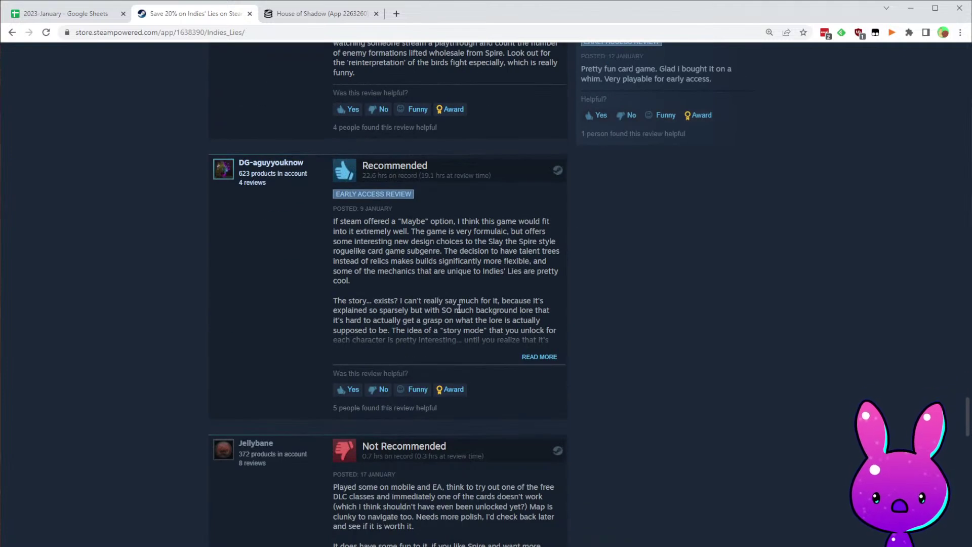
scroll(457, 368, "down", 5)
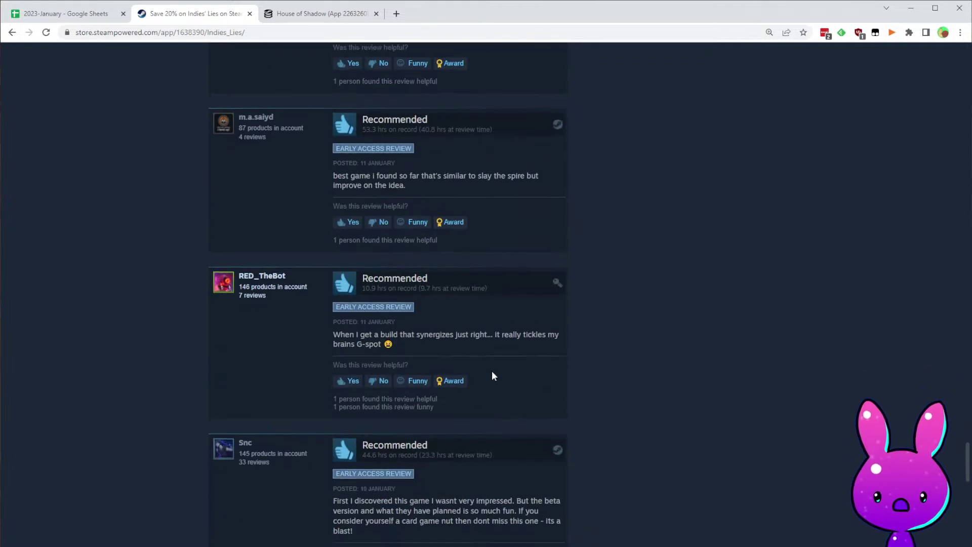
scroll(453, 448, "down", 5)
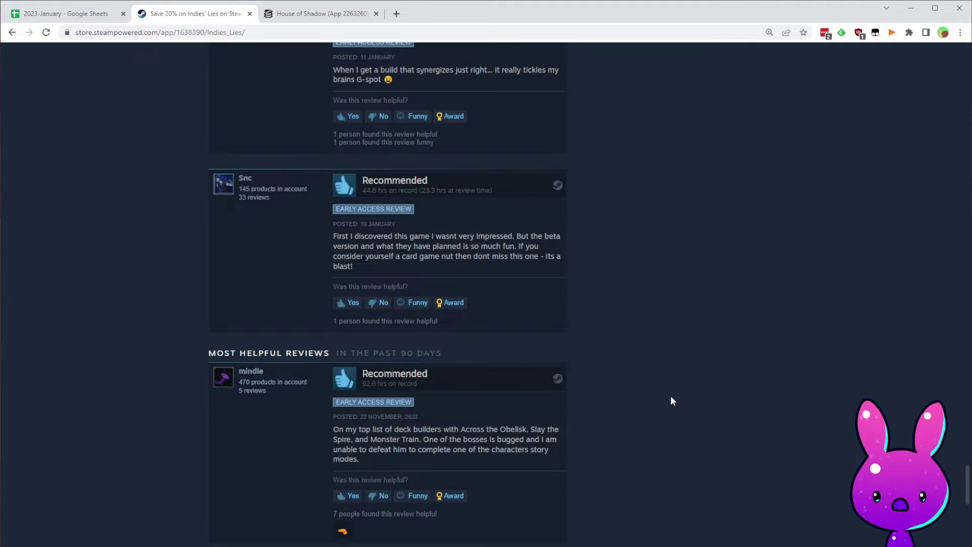
scroll(670, 401, "down", 8)
- Copy app ID 1638390 from the Indies' Lies store address and use it to open the game's charts page on SteamDB
scroll(665, 407, "up", 20)
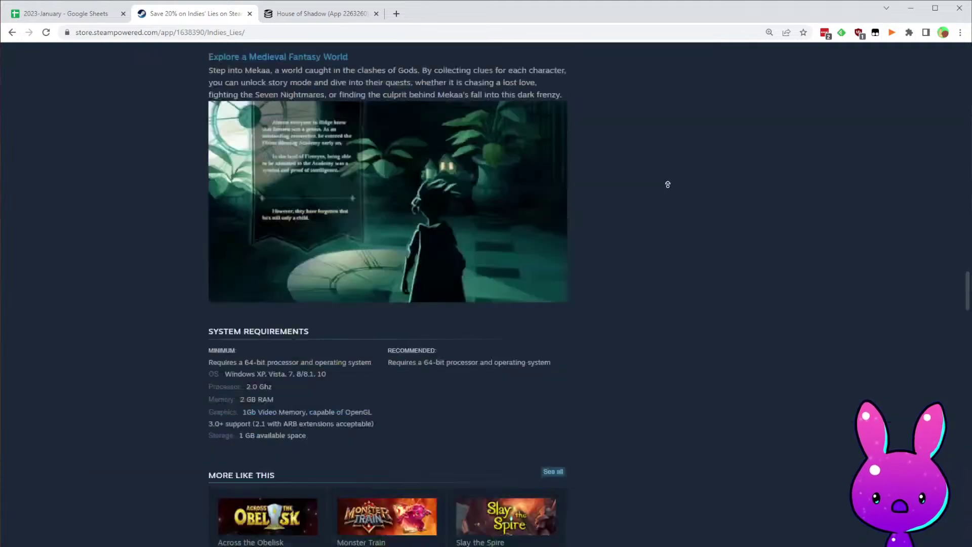
scroll(755, 244, "up", 10)
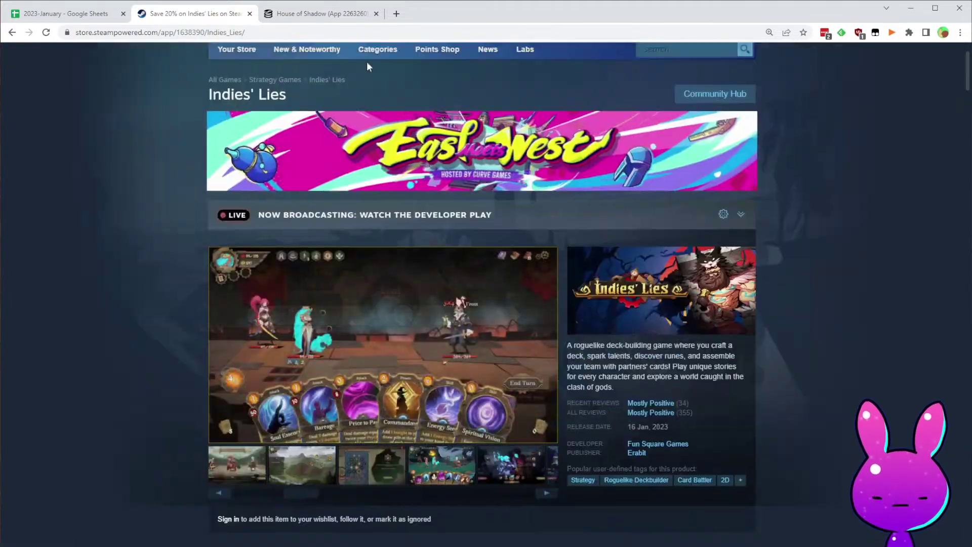
double_click(214, 32)
key("ctrl+c")
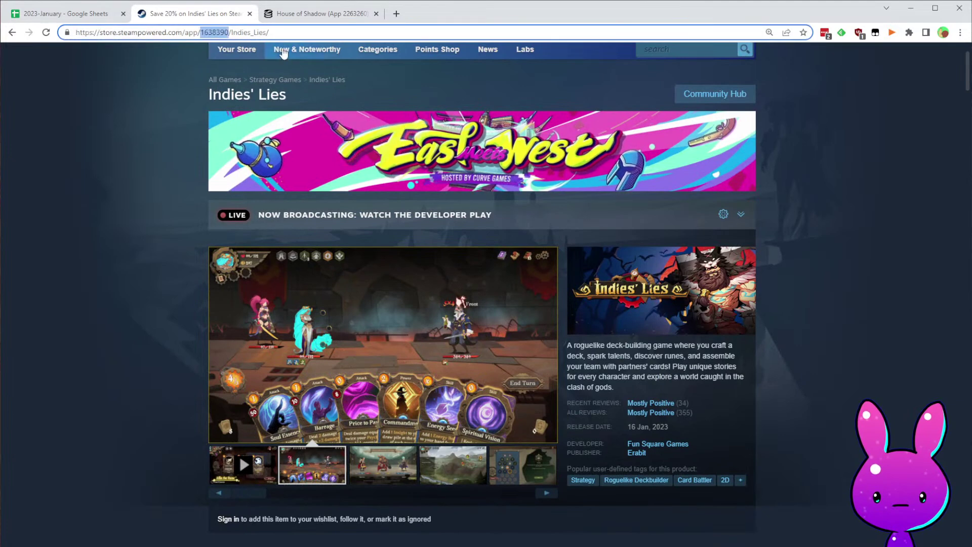
left_click(317, 13)
left_click(153, 32)
double_click(153, 33)
key("ctrl+v")
key("Return")
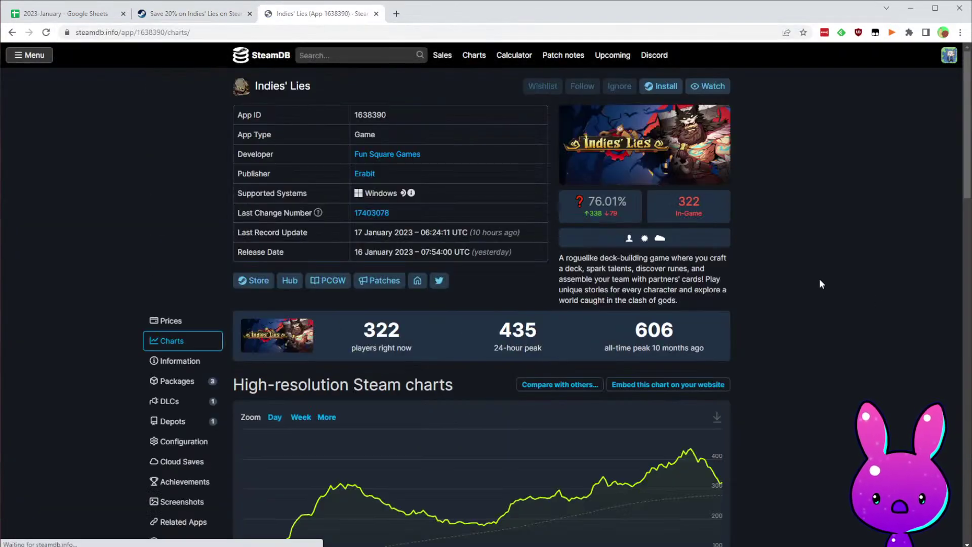
- Examine the Indies' Lies player charts, store data, owner estimations and the start date of the followers chart
scroll(755, 309, "down", 4)
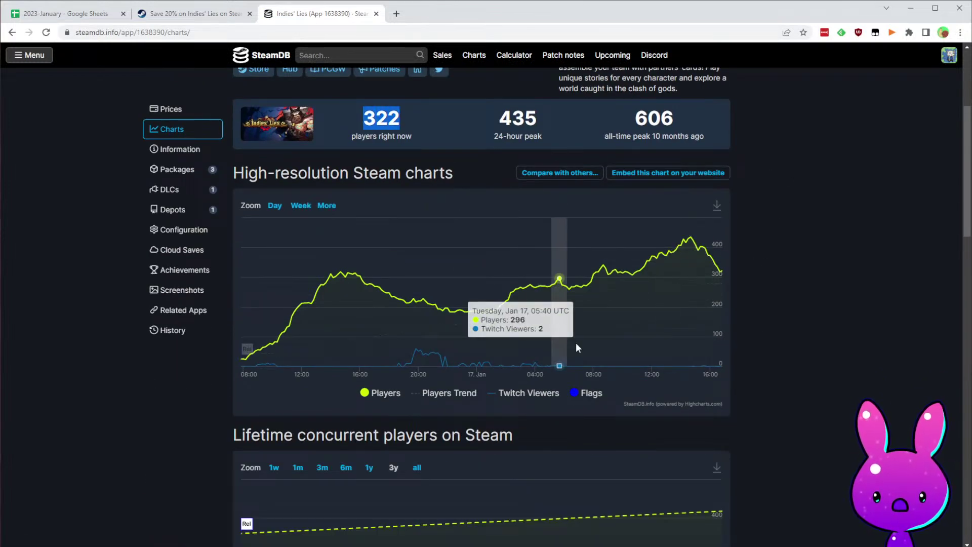
scroll(714, 299, "down", 9)
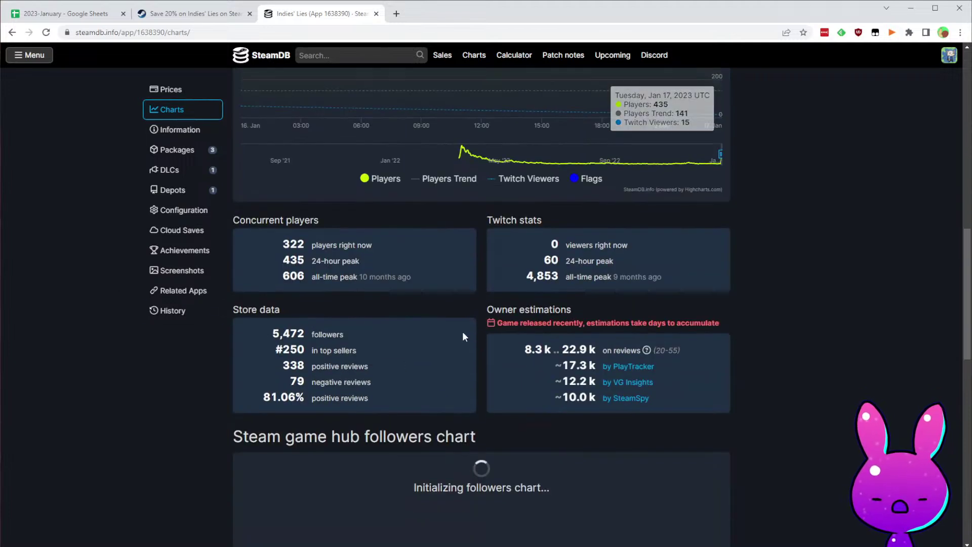
scroll(697, 322, "down", 2)
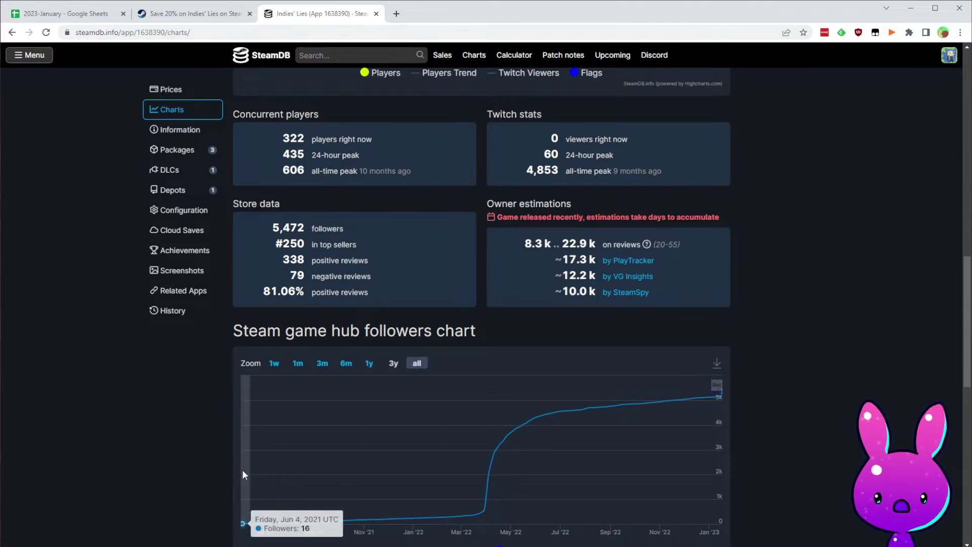
- Enter 6/3/2021 as the store release date of Indies' Lies and fill its Time Between cell with the formula from the row above
left_click(61, 13)
left_click(353, 239)
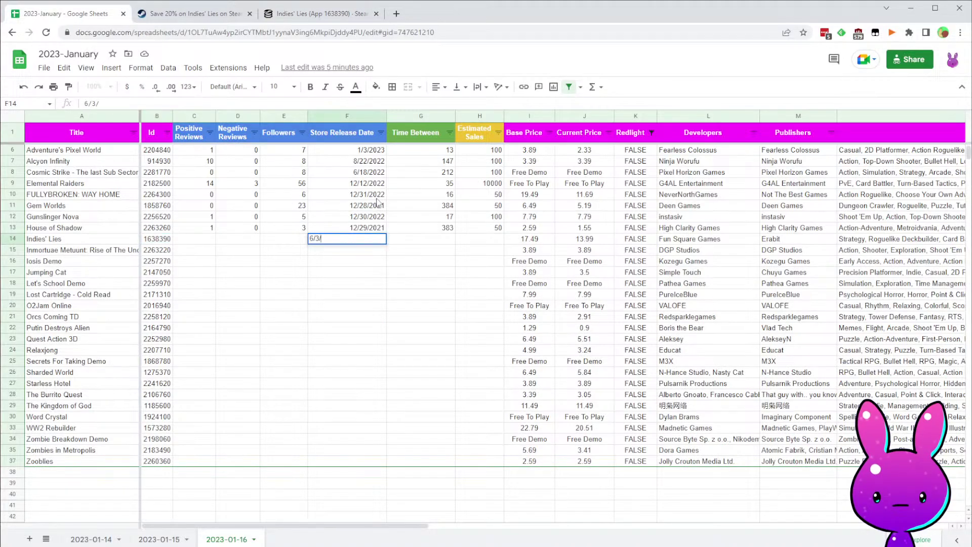
key("Tab")
key("Tab")
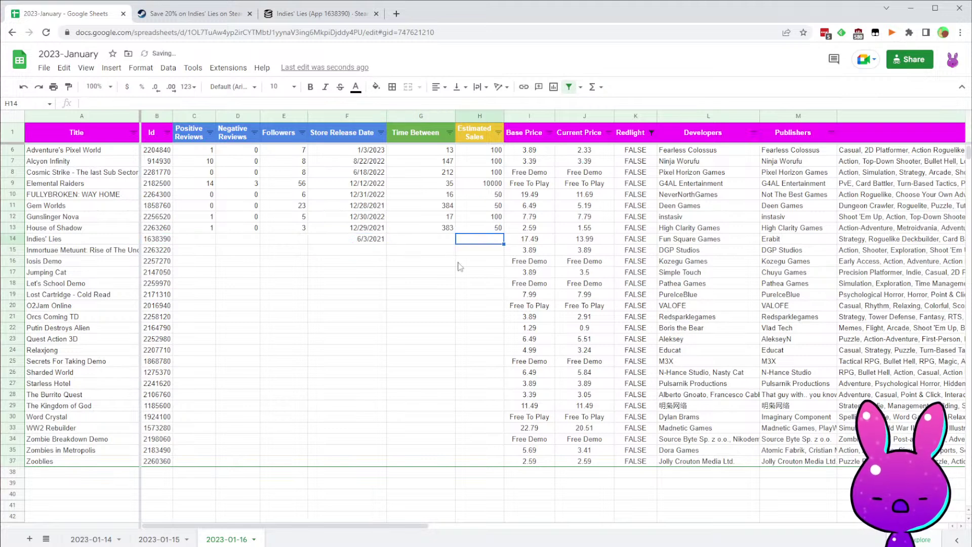
left_click(413, 239)
key("Up")
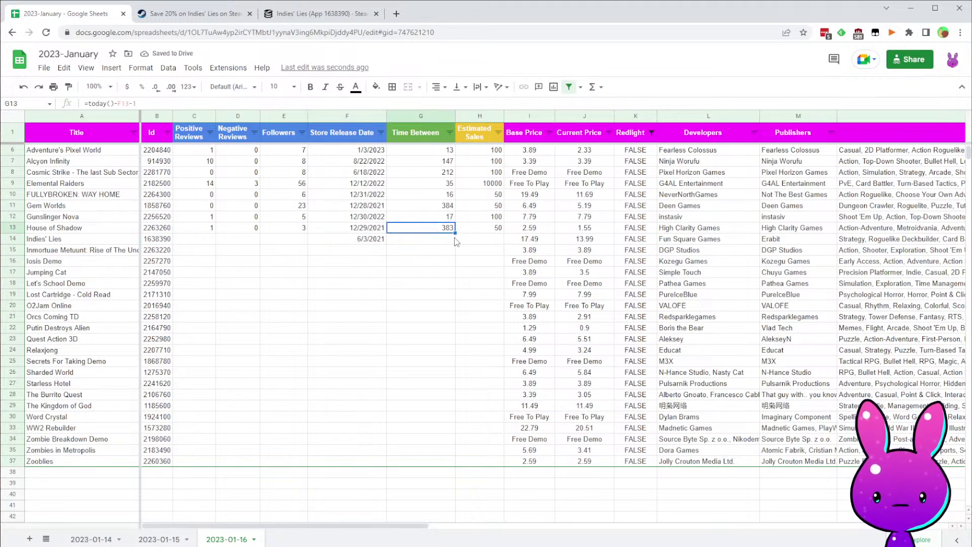
left_click_drag(449, 245, 449, 244)
- Look up the follower count of Indies' Lies on SteamDB and enter 5742 as its followers in the spreadsheet
left_click(194, 227)
left_click(319, 13)
mouse_move(637, 265)
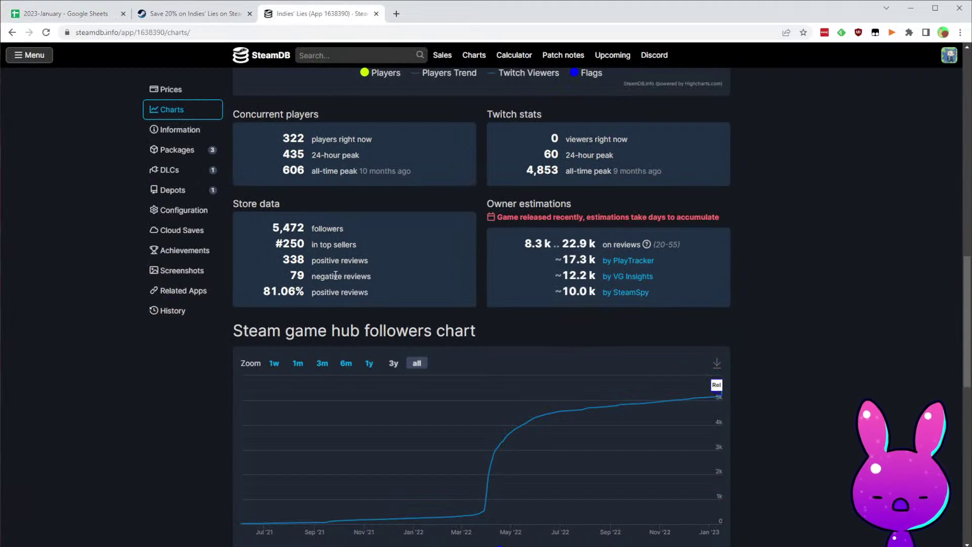
left_click(66, 14)
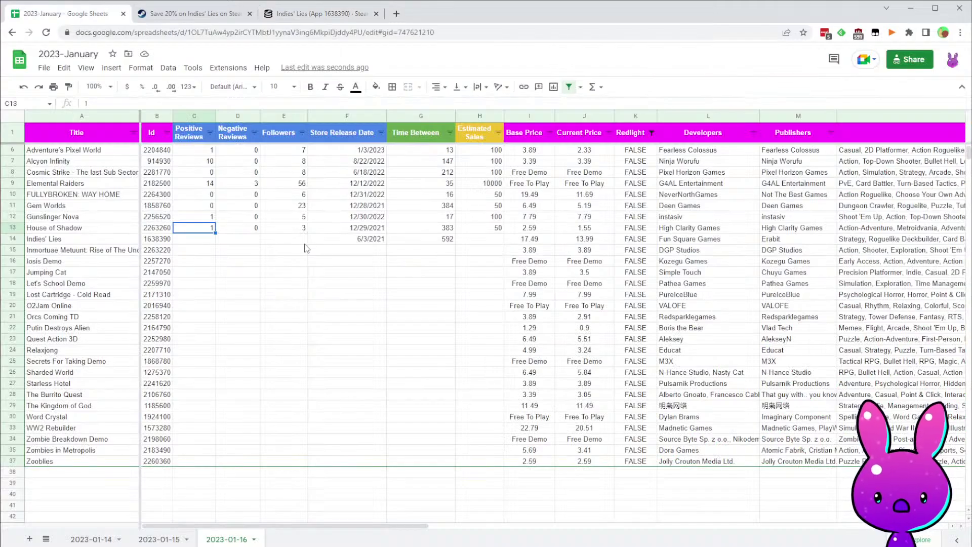
left_click(269, 238)
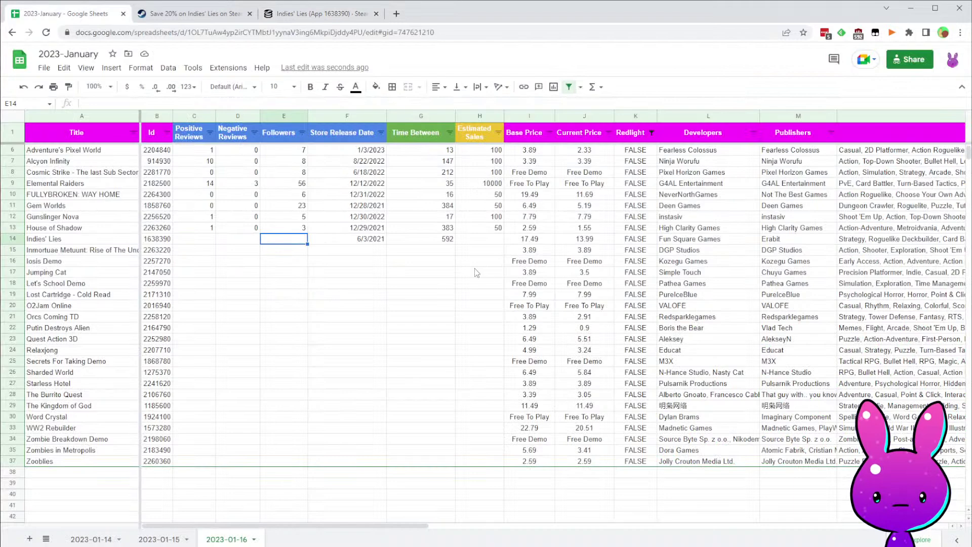
type("5742")
- Record 338 positive and 79 negative reviews for Indies' Lies from its SteamDB store data, and select its Estimated Sales cell
key("Left")
key("Left")
left_click(268, 15)
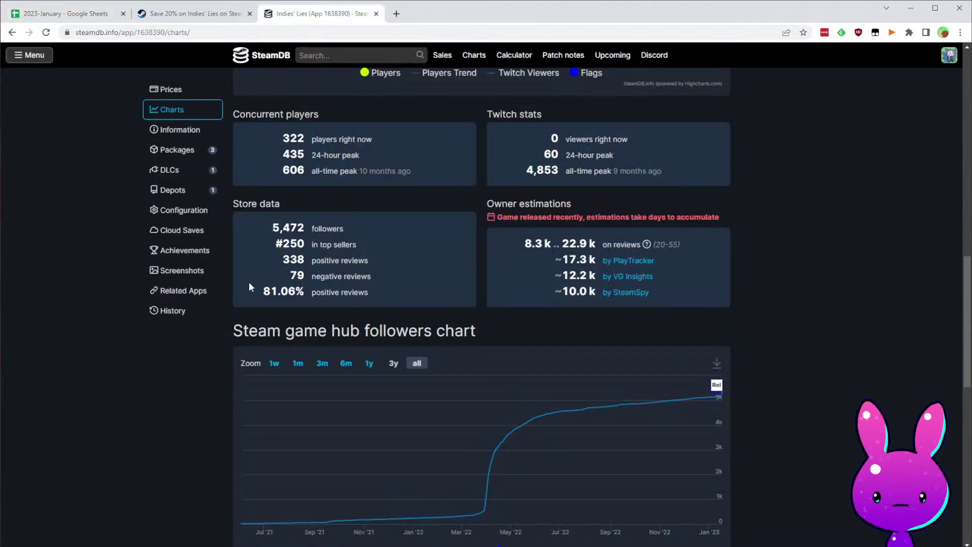
left_click(53, 13)
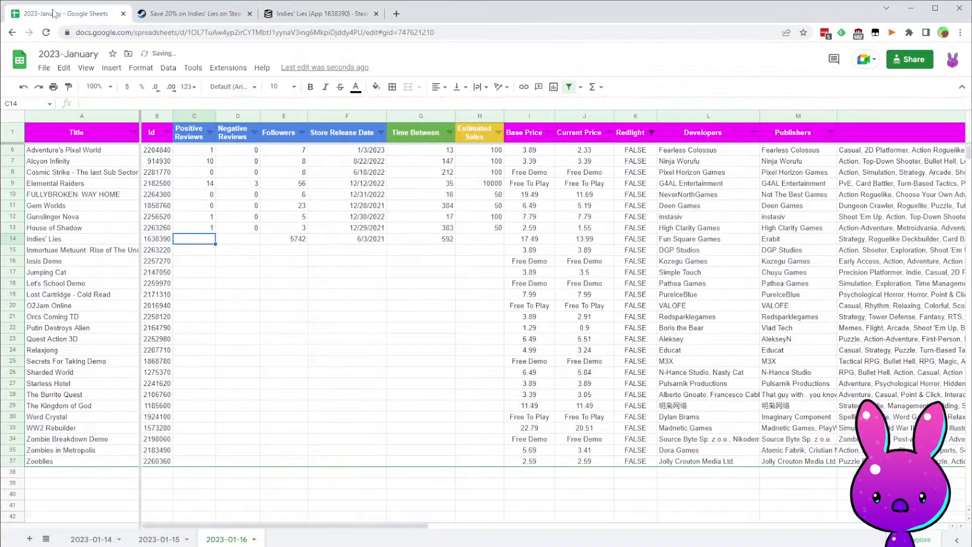
key("Right")
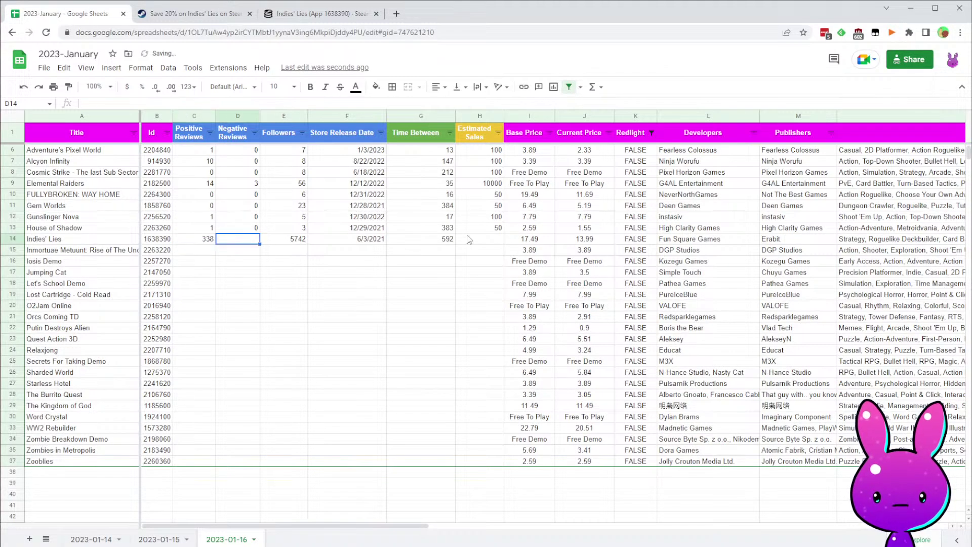
left_click(322, 14)
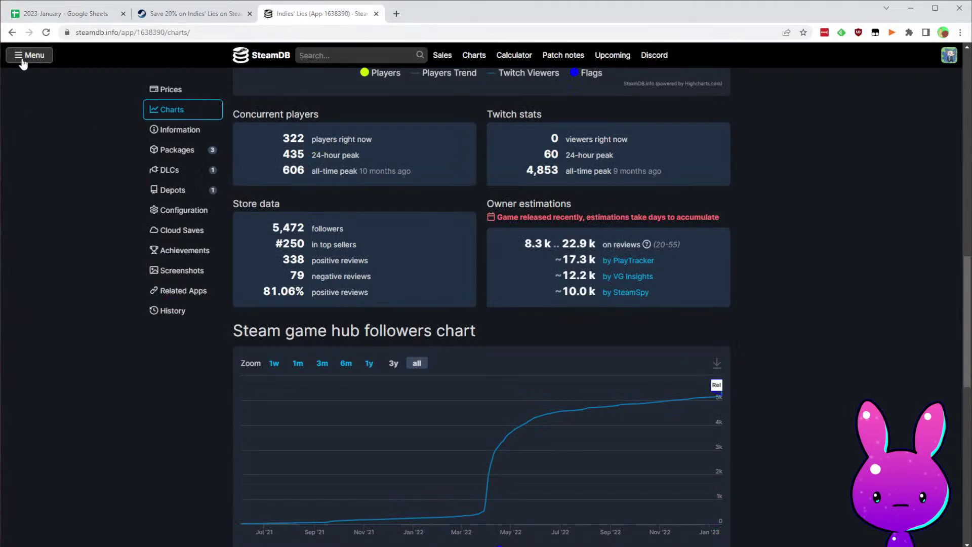
left_click(50, 16)
type("79")
key("Right")
key("Right")
key("Right")
key("Right")
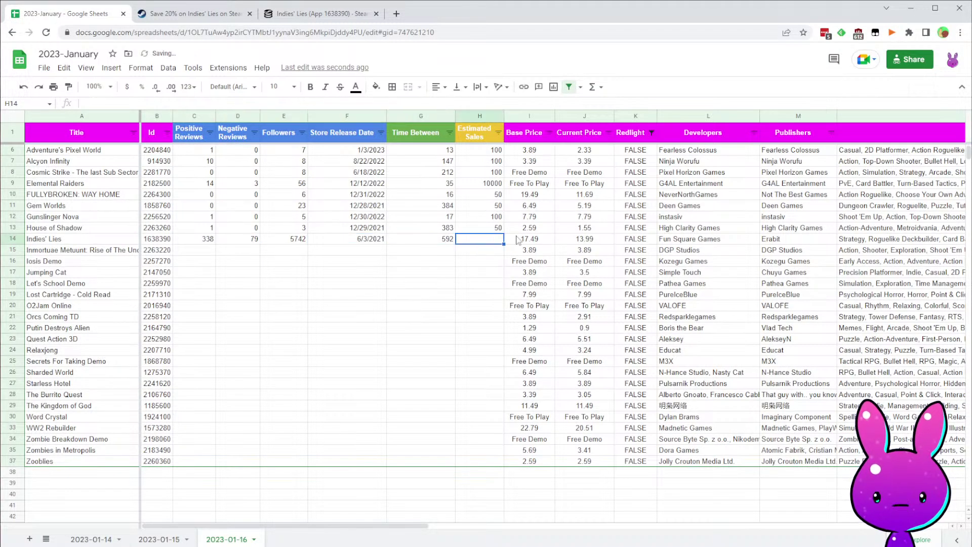
- Compare the Steam review ratings of Indies' Lies with SteamDB's owner estimations and enter 40000 as its estimated sales
left_click(180, 14)
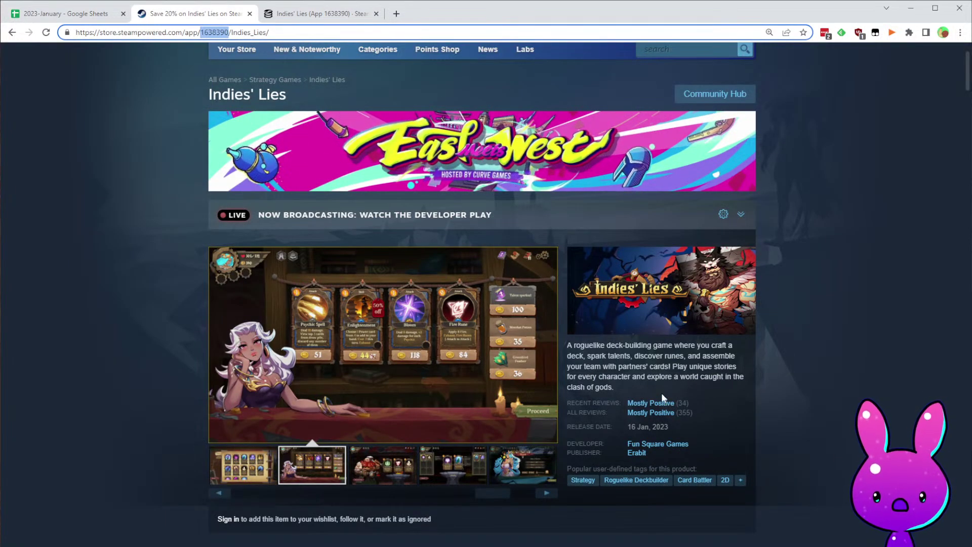
mouse_move(607, 400)
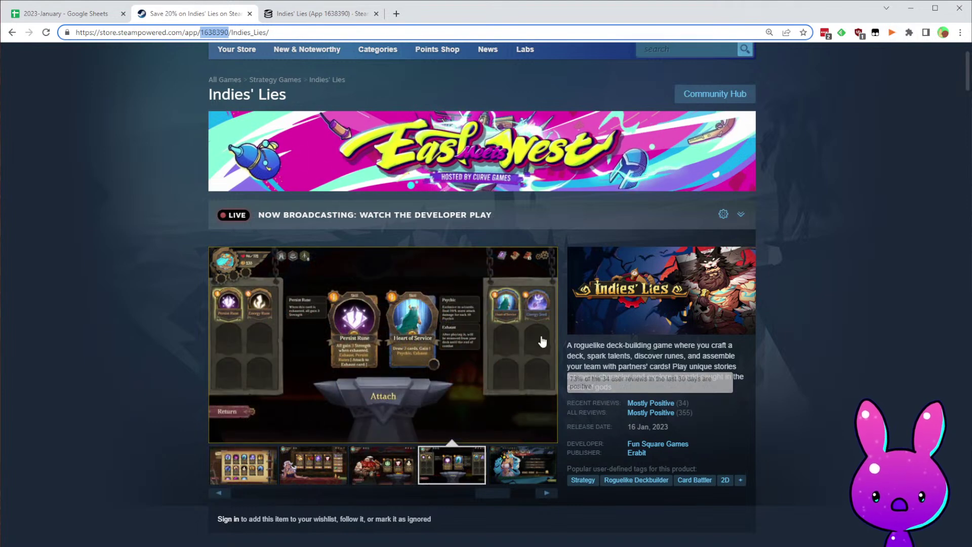
mouse_move(664, 414)
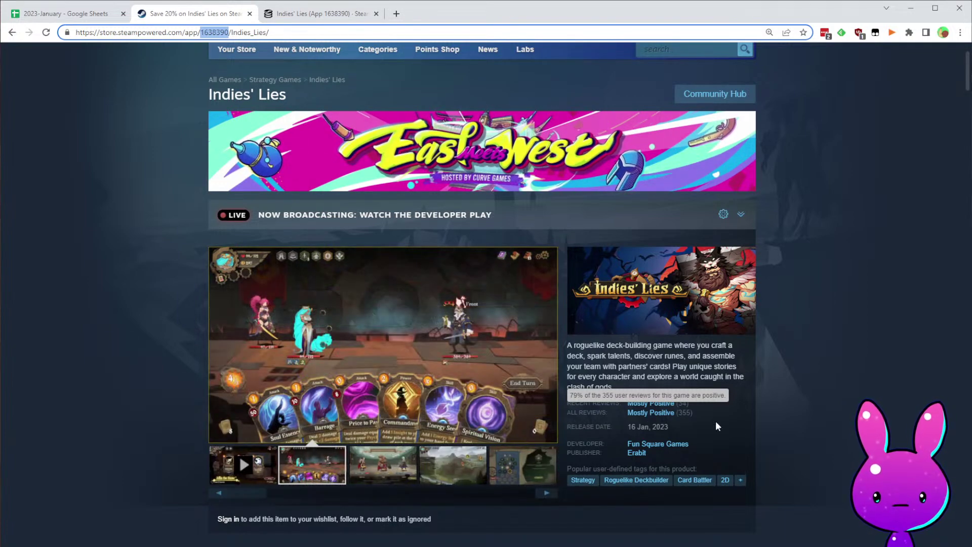
scroll(777, 445, "down", 4)
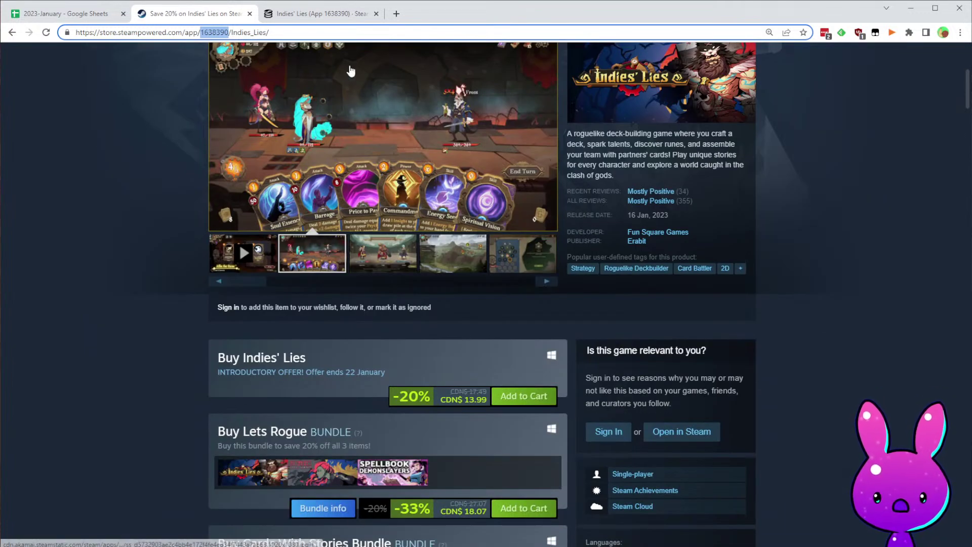
left_click(307, 14)
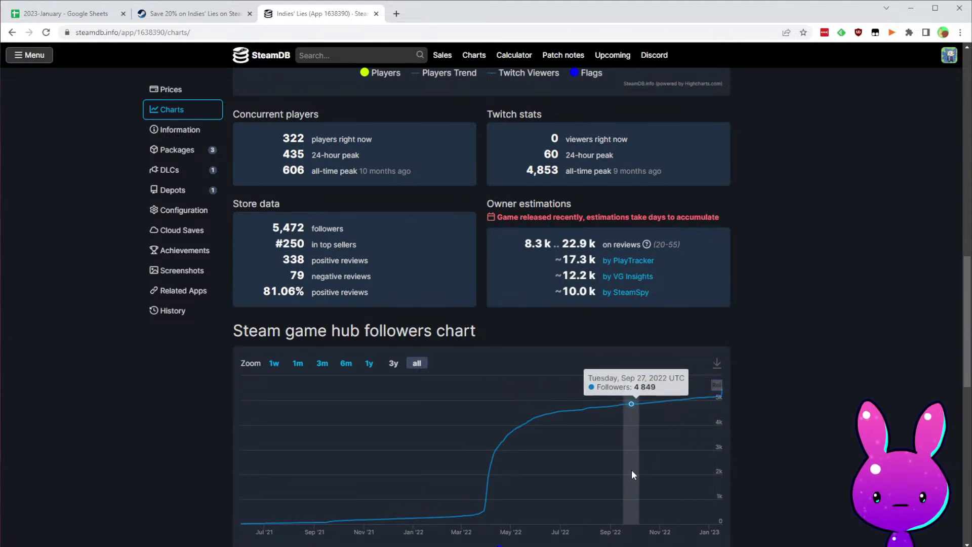
mouse_move(527, 243)
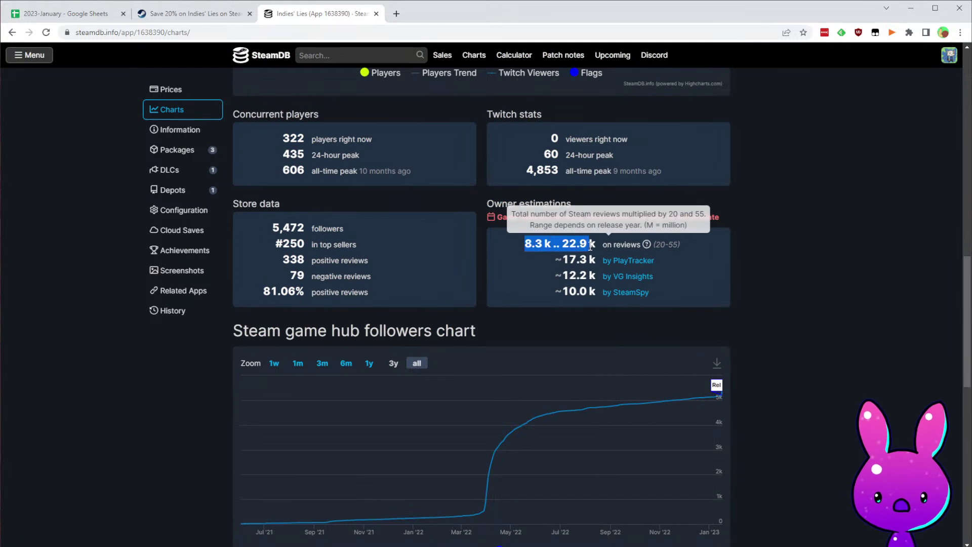
left_click_drag(589, 246, 596, 246)
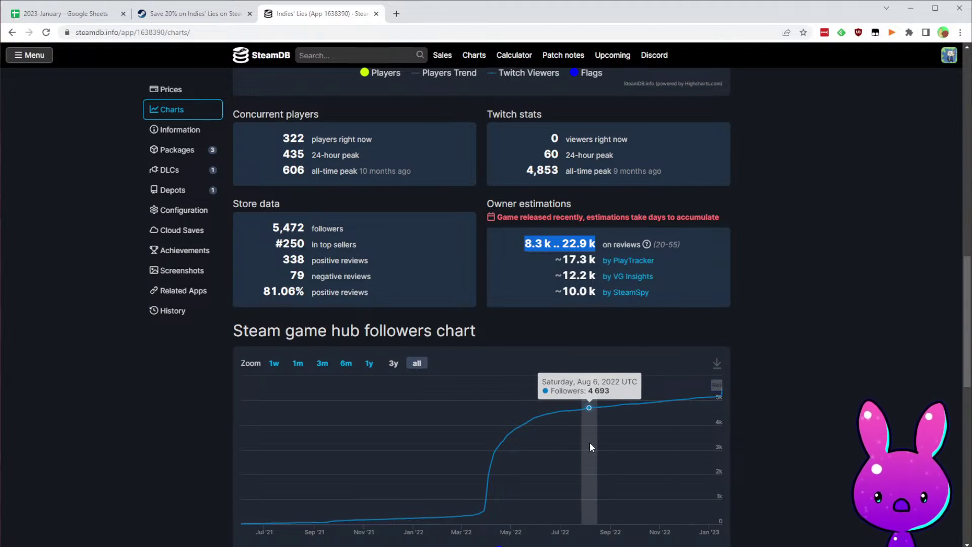
left_click(761, 288)
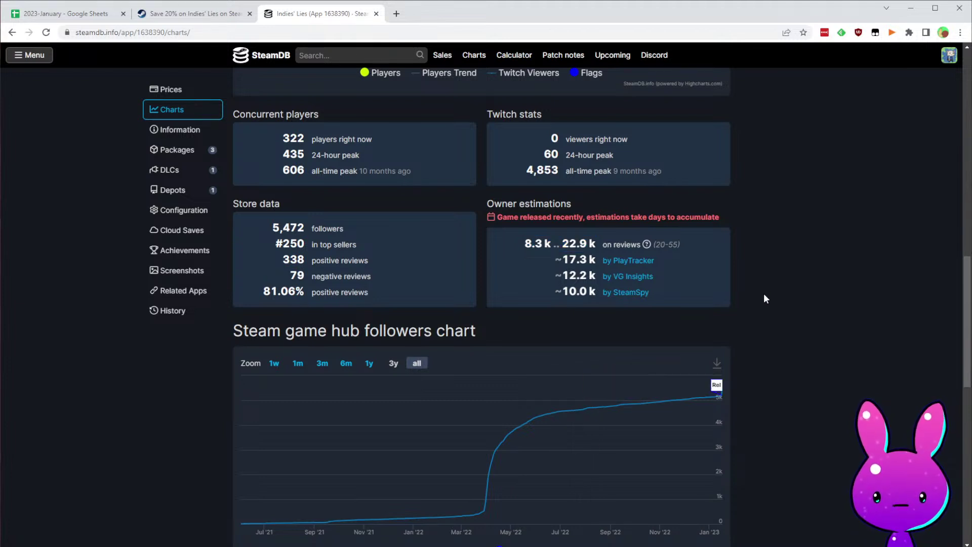
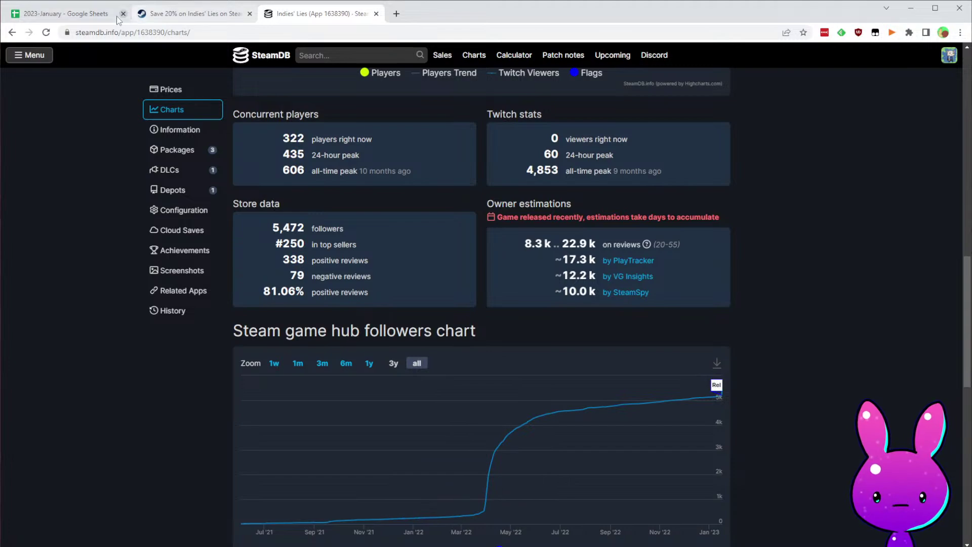
left_click(67, 32)
left_click(86, 13)
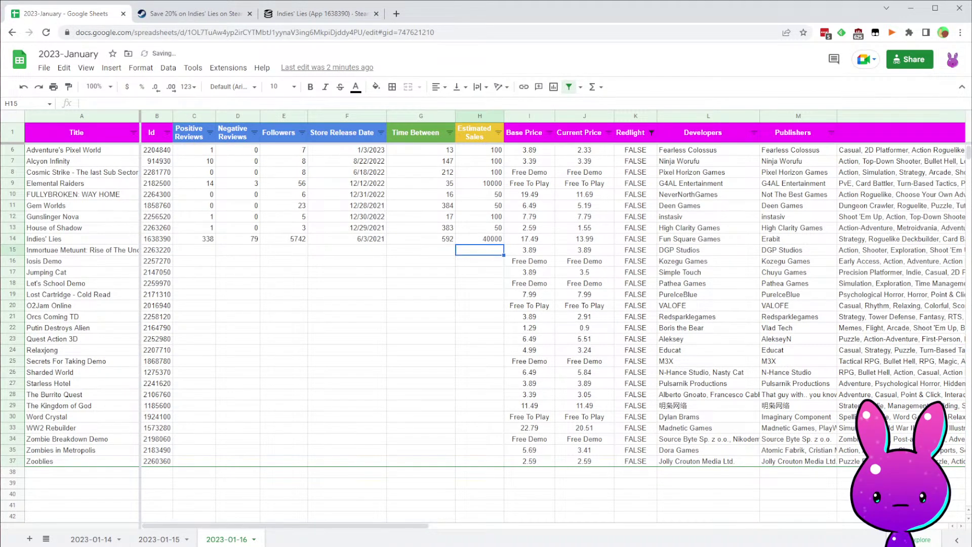
- Widen the Title column to fit the longest game titles and check the title, base price and publisher of Inmortuae Metuunt: Rise of The Undead
key("Left")
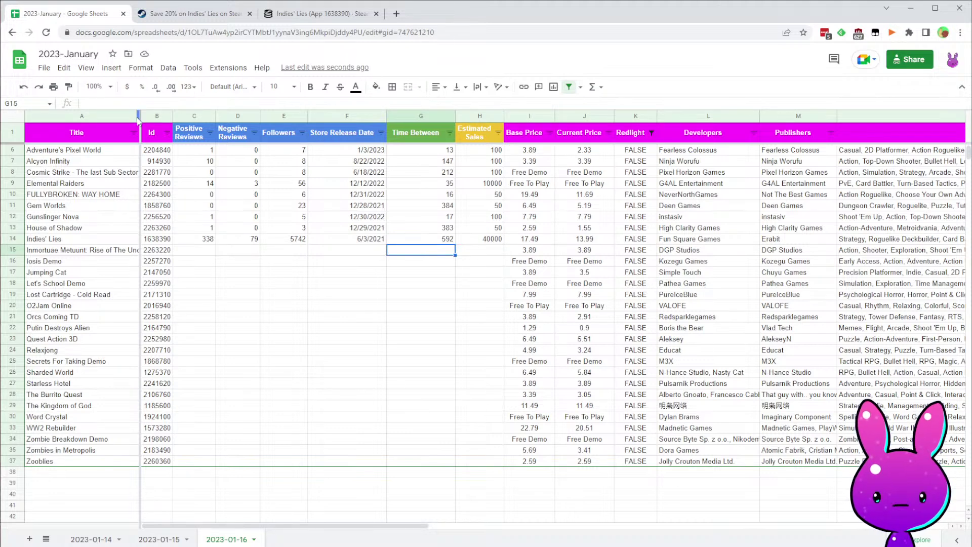
left_click_drag(139, 117, 162, 117)
left_click(203, 262)
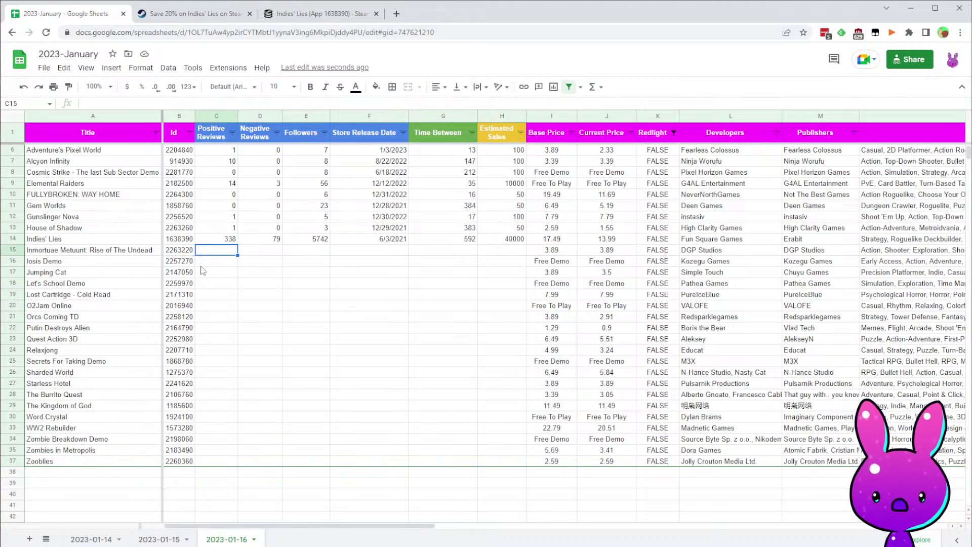
double_click(35, 250)
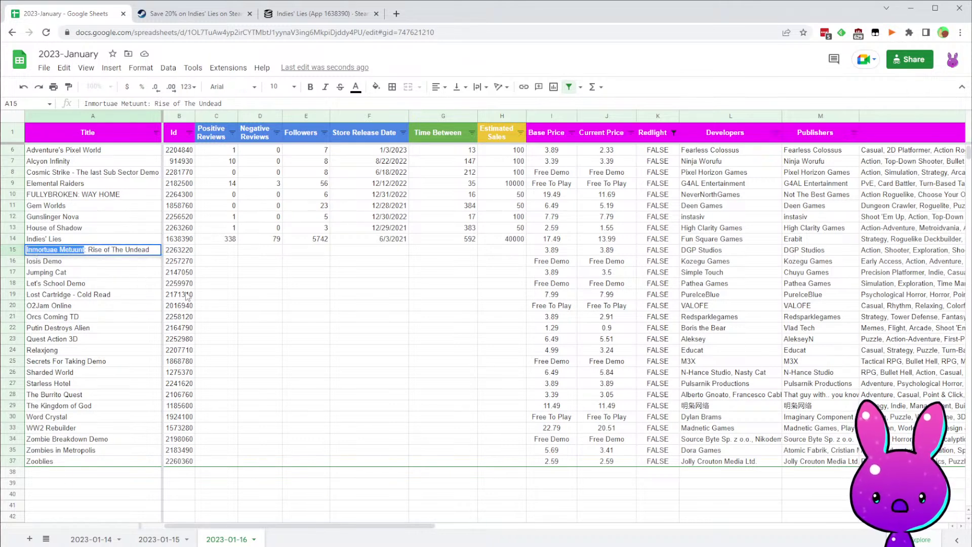
key("Tab")
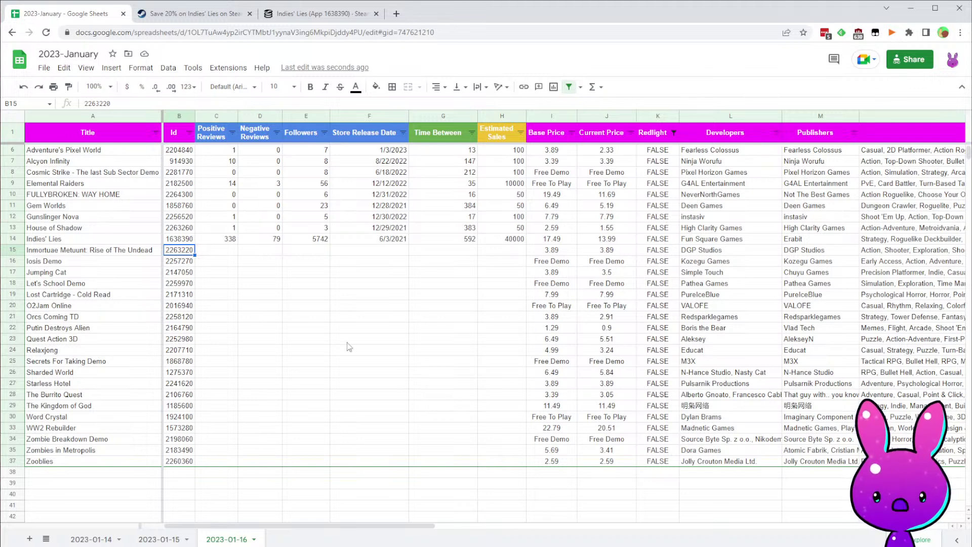
left_click(550, 250)
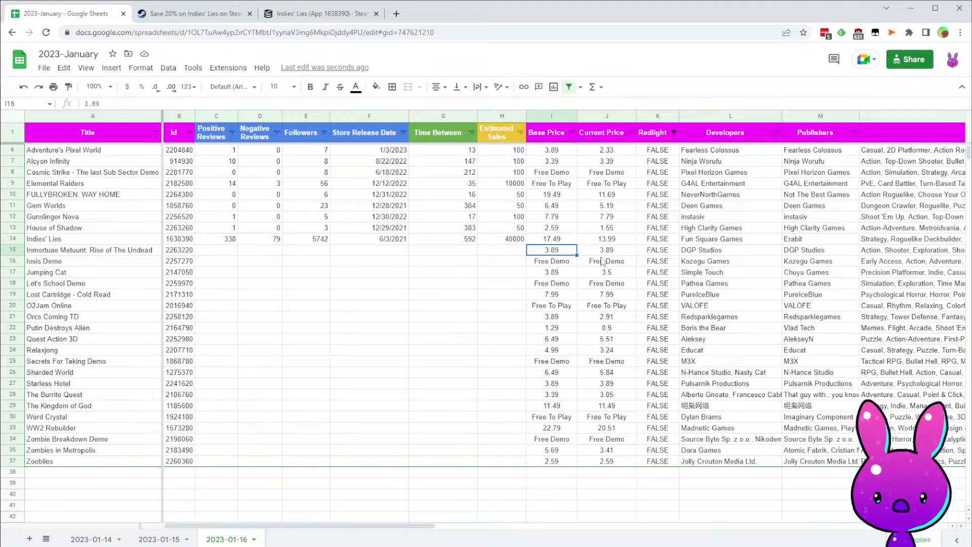
left_click(811, 251)
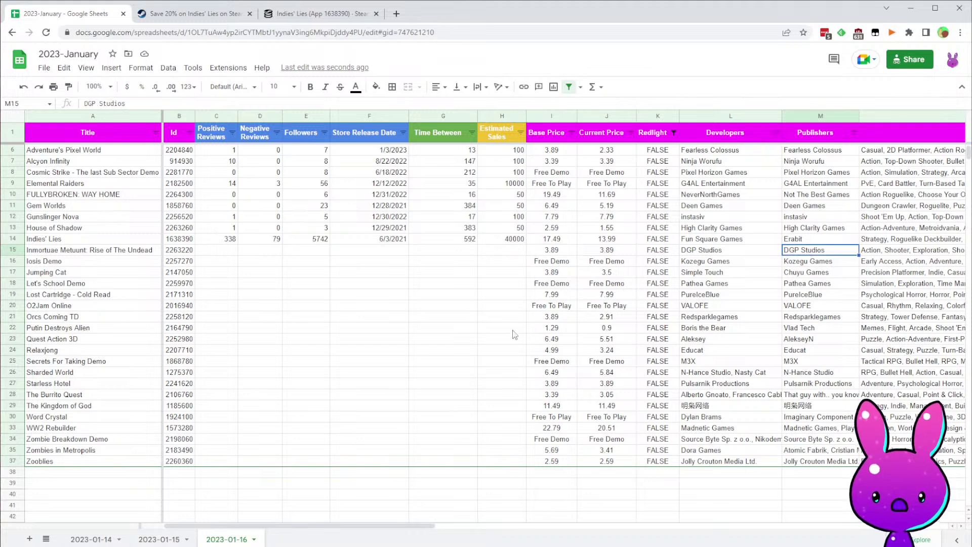
- Copy app ID 2263220 from the Inmortuae Metuunt row and use it to open the game's Steam store page
left_click(192, 251)
key("ctrl+c")
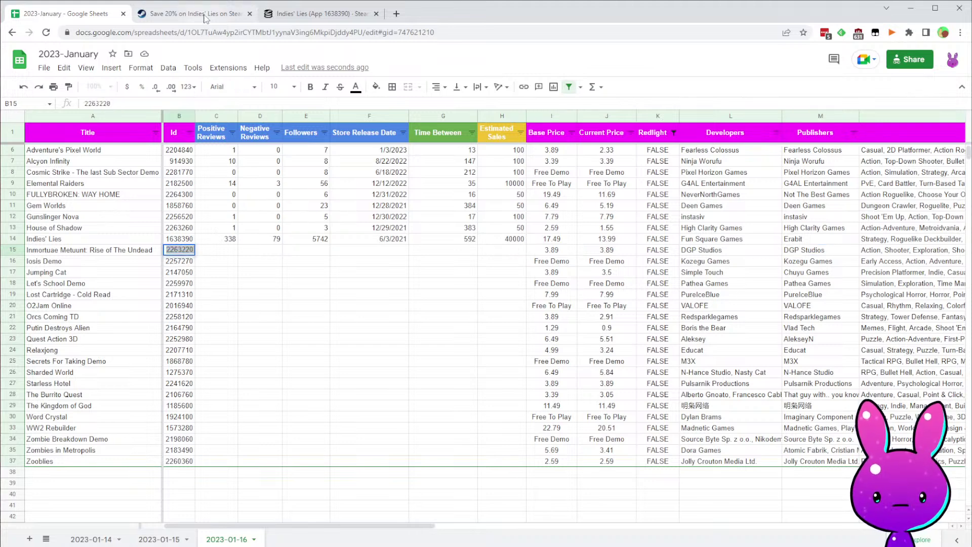
left_click(195, 14)
double_click(223, 32)
key("ctrl+v")
key("Return")
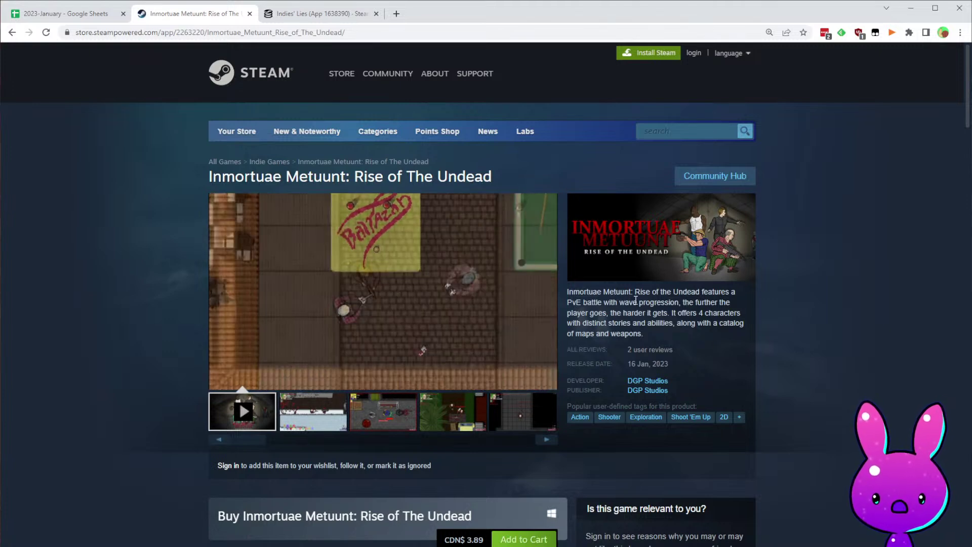
- Read the short description of Inmortuae Metuunt and watch its trailer in full screen
left_click_drag(590, 313, 705, 312)
left_click(707, 313)
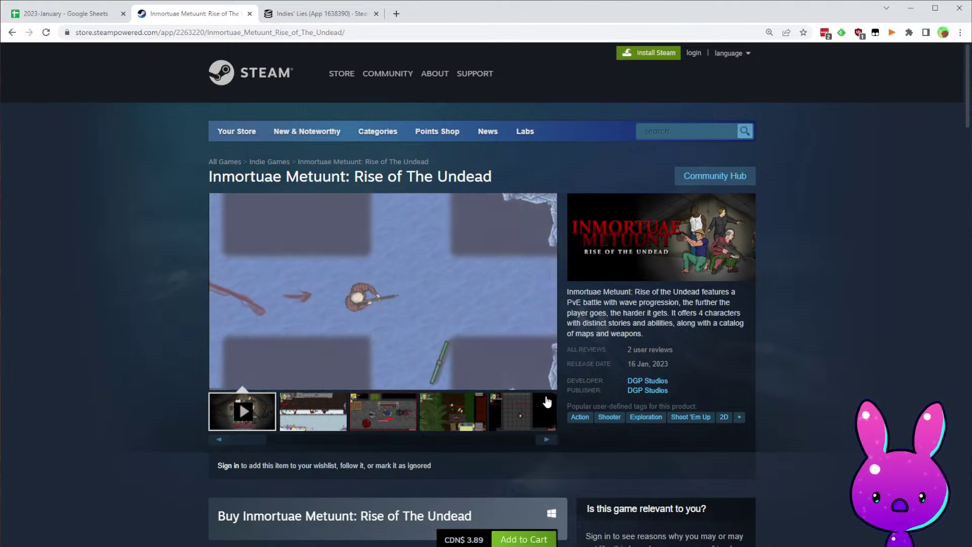
left_click(551, 375)
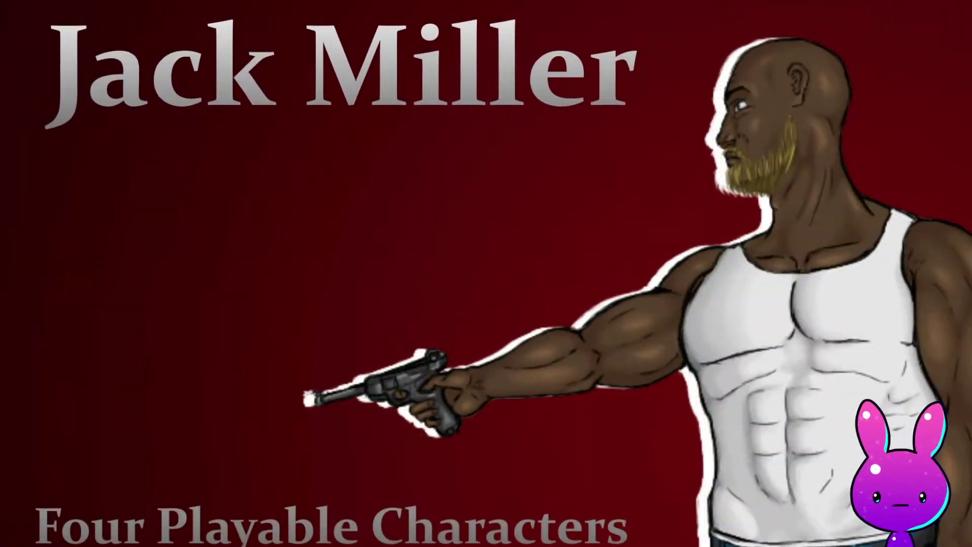
key("Escape")
- Read the price, the About This Game section, the mature content description and the system requirements of Inmortuae Metuunt
scroll(403, 511, "down", 3)
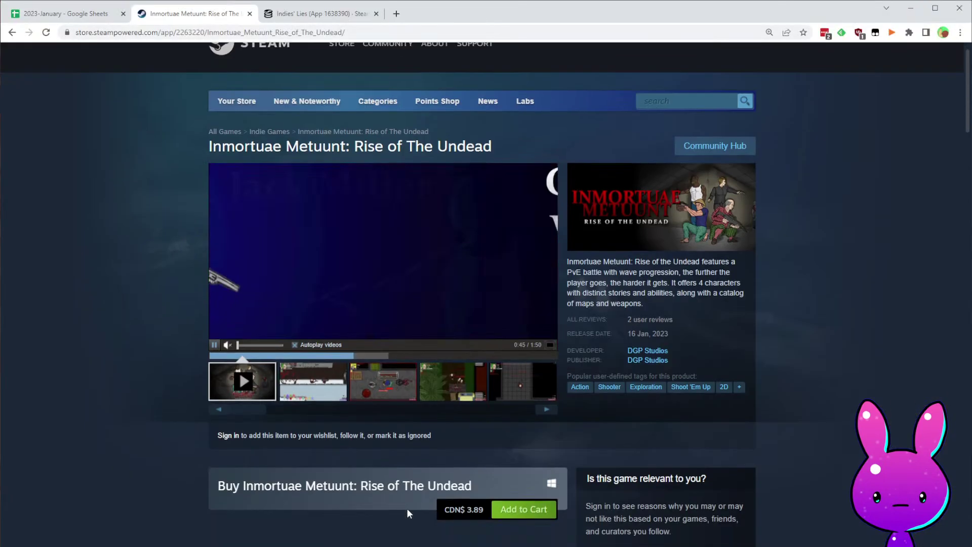
scroll(415, 460, "down", 7)
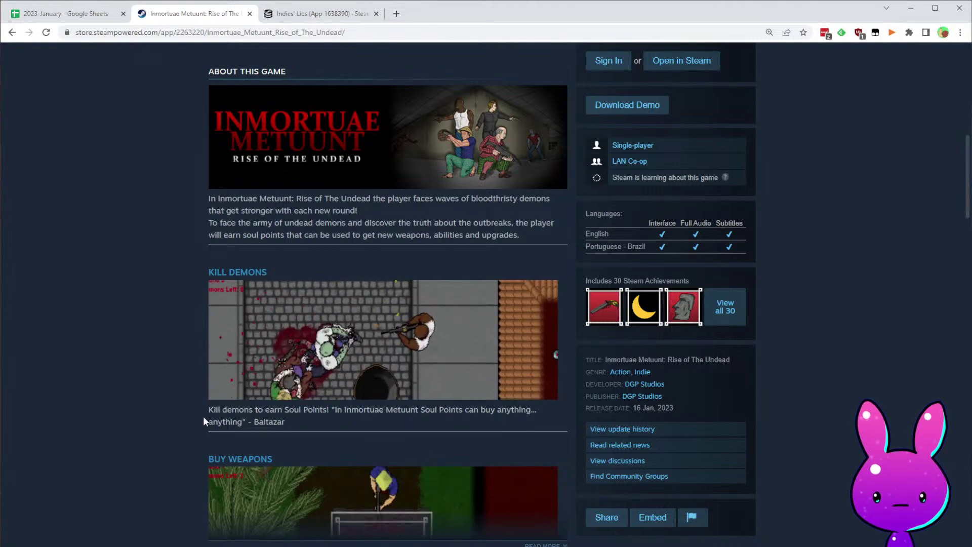
left_click_drag(205, 408, 243, 410)
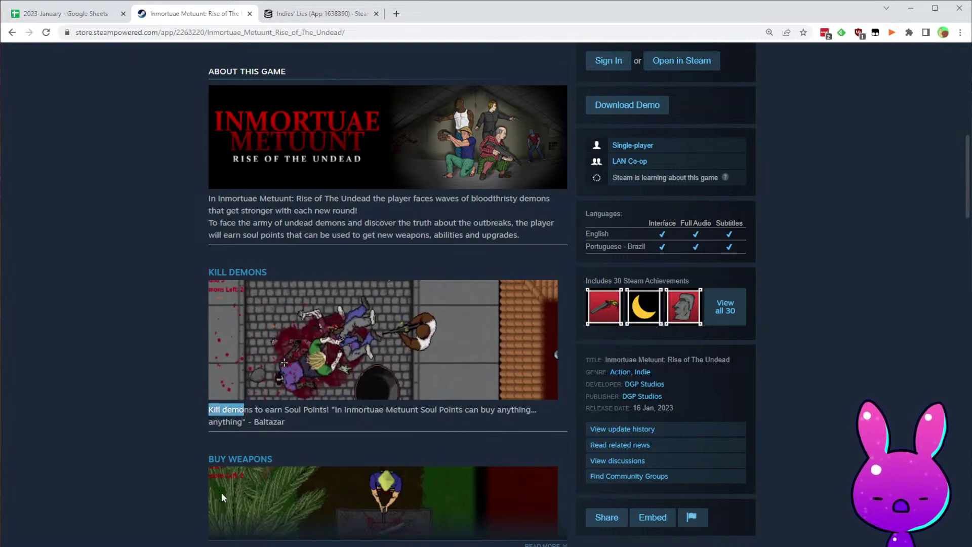
scroll(476, 448, "down", 4)
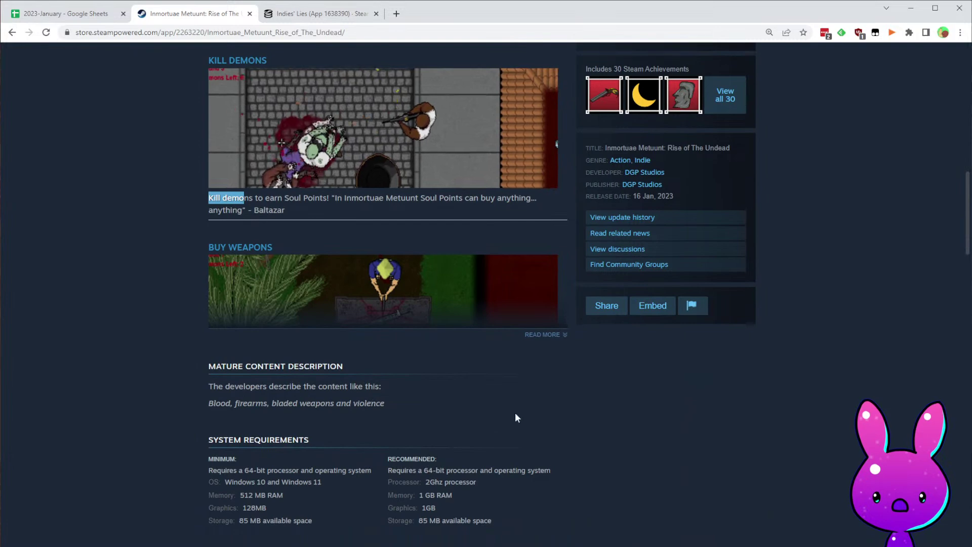
- Expand the full About This Game section of Inmortuae Metuunt and read the weapons, exploration, upgrade and character descriptions
left_click(553, 339)
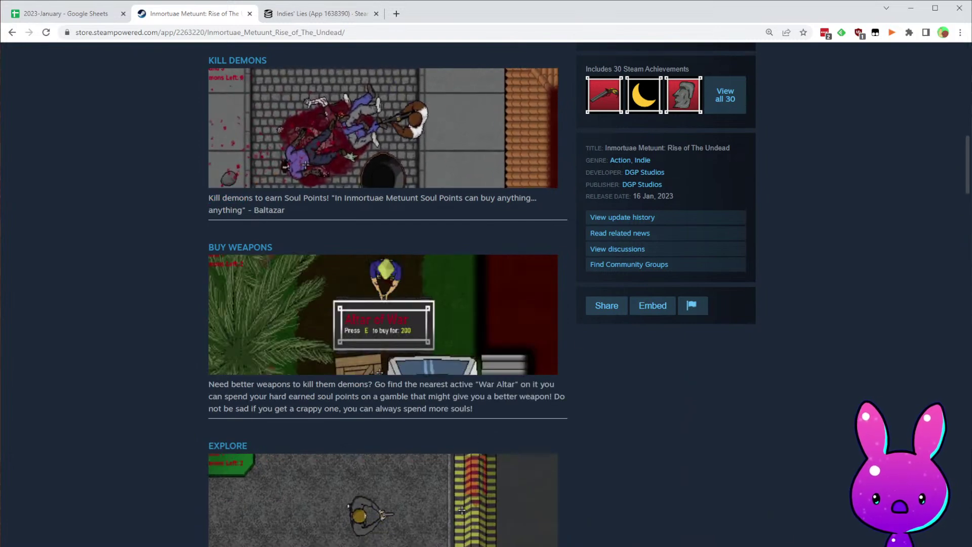
scroll(756, 458, "down", 4)
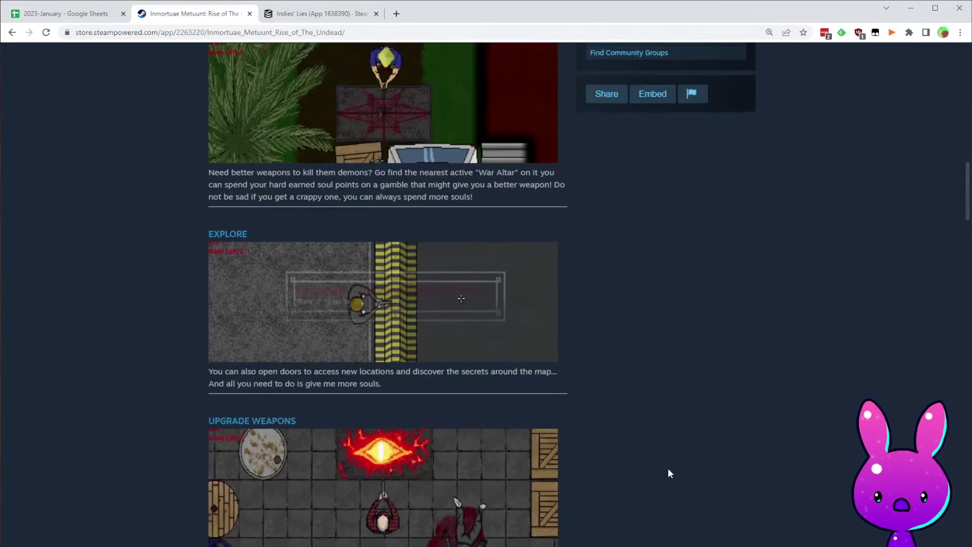
left_click_drag(233, 383, 506, 381)
scroll(569, 405, "down", 4)
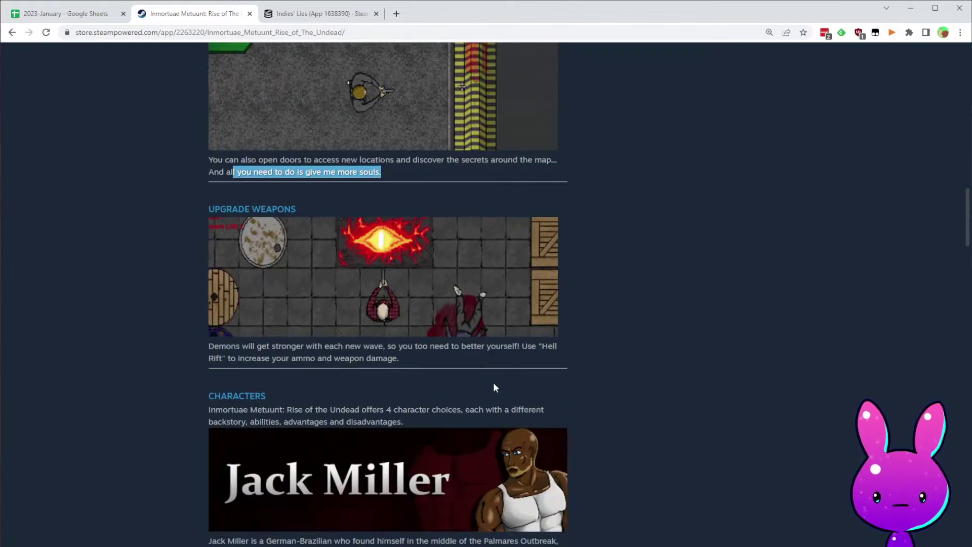
scroll(491, 388, "down", 4)
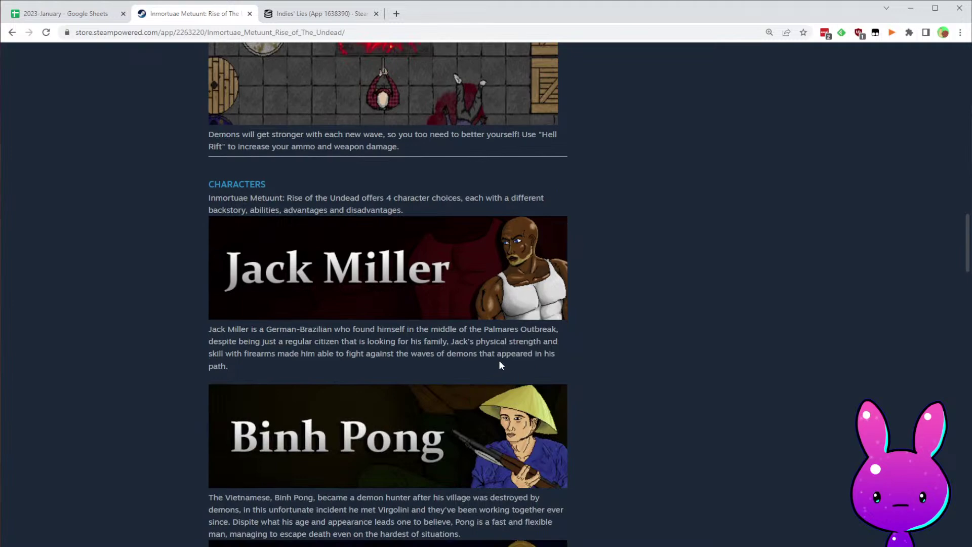
scroll(593, 329, "down", 10)
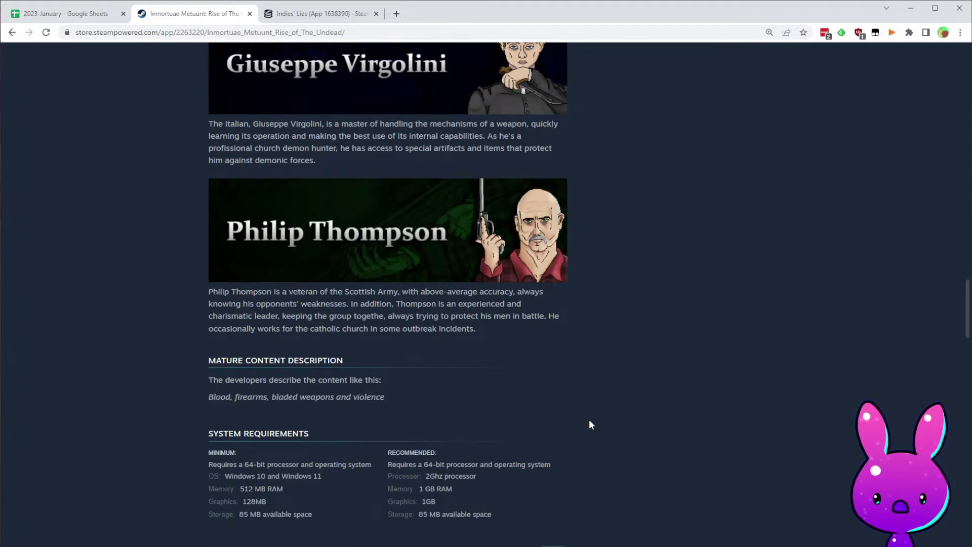
scroll(506, 400, "down", 12)
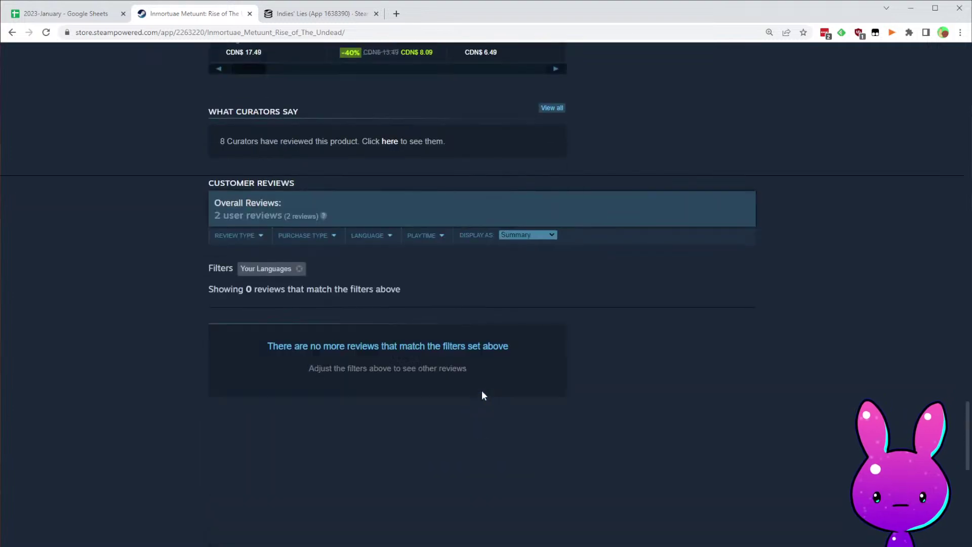
- Check the supported languages listed on the Inmortuae Metuunt store page
scroll(743, 424, "up", 20)
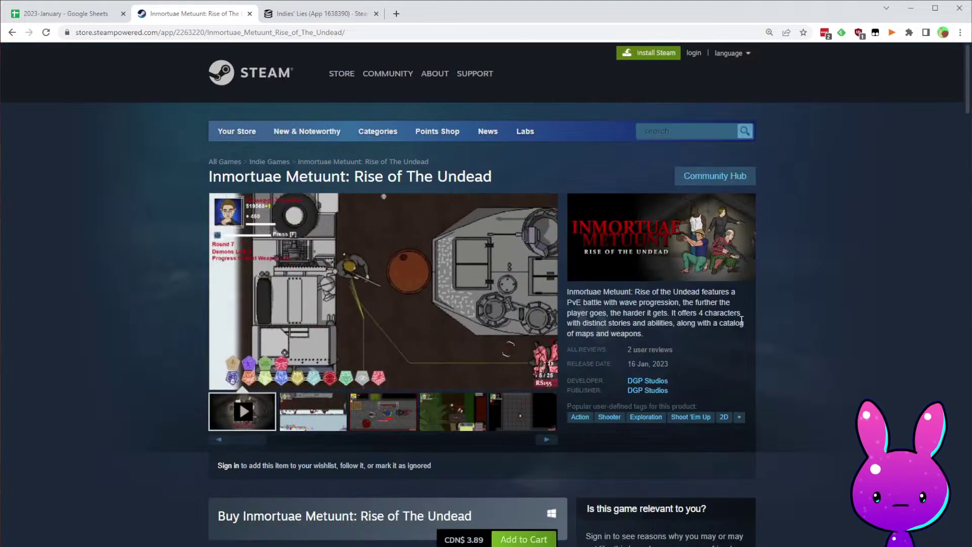
scroll(742, 320, "down", 20)
scroll(326, 323, "up", 20)
scroll(813, 399, "down", 10)
scroll(704, 354, "up", 2)
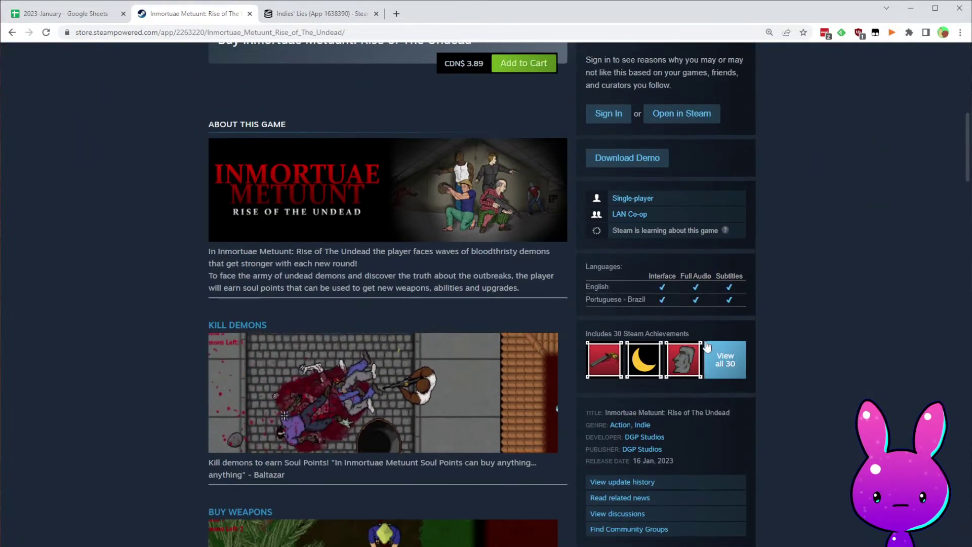
left_click_drag(591, 298, 639, 298)
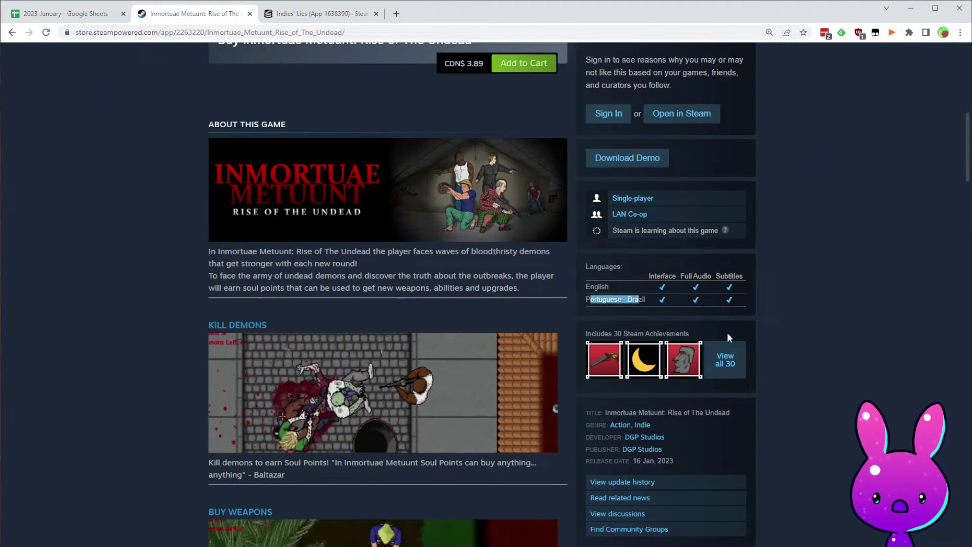
left_click(773, 230)
- Remove the Your Languages filter from the customer reviews of Inmortuae Metuunt and read the reviews in all languages
scroll(765, 156, "down", 20)
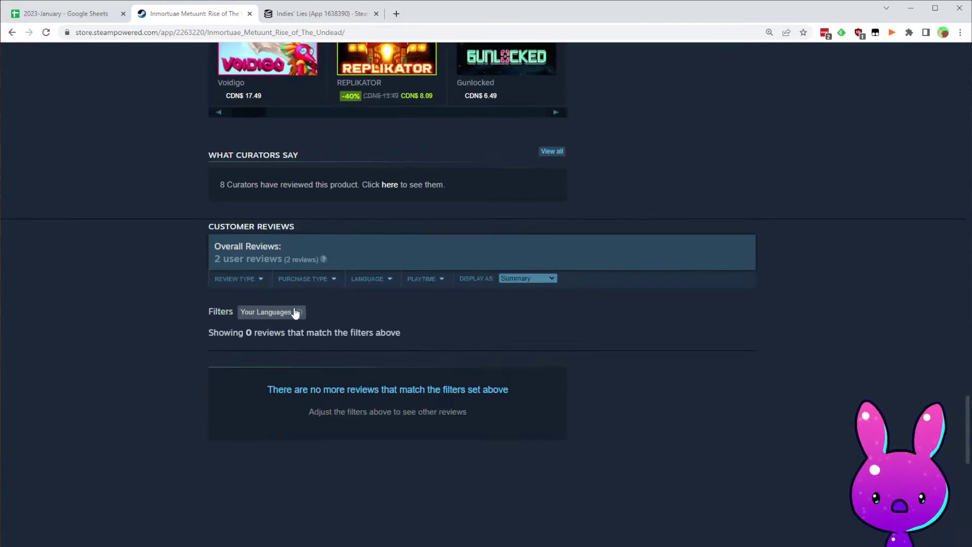
left_click(296, 312)
scroll(638, 445, "down", 5)
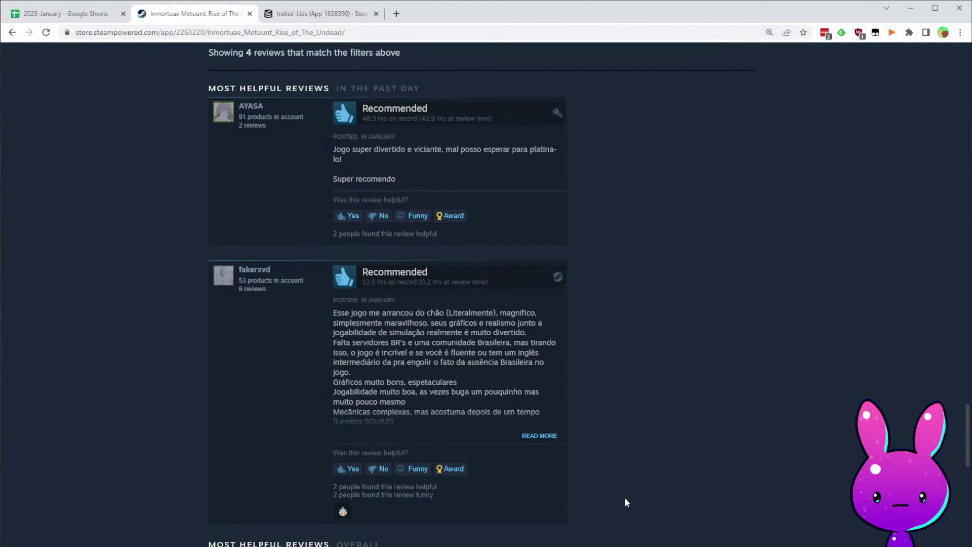
scroll(579, 445, "down", 4)
scroll(605, 355, "down", 5)
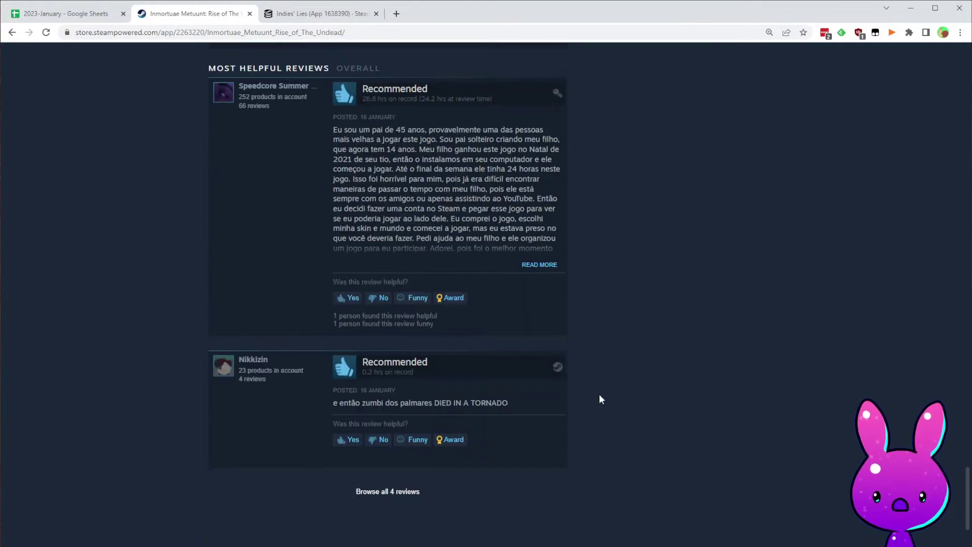
scroll(578, 465, "up", 10)
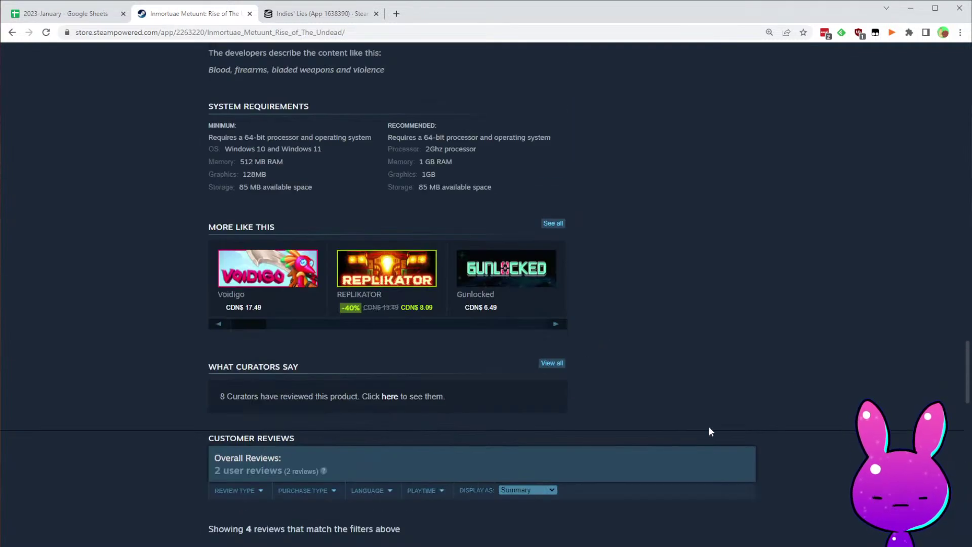
scroll(653, 380, "up", 15)
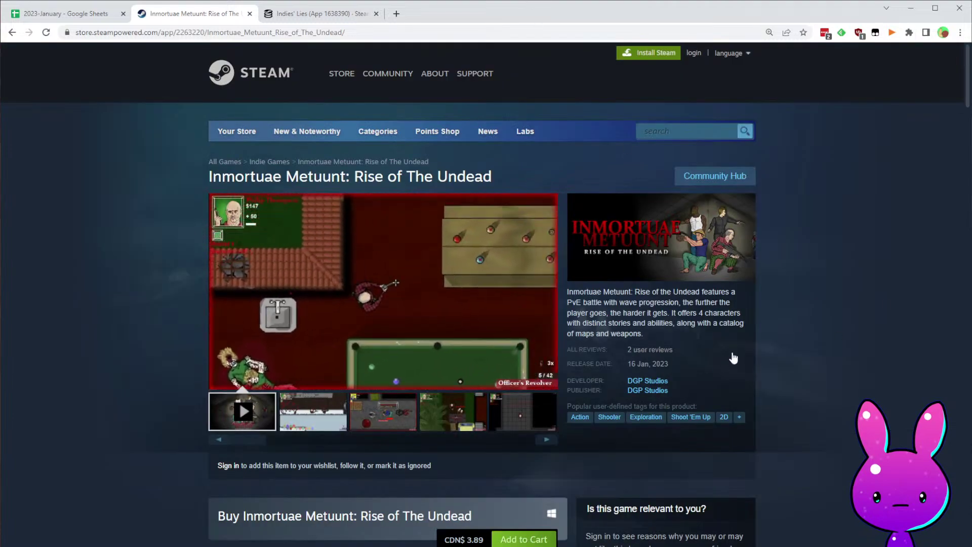
scroll(727, 363, "down", 5)
scroll(661, 325, "down", 20)
scroll(621, 311, "up", 10)
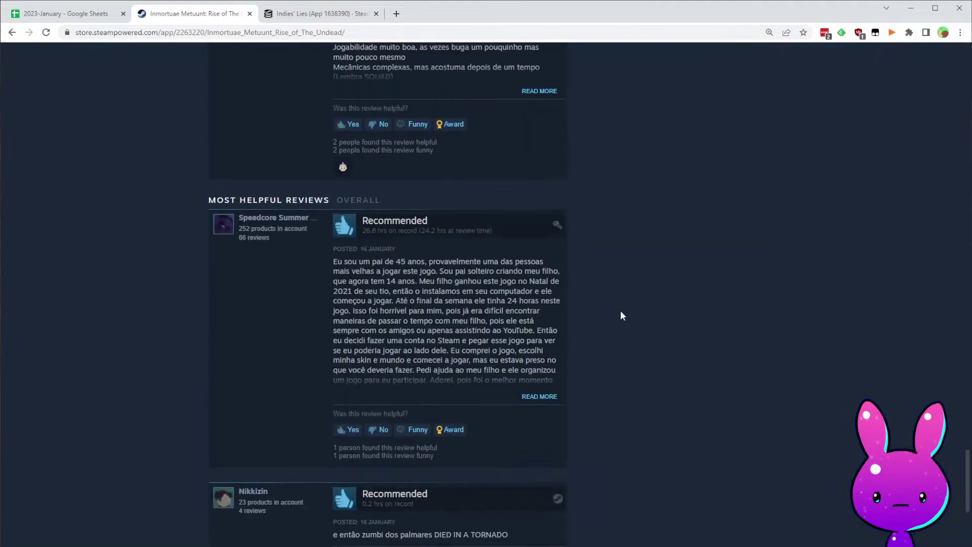
scroll(499, 354, "up", 2)
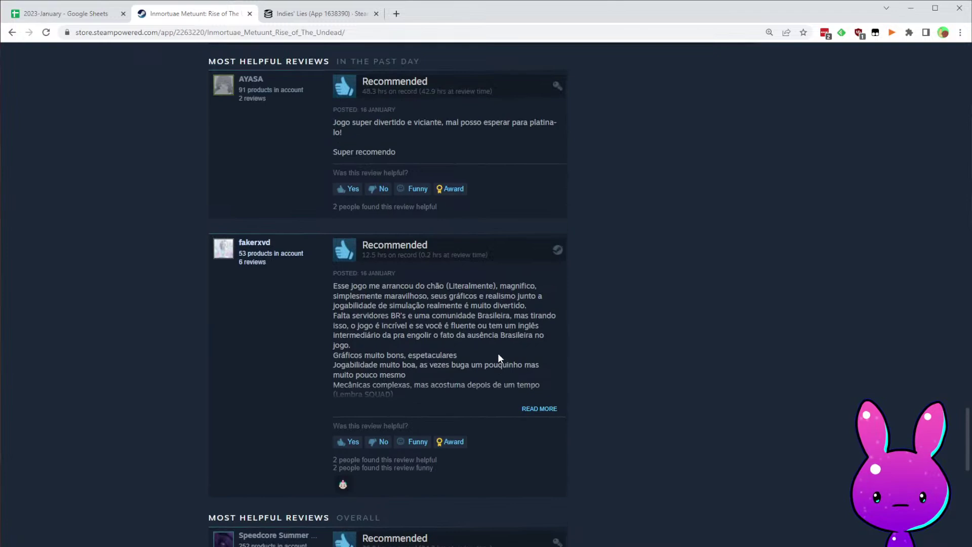
scroll(675, 276, "up", 15)
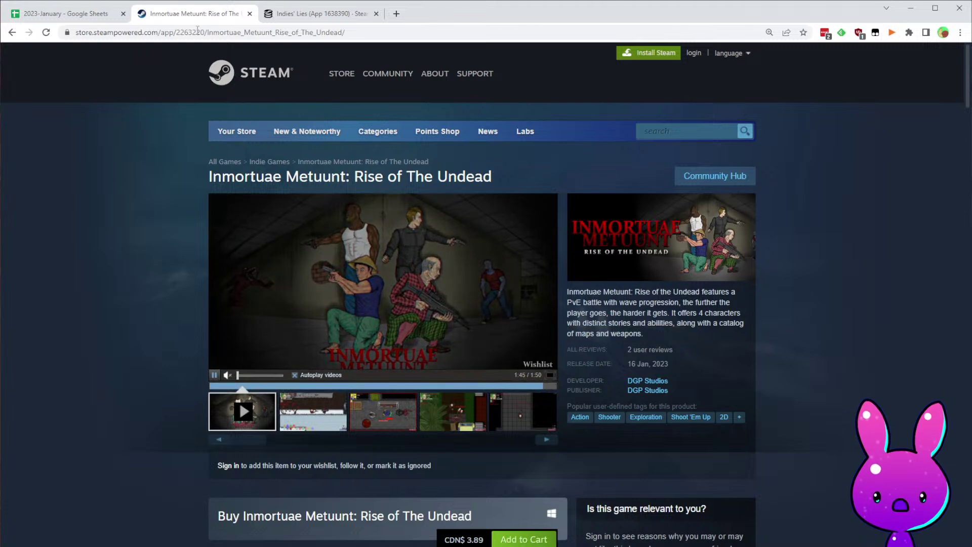
- Open the SteamDB charts page for app 2263220 and examine its player counts, store data and followers chart
key("ctrl+Tab")
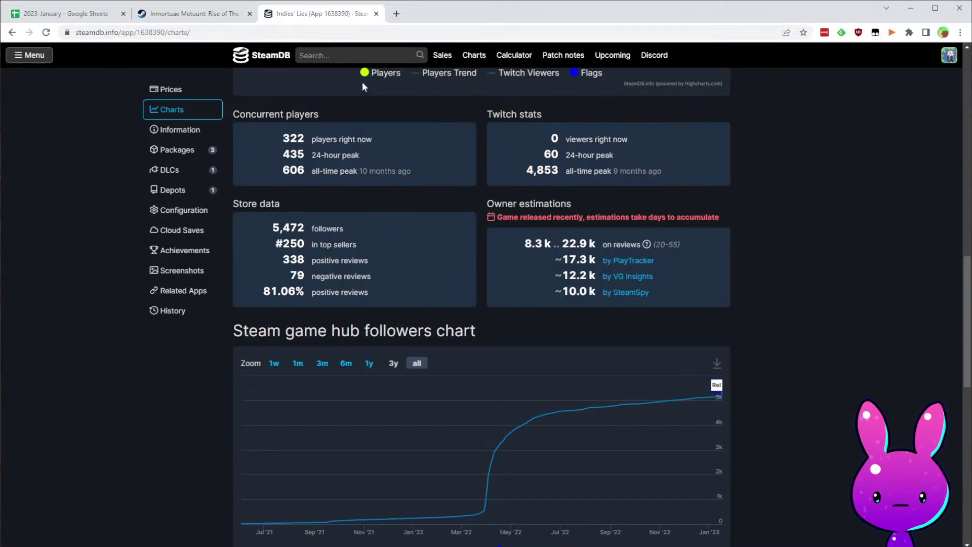
left_click(167, 32)
double_click(167, 32)
type("2263220")
key("Return")
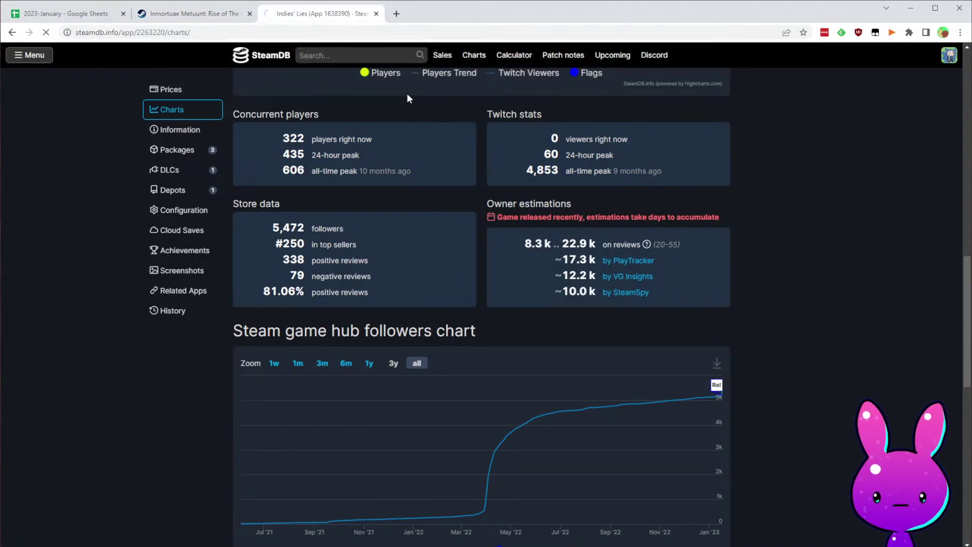
scroll(457, 269, "down", 2)
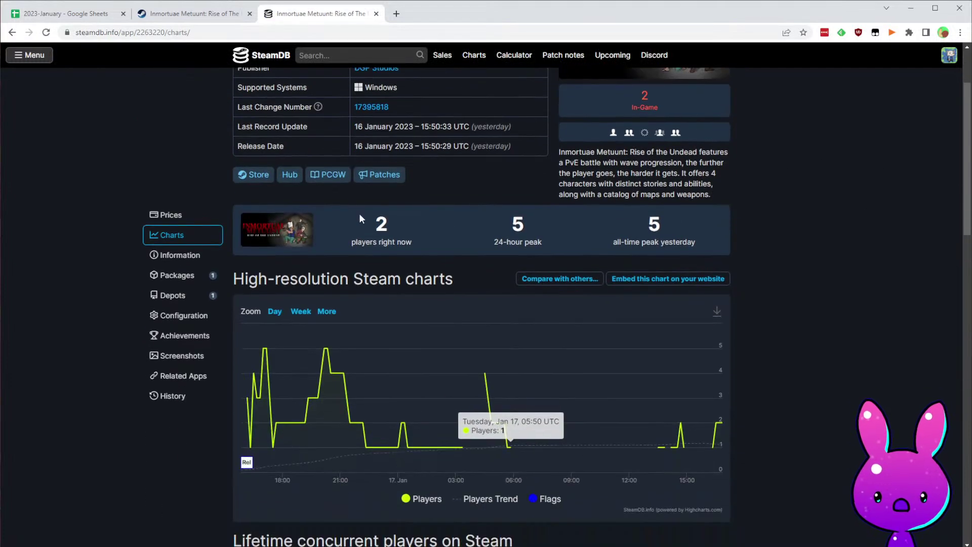
scroll(597, 331, "down", 4)
scroll(689, 392, "down", 6)
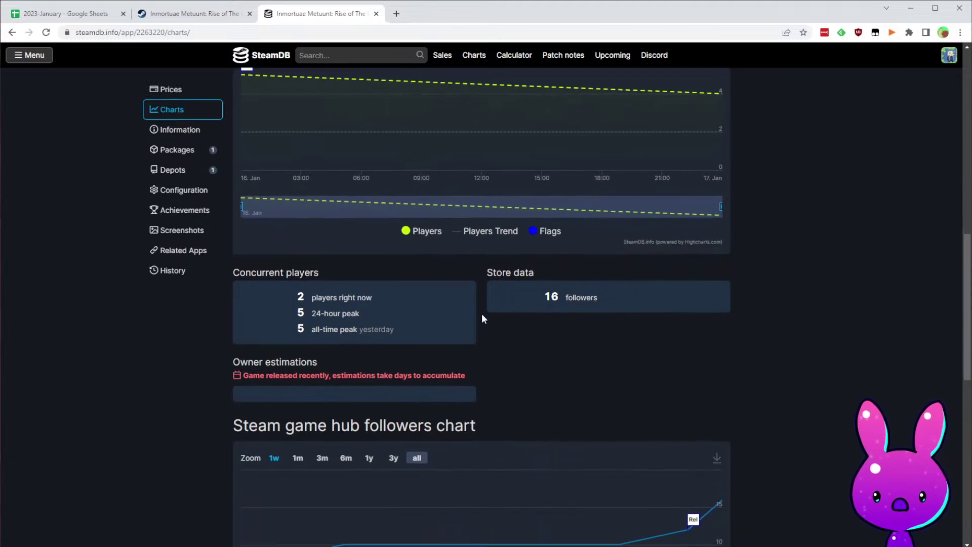
scroll(803, 302, "down", 7)
scroll(779, 310, "up", 5)
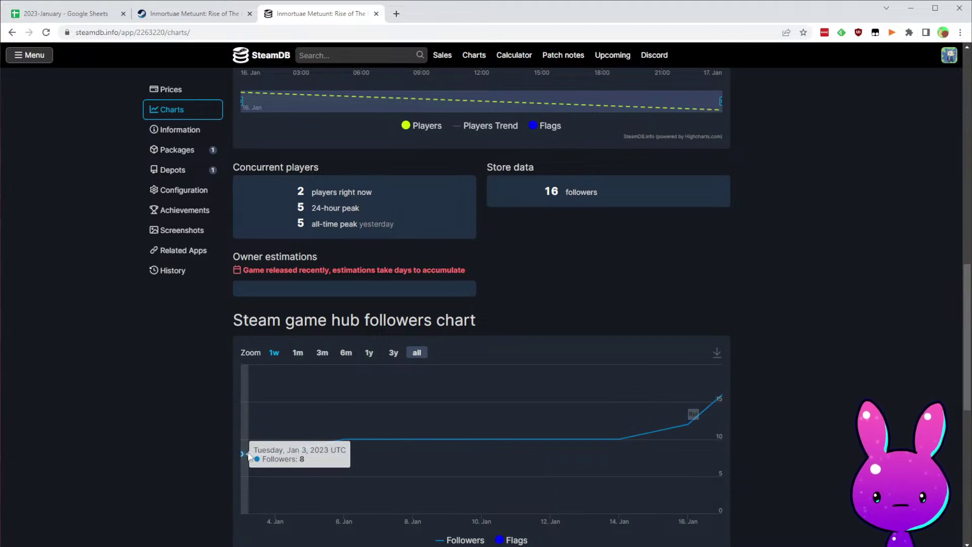
- Enter 1/3/2023 as the Store Release Date of Inmortuae Metuunt in the 2023-January spreadsheet
left_click(66, 14)
left_click(443, 250)
left_click(395, 229)
left_click(371, 262)
left_click(382, 252)
type("1/3/")
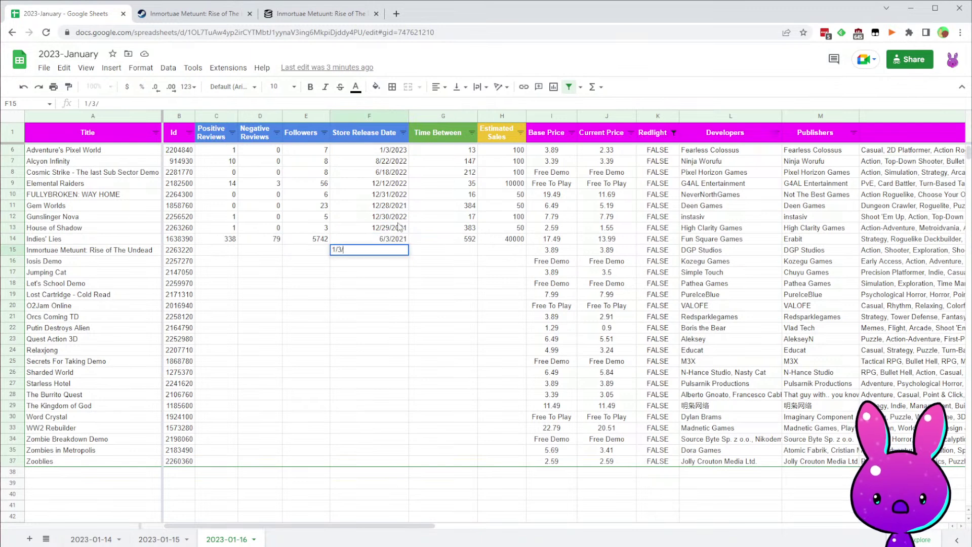
type("2023")
key("Tab")
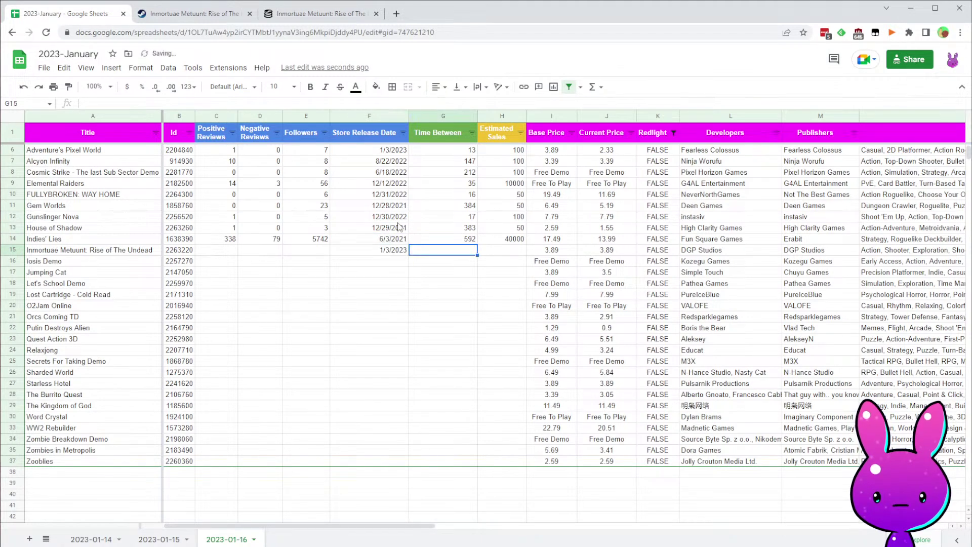
- Extend the Time Between formula from the Indies' Lies row down to the Inmortuae Metuunt row
left_click(465, 242)
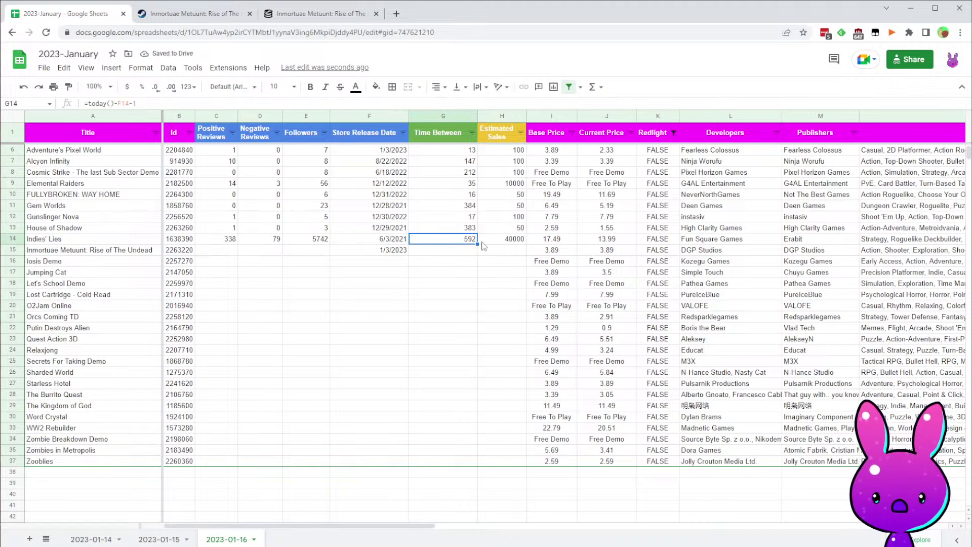
left_click_drag(472, 256, 472, 256)
left_click(500, 253)
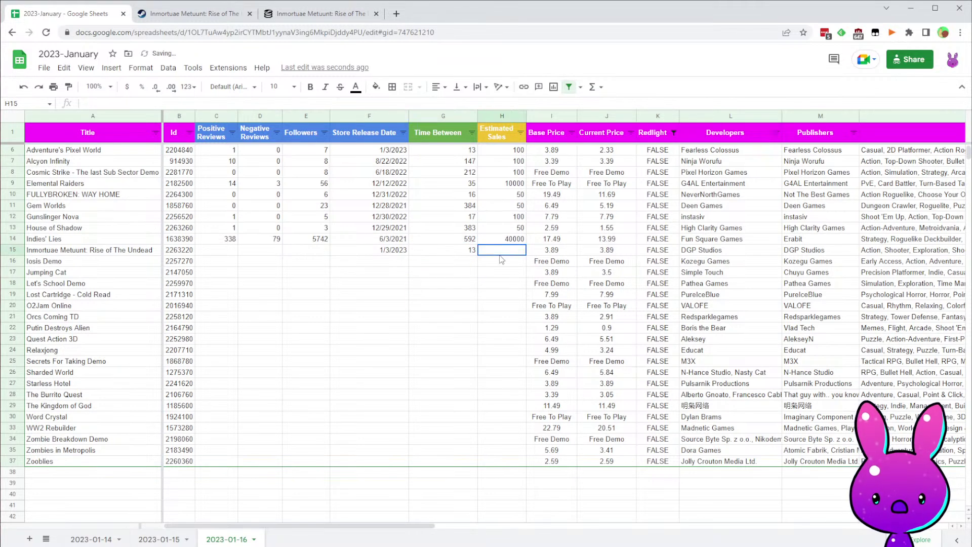
- Look up the follower count of Inmortuae Metuunt on SteamDB and enter 16 in its Followers cell
left_click(311, 14)
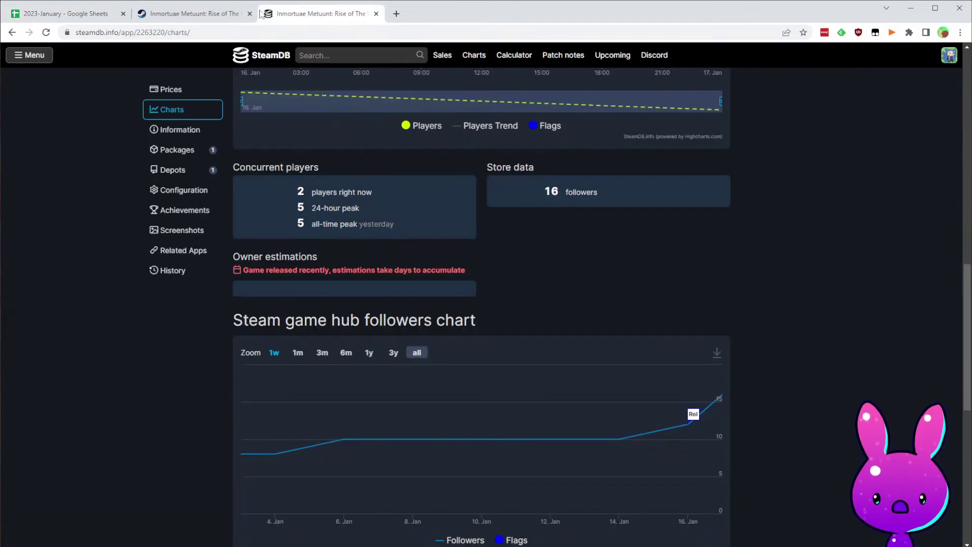
scroll(671, 288, "up", 3)
left_click(65, 19)
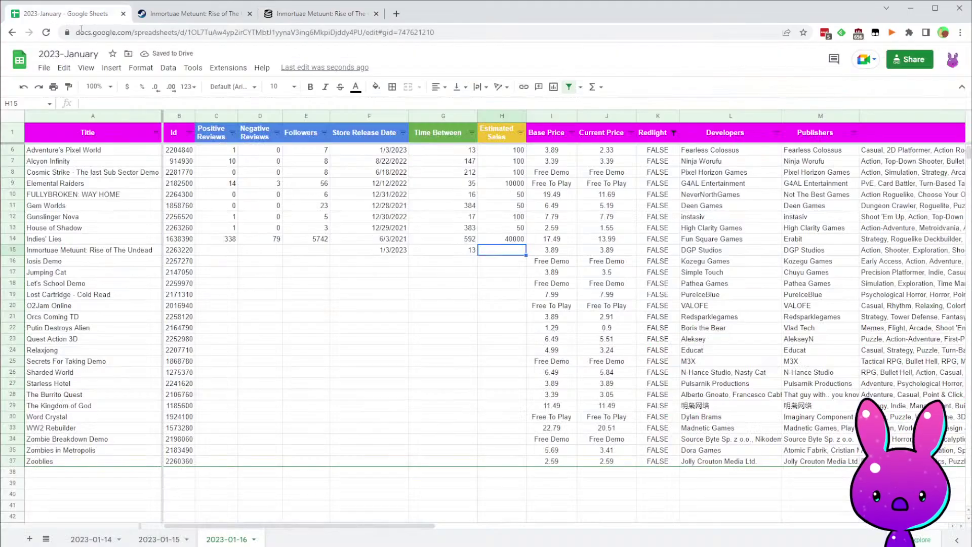
left_click(318, 250)
type("16")
key("Left")
- Record 4 positive reviews and 0 negative reviews in the Inmortuae Metuunt row
key("Left")
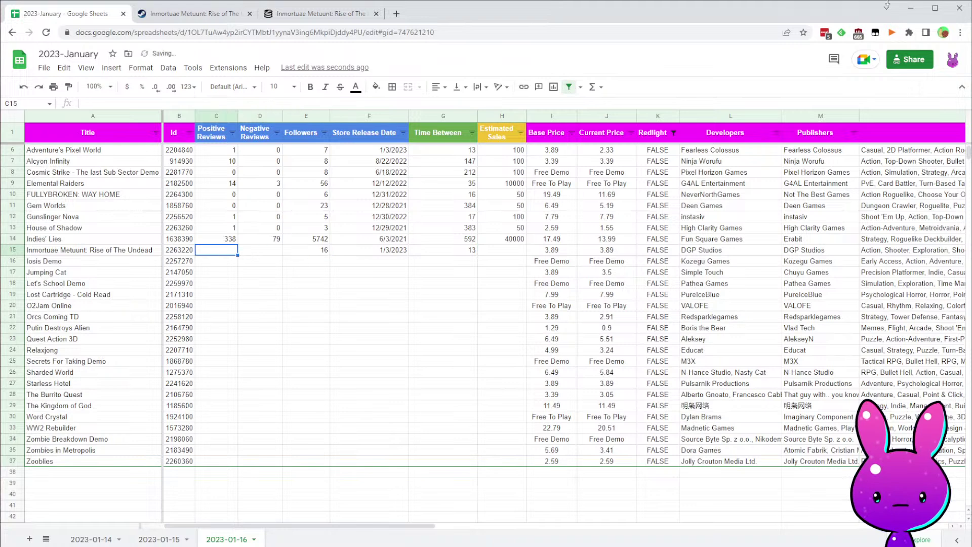
type("4")
key("Right")
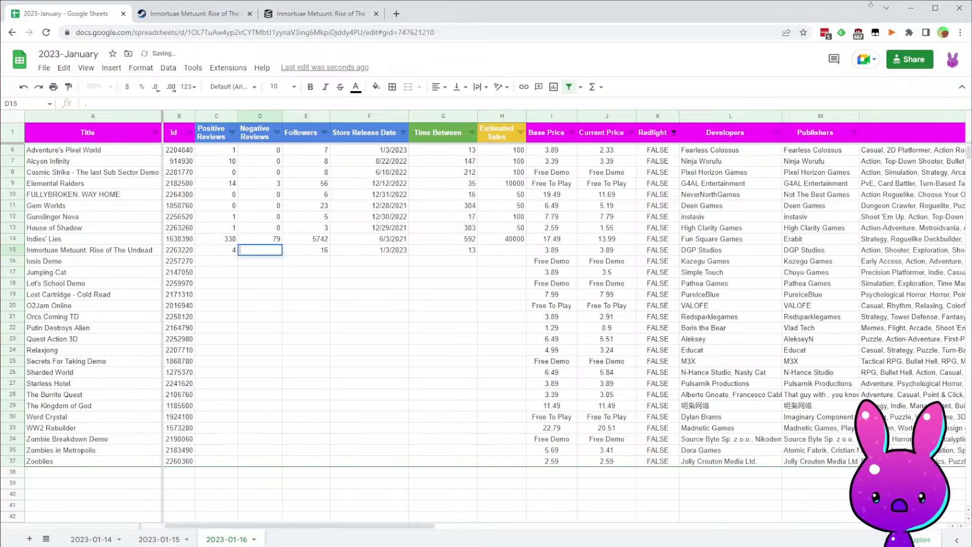
type("0")
key("Right")
key("Right")
key("Right")
key("Right")
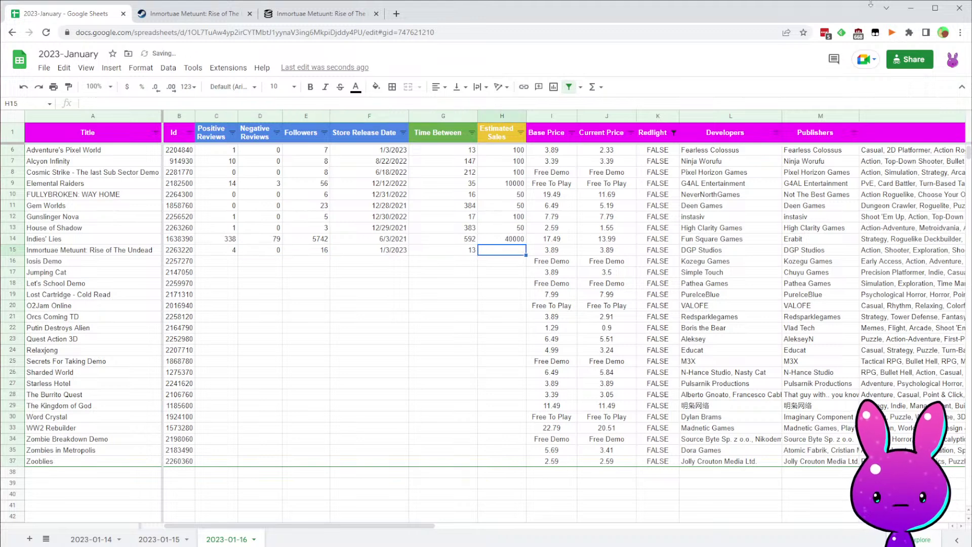
- Glance at the Steam page of Inmortuae Metuunt and enter 300 as its Estimated Sales in the 2023-January spreadsheet
left_click(181, 31)
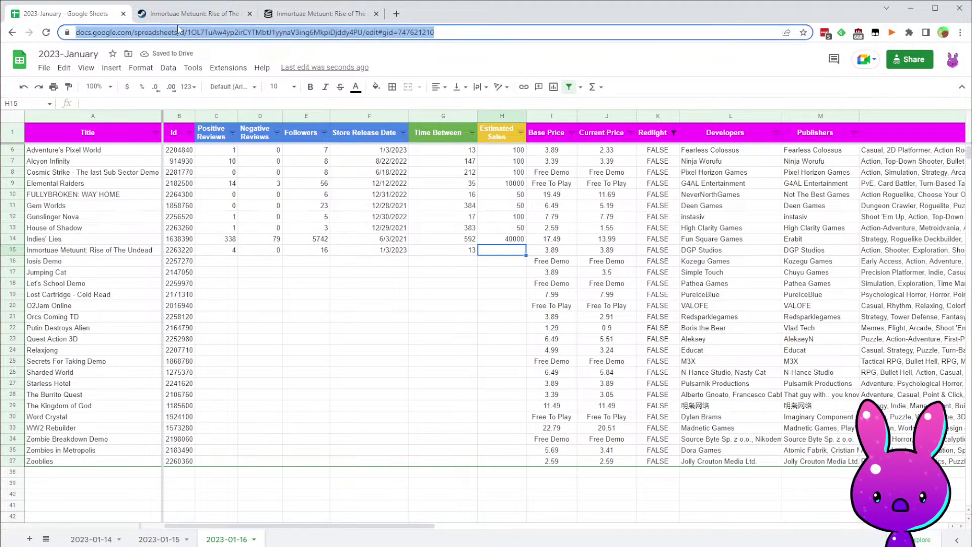
left_click(197, 14)
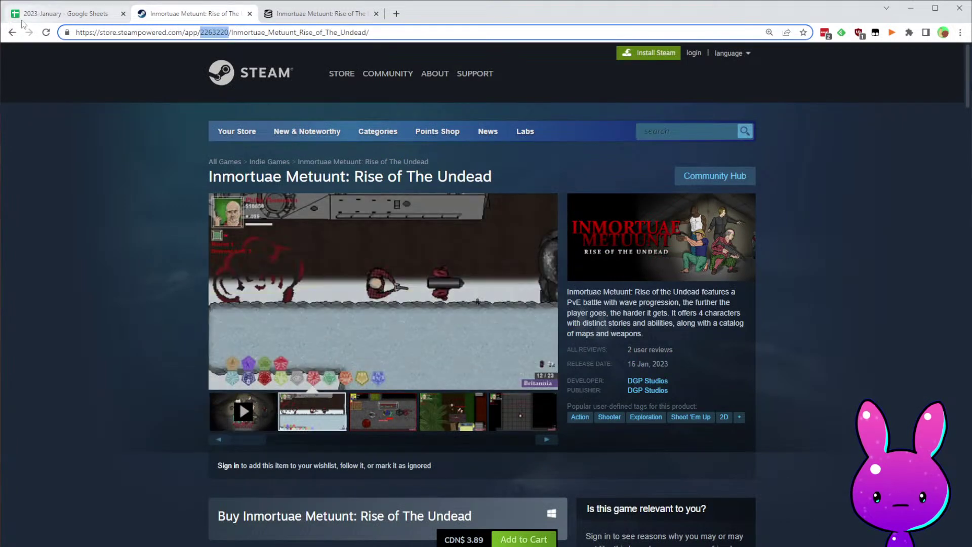
key("ctrl+shift+Tab")
left_click(492, 285)
left_click(480, 270)
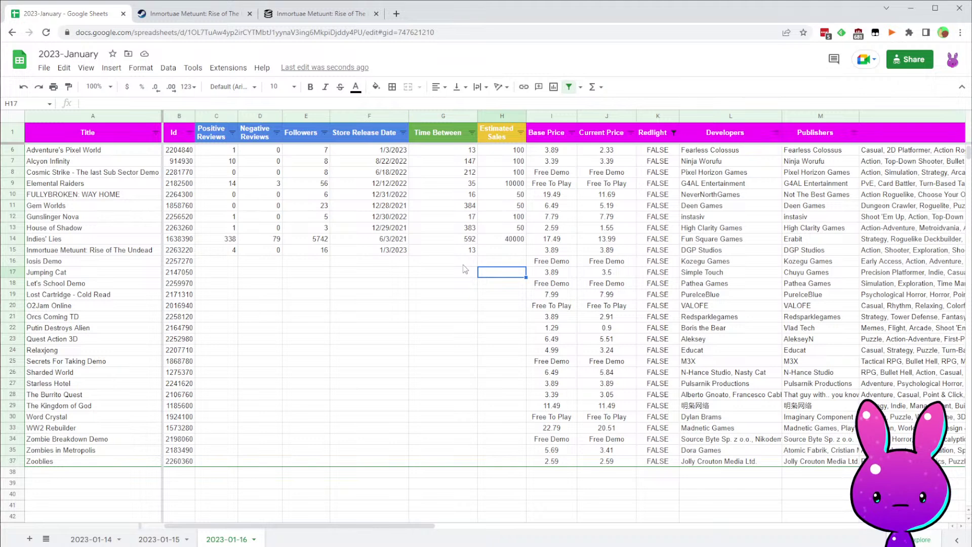
key("Left")
key("Right")
key("Up")
key("Up")
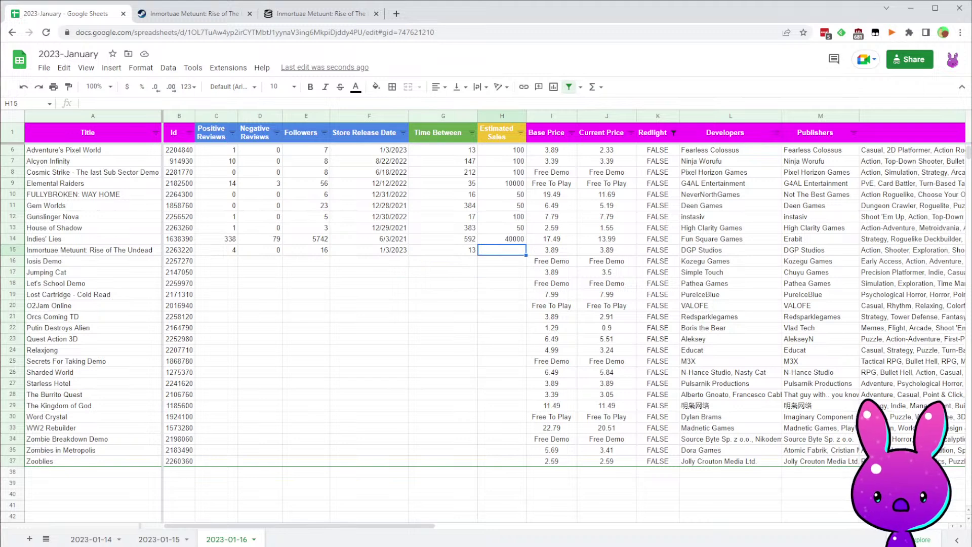
type("30")
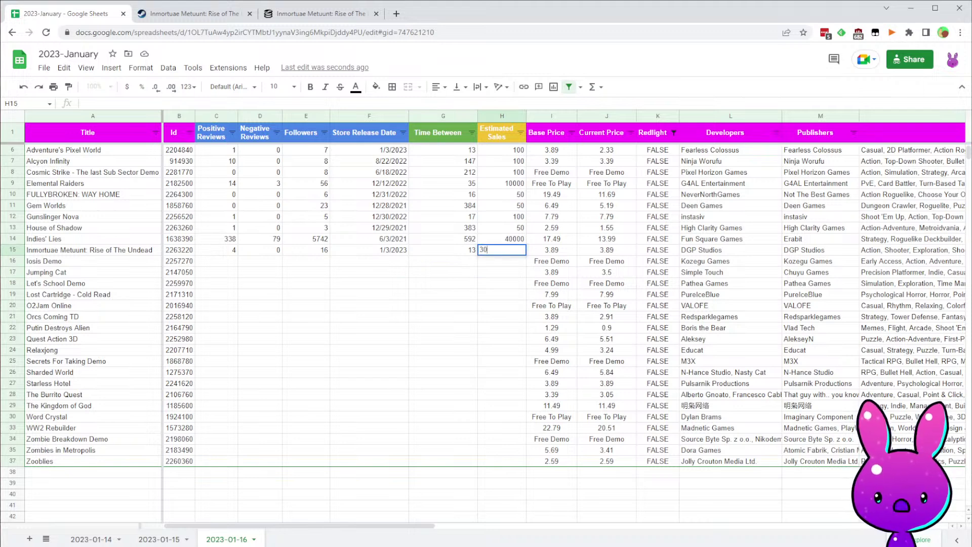
key("Return")
key("Left")
key("Left")
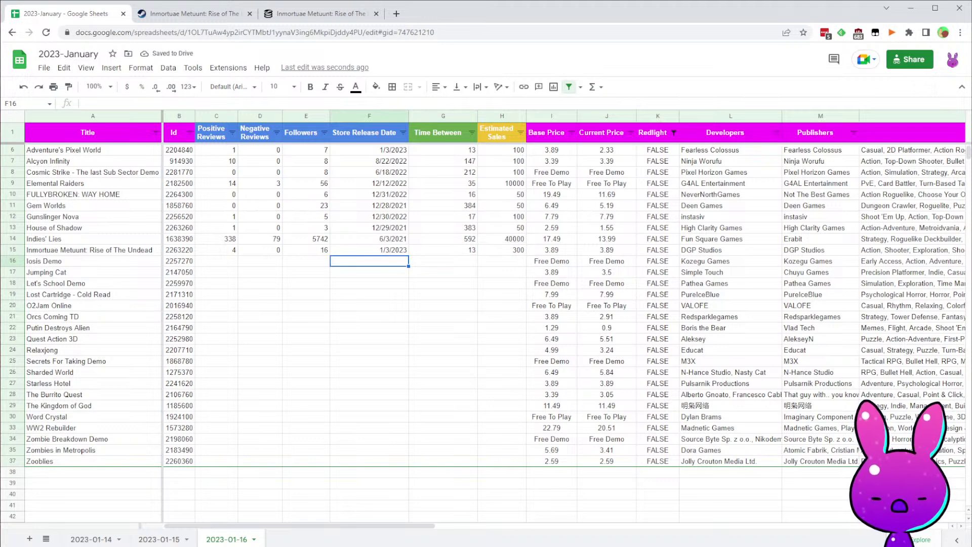
key("Right")
key("Right")
key("Up")
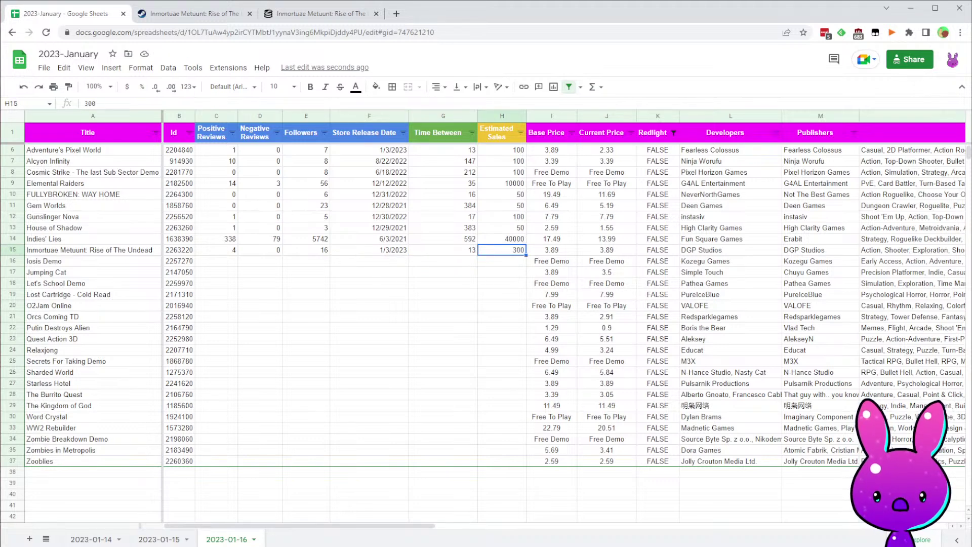
- Copy the Id of Iosis Demo from the 2023-01-16 sheet
key("Down")
key("Left")
key("Left")
key("Left")
key("Left")
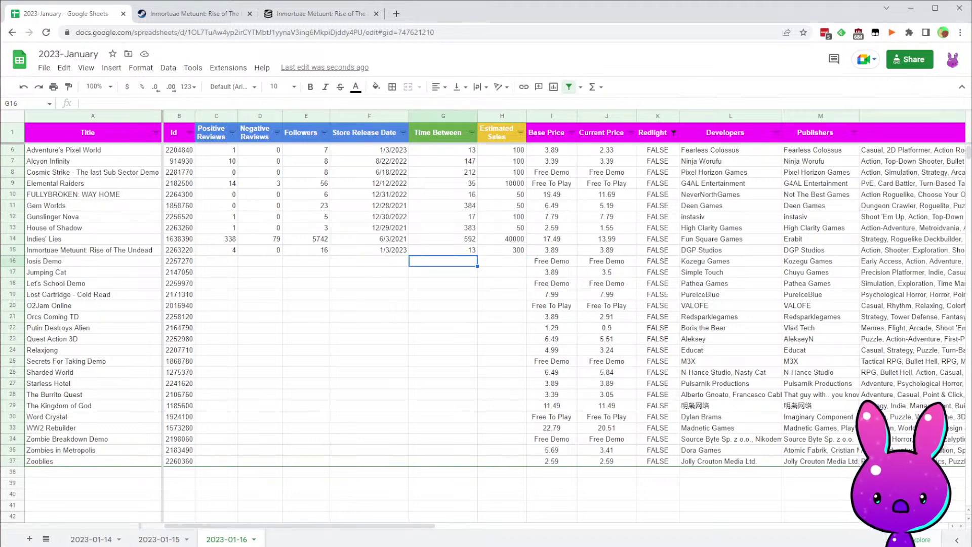
key("Left")
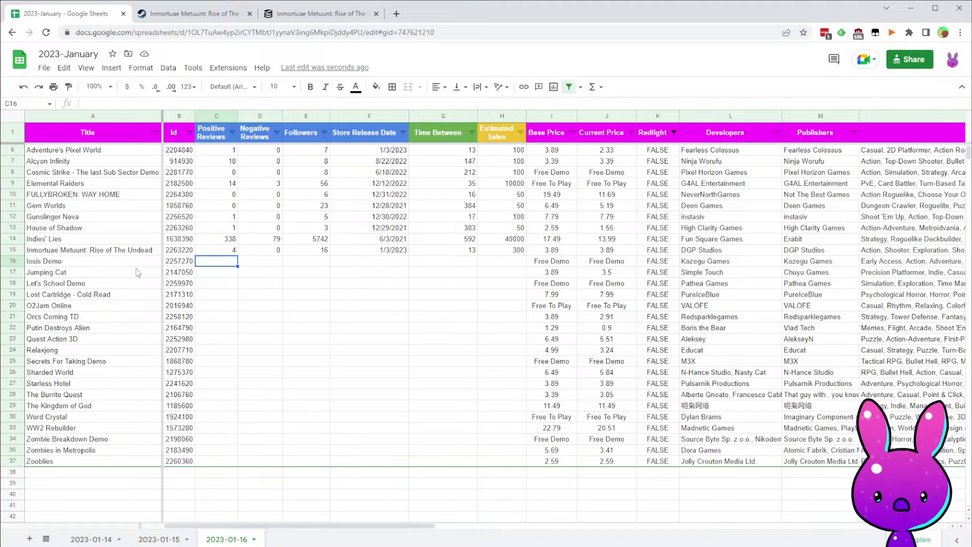
double_click(168, 263)
left_click_drag(168, 263, 303, 278)
key("ctrl+c")
left_click(302, 276)
left_click(66, 254)
left_click(71, 261)
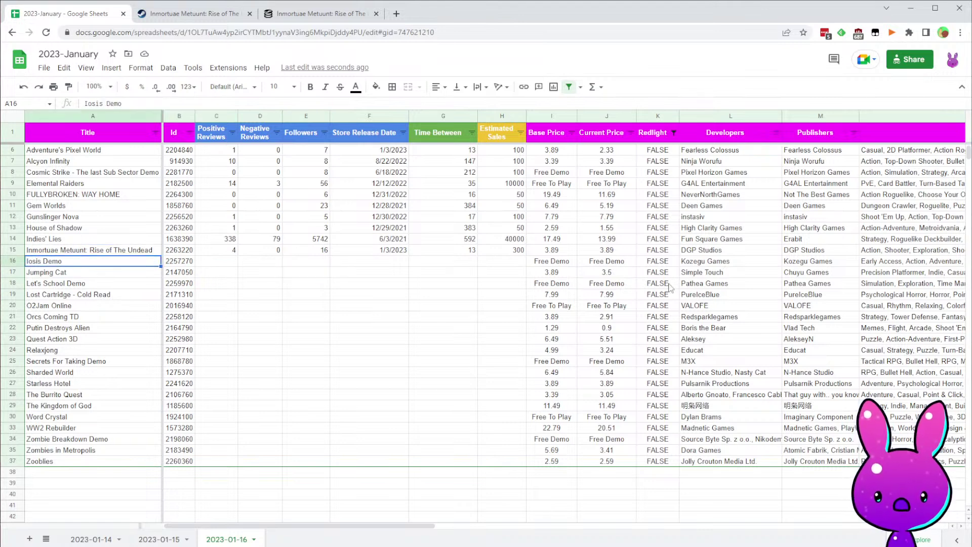
- Replace the app ID in the Steam store address with 2257270 and load the Iosis page
left_click_drag(558, 263, 606, 261)
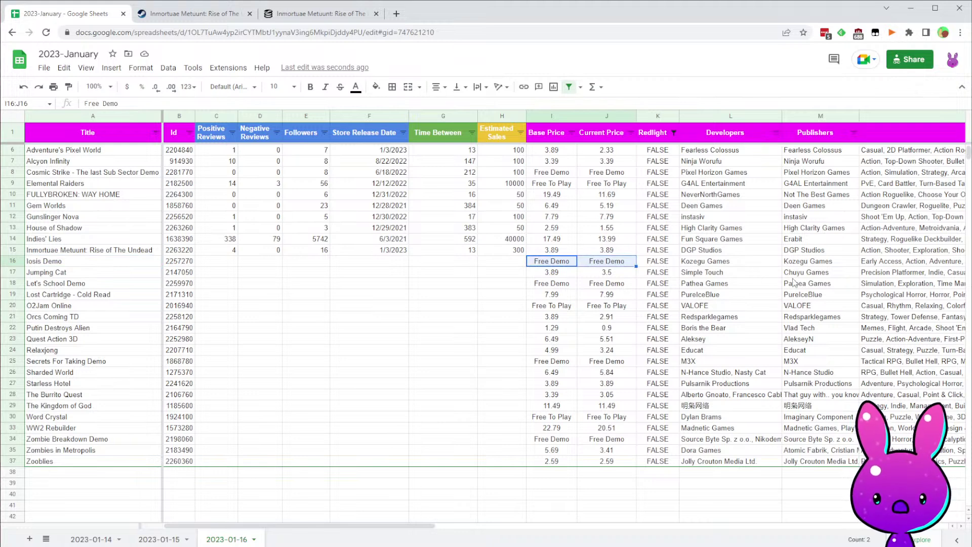
left_click(215, 14)
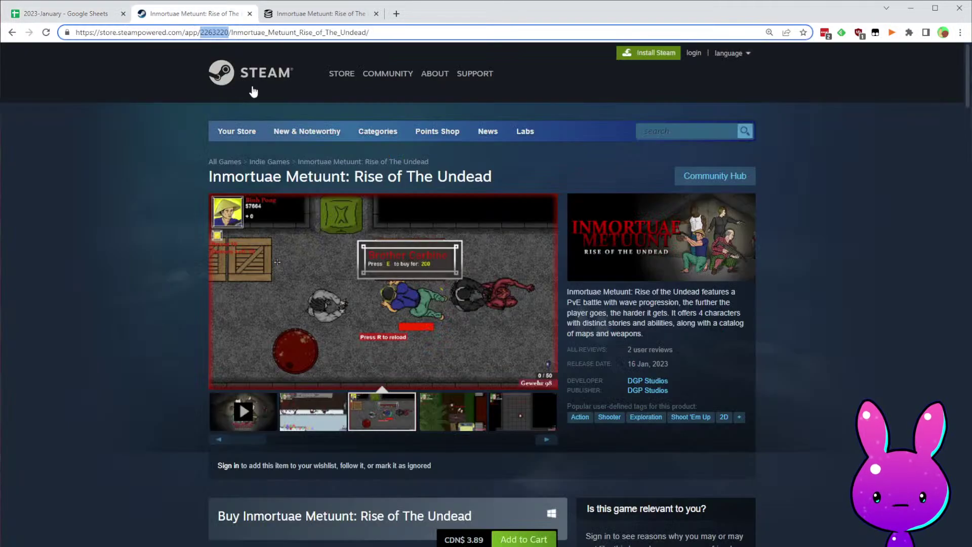
key("ctrl+v")
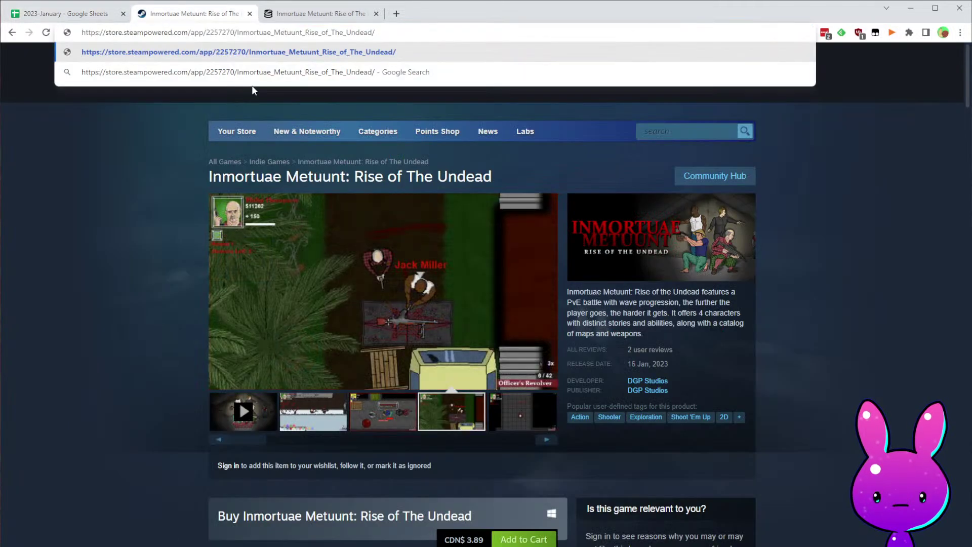
key("Return")
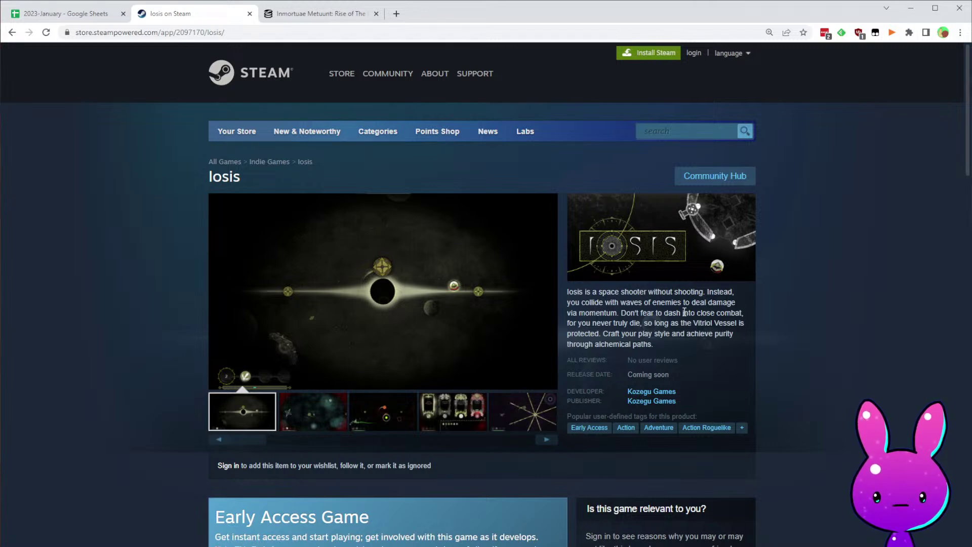
- Read the short description of Iosis on its Steam store page
left_click_drag(614, 293, 700, 294)
left_click(700, 293)
left_click_drag(599, 302, 642, 303)
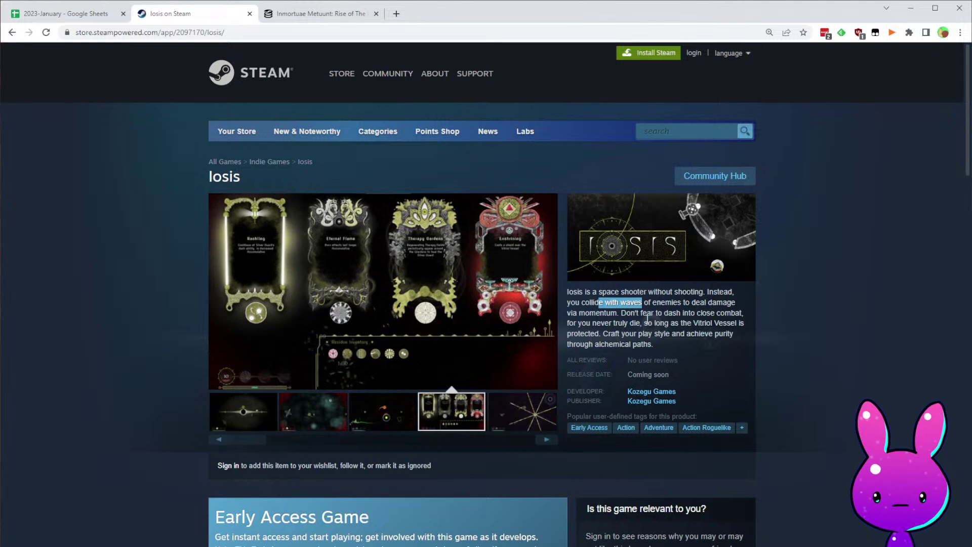
left_click_drag(601, 332, 675, 347)
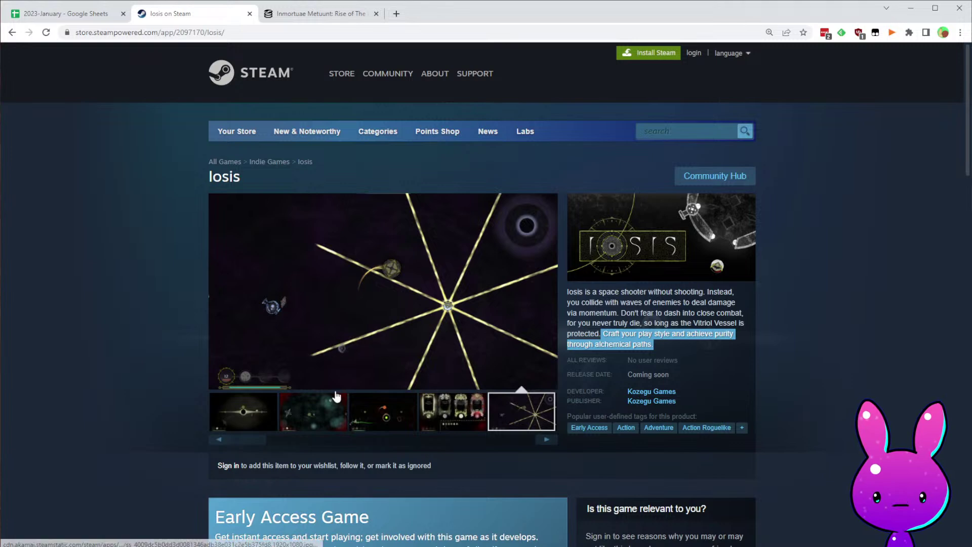
- Look through the gameplay screenshots of Iosis in the store page gallery
left_click(318, 411)
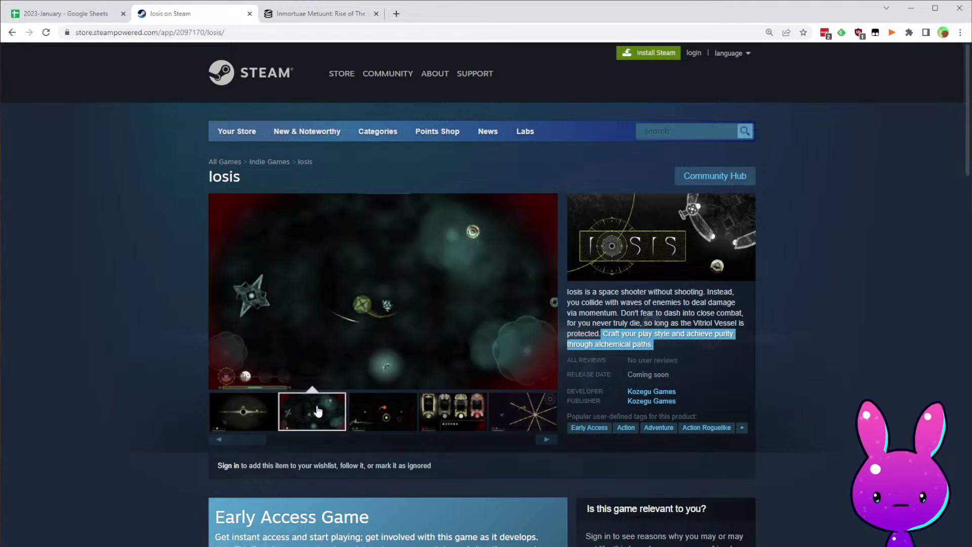
left_click(387, 408)
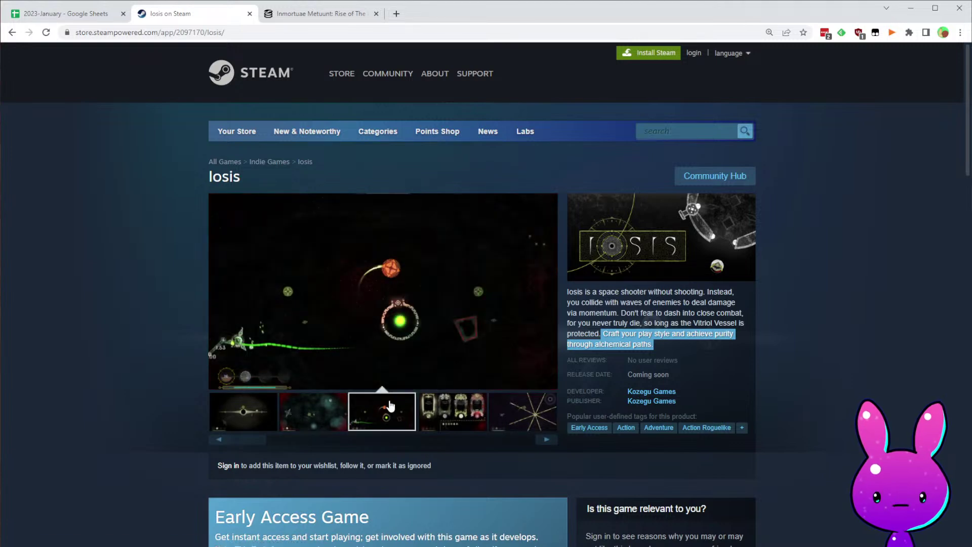
left_click(471, 422)
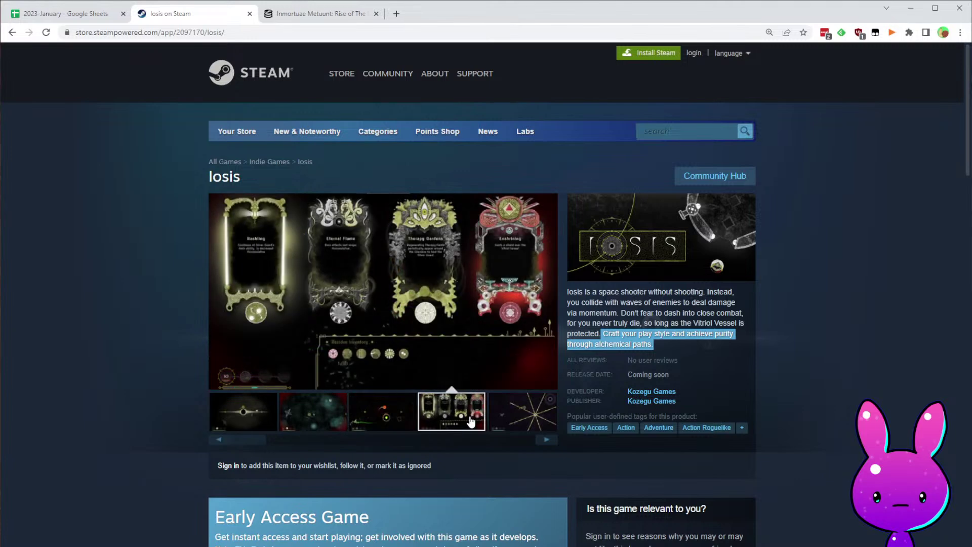
left_click(342, 437)
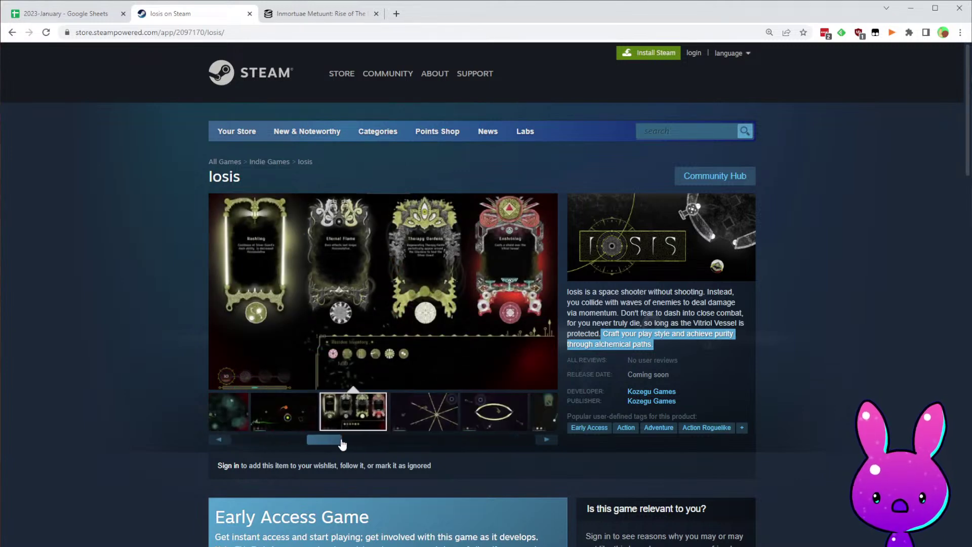
left_click(407, 428)
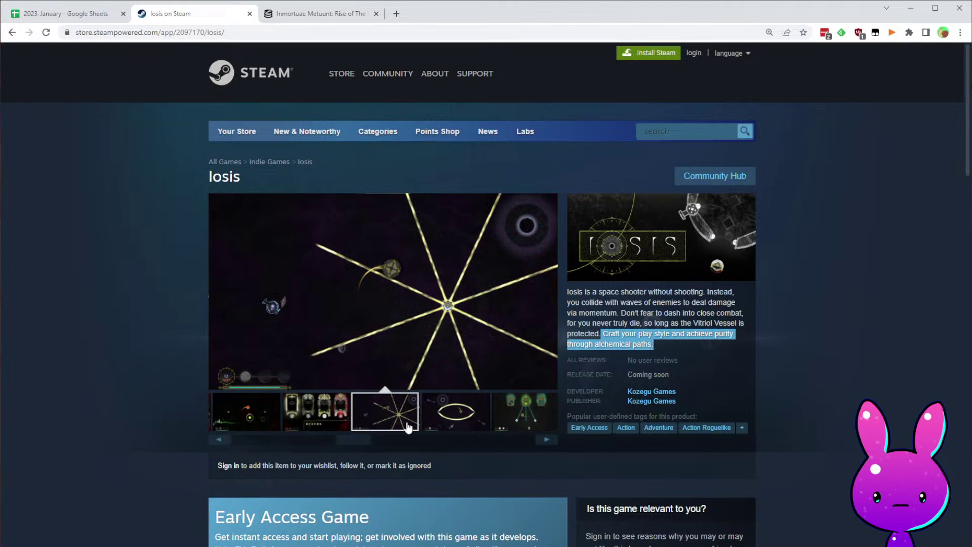
left_click(465, 407)
left_click_drag(399, 438, 246, 428)
left_click(442, 420)
left_click(240, 419)
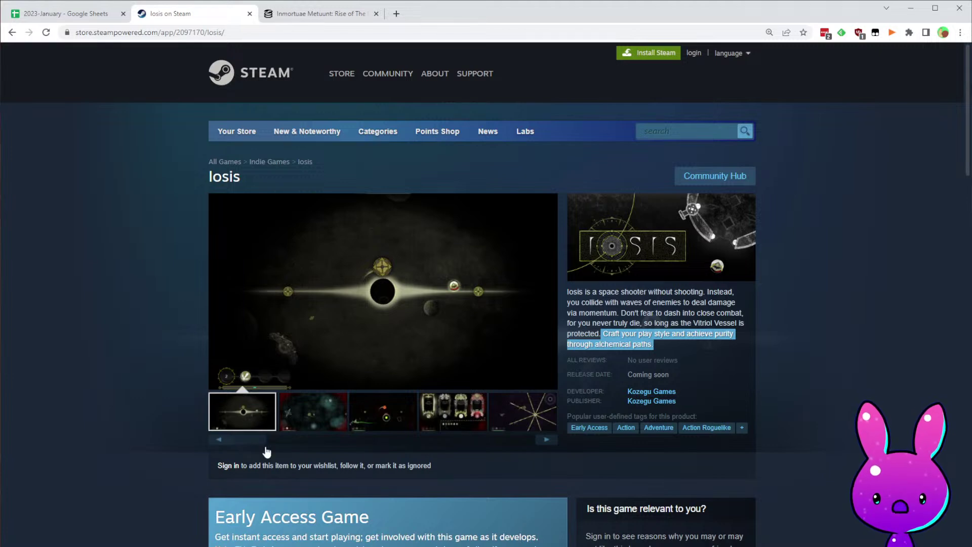
- Examine the Early Access notice, the demo download, the release status and the wishlist animation on the Iosis page
scroll(724, 415, "down", 5)
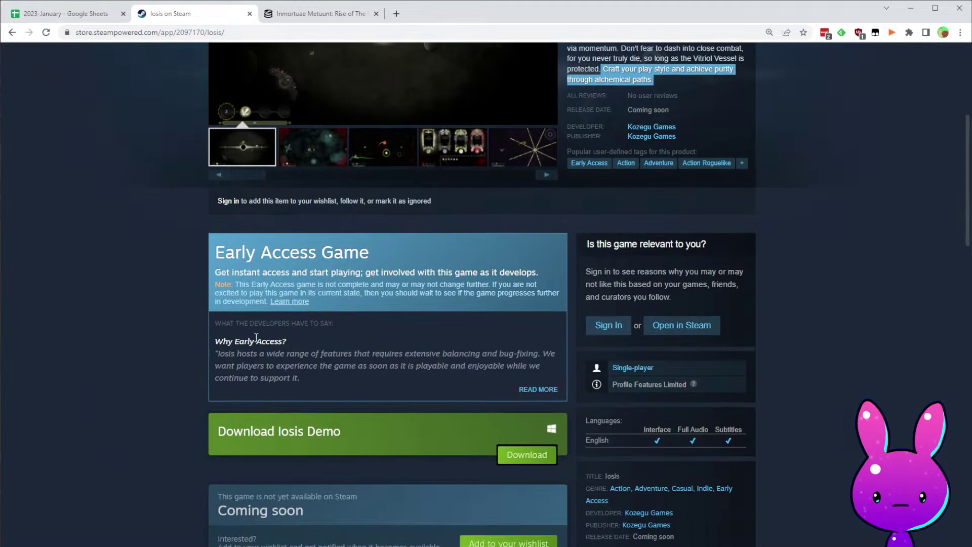
left_click_drag(257, 238, 505, 273)
scroll(435, 320, "down", 4)
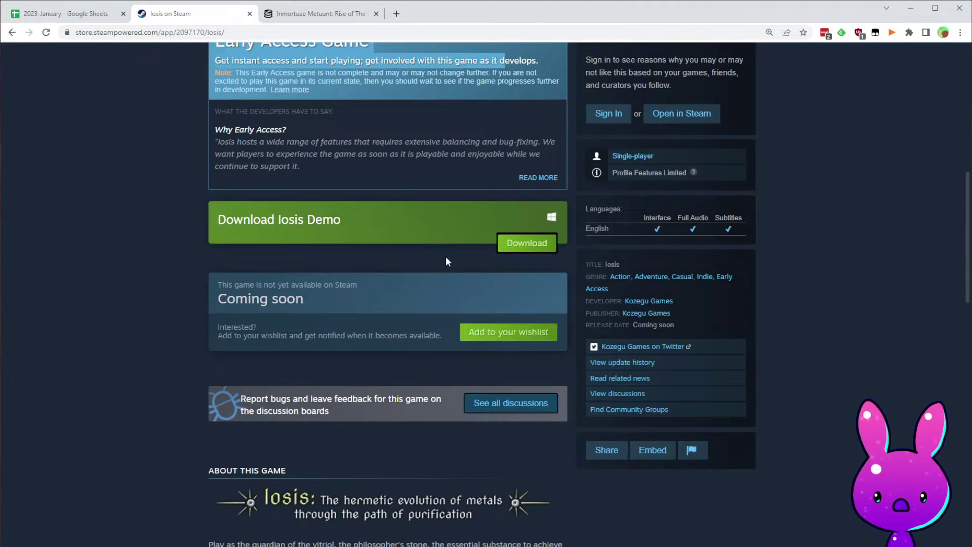
scroll(398, 327, "up", 9)
scroll(388, 387, "down", 6)
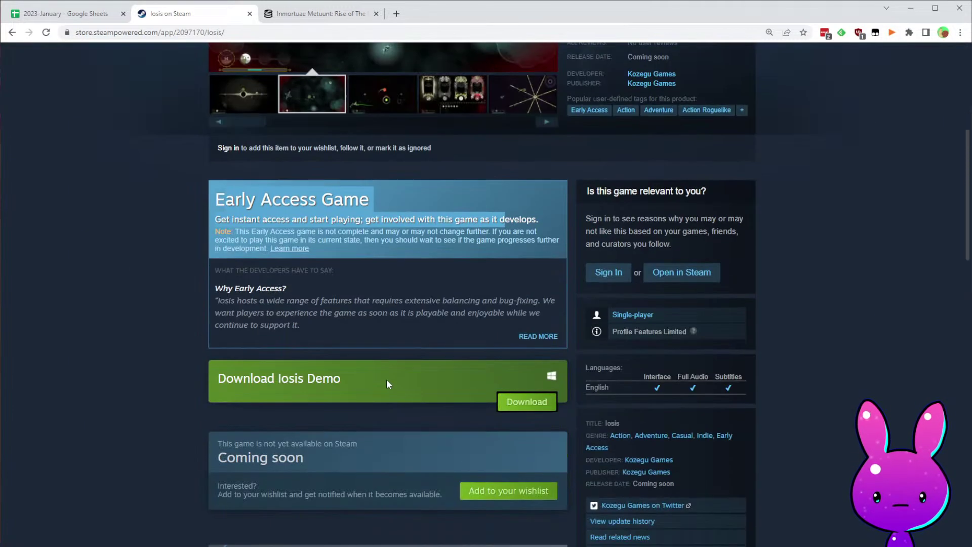
left_click(390, 375)
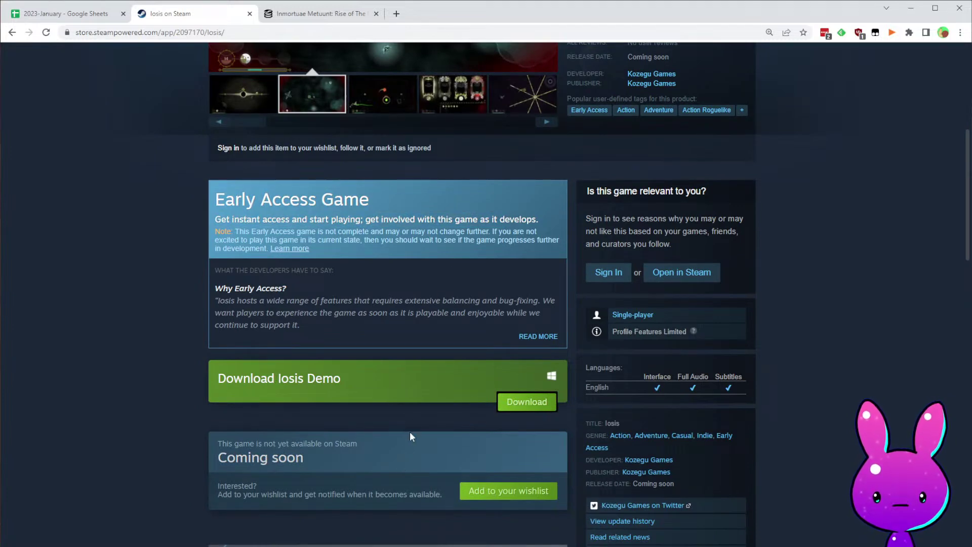
scroll(383, 440, "down", 6)
left_click(273, 418)
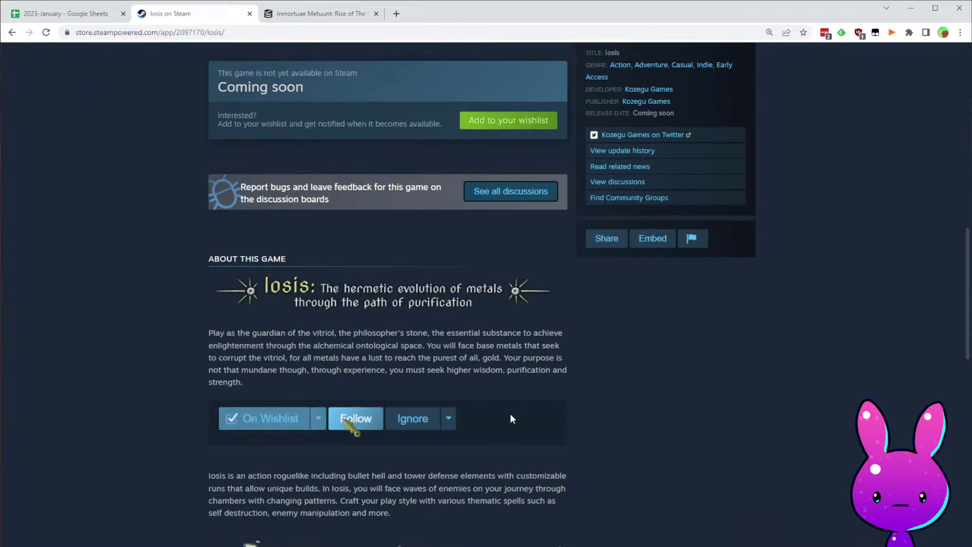
left_click(343, 420)
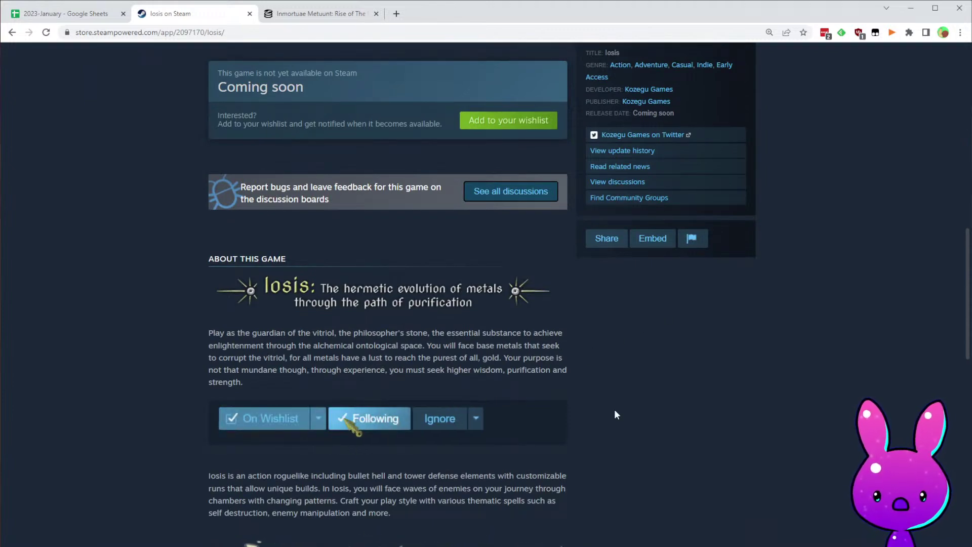
- Expand and read the full About This Game description of Iosis, and check the page for system requirements and reviews
scroll(381, 473, "down", 5)
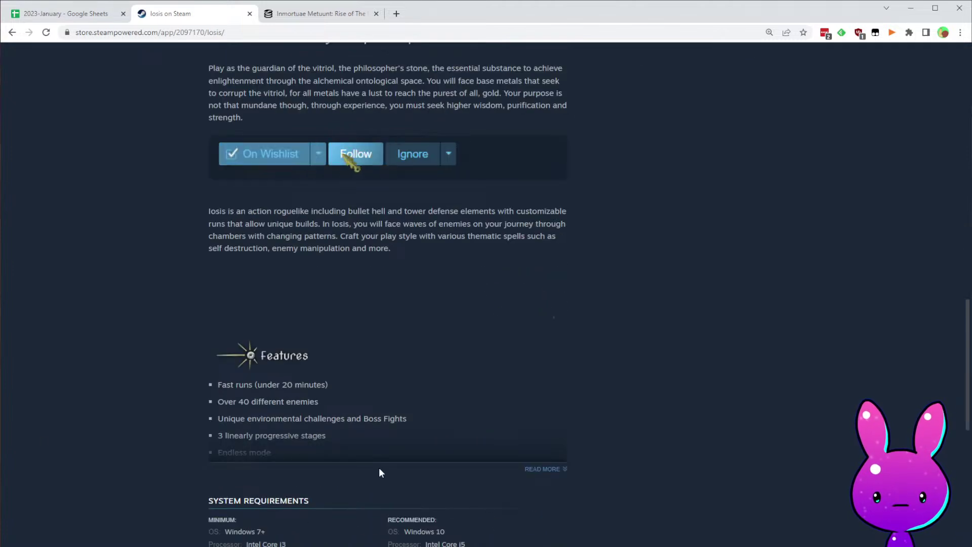
left_click(547, 469)
scroll(603, 453, "up", 5)
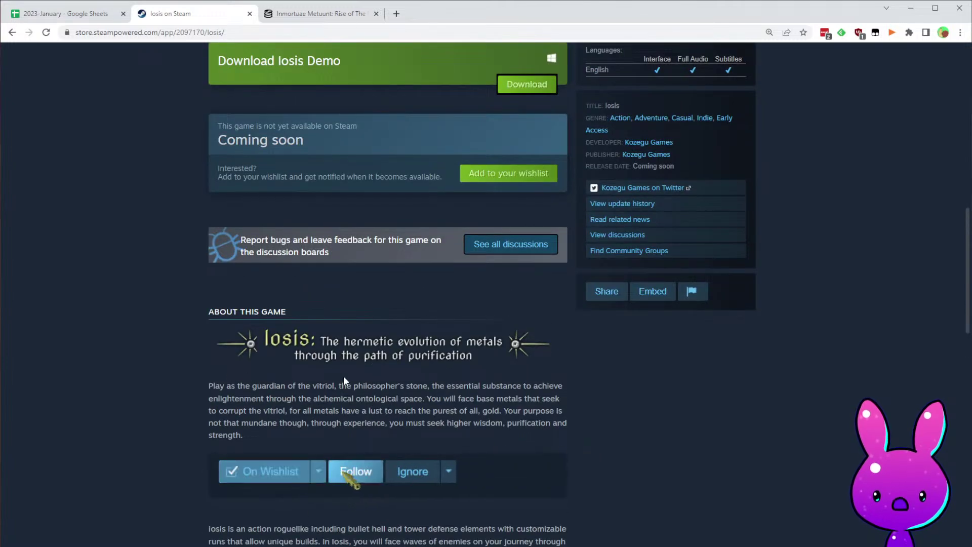
left_click_drag(364, 384, 457, 384)
left_click(464, 391)
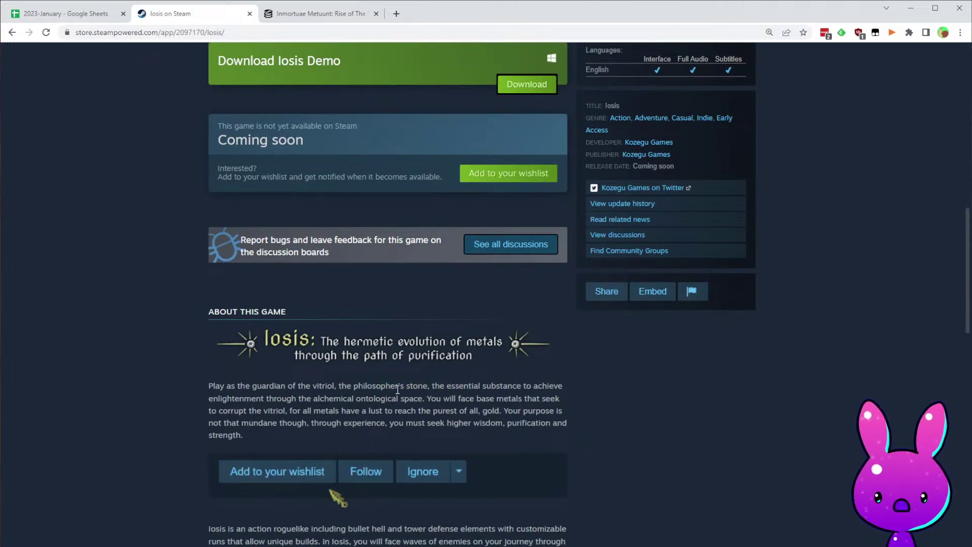
left_click_drag(213, 398, 376, 401)
left_click(375, 401)
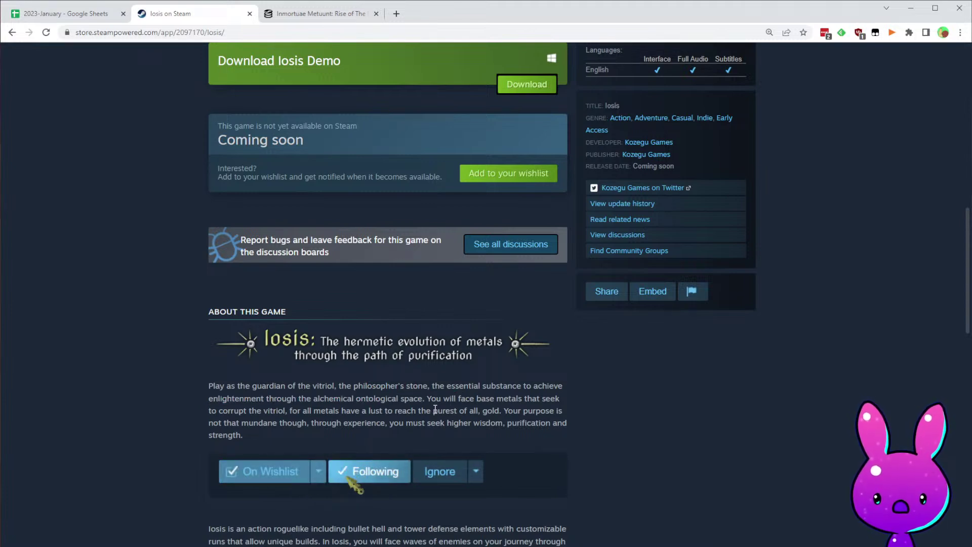
scroll(594, 453, "down", 3)
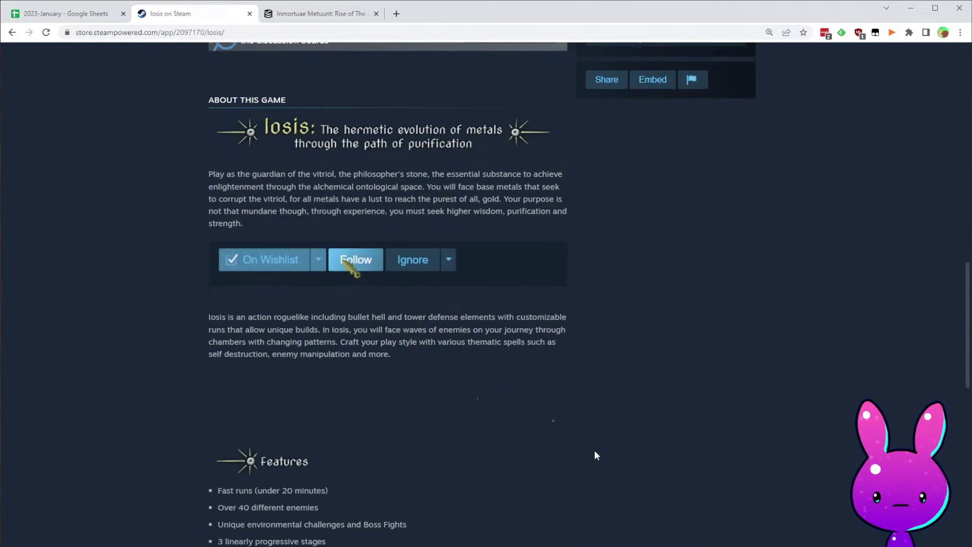
scroll(531, 499, "down", 13)
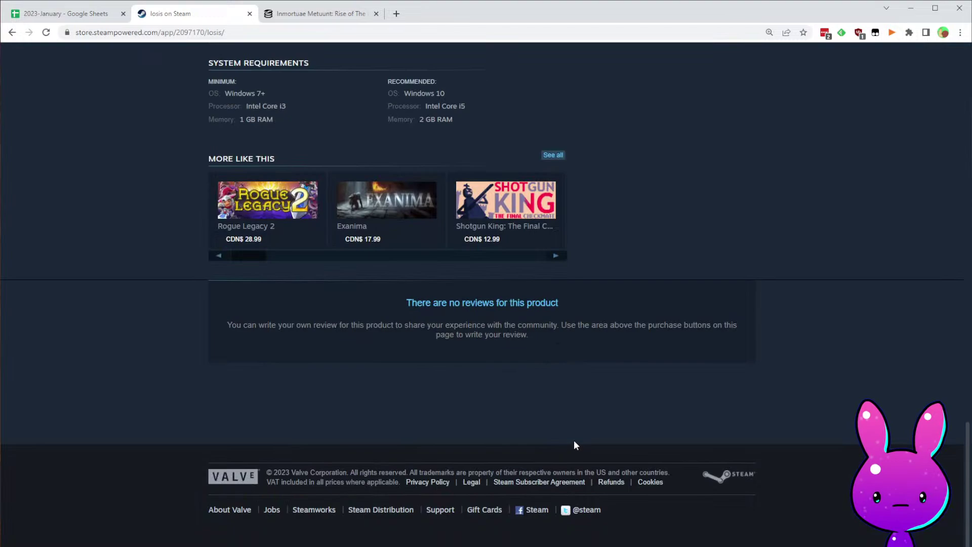
scroll(573, 440, "up", 20)
scroll(709, 431, "up", 3)
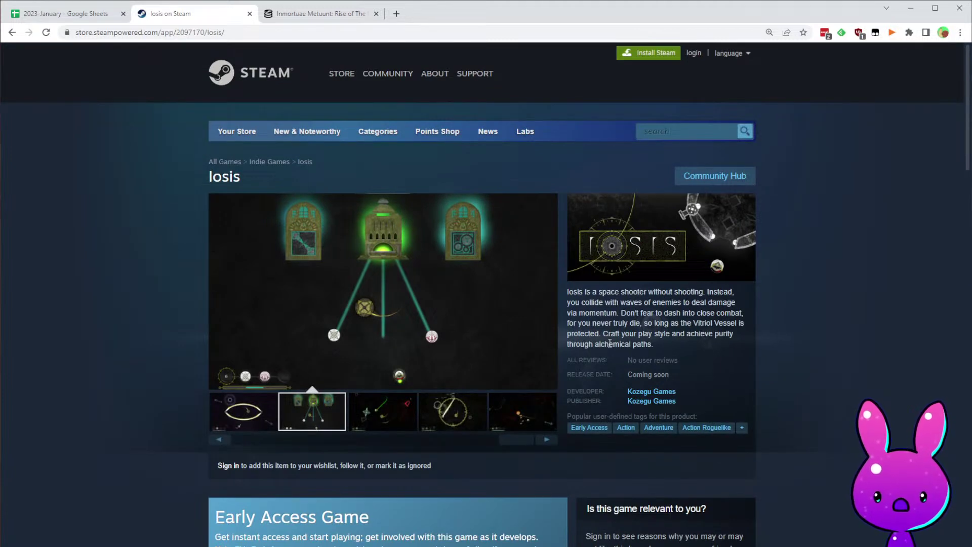
- Open the SteamDB charts page for Iosis with app ID 2097170 and check the start date of its followers chart
left_click_drag(510, 444, 241, 452)
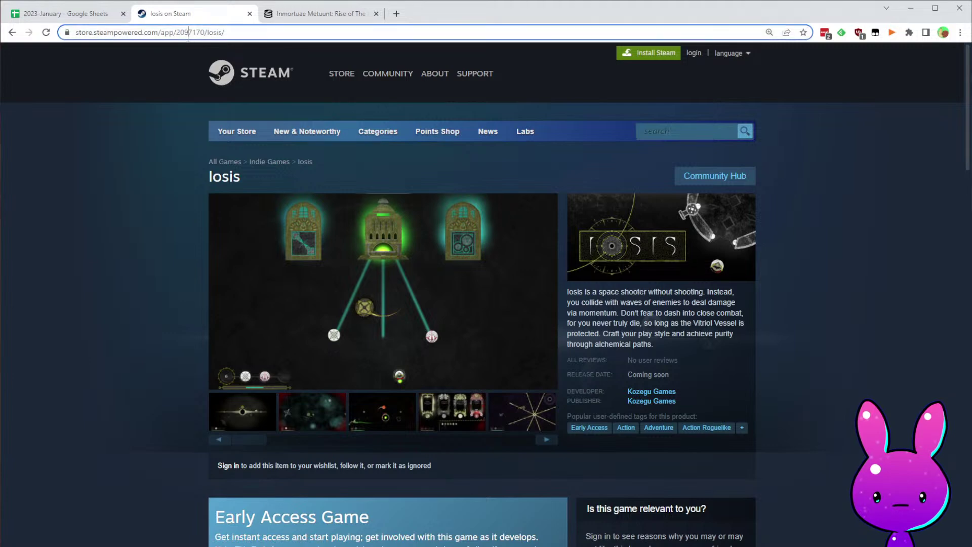
left_click(289, 15)
double_click(144, 33)
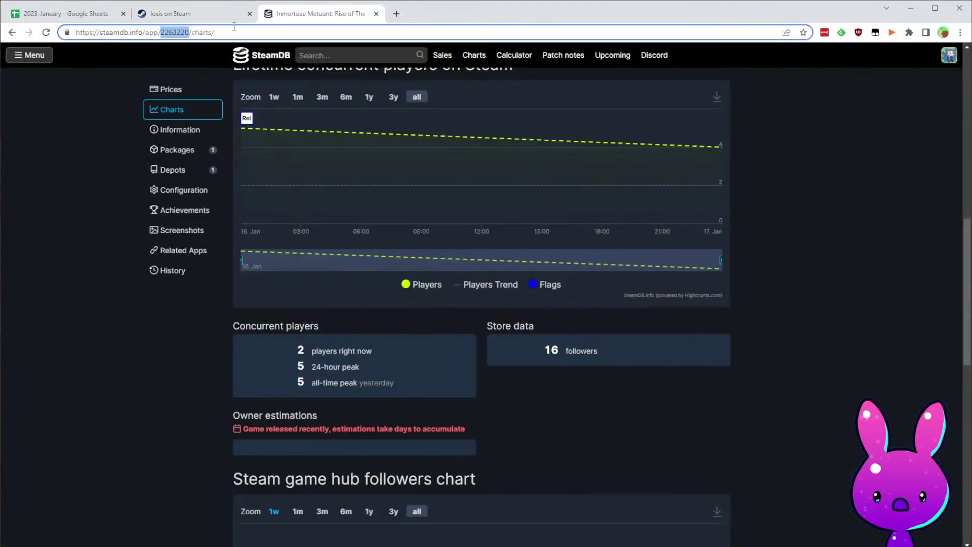
type("2097170")
key("Return")
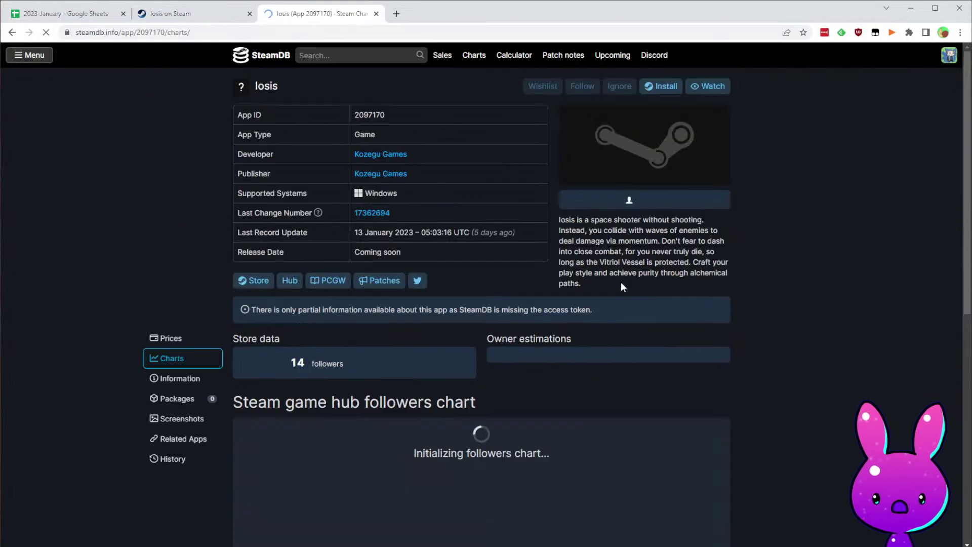
scroll(738, 250, "down", 5)
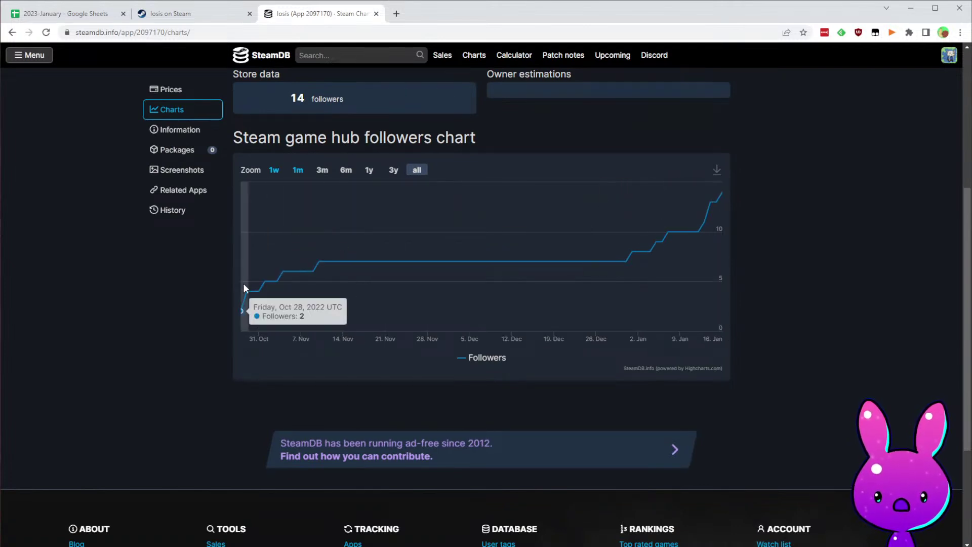
- Enter 10/28/2022 as the store release date of Iosis Demo and fill the Time Between formula down from the row above
left_click(65, 13)
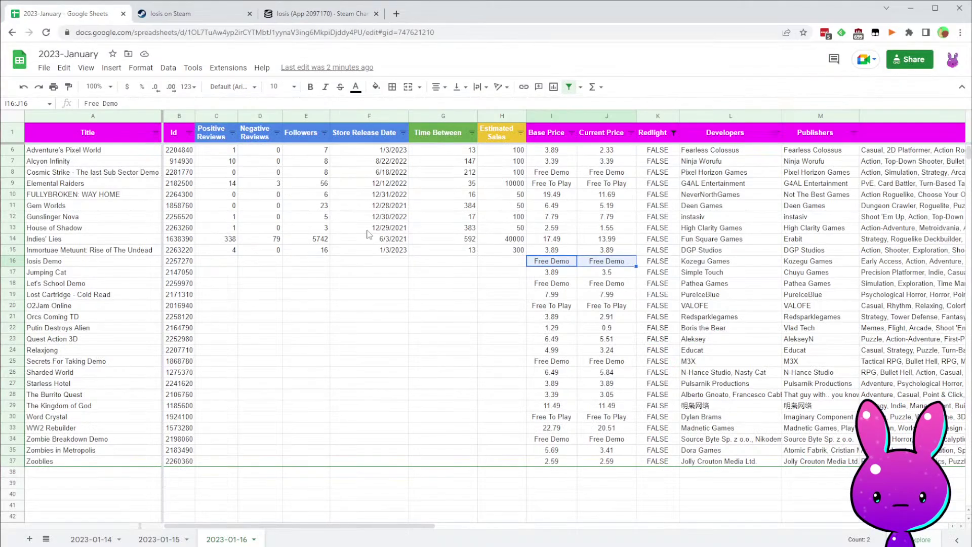
left_click(377, 263)
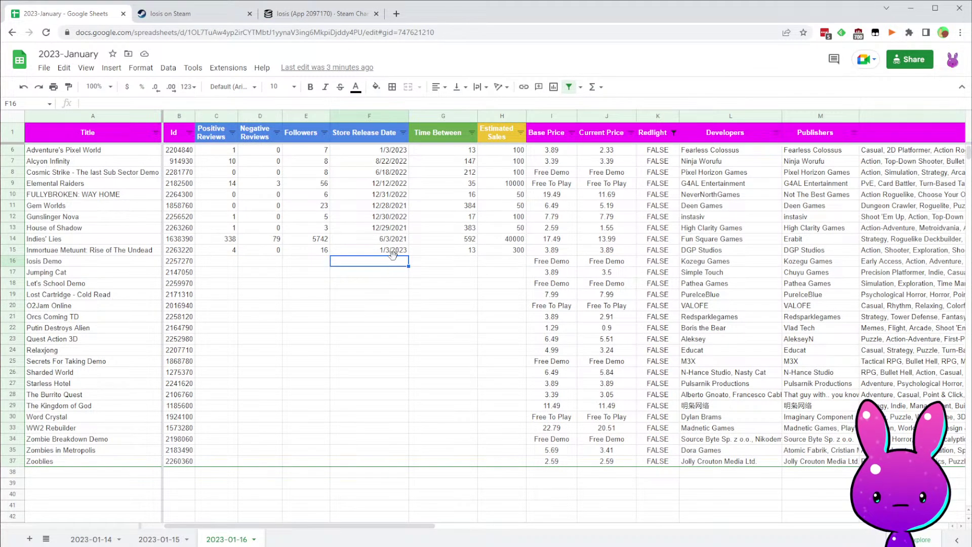
type("10/28/2022")
key("Tab")
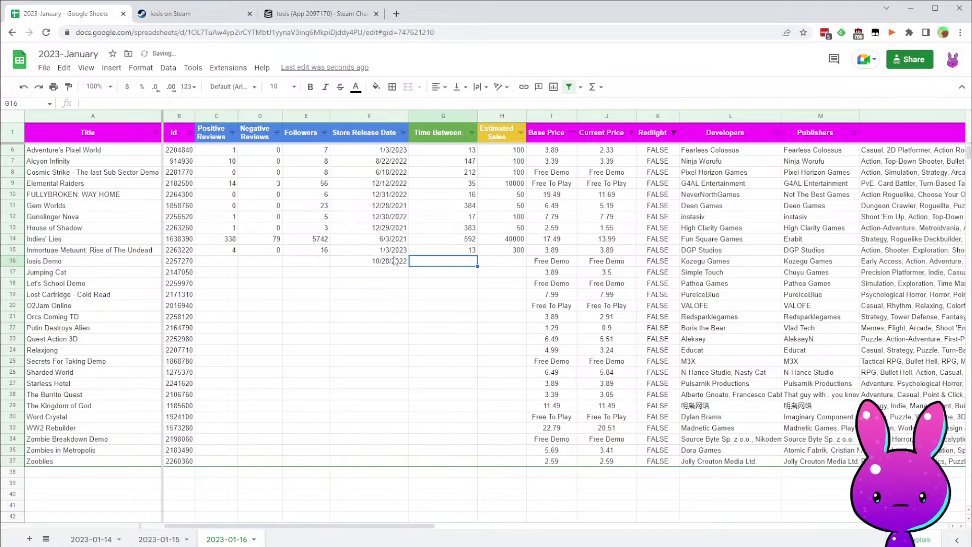
left_click(454, 250)
left_click_drag(477, 256, 482, 260)
- Enter 0 positive and 0 negative reviews for Iosis Demo in the spreadsheet
left_click(229, 264)
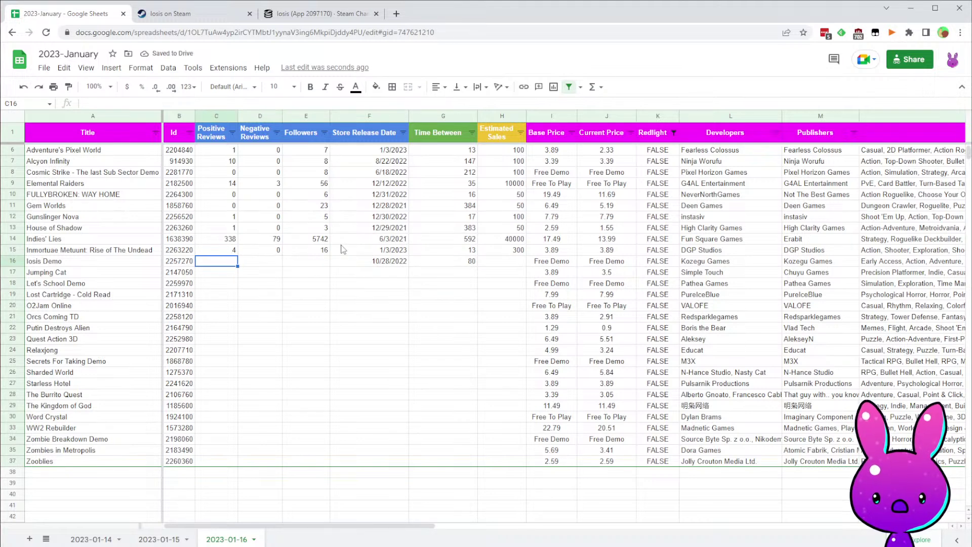
type("0")
key("Tab")
type("0")
key("Tab")
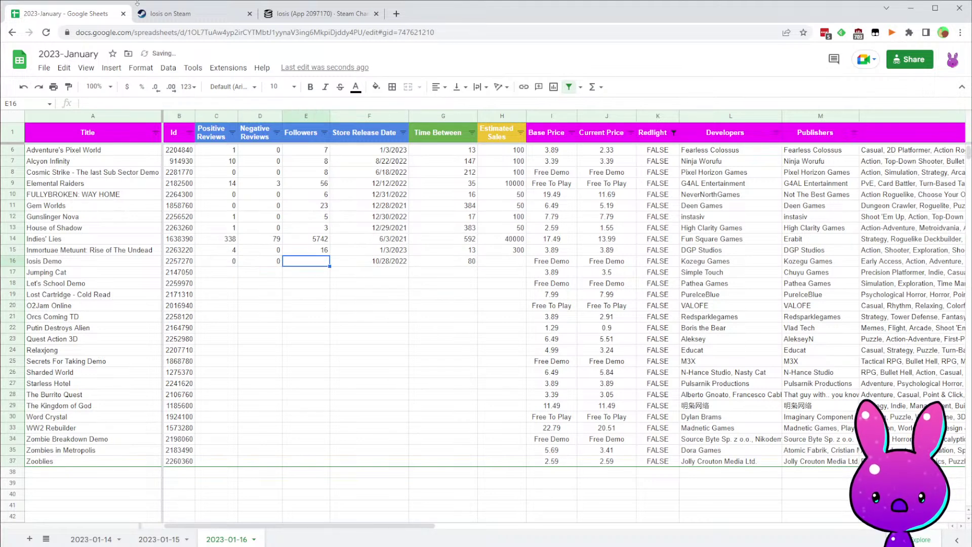
- Look up the follower count of Iosis on SteamDB and record 14 followers in the Iosis Demo row
left_click(324, 14)
scroll(630, 321, "up", 5)
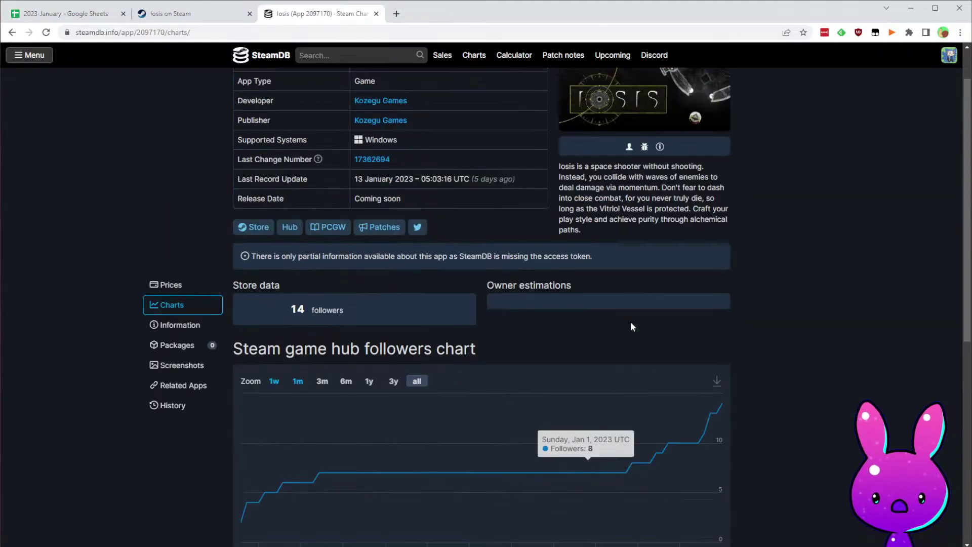
scroll(727, 338, "down", 10)
scroll(727, 339, "up", 8)
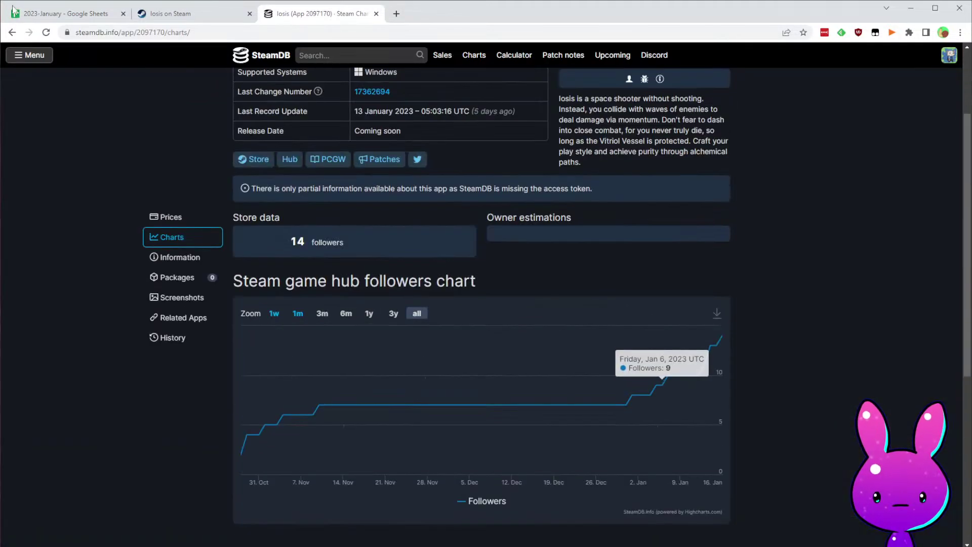
left_click(39, 14)
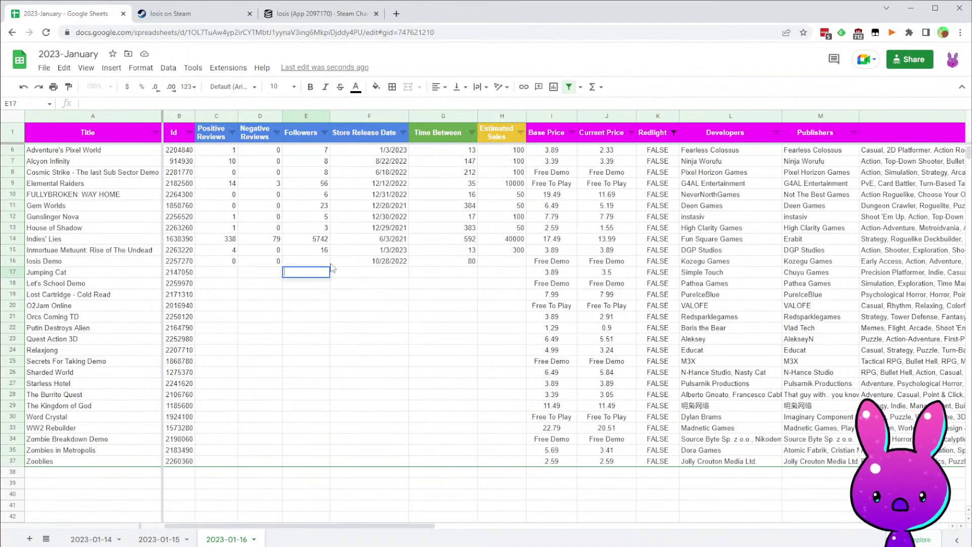
type("14")
key("Tab")
- Set the estimated sales of Iosis Demo to 50
key("Tab")
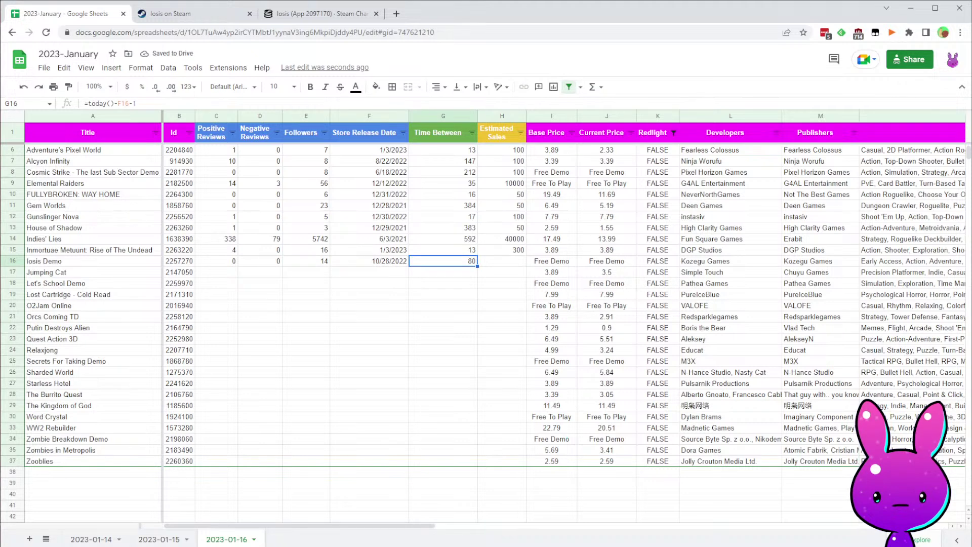
key("Tab")
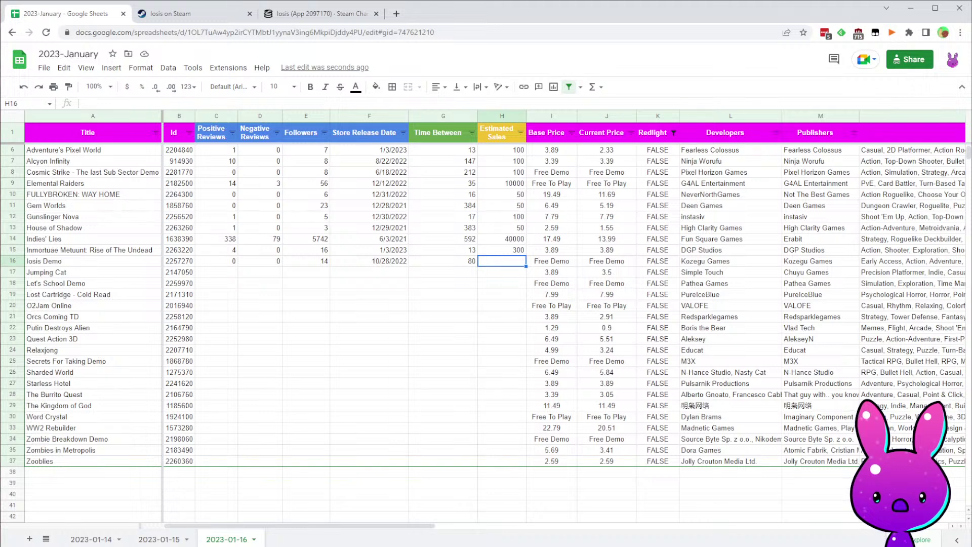
type("20")
key("BackSpace")
key("BackSpace")
type("50")
key("Return")
- Check the developer and publisher of Jumping Cat in the spreadsheet, and open its Steam store page with app ID 2147050
key("Left")
key("Left")
key("Left")
key("Left")
key("Left")
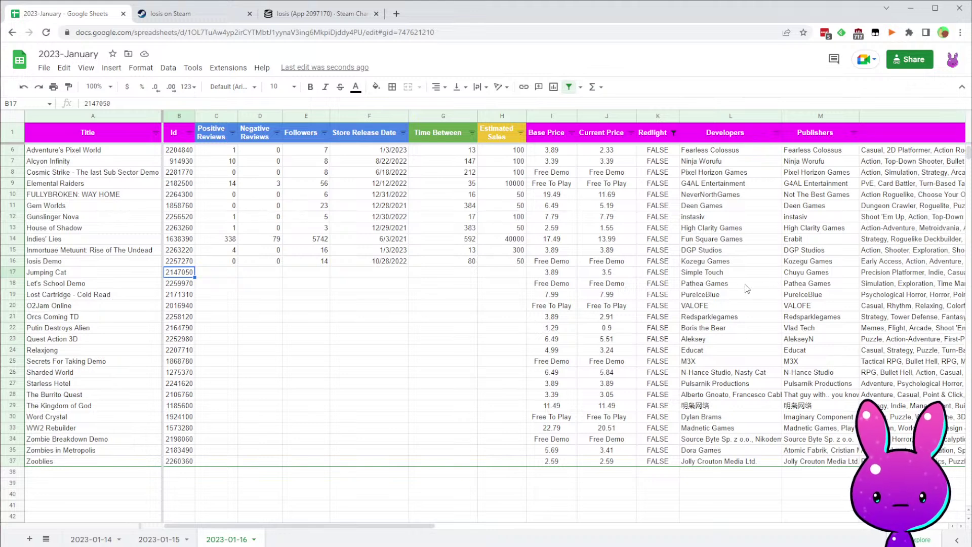
left_click(735, 273)
left_click(814, 274)
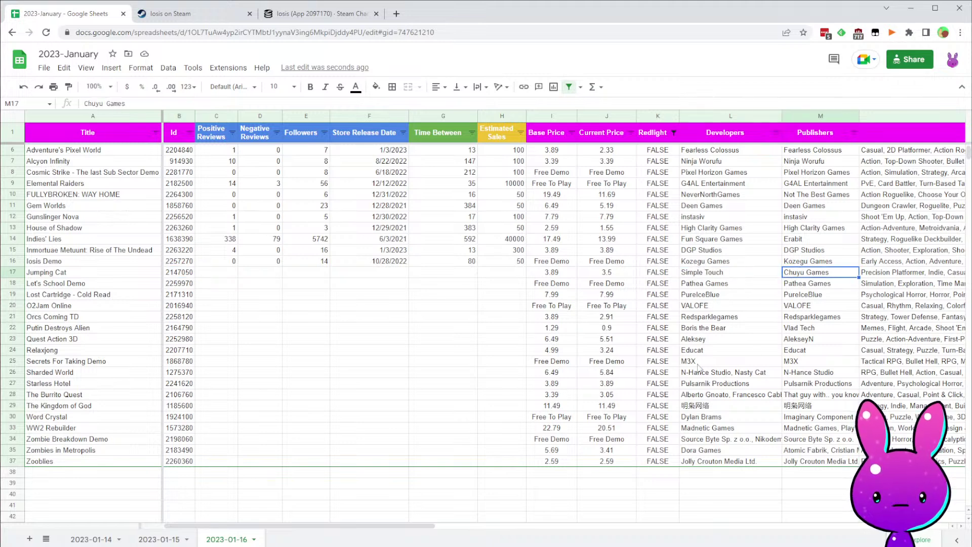
left_click(180, 273)
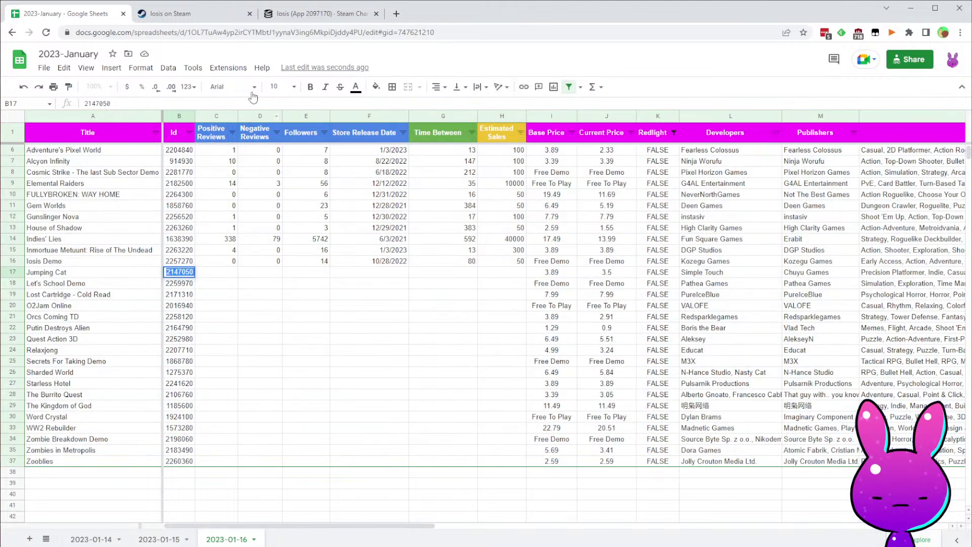
left_click(169, 15)
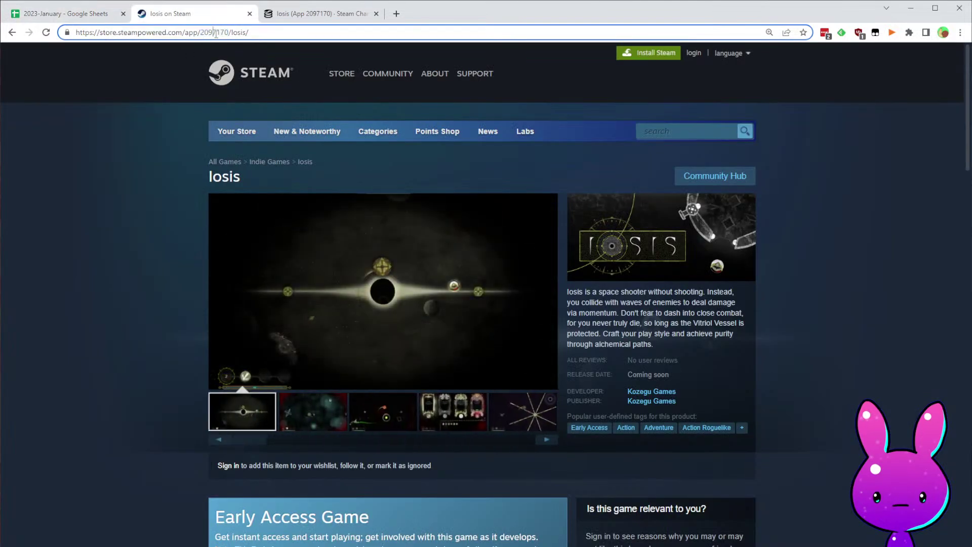
type("2147050")
key("Return")
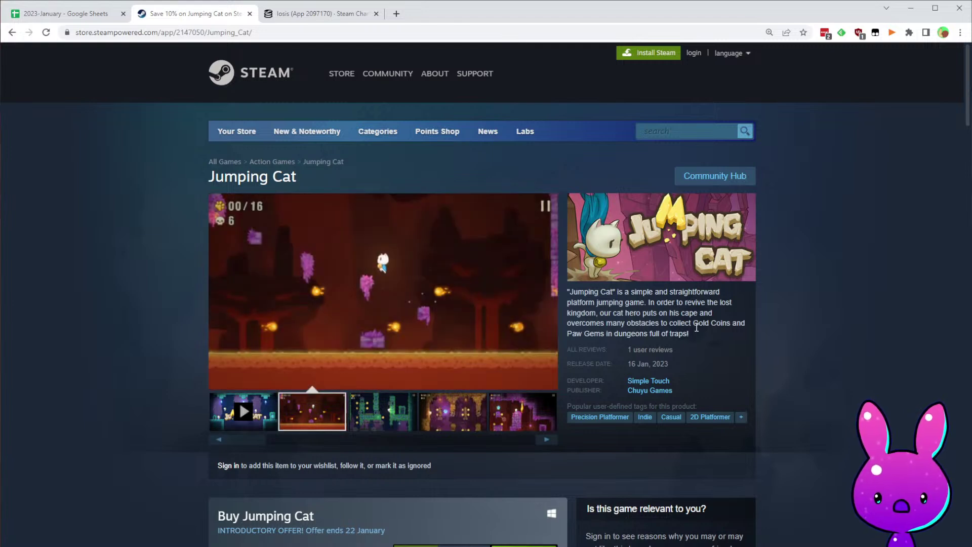
- Watch part of the Jumping Cat trailer and read the About This Game description on its store page
left_click(261, 428)
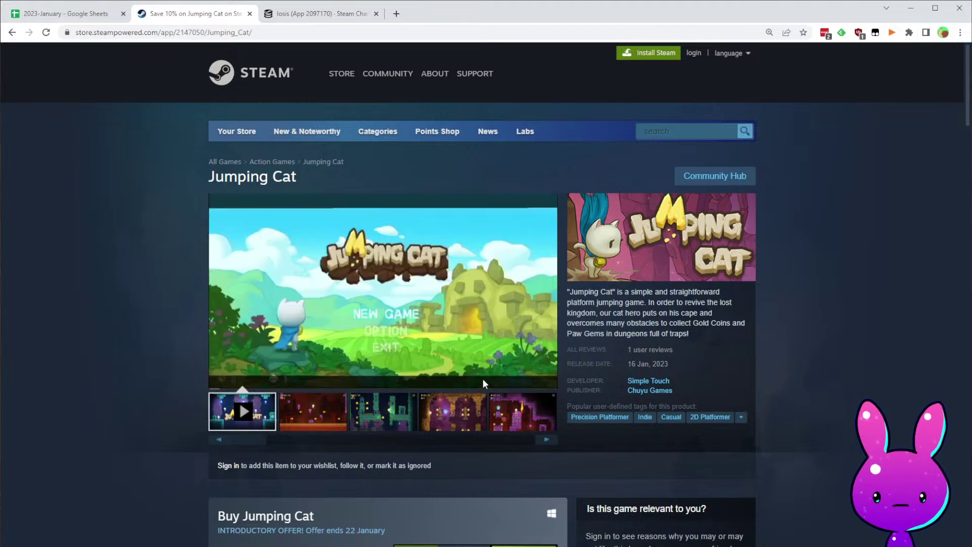
left_click(436, 358)
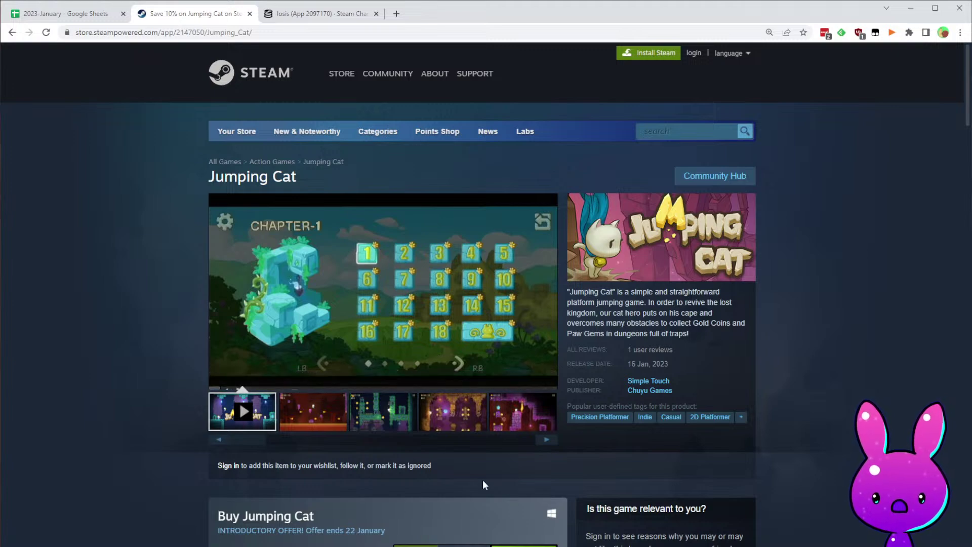
scroll(447, 472, "down", 10)
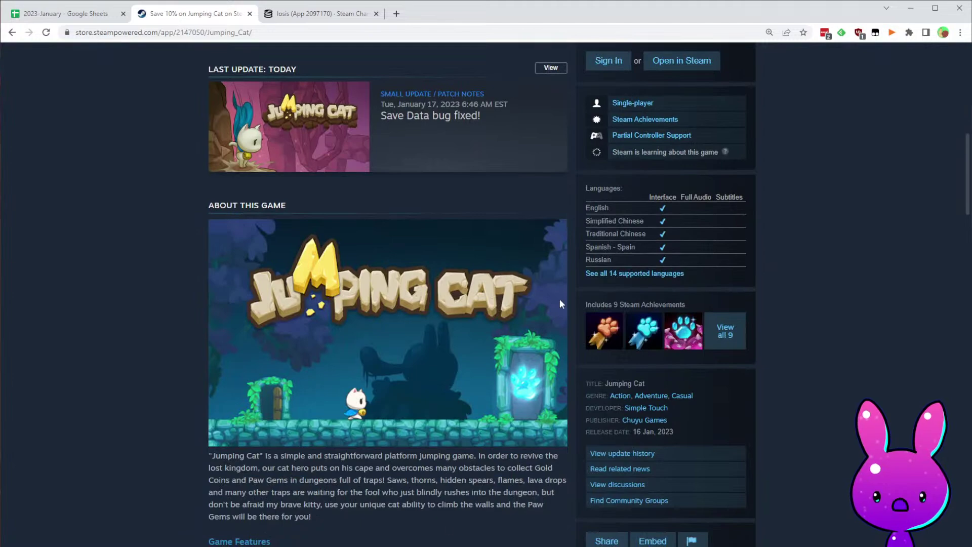
scroll(357, 478, "down", 5)
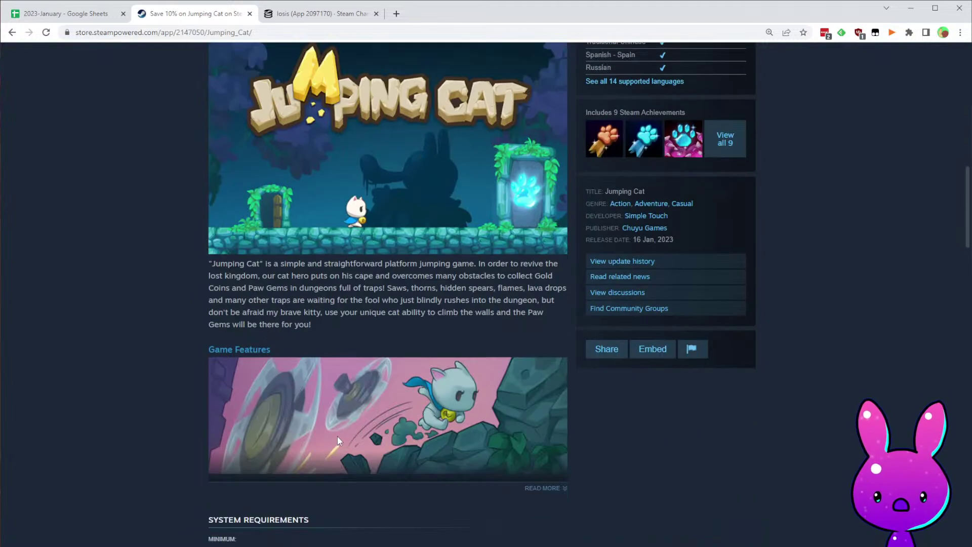
scroll(598, 425, "down", 5)
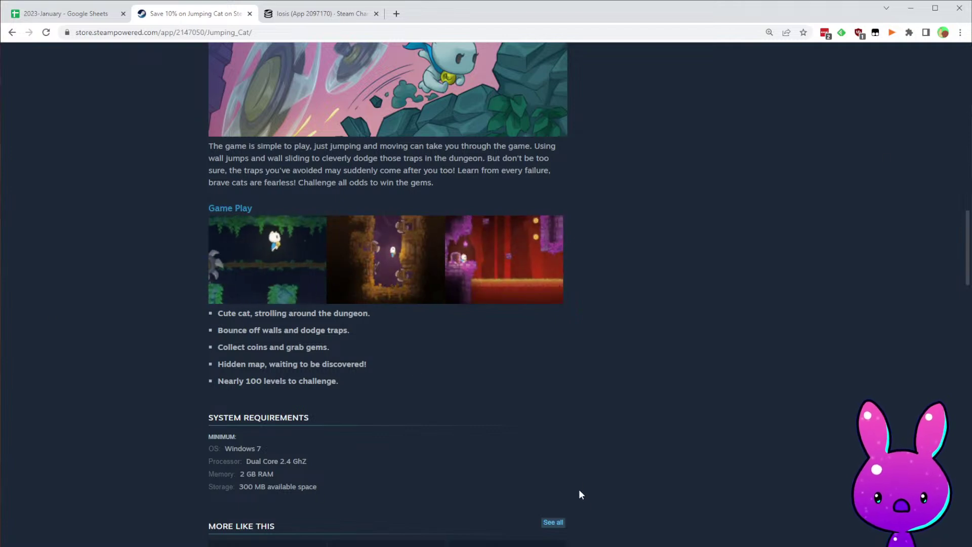
- Remove the language filter from Jumping Cat's customer reviews and read the user review
scroll(516, 471, "down", 6)
scroll(521, 445, "down", 5)
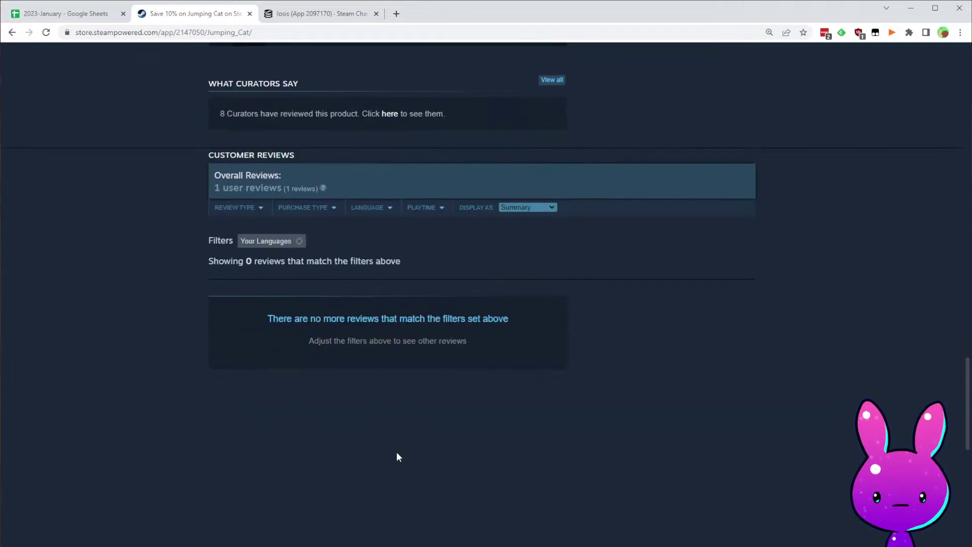
left_click(294, 242)
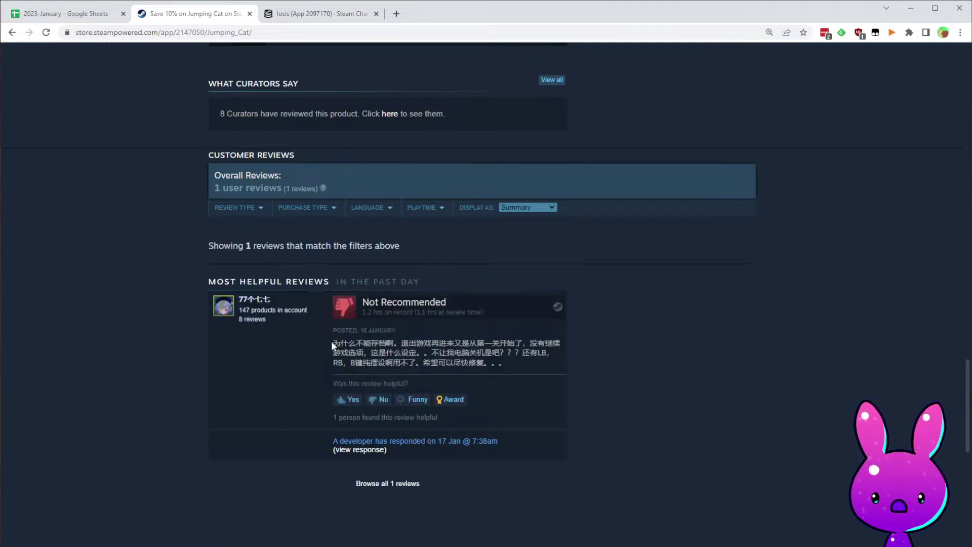
left_click_drag(331, 342, 622, 353)
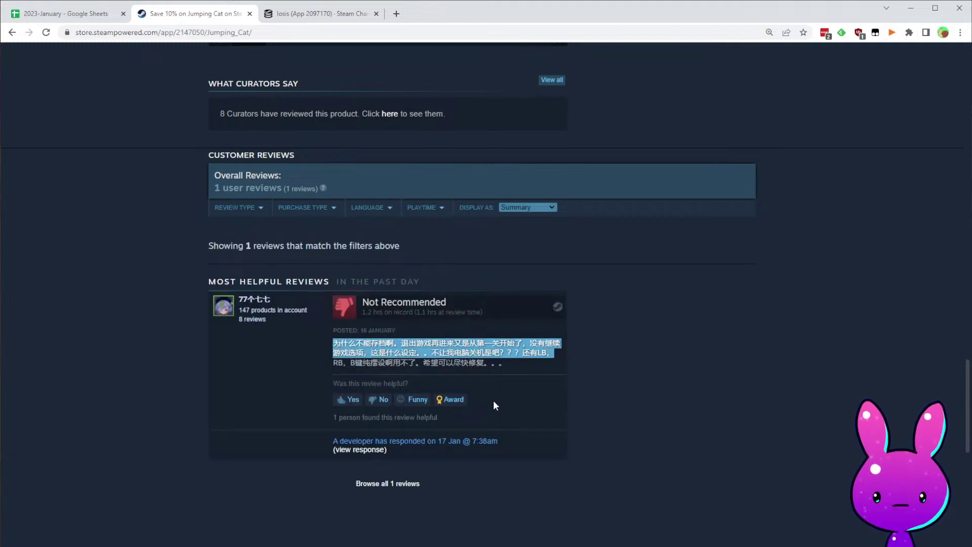
left_click(527, 385)
- Check the price, latest update and supported languages on the Jumping Cat store page
key("Home")
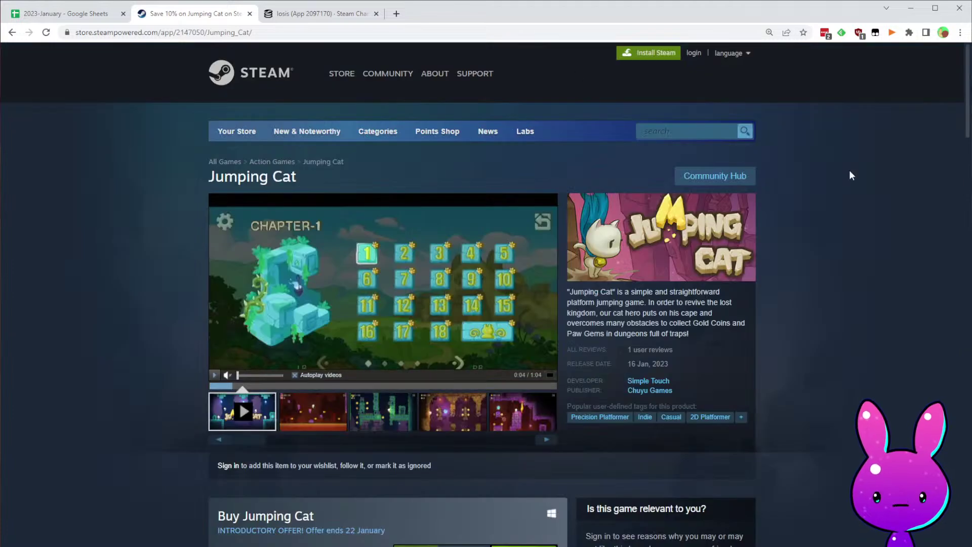
scroll(721, 132, "down", 6)
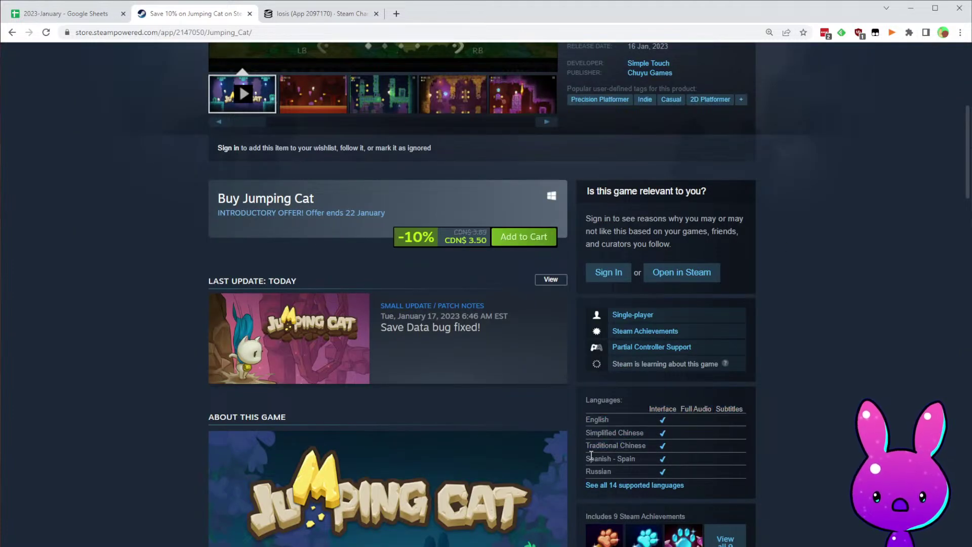
scroll(801, 454, "up", 6)
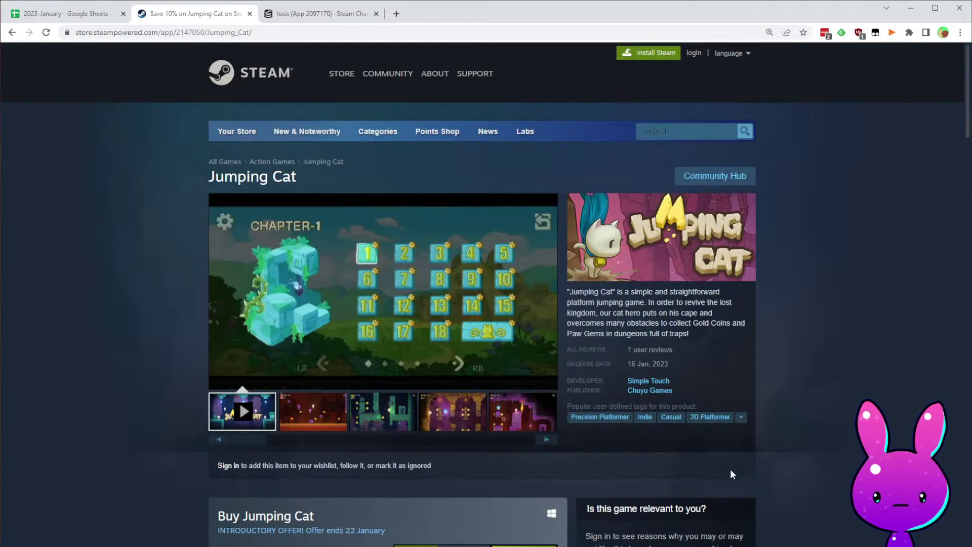
- Open the SteamDB charts page for Jumping Cat with app ID 2147050 and examine its player, Twitch and store statistics
left_click(201, 32)
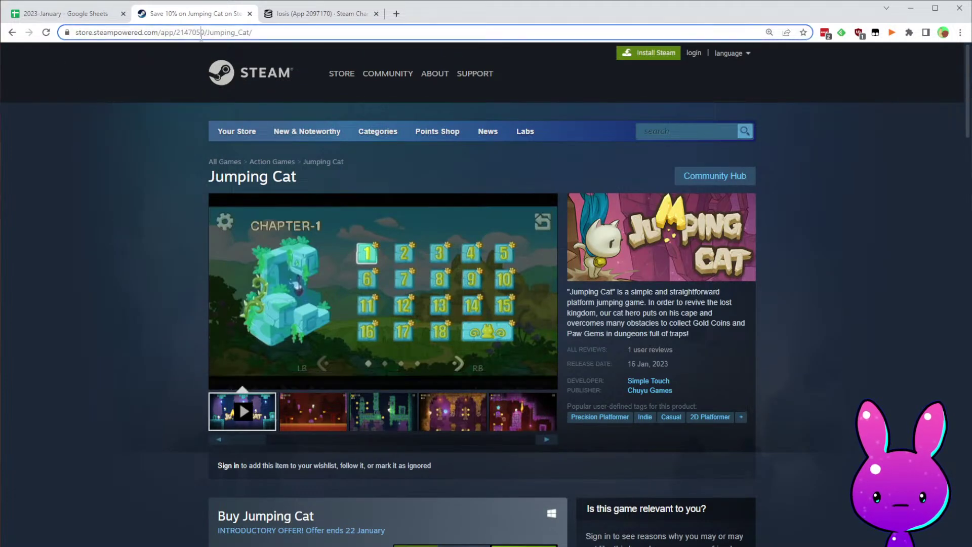
left_click(320, 6)
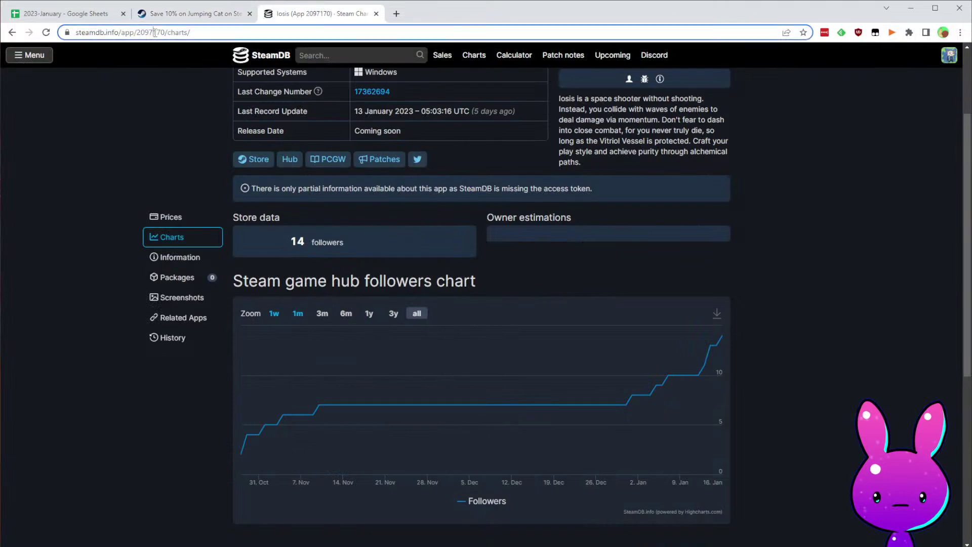
type("2147050")
key("Return")
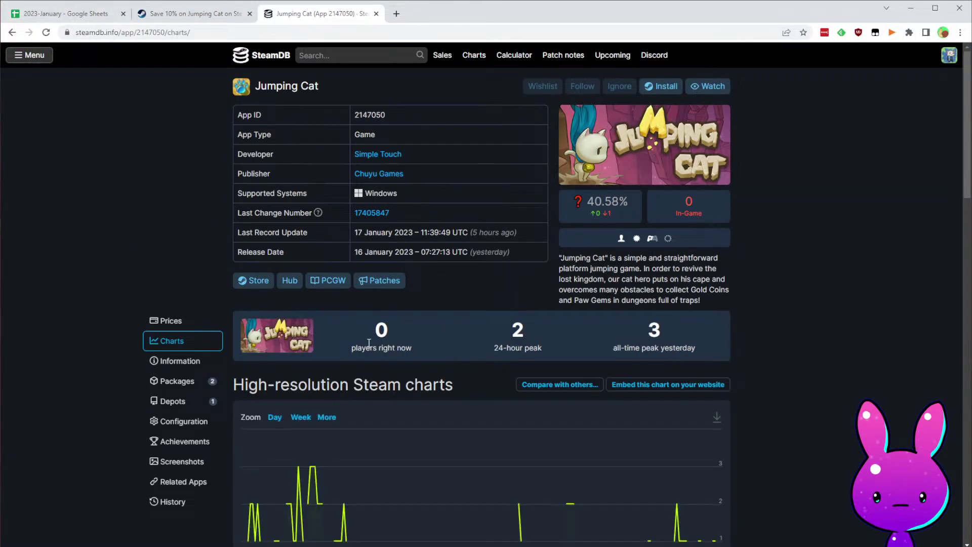
scroll(798, 332, "down", 15)
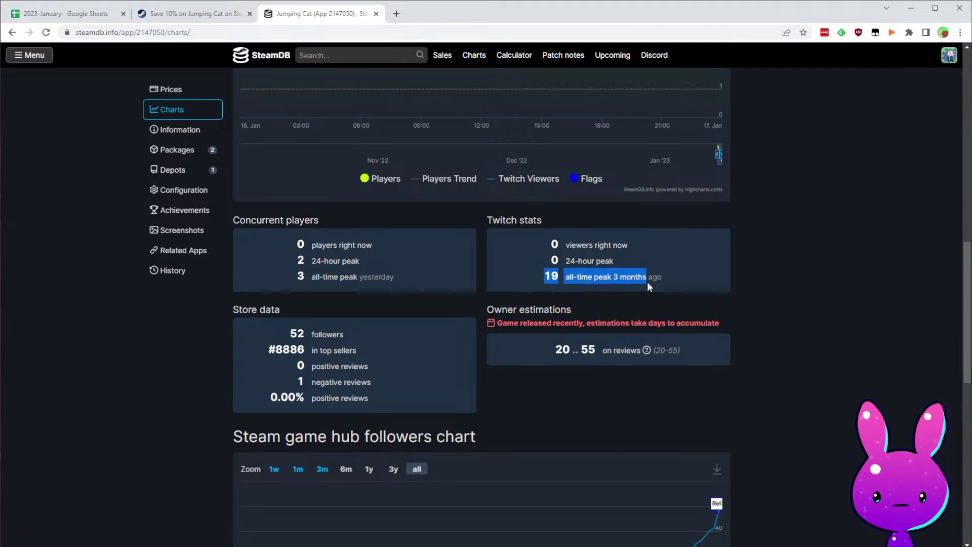
left_click(703, 294)
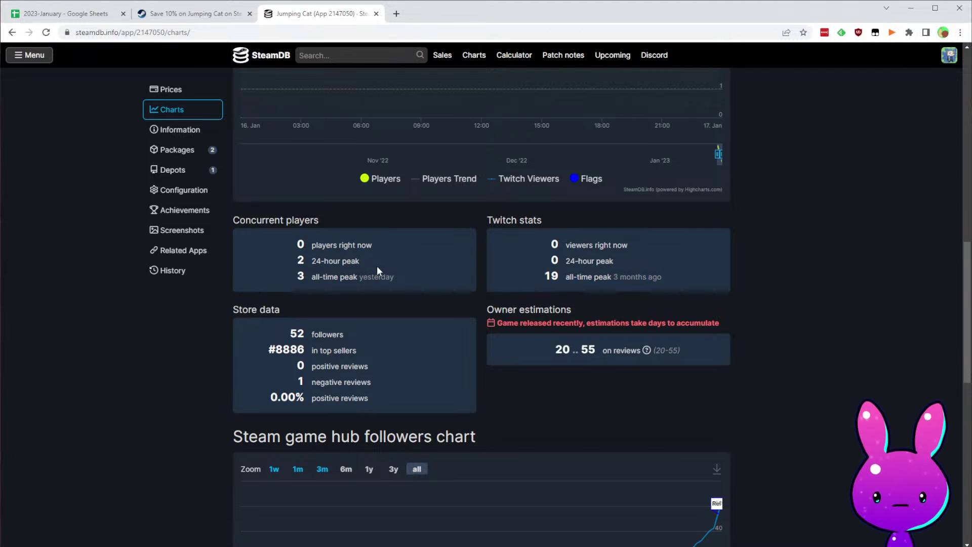
- Examine Jumping Cat's followers chart on SteamDB back to its first data point and recheck the customer review on its store page
scroll(300, 400, "down", 4)
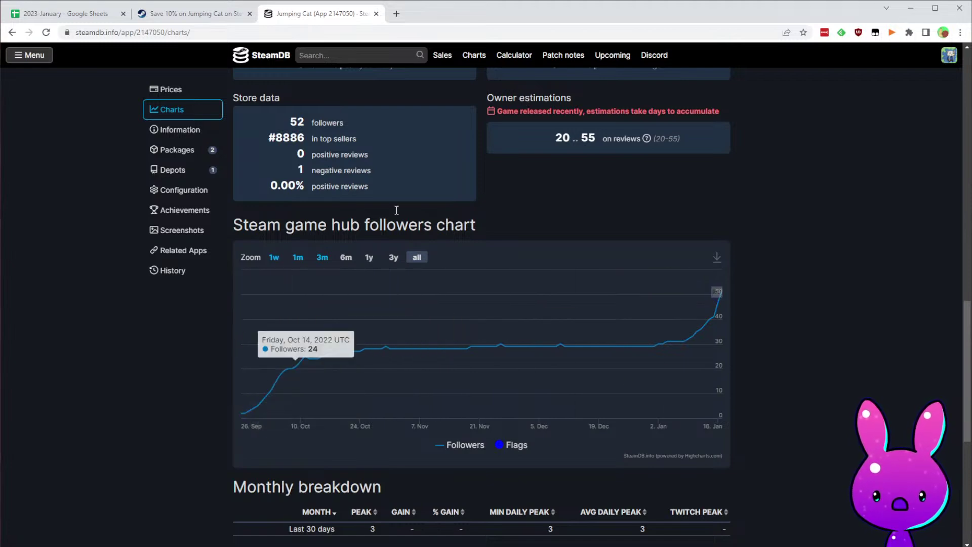
left_click(192, 13)
scroll(839, 248, "down", 20)
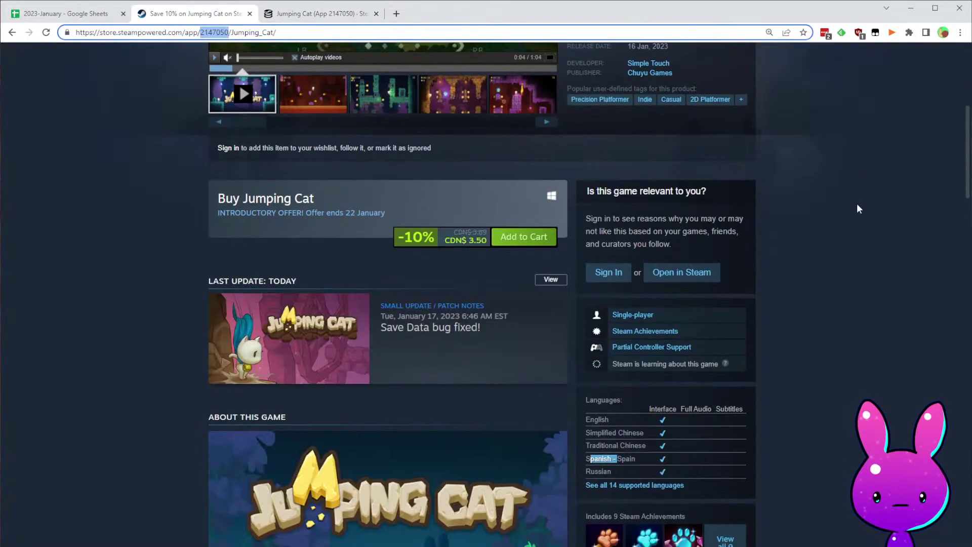
scroll(724, 408, "up", 10)
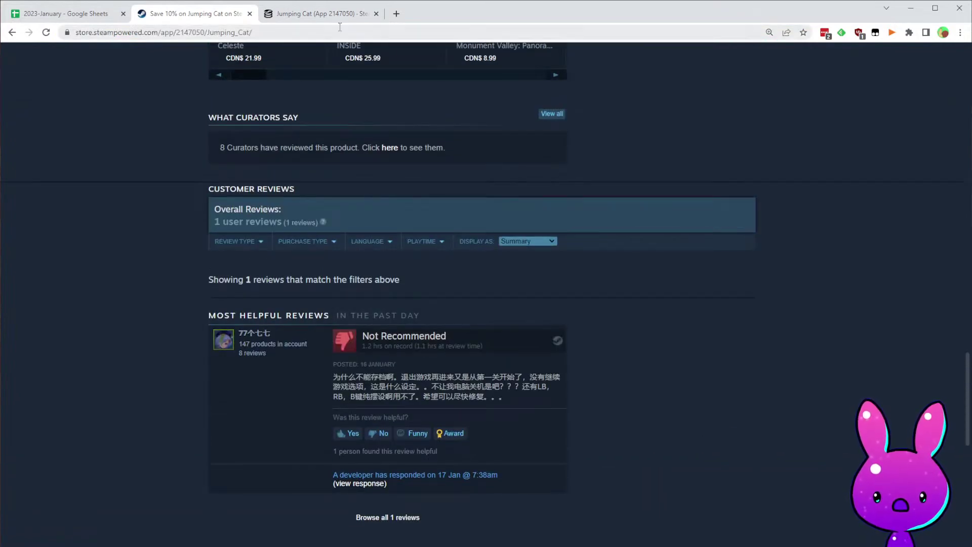
key("ctrl+Tab")
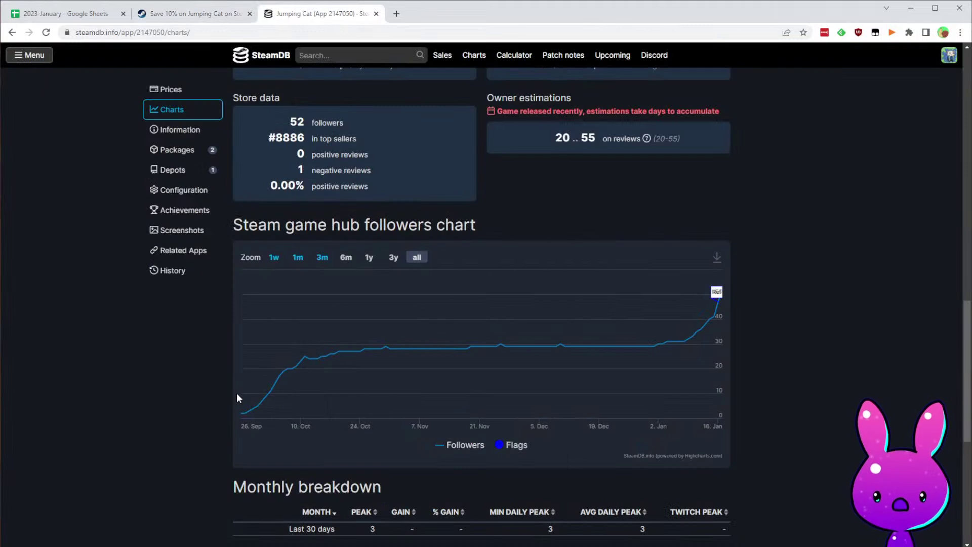
mouse_move(242, 414)
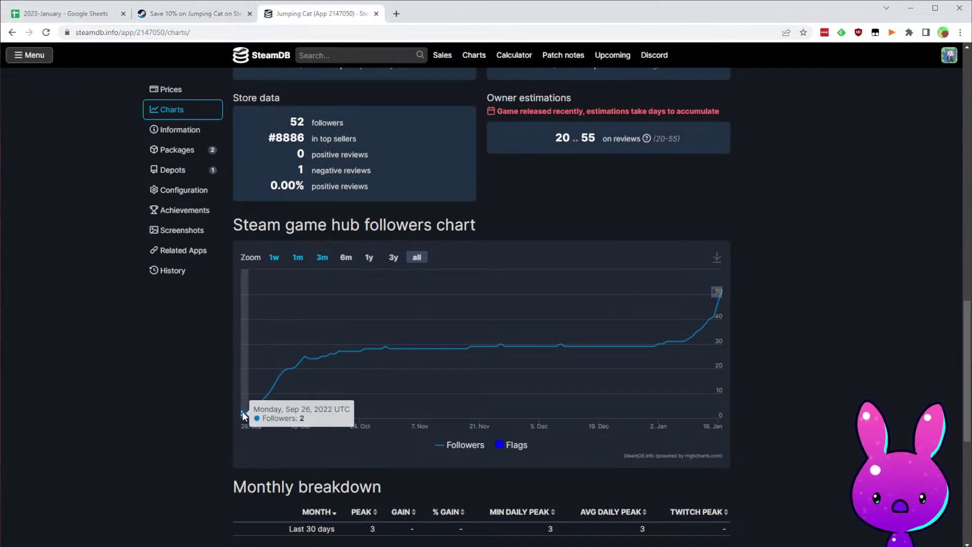
- Fill in Jumping Cat's row with store release date 9/26/2022, the Time Between calculation, 0 positive reviews and 1 negative review
left_click(91, 16)
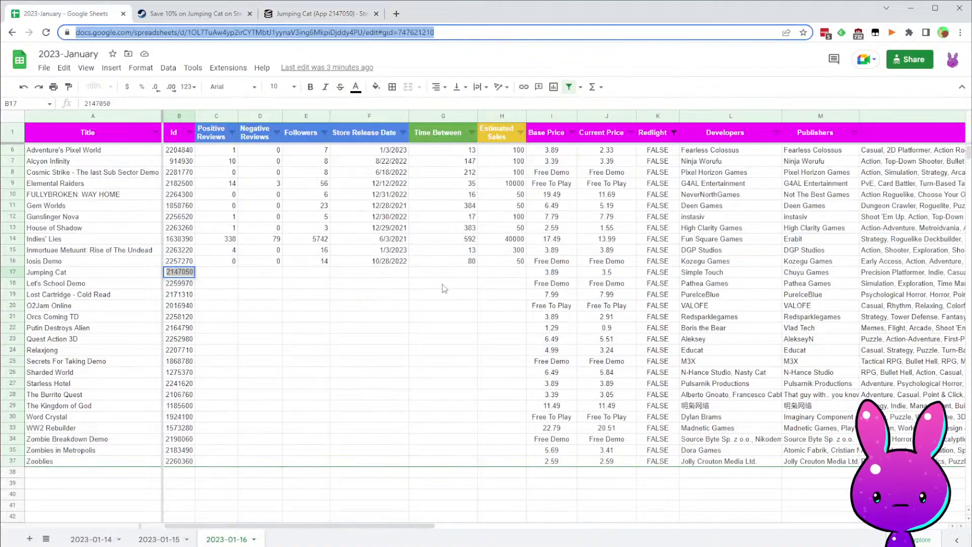
left_click(408, 271)
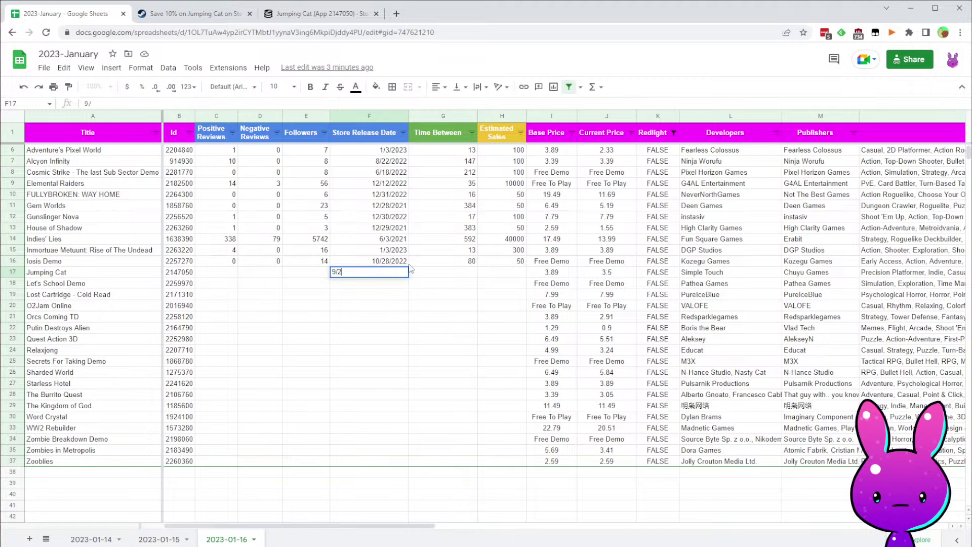
type("9/26/2022")
key("Tab")
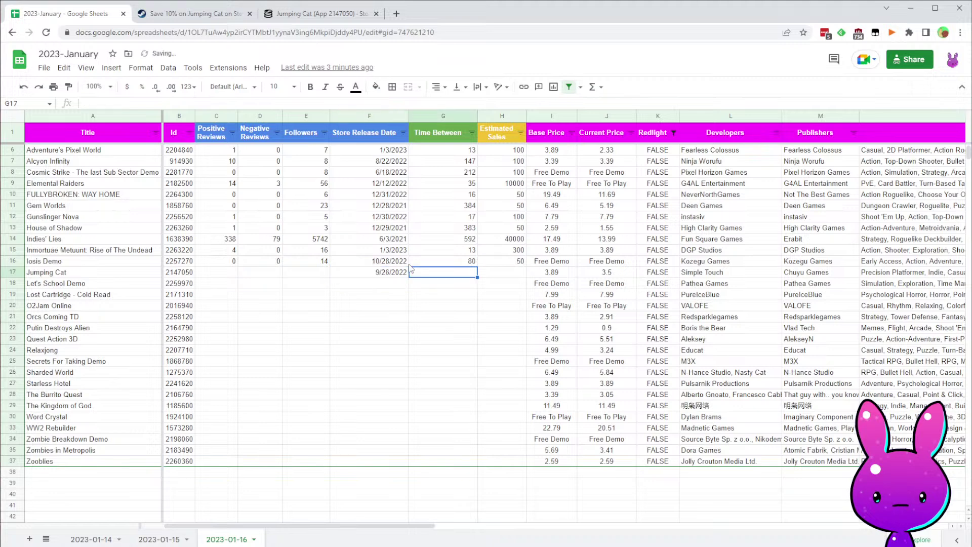
left_click_drag(479, 272, 479, 272)
left_click(310, 277)
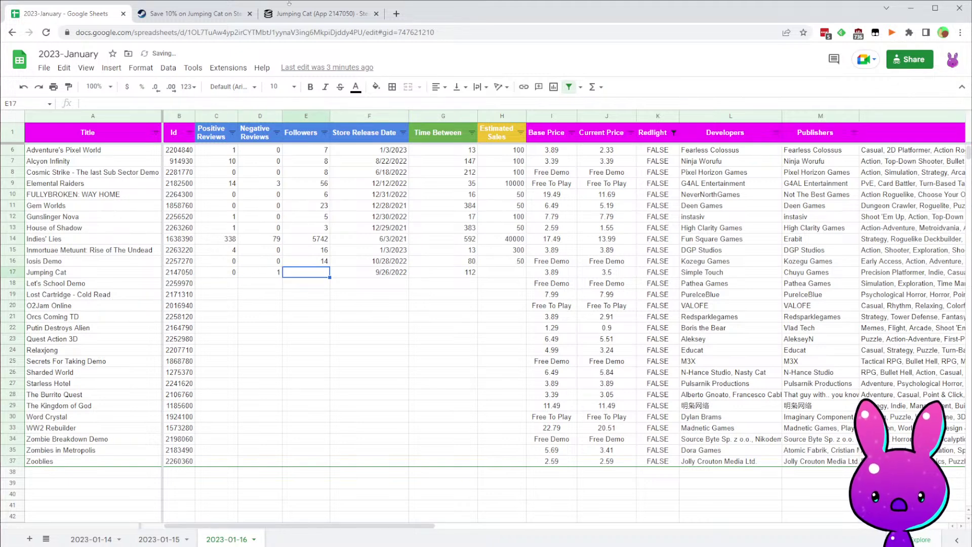
- Look up Jumping Cat's follower count on SteamDB and record 52 followers and estimated sales of 100 in its spreadsheet row
left_click(195, 14)
scroll(653, 452, "up", 6)
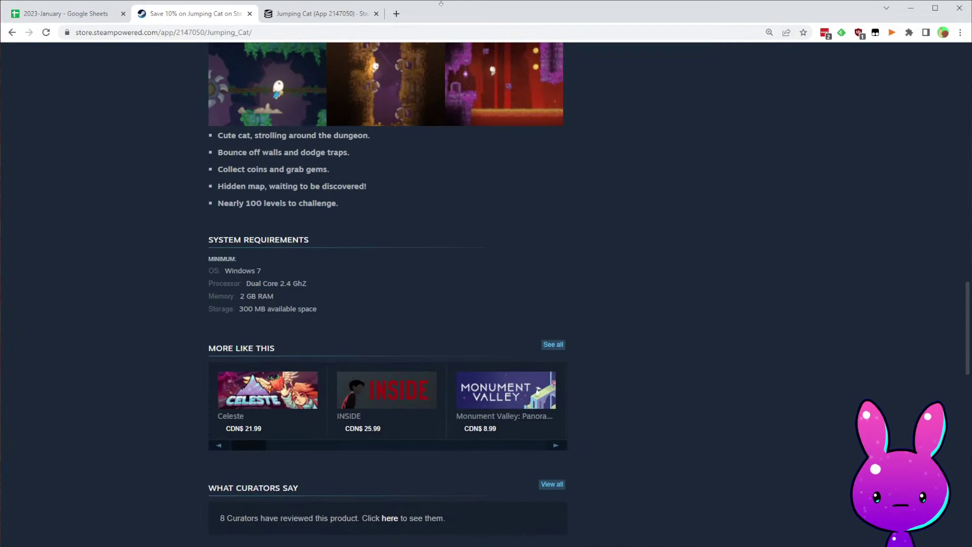
left_click(321, 14)
scroll(463, 202, "up", 2)
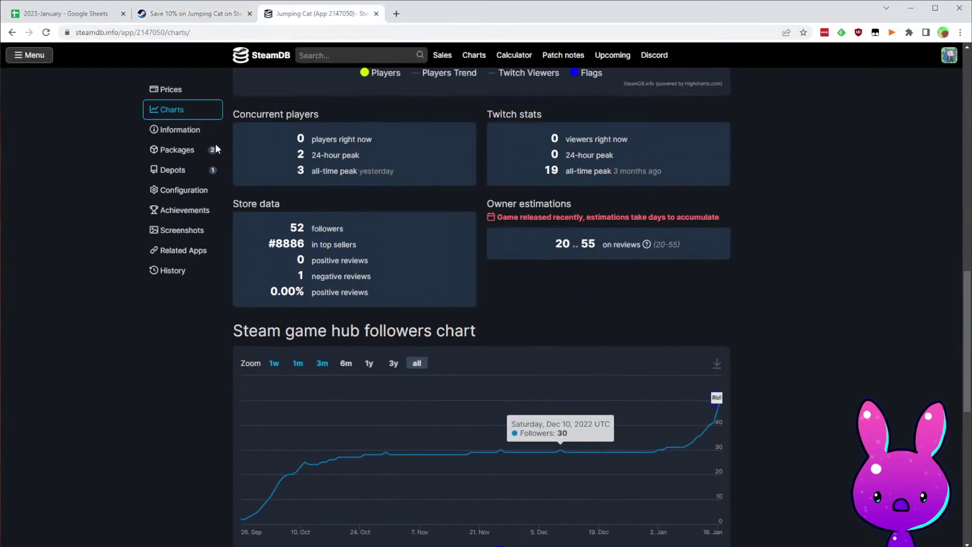
key("ctrl+1")
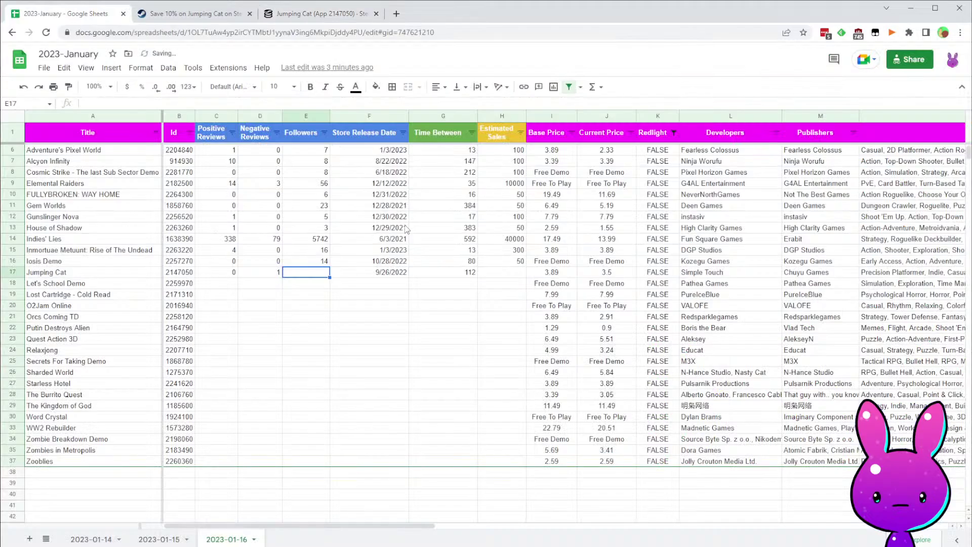
key("Right")
key("Right")
key("Right")
key("Left")
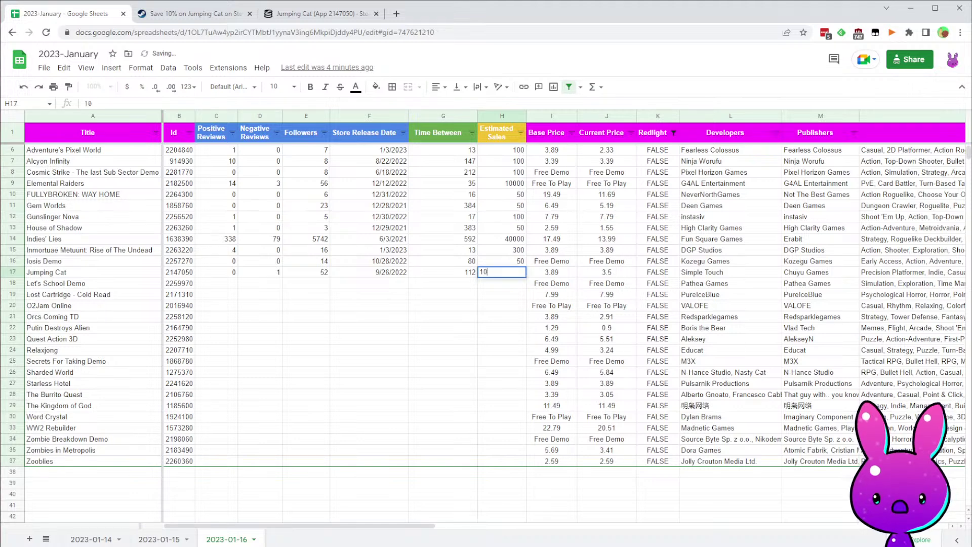
key("Left")
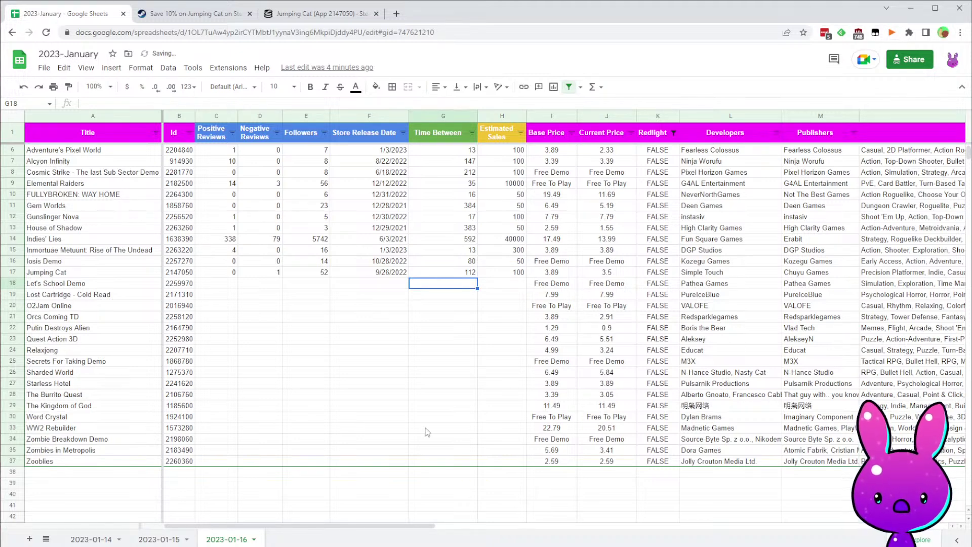
- Copy the app ID of Let's School Demo from the spreadsheet and open the Steam store page for ID 2259970
key("Home")
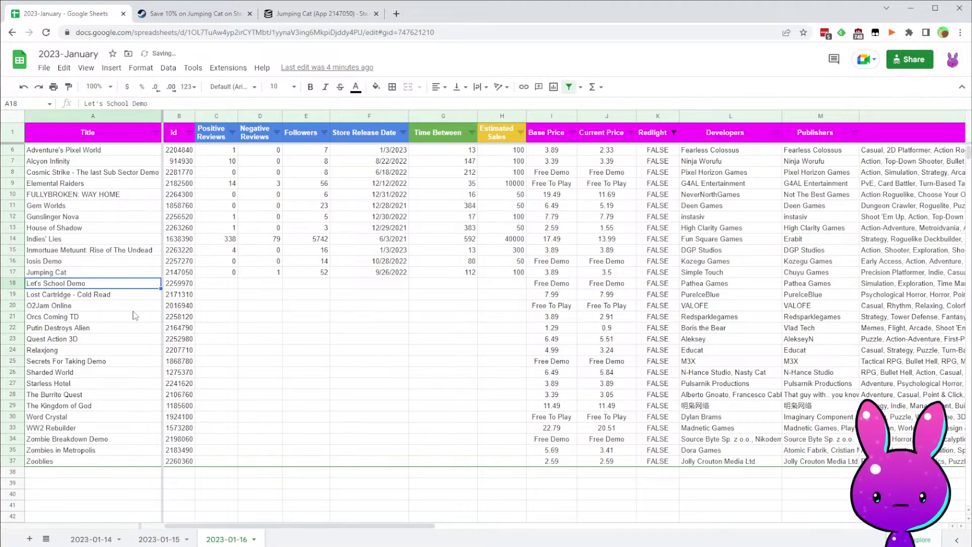
left_click(178, 287)
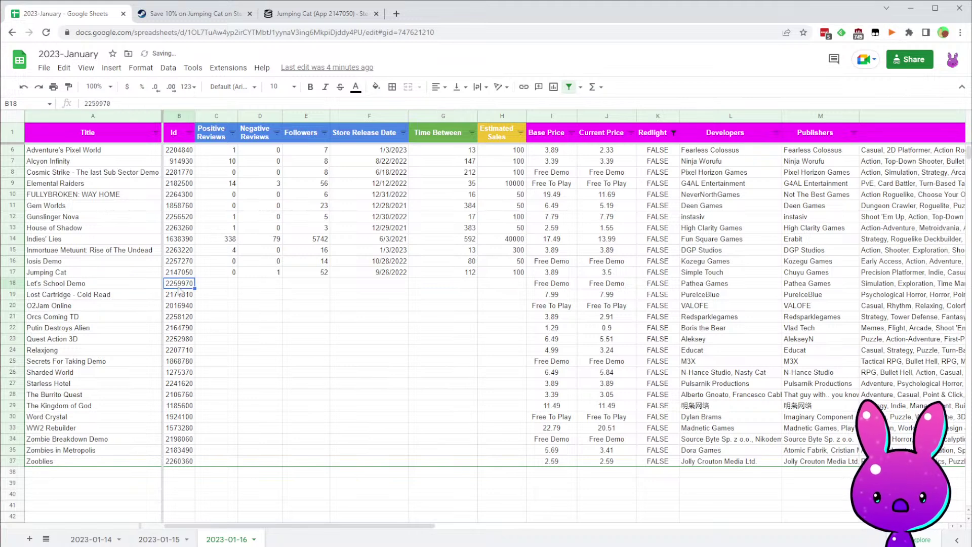
left_click(317, 285)
key("Up")
key("Left")
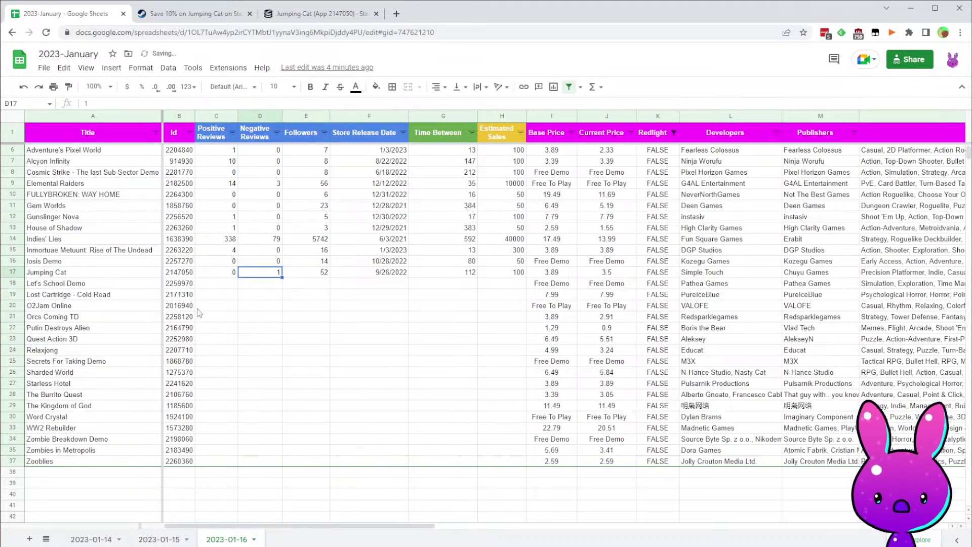
left_click(192, 14)
double_click(219, 32)
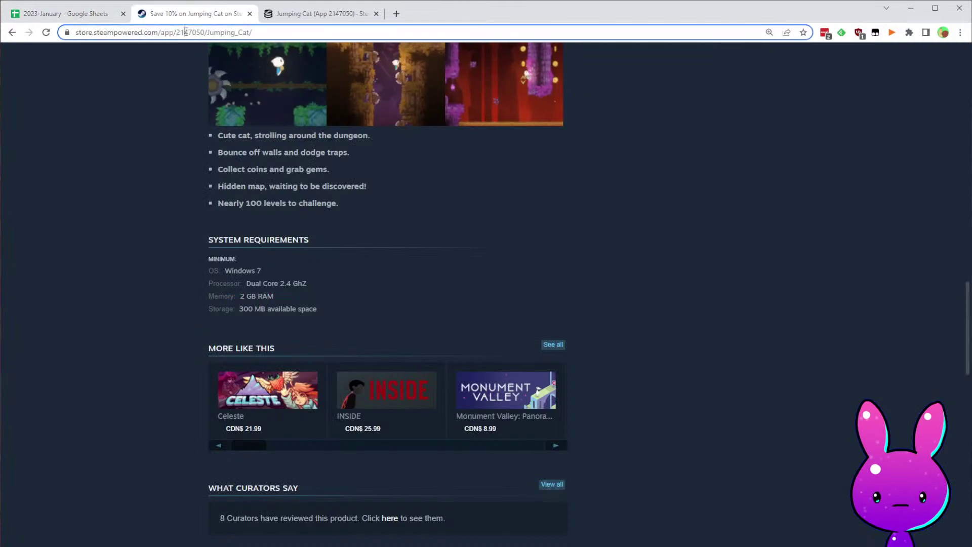
type("2259970")
key("Return")
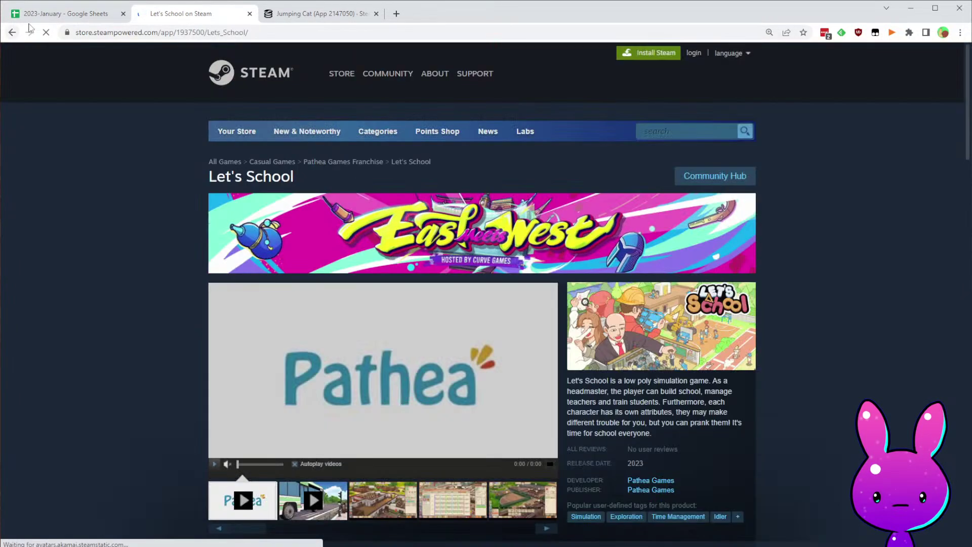
- Check the Let's School Demo row in the spreadsheet for its base price entry
left_click(65, 14)
left_click(141, 297)
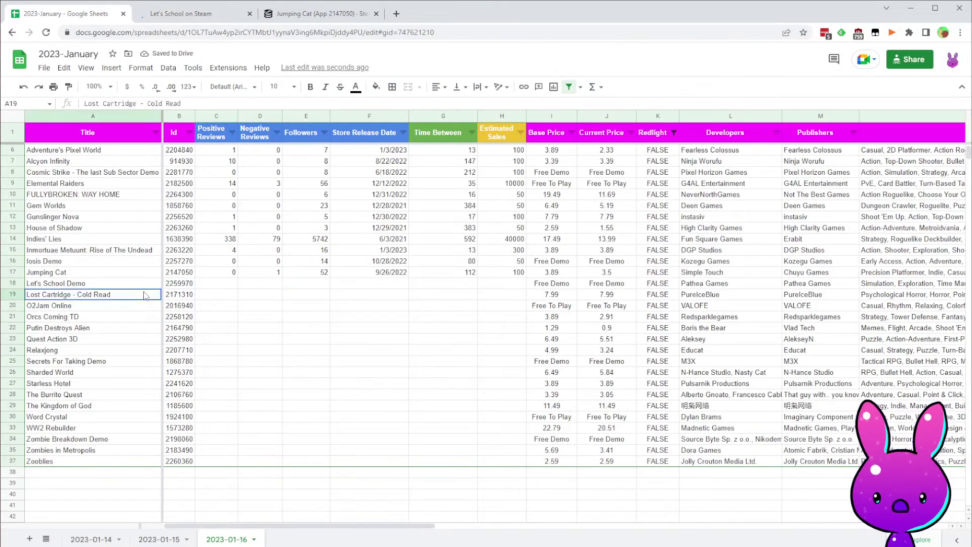
left_click(467, 304)
left_click(509, 287)
left_click(565, 283)
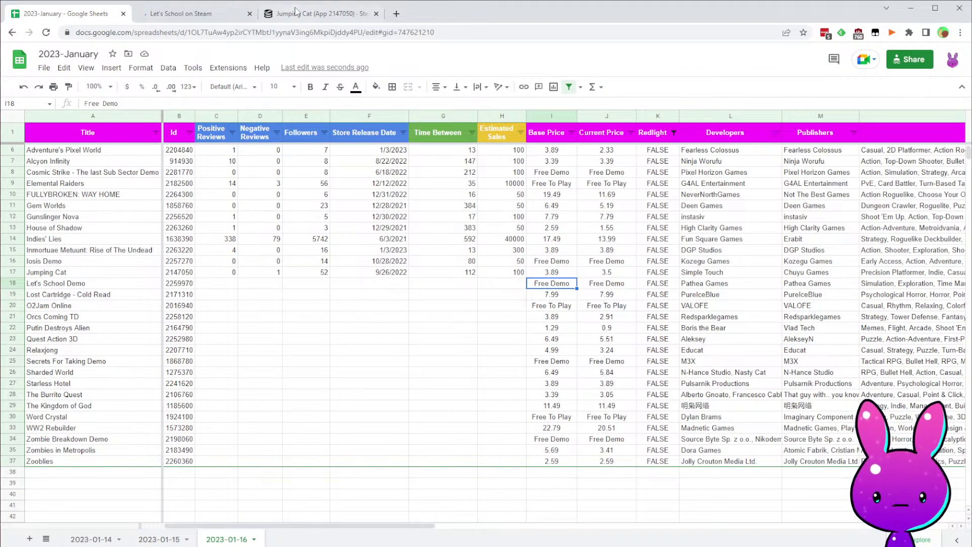
- Watch part of the Let's School trailer and read its short description, demo and planned release details on the store page
left_click(193, 13)
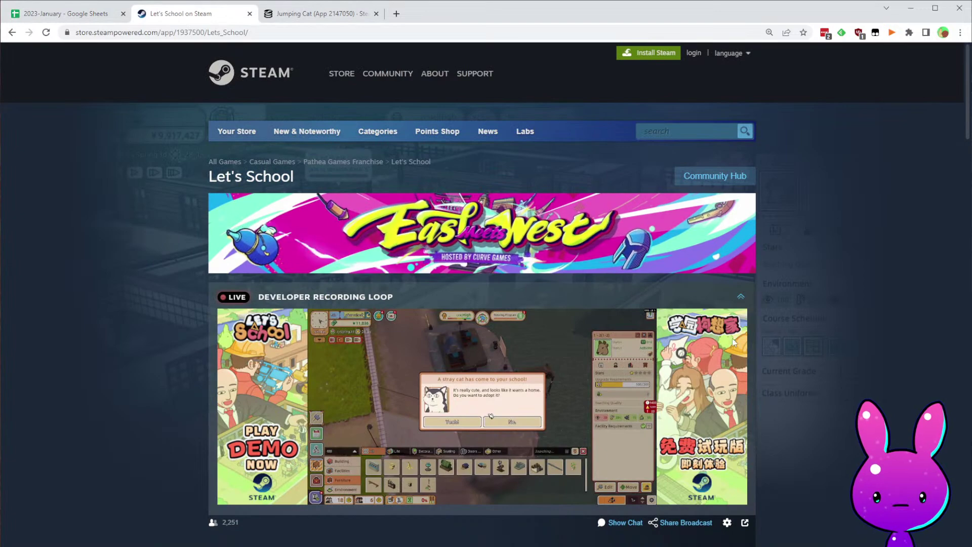
scroll(577, 313, "down", 3)
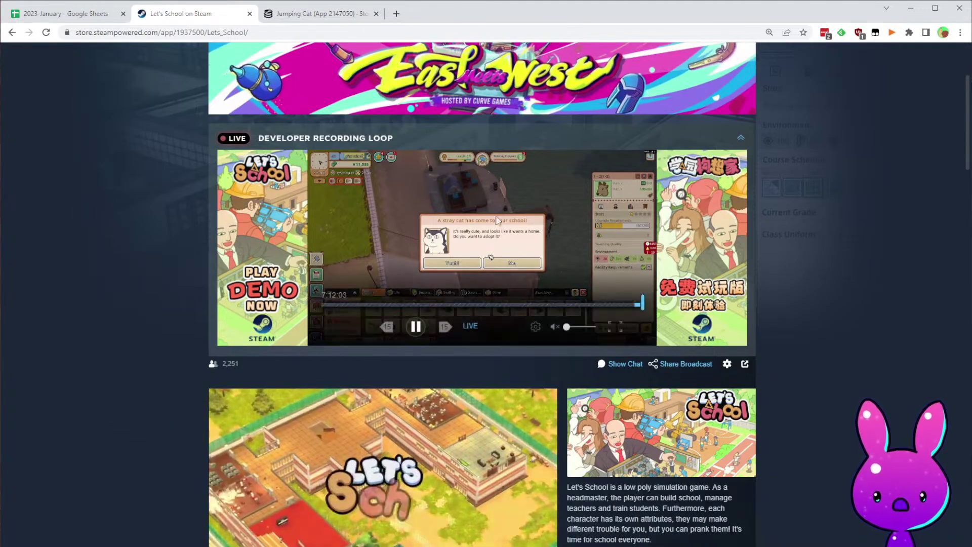
scroll(661, 272, "down", 5)
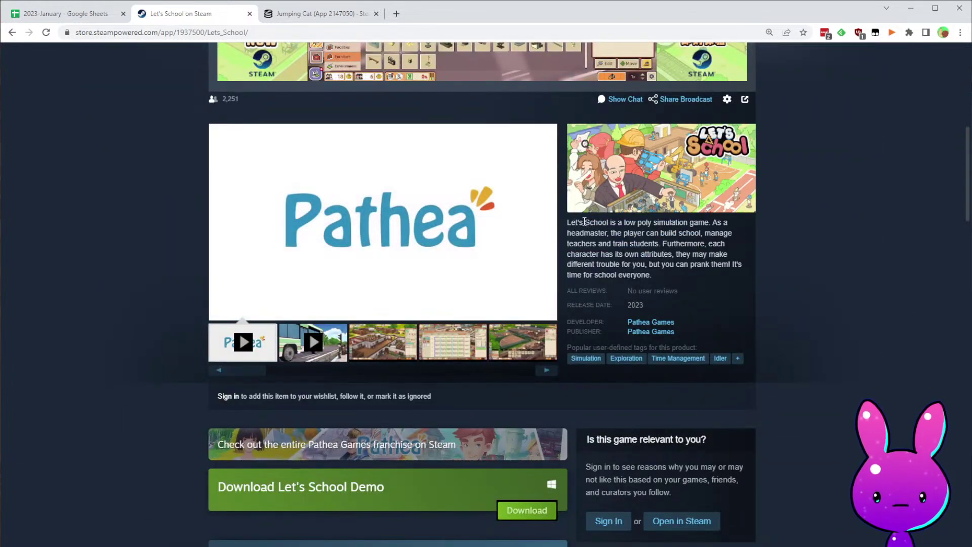
left_click_drag(664, 222, 705, 219)
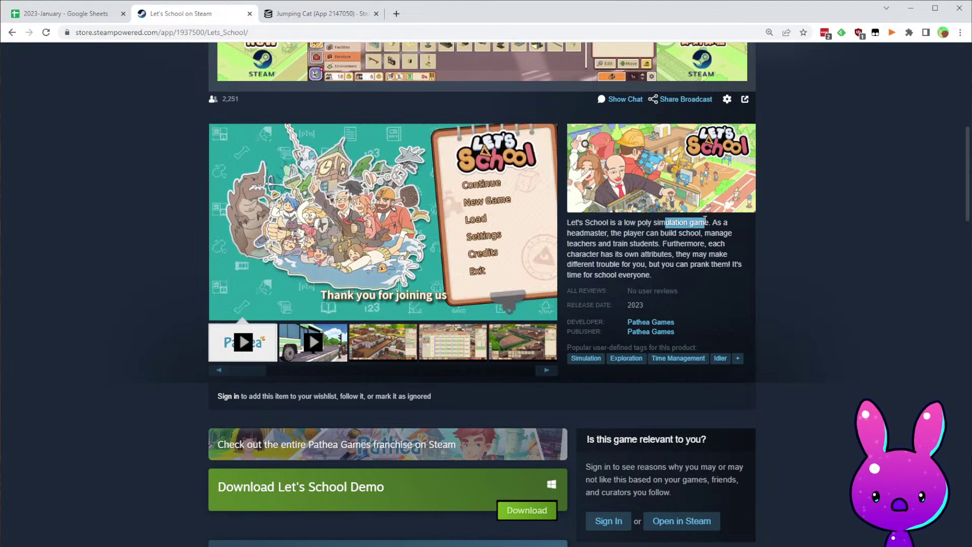
left_click_drag(589, 233, 677, 233)
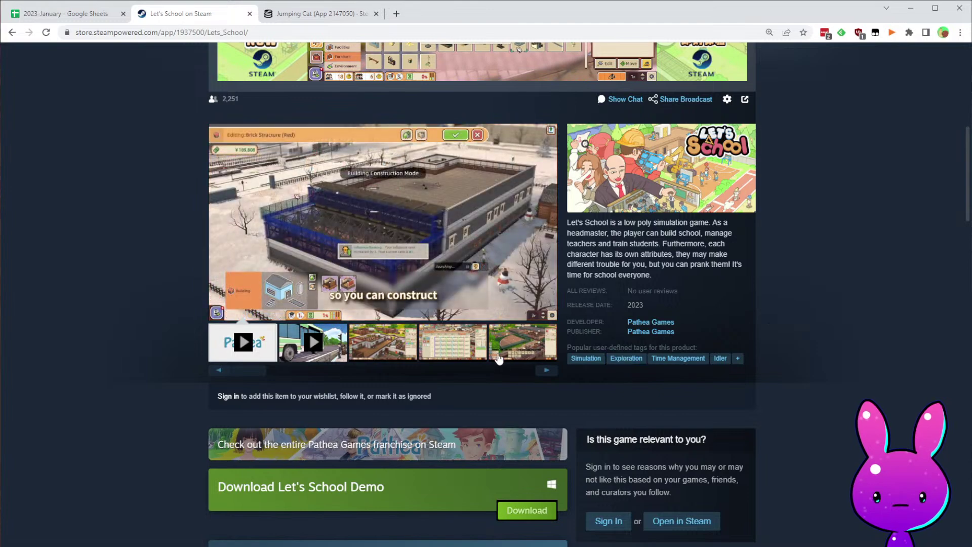
scroll(733, 344, "down", 5)
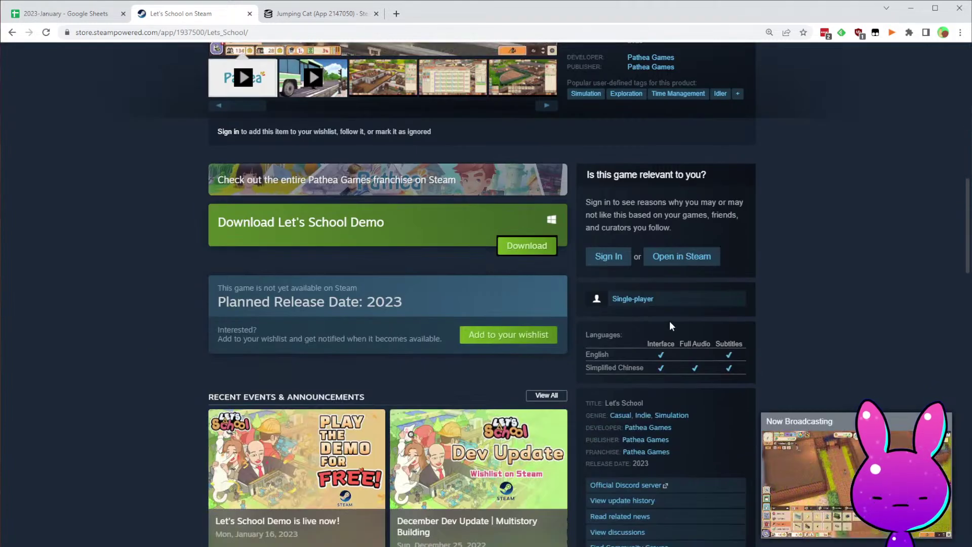
scroll(737, 319, "up", 4)
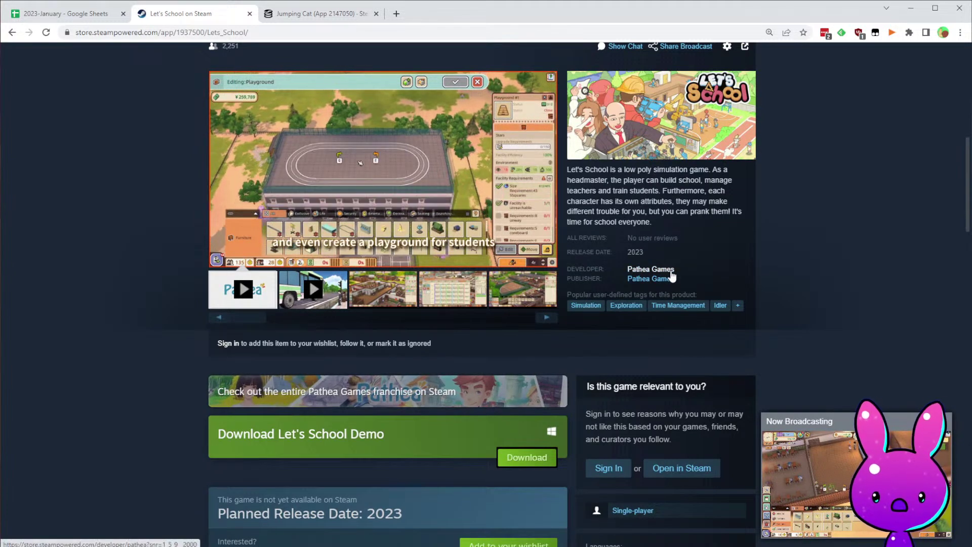
- Open the Pathea Games developer page and examine its featured games, including the review summary for My Time at Sandrock
left_click(650, 270)
scroll(618, 336, "down", 6)
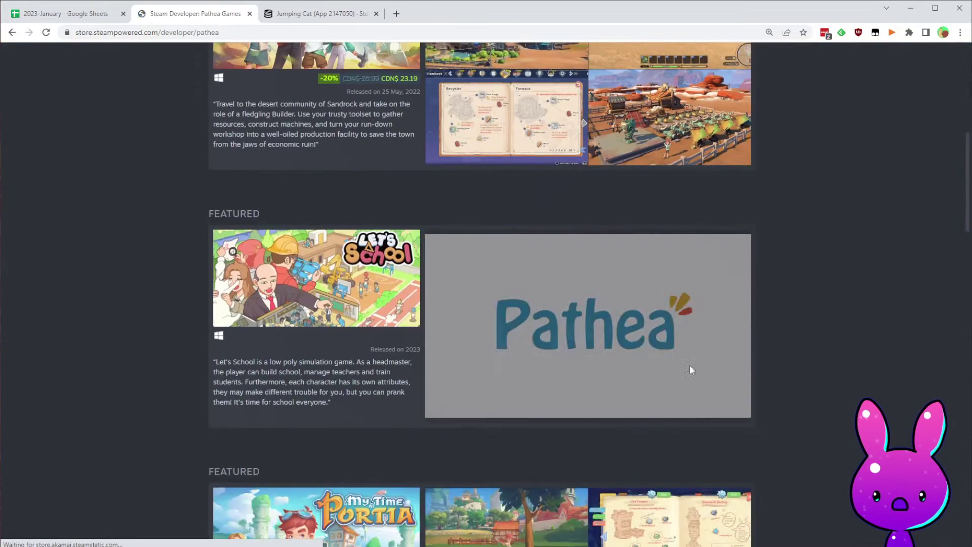
scroll(513, 298, "down", 7)
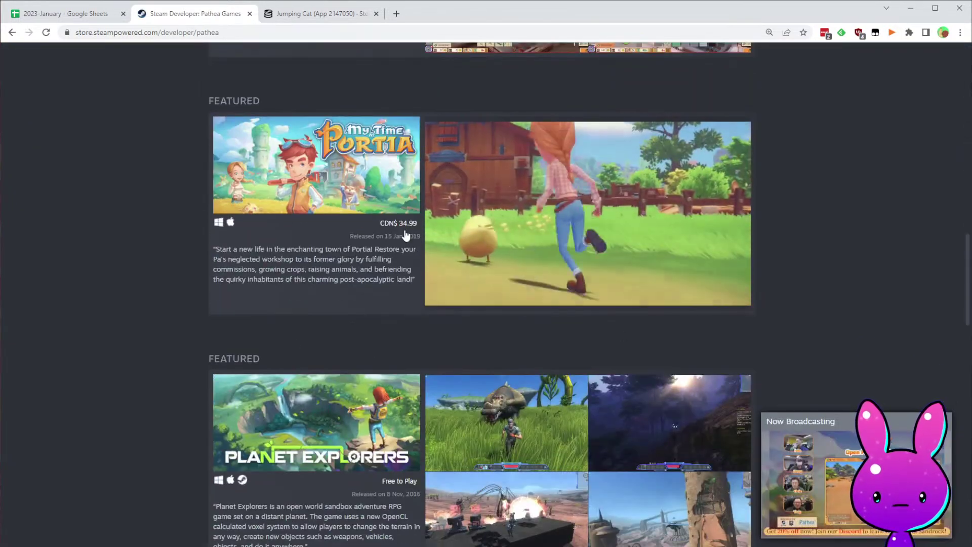
scroll(456, 349, "up", 5)
scroll(358, 416, "up", 5)
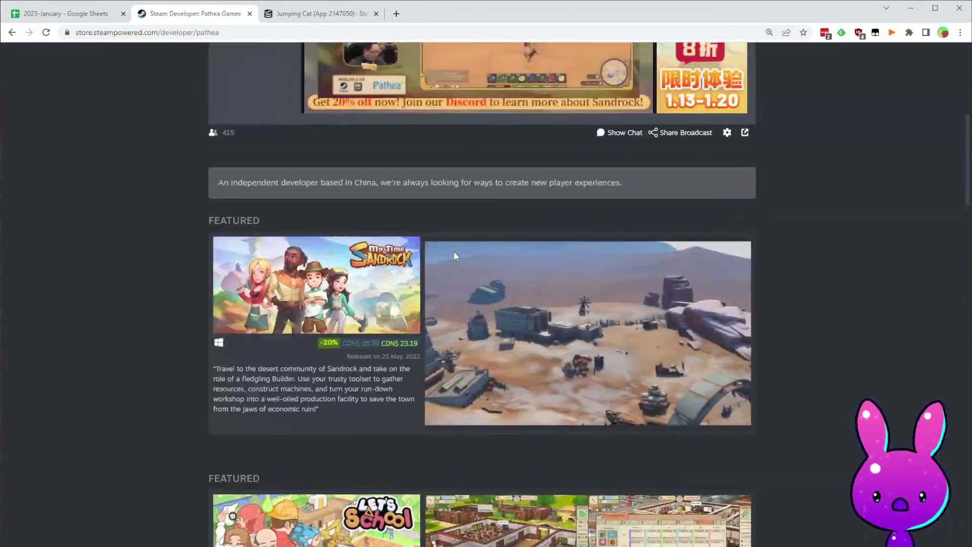
scroll(415, 445, "down", 3)
scroll(458, 350, "down", 13)
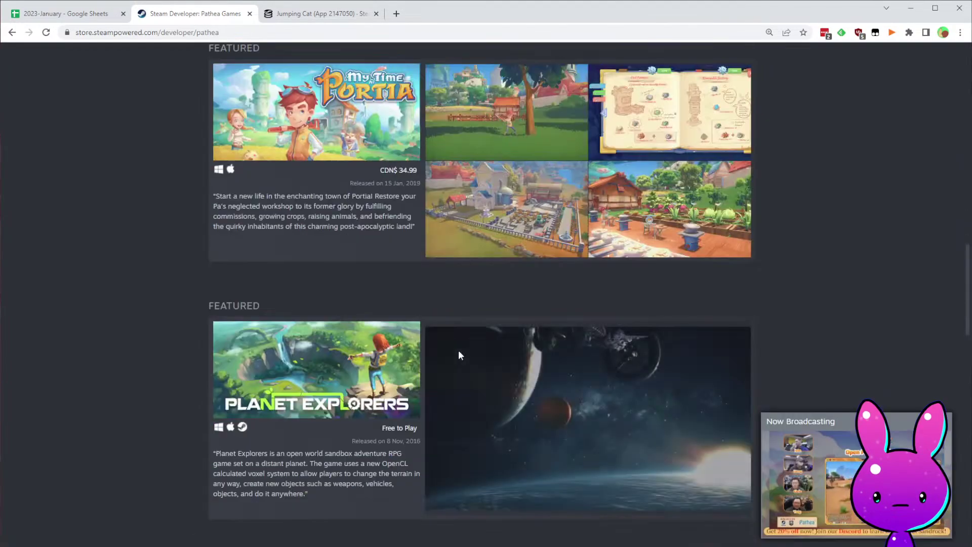
scroll(457, 394, "up", 6)
scroll(440, 390, "up", 6)
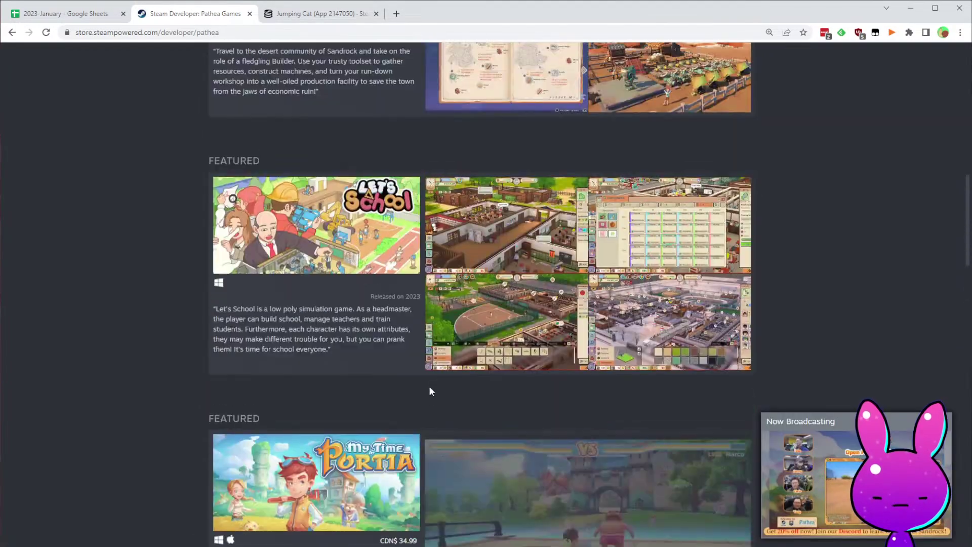
scroll(440, 385, "up", 6)
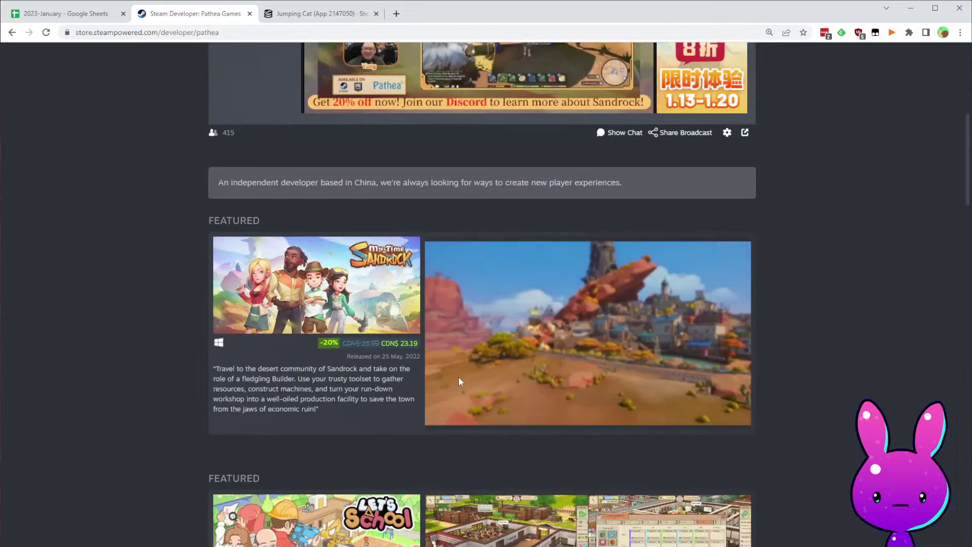
mouse_move(383, 284)
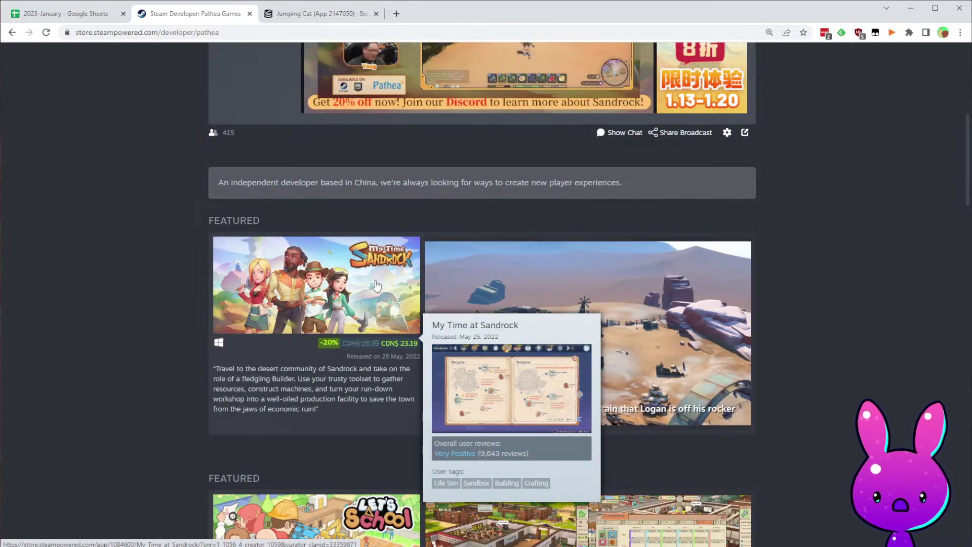
- Look through the remaining featured games and the new releases list on the Pathea Games developer page
scroll(382, 284, "down", 10)
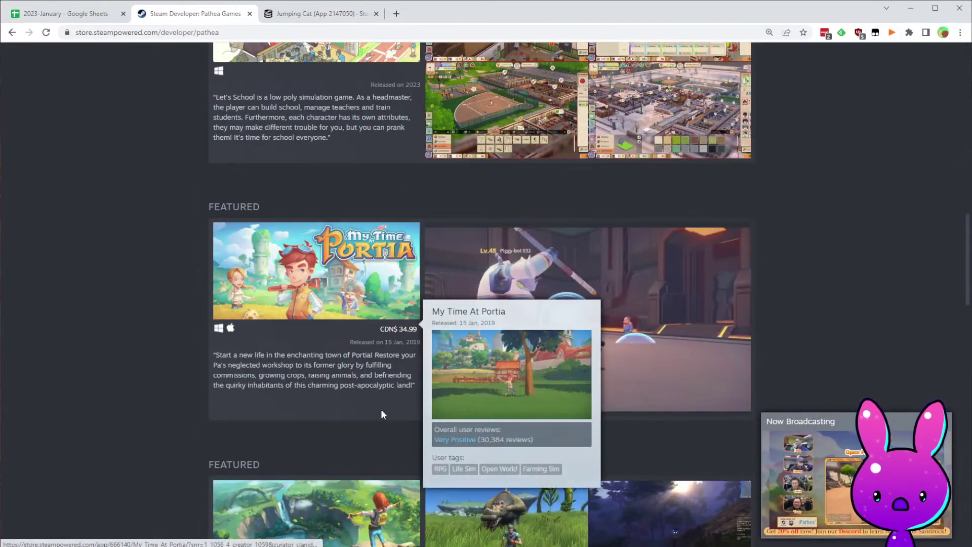
scroll(344, 354, "down", 6)
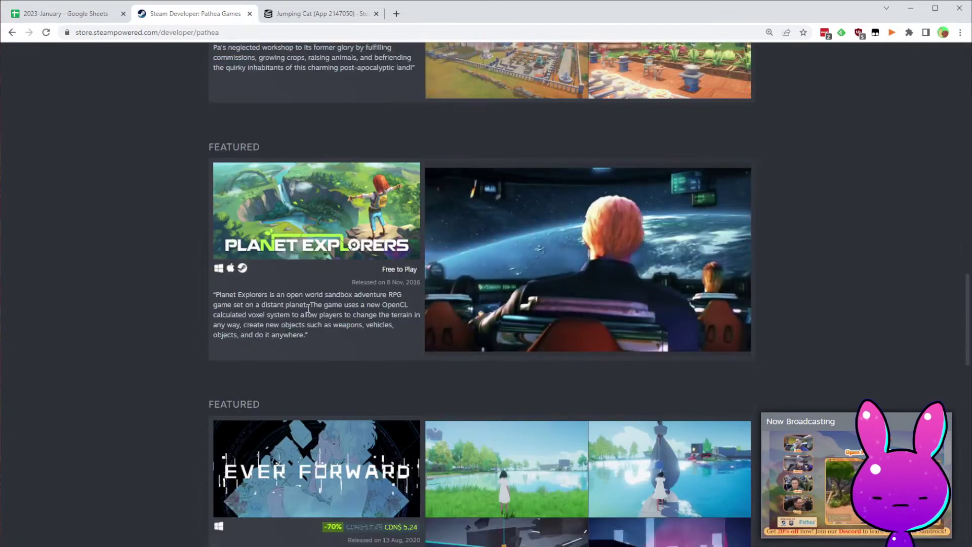
scroll(328, 349, "down", 5)
scroll(319, 372, "down", 5)
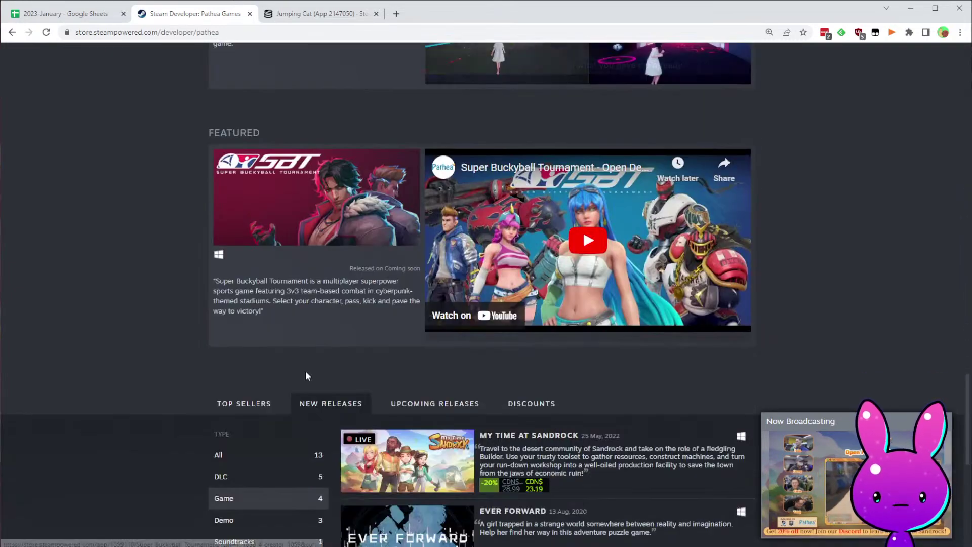
scroll(306, 369, "up", 7)
scroll(381, 377, "up", 15)
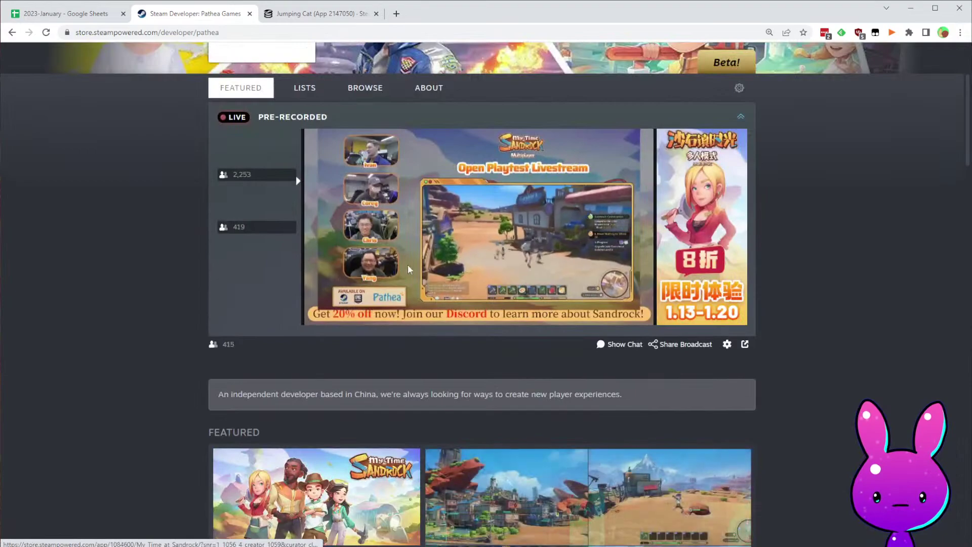
- Return to the Let's School store page and review its planned release, recent announcements, press reviews and game description
left_click(400, 270)
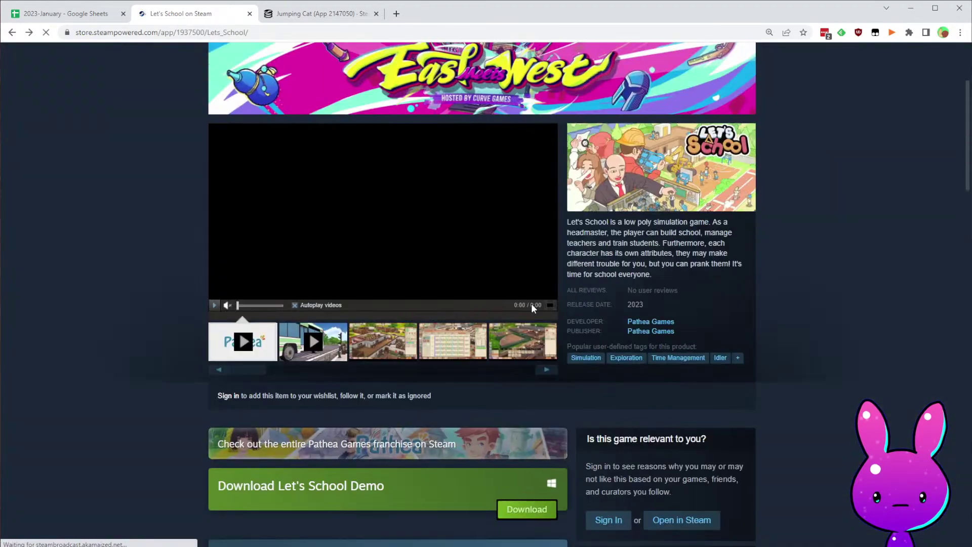
scroll(579, 402, "down", 7)
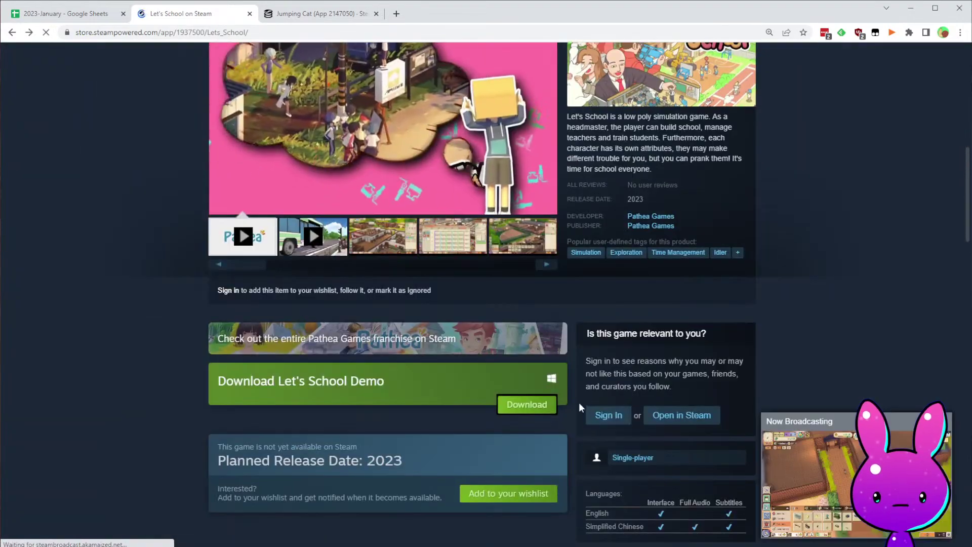
scroll(462, 456, "down", 6)
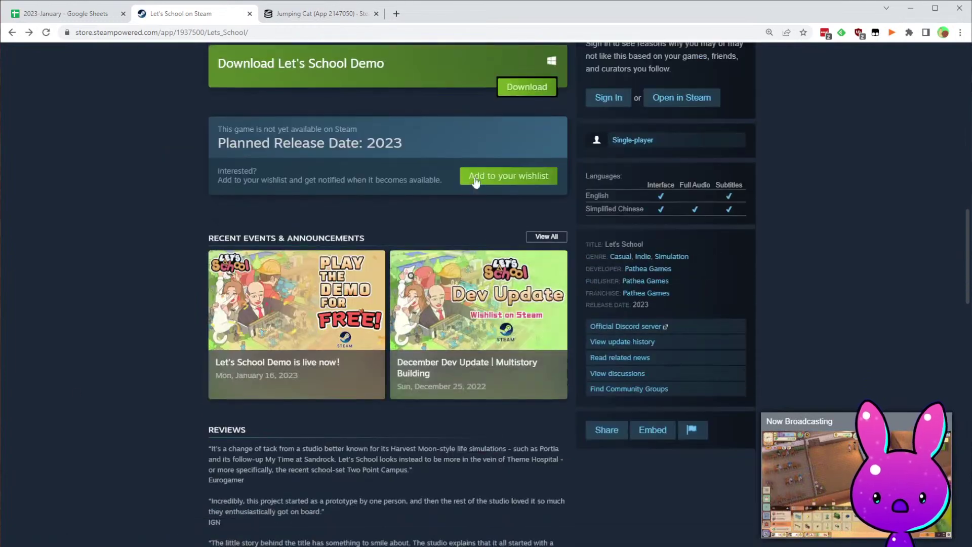
scroll(750, 305, "up", 5)
scroll(651, 273, "up", 3)
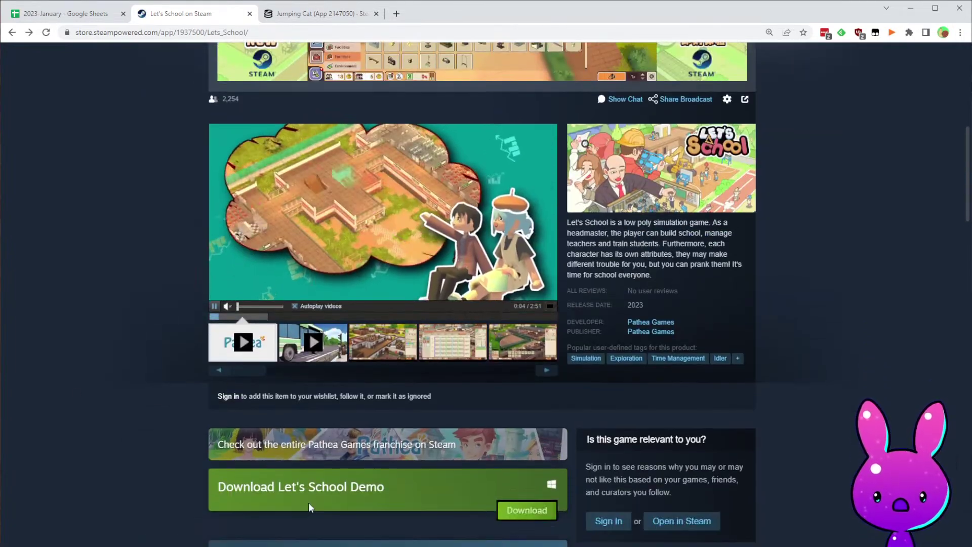
scroll(705, 284, "down", 15)
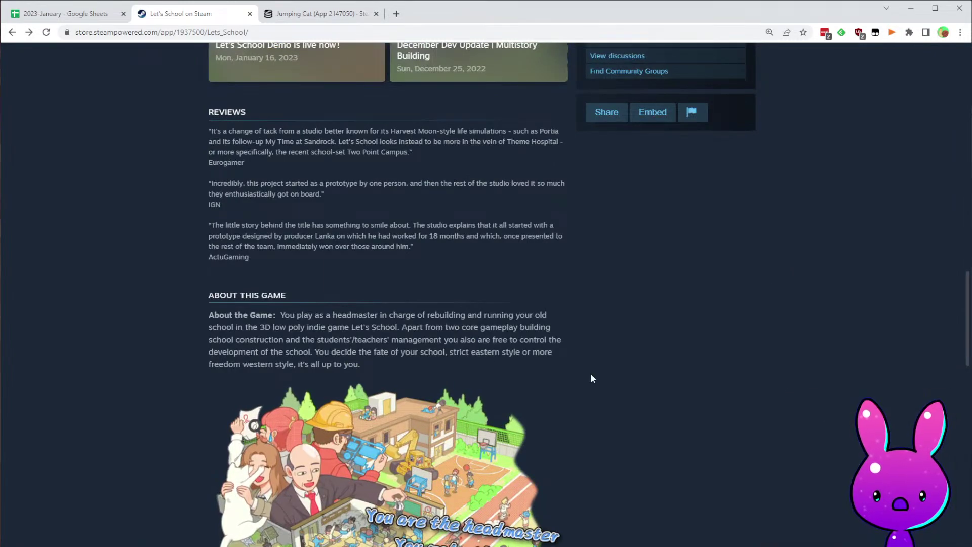
scroll(418, 327, "down", 6)
scroll(737, 294, "up", 18)
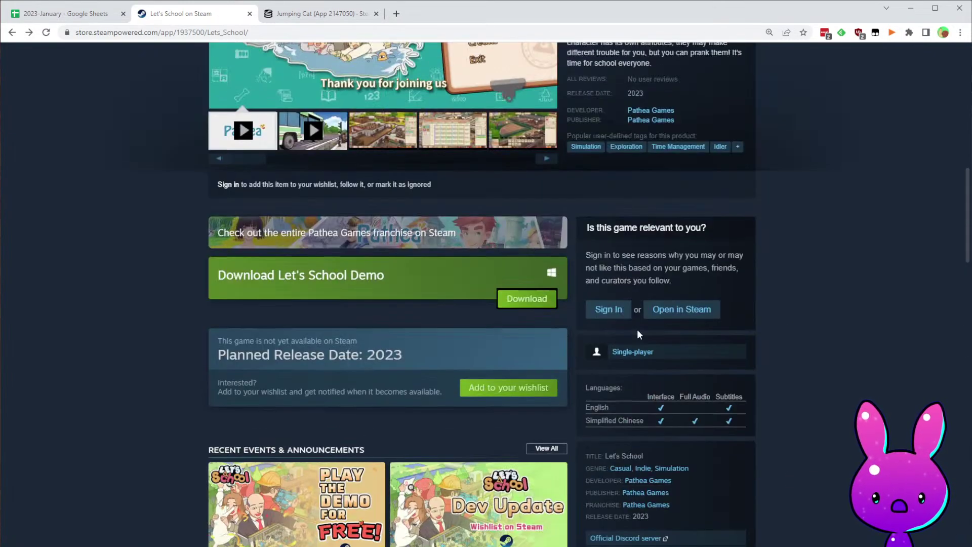
scroll(637, 335, "up", 6)
- Open the My Time at Sandrock store page from the Pathea Games developer page and check its reviews, release date and Early Access details
left_click(653, 428)
scroll(284, 340, "down", 5)
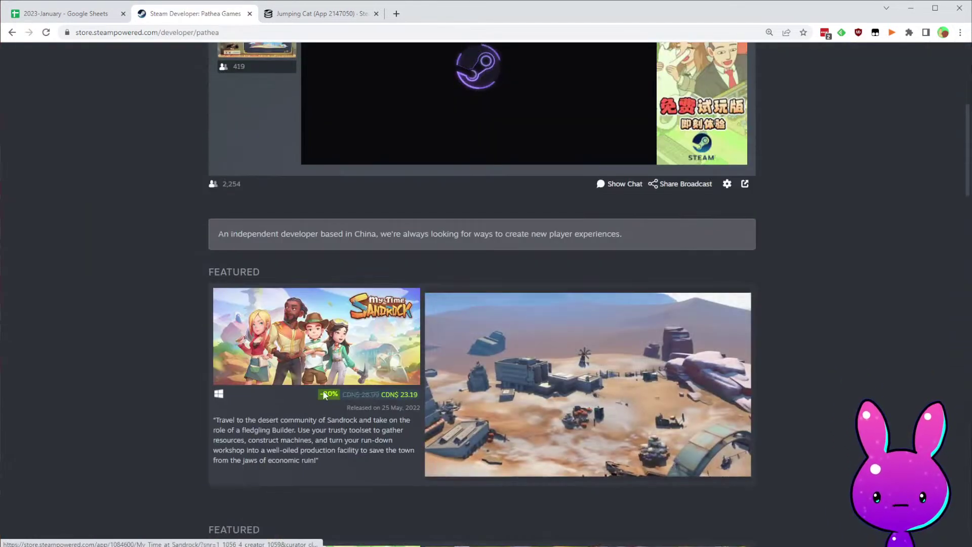
left_click(328, 344)
scroll(778, 448, "down", 2)
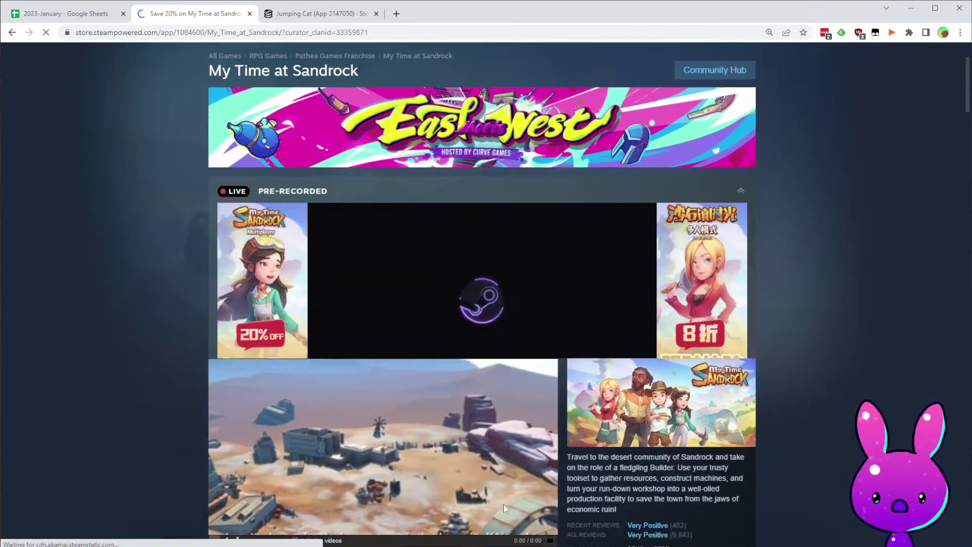
scroll(735, 256, "down", 8)
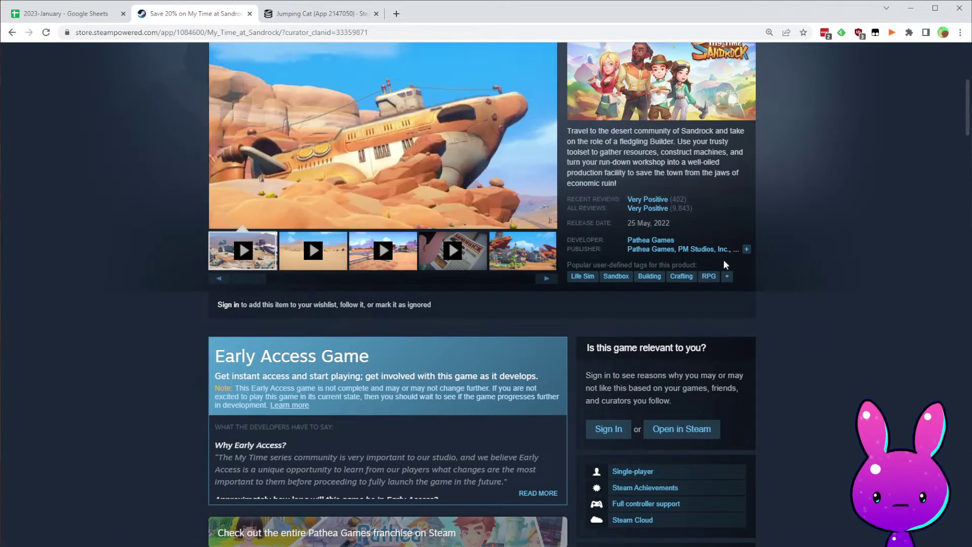
scroll(759, 274, "up", 5)
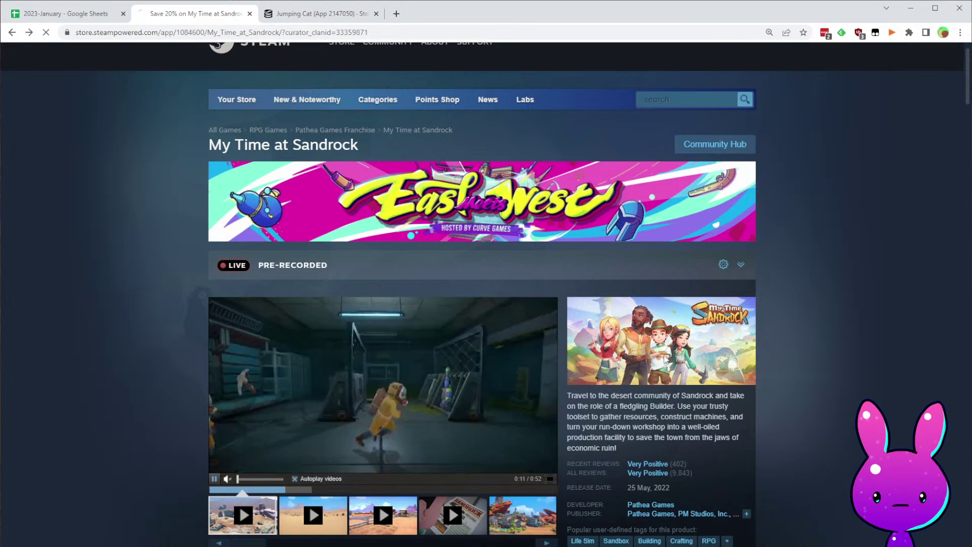
- Go back to the Let's School store page and collapse its live broadcast
left_click(650, 504)
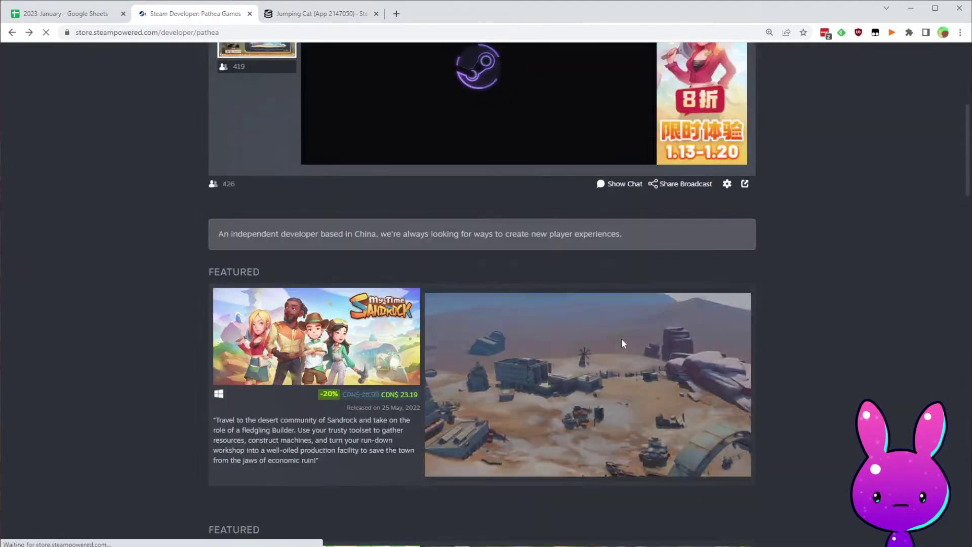
left_click(621, 338)
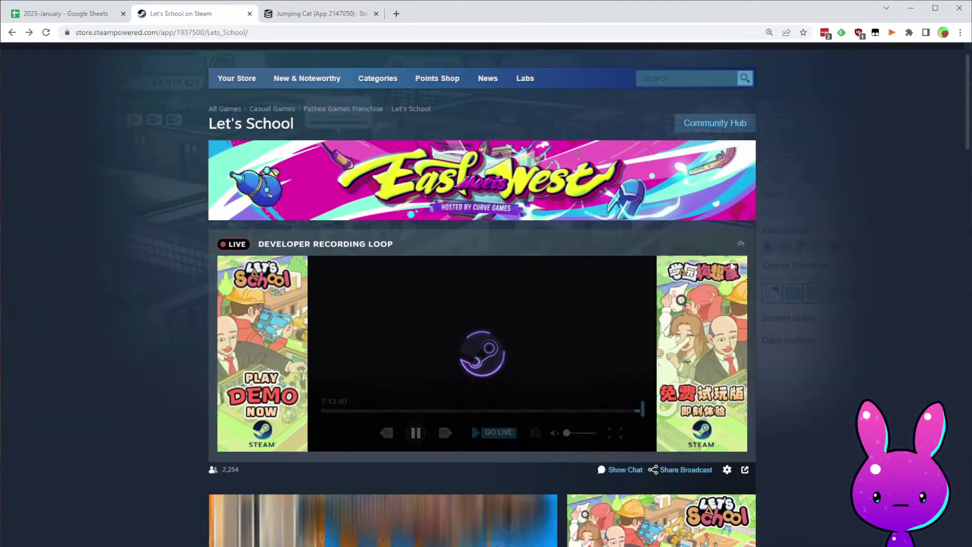
left_click(740, 244)
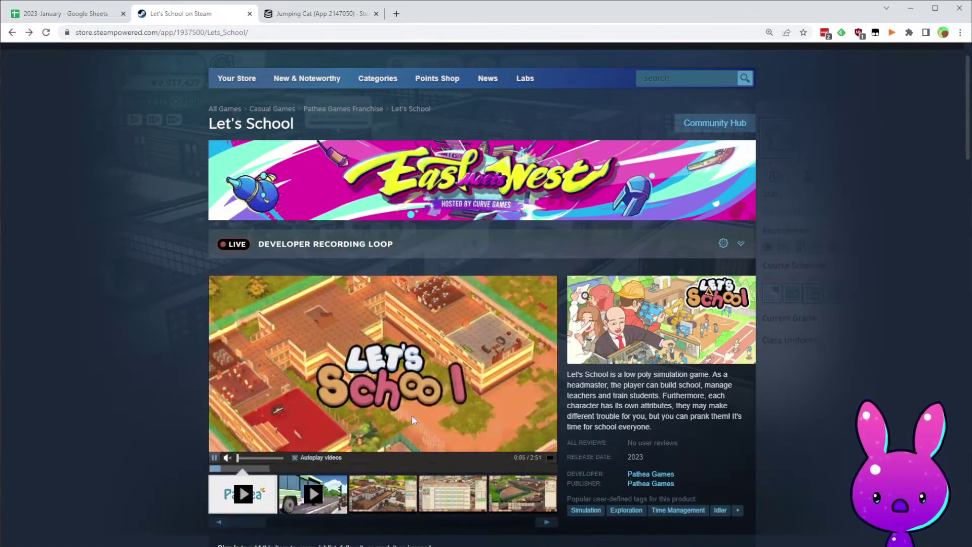
- Read the full Let's School description, from the press reviews through the feature sections and system requirements to the customer reviews area
scroll(418, 423, "down", 10)
scroll(439, 422, "down", 8)
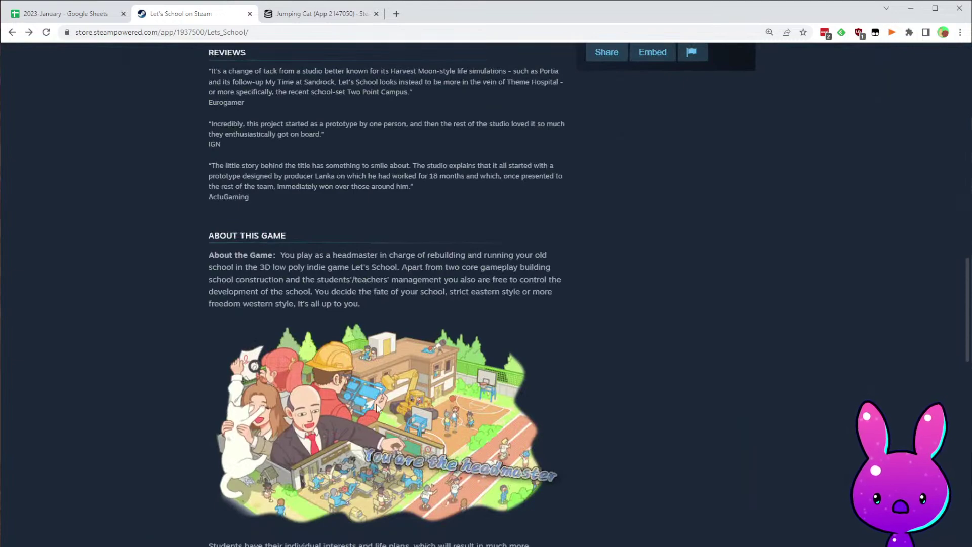
scroll(376, 424, "down", 6)
left_click(567, 392)
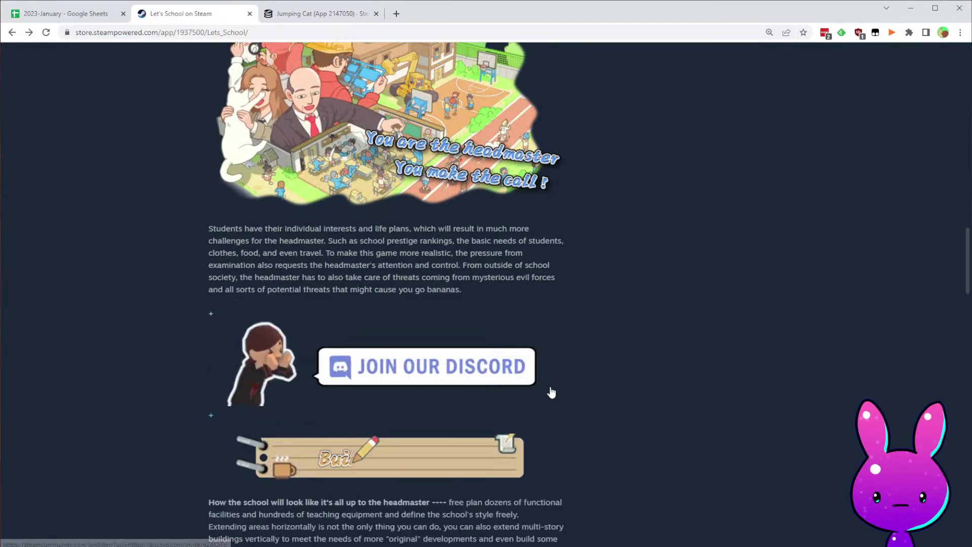
scroll(533, 427, "down", 5)
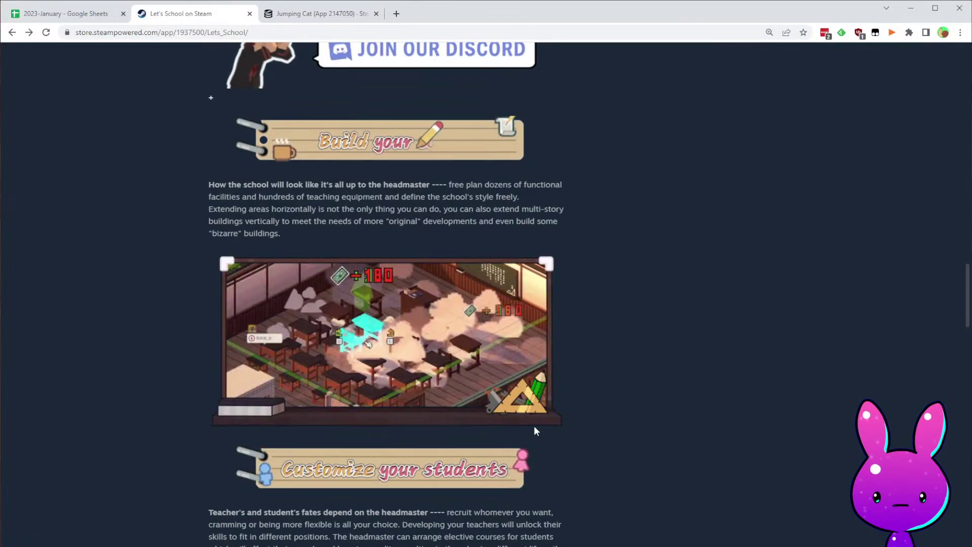
scroll(481, 451, "down", 5)
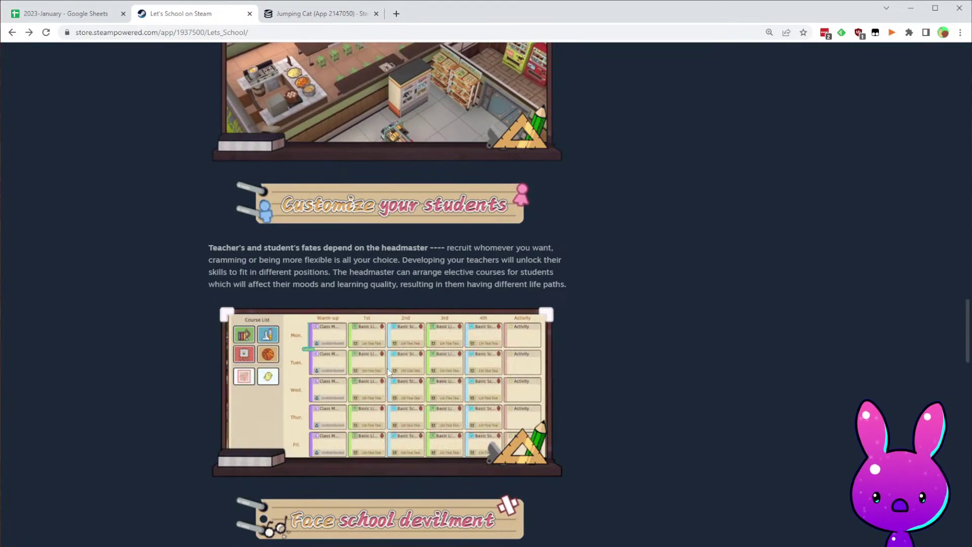
scroll(552, 433, "down", 10)
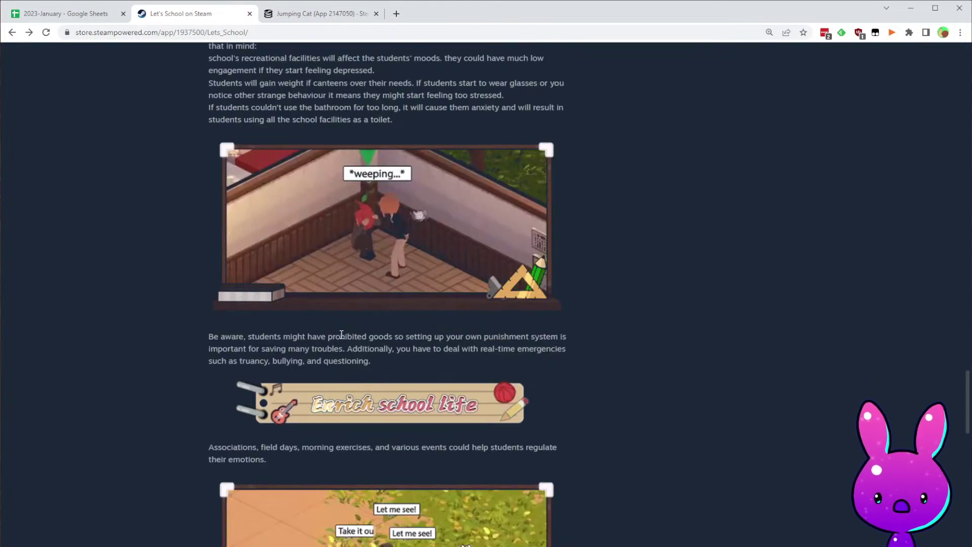
scroll(527, 229, "down", 5)
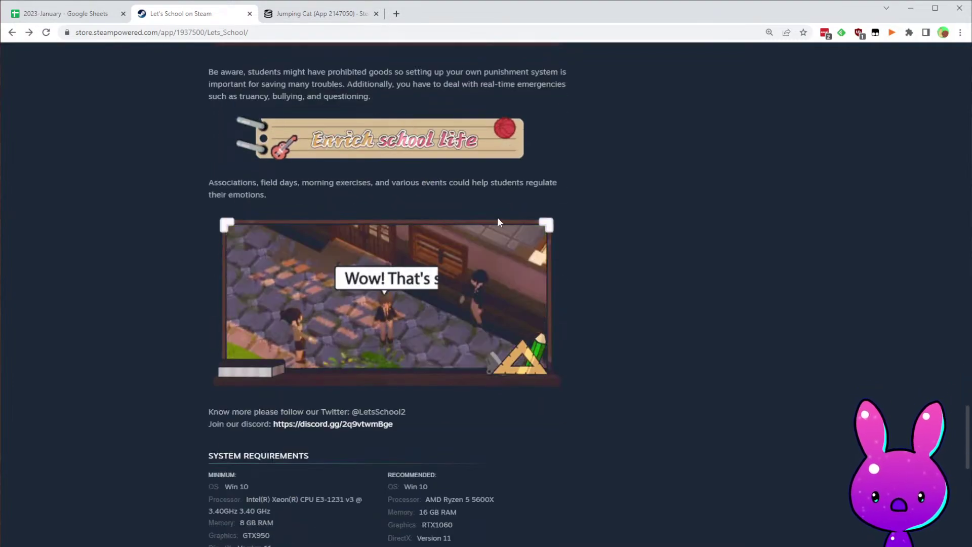
scroll(737, 427, "down", 5)
scroll(714, 421, "down", 6)
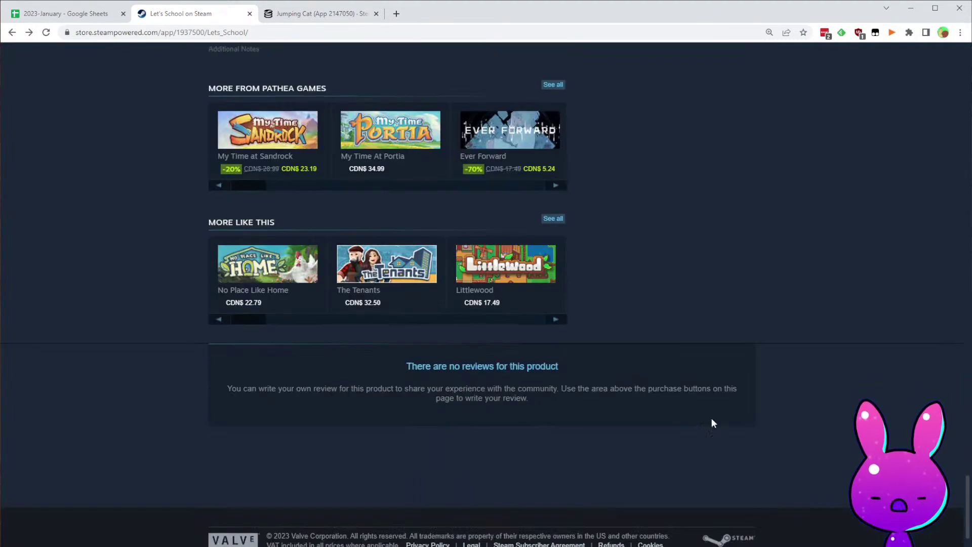
- Return to the Let's School game summary and highlight its All Reviews entry
scroll(609, 259, "up", 20)
scroll(611, 198, "up", 20)
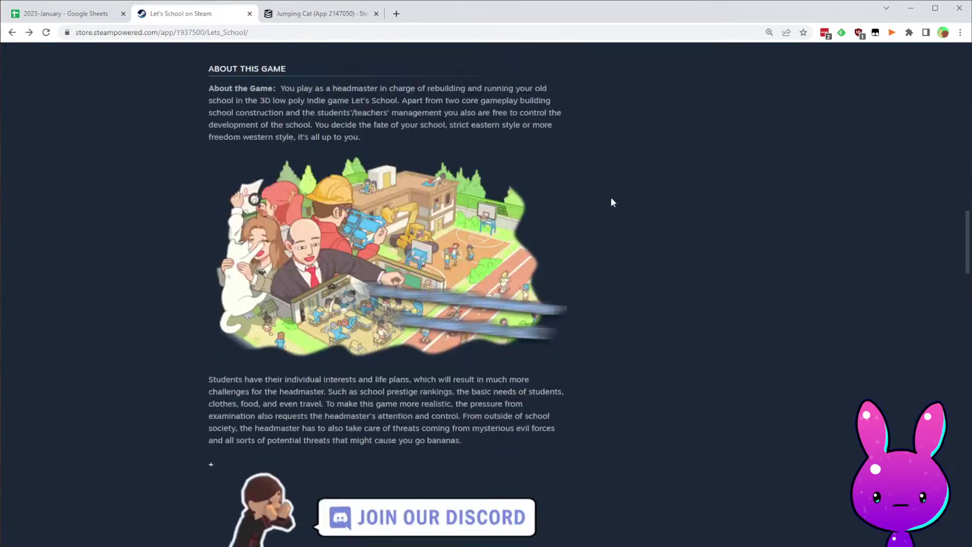
scroll(469, 315, "up", 2)
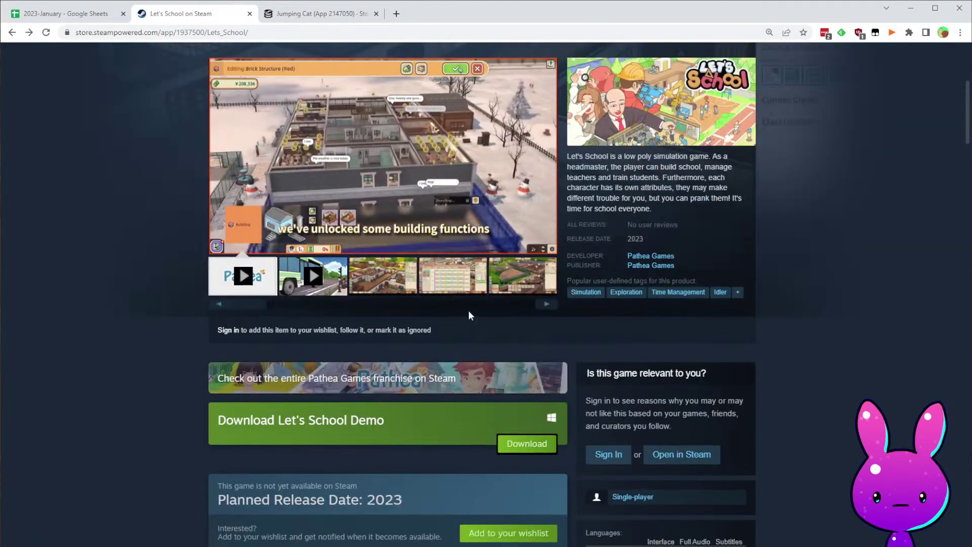
left_click_drag(626, 224, 692, 224)
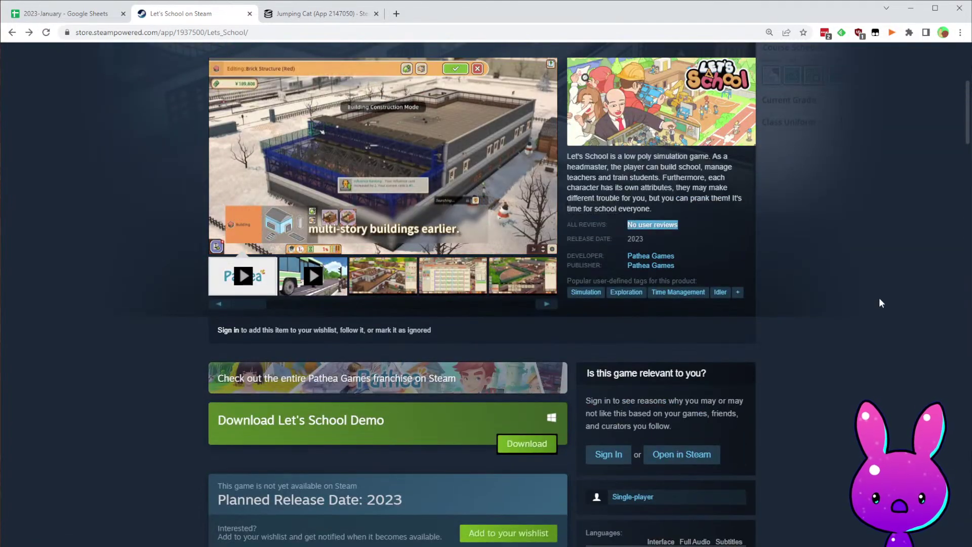
- Copy the Let's School app ID from its store address and open the SteamDB charts page for ID 1937500
double_click(187, 32)
key("ctrl+c")
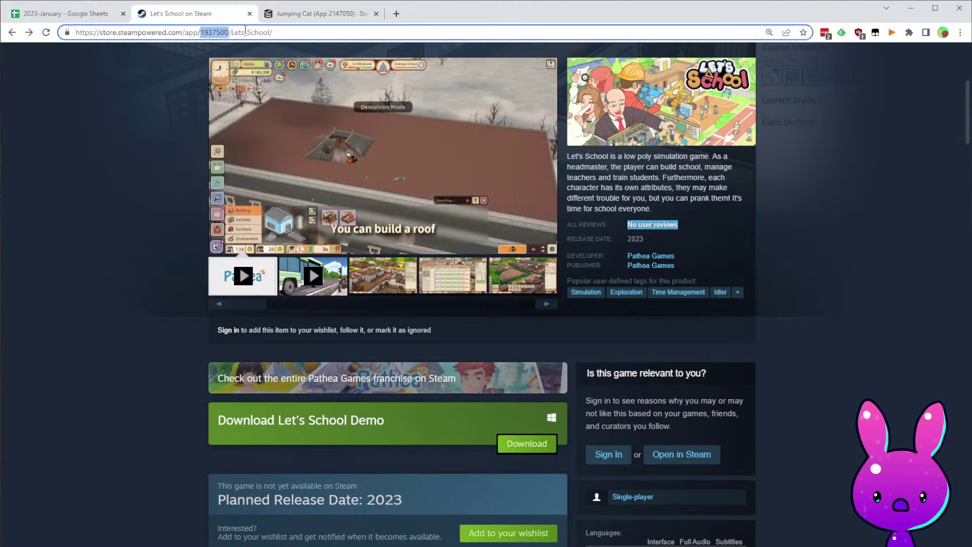
left_click(313, 15)
left_click(149, 32)
key("ctrl+v")
key("Return")
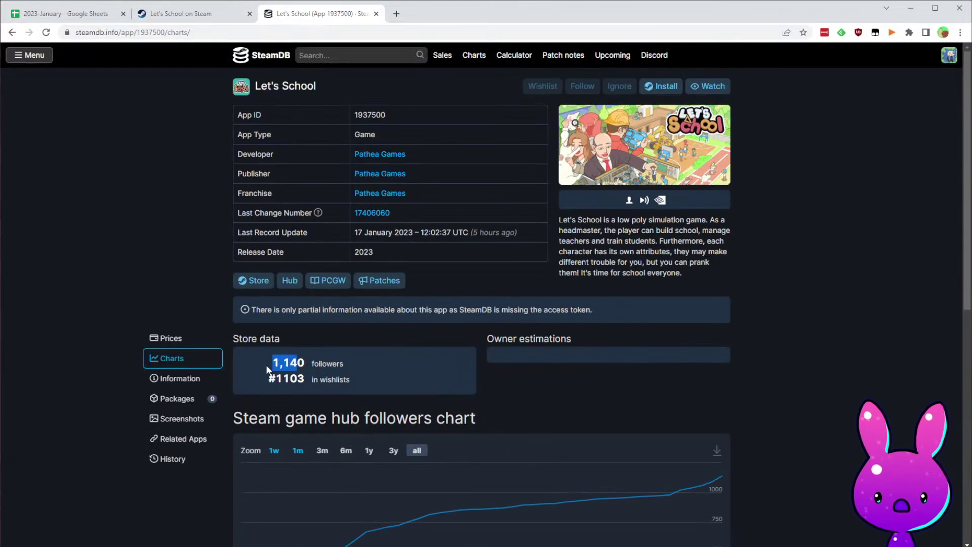
- Examine the SteamDB store data and followers chart for Let's School, glancing back at the Jumping Cat charts page for comparison
scroll(710, 426, "down", 6)
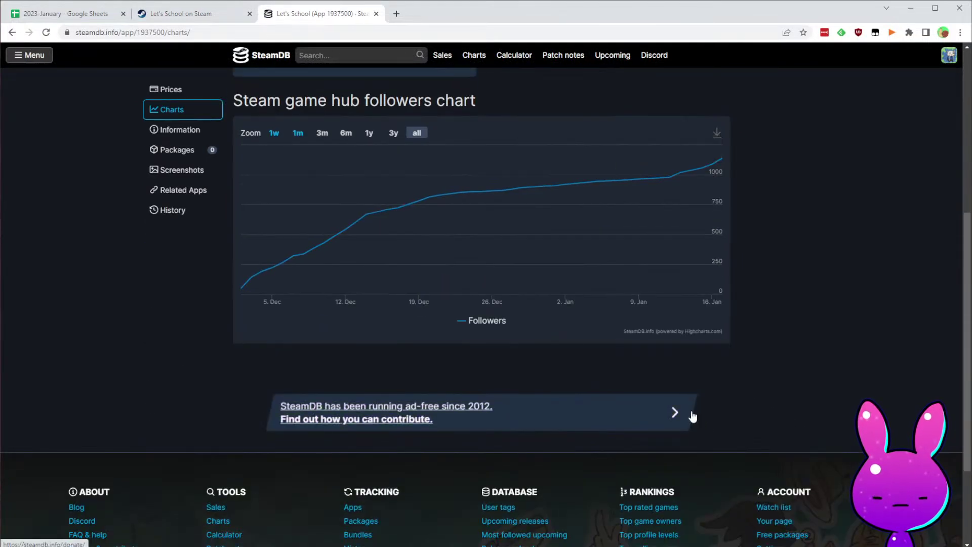
scroll(765, 424, "up", 6)
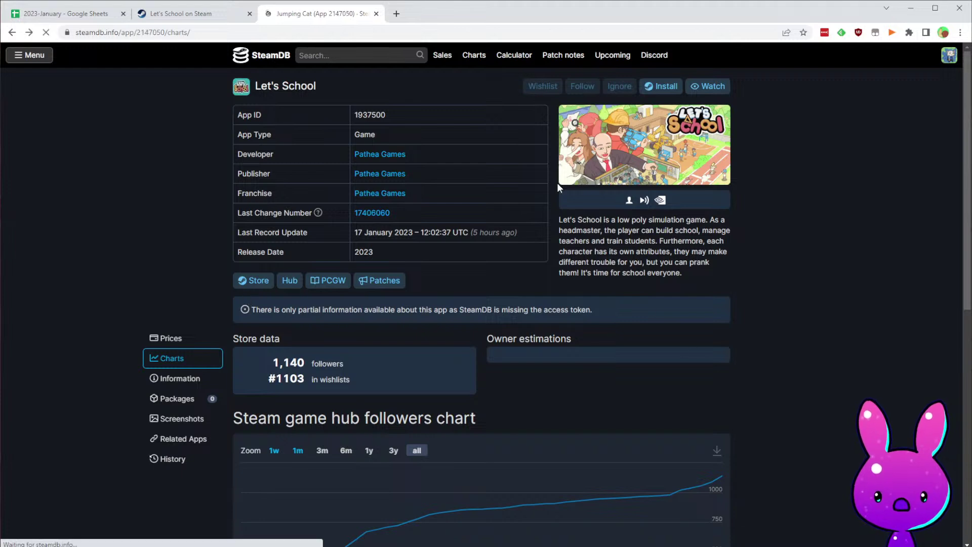
key("alt+Left")
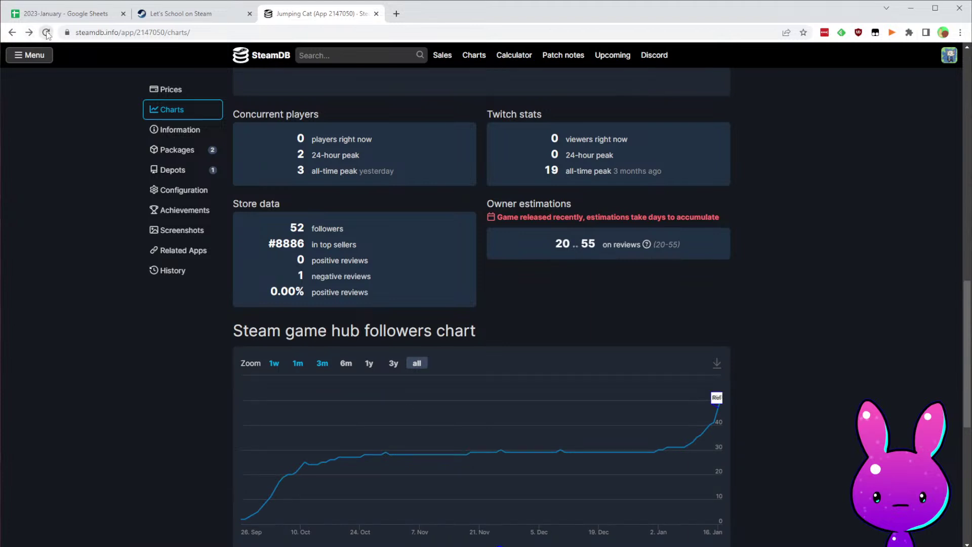
key("alt+Right")
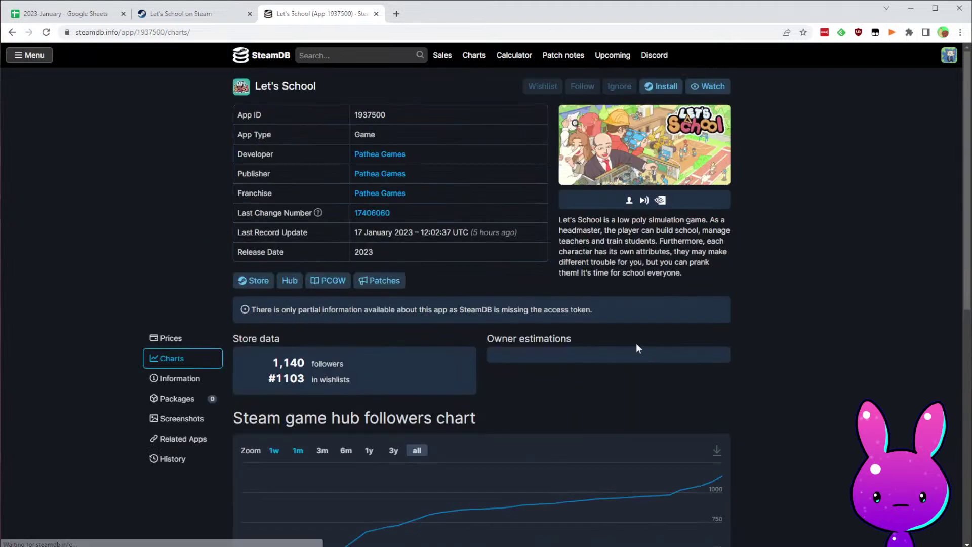
- View the SteamDB charts page for Apex Legends, then return to the Let's School charts page
left_click(264, 57)
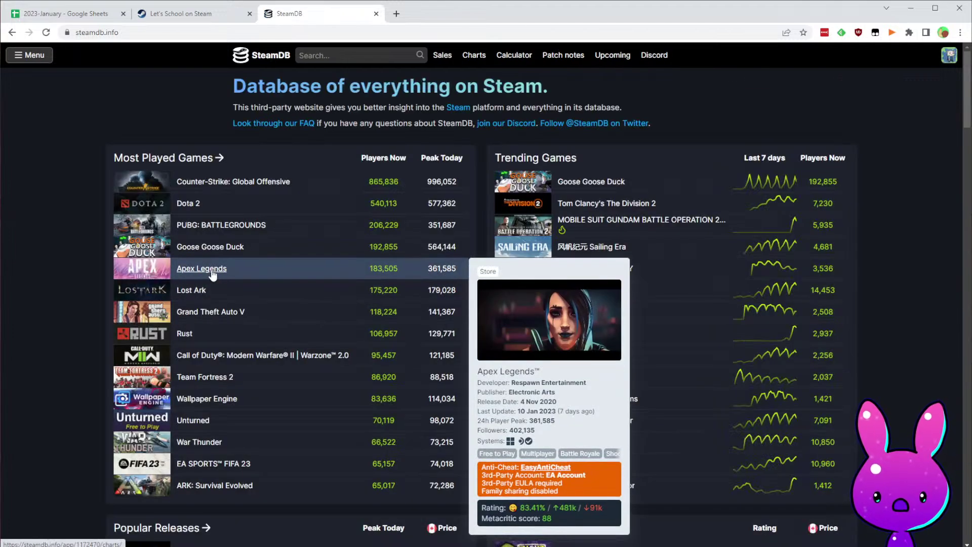
left_click(215, 268)
scroll(567, 348, "down", 7)
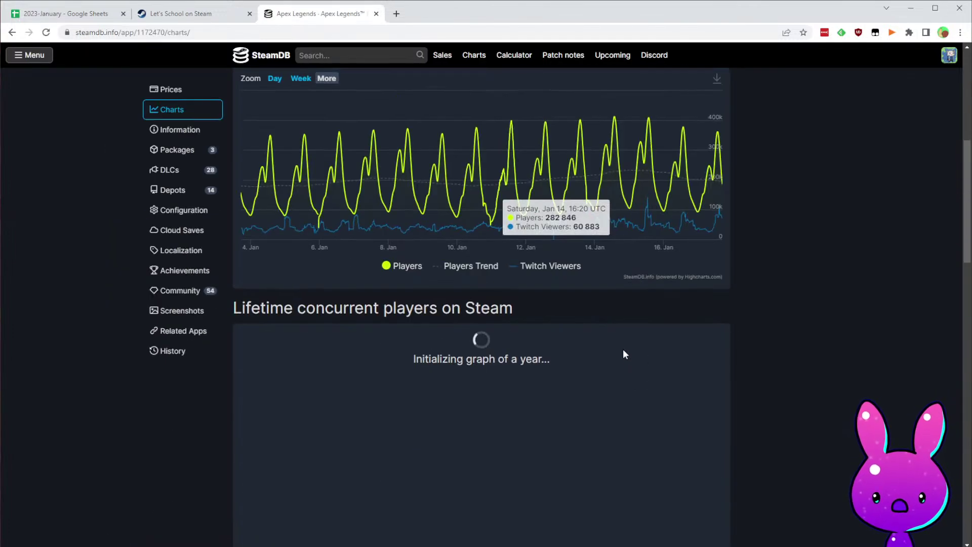
key("alt+Left")
key("alt+Left")
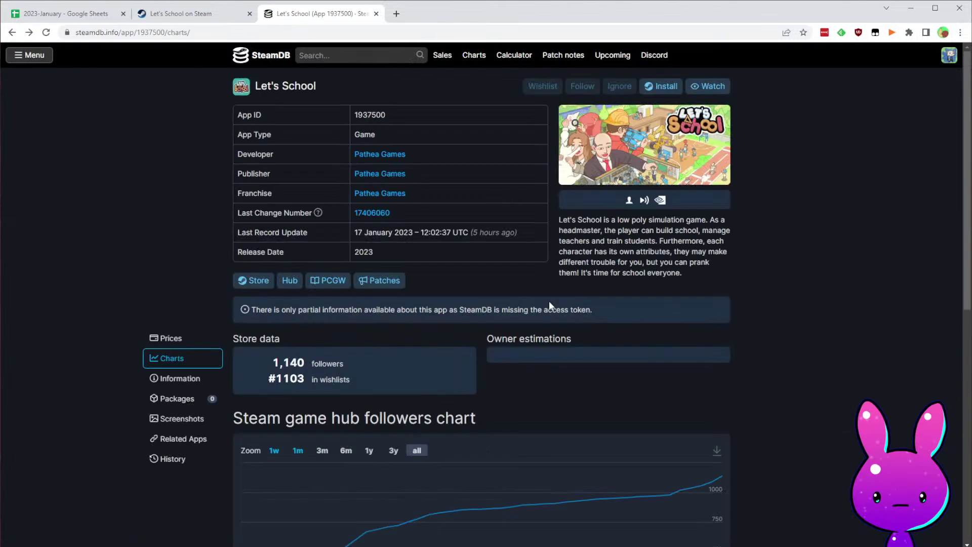
- Look up the earliest date on the Let's School followers chart and enter 12/2/2022 as the Let's School Demo's store release date
scroll(658, 433, "down", 5)
scroll(742, 443, "up", 5)
scroll(649, 347, "down", 4)
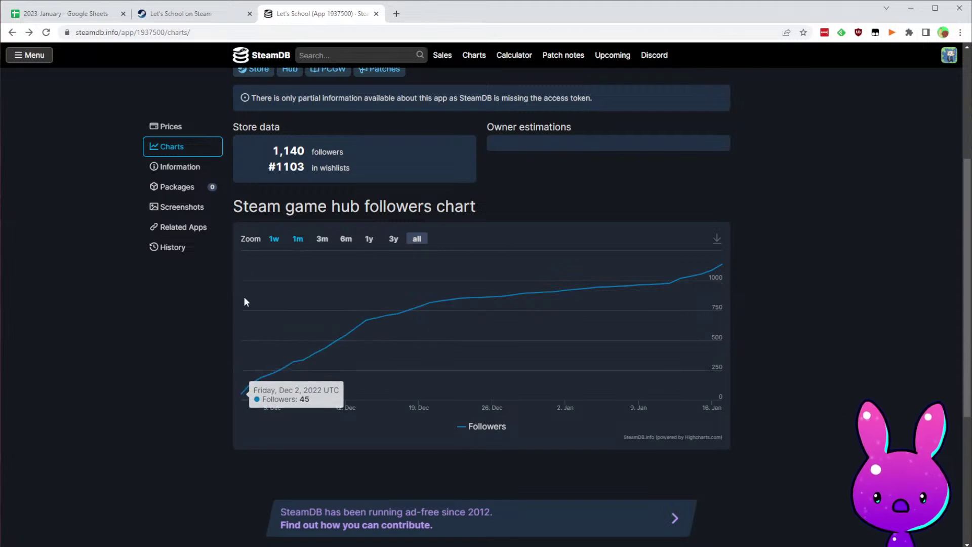
left_click(85, 12)
left_click(418, 304)
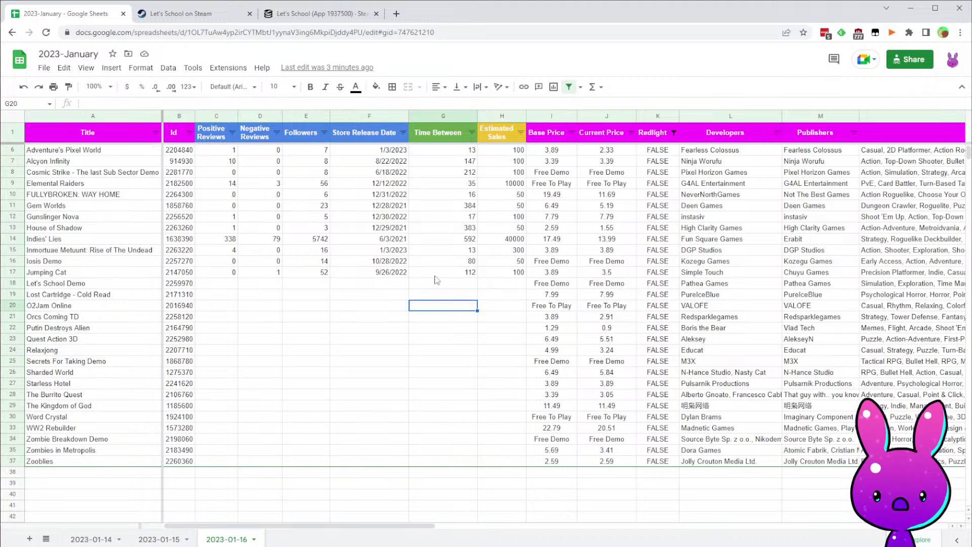
left_click(390, 284)
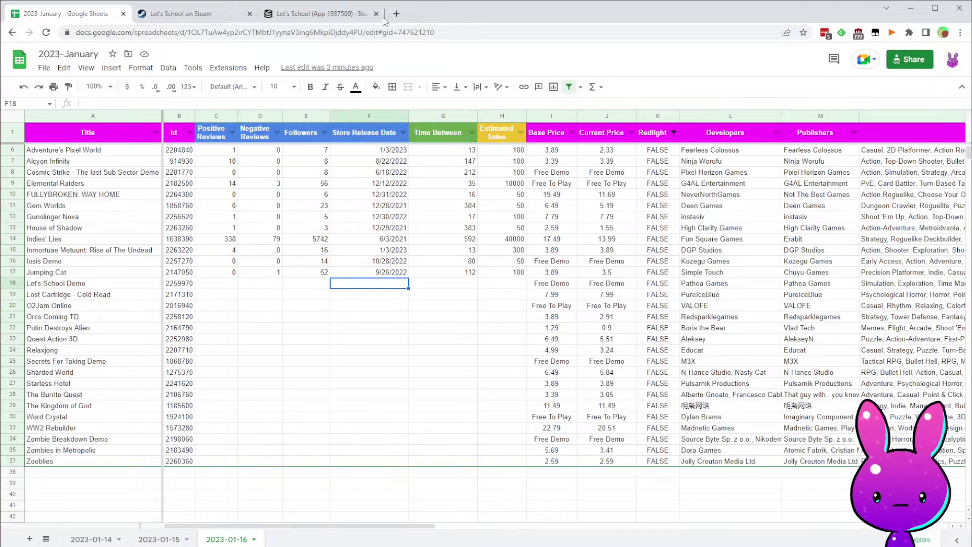
left_click(283, 14)
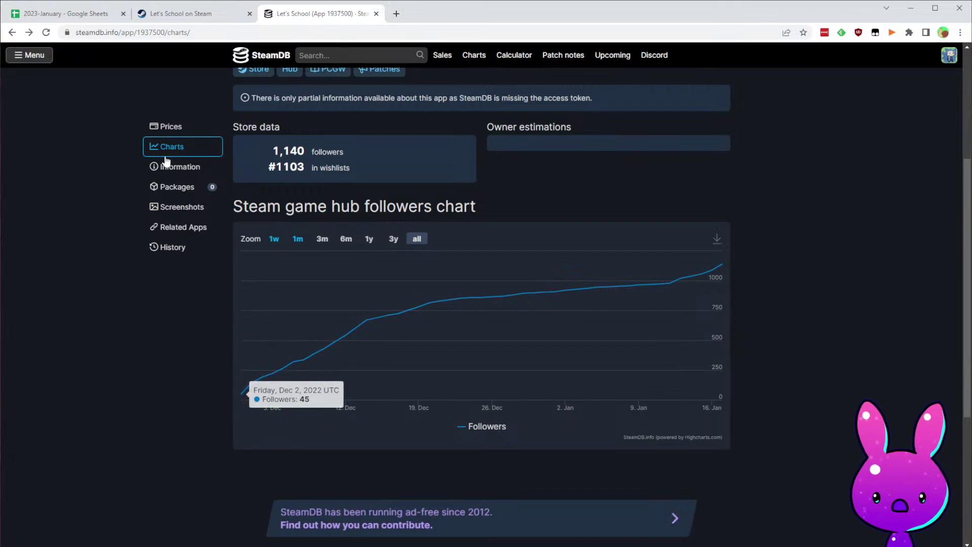
left_click(31, 17)
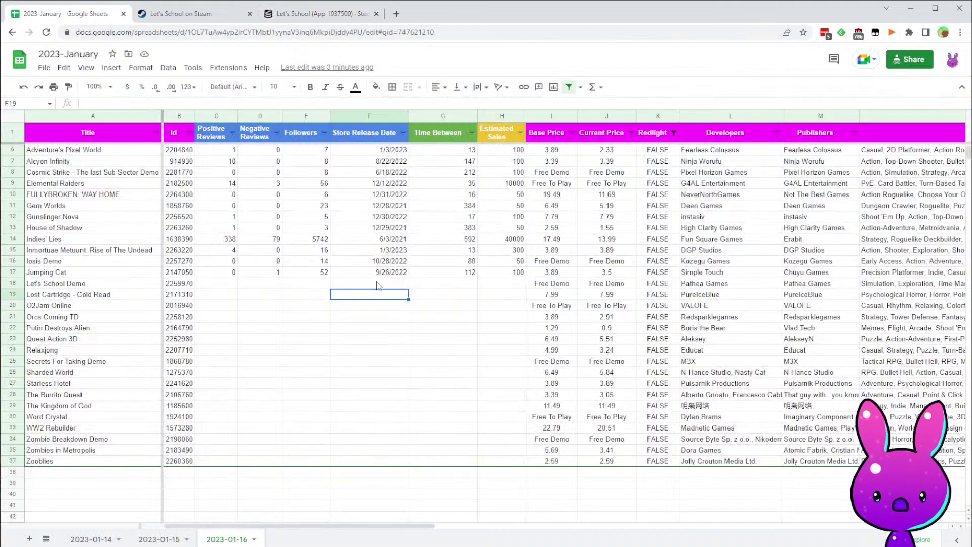
type("12/2/")
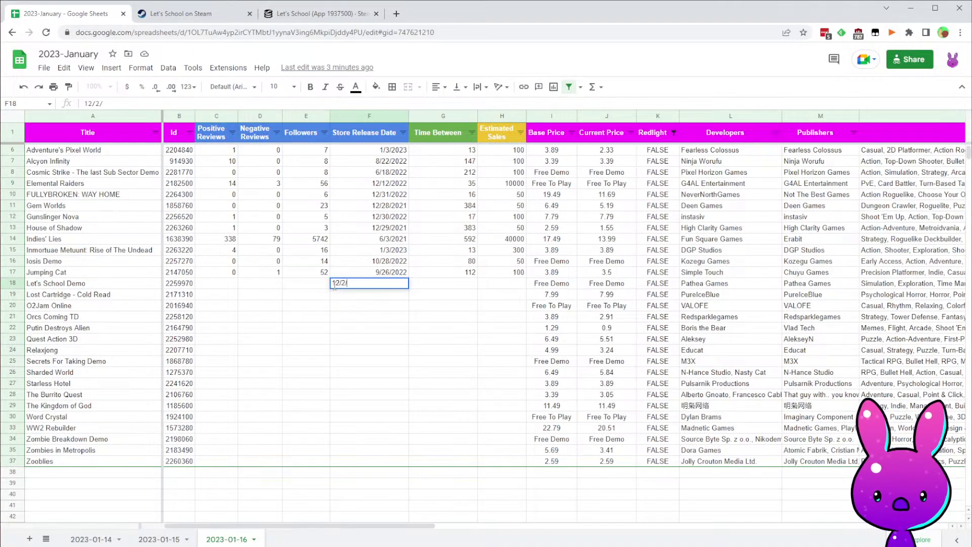
key("Tab")
- Check the SteamDB follower count for Let's School and enter 1140 as the Let's School Demo's followers in the spreadsheet
key("Left")
key("Left")
key("Left")
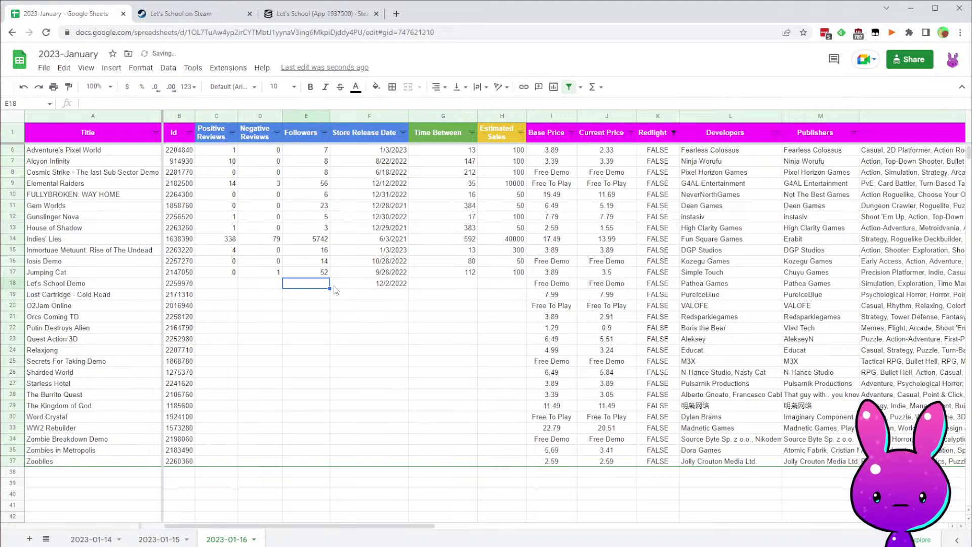
left_click(283, 14)
scroll(726, 476, "up", 5)
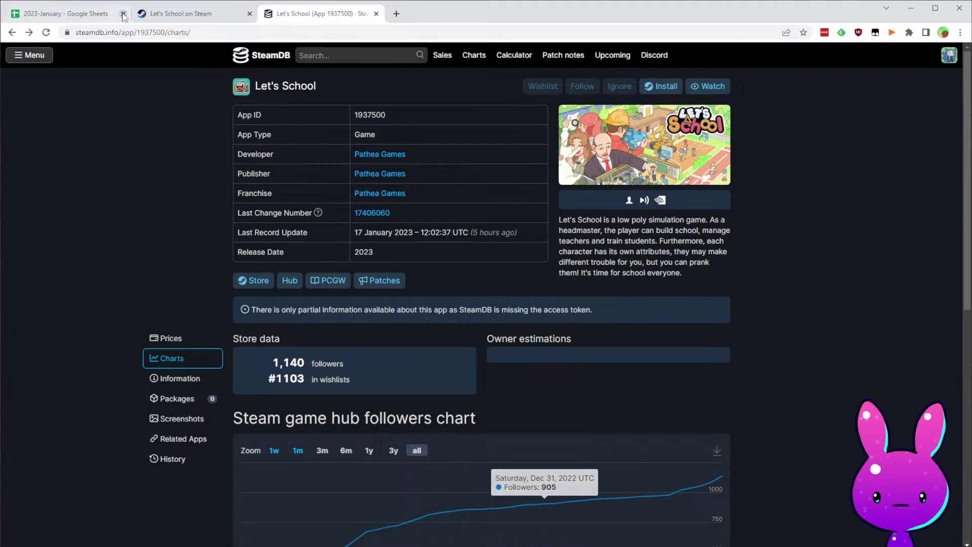
left_click(99, 14)
left_click(315, 285)
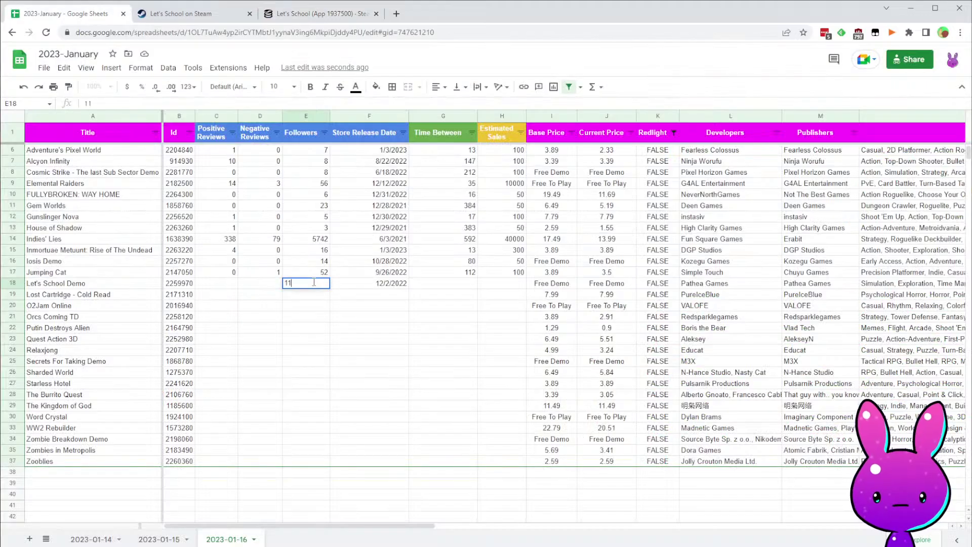
key("Return")
key("Right")
key("Up")
key("Left")
key("Down")
key("Up")
key("Right")
key("Left")
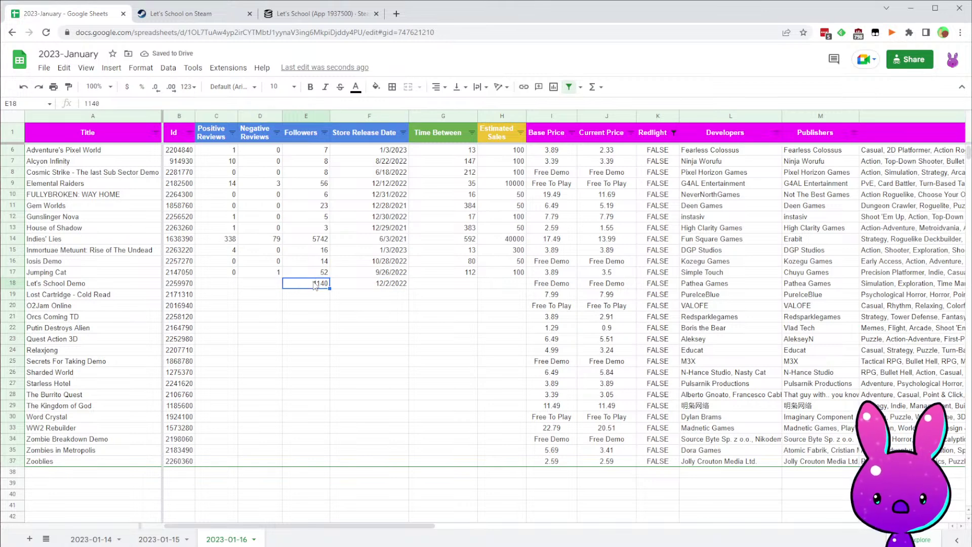
key("Right")
key("Up")
key("Up")
key("Up")
key("Up")
key("Up")
key("Up")
key("Up")
key("Up")
key("Up")
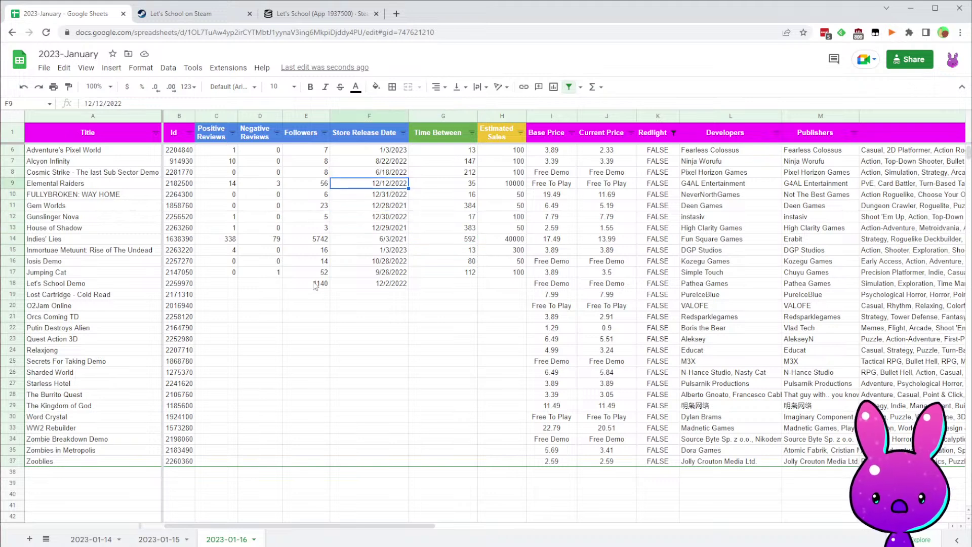
key("Left")
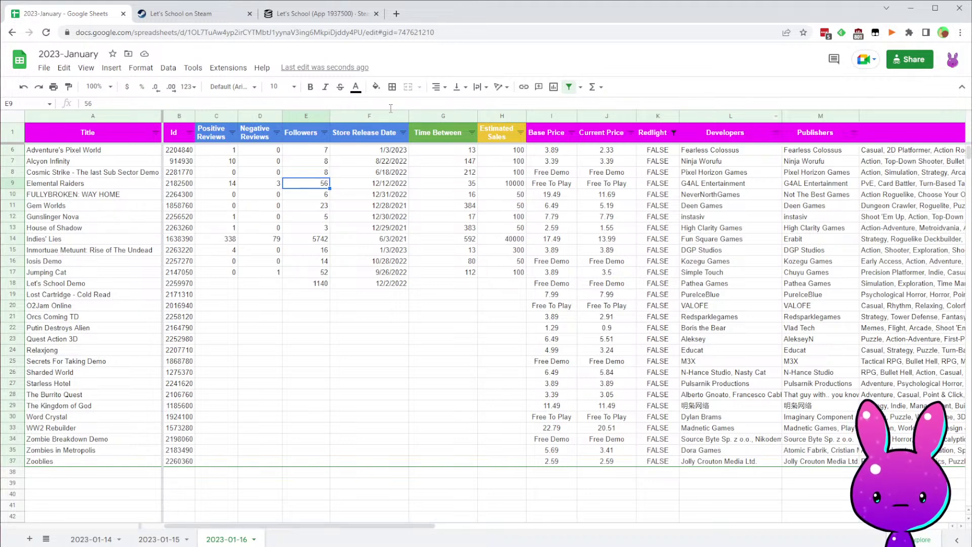
left_click(316, 297)
key("Up")
key("Up")
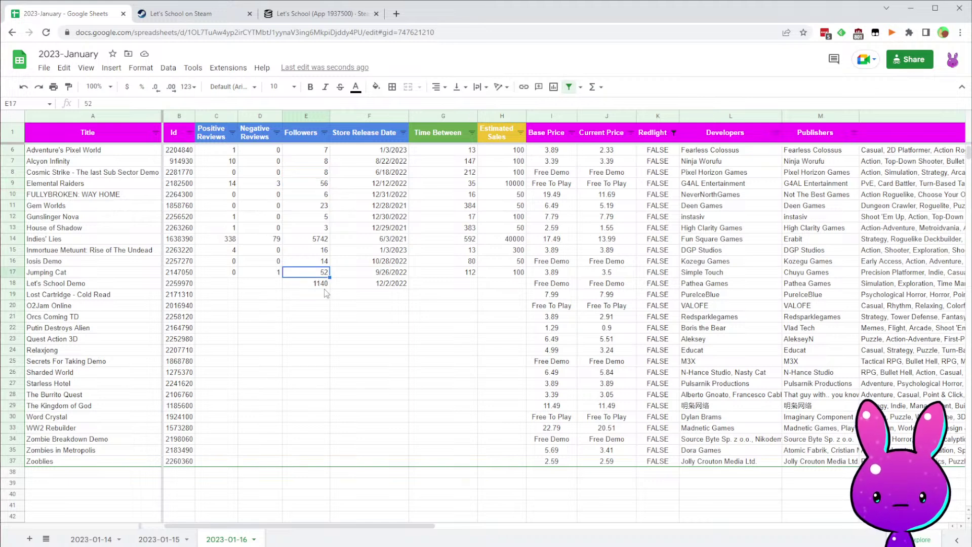
left_click(328, 286)
key("Left")
- Examine the Let's School store page from the demo download offer to the customer reviews area, then return to the game summary
left_click(192, 15)
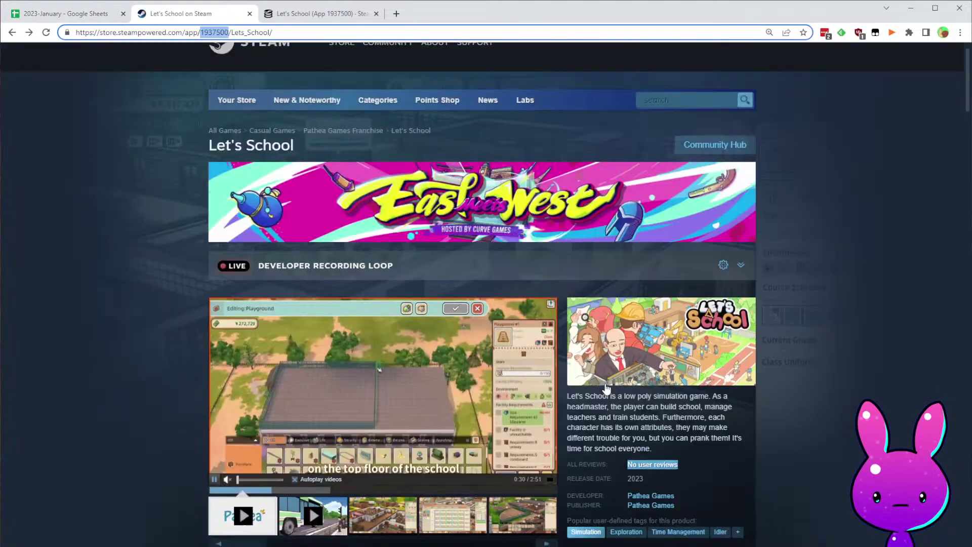
scroll(799, 384, "down", 4)
scroll(680, 416, "down", 3)
left_click(875, 291)
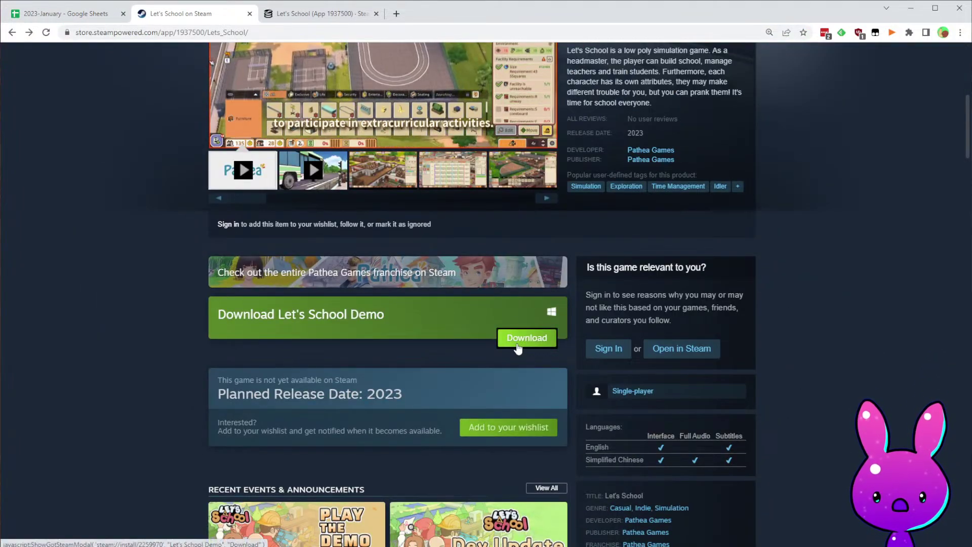
scroll(518, 348, "down", 20)
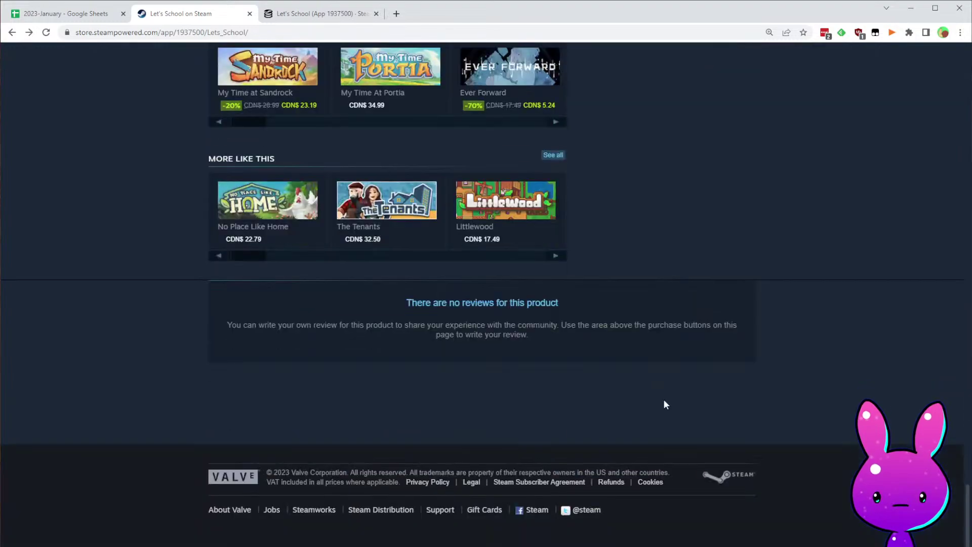
key("Home")
scroll(826, 310, "down", 3)
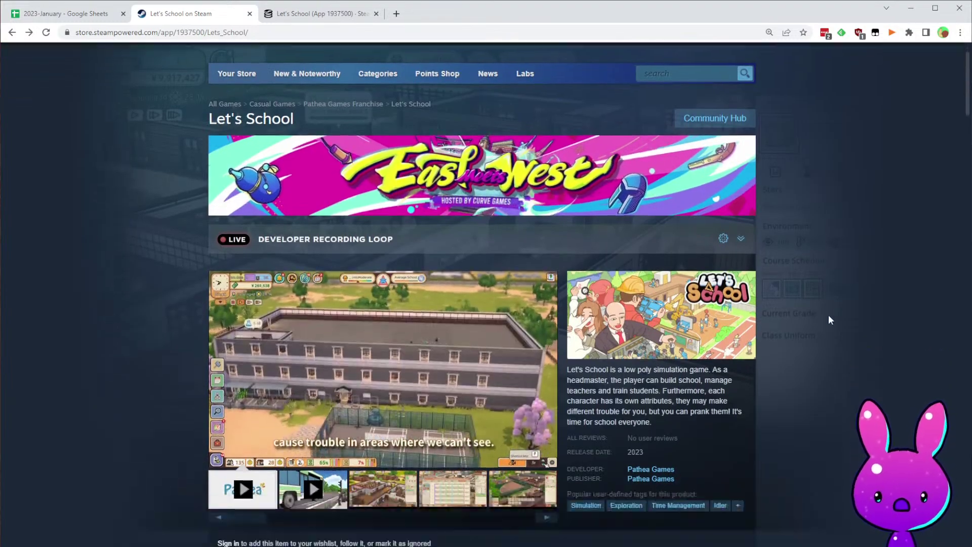
- Search the web in a new tab for "can you user review a demo" and read the top result's snippet
left_click(397, 13)
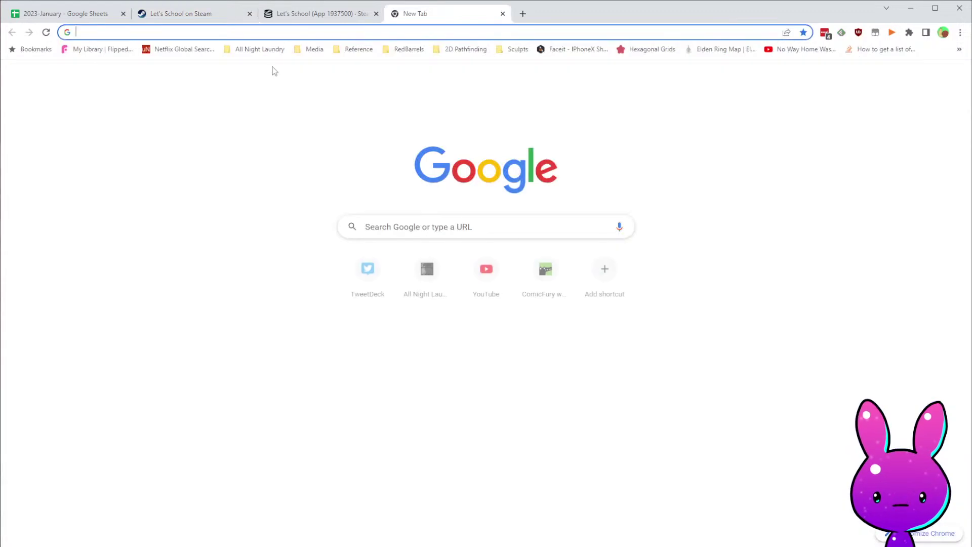
type("can you user review a demo")
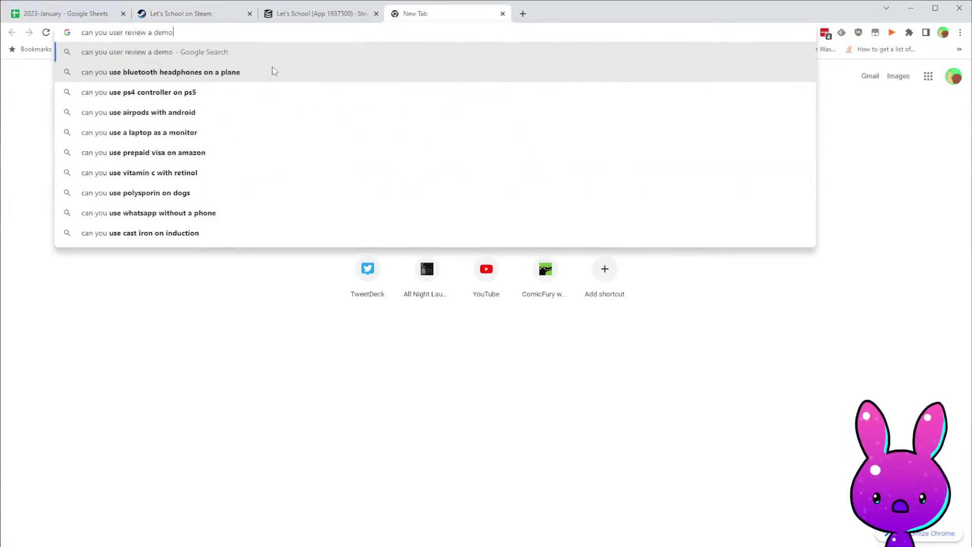
key("Return")
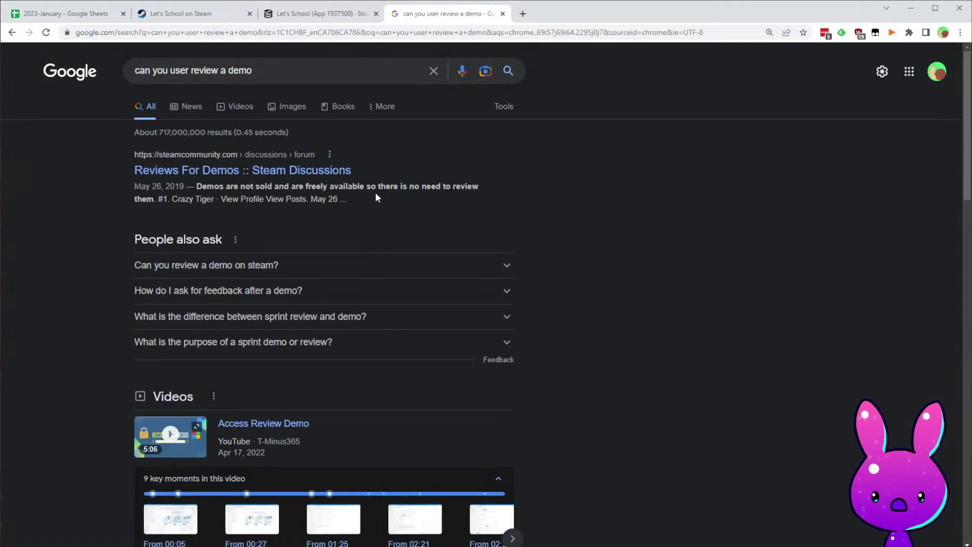
left_click_drag(383, 186, 535, 193)
left_click(537, 194)
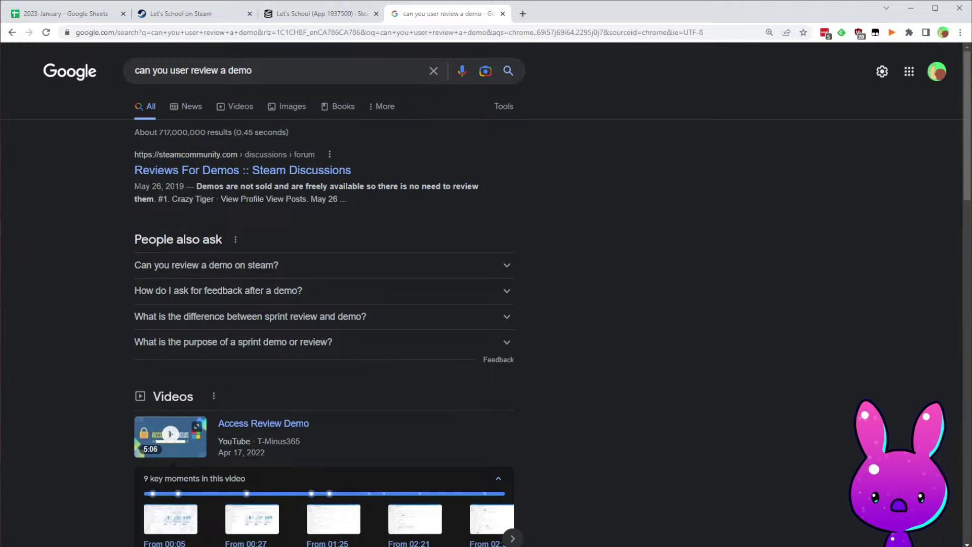
- Return to the 2023-January spreadsheet and enter 0 positive and 0 negative reviews for Let's School Demo
left_click(195, 8)
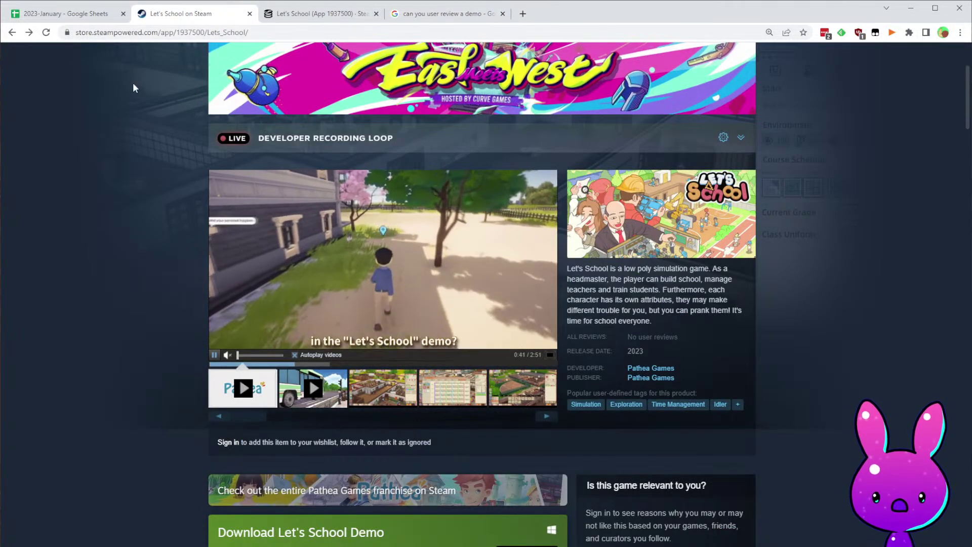
key("ctrl+1")
left_click(227, 293)
left_click(240, 273)
left_click(222, 276)
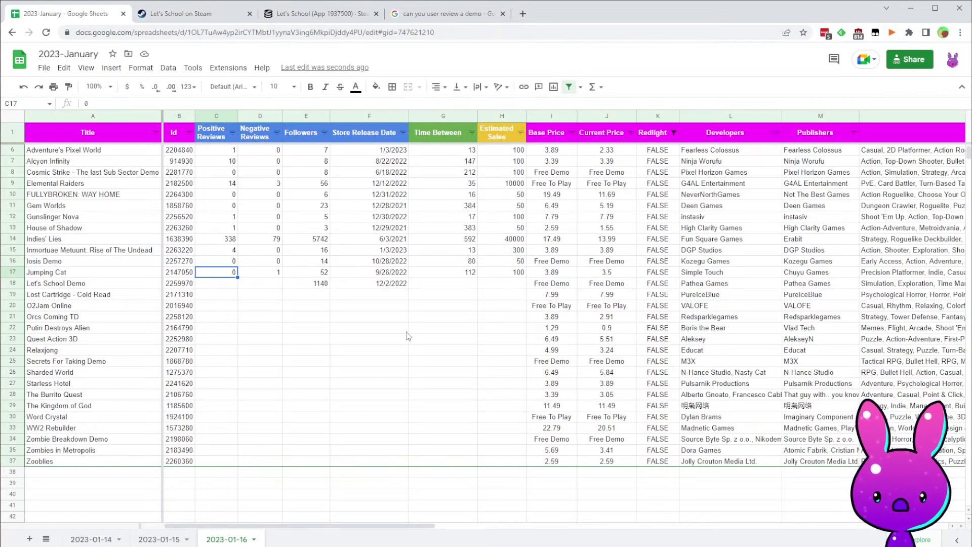
type("0")
key("Tab")
type("0")
key("Tab")
key("Tab")
key("Tab")
key("shift+Tab")
key("Tab")
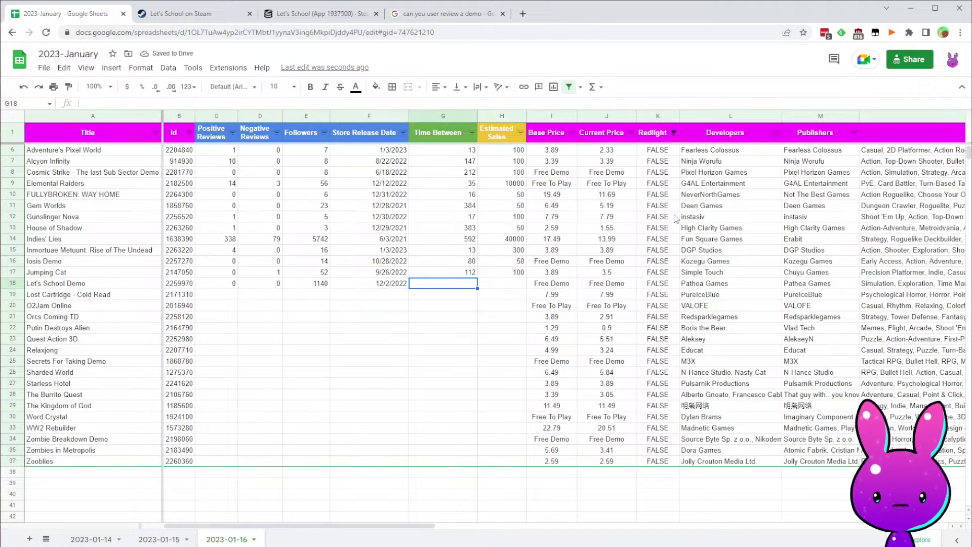
- Fill the Time Between formula from Jumping Cat down to Let's School Demo and set that demo's estimated sales to 60000
left_click(455, 274)
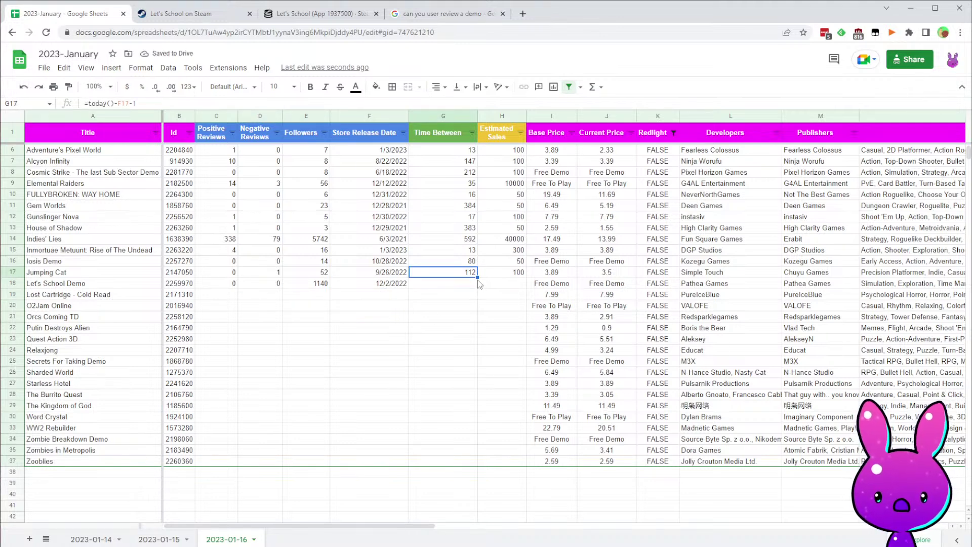
left_click_drag(476, 280, 476, 284)
left_click(493, 286)
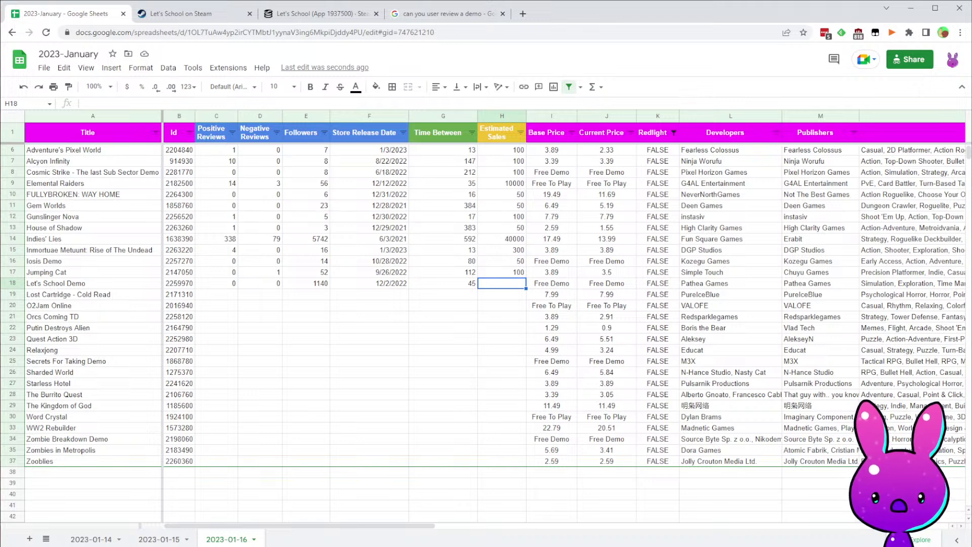
key("Return")
key("Left")
key("Right")
key("Up")
key("Left")
key("Left")
key("Down")
key("Up")
key("Right")
key("Right")
key("Right")
key("Left")
key("Right")
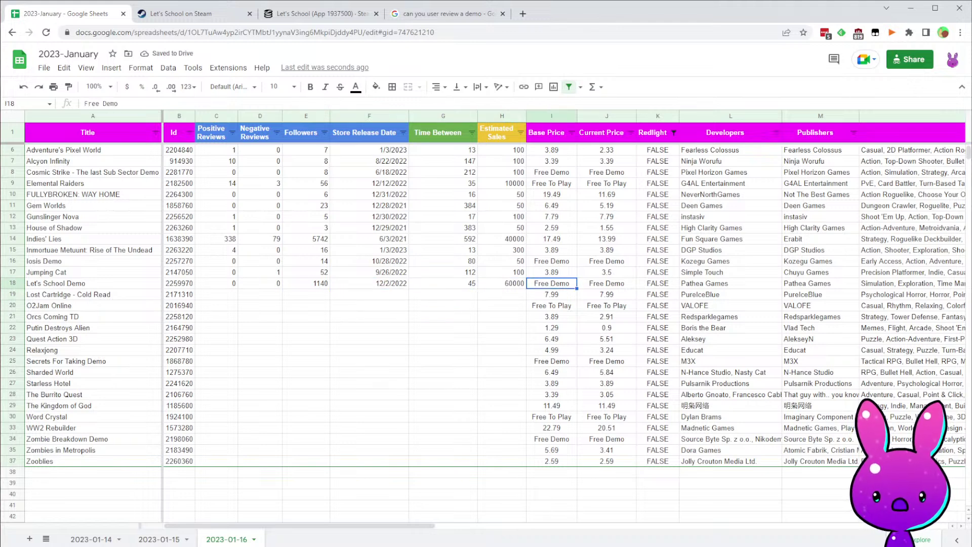
key("Left")
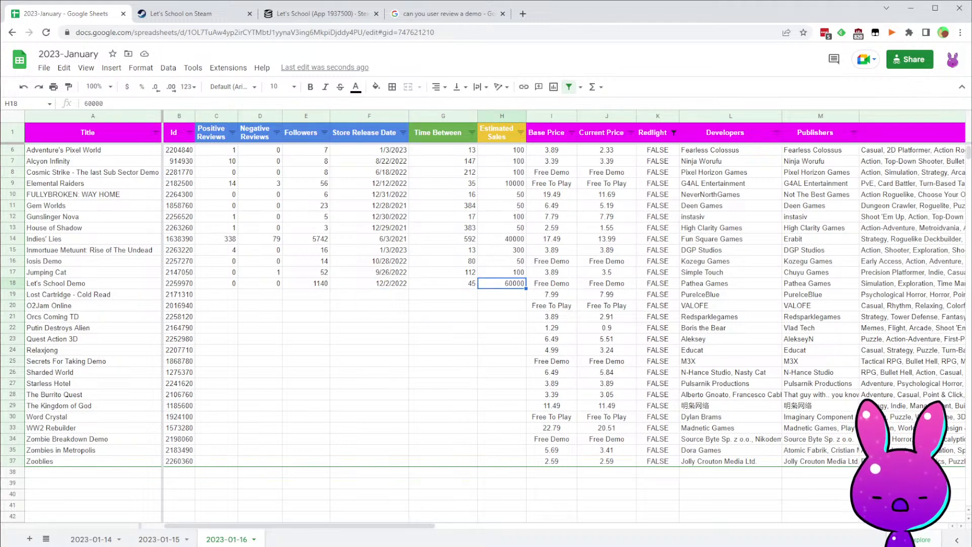
- Check the Lost Cartridge - Cold Read row in the spreadsheet and open its Steam store page using app ID 2171310
left_click(182, 295)
left_click(299, 309)
left_click(221, 292)
left_click(84, 293)
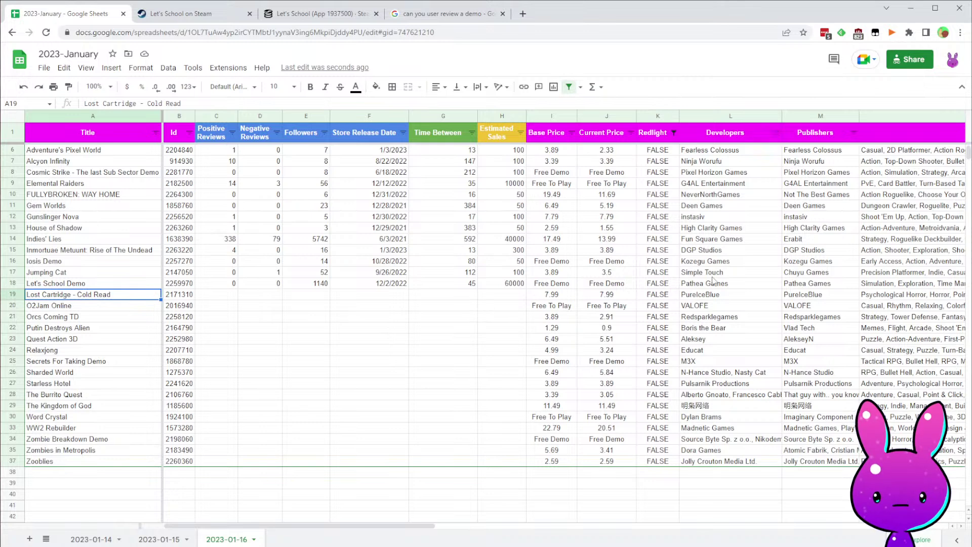
left_click(553, 295)
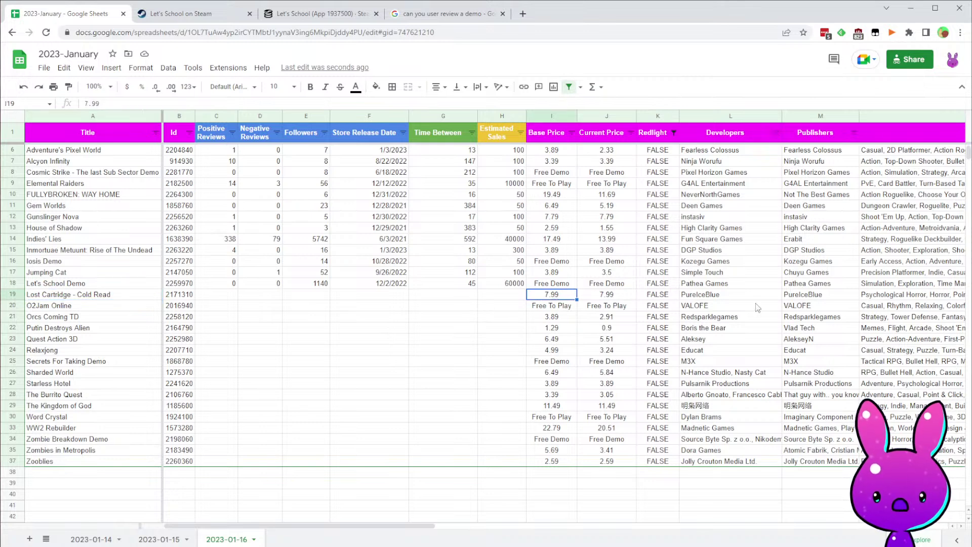
left_click(722, 299)
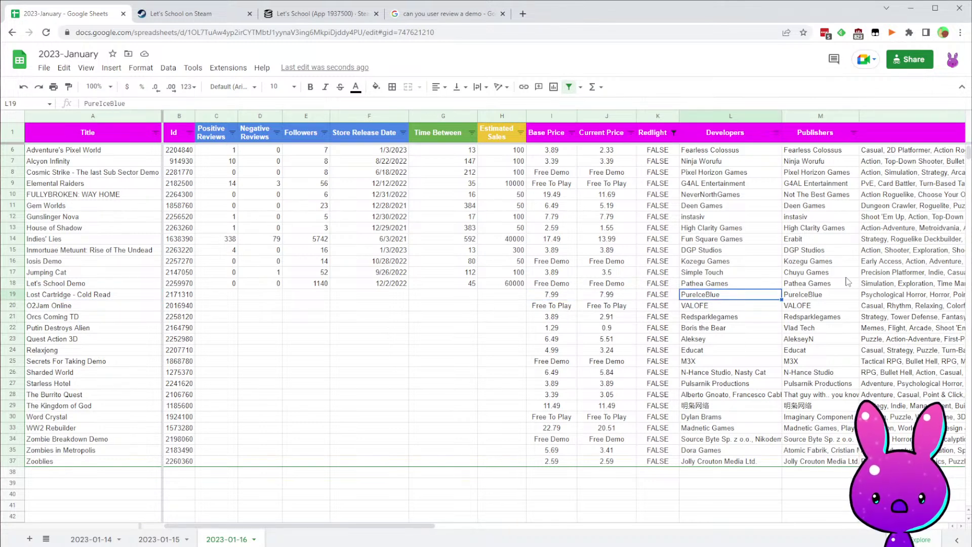
left_click(183, 14)
double_click(214, 32)
type("2171310")
key("Return")
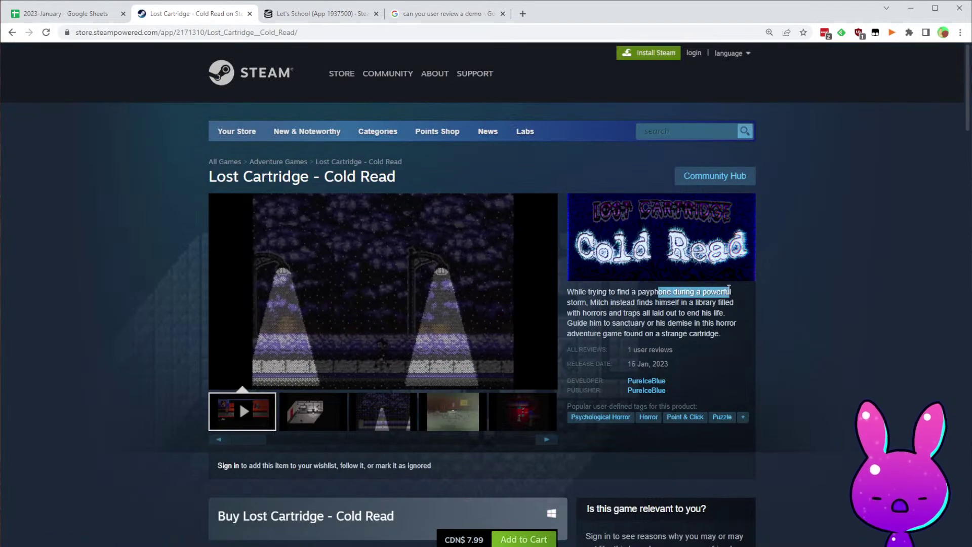
- Read the short description of Lost Cartridge - Cold Read on its store page
left_click_drag(596, 302, 671, 302)
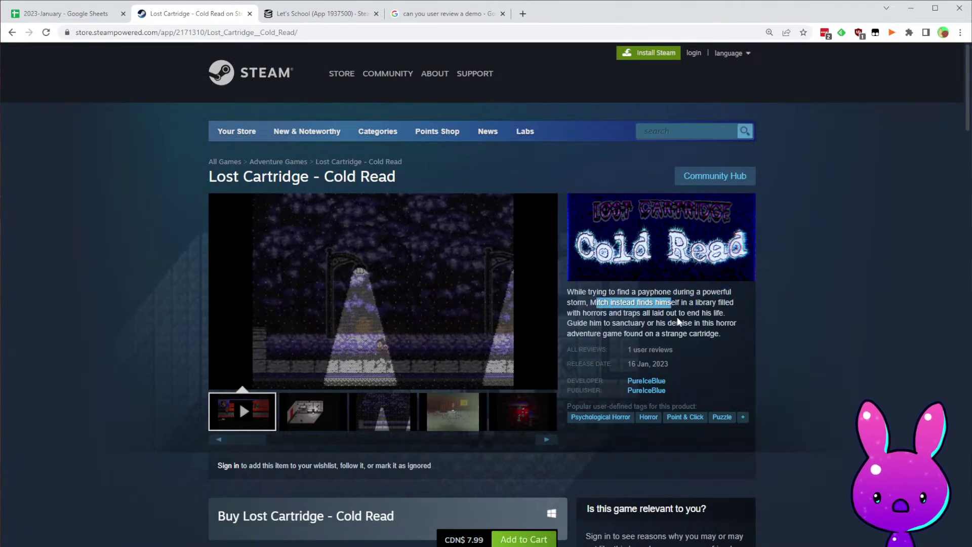
left_click_drag(632, 313, 728, 314)
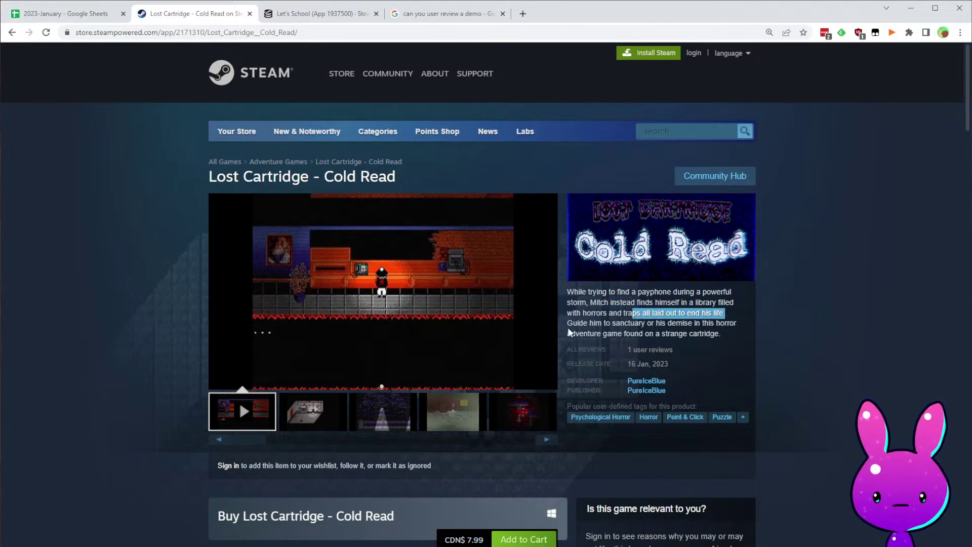
left_click_drag(567, 324, 690, 327)
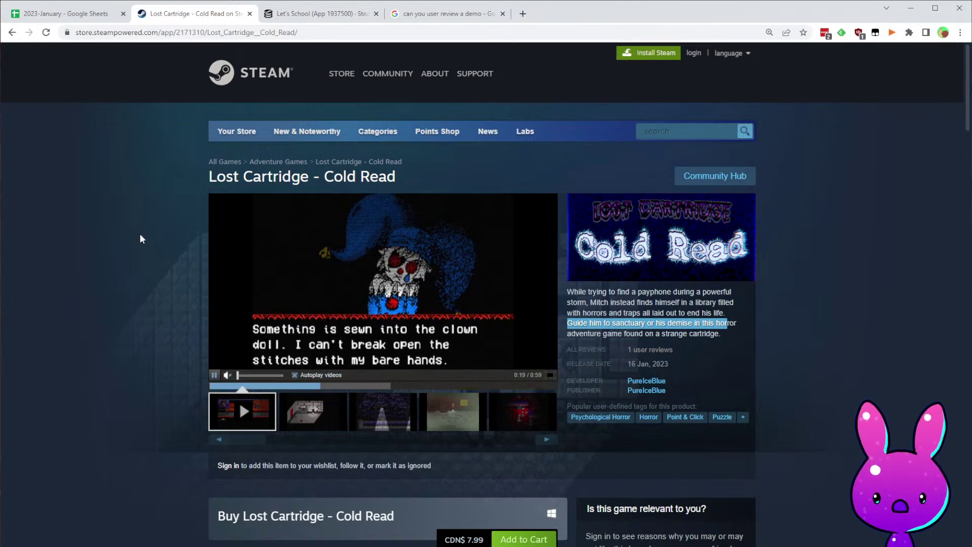
- Restart the game's trailer, watch it in full screen, and pause it after returning to the store page
left_click(222, 387)
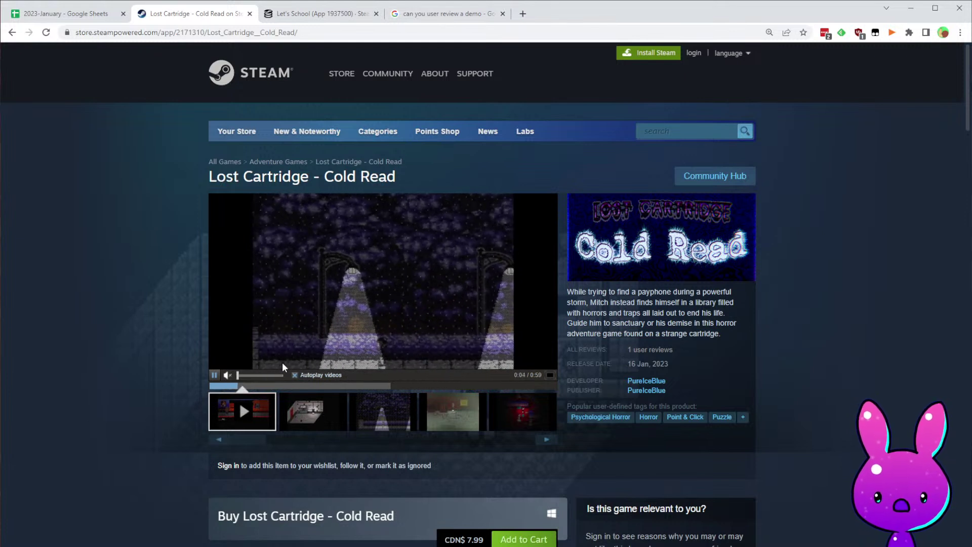
left_click(549, 375)
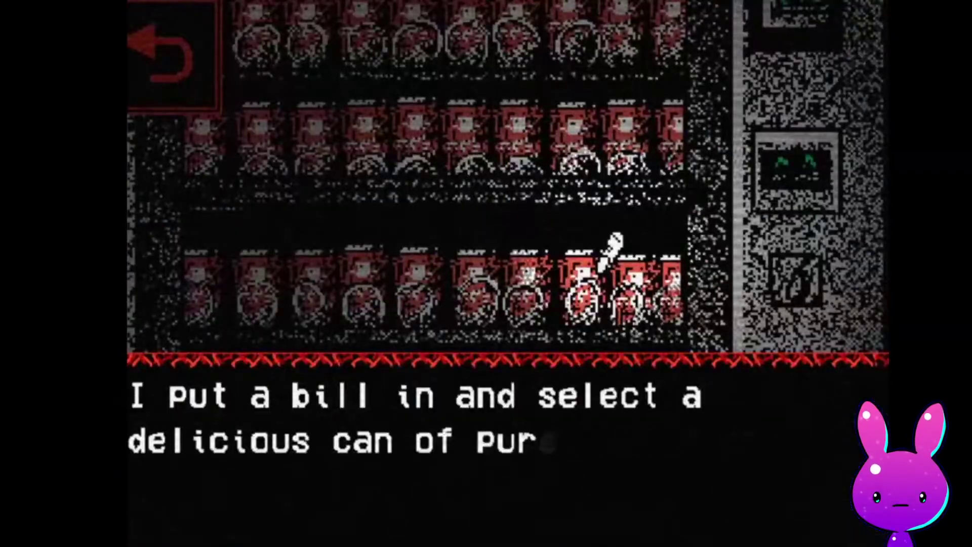
key("Escape")
left_click(378, 266)
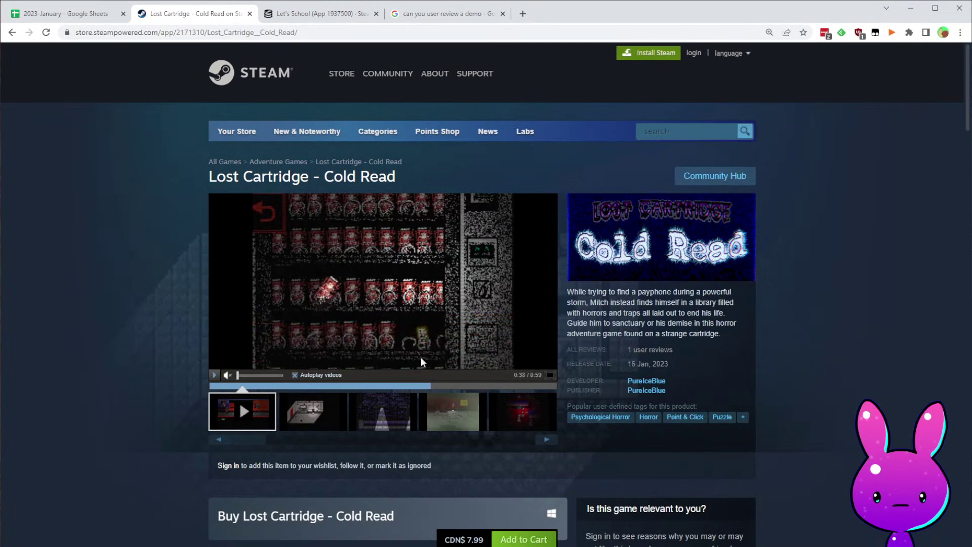
left_click_drag(414, 438, 247, 450)
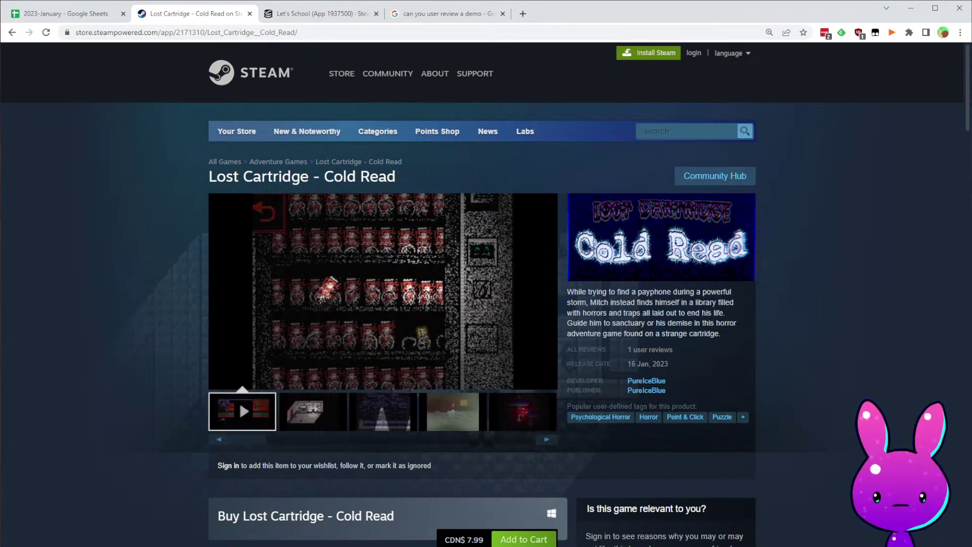
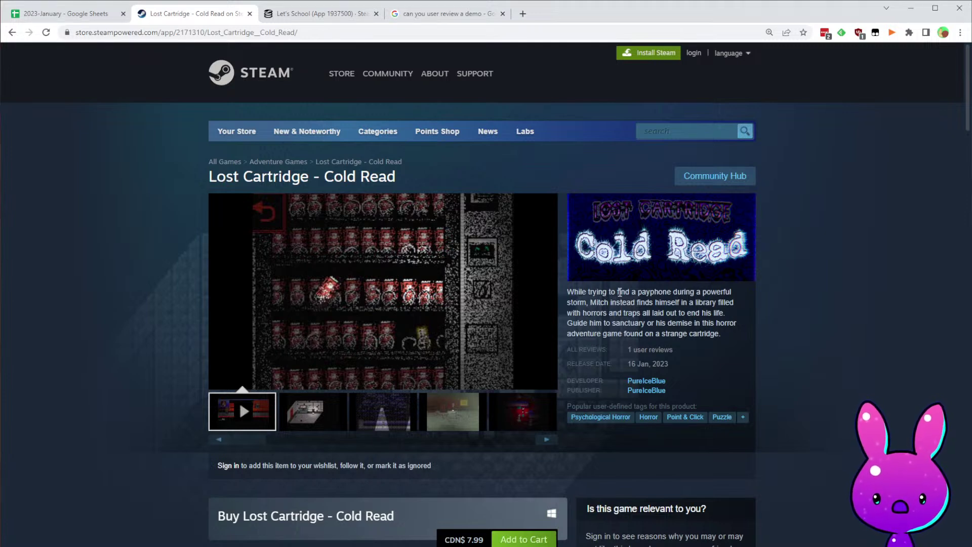
- Look through the store page's game screenshots, enlarging the street lamp scene and the one following it
left_click_drag(481, 440, 253, 439)
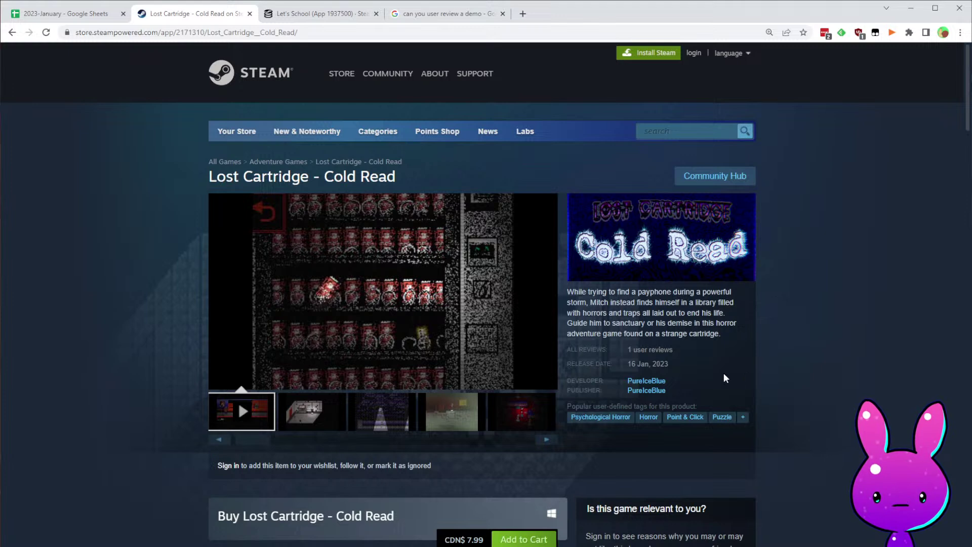
left_click(384, 410)
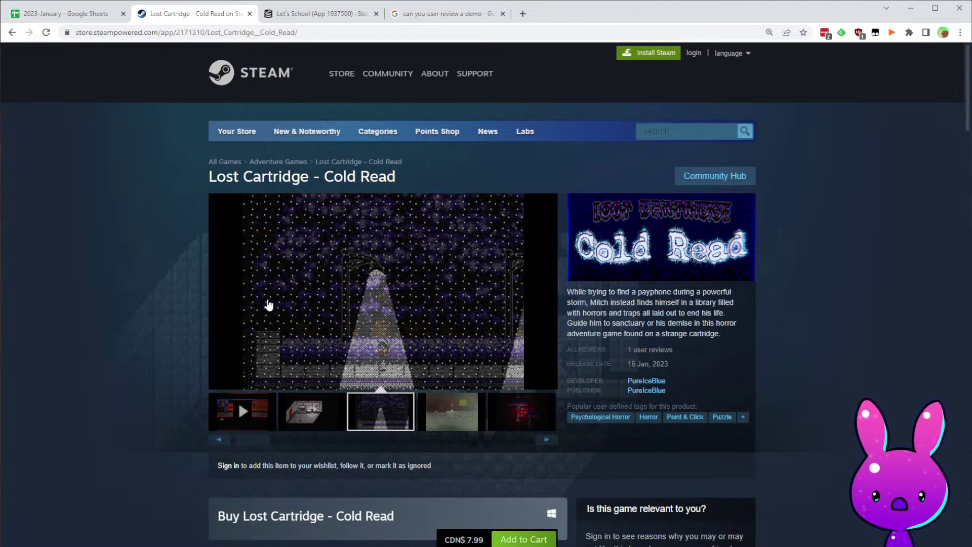
left_click(434, 290)
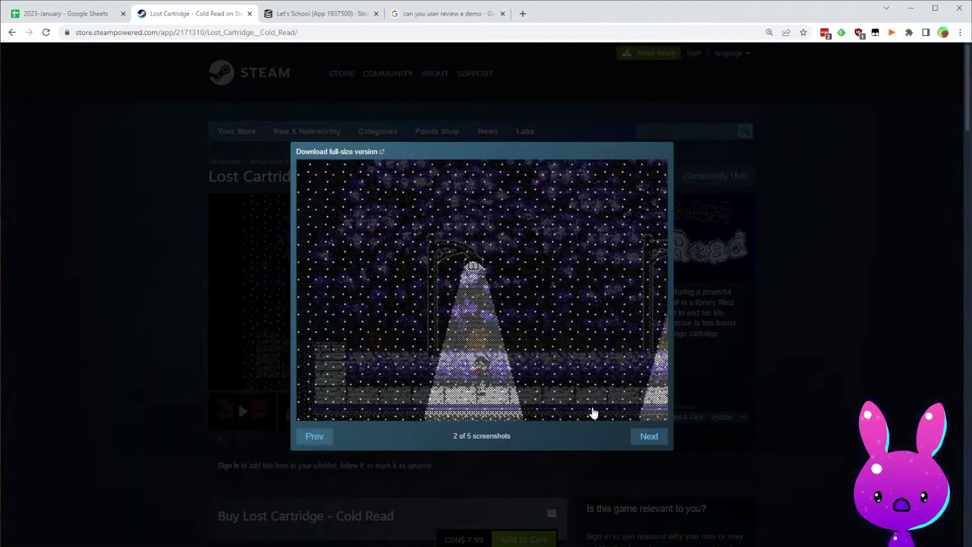
left_click(649, 435)
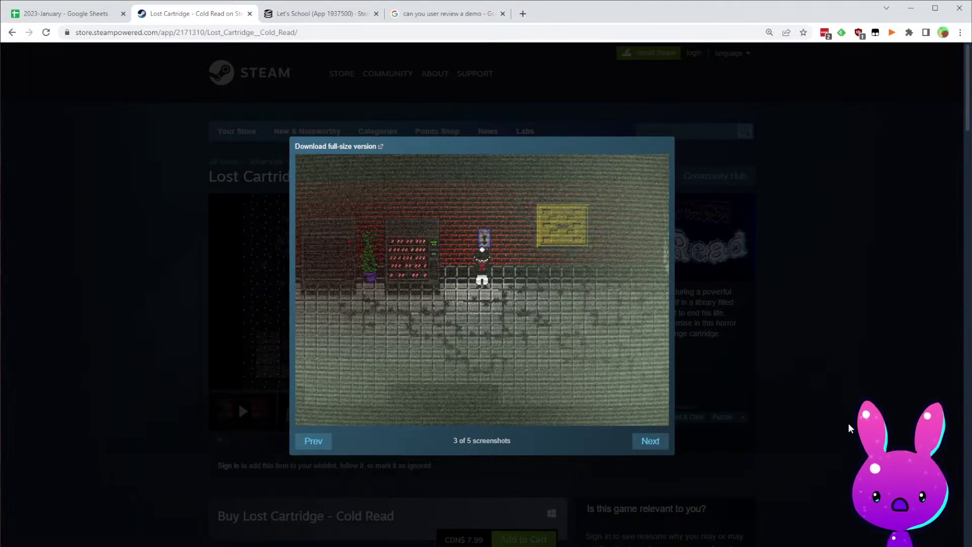
left_click(853, 435)
left_click(526, 422)
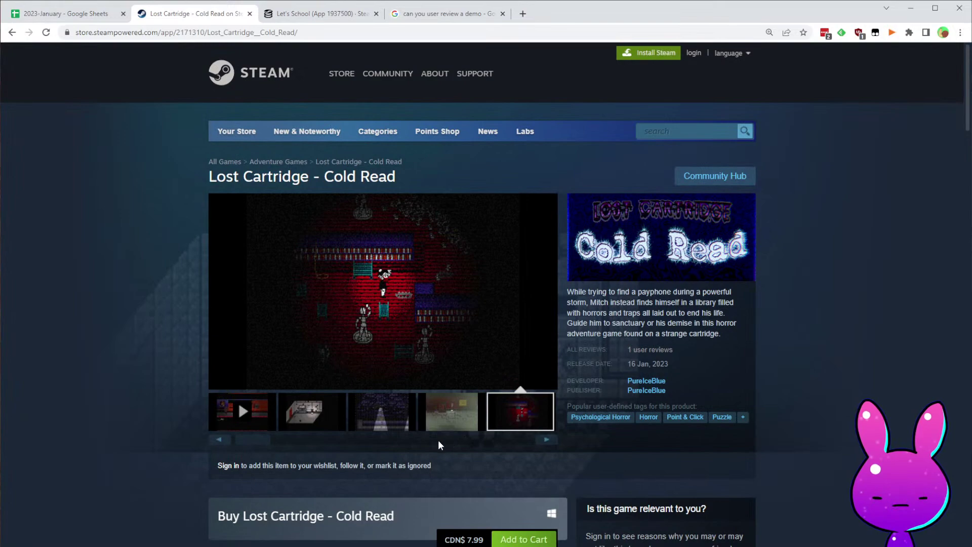
- Read the story introduction in the About This Game section of the Lost Cartridge - Cold Read page
scroll(433, 442, "down", 7)
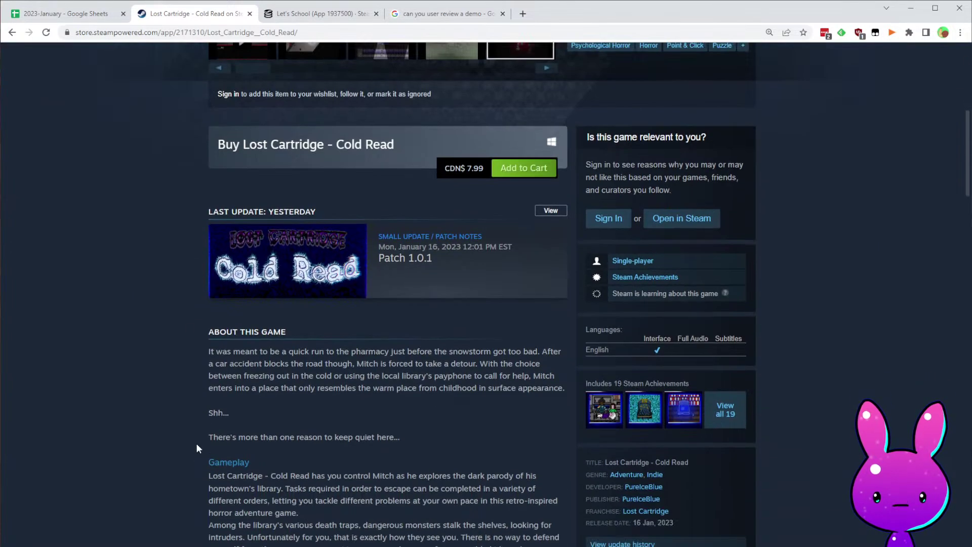
scroll(195, 442, "down", 1)
left_click_drag(209, 299, 319, 310)
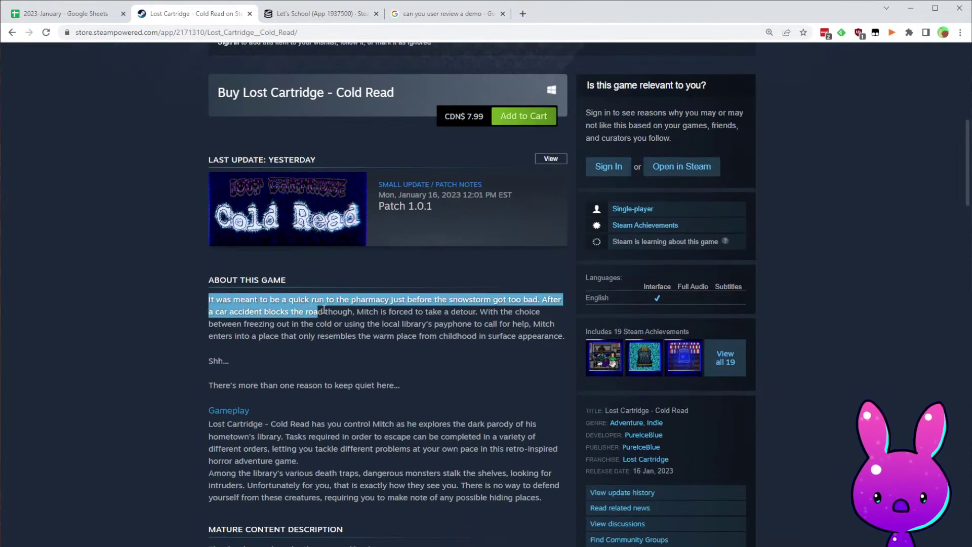
left_click(348, 337)
left_click_drag(403, 305, 551, 300)
left_click(235, 311)
left_click_drag(241, 303, 487, 314)
left_click(307, 334)
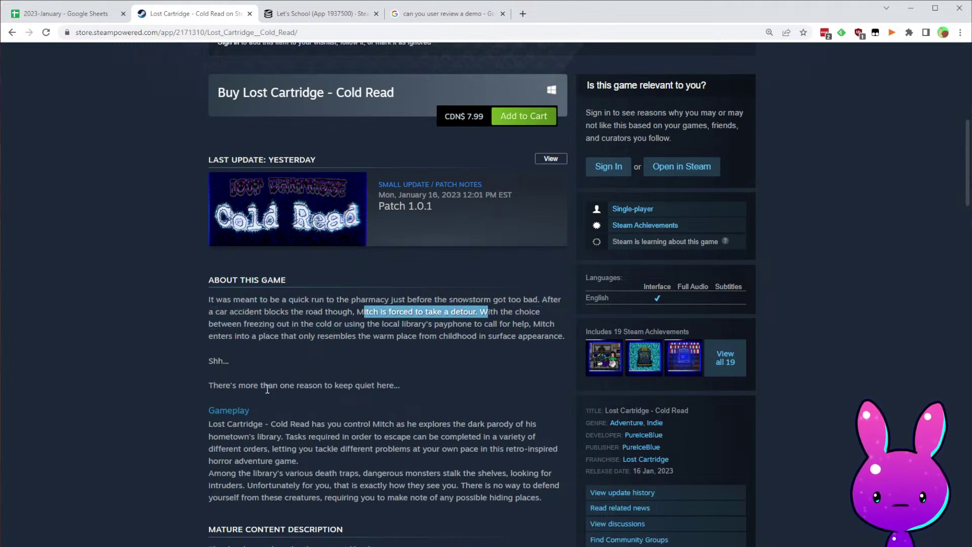
left_click_drag(269, 324, 472, 325)
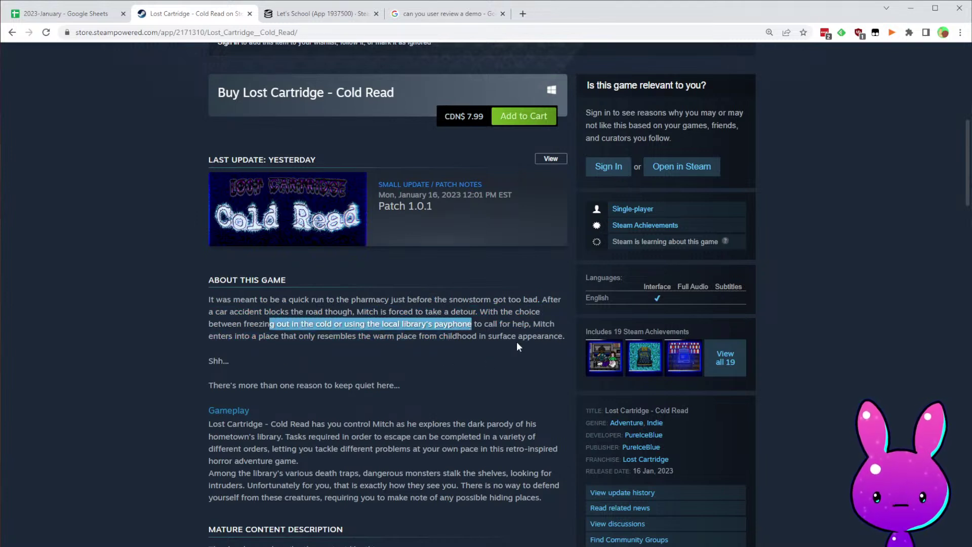
left_click_drag(235, 335, 359, 335)
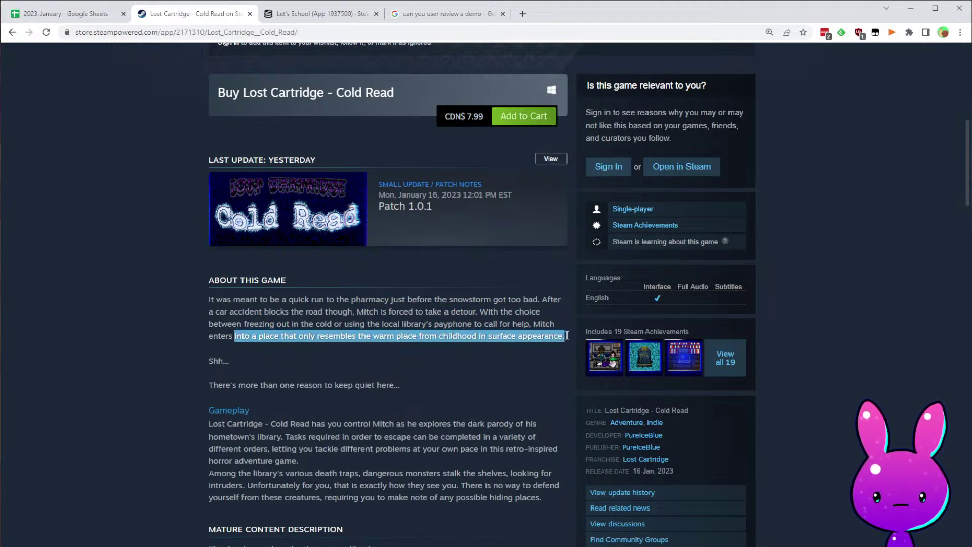
left_click(299, 385)
left_click_drag(277, 385, 467, 379)
- Examine the most helpful user reviews of Lost Cartridge - Cold Read
scroll(482, 438, "down", 4)
scroll(484, 430, "down", 9)
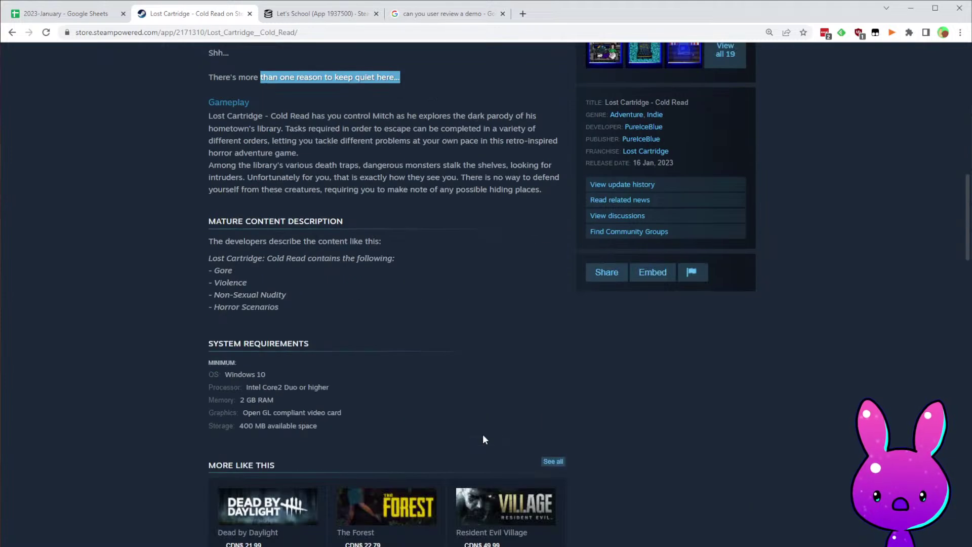
scroll(582, 405, "down", 6)
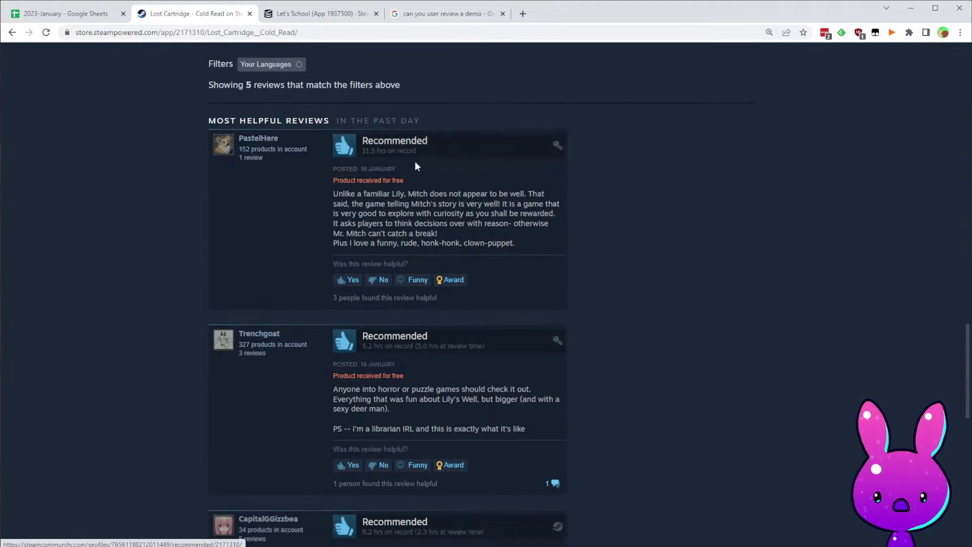
- Read through the recommended January reviews of Lost Cartridge - Cold Read down to the overall most helpful section
left_click_drag(330, 170, 423, 192)
left_click(466, 251)
scroll(365, 193, "down", 3)
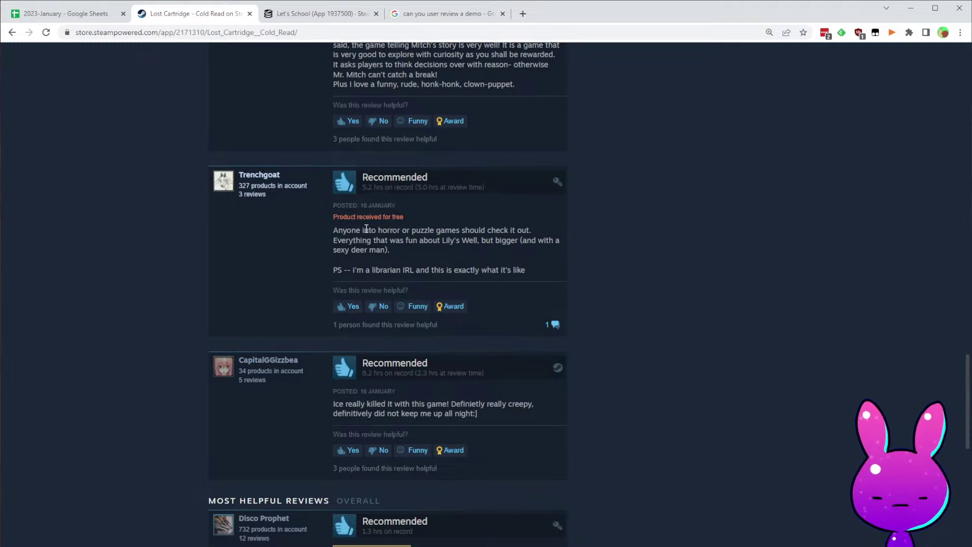
left_click_drag(414, 232, 510, 249)
left_click(428, 271)
scroll(642, 273, "down", 4)
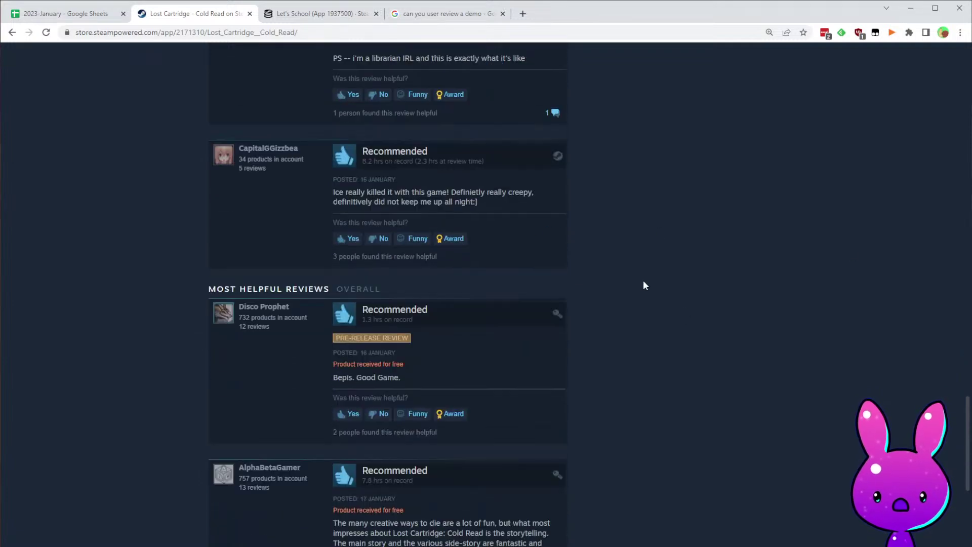
- List the games published by PureIceBlue and open the store page of Lily's Well
left_click_drag(967, 436, 967, 76)
scroll(656, 344, "down", 1)
left_click(655, 339)
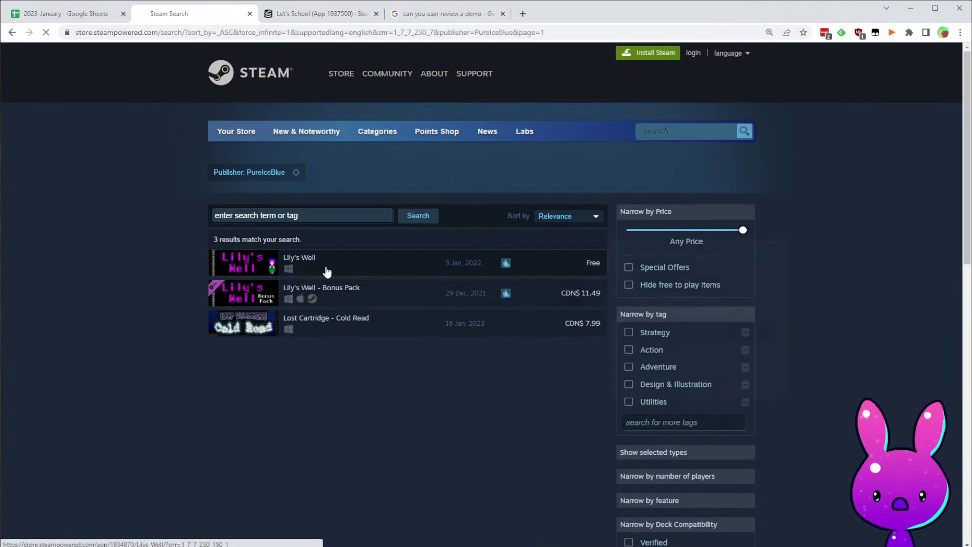
left_click(323, 266)
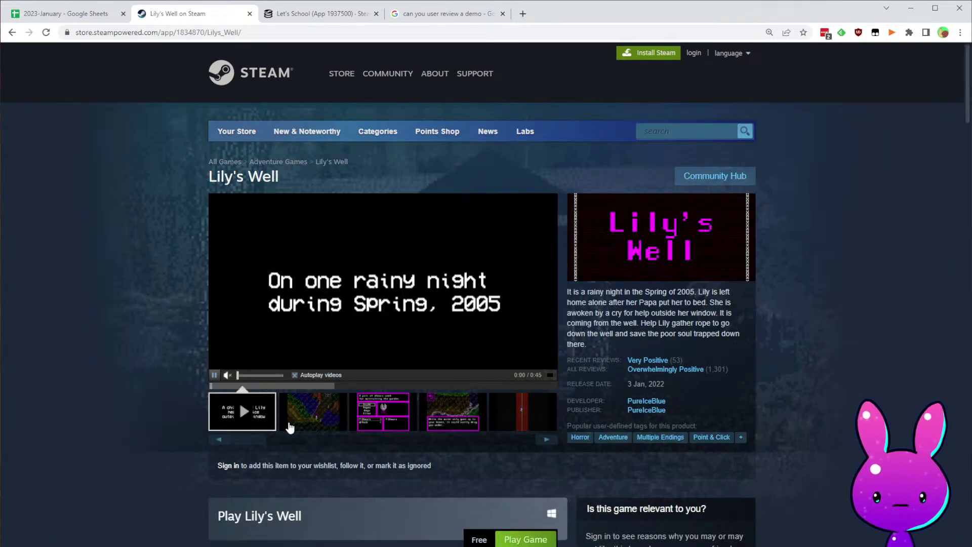
- Return to the Lost Cartridge - Cold Read store page and look over its remaining user reviews and page header
key("alt+Left")
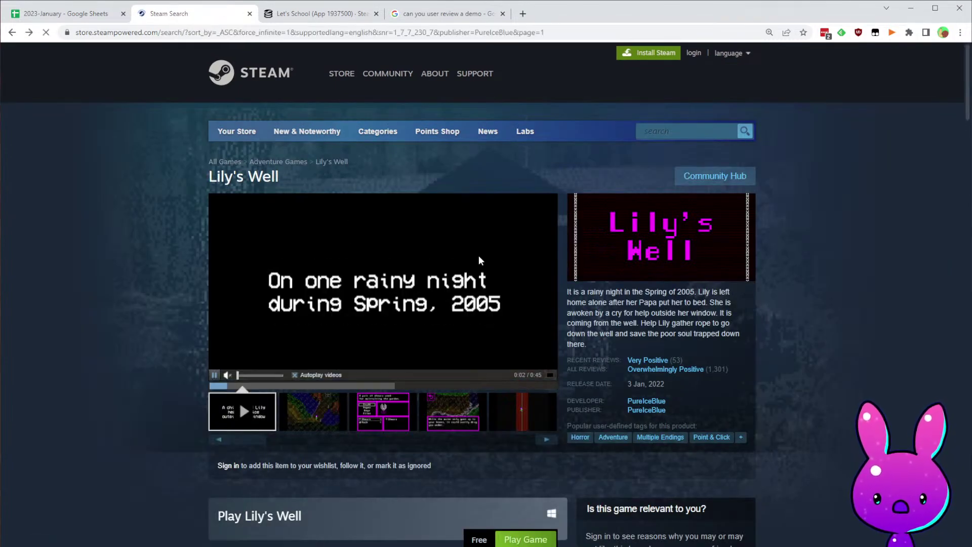
scroll(404, 320, "down", 3)
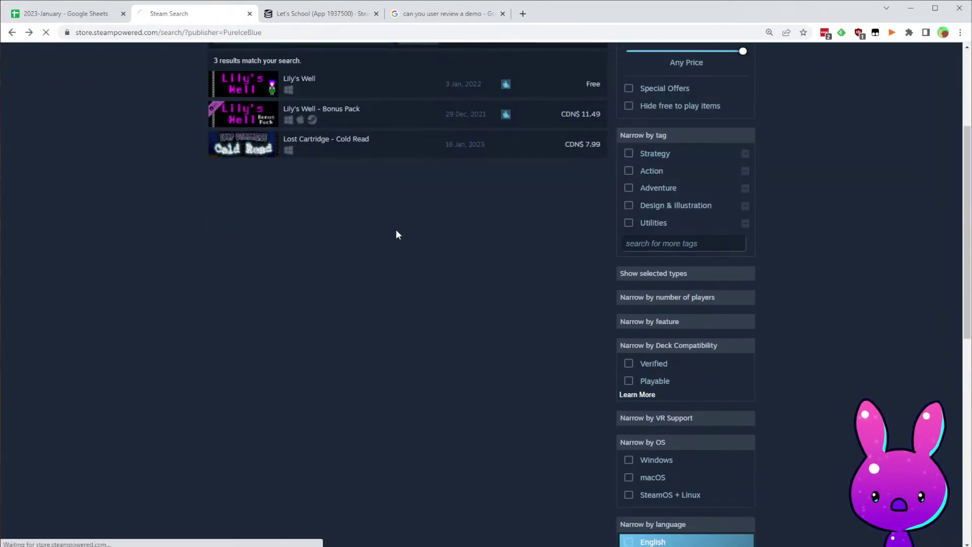
scroll(642, 273, "down", 6)
scroll(641, 272, "down", 20)
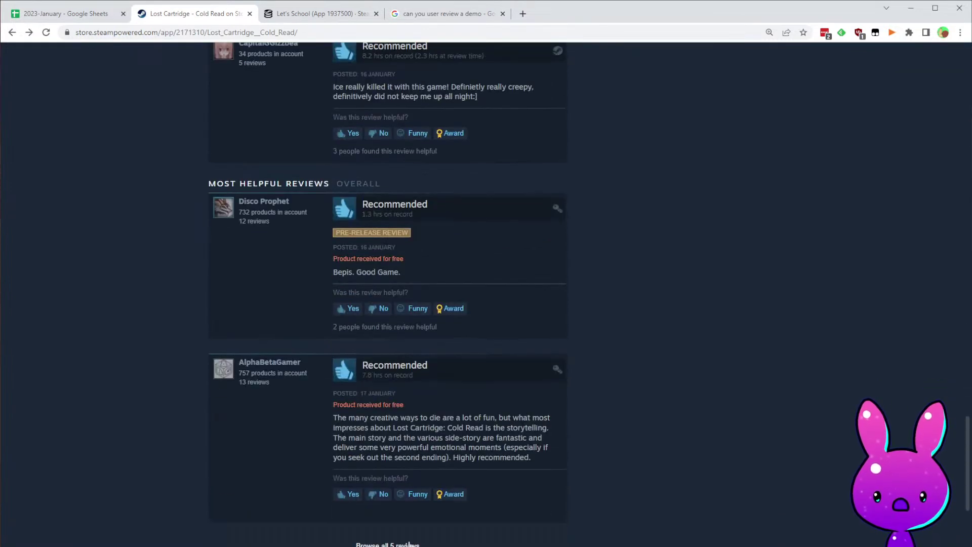
scroll(521, 395, "down", 2)
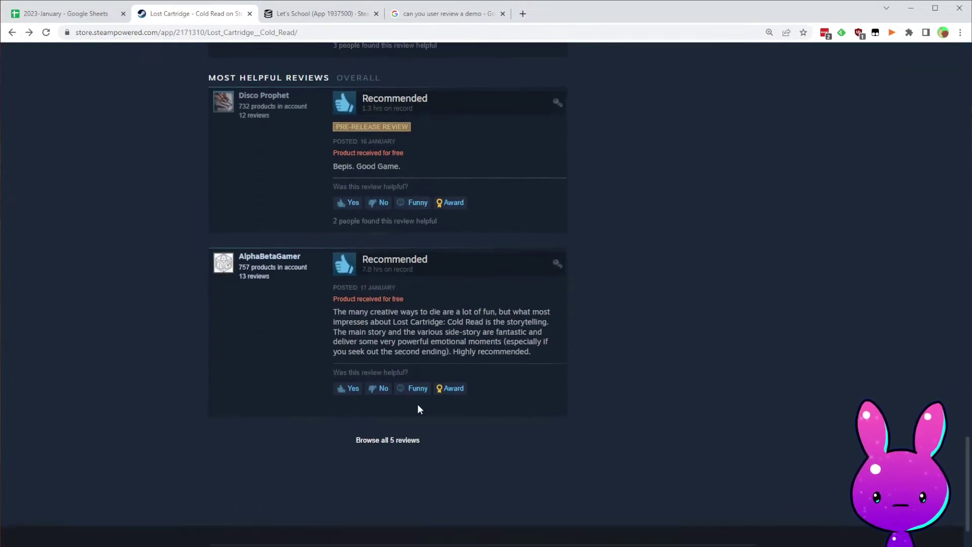
scroll(451, 398, "up", 20)
scroll(430, 380, "up", 7)
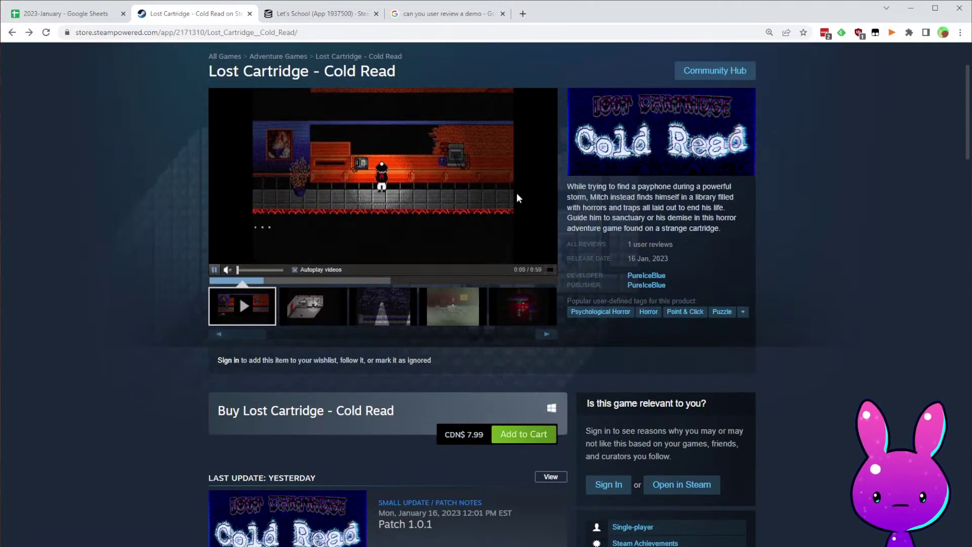
- Open the SteamDB charts page for Lost Cartridge - Cold Read using its store app ID 2171310
double_click(214, 33)
key("ctrl+c")
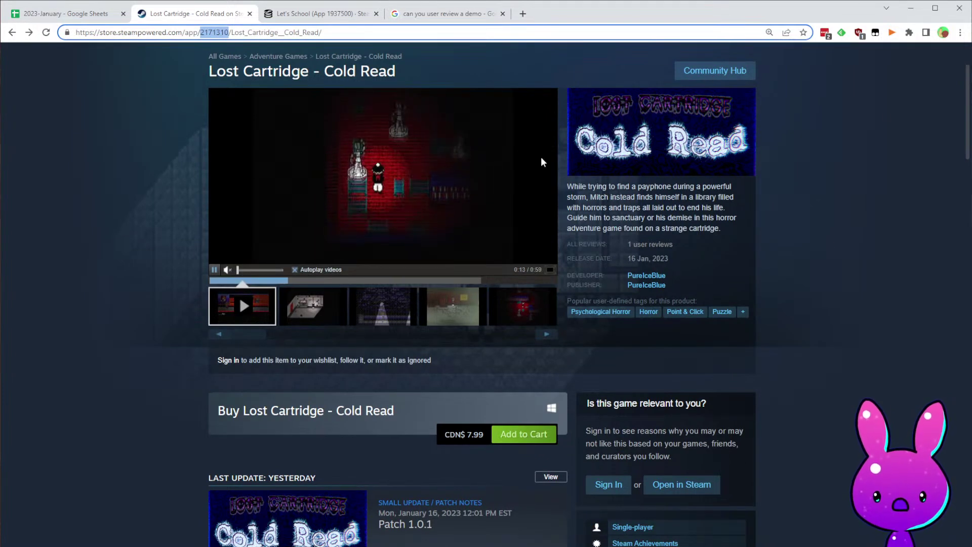
left_click(329, 19)
double_click(146, 33)
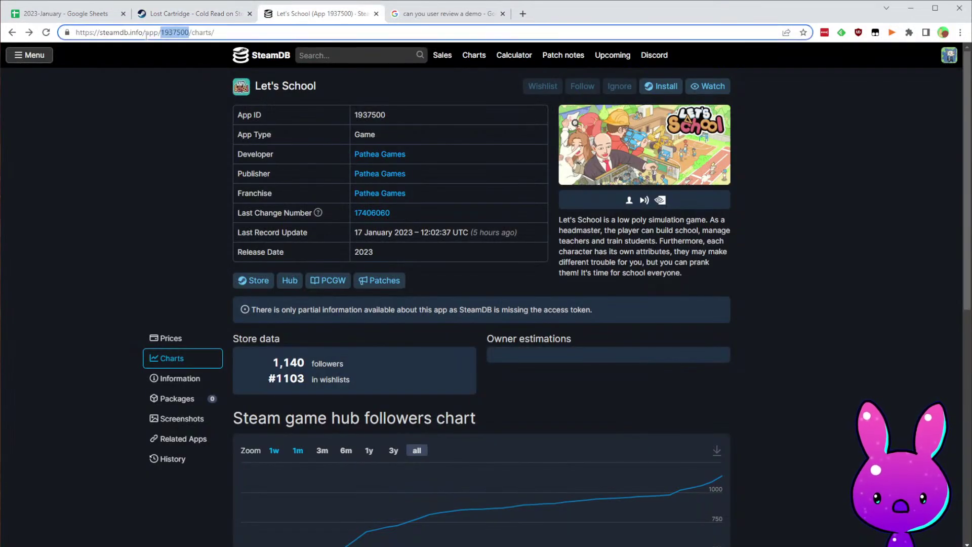
key("ctrl+v")
key("Return")
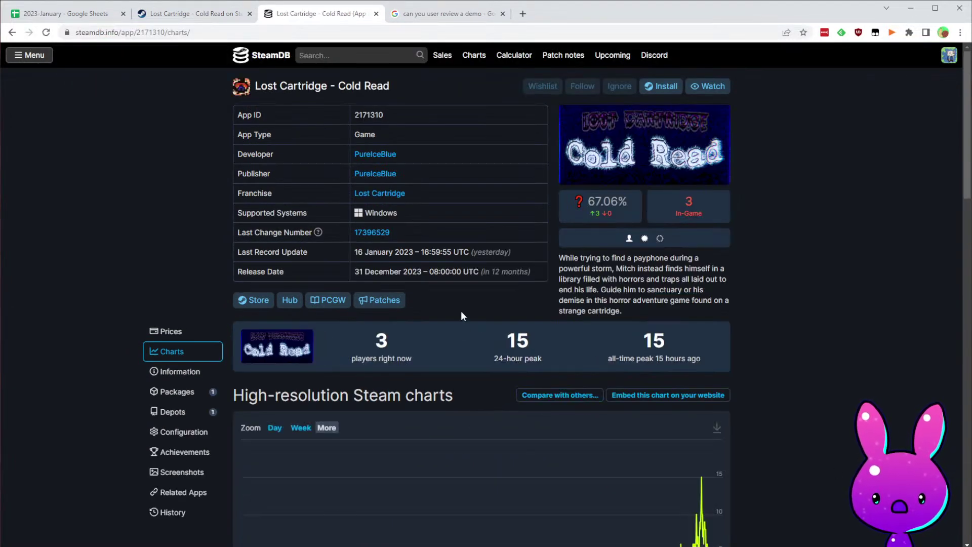
- Examine the SteamDB player counts, store data, owner estimations and followers chart of Lost Cartridge - Cold Read
scroll(714, 377, "down", 4)
scroll(714, 375, "up", 3)
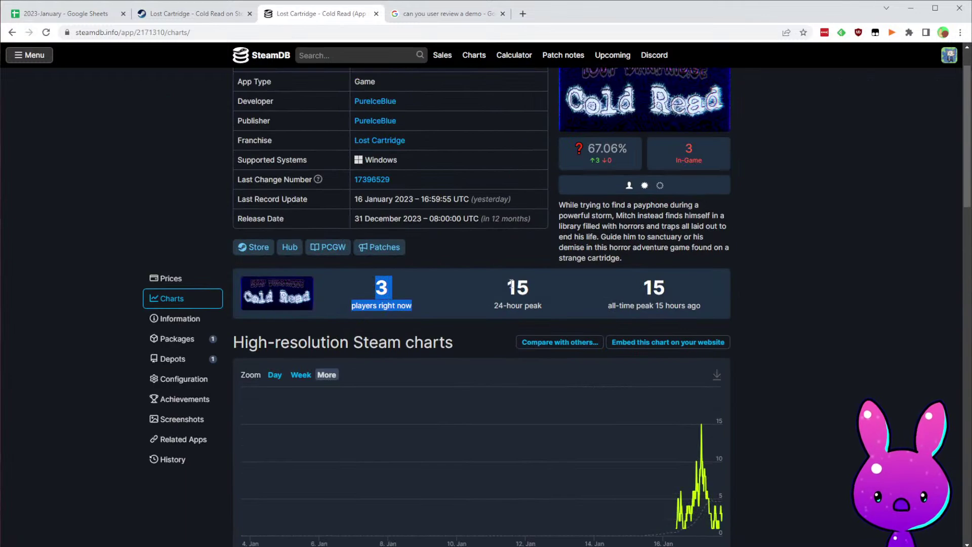
left_click(861, 323)
scroll(798, 365, "down", 15)
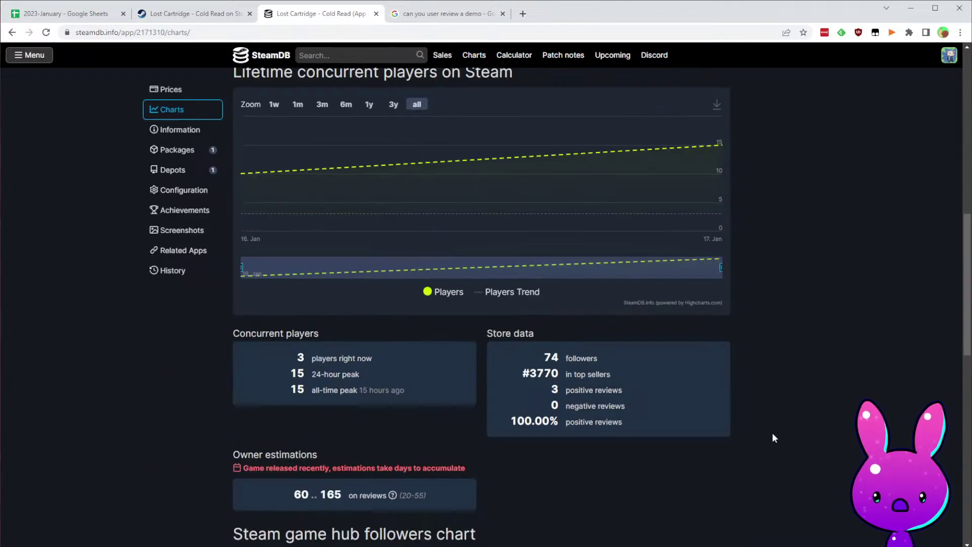
scroll(773, 387, "up", 4)
scroll(269, 435, "down", 4)
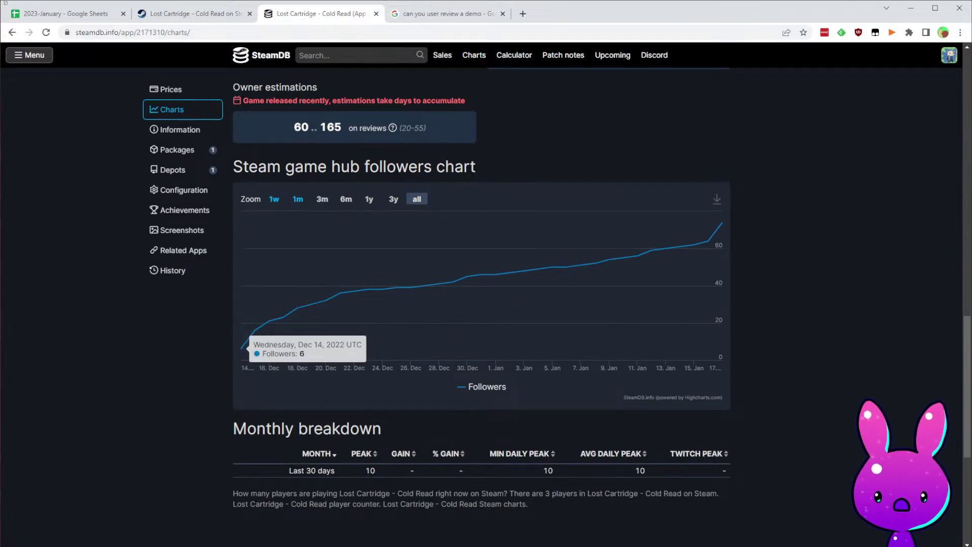
- Enter 12/14/2022 as the store release date of Lost Cartridge - Cold Read in cell F19 of the spreadsheet
left_click(69, 15)
left_click(383, 282)
left_click(373, 296)
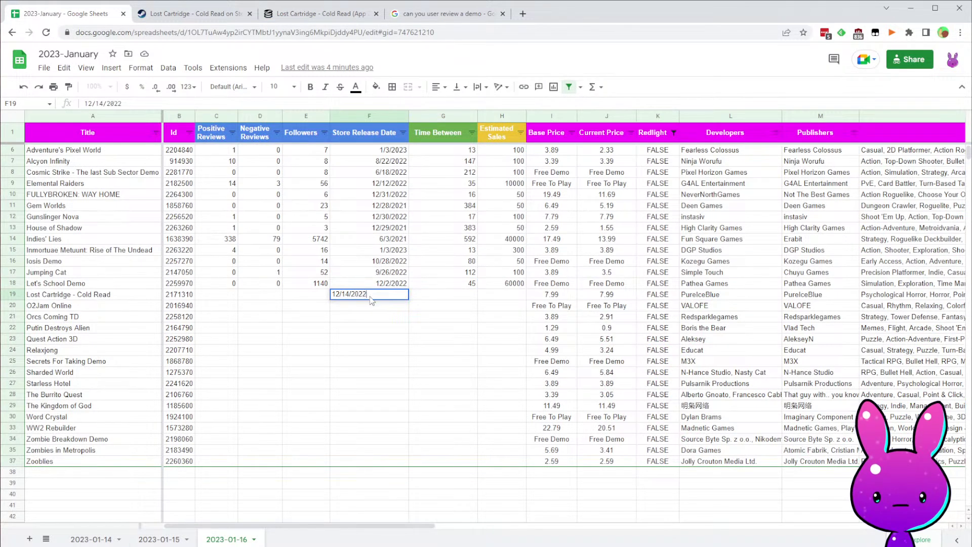
key("Tab")
- Copy the Time Between formula from the Let's School Demo row into the Lost Cartridge - Cold Read row
key("Up")
key("ctrl+c")
left_click(424, 298)
key("ctrl+v")
left_click(452, 313)
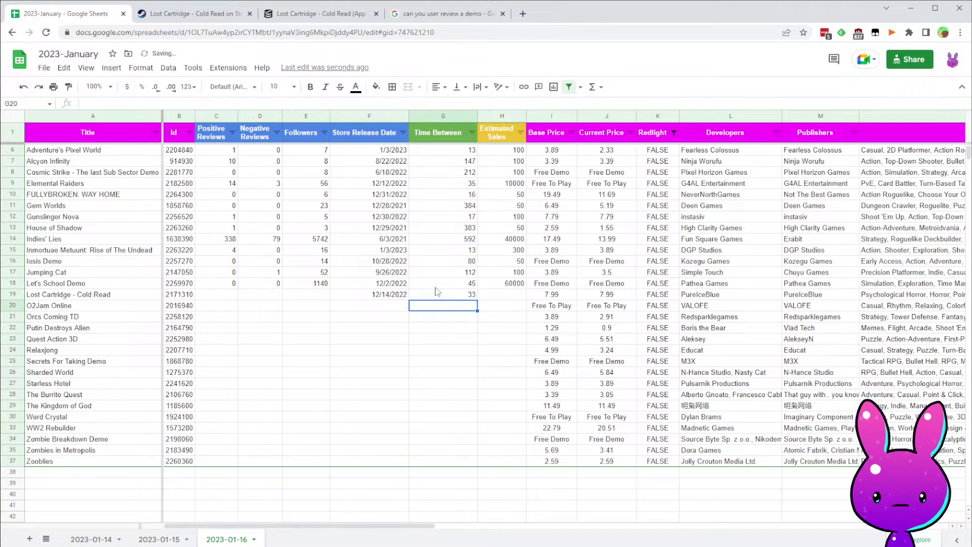
- Close the Google search page about reviewing a demo and return to the SteamDB charts of Lost Cartridge - Cold Read
left_click(223, 11)
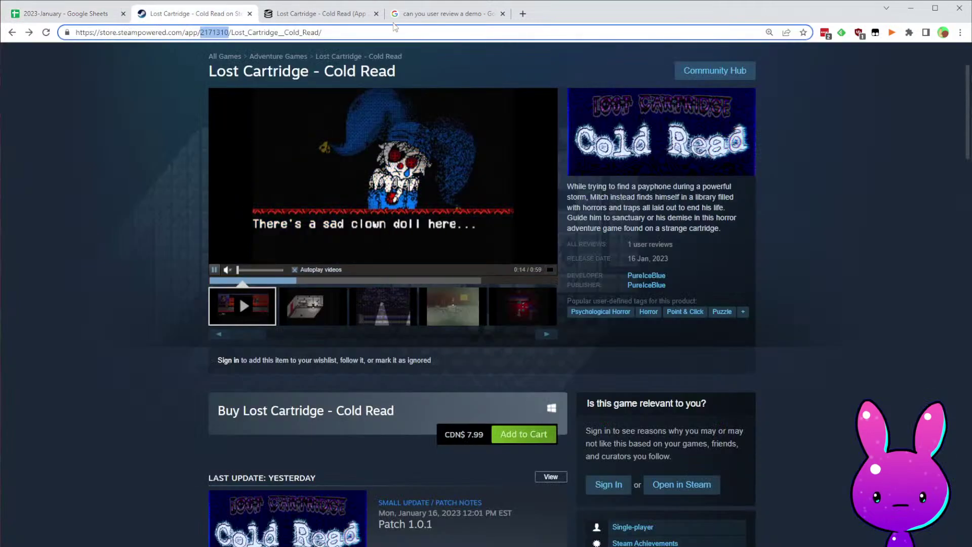
left_click(316, 14)
left_click(502, 13)
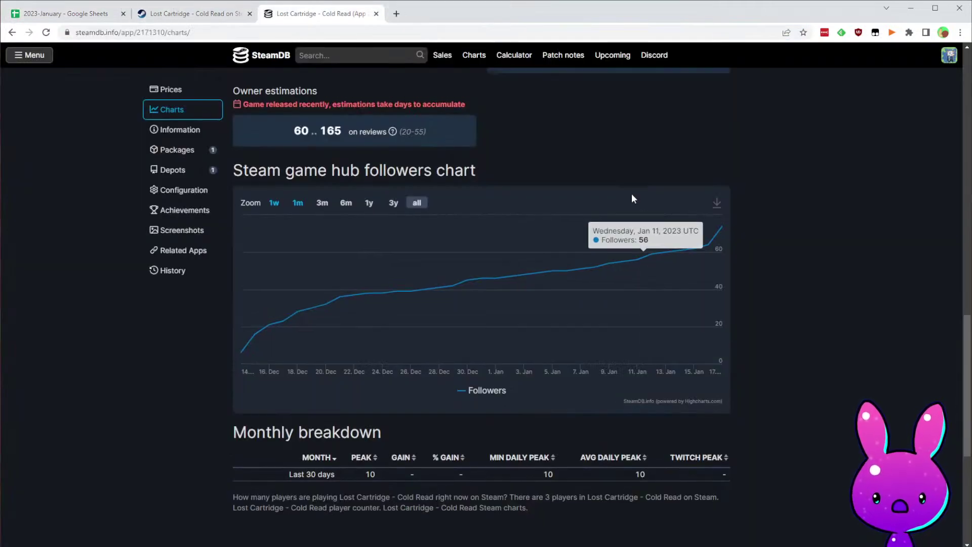
- Look up the follower count of Lost Cartridge - Cold Read on SteamDB and record 74 followers in its spreadsheet row
scroll(495, 347, "up", 5)
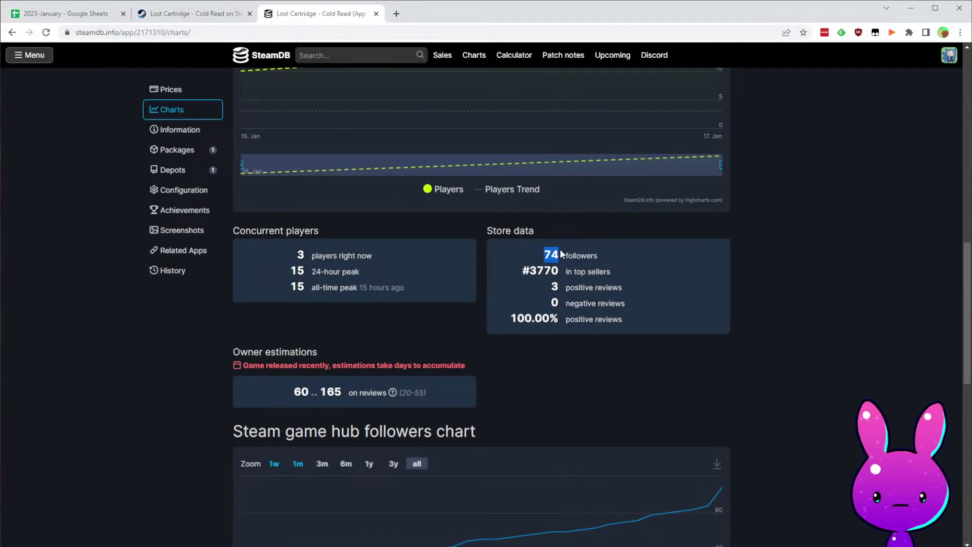
left_click(51, 10)
left_click(315, 295)
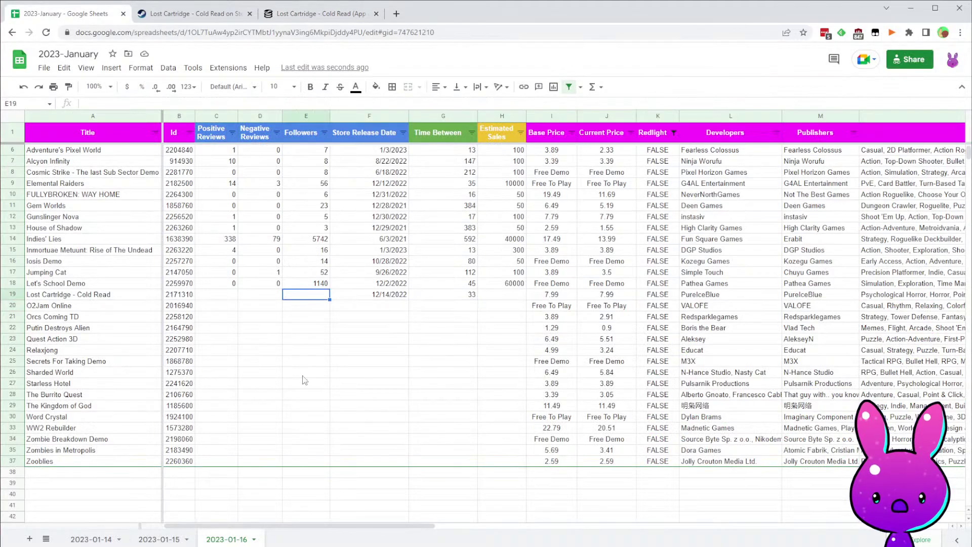
type("74")
key("Tab")
key("Tab")
key("Tab")
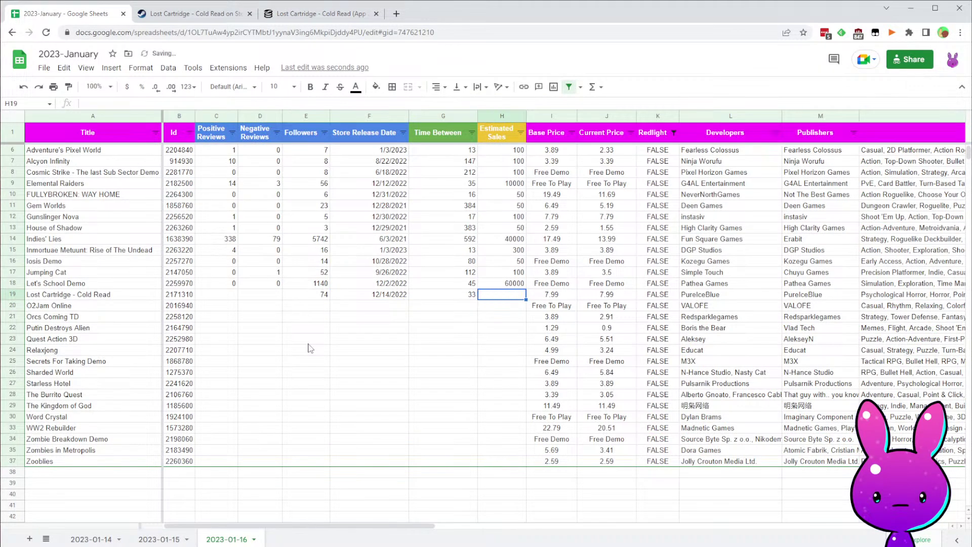
- Check the top-seller rank and owner estimation on SteamDB, and set the estimated sales of Lost Cartridge - Cold Read to 2000
left_click(286, 12)
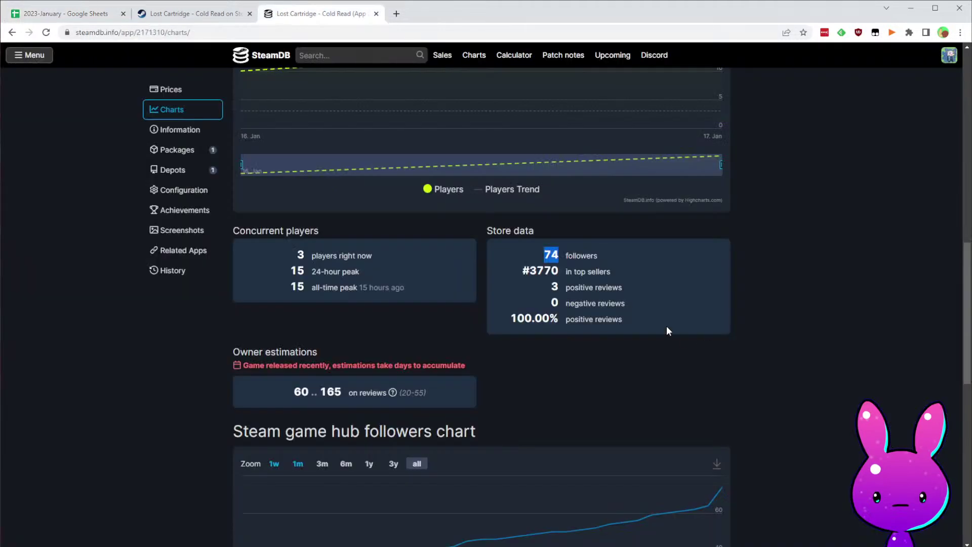
left_click_drag(530, 272, 544, 270)
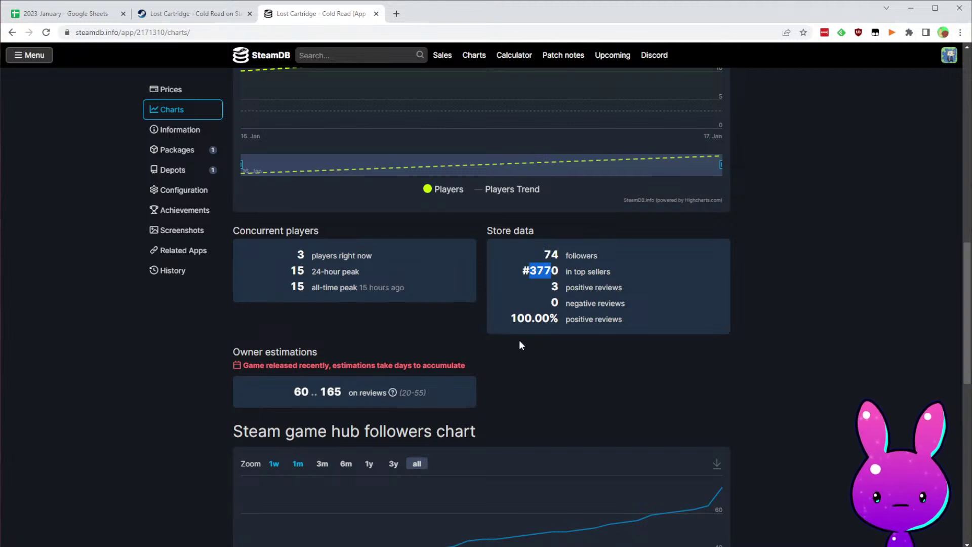
scroll(509, 329, "down", 2)
left_click(300, 282)
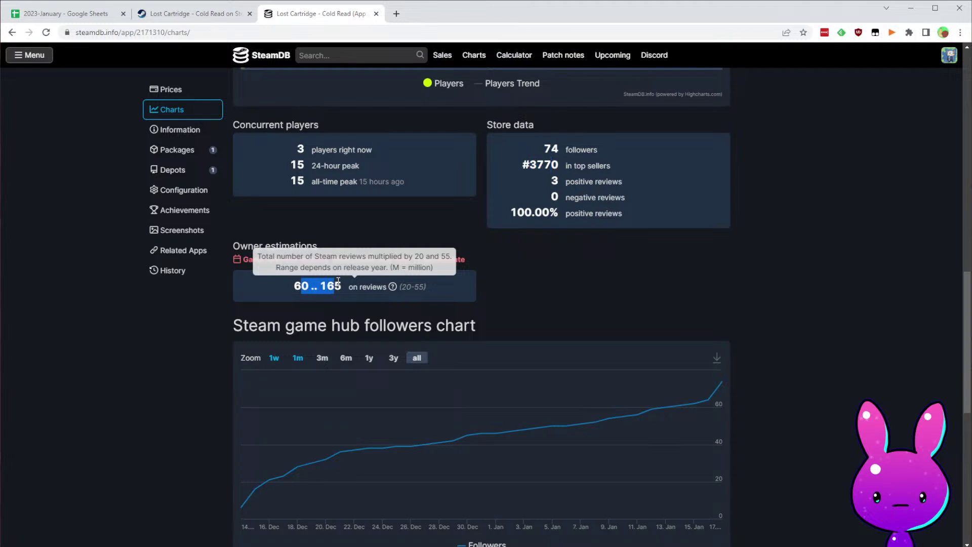
left_click(66, 14)
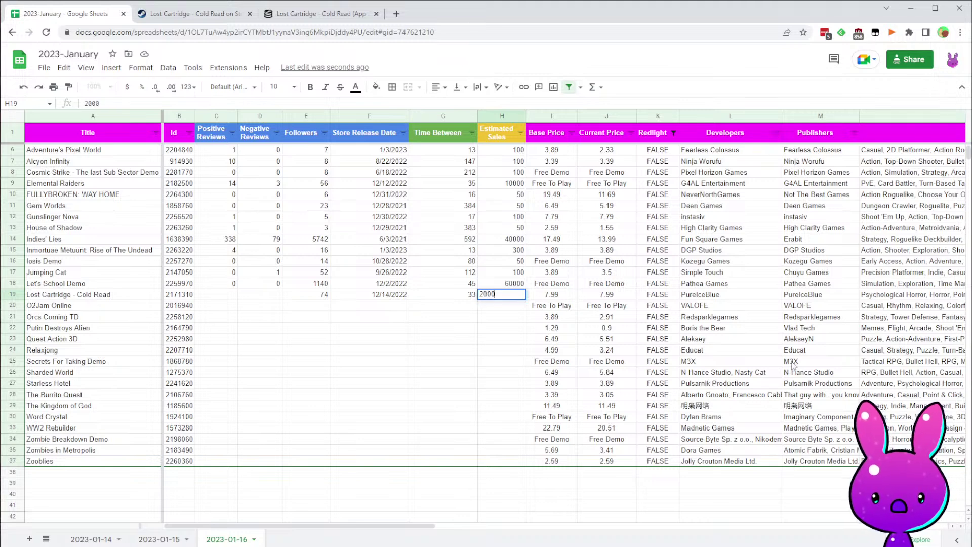
key("Return")
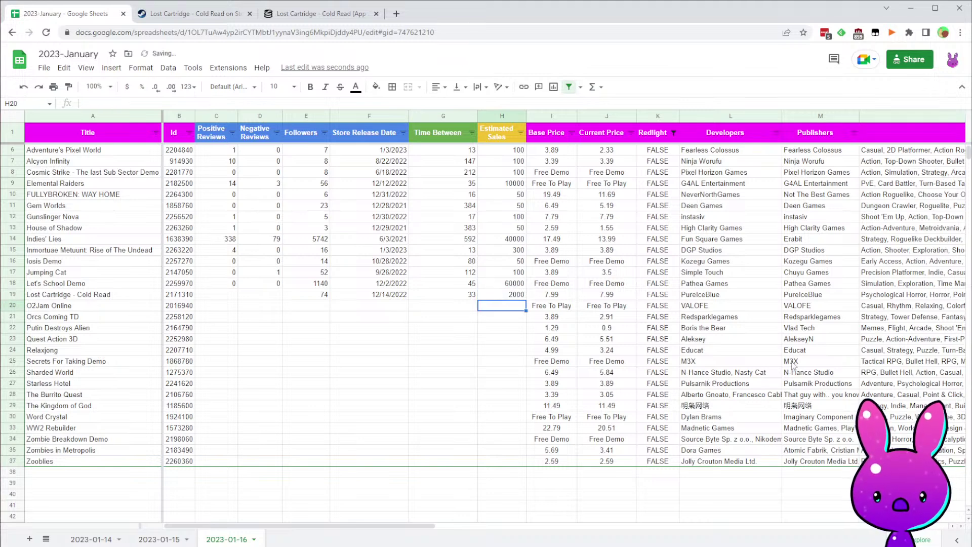
- Open Lily's Well from PureIceBlue's developer listing on Steam and examine its reviews, price and downloadable content
left_click(191, 14)
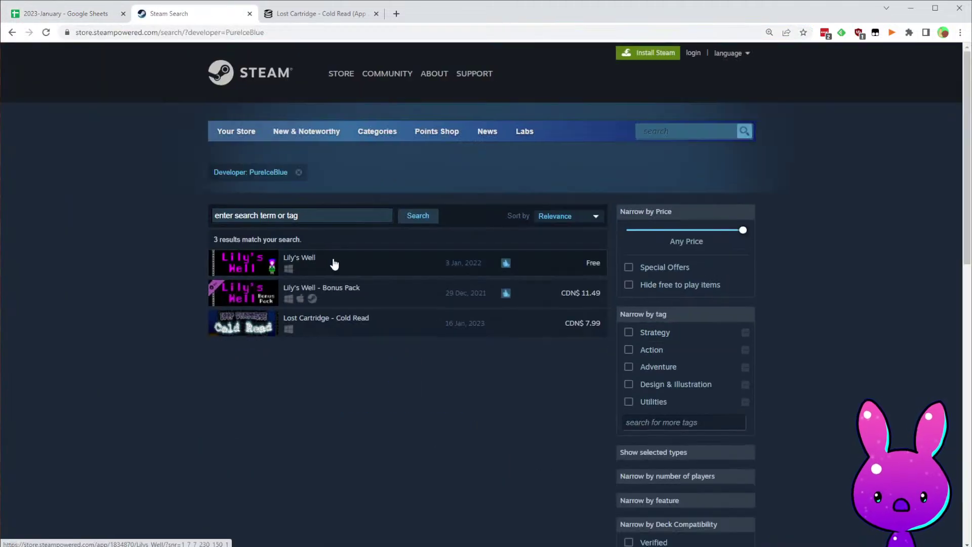
left_click(333, 263)
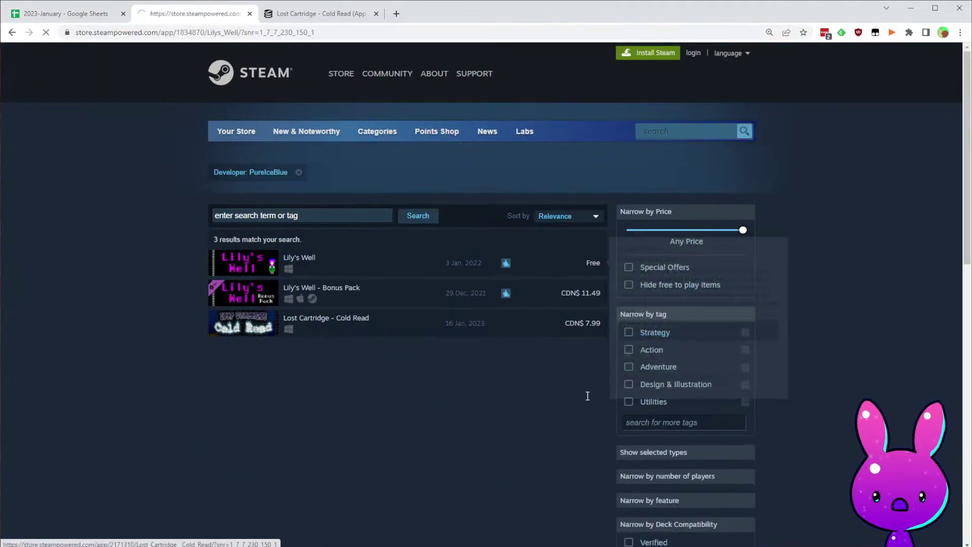
scroll(761, 404, "down", 5)
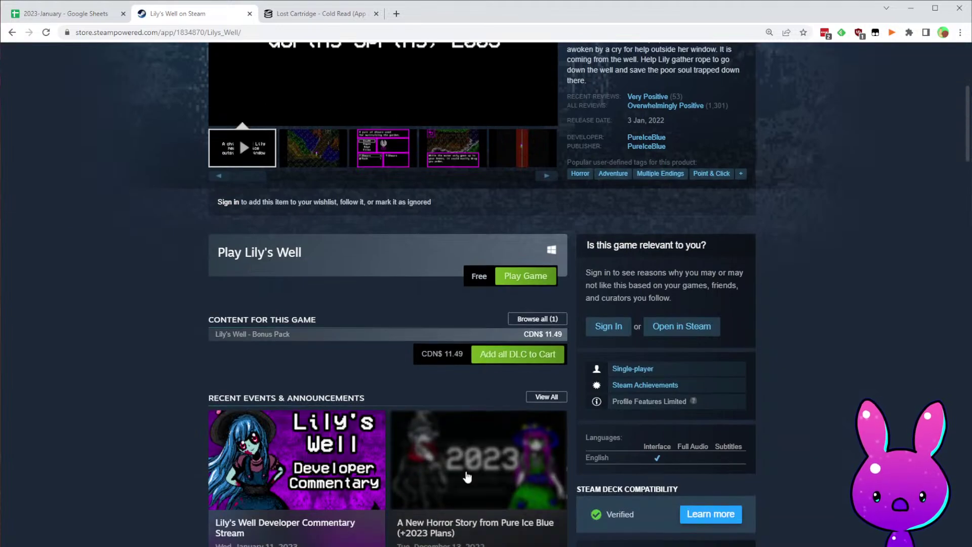
scroll(418, 174, "up", 5)
scroll(483, 430, "down", 2)
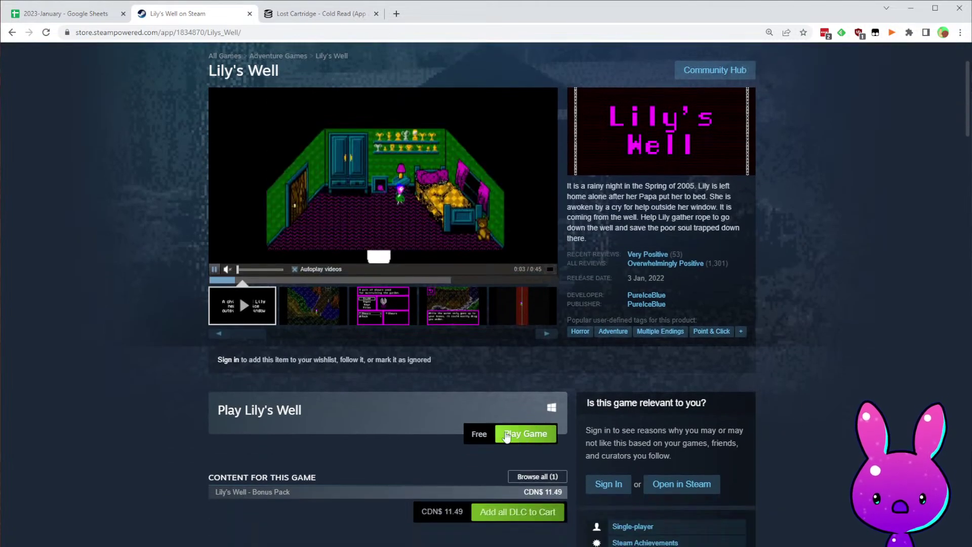
left_click_drag(197, 405, 318, 409)
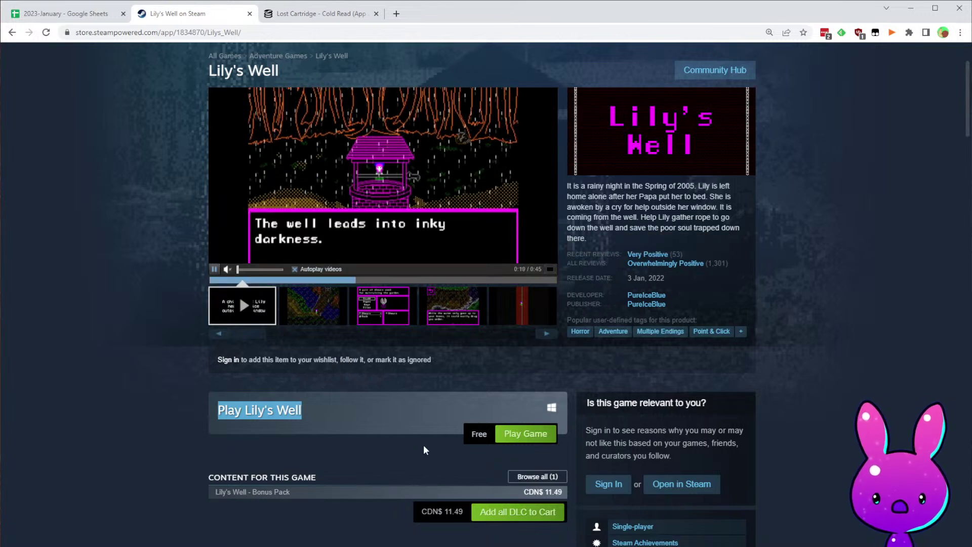
- Set the estimated sales of Lost Cartridge - Cold Read to 10000 in the spreadsheet
left_click(58, 8)
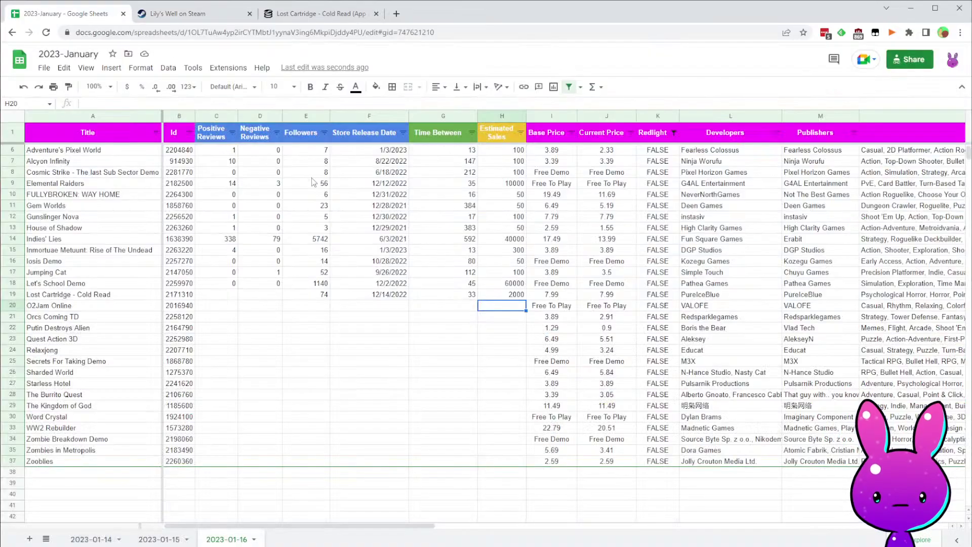
key("Up")
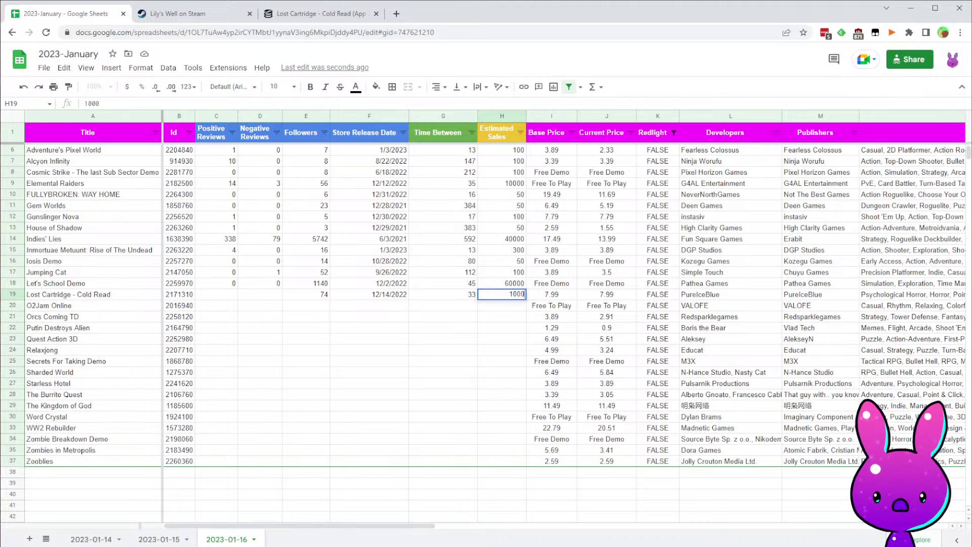
key("Return")
- Record 1 positive review and 0 negative reviews in the Lost Cartridge - Cold Read row
key("Left")
key("Left")
key("Left")
key("Left")
key("Left")
key("Up")
type("1")
key("Tab")
type("0")
key("Return")
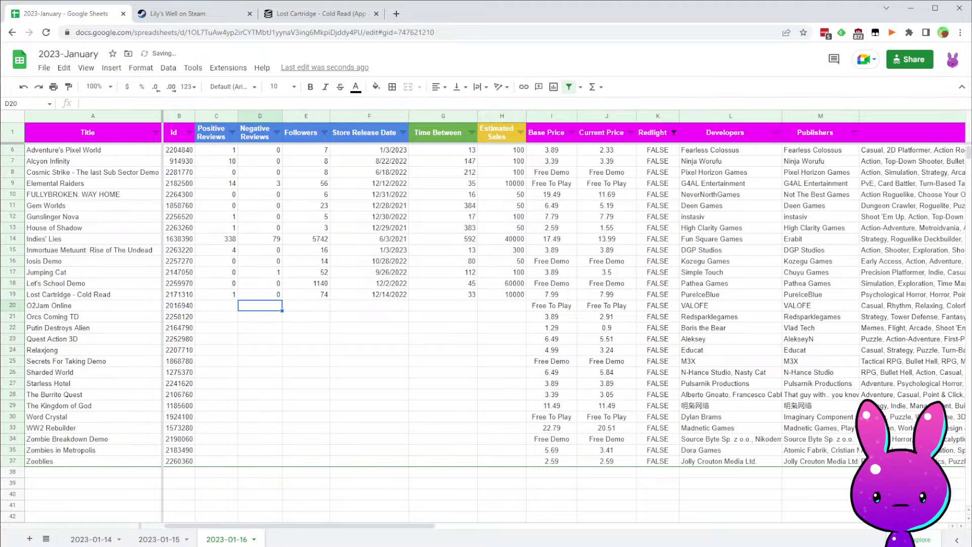
left_click_drag(473, 297, 509, 299)
left_click(521, 328)
left_click(514, 308)
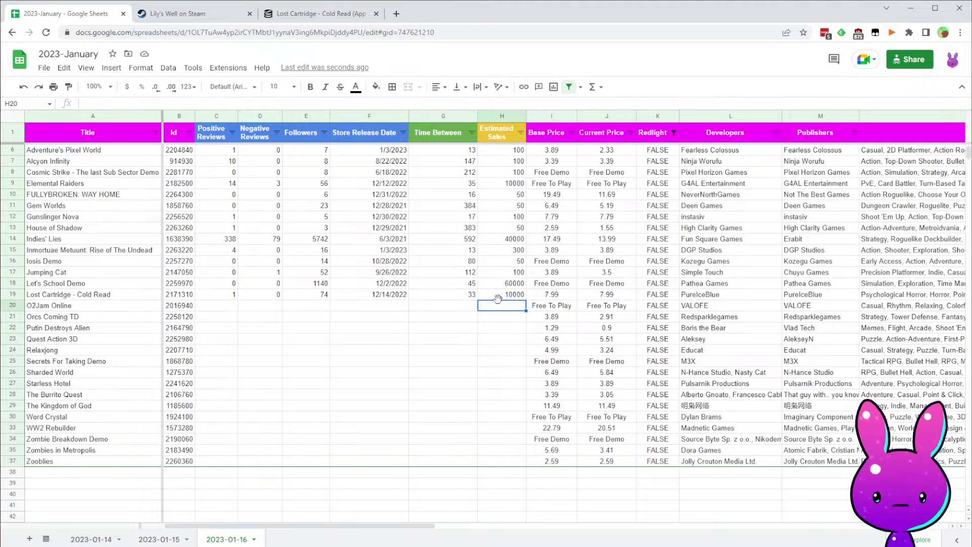
left_click(521, 298)
left_click_drag(470, 328, 476, 330)
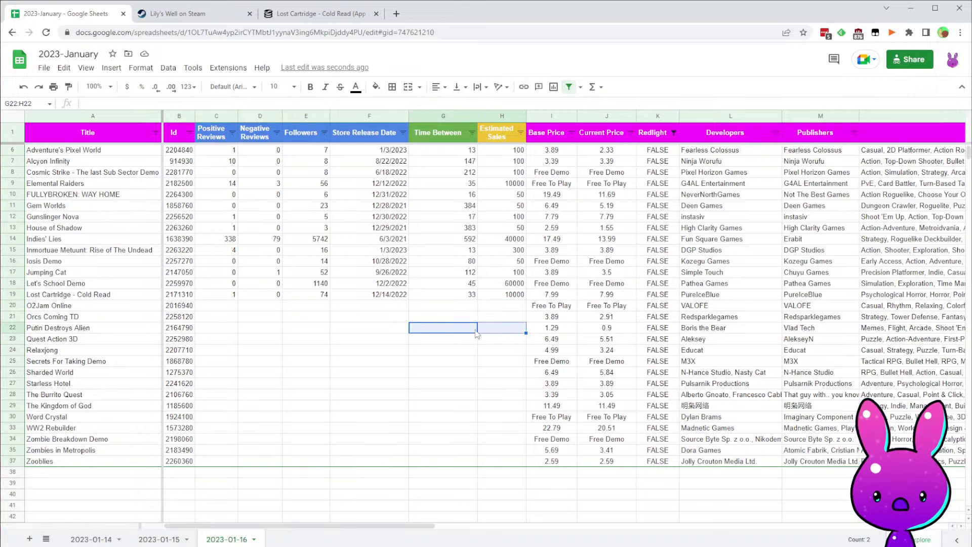
left_click(505, 299)
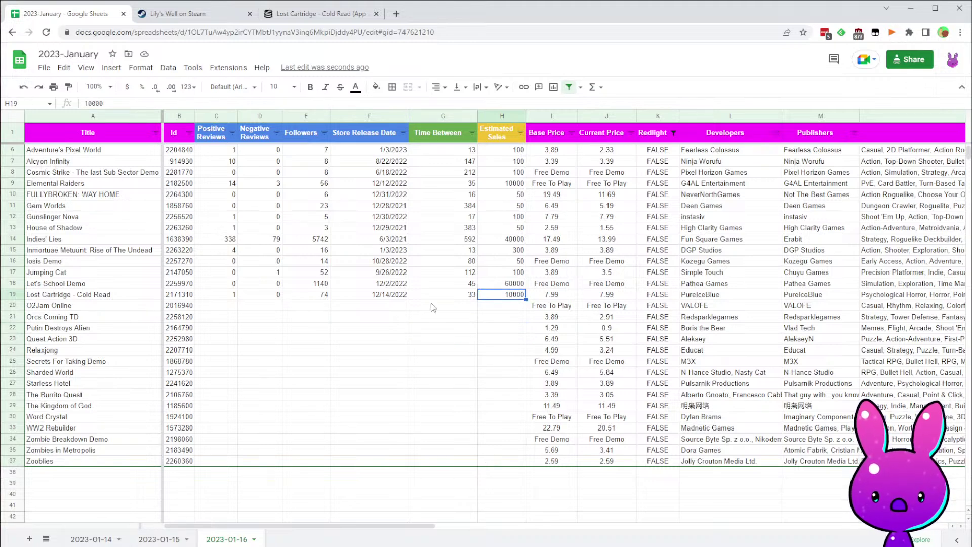
- Revisit the Steam store pages of Lily's Well and Lost Cartridge - Cold Read, and check PureIceBlue's developer listing
left_click(175, 14)
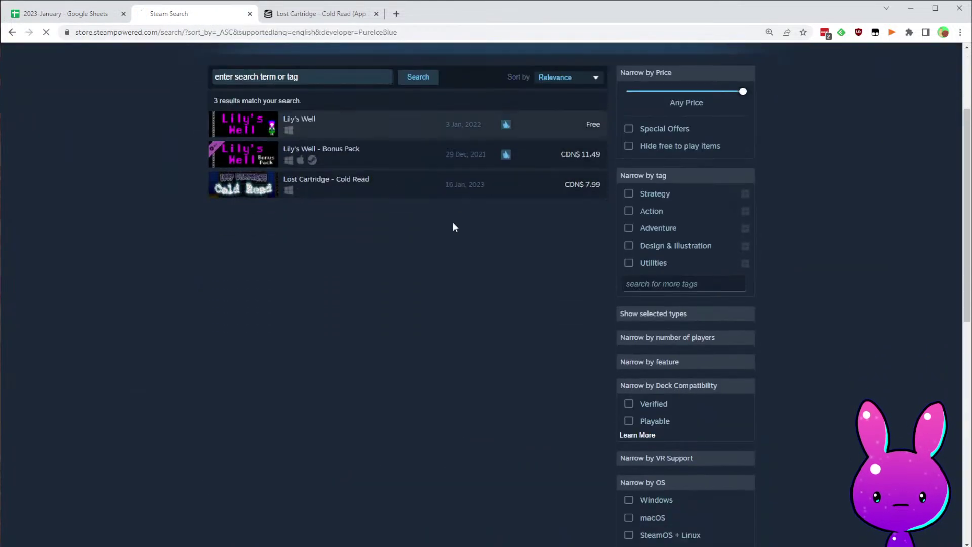
key("alt+Right")
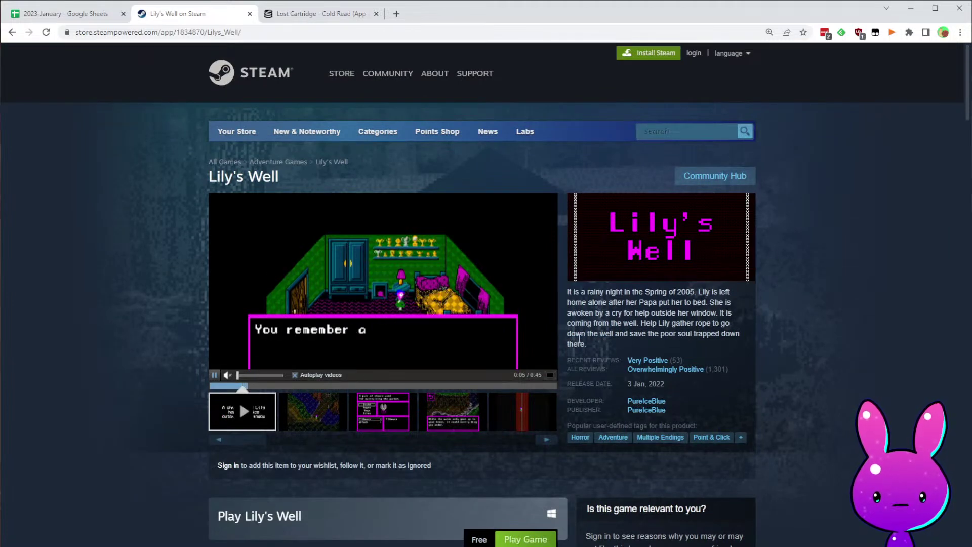
left_click(12, 33)
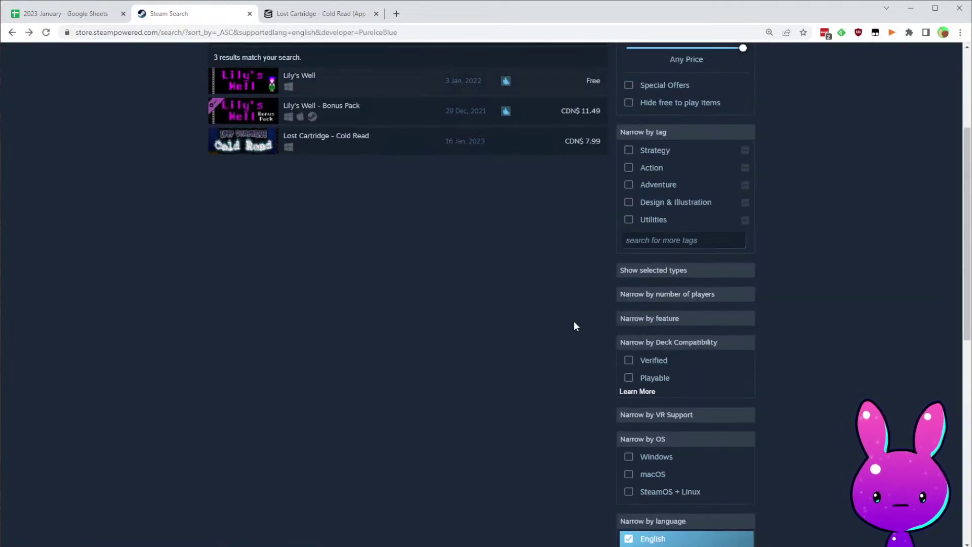
scroll(329, 222, "up", 2)
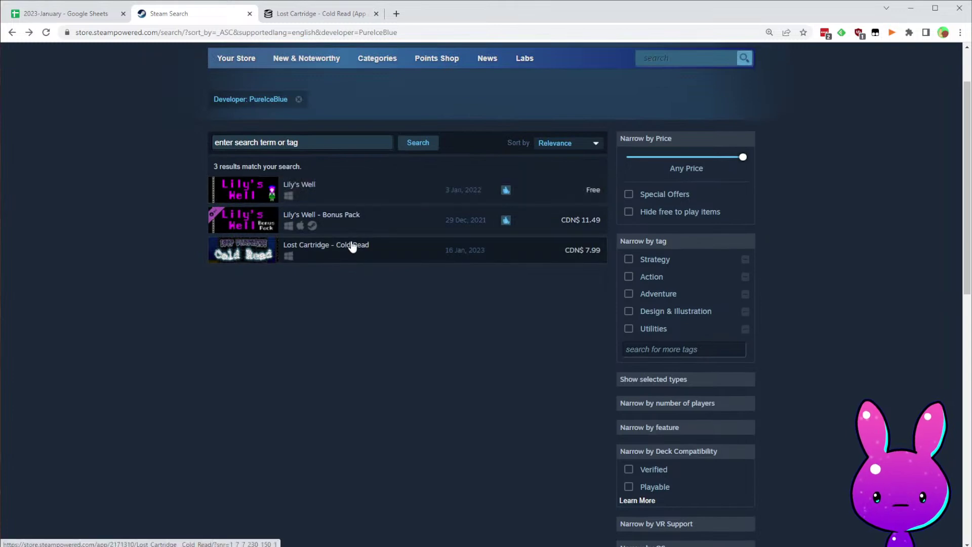
left_click(360, 246)
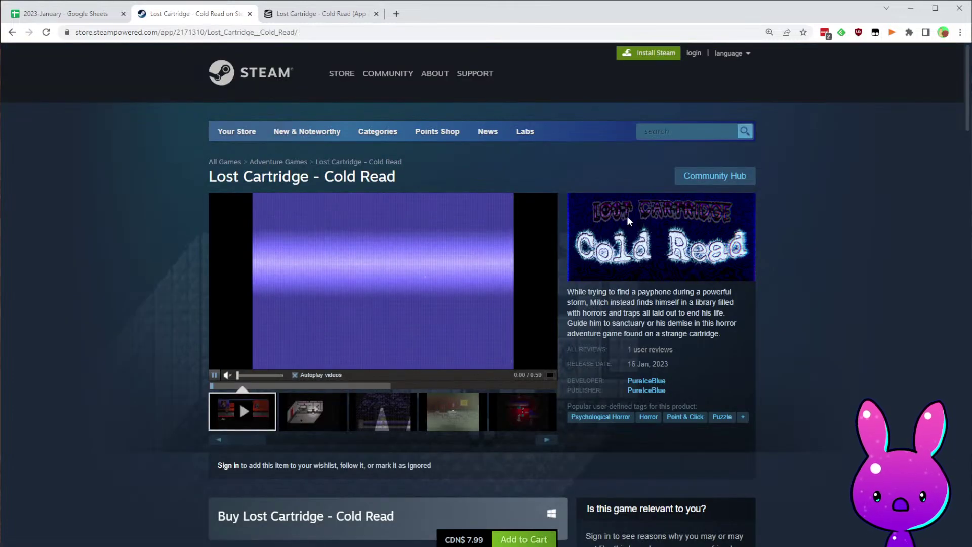
left_click(651, 381)
scroll(614, 285, "down", 3)
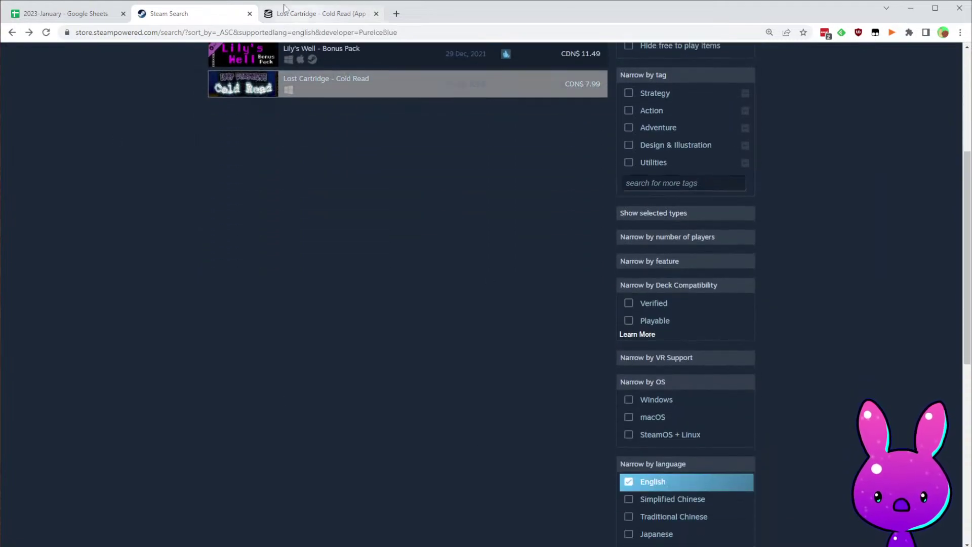
- Return to the spreadsheet and review the O2Jam Online row's title, ID, prices, developer and publisher
left_click(80, 14)
left_click(369, 375)
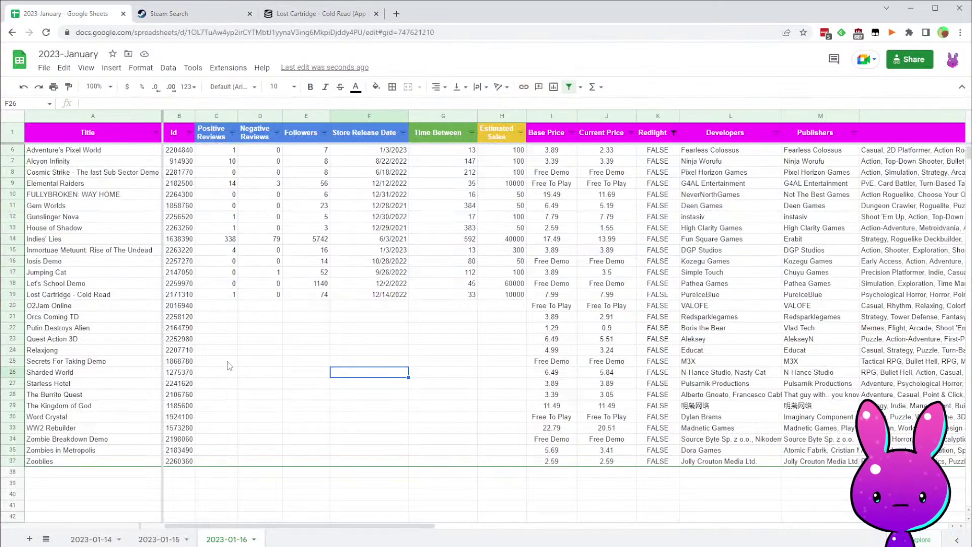
left_click(94, 306)
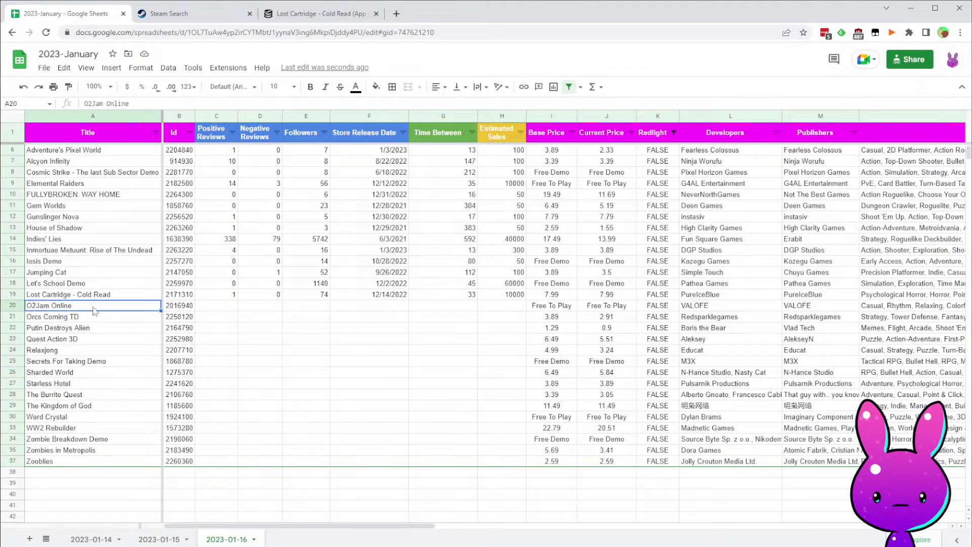
left_click(183, 308)
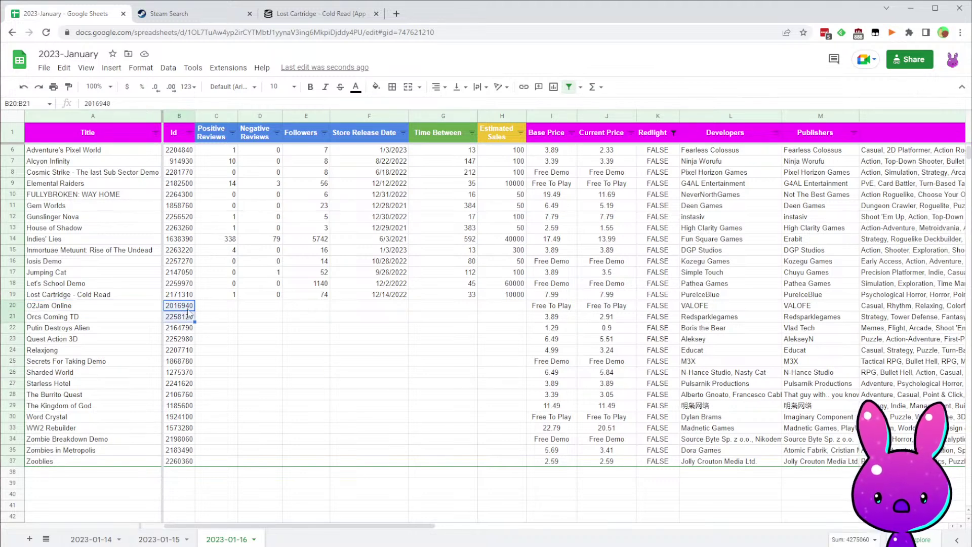
left_click(376, 340)
left_click(373, 308)
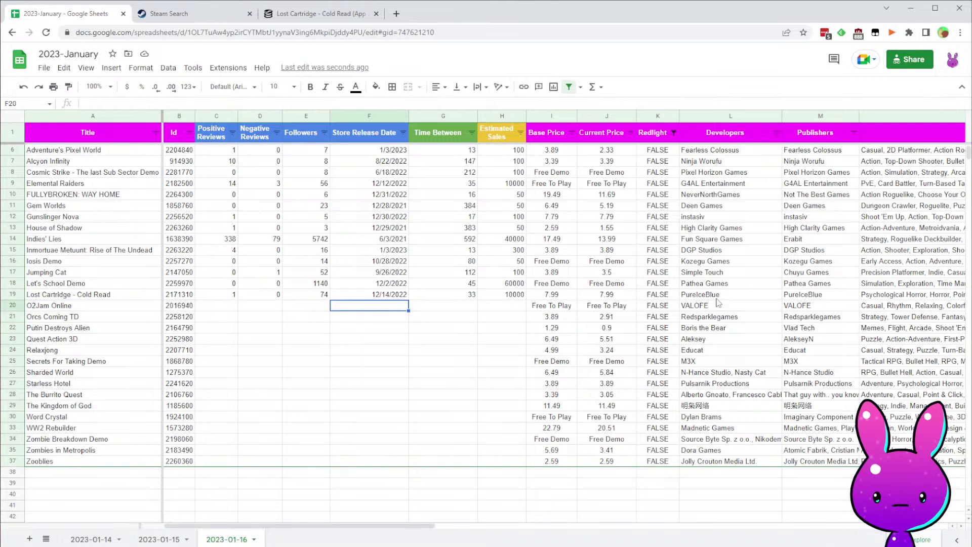
left_click_drag(552, 309, 615, 310)
left_click(704, 309)
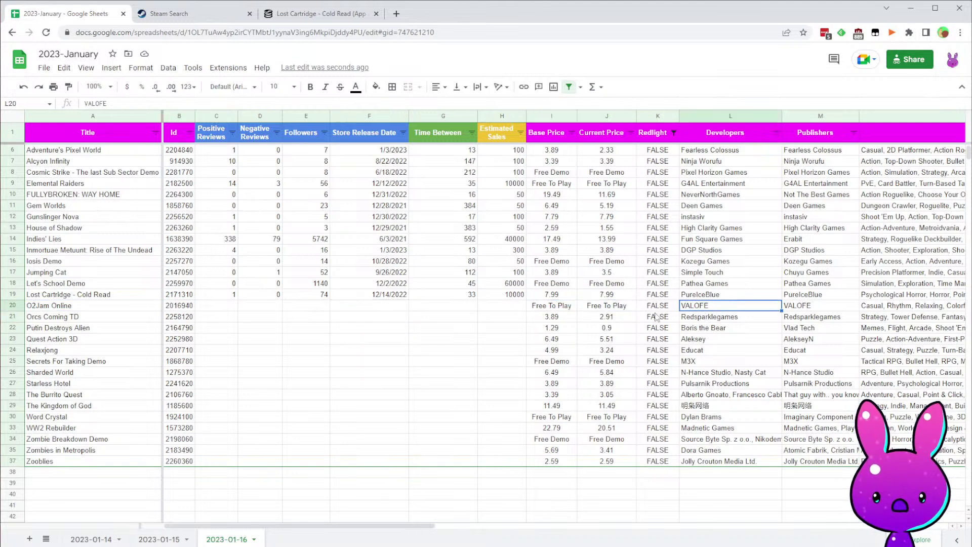
left_click(798, 309)
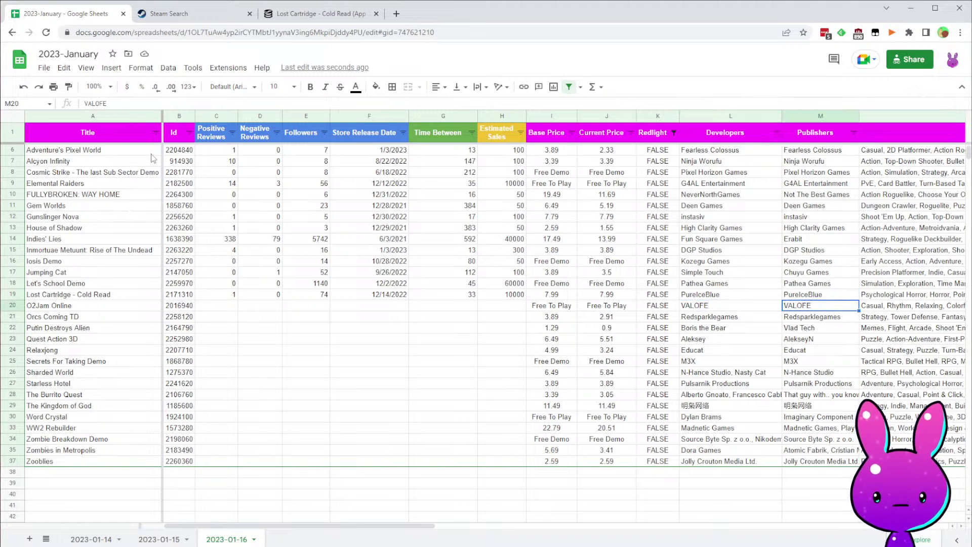
- Open the O2Jam Online store page on Steam using app ID 2016940 in the store address
left_click(190, 13)
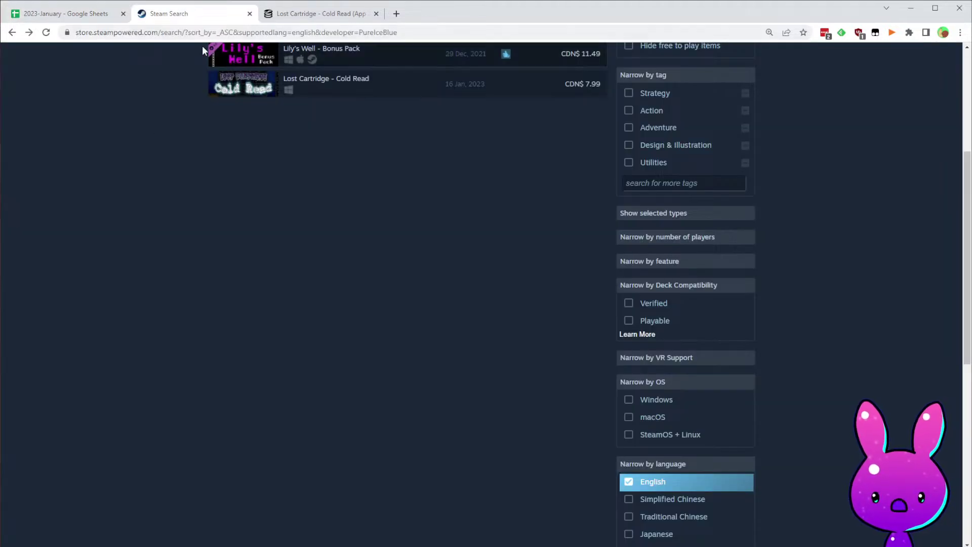
left_click(178, 37)
key("Return")
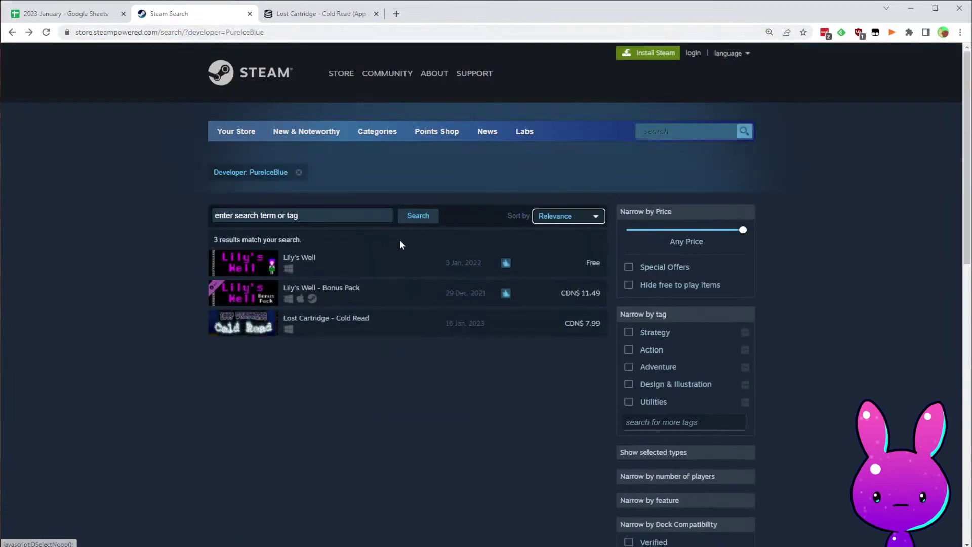
left_click(374, 316)
left_click(185, 36)
left_click(186, 35)
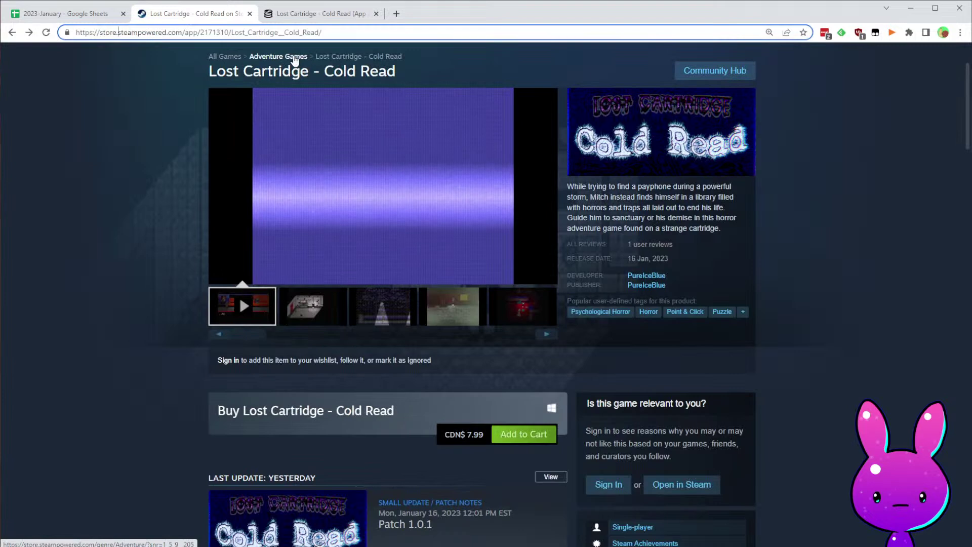
key("ctrl+shift+Right")
type("2016940")
key("Return")
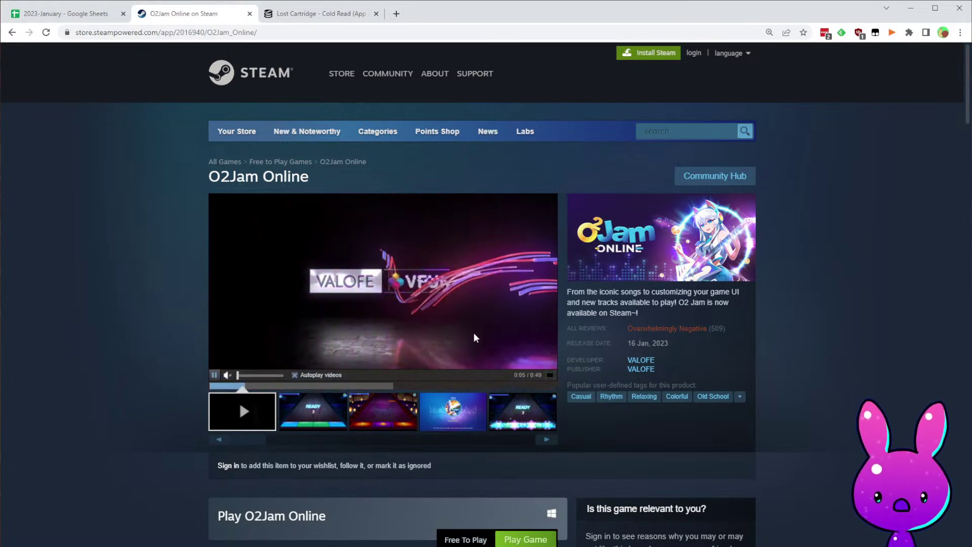
- Read O2Jam Online's short description and view its trailer and first four screenshots
left_click_drag(571, 292, 677, 302)
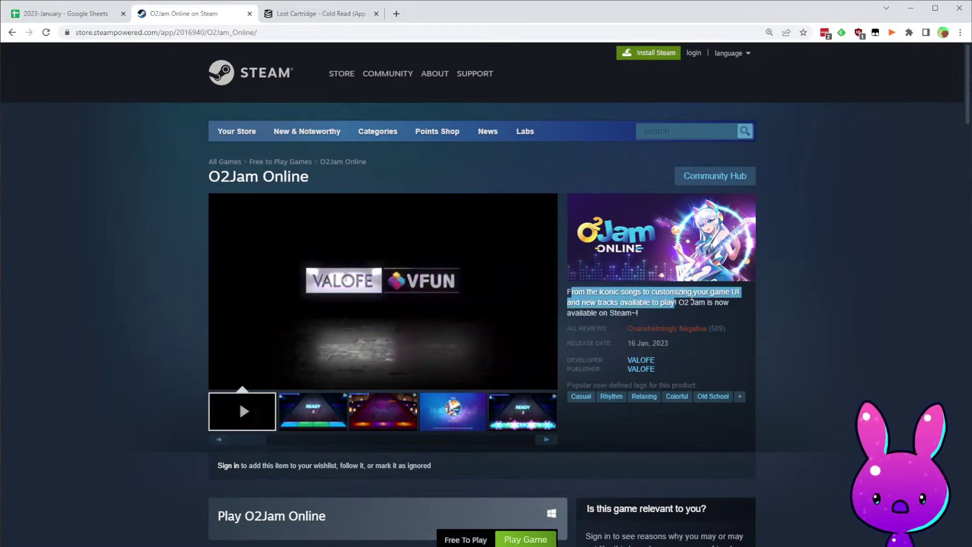
left_click(692, 295)
left_click_drag(635, 302, 738, 300)
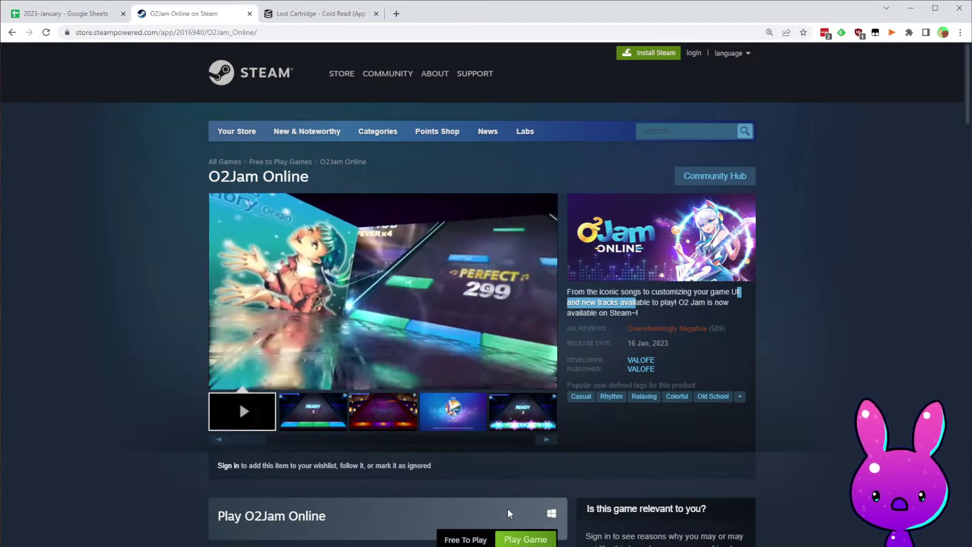
left_click(308, 427)
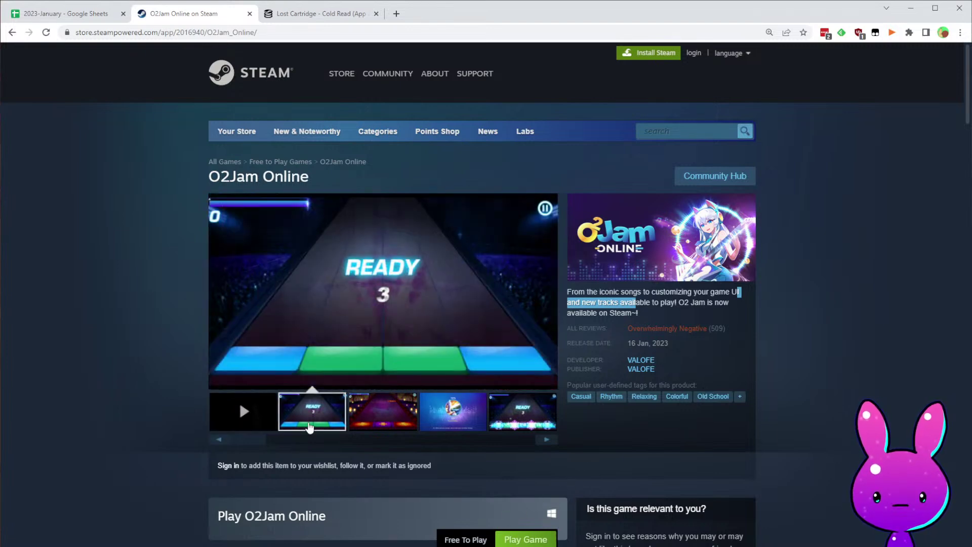
left_click(390, 417)
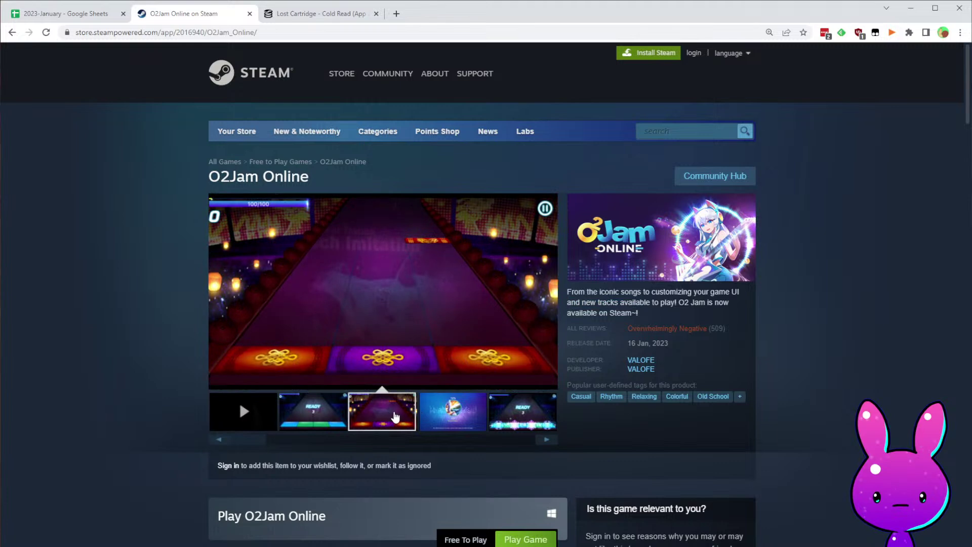
left_click(466, 414)
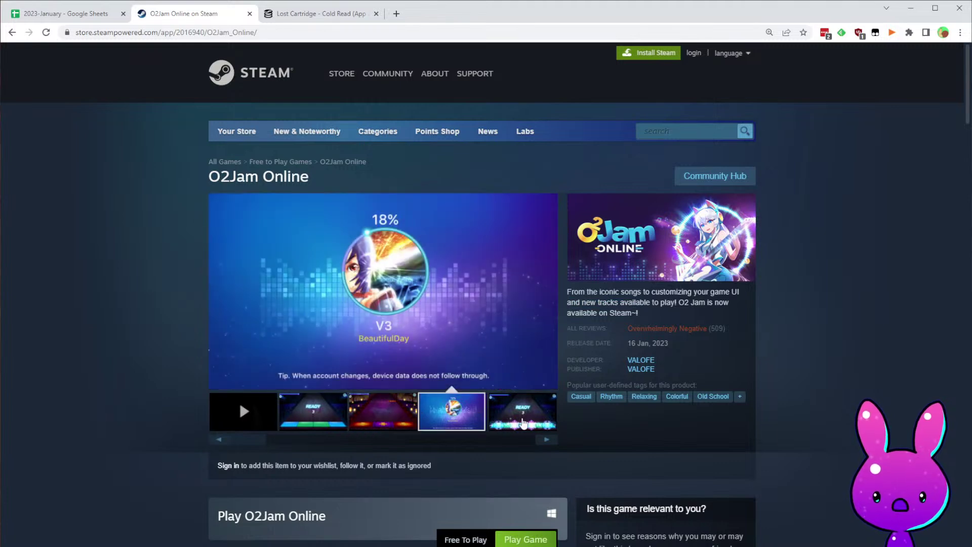
left_click(503, 425)
- Read O2Jam Online's announcements and game description, including the song list, key settings and ranking system
scroll(460, 435, "down", 10)
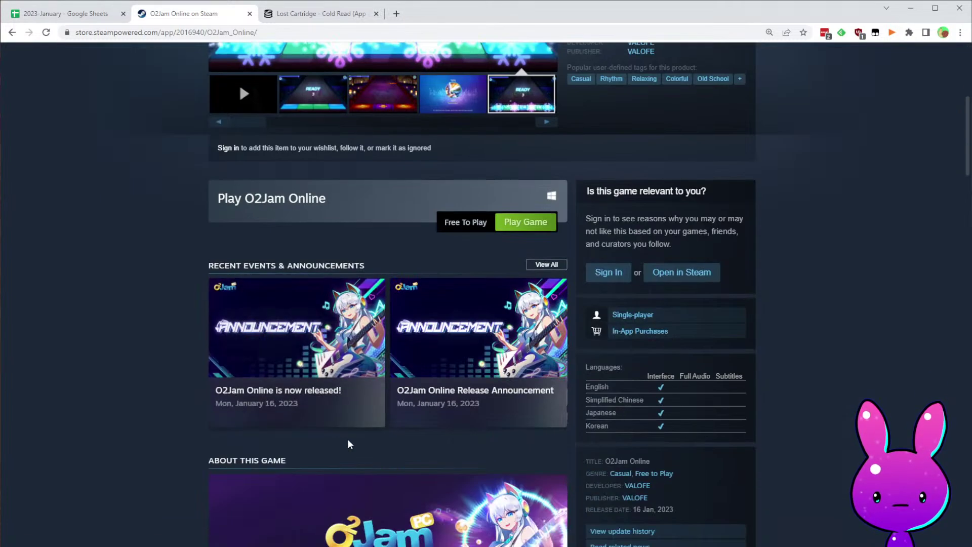
scroll(507, 443, "up", 5)
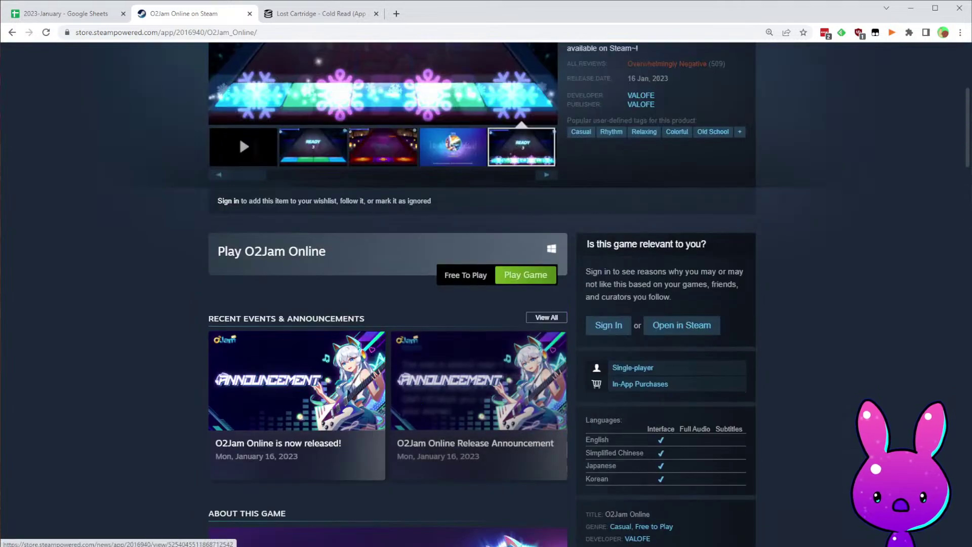
scroll(400, 474, "down", 10)
left_click(545, 406)
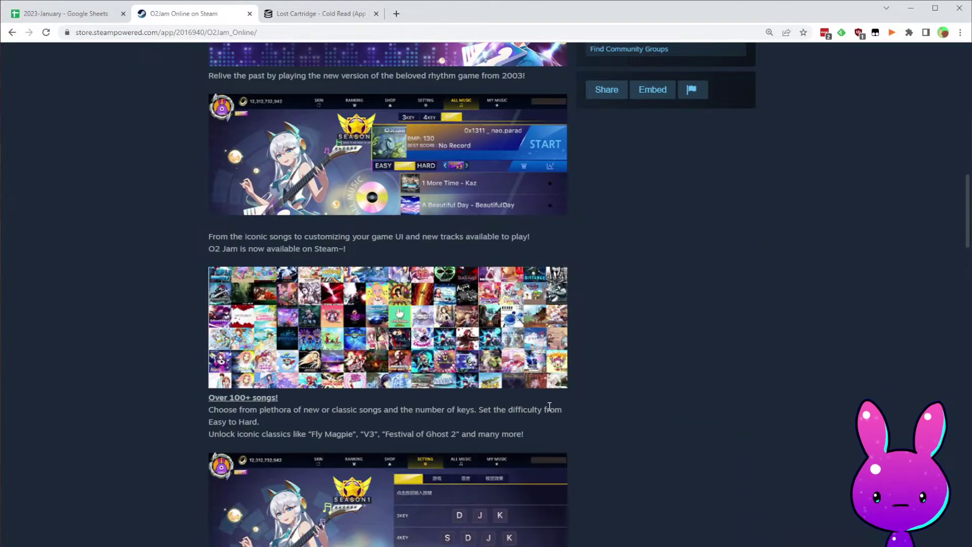
scroll(384, 282, "down", 6)
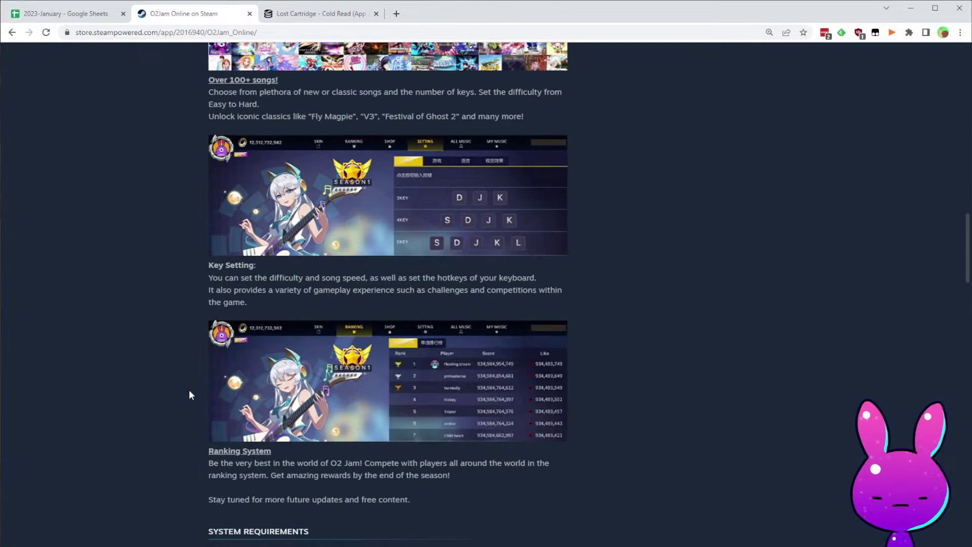
left_click_drag(209, 265, 636, 344)
scroll(636, 344, "down", 7)
- Expand the first most helpful customer review of O2Jam Online and read its comments on song purchases and subscriptions
scroll(685, 477, "down", 5)
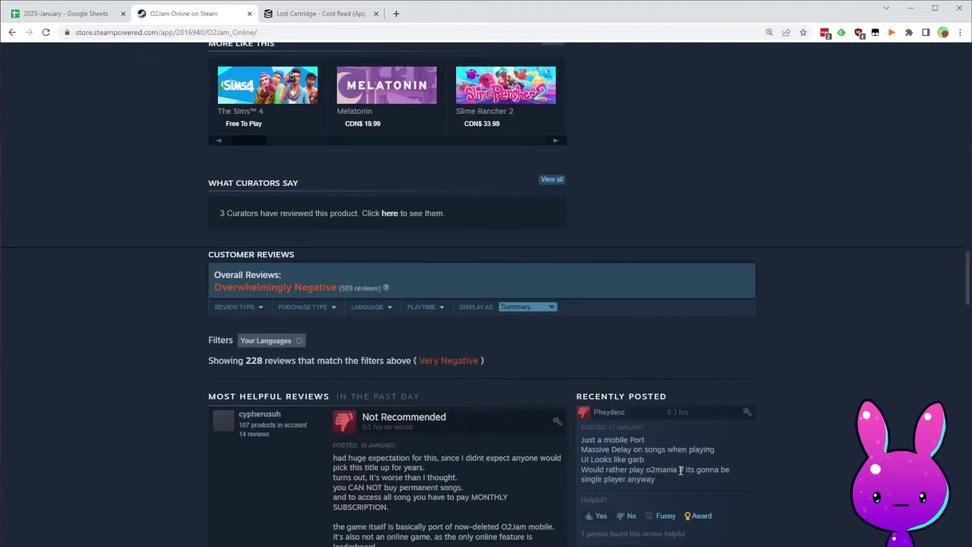
scroll(682, 463, "down", 4)
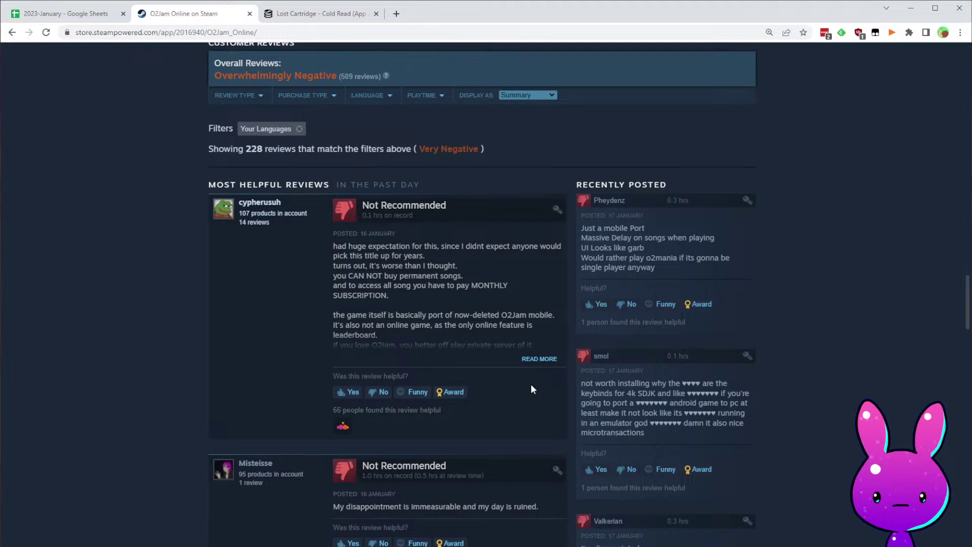
left_click(540, 359)
left_click_drag(400, 275, 462, 275)
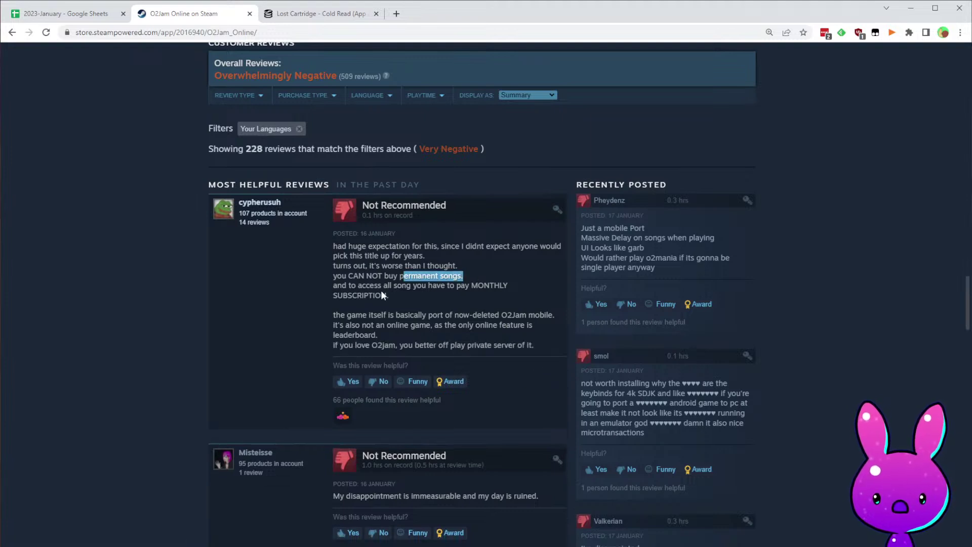
left_click_drag(332, 287, 523, 290)
left_click(399, 311)
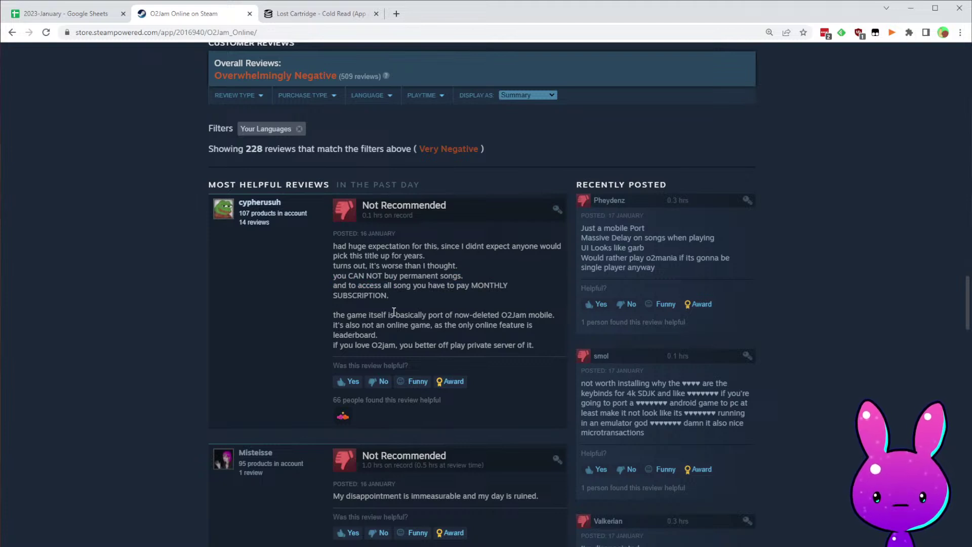
- Read the recently posted customer reviews of O2Jam Online, including the comments on the mobile port and keybinds
left_click_drag(583, 227, 729, 247)
left_click(795, 316)
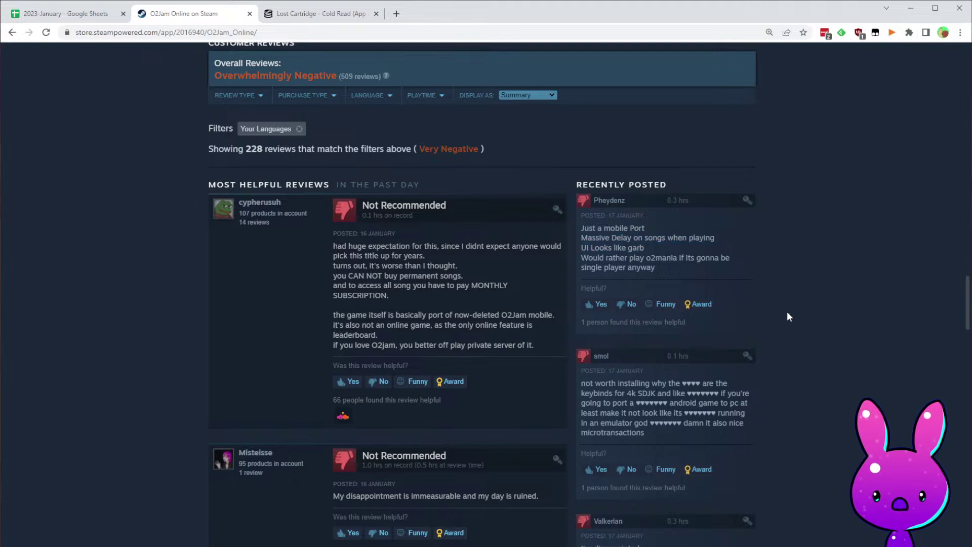
scroll(779, 354, "down", 4)
left_click_drag(606, 172, 682, 175)
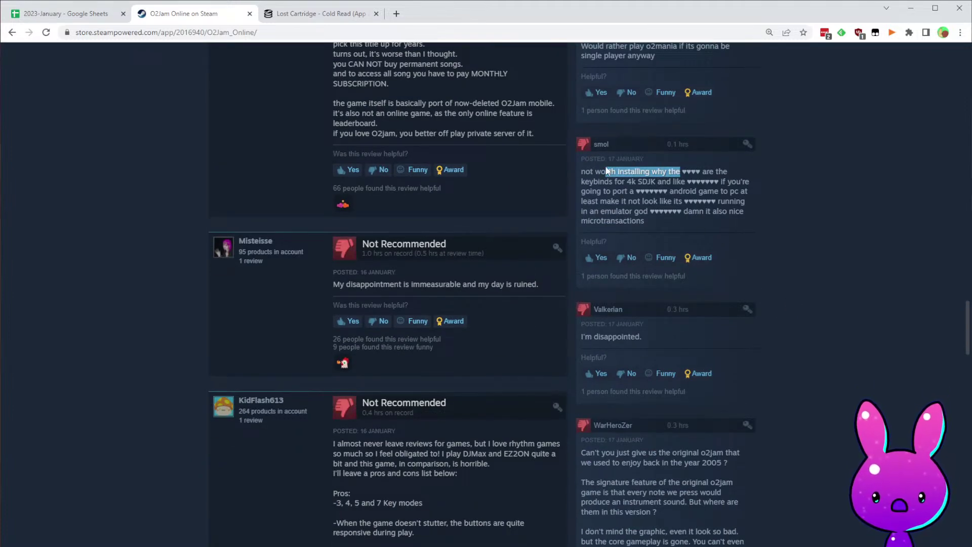
left_click_drag(605, 181, 661, 181)
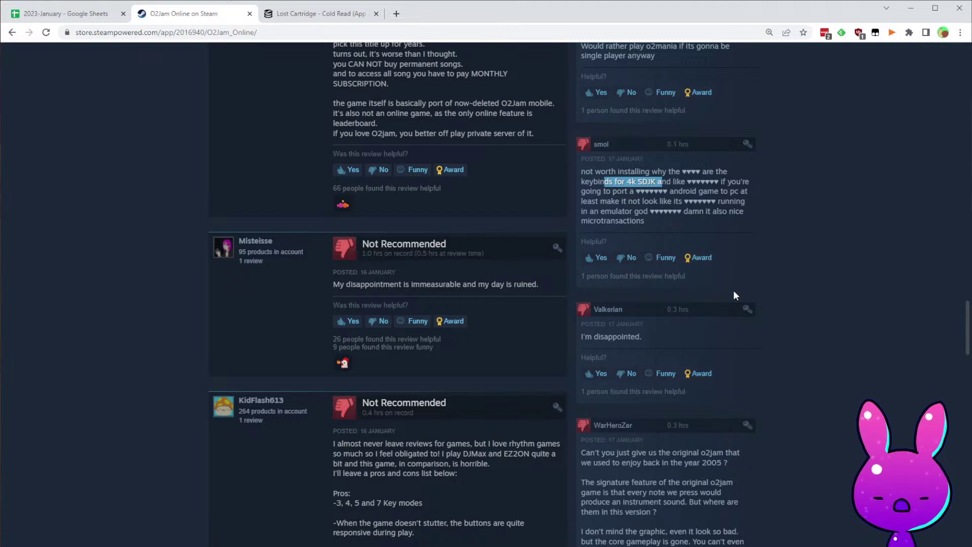
- Read the remaining helpful and recent customer reviews of O2Jam Online, including complaints about subscriptions and missing classic features
scroll(731, 288, "down", 2)
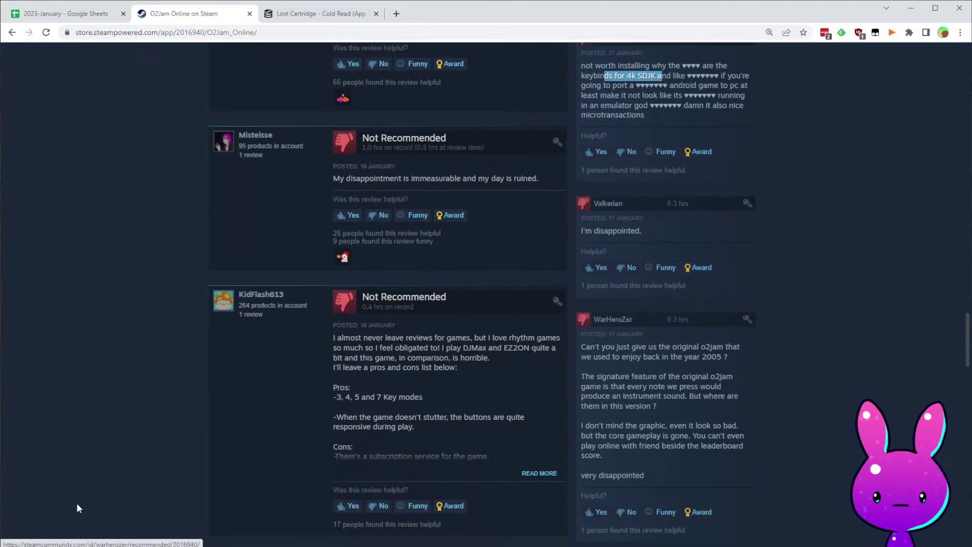
scroll(610, 446, "down", 5)
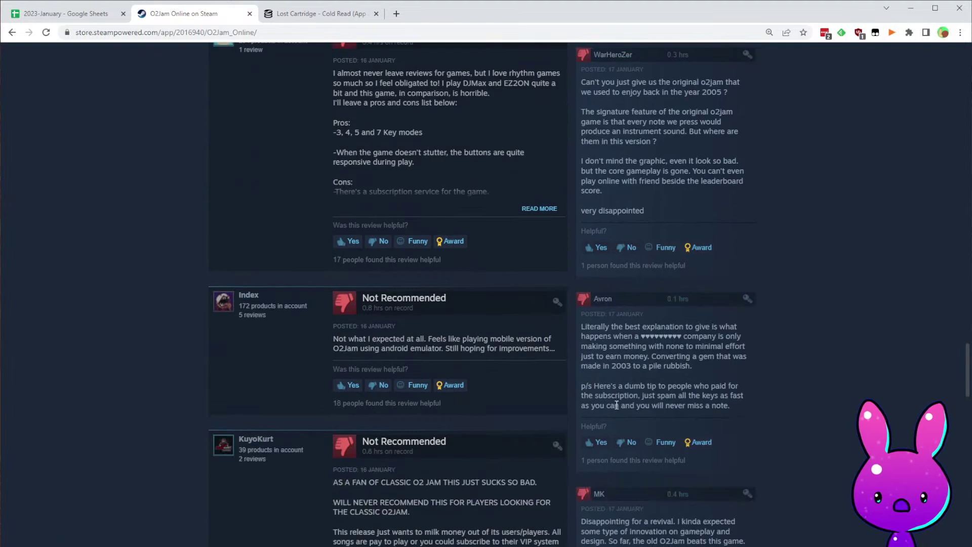
scroll(679, 424, "down", 15)
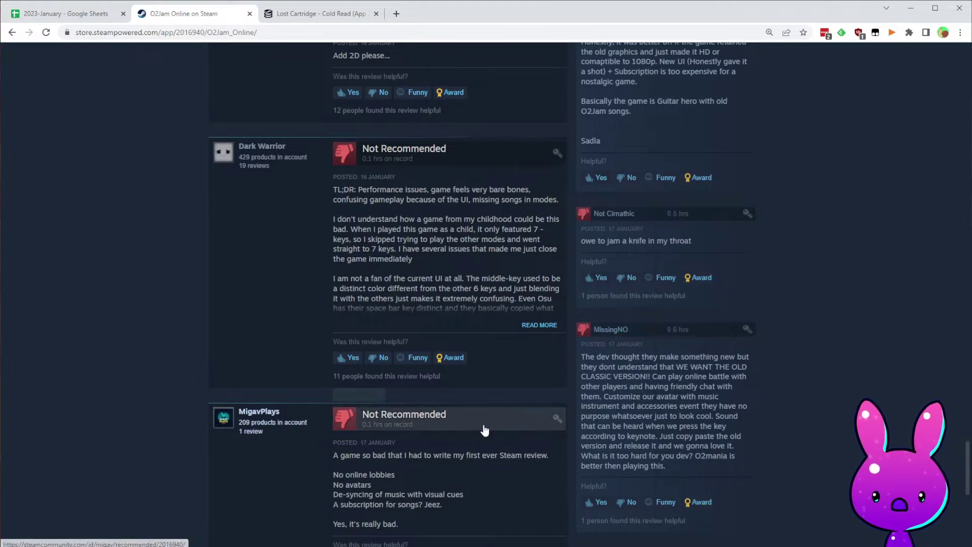
scroll(365, 258, "down", 6)
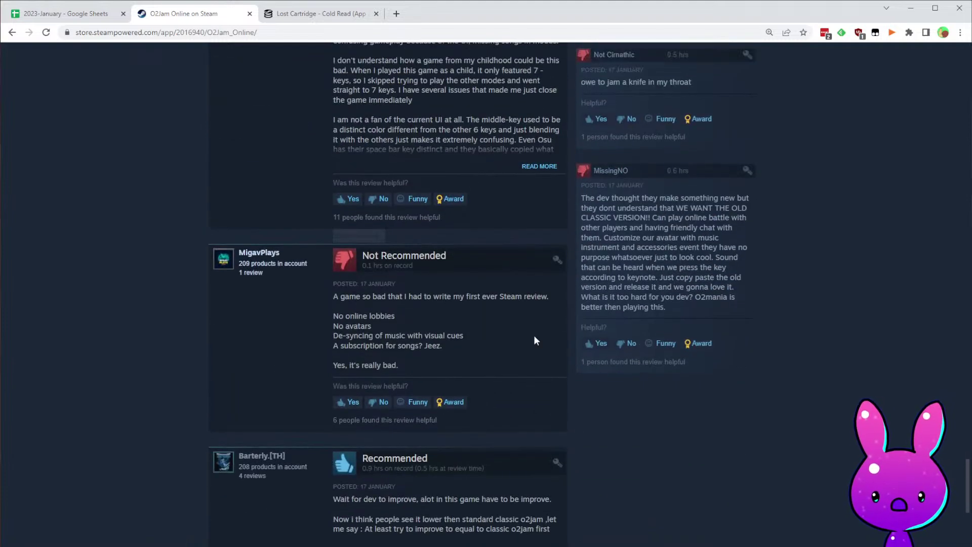
- Replay O2Jam Online's trailer, skipping ahead to its later parts
scroll(618, 414, "up", 20)
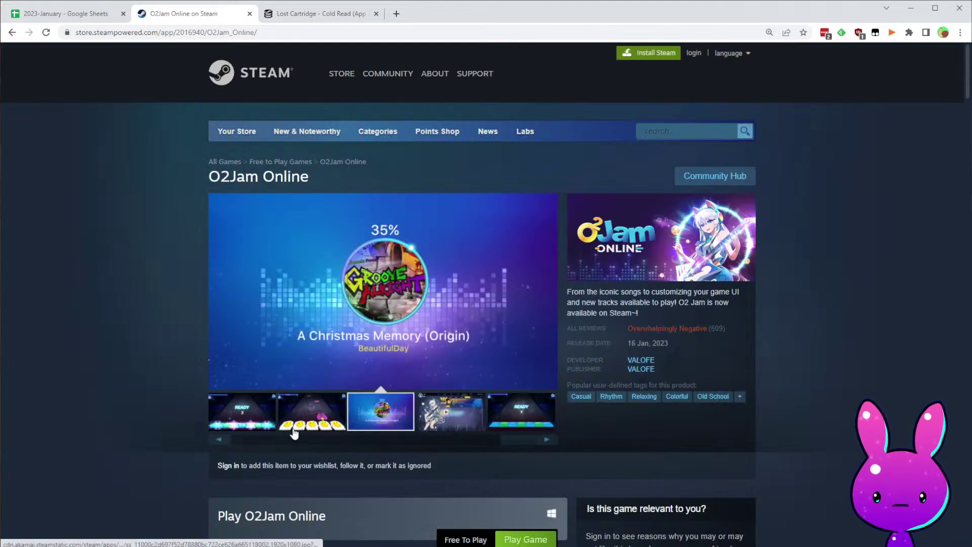
left_click_drag(265, 445, 251, 450)
left_click(237, 423)
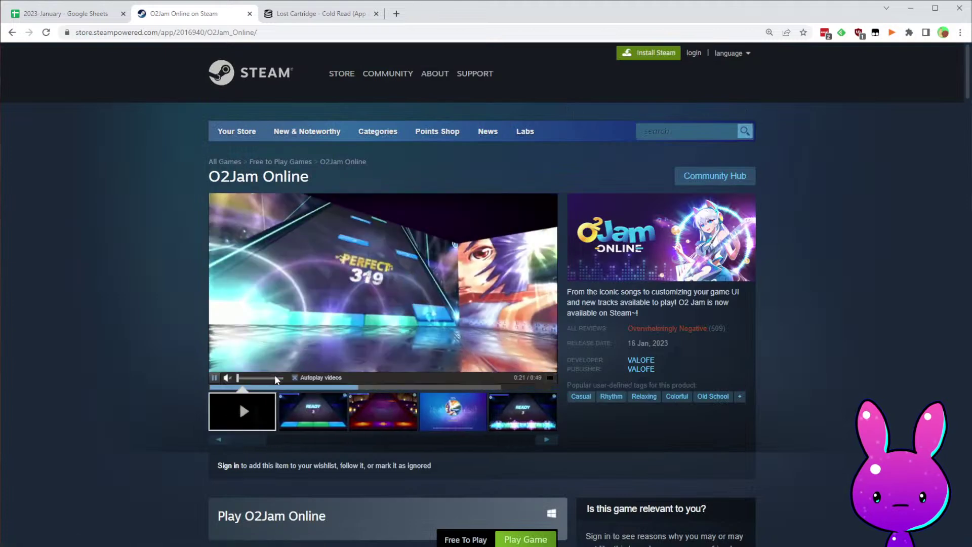
left_click(411, 383)
left_click(441, 385)
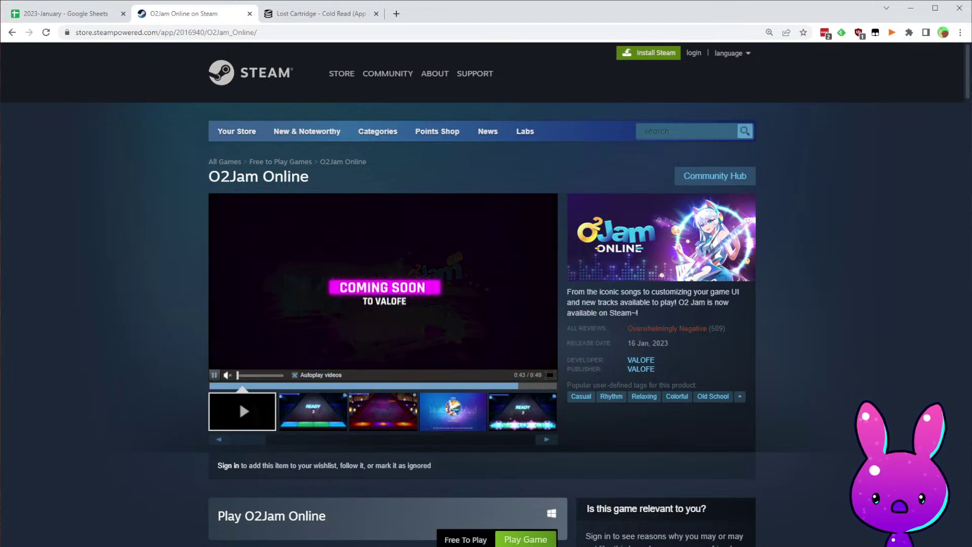
- Copy O2Jam Online's app ID 2016940 from its store address and load that app's SteamDB charts page
scroll(548, 436, "down", 5)
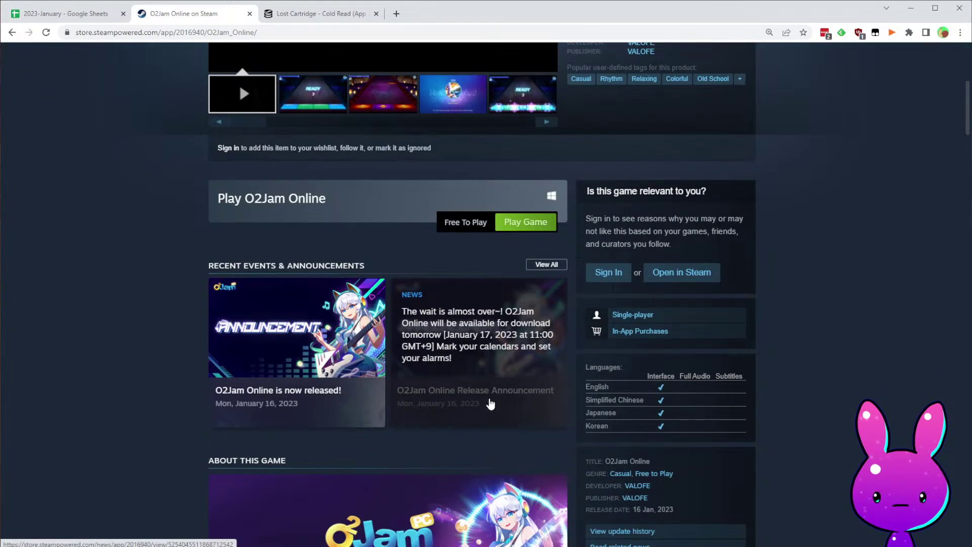
double_click(214, 32)
key("ctrl+c")
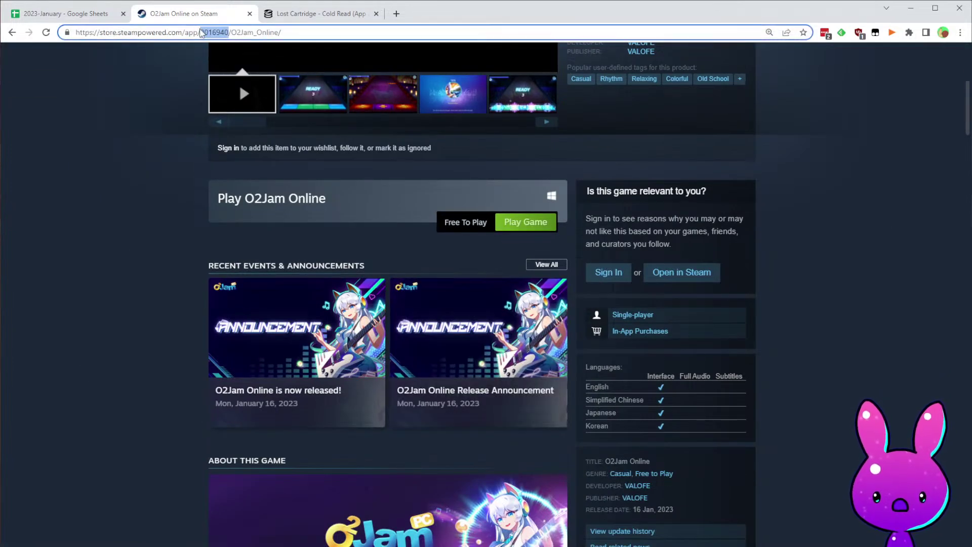
left_click(319, 21)
double_click(160, 34)
key("ctrl+v")
key("Return")
key("Return")
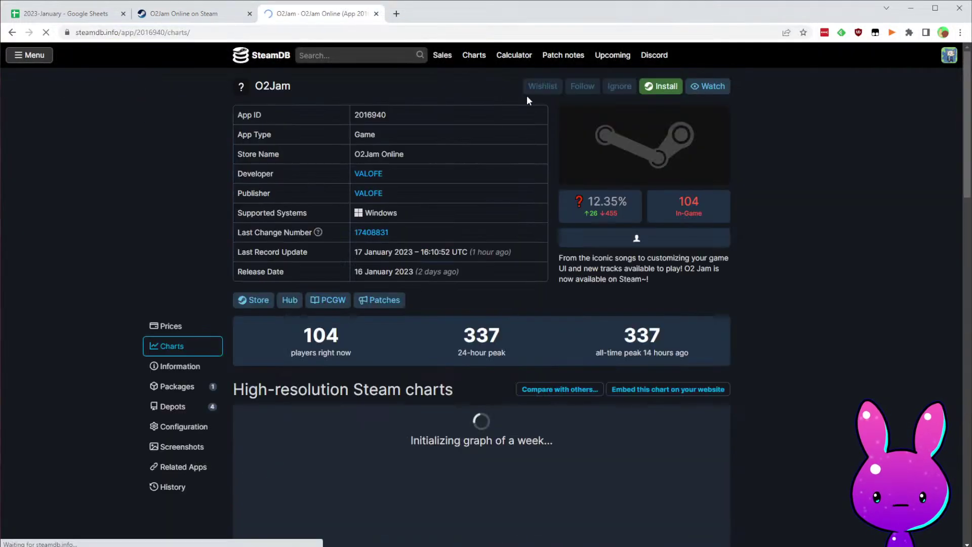
- Examine O2Jam Online's concurrent player charts, Twitch stats, store data and owner estimations on SteamDB
scroll(790, 318, "down", 6)
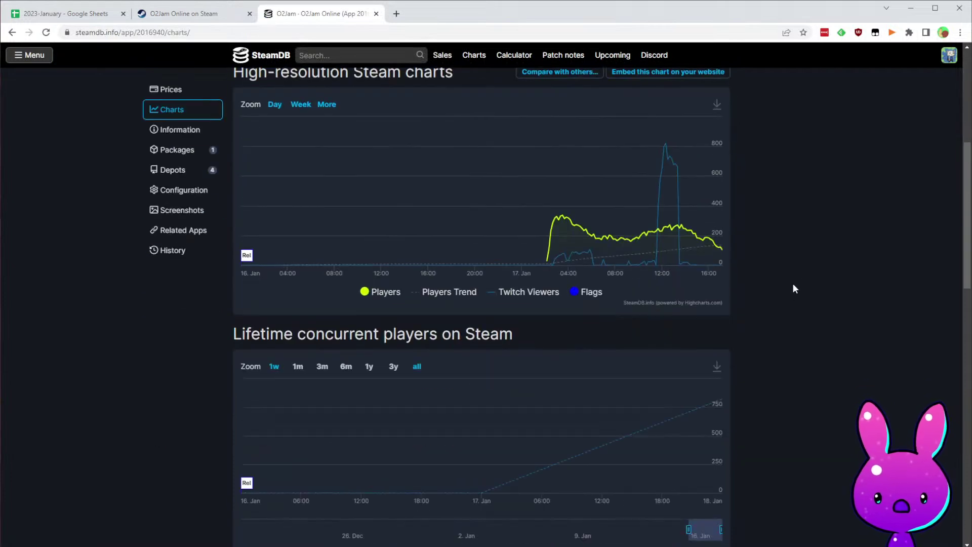
scroll(791, 288, "up", 4)
scroll(789, 287, "up", 1)
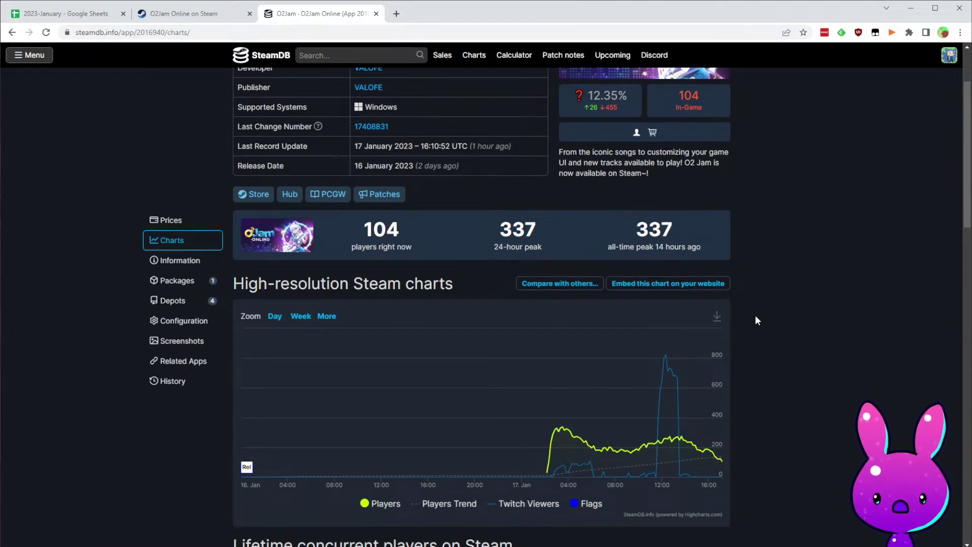
scroll(743, 341, "down", 1)
scroll(745, 330, "down", 6)
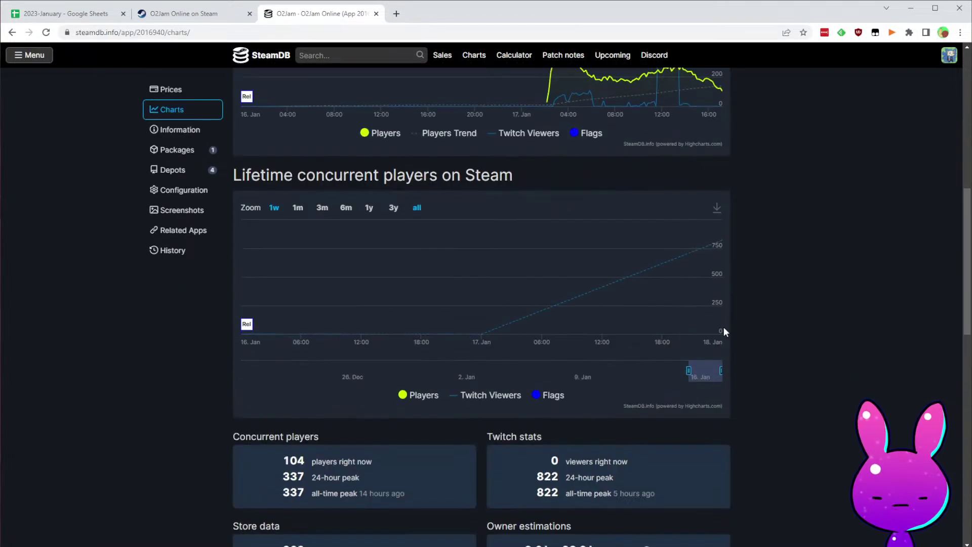
scroll(720, 315, "down", 3)
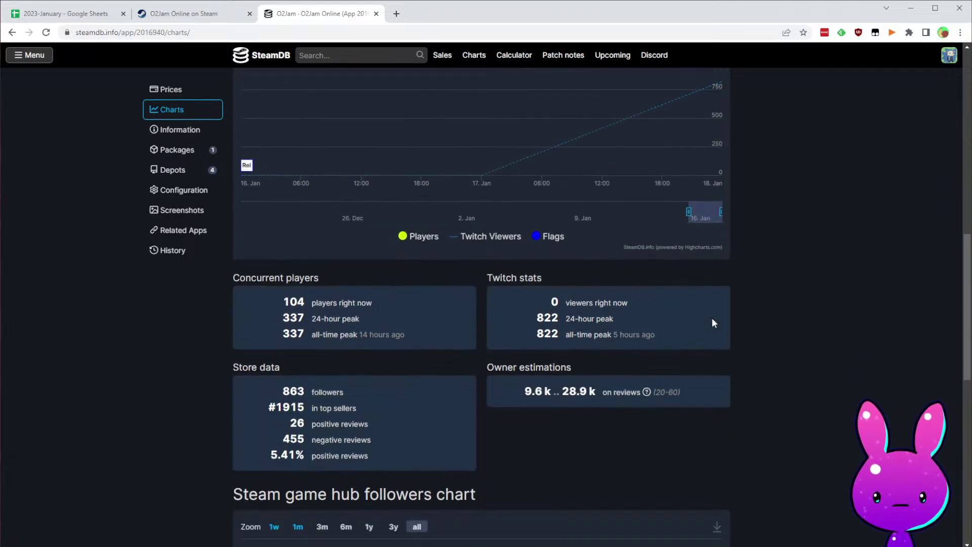
scroll(709, 324, "down", 1)
left_click_drag(285, 247, 310, 248)
- Find the first date on O2Jam Online's followers chart and enter 11/7/2022 as its Store Release Date in the spreadsheet
scroll(753, 332, "down", 3)
mouse_move(228, 448)
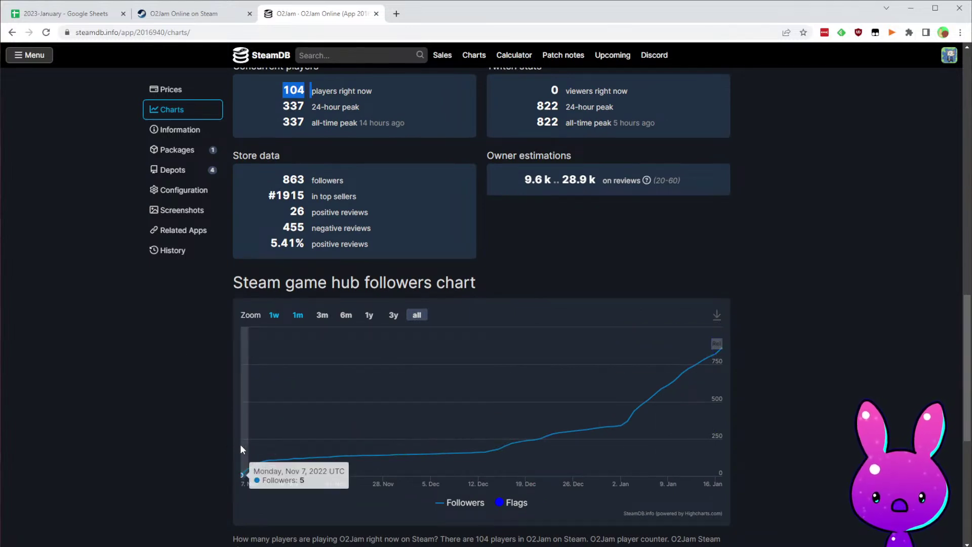
left_click(61, 17)
left_click(360, 308)
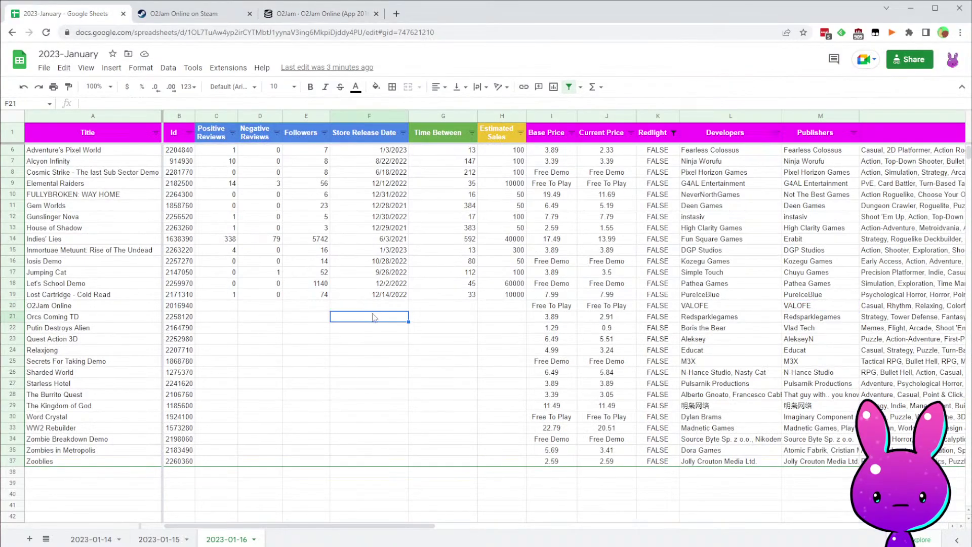
type("11/")
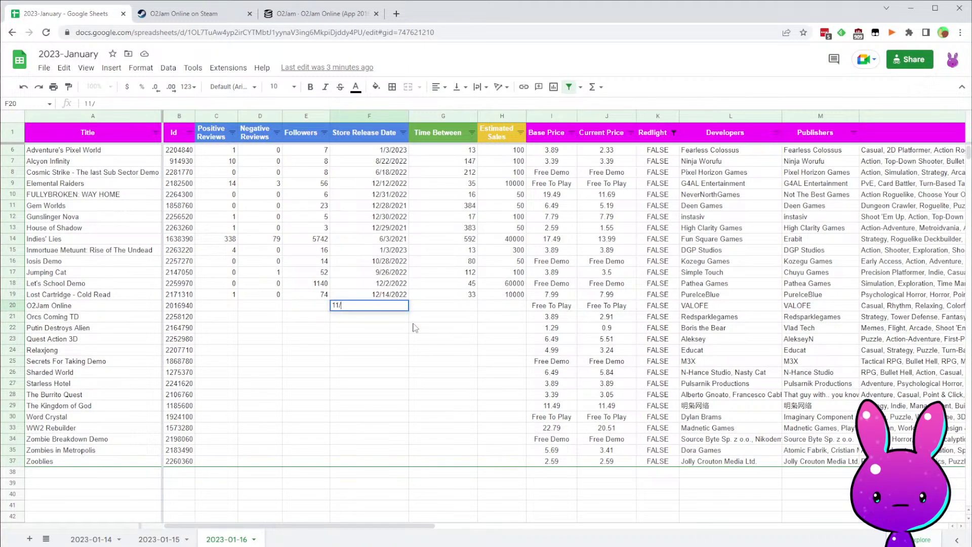
type("7/2022")
key("Tab")
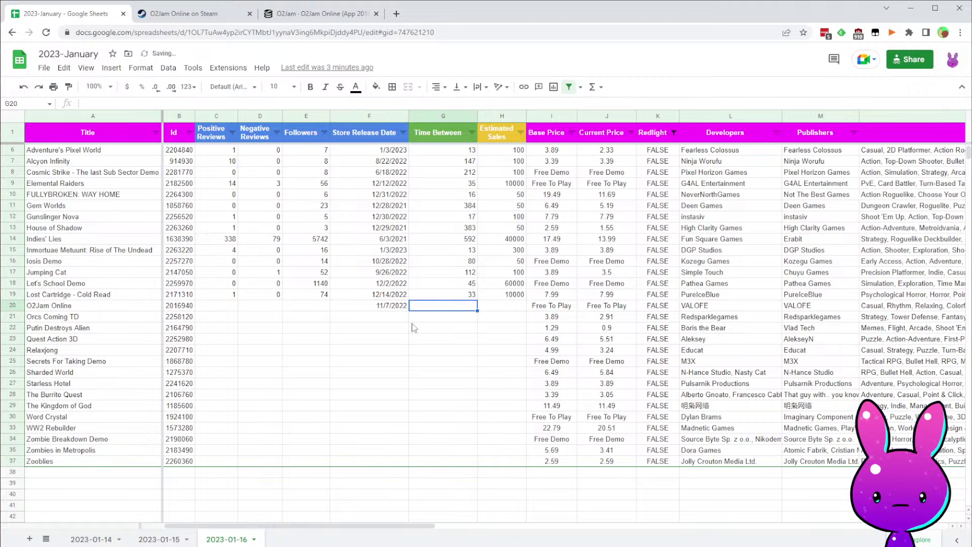
- Extend the Time Between formula from Lost Cartridge - Cold Read's row down to O2Jam Online's row
key("Up")
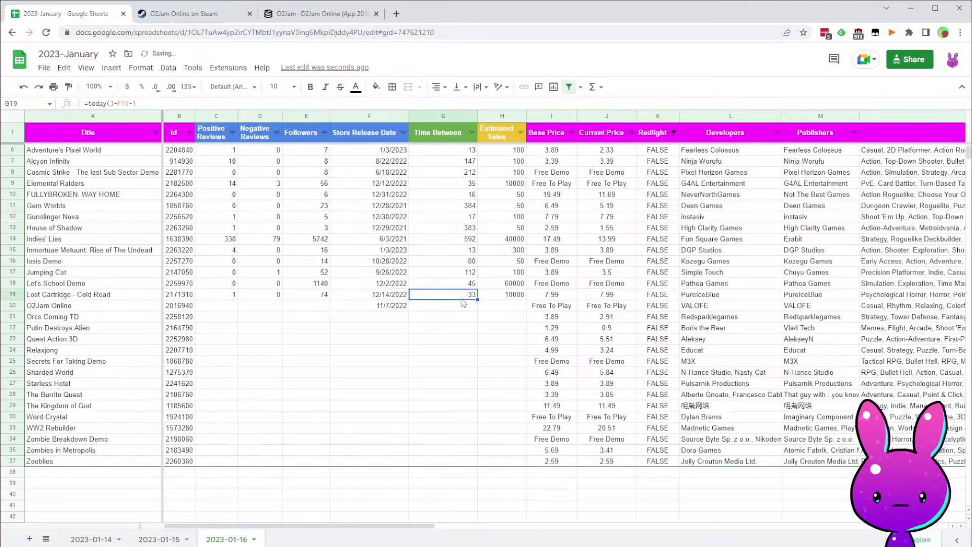
left_click_drag(477, 300, 468, 315)
left_click(381, 349)
- Look up O2Jam Online's positive review count on SteamDB and enter 26 under Positive Reviews in the spreadsheet
left_click(218, 305)
left_click(182, 14)
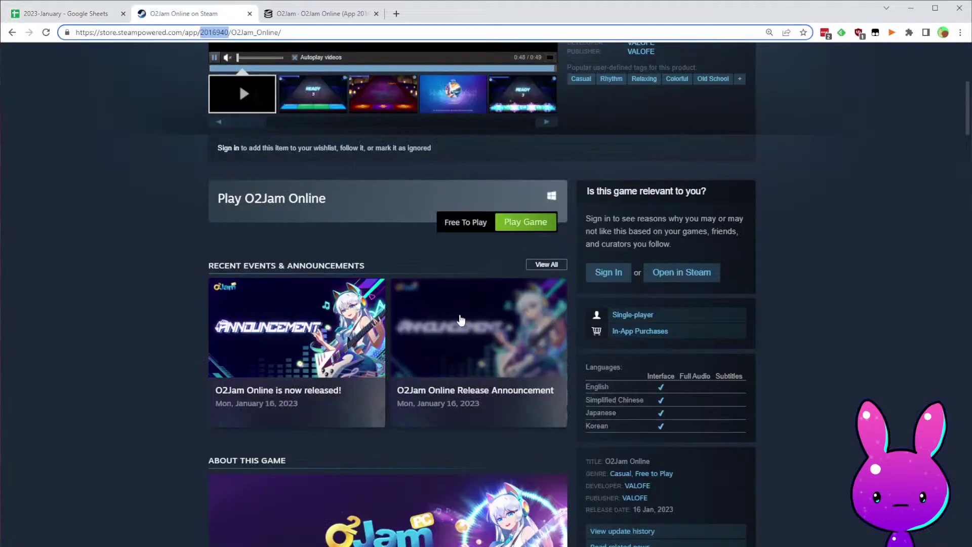
left_click(324, 14)
scroll(363, 240, "up", 2)
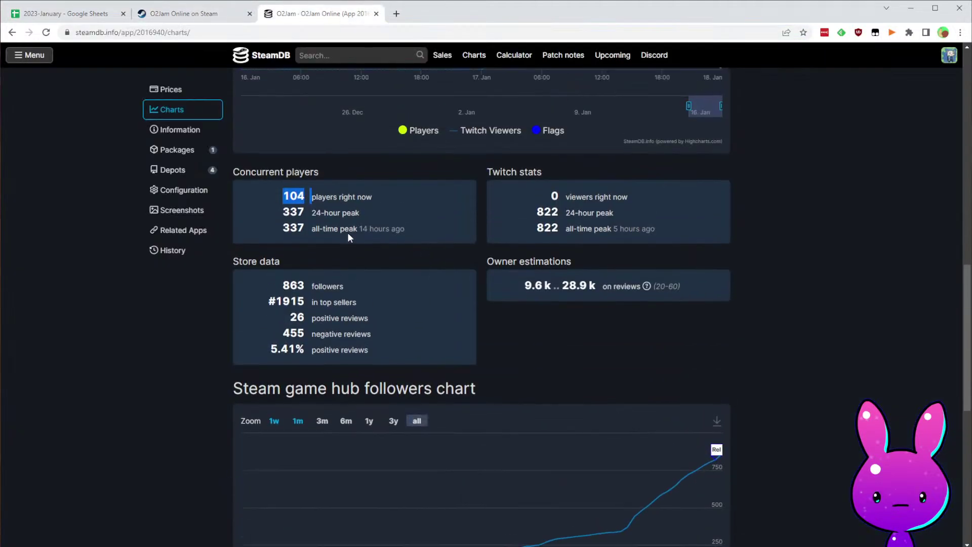
left_click(79, 15)
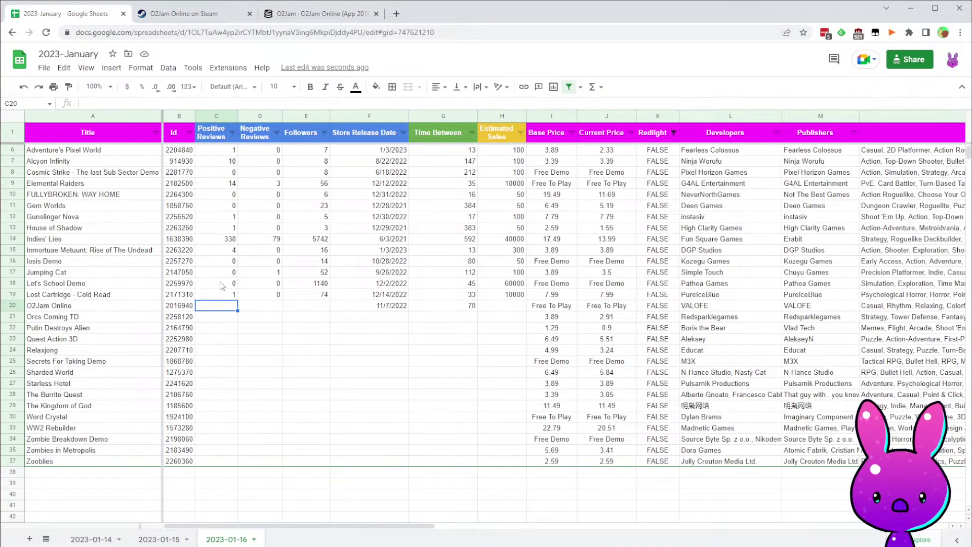
type("26")
key("Tab")
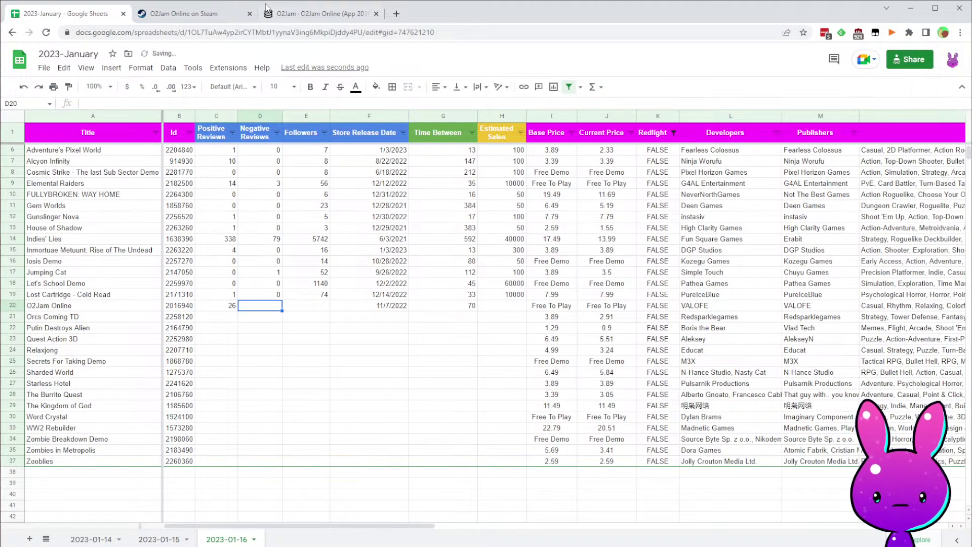
- Check O2Jam Online's negative review count on SteamDB and enter 455 under Negative Reviews in its spreadsheet row
left_click(292, 11)
left_click(117, 19)
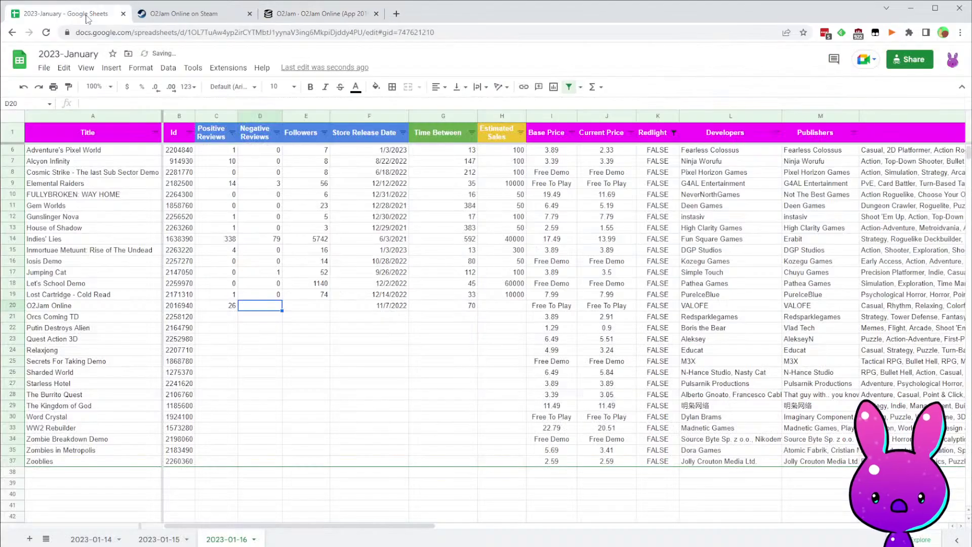
type("455")
key("Tab")
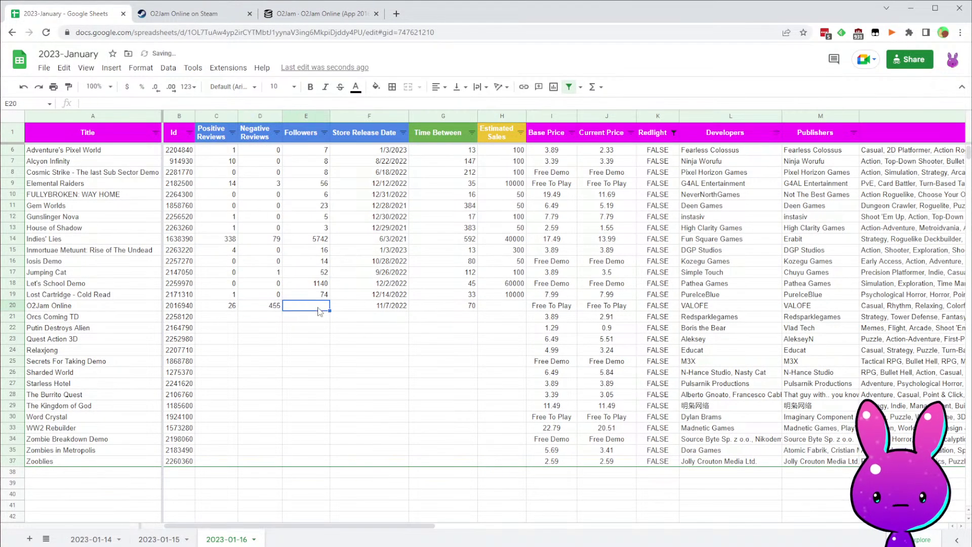
- Check O2Jam Online's follower count on SteamDB and enter 863 under Followers in its spreadsheet row
left_click(296, 18)
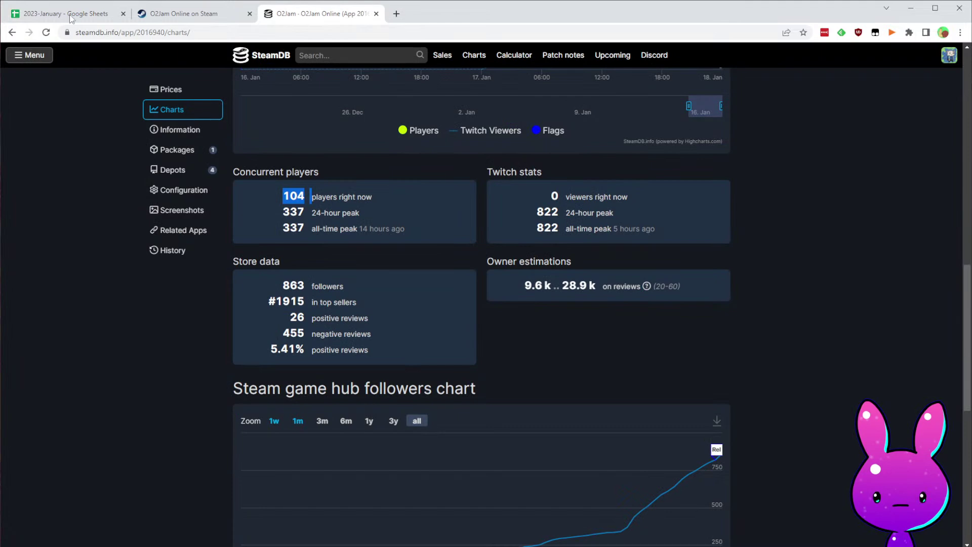
left_click(99, 17)
type("8")
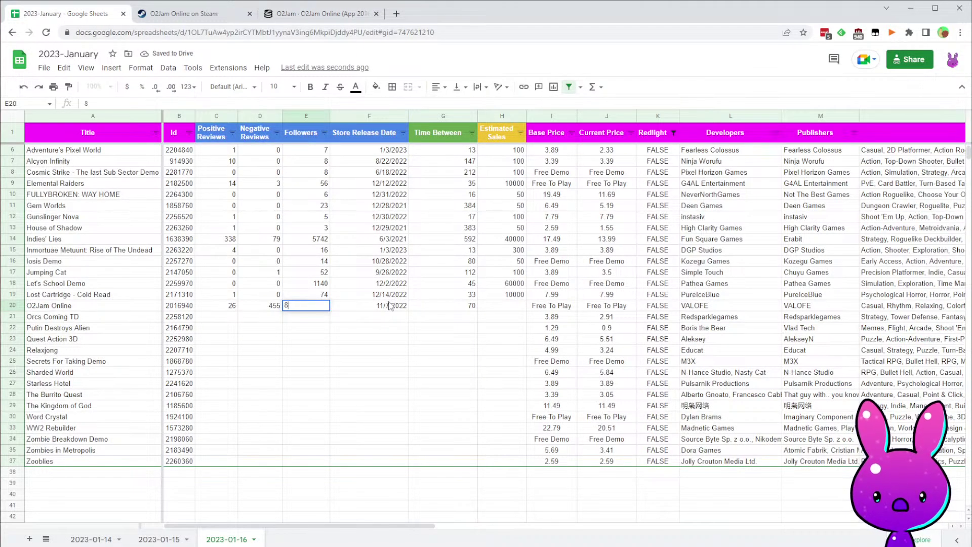
type("63")
key("Tab")
- Calculate O2Jam Online's Estimated Sales with the formula =40*D20
key("Tab")
key("Tab")
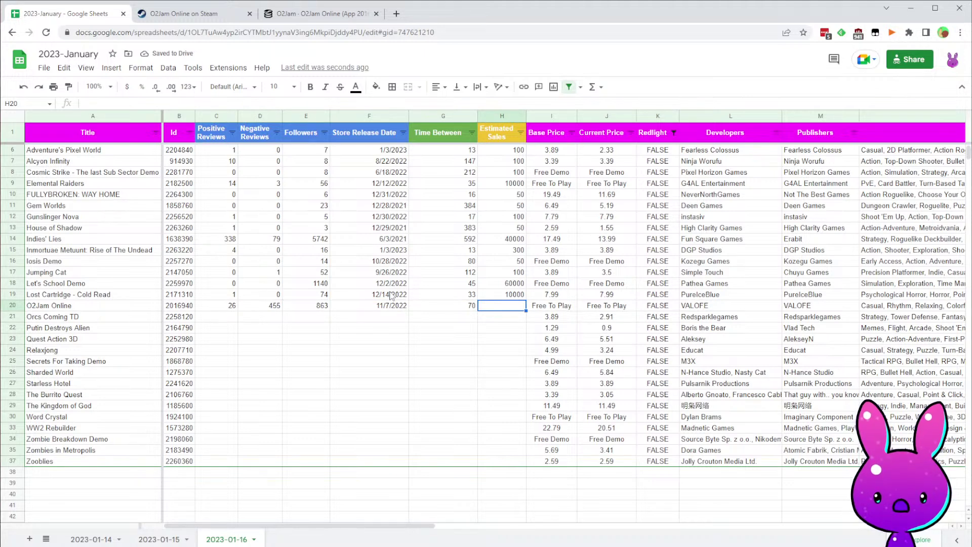
type("=40*")
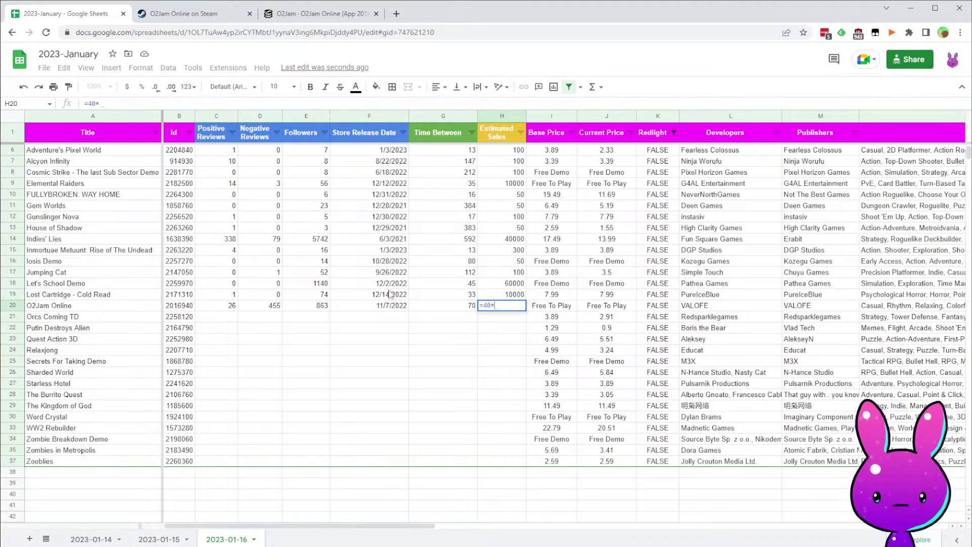
type("D20")
key("Return")
- Replace O2Jam Online's Estimated Sales formula with the fixed value 20000
key("Up")
type("2000")
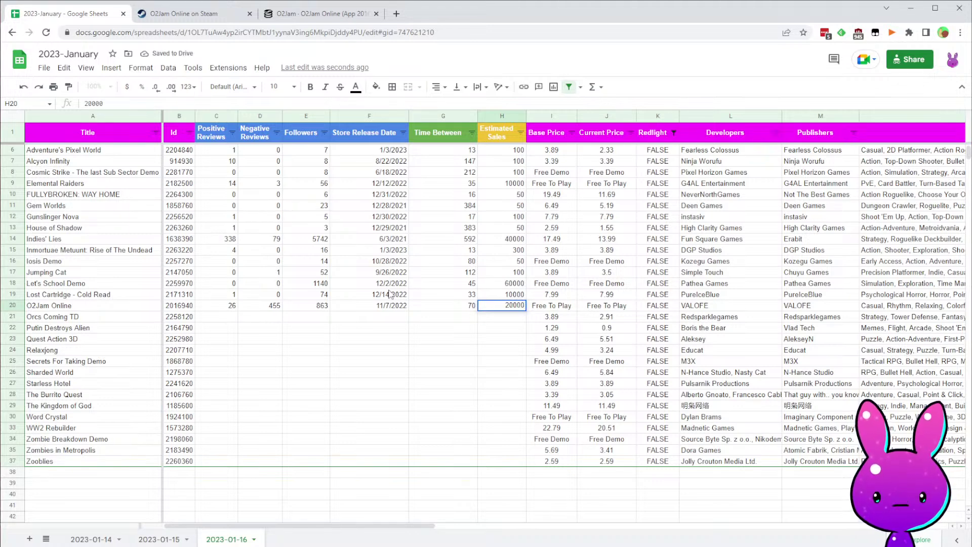
key("Return")
key("Up")
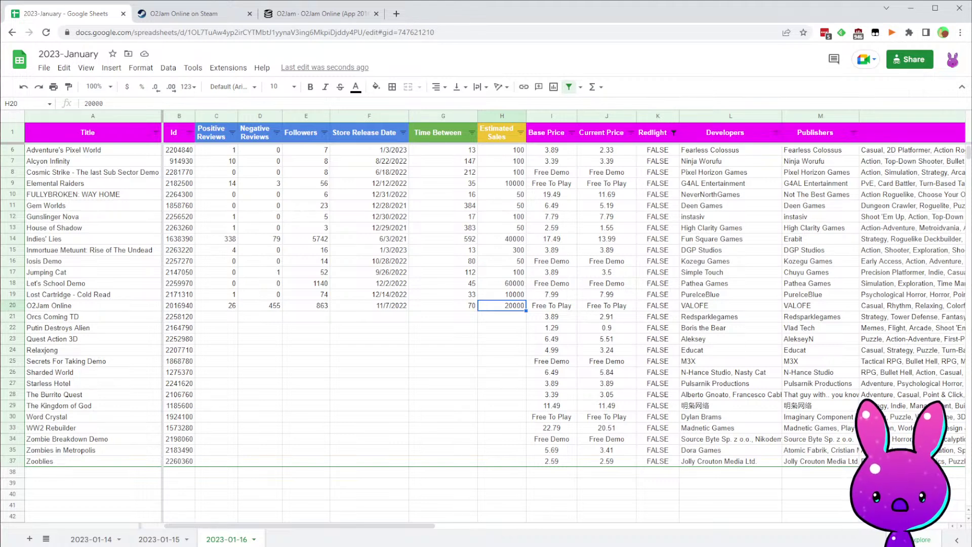
- Raise O2Jam Online's Estimated Sales to 40000
type("40")
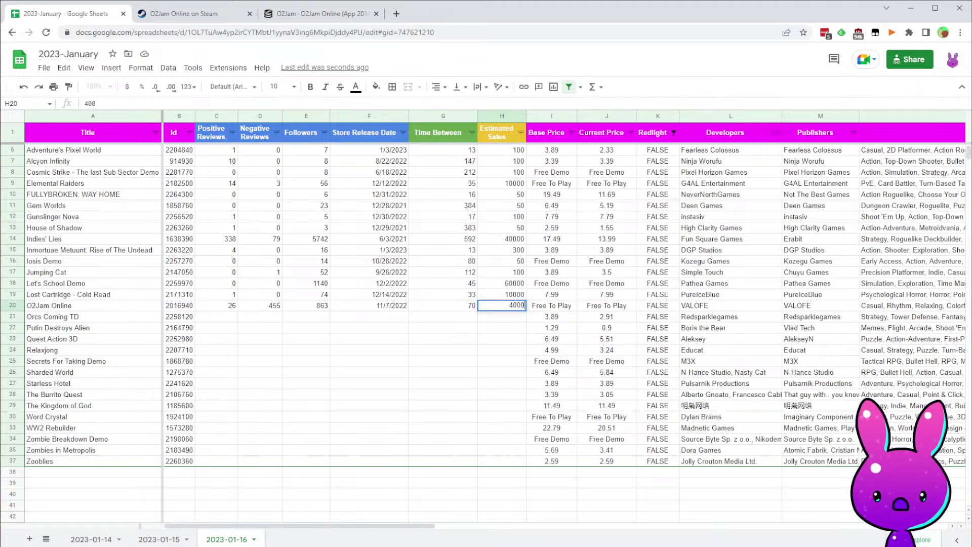
key("Down")
key("Left")
key("Left")
key("Left")
key("Left")
key("Up")
key("Right")
key("Right")
key("Right")
key("Right")
key("Right")
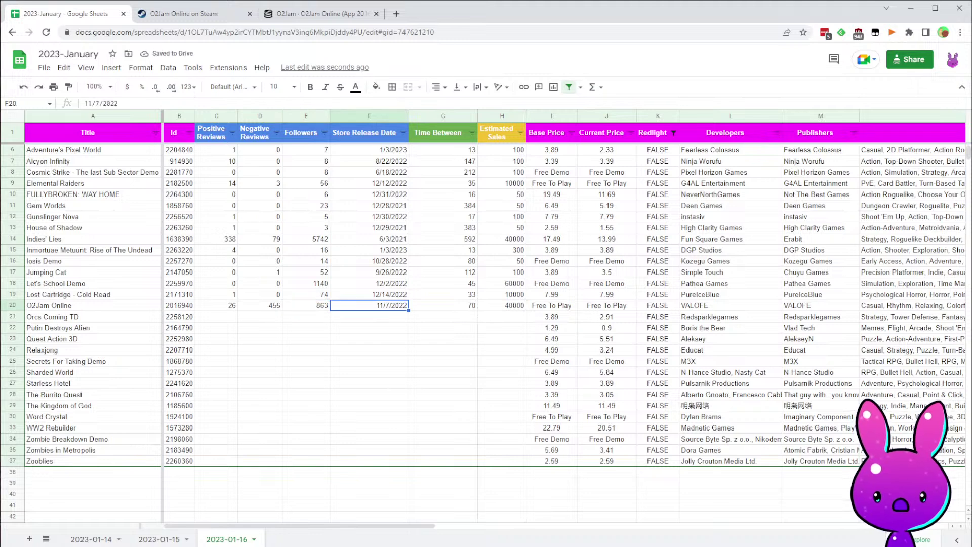
key("Left")
key("Left")
key("Right")
key("Left")
key("Left")
- Lower O2Jam Online's Estimated Sales to 30000
key("Right")
key("Right")
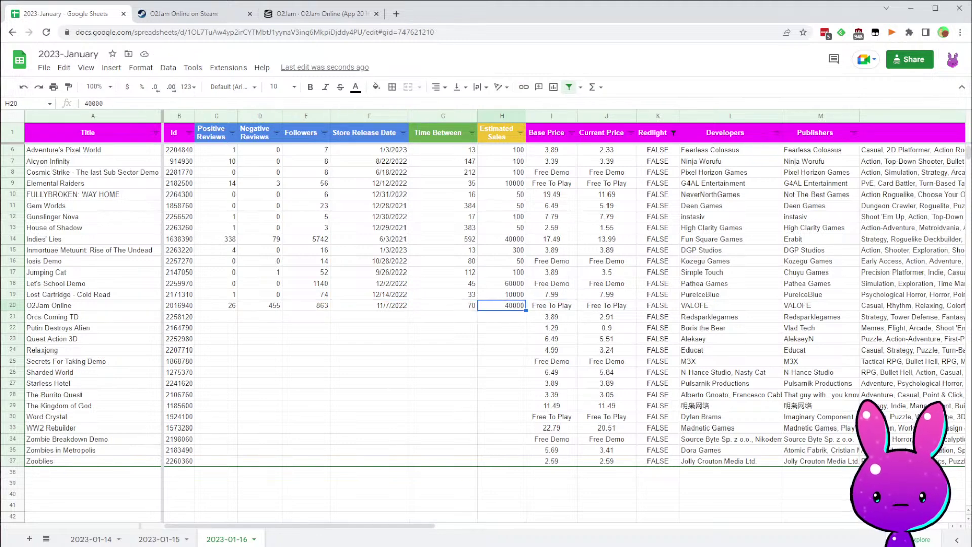
type("3")
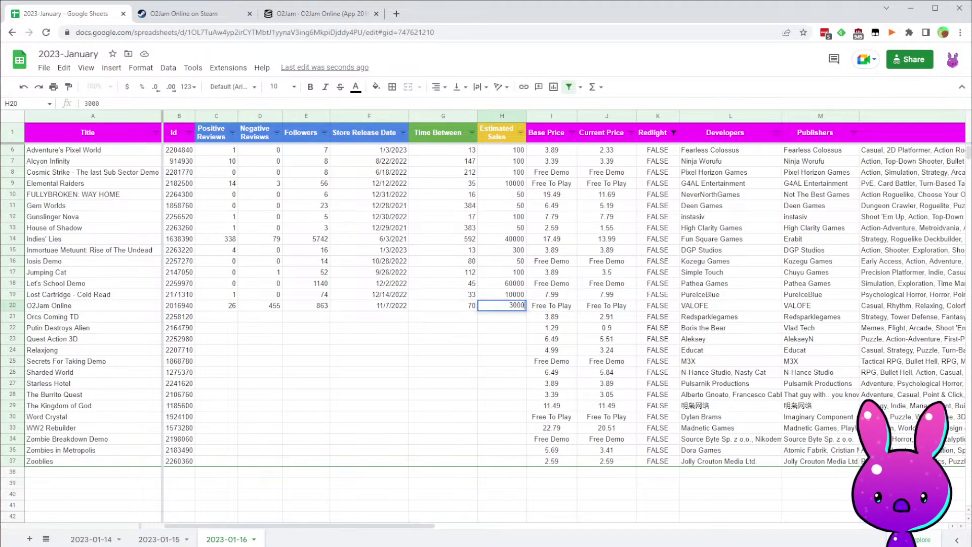
key("Return")
- Copy Orcs Coming TD's Id, 2258120, from its spreadsheet row
key("Left")
key("Left")
key("Left")
key("Left")
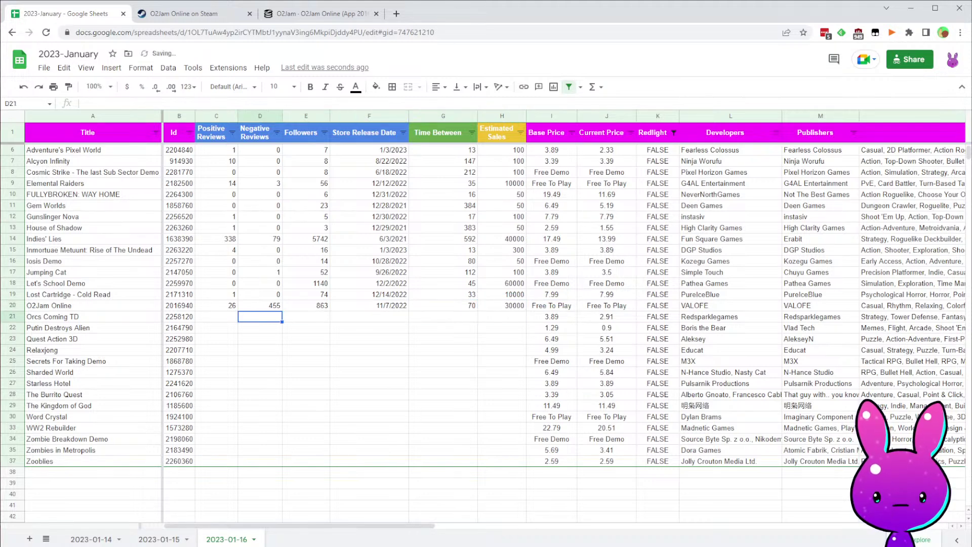
key("Left")
key("Left")
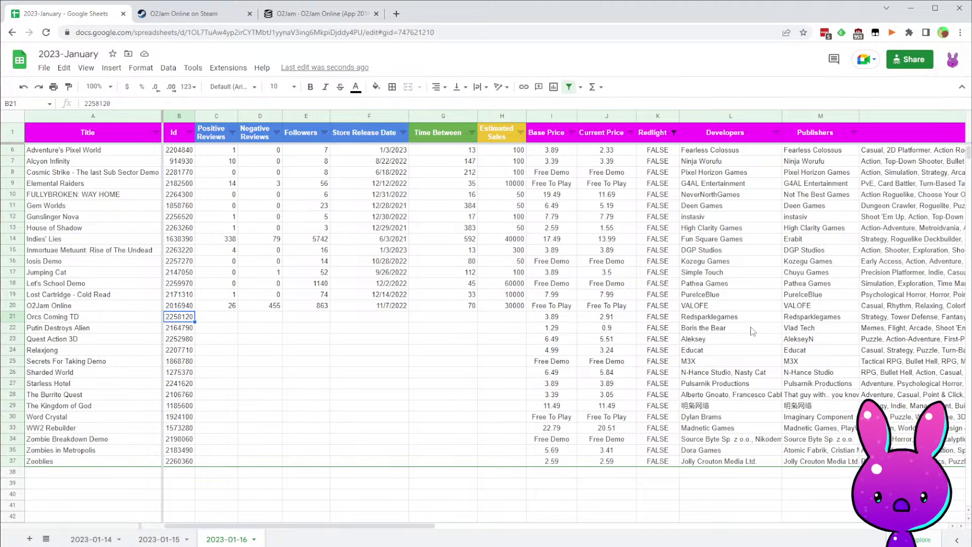
double_click(191, 319)
key("ctrl+a")
key("ctrl+c")
left_click(303, 296)
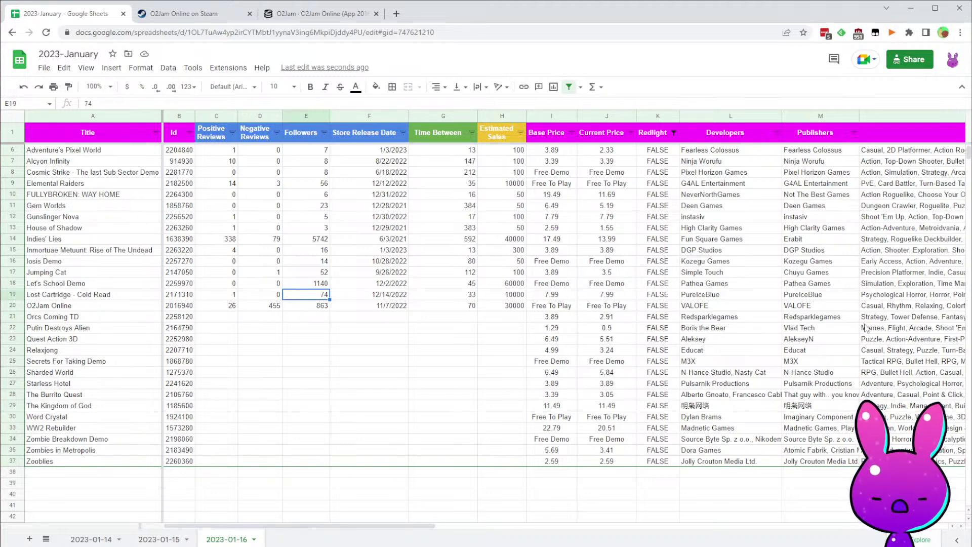
left_click(442, 317)
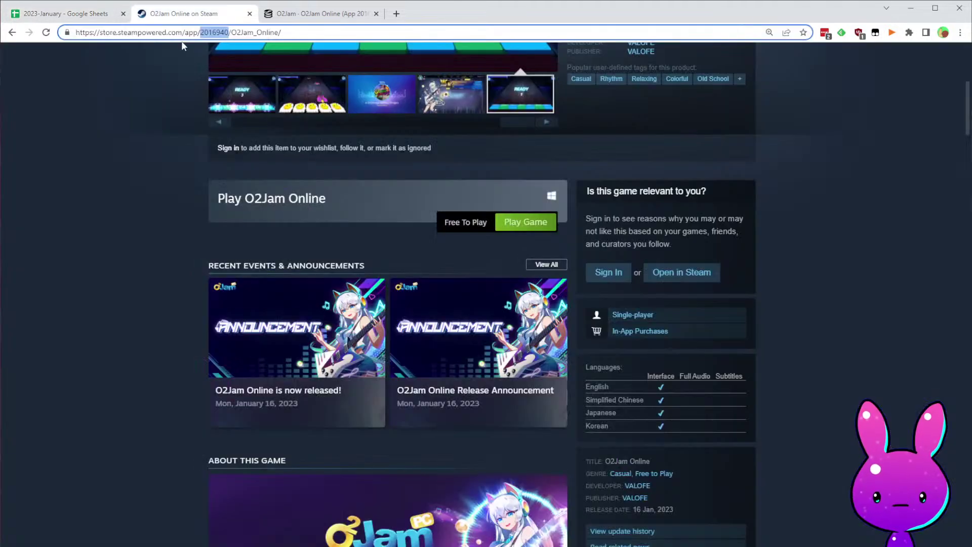
- Switch to the Steam store and load Orcs Coming TD's page using the copied Id in the address
left_click(185, 13)
key("ctrl+v")
key("shift+End")
key("BackSpace")
key("Return")
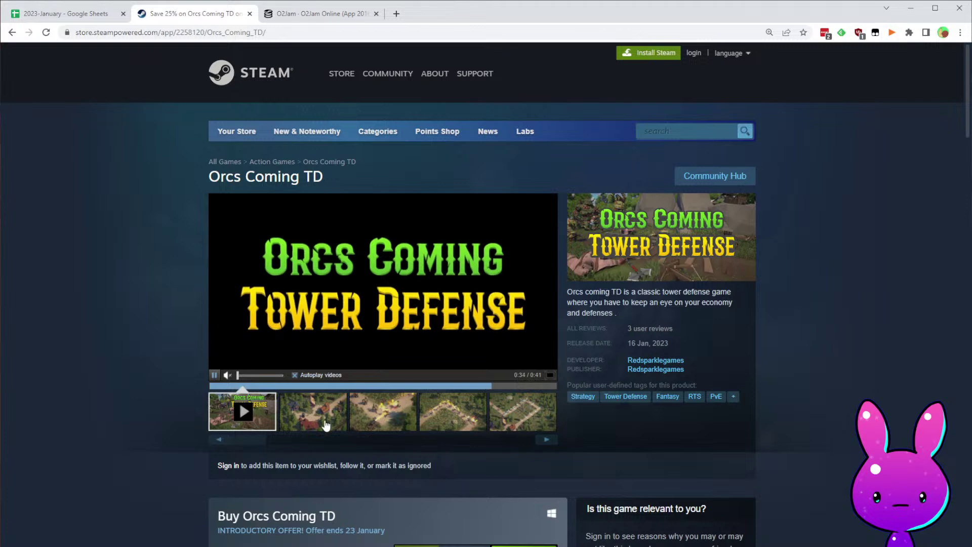
- Look through Orcs Coming TD's store screenshots and read the game's update and description text
left_click(327, 424)
left_click(384, 411)
left_click(456, 405)
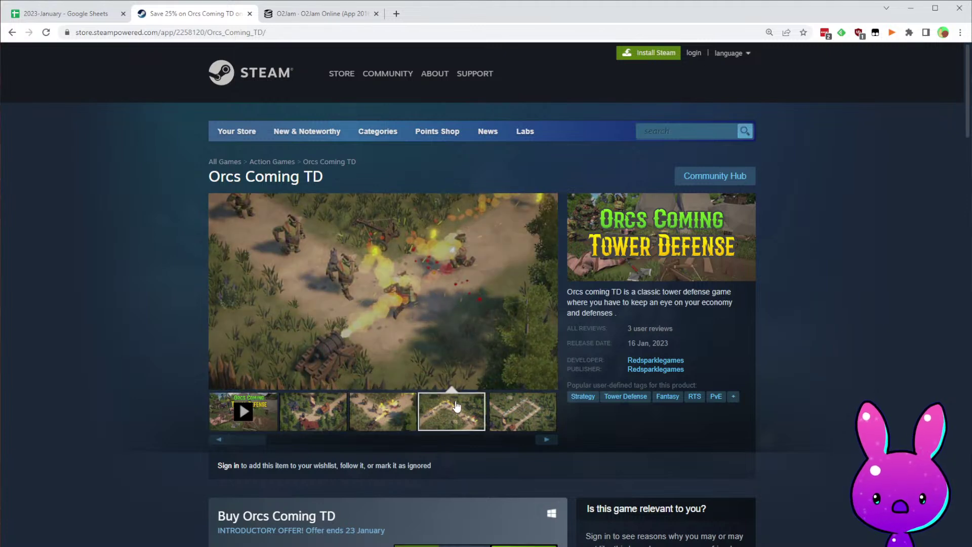
left_click(515, 410)
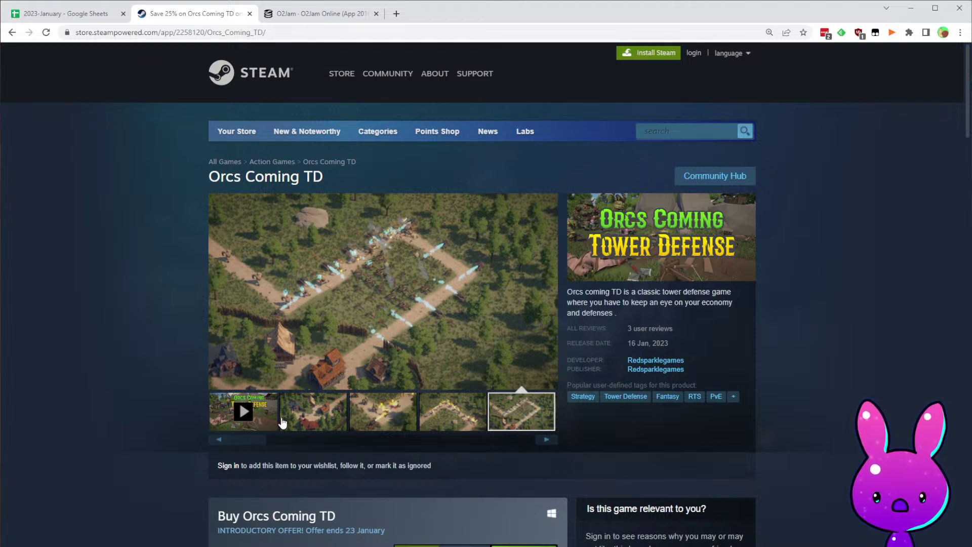
left_click(382, 415)
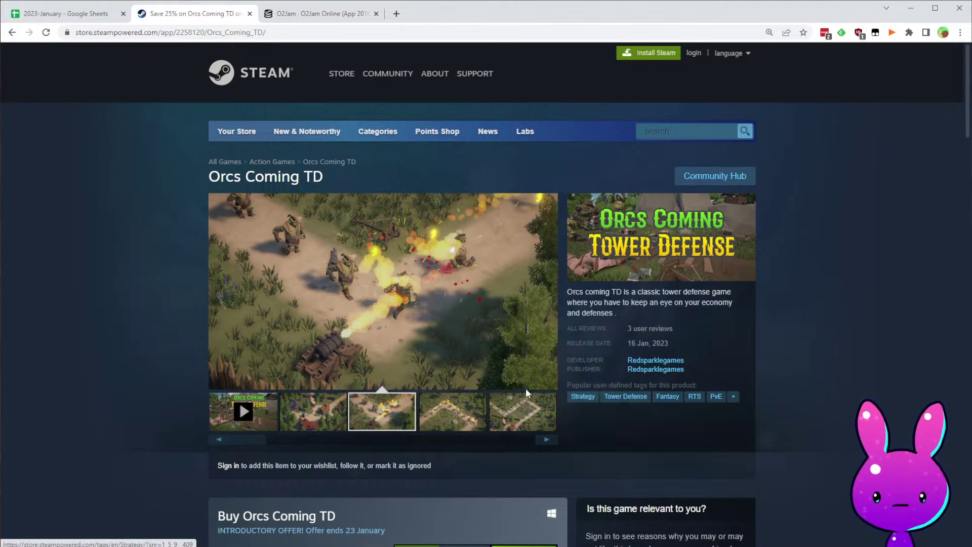
scroll(524, 396, "down", 5)
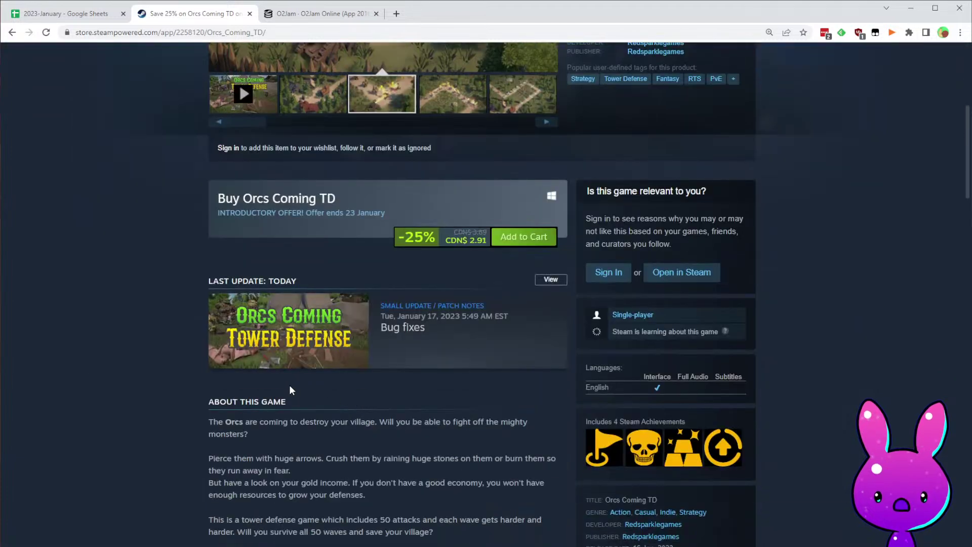
left_click_drag(288, 422, 533, 423)
left_click(413, 453)
scroll(386, 415, "down", 3)
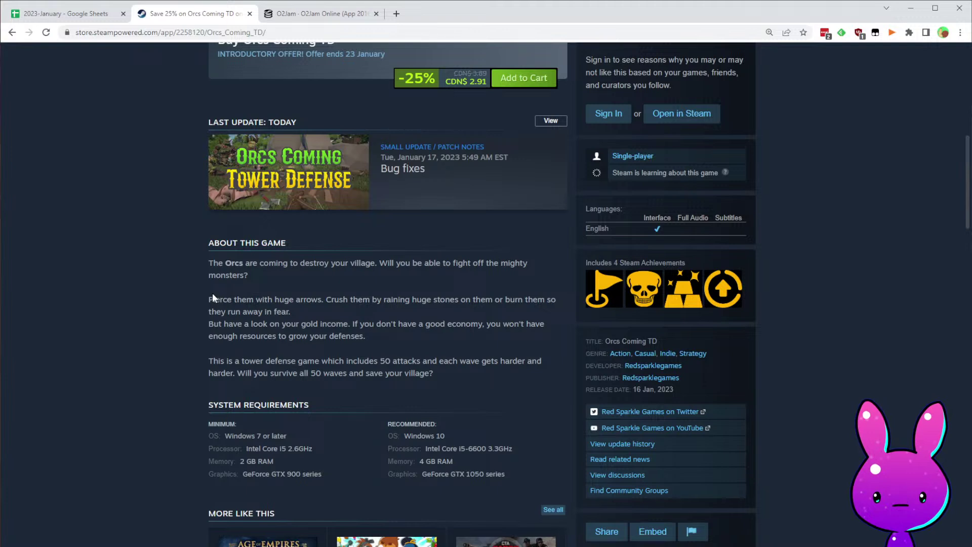
- Read the most helpful customer review shown for Orcs Coming TD on its store page
scroll(528, 359, "down", 9)
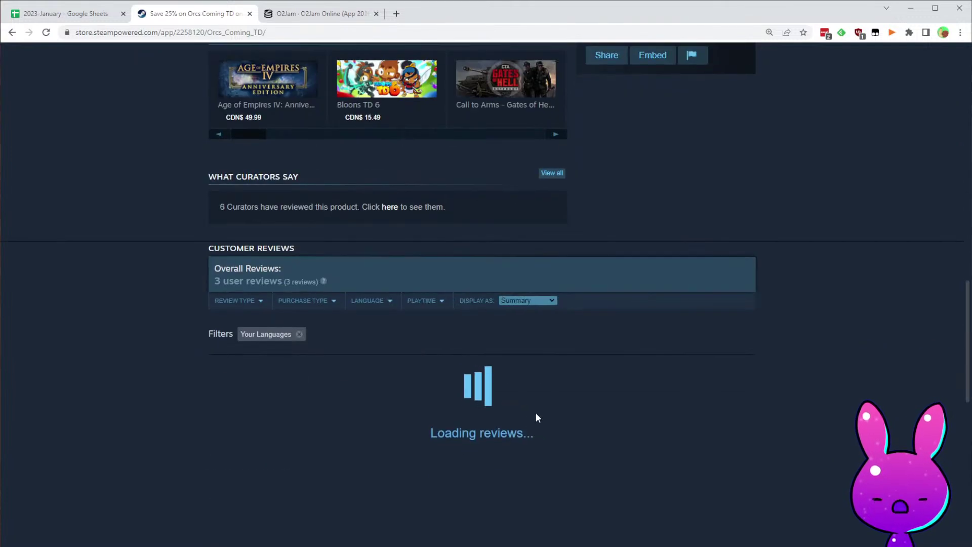
scroll(527, 418, "down", 4)
left_click_drag(371, 245, 433, 254)
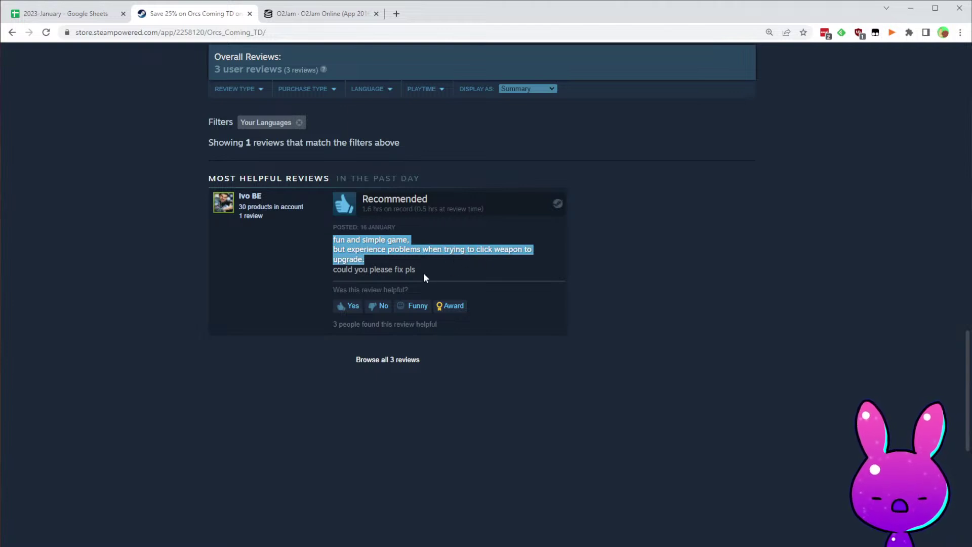
left_click(454, 272)
left_click(647, 339)
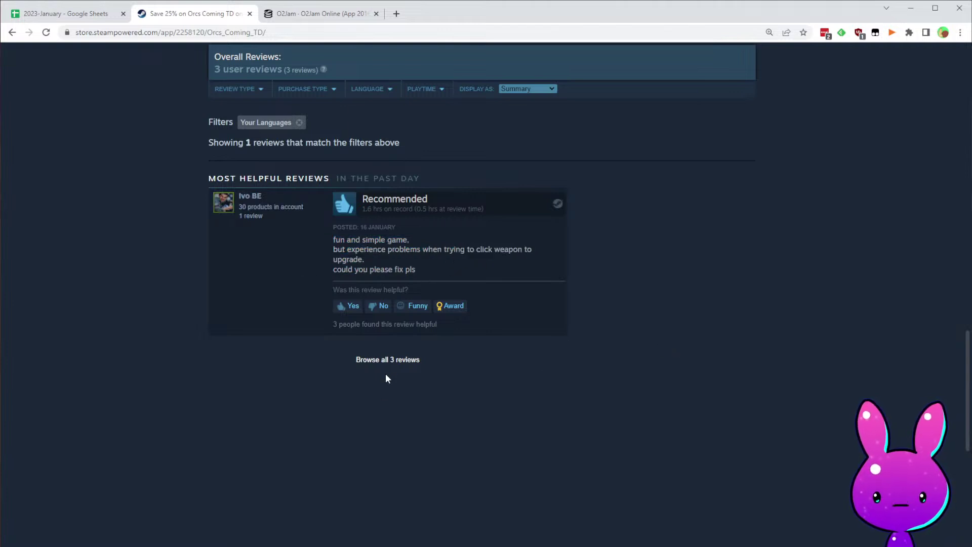
- Remove the Your Languages filter and read all of Orcs Coming TD's customer reviews
left_click(300, 123)
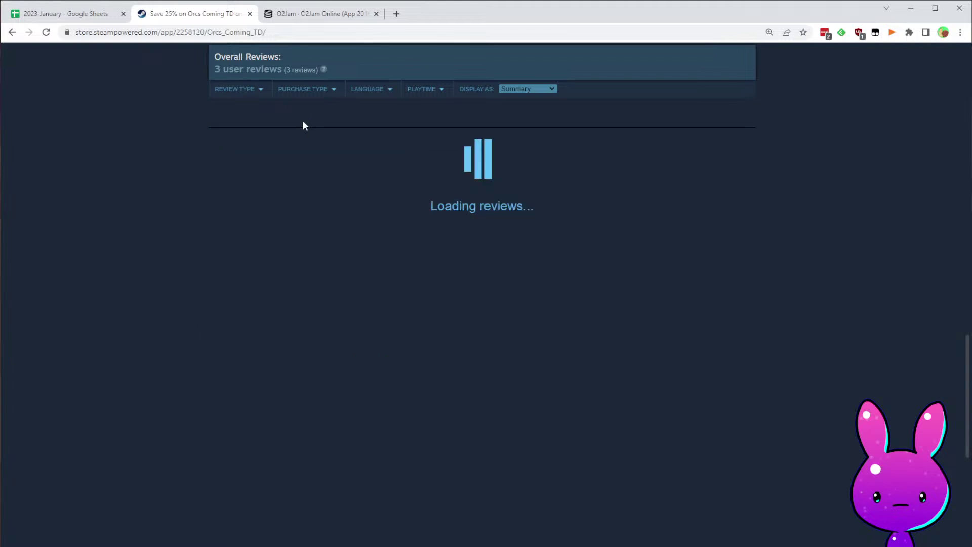
scroll(625, 338, "down", 4)
scroll(618, 338, "up", 5)
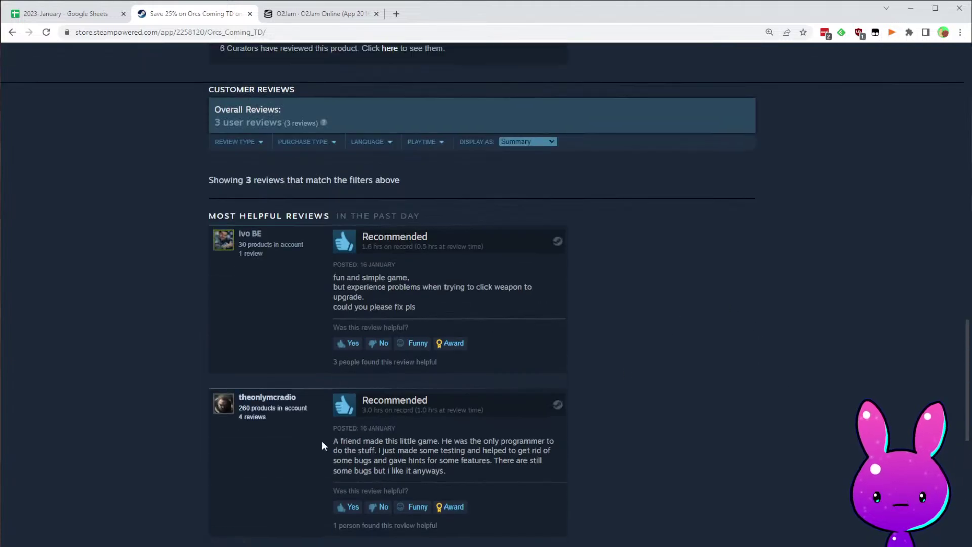
left_click_drag(477, 434, 484, 441)
left_click(489, 467)
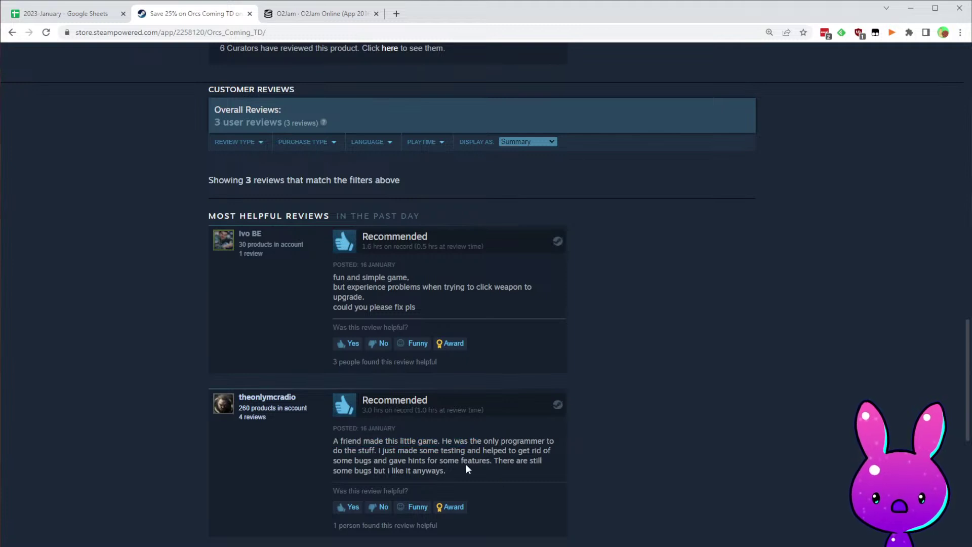
left_click_drag(387, 459, 467, 467)
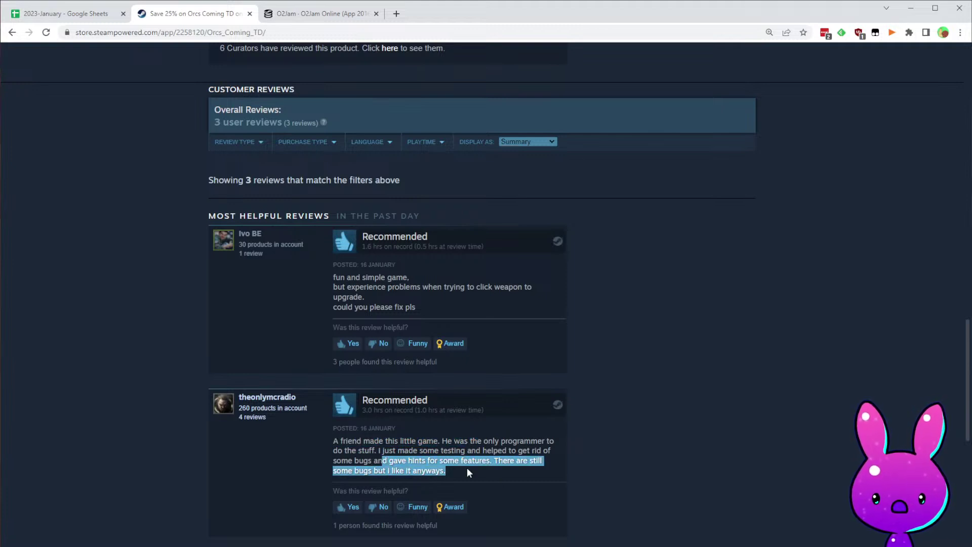
left_click(439, 459)
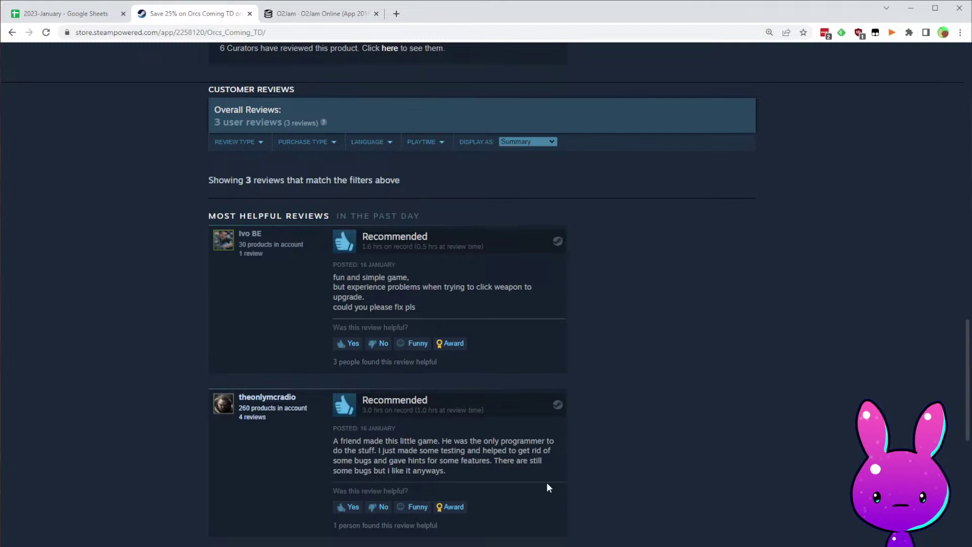
scroll(547, 484, "down", 4)
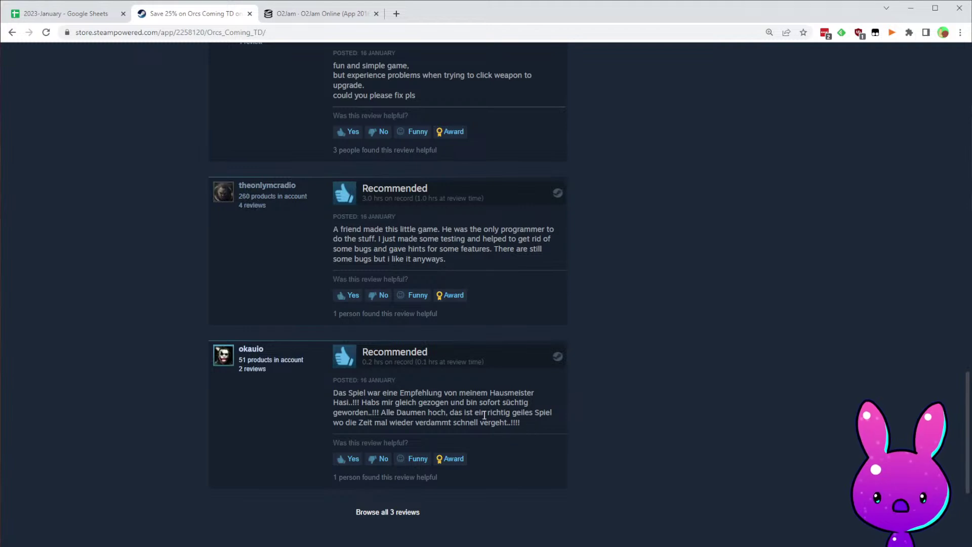
scroll(616, 353, "up", 15)
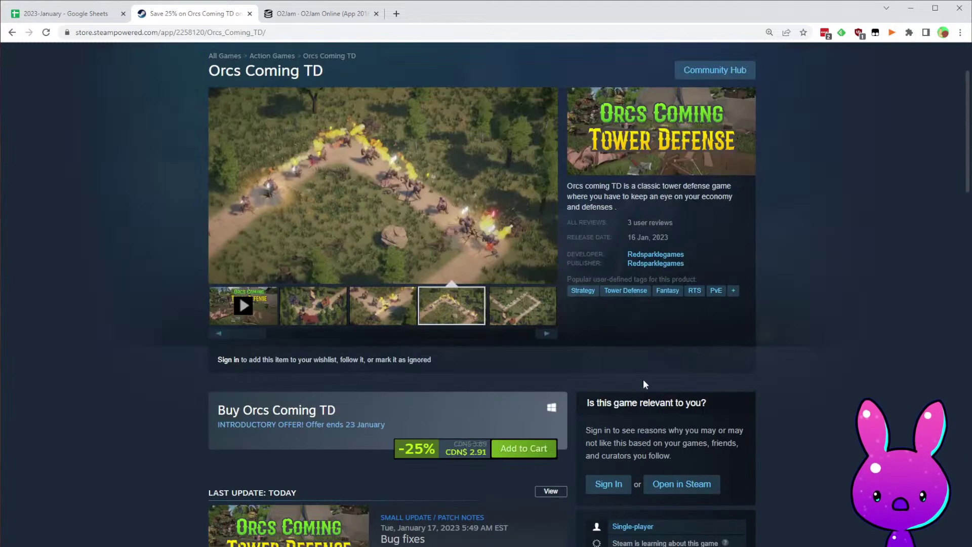
scroll(819, 353, "up", 2)
mouse_move(624, 329)
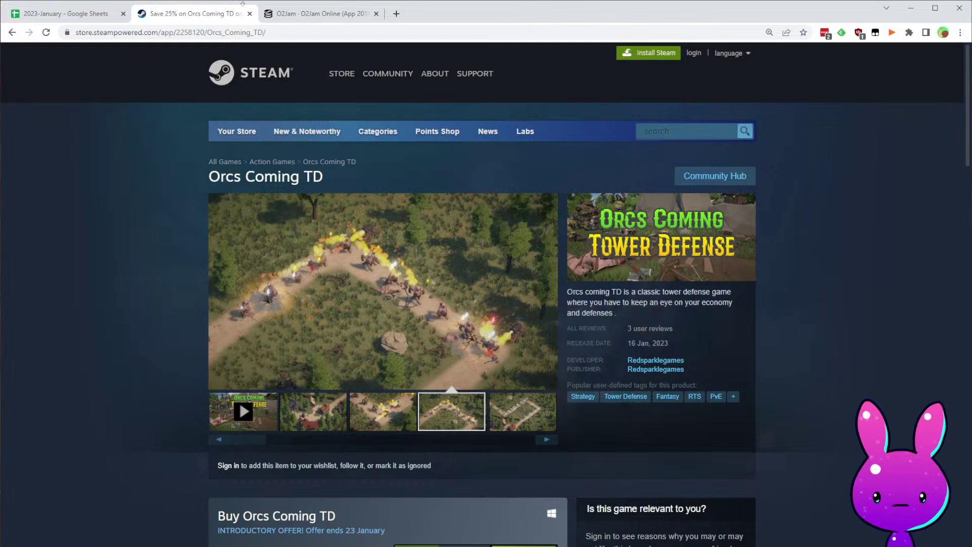
- Copy the app Id 2258120 from the store address and load Orcs Coming TD's charts page on SteamDB
double_click(201, 31)
key("ctrl+c")
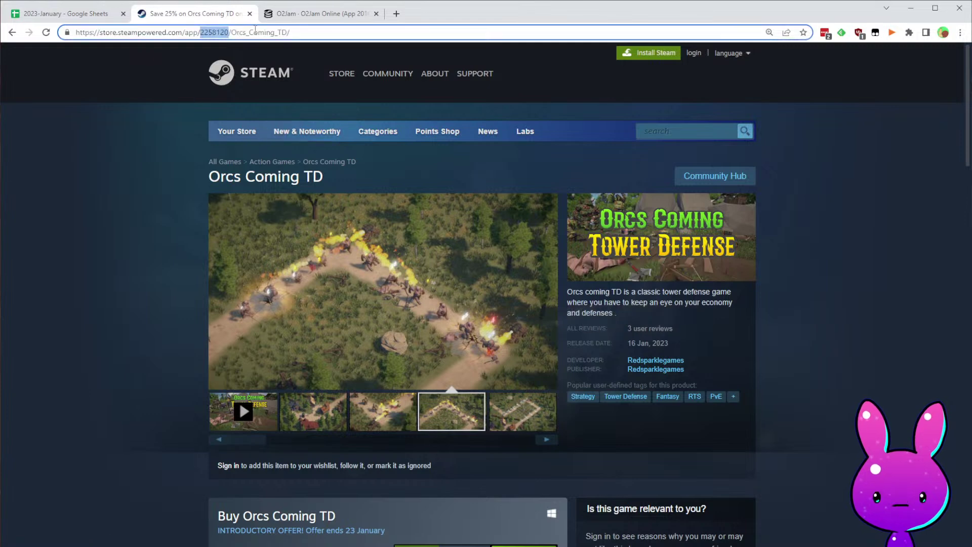
left_click(261, 12)
double_click(154, 29)
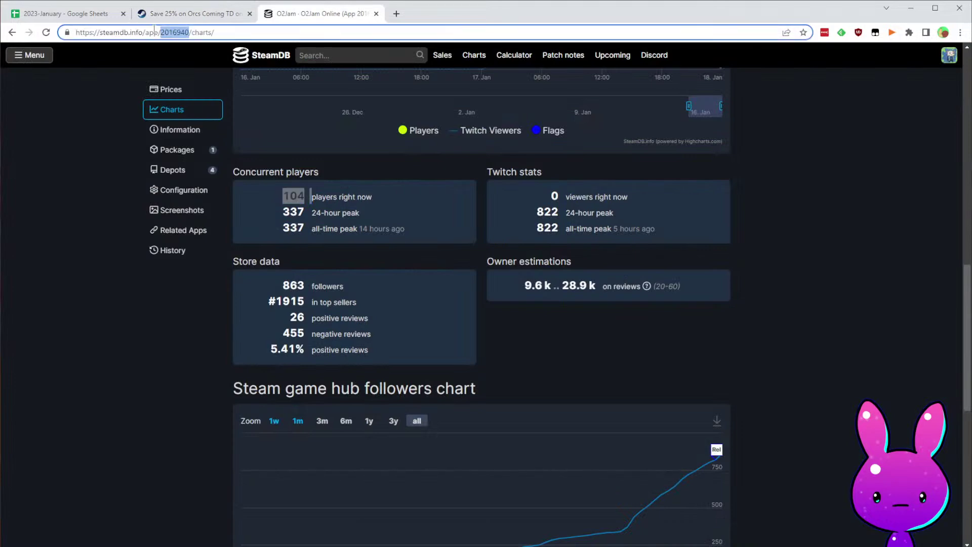
key("ctrl+v")
left_click(237, 50)
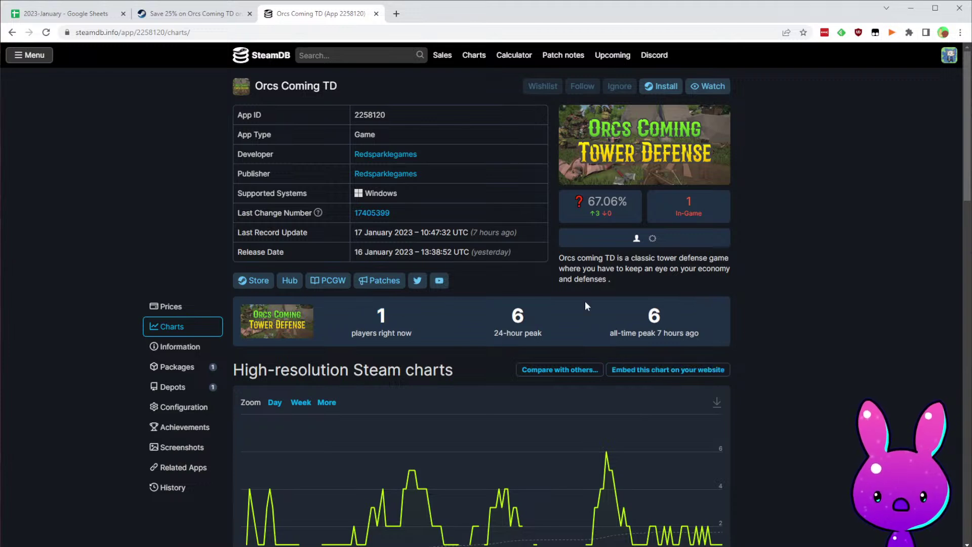
- Check the earliest date on SteamDB's followers chart and enter 1/2/2023 as Orcs Coming TD's Store Release Date
scroll(782, 268, "down", 9)
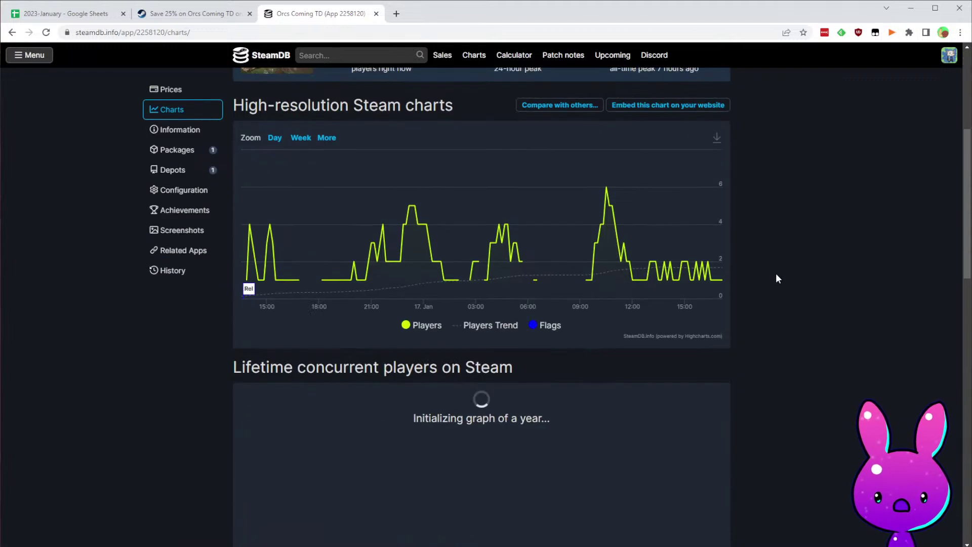
scroll(785, 377, "down", 5)
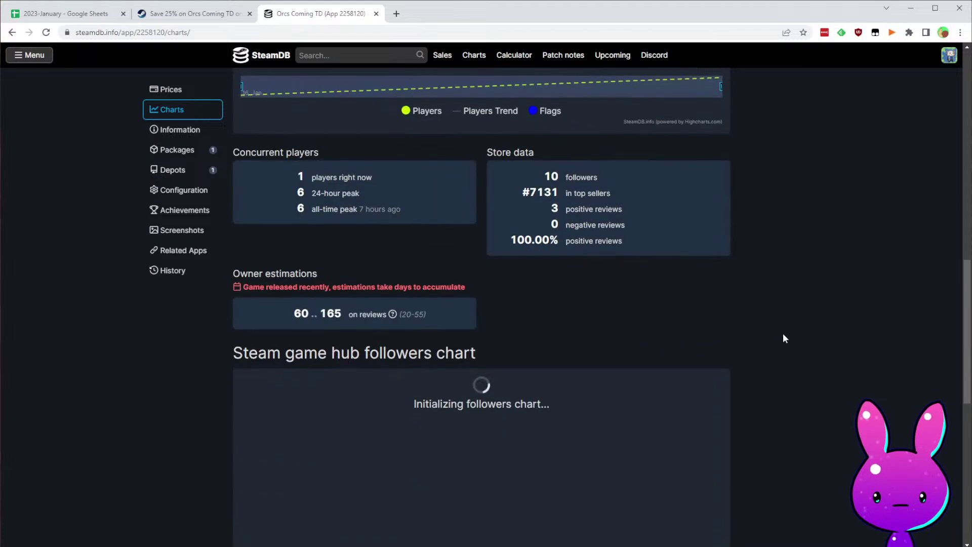
scroll(567, 344, "down", 3)
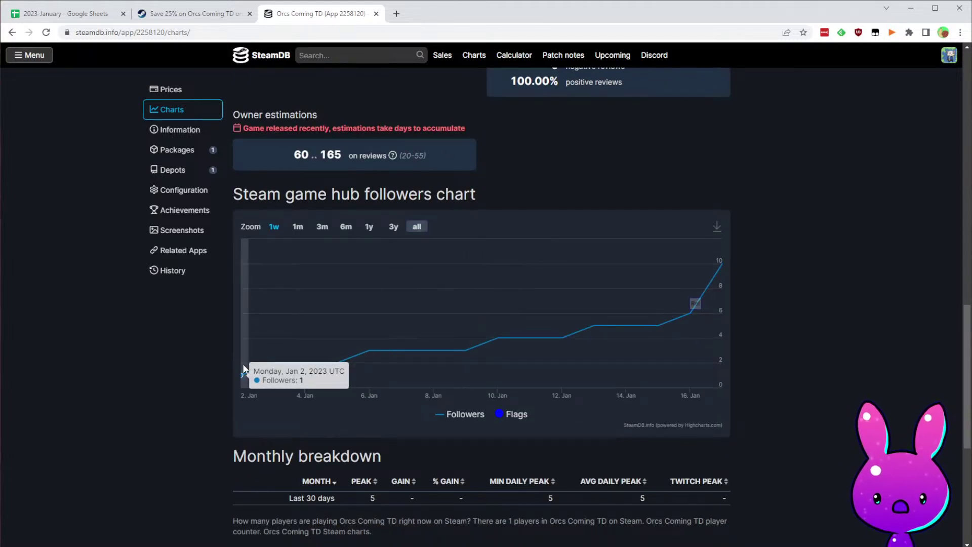
key("ctrl+Tab")
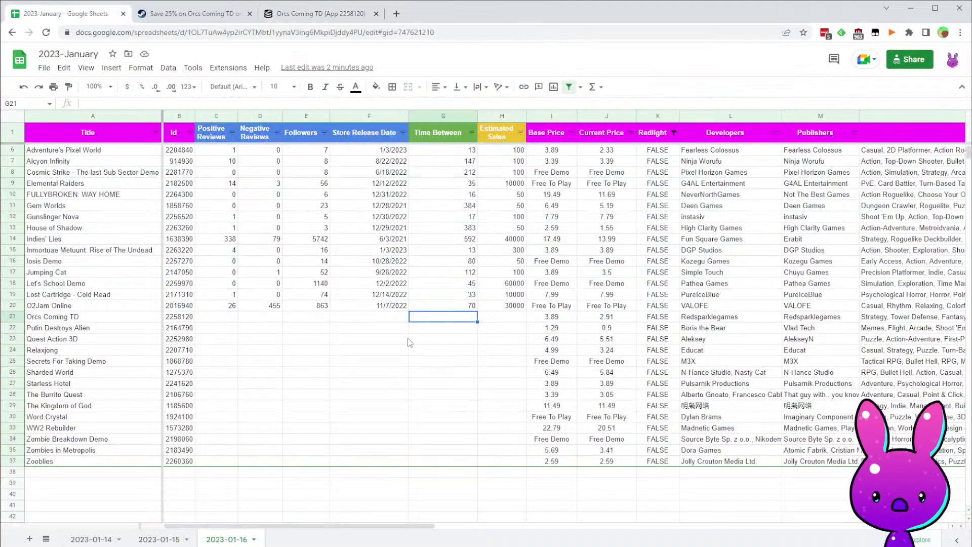
left_click(366, 307)
key("Down")
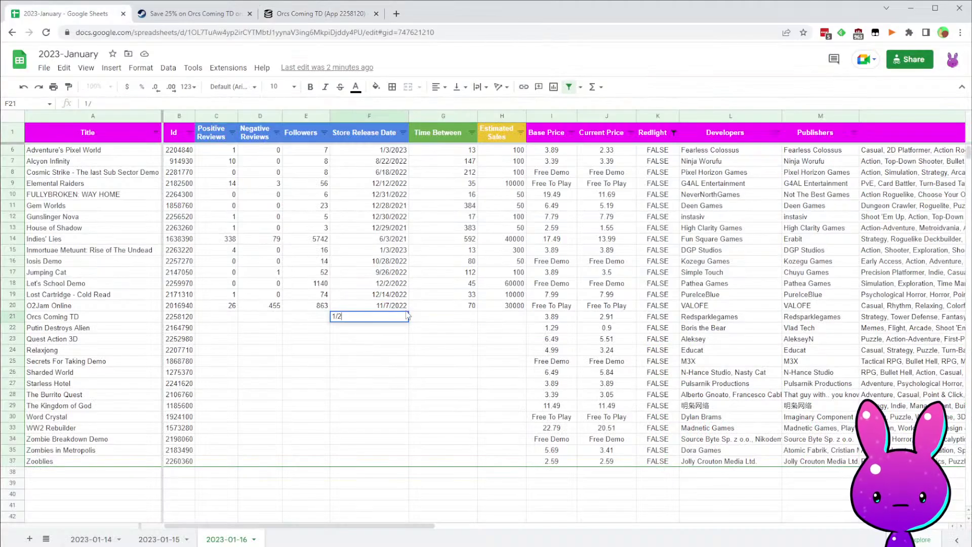
type("1/2/203")
key("Tab")
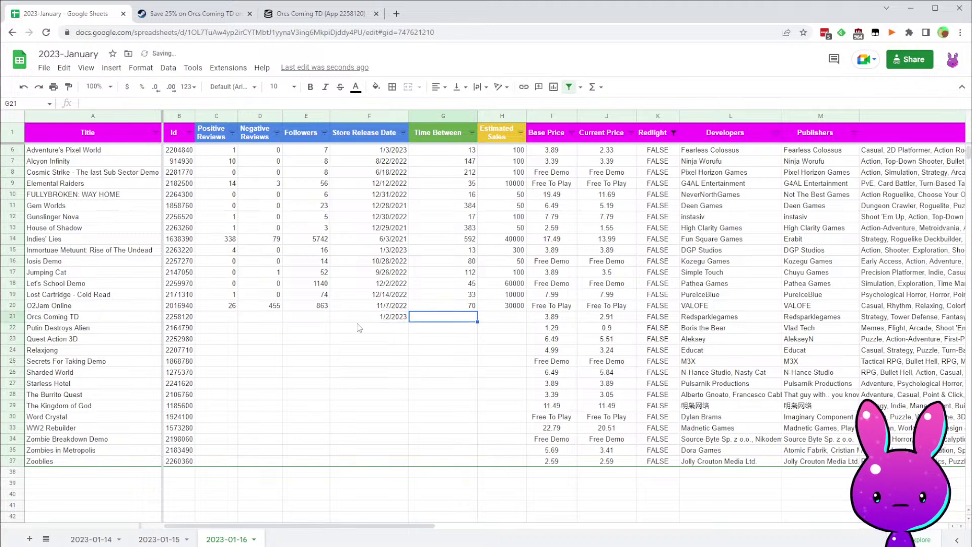
- Fill O2Jam Online's Time Between formula down into the Orcs Coming TD row
left_click(434, 307)
left_click_drag(478, 317, 477, 318)
left_click(441, 349)
- Enter 3 Positive Reviews and 0 Negative Reviews for Orcs Coming TD
left_click(227, 318)
type("3")
key("Tab")
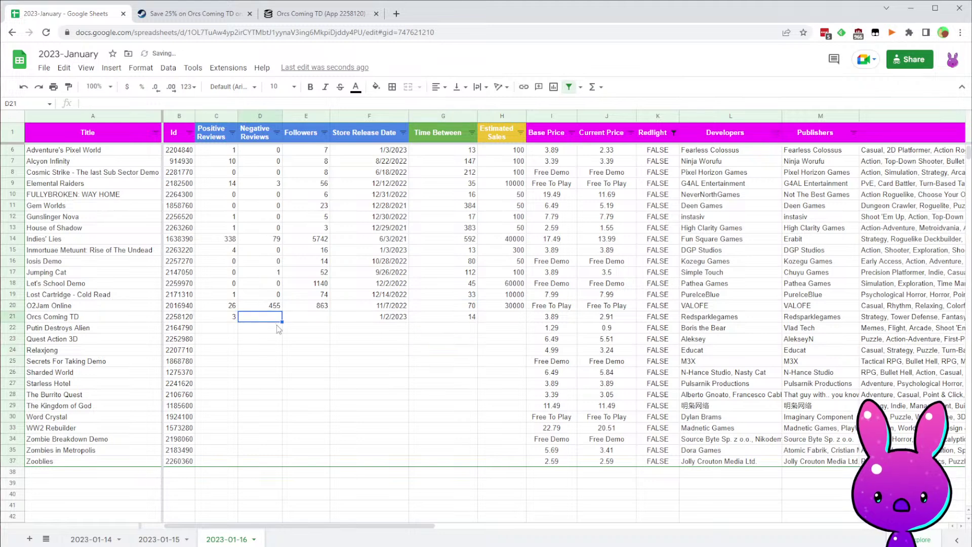
type("0")
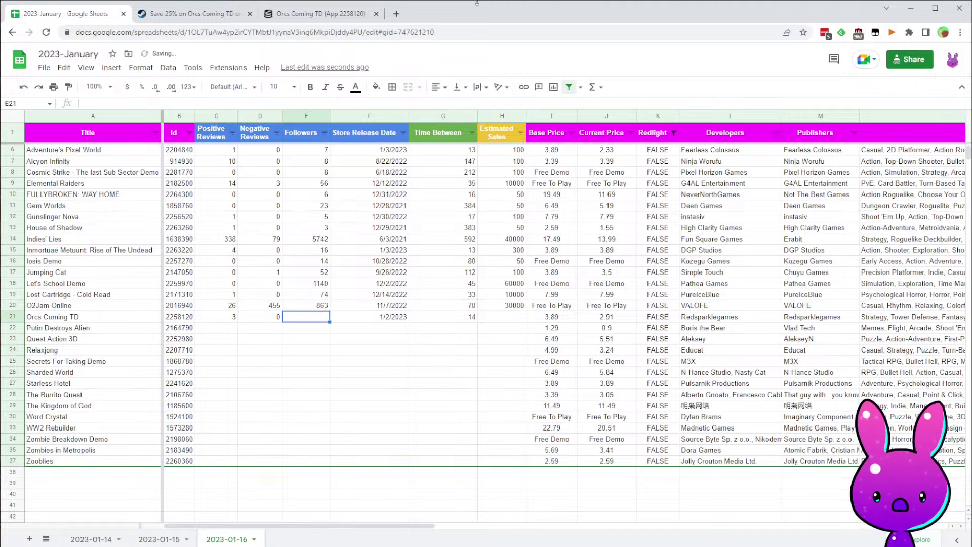
- Check Orcs Coming TD's store data on SteamDB and enter 10 in its Followers cell
left_click(319, 14)
scroll(344, 316, "up", 6)
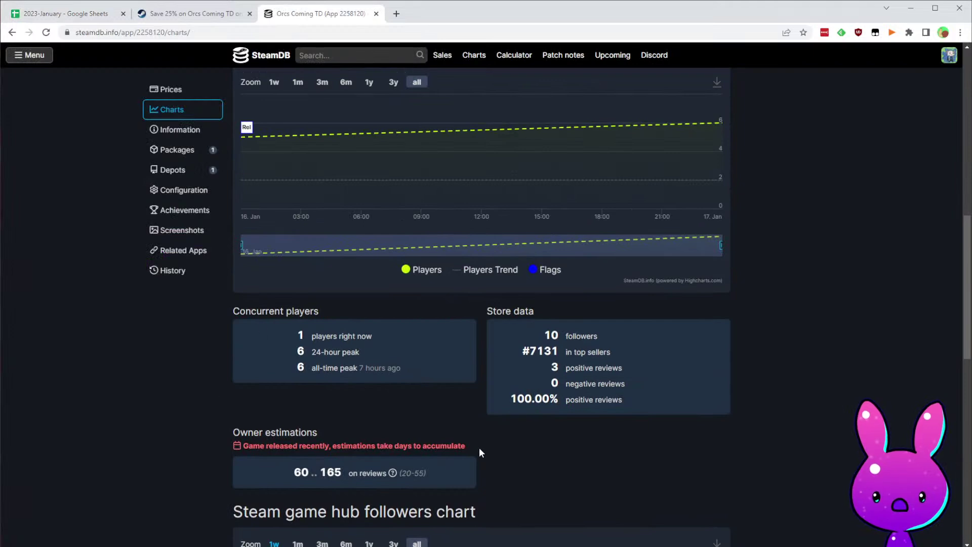
left_click(65, 14)
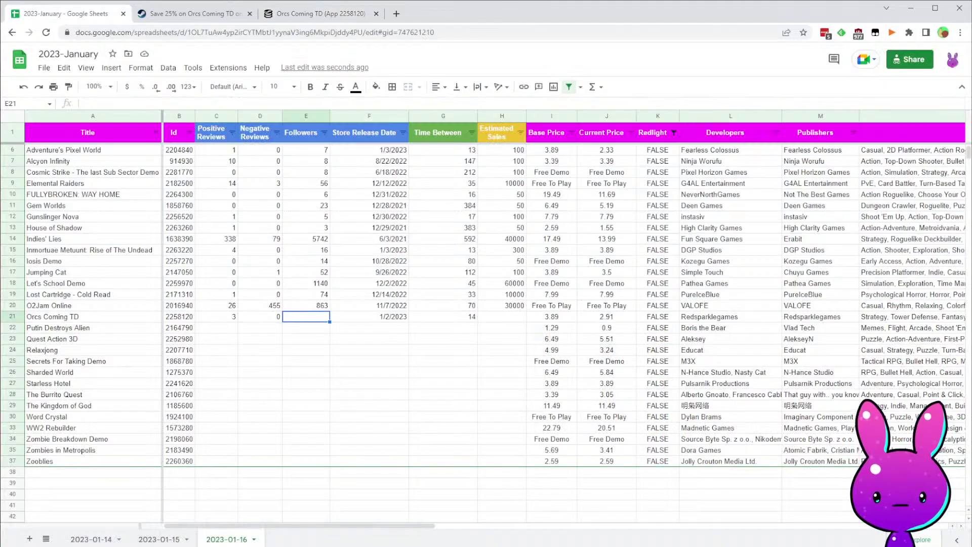
type("10")
key("Return")
- Enter 200 as Orcs Coming TD's Estimated Sales
key("Right")
key("Right")
key("Up")
key("Up")
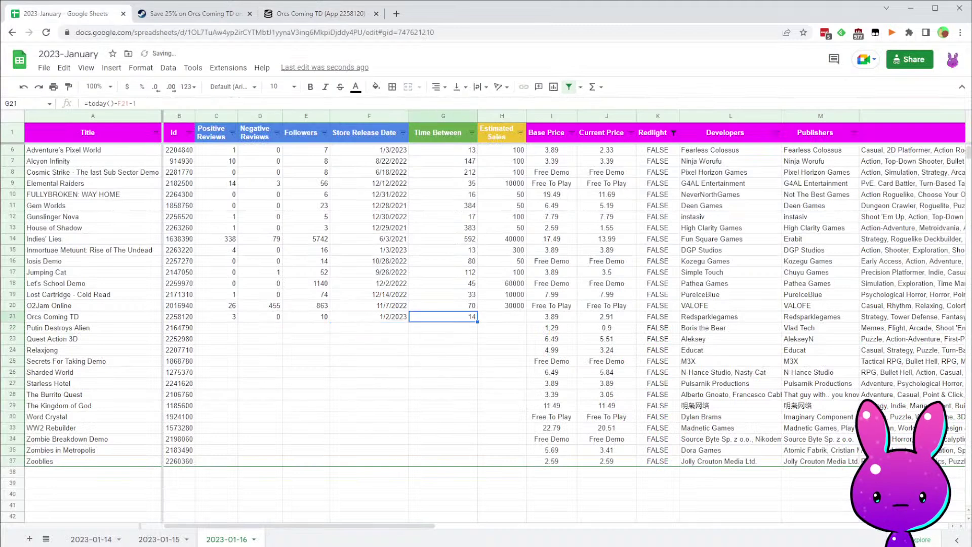
key("Down")
key("Right")
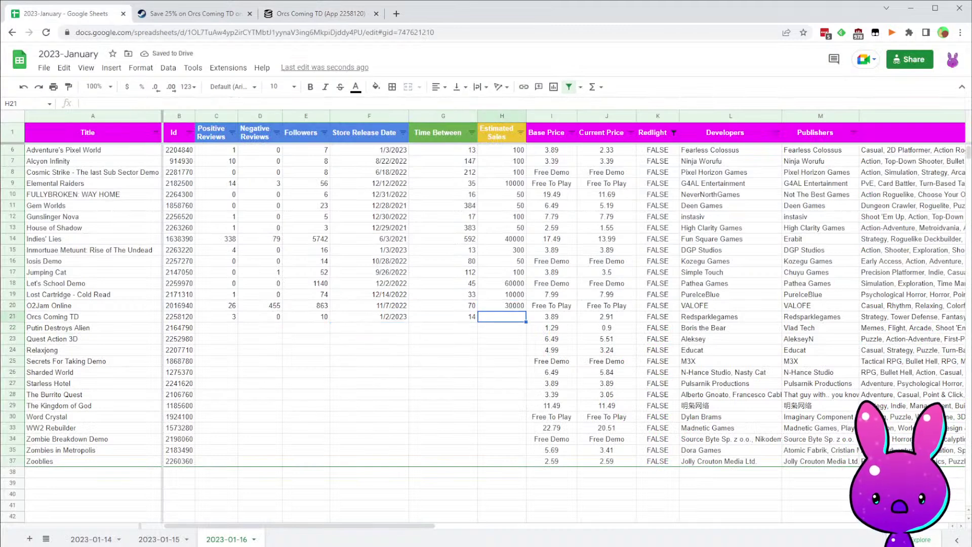
type("200")
key("Return")
key("Left")
key("Right")
key("Up")
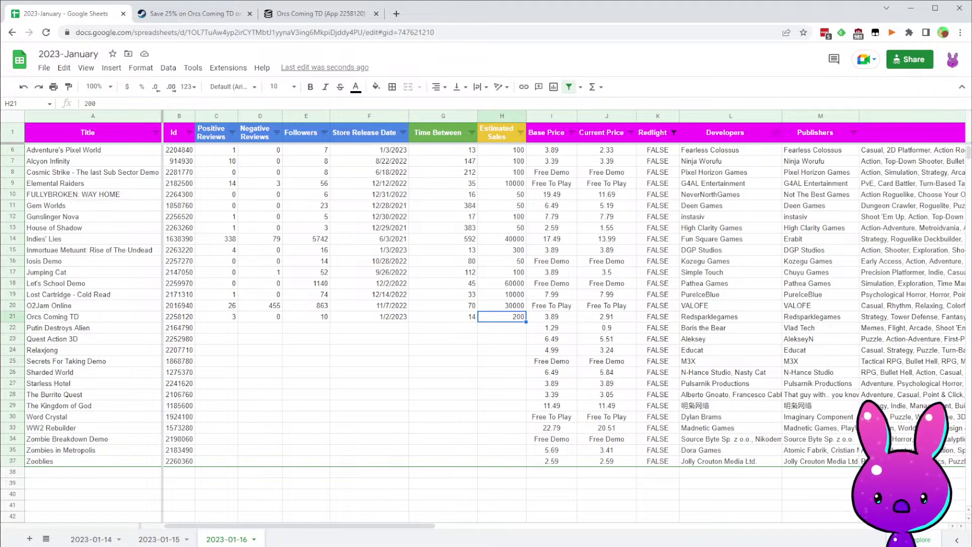
- Review the Id, prices, developer and publisher in the Putin Destroys Alien row
key("Left")
key("Left")
key("Left")
key("Down")
key("Left")
key("Left")
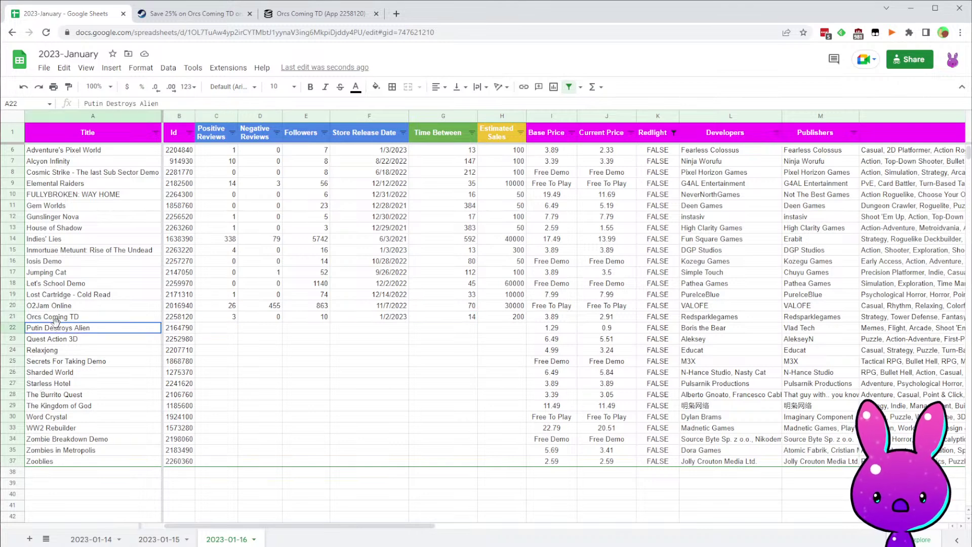
left_click(187, 331)
left_click(301, 327)
left_click(267, 328)
left_click(568, 329)
left_click(606, 331)
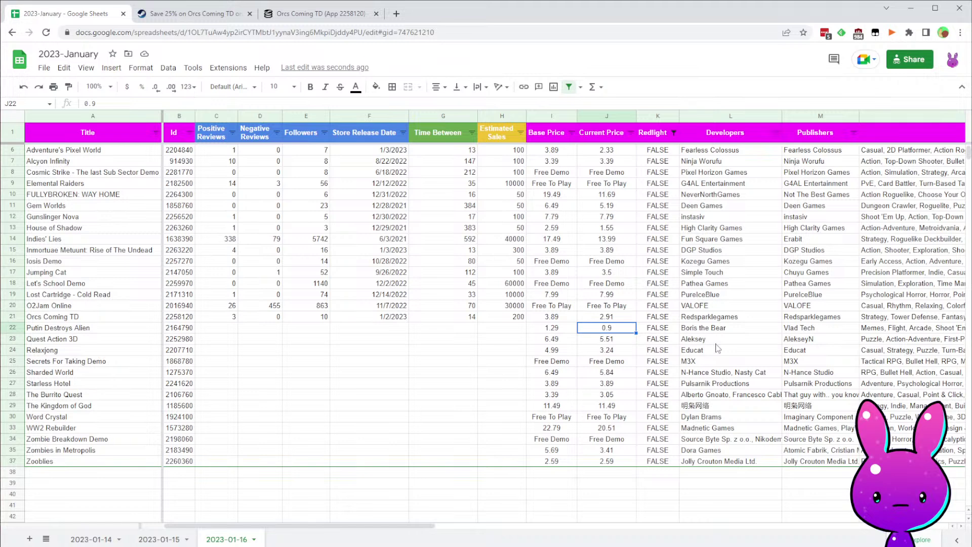
left_click(728, 331)
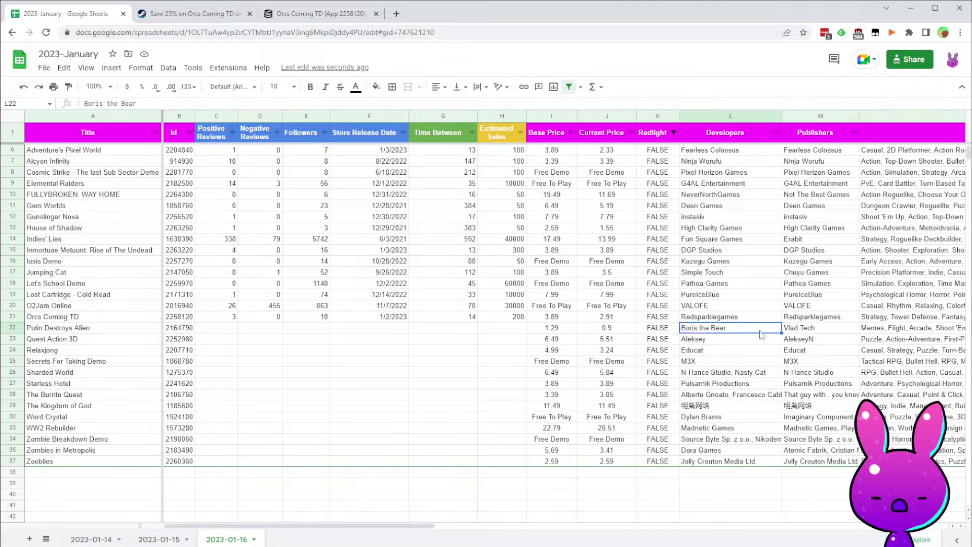
left_click(806, 330)
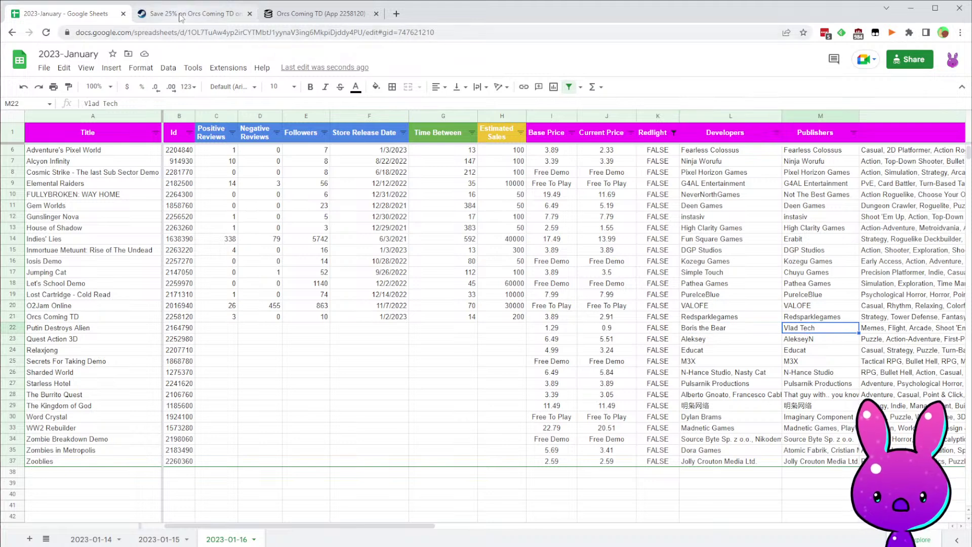
- Switch to the Steam store and load the page for app Id 2164790
left_click(195, 16)
type("2164790")
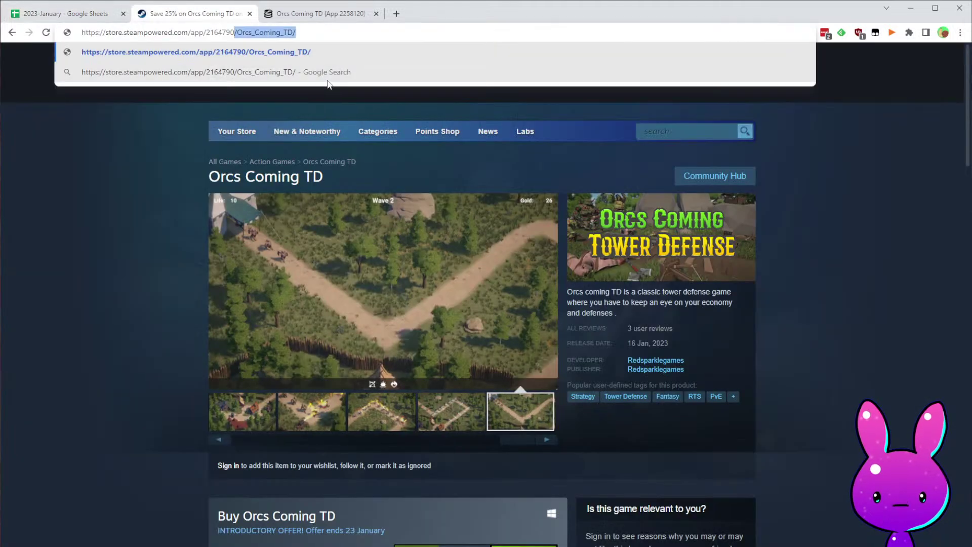
key("Return")
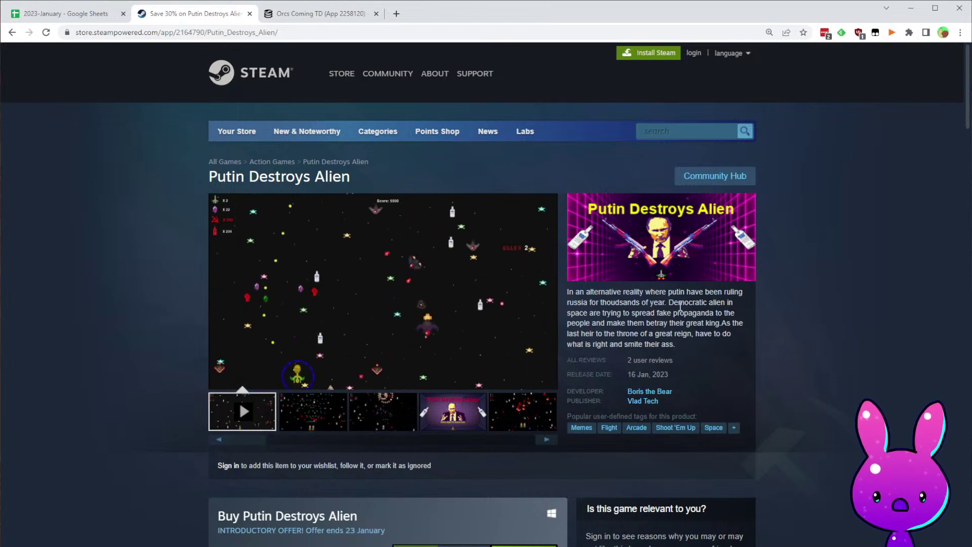
- Read through Putin Destroys Alien's store description, expanding it to its full length
scroll(808, 428, "down", 5)
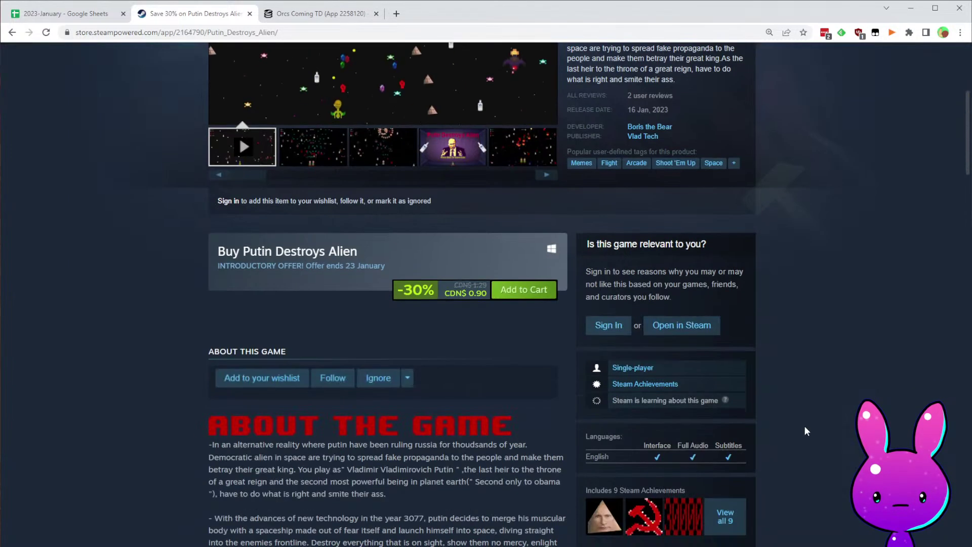
scroll(803, 431, "down", 5)
left_click(257, 118)
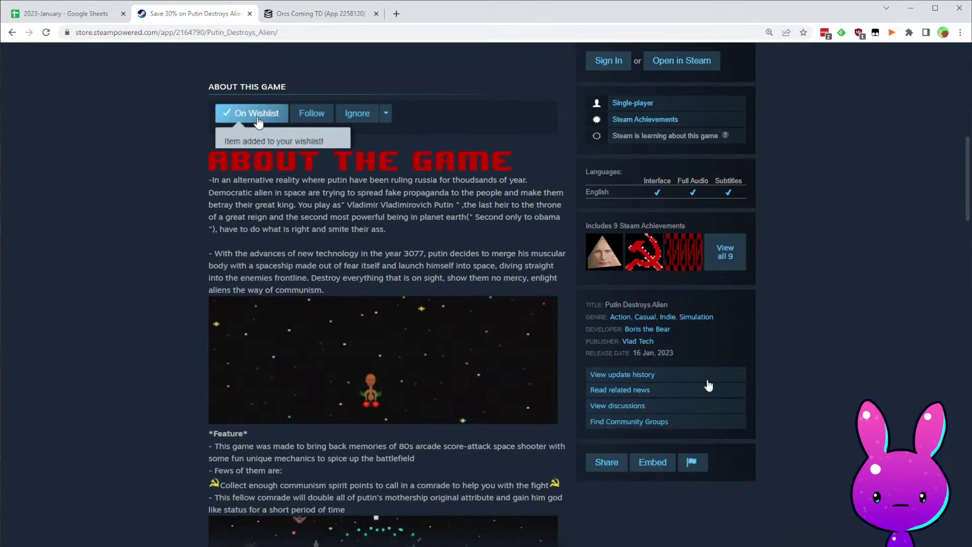
scroll(456, 213, "down", 5)
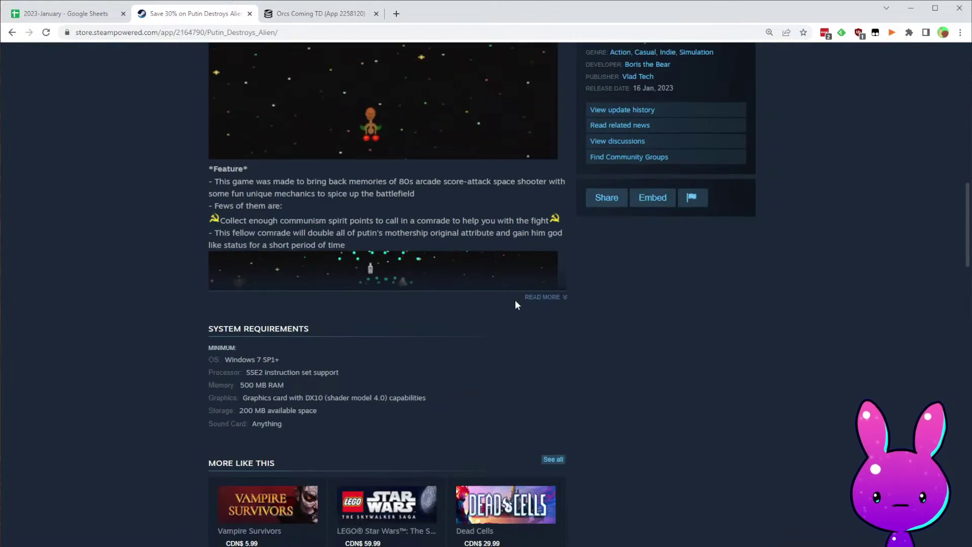
left_click(540, 296)
scroll(659, 367, "down", 2)
scroll(639, 306, "up", 12)
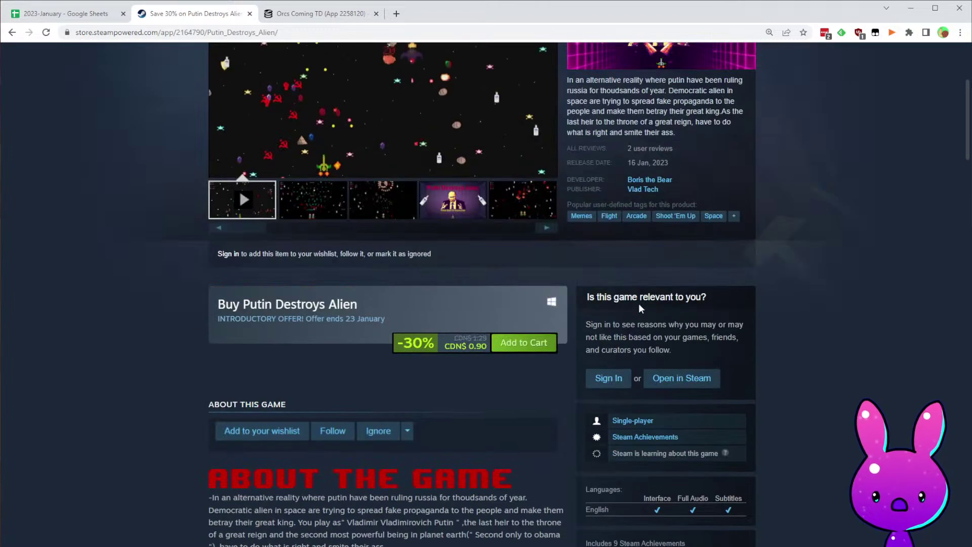
scroll(639, 303, "up", 5)
- Read the customer reviews on Putin Destroys Alien's store page and count the recommendations
scroll(737, 353, "down", 20)
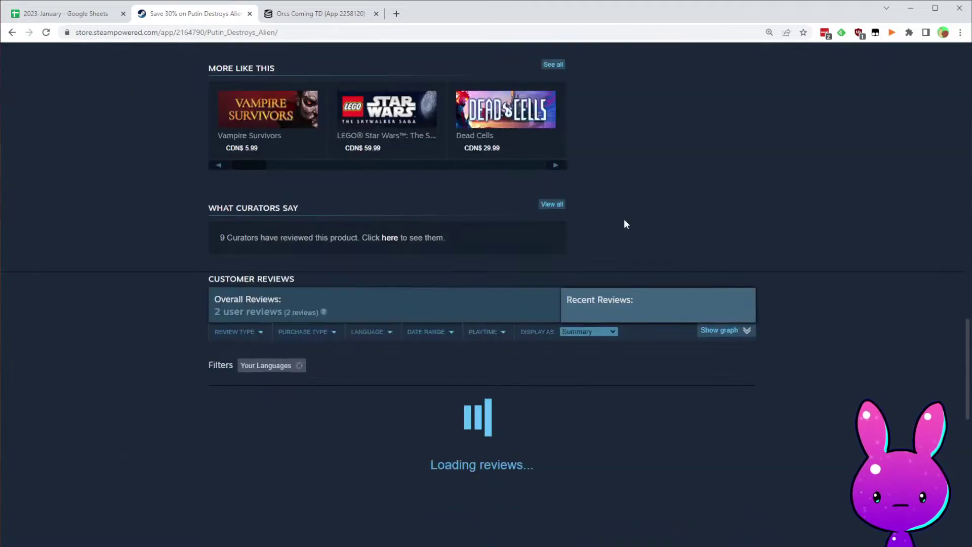
scroll(616, 214, "down", 5)
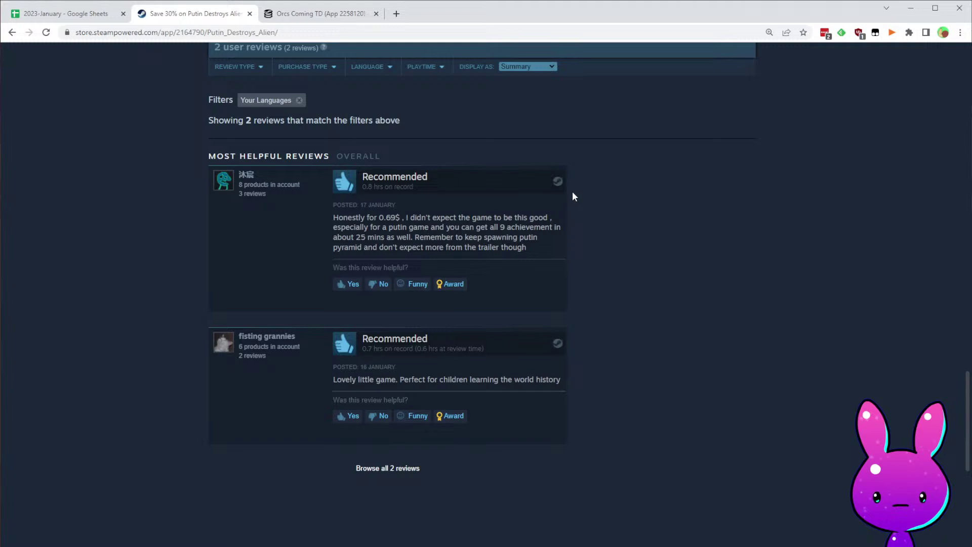
scroll(416, 369, "up", 2)
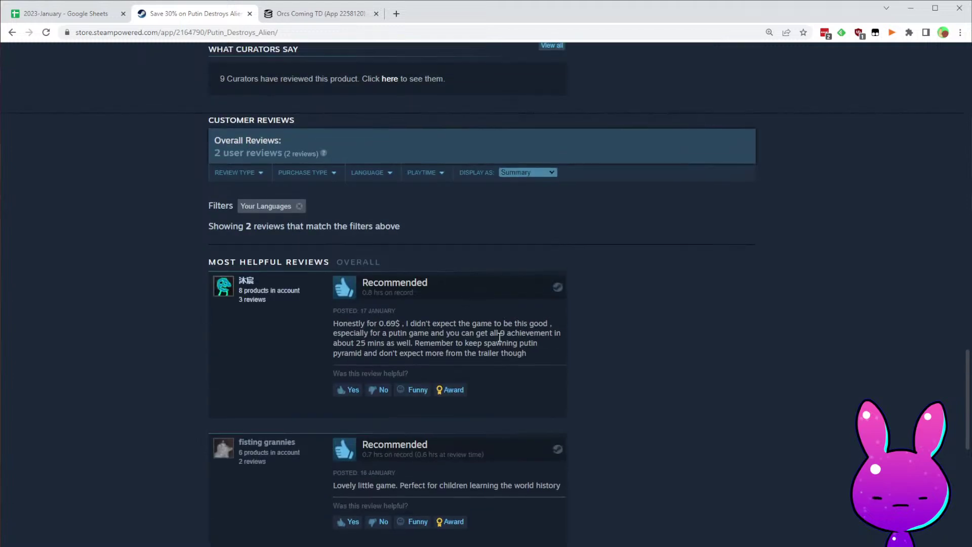
left_click_drag(505, 336, 551, 339)
left_click(368, 324)
scroll(556, 342, "up", 20)
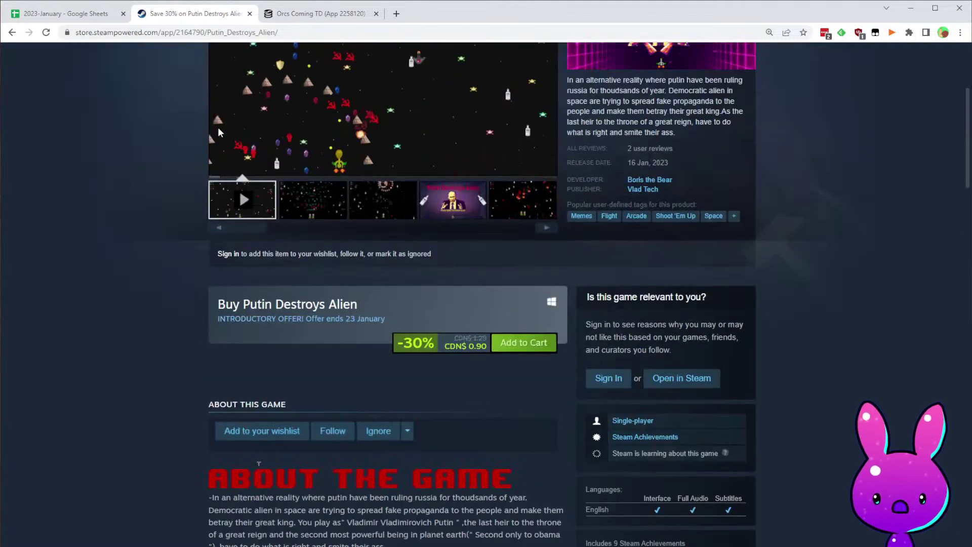
scroll(217, 131, "up", 4)
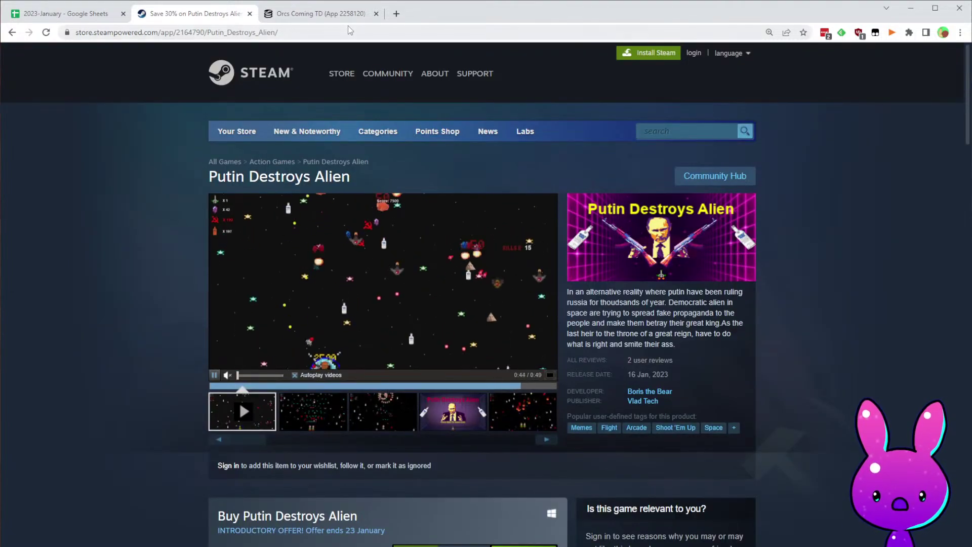
- Switch to SteamDB and load the page for app Id 2164790
left_click(333, 20)
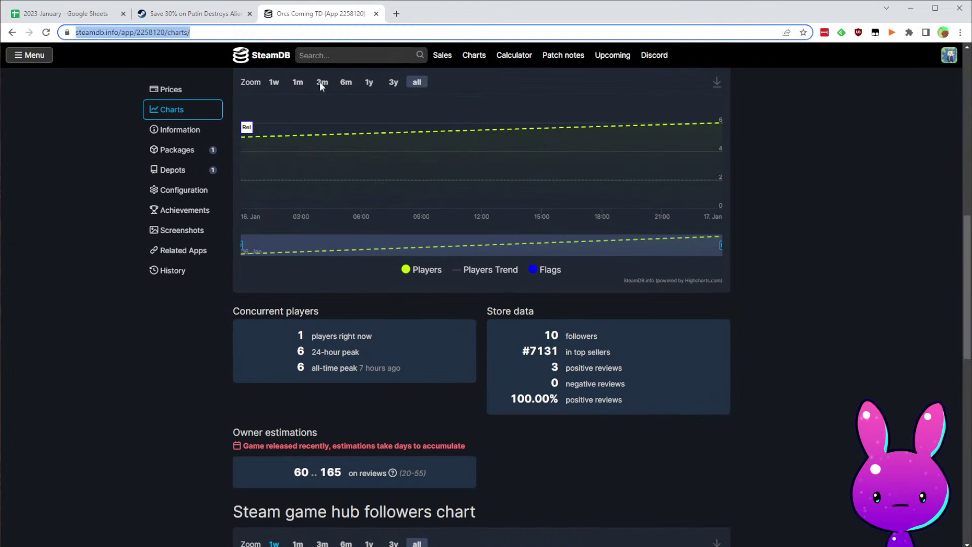
key("Left")
key("Right")
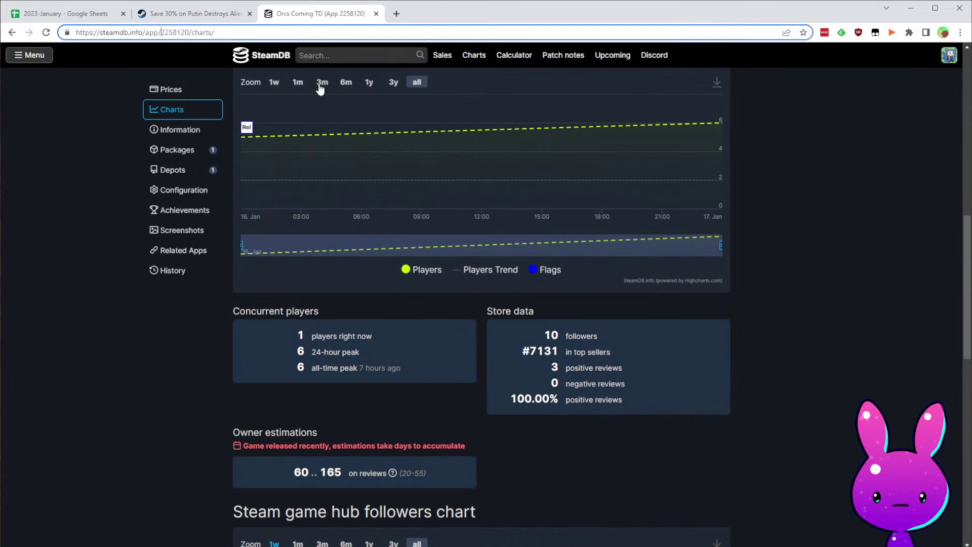
key("shift+End")
type("2164790")
key("Return")
- Check which games the developer of Putin Destroys Alien has on the Steam store and return to the game's page
left_click(217, 9)
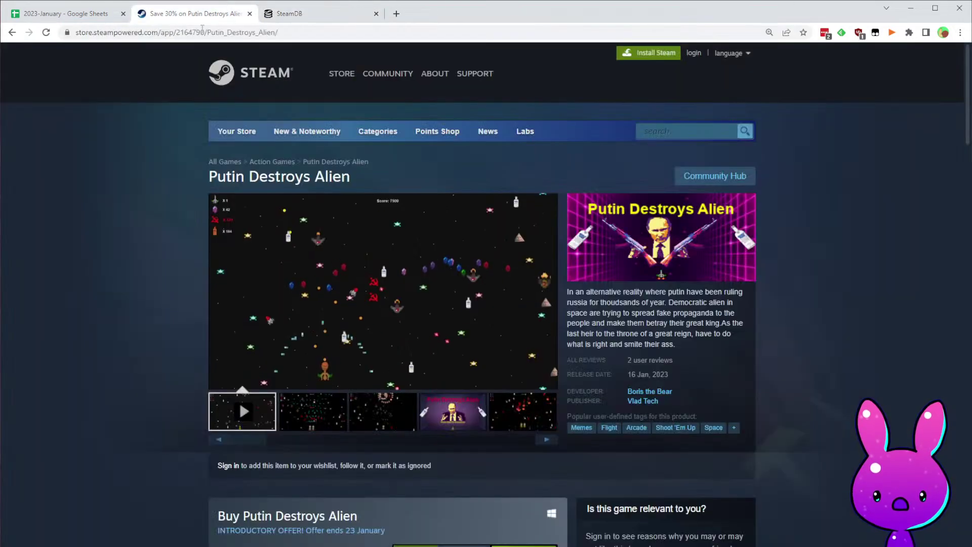
left_click(650, 391)
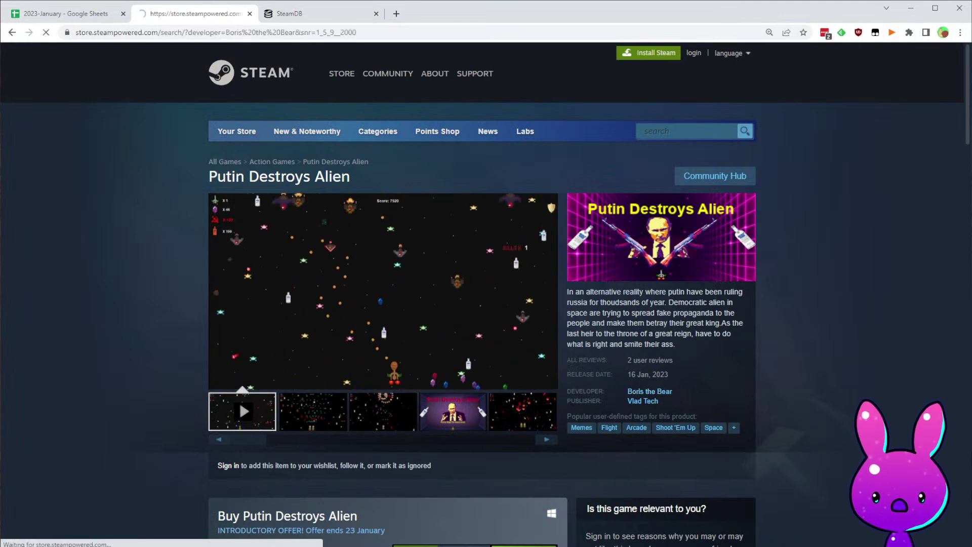
key("alt+Left")
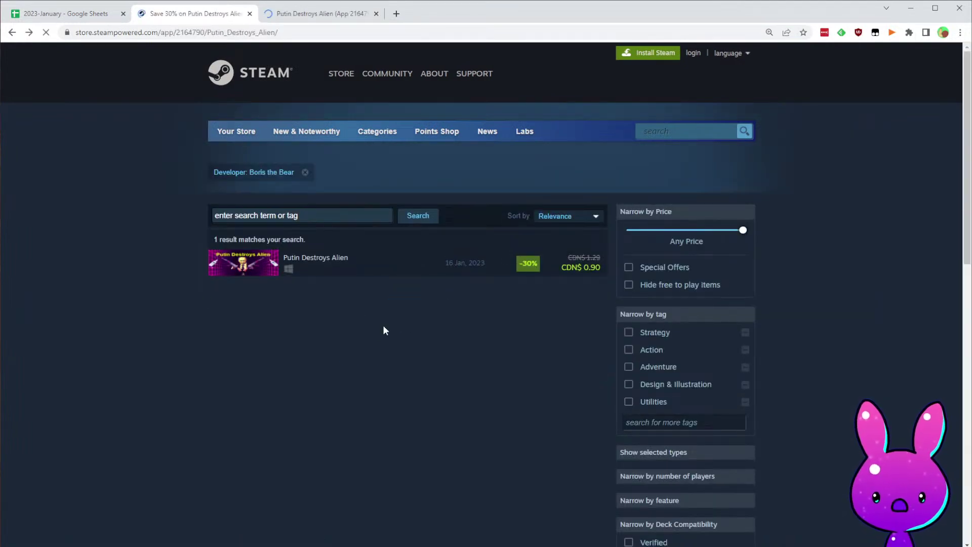
- Open Putin Destroys Alien's charts on SteamDB and check its peak players and the earliest date on the followers chart
scroll(445, 445, "down", 3)
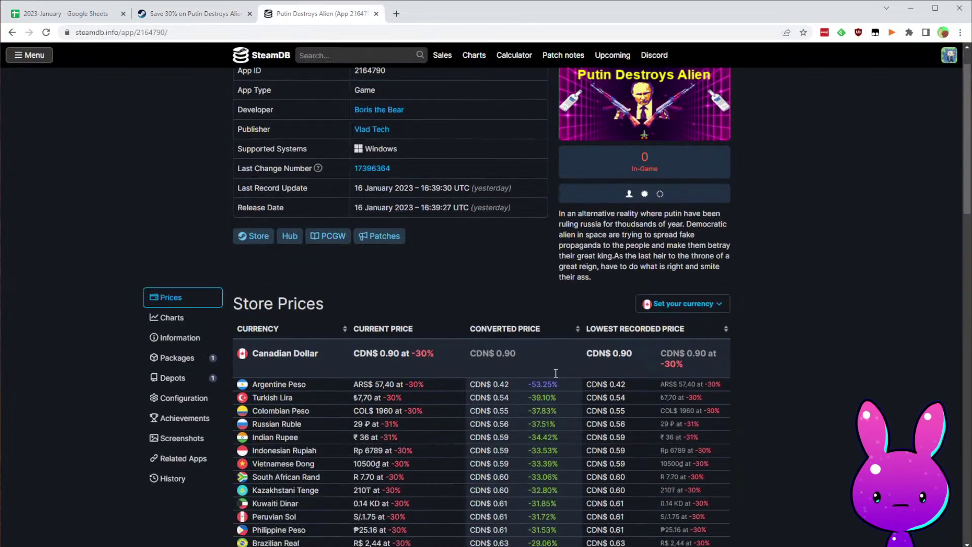
left_click(167, 252)
scroll(508, 431, "down", 8)
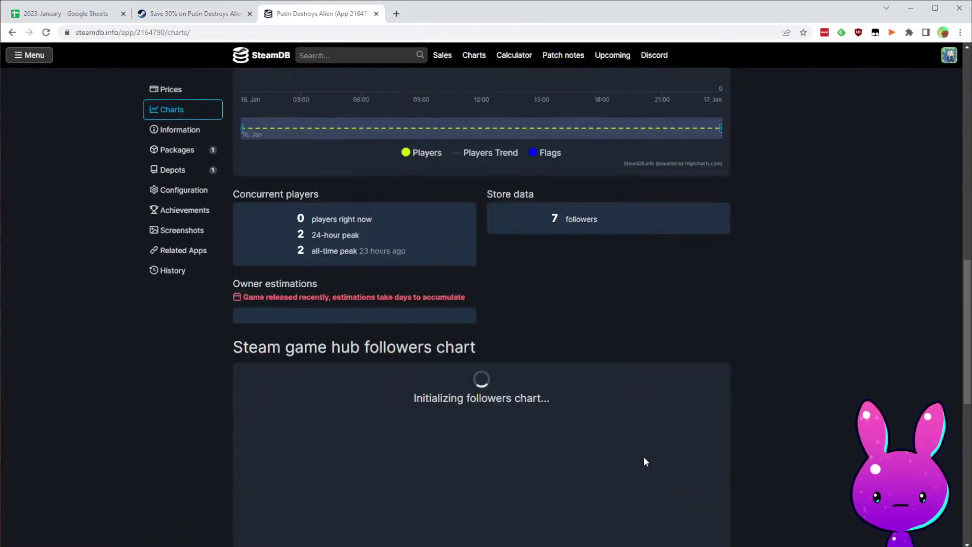
scroll(631, 451, "up", 14)
double_click(550, 348)
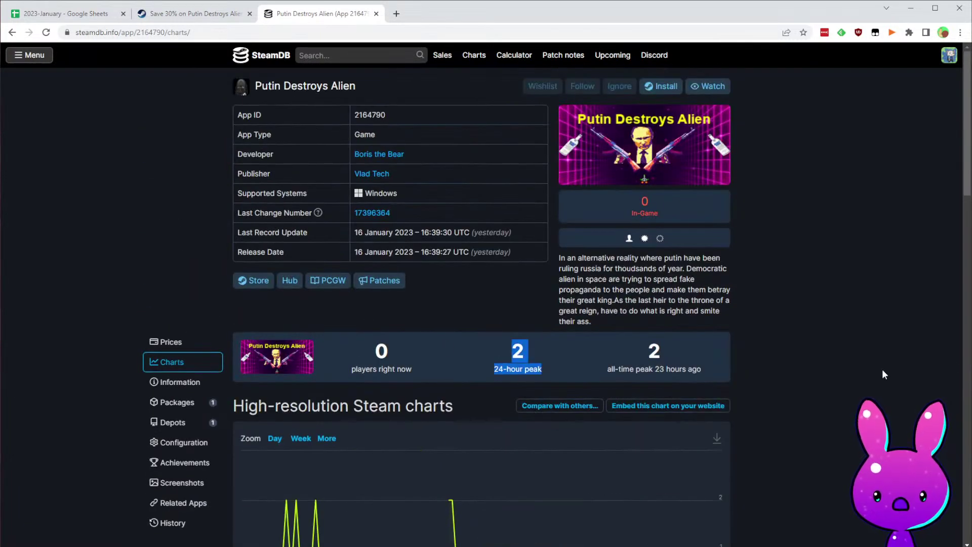
scroll(659, 400, "down", 15)
scroll(198, 500, "down", 2)
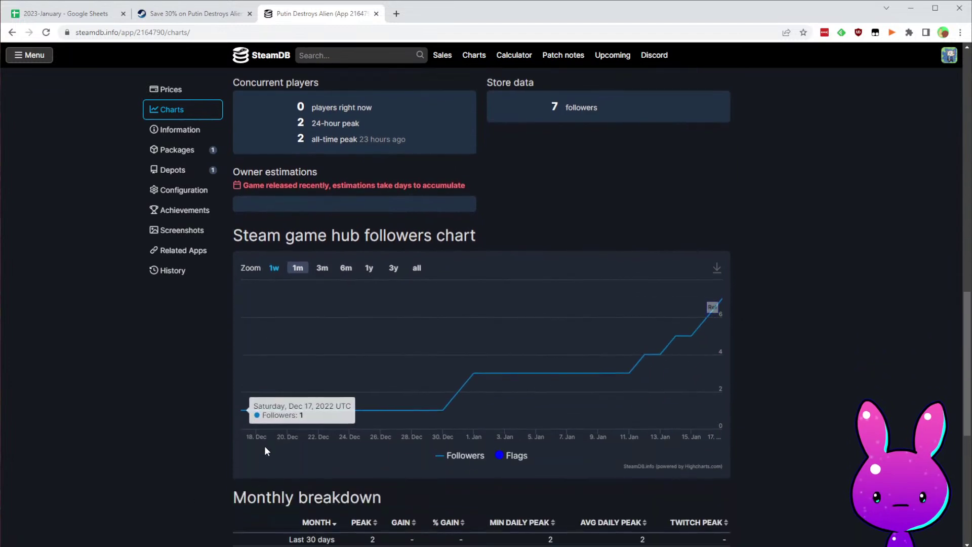
- Enter 12/17/2022 as Putin Destroys Alien's Store Release Date in the spreadsheet
left_click(98, 18)
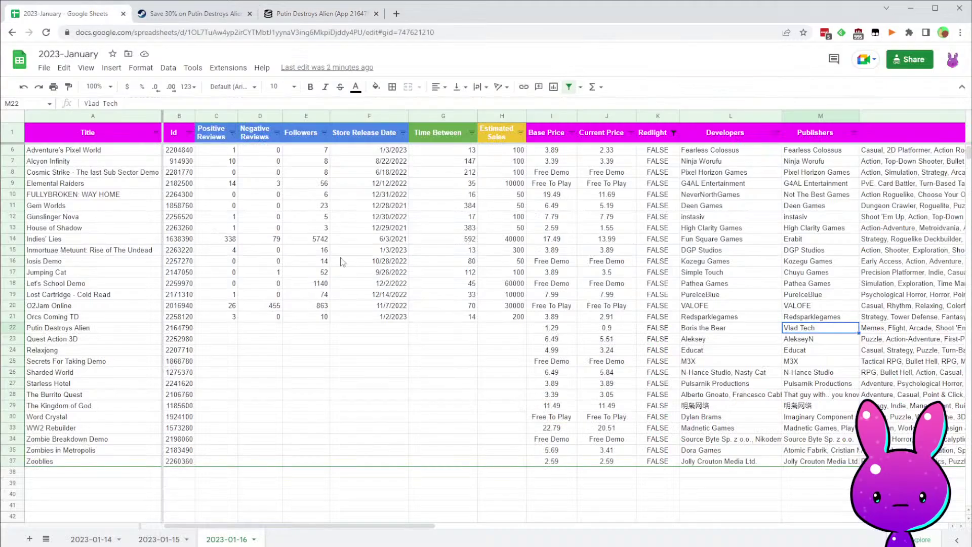
left_click(386, 320)
left_click(364, 331)
type("12/17/2022")
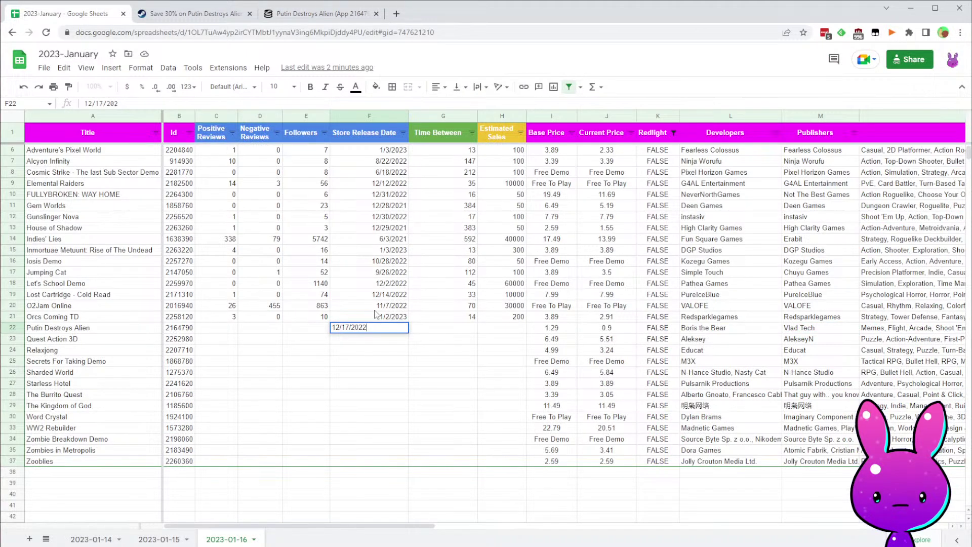
key("Tab")
- Fill Orcs Coming TD's Time Between formula down into the Putin Destroys Alien row
key("Tab")
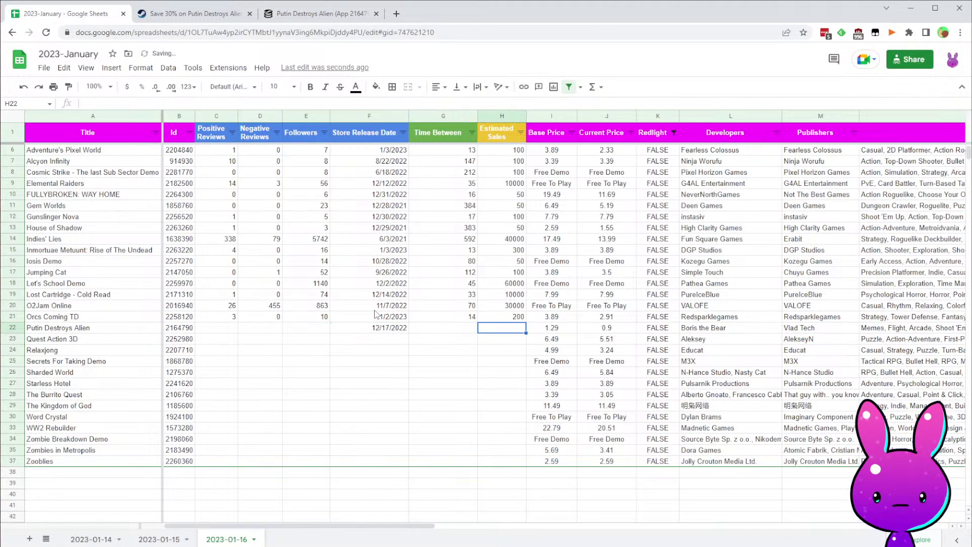
left_click(470, 317)
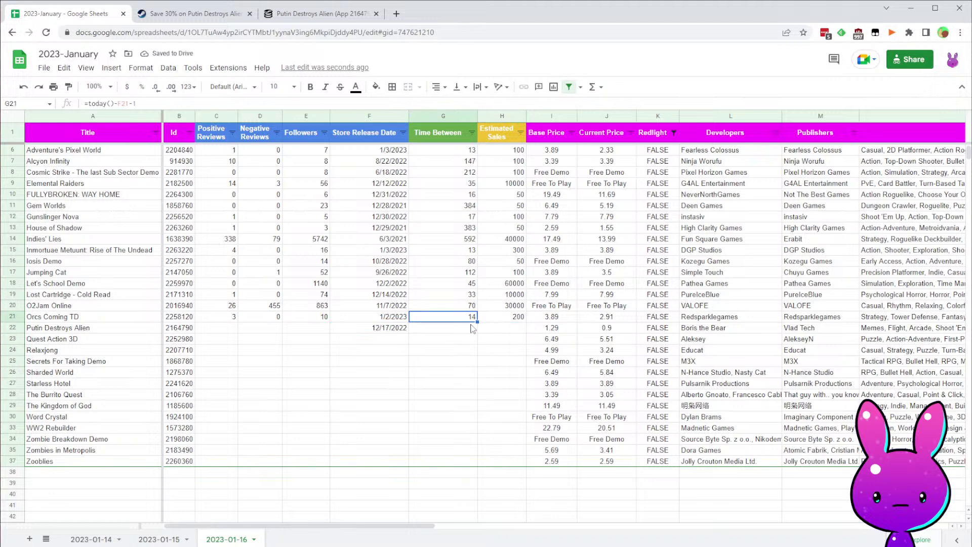
left_click_drag(478, 322, 470, 332)
- Switch to SteamDB and check Putin Destroys Alien's follower count, followers chart and monthly breakdown
left_click(304, 14)
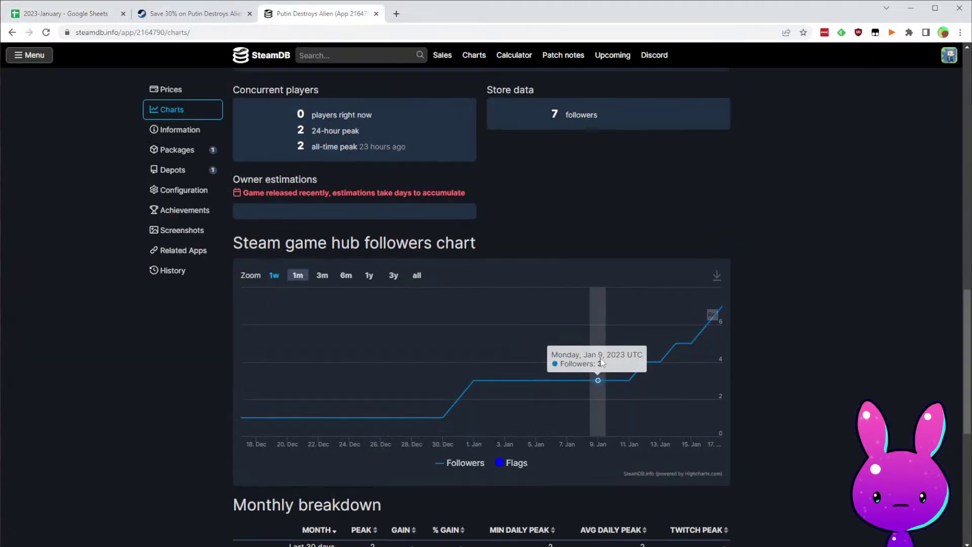
scroll(218, 353, "up", 4)
scroll(457, 469, "down", 5)
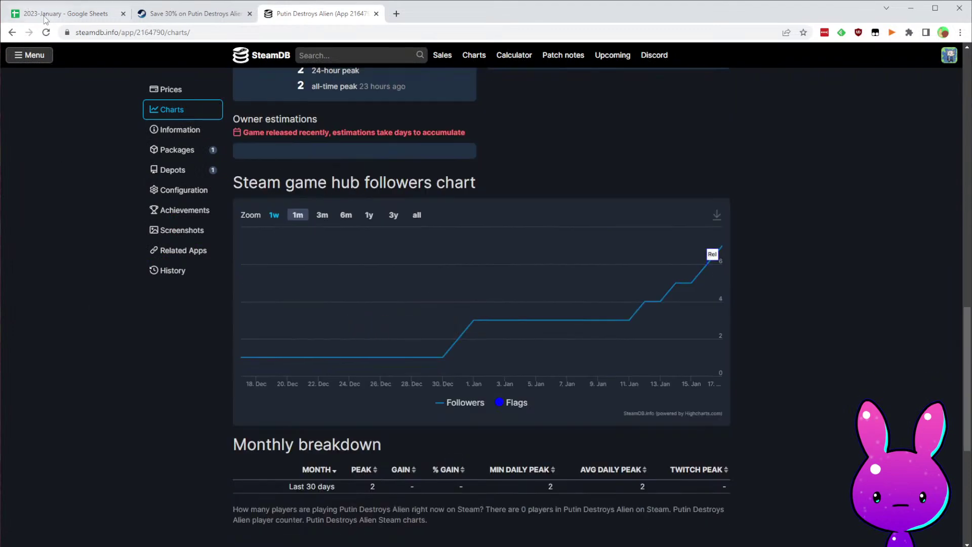
- In the spreadsheet, enter 7 followers, 2 positive reviews and 0 negative reviews for Putin Destroys Alien
left_click(44, 16)
left_click(306, 328)
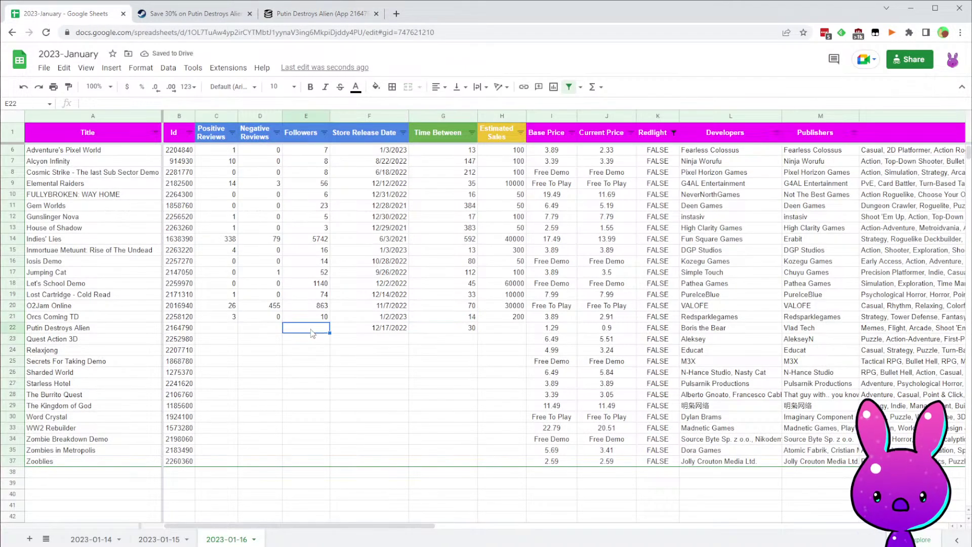
type("7")
key("Left")
key("Left")
type("2")
key("Right")
type("0")
- Enter 50 as Putin Destroys Alien's Estimated Sales
key("Right")
key("Right")
key("Right")
key("Right")
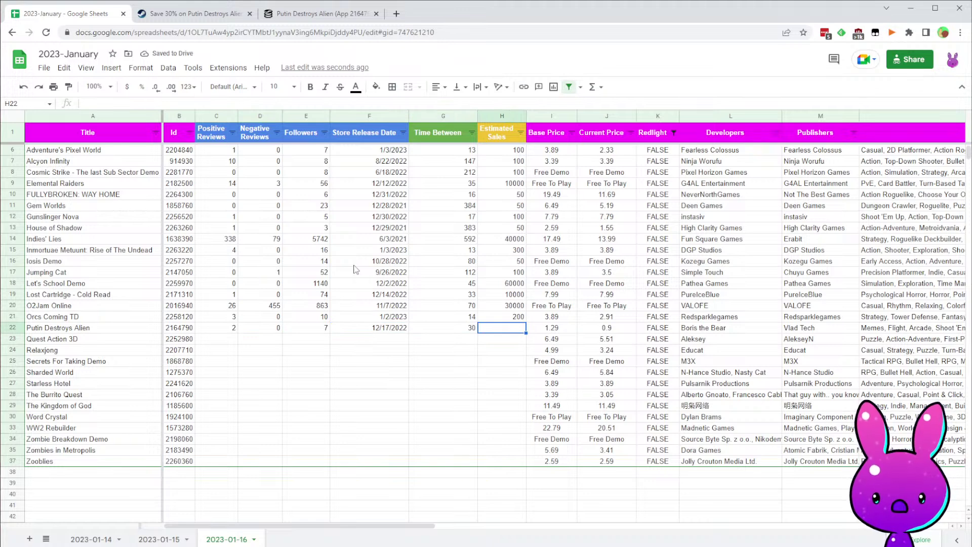
type("50")
key("Return")
key("Left")
key("Left")
key("Left")
key("Left")
key("Left")
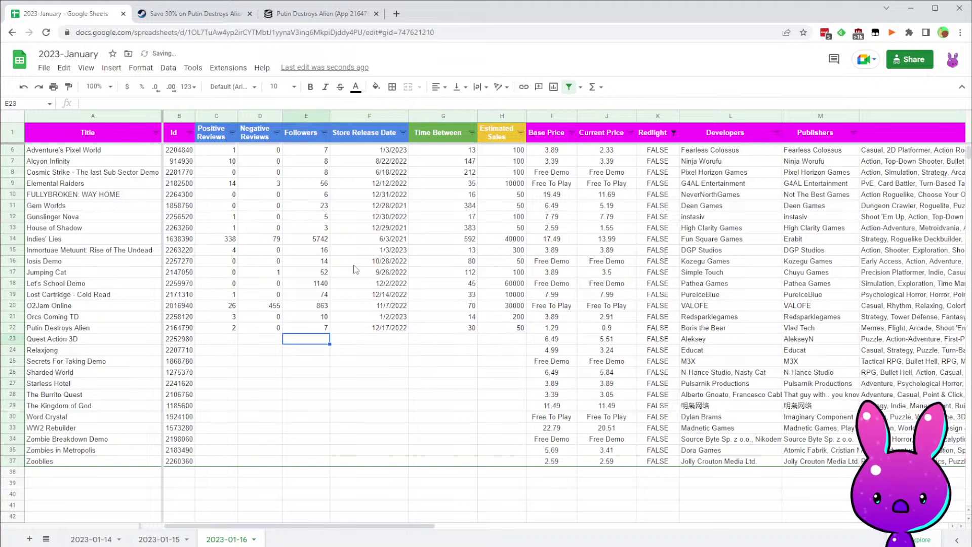
- Set Putin Destroys Alien's Estimated Sales to 100
key("Right")
key("Right")
key("Right")
key("Right")
key("Right")
key("Up")
key("Up")
key("Down")
type("100")
key("Return")
- Copy the Id of Quest Action 3D from its row
key("Left")
key("Left")
key("Left")
key("Left")
key("Left")
key("Left")
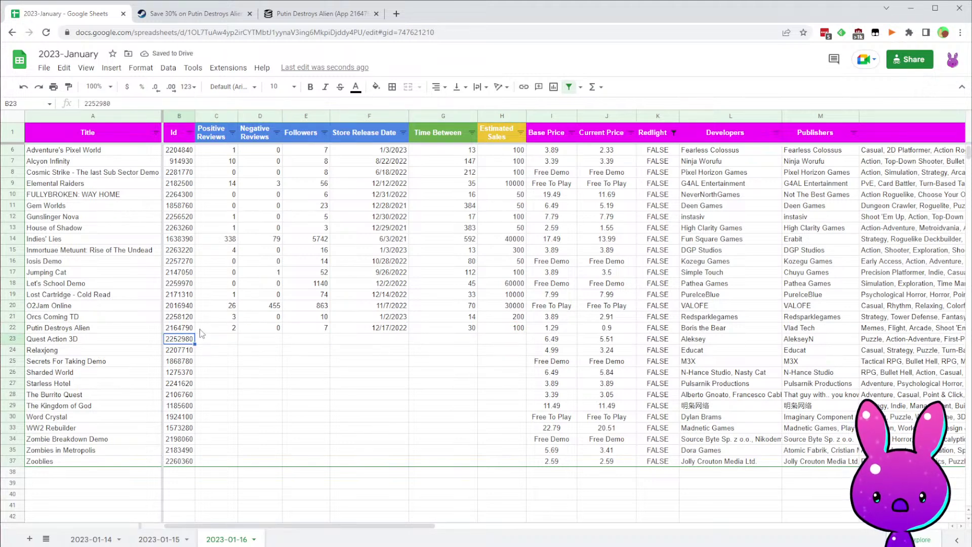
double_click(185, 339)
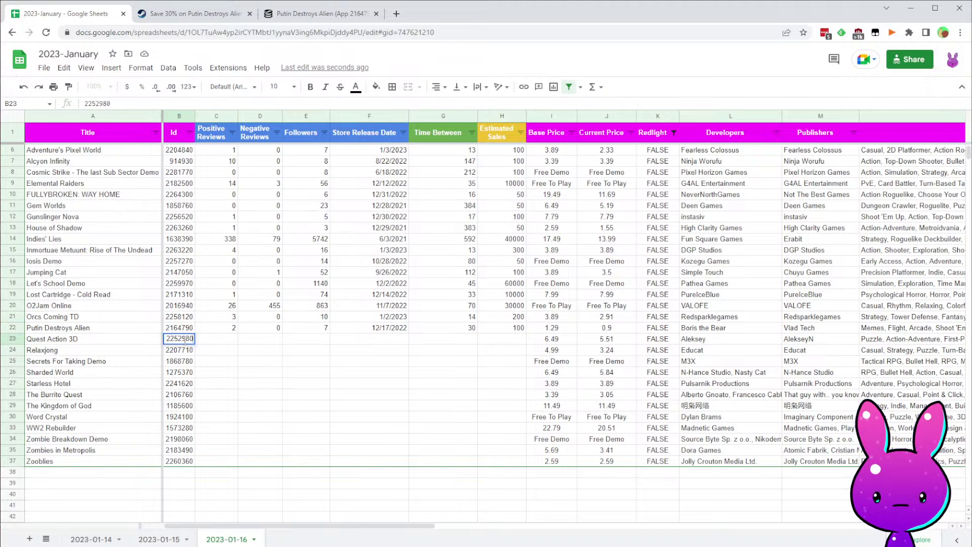
- Review the base price, current price, developer and publisher listed for Quest Action 3D
left_click(304, 340)
left_click(562, 343)
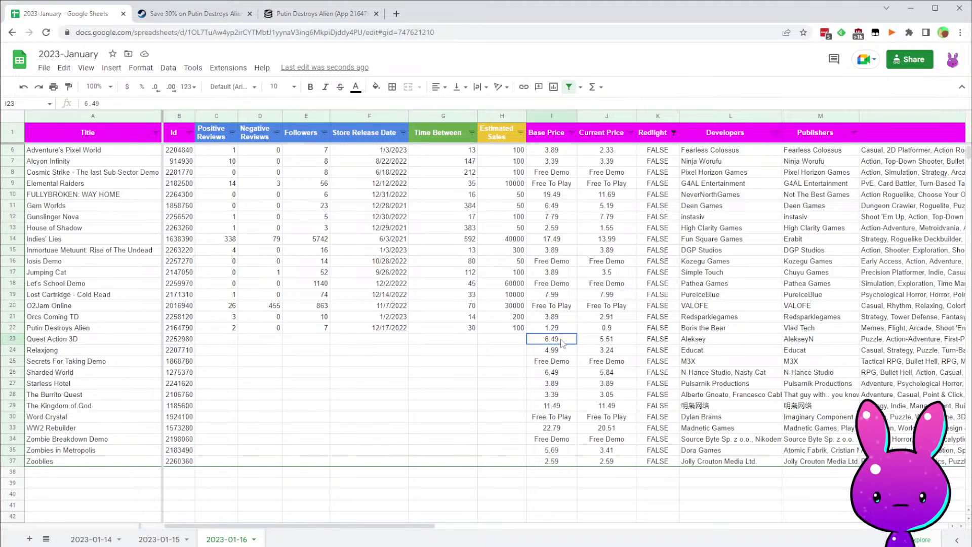
left_click(602, 344)
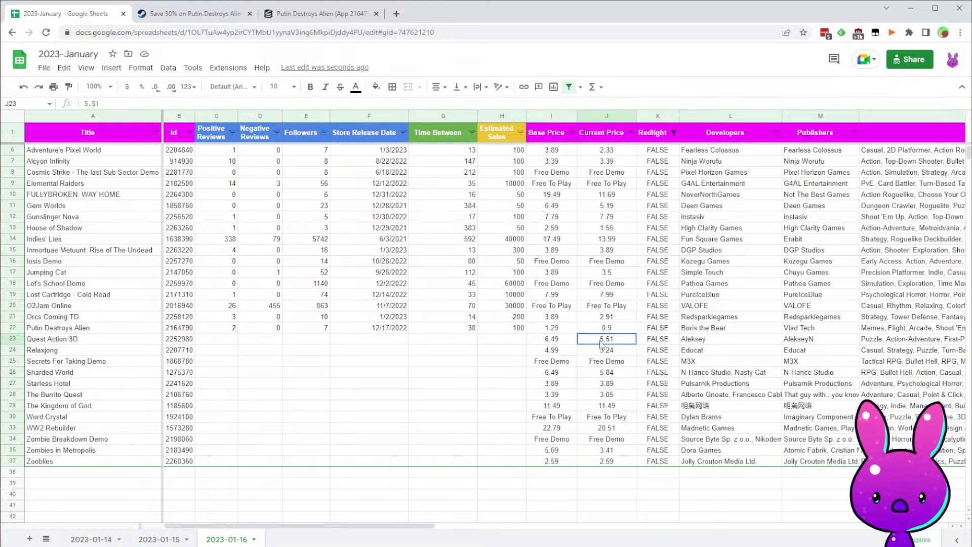
left_click(702, 344)
left_click(797, 344)
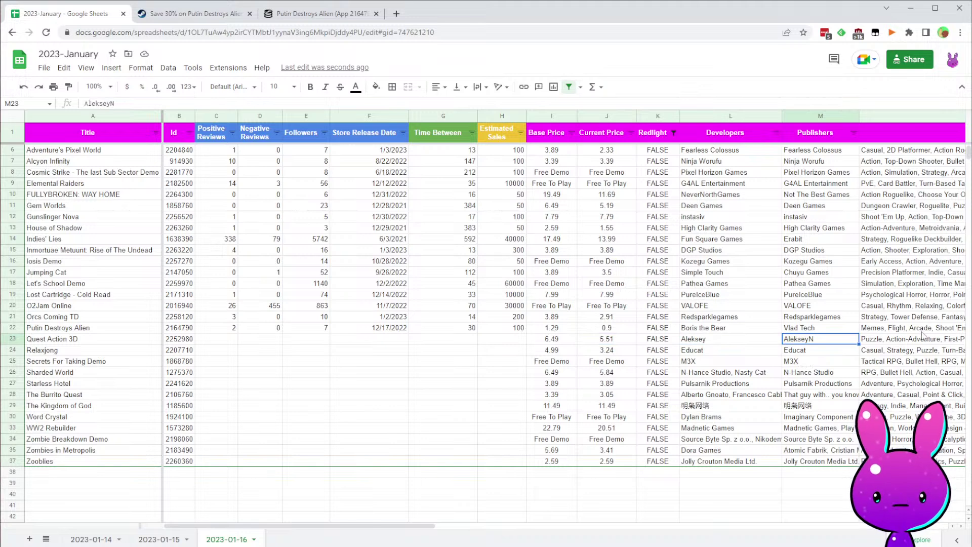
- Switch to the Steam store and open the page of app 2252980, Quest Action 3D
left_click(191, 13)
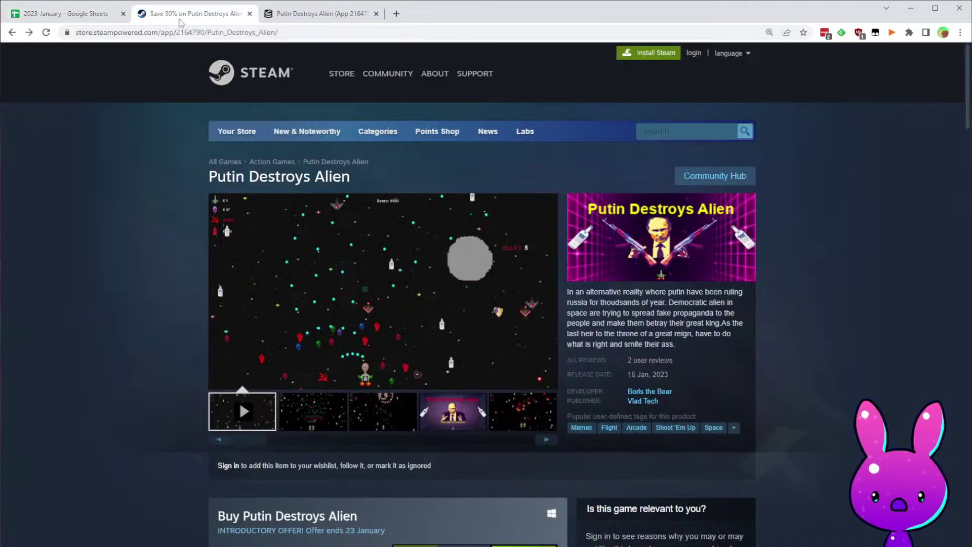
double_click(193, 33)
type("2252980")
key("Return")
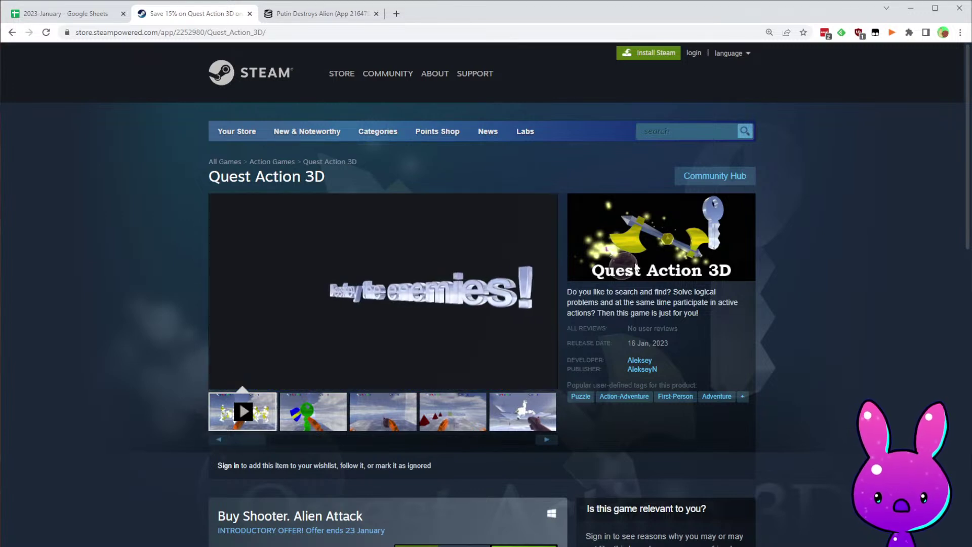
- Read Quest Action 3D's short description and view its first screenshots
left_click_drag(577, 293, 662, 292)
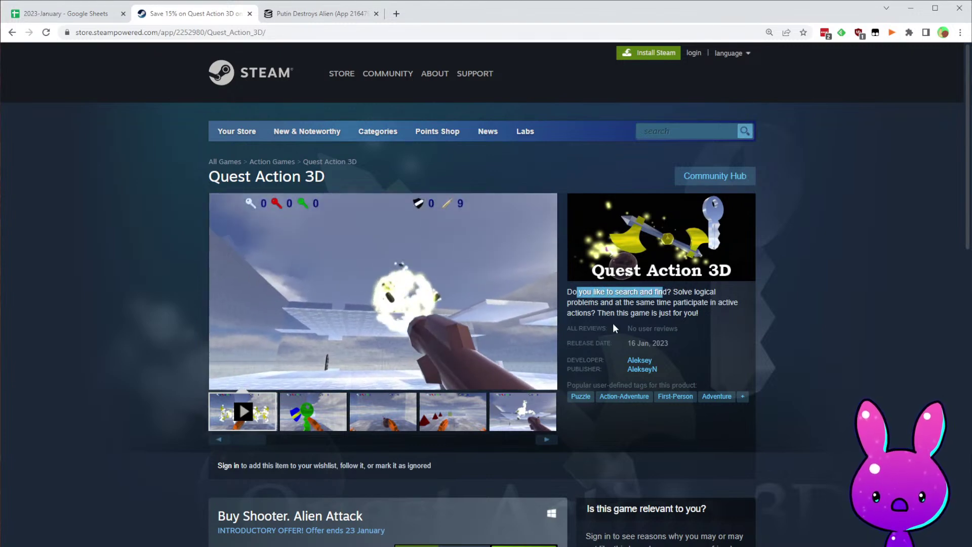
left_click_drag(594, 302, 728, 304)
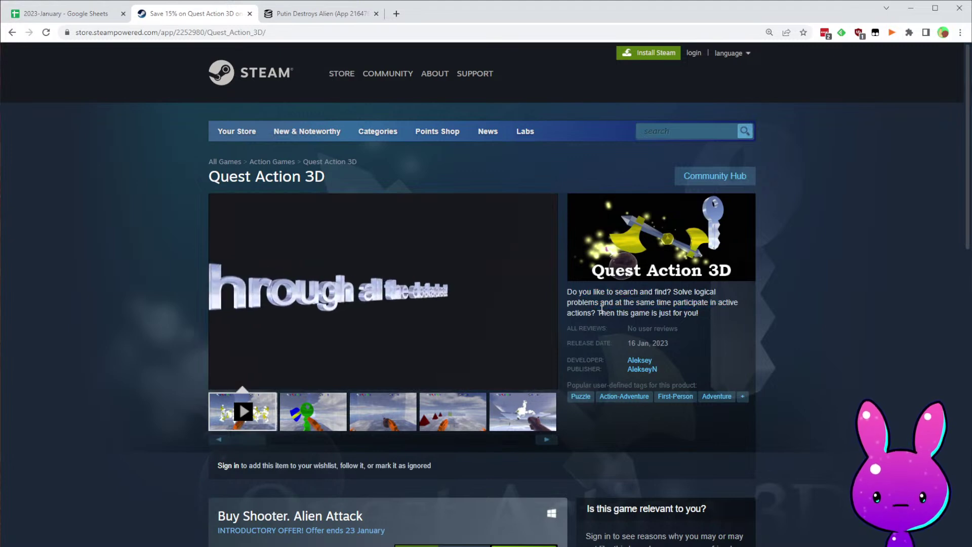
left_click(375, 418)
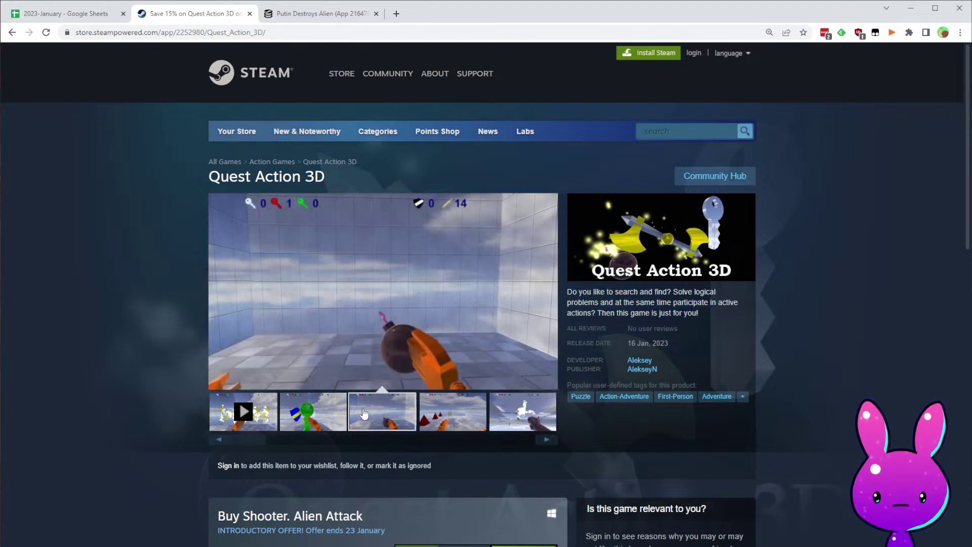
left_click(427, 414)
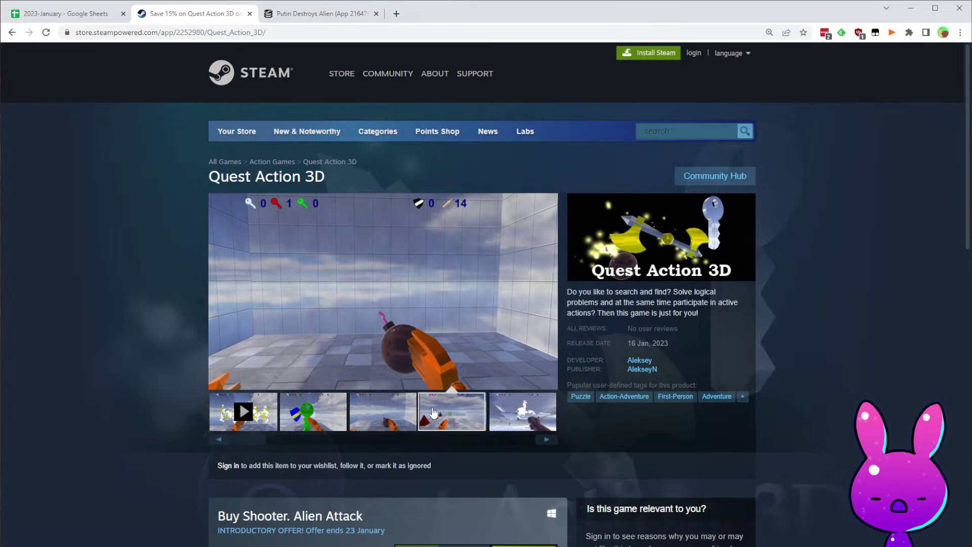
left_click(512, 407)
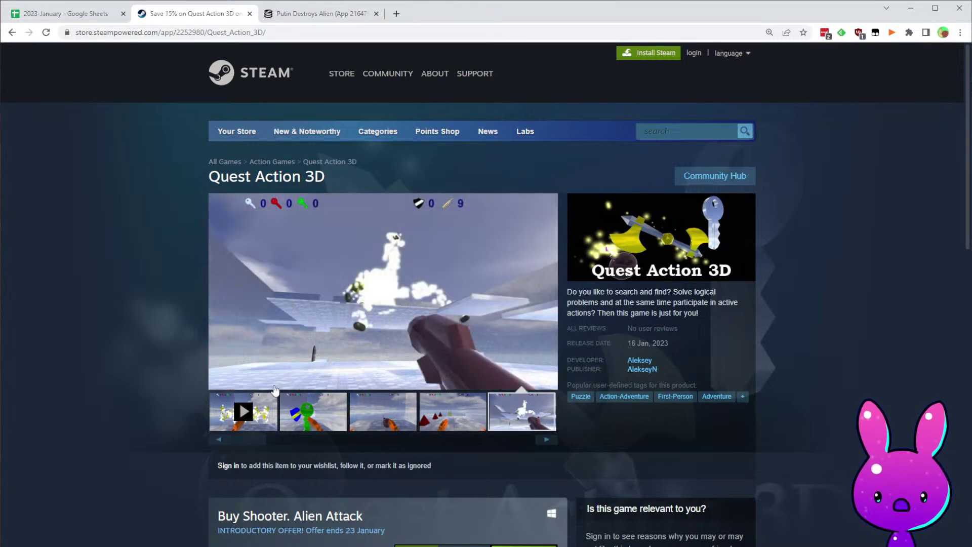
- Read the game description and check the price, details and user review sections of Quest Action 3D's store page
scroll(456, 410, "down", 6)
left_click_drag(207, 319, 513, 335)
left_click(377, 362)
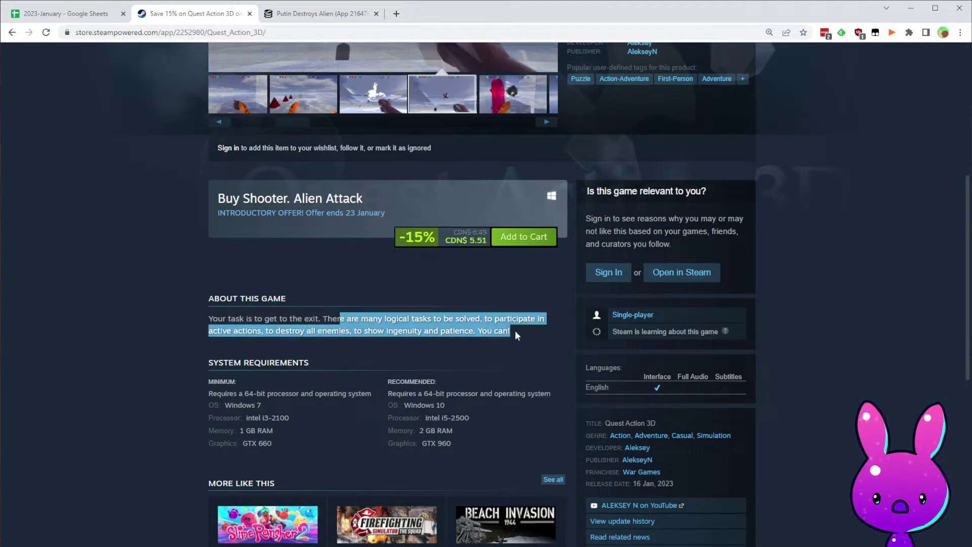
left_click(513, 335)
scroll(791, 386, "down", 8)
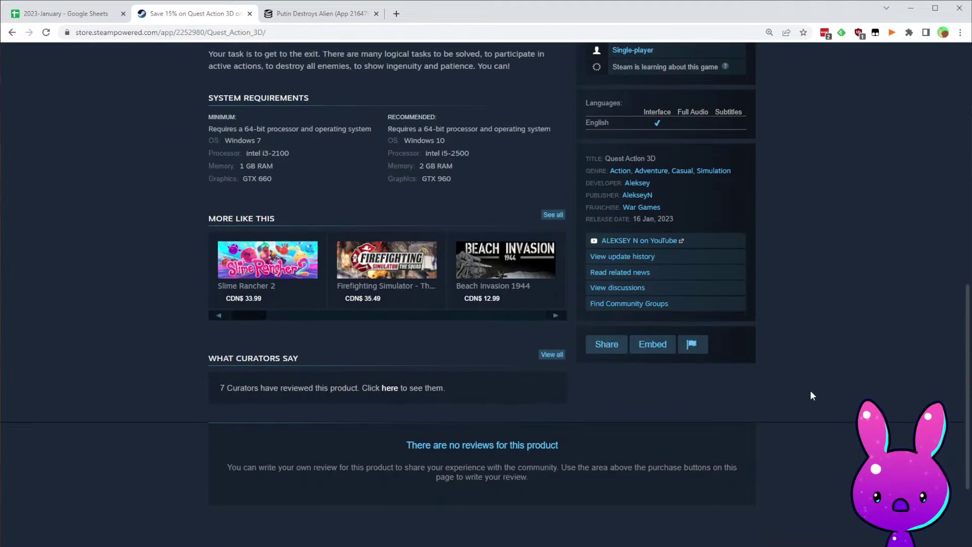
scroll(802, 388, "up", 7)
scroll(794, 385, "up", 7)
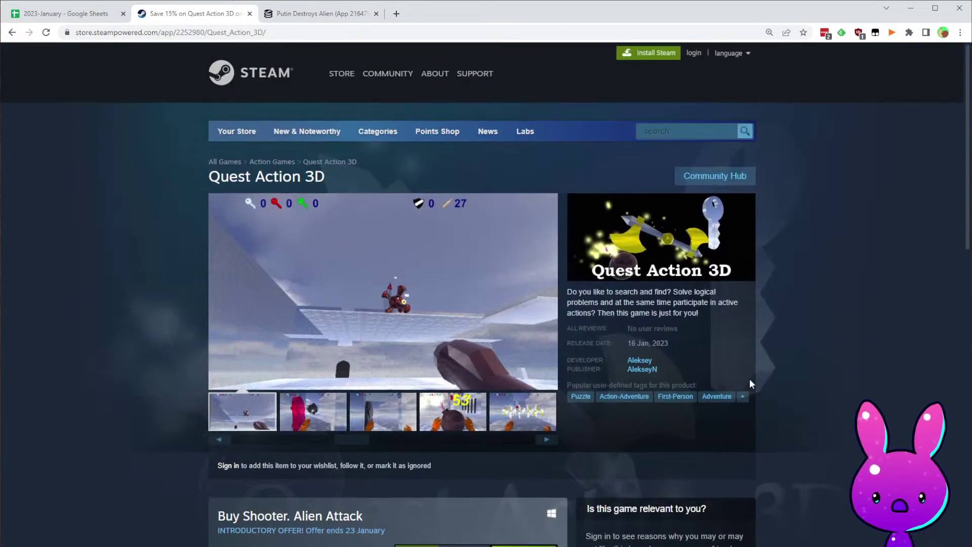
scroll(742, 400, "down", 5)
scroll(743, 412, "up", 4)
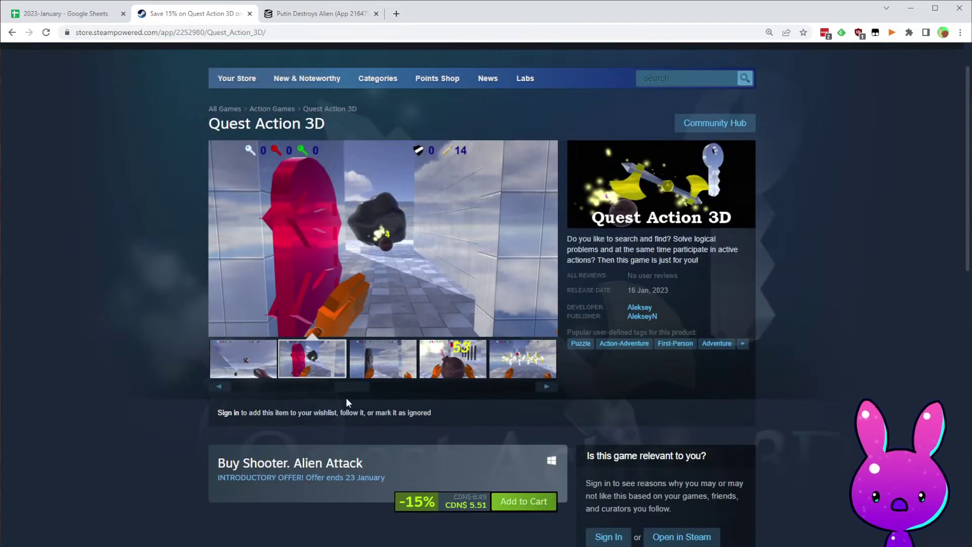
- View the remaining screenshots in Quest Action 3D's store gallery
left_click(451, 354)
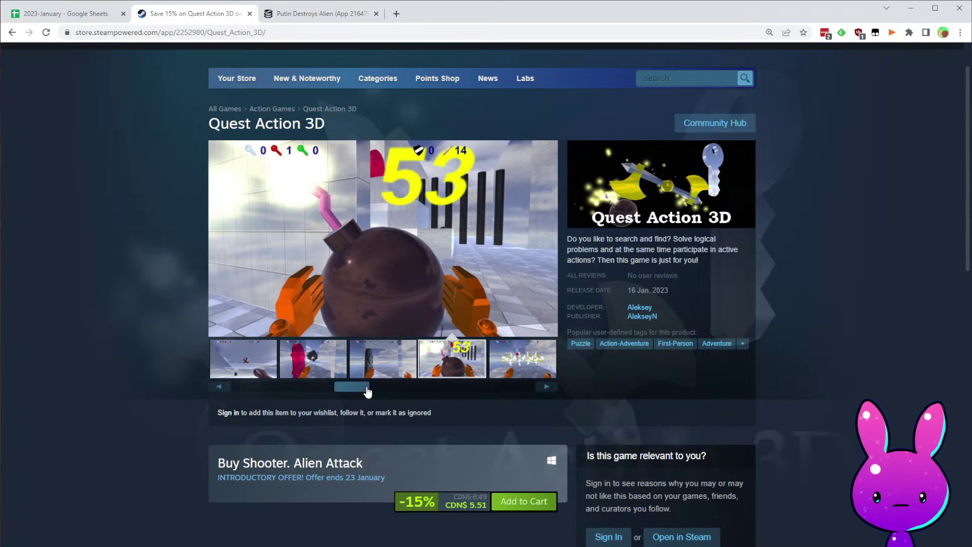
left_click(379, 372)
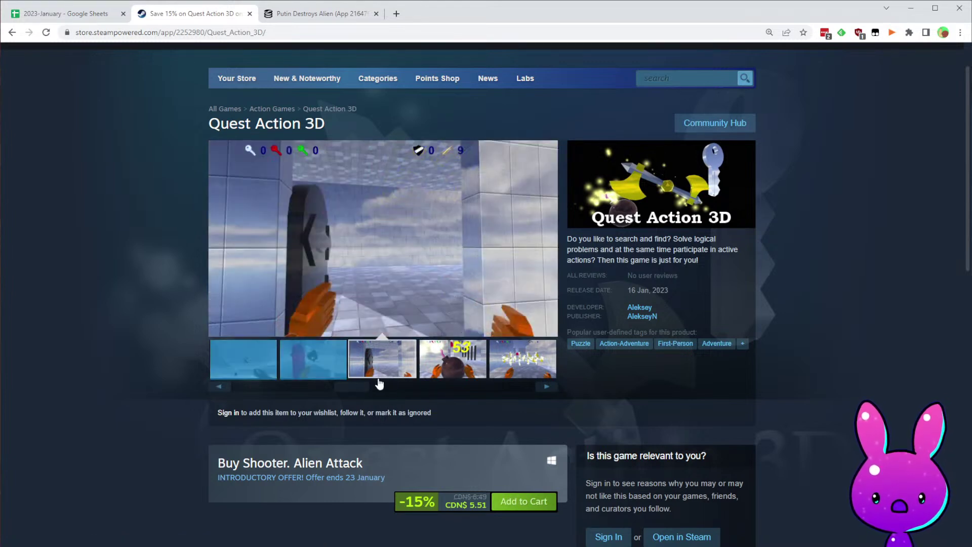
left_click_drag(356, 391, 490, 399)
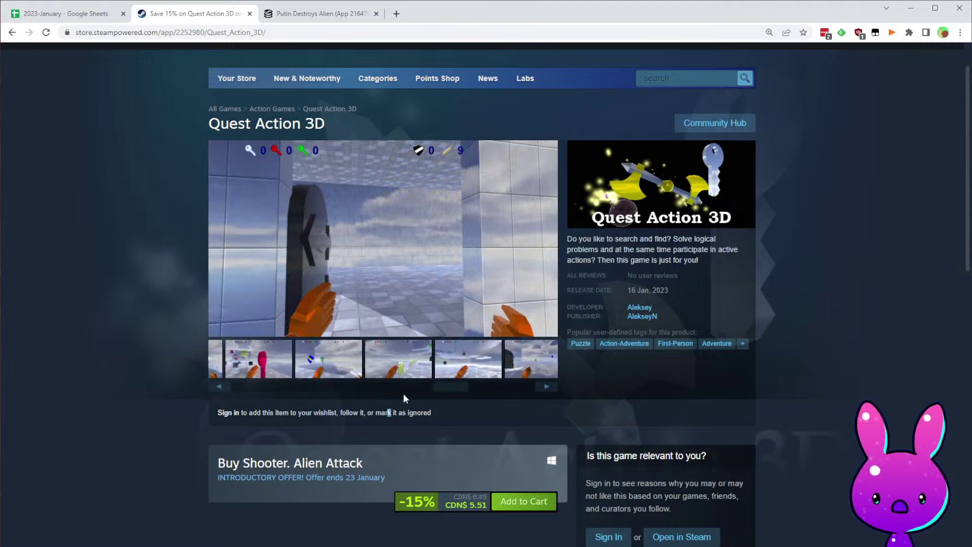
left_click(454, 351)
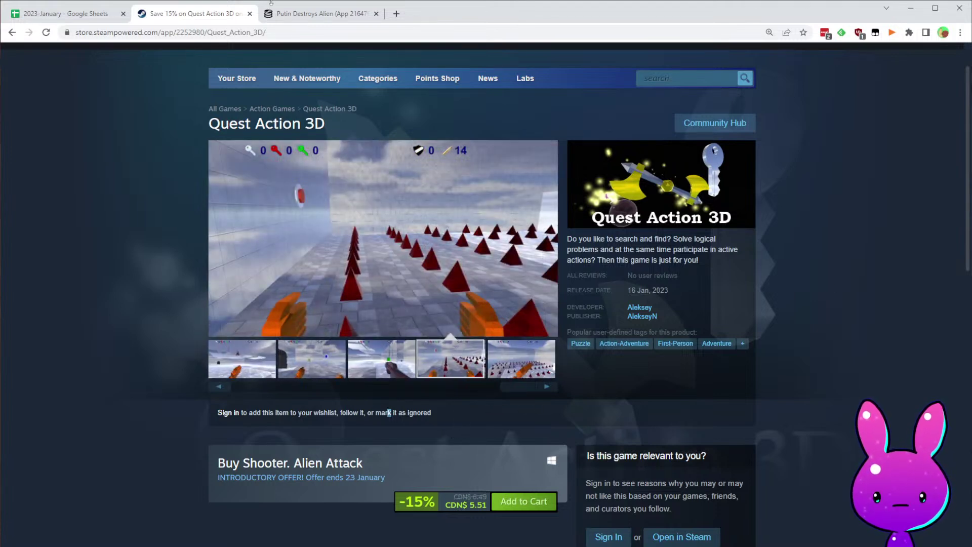
- Open the SteamDB charts of app 2252980 and check its follower count and the earliest date on the followers chart
left_click(287, 18)
left_click(191, 32)
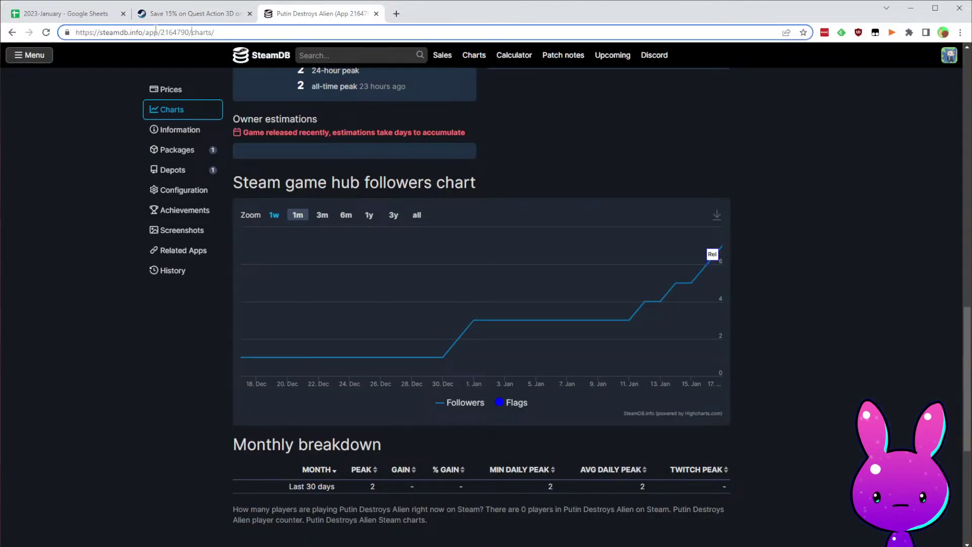
double_click(171, 32)
type("2252980")
key("Return")
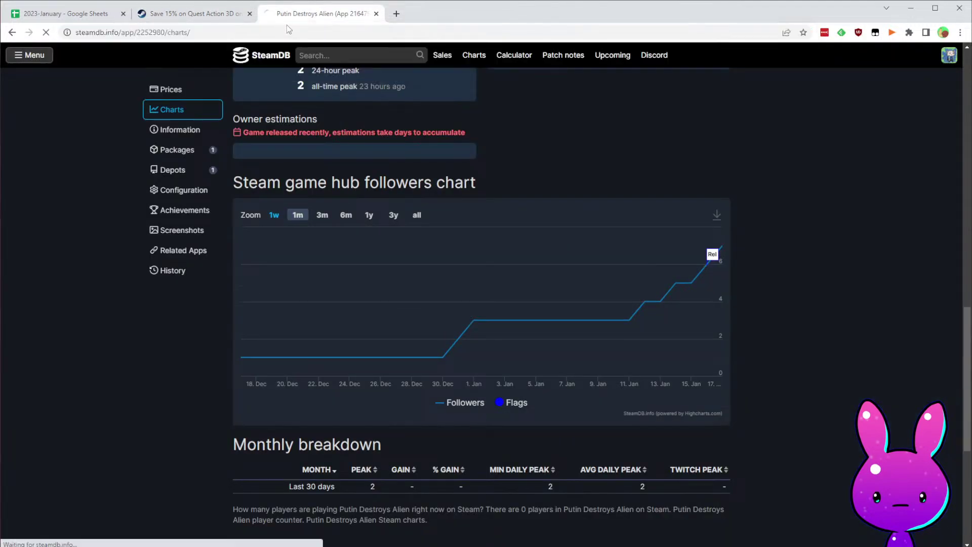
scroll(456, 456, "down", 6)
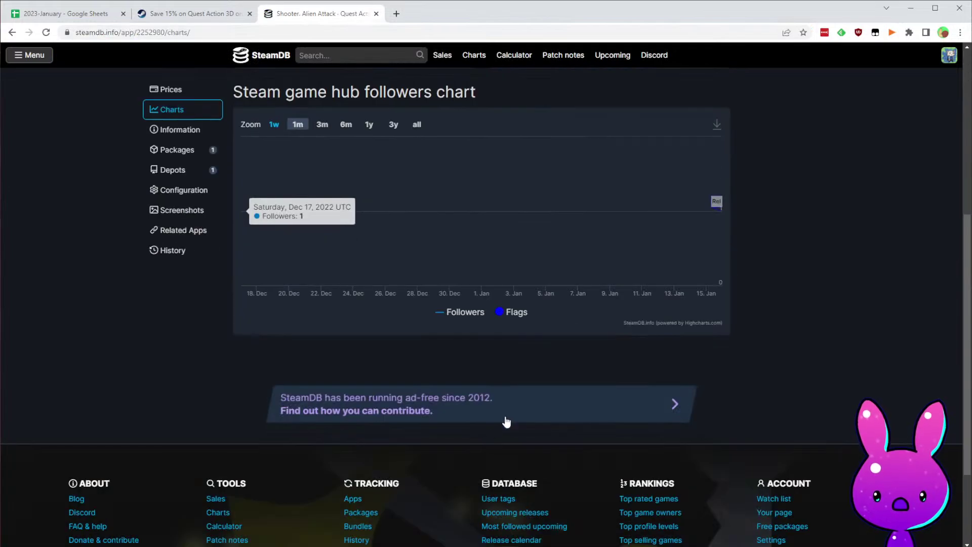
scroll(308, 269, "up", 4)
- Return to the spreadsheet and enter 1 as Quest Action 3D's Followers
left_click(66, 14)
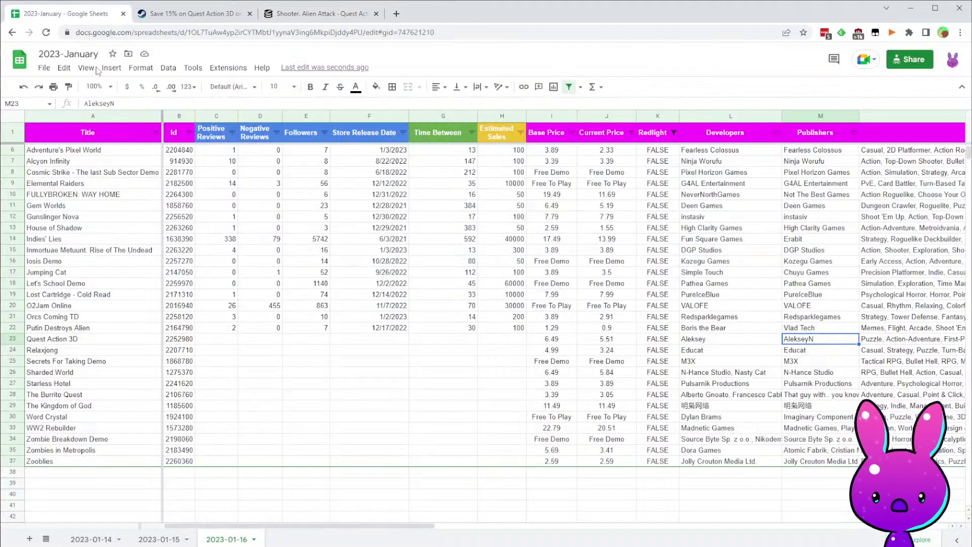
left_click(318, 340)
type("1")
left_click(397, 352)
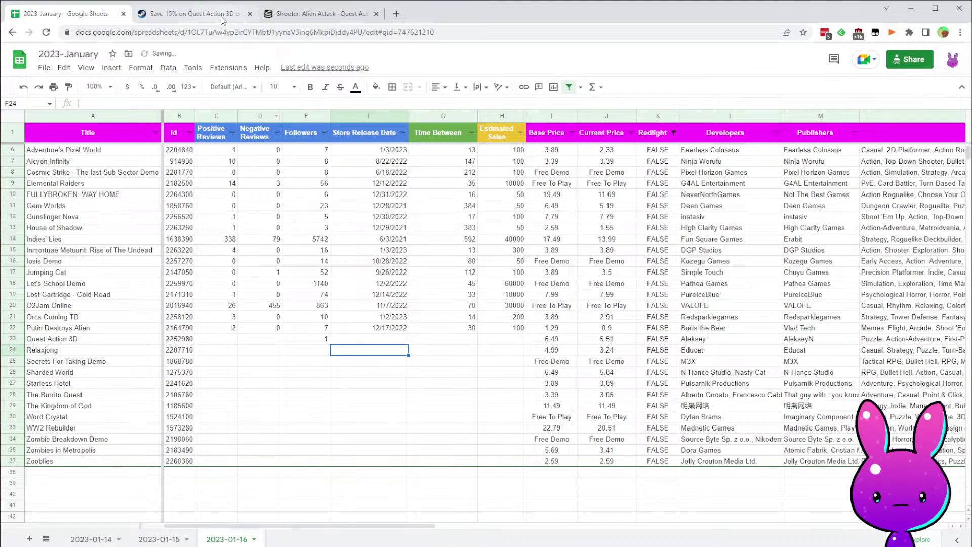
- Recheck Quest Action 3D's Steam store page and the earliest date on its SteamDB followers chart
left_click(308, 14)
left_click(213, 15)
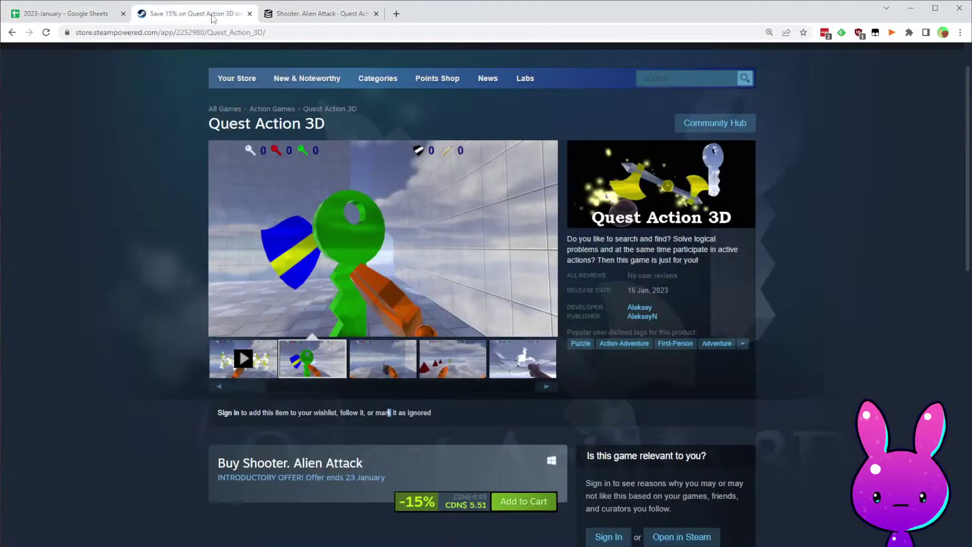
left_click(314, 13)
scroll(332, 344, "down", 5)
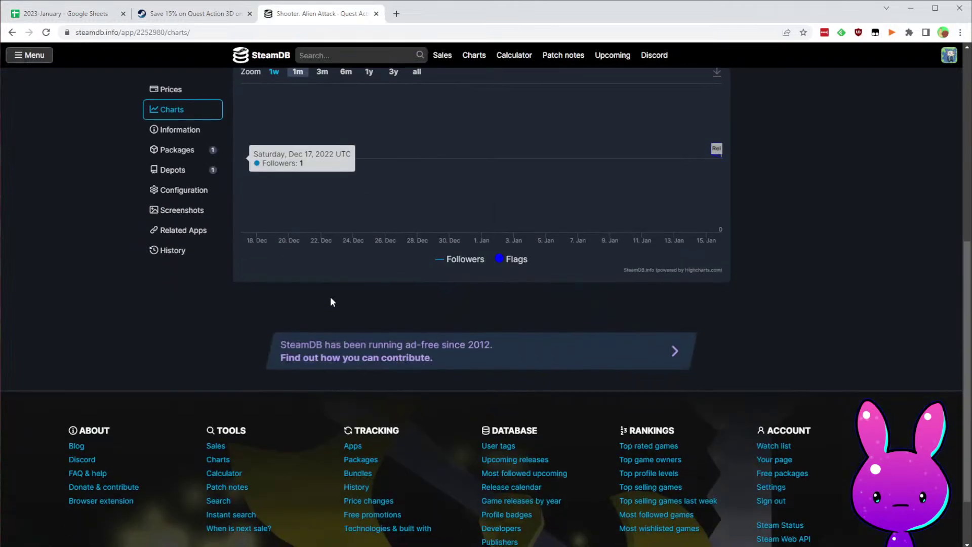
scroll(335, 320, "up", 2)
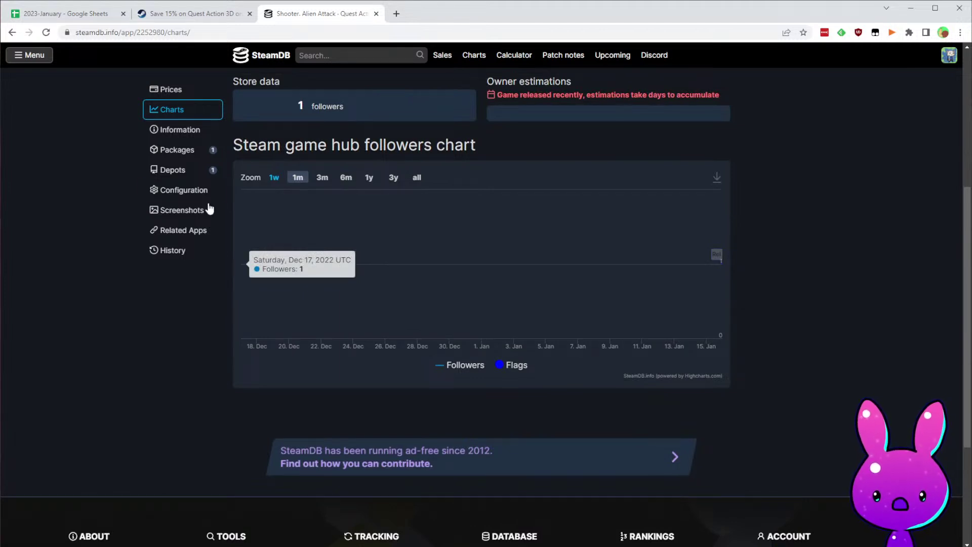
- Check the Store Release Date cells around Quest Action 3D in the spreadsheet and return to its SteamDB charts
left_click(70, 15)
key("Up")
key("Up")
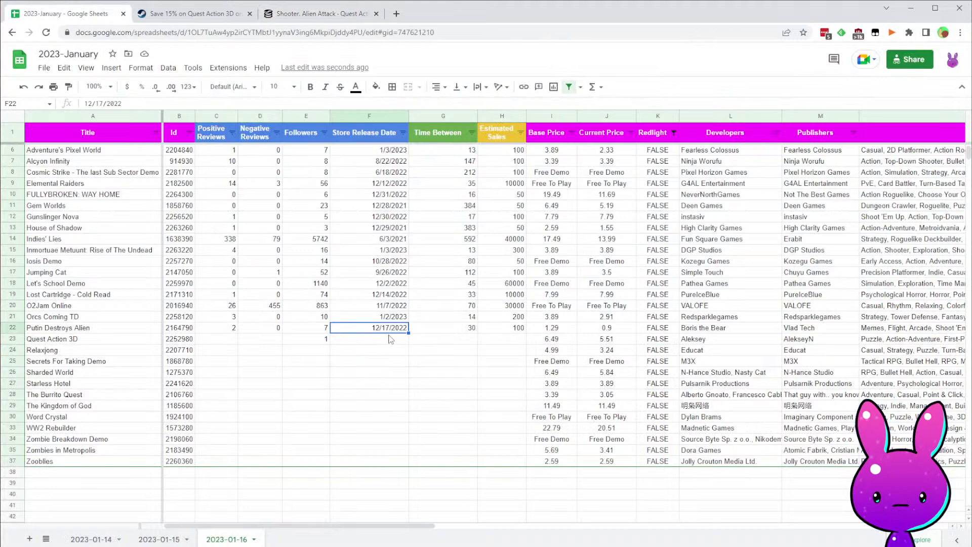
left_click(387, 343)
left_click(371, 383)
left_click(310, 15)
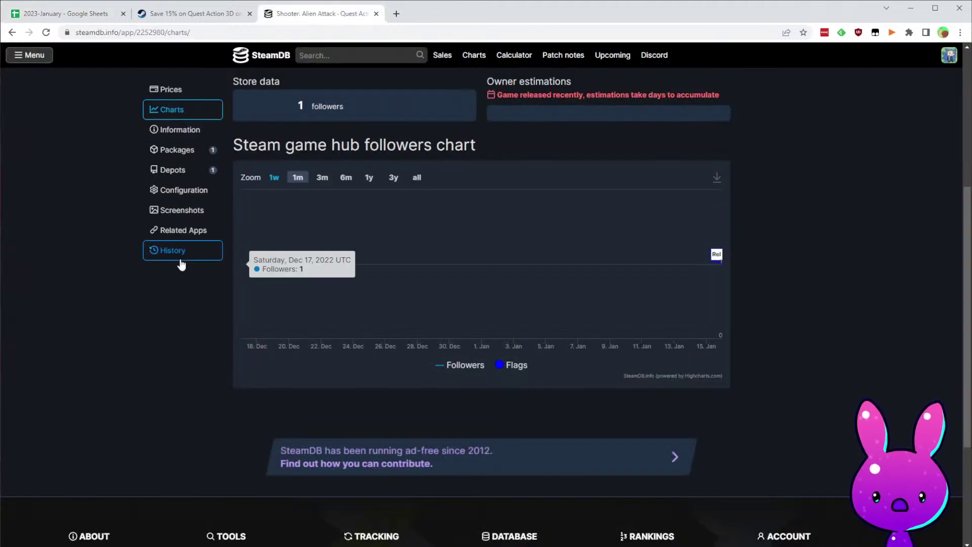
double_click(162, 32)
type("12/17/2022")
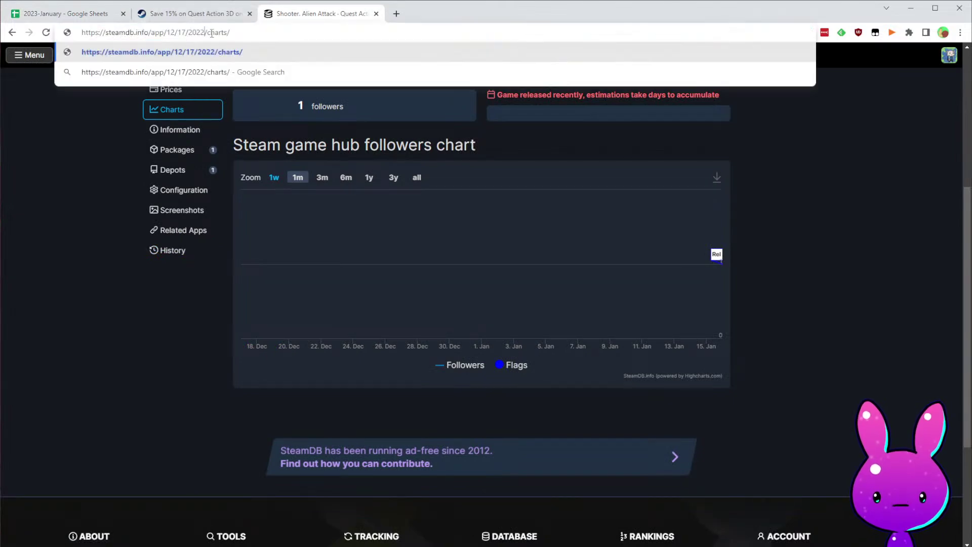
left_click(202, 11)
double_click(186, 35)
key("ctrl+c")
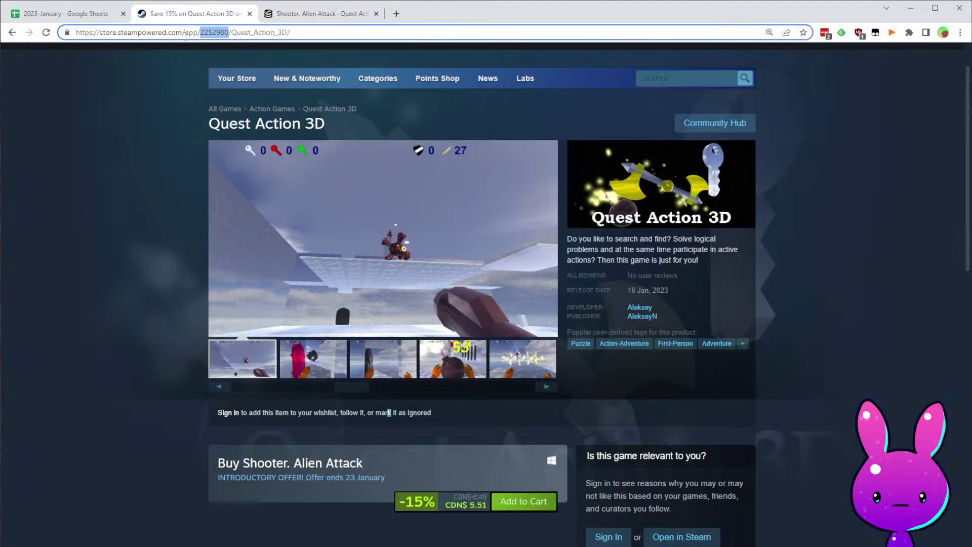
left_click(319, 9)
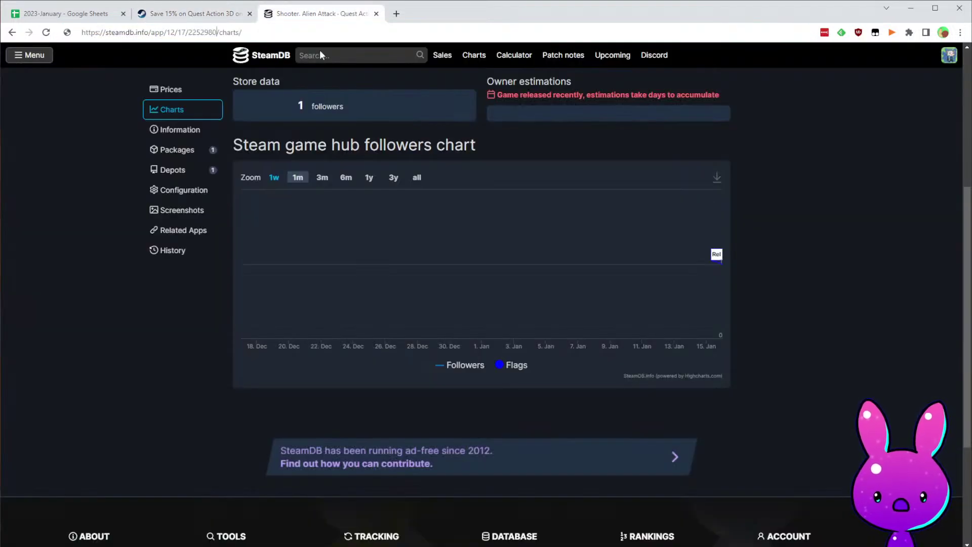
key("ctrl+v")
left_click(174, 32, "shift")
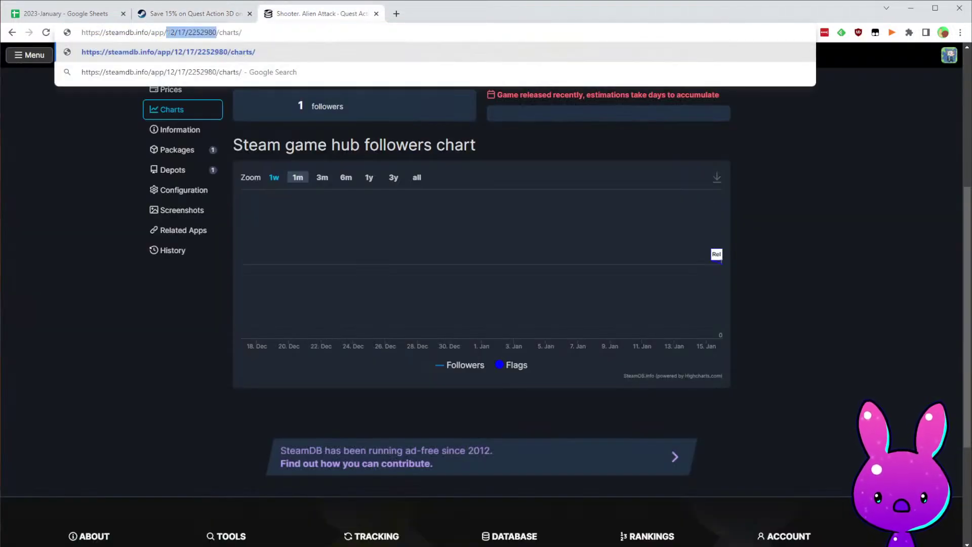
key("ctrl+v")
key("Return")
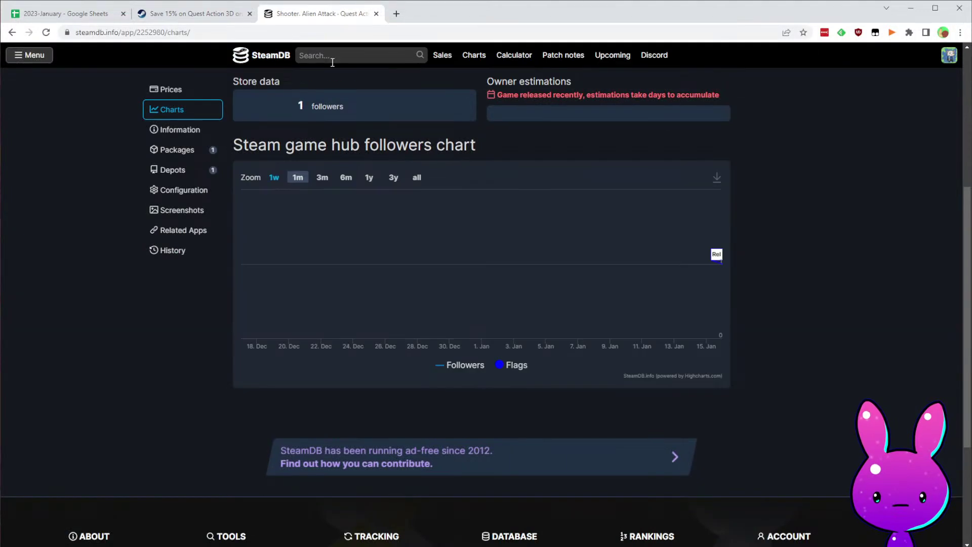
- Recheck Quest Action 3D's release date, follower count and earliest followers chart date on SteamDB
scroll(660, 255, "down", 7)
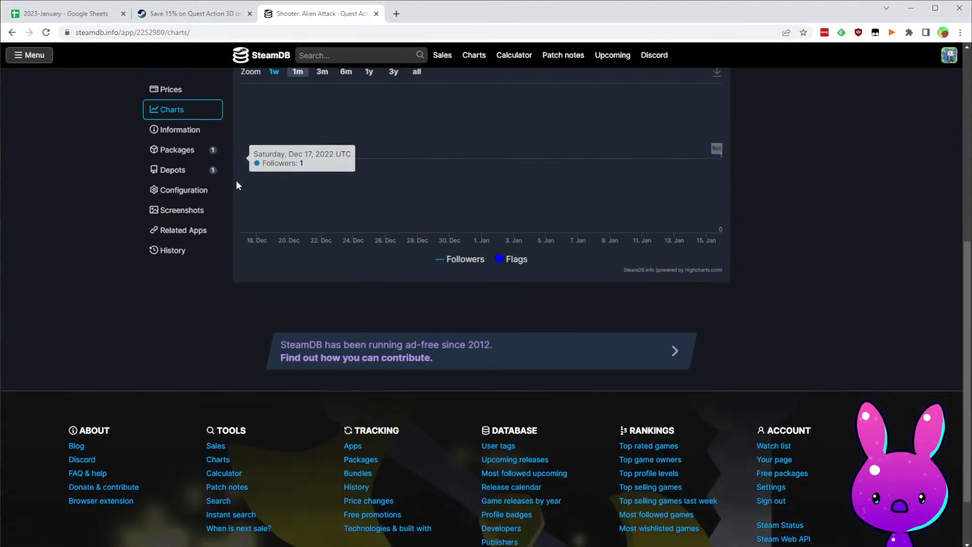
scroll(562, 290, "up", 4)
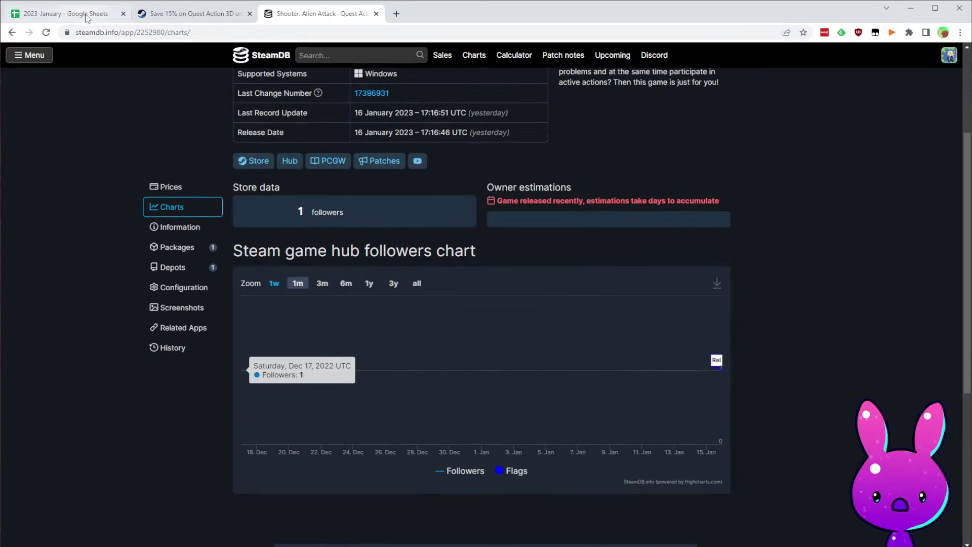
scroll(451, 196, "up", 3)
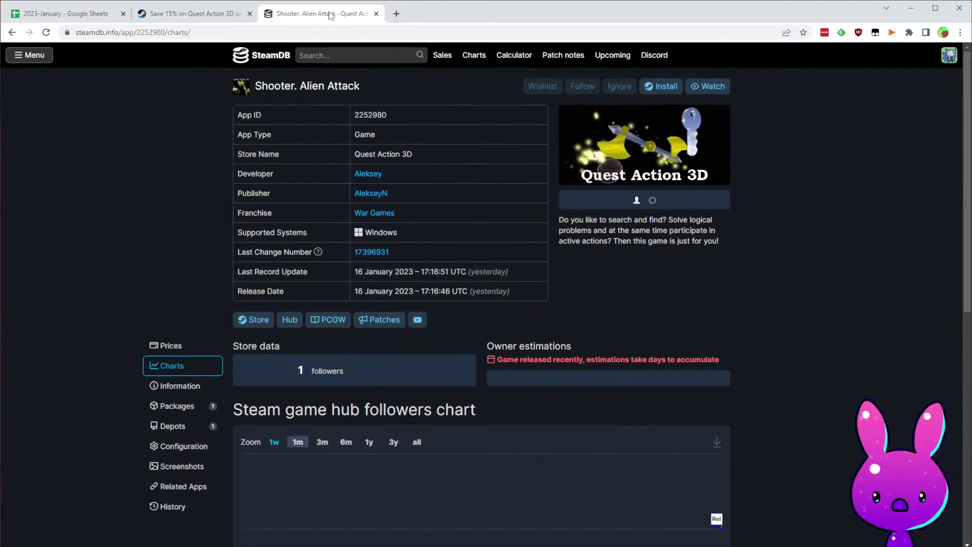
scroll(340, 385, "down", 5)
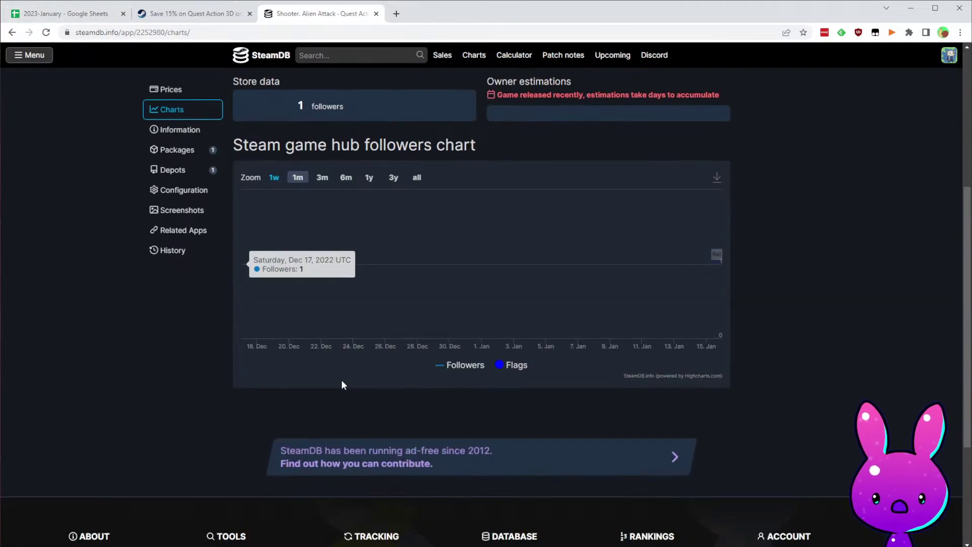
- Return to the spreadsheet and fill the Time Between formula from Putin Destroys Alien's row down into Quest Action 3D's row
left_click(81, 16)
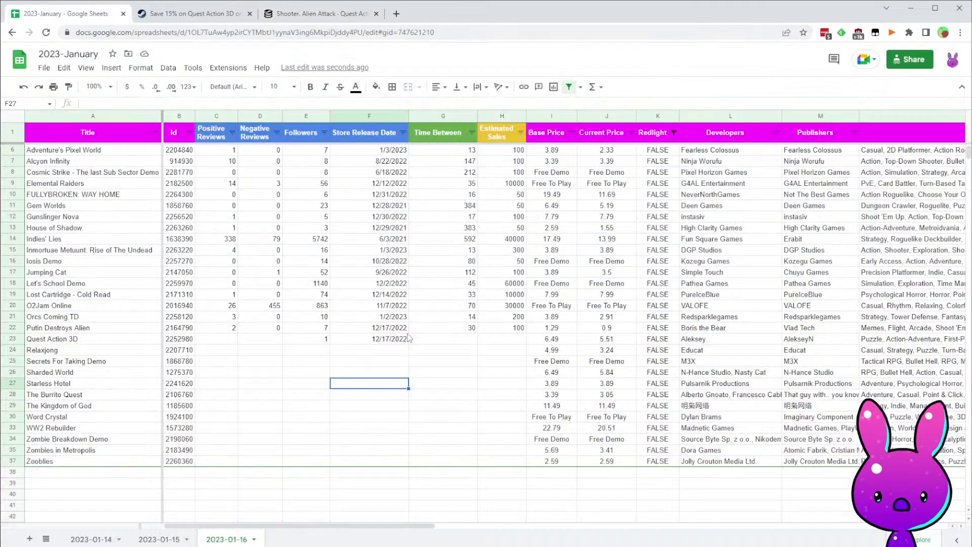
left_click(434, 340)
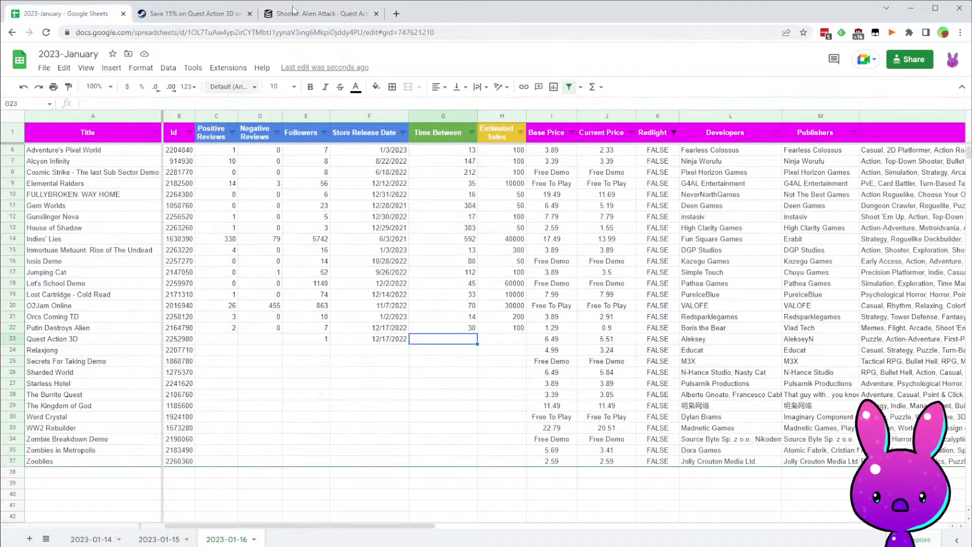
left_click(470, 329)
left_click_drag(476, 337, 478, 345)
- Set Quest Action 3D's Estimated Sales to 10
left_click(504, 341)
type("50")
key("Left")
key("Left")
key("Left")
key("Left")
key("Right")
key("Right")
key("Right")
key("Right")
key("Right")
key("Left")
type("10")
- Check the reviews on Quest Action 3D's Steam store page and enter 0 for both its Positive and Negative Reviews
key("Left")
key("Left")
key("Left")
key("Left")
key("Left")
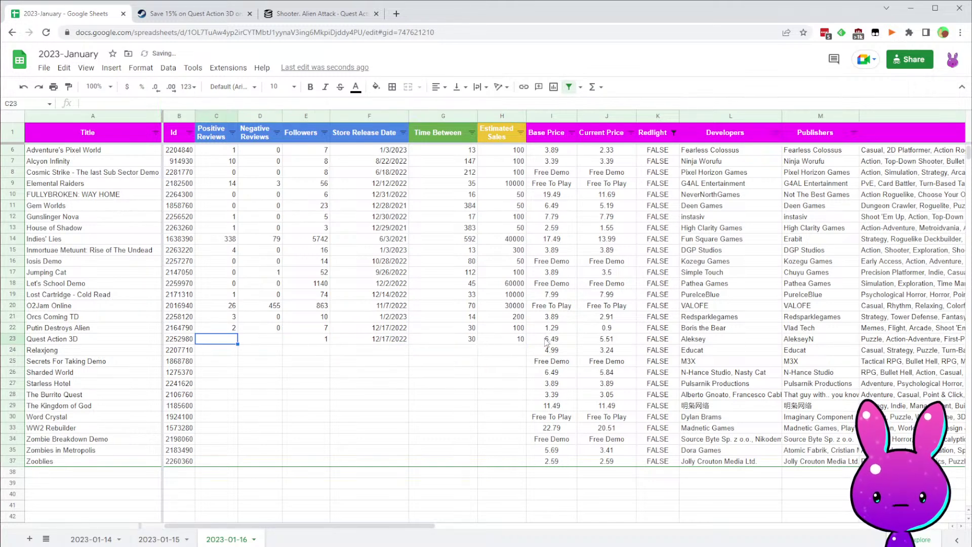
left_click(161, 10)
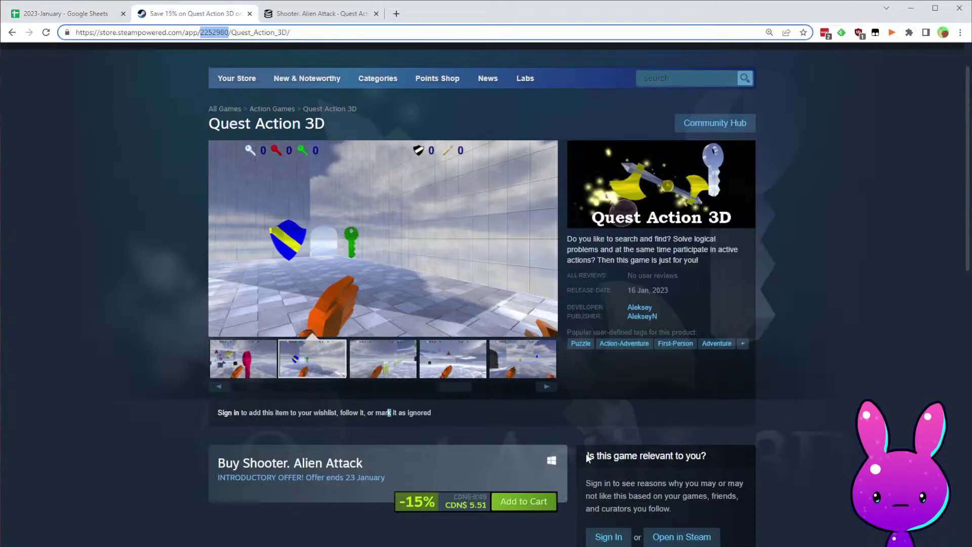
left_click(30, 14)
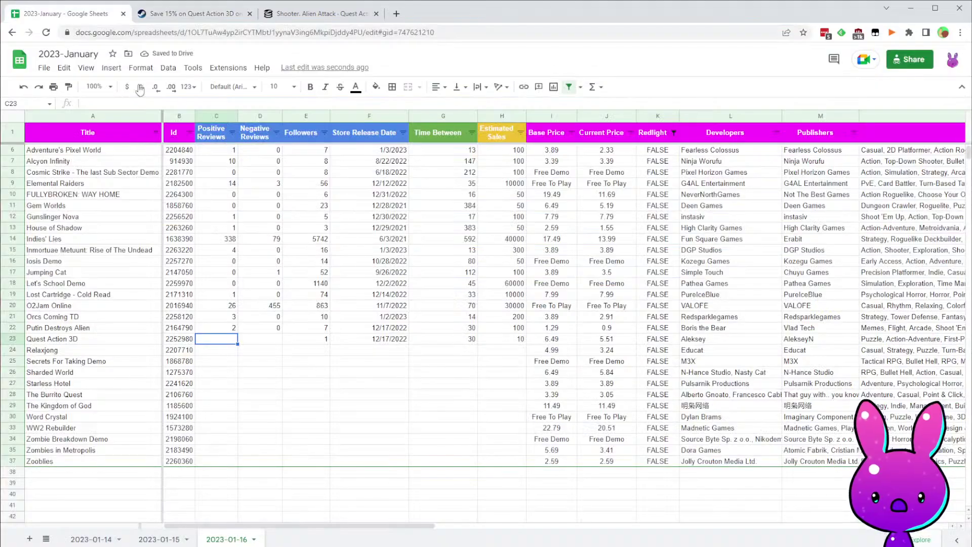
type("0")
key("Tab")
key("Down")
key("Left")
key("Down")
- Copy Relaxjong's Id from the spreadsheet and open the Steam store page of app 2207710
left_click(42, 364)
left_click(52, 353)
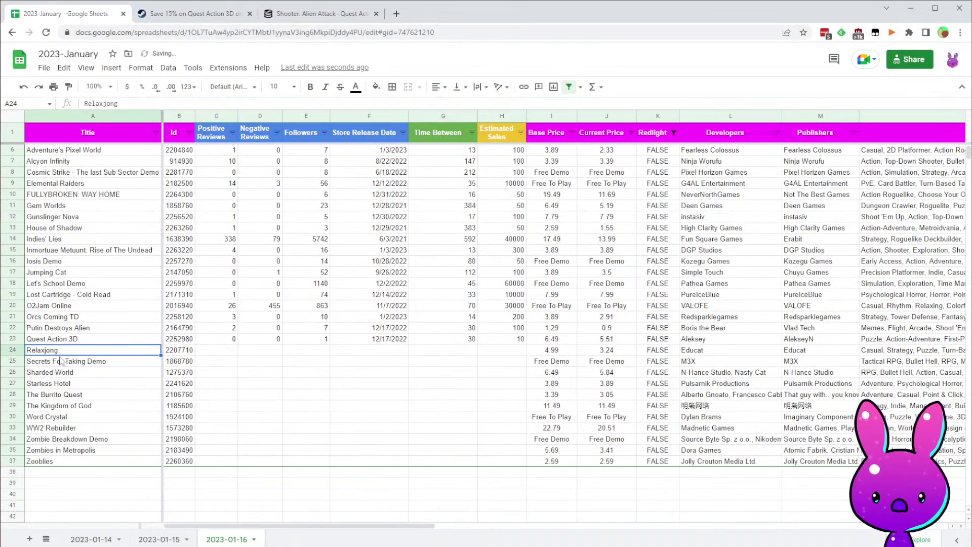
left_click(173, 354)
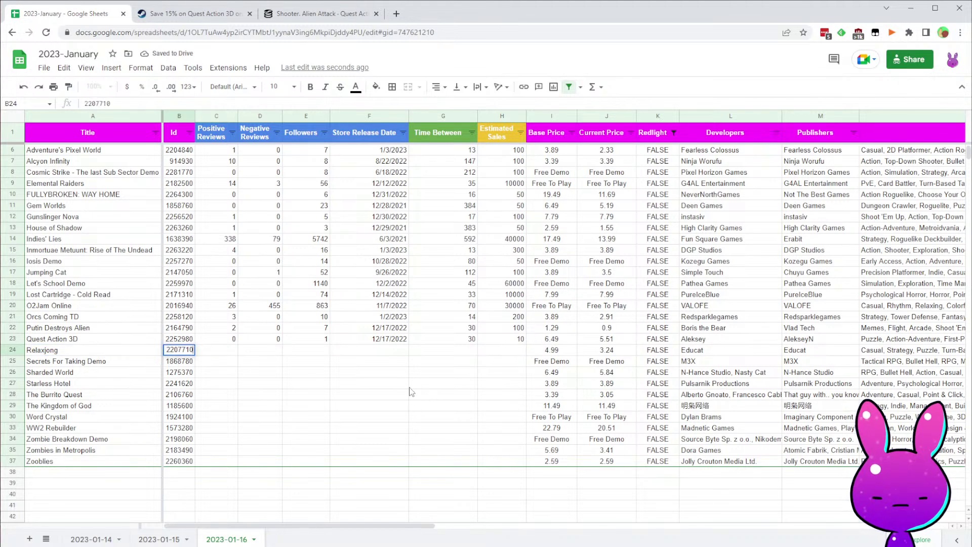
left_click(325, 353)
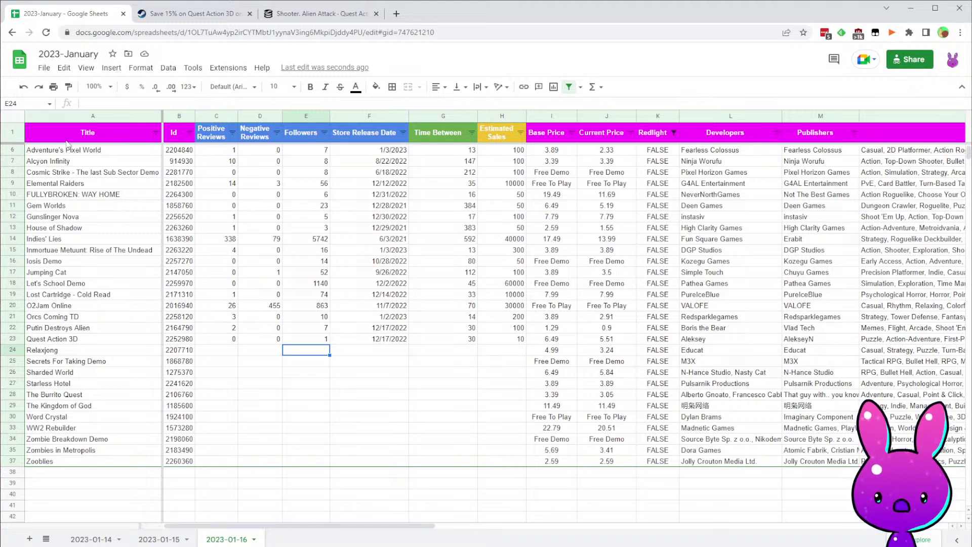
left_click(192, 14)
type("2207710")
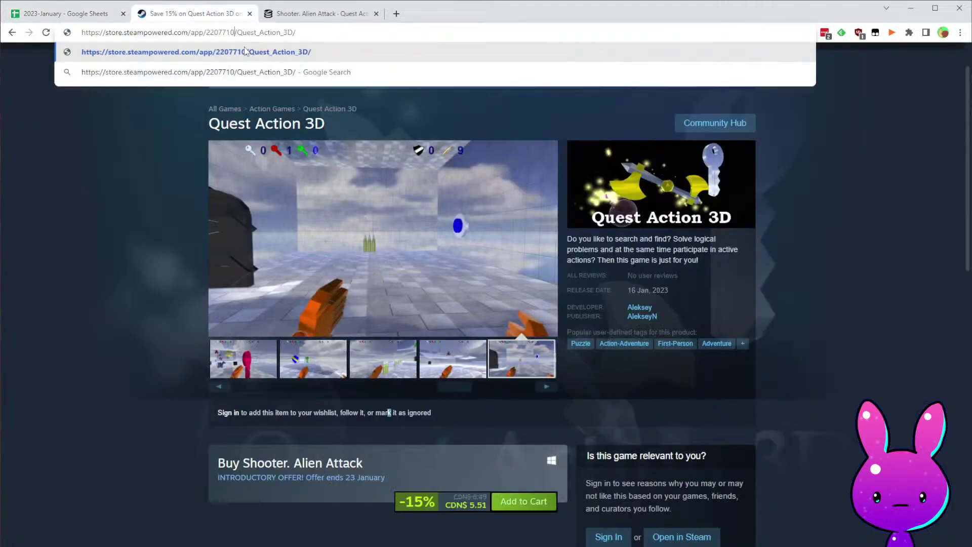
key("Return")
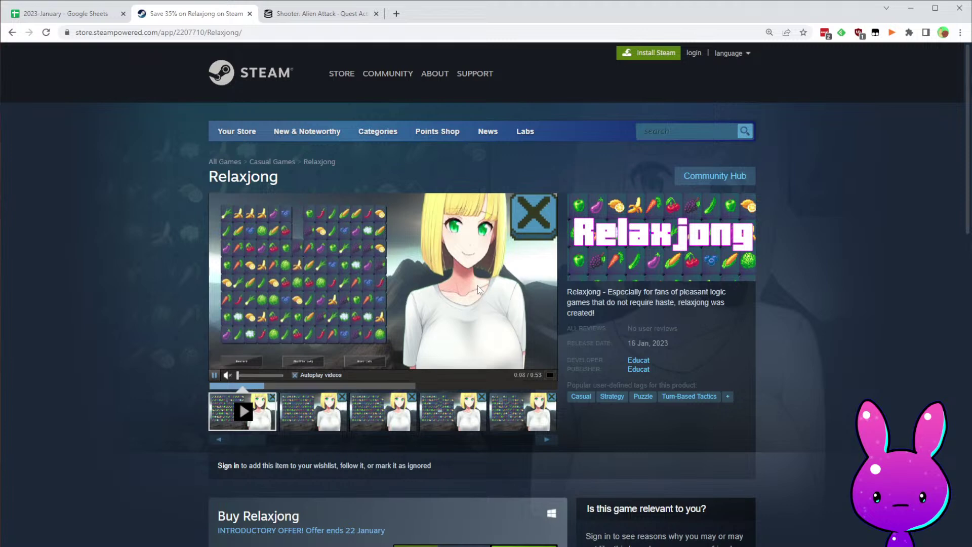
- Examine Relaxjong's description, reviews, price and screenshots on its store page and its developer's other products
left_click_drag(611, 292, 727, 292)
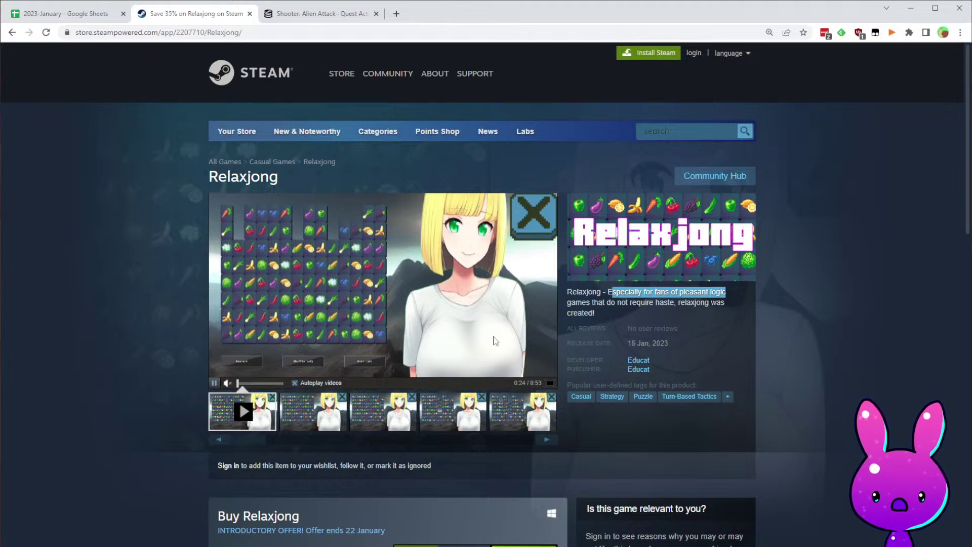
scroll(729, 451, "down", 6)
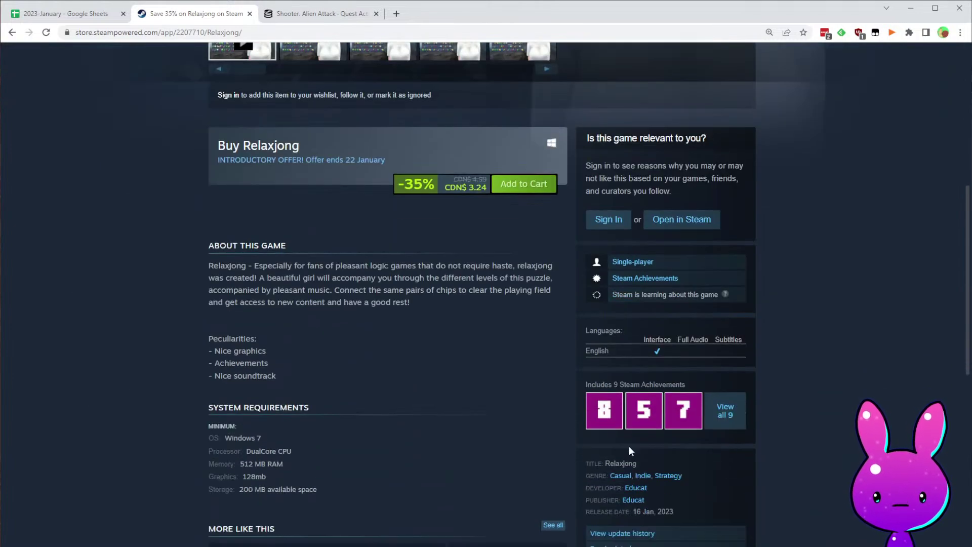
scroll(196, 389, "up", 5)
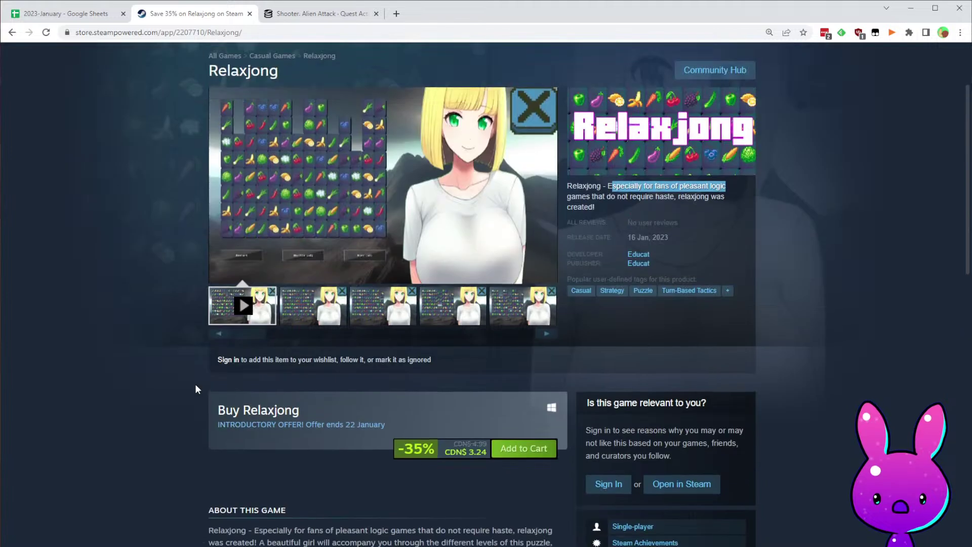
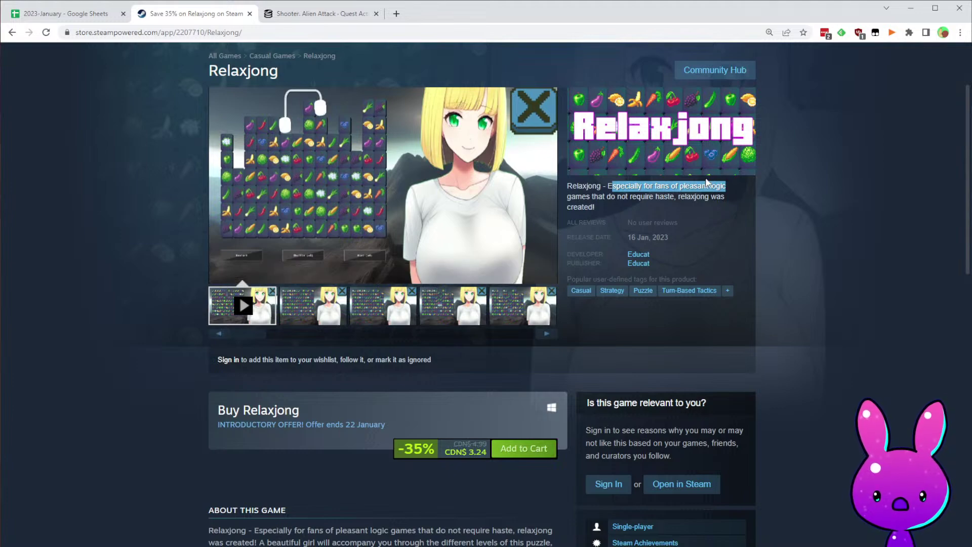
scroll(694, 185, "down", 20)
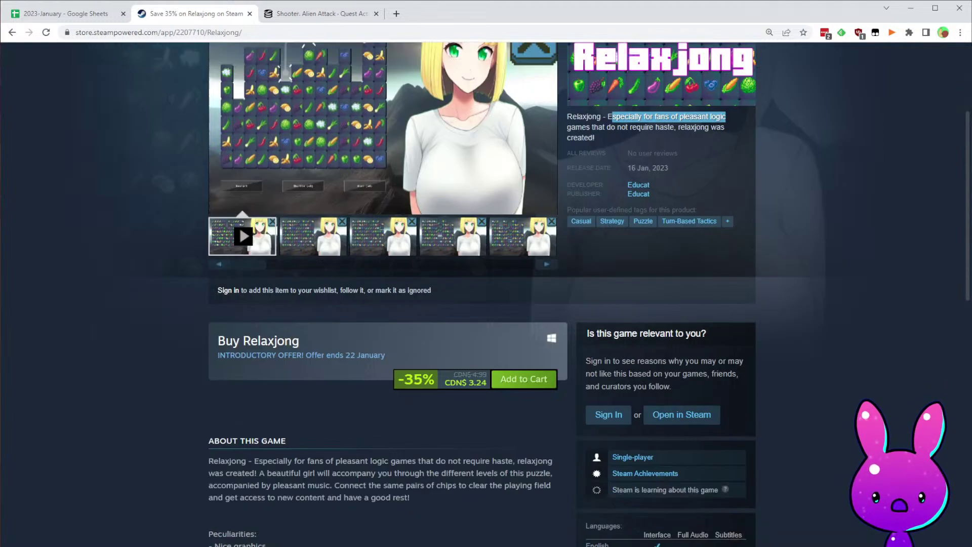
scroll(560, 400, "up", 20)
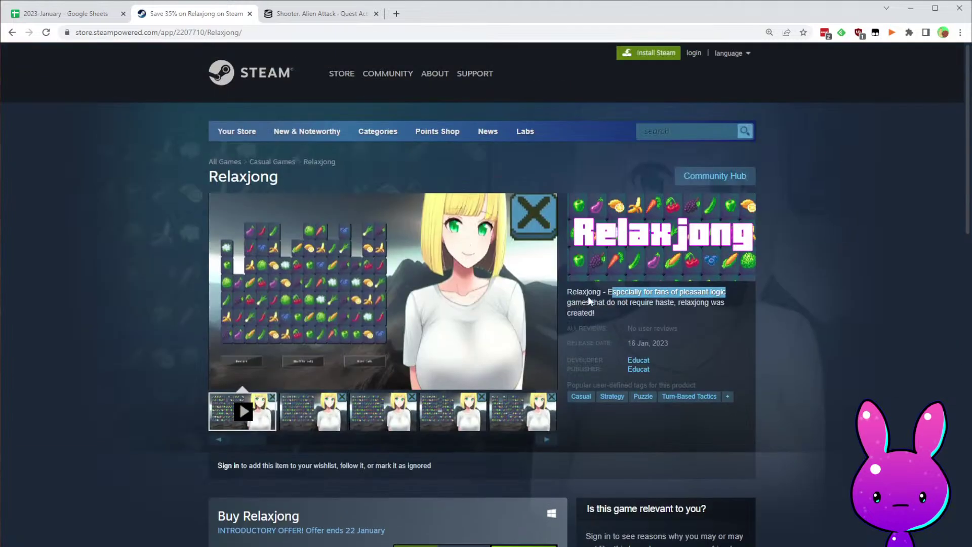
left_click(442, 423)
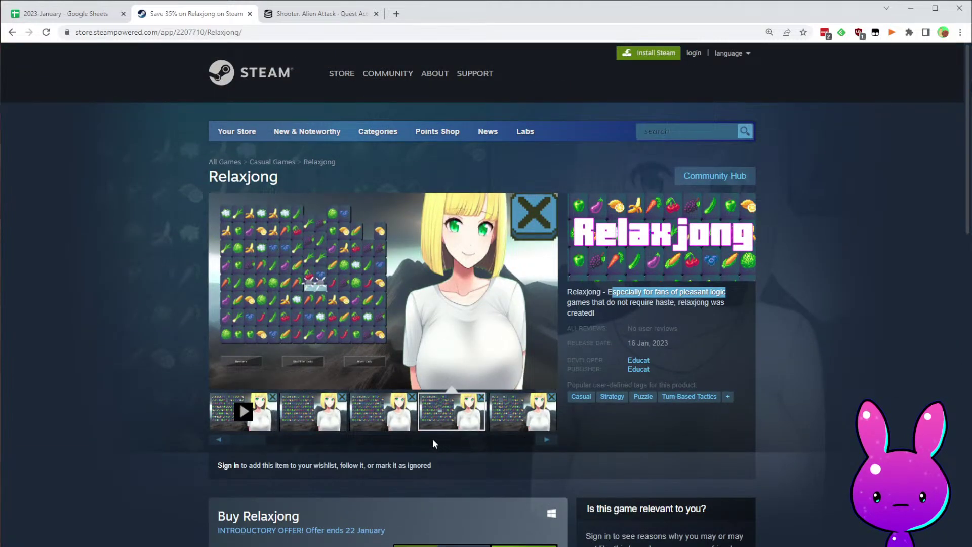
left_click(639, 360)
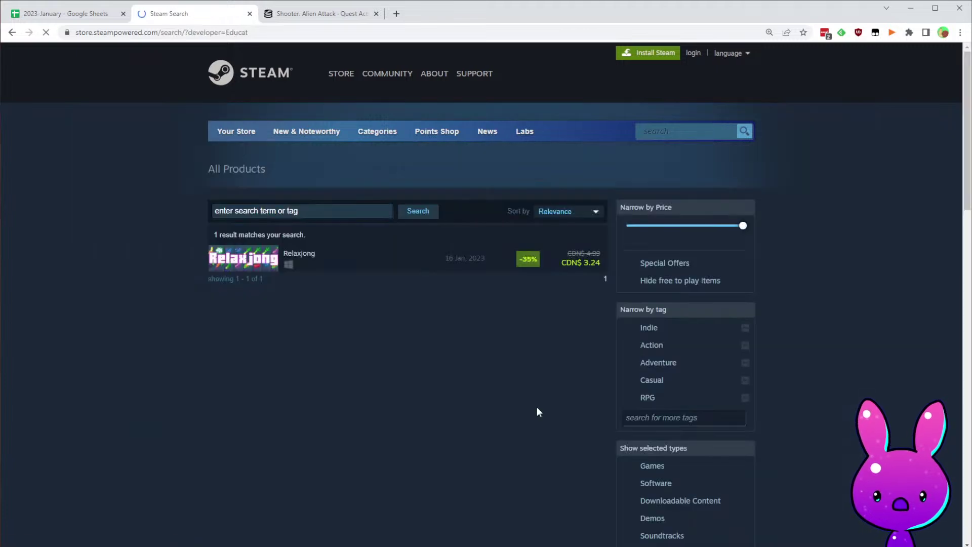
key("alt+Left")
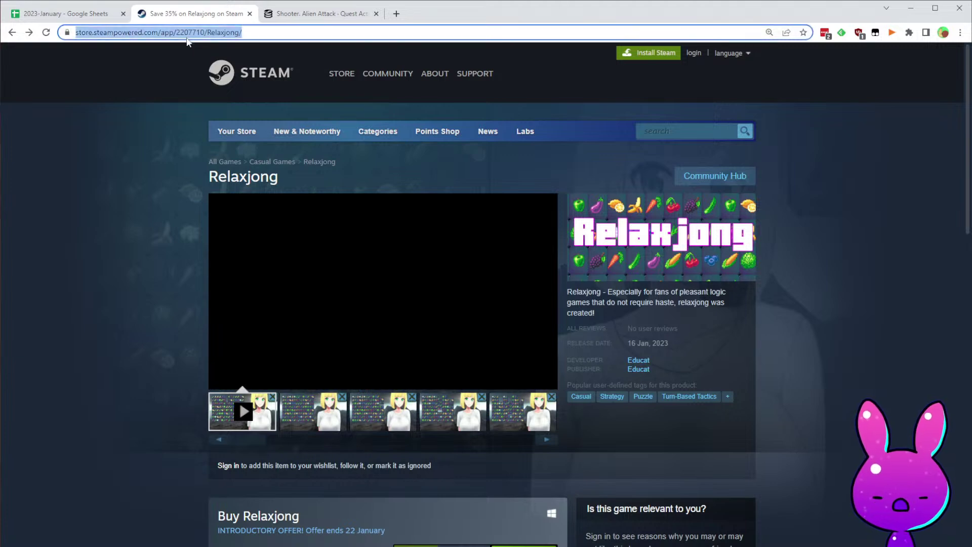
- Switch to SteamDB and open the charts of app 2207710
left_click(309, 16)
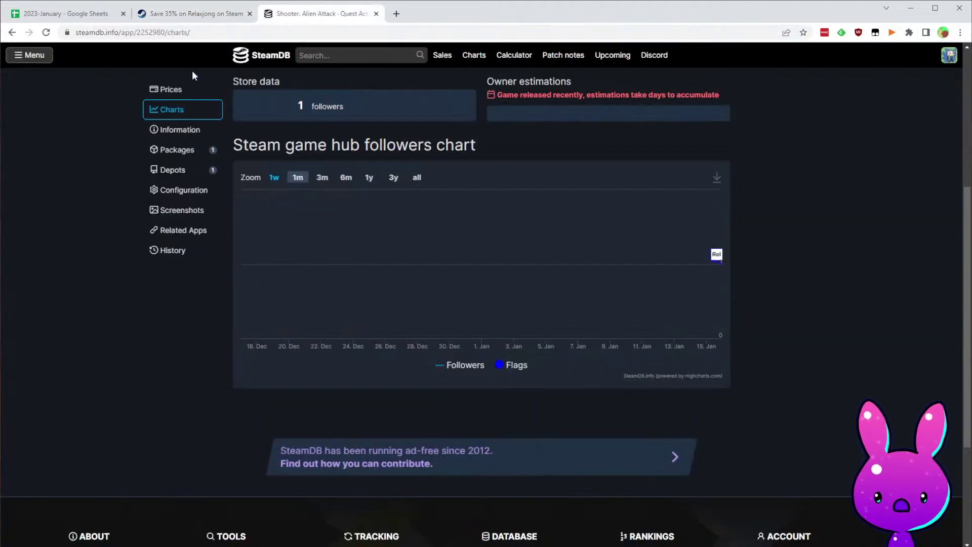
left_click(172, 32)
double_click(180, 32)
type("2207710")
key("Return")
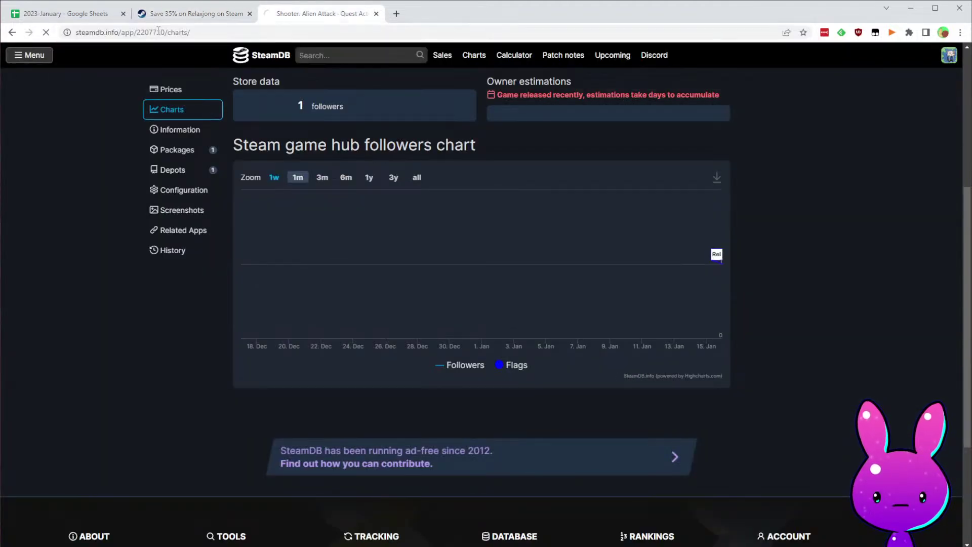
- Check Relaxjong's player charts and follower count, and look up the oldest entry in its SteamDB history
scroll(582, 448, "down", 10)
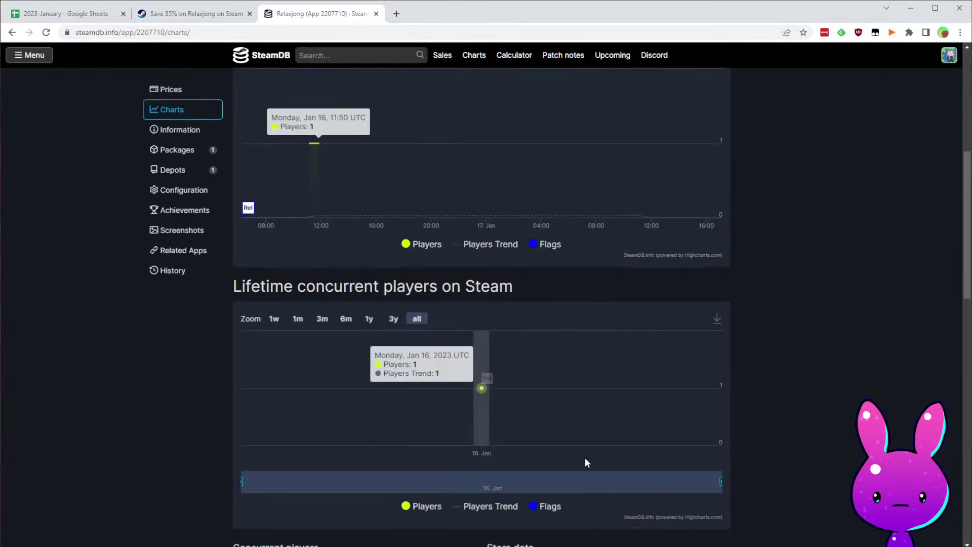
scroll(585, 449, "up", 15)
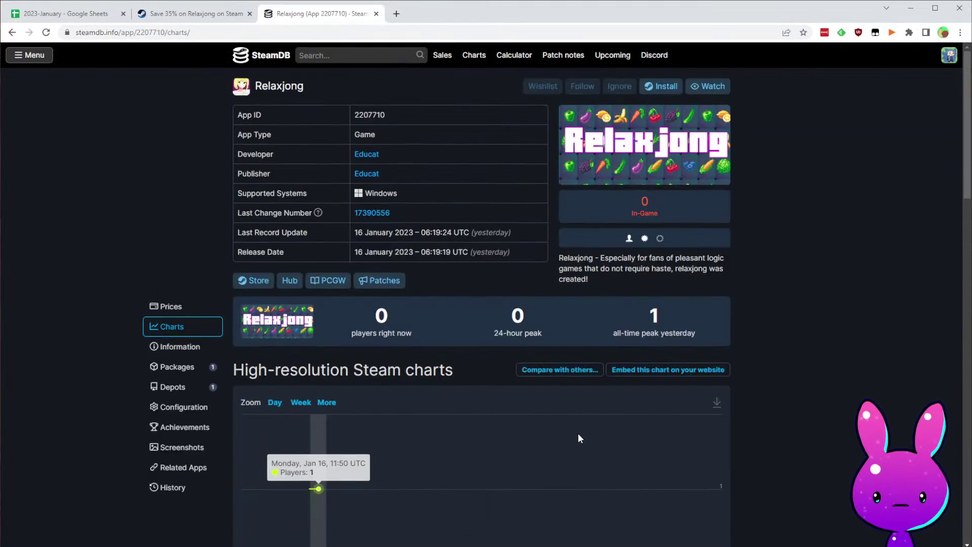
scroll(578, 433, "down", 10)
scroll(563, 417, "up", 2)
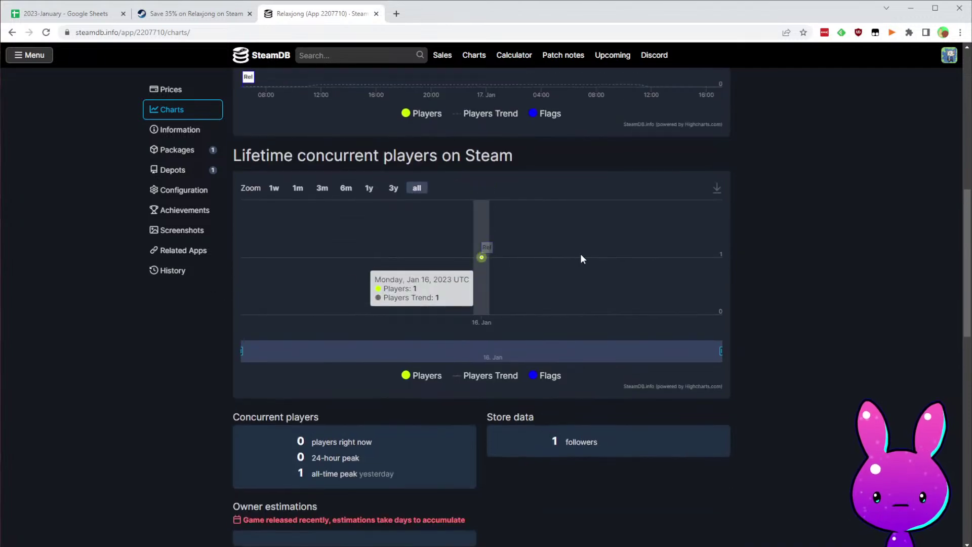
left_click(147, 270)
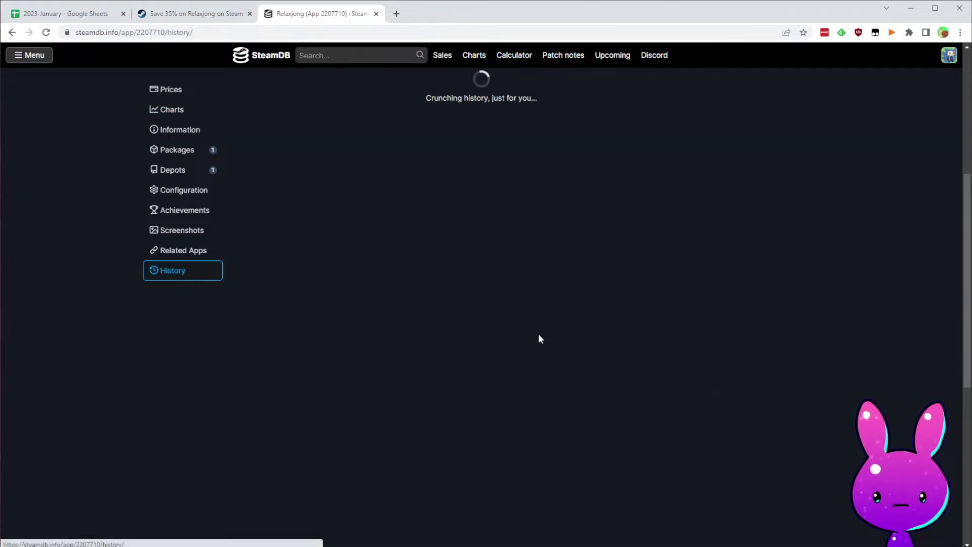
scroll(805, 332, "down", 20)
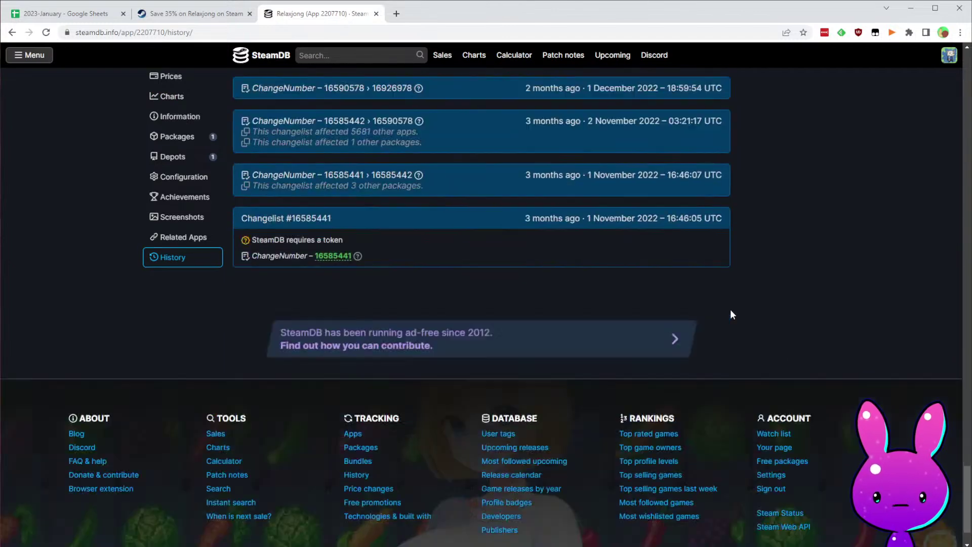
- Enter 11/21/2022 as Relaxjong's Store Release Date in the 2023-01-16 sheet
scroll(730, 308, "up", 5)
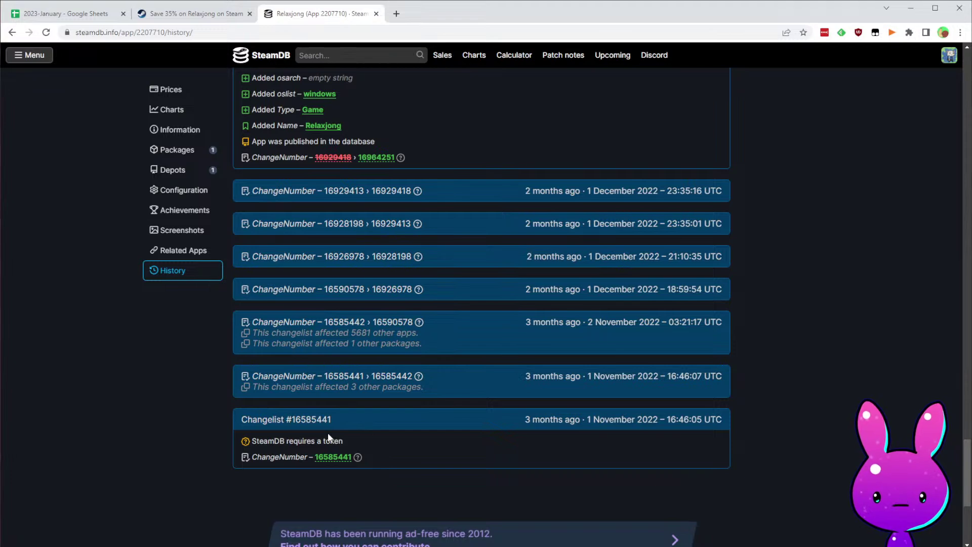
left_click(16, 15)
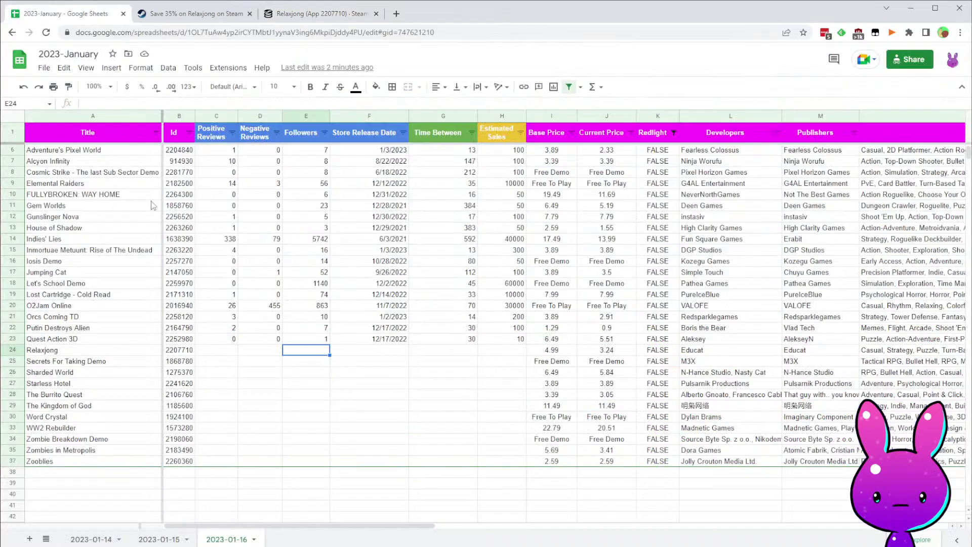
left_click(396, 351)
type("11/21/2")
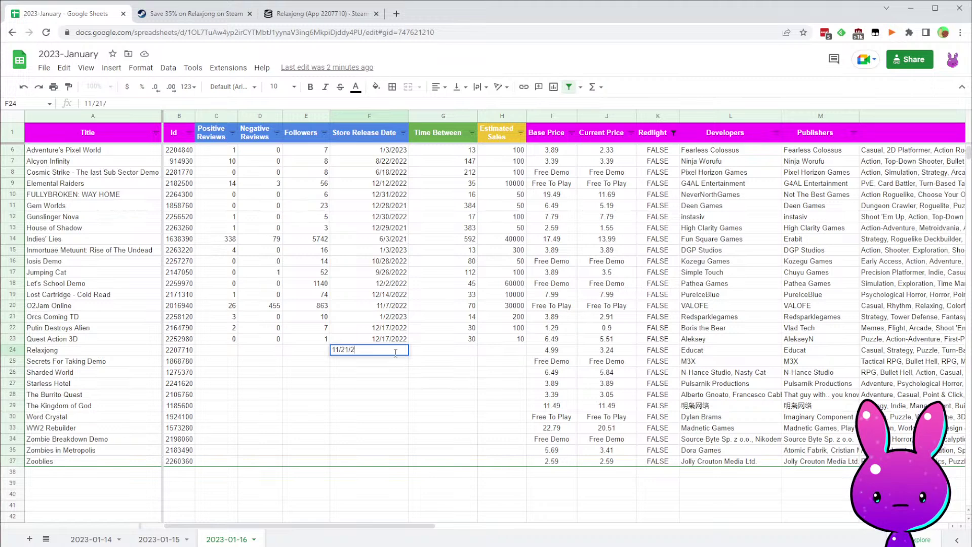
type("022")
key("Tab")
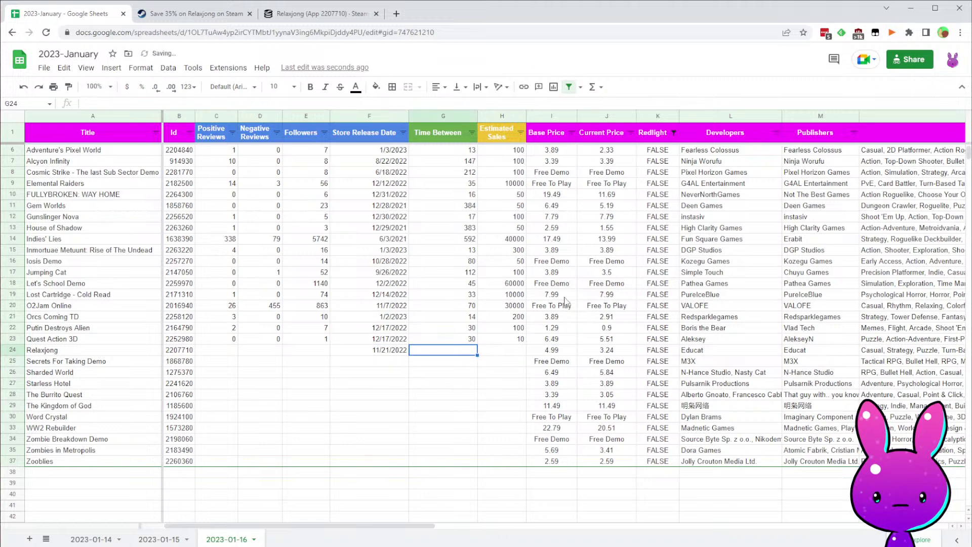
- Fill the Time Between formula from the Quest Action 3D row down into Relaxjong's row
key("Up")
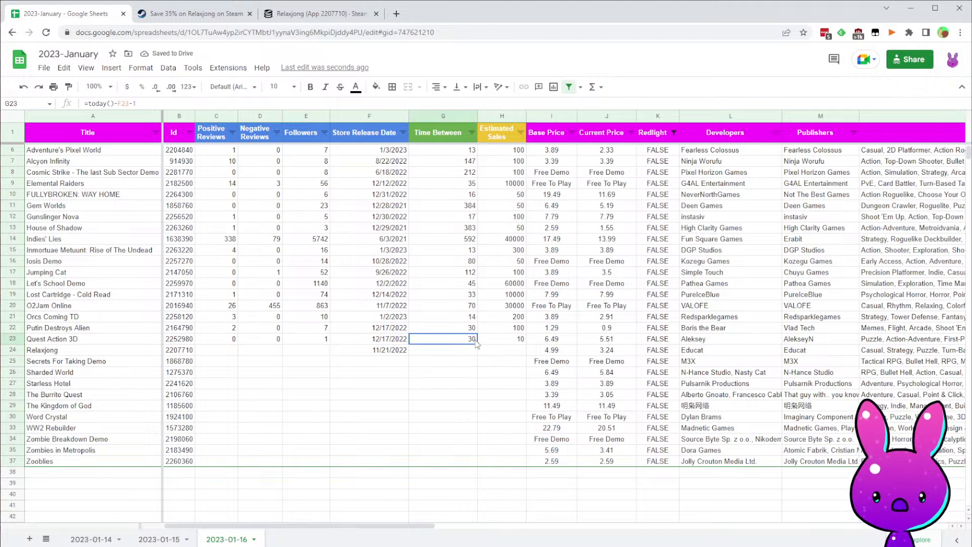
left_click_drag(478, 344, 472, 355)
left_click(306, 361)
- Check Relaxjong's reviews on its Steam store page and enter 0 positive and 0 negative reviews in its spreadsheet row
left_click(195, 14)
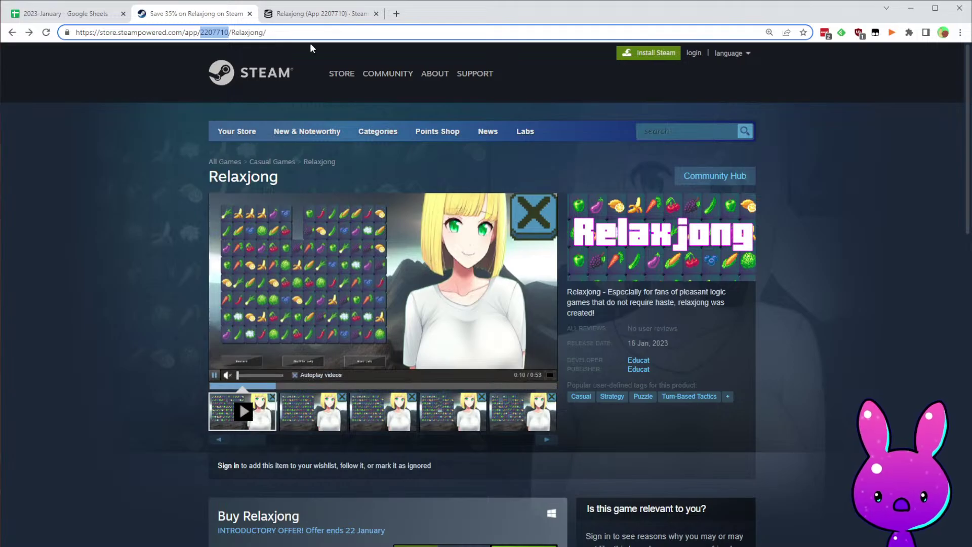
left_click(80, 15)
key("Left")
key("Left")
key("Up")
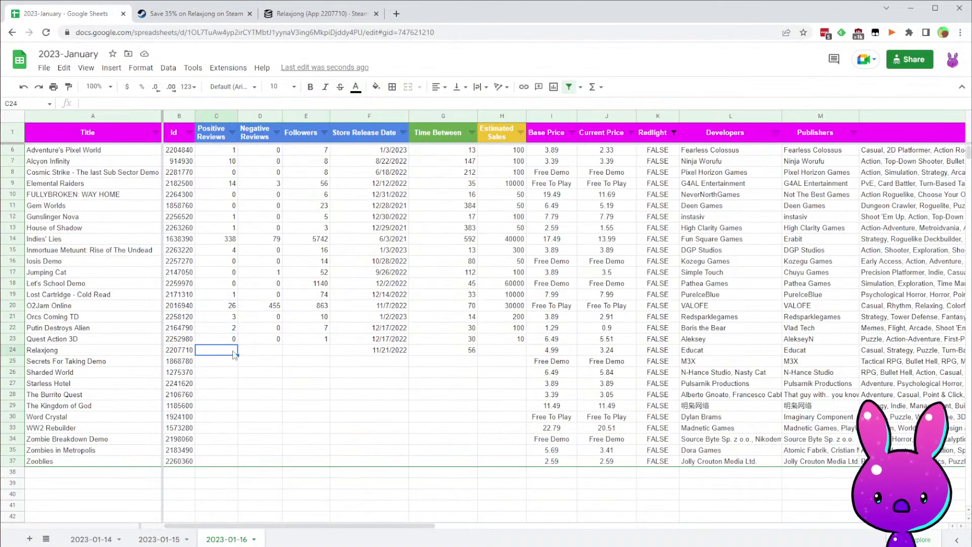
type("0")
key("Tab")
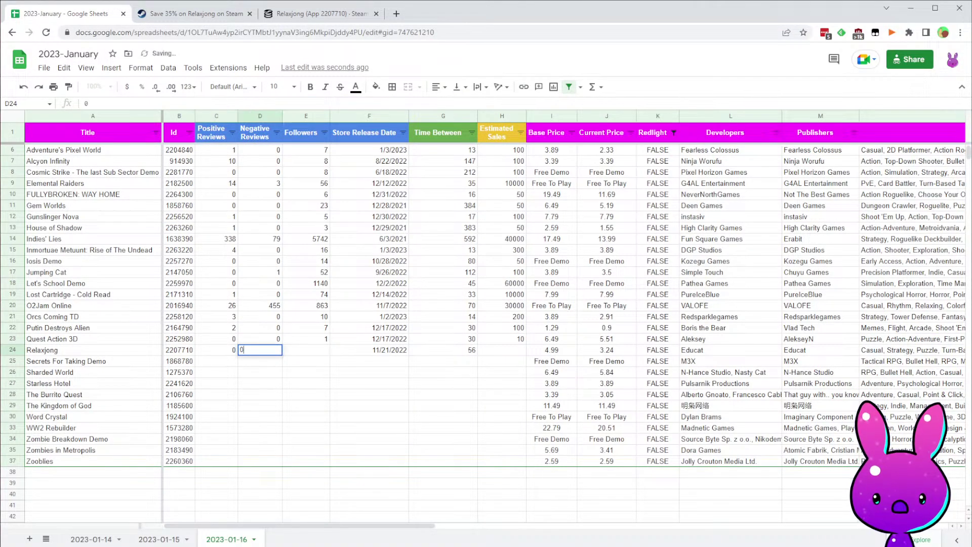
type("0")
key("Tab")
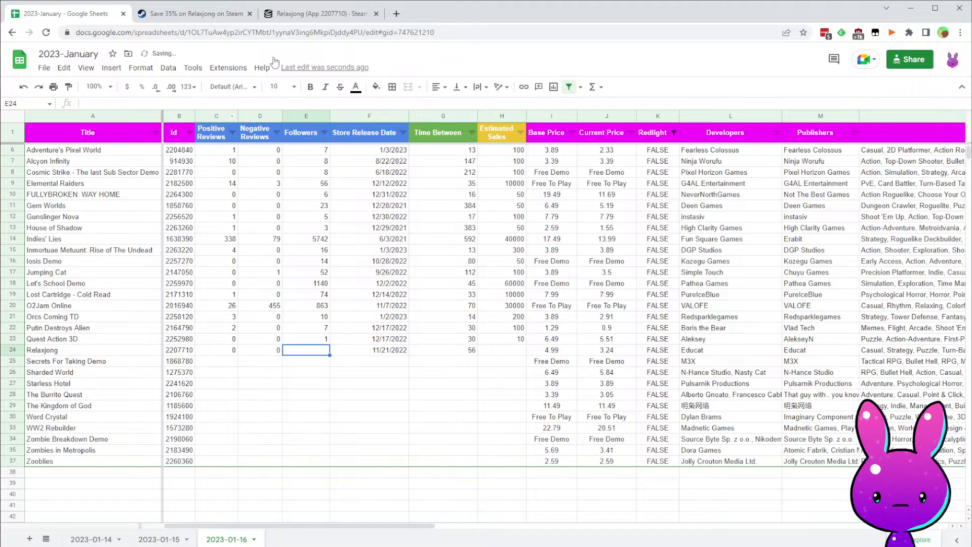
- Return to the SteamDB charts page to look up the follower count, and enter 1 as Relaxjong's Followers
left_click(297, 19)
scroll(618, 409, "up", 6)
key("alt+Left")
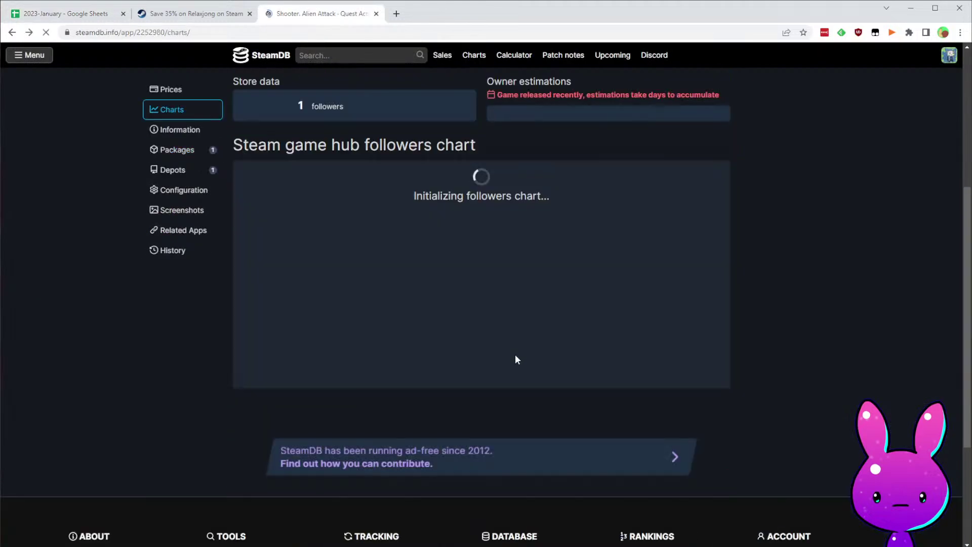
scroll(683, 342, "up", 6)
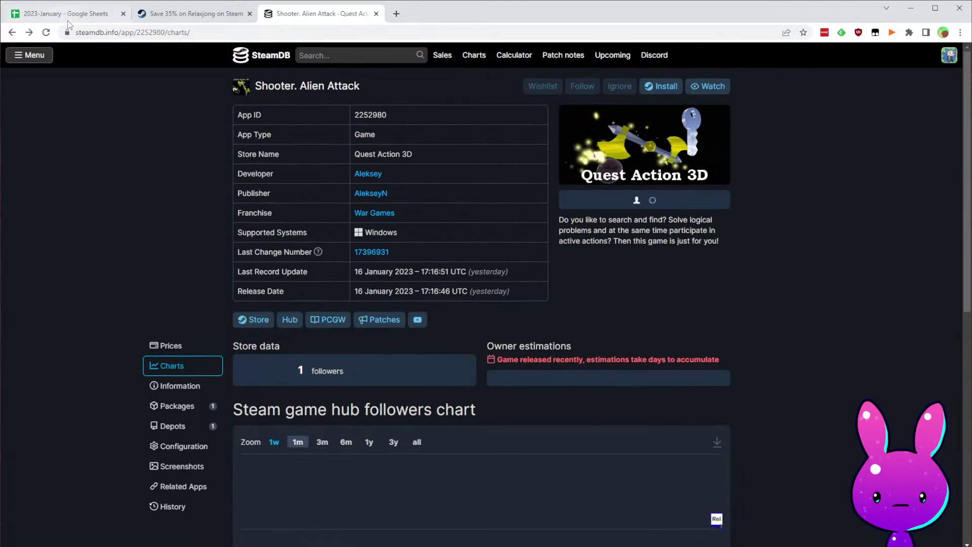
left_click(68, 18)
type("1")
left_click(443, 383)
- Enter 1 as Relaxjong's Estimated Sales
left_click_drag(512, 339, 536, 340)
left_click(501, 350)
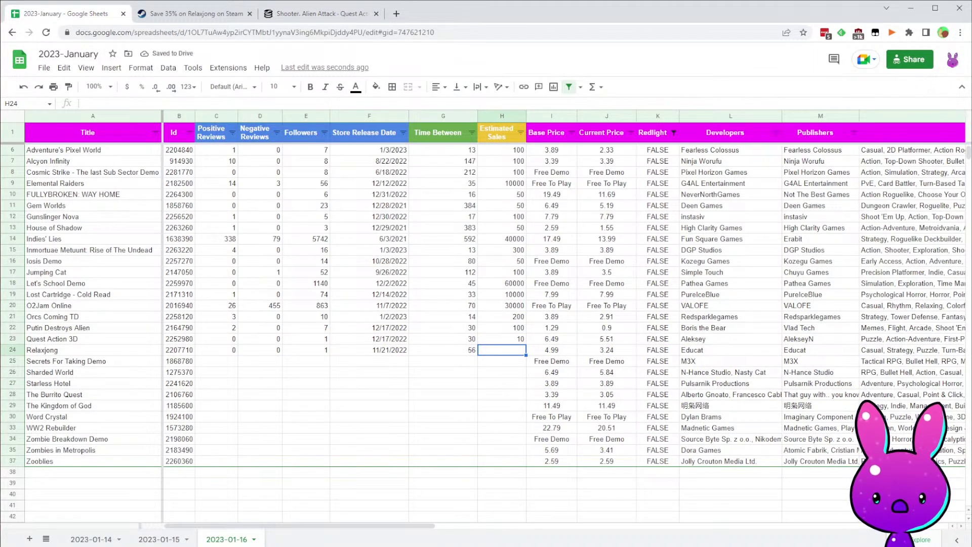
type("1")
key("Return")
- Take the Id of Secrets For Taking Demo from the spreadsheet and open the game's Steam store page
key("Left")
key("Left")
key("Left")
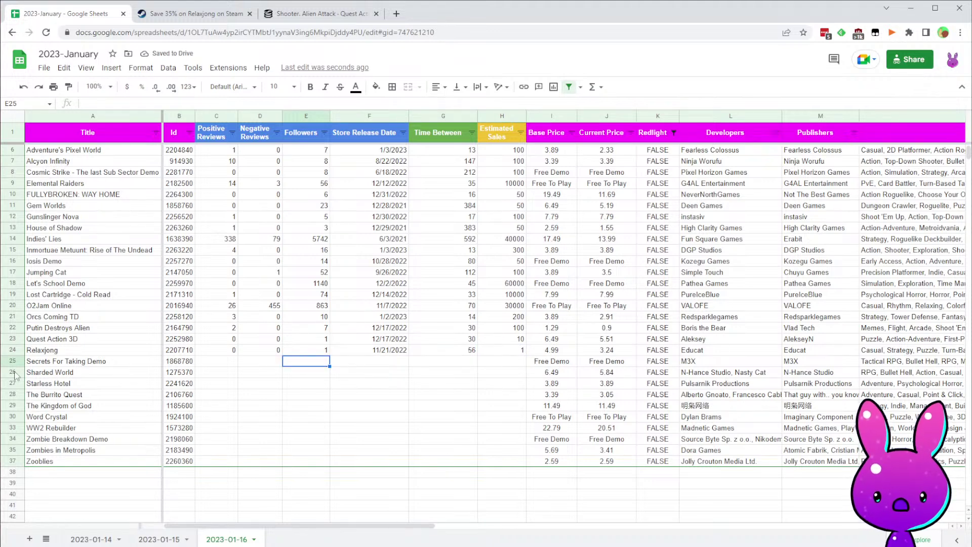
key("Left")
key("Left")
key("Left")
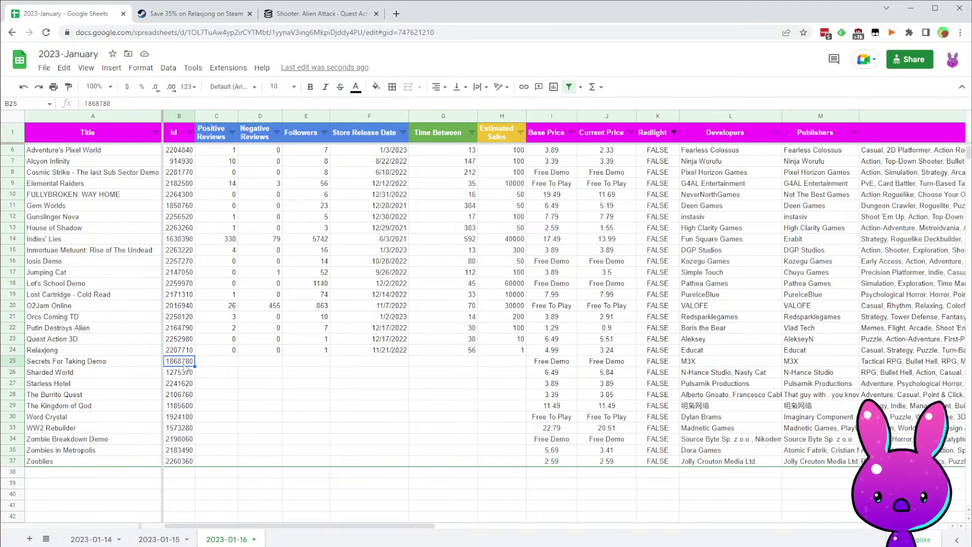
left_click(243, 373)
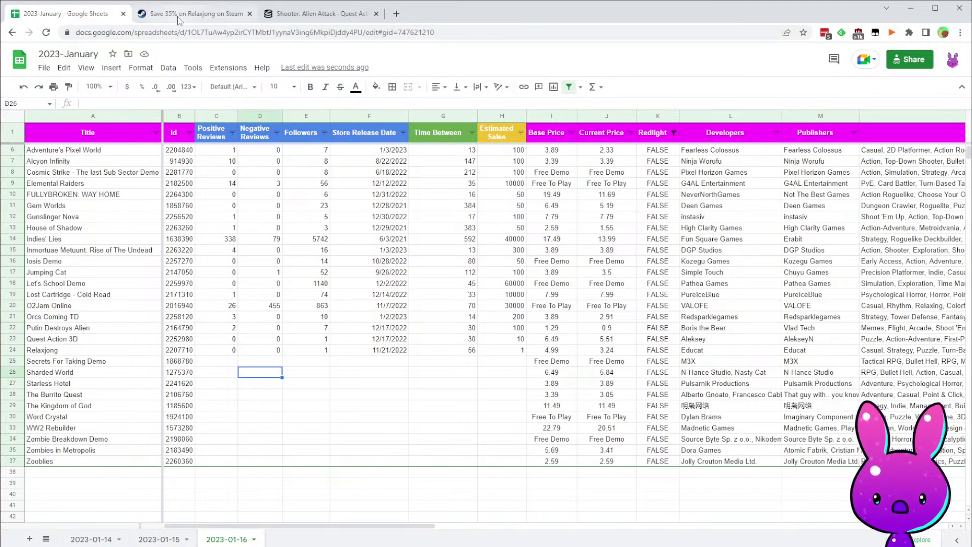
left_click(178, 18)
key("shift+End")
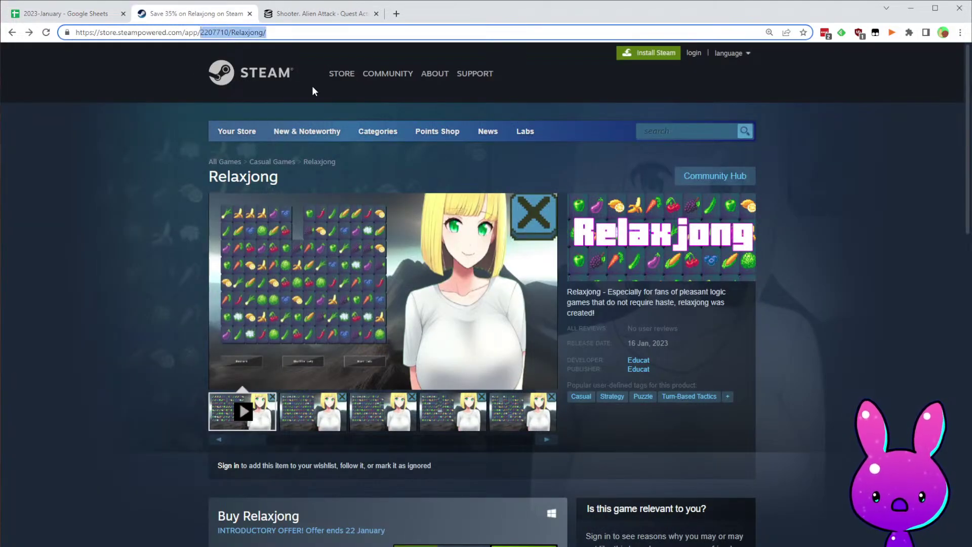
type("1868750")
key("Return")
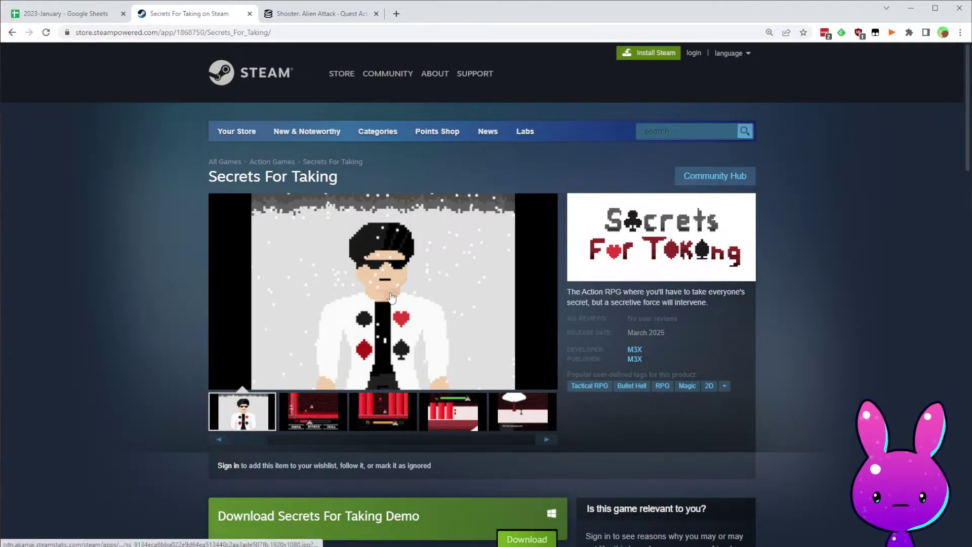
- Examine the short description and the screenshots of Secrets For Taking on its store page
left_click_drag(601, 302, 678, 291)
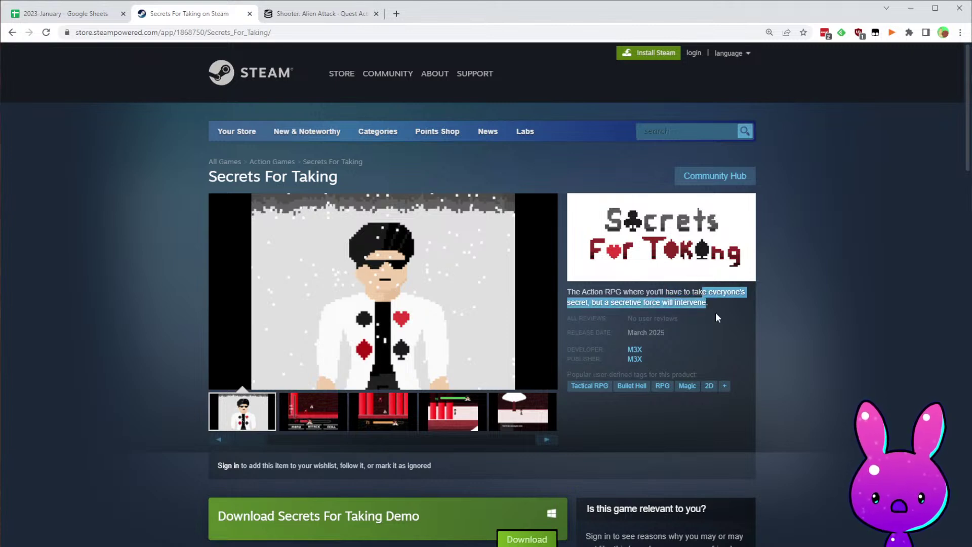
left_click(710, 312)
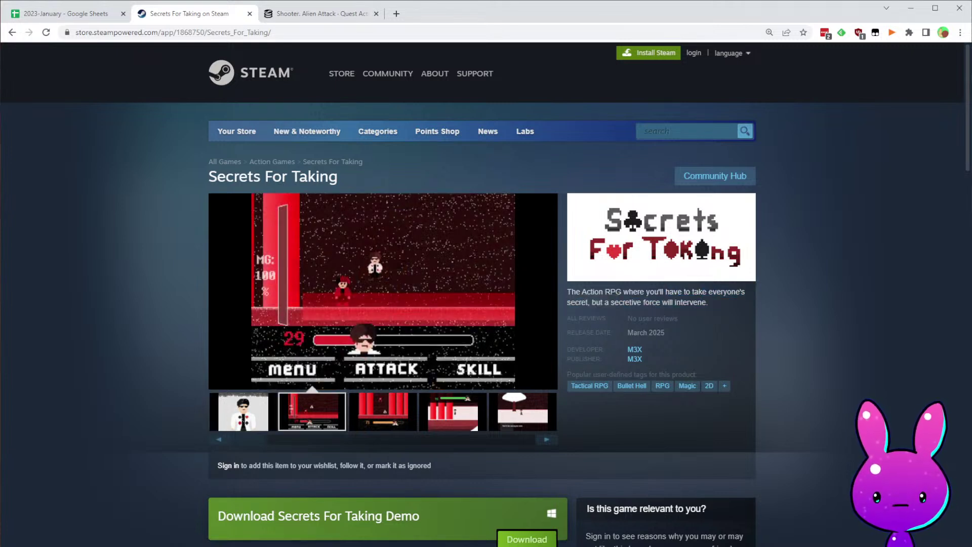
scroll(721, 204, "down", 4)
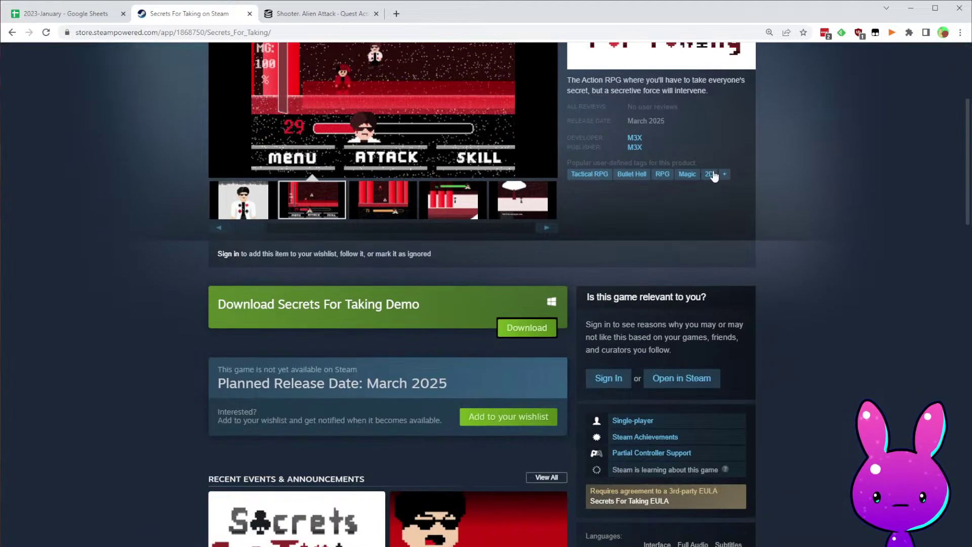
scroll(734, 238, "up", 3)
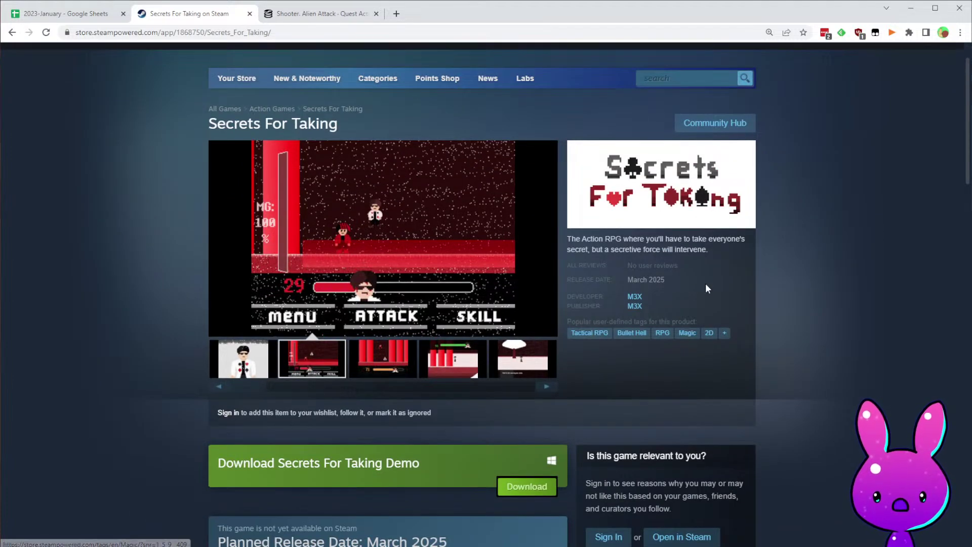
left_click(260, 334)
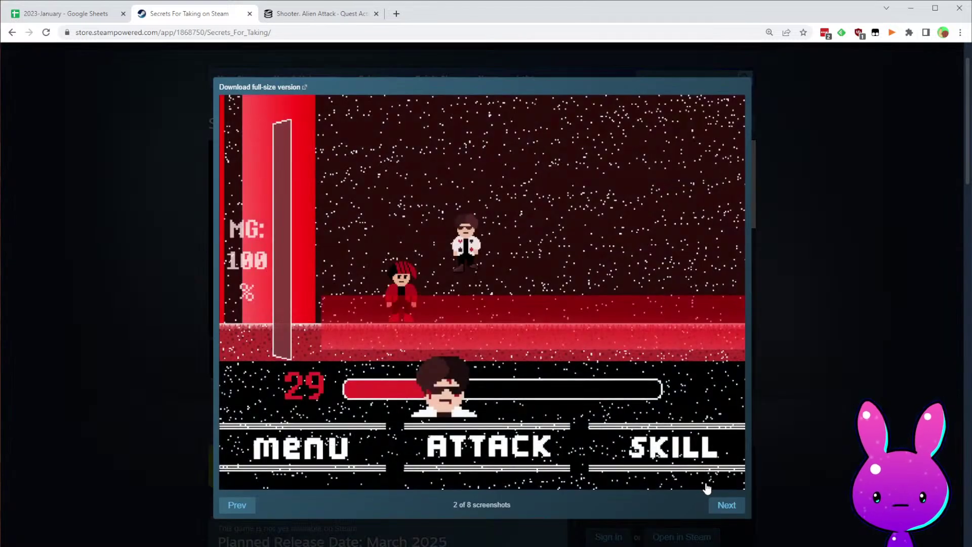
left_click(727, 506)
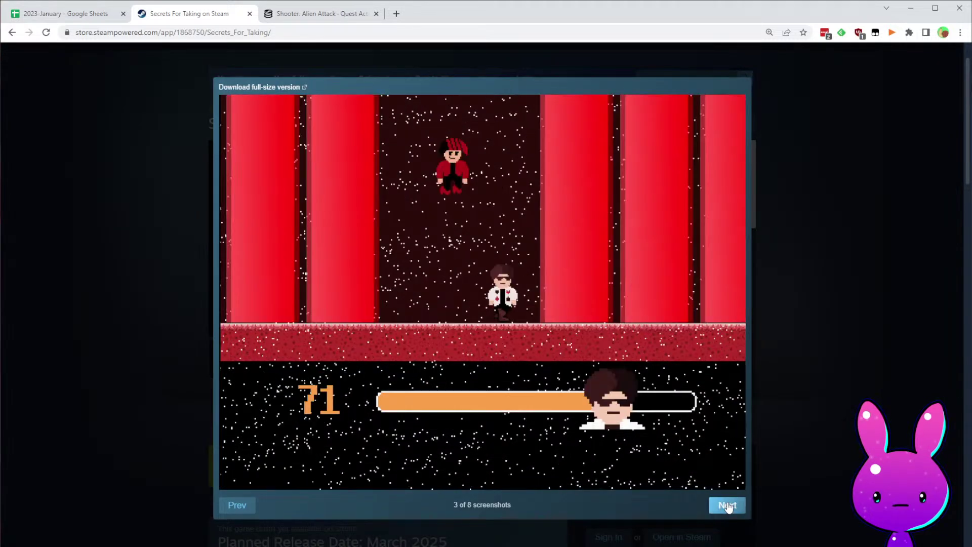
left_click(727, 506)
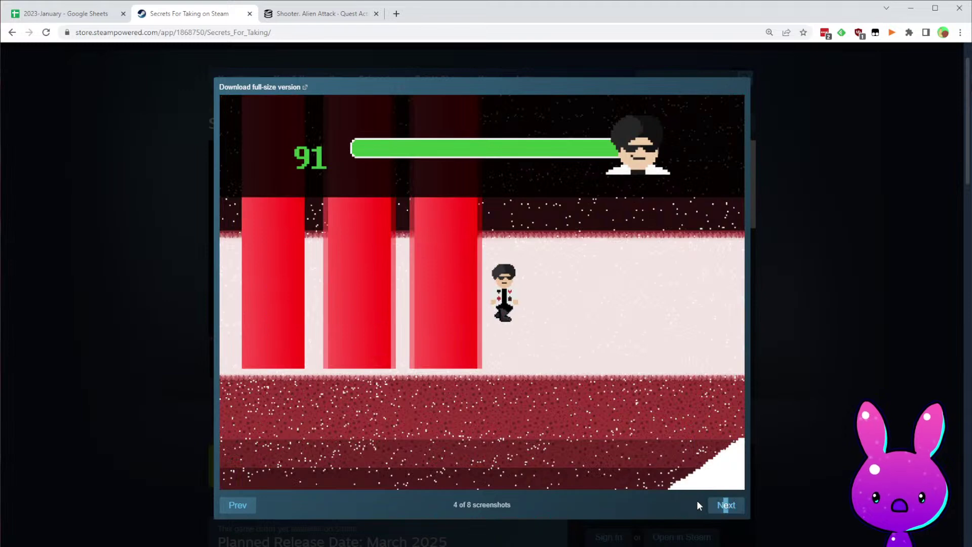
left_click(729, 506)
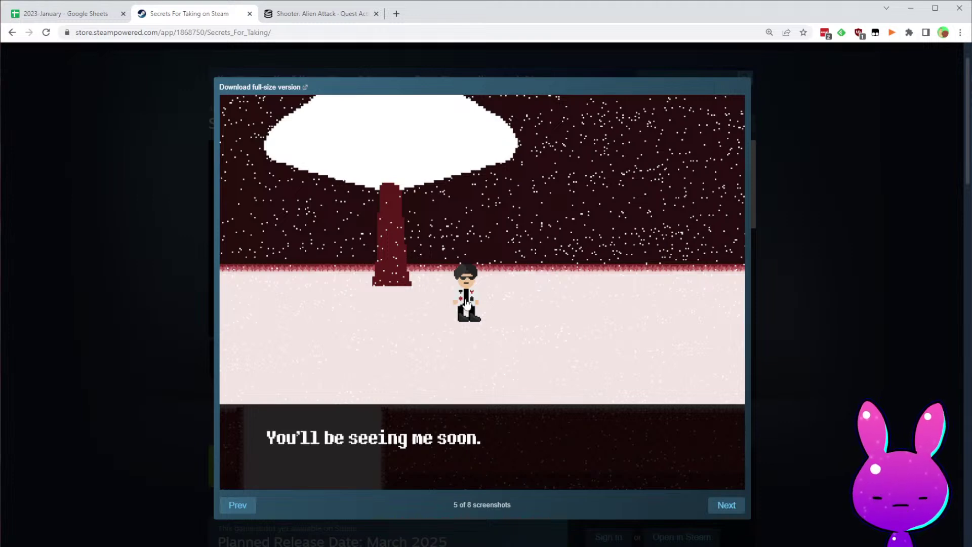
left_click(719, 505)
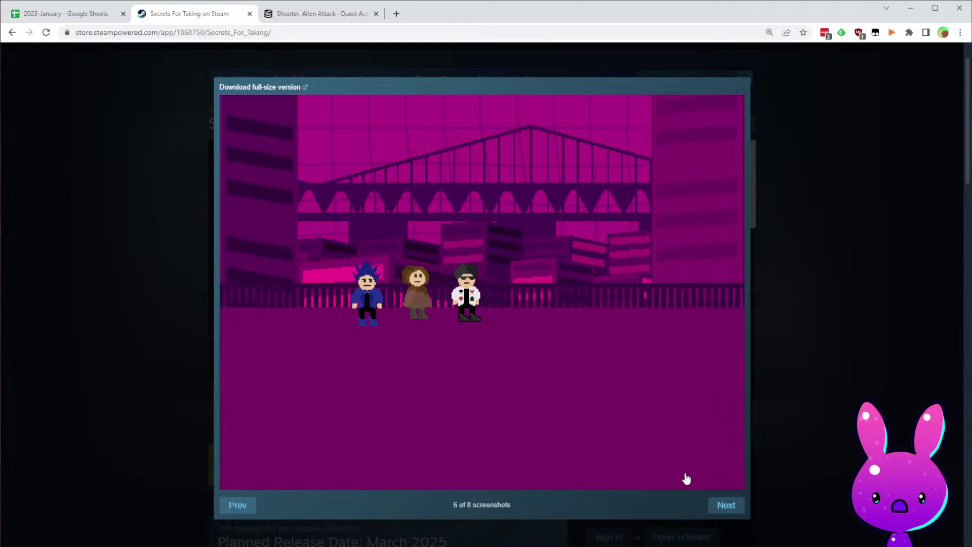
left_click(732, 504)
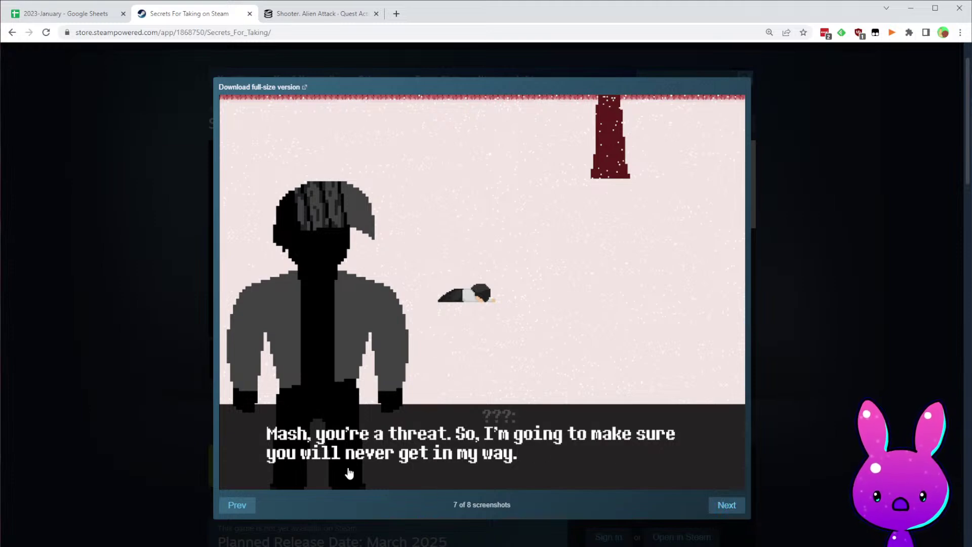
left_click(725, 505)
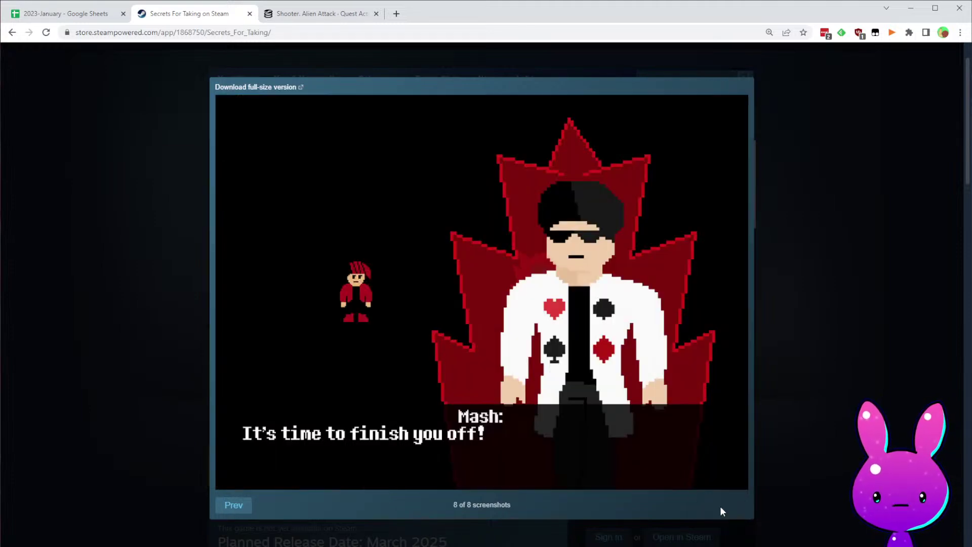
left_click(804, 354)
left_click_drag(362, 388, 212, 389)
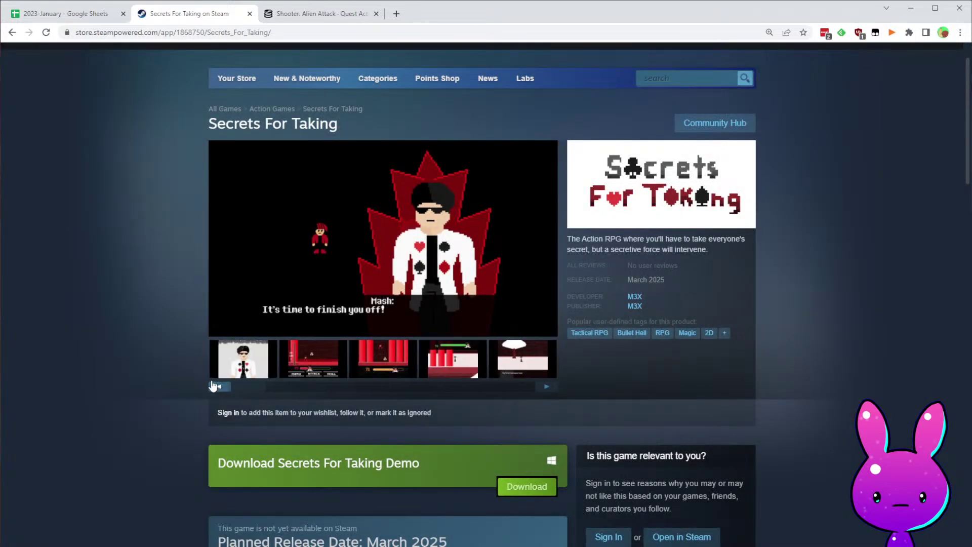
left_click(236, 368)
- Read the demo, planned release, announcements, quoted review and story sections of the Secrets For Taking store page
scroll(723, 372, "down", 7)
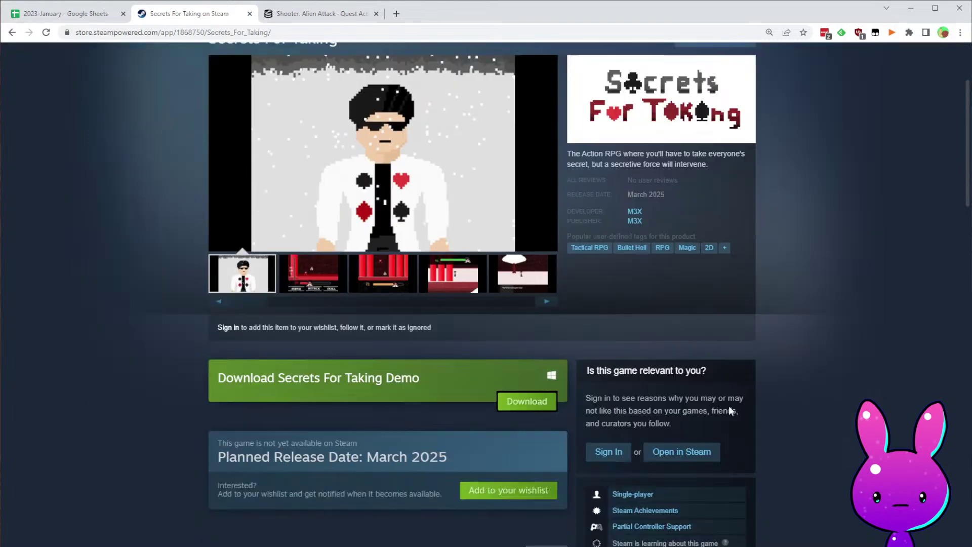
scroll(770, 429, "up", 4)
scroll(748, 386, "down", 10)
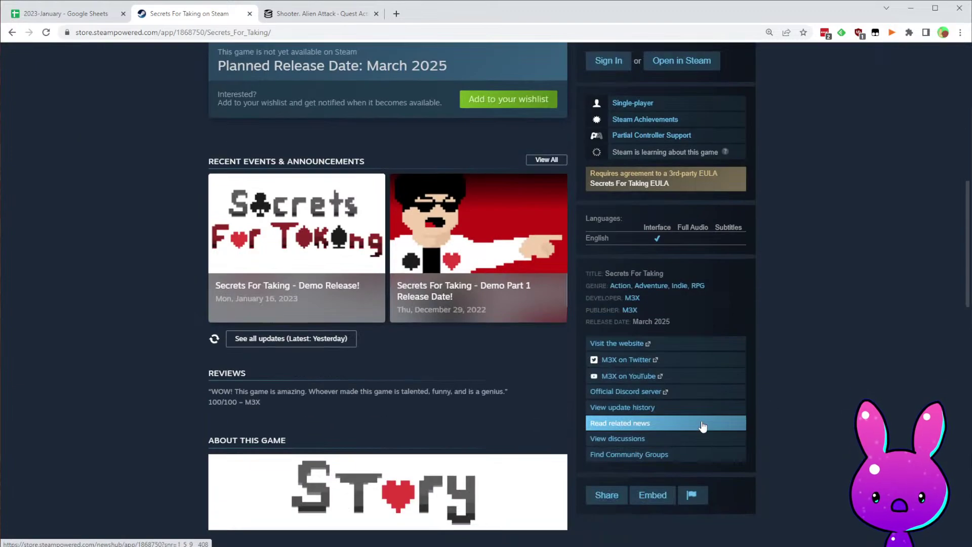
scroll(519, 440, "up", 4)
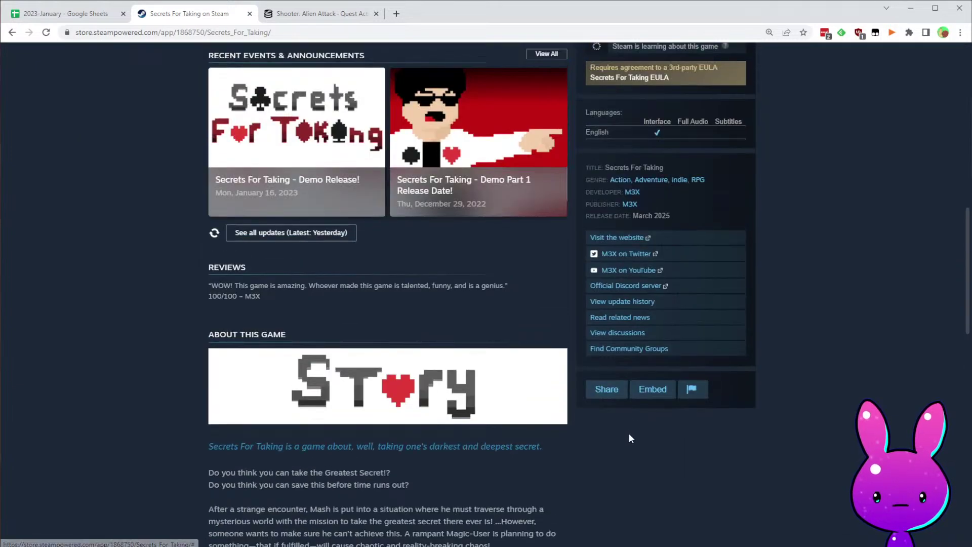
left_click_drag(193, 282, 529, 281)
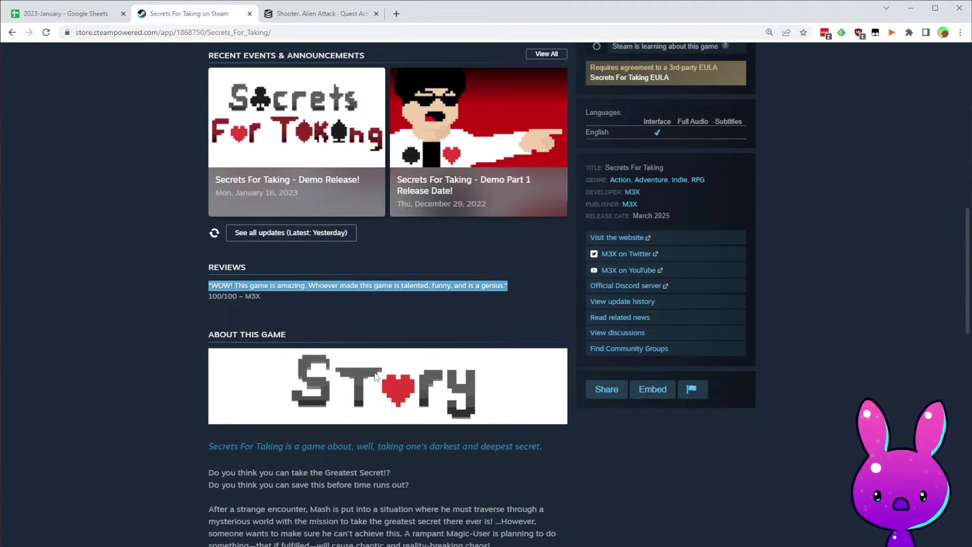
left_click_drag(216, 296, 457, 335)
scroll(820, 449, "up", 11)
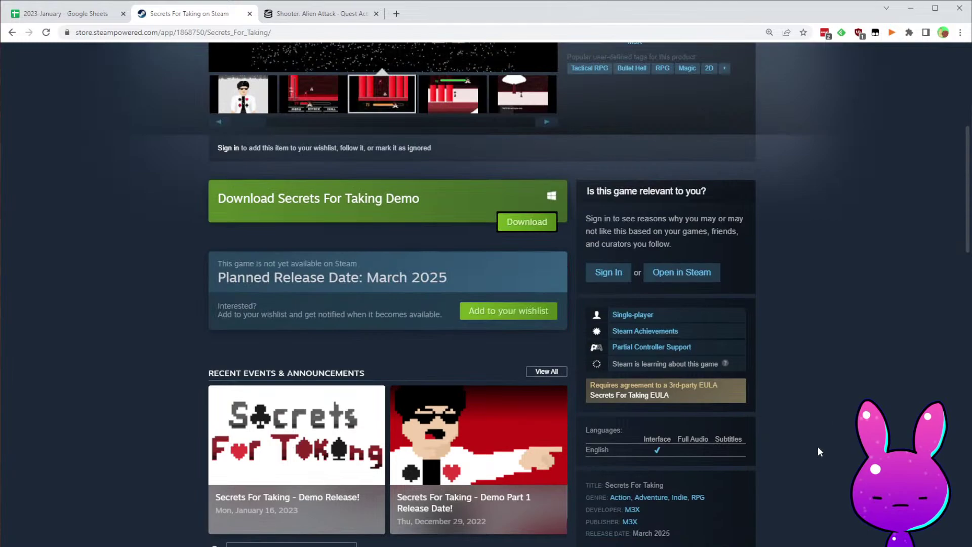
scroll(825, 363, "down", 7)
scroll(818, 457, "down", 18)
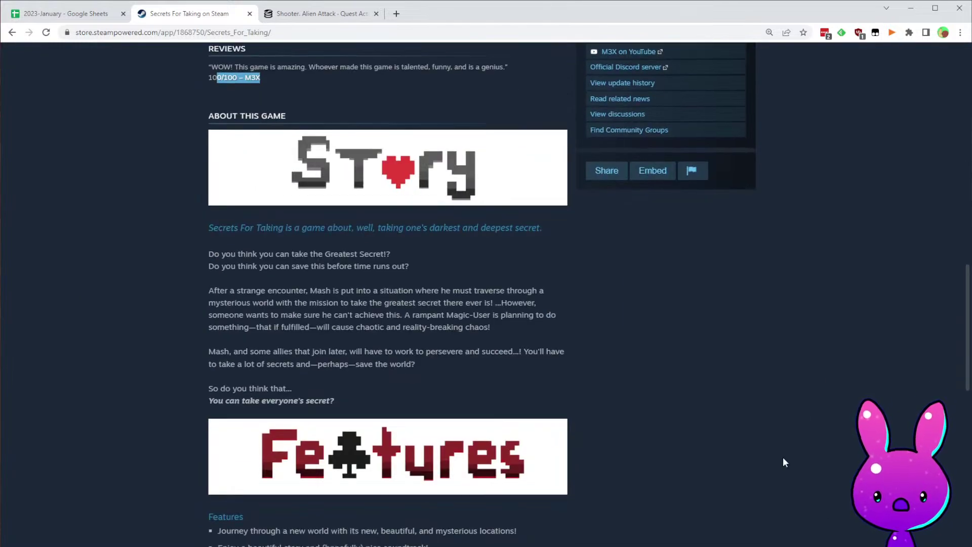
- Open the SteamDB charts page for app 1868750 and examine the followers of Secrets For Taking
scroll(533, 384, "up", 18)
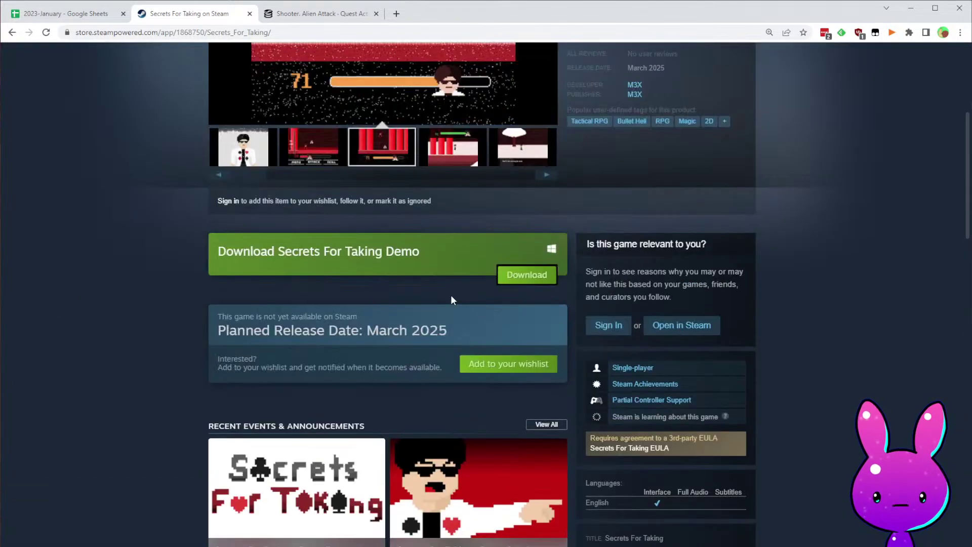
scroll(374, 300, "up", 5)
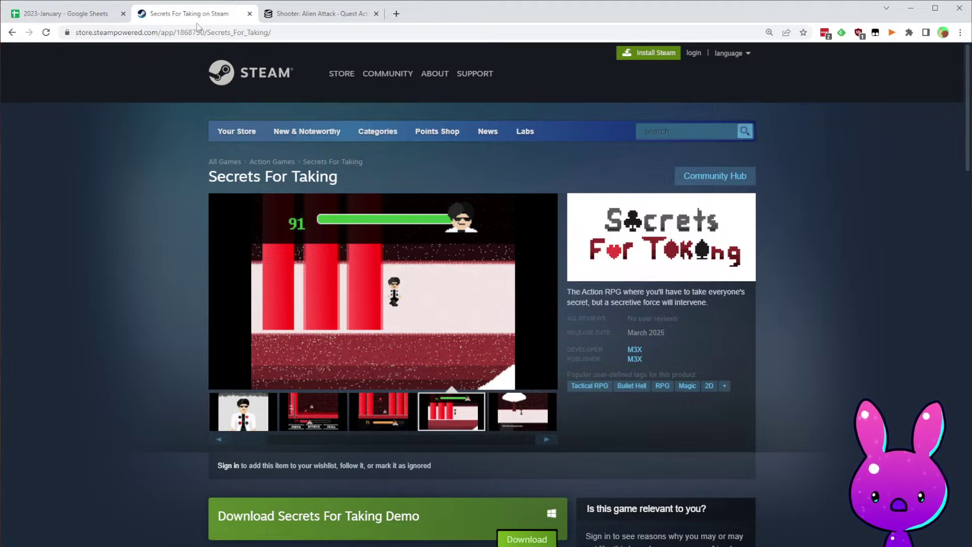
key("ctrl+Tab")
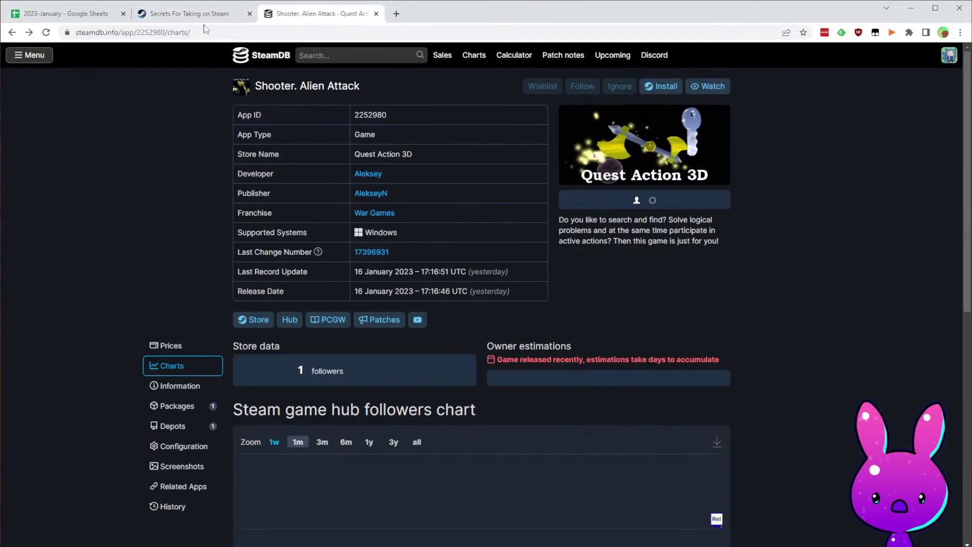
double_click(155, 32)
type("1868750")
key("Return")
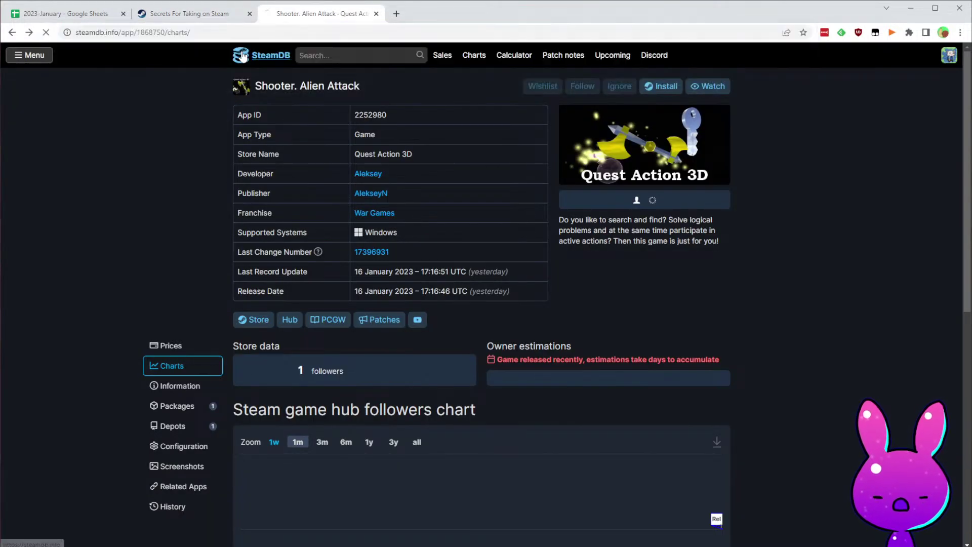
scroll(436, 444, "down", 6)
scroll(460, 350, "up", 3)
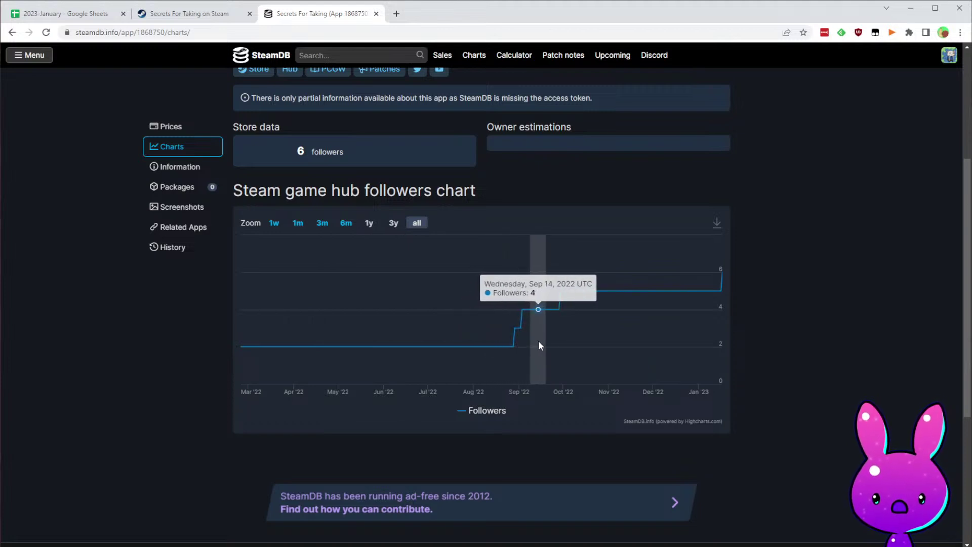
scroll(500, 298, "up", 2)
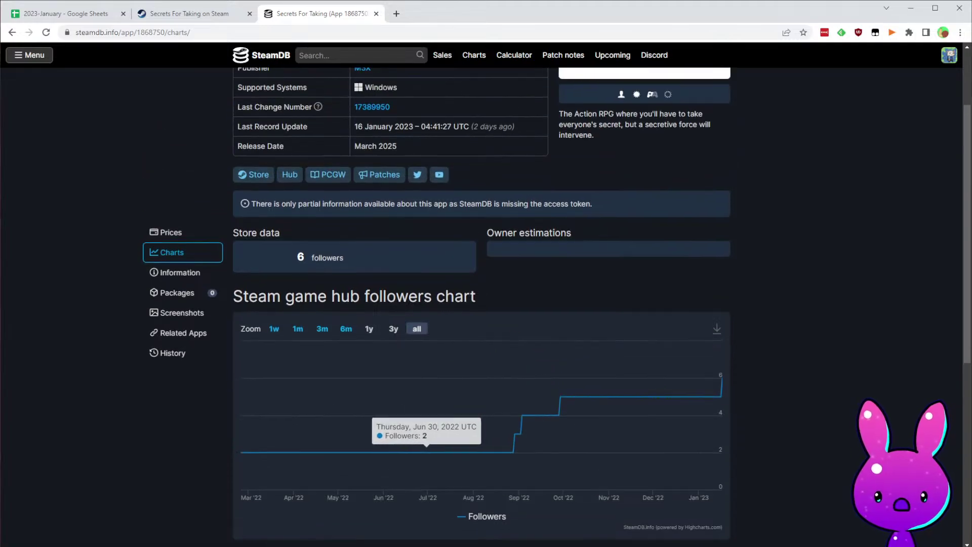
- Enter 6 Followers, 0 Positive Reviews and 0 Negative Reviews for Secrets For Taking Demo in the spreadsheet
left_click(62, 14)
left_click(315, 361)
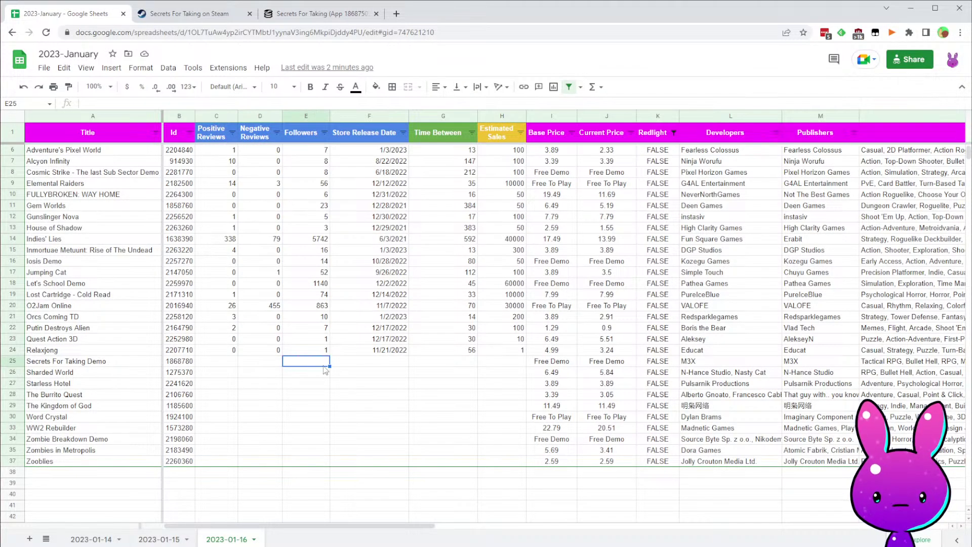
type("6")
left_click(234, 370)
key("Up")
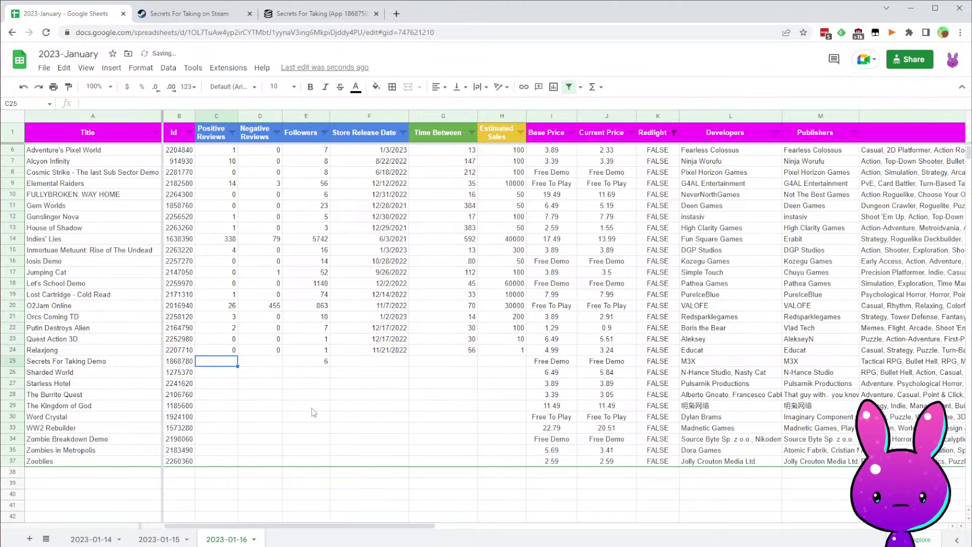
type("0")
key("Tab")
type("0")
key("Tab")
key("Tab")
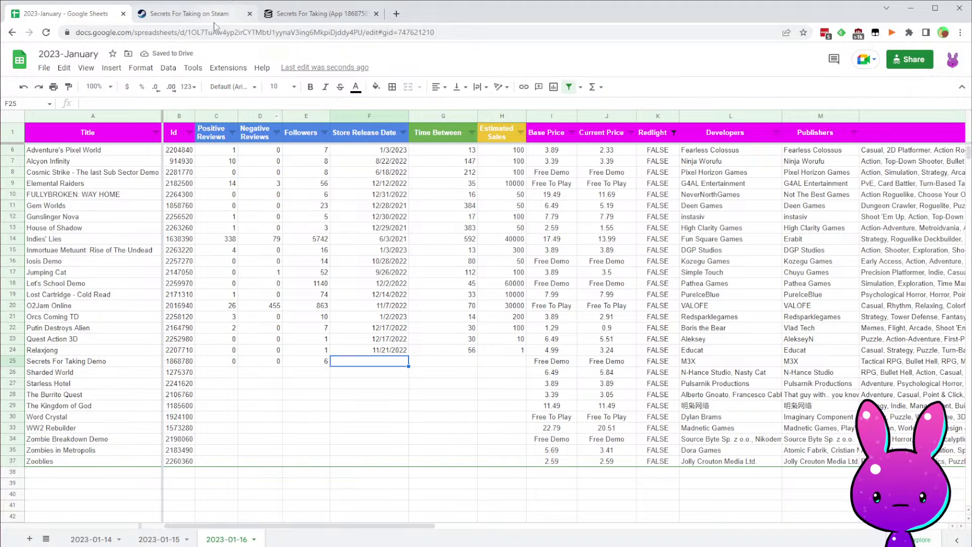
- Look up the earliest date on the SteamDB followers chart and enter 2/25/2022 as Secrets For Taking Demo's Store Release Date
left_click(281, 17)
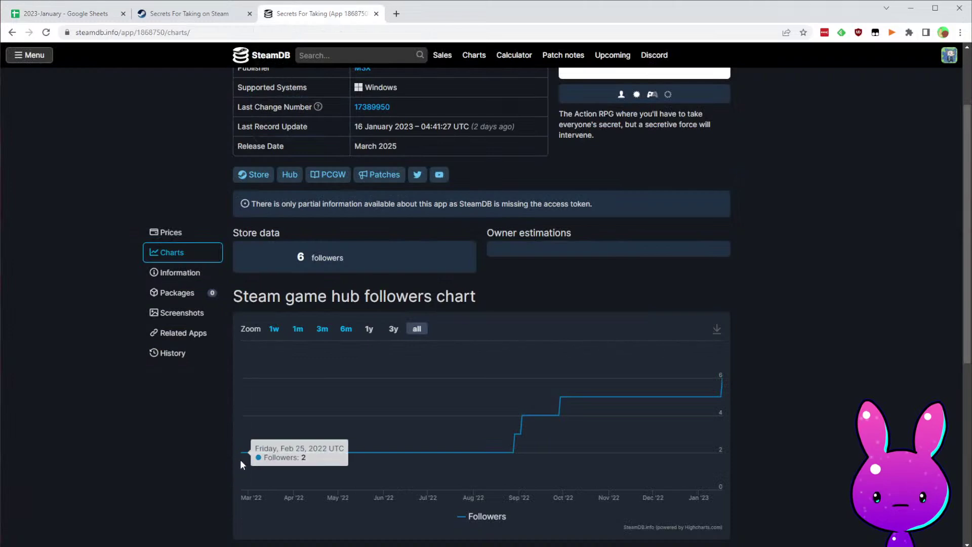
left_click(62, 15)
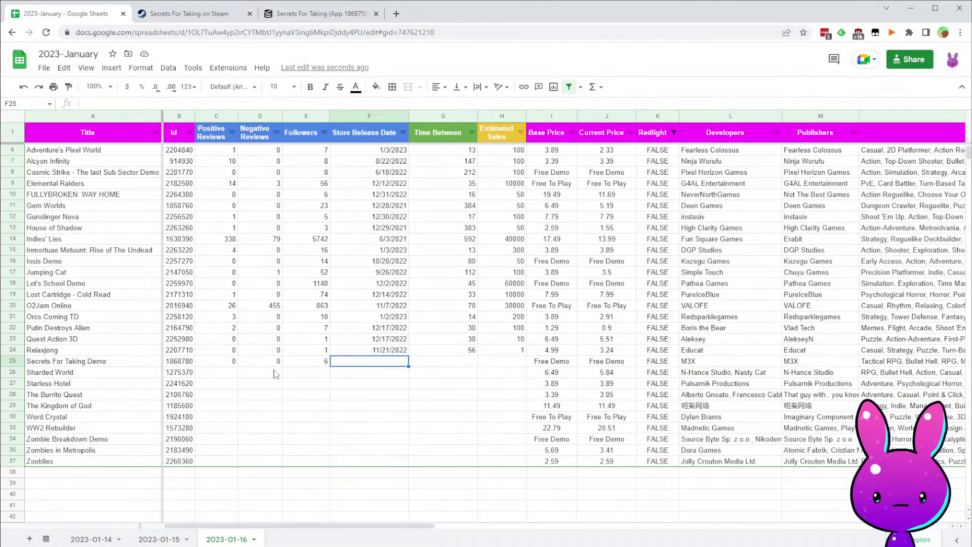
type("2/")
left_click(322, 9)
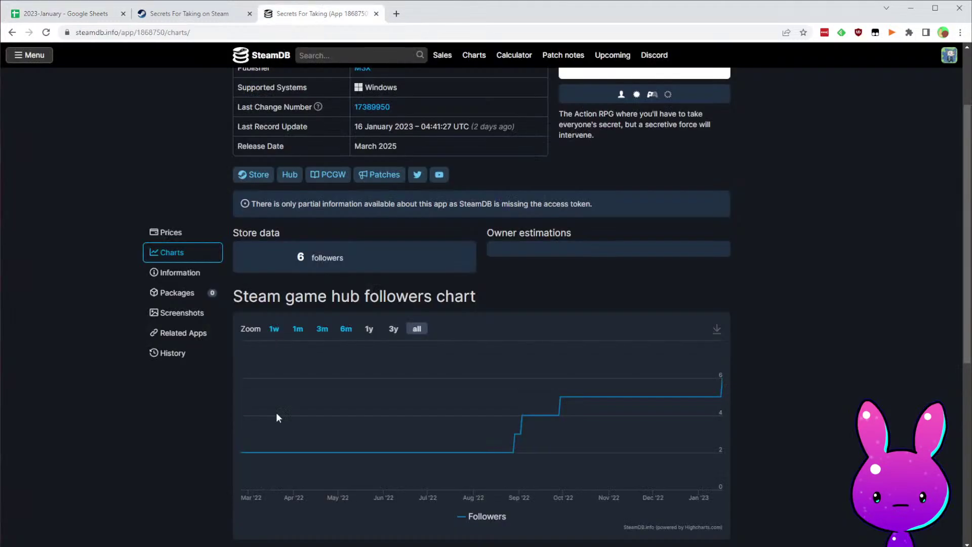
left_click(91, 19)
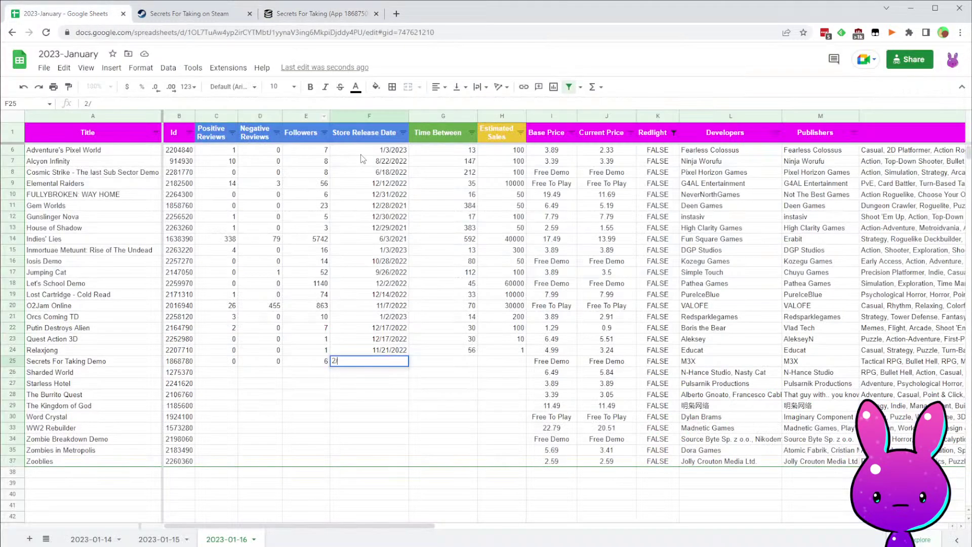
type("25/2022")
key("Tab")
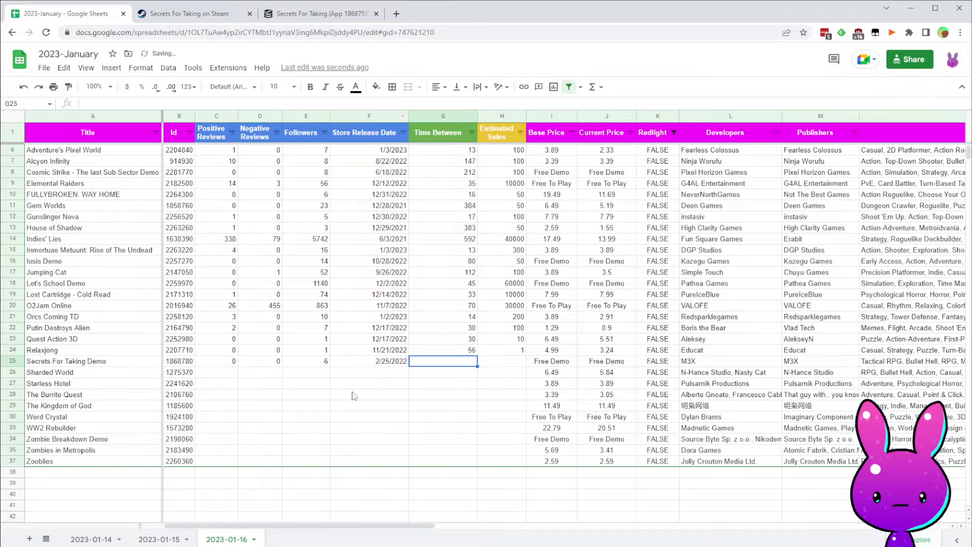
- Fill the Time Between formula from Relaxjong's row down to Secrets For Taking Demo
left_click(451, 341)
left_click(470, 351)
left_click_drag(479, 355, 475, 364)
left_click(475, 355)
left_click(471, 373)
- Enter 50 as Secrets For Taking Demo's Estimated Sales
left_click(501, 358)
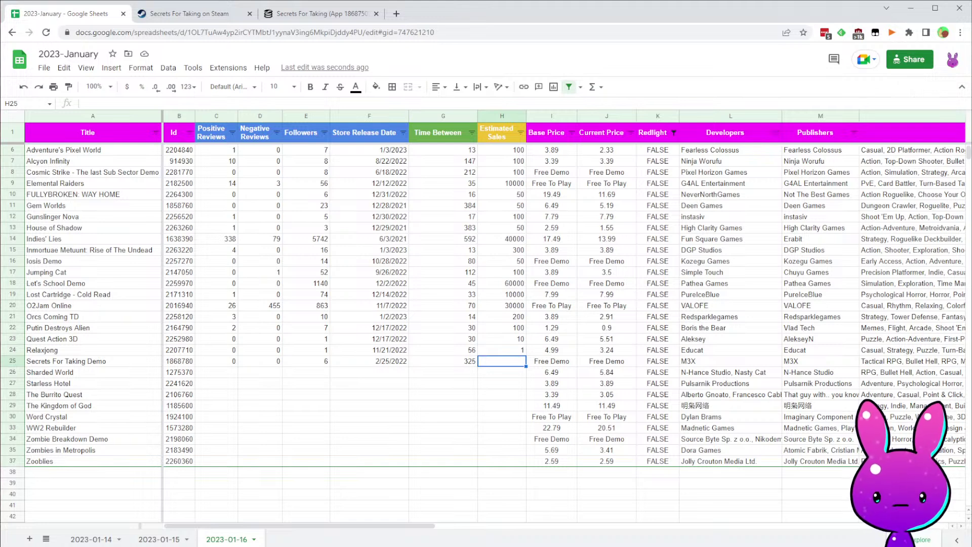
key("Return")
key("Left")
key("Left")
key("Left")
key("Left")
key("Left")
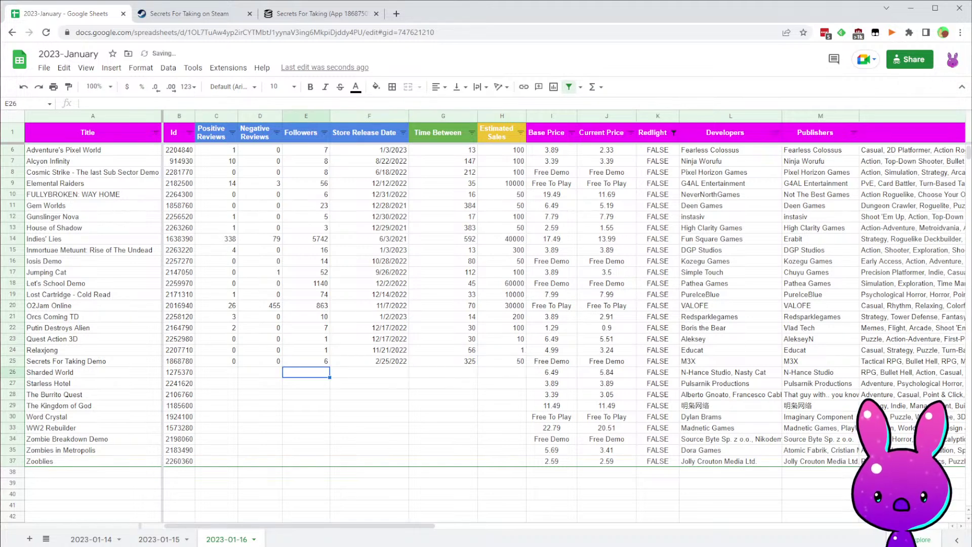
- Set Secrets For Taking Demo's Estimated Sales to 10
key("Right")
key("Right")
key("Right")
key("Right")
key("Right")
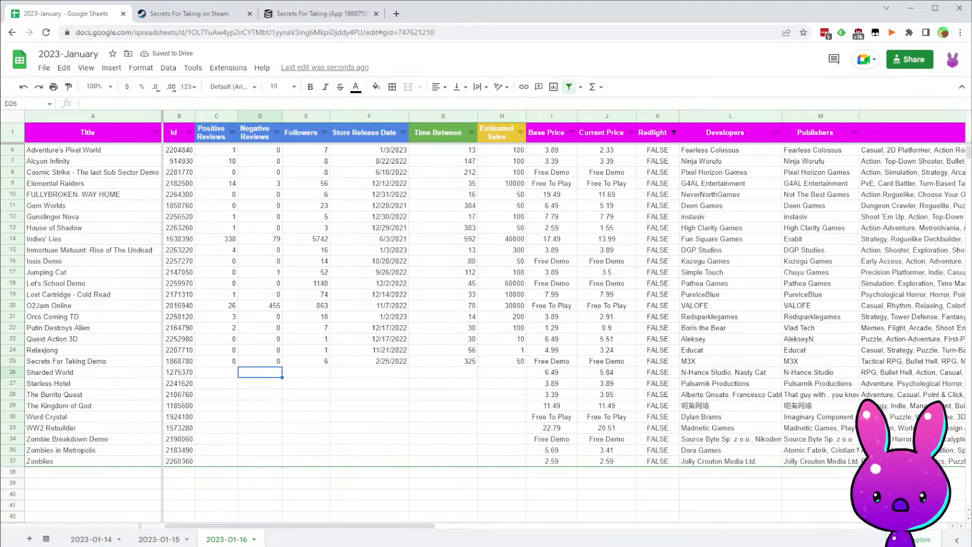
key("Up")
type("10")
key("Return")
- Take the Id of Sharded World from the spreadsheet and open the game's Steam store page
key("Left")
key("Left")
key("Left")
key("Left")
key("Left")
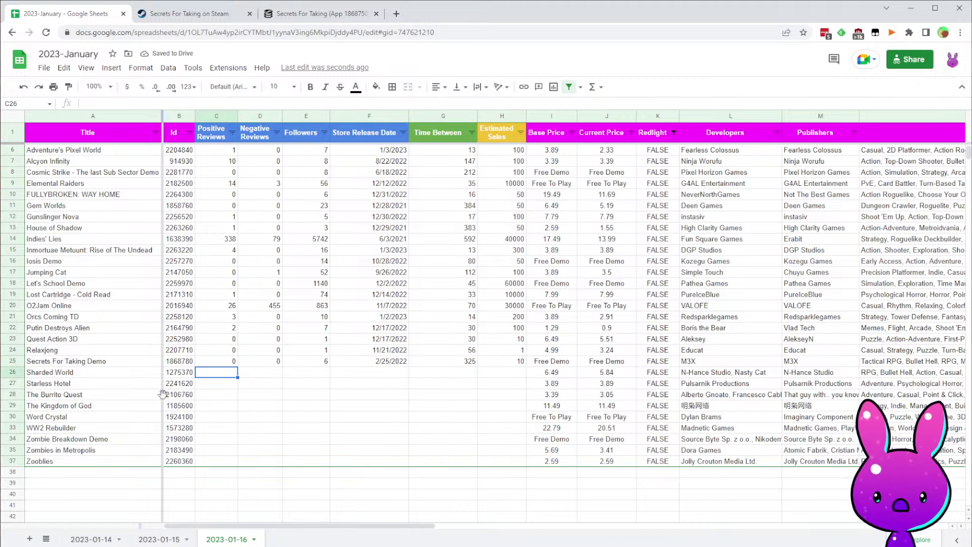
key("Left")
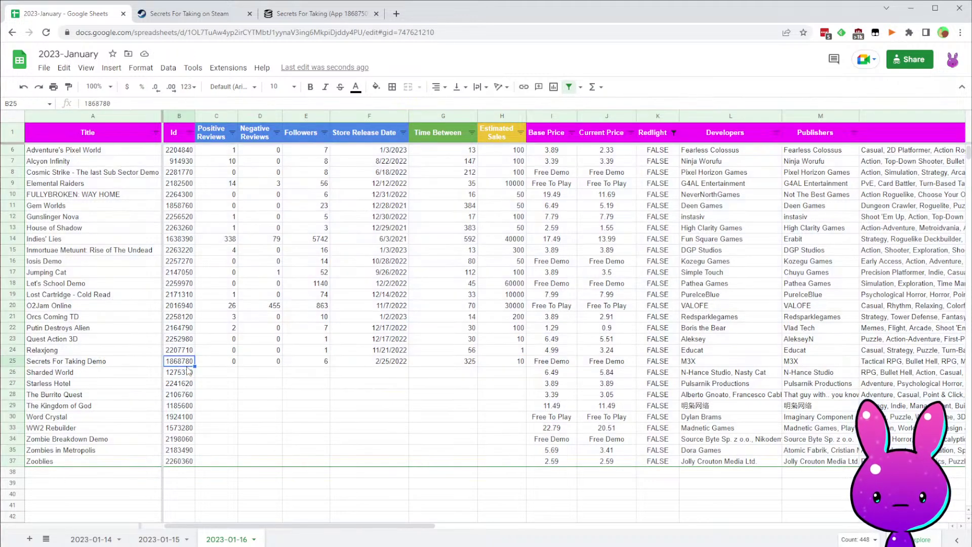
double_click(188, 372)
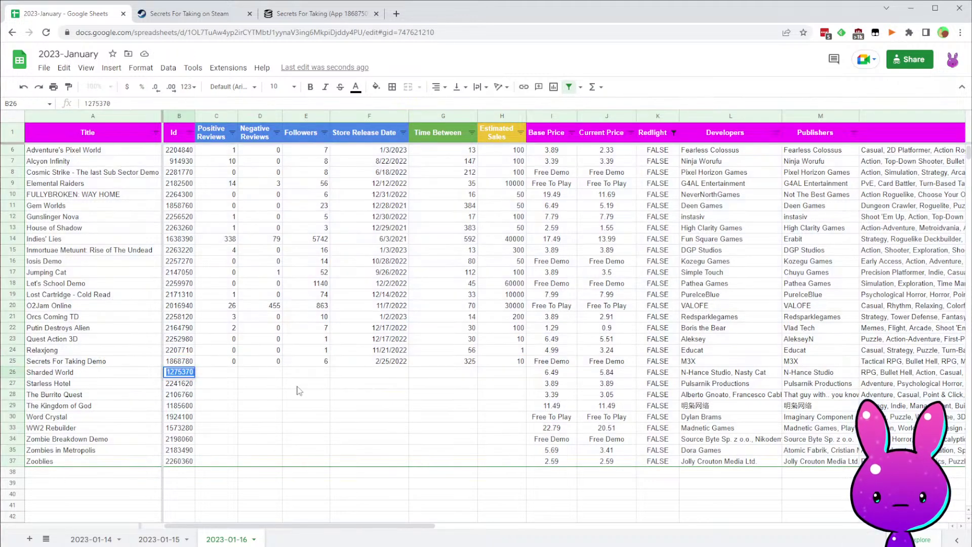
left_click(213, 374)
left_click(246, 21)
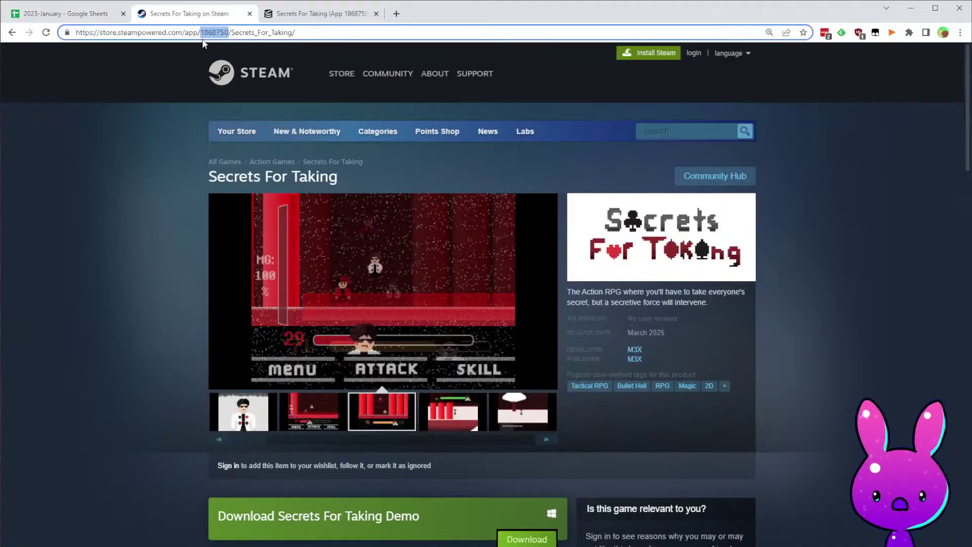
left_click_drag(235, 33, 355, 46)
key("BackSpace")
key("Return")
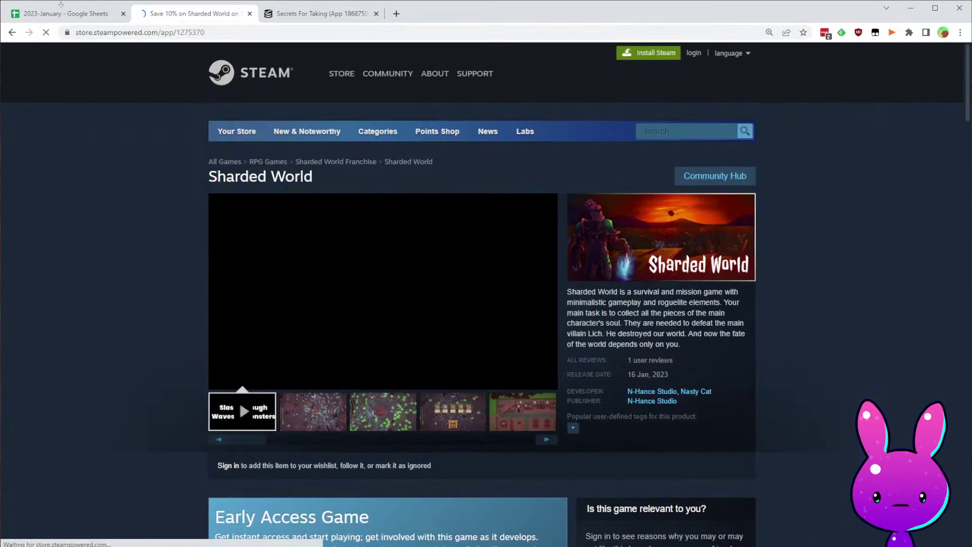
- Check the title and Base Price of Sharded World in the spreadsheet
left_click(61, 14)
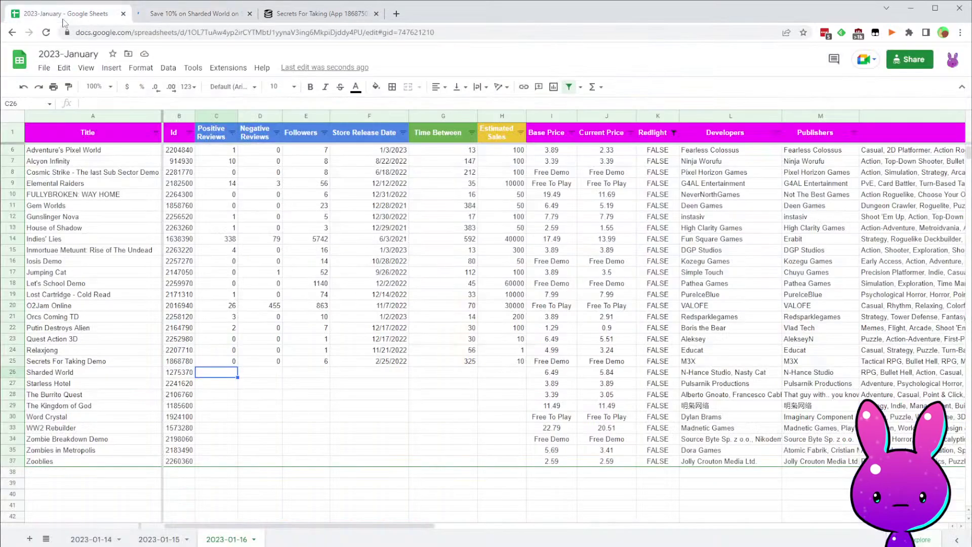
left_click(37, 376)
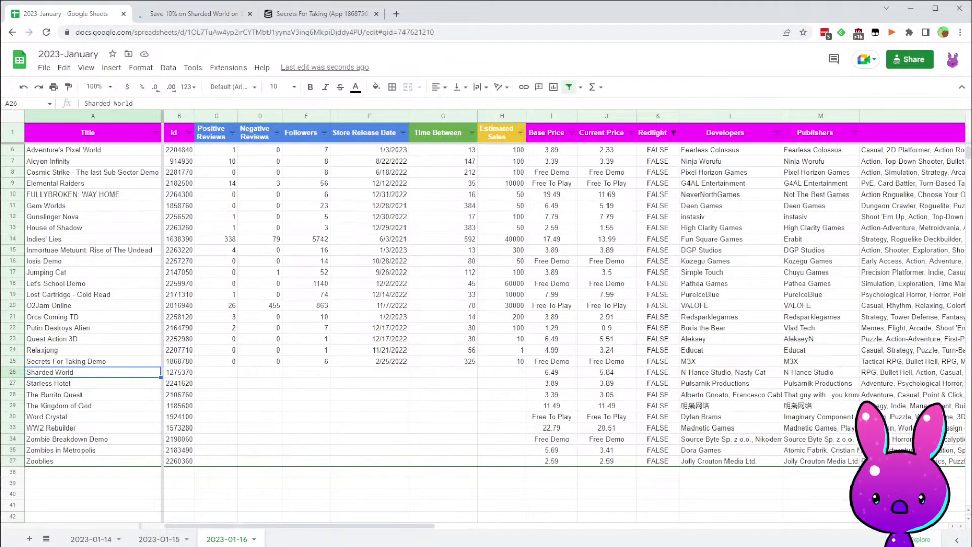
double_click(41, 372)
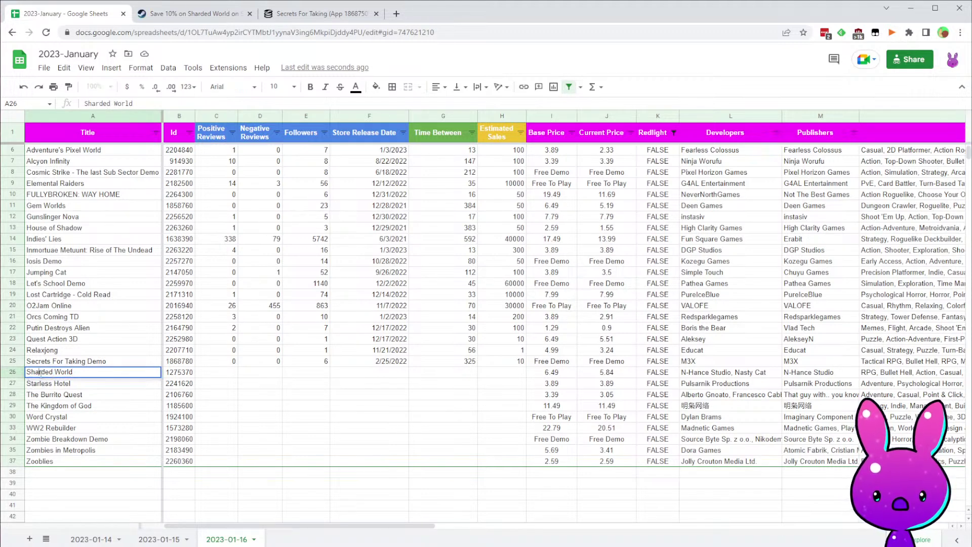
left_click(101, 362)
left_click(97, 382)
left_click(95, 374)
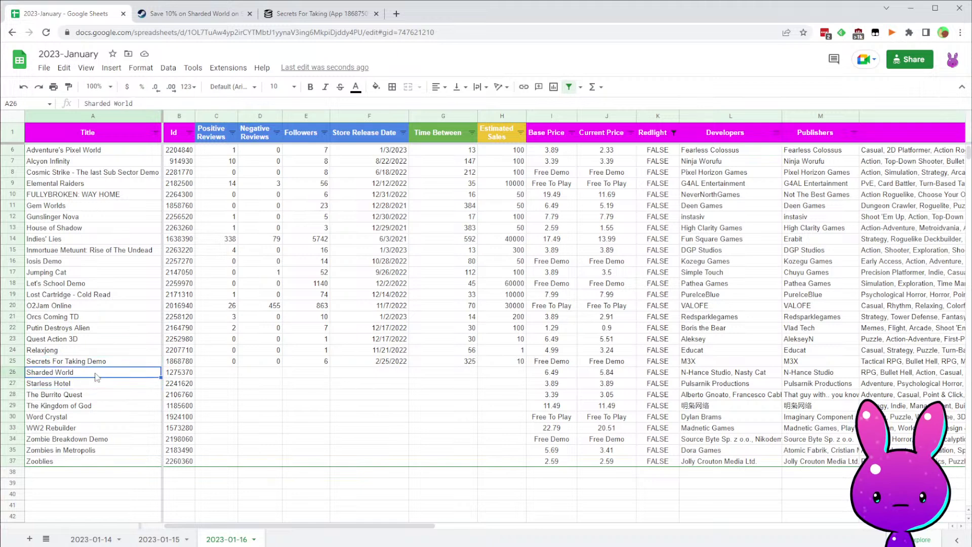
left_click(559, 372)
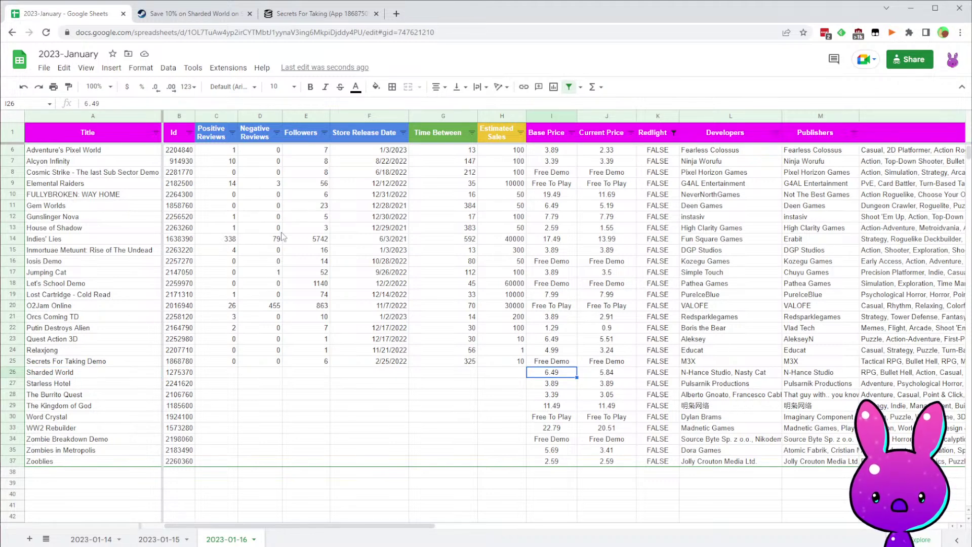
- Examine the trailer and screenshots of Sharded World on its Steam store page
key("ctrl+Tab")
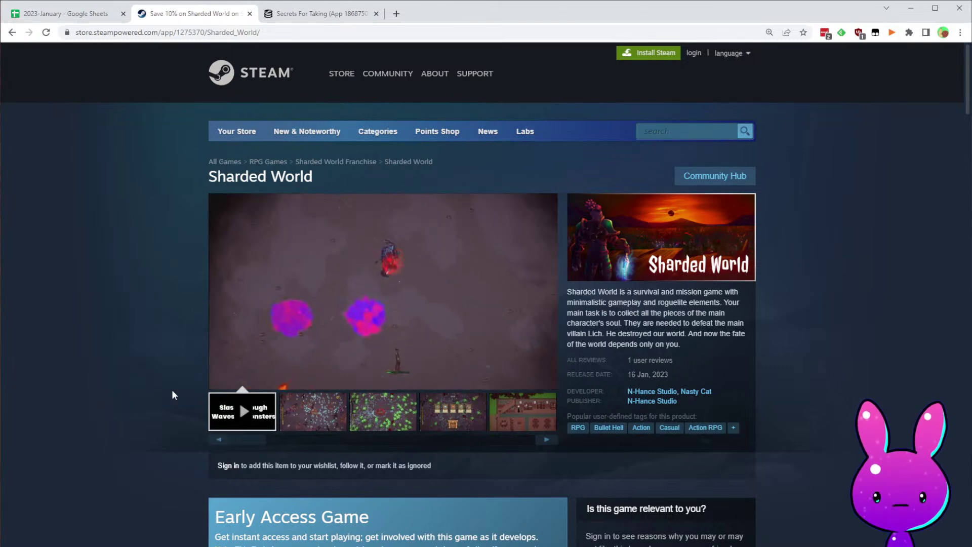
left_click(414, 429)
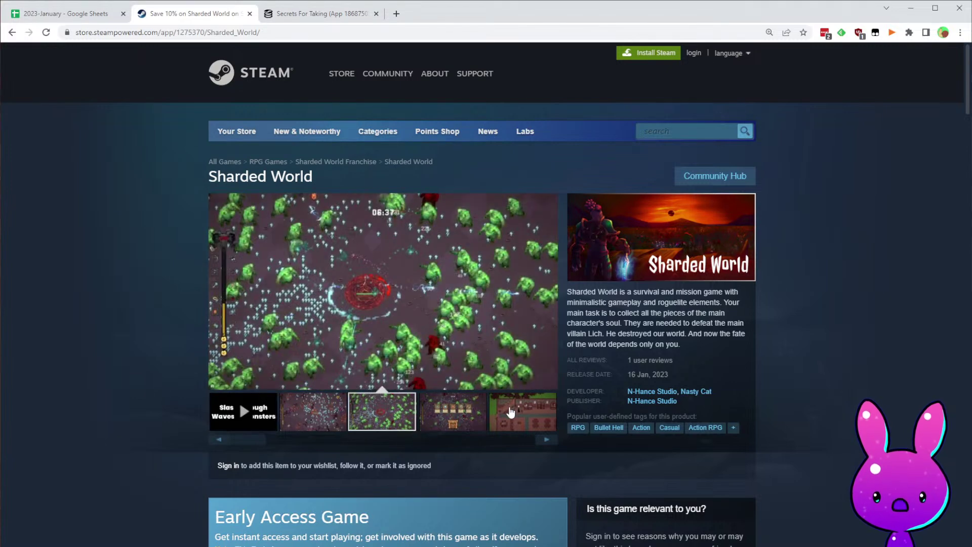
left_click(453, 413)
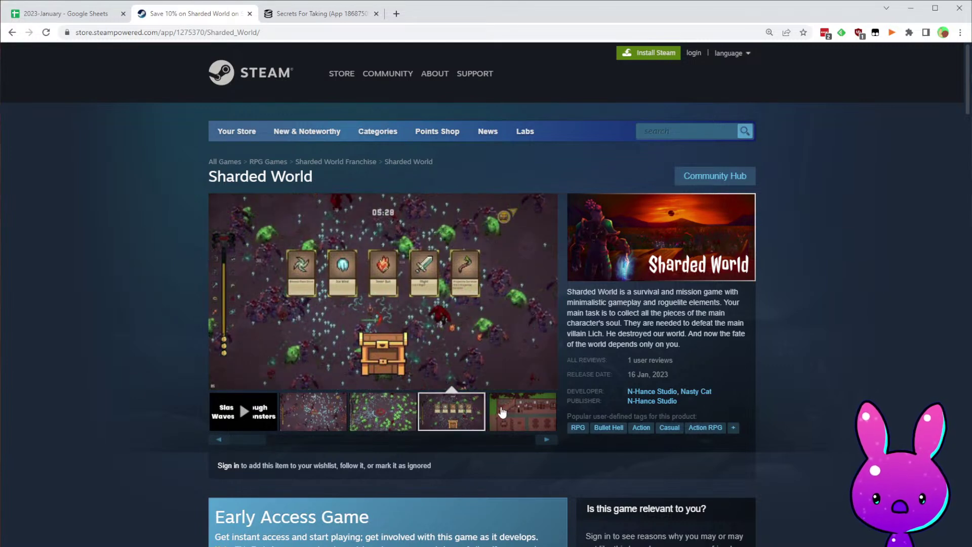
left_click(235, 407)
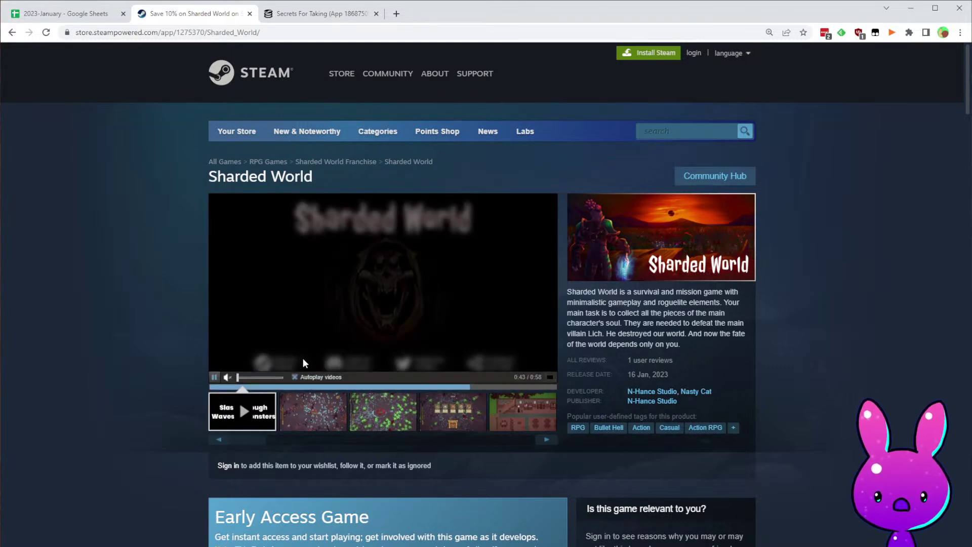
left_click(540, 384)
left_click(370, 385)
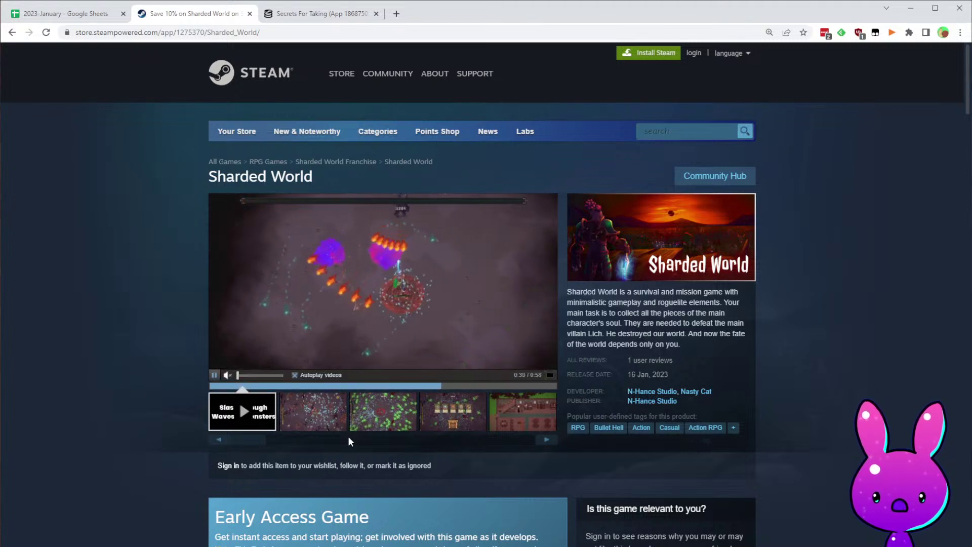
left_click(523, 411)
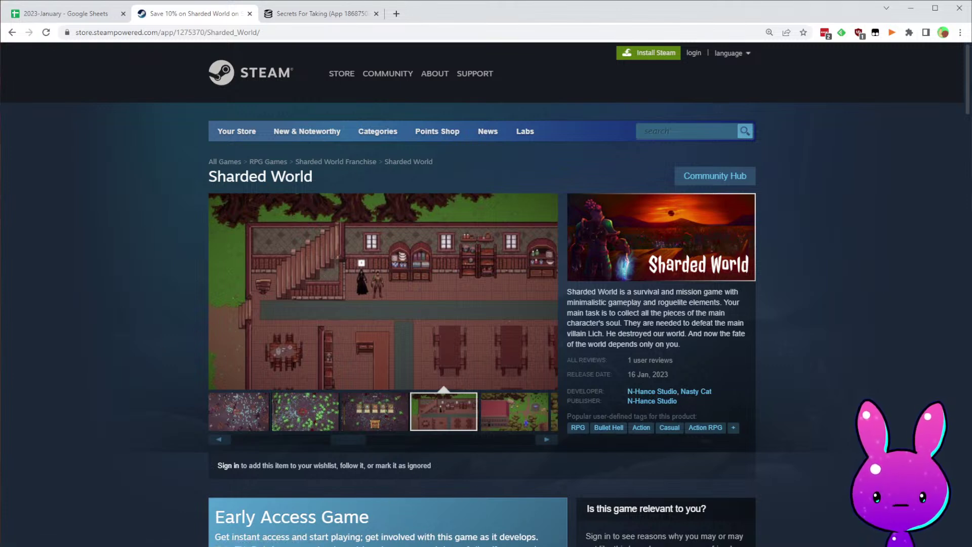
left_click_drag(340, 443, 399, 445)
- Look through the early access, demo, purchase and announcements sections of the Sharded World store page
scroll(337, 351, "down", 5)
scroll(483, 351, "down", 5)
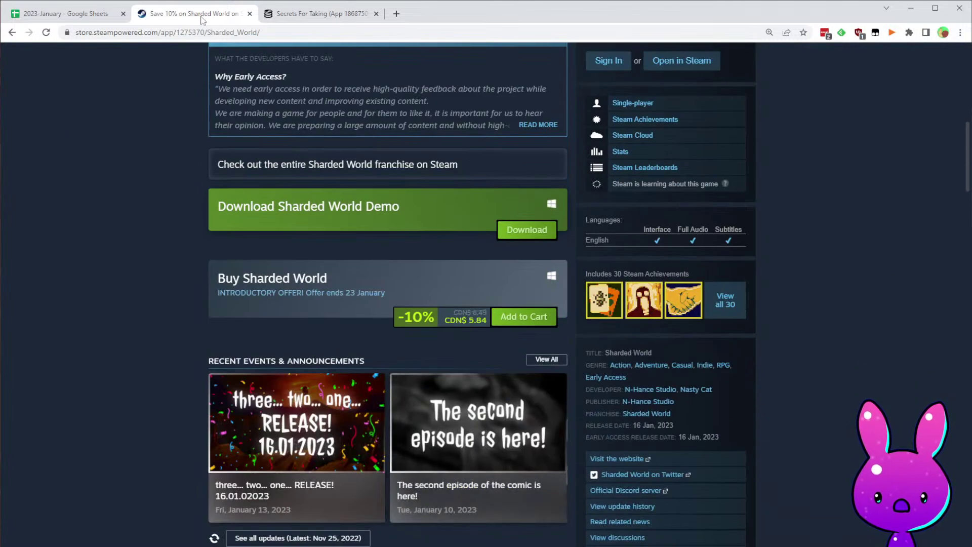
scroll(526, 308, "down", 5)
scroll(526, 307, "up", 15)
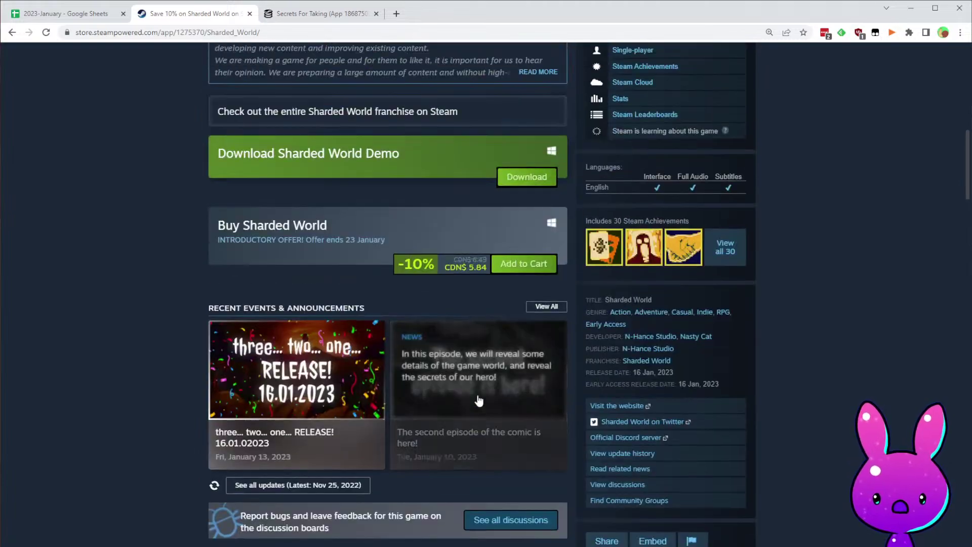
- Review the game description, user review count and release date on the Sharded World store page
scroll(577, 366, "down", 9)
scroll(577, 366, "down", 9)
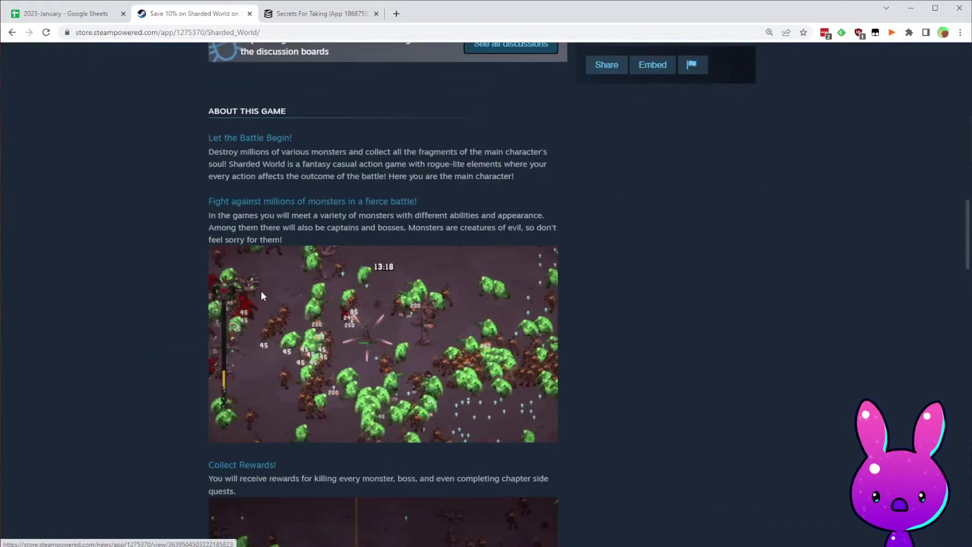
scroll(490, 378, "up", 16)
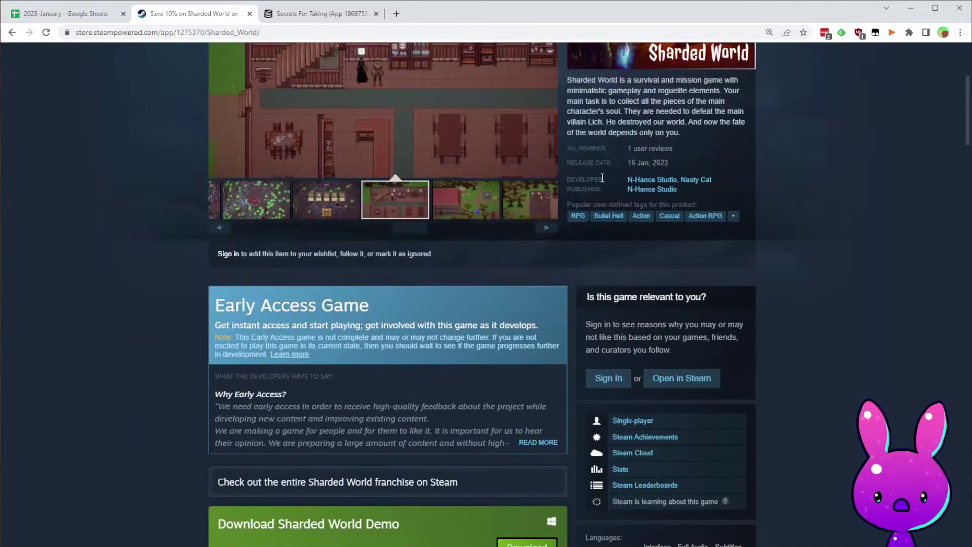
scroll(701, 172, "up", 1)
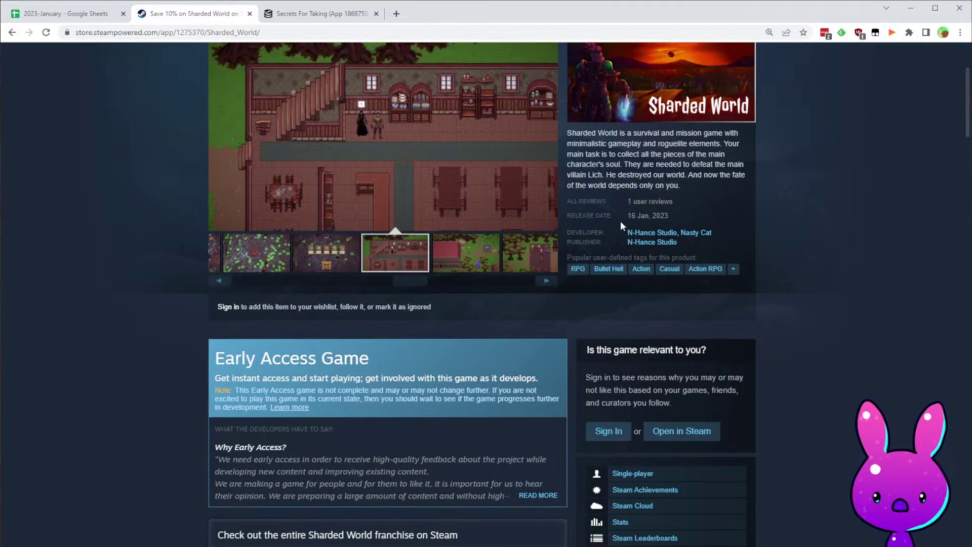
scroll(606, 291, "down", 6)
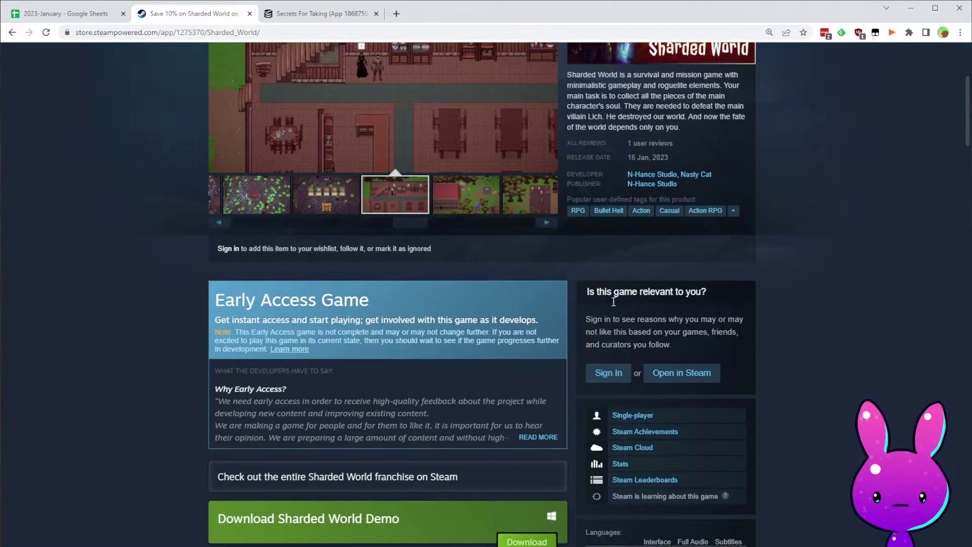
scroll(582, 288, "up", 6)
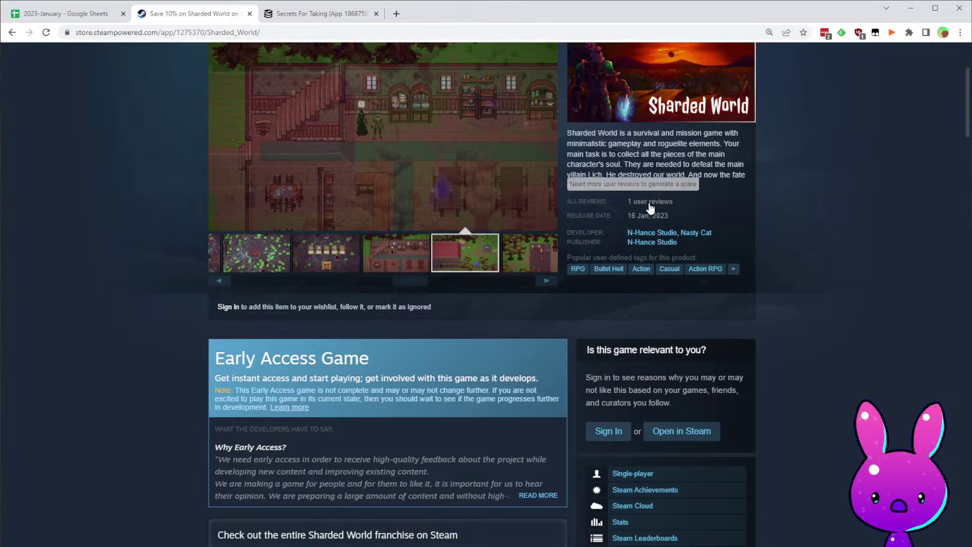
left_click_drag(631, 217, 693, 231)
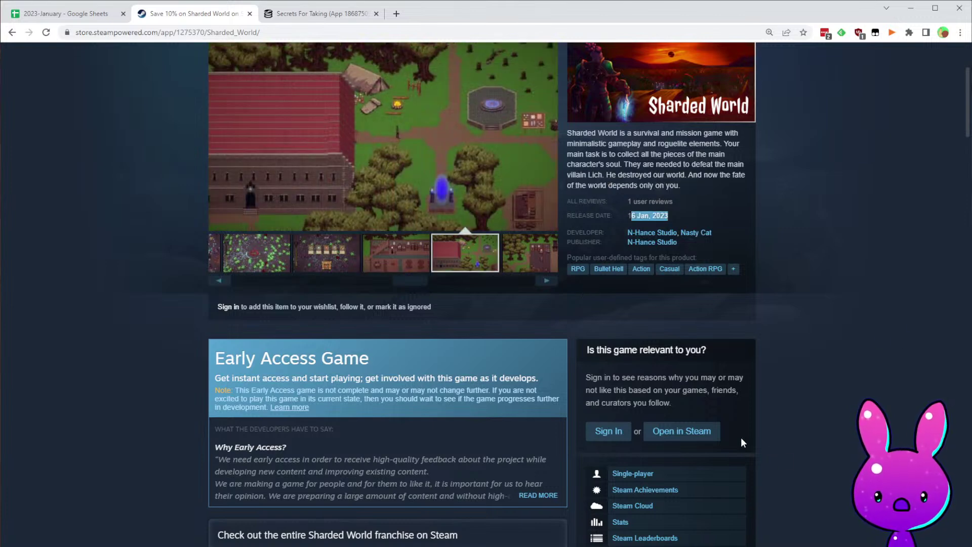
- Remove the Your Languages filter from the customer reviews of Sharded World
scroll(580, 232, "down", 6)
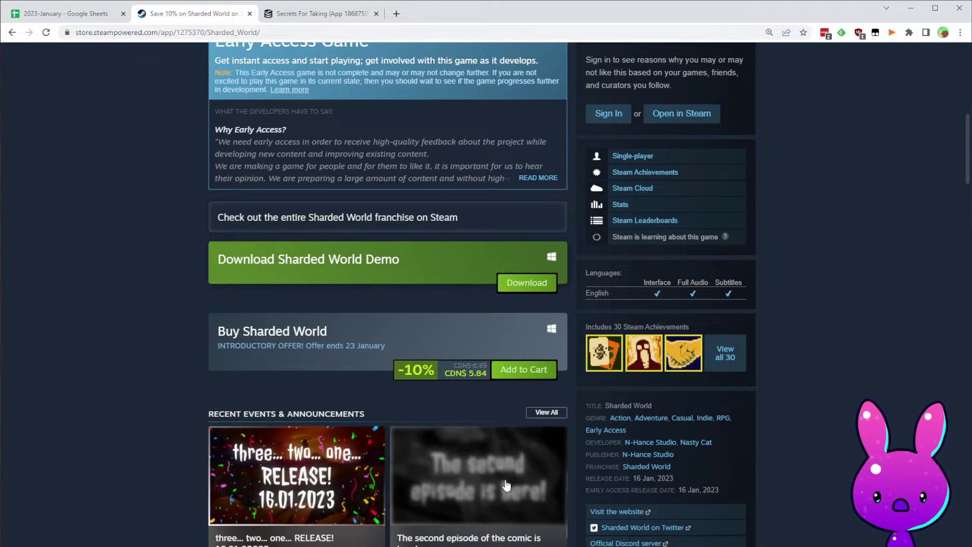
scroll(408, 385, "down", 14)
scroll(430, 410, "down", 12)
scroll(437, 430, "up", 5)
scroll(437, 430, "down", 8)
scroll(446, 433, "up", 6)
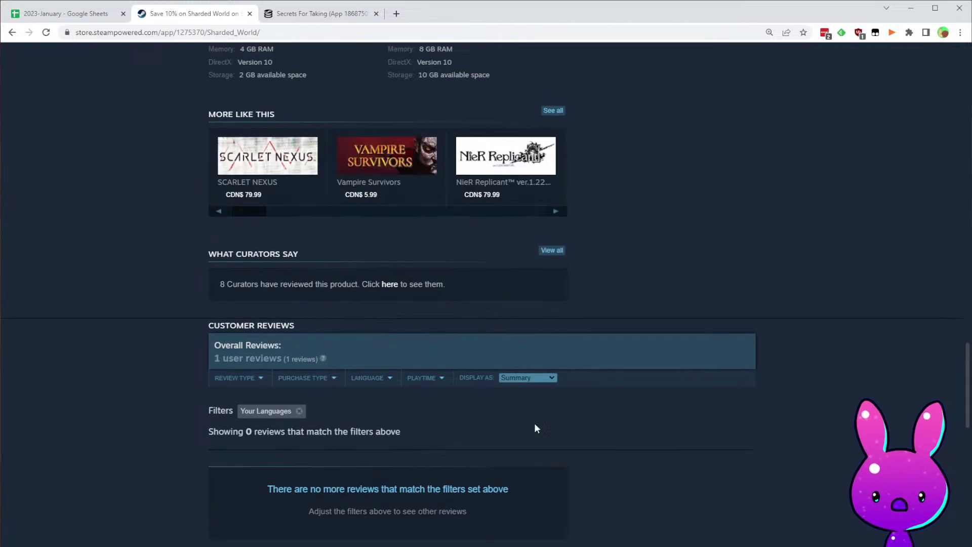
left_click(305, 414)
scroll(658, 410, "down", 5)
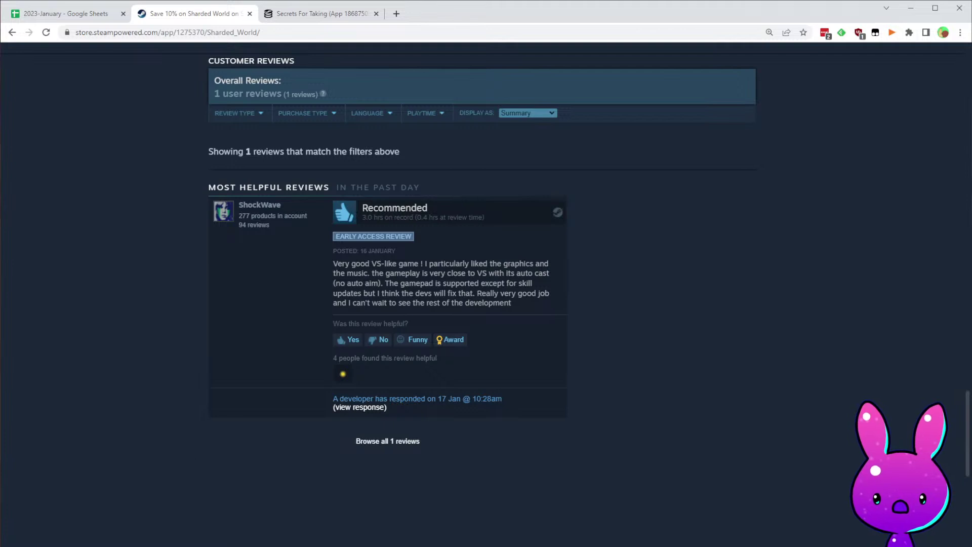
- Read the customer review of Sharded World, including its remarks on gameplay and gamepad support
left_click_drag(332, 264, 504, 274)
left_click(463, 304)
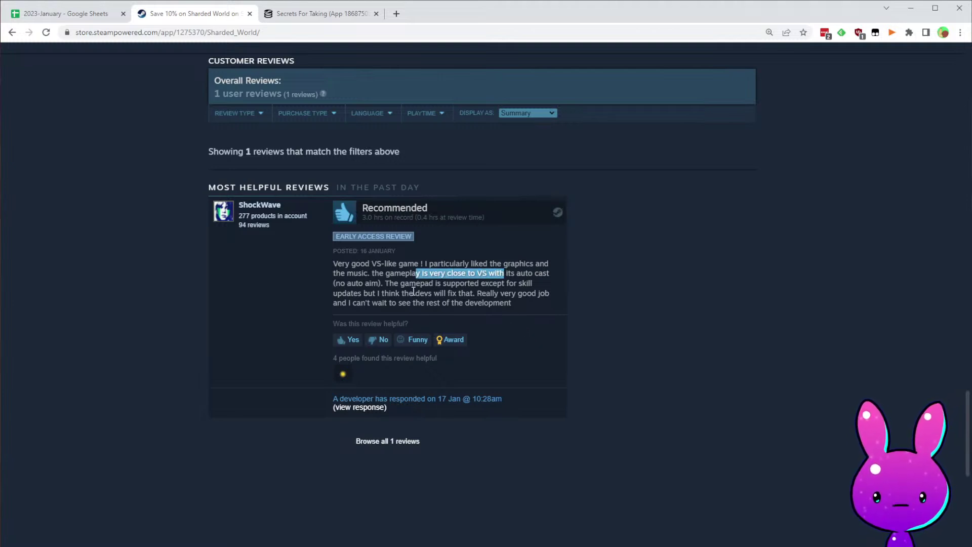
left_click(447, 301)
left_click_drag(367, 291, 476, 292)
left_click(473, 293)
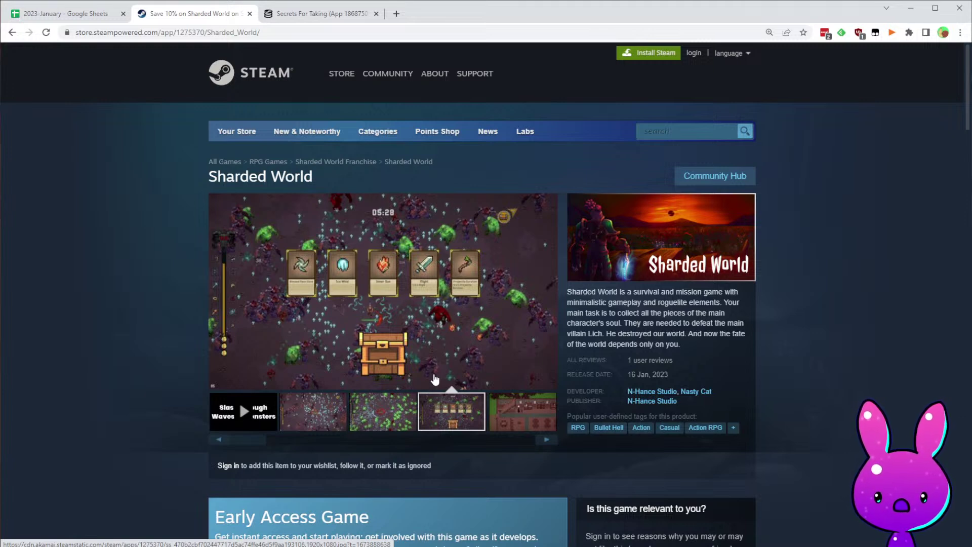
- Copy the app ID 1275370 from the store page address and open that app's charts page on SteamDB
double_click(214, 33)
key("ctrl+c")
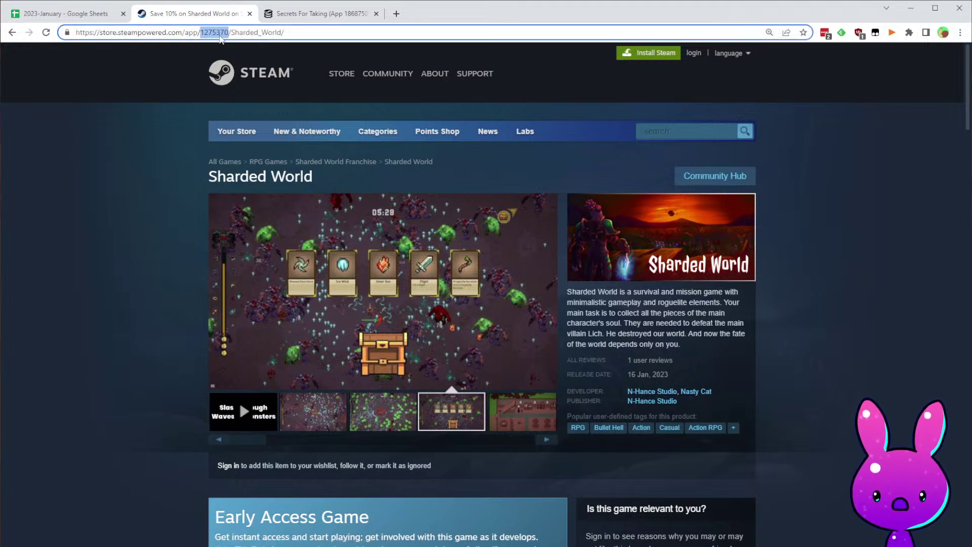
left_click(304, 14)
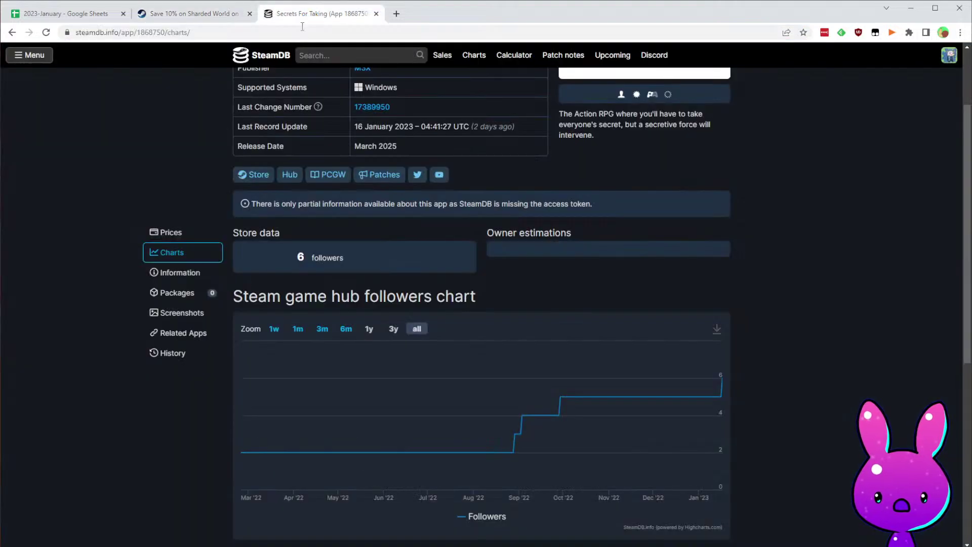
double_click(176, 33)
key("ctrl+v")
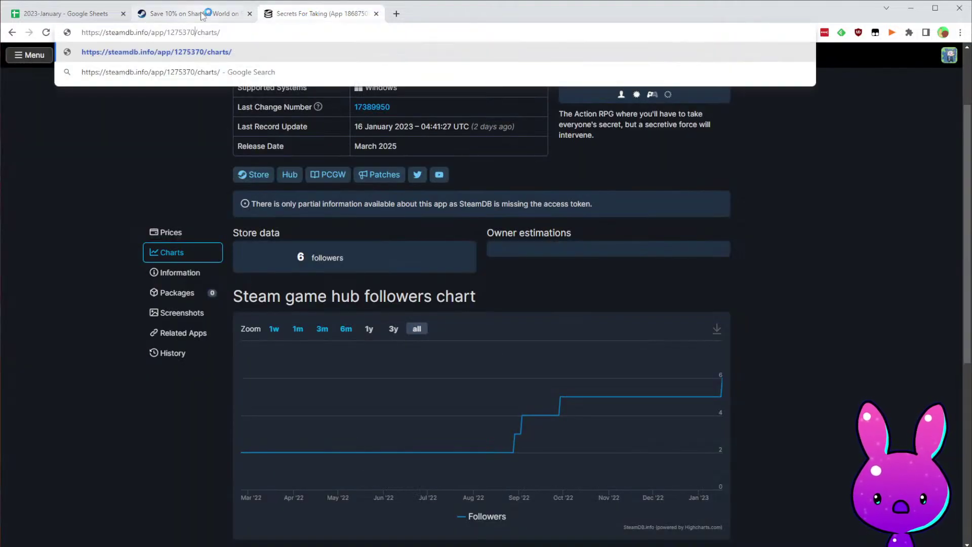
key("Return")
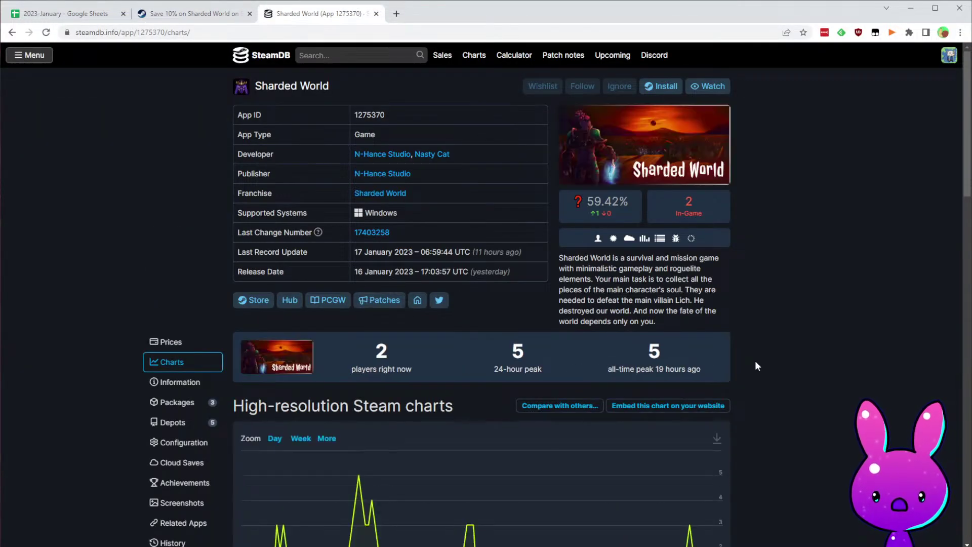
- Compare the Steam store page of Sharded World with its player figures on SteamDB
left_click(192, 13)
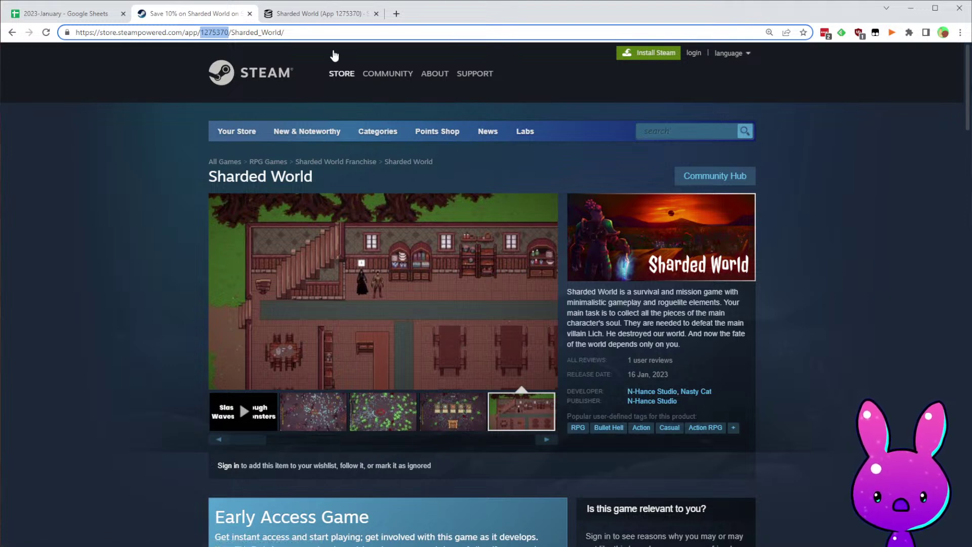
left_click(274, 17)
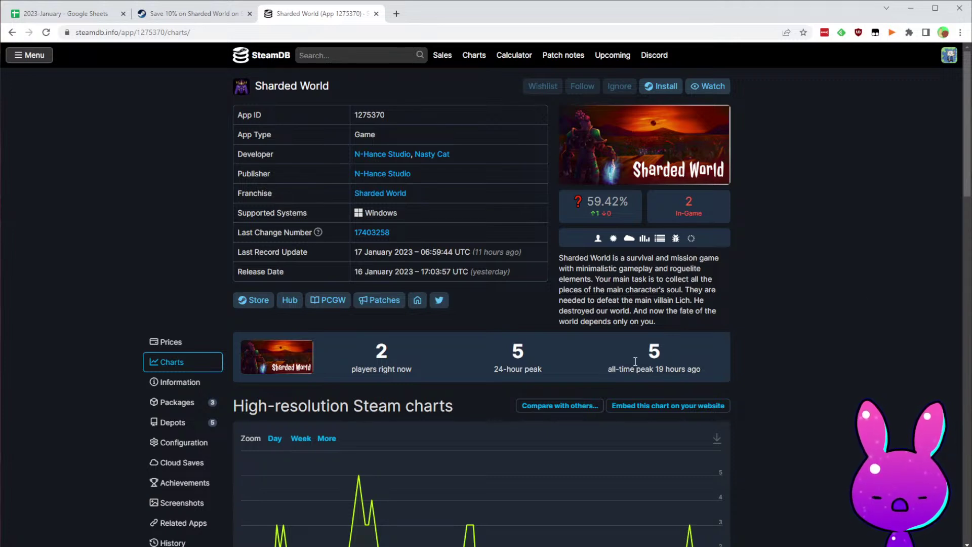
left_click(180, 14)
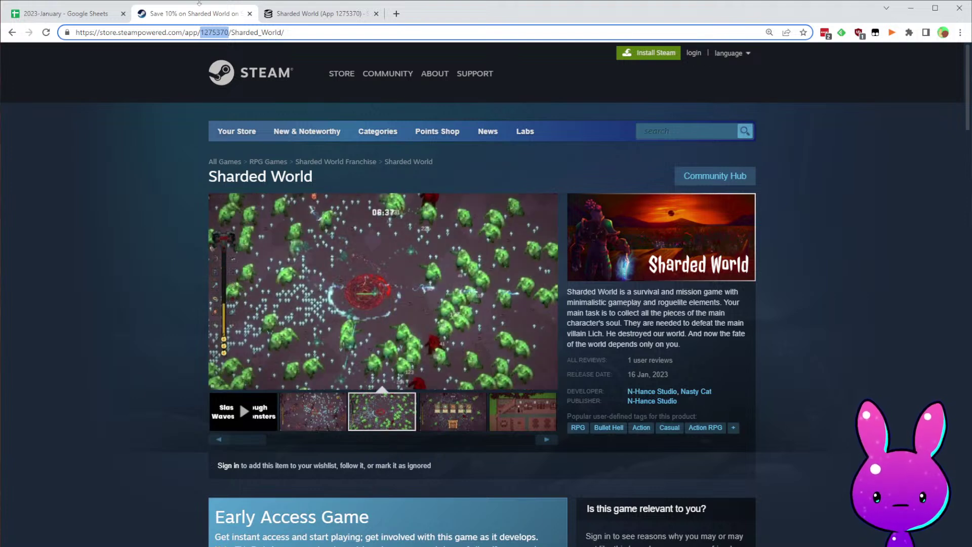
- Examine Sharded World's concurrent player charts, store data and followers chart on its SteamDB page
key("ctrl+Tab")
scroll(636, 509, "down", 4)
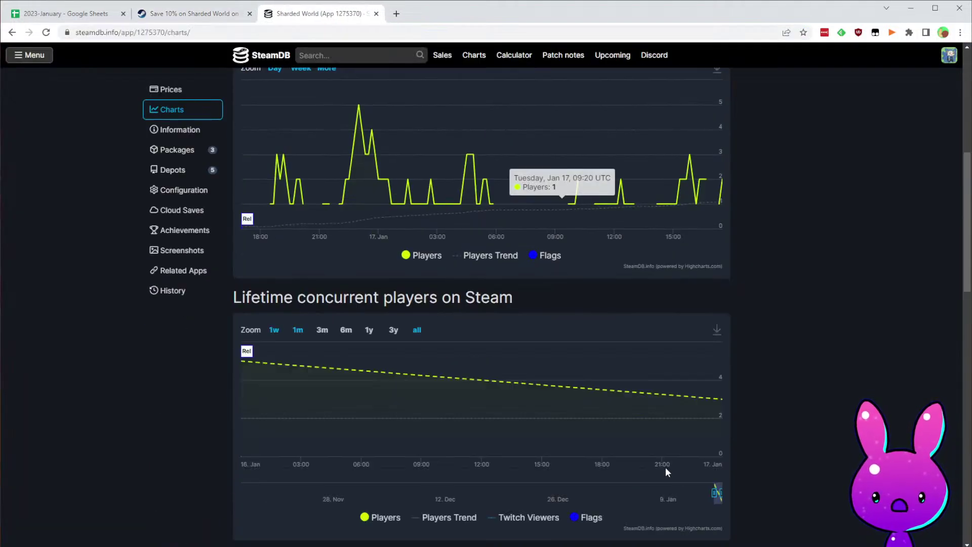
scroll(666, 471, "up", 4)
double_click(400, 192)
double_click(522, 193)
scroll(752, 339, "down", 10)
scroll(749, 354, "down", 2)
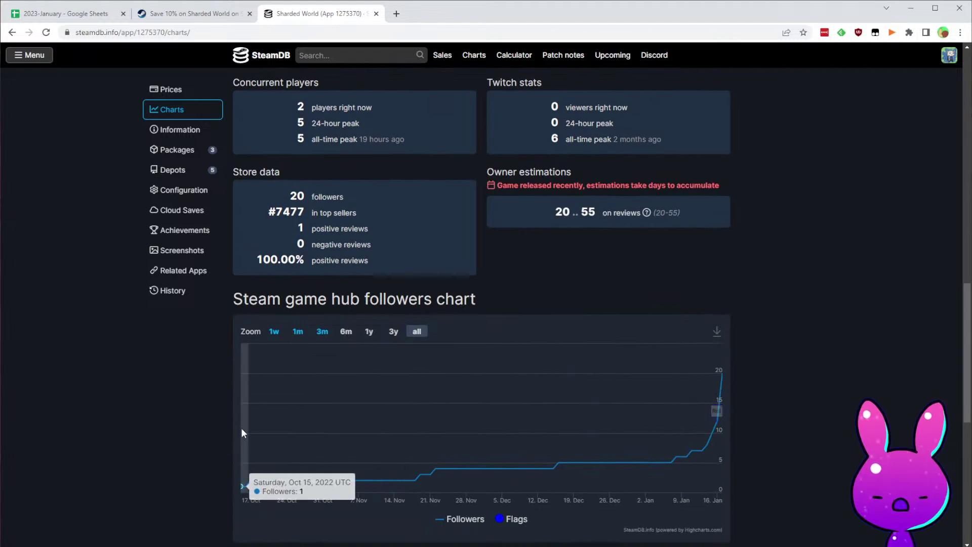
- Return to the spreadsheet and enter 10/15/2022 as the store release date for Sharded World
left_click(56, 13)
left_click(402, 370)
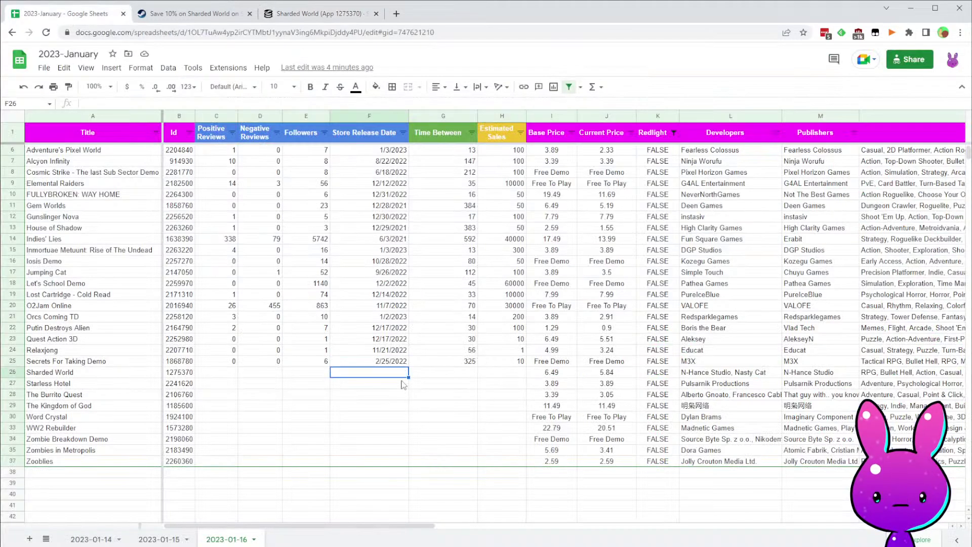
type("10/15/2022")
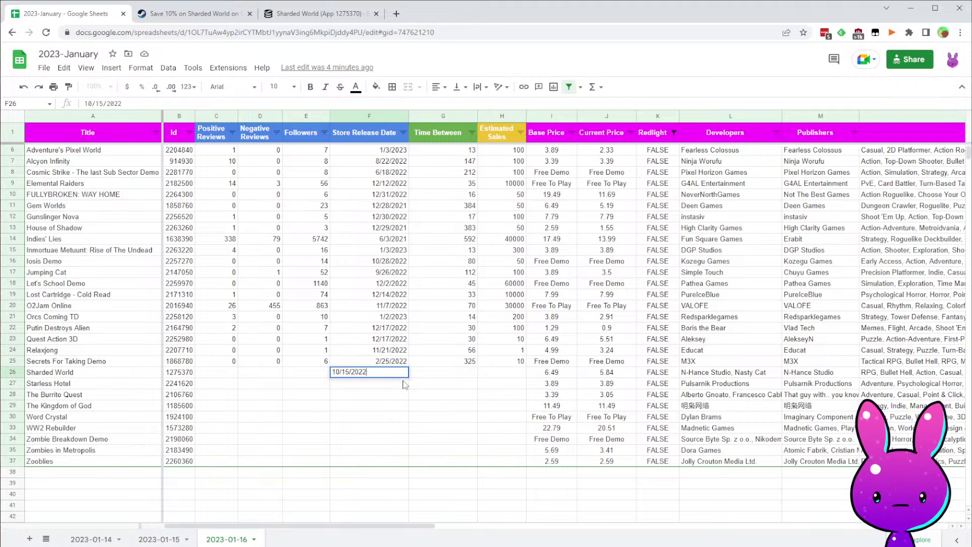
key("Tab")
- Fill the Time Between formula from the Secrets For Taking Demo row down to the Sharded World row
key("Up")
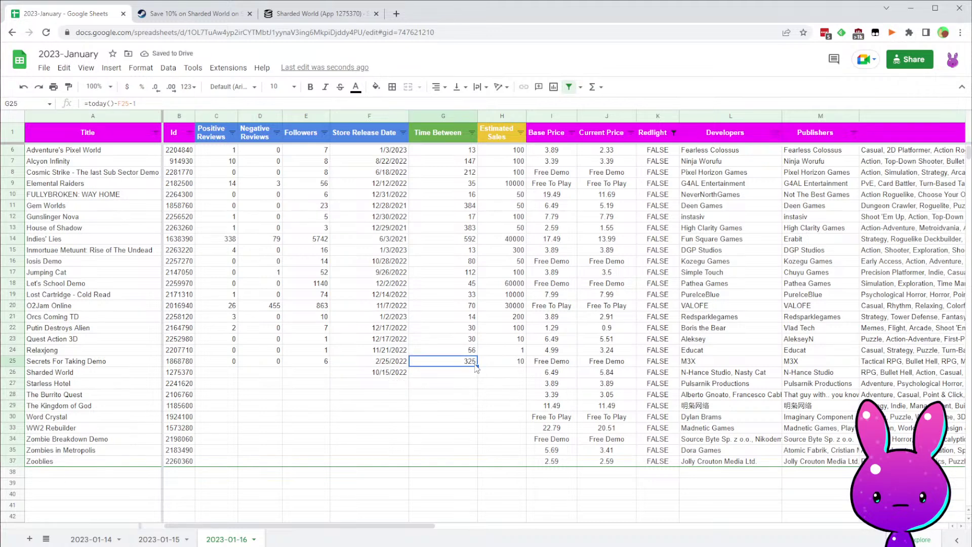
left_click_drag(477, 365, 479, 375)
left_click(475, 385)
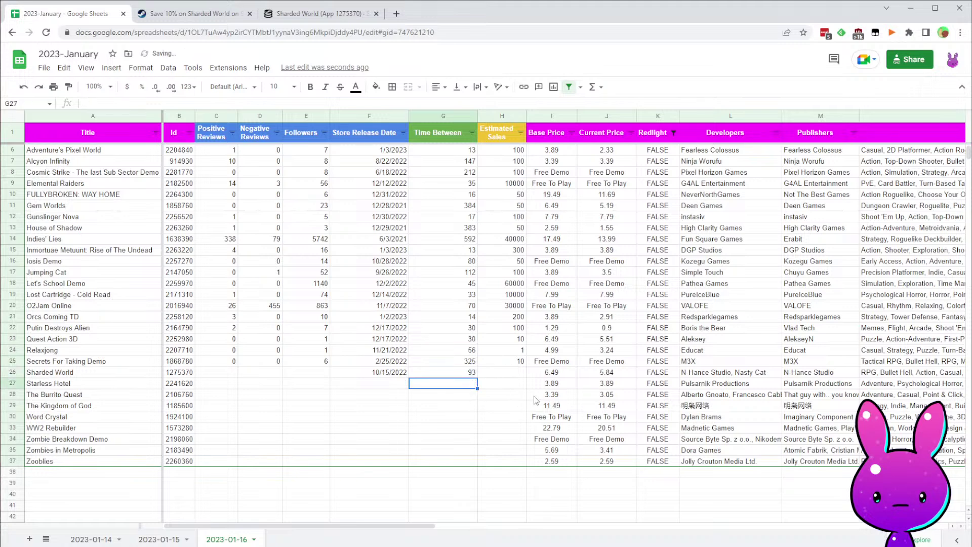
- Check the follower count on SteamDB and enter 20 followers for Sharded World in the spreadsheet
left_click(309, 14)
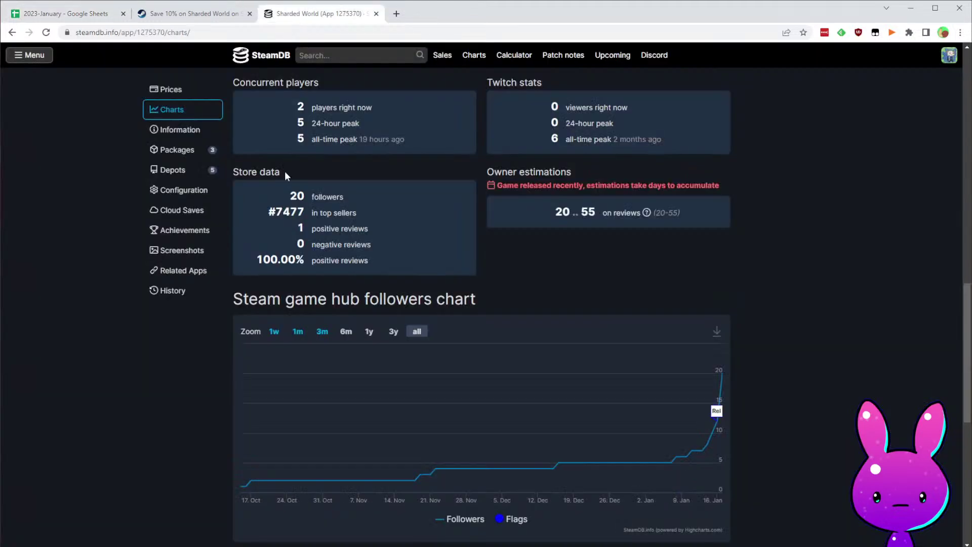
scroll(318, 328, "up", 2)
left_click(66, 13)
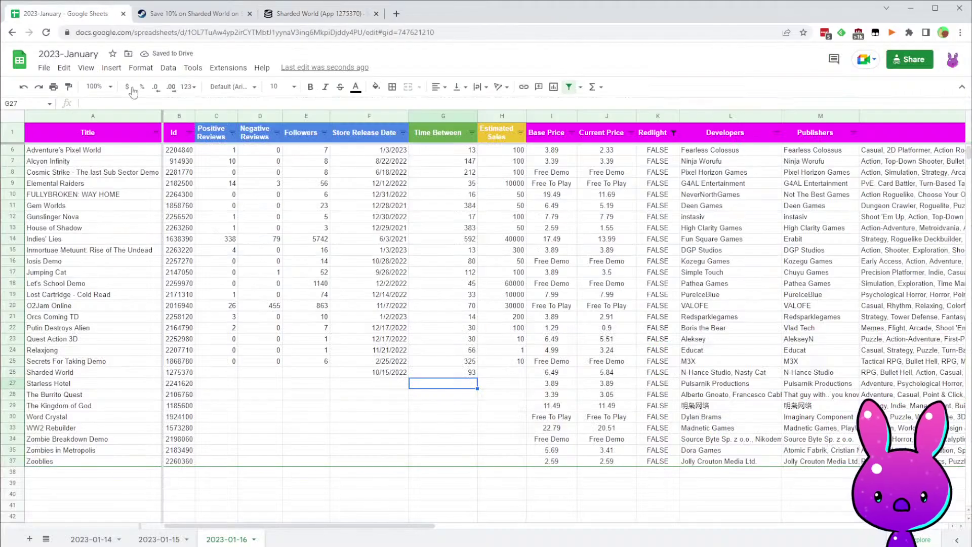
left_click(306, 372)
type("20")
- Check the review counts on SteamDB and enter 1 positive and 0 negative reviews for Sharded World
key("Left")
key("Left")
key("Left")
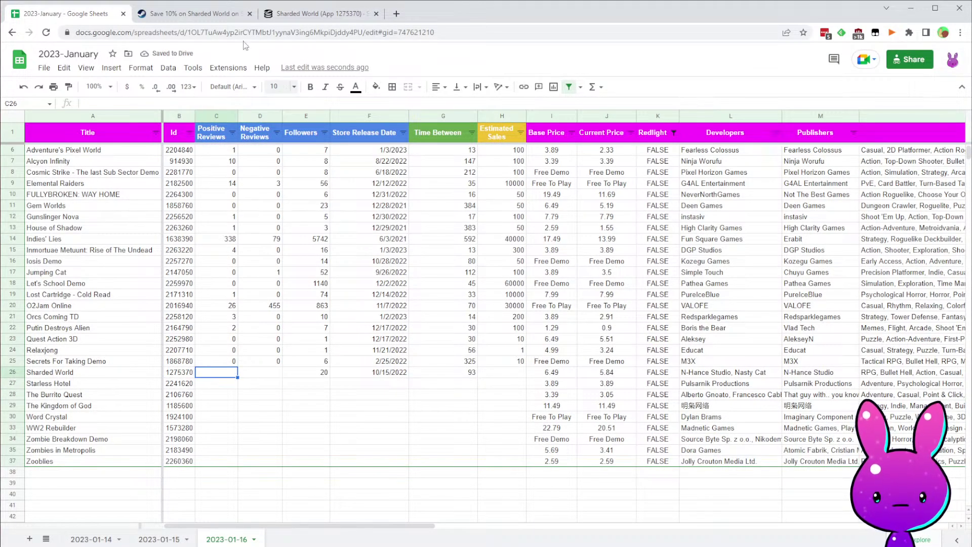
left_click(292, 16)
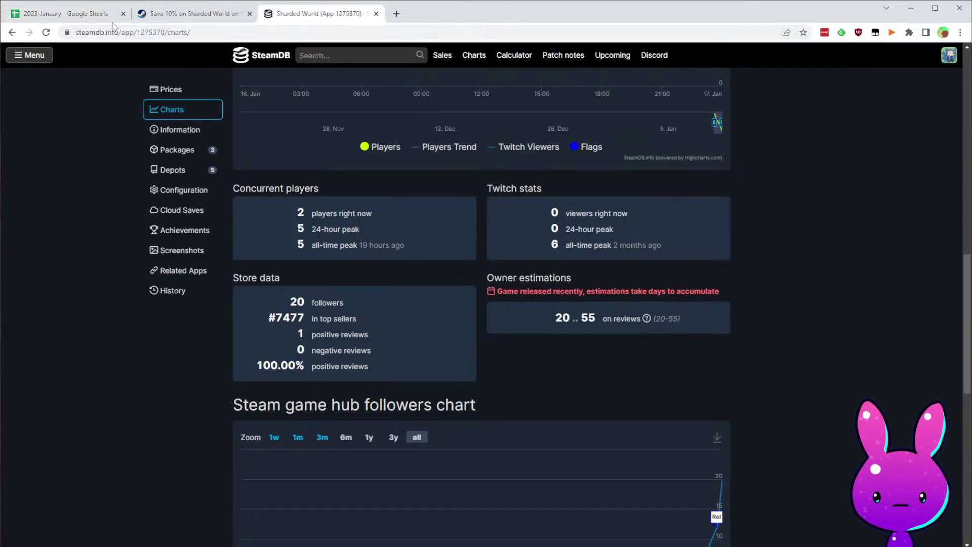
left_click(66, 14)
key("Right")
type("1")
key("Right")
type("0")
- Enter 1000 as the estimated sales for Sharded World
key("Right")
key("Right")
key("Right")
key("Right")
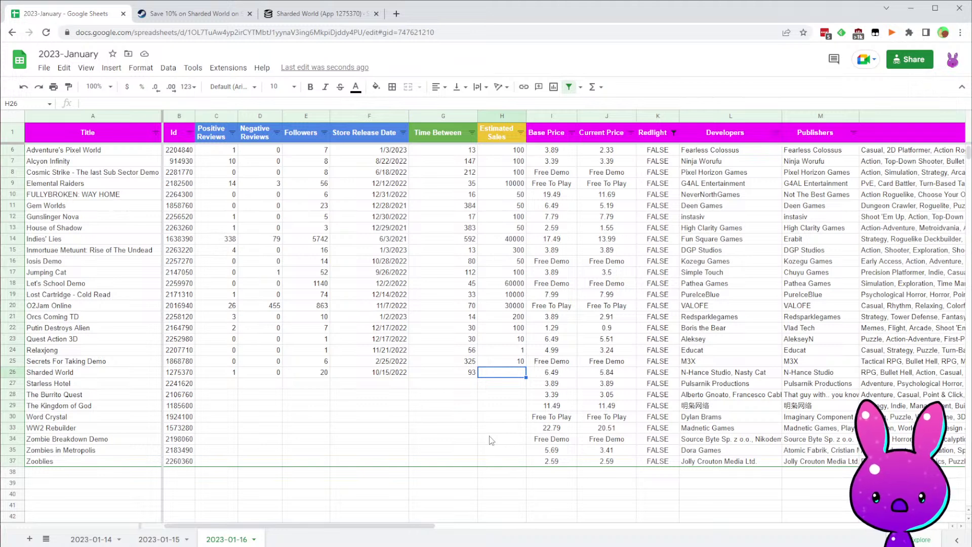
type("0")
key("BackSpace")
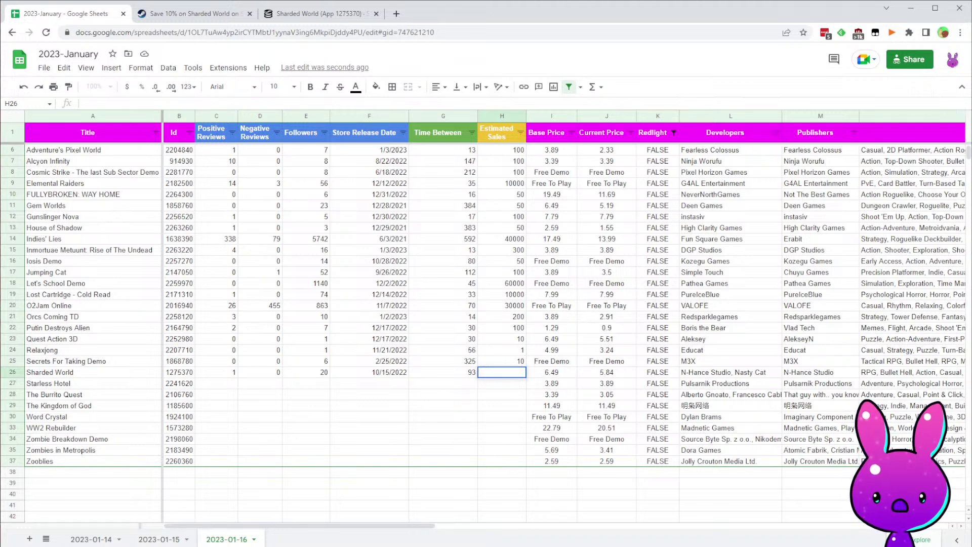
type("0")
key("Return")
key("Left")
key("Left")
key("Left")
key("Left")
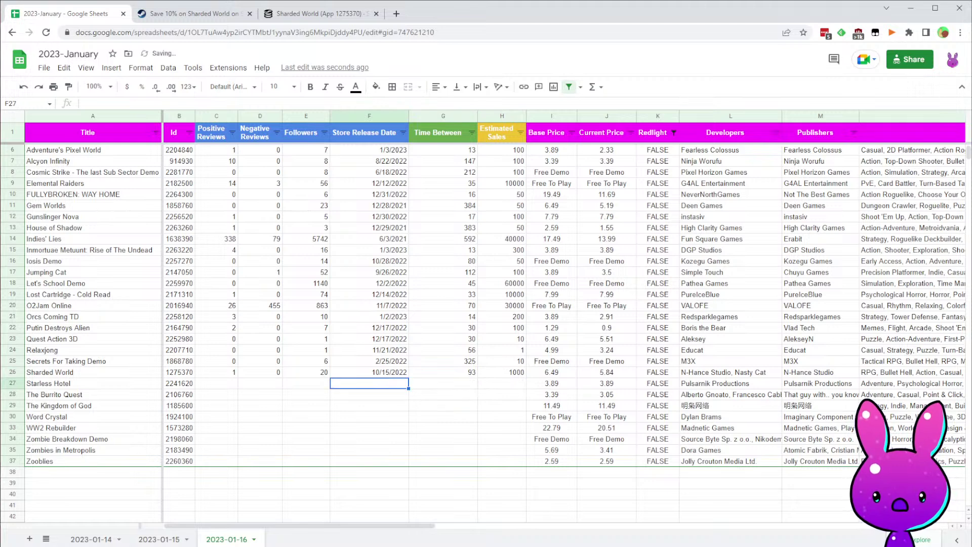
key("Left")
key("Left")
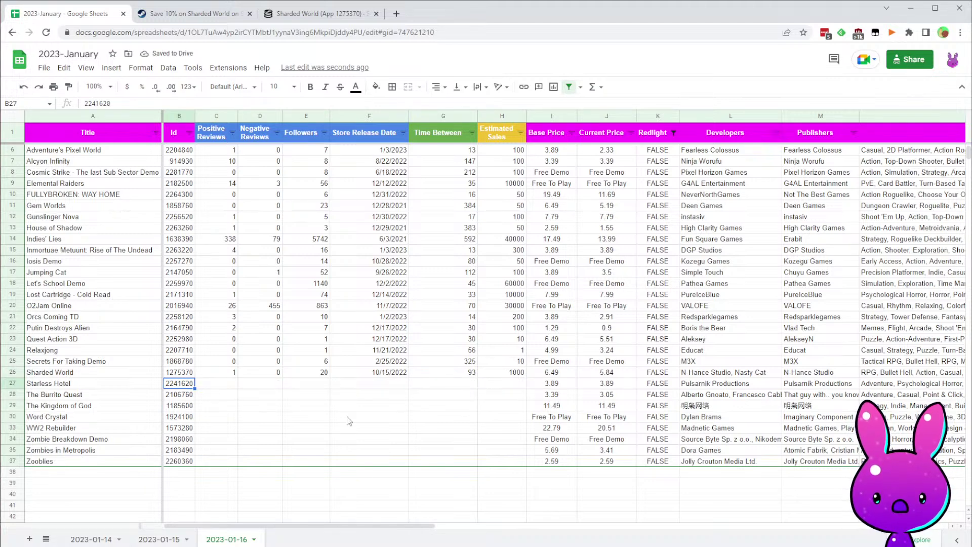
left_click(504, 381)
key("Up")
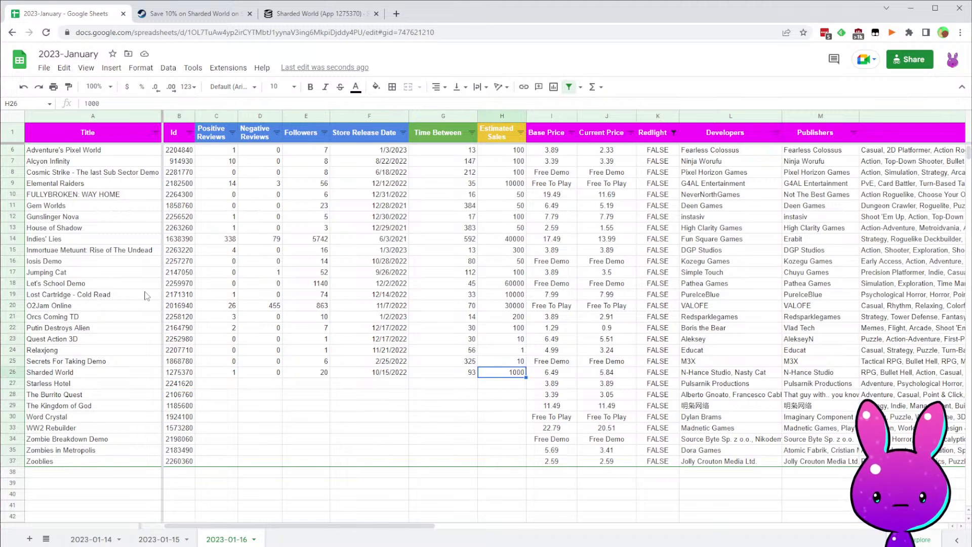
- Take the Starless Hotel ID 2241620 from the spreadsheet and open that game's Steam store page
scroll(257, 401, "down", 1)
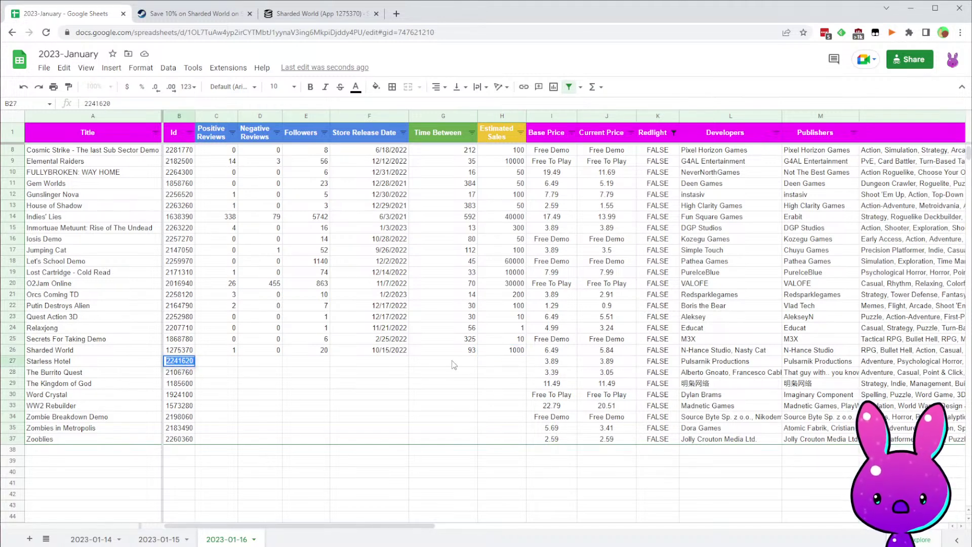
left_click_drag(288, 372, 261, 372)
left_click(73, 363)
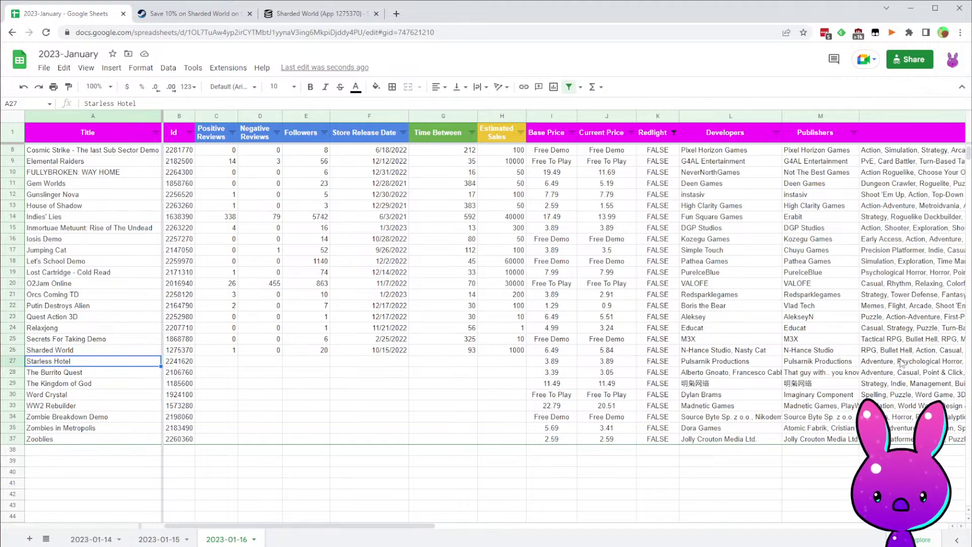
left_click(187, 365)
left_click(248, 364)
left_click(209, 20)
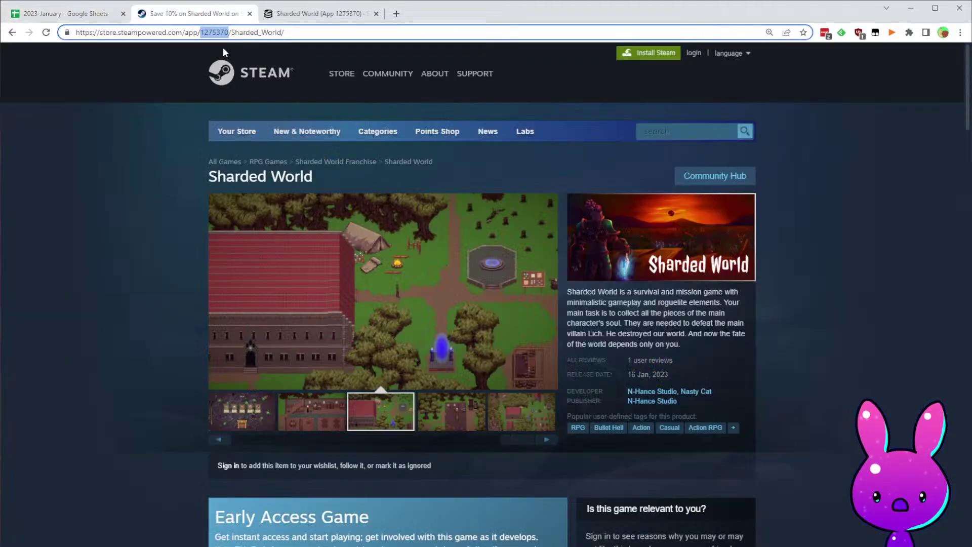
type("2241620")
type("Starless_Hotel")
key("Return")
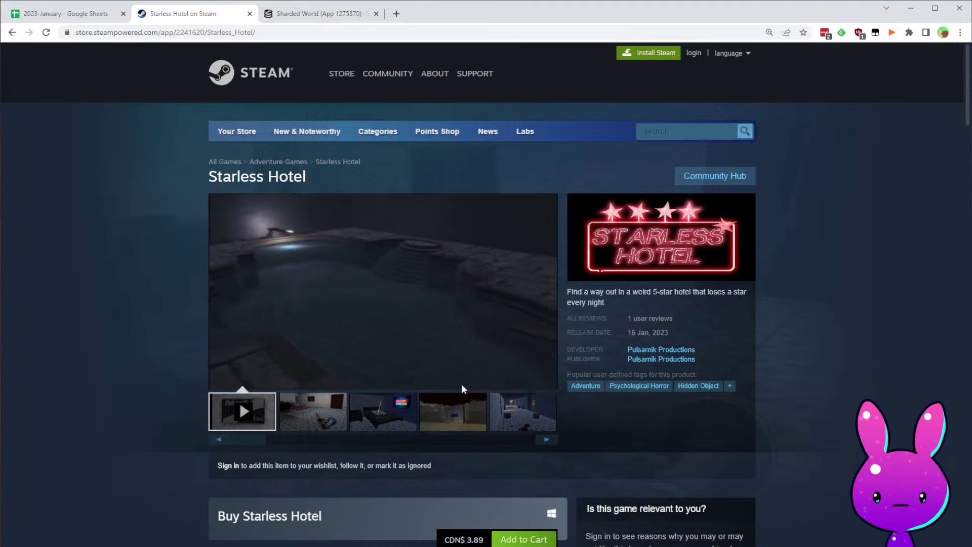
- Look over the Starless Hotel store page and expand its full game description
scroll(810, 304, "down", 6)
scroll(808, 299, "down", 4)
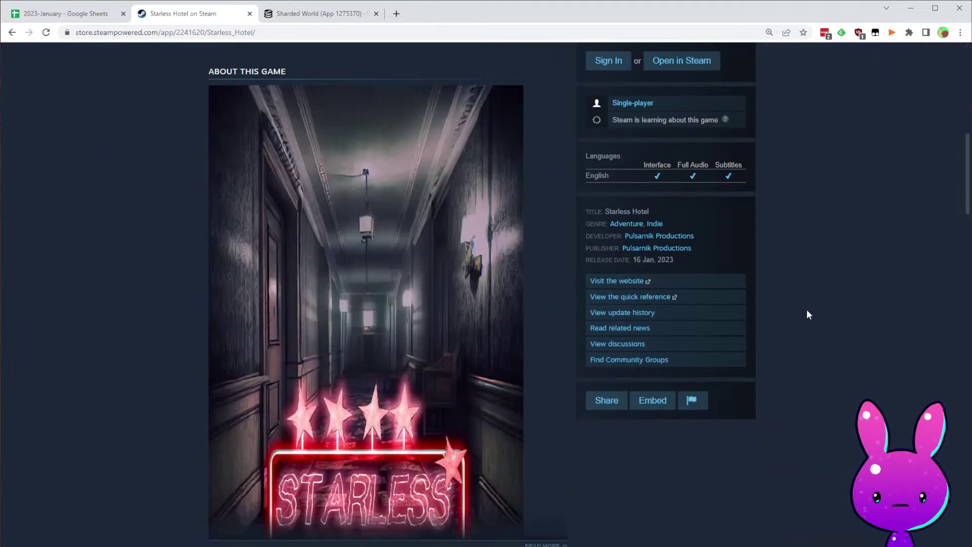
scroll(614, 380, "up", 10)
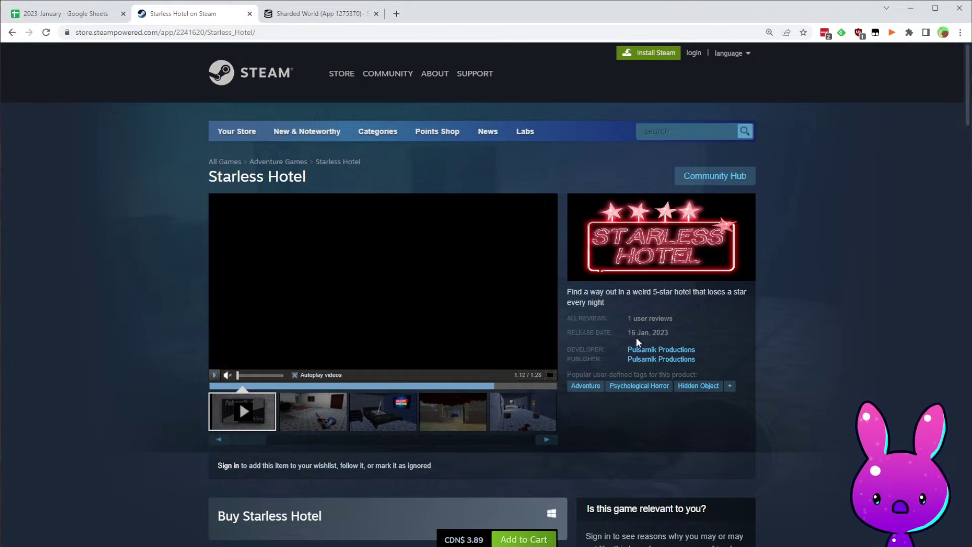
scroll(618, 391, "down", 15)
scroll(516, 405, "up", 4)
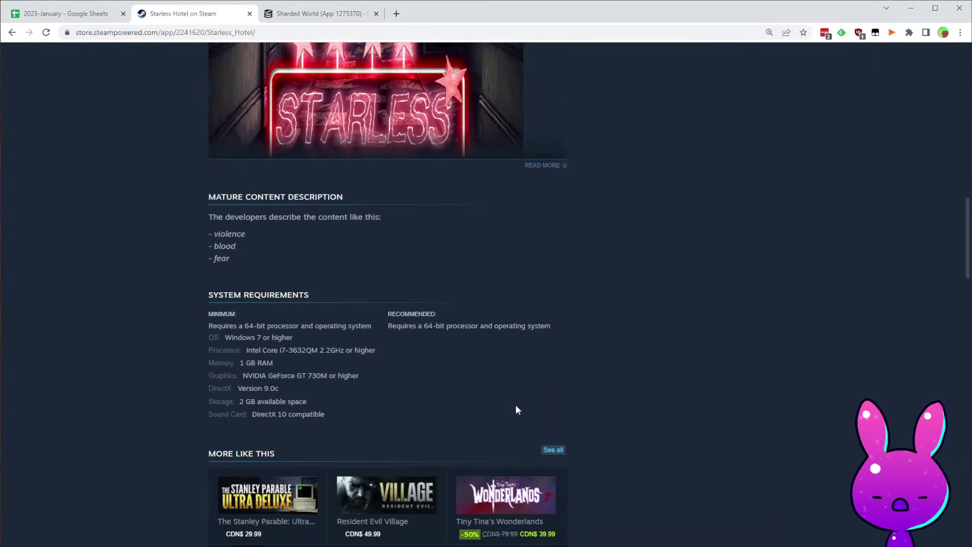
left_click(561, 282)
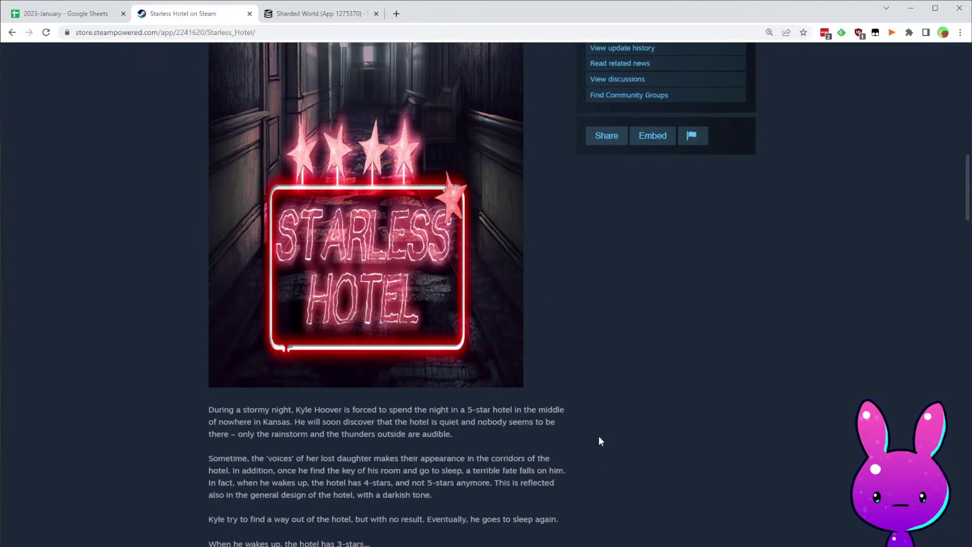
scroll(602, 442, "down", 4)
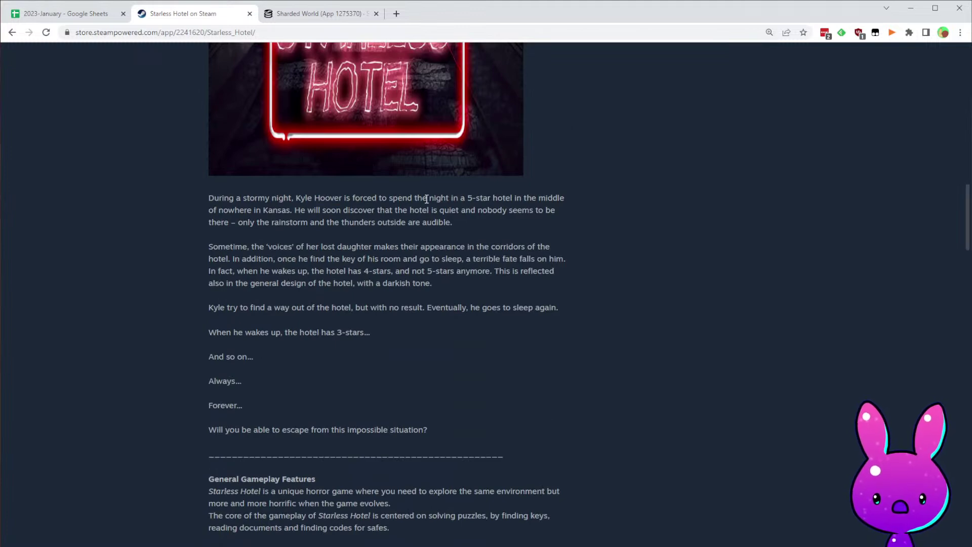
- Read the story paragraphs in the Starless Hotel description, highlighting passages along the way
left_click_drag(422, 198, 565, 199)
left_click(283, 209)
left_click_drag(302, 211, 438, 223)
left_click(487, 238)
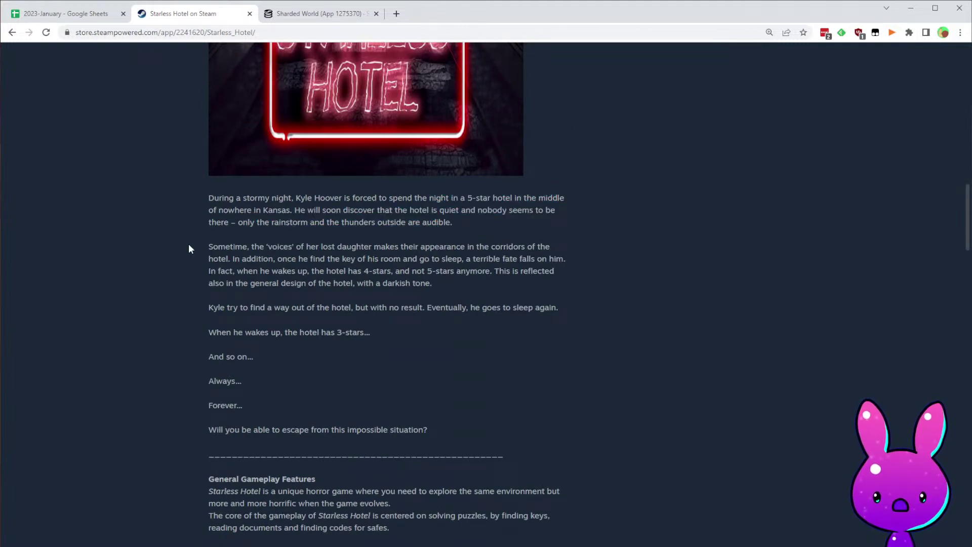
left_click_drag(243, 222, 487, 232)
left_click_drag(443, 259, 440, 260)
left_click_drag(266, 248, 537, 247)
left_click(380, 270)
left_click_drag(239, 260, 474, 268)
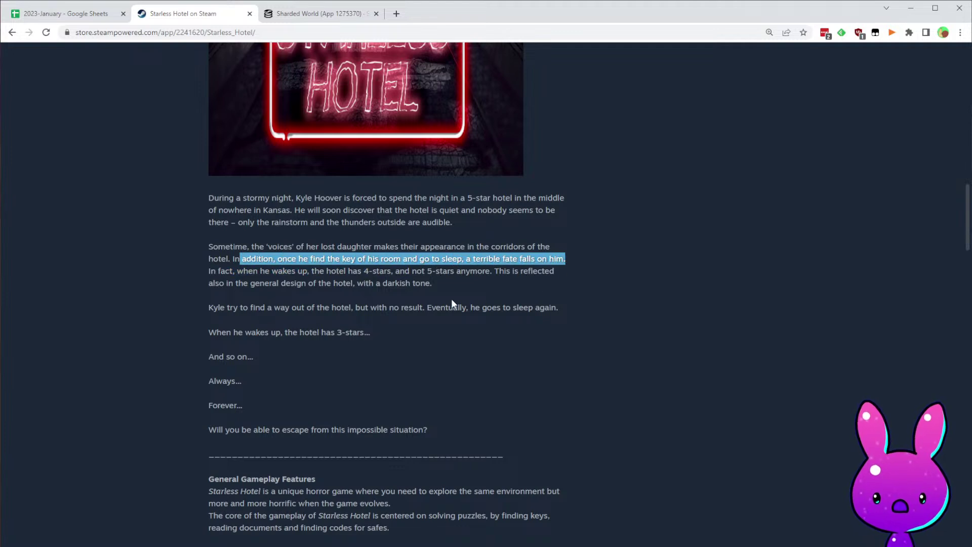
left_click(201, 266)
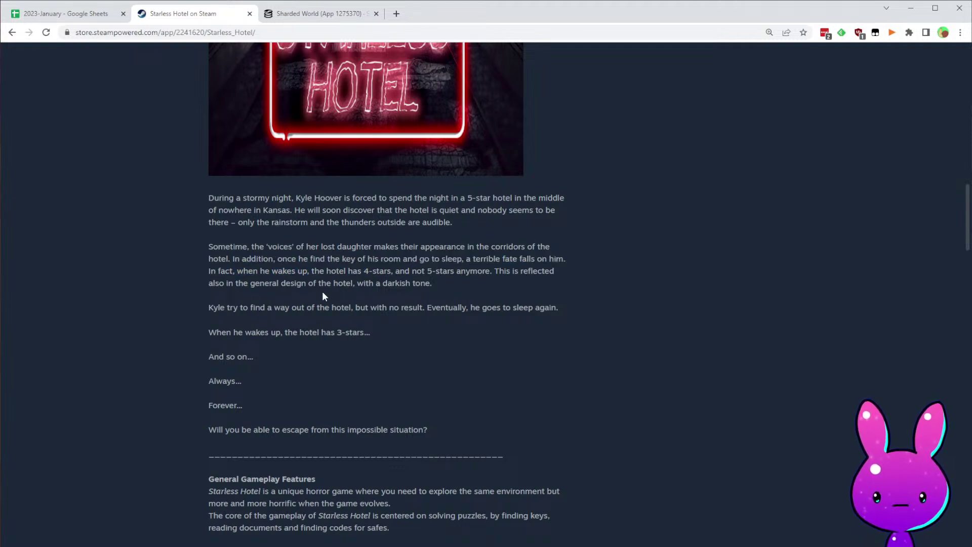
left_click_drag(348, 271, 434, 284)
left_click(420, 327)
left_click(330, 409)
left_click_drag(202, 362, 276, 403)
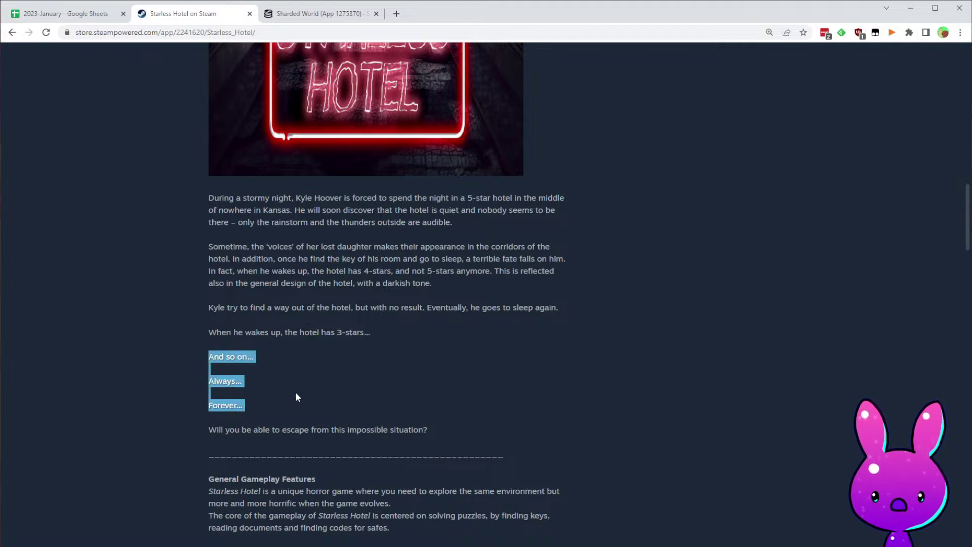
left_click(226, 339)
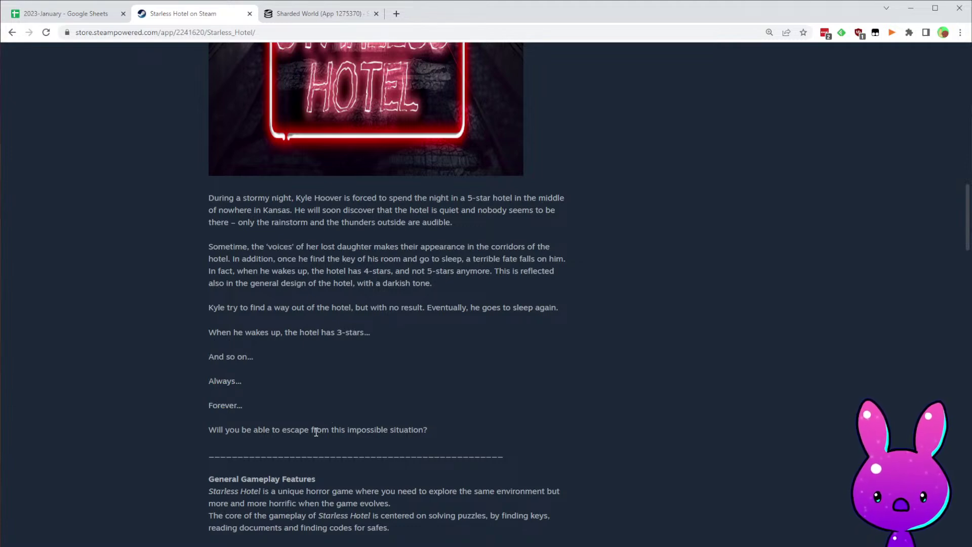
- Read the Starless Hotel gameplay features and its customer review, then return to the page header
scroll(568, 487, "down", 5)
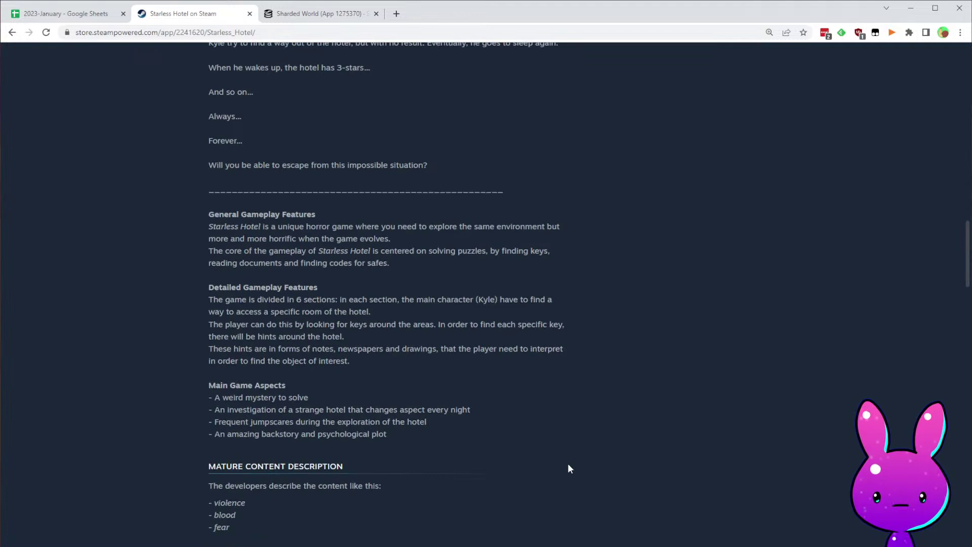
scroll(572, 481, "up", 4)
scroll(550, 468, "down", 7)
scroll(503, 497, "down", 10)
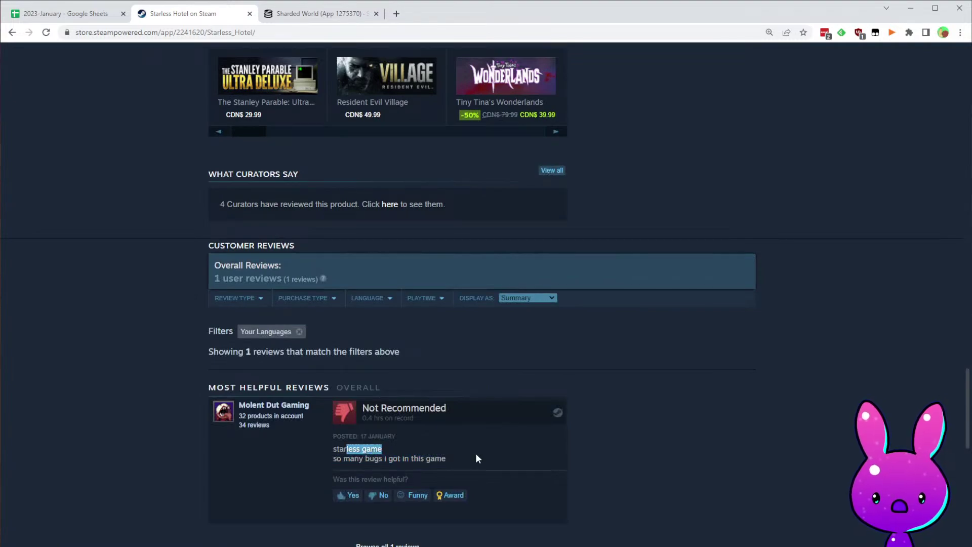
left_click(518, 447)
scroll(599, 437, "up", 10)
scroll(501, 324, "up", 20)
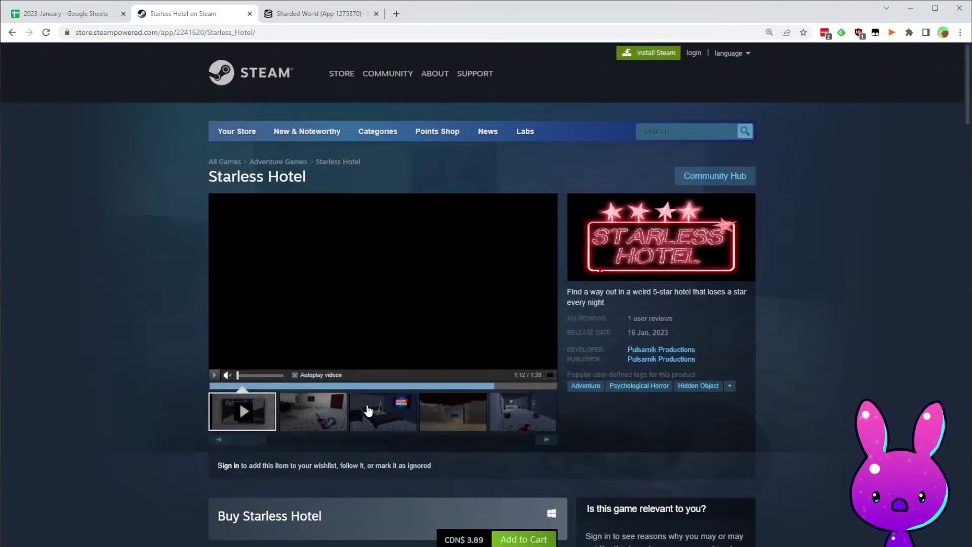
- View the Starless Hotel screenshots and open the list of games by developer Pulsarnik Productions
left_click(367, 410)
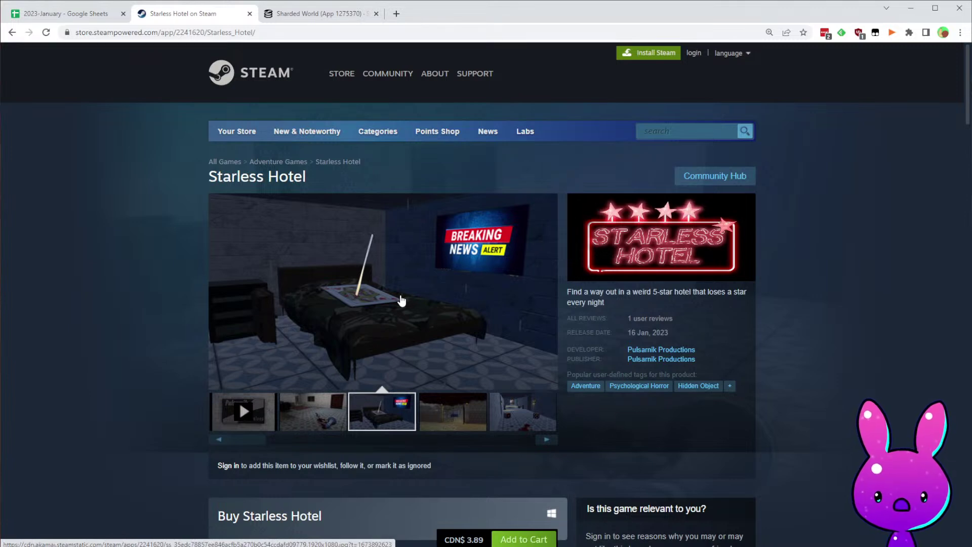
scroll(810, 284, "down", 2)
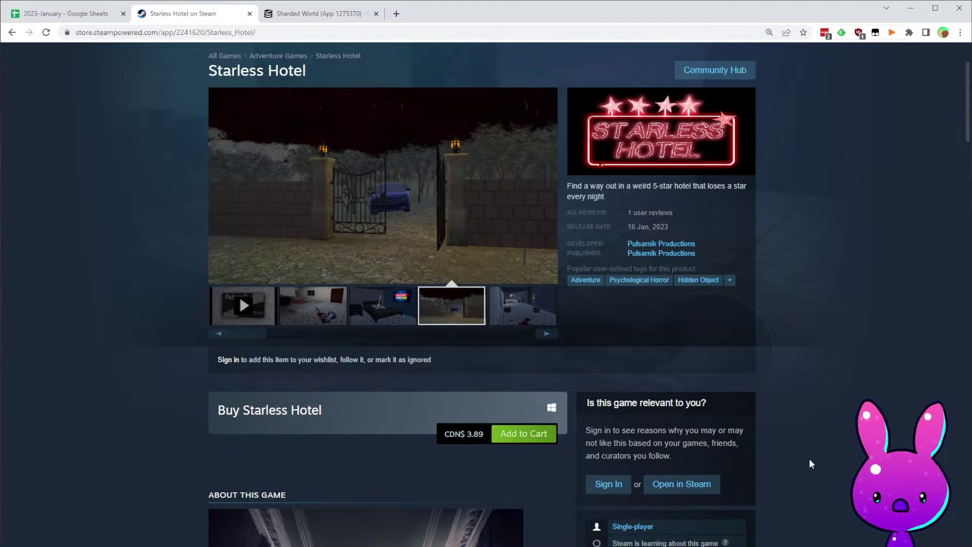
left_click(687, 244)
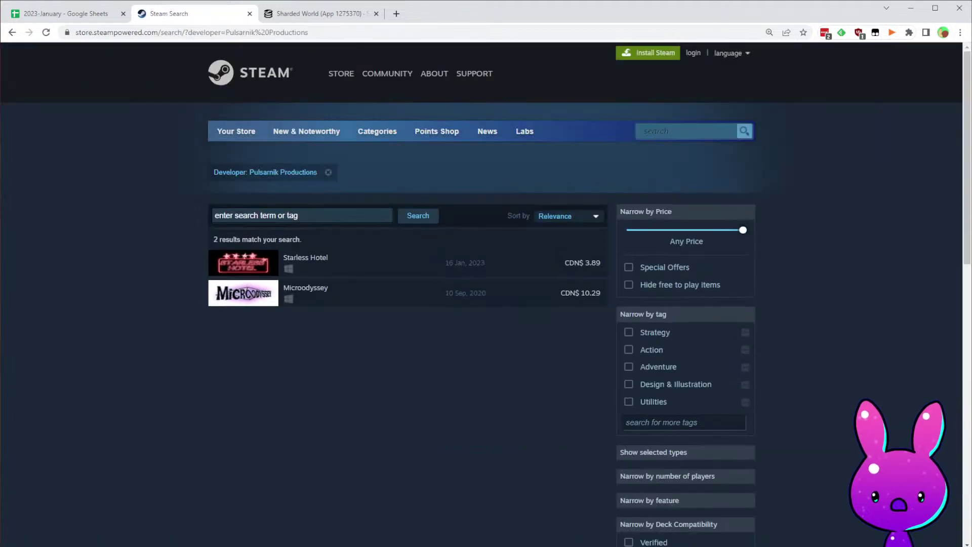
- Check the developer's other game, Microodyssey, and return to the customer reviews on the Starless Hotel store page
left_click(392, 294)
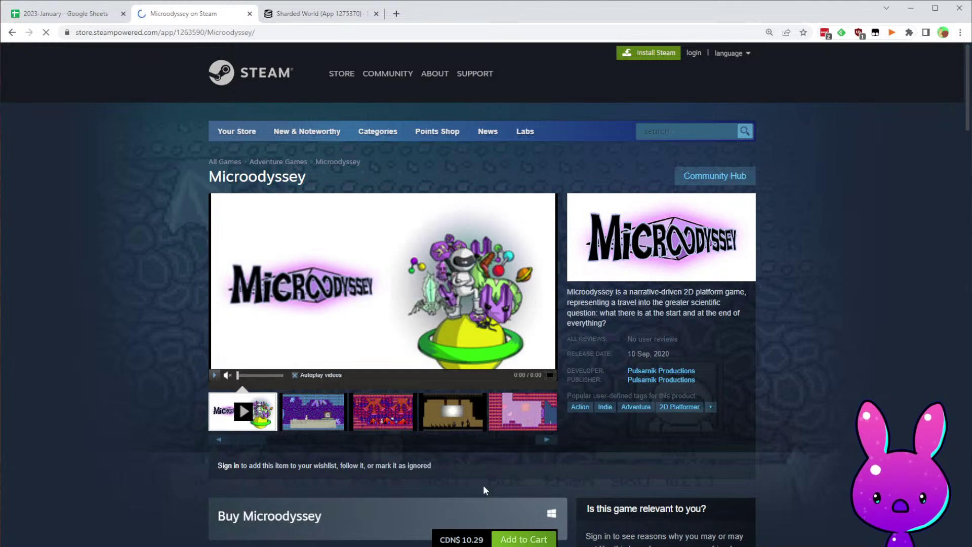
left_click_drag(725, 292, 653, 302)
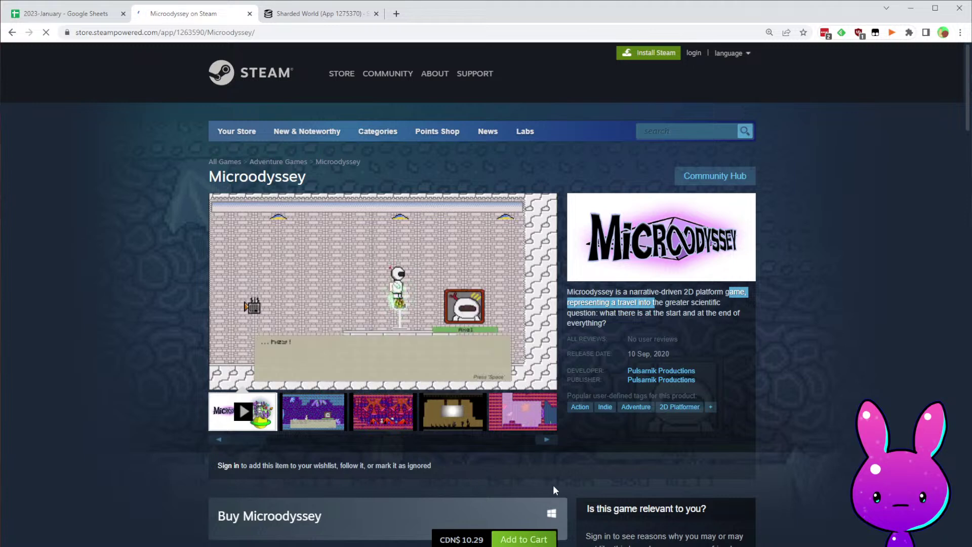
scroll(499, 487, "down", 4)
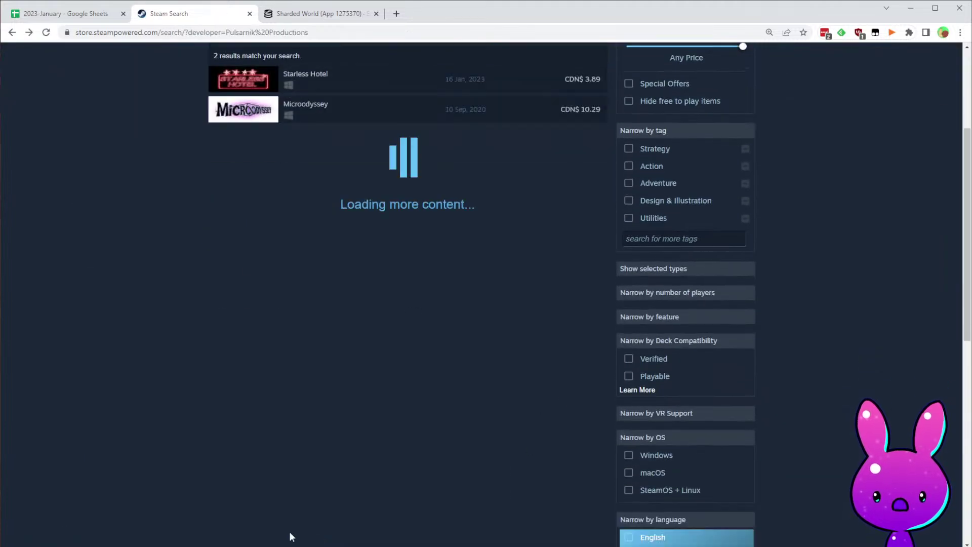
scroll(370, 308, "up", 4)
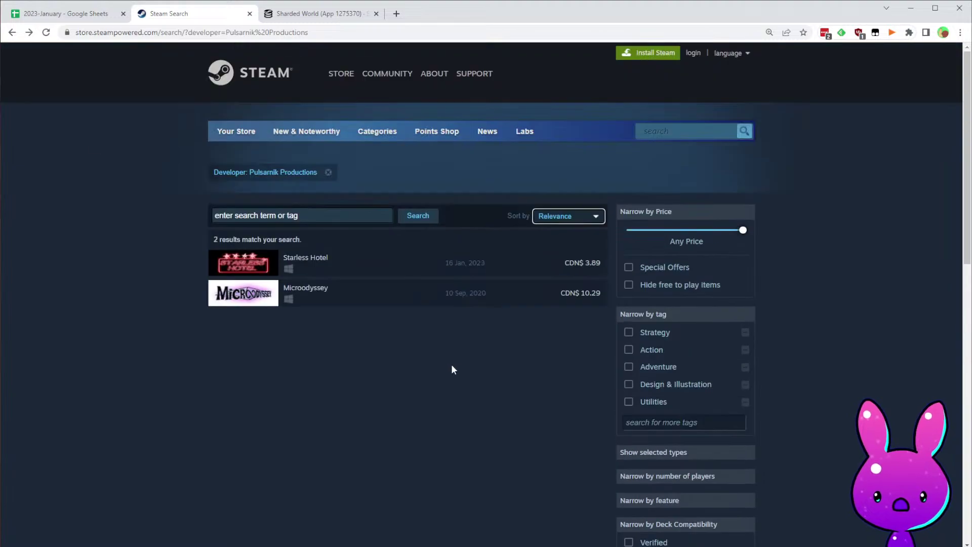
key("alt+Left")
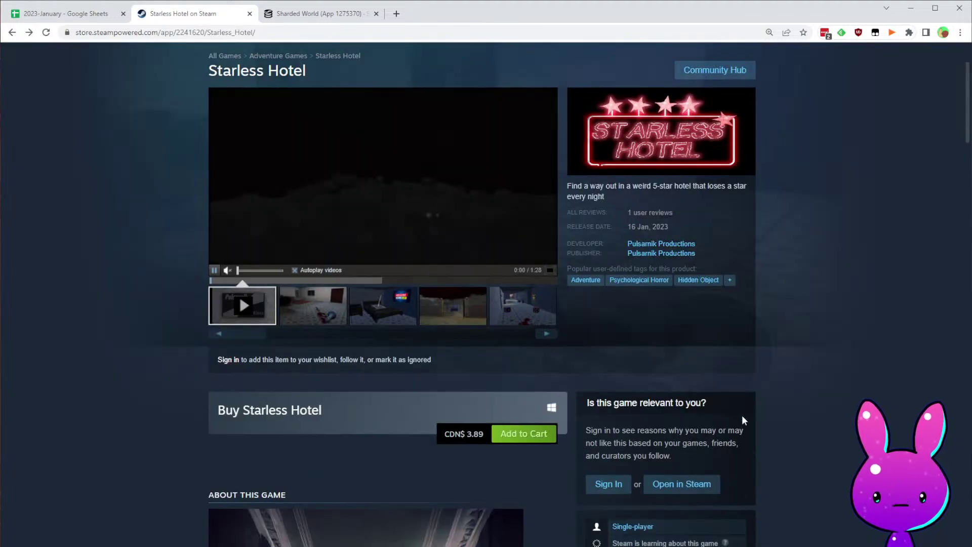
scroll(612, 303, "down", 10)
scroll(667, 434, "down", 10)
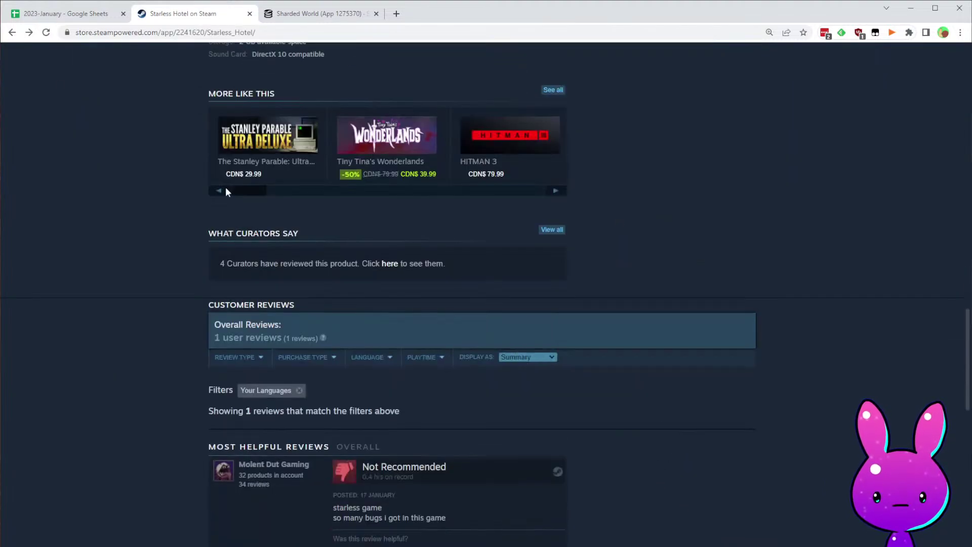
- Open the SteamDB charts page for Starless Hotel using its app ID 2241620
left_click(186, 32)
left_click(215, 32)
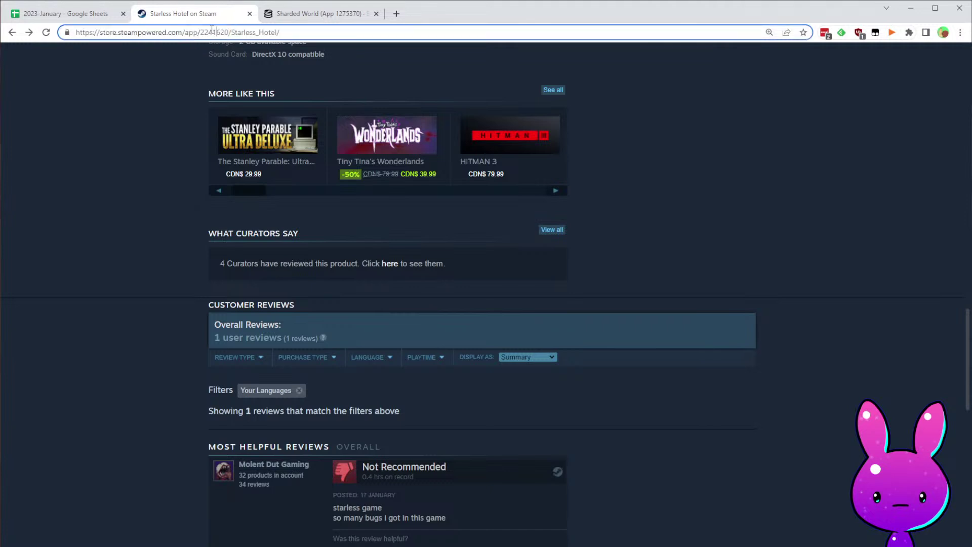
left_click(347, 15)
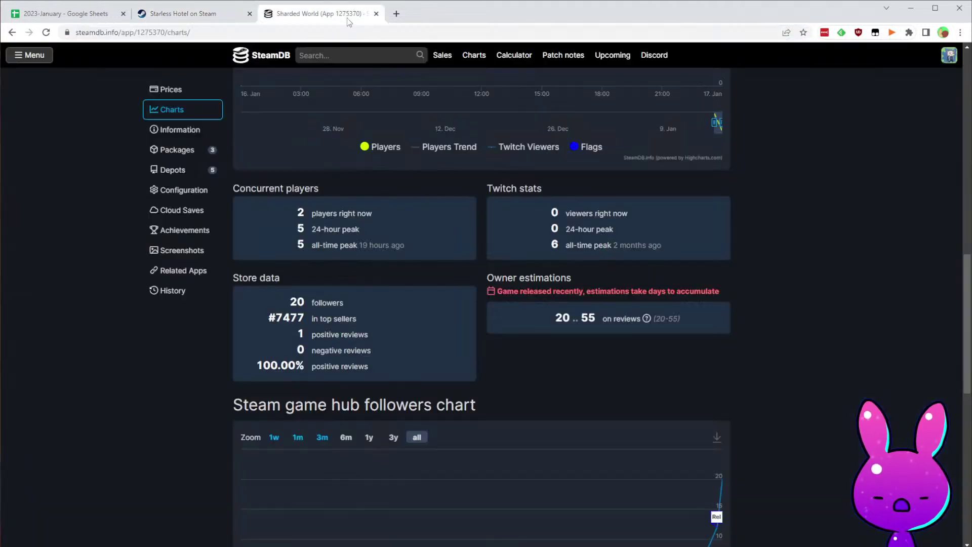
double_click(162, 33)
type("2241620")
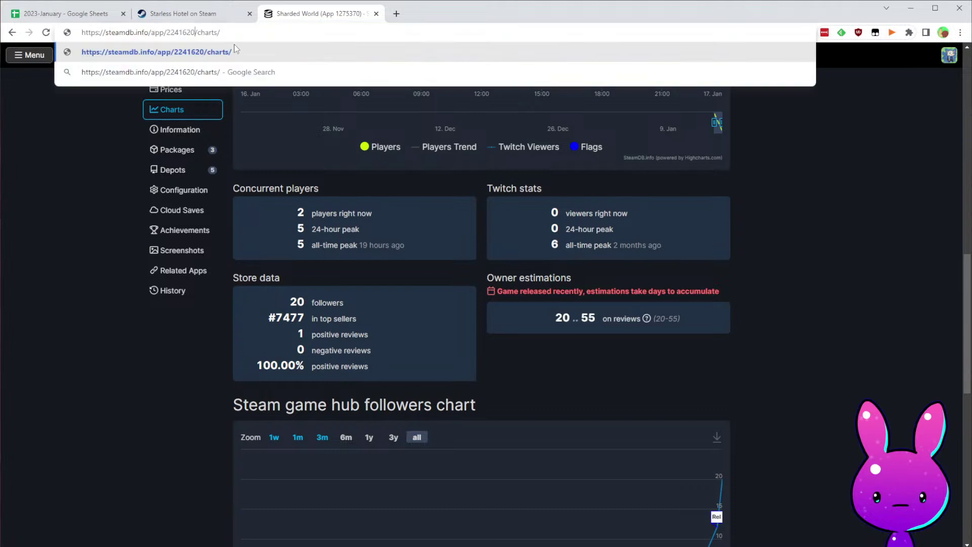
left_click(234, 44)
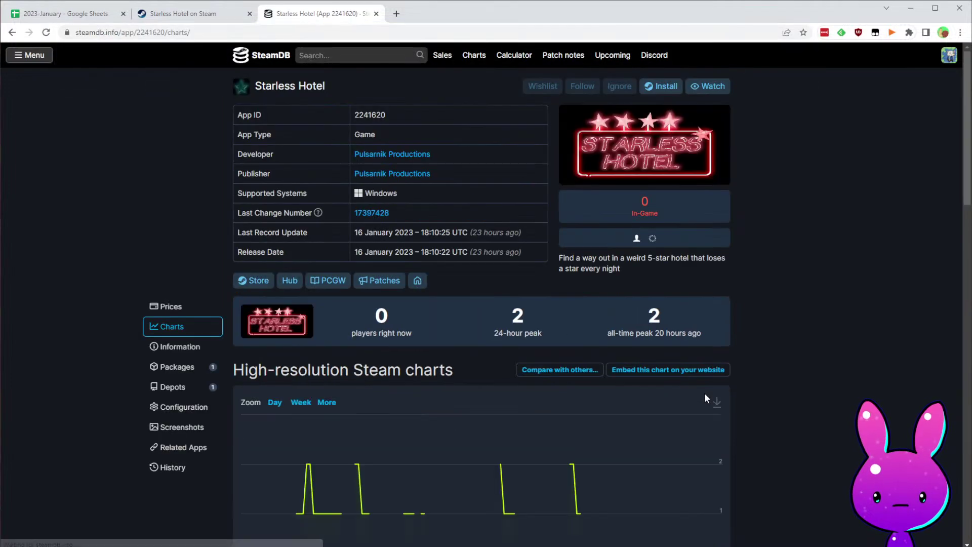
- Find the earliest date in Starless Hotel's SteamDB followers chart and enter 12/10/2022 as its store release date in the spreadsheet
scroll(628, 228, "down", 2)
scroll(475, 177, "up", 2)
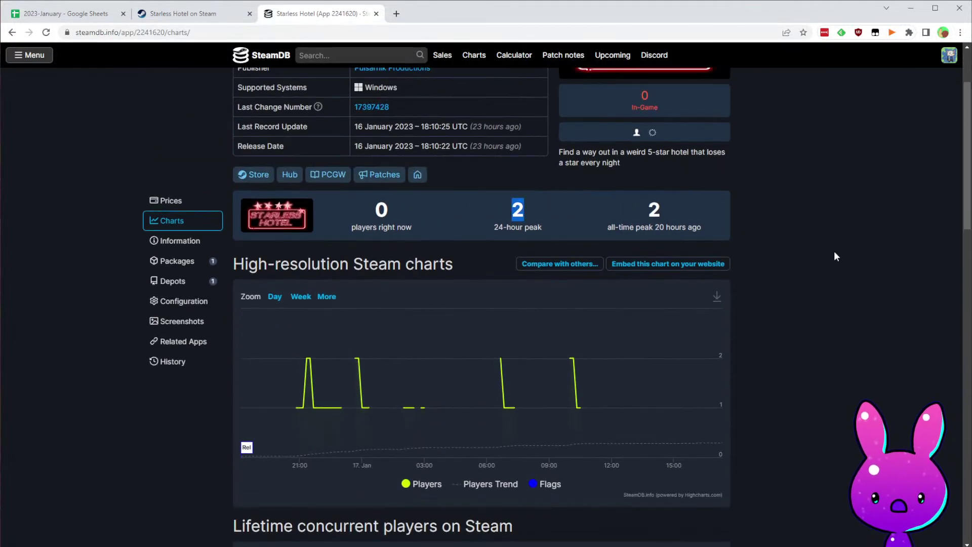
scroll(752, 296, "down", 11)
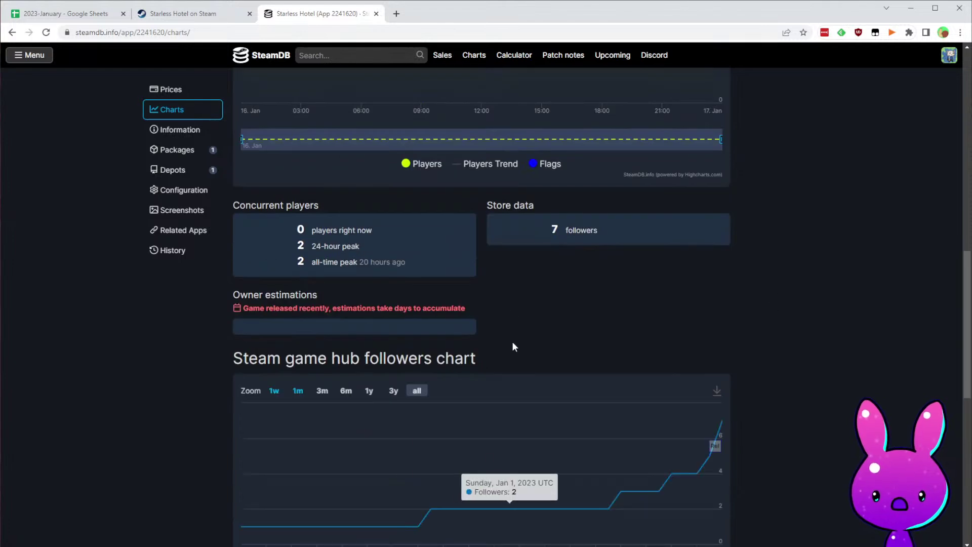
scroll(513, 310, "down", 3)
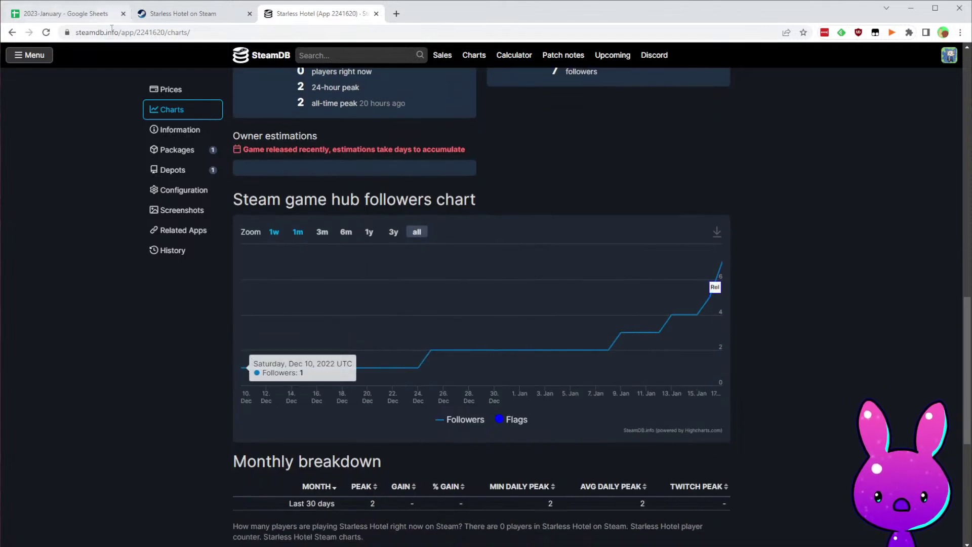
left_click(71, 14)
left_click(382, 362)
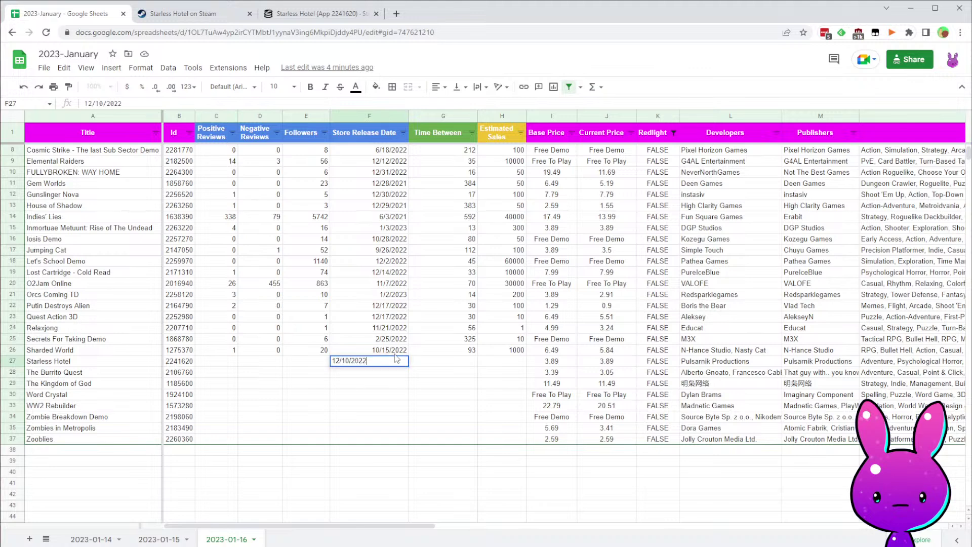
key("Left")
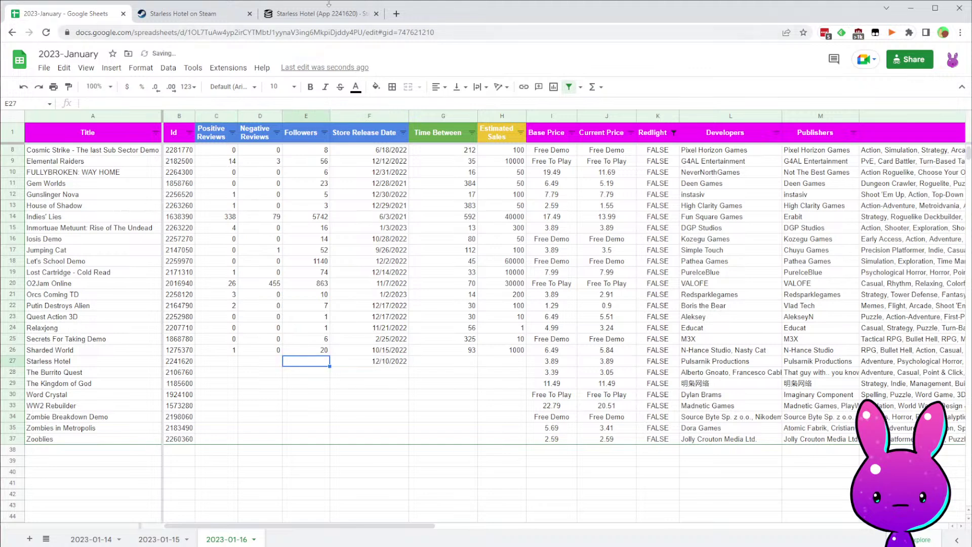
- Look up Starless Hotel's followers on SteamDB and record 7 followers, 0 positive reviews and 1 negative review in its row
left_click(308, 13)
scroll(485, 360, "up", 3)
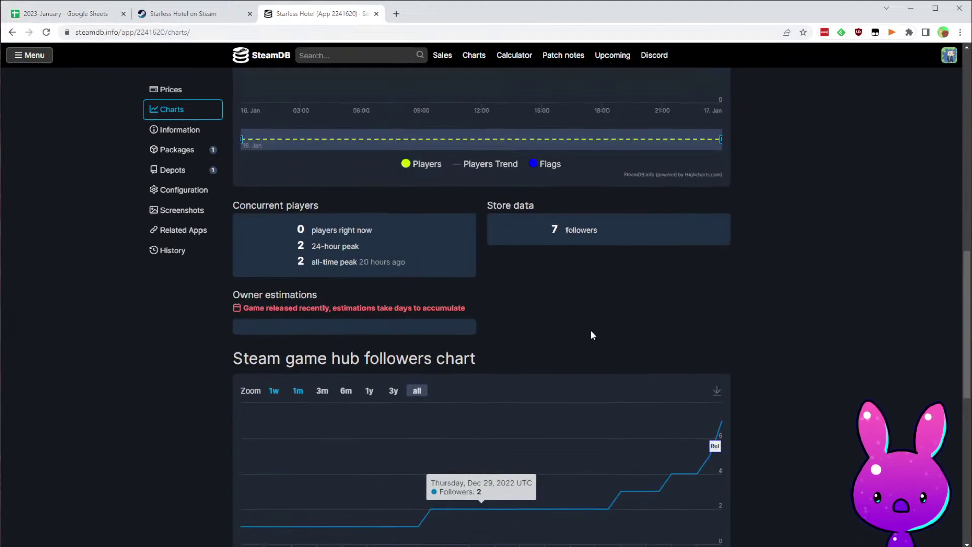
left_click(76, 14)
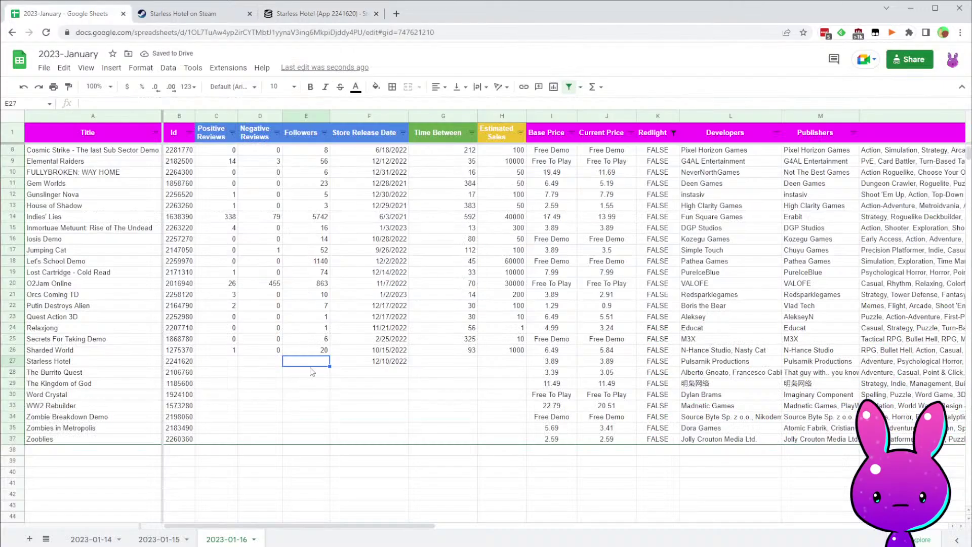
type("7")
key("Left")
key("Left")
key("Right")
key("Left")
type("0")
key("Tab")
key("Tab")
key("Tab")
key("Tab")
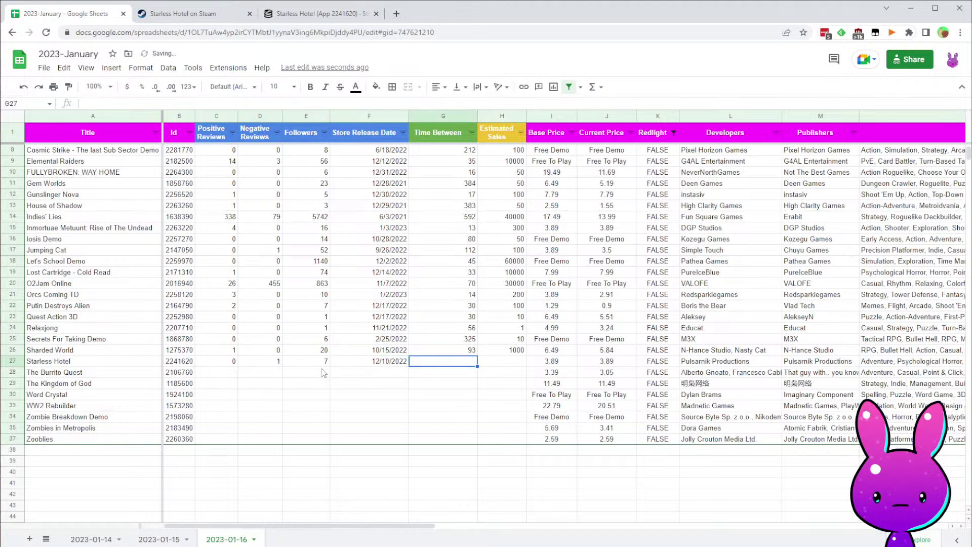
- Extend the Time Between formula from the Sharded World row down to the Starless Hotel row
left_click(470, 351)
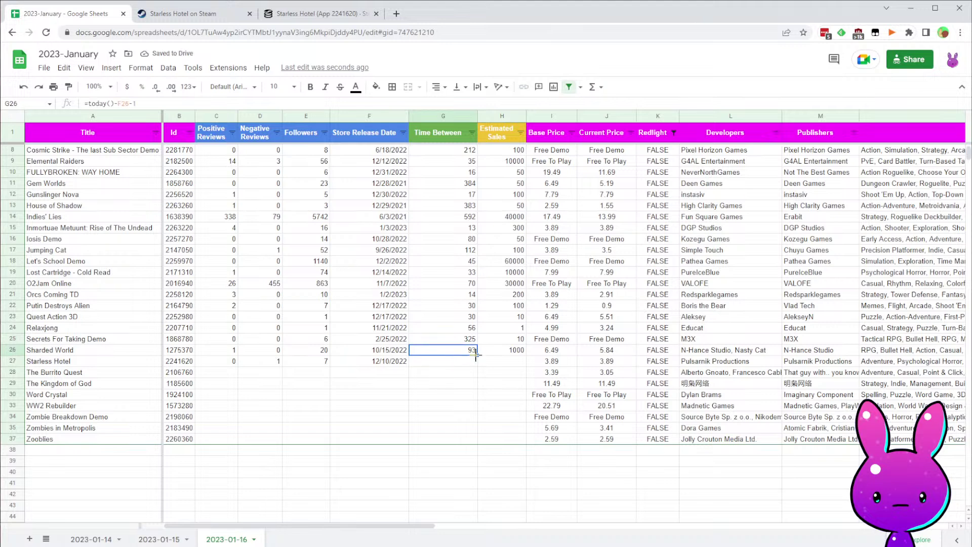
left_click_drag(472, 366, 471, 366)
left_click(449, 395)
left_click(494, 372)
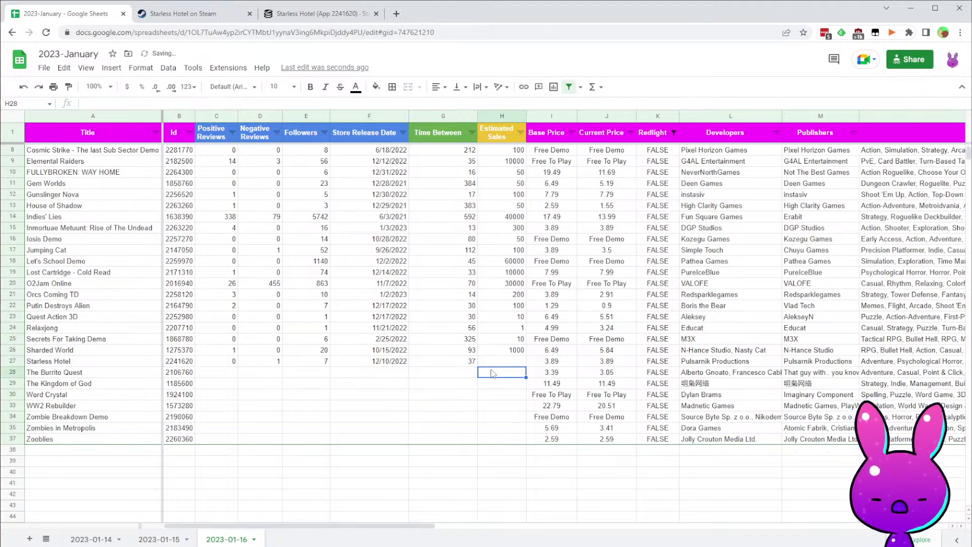
- Set Starless Hotel's estimated sales to 200 and move to the row for The Burrito Quest
key("Up")
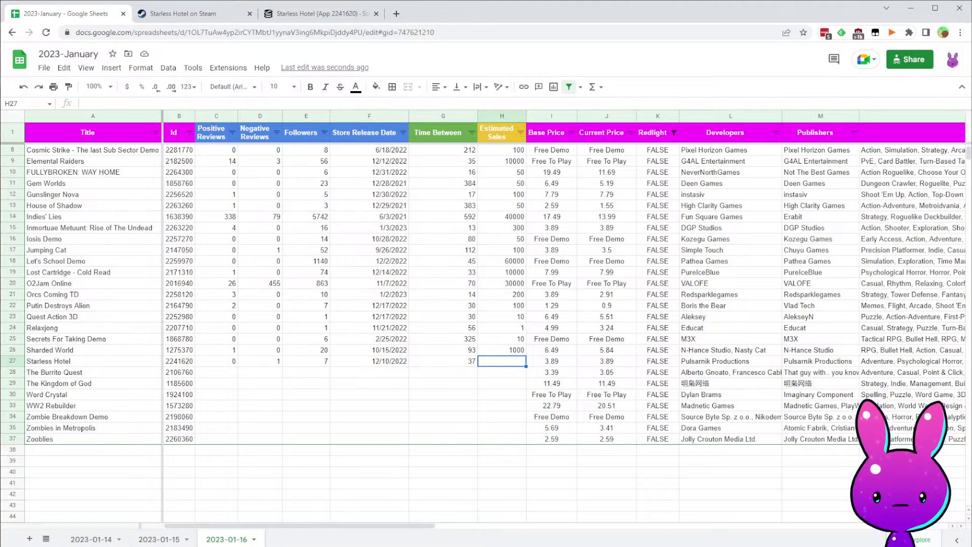
type("200")
key("Return")
key("Down")
key("Left")
key("Left")
key("Left")
key("Left")
key("Left")
key("Up")
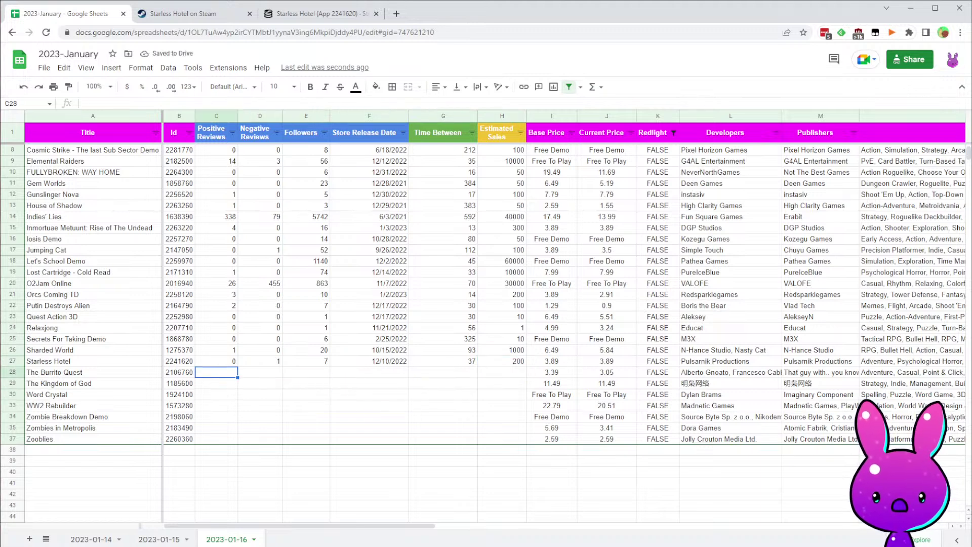
left_click(181, 372)
left_click(268, 370)
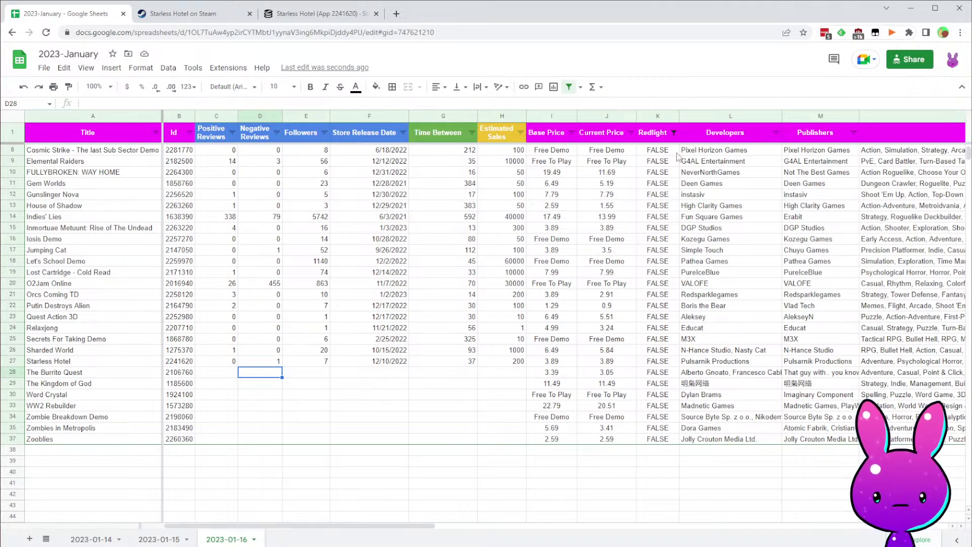
- Widen the Developers and Publishers columns to fit their contents and read the full names, and narrow both columns again
left_click(784, 117)
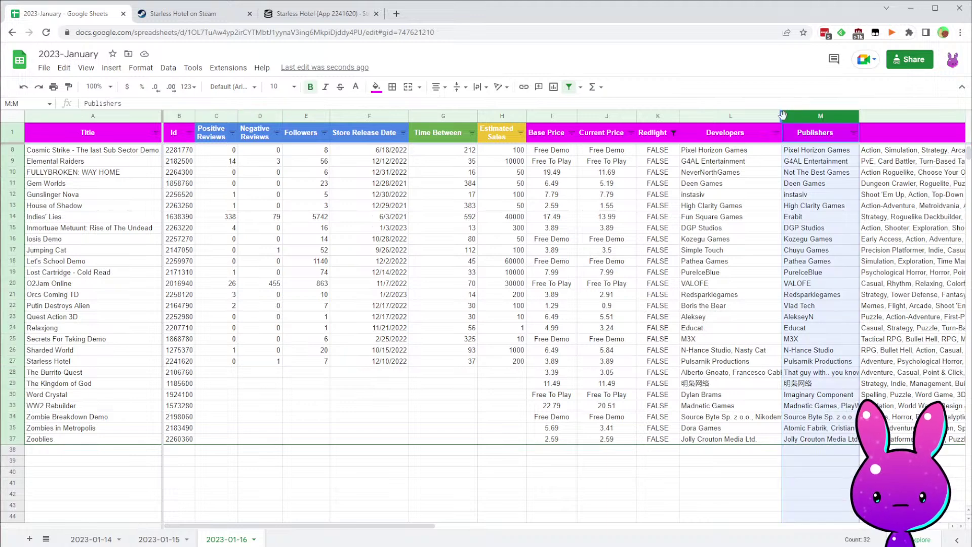
double_click(780, 117)
left_click(810, 262)
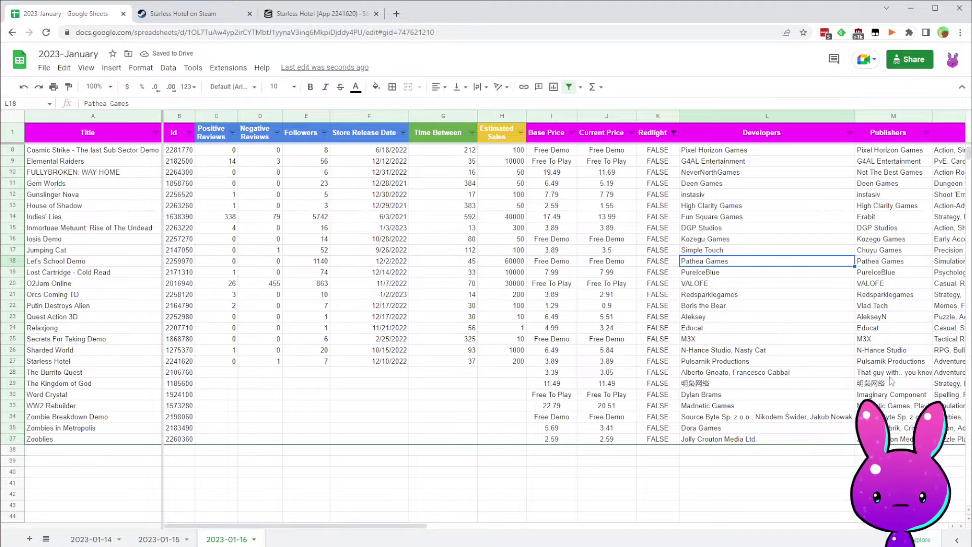
double_click(931, 112)
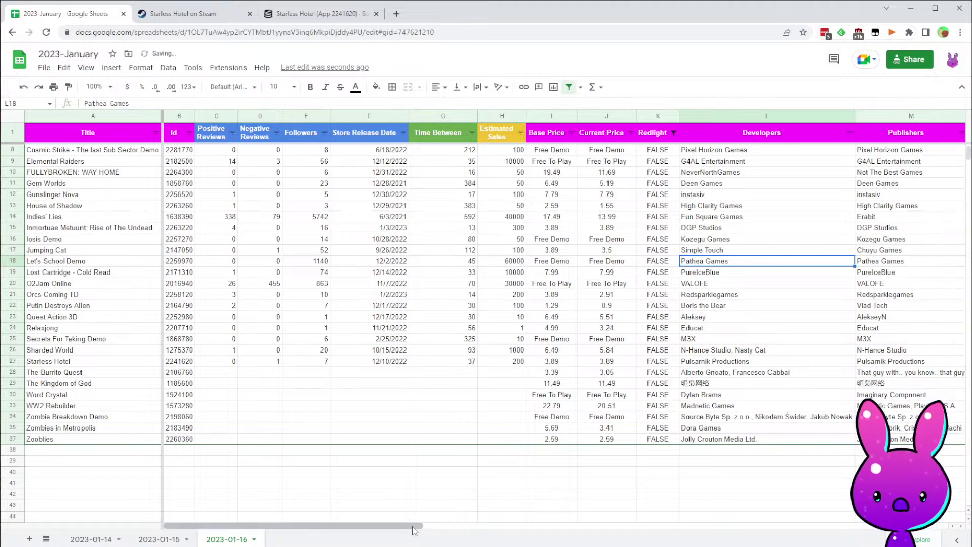
mouse_move(767, 116)
left_mouse_down()
mouse_move(855, 117)
mouse_move(770, 119)
left_mouse_up()
left_click(724, 372)
- Open the Steam store page for The Burrito Quest using its app ID 2106760 from the spreadsheet
left_click(173, 374)
left_click(320, 385)
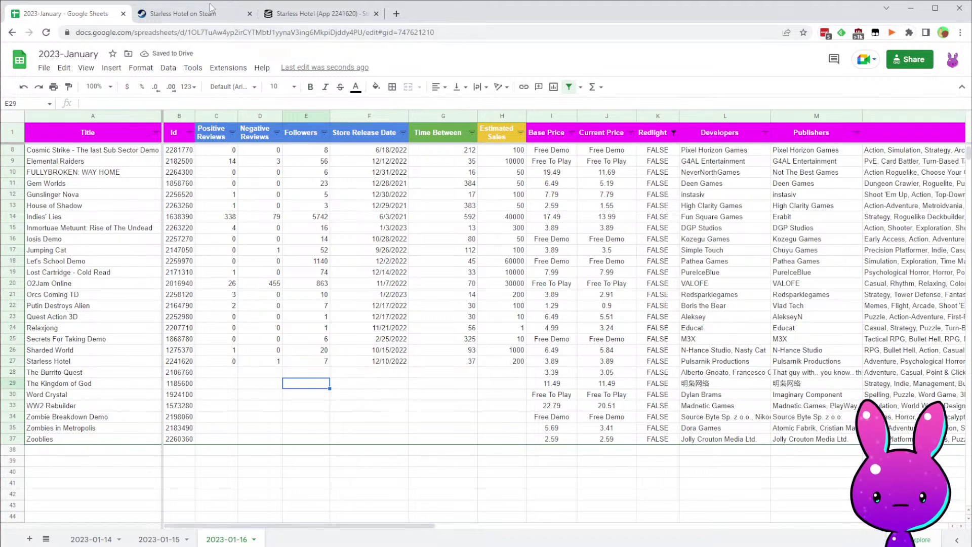
left_click(206, 10)
type("2106760")
key("Return")
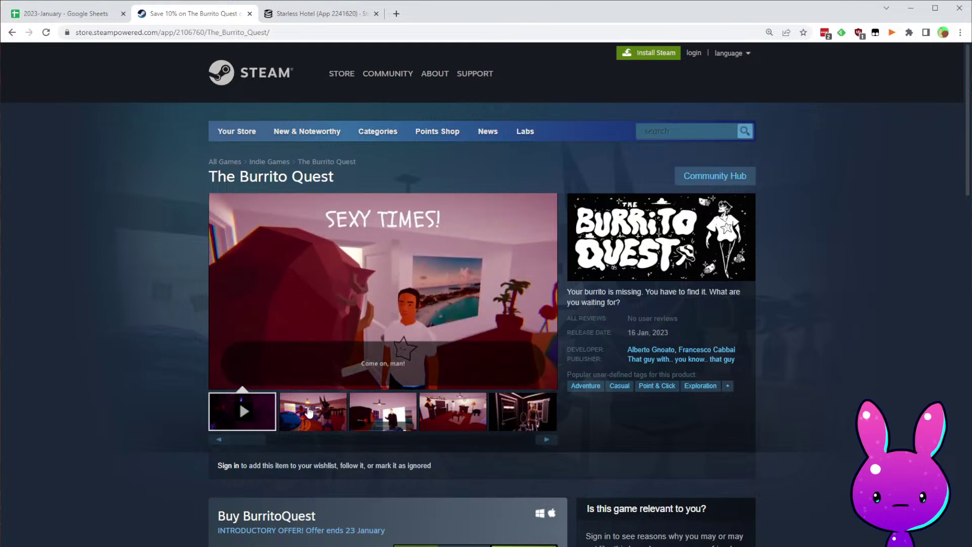
- View the screenshots of The Burrito Quest in its store page gallery
left_click(344, 401)
left_click(385, 428)
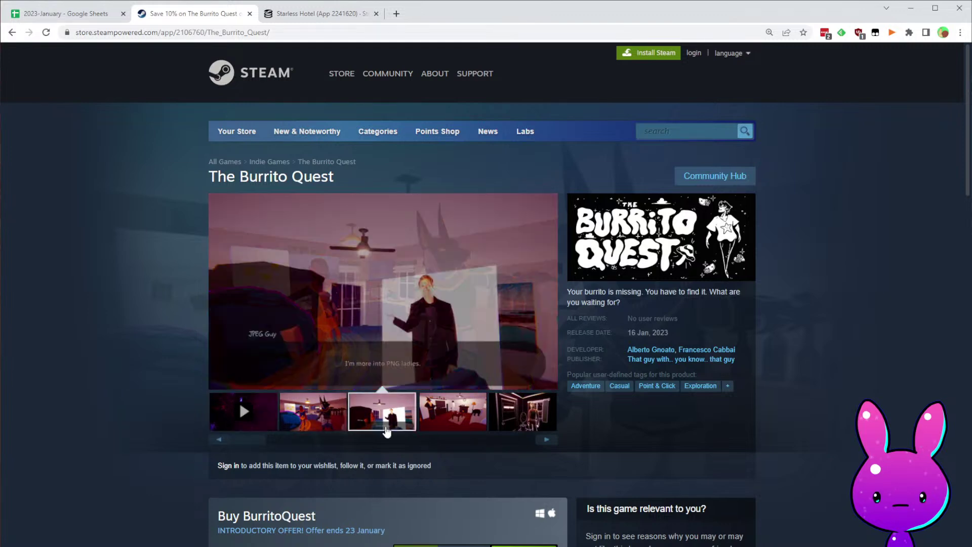
left_click(463, 413)
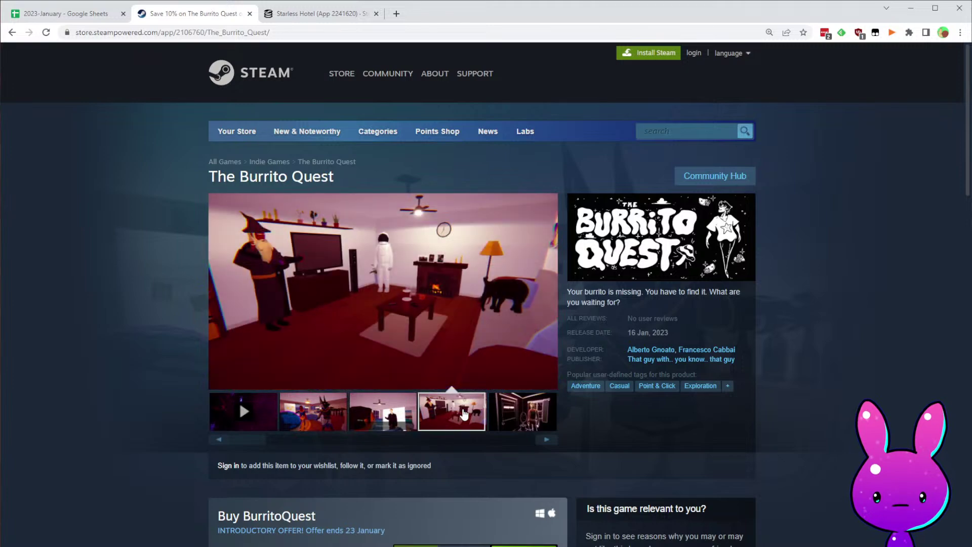
left_click(552, 414)
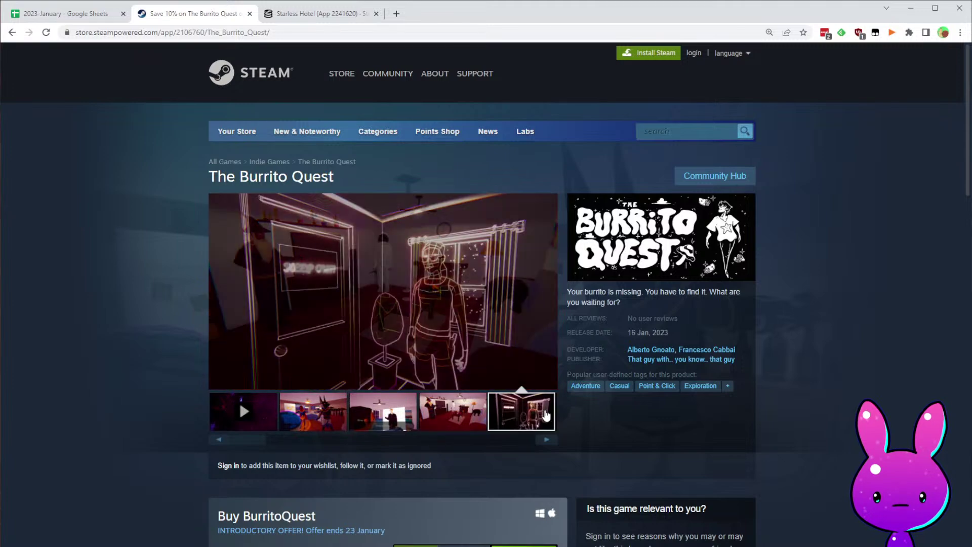
- Read The Burrito Quest's game description, highlighting lines along the way, and return to the page header
scroll(406, 353, "down", 6)
left_click_drag(222, 273, 81, 269)
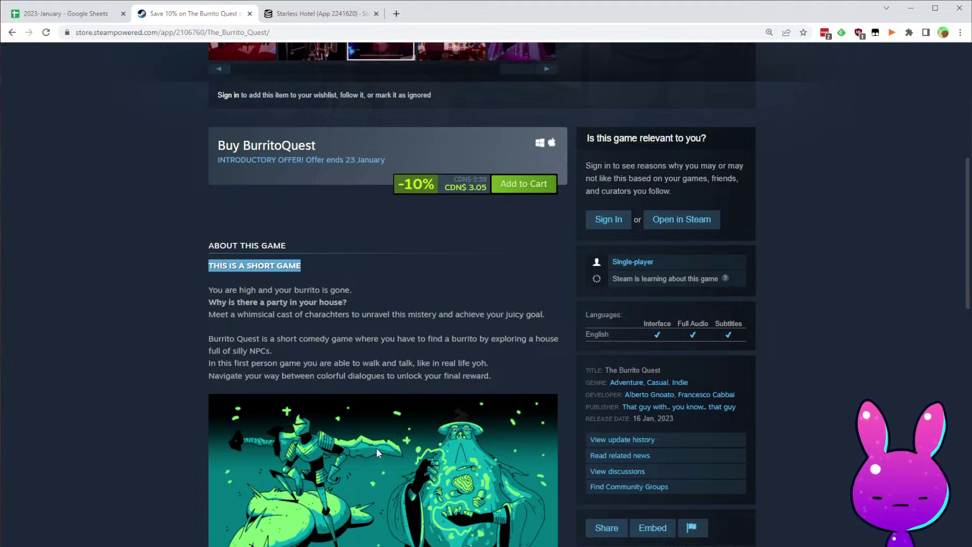
left_click_drag(324, 264, 43, 271)
left_click(296, 339)
left_click_drag(249, 305, 333, 293)
left_click(332, 294)
scroll(203, 350, "down", 3)
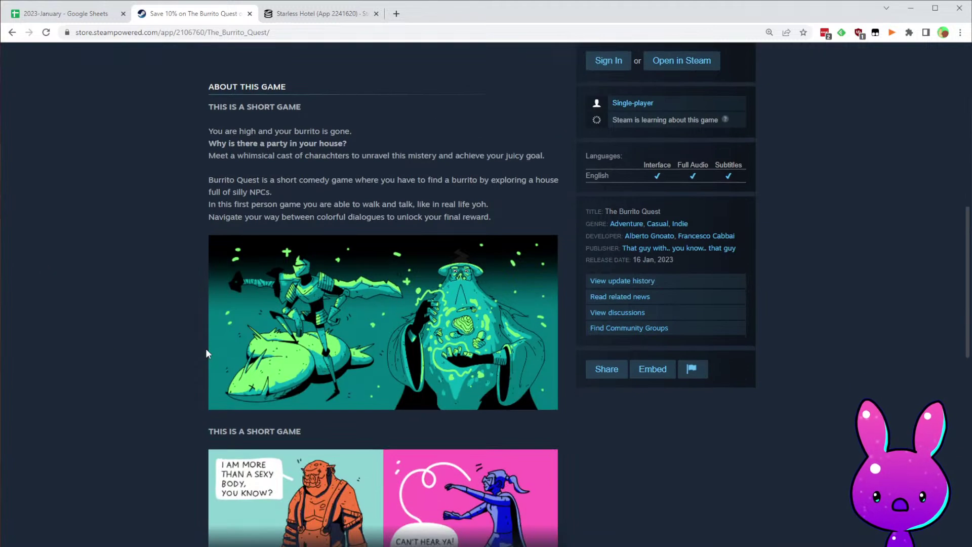
left_click_drag(210, 155, 539, 160)
left_click(288, 189)
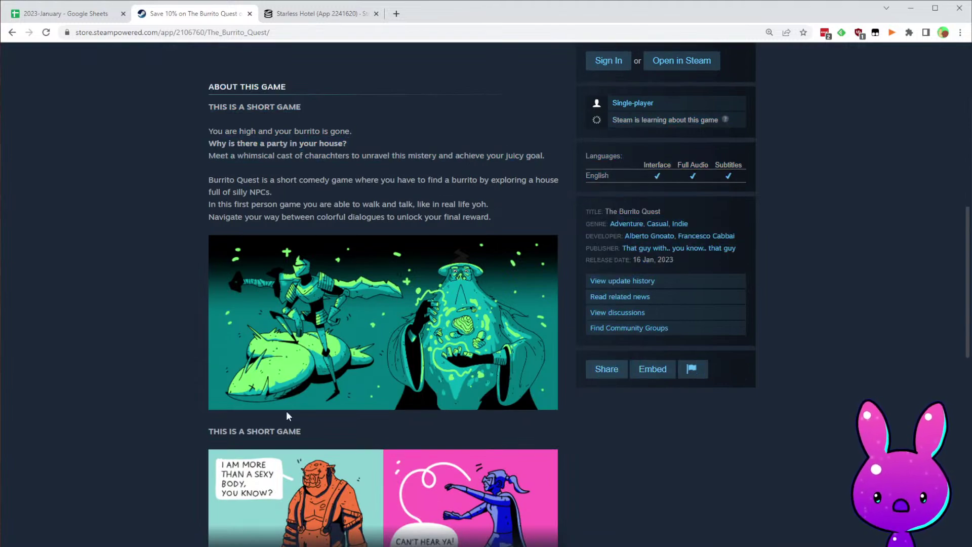
scroll(342, 433, "up", 9)
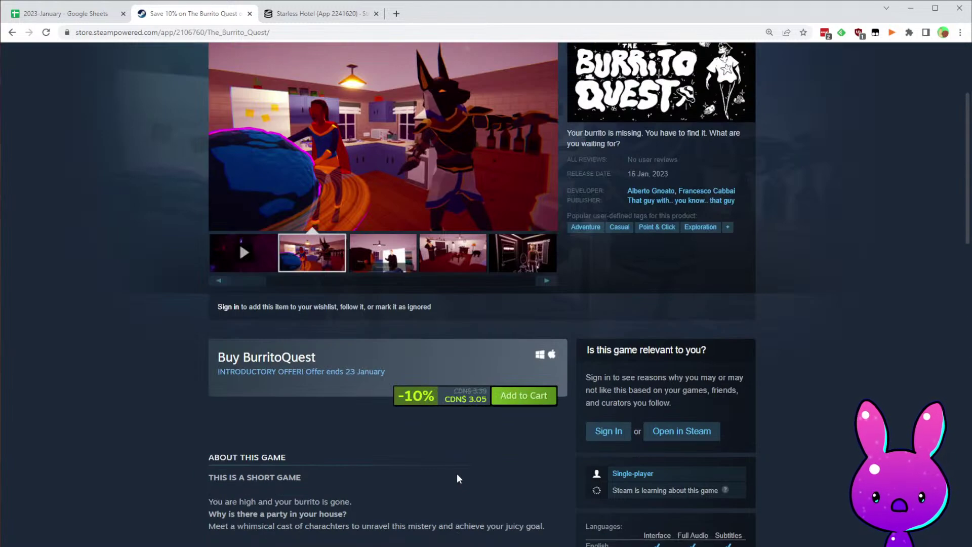
- Look over the artwork in The Burrito Quest's store description and play its trailer
scroll(274, 303, "down", 12)
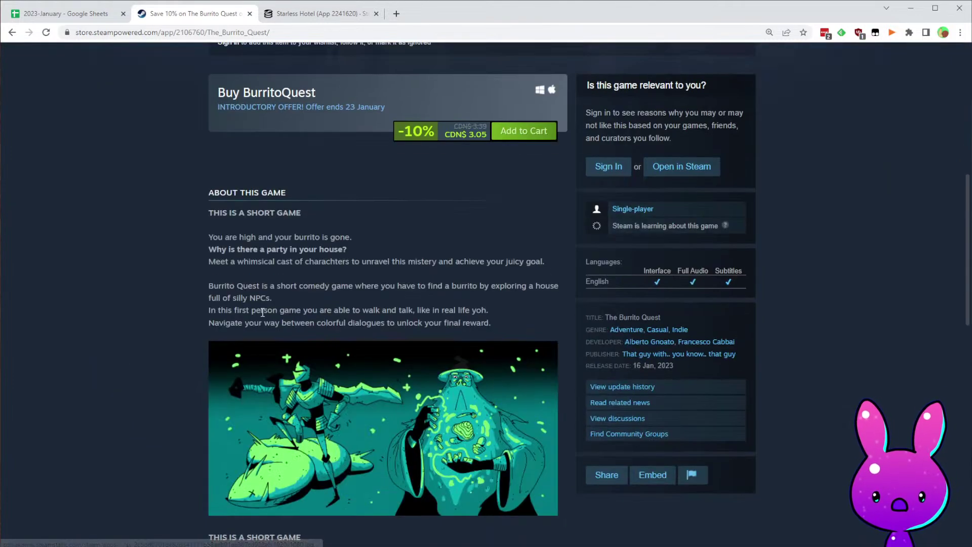
left_click(558, 403)
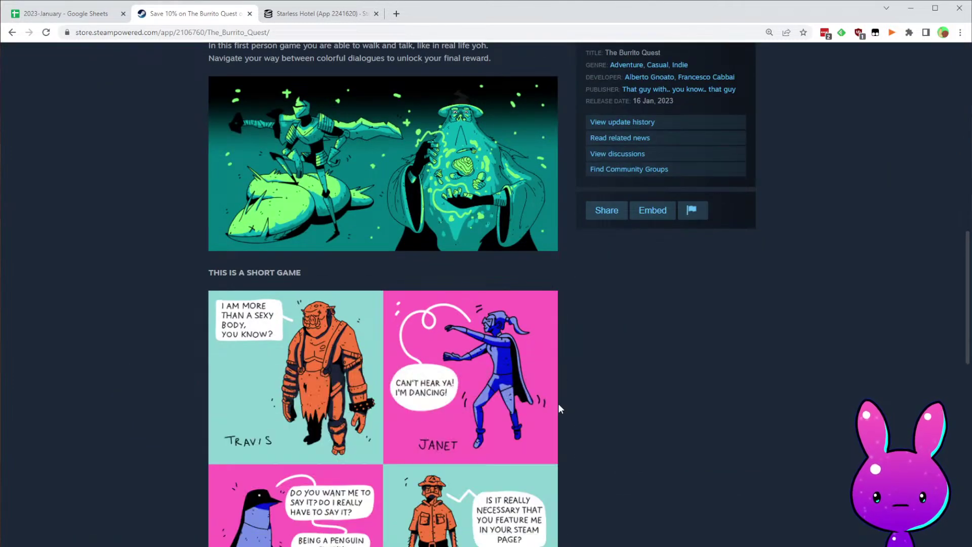
scroll(582, 400, "up", 12)
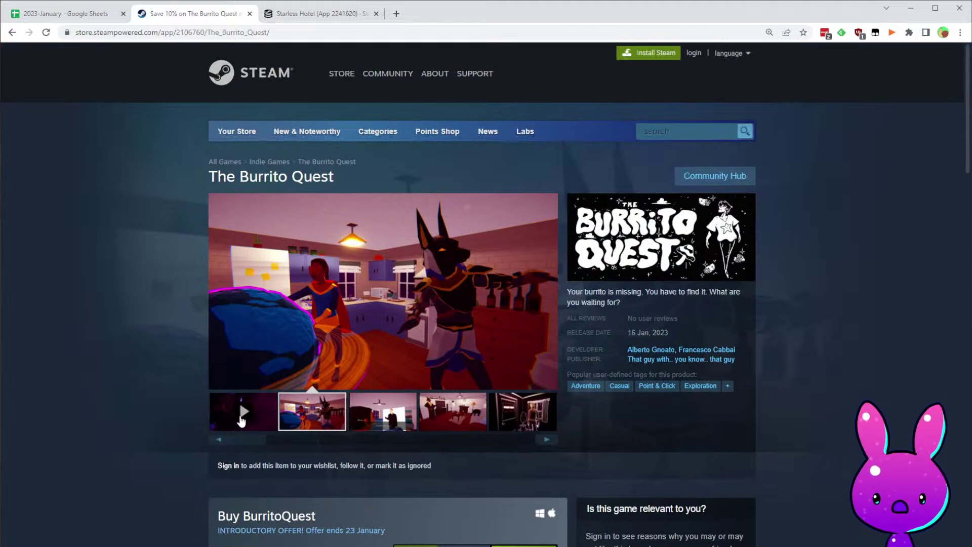
left_click(243, 424)
left_click(220, 391)
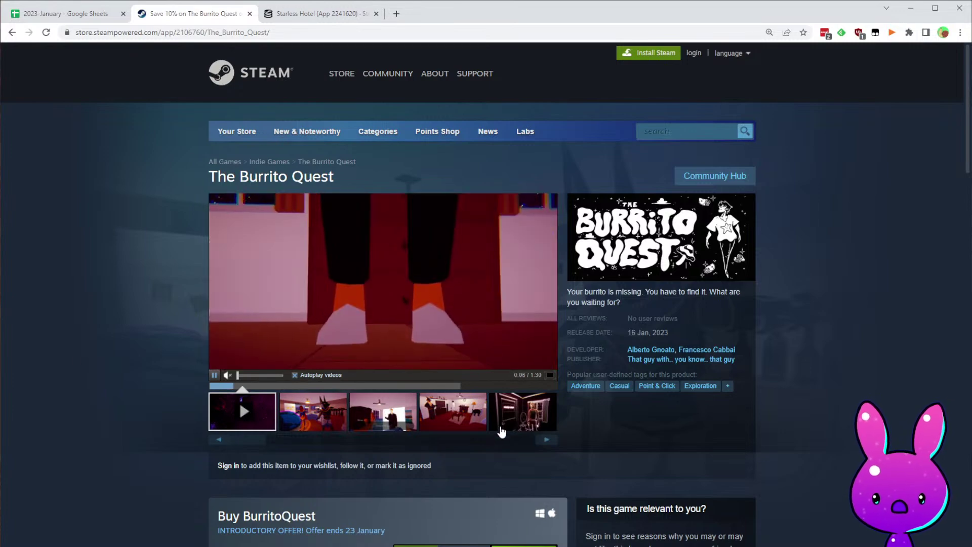
scroll(505, 431, "down", 15)
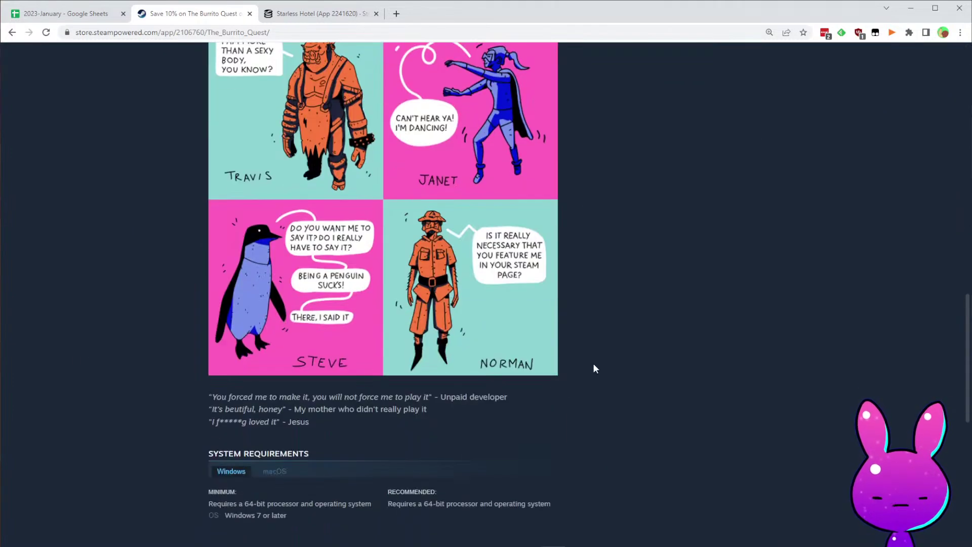
scroll(594, 359, "up", 4)
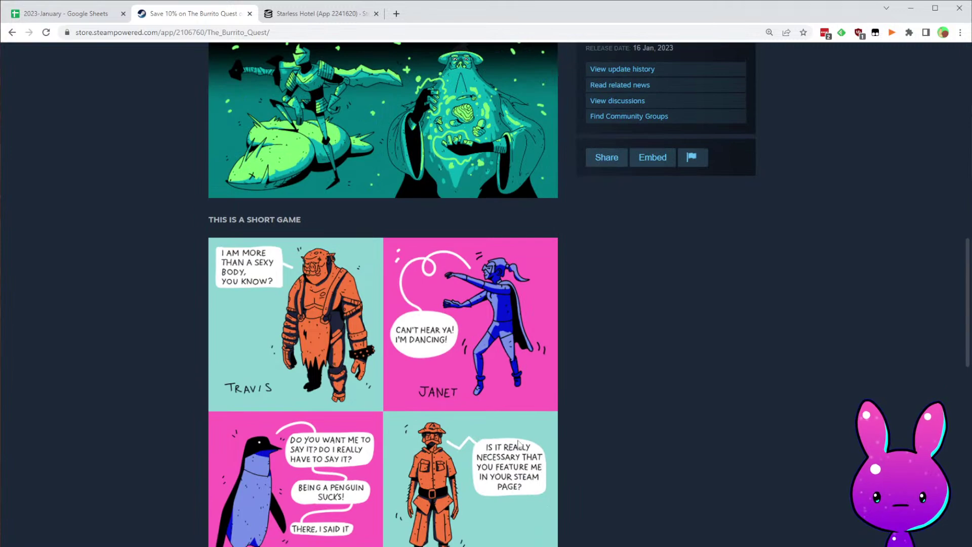
scroll(533, 464, "up", 15)
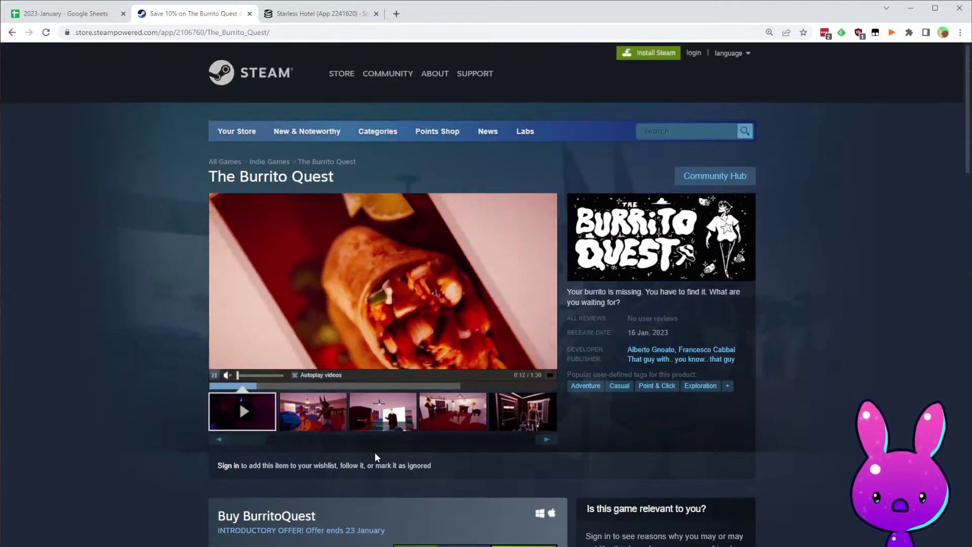
- View more gallery screenshots of The Burrito Quest and recheck the character artwork in its description
left_click(452, 411)
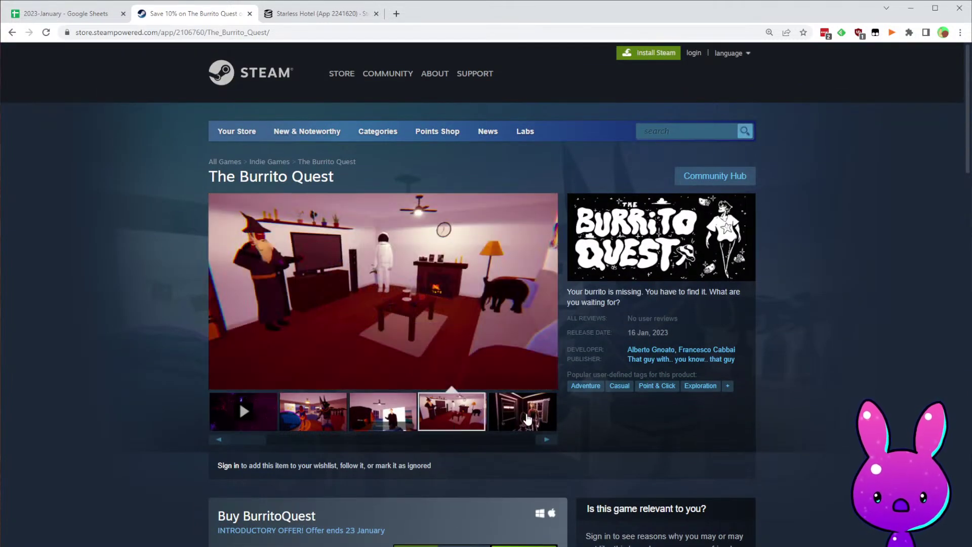
left_click(527, 418)
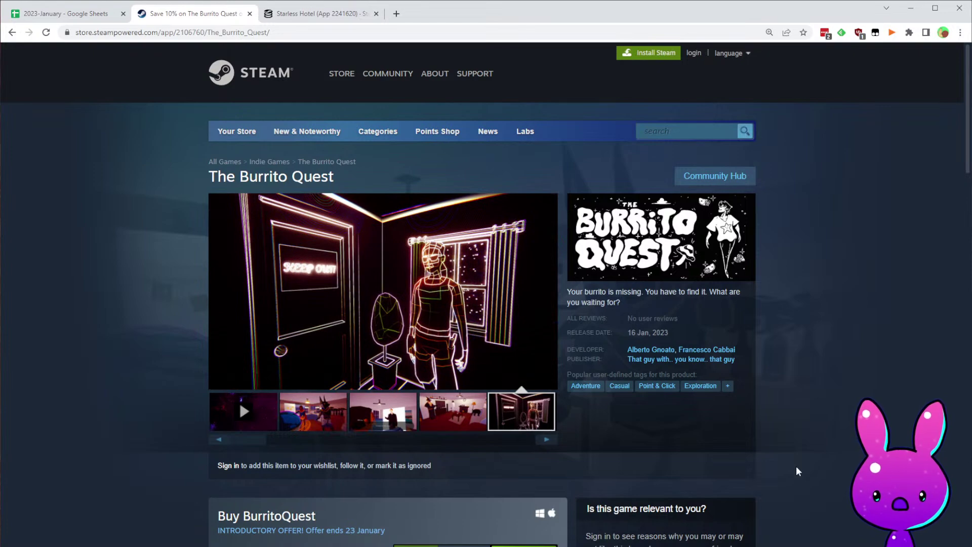
scroll(490, 498, "down", 15)
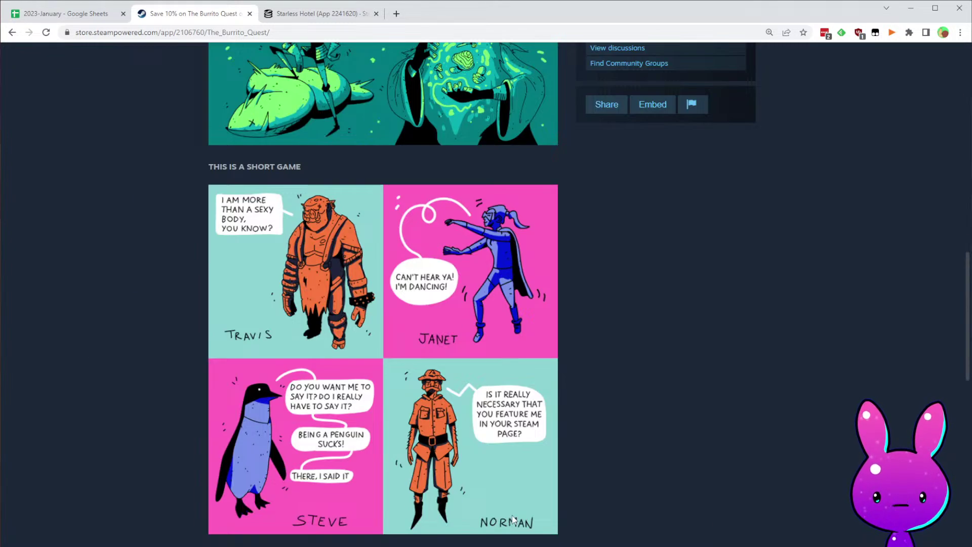
scroll(688, 421, "up", 15)
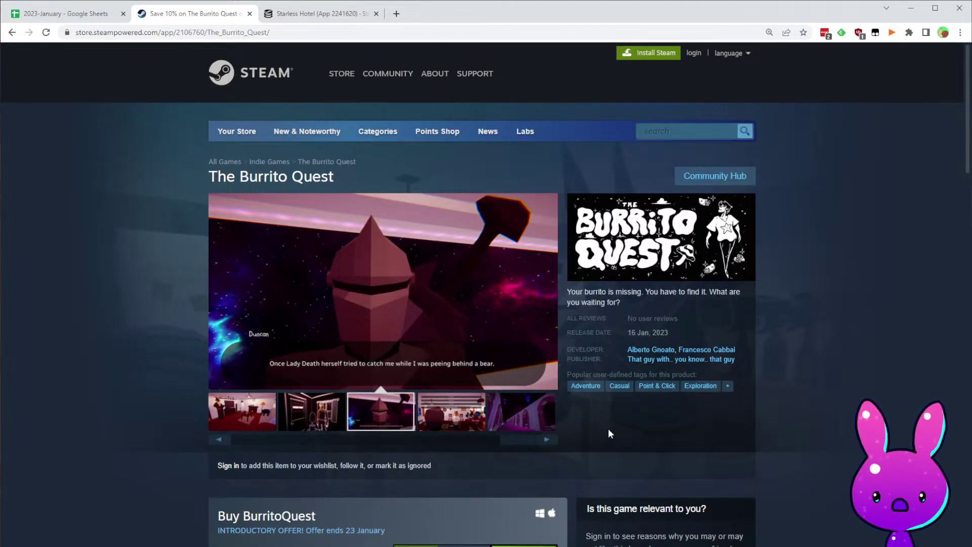
- Check the user review section at the end of The Burrito Quest's store page and return to its price and purchase area
scroll(631, 430, "down", 15)
scroll(668, 400, "down", 5)
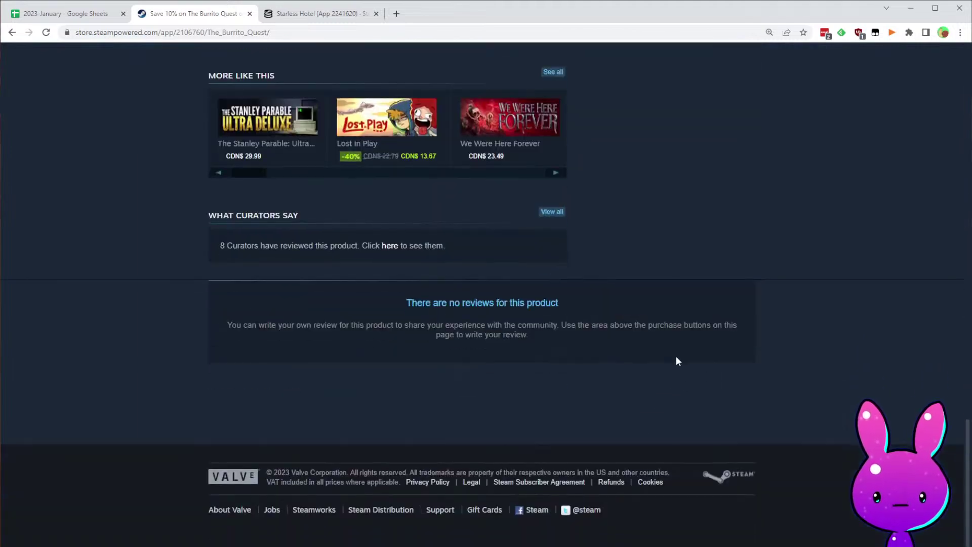
scroll(578, 306, "up", 15)
scroll(587, 307, "up", 5)
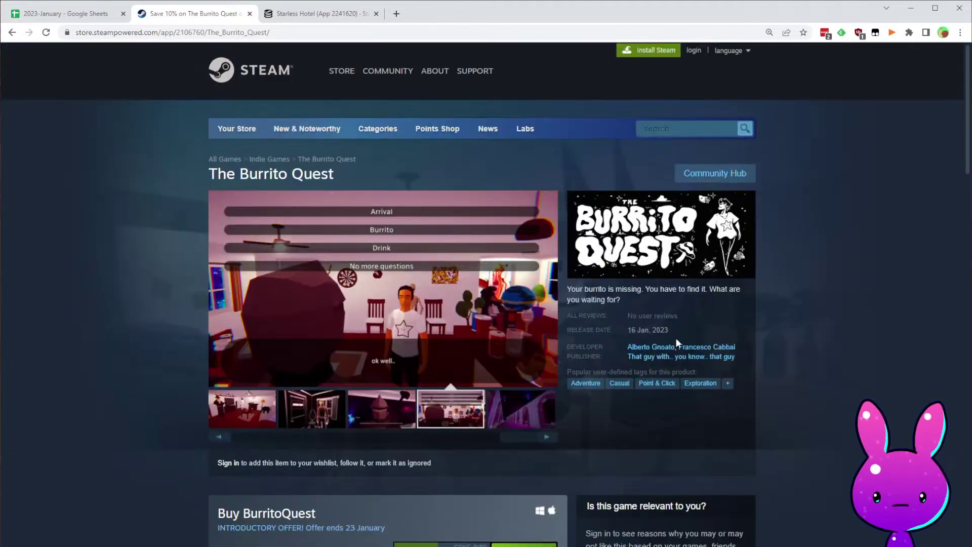
scroll(668, 380, "down", 5)
scroll(577, 442, "up", 3)
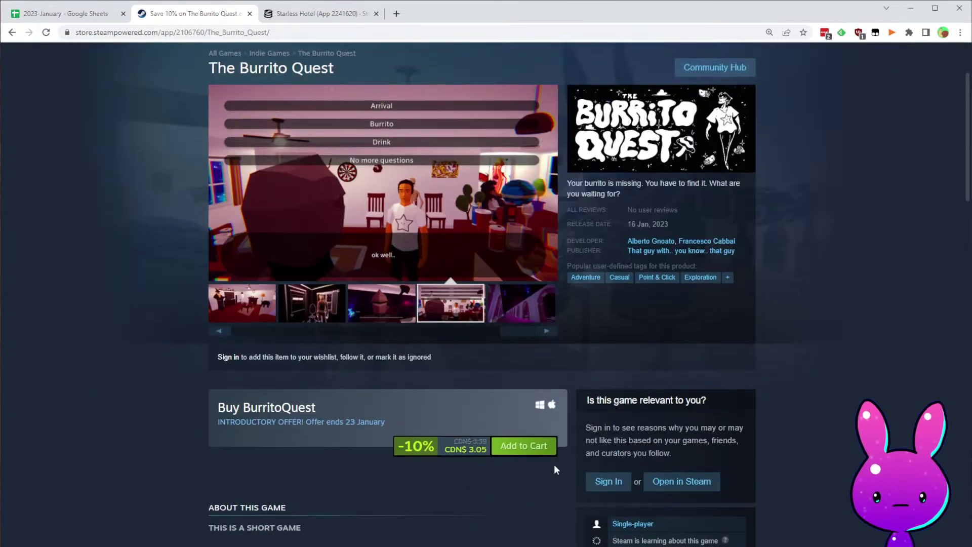
scroll(477, 543, "down", 1)
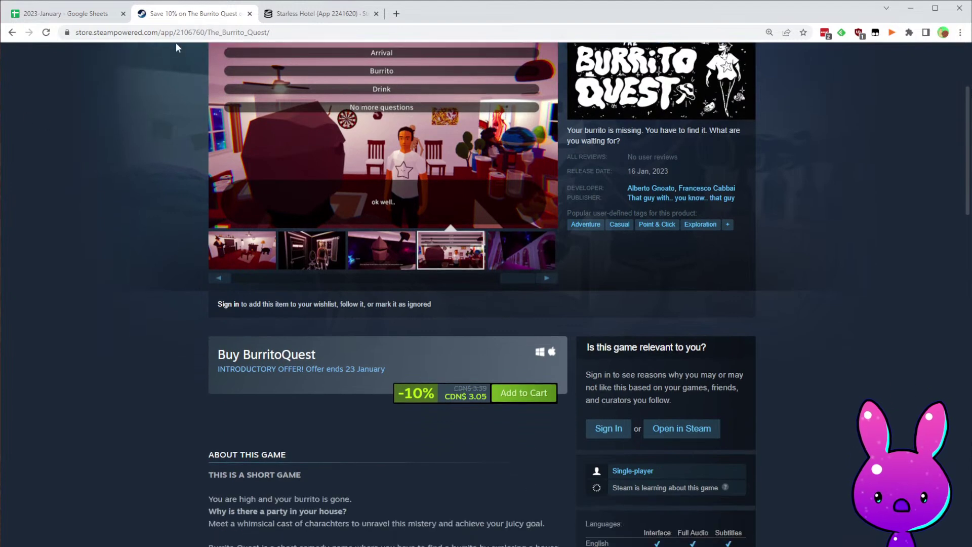
- Open the SteamDB charts page for app ID 2106760 and examine its store data and the start of its followers chart
left_click(211, 31)
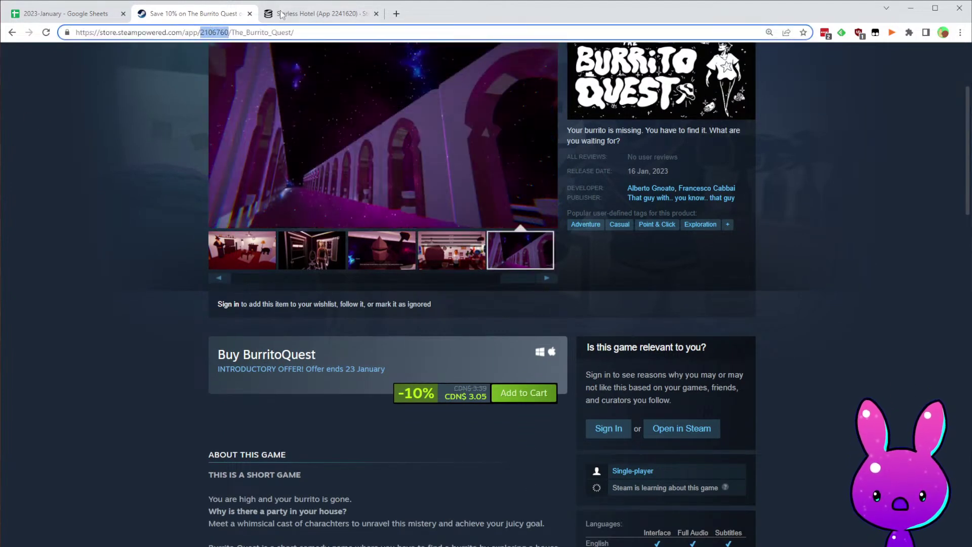
key("ctrl+Tab")
double_click(167, 32)
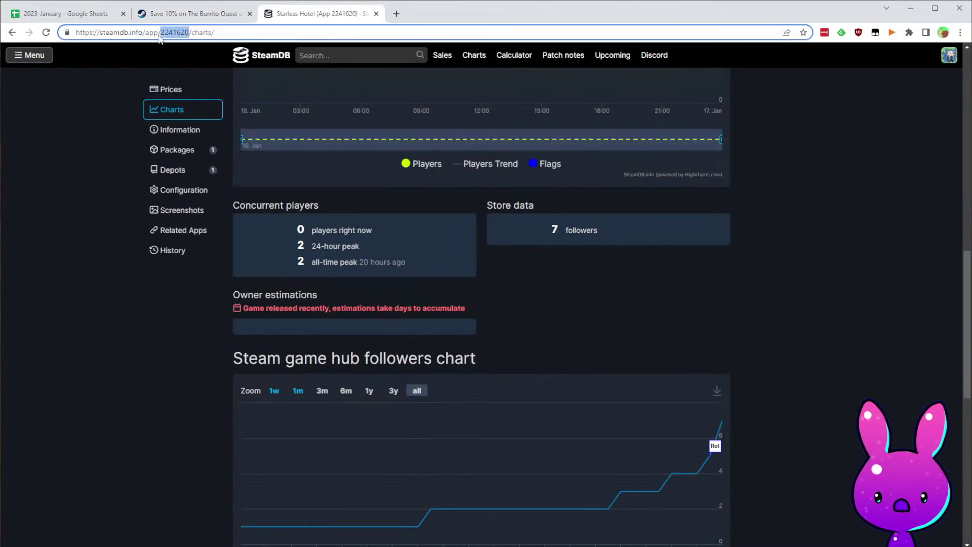
type("2106760")
key("Return")
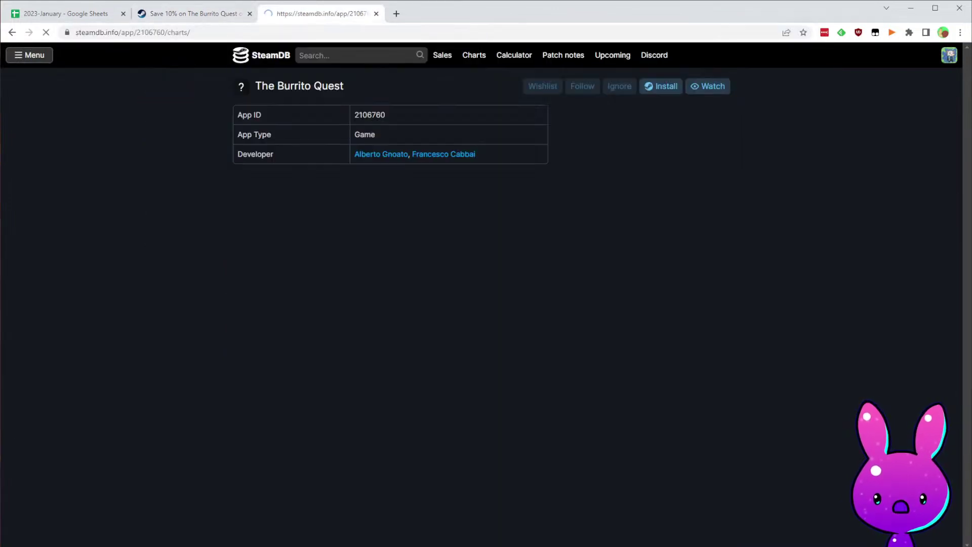
scroll(809, 373, "down", 3)
scroll(790, 349, "down", 3)
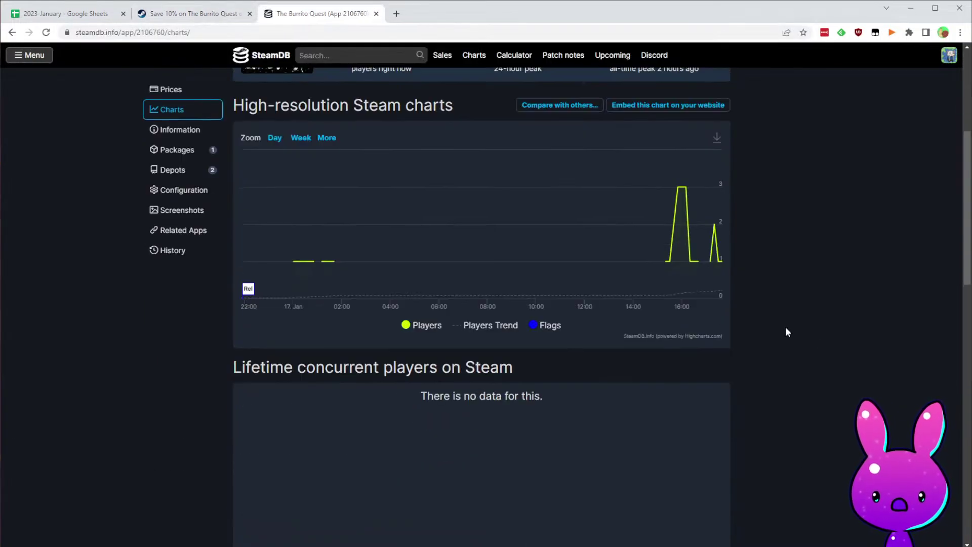
scroll(744, 351, "down", 6)
scroll(750, 330, "down", 4)
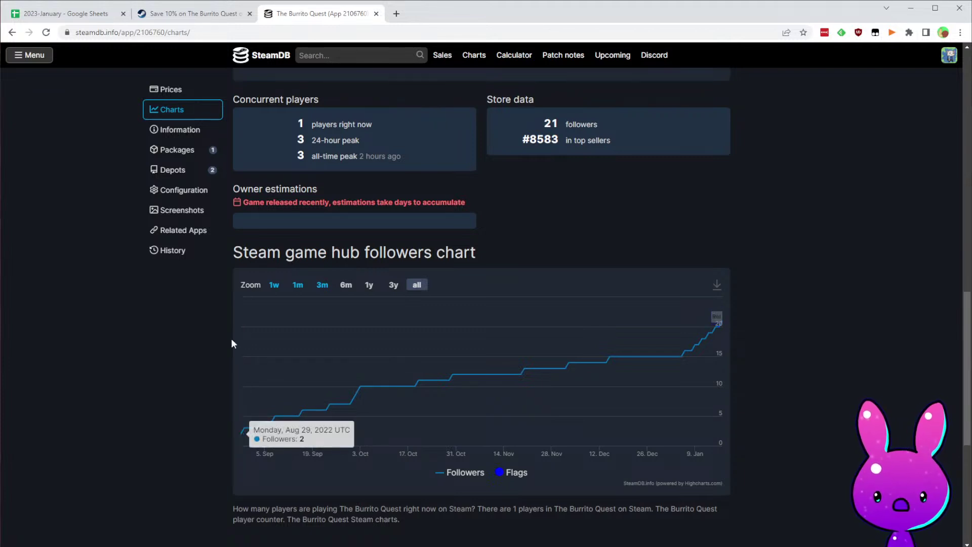
- Enter 8/29/2022 as The Burrito Quest's store release date in the spreadsheet and fill the Time Between formula down from the Starless Hotel row
left_click(66, 14)
left_click(387, 373)
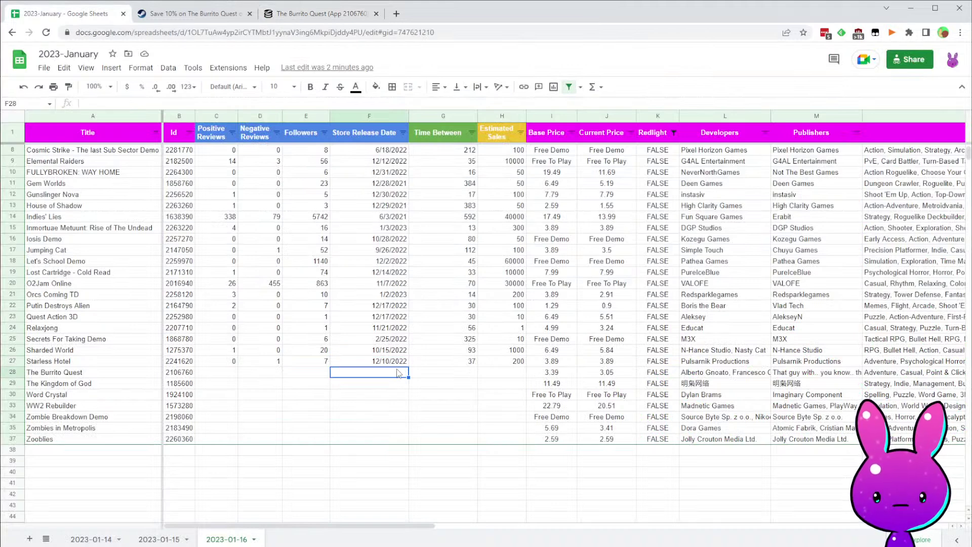
type("8/29/2022")
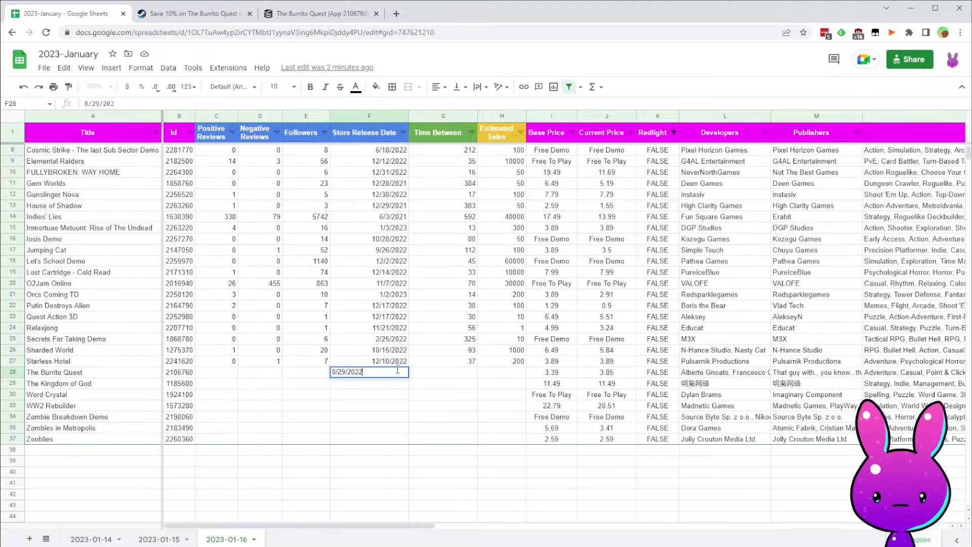
key("Tab")
key("Up")
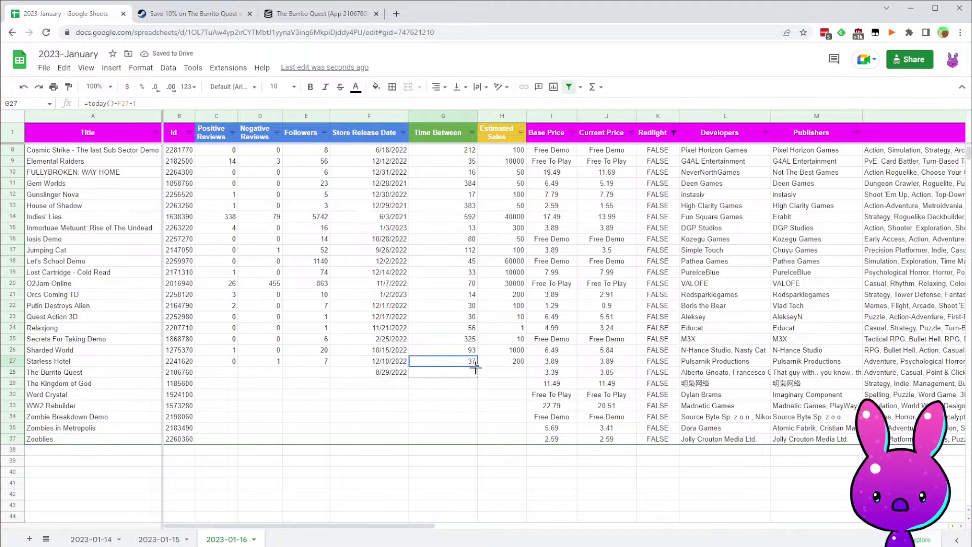
left_click_drag(475, 377, 475, 378)
- Look up The Burrito Quest's follower count on SteamDB and enter 21 in its Followers cell
left_click(281, 383)
left_click(181, 5)
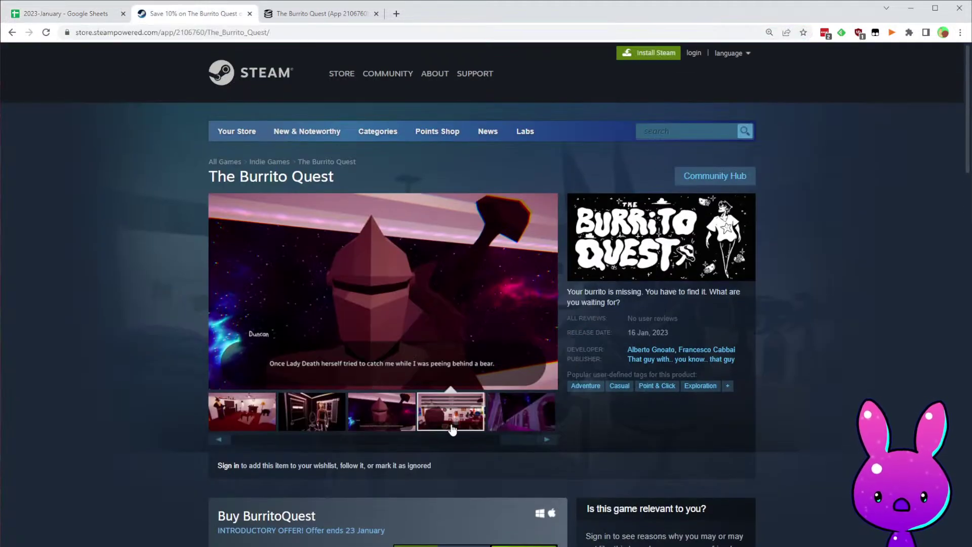
left_click(453, 429)
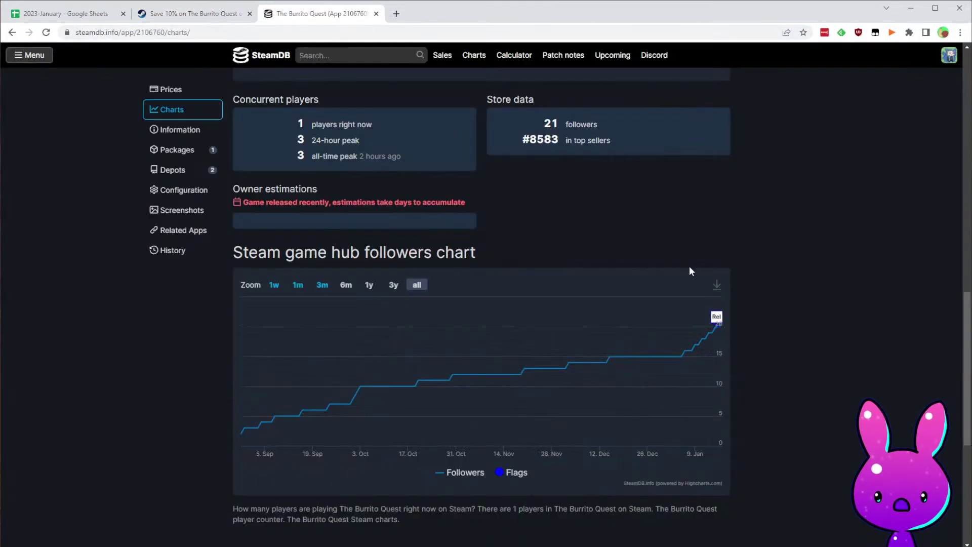
scroll(717, 348, "up", 2)
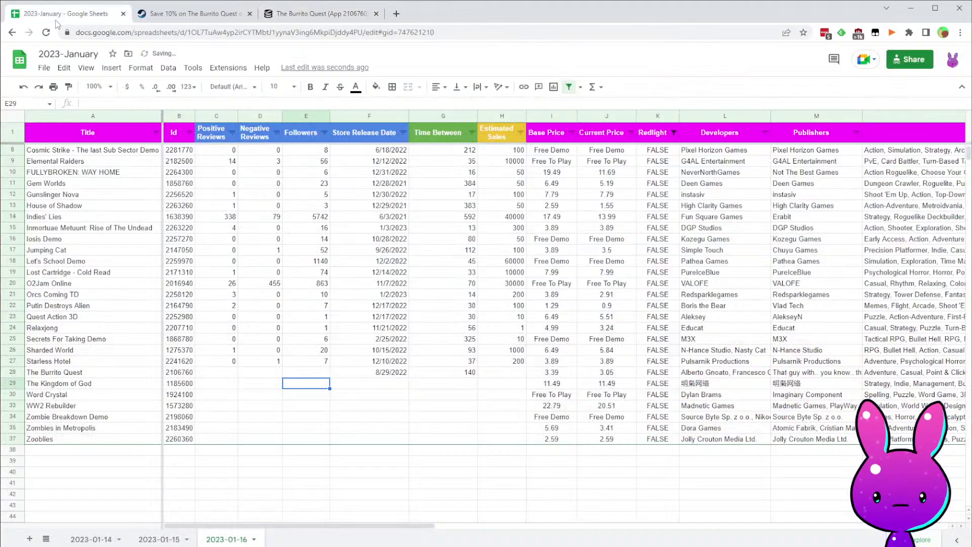
left_click(60, 14)
left_click(328, 376)
type("21")
key("Return")
- Recheck The Burrito Quest's concurrent players, store data and followers chart on SteamDB
left_click(272, 358)
left_click(262, 381)
left_click(319, 14)
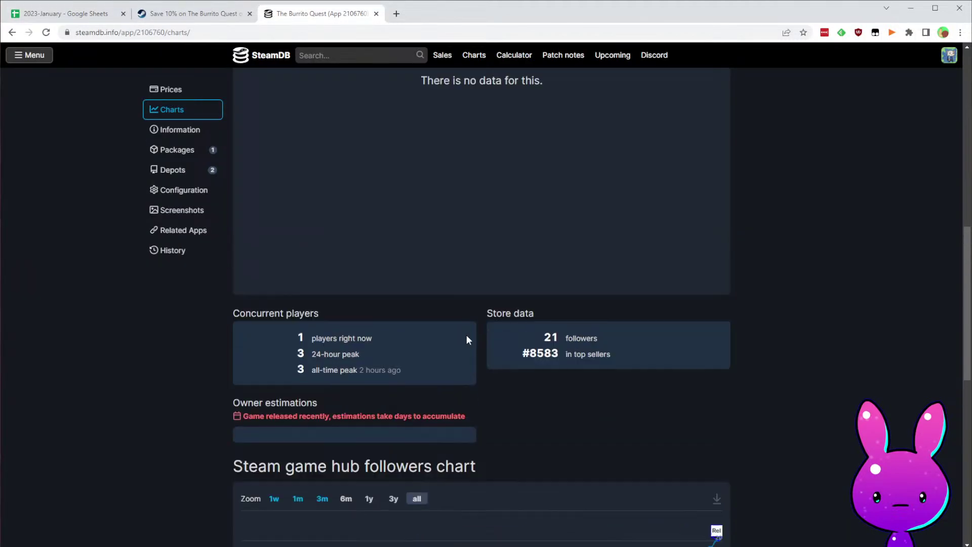
scroll(531, 385, "up", 6)
scroll(526, 426, "down", 13)
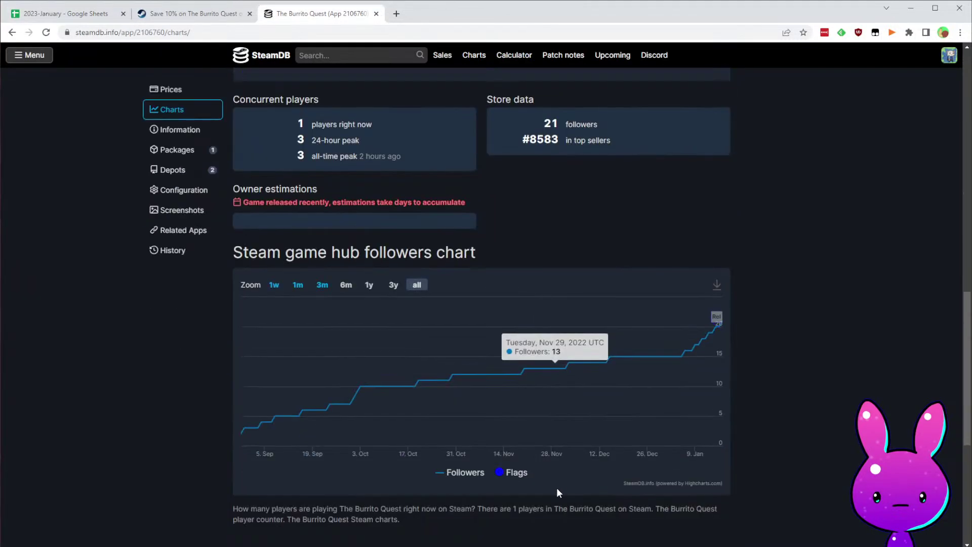
- Record 0 positive and 0 negative reviews for The Burrito Quest in the spreadsheet
left_click(66, 14)
left_click(216, 372)
type("0")
key("Tab")
key("Tab")
type("0")
key("Left")
key("ctrl+z")
key("Left")
type("0")
- Set The Burrito Quest's estimated sales to 50
key("Tab")
key("Tab")
key("Tab")
key("Tab")
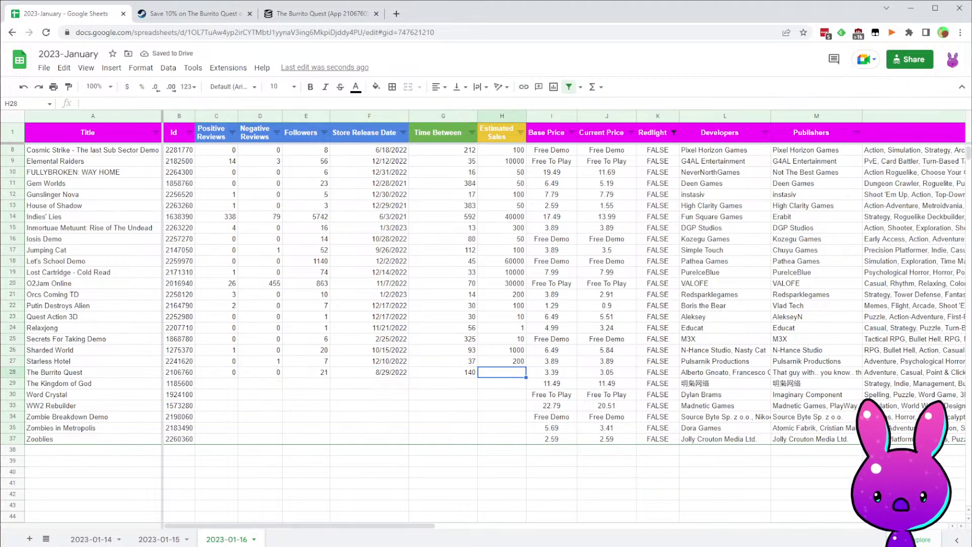
type("50")
key("Return")
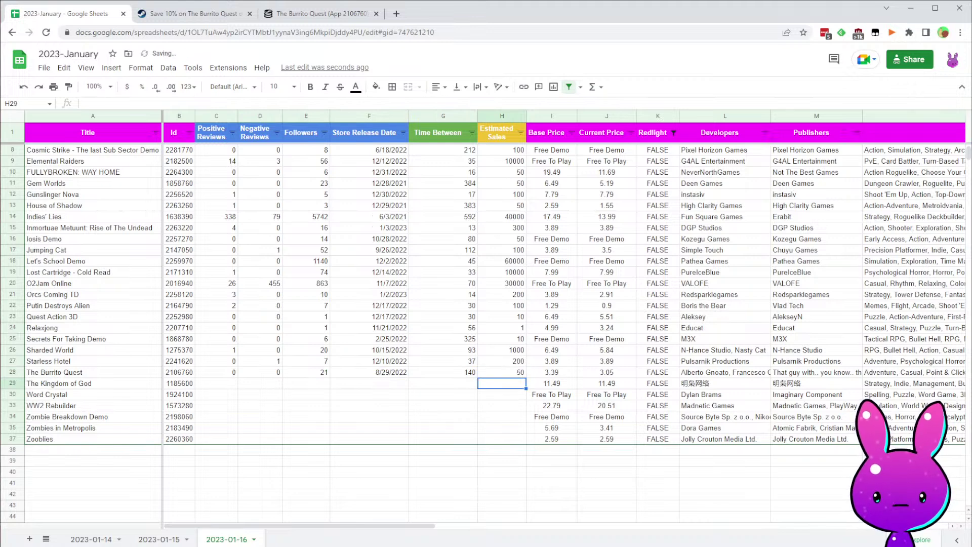
- Read the ID, prices, developer and publisher in The Kingdom of God's row and switch to the Steam store page
left_click(369, 383)
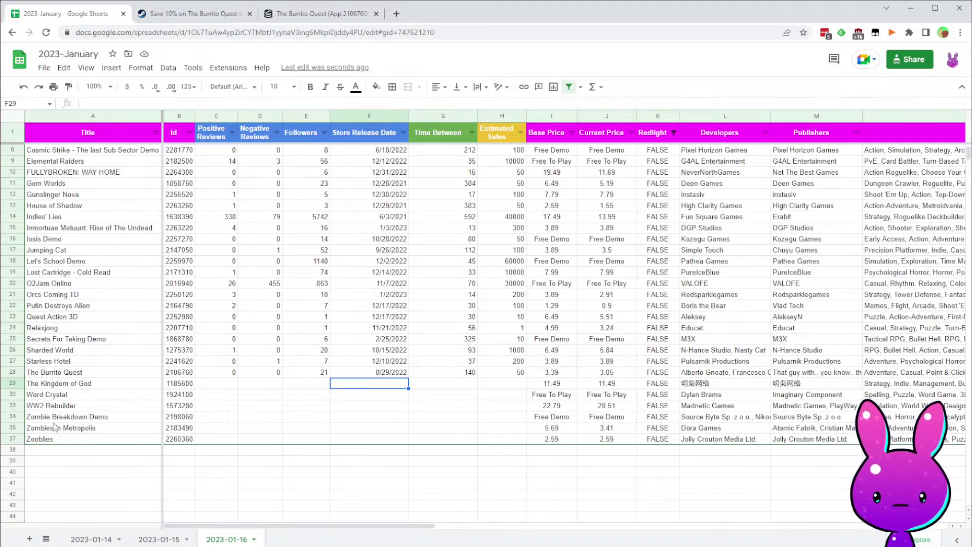
left_click(89, 383)
left_click(185, 387)
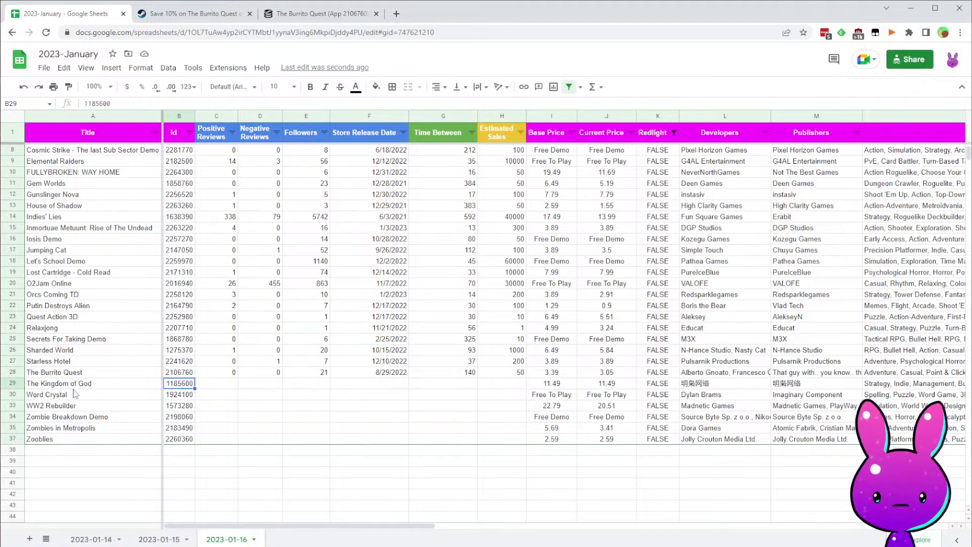
left_click_drag(550, 385, 579, 387)
left_click(610, 385)
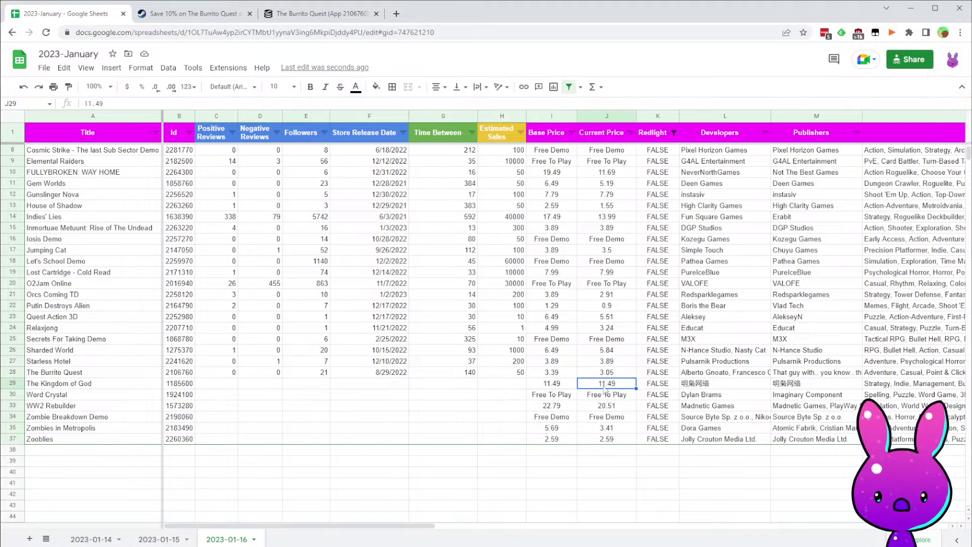
left_click(734, 384)
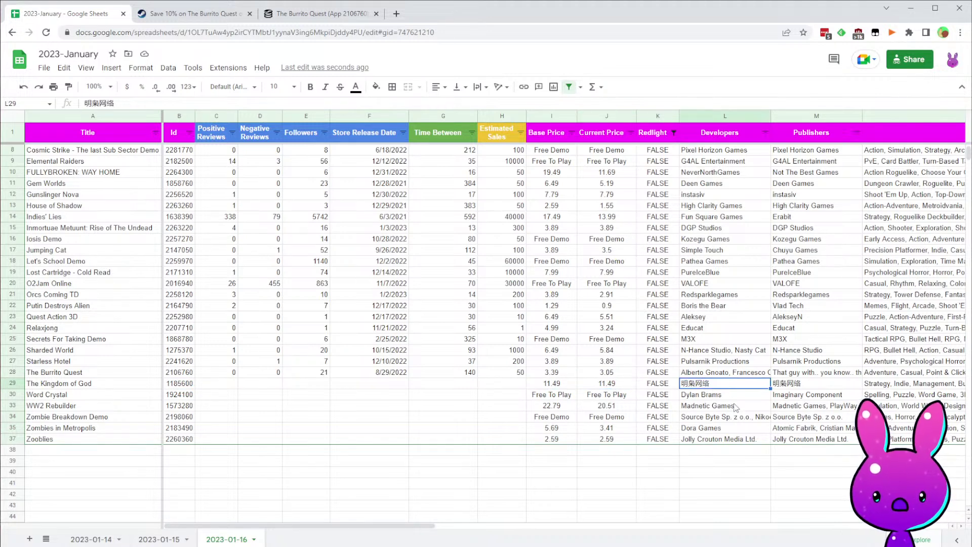
left_click(829, 385)
key("ctrl+Tab")
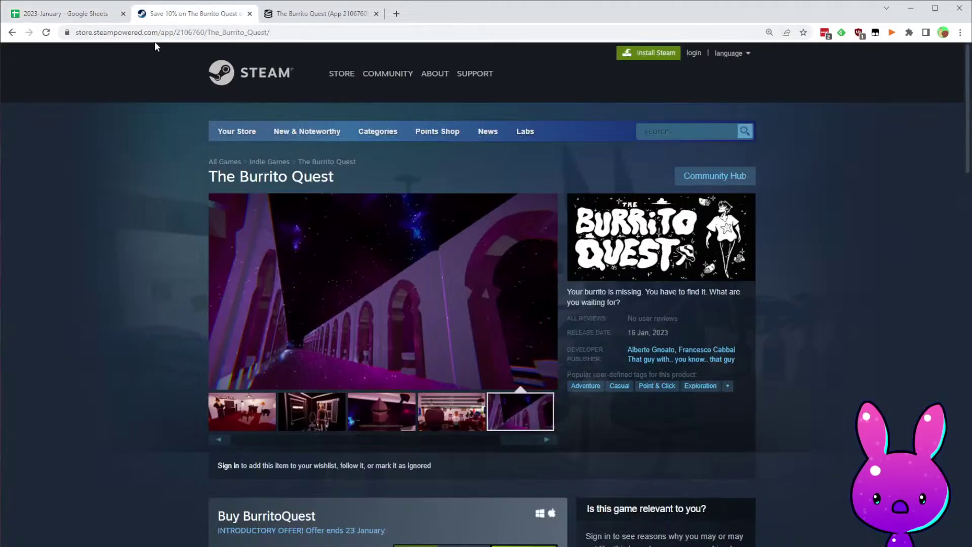
- Load the Steam store page of The Kingdom of God using app ID 1185600
double_click(188, 32)
type("1185600")
key("shift+End")
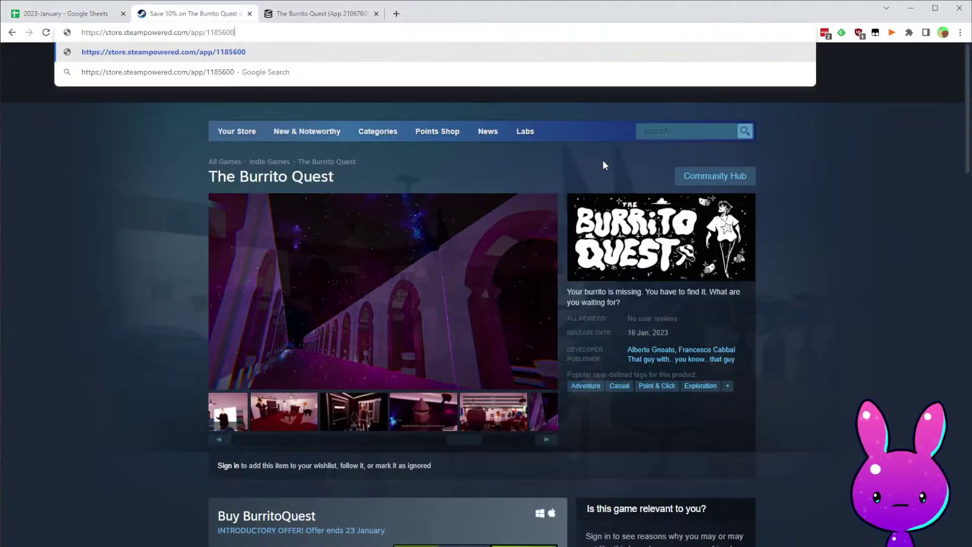
key("Delete")
key("Return")
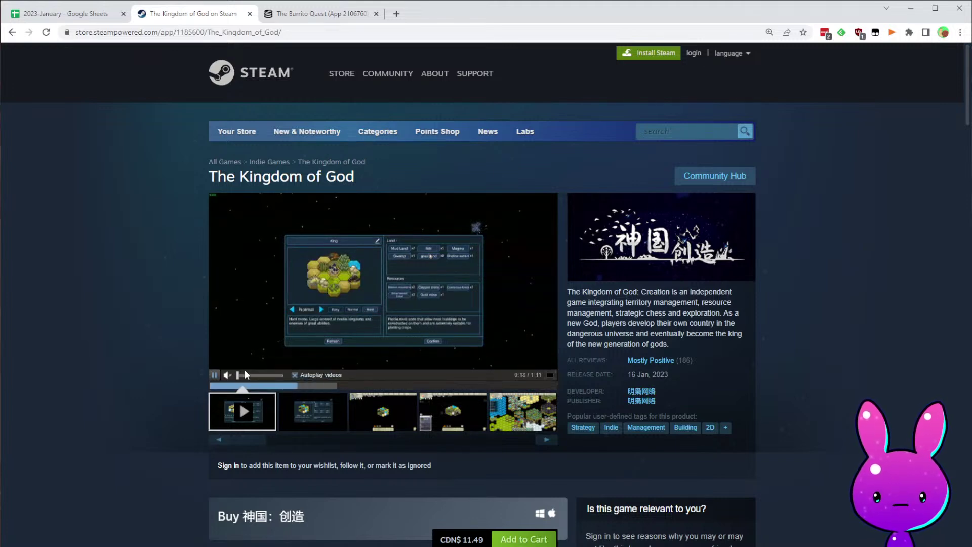
- Skip through The Kingdom of God's trailer and read the game description on its store page
left_click(226, 386)
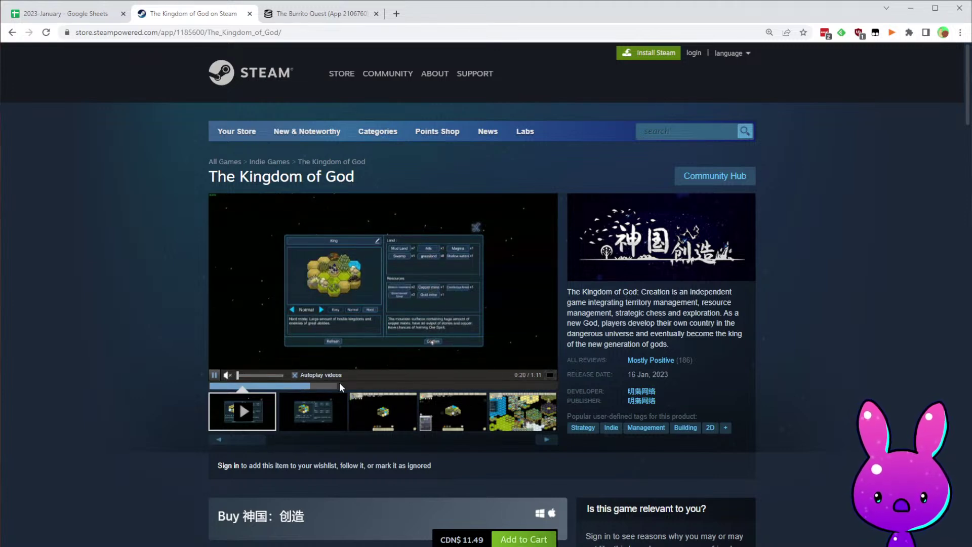
left_click(340, 381)
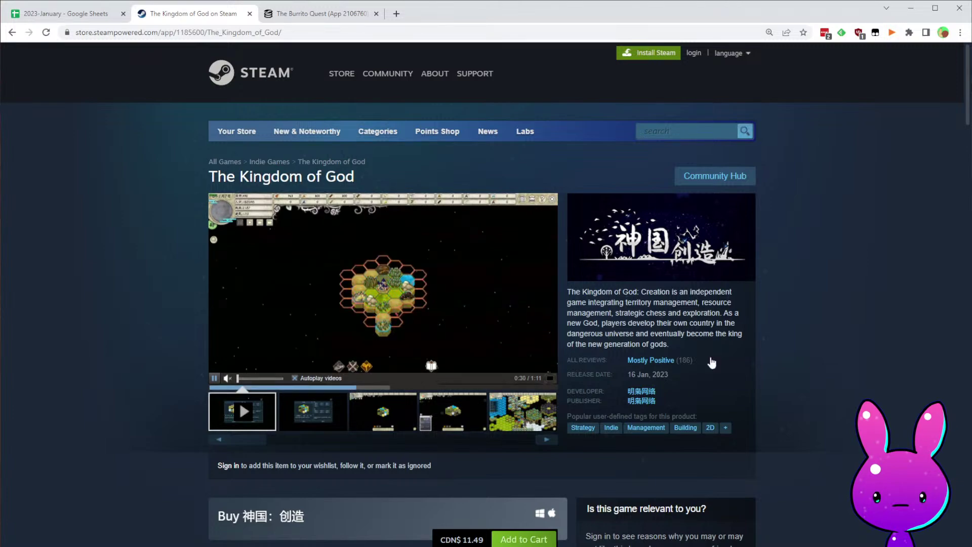
scroll(758, 289, "down", 5)
scroll(755, 363, "down", 5)
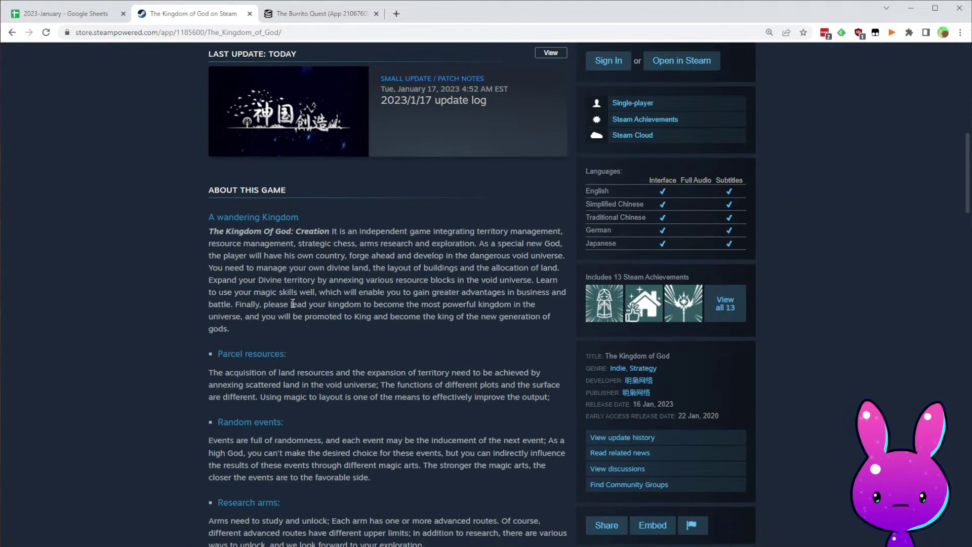
scroll(309, 228, "down", 4)
left_click_drag(199, 164, 255, 161)
scroll(436, 348, "up", 15)
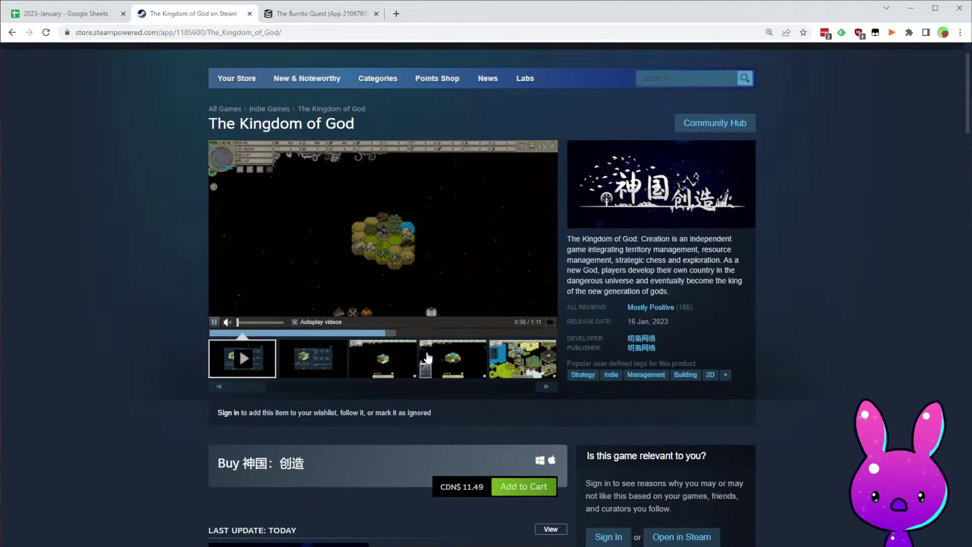
- View The Kingdom of God's gameplay screenshots and check its system requirements and supported languages
left_click(468, 372)
left_click(513, 363)
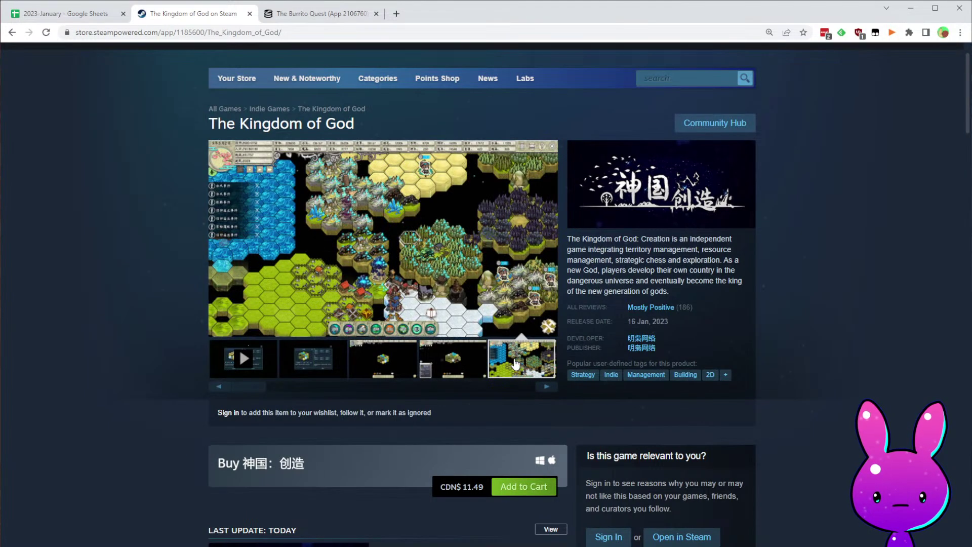
left_click_drag(258, 386, 426, 382)
scroll(437, 296, "down", 20)
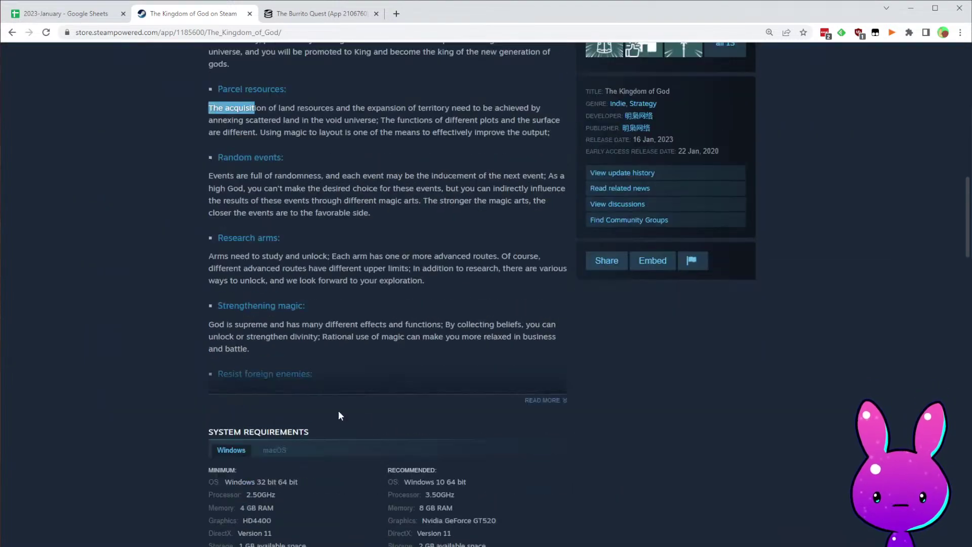
scroll(362, 406, "up", 10)
scroll(481, 386, "up", 6)
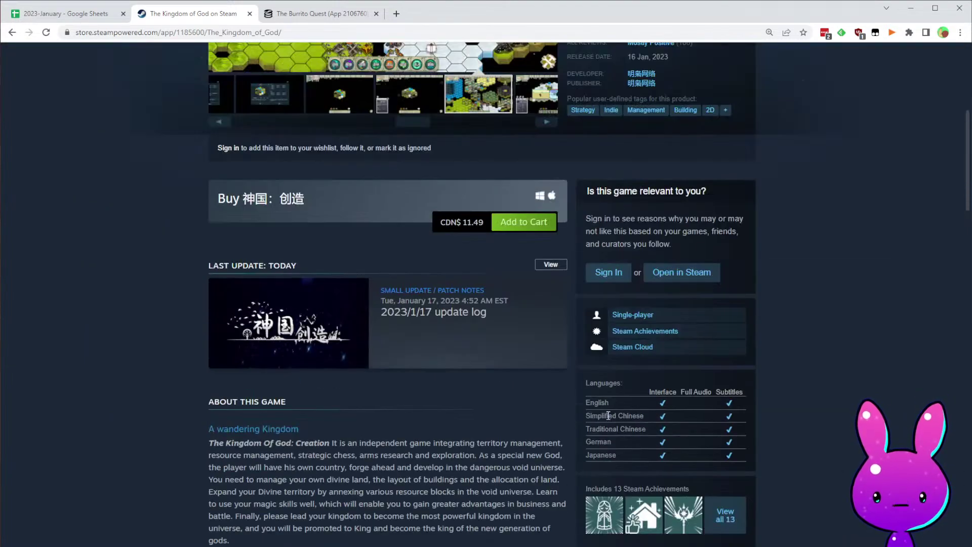
scroll(660, 361, "up", 5)
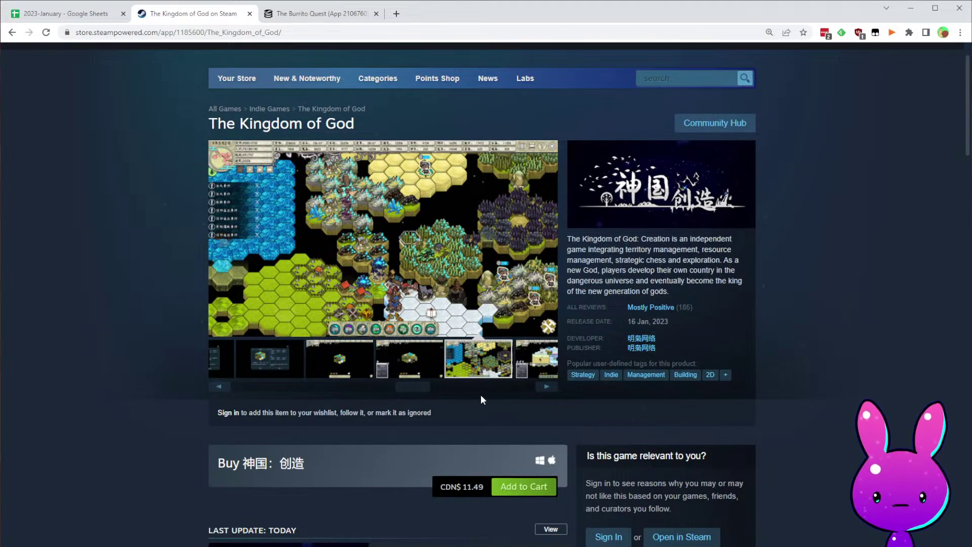
- Remove the Your Languages filter from the customer reviews and read through The Kingdom of God's reviews in all languages
scroll(763, 417, "down", 20)
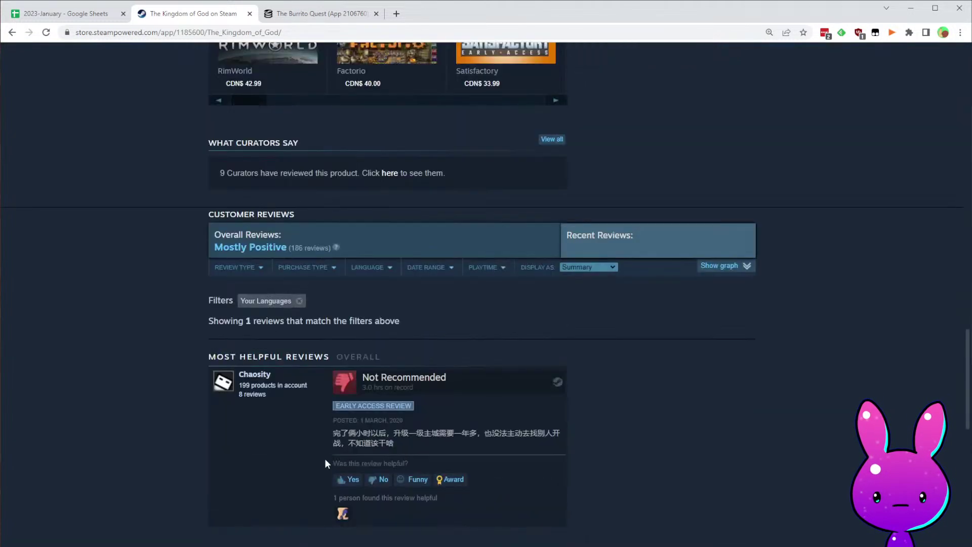
scroll(490, 365, "down", 5)
scroll(428, 316, "up", 5)
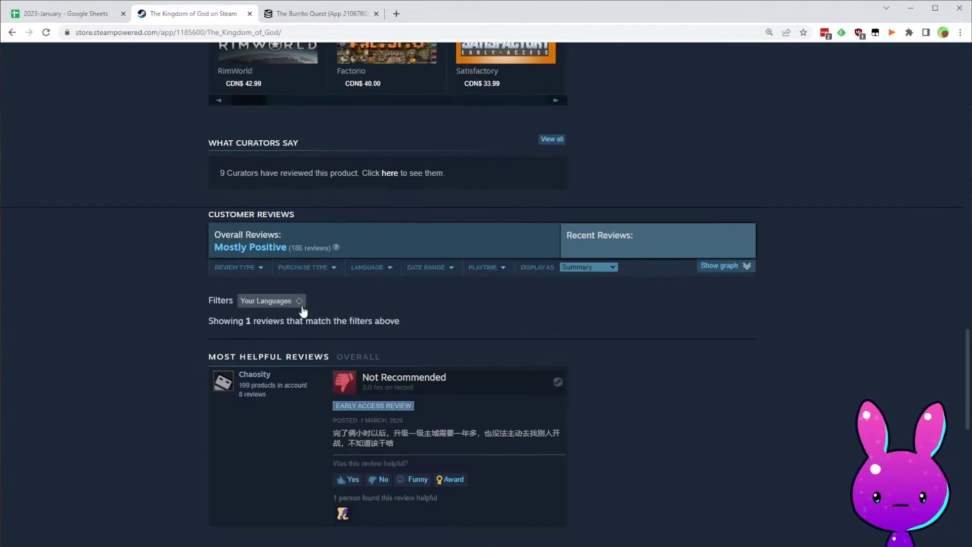
left_click(300, 301)
scroll(622, 297, "down", 4)
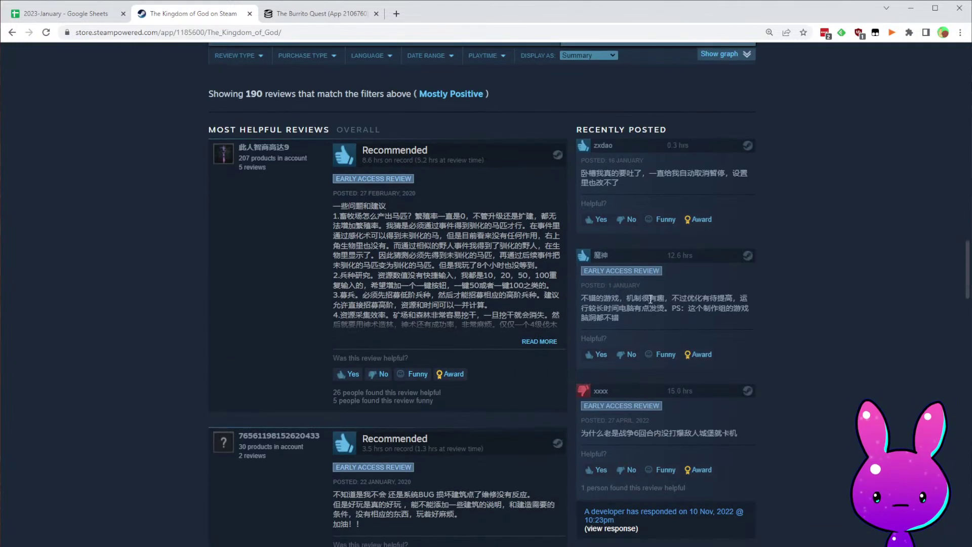
scroll(661, 351, "down", 5)
scroll(495, 380, "down", 5)
scroll(579, 406, "down", 6)
scroll(590, 370, "down", 6)
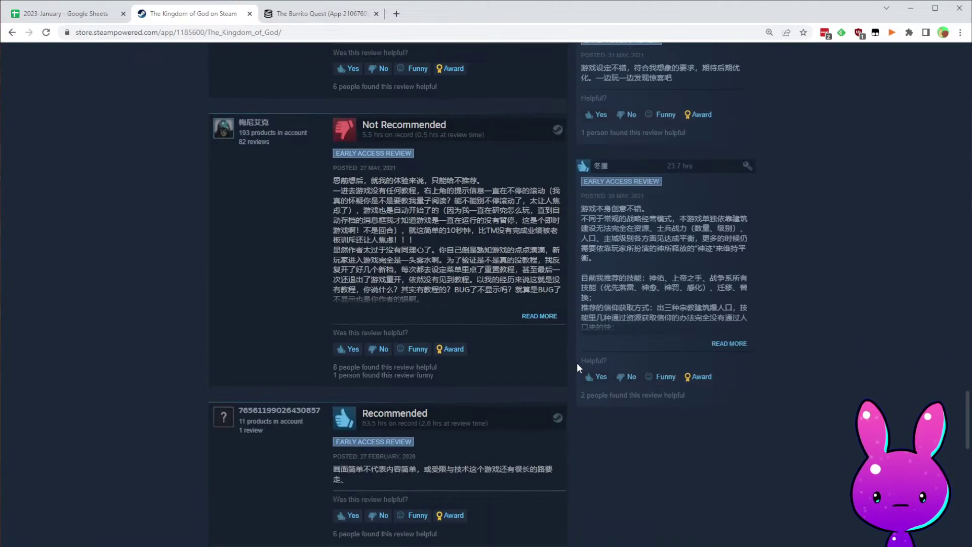
scroll(569, 308, "down", 10)
key("Home")
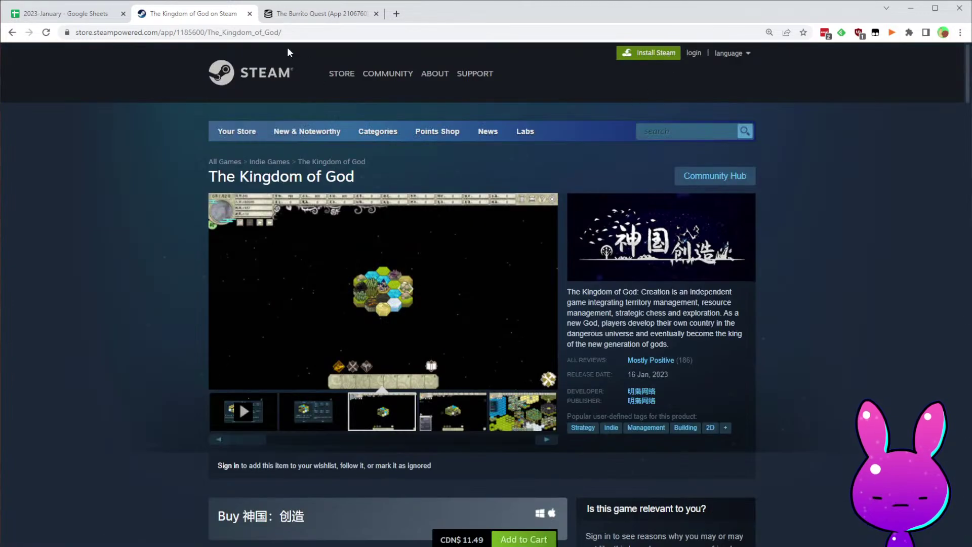
- Copy The Kingdom of God's app ID from the store address and load its charts page on SteamDB
left_click(217, 31)
left_click(217, 32)
double_click(216, 31)
key("ctrl+c")
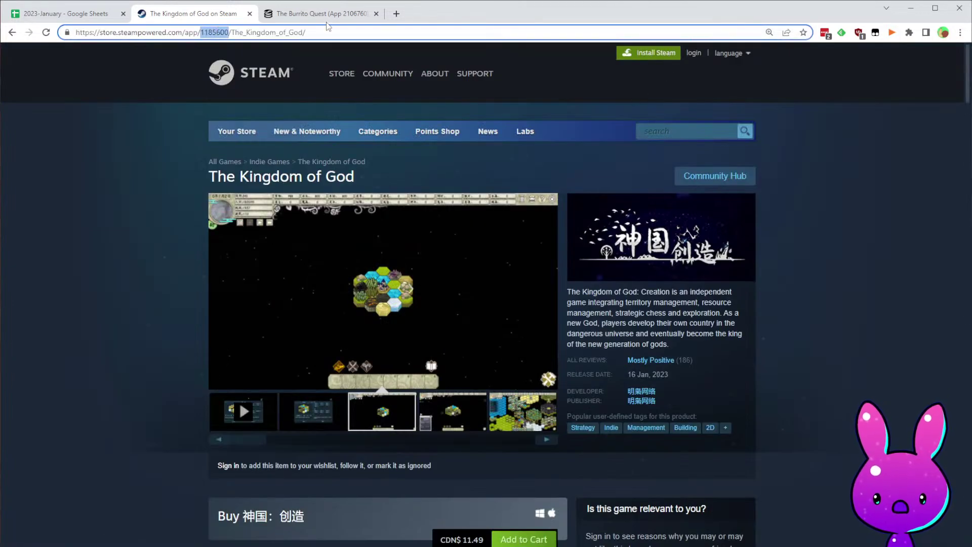
scroll(451, 379, "down", 15)
scroll(510, 339, "up", 2)
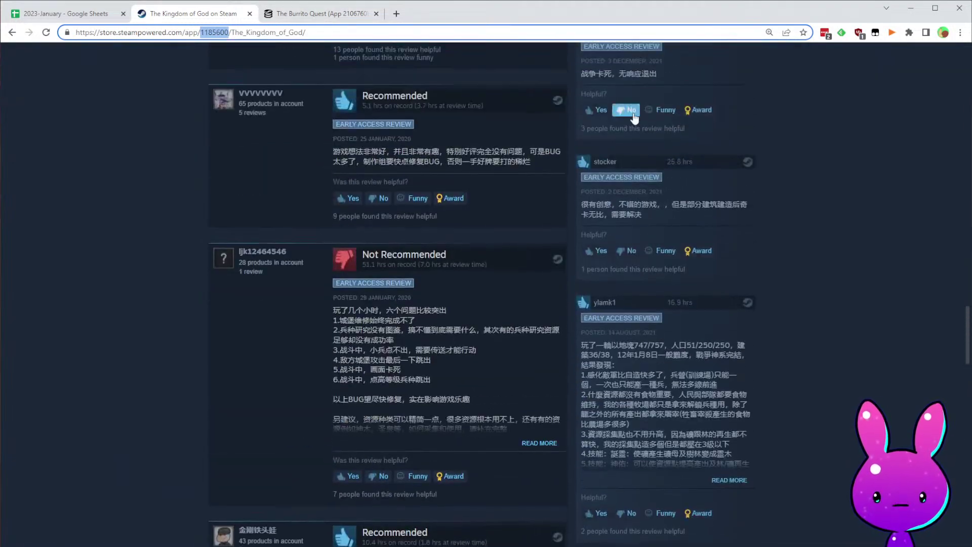
left_click(790, 116)
key("Home")
left_click(345, 17)
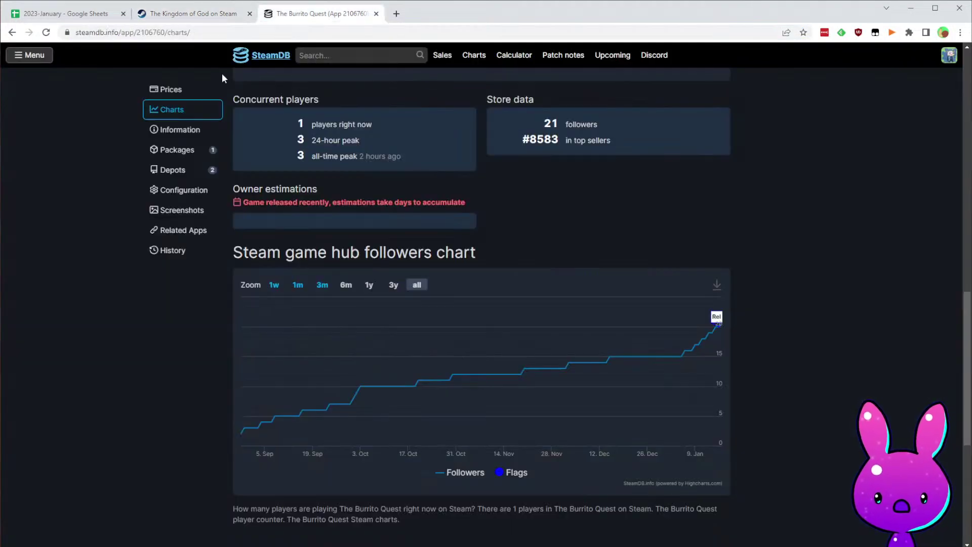
double_click(150, 31)
key("ctrl+v")
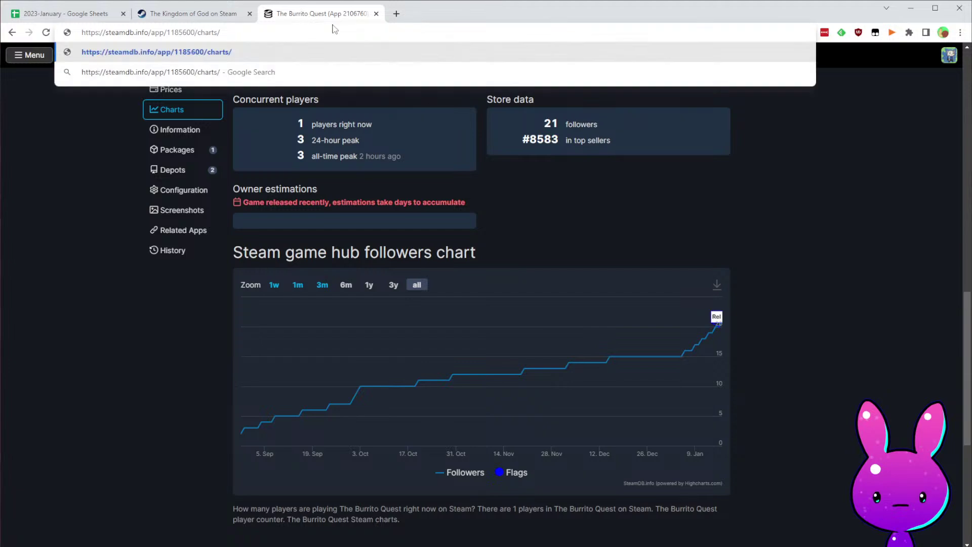
key("Return")
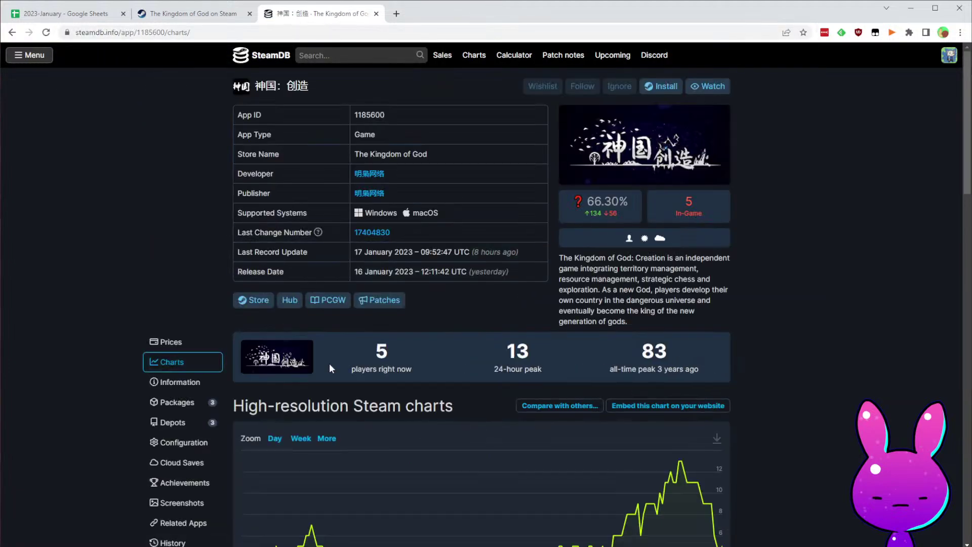
- Examine The Kingdom of God's player charts, store data, owner estimations and the start of its followers chart
left_click(470, 366)
scroll(470, 366, "down", 7)
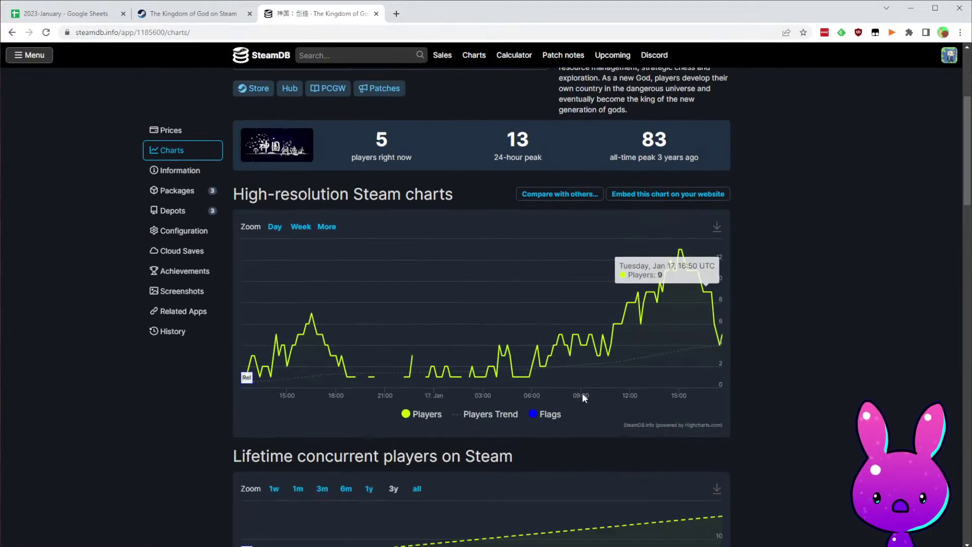
scroll(589, 349, "up", 2)
scroll(588, 349, "down", 5)
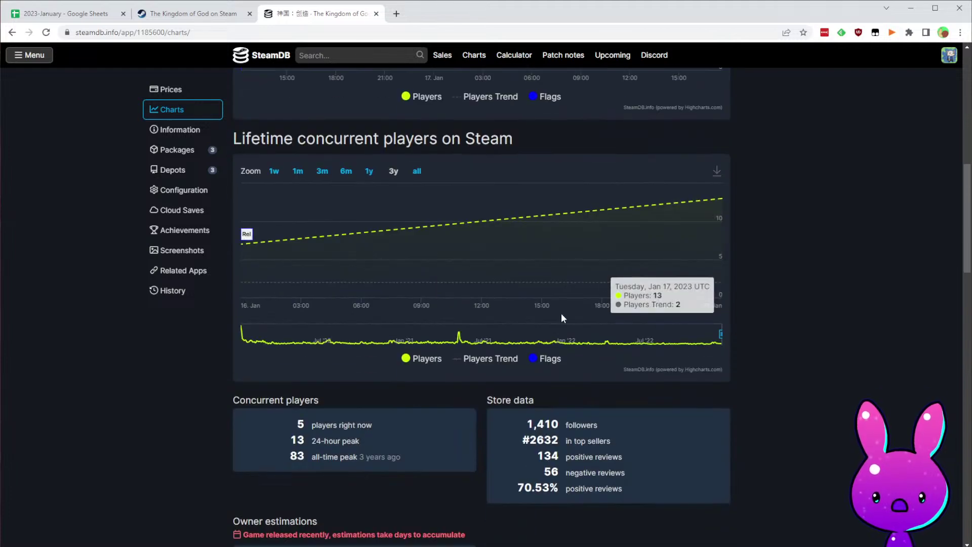
scroll(561, 313, "down", 4)
scroll(497, 353, "down", 2)
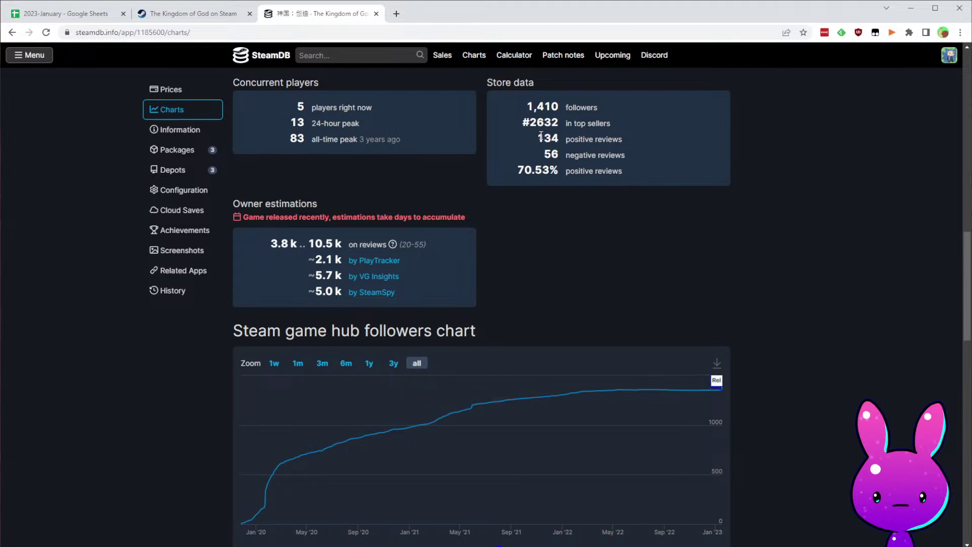
left_click_drag(535, 136, 670, 151)
left_click(870, 270)
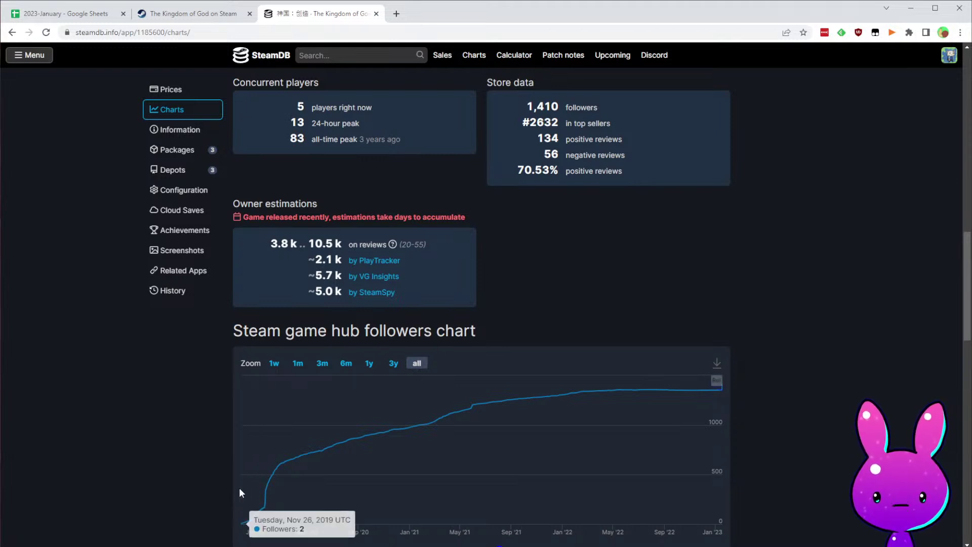
- Record 11/26/2019 as The Kingdom of God's store release date in the January 2023 spreadsheet
left_click(61, 15)
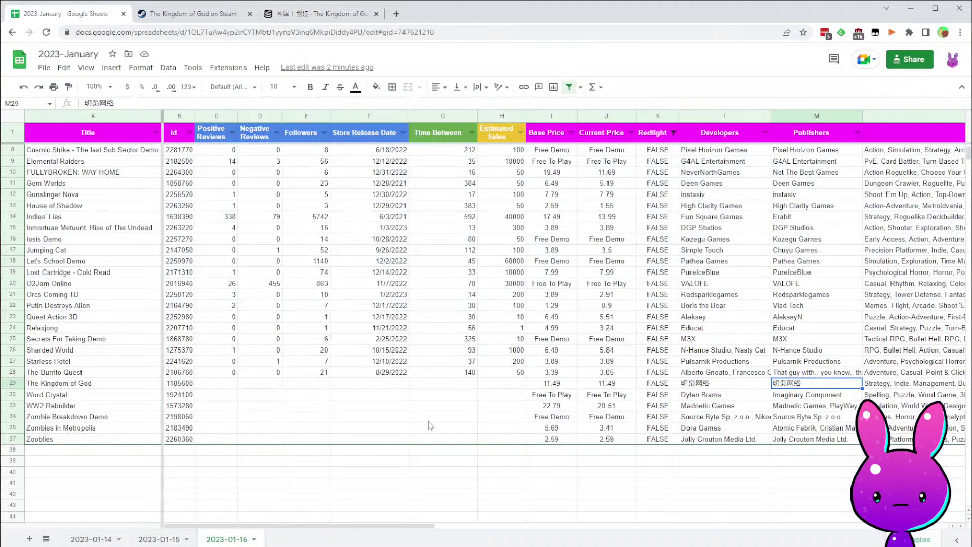
left_click(387, 384)
type("11/")
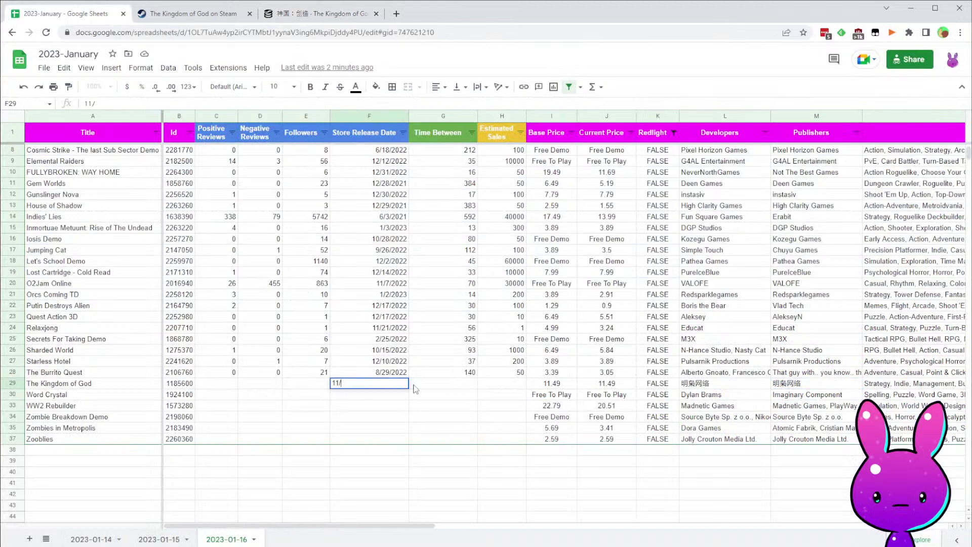
type("26/2019")
left_click(414, 388)
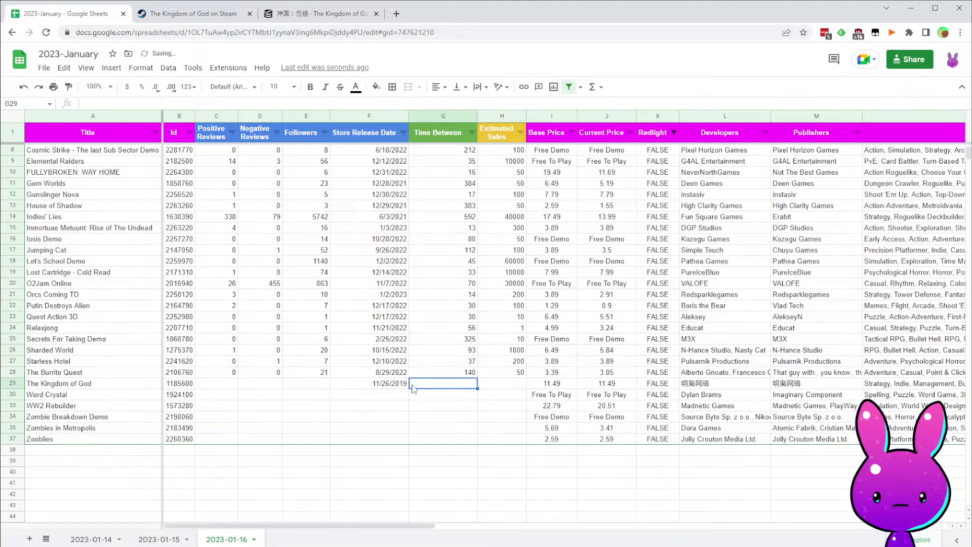
- Fill the Time Between formula down from The Burrito Quest's row to The Kingdom of God's row
left_click(446, 372)
left_click_drag(476, 378, 475, 383)
left_click(475, 404)
left_click(504, 380)
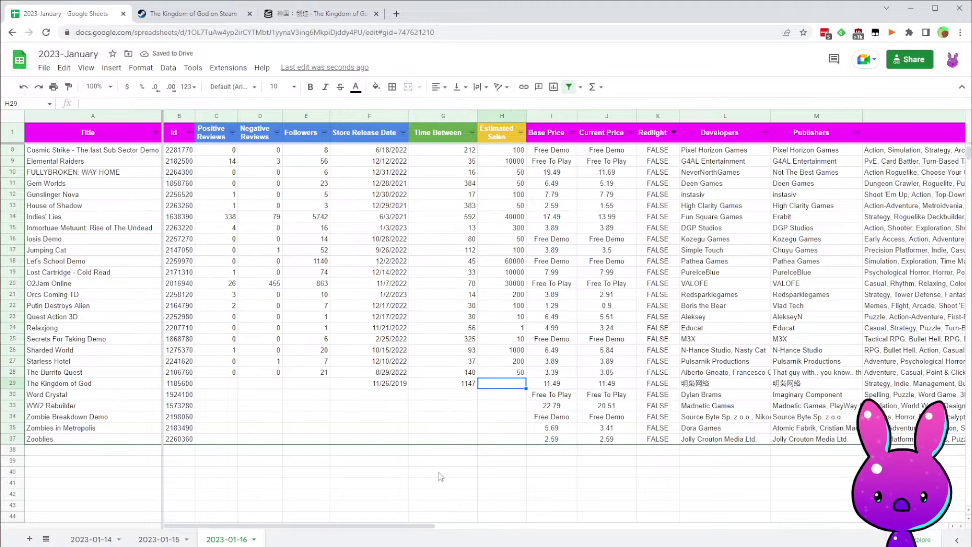
- Look up The Kingdom of God's followers on SteamDB and record 1410 in its spreadsheet row
left_click(308, 14)
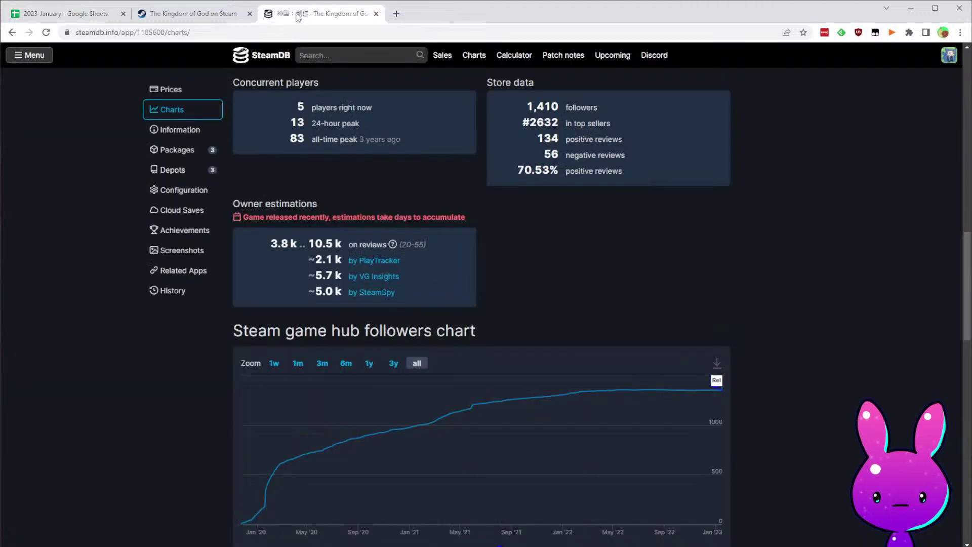
scroll(496, 329, "up", 2)
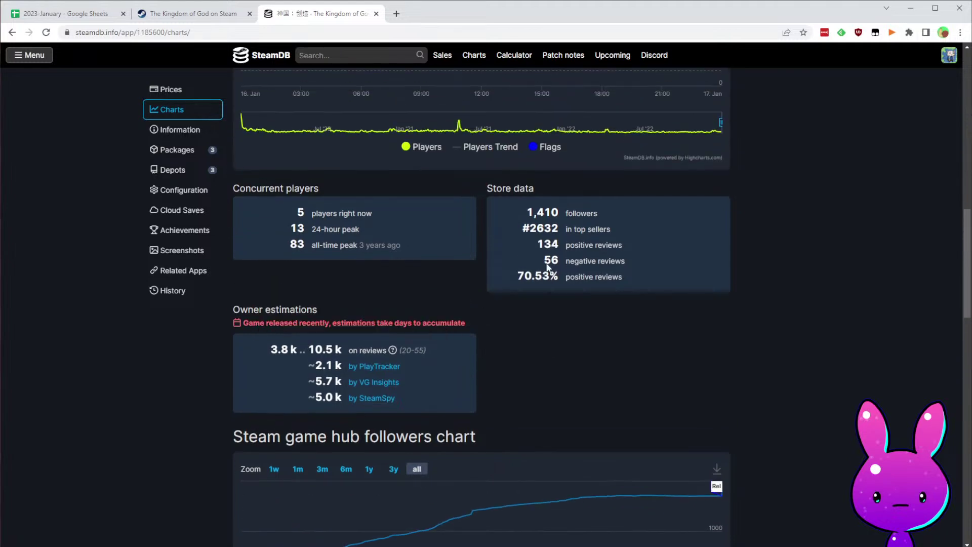
left_click(66, 13)
left_click(307, 384)
type("1410")
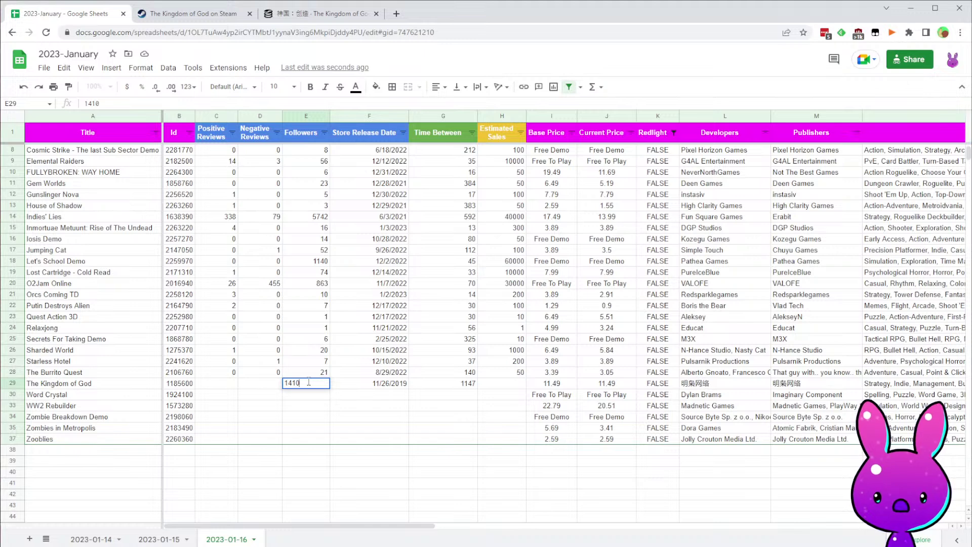
key("Return")
- Check The Kingdom of God's review figures on SteamDB and record 134 positive reviews in the spreadsheet
key("Left")
key("Left")
key("Up")
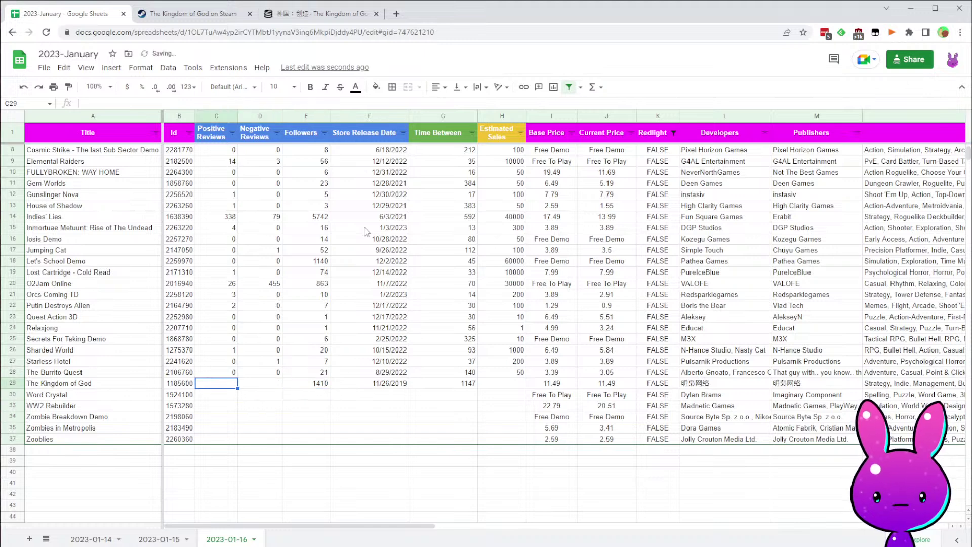
left_click(336, 14)
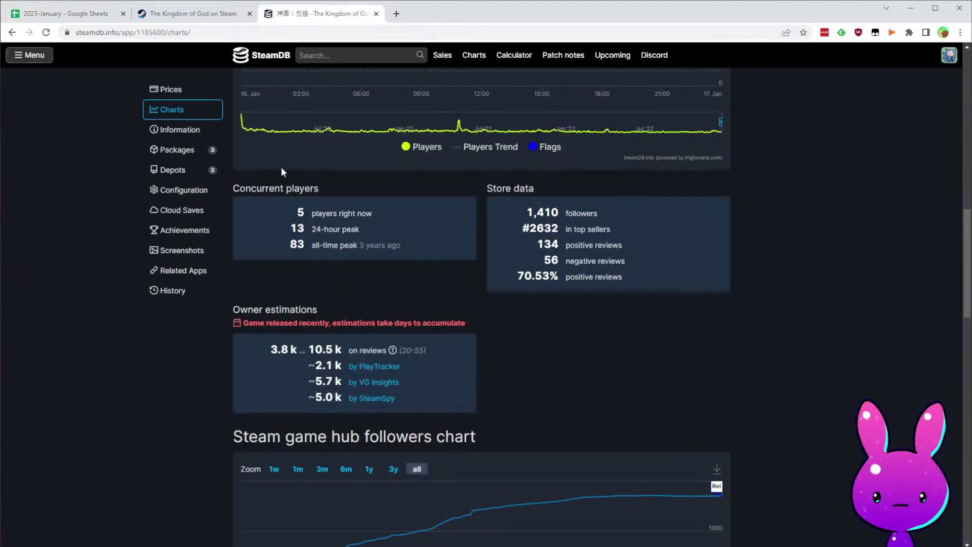
left_click(60, 18)
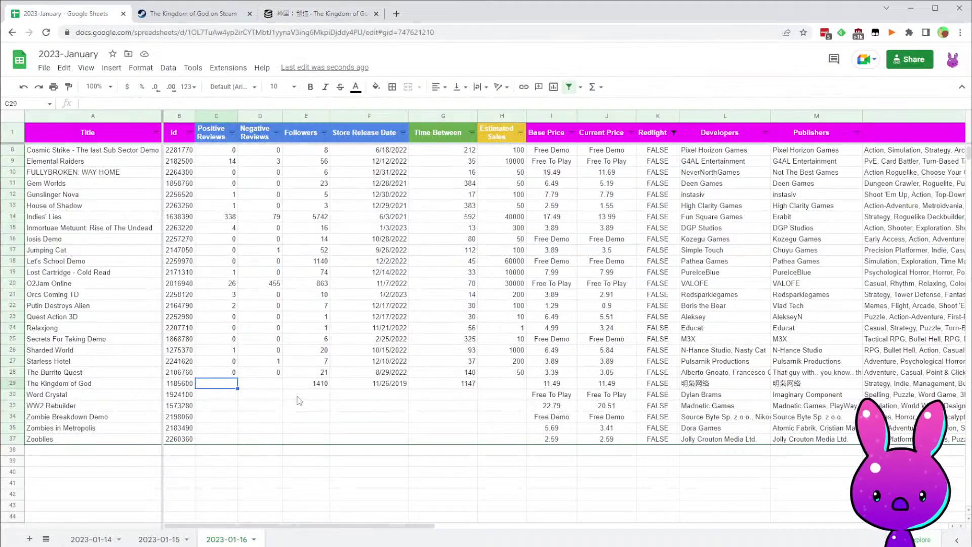
type("134")
key("Tab")
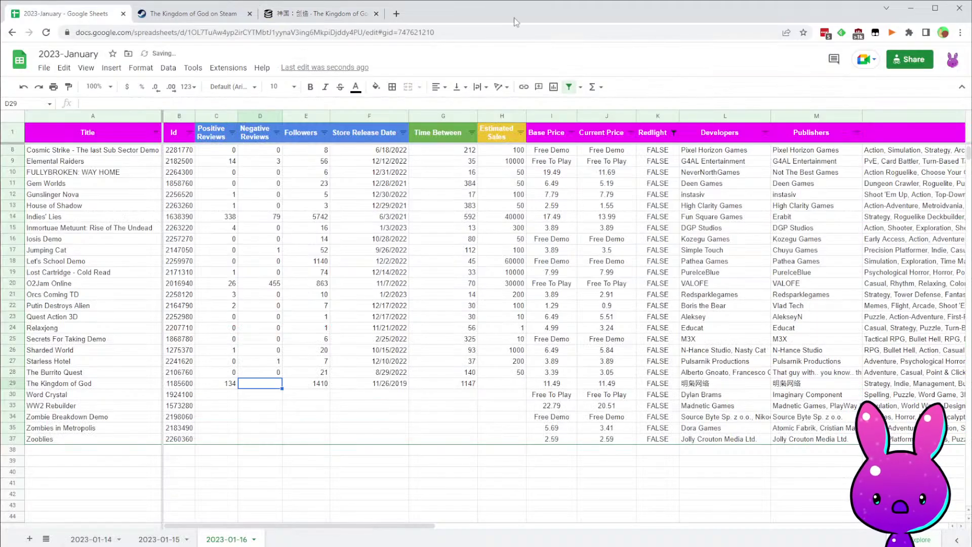
- Check The Kingdom of God's negative review figure on SteamDB and record 56 negative reviews in its spreadsheet row
left_click(313, 14)
left_click(60, 14)
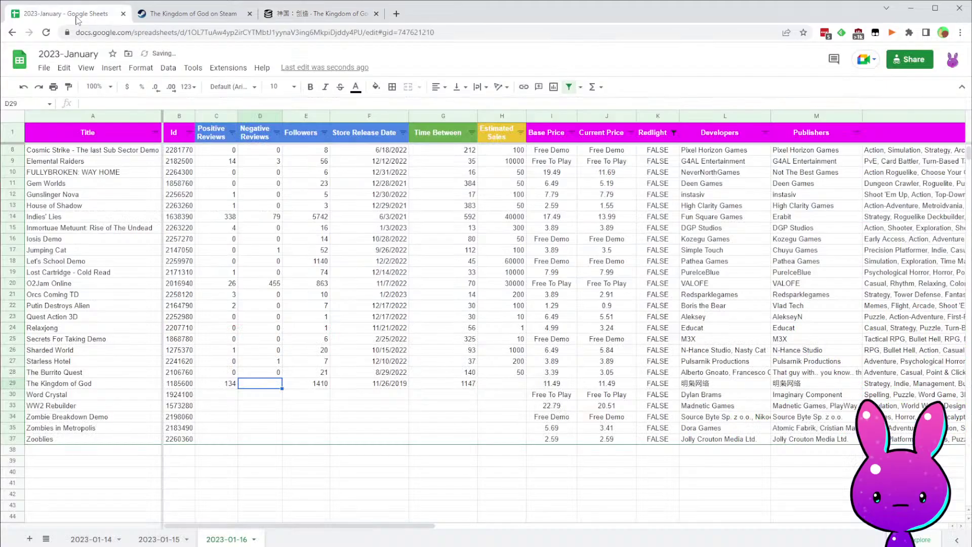
type("56")
key("Tab")
key("Tab")
key("Tab")
key("Tab")
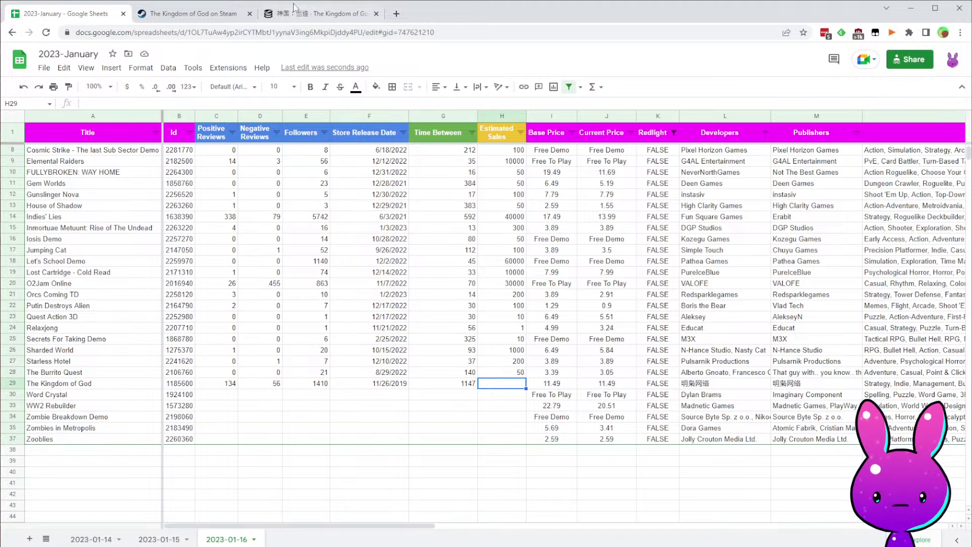
- Examine The Kingdom of God's owner estimations, player charts and followers chart on its SteamDB page
left_click(312, 10)
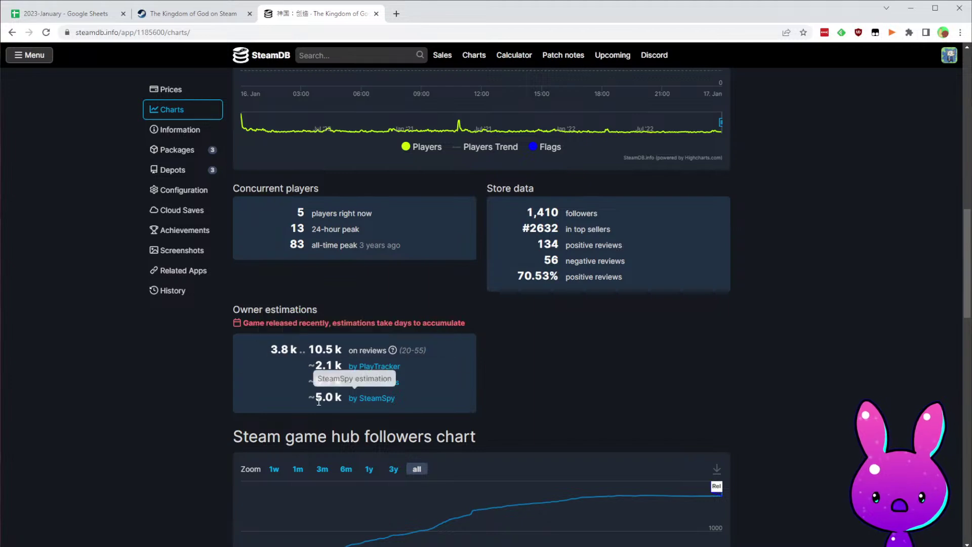
scroll(663, 335, "up", 1)
scroll(663, 336, "up", 5)
scroll(708, 384, "down", 8)
scroll(678, 374, "up", 15)
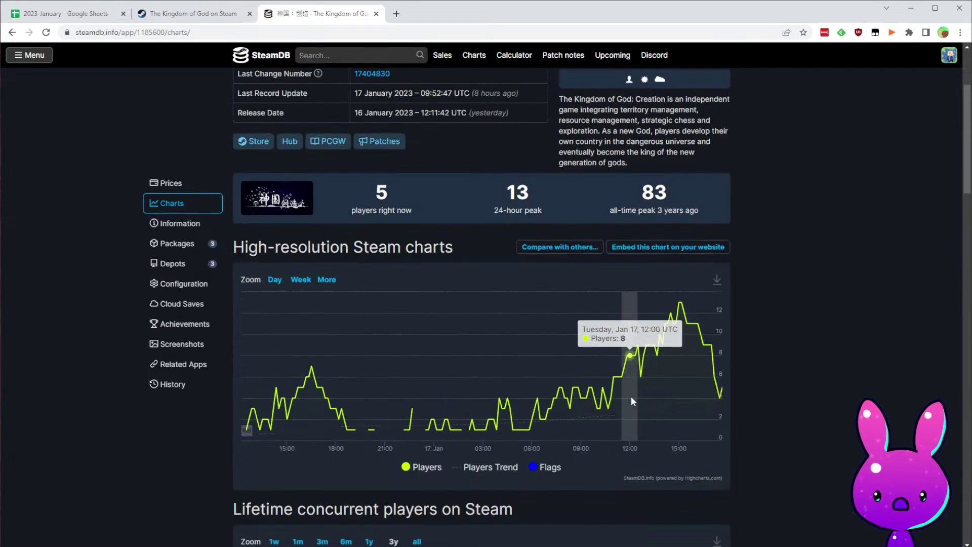
scroll(780, 348, "down", 15)
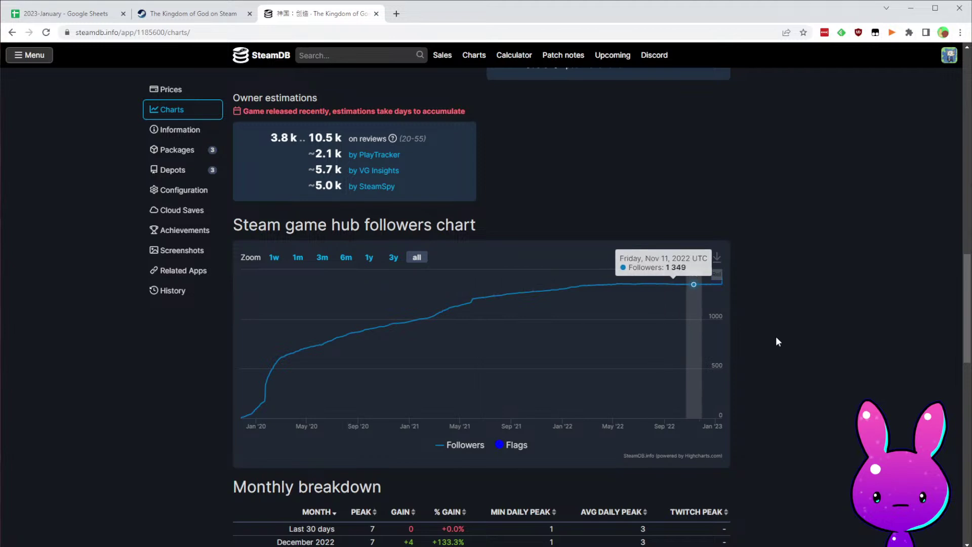
scroll(698, 336, "down", 5)
scroll(787, 427, "up", 4)
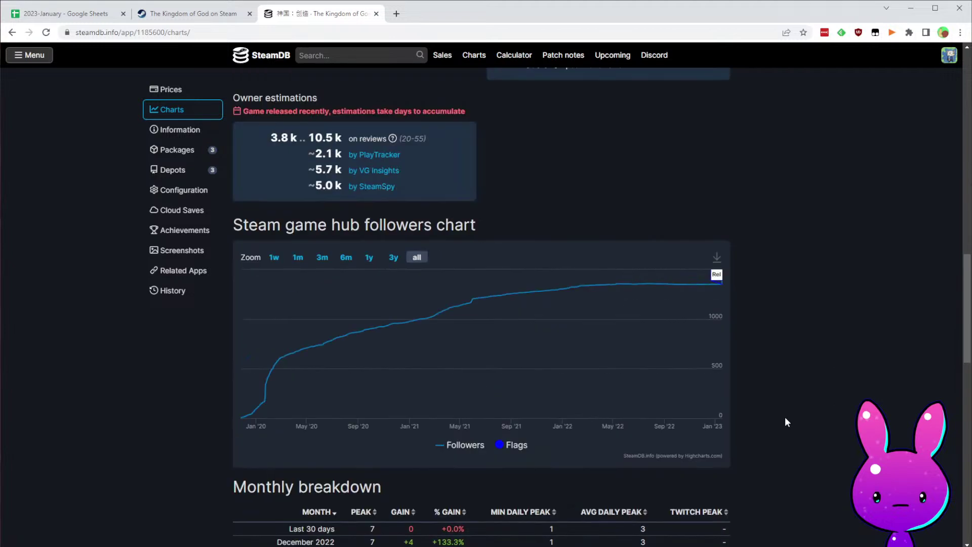
scroll(769, 431, "down", 3)
scroll(761, 421, "up", 5)
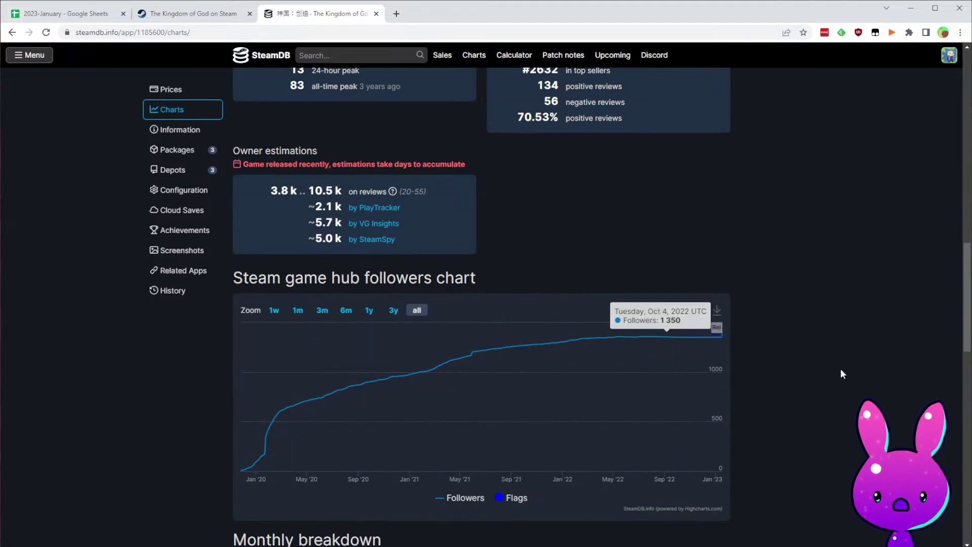
- Record 8000 as The Kingdom of God's estimated sales in the January 2023 spreadsheet
left_click(31, 15)
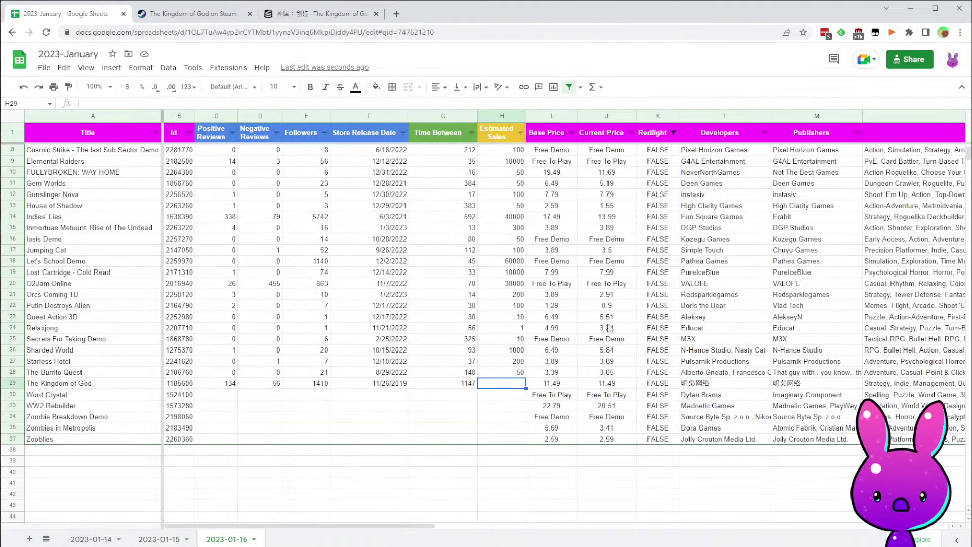
left_click(496, 385)
type("8000")
key("Return")
key("Left")
key("Left")
key("Left")
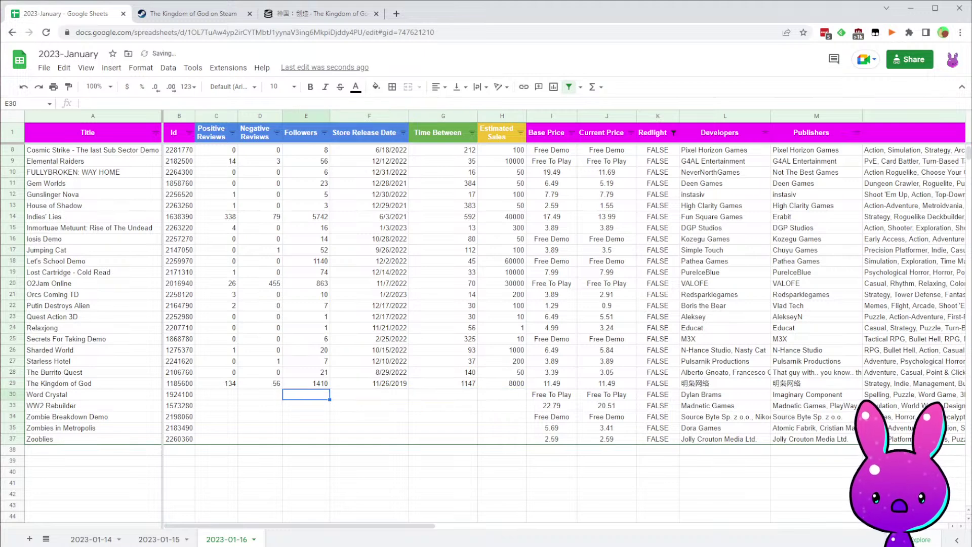
key("Left")
key("Left")
key("Left")
key("Left")
key("Right")
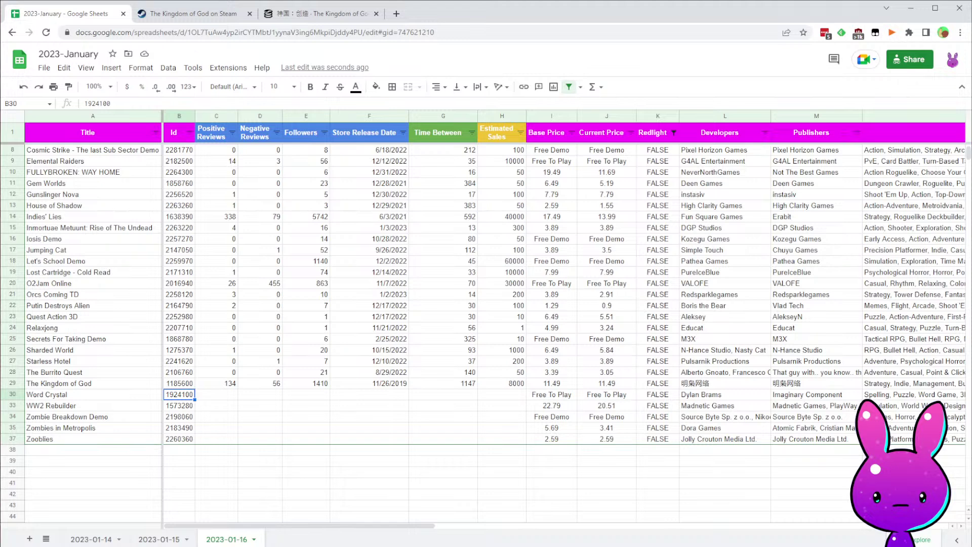
double_click(181, 395)
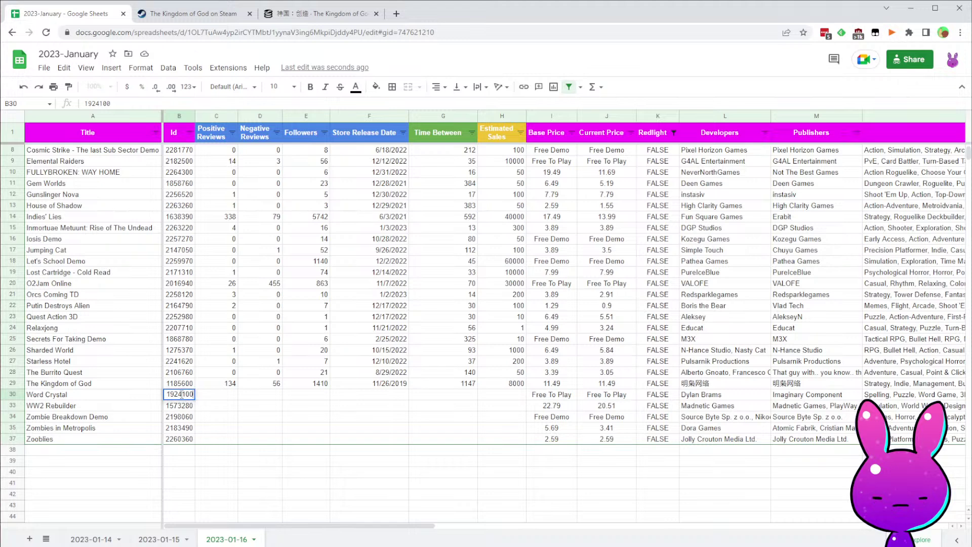
left_click(251, 399)
left_click_drag(84, 385, 519, 385)
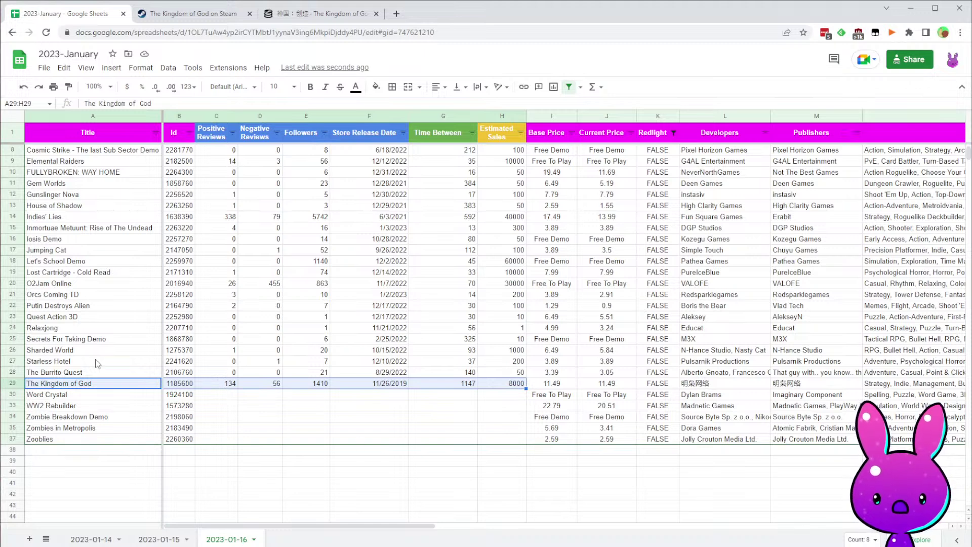
left_click(211, 395)
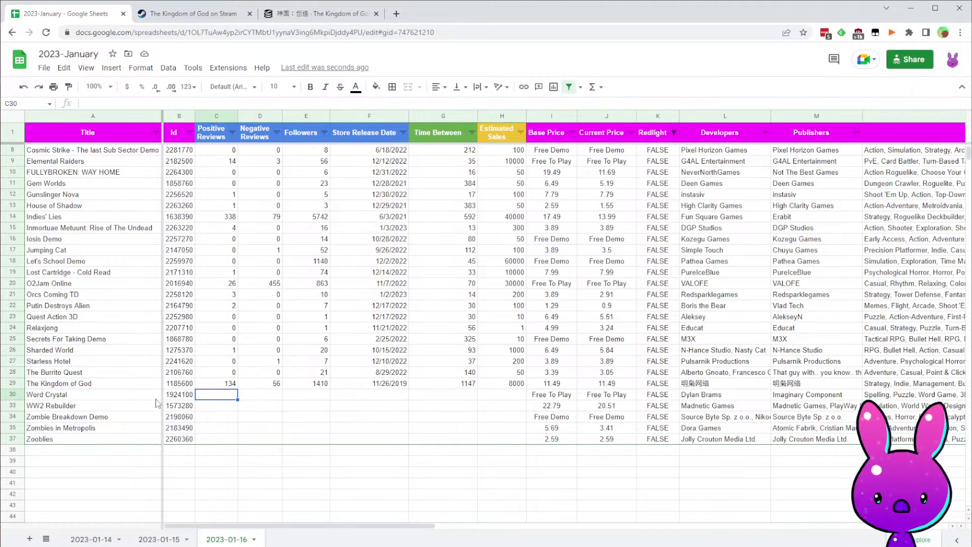
- Copy Word Crystal's app Id 1924100 from its spreadsheet row
left_click(175, 394)
double_click(179, 395)
key("ctrl+a")
key("ctrl+c")
left_click(289, 383)
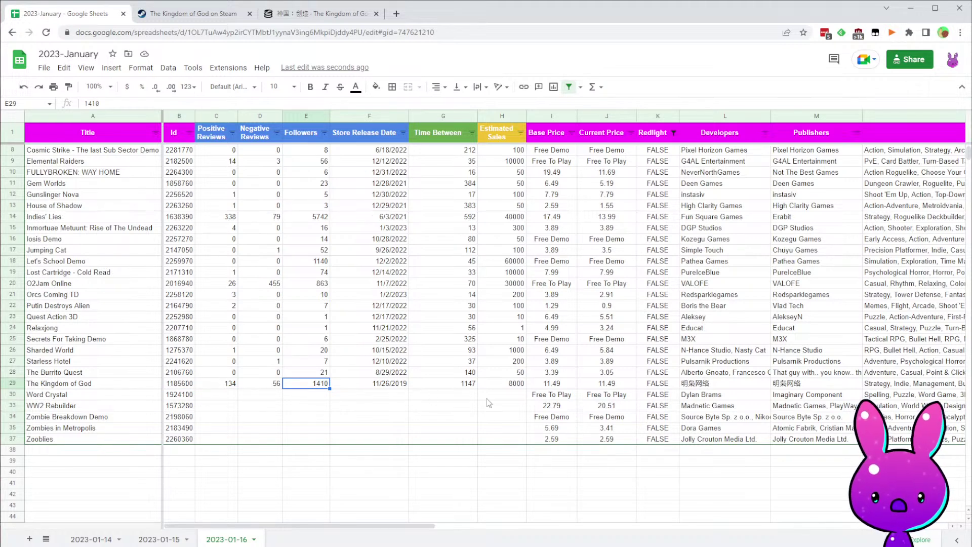
left_click(560, 387)
left_click_drag(594, 393, 782, 397)
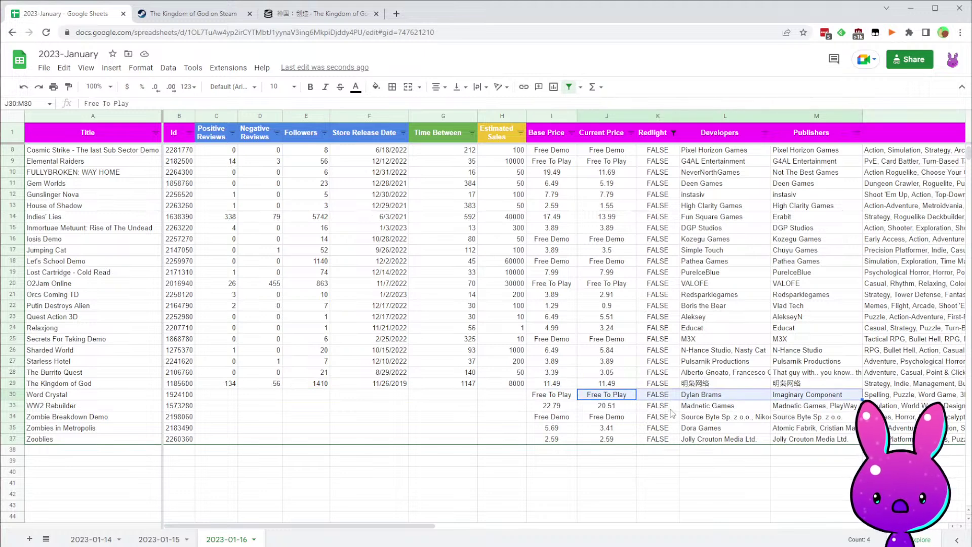
left_click(758, 386)
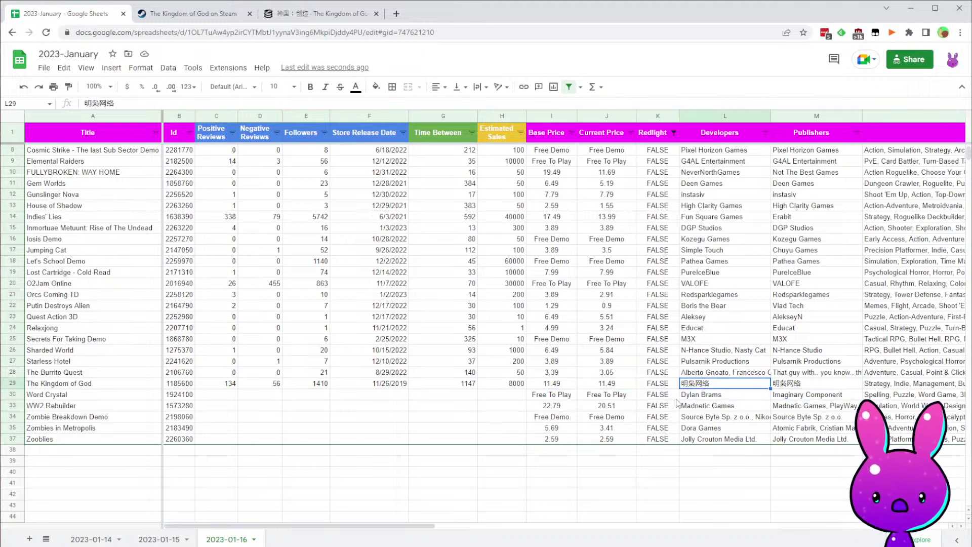
- Open Word Crystal's Steam store page by replacing the app ID in The Kingdom of God's store address with 1924100
left_click(205, 15)
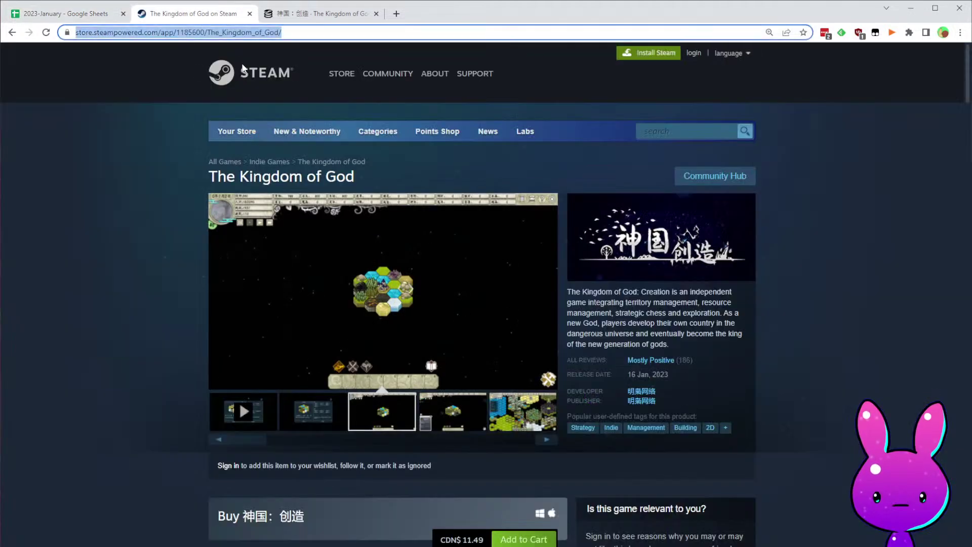
key("End")
key("ctrl+Left")
key("shift+End")
key("ctrl+v")
key("Return")
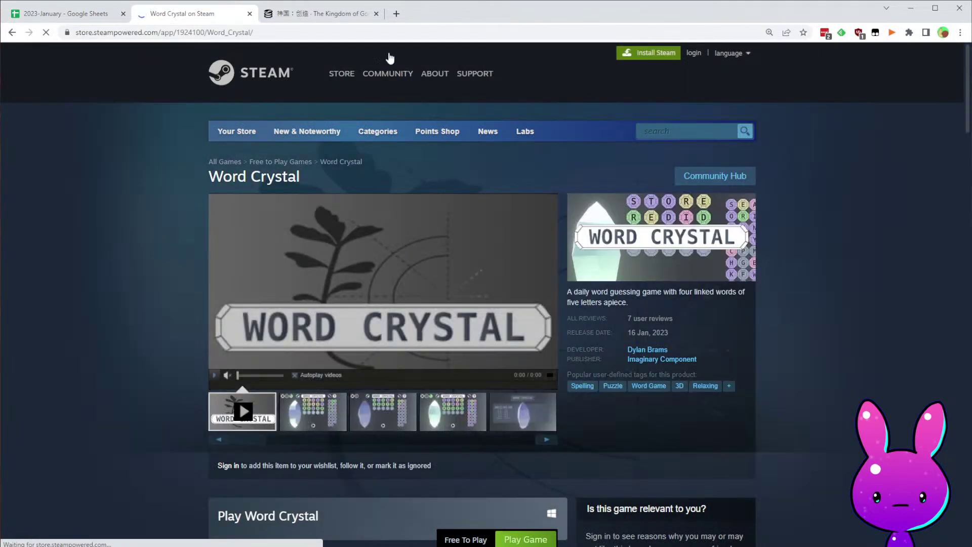
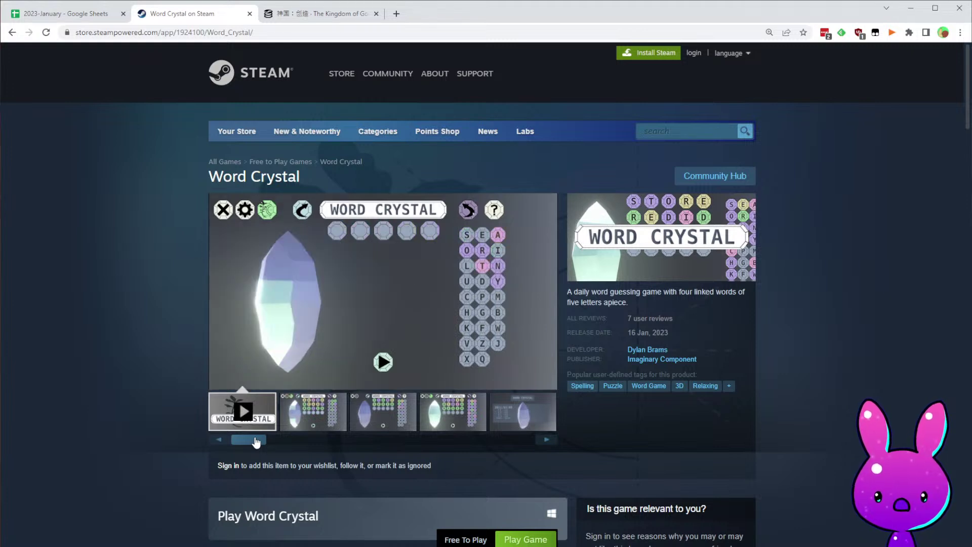
- Look through Word Crystal's store screenshots and read its gameplay description and features
left_click(334, 406)
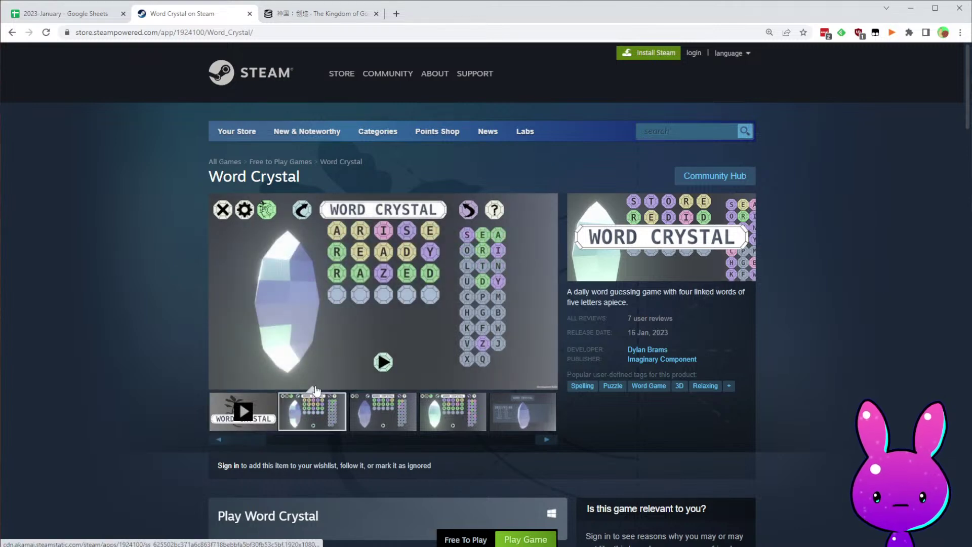
left_click(377, 430)
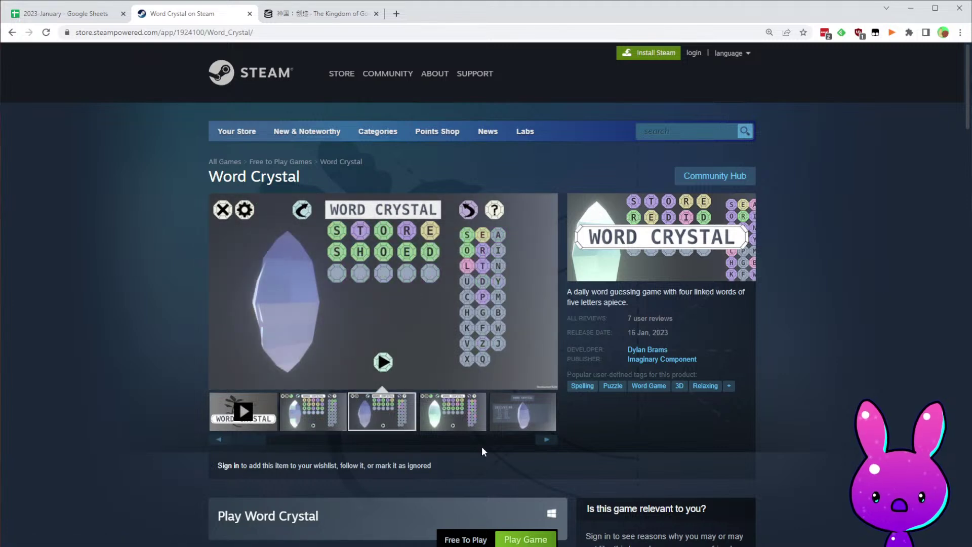
left_click(483, 417)
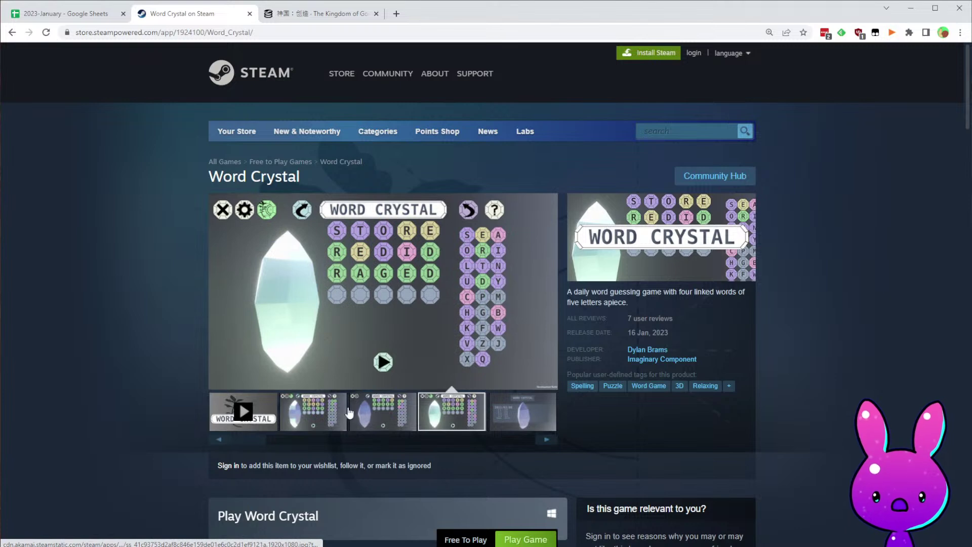
left_click(521, 416)
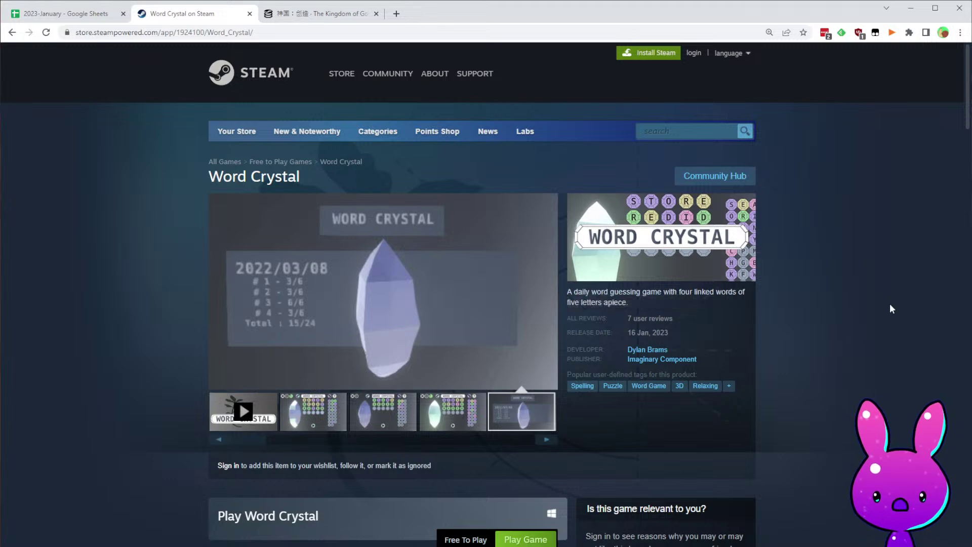
scroll(759, 377, "down", 9)
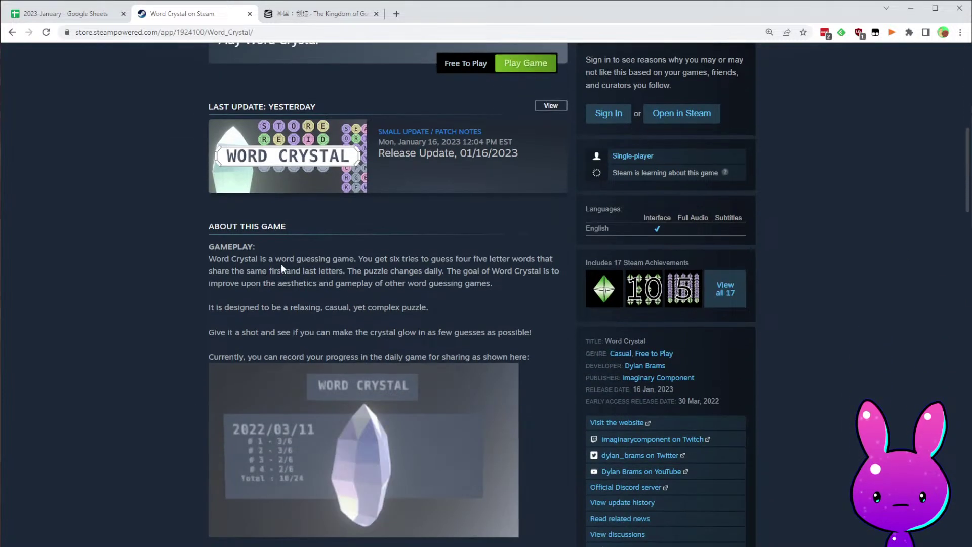
left_click_drag(322, 270, 481, 271)
left_click_drag(319, 259, 545, 272)
left_click(278, 269)
left_click_drag(239, 271, 428, 266)
left_click(428, 267)
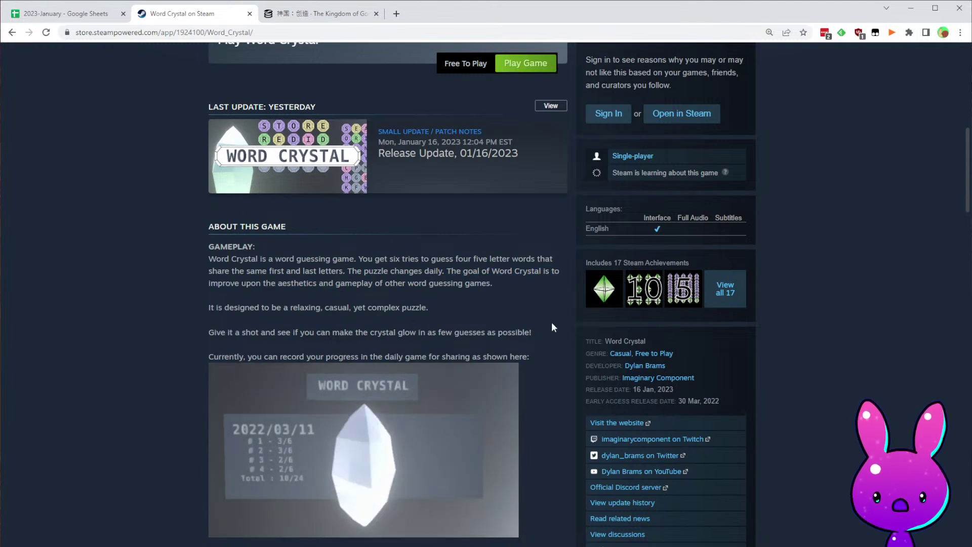
scroll(339, 477, "down", 4)
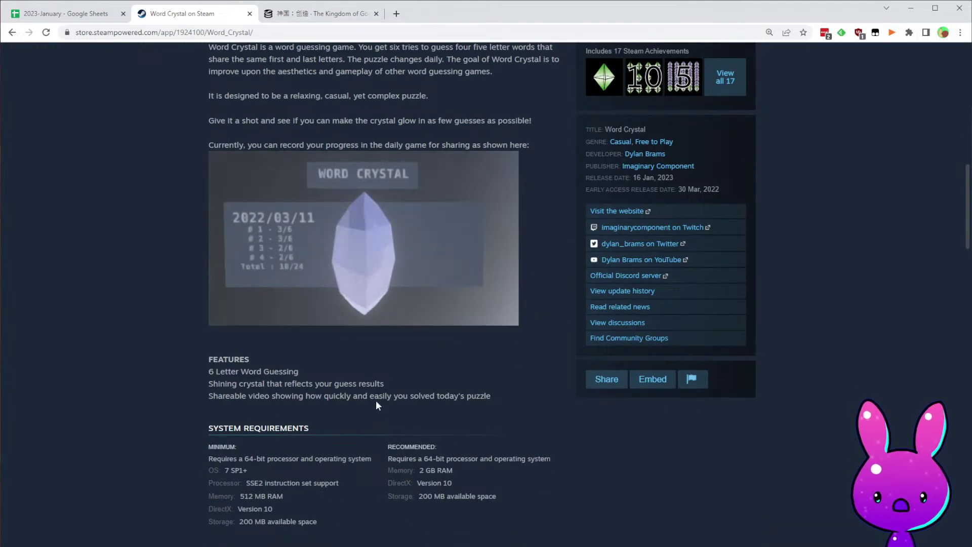
- Read Word Crystal's customer reviews on its Steam store page, both recommended and not recommended, and return to the store overview
scroll(364, 358, "down", 12)
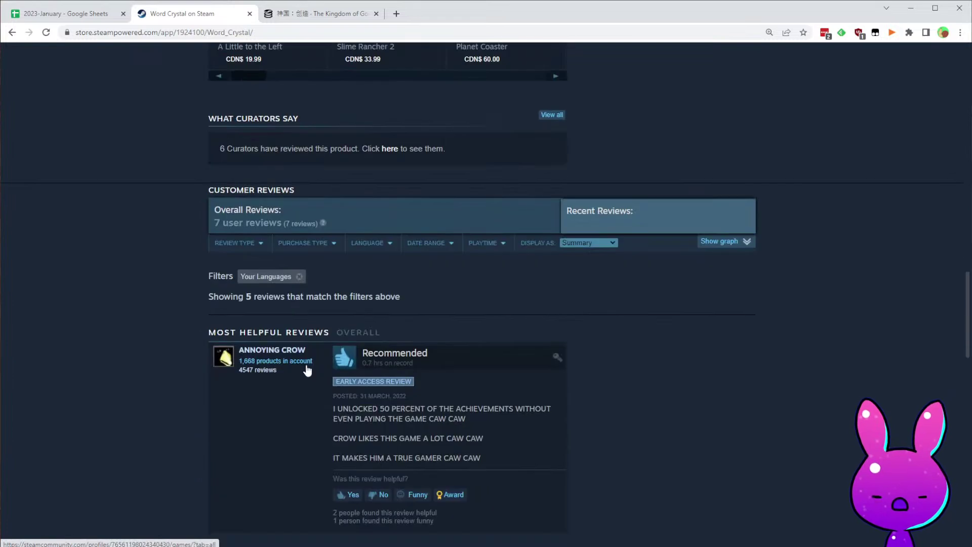
scroll(723, 438, "down", 4)
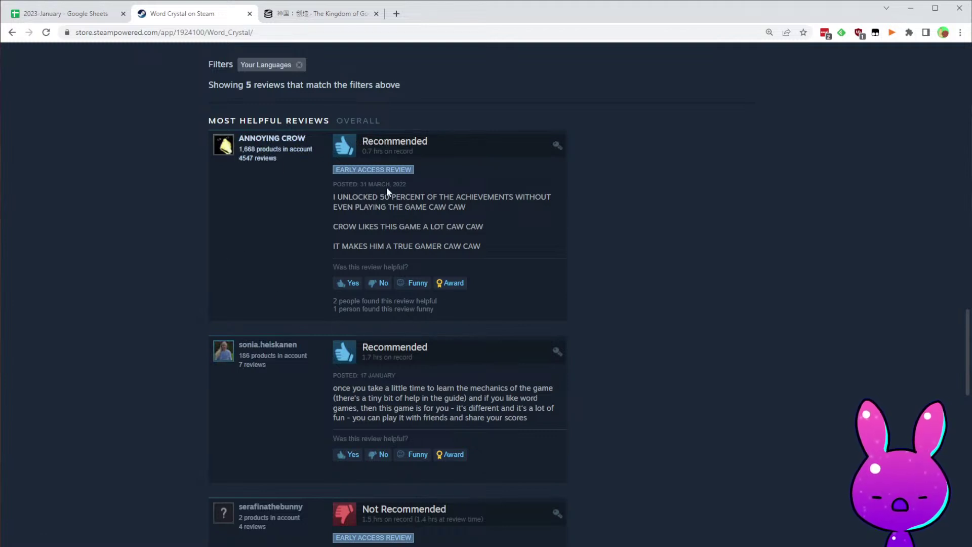
left_click_drag(489, 197, 508, 197)
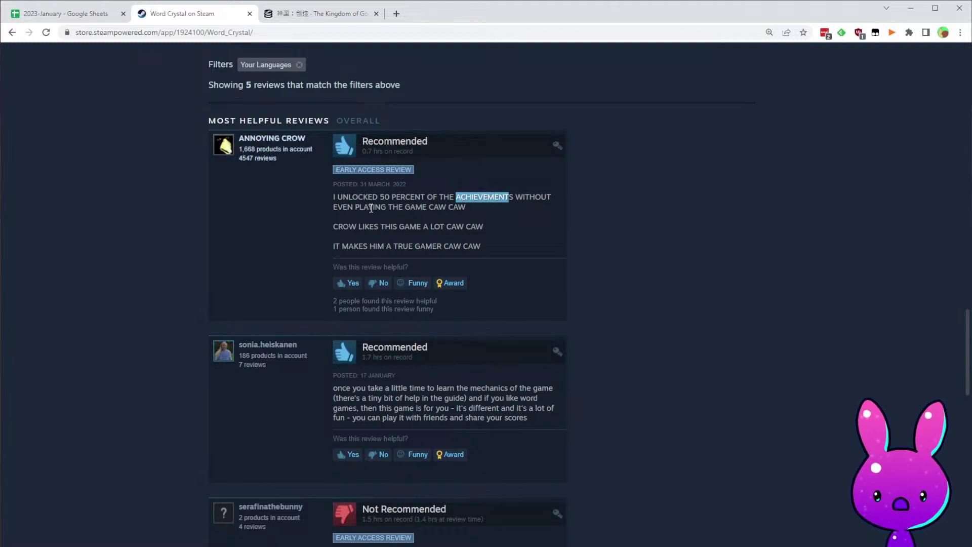
left_click_drag(324, 212, 454, 225)
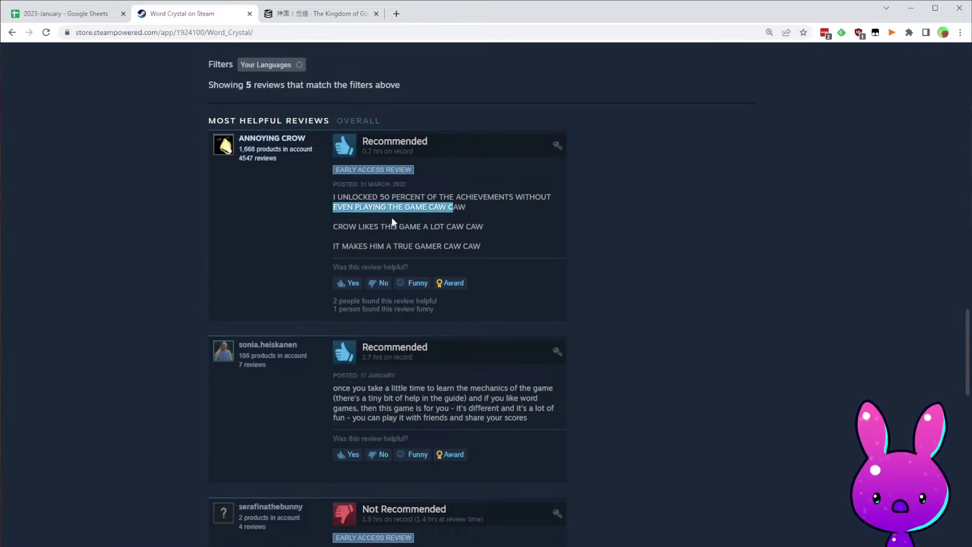
left_click_drag(328, 219, 486, 230)
left_click_drag(315, 253, 482, 260)
left_click(567, 307)
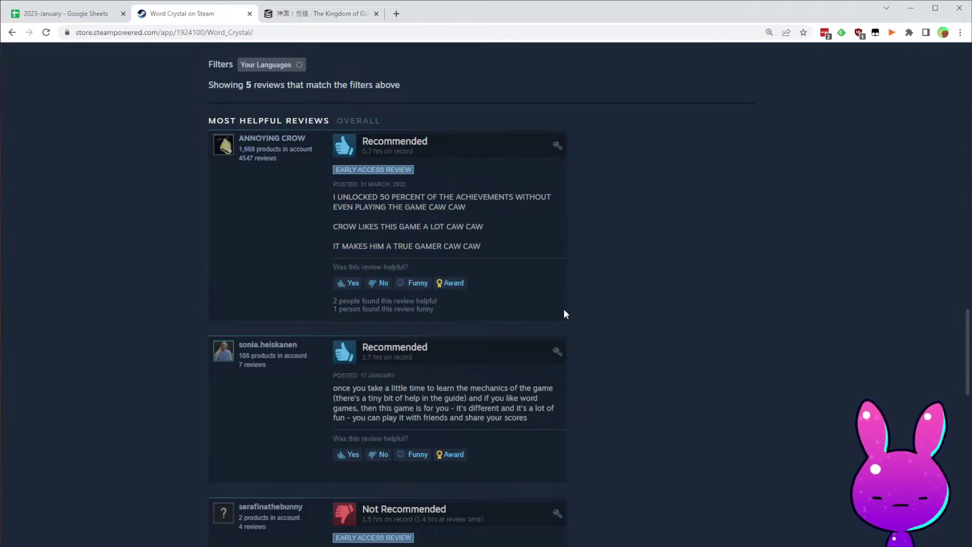
scroll(590, 311, "down", 4)
left_click_drag(347, 353, 411, 368)
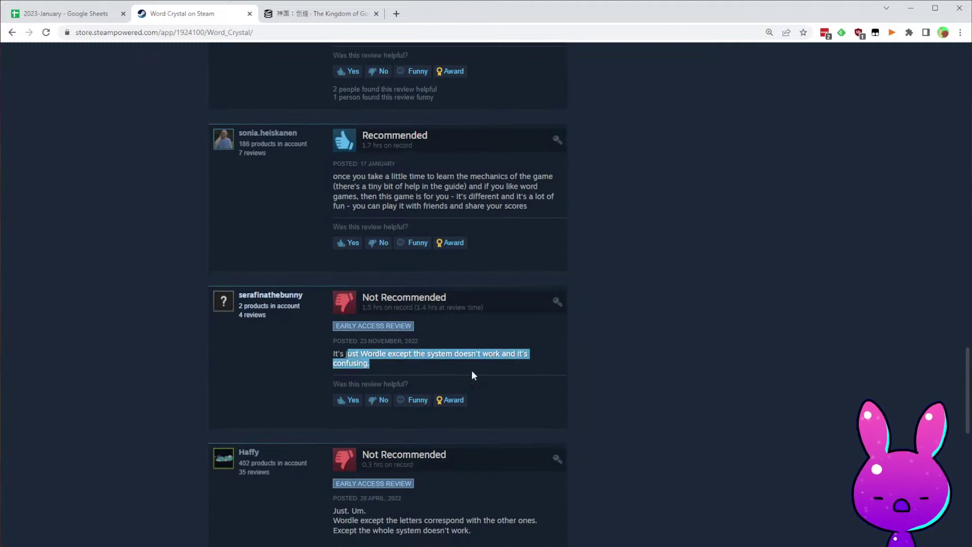
left_click(585, 363)
scroll(553, 413, "down", 4)
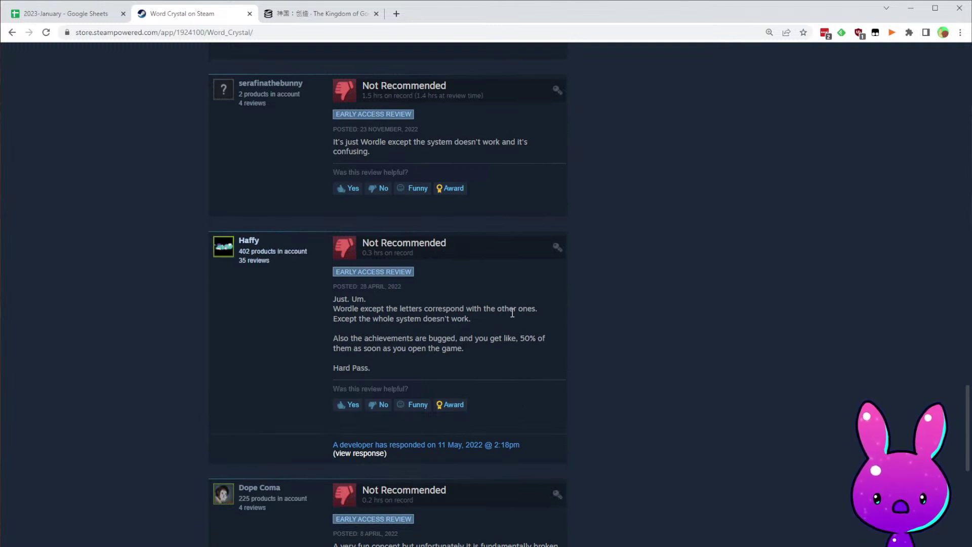
left_click_drag(368, 343, 582, 342)
left_click(582, 342)
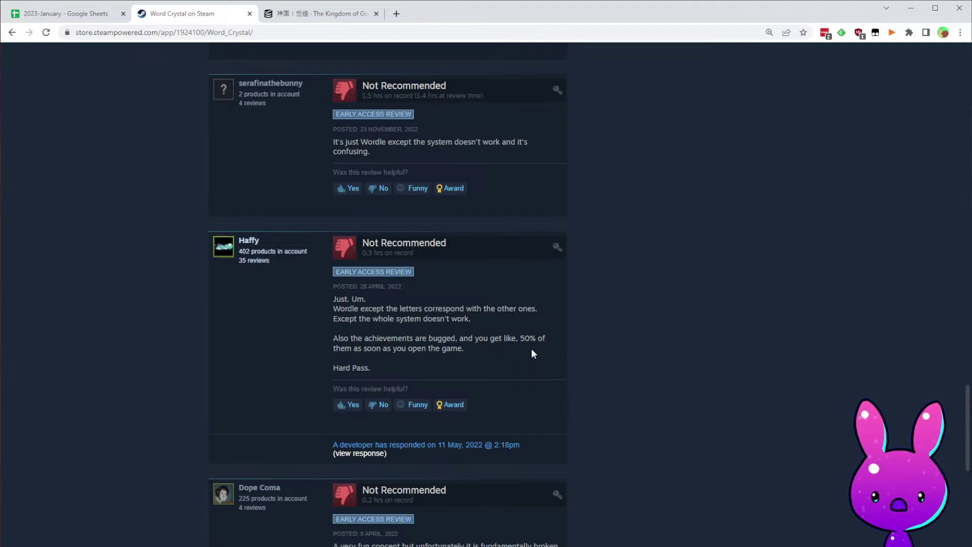
scroll(544, 324, "down", 5)
scroll(544, 324, "up", 20)
scroll(773, 232, "down", 6)
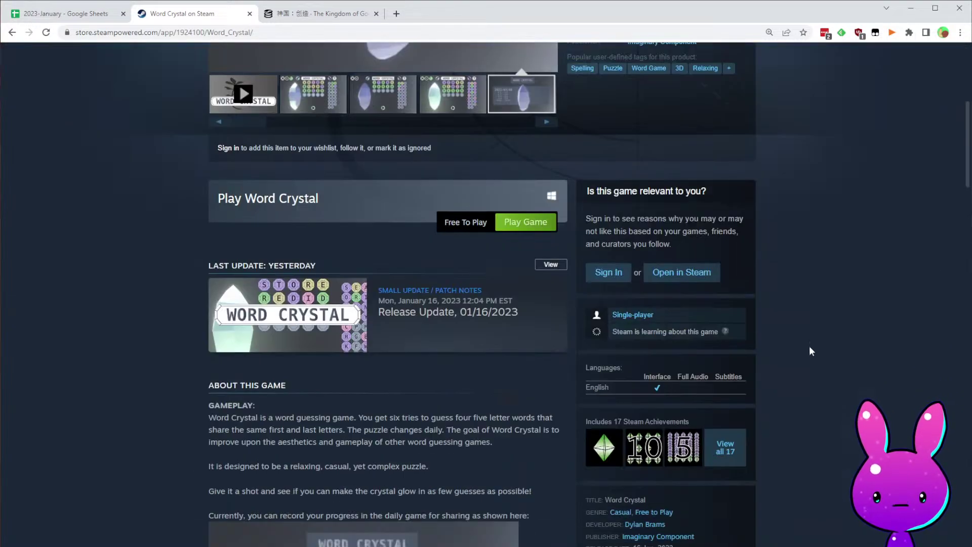
- Open Word Crystal's charts page on SteamDB by putting its app ID 1924100 into the SteamDB address
scroll(788, 320, "up", 4)
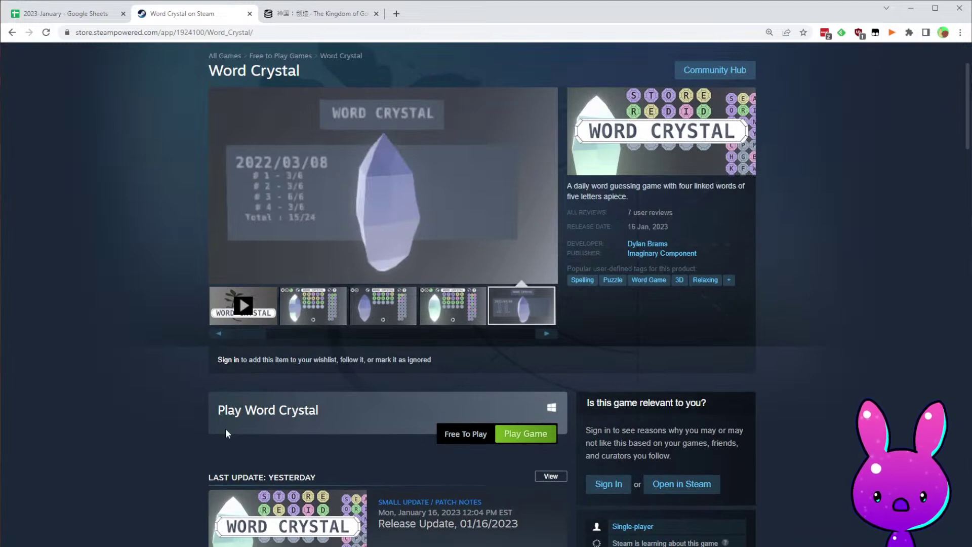
left_click(174, 29)
double_click(191, 32)
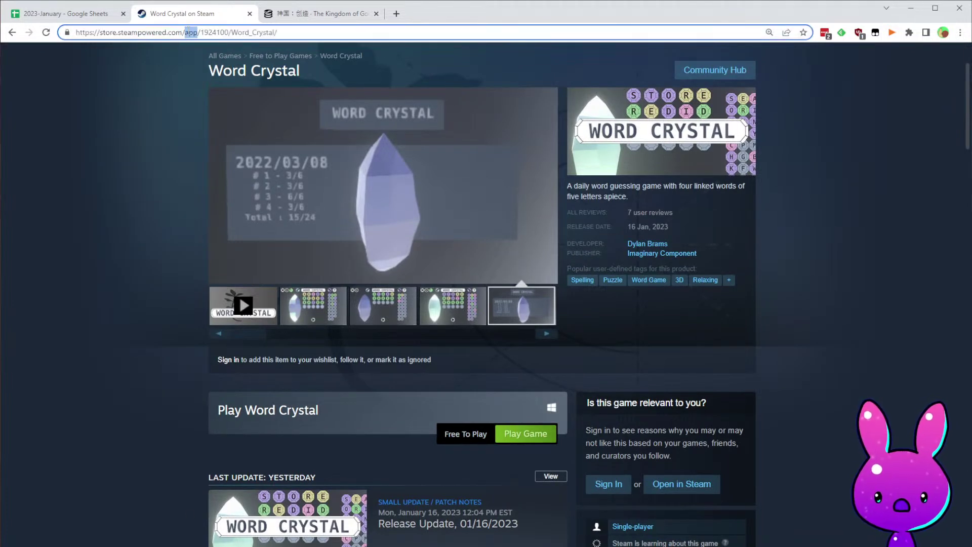
double_click(214, 31)
key("ctrl+c")
left_click(306, 13)
double_click(181, 32)
key("ctrl+v")
key("Return")
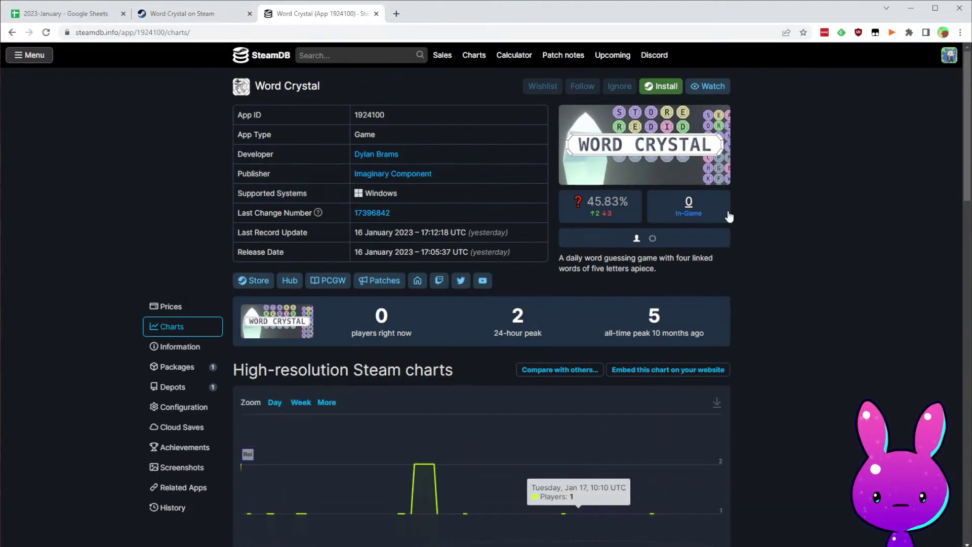
- Find the start of Word Crystal's SteamDB followers chart and enter 3/17/2022 as its store release date in the spreadsheet
scroll(765, 166, "down", 15)
scroll(450, 353, "up", 2)
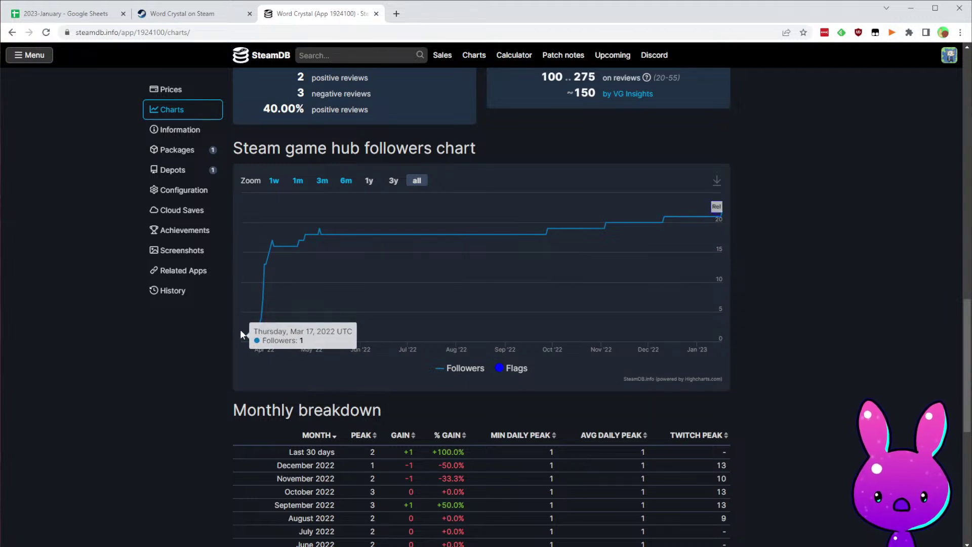
left_click(70, 14)
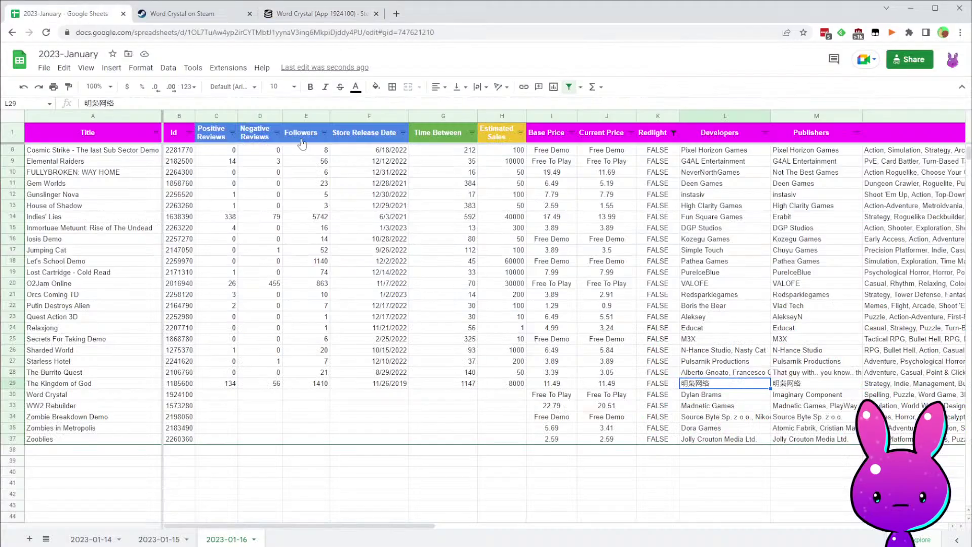
left_click(400, 395)
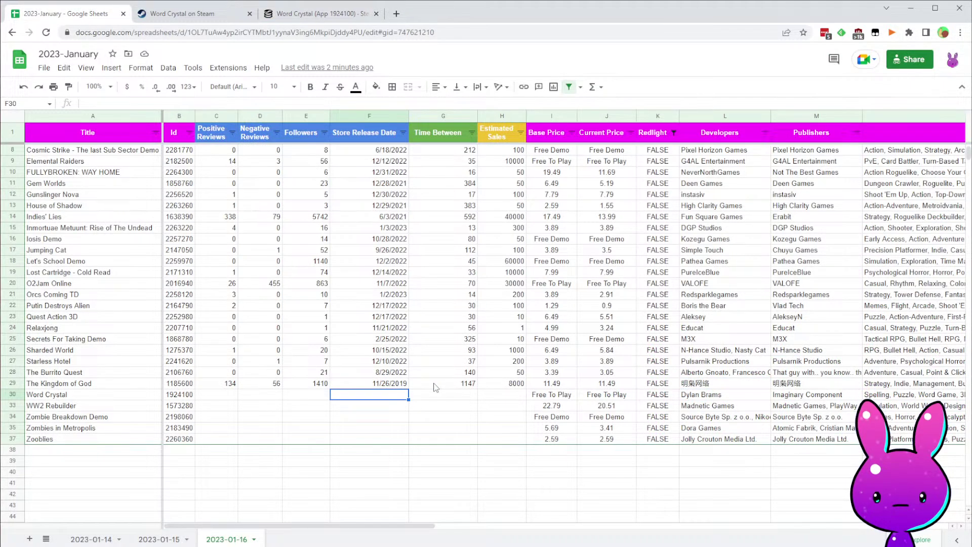
type("3/17/2022")
key("Tab")
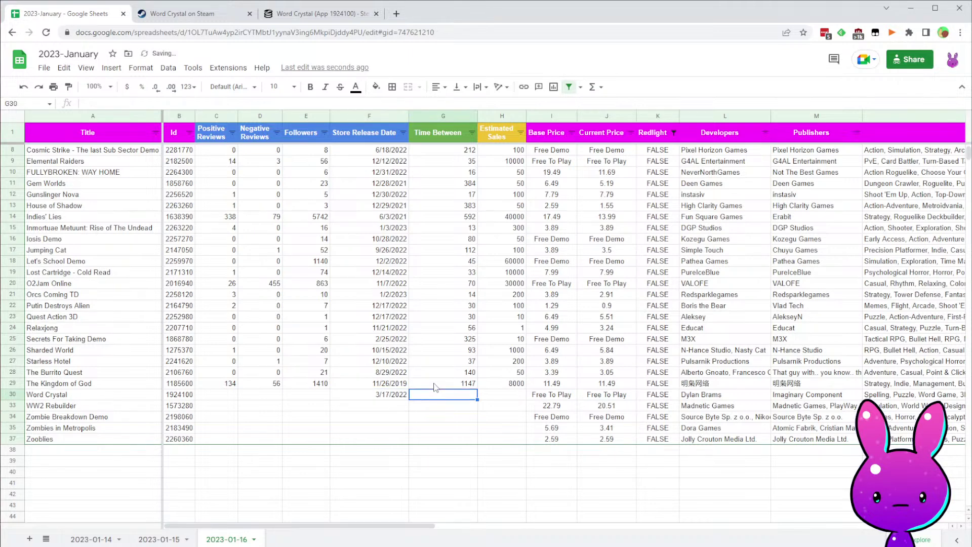
- Fill the Time Between formula from The Kingdom of God's row down into Word Crystal's row
left_click(459, 383)
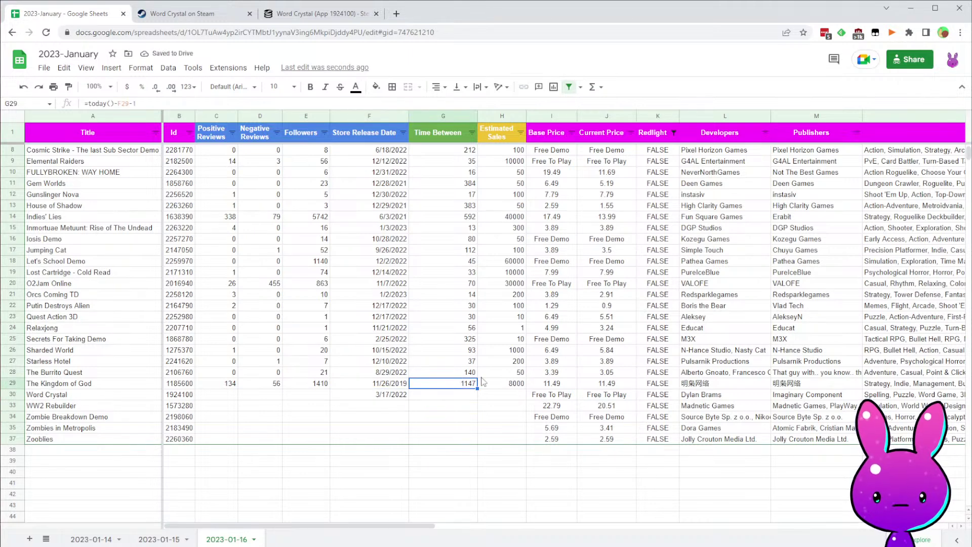
left_click_drag(474, 392, 474, 397)
left_click(472, 429)
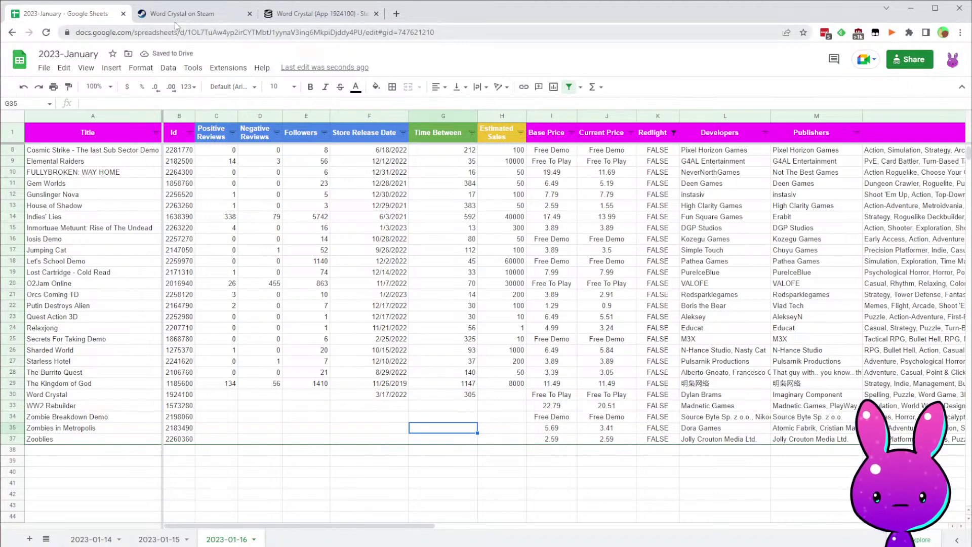
- Recheck Word Crystal's customer reviews on its Steam store page and return to the store overview
key("ctrl+Tab")
scroll(469, 286, "down", 20)
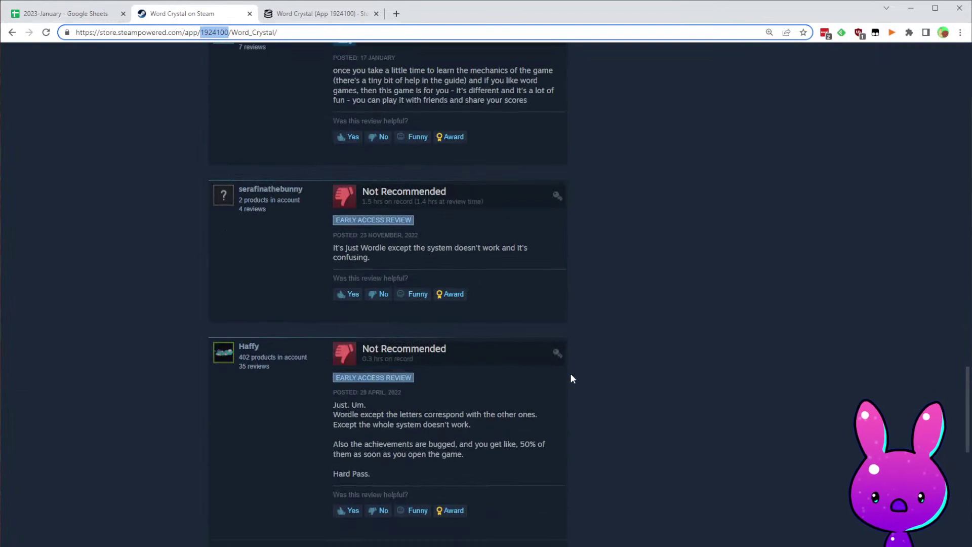
left_click(765, 201)
key("Home")
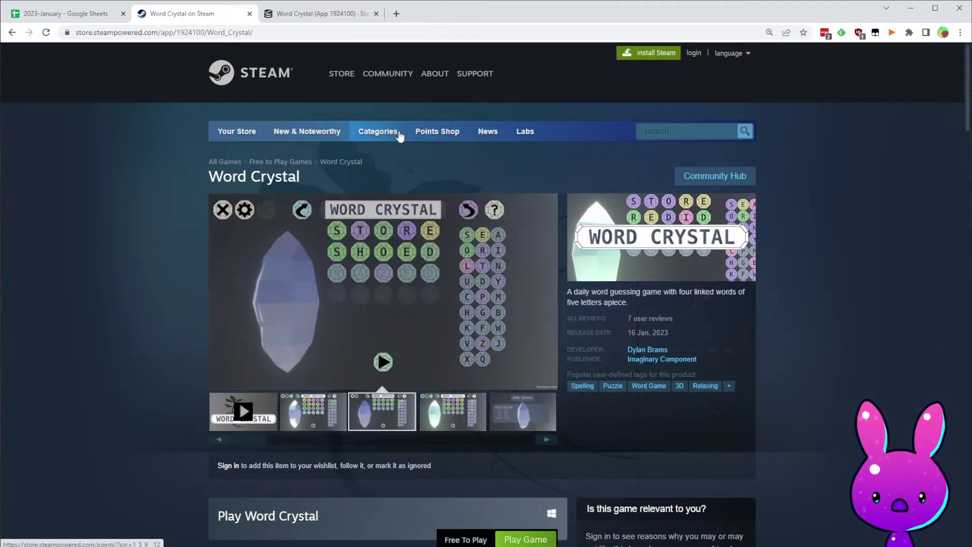
- Look up Word Crystal's follower count in SteamDB's store data and enter 22 under Followers in its spreadsheet row
left_click(293, 15)
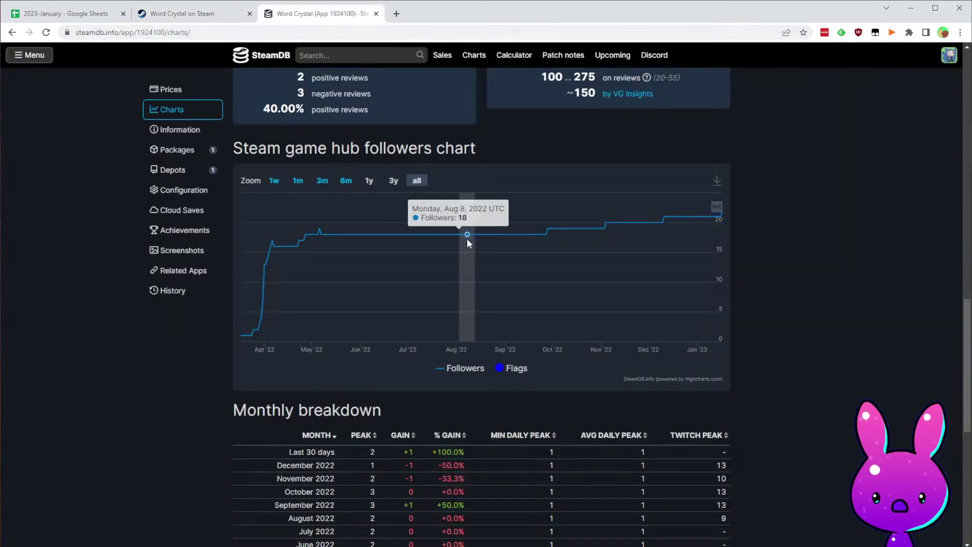
scroll(716, 217, "up", 4)
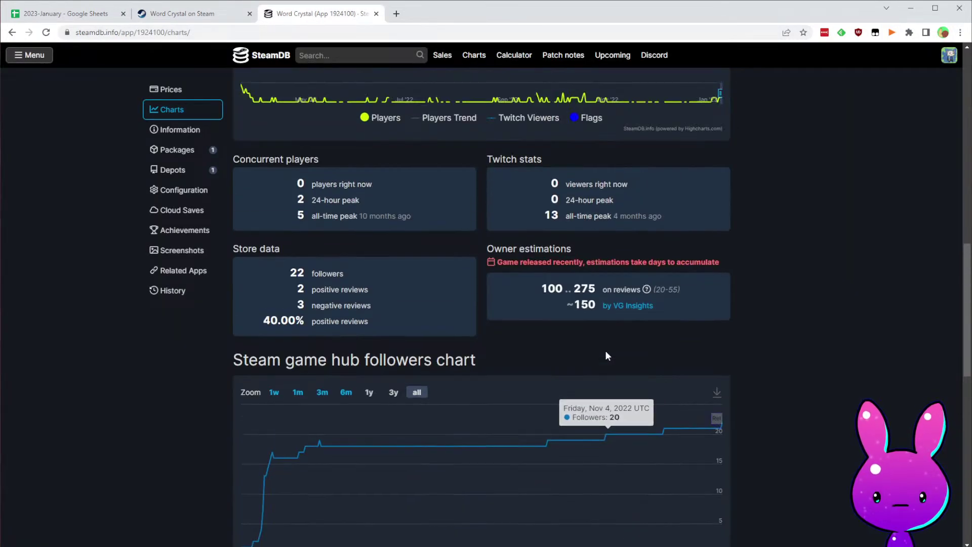
left_click(35, 16)
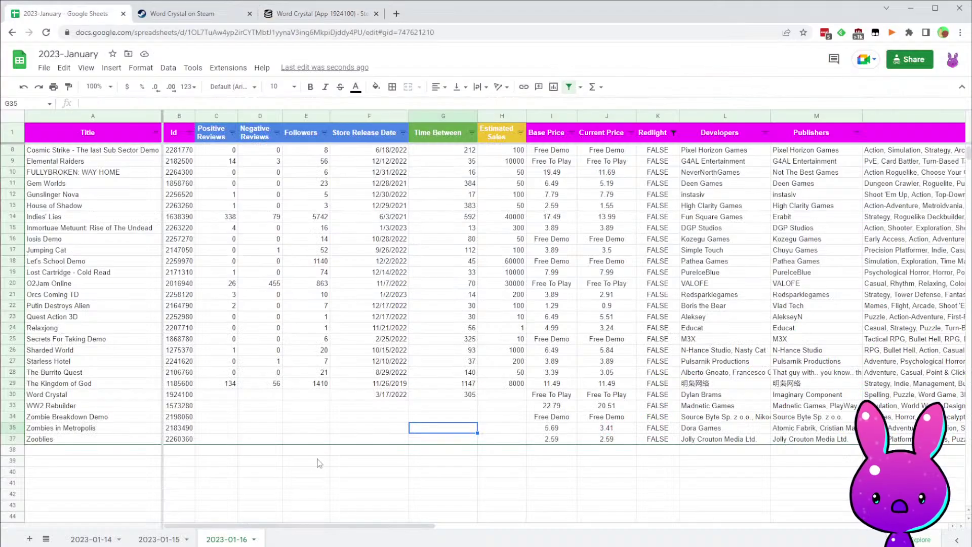
left_click(324, 401)
- Look up Word Crystal's review counts on SteamDB and record 2 positive and 3 negative reviews in its spreadsheet row
left_click(297, 16)
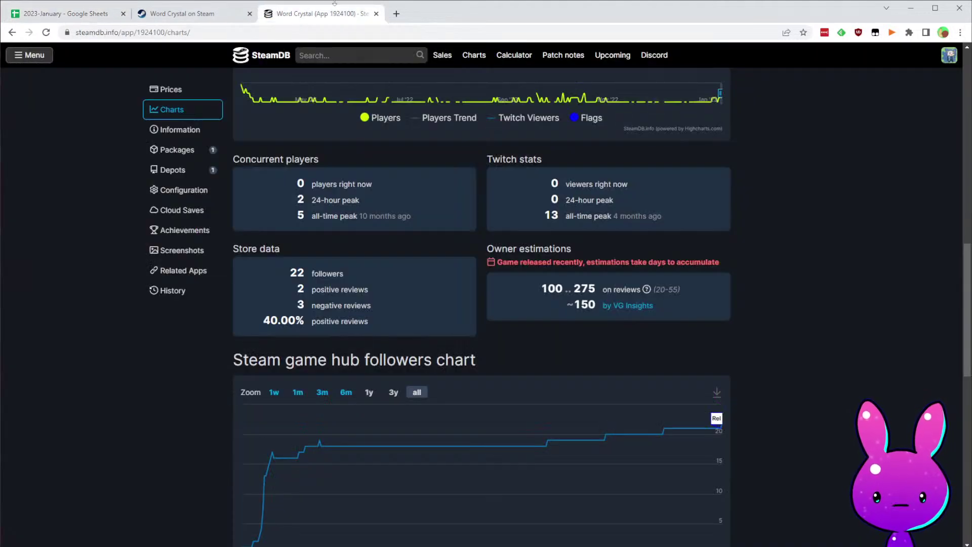
left_click(51, 15)
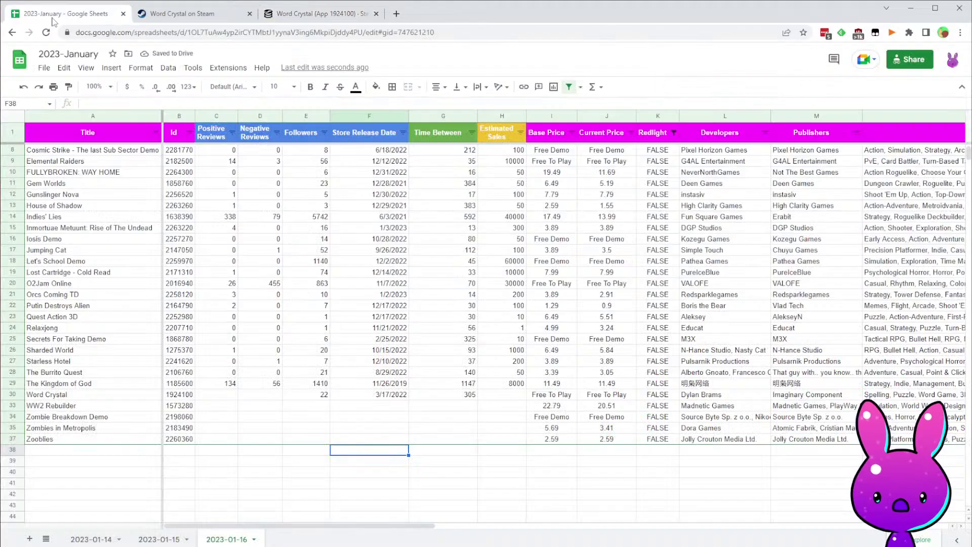
left_click(232, 384)
type("2")
key("Tab")
type("3")
- Enter 200 as Word Crystal's estimated sales in the spreadsheet
key("Tab")
key("Tab")
key("Tab")
key("Tab")
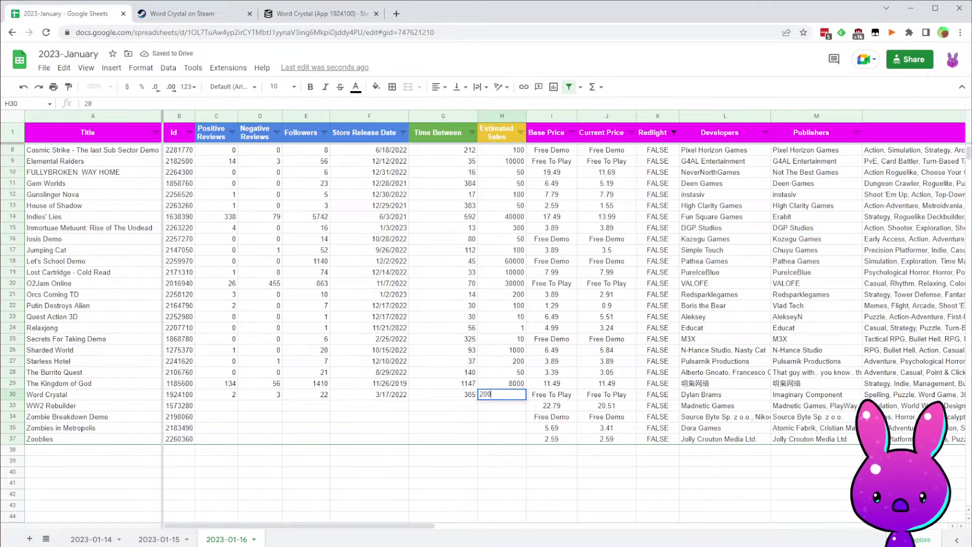
key("Return")
key("Left")
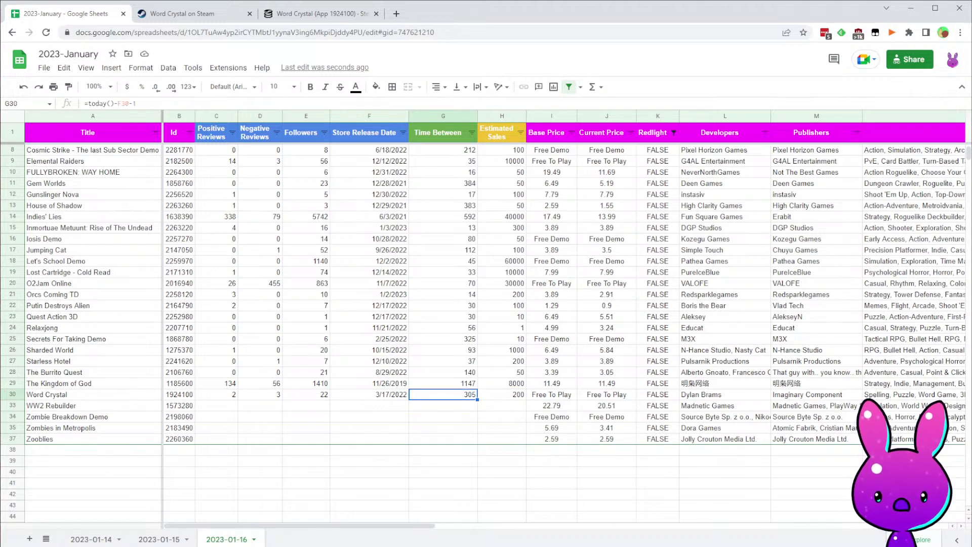
key("Home")
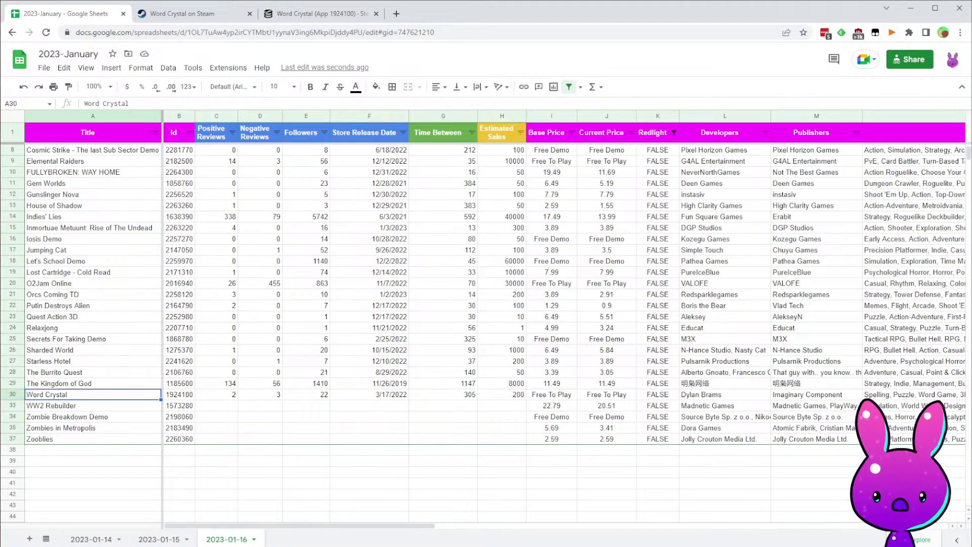
- Check the title, Id and base price of WW2 Rebuilder in the row below Word Crystal
left_click(186, 398)
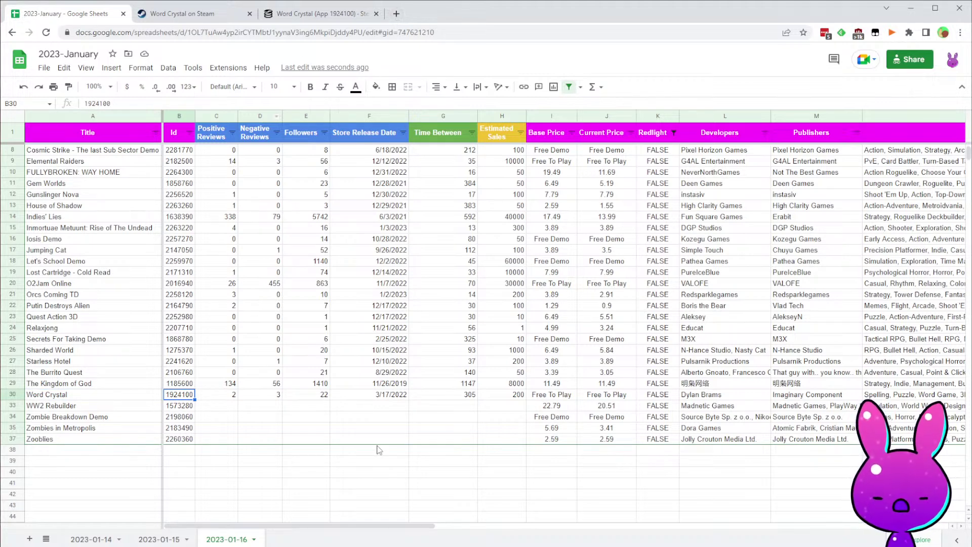
left_click(62, 399)
left_click(79, 410)
left_click(186, 399)
left_click(226, 408)
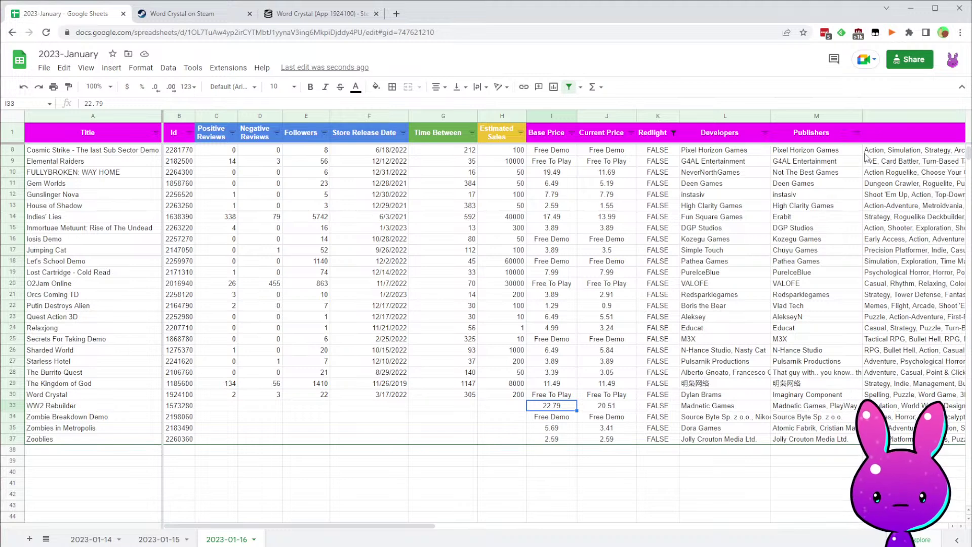
- Fit the Publishers column's width to its contents and view the publishers and tags listed for WW2 Rebuilder
double_click(861, 119)
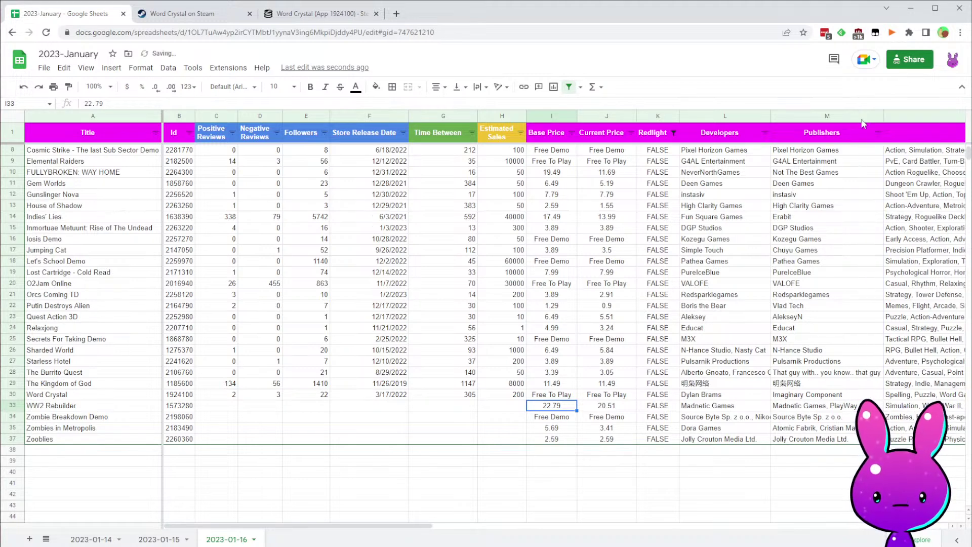
left_click(883, 117)
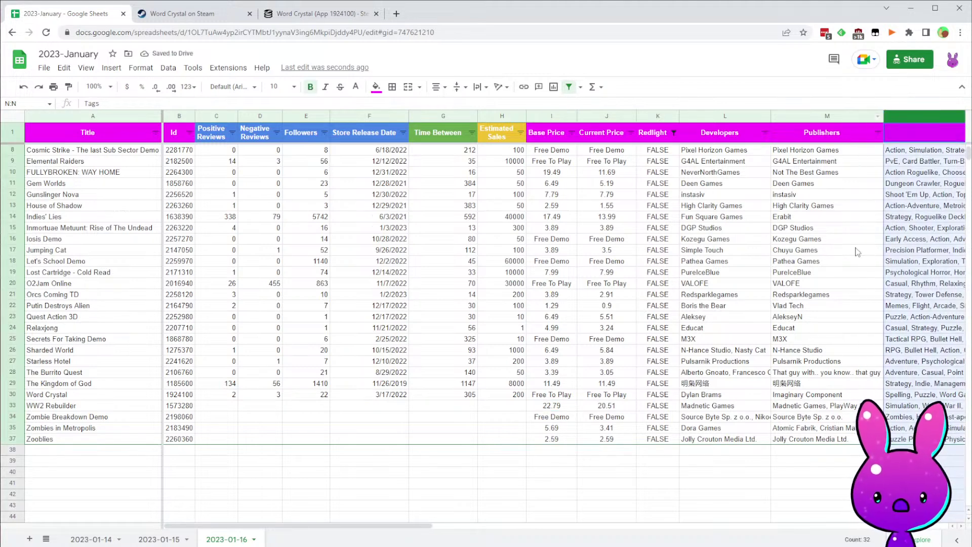
left_click(832, 273)
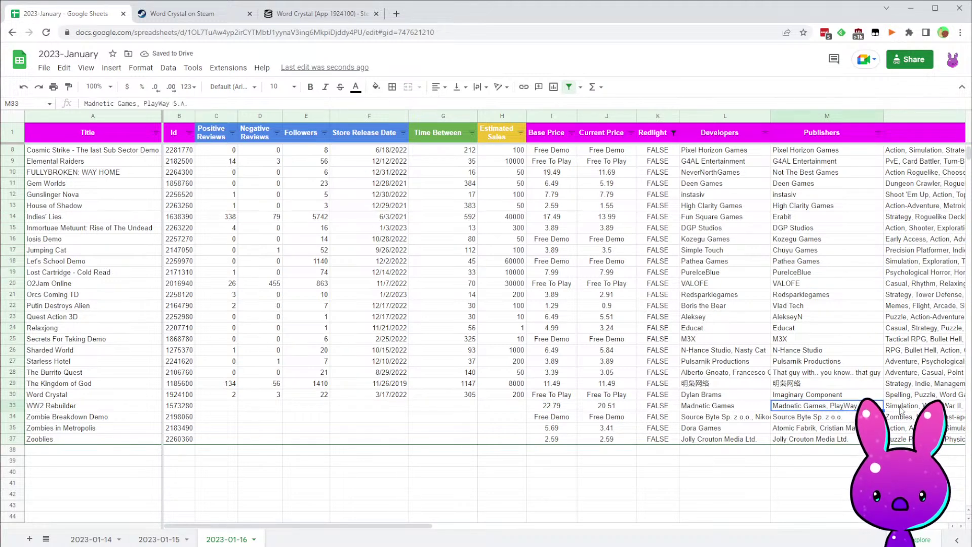
left_click(900, 409)
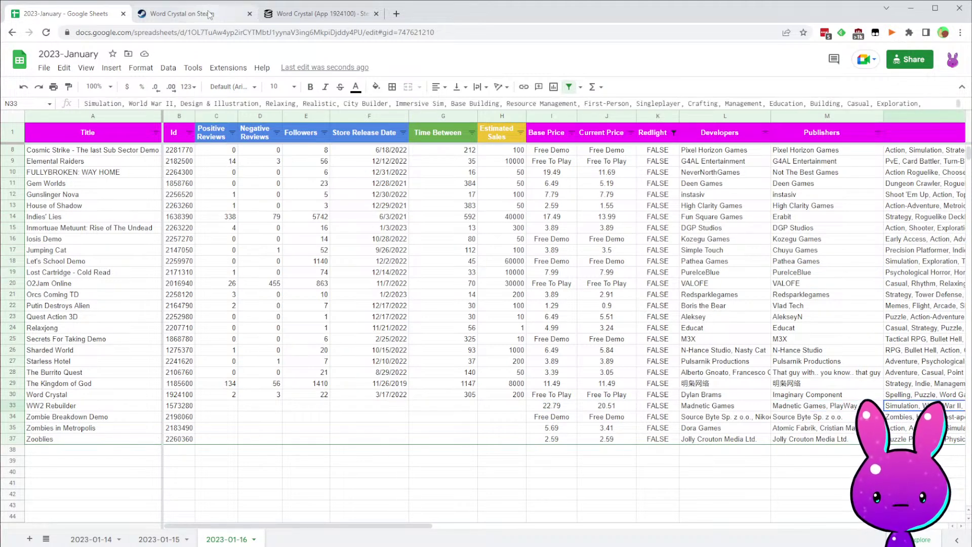
- Open WW2 Rebuilder's Steam store page by using app ID 1573280 in Word Crystal's store address
left_click(185, 13)
key("End")
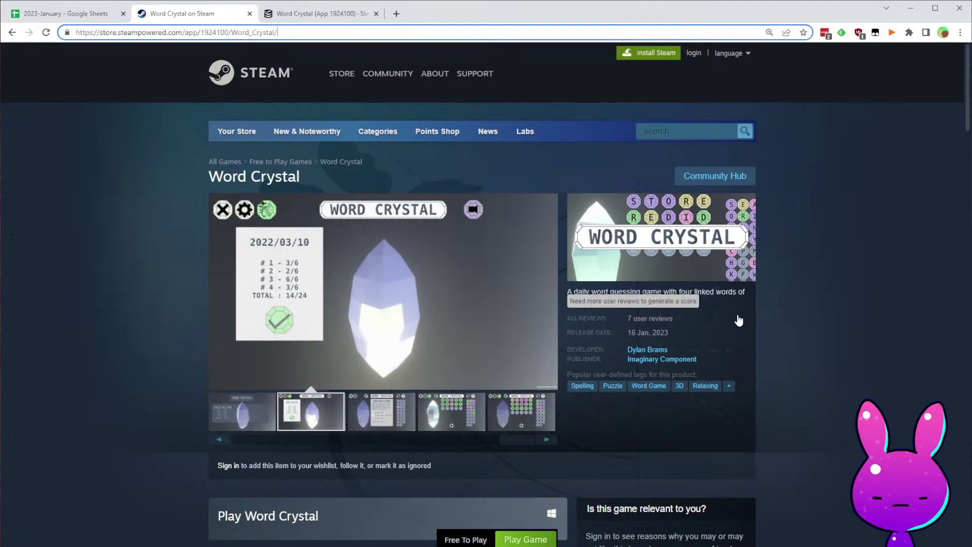
type("1573280")
key("Return")
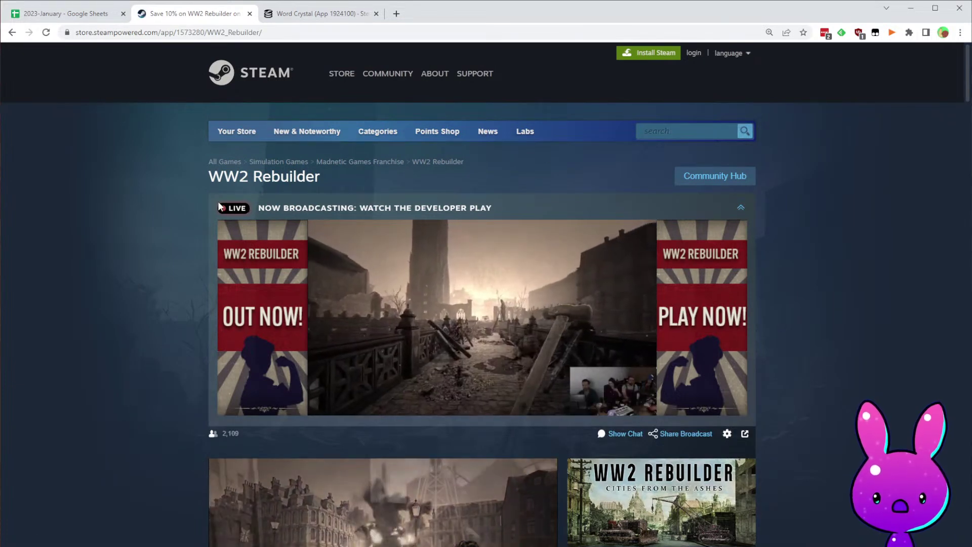
- View the live developer broadcast on WW2 Rebuilder's store page and collapse it
left_click_drag(250, 209, 593, 220)
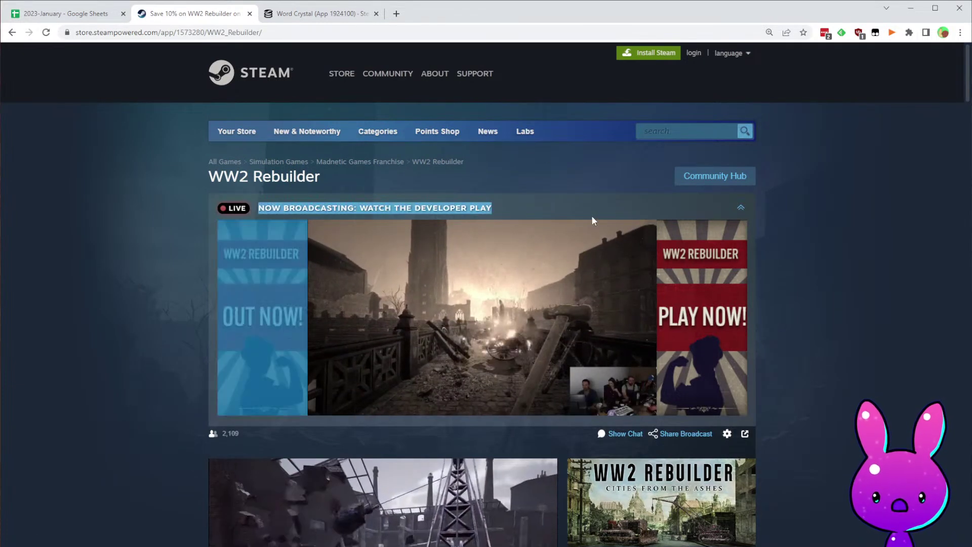
left_click(905, 418)
scroll(856, 304, "down", 3)
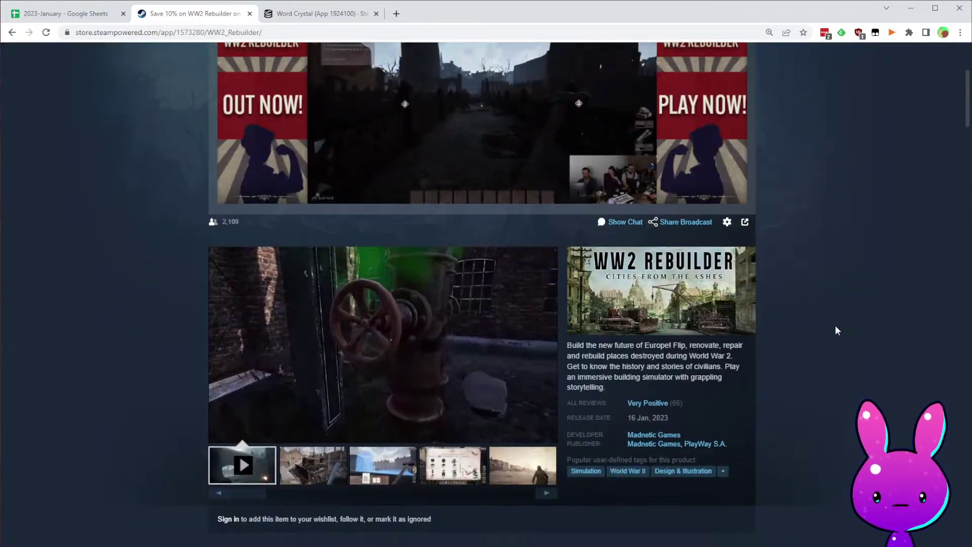
scroll(734, 294, "up", 2)
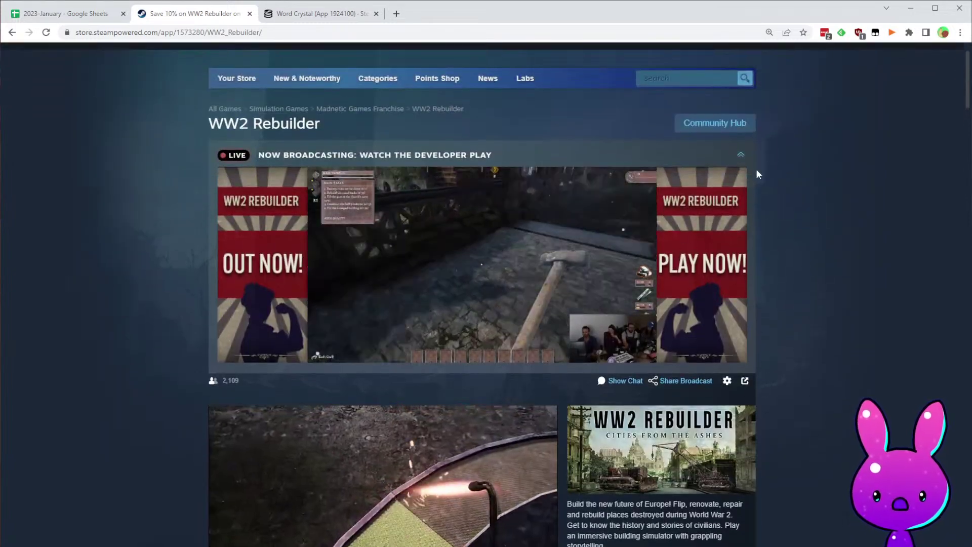
left_click(740, 154)
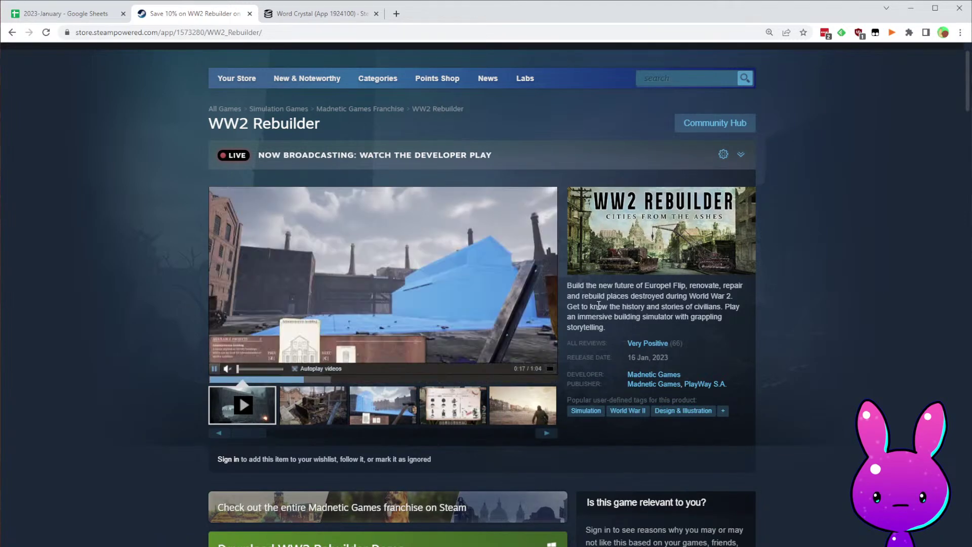
- Read WW2 Rebuilder's short description and check its user review rating on the store page
left_click_drag(601, 285, 681, 285)
left_click(712, 316)
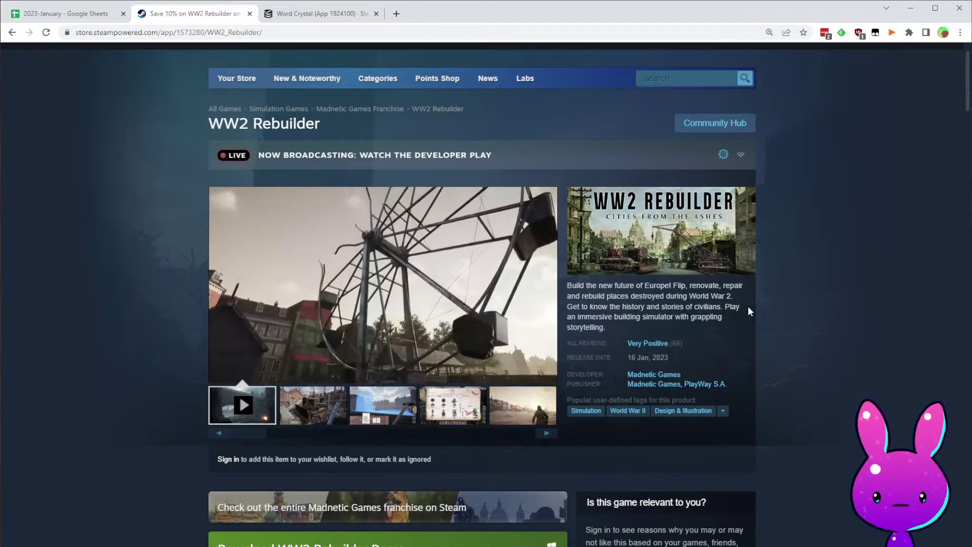
mouse_move(635, 345)
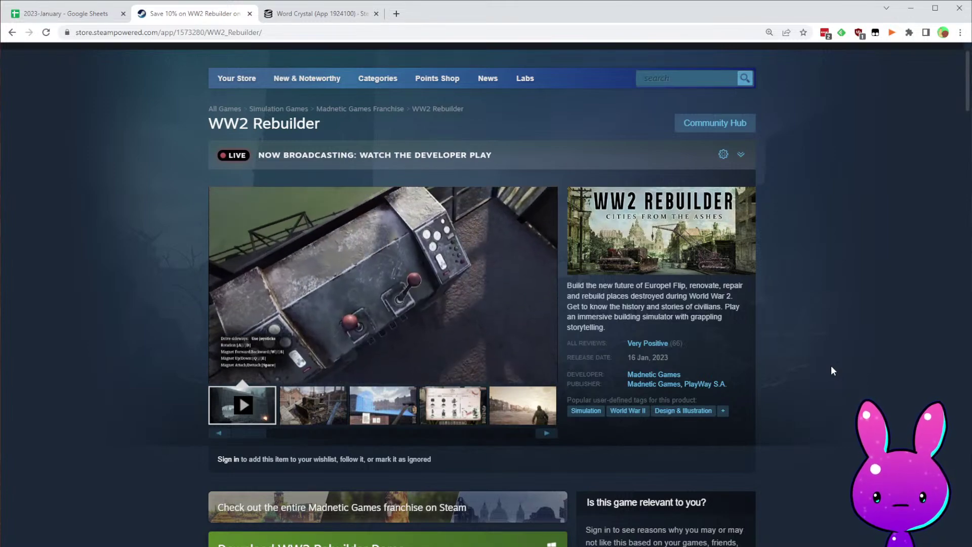
- Examine WW2 Rebuilder's demo, launch discount and bundle offers, and recheck its review percentage
scroll(675, 370, "down", 5)
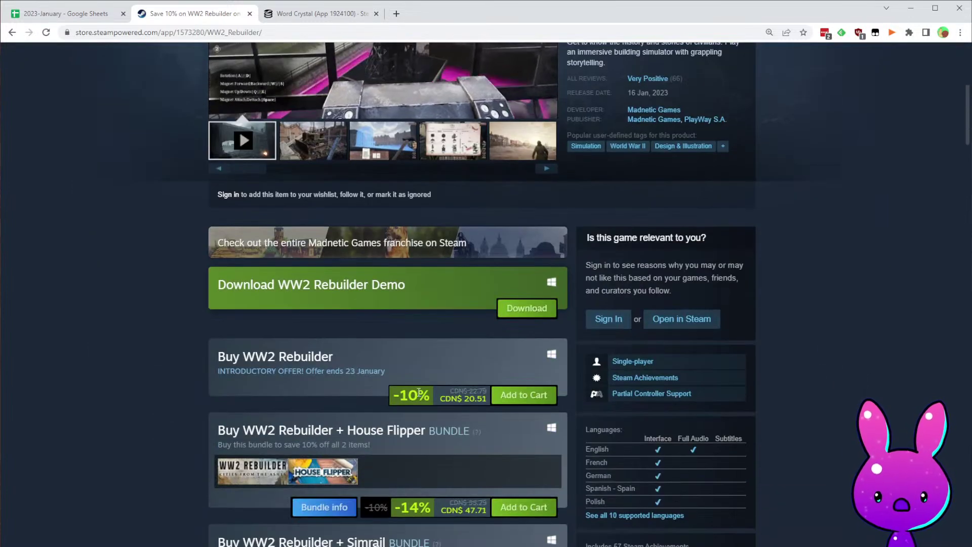
scroll(436, 463, "down", 5)
scroll(436, 463, "down", 6)
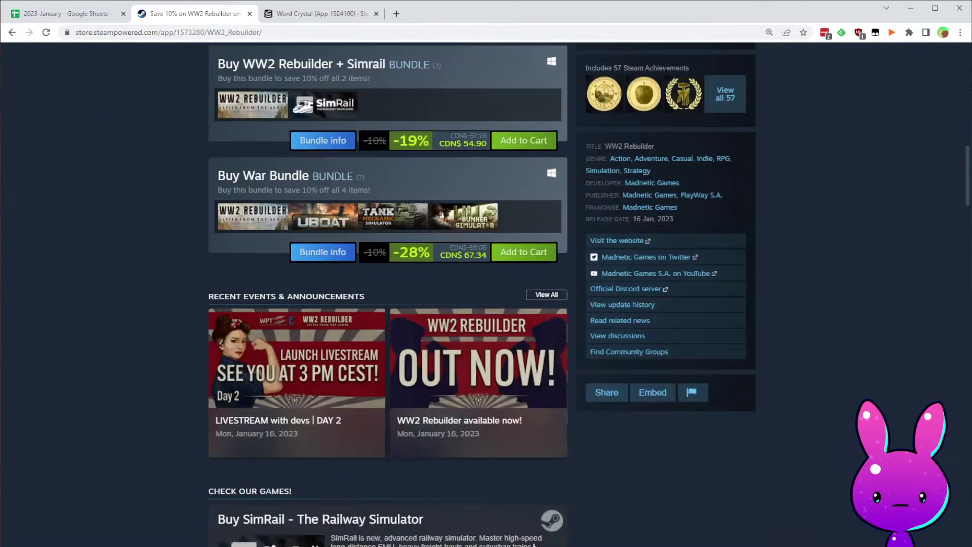
scroll(567, 505, "up", 14)
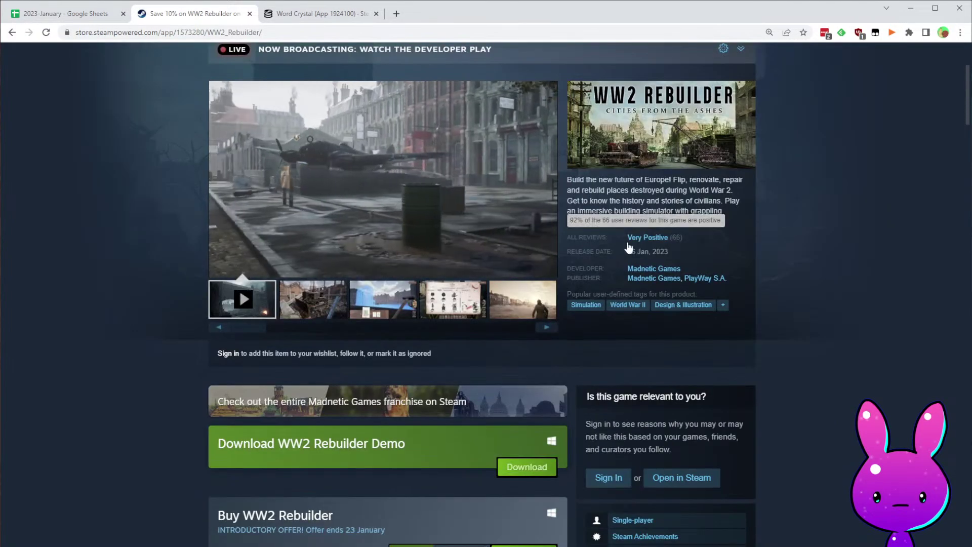
scroll(349, 347, "down", 13)
scroll(400, 409, "up", 15)
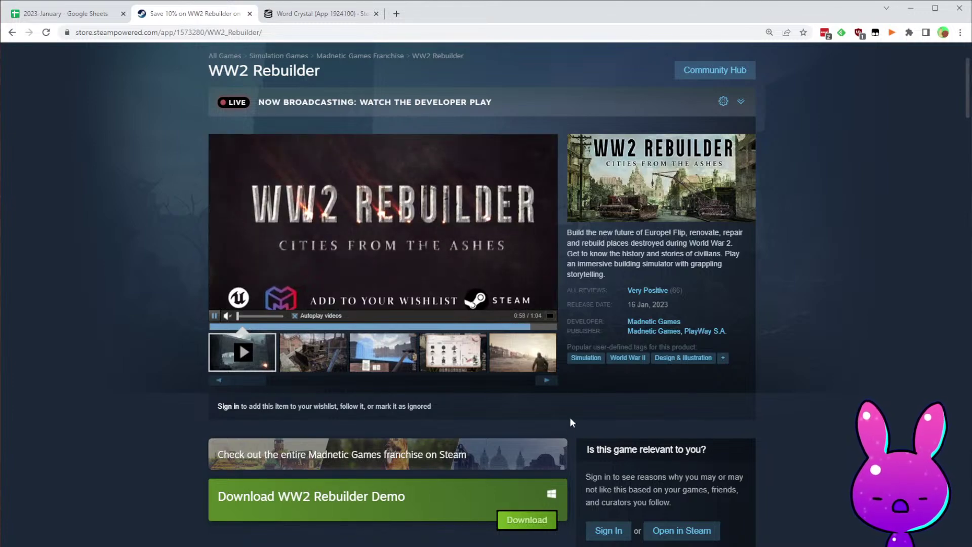
- Expand the "Check our games!" section on WW2 Rebuilder's store page and look through the other games it promotes
scroll(533, 344, "down", 15)
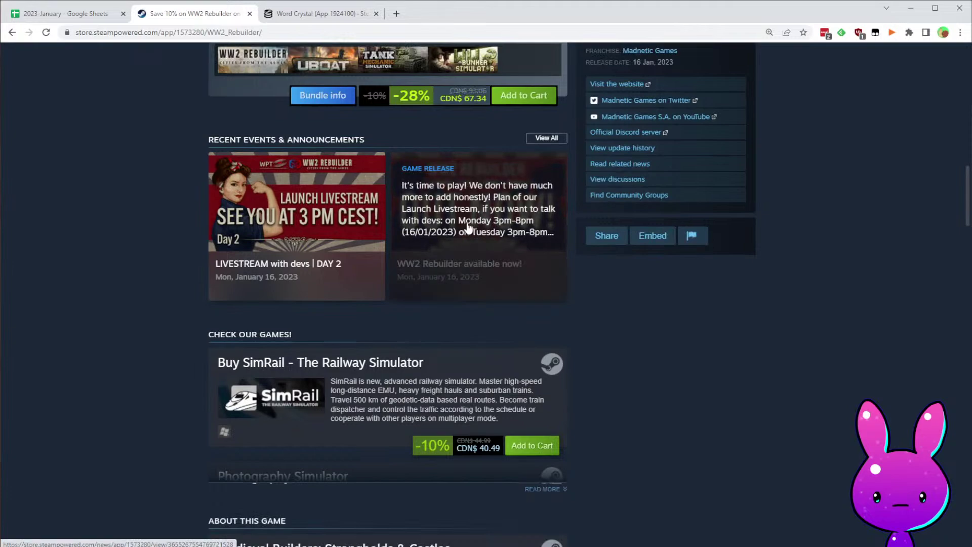
scroll(479, 271, "down", 5)
left_click(555, 224)
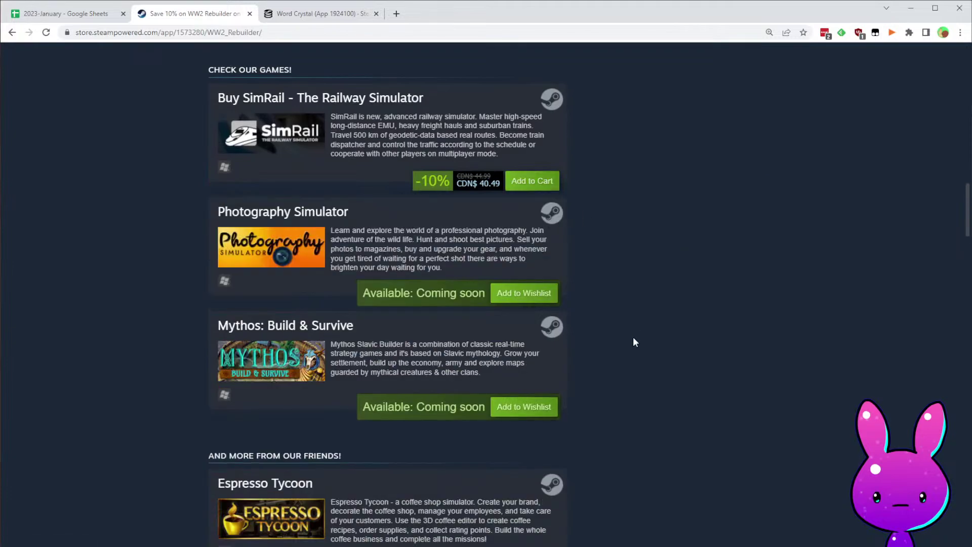
scroll(633, 327, "up", 8)
scroll(578, 292, "down", 4)
scroll(595, 286, "down", 4)
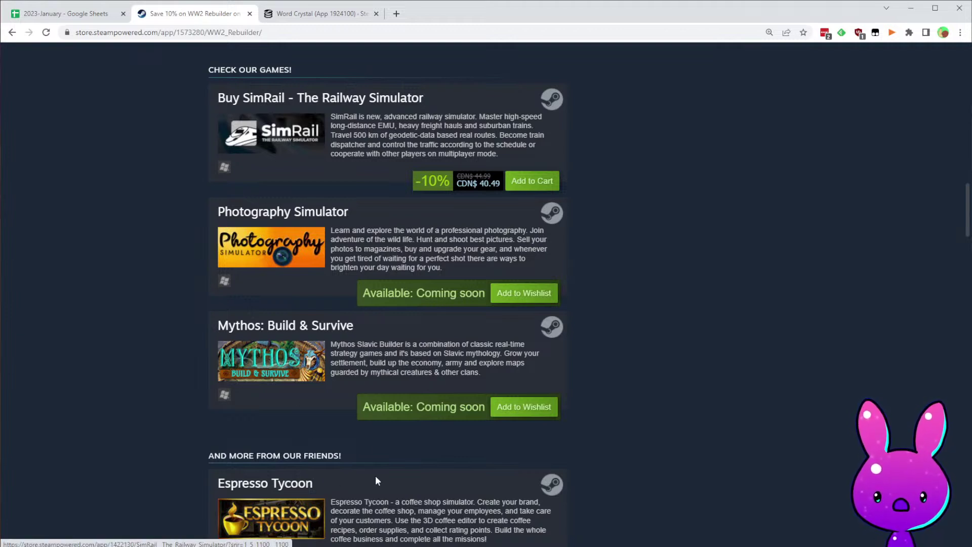
scroll(355, 347, "down", 5)
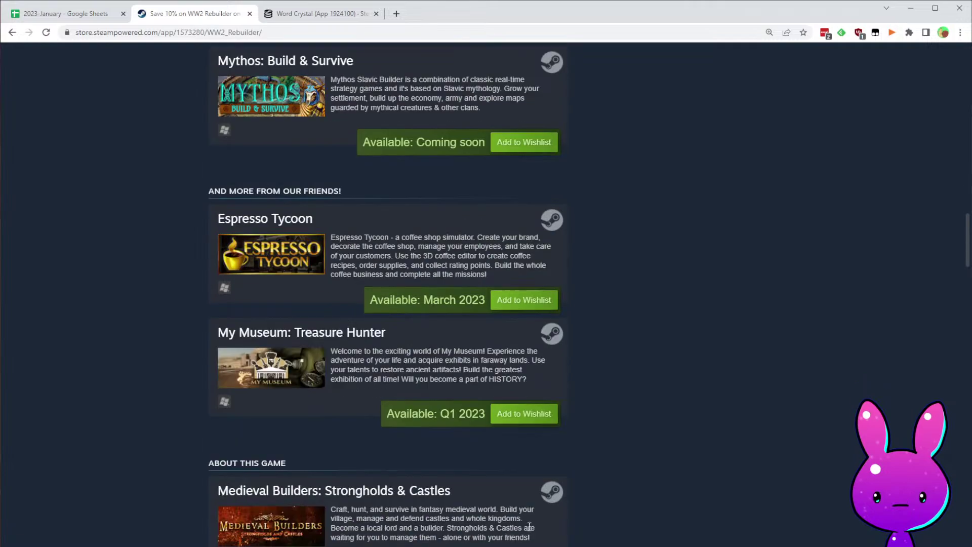
scroll(528, 464, "down", 7)
scroll(596, 453, "up", 15)
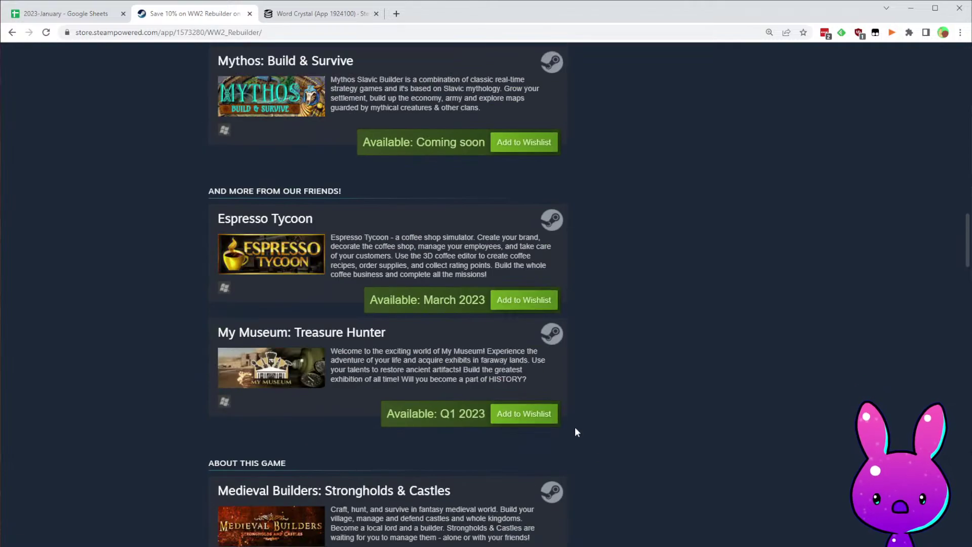
scroll(551, 271, "up", 4)
scroll(373, 321, "down", 18)
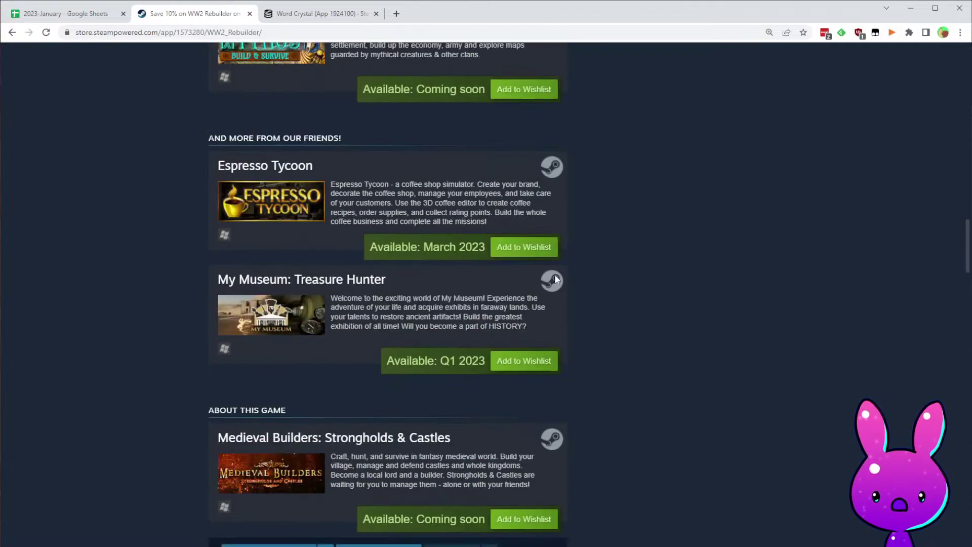
- Read the rest of WW2 Rebuilder's About This Game section, including the feature images, gameplay description and system requirements
scroll(465, 451, "down", 4)
left_click(544, 354)
scroll(653, 334, "down", 4)
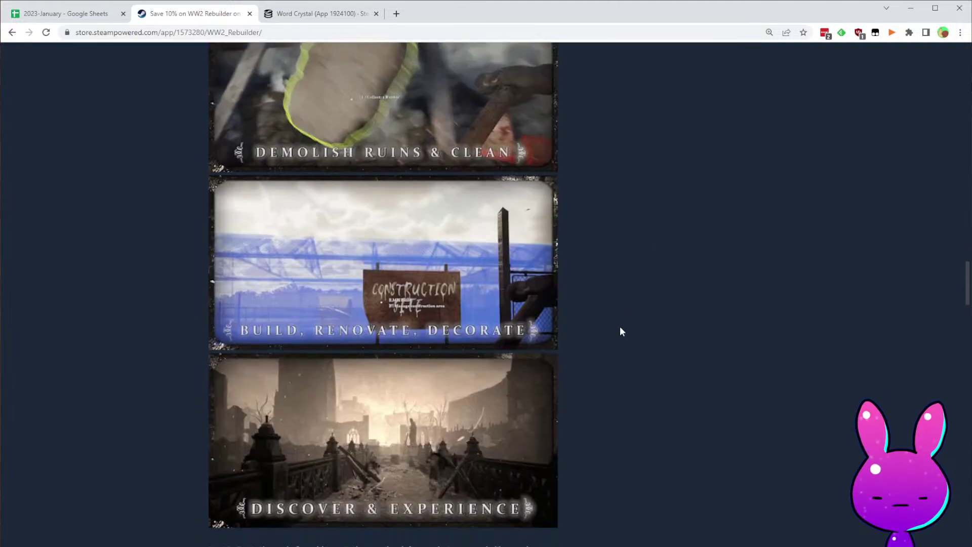
scroll(502, 413, "down", 5)
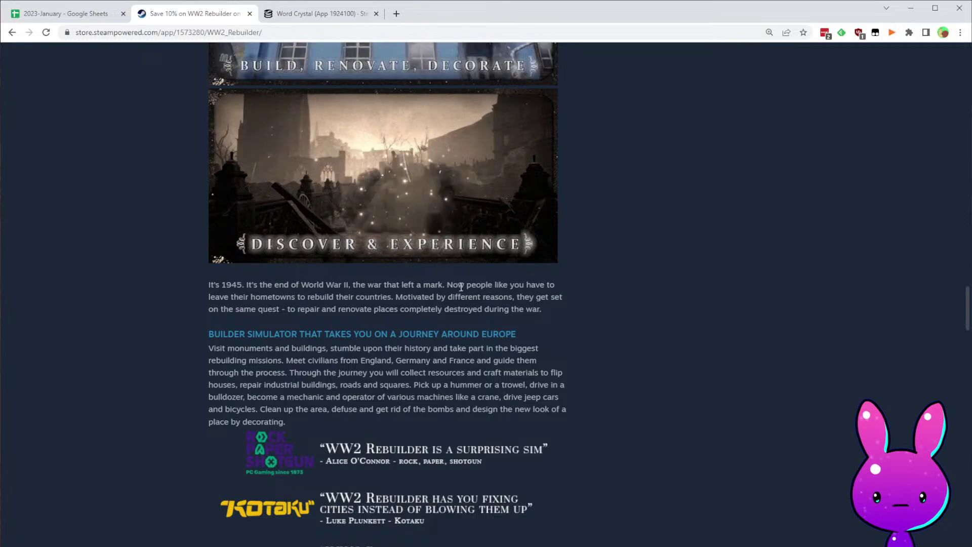
left_click_drag(209, 348, 452, 360)
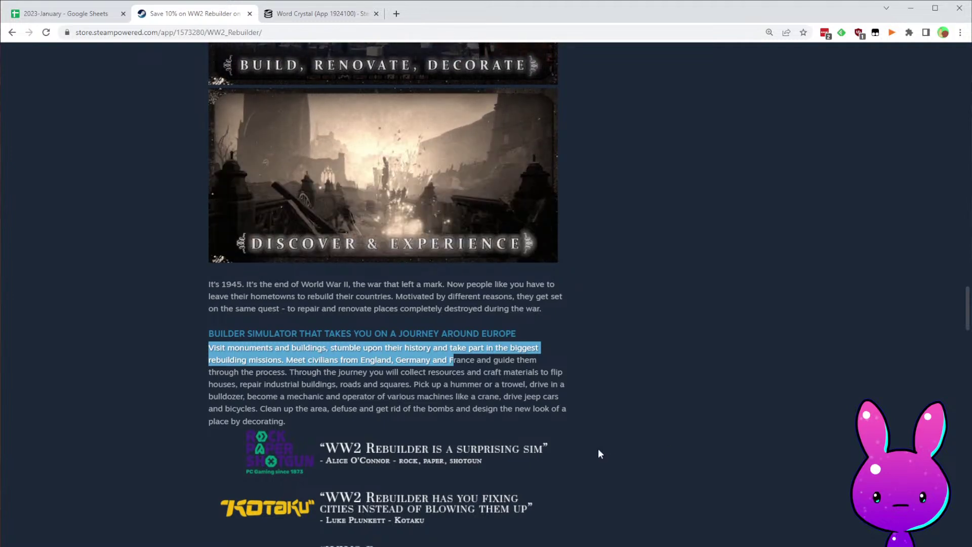
scroll(581, 418, "down", 5)
scroll(580, 417, "down", 7)
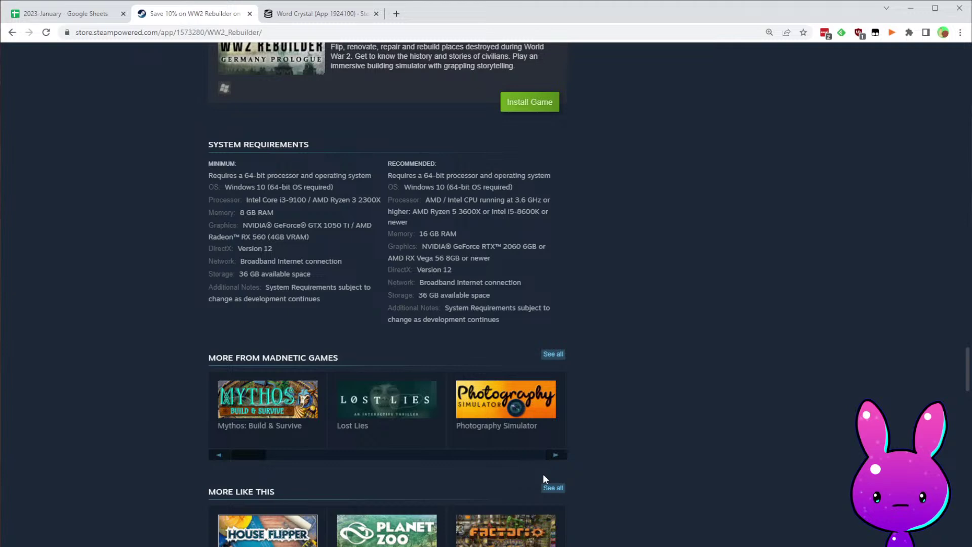
- Expand the top most helpful customer review of WW2 Rebuilder and read its full text
scroll(543, 473, "down", 12)
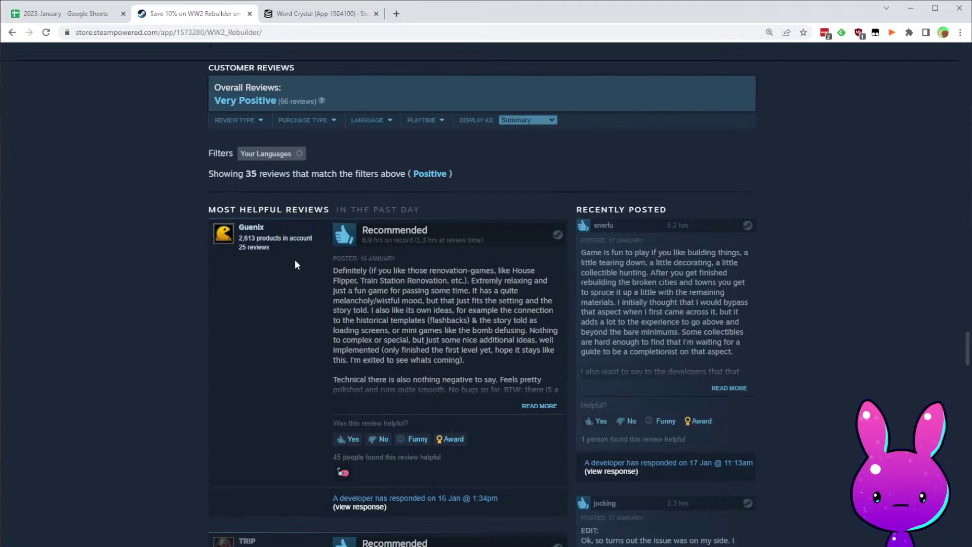
left_click_drag(384, 268, 492, 274)
left_click(362, 287)
left_click_drag(333, 281, 448, 280)
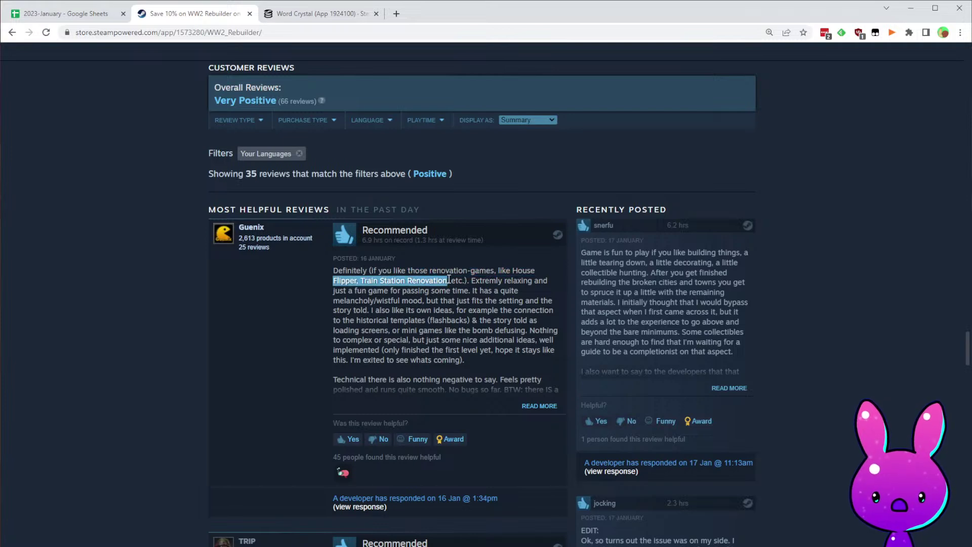
left_click(519, 423)
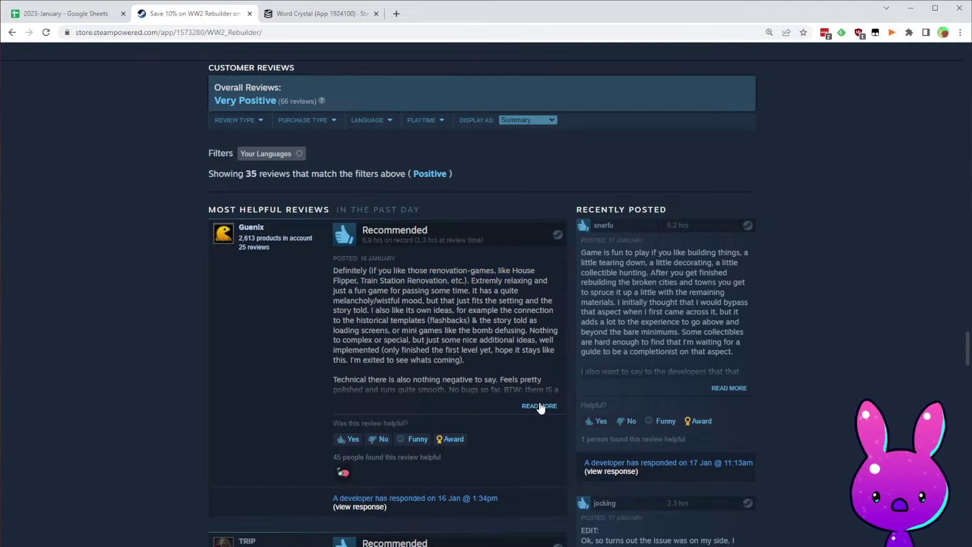
left_click(539, 406)
scroll(501, 455, "down", 3)
left_click_drag(380, 231, 463, 241)
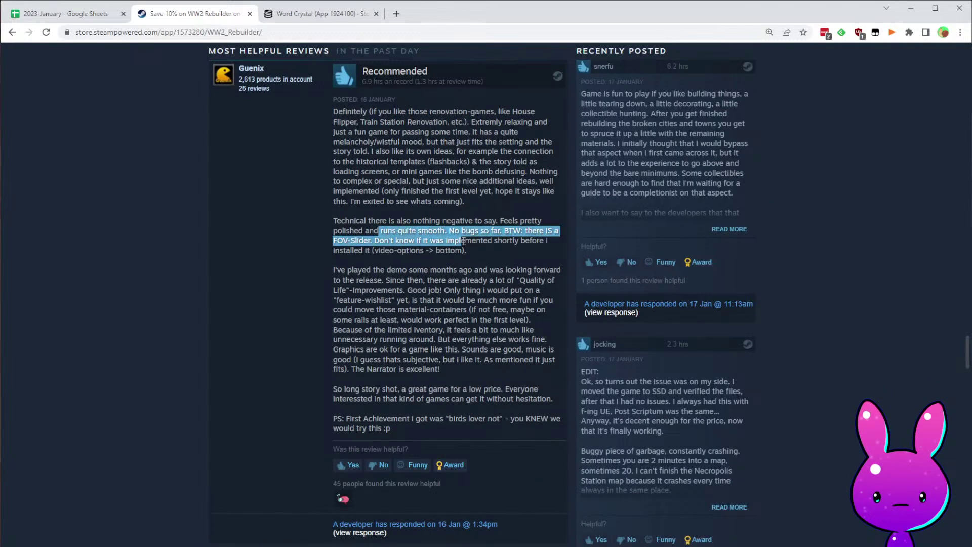
left_click(452, 319)
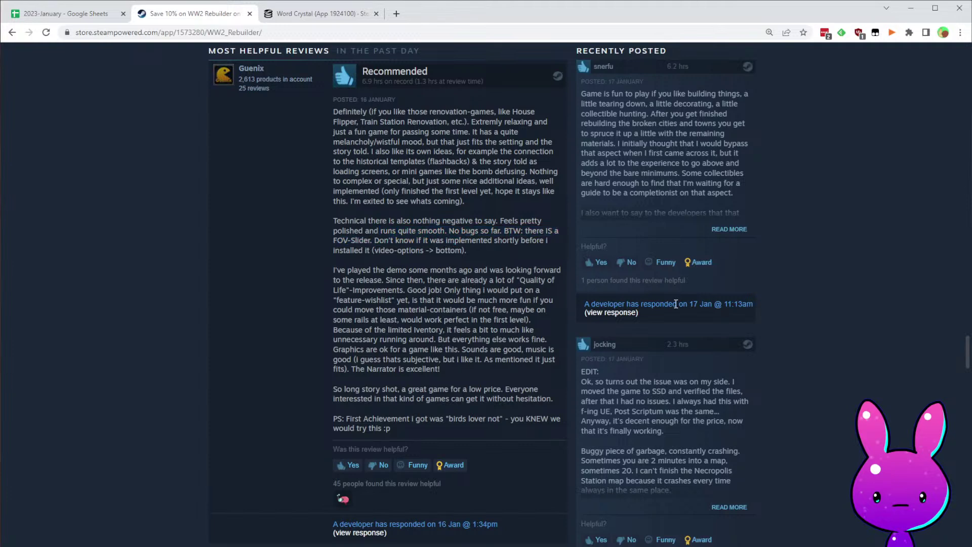
- Find the Not Recommended review among WW2 Rebuilder's most helpful reviews and read its full text
scroll(361, 325, "down", 6)
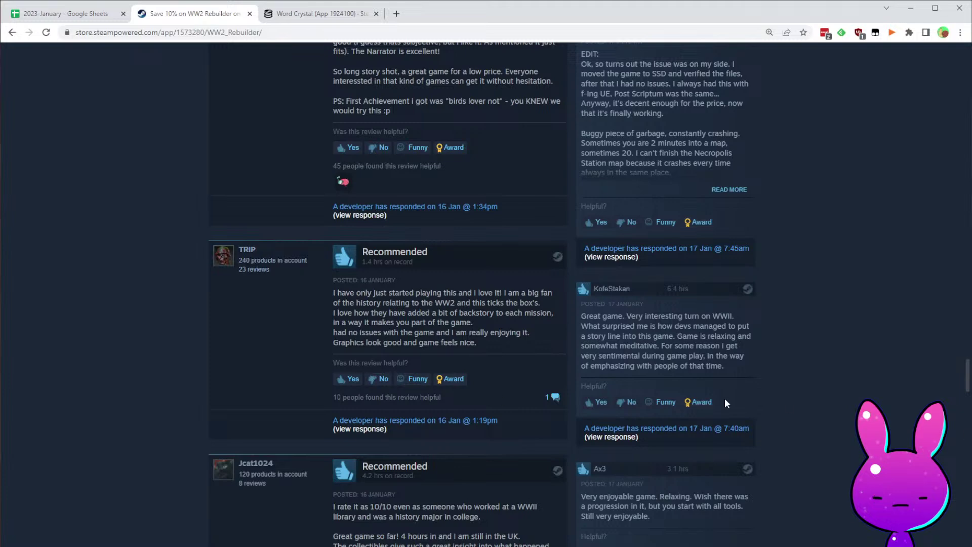
scroll(786, 402, "down", 6)
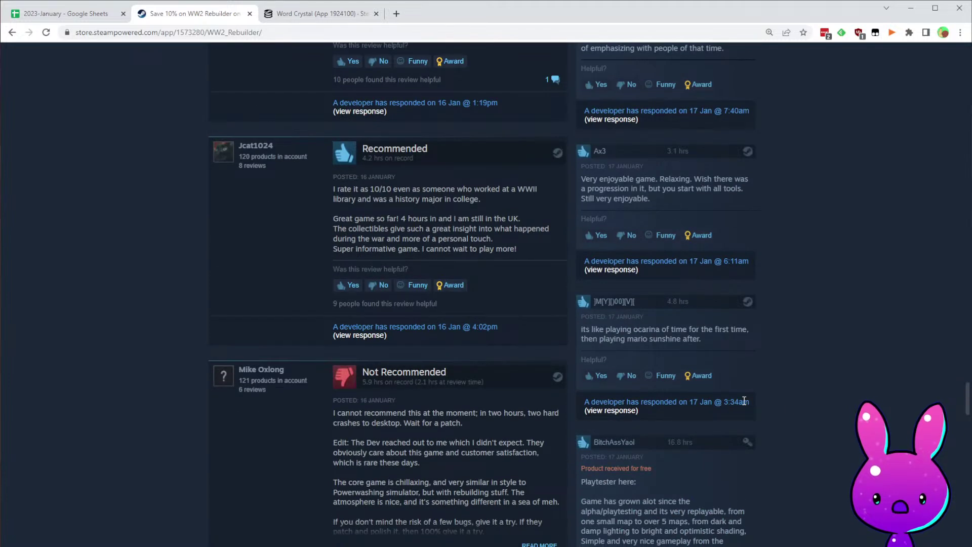
scroll(241, 407, "down", 3)
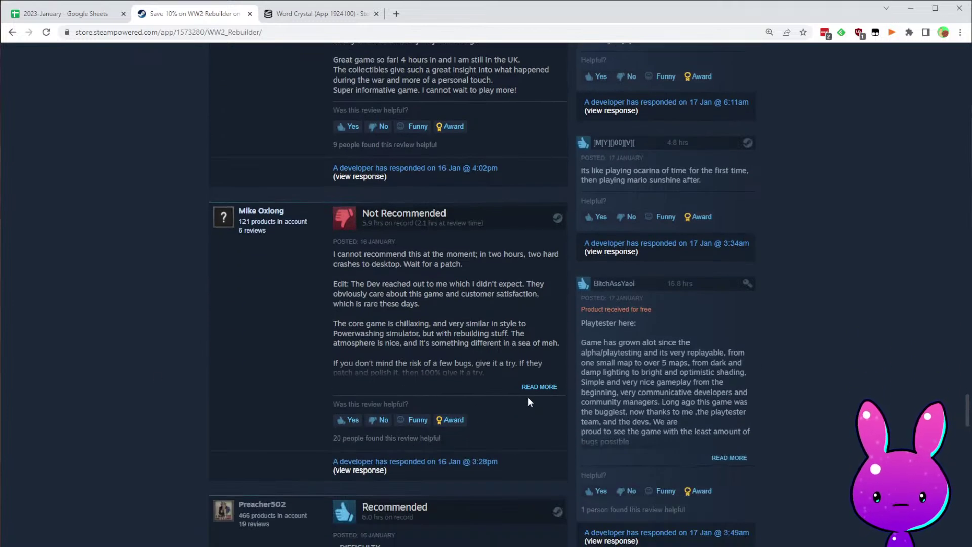
left_click(535, 388)
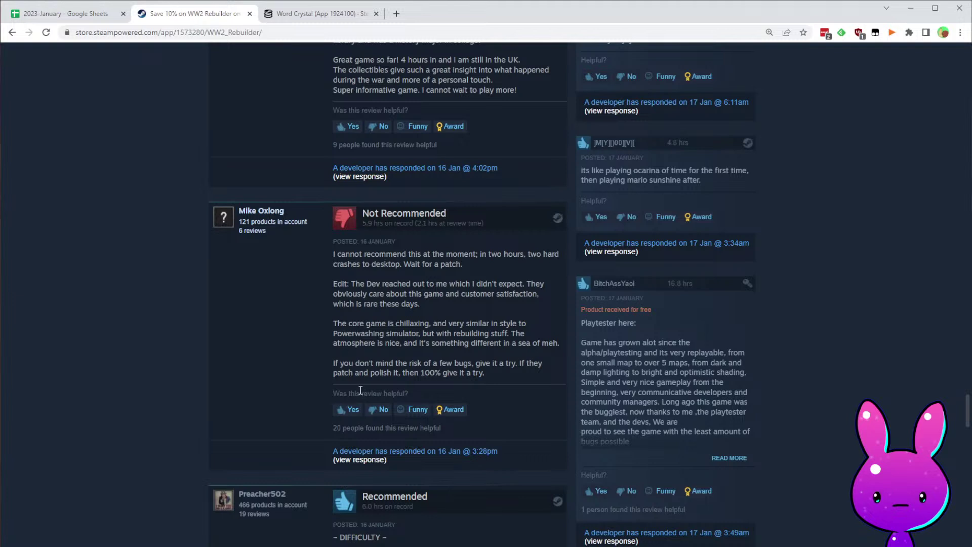
left_click_drag(345, 320, 520, 366)
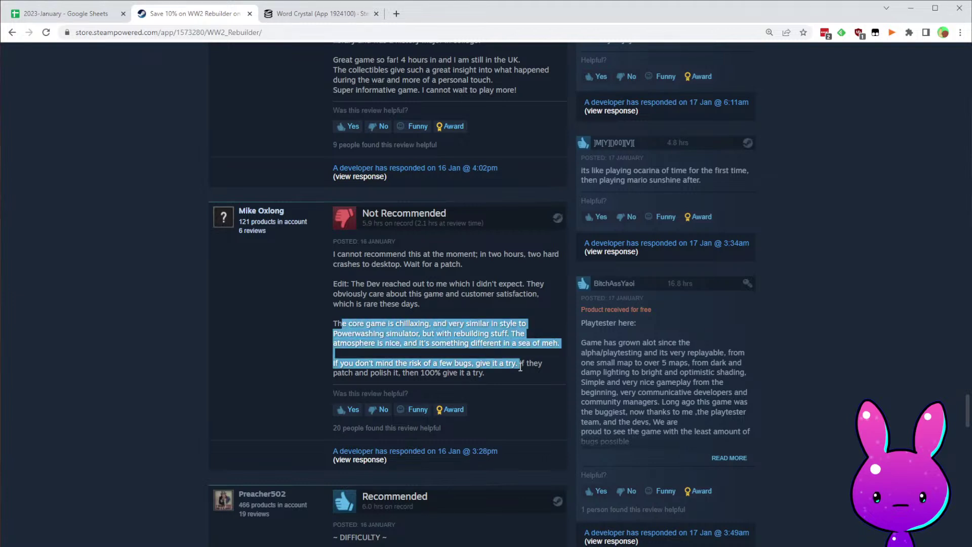
left_click(389, 304)
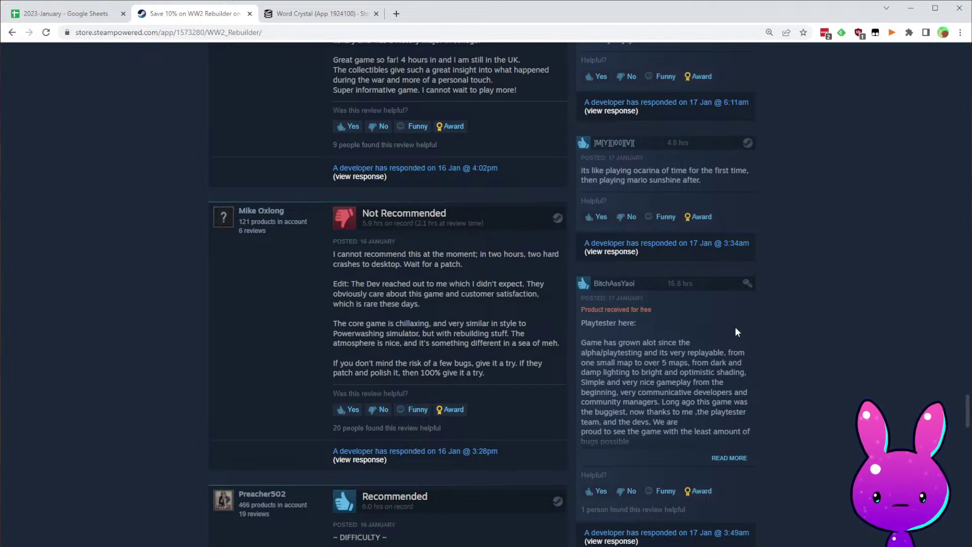
- Skim the remaining WW2 Rebuilder customer reviews and return to the game's header and screenshots
scroll(735, 330, "down", 4)
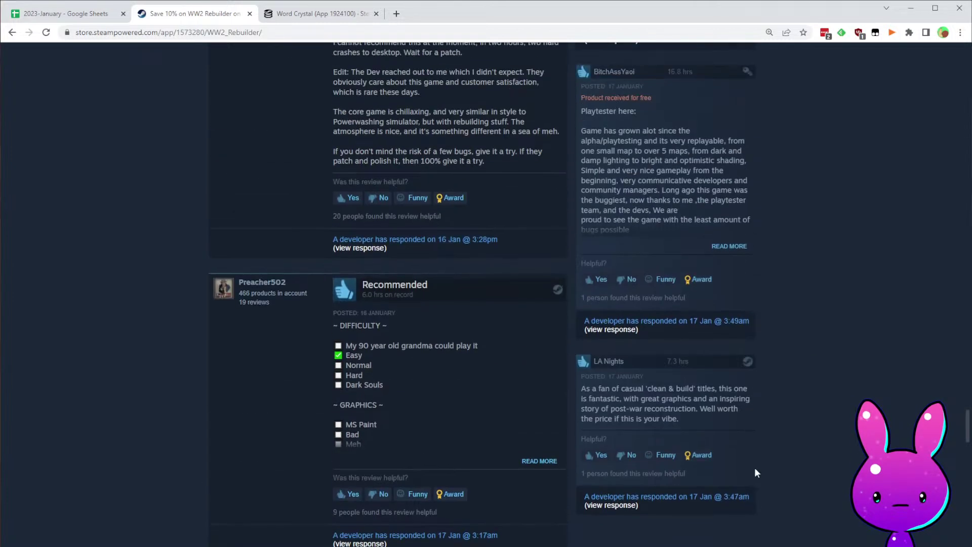
scroll(718, 482, "down", 5)
middle_click(665, 122)
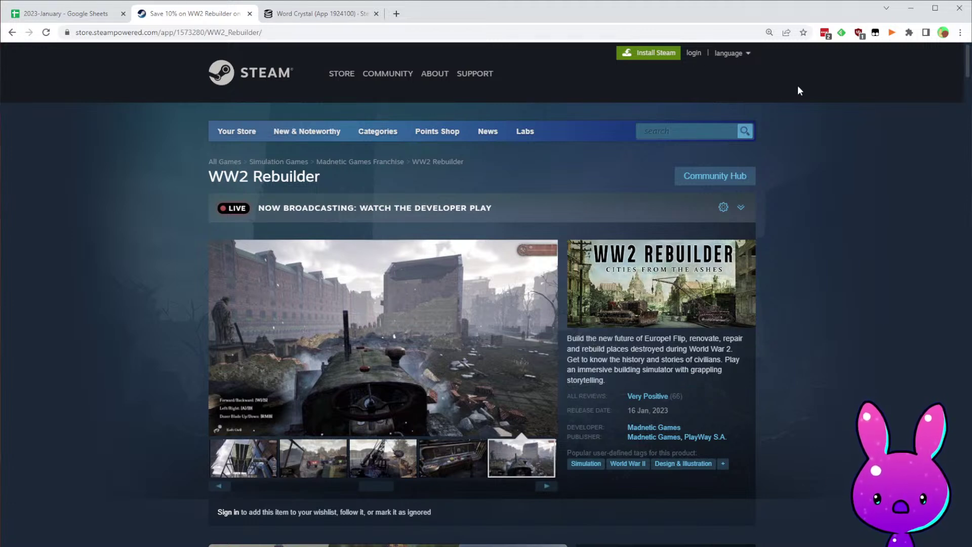
scroll(731, 420, "down", 1)
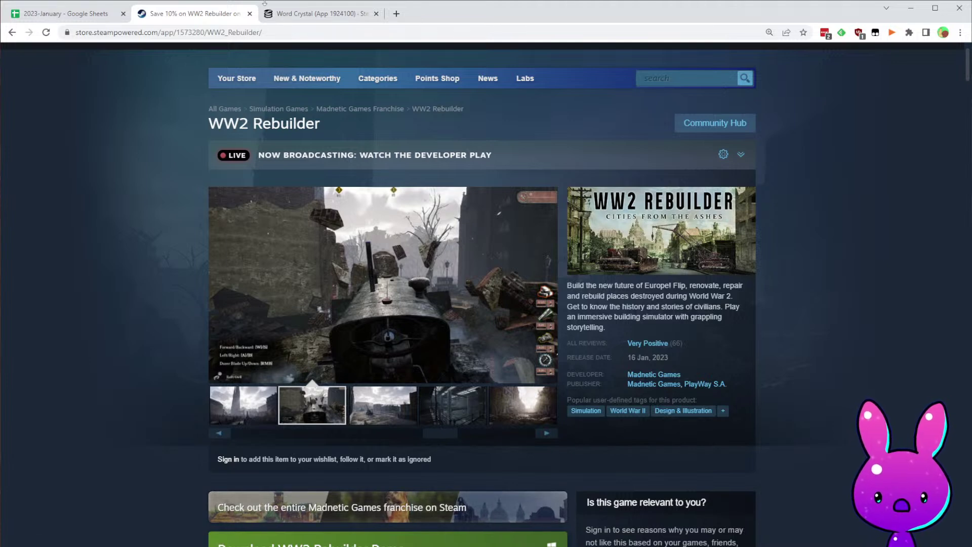
- Open WW2 Rebuilder's SteamDB charts by putting app ID 1573280 in Word Crystal's SteamDB address, and check the current player count
double_click(196, 30)
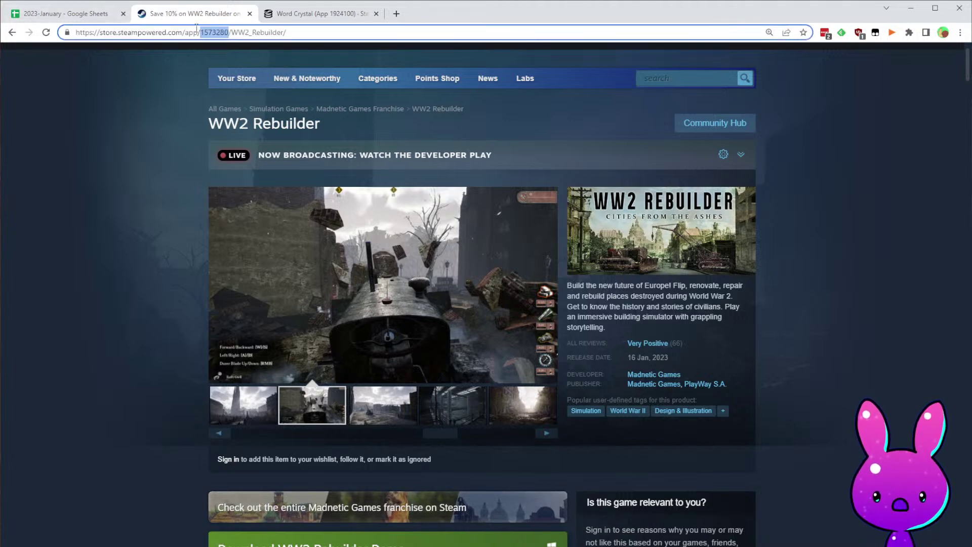
left_click(310, 11)
double_click(156, 34)
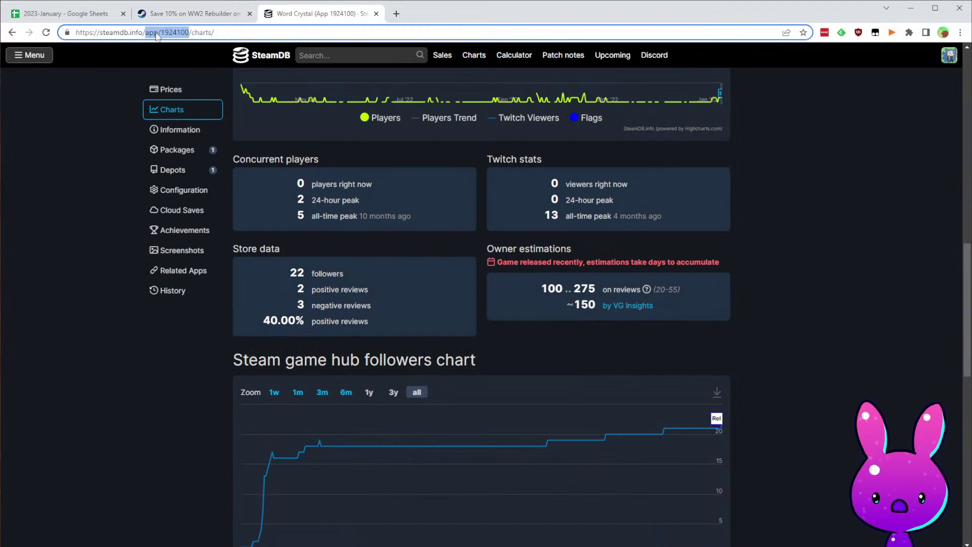
type("app/1573280")
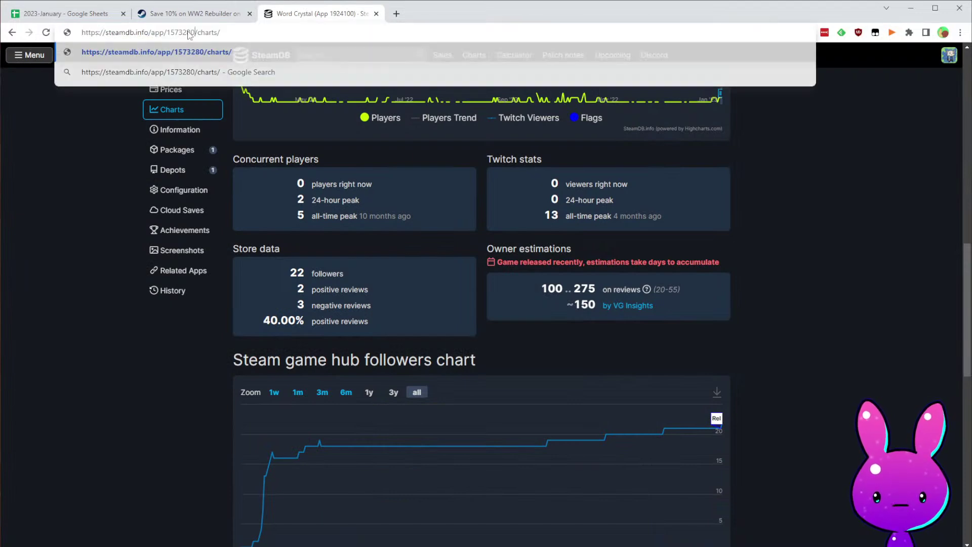
key("Return")
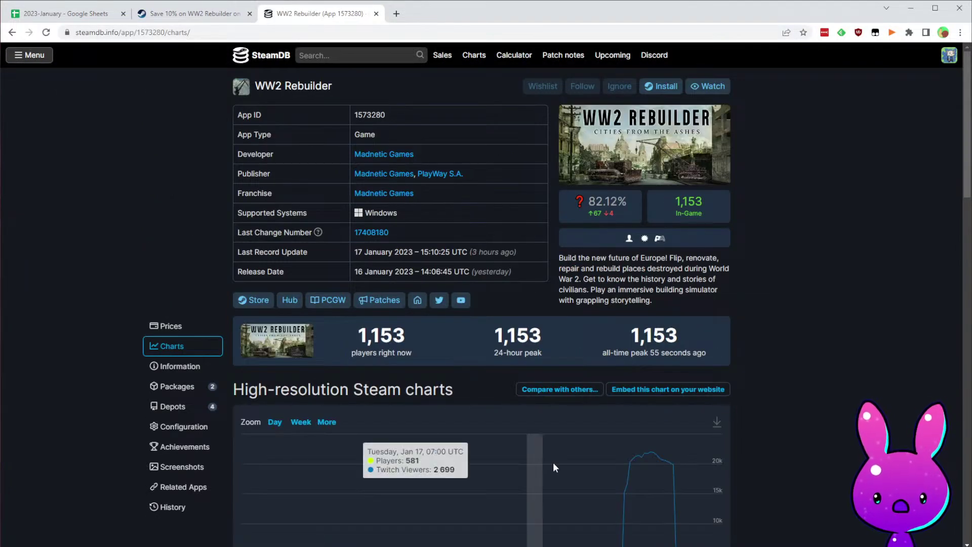
left_click_drag(357, 335, 430, 341)
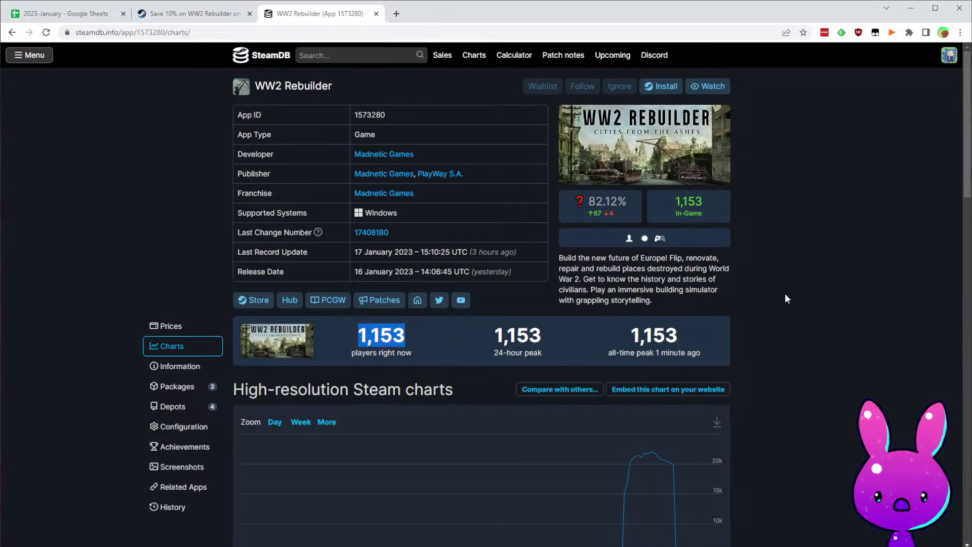
- Find the earliest date on WW2 Rebuilder's followers chart and enter 3/18/2021 as its Store Release Date in the 2023-January spreadsheet
scroll(782, 290, "down", 6)
scroll(760, 430, "up", 3)
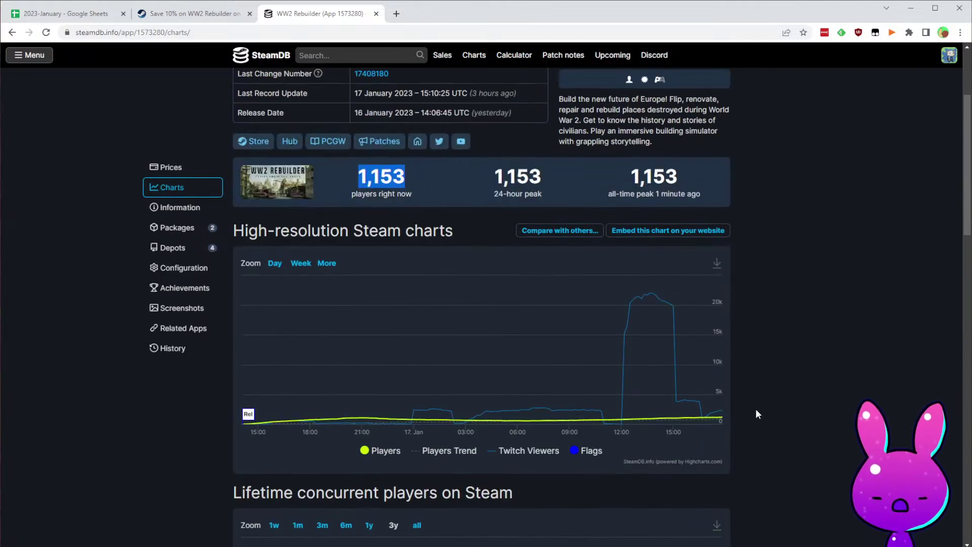
scroll(756, 414, "down", 9)
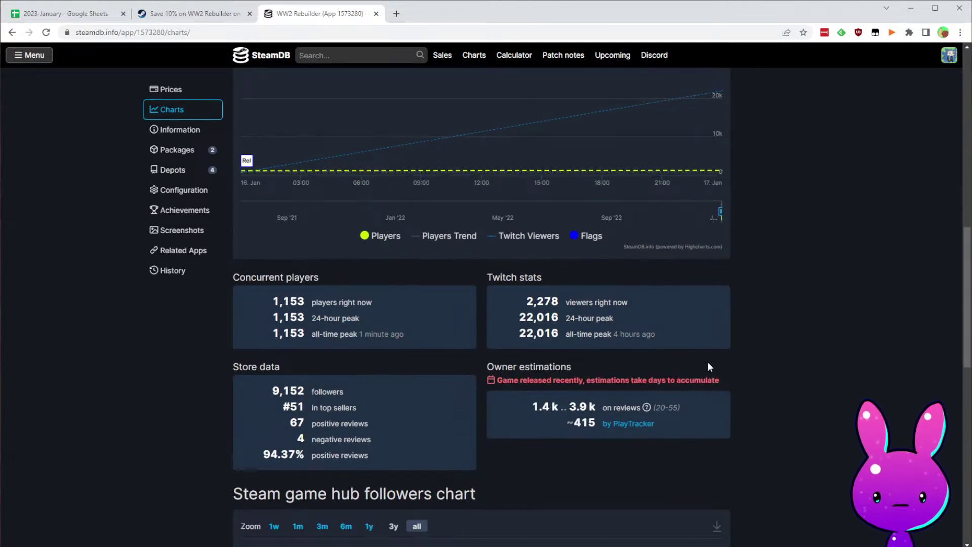
scroll(711, 359, "down", 6)
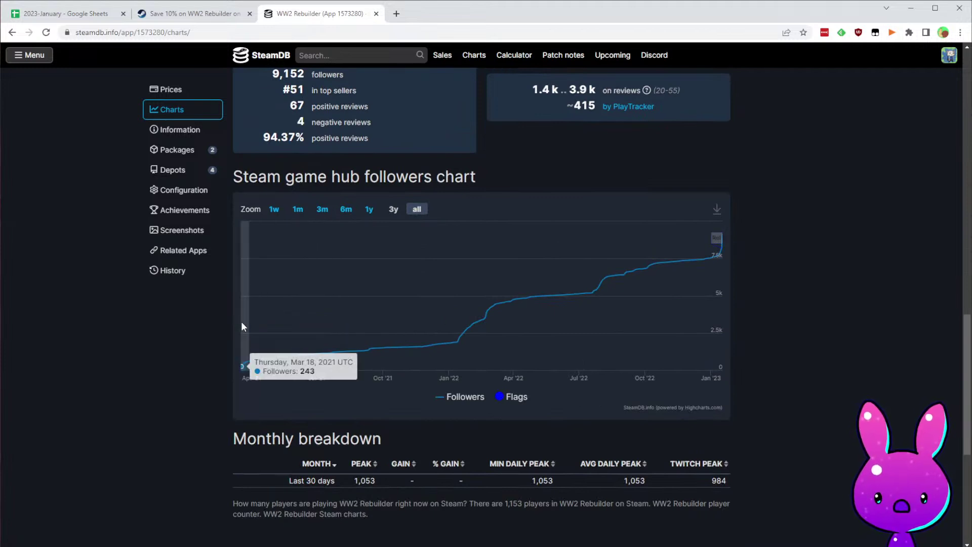
left_click(66, 14)
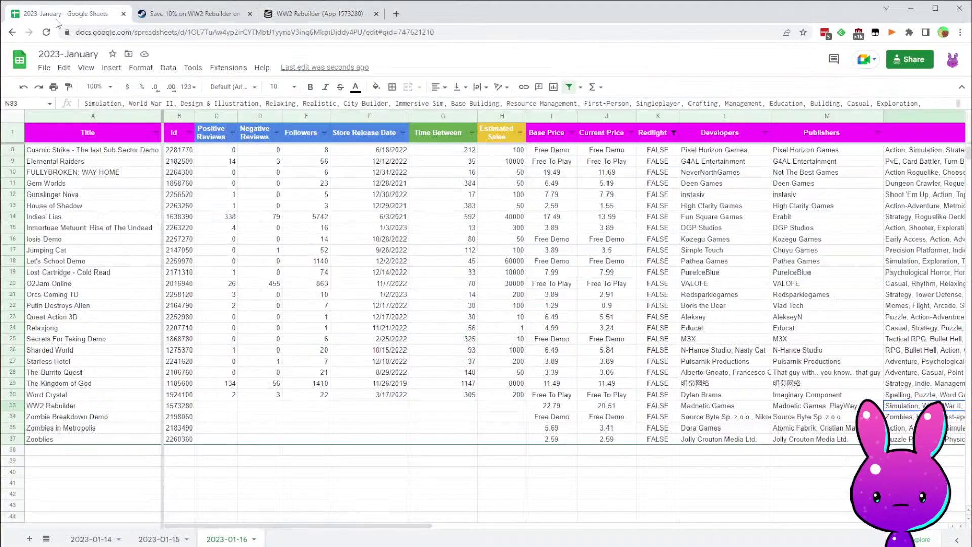
left_click(376, 408)
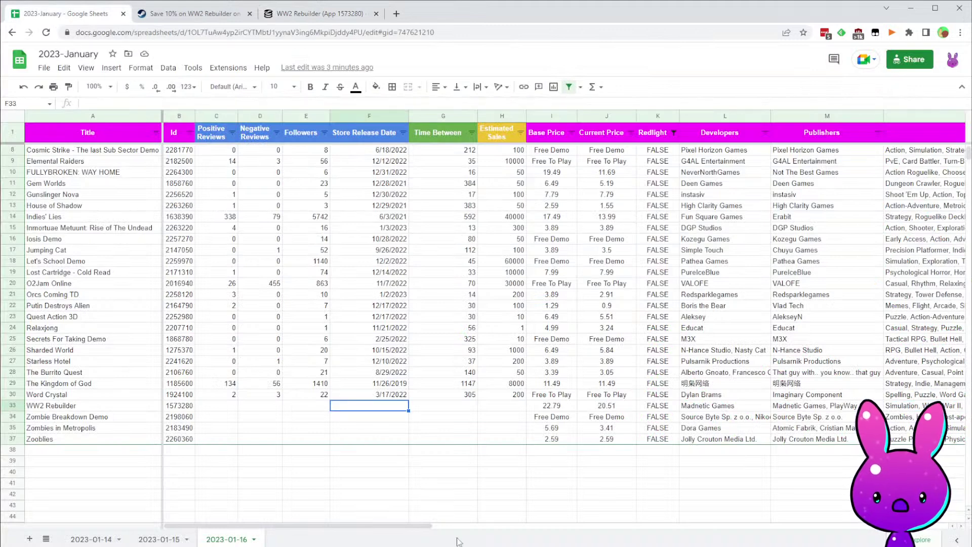
type("3/18/2021")
key("Up")
key("Left")
- Copy the Time Between formula from Word Crystal's row down to WW2 Rebuilder's row
left_click(448, 394)
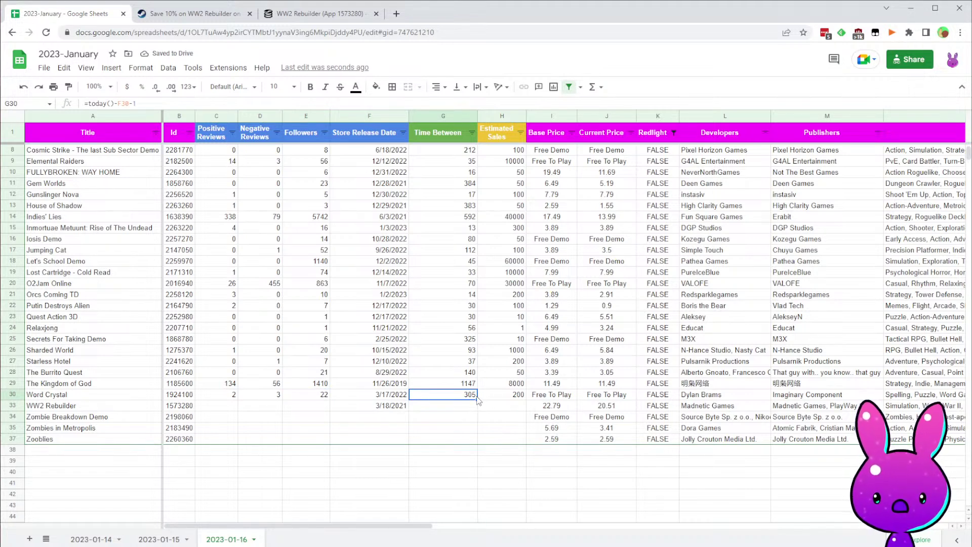
left_click_drag(477, 399, 477, 410)
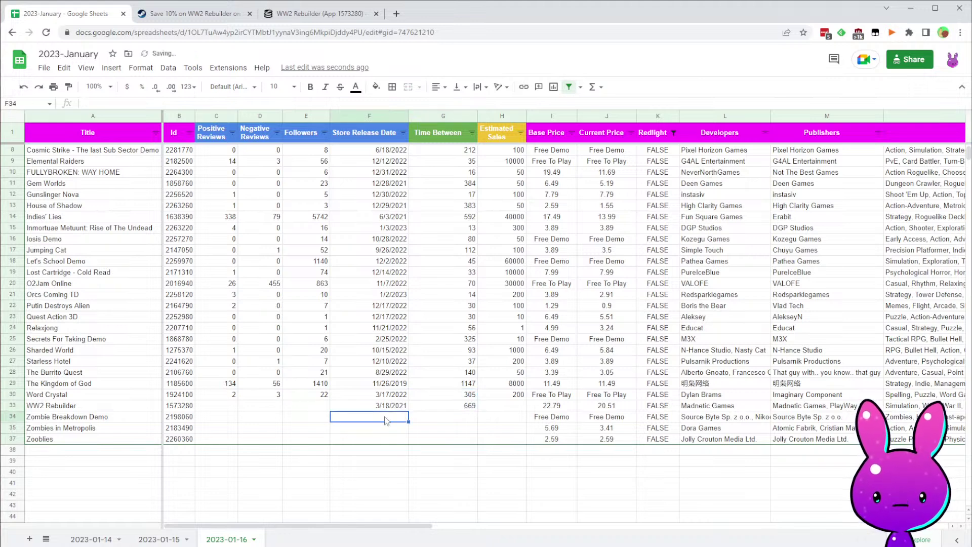
left_click_drag(331, 409, 334, 416)
- Look up WW2 Rebuilder's follower count on SteamDB and enter 9152 in its Followers cell
left_click(306, 407)
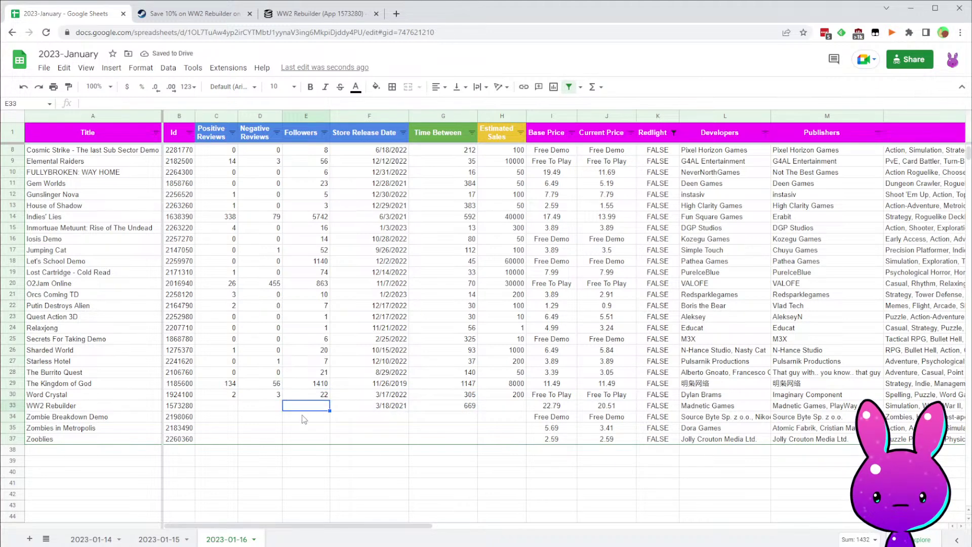
left_click(304, 14)
scroll(535, 250, "up", 5)
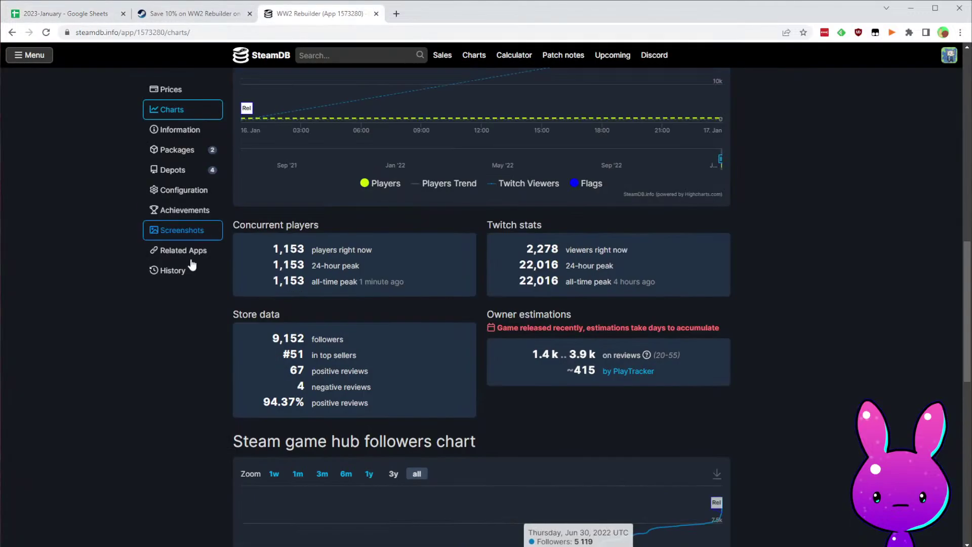
left_click(68, 14)
type("91")
key("Return")
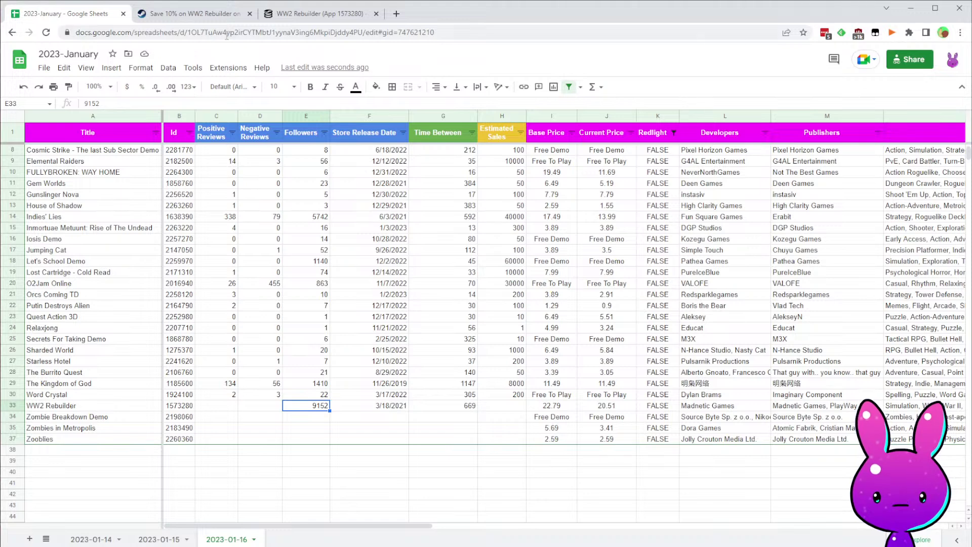
- Check WW2 Rebuilder's review counts on SteamDB and enter 67 positive and 4 negative reviews in its row
left_click(284, 16)
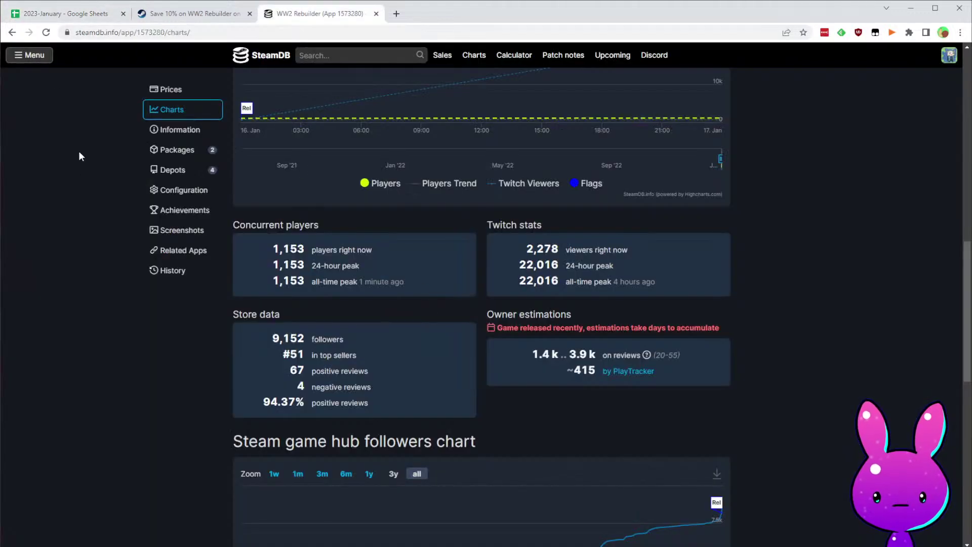
left_click(59, 14)
left_click(223, 397)
key("Down")
type("67")
key("Tab")
type("4")
key("Tab")
key("Tab")
key("Tab")
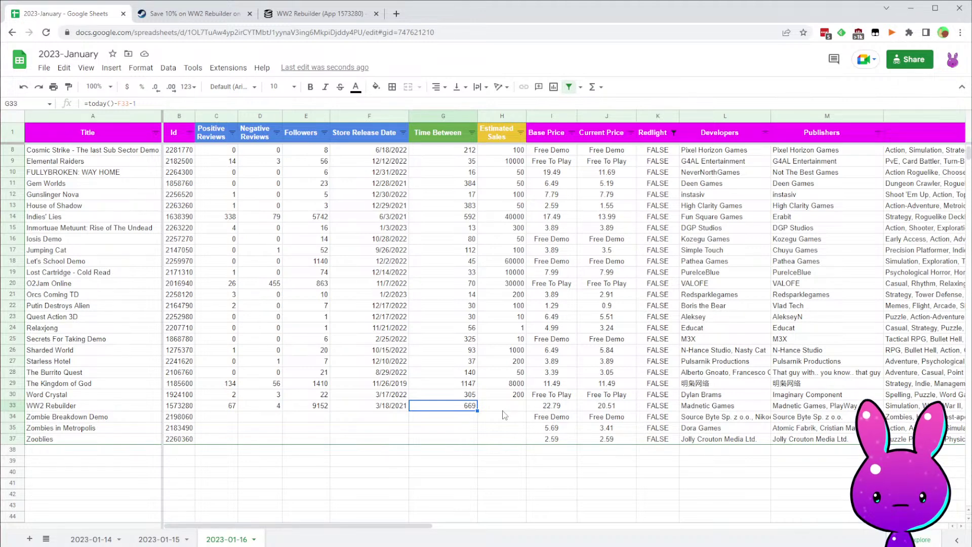
- Set WW2 Rebuilder's Estimated Sales to 20000 and go to Zombie Breakdown Demo's Id
left_click(503, 409)
type("20000")
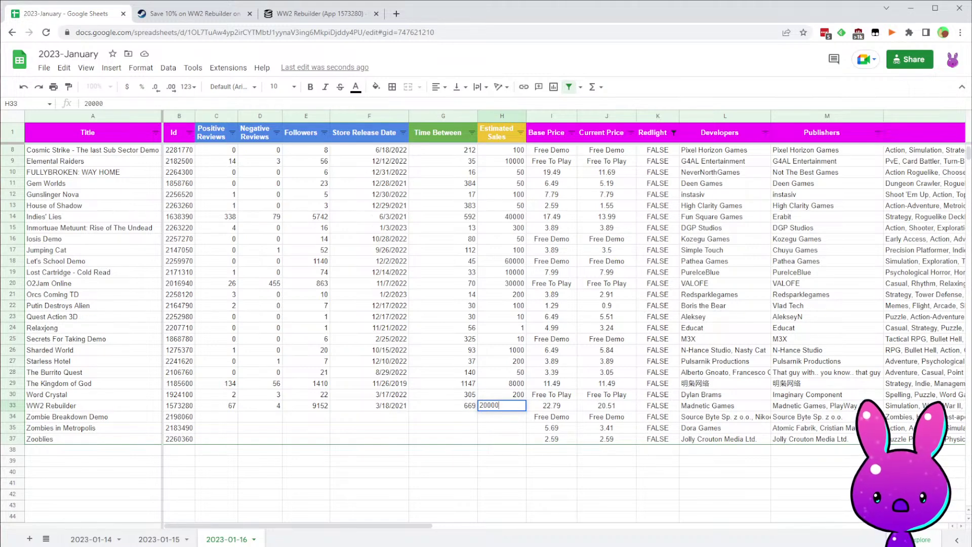
key("Return")
key("Left")
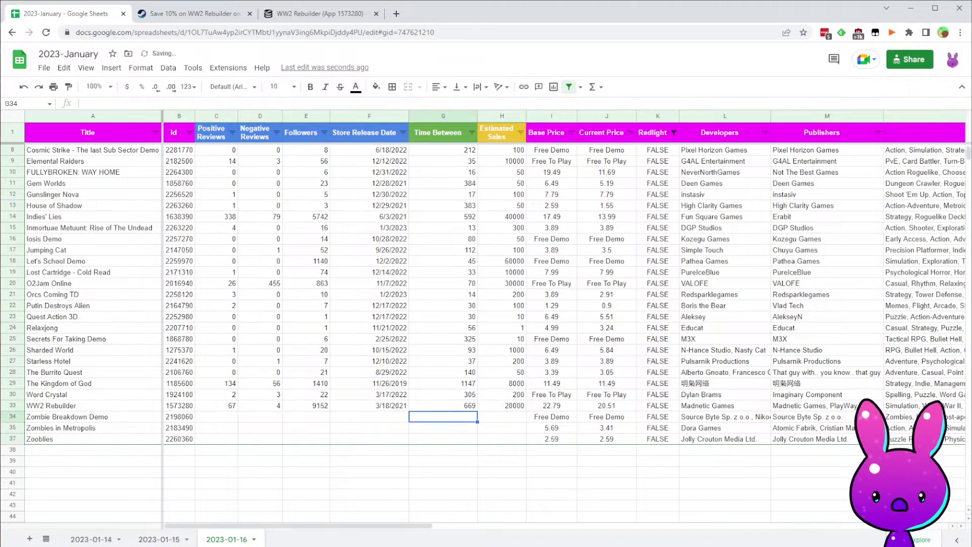
key("ctrl+Left")
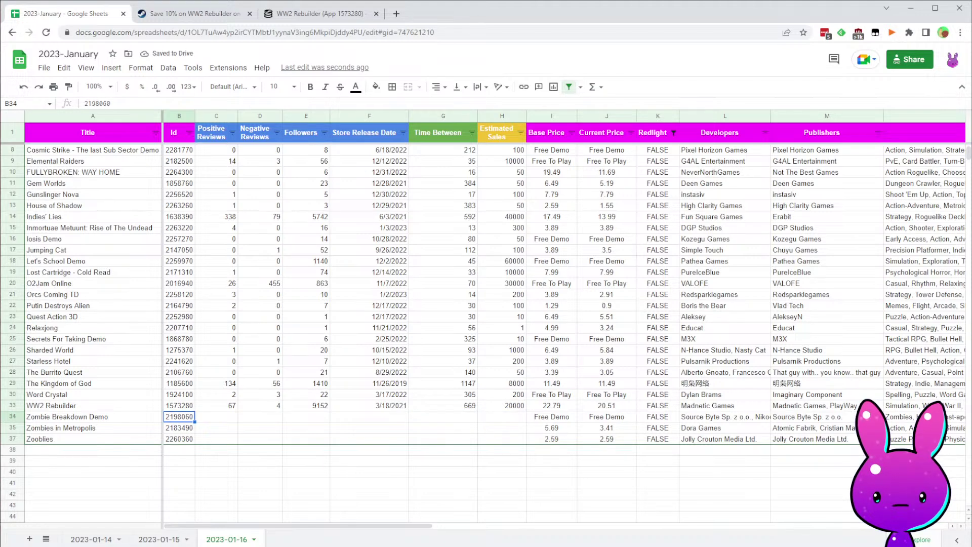
- Look over Zombie Breakdown Demo's row, widening the Developers column to read its full developer list and narrowing the column again
scroll(320, 484, "down", 1)
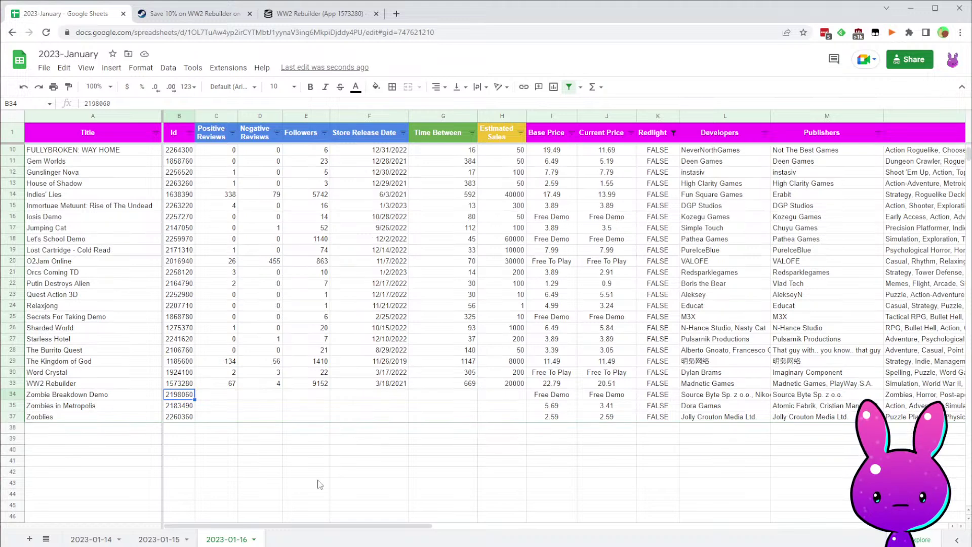
left_click(53, 385)
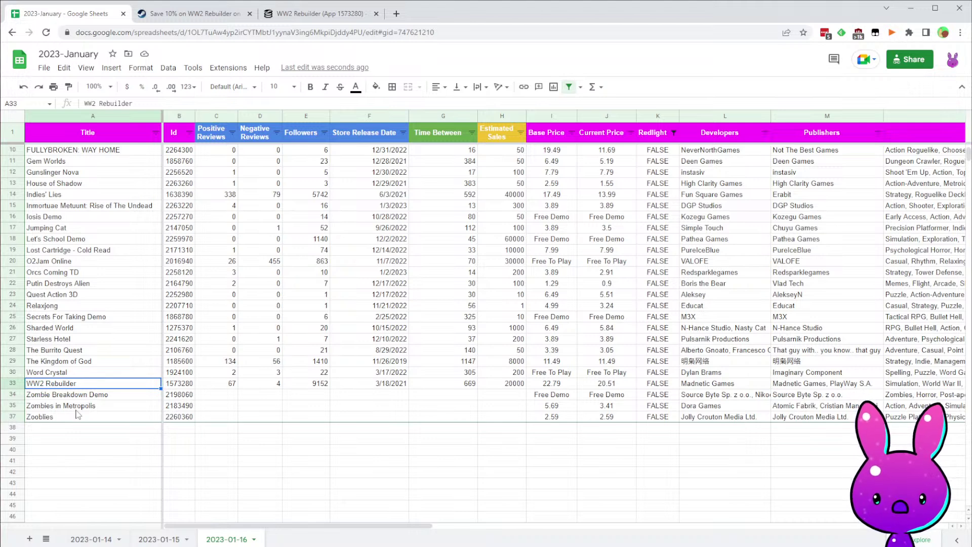
left_click(401, 396)
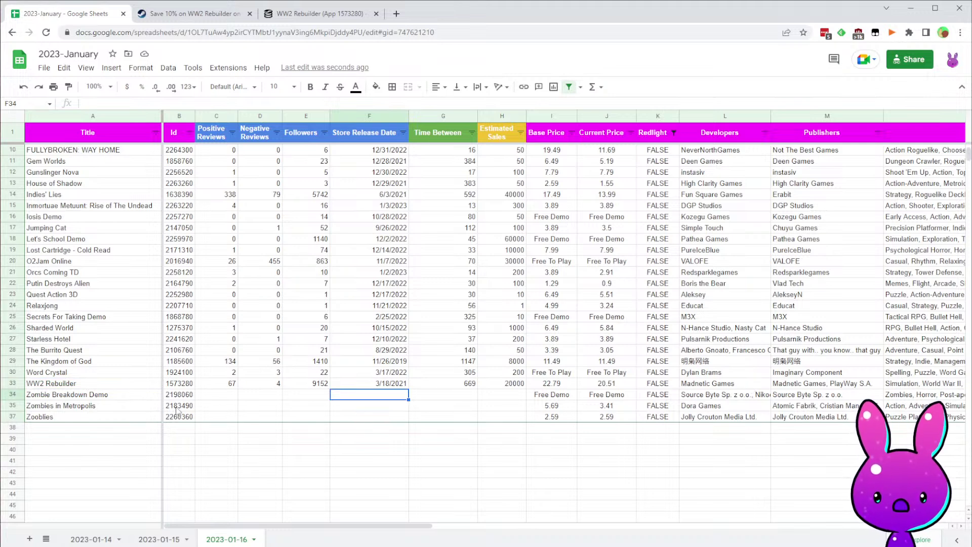
left_click(196, 387)
left_click(265, 396)
left_click(56, 407)
left_click(540, 397)
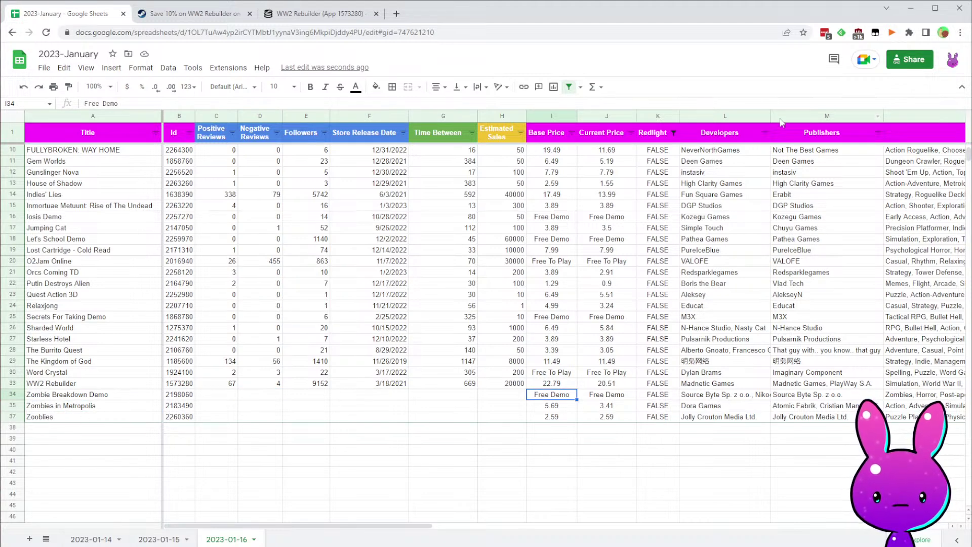
double_click(770, 114)
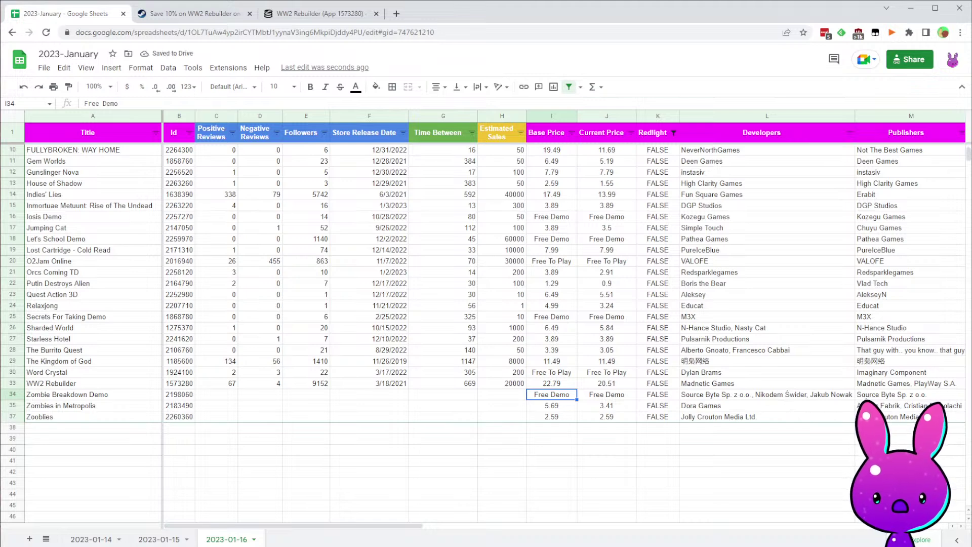
left_click_drag(854, 115, 742, 114)
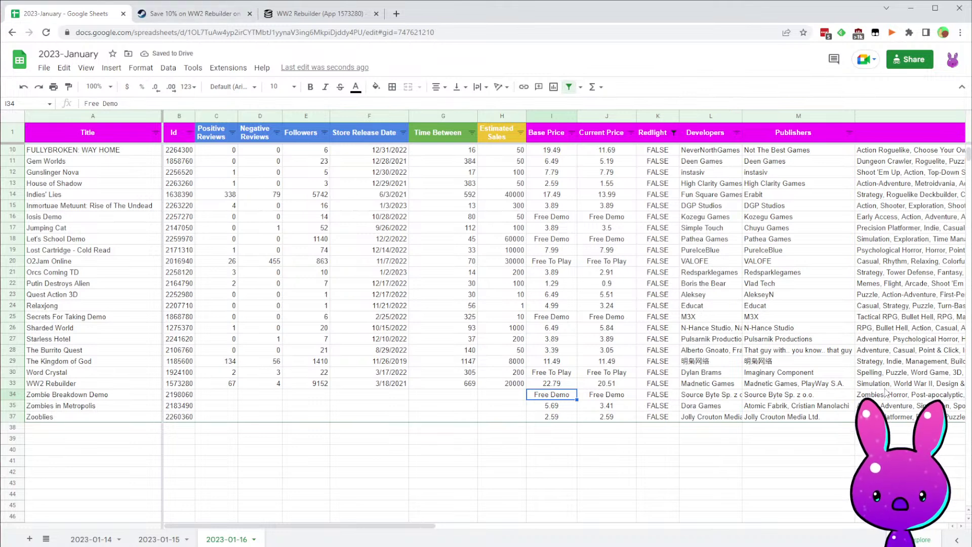
- Open Zombie Breakdown Demo's Steam store page by putting app ID 2198060 in WW2 Rebuilder's store address
left_click(201, 19)
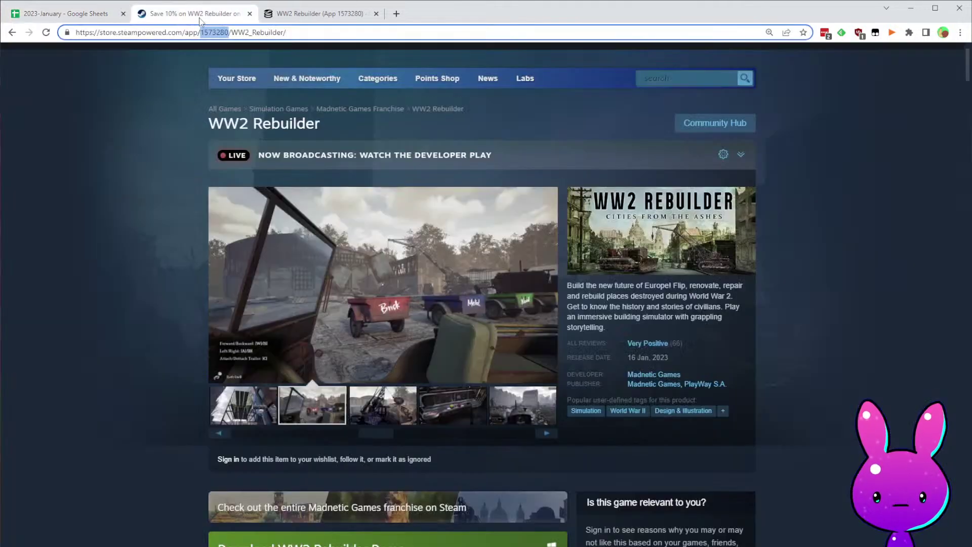
type("2198060")
key("shift+End")
key("Delete")
key("Return")
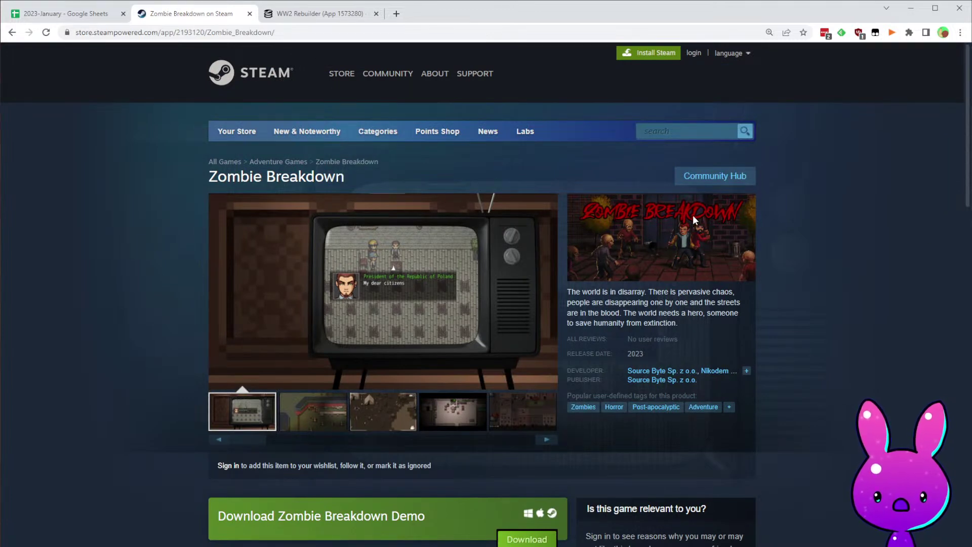
- Read Zombie Breakdown's short description and browse its store screenshots, enlarging the television scene
left_click_drag(589, 288, 643, 304)
left_click(703, 331)
left_click_drag(583, 302, 694, 314)
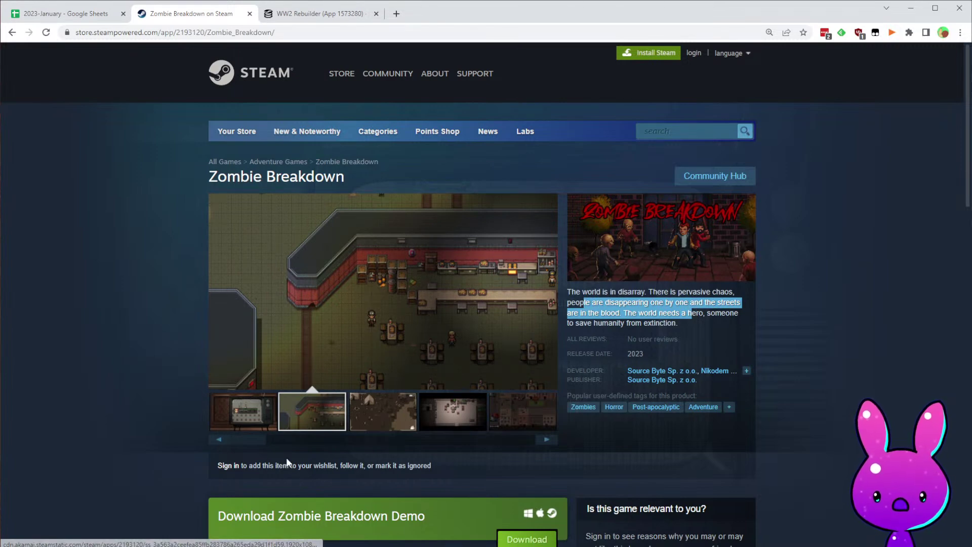
left_click(247, 416)
left_click(351, 295)
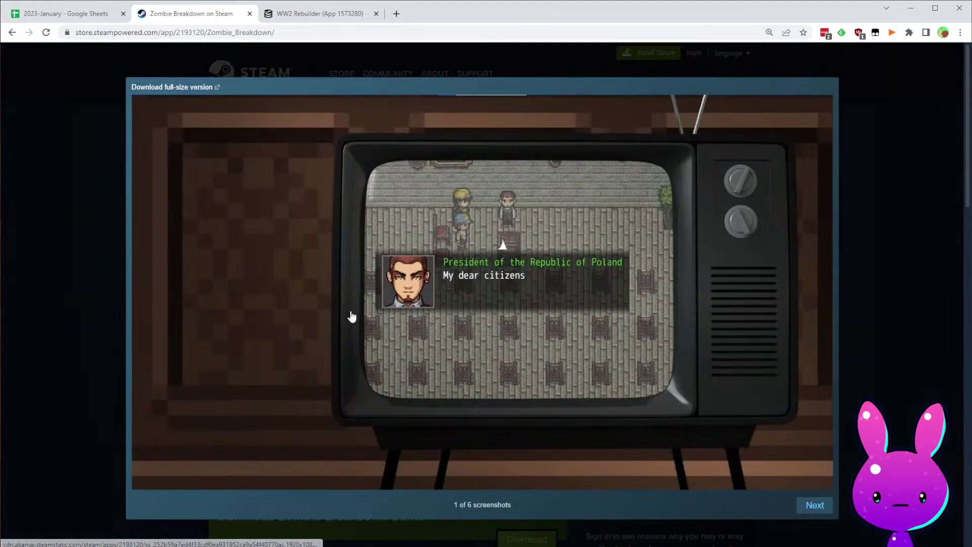
left_click(856, 323)
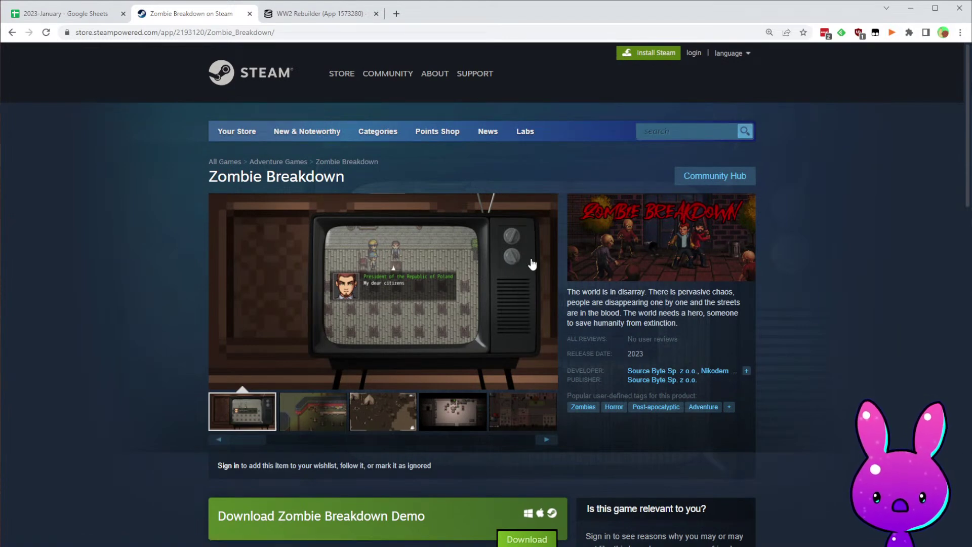
left_click(409, 423)
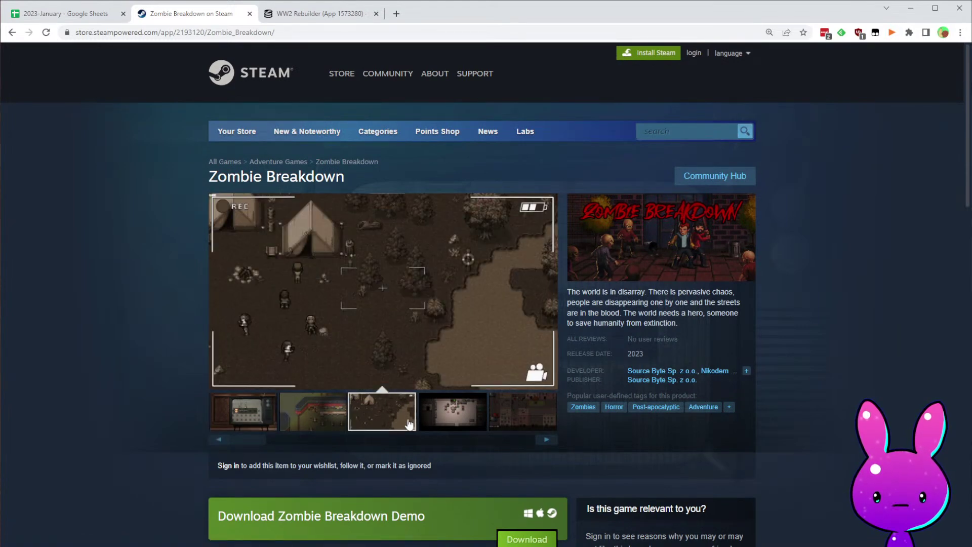
left_click(310, 423)
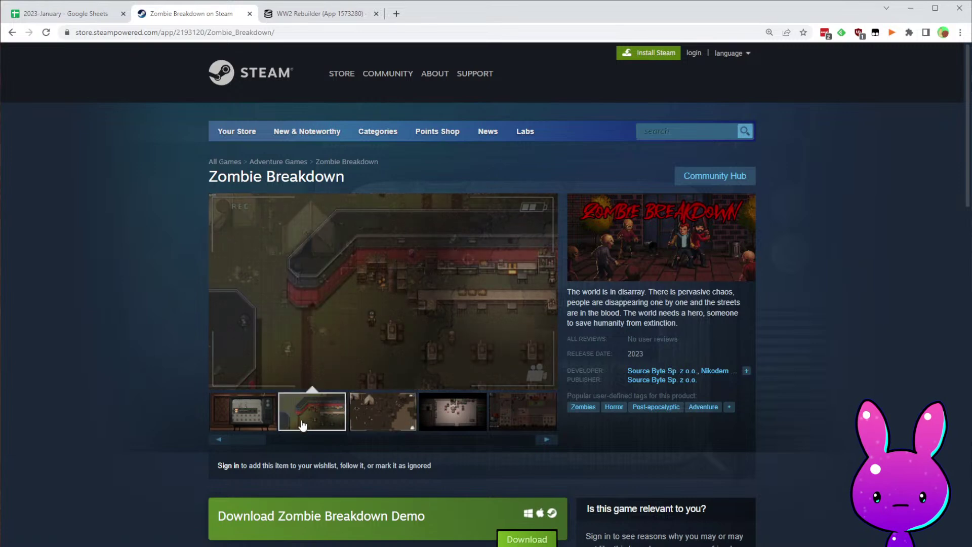
left_click(490, 409)
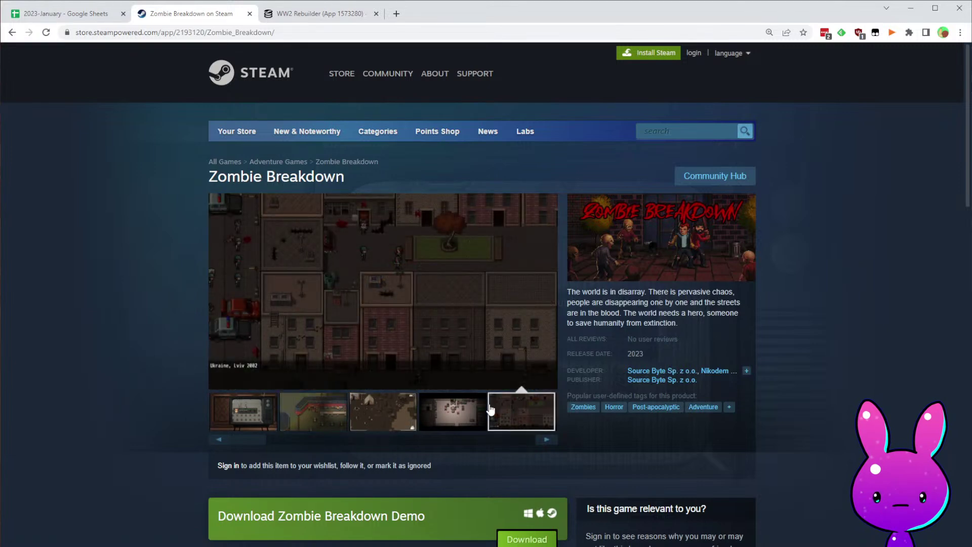
left_click(481, 441)
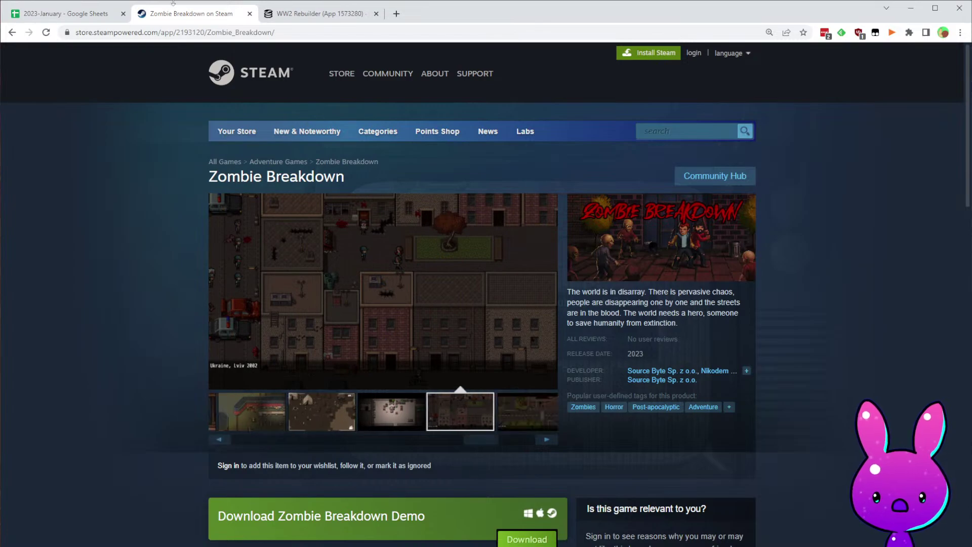
- Check Zombie World Pixel's developer and publisher on the 2023-01-15 sheet, and return to Zombie Breakdown's store page
left_click(69, 14)
left_click(179, 539)
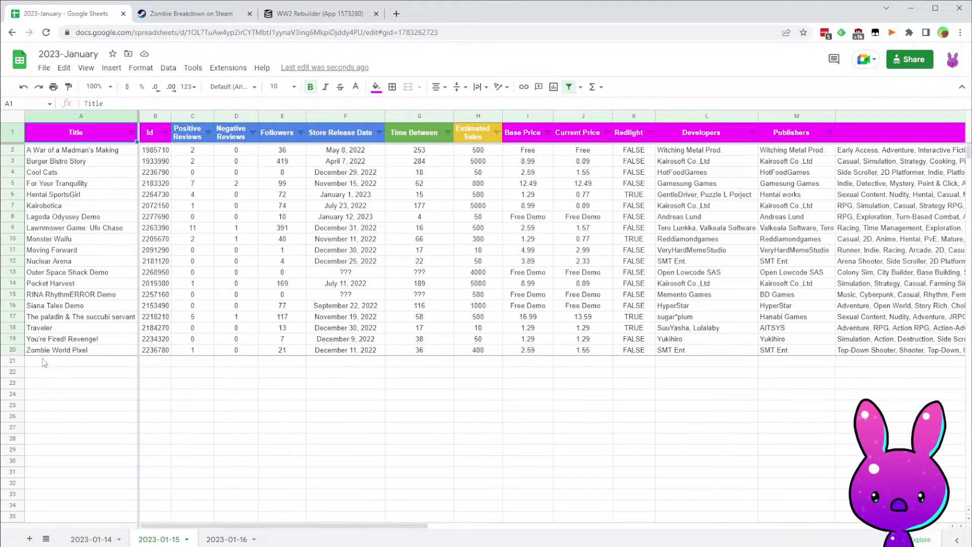
left_click_drag(689, 353, 782, 351)
left_click(225, 539)
left_click(300, 14)
left_click(192, 14)
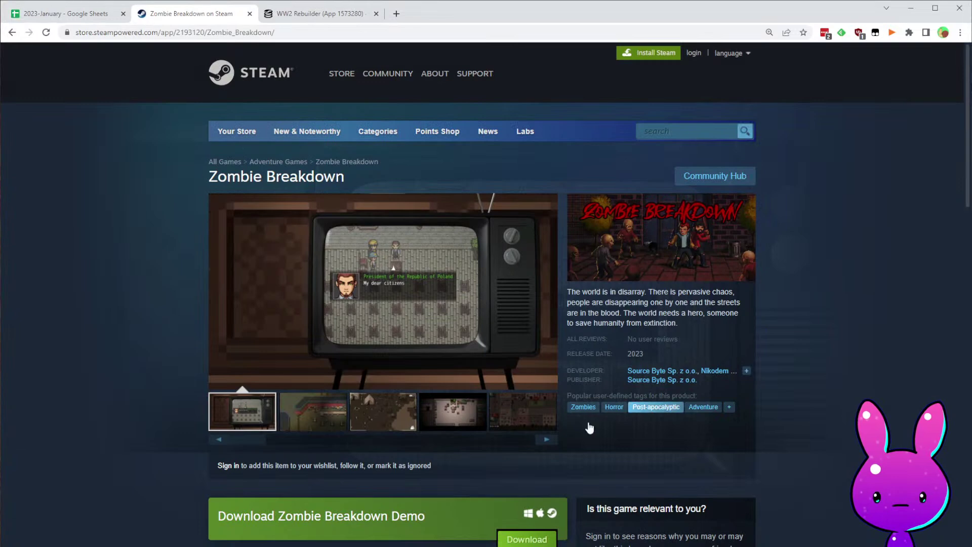
- Review Zombie Breakdown's first screenshots again and examine its planned release date and About This Game section
left_click(297, 430)
left_click(263, 430)
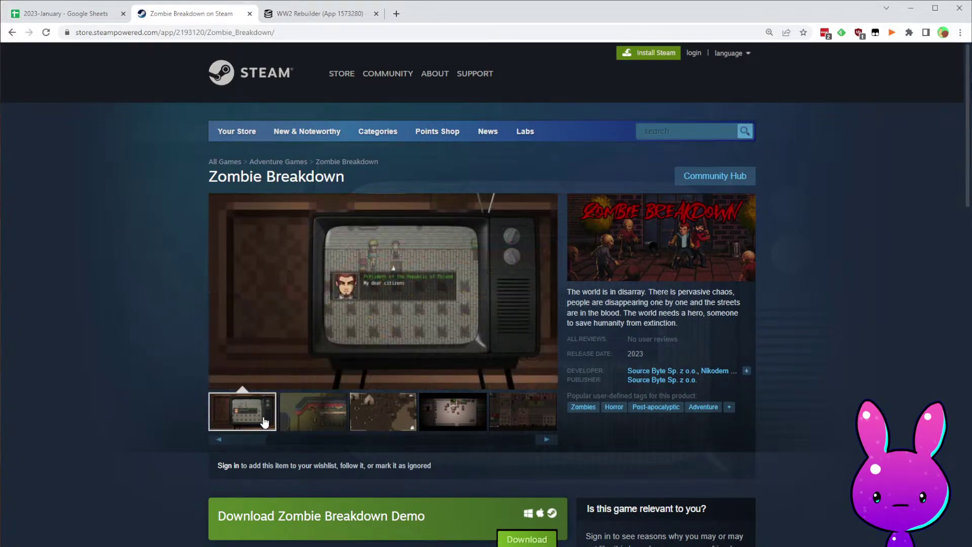
mouse_move(256, 442)
left_mouse_down()
mouse_move(516, 443)
mouse_move(255, 450)
left_mouse_up()
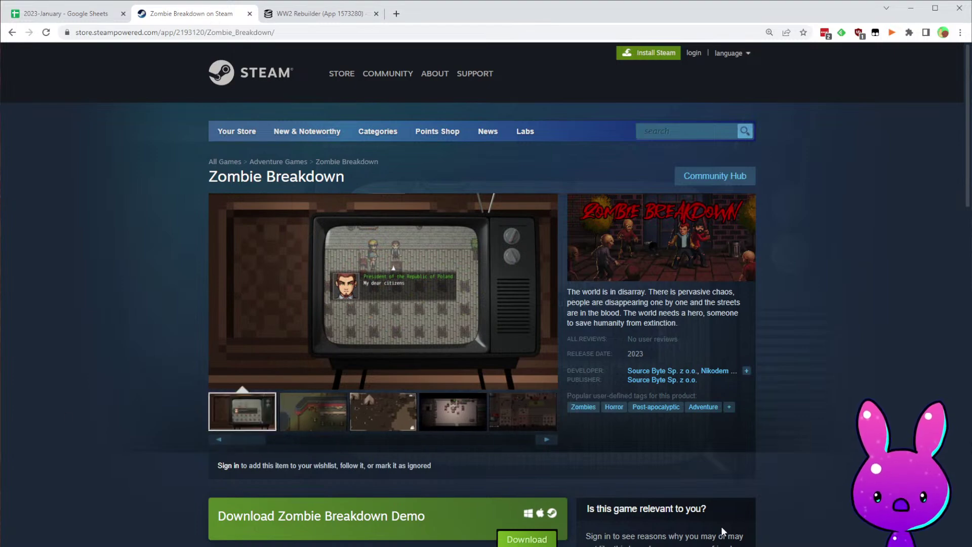
scroll(636, 278, "down", 6)
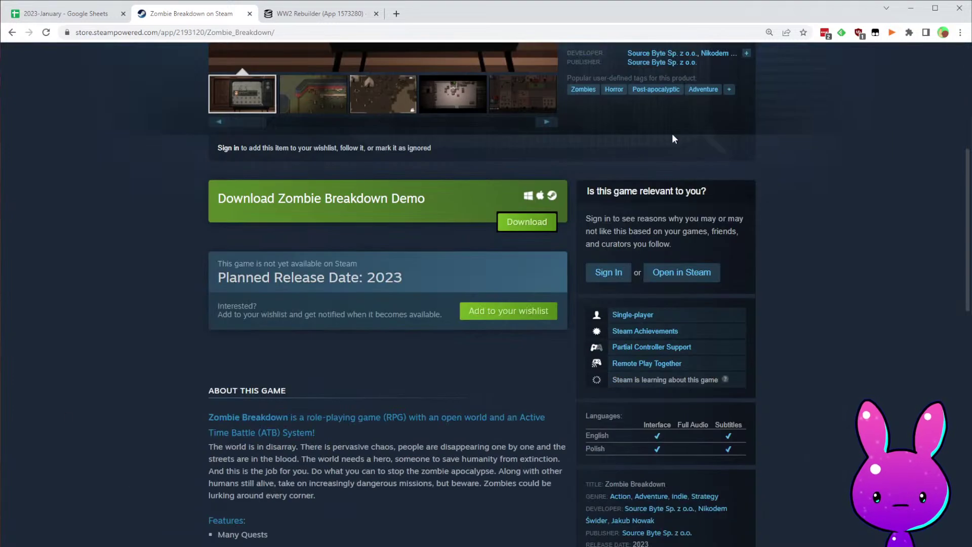
- Examine Zombie Breakdown's store page from the demo download and planned release date down to its system requirements and reviews section
scroll(803, 256, "up", 3)
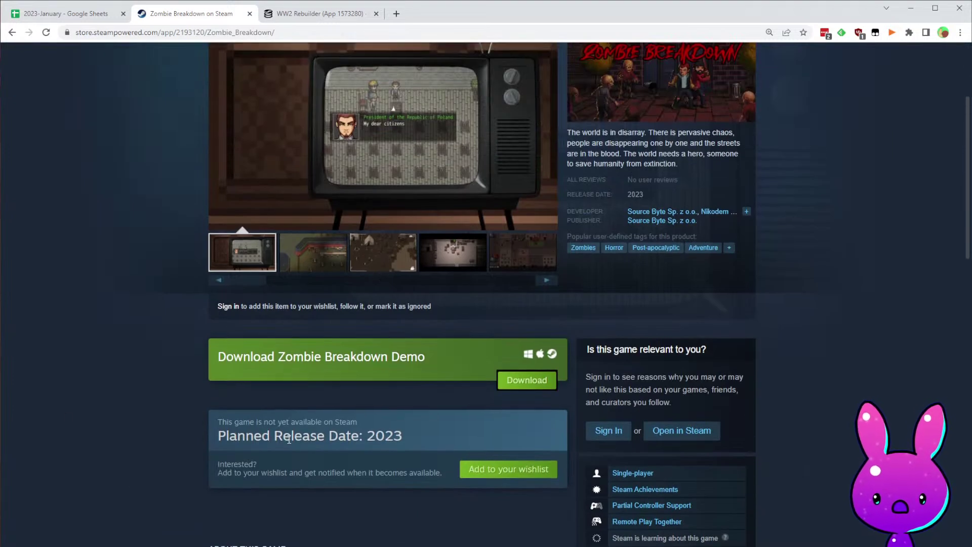
scroll(569, 254, "down", 10)
scroll(560, 363, "up", 1)
scroll(560, 363, "down", 4)
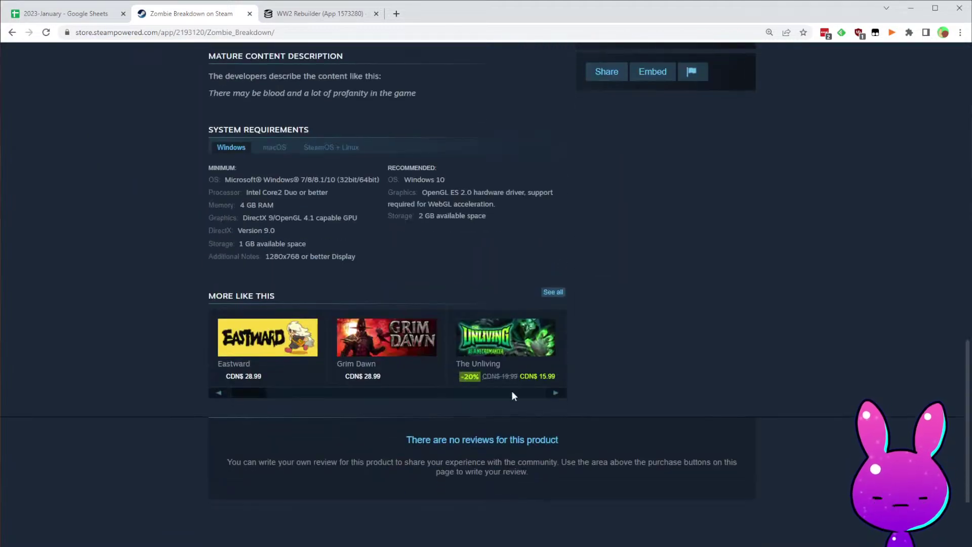
scroll(575, 336, "down", 1)
scroll(606, 398, "up", 6)
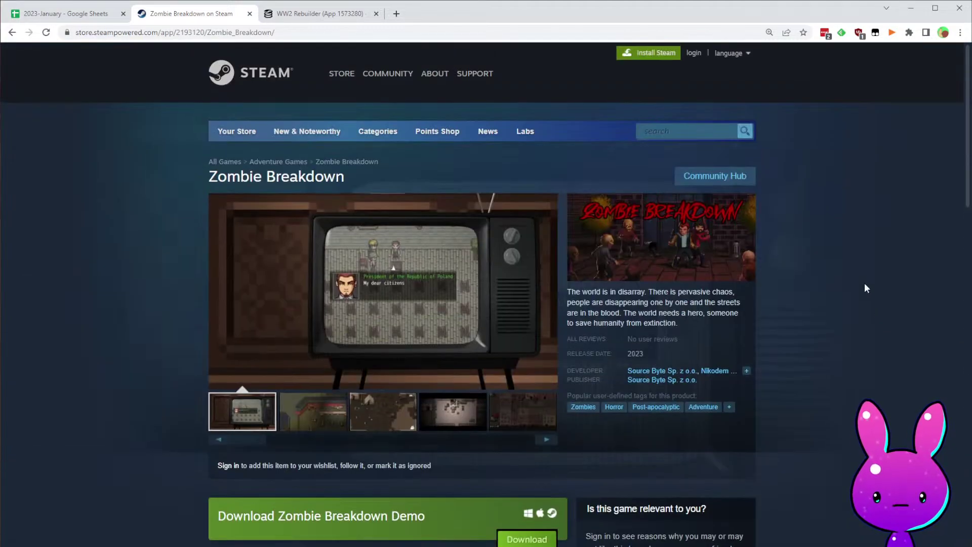
scroll(645, 436, "down", 5)
scroll(612, 469, "up", 5)
scroll(586, 435, "down", 4)
scroll(446, 187, "up", 2)
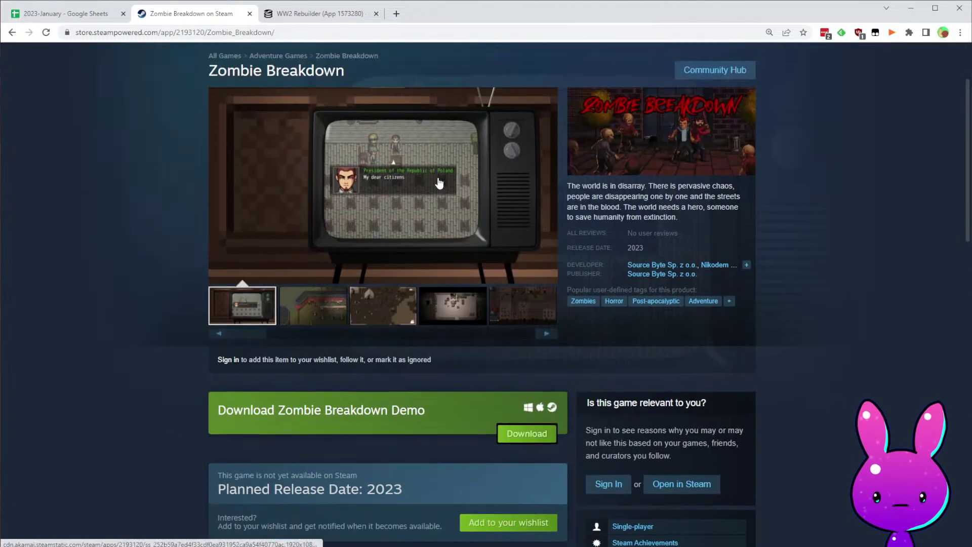
- View Zombie Breakdown's street, diner and television screenshots in the store gallery
left_click(481, 300)
left_click(516, 303)
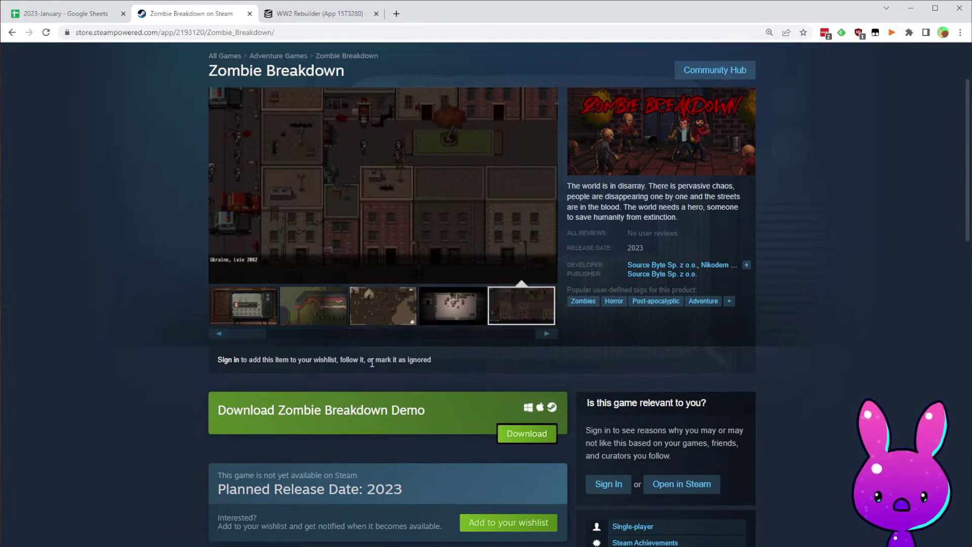
scroll(361, 313, "up", 2)
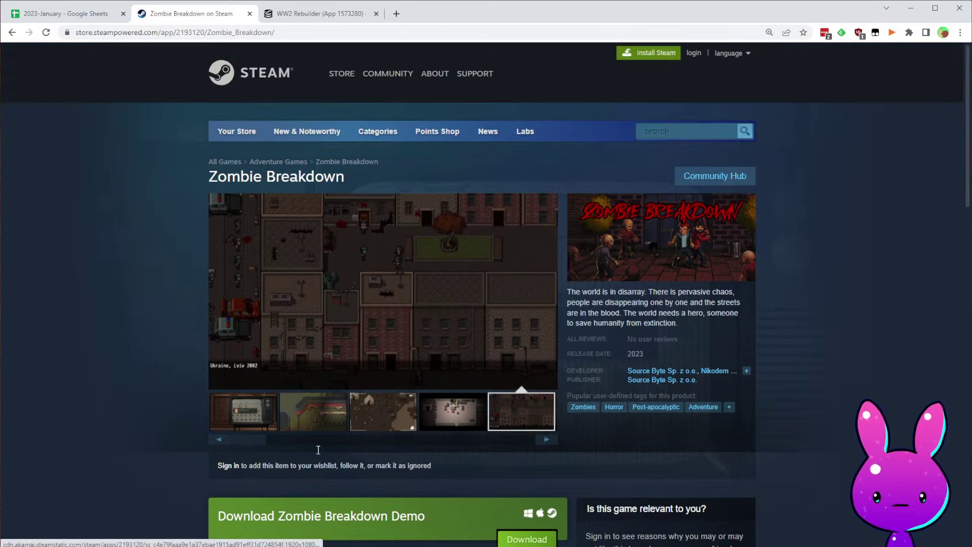
left_click(308, 408)
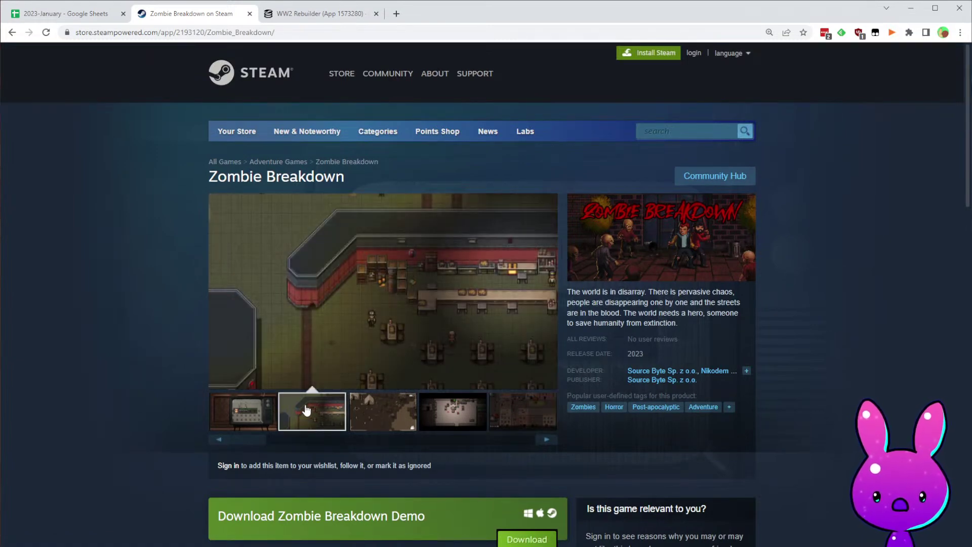
left_click(236, 414)
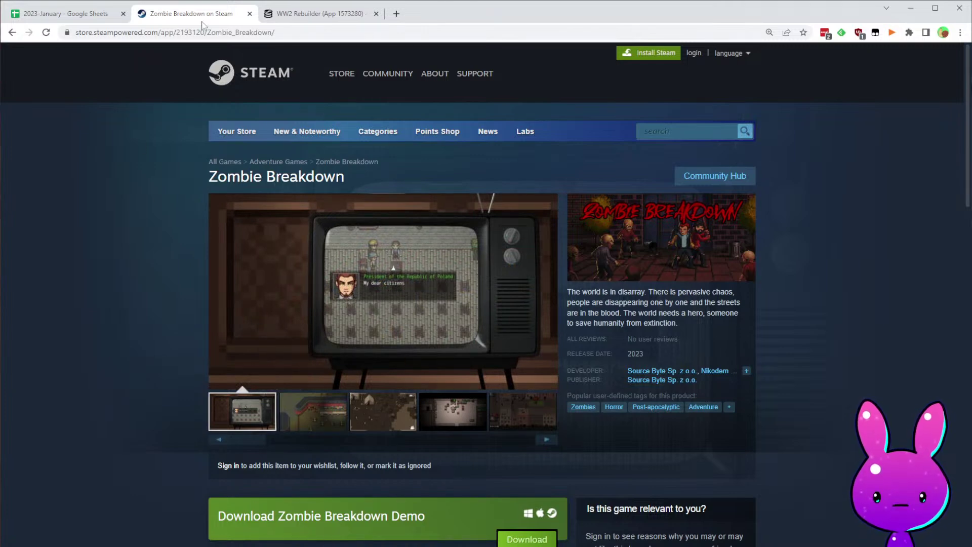
- Open Zombie Breakdown's SteamDB charts page using app ID 2193120 from its store address, and bring up its followers chart
left_click(191, 31)
double_click(189, 33)
key("ctrl+c")
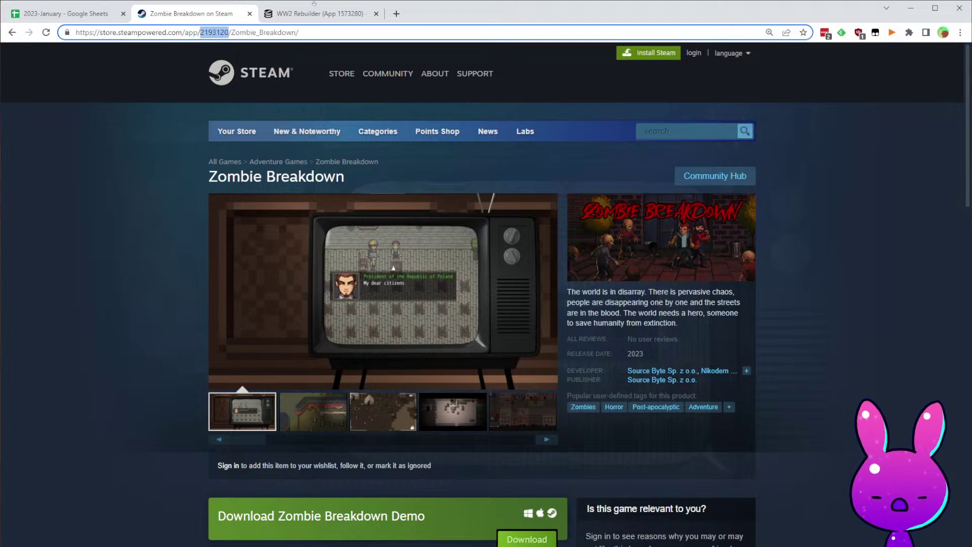
left_click(304, 13)
left_click(161, 31)
double_click(152, 32)
key("ctrl+v")
key("Return")
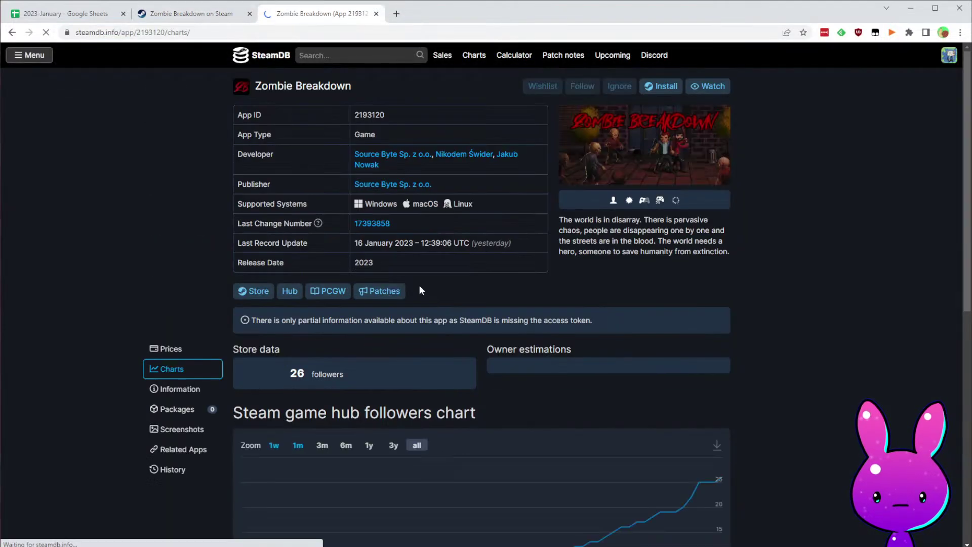
scroll(419, 285, "down", 6)
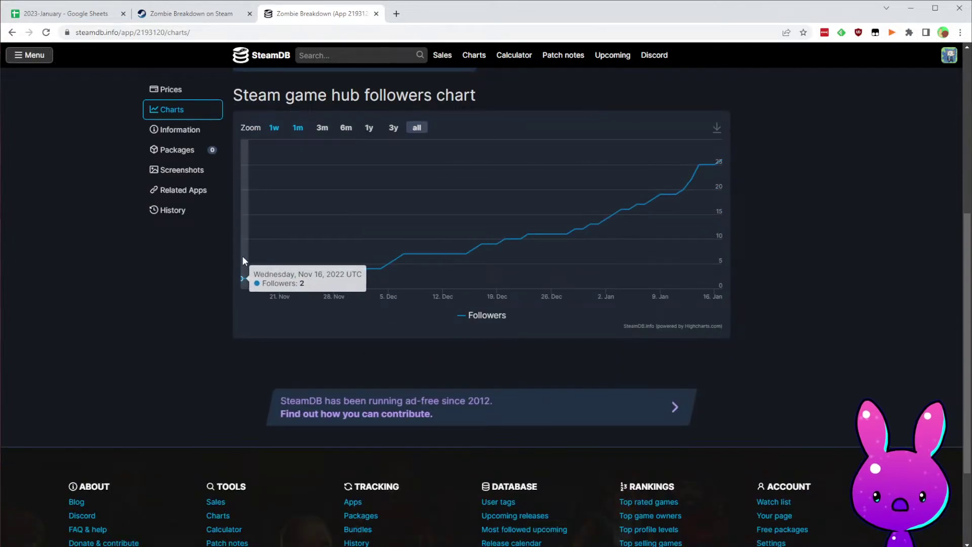
- Enter 11/16/2022 as the Store Release Date for Zombie Breakdown Demo on the 2023-01-16 sheet
left_click(39, 18)
left_click(403, 394)
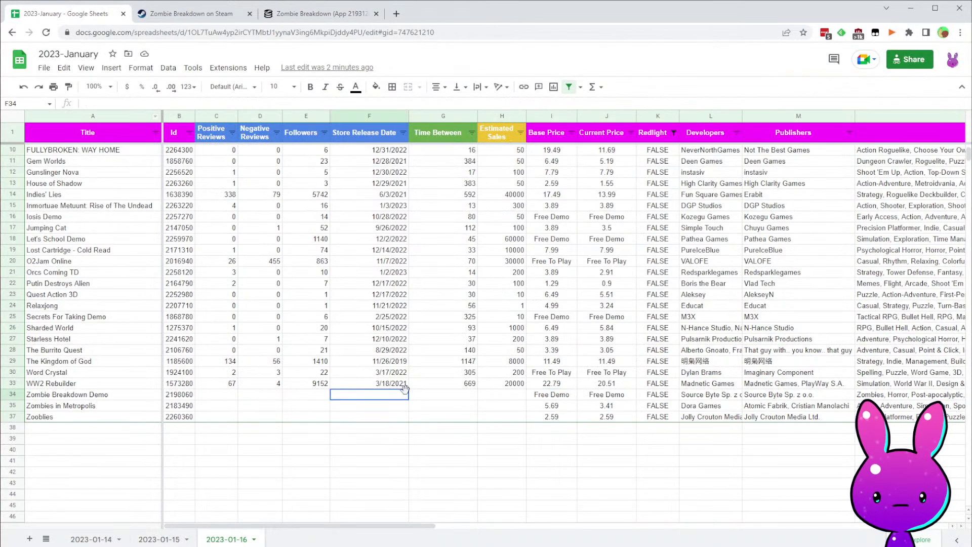
type("11/16/2022")
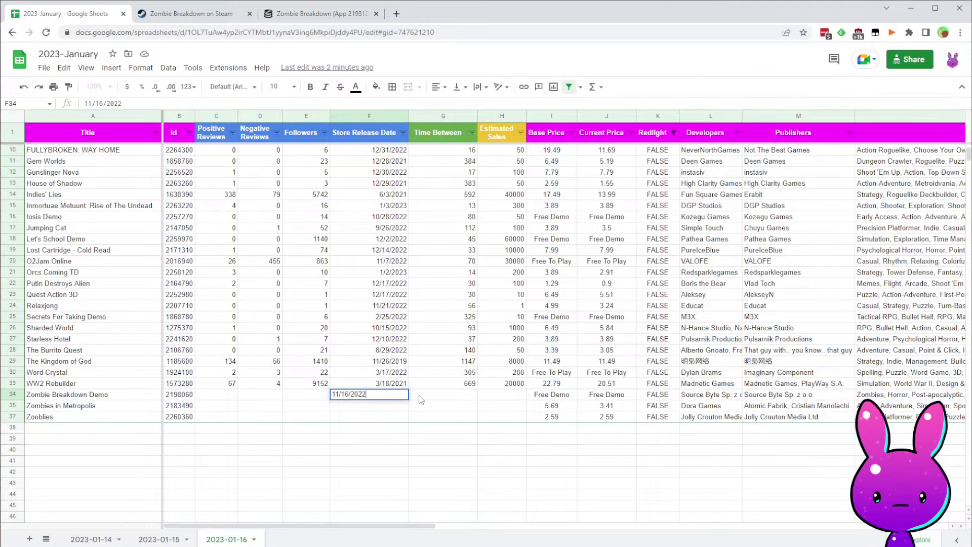
key("Tab")
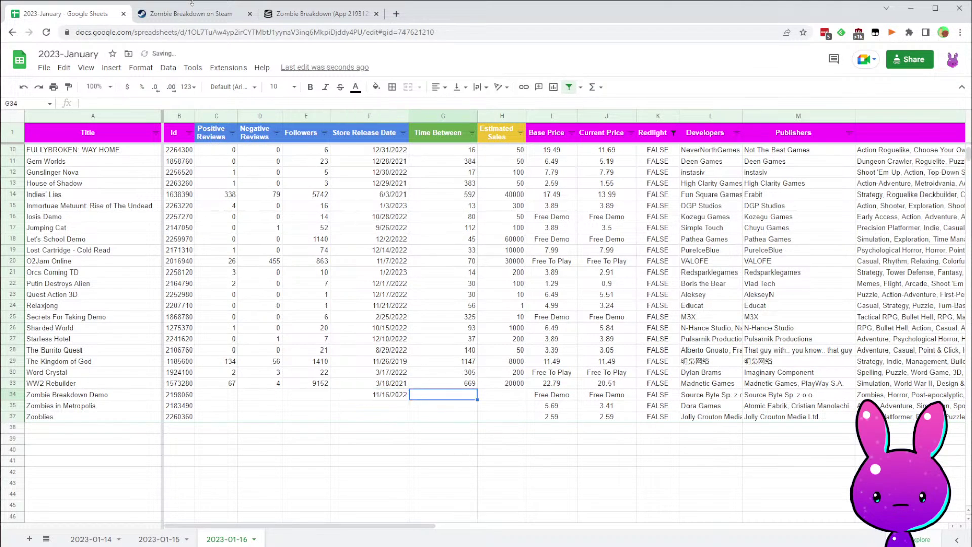
- Check Zombie Breakdown's follower count on SteamDB, then record 26 followers, 0 positive reviews and 0 negative reviews for Zombie Breakdown Demo
left_click(319, 13)
scroll(397, 176, "up", 3)
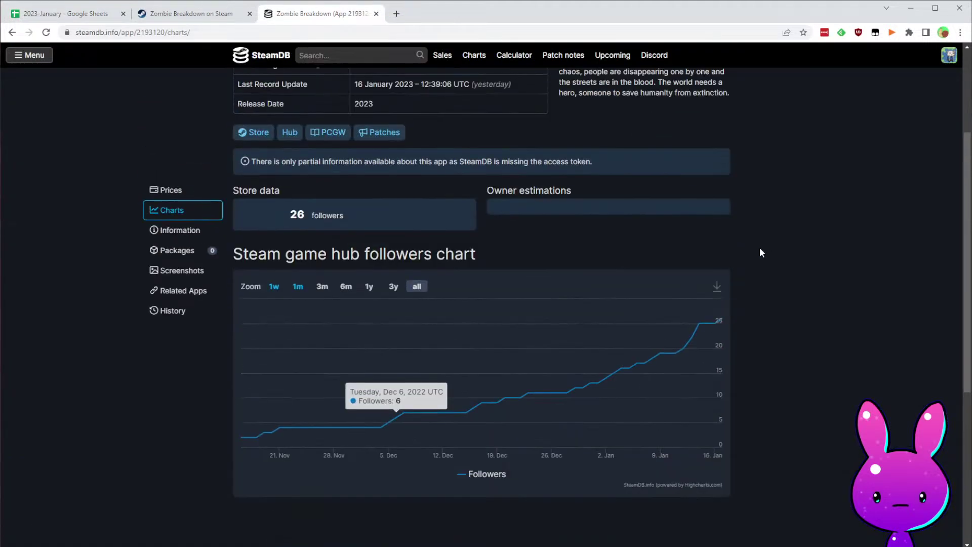
left_click(66, 14)
left_click(315, 398)
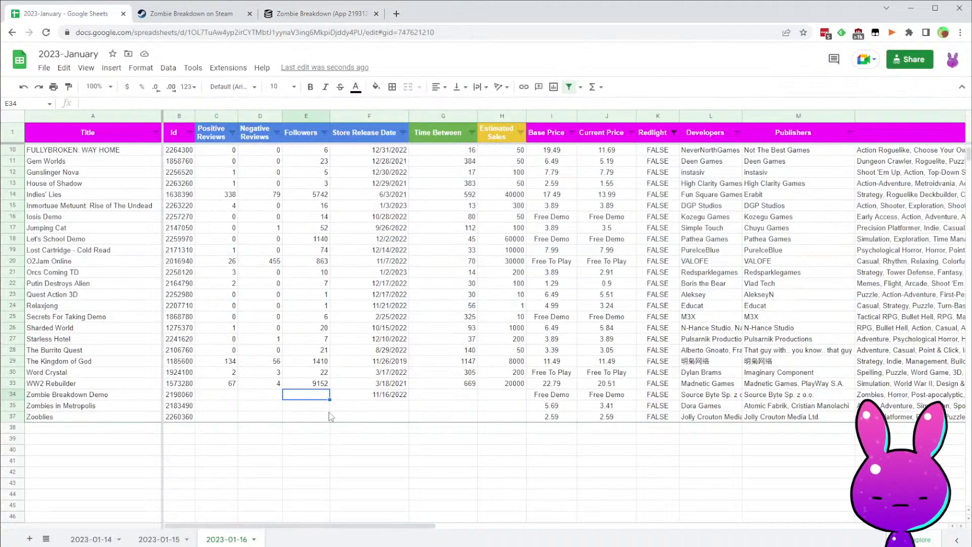
type("26")
key("Left")
key("Left")
type("0")
key("Tab")
type("0")
key("Tab")
key("Tab")
key("Tab")
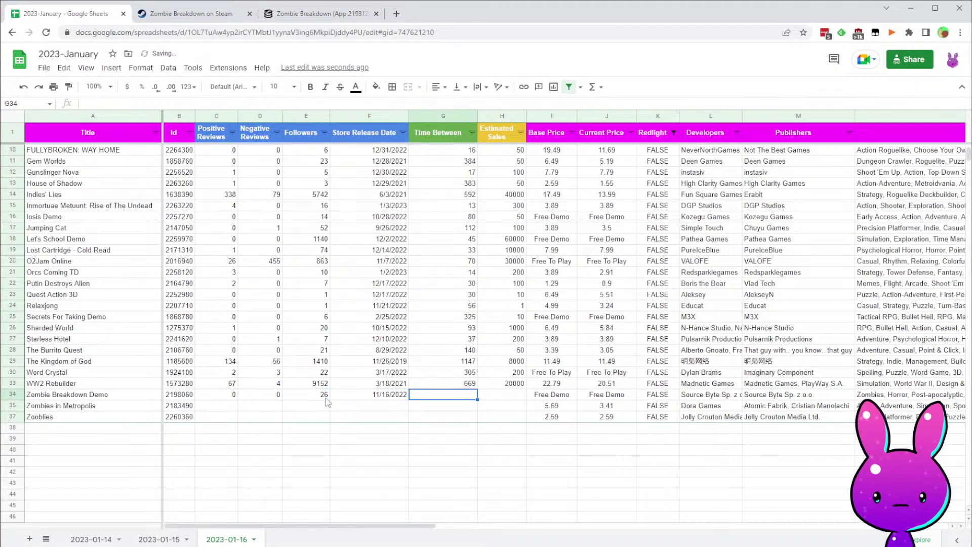
- Fill Zombie Breakdown Demo's Time Between from the WW2 Rebuilder row above and set its Estimated Sales to 800
left_click(471, 384)
left_click_drag(473, 395, 474, 395)
left_click(490, 396)
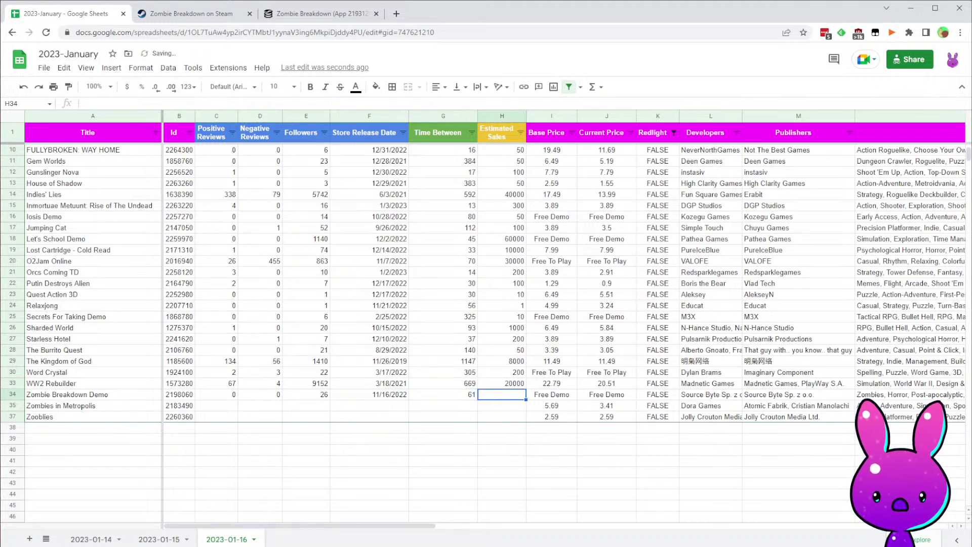
key("Return")
key("Left")
key("Down")
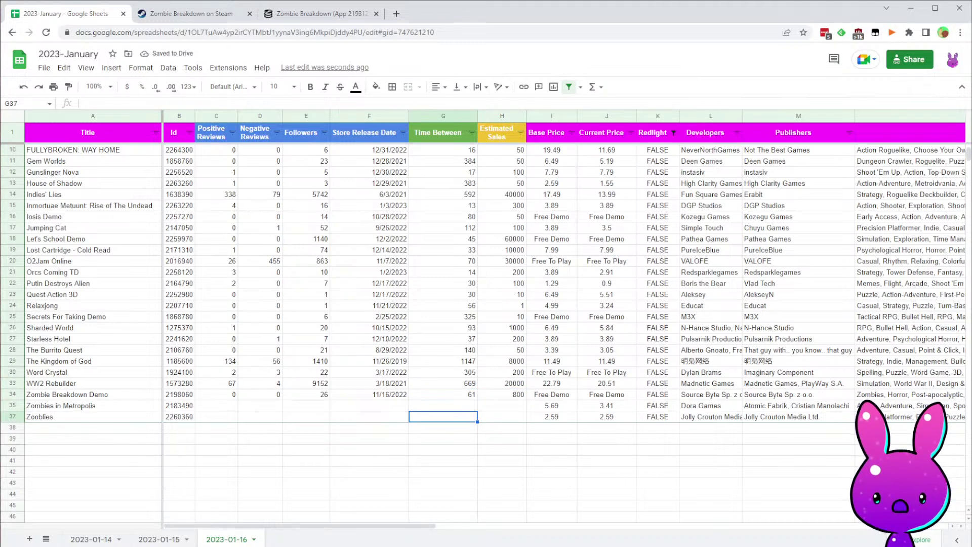
- Copy Zombies in Metropolis's ID 2183490 from the sheet and open its Steam store page with that ID in the address
left_click(174, 415)
double_click(181, 406)
key("ctrl+a")
key("ctrl+c")
left_click(389, 409)
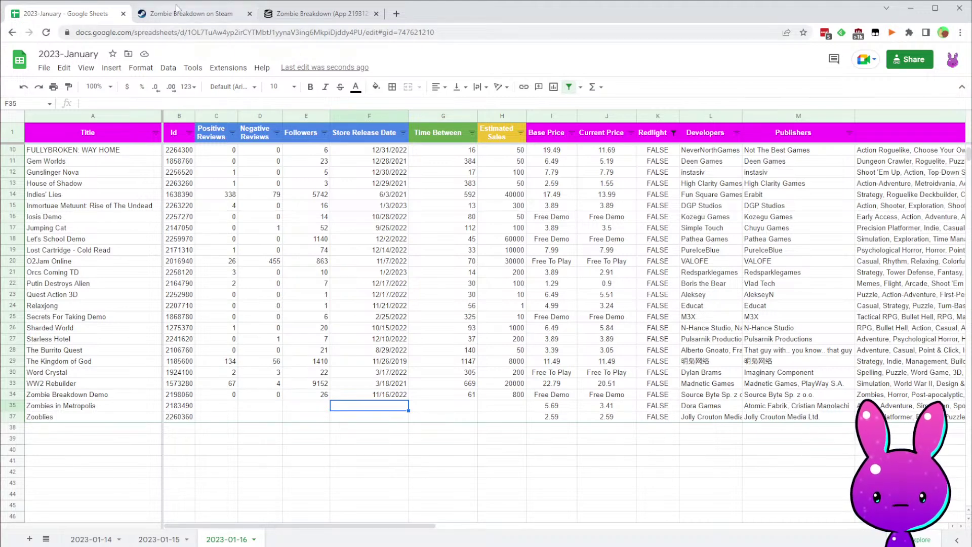
left_click(192, 10)
key("ctrl+v")
key("shift+End")
key("BackSpace")
key("Return")
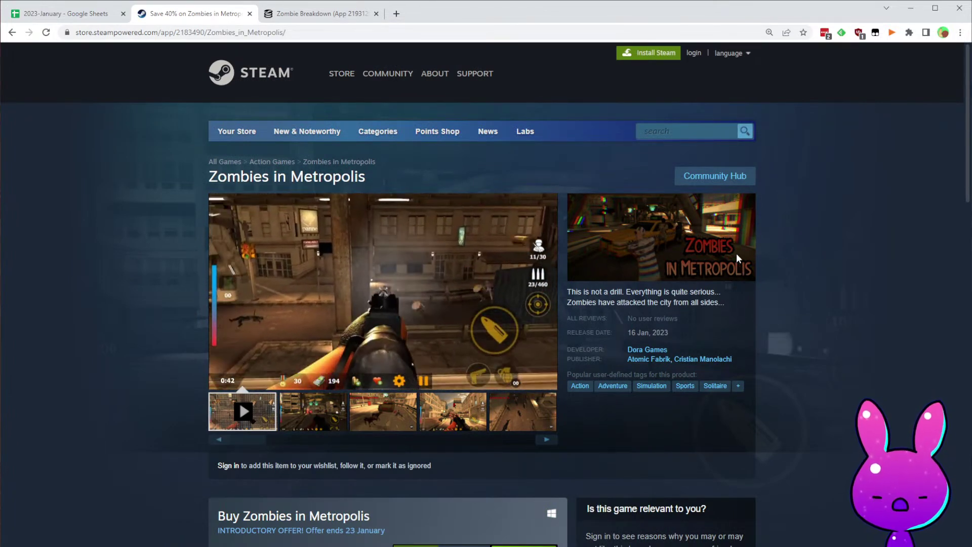
- Read Zombies in Metropolis's short description and watch its trailer, including in full screen
left_click_drag(566, 292, 709, 300)
left_click(752, 295)
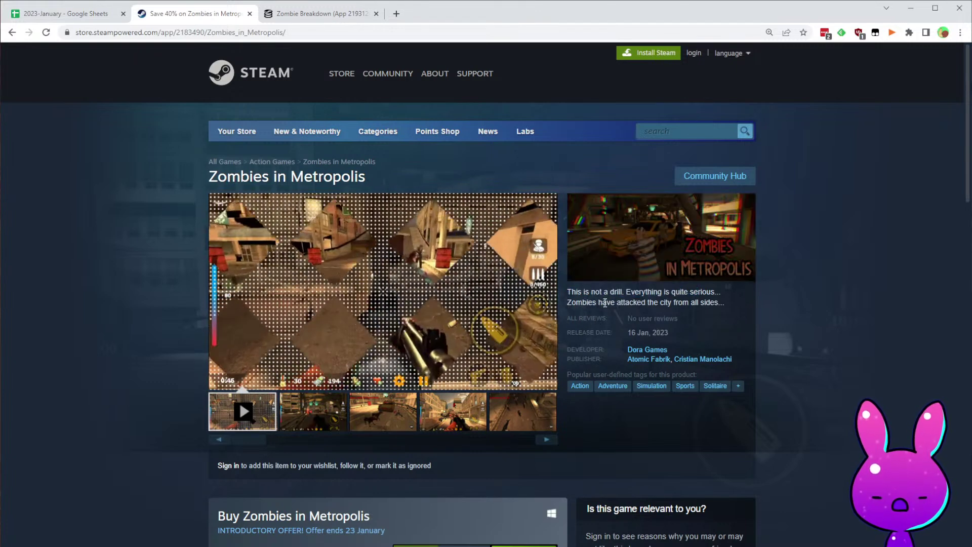
left_click_drag(606, 315, 682, 298)
left_click(686, 304)
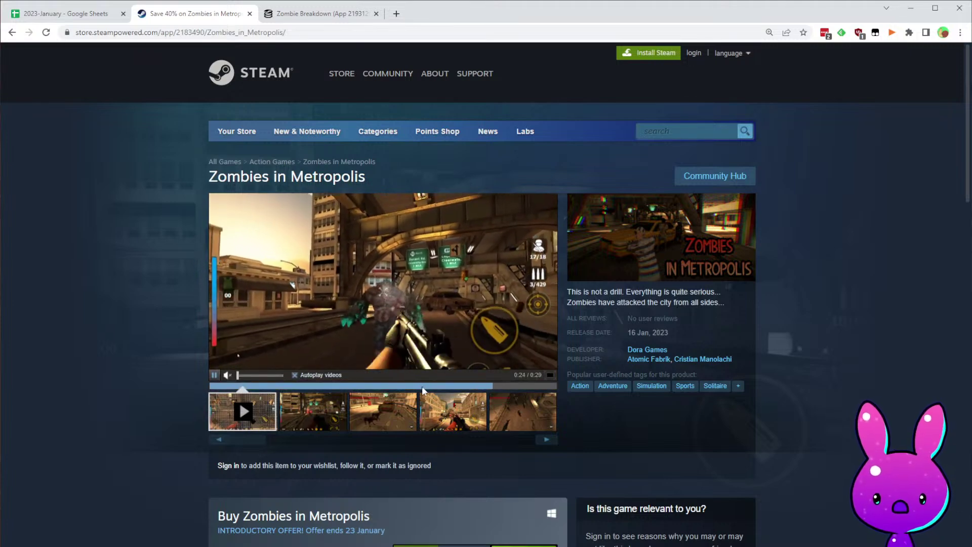
left_click(402, 386)
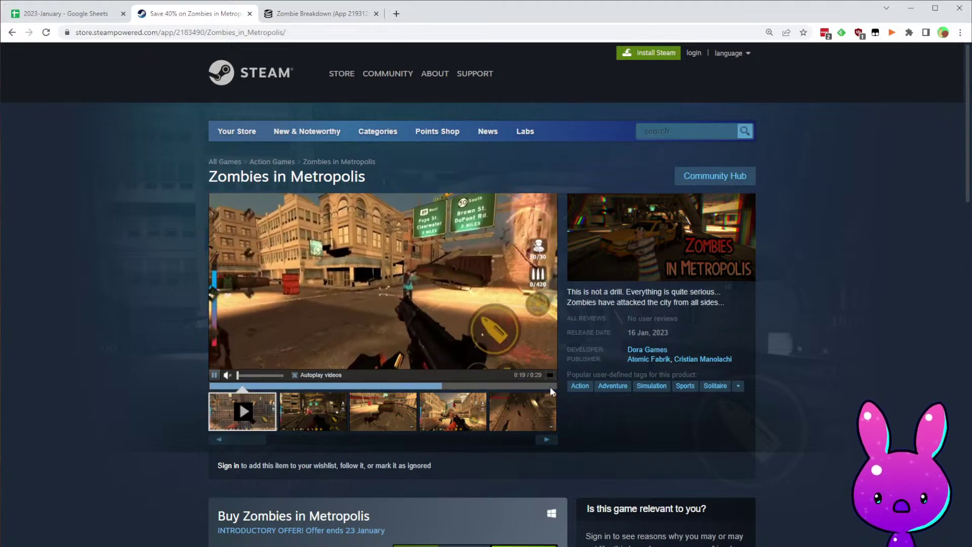
left_click(550, 387)
left_click(549, 374)
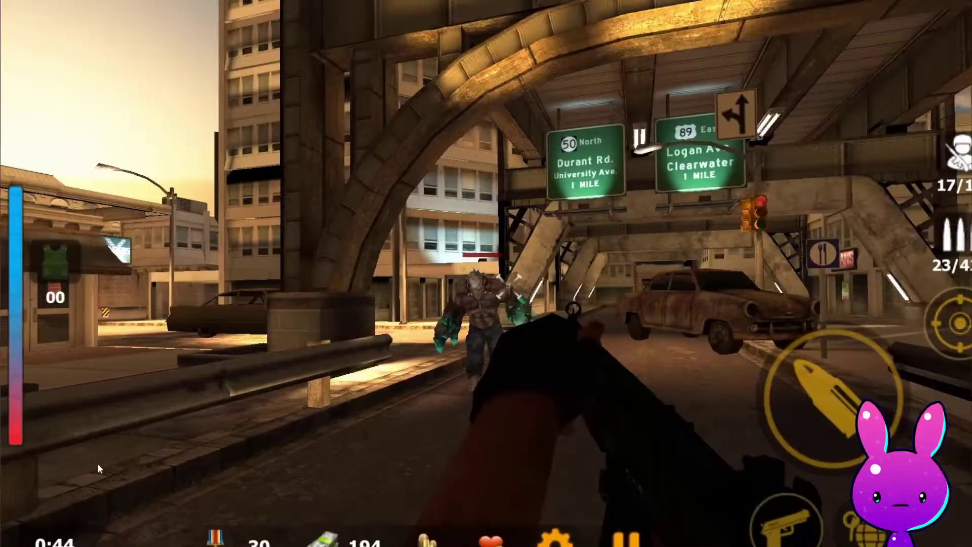
key("Escape")
- Read Zombies in Metropolis's About This Game text and look through its system requirements and reviews section
scroll(243, 353, "down", 10)
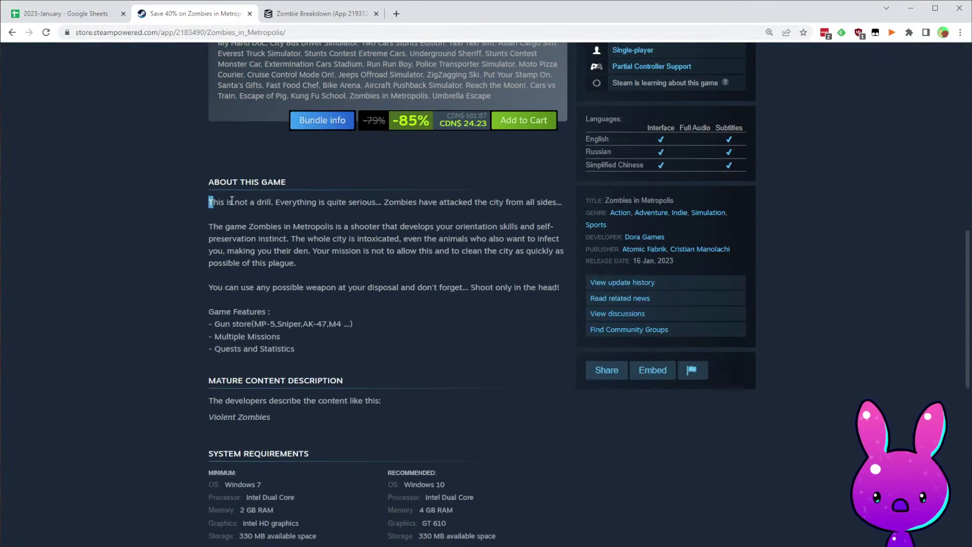
left_click_drag(213, 198, 370, 259)
left_click(298, 198)
left_click_drag(209, 227, 324, 244)
left_click(317, 249)
left_click(392, 248)
left_click_drag(438, 238, 489, 237)
left_click(446, 239)
double_click(369, 238)
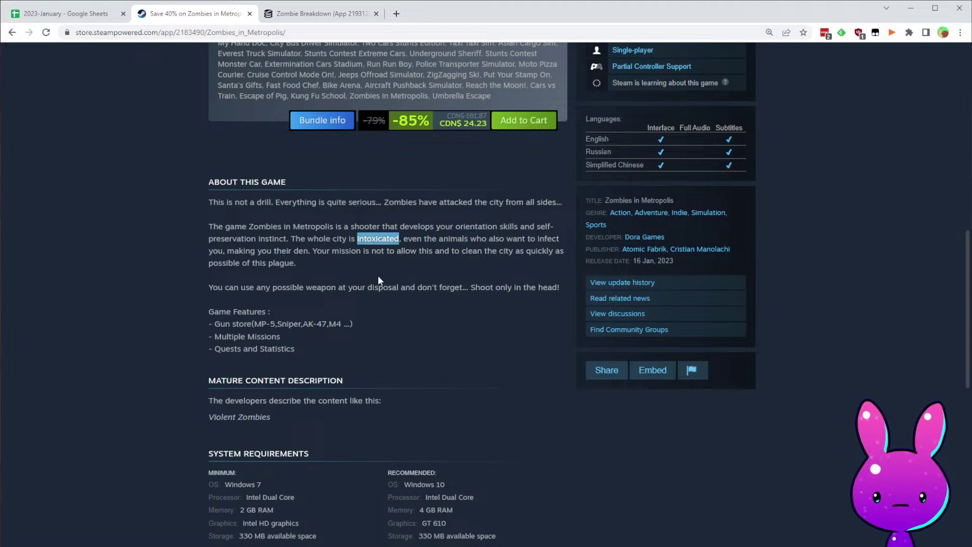
scroll(247, 386, "down", 10)
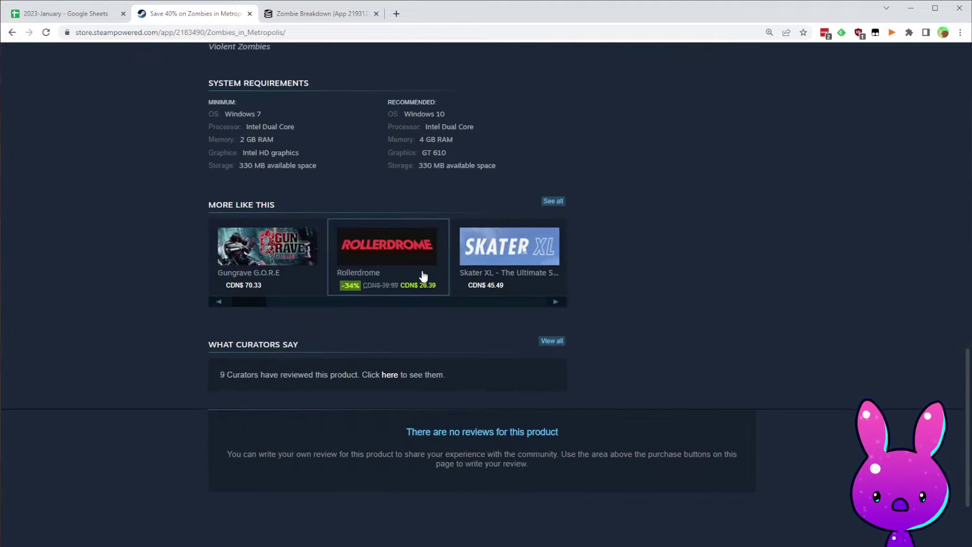
scroll(386, 303, "up", 15)
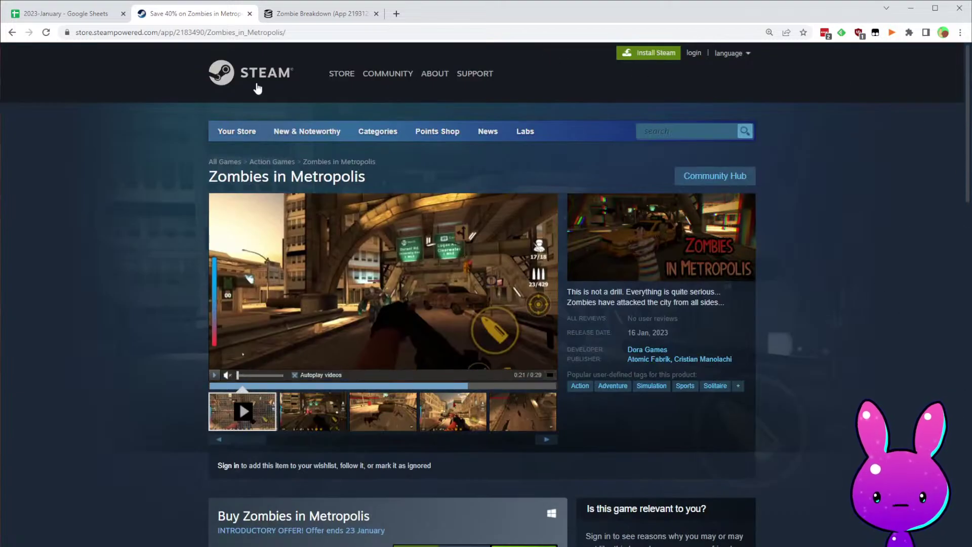
- Open Zombies in Metropolis's SteamDB charts page by putting app ID 2183490 in Zombie Breakdown's SteamDB address
double_click(191, 38)
key("ctrl+c")
left_click(322, 14)
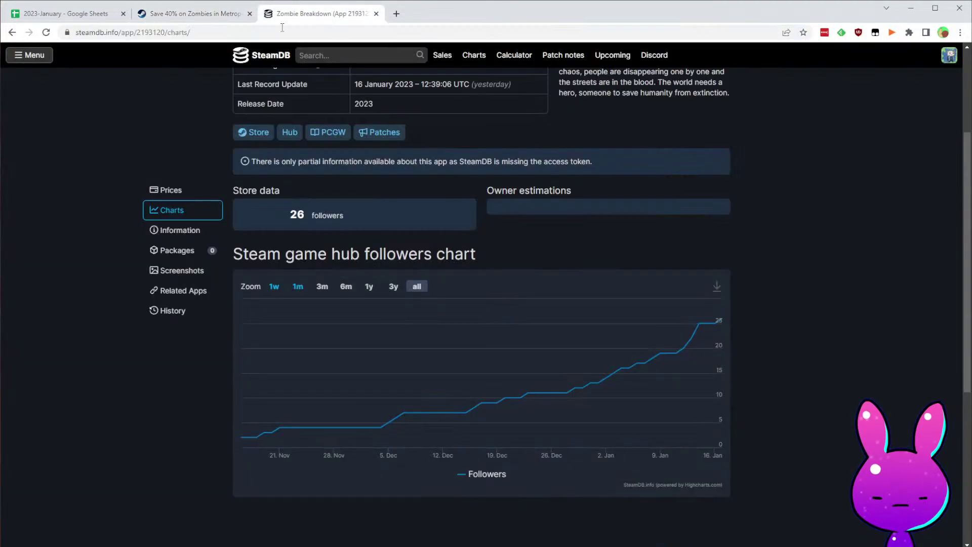
left_click(162, 32)
double_click(174, 32)
key("ctrl+v")
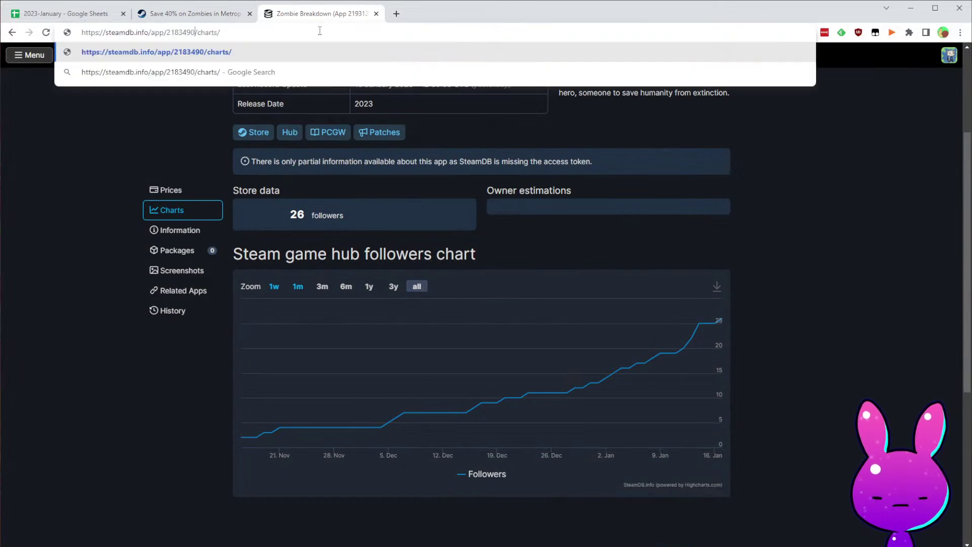
key("Return")
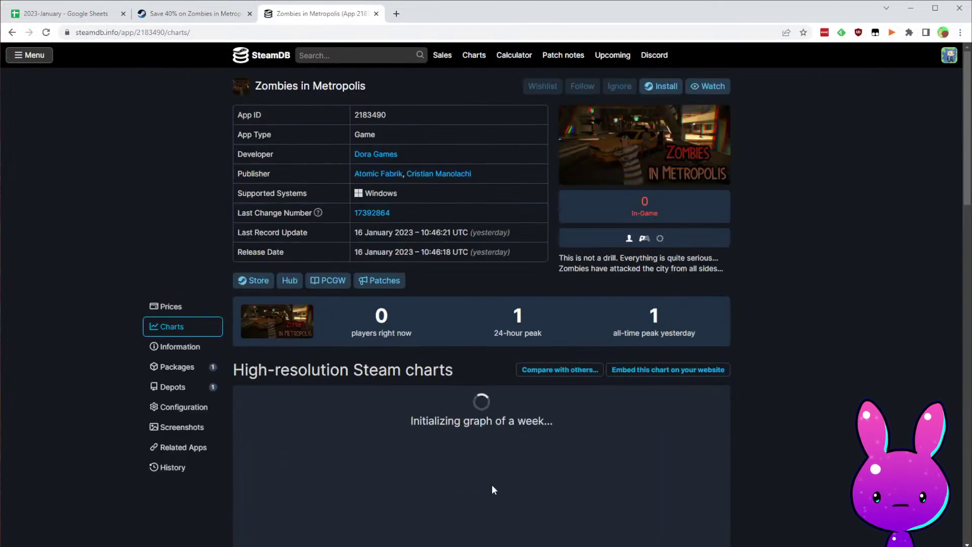
- Examine Zombies in Metropolis's player peaks, follower count and the earliest date on its followers chart
scroll(554, 487, "down", 4)
scroll(572, 369, "up", 3)
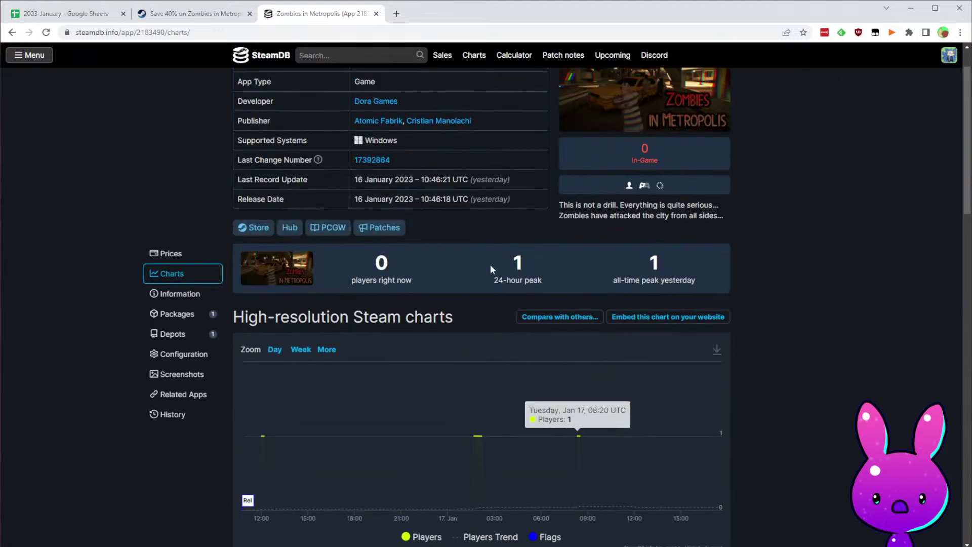
scroll(715, 374, "down", 12)
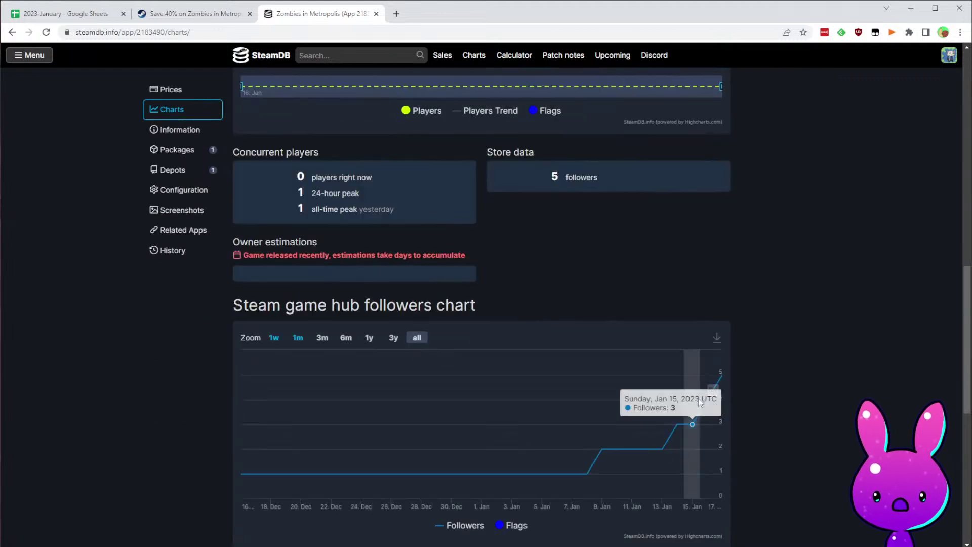
scroll(698, 397, "down", 7)
scroll(546, 424, "up", 3)
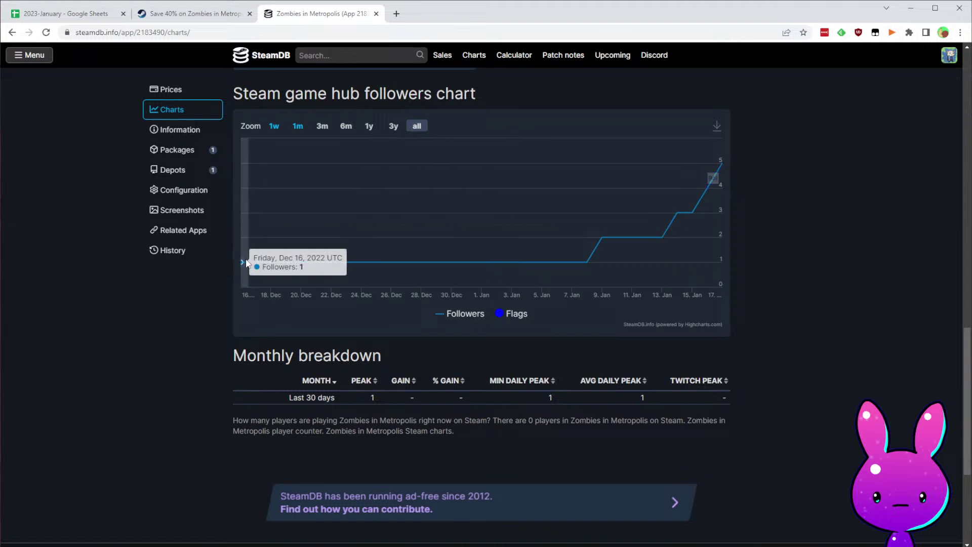
- Enter 12/16/2022 as the store release date for Zombies in Metropolis in the January 2023 Google Sheets spreadsheet
left_click(70, 14)
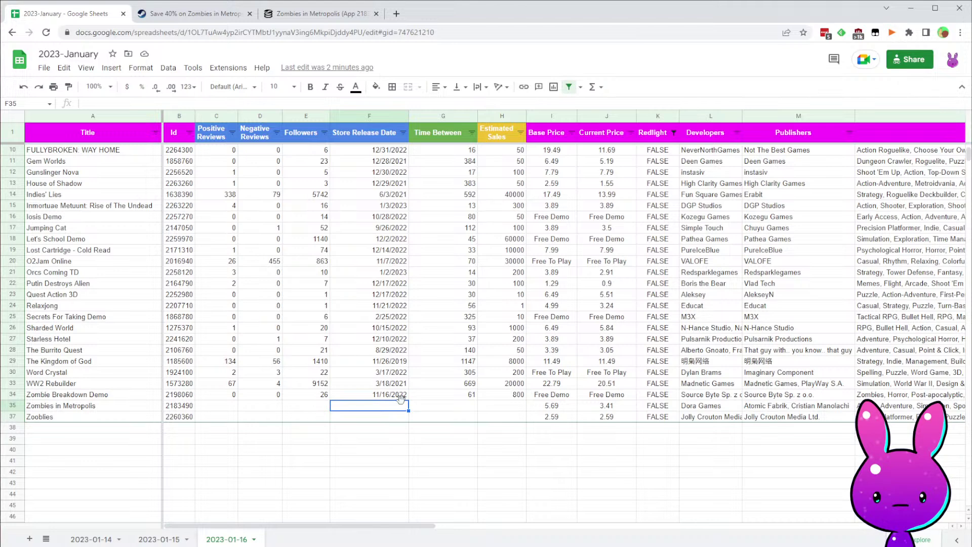
type("12/16/2022")
key("Left")
key("Left")
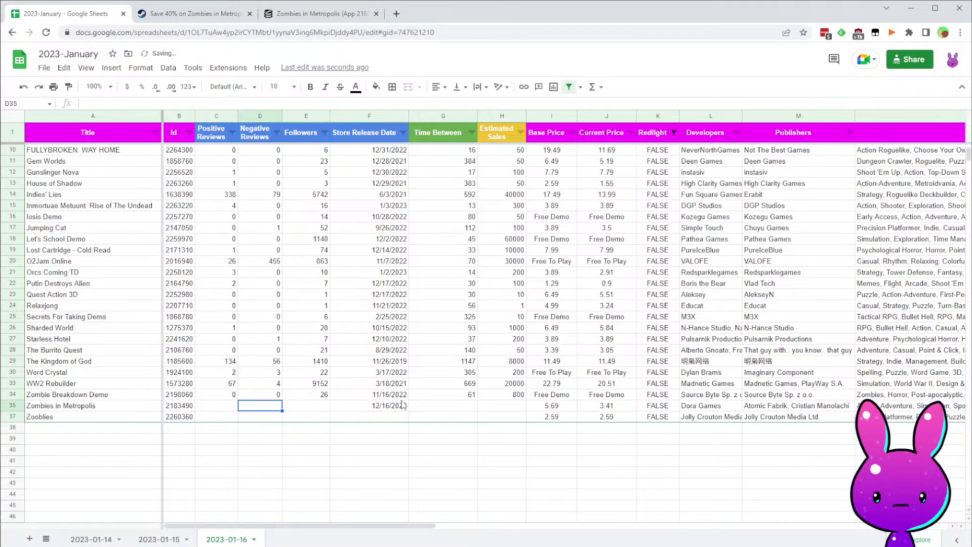
- Check Zombies in Metropolis's followers on SteamDB and record 5 followers, 0 positive reviews and 0 negative reviews in its spreadsheet row
left_click(318, 13)
scroll(535, 335, "up", 6)
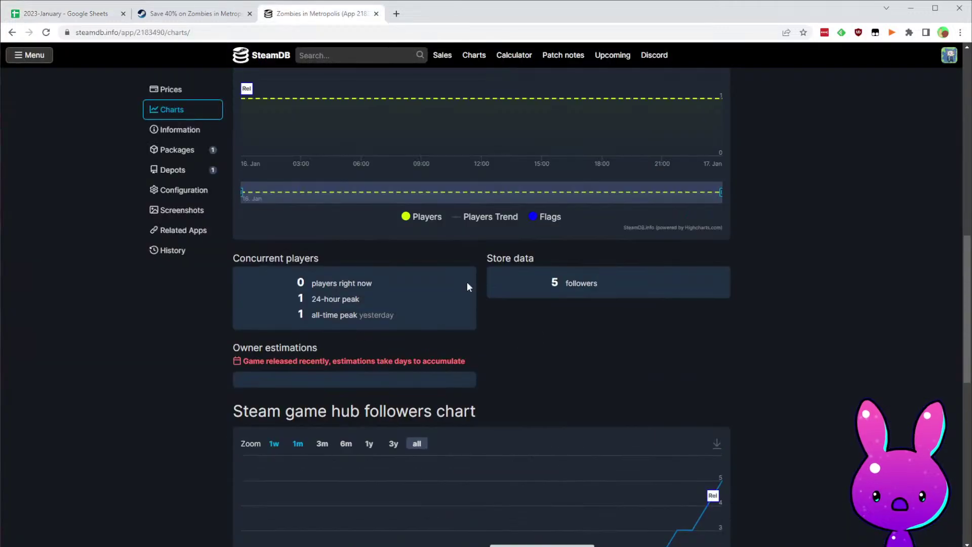
left_click(46, 14)
left_click(307, 406)
type("5")
key("Left")
key("Left")
type("0")
key("Tab")
type("0")
key("Tab")
key("Tab")
key("Tab")
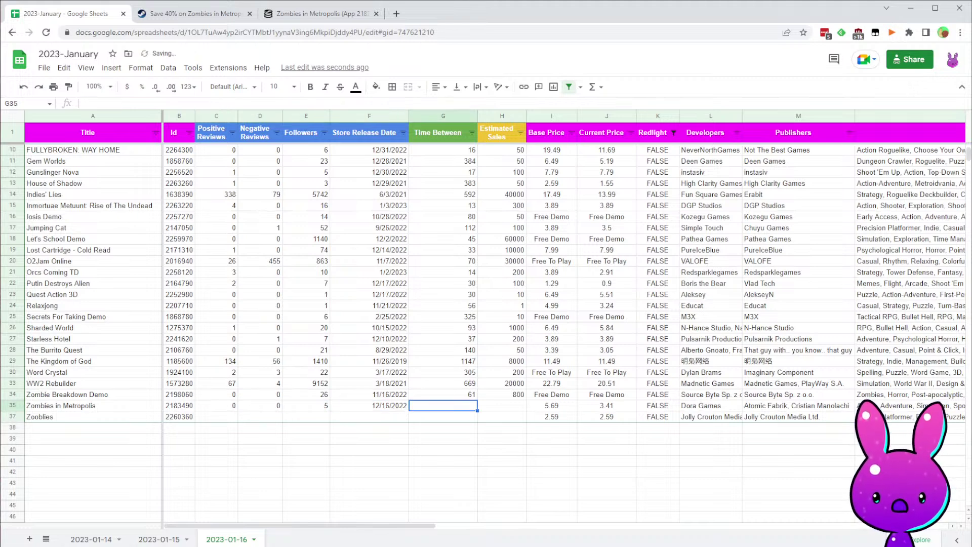
- Extend the Time Between formula from the Zombie Breakdown Demo row down to Zombies in Metropolis
left_click(463, 397)
key("Delete")
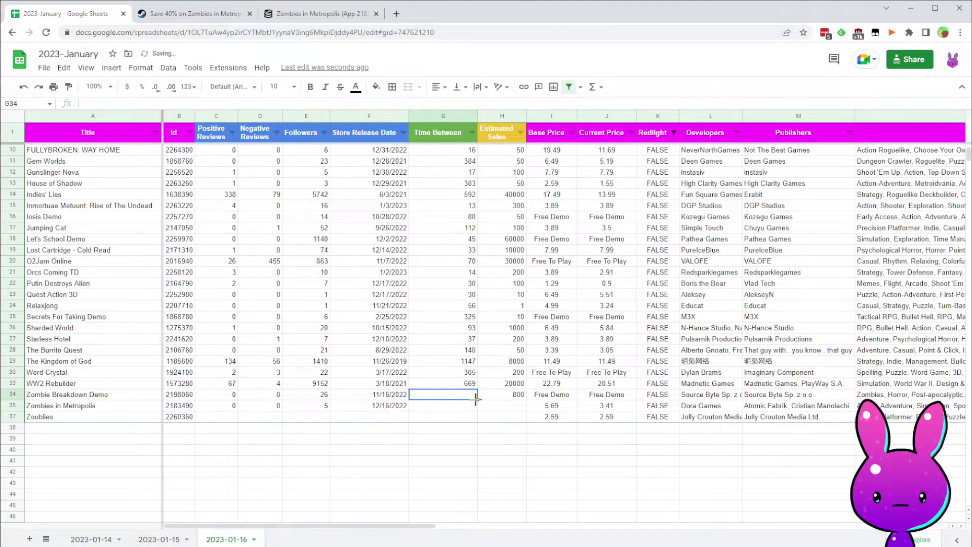
key("ctrl+z")
left_click_drag(478, 405, 478, 407)
- Set the estimated sales of Zombies in Metropolis to 50
left_click(515, 409)
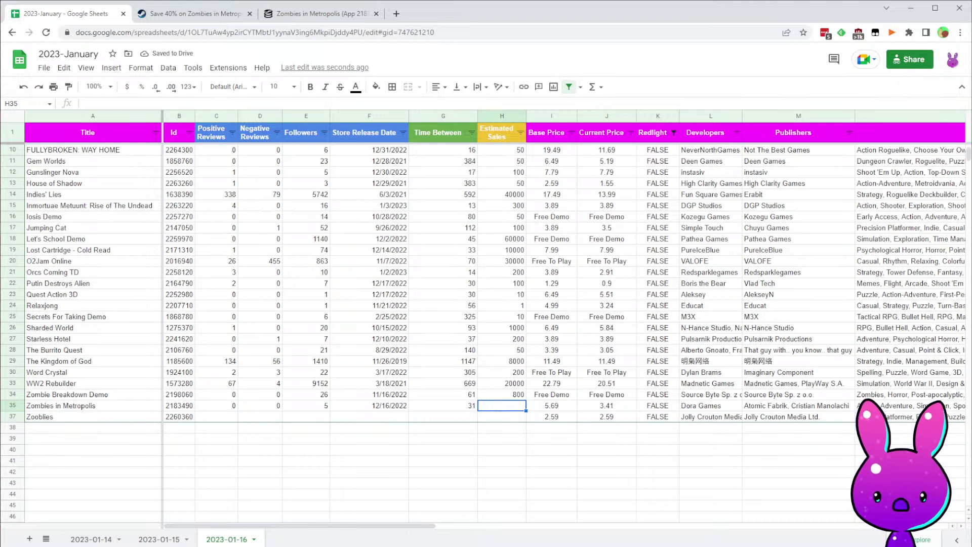
type("50")
key("Tab")
key("Tab")
key("Tab")
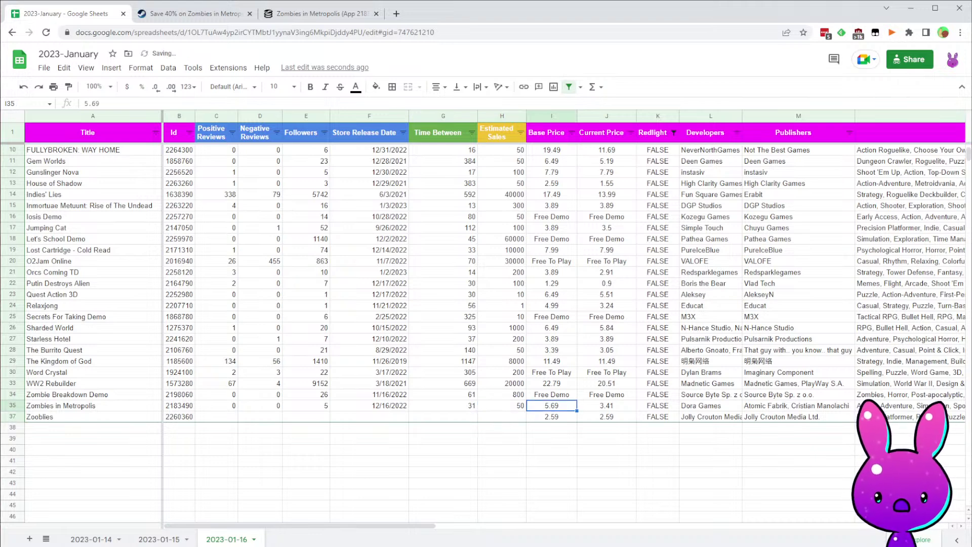
key("Tab")
key("Home")
key("Down")
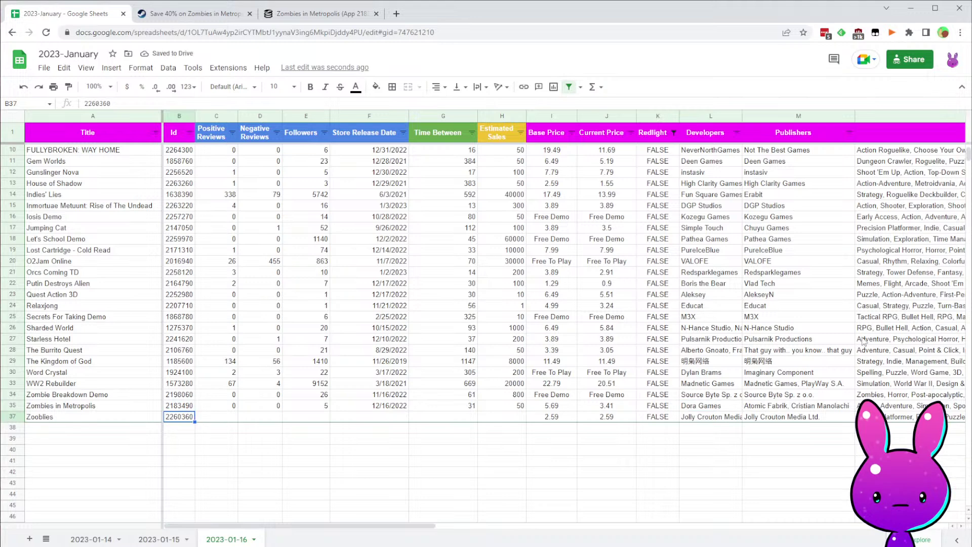
- Copy Zooblies's app ID 2260360 and widen the Developers column moderately
double_click(171, 418)
left_click(217, 420)
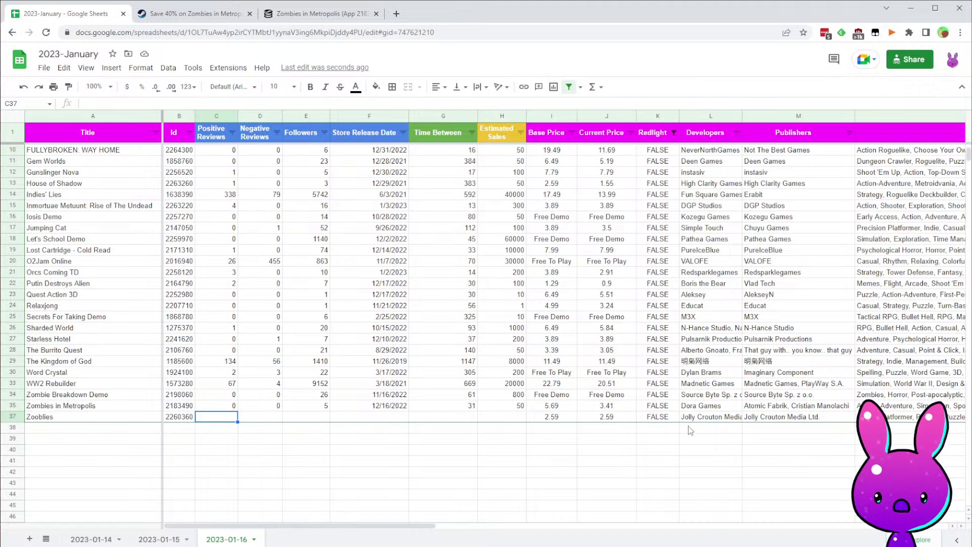
left_click(739, 116)
right_click(738, 117)
left_click(745, 116)
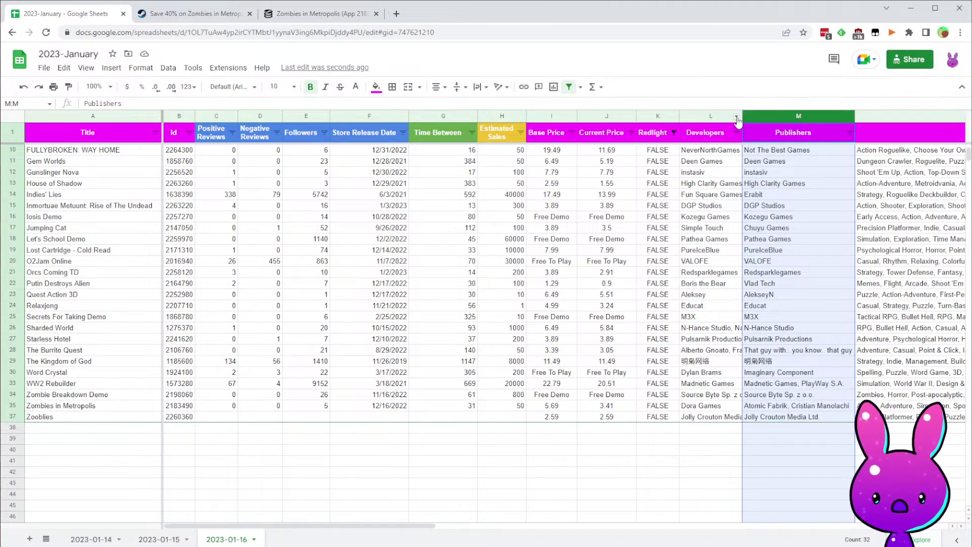
double_click(741, 117)
left_click(704, 340)
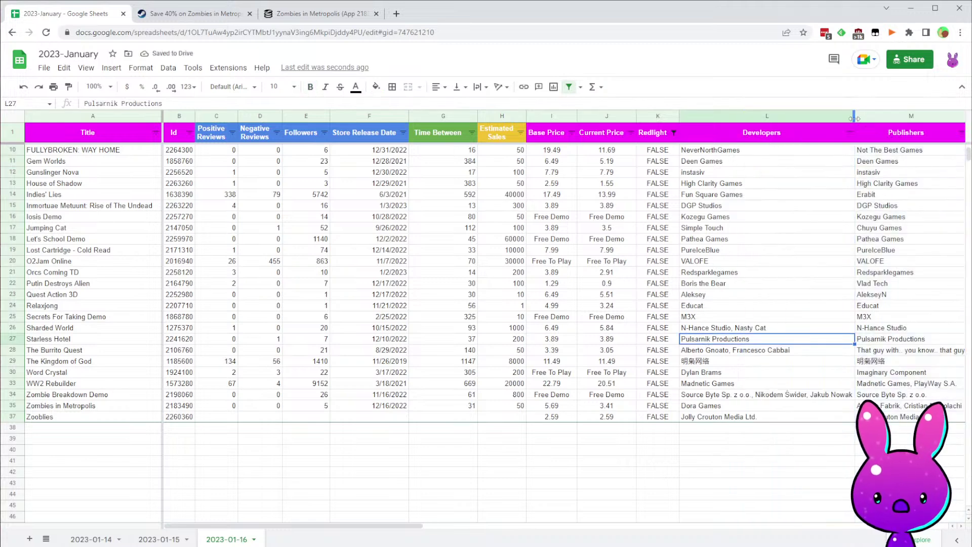
left_click_drag(805, 126, 767, 151)
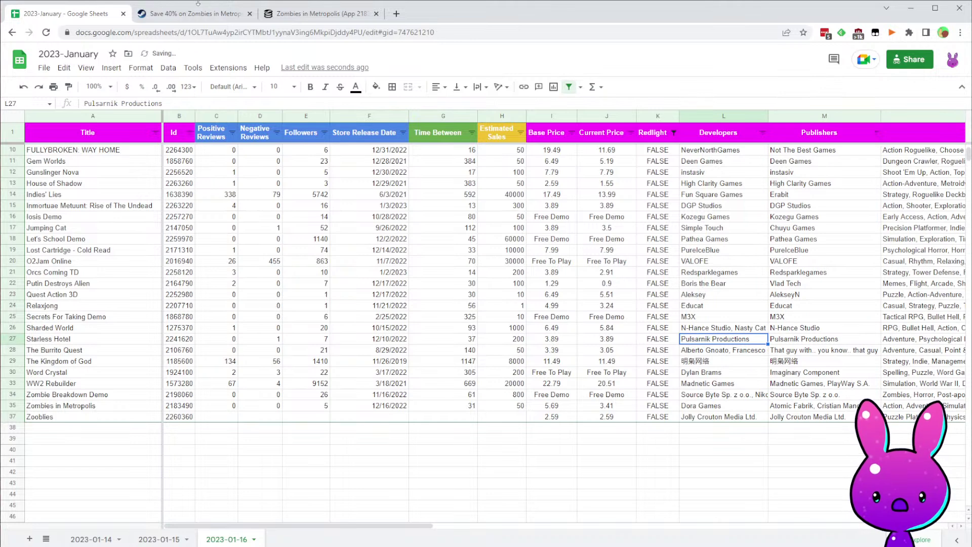
- Open Zooblies's Steam store page by putting app ID 2260360 in Zombies in Metropolis's store address
left_click(197, 16)
left_click(273, 32)
left_click_drag(316, 32, 234, 32)
key("BackSpace")
key("Return")
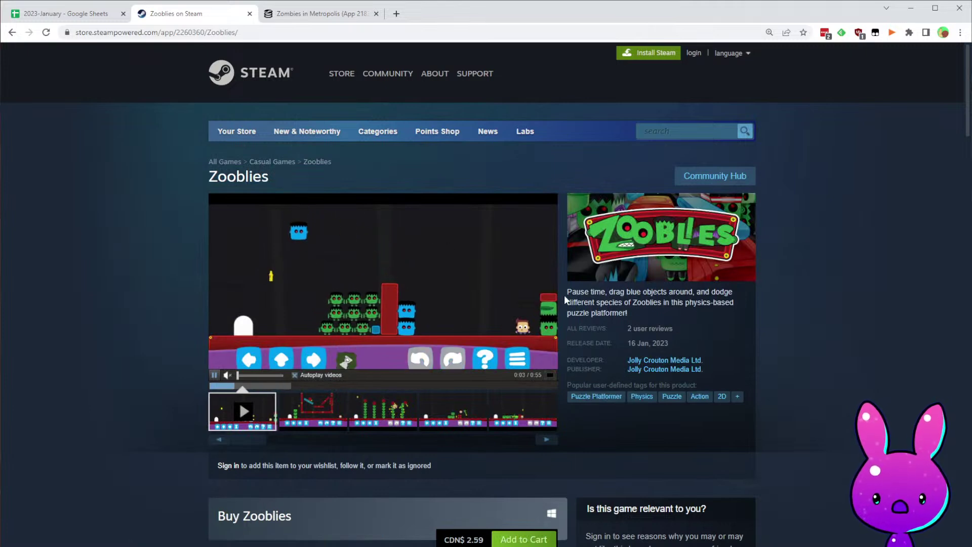
- Read Zooblies's short description and watch its trailer, replaying part of it
left_click_drag(567, 299, 622, 285)
left_click(726, 315)
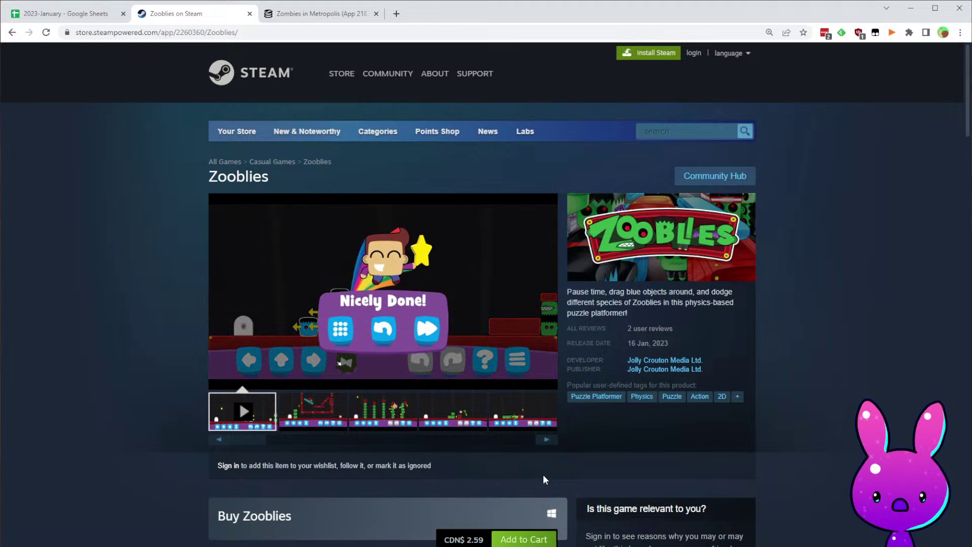
mouse_move(372, 329)
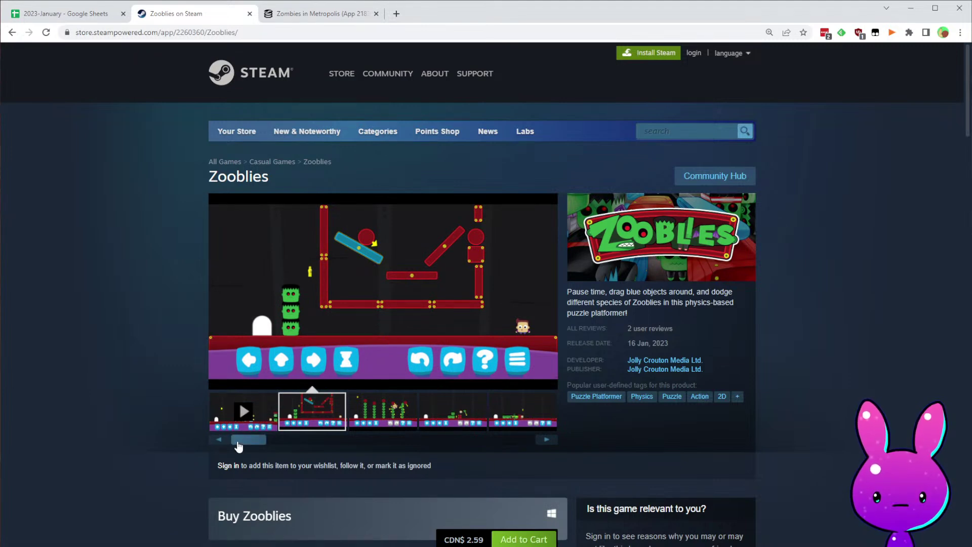
left_click(240, 416)
left_click(386, 386)
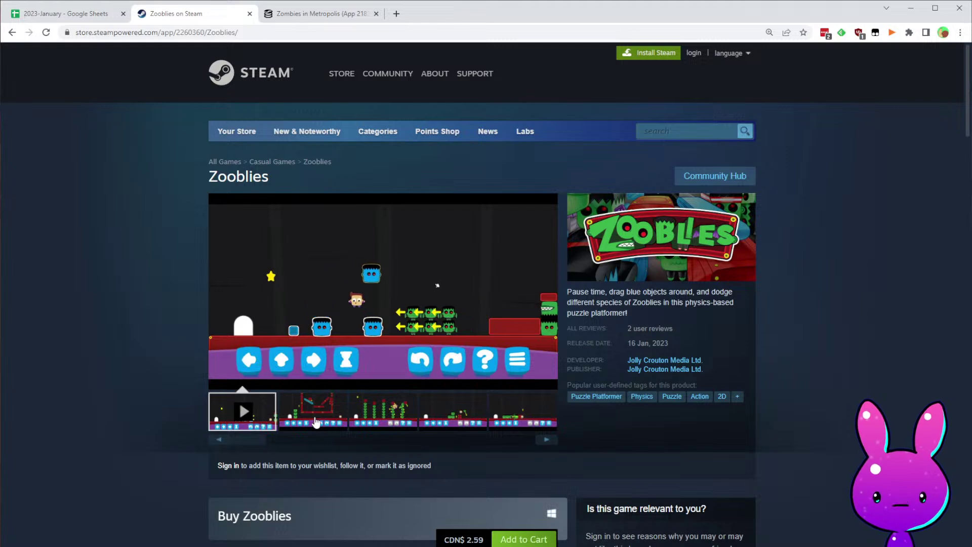
scroll(759, 405, "down", 5)
scroll(560, 309, "up", 5)
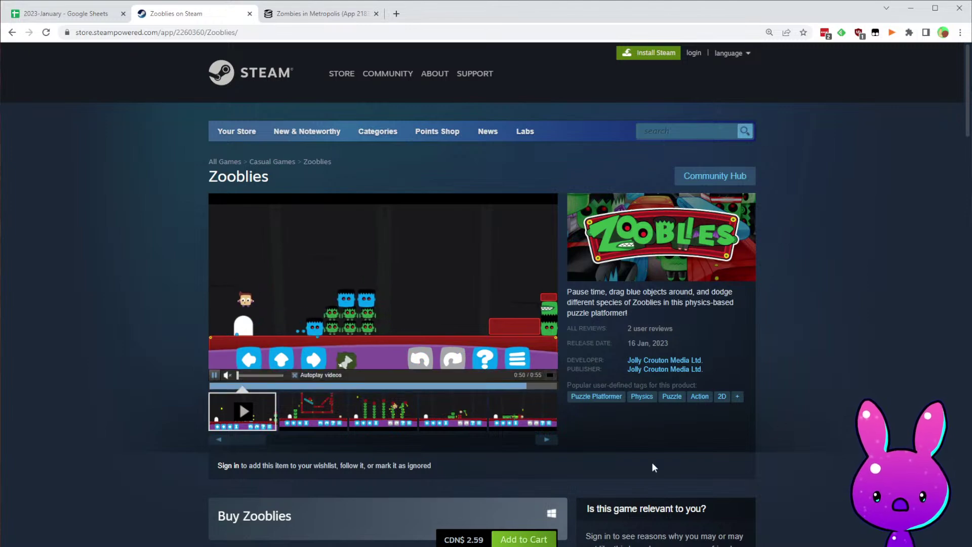
- Read the opening paragraphs of Zooblies's About This Game text
scroll(423, 389, "down", 9)
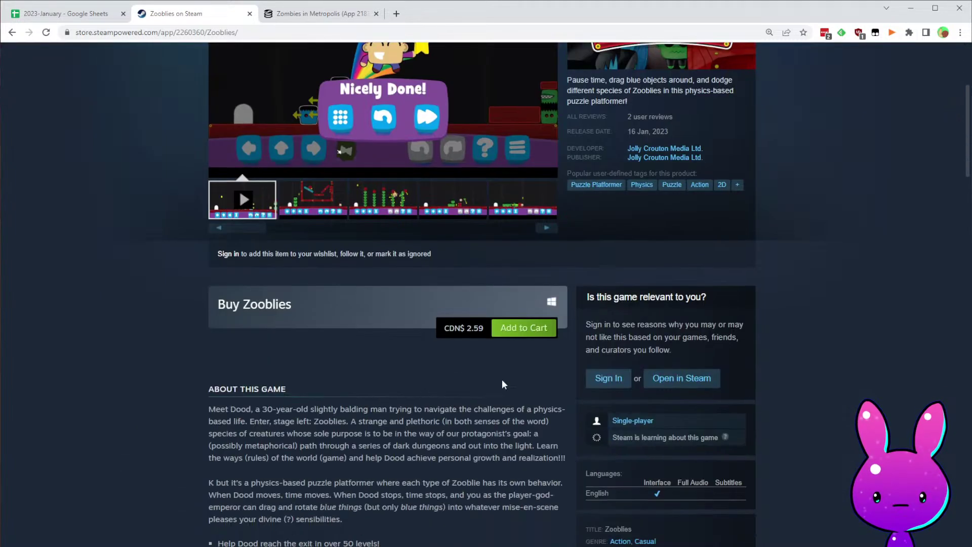
scroll(416, 442, "up", 3)
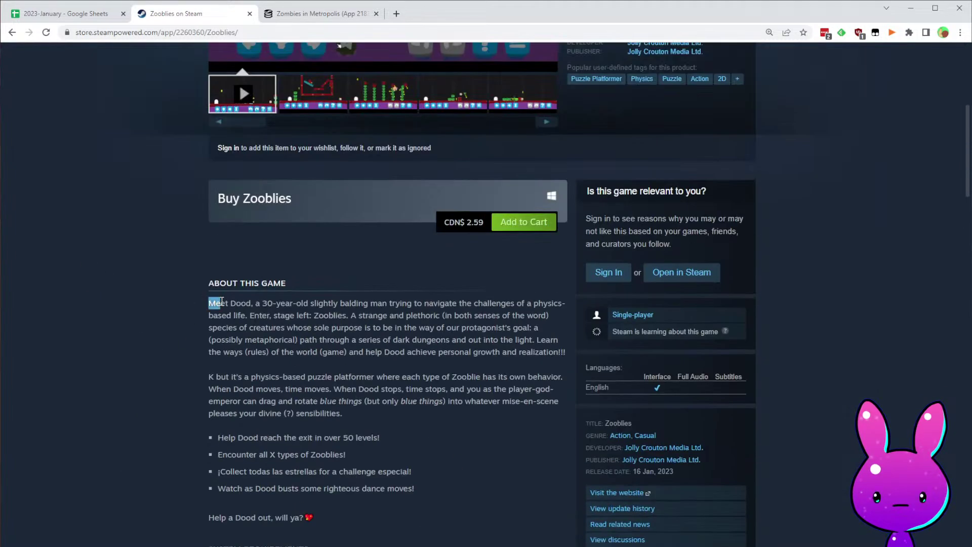
left_click(265, 309)
left_click_drag(275, 303, 403, 331)
left_click(412, 335)
left_click_drag(201, 318, 260, 303)
left_click(274, 344)
left_click_drag(358, 315, 492, 316)
left_click(441, 329)
left_click(464, 340)
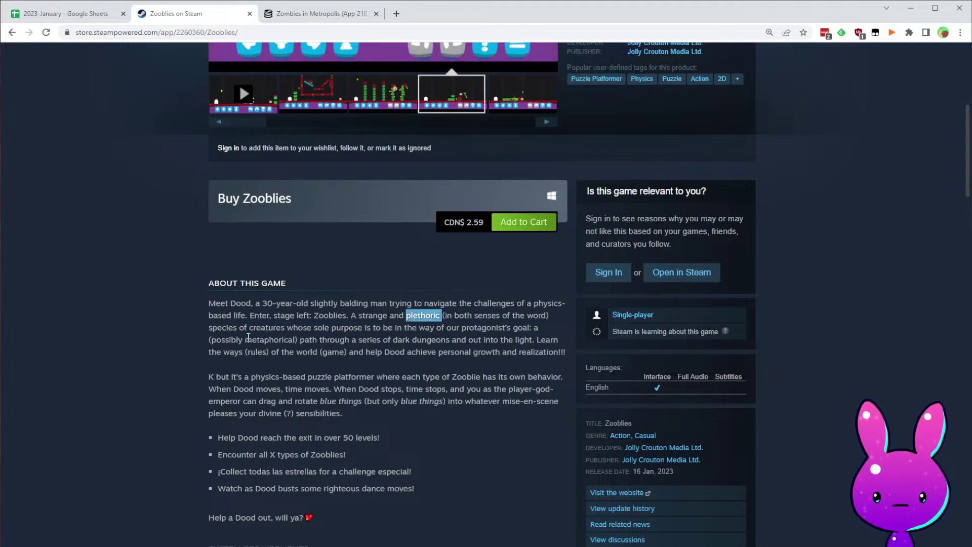
left_click_drag(253, 328, 316, 325)
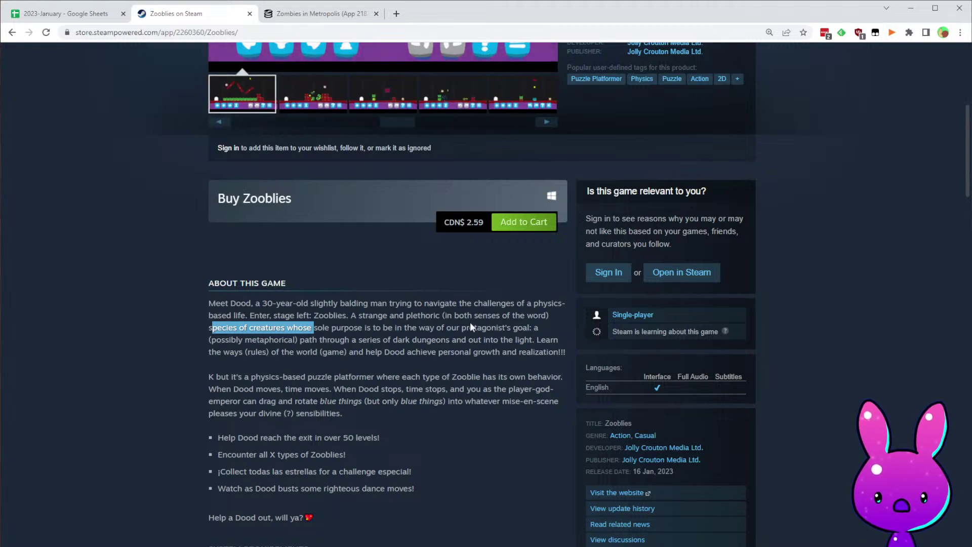
left_click(458, 342)
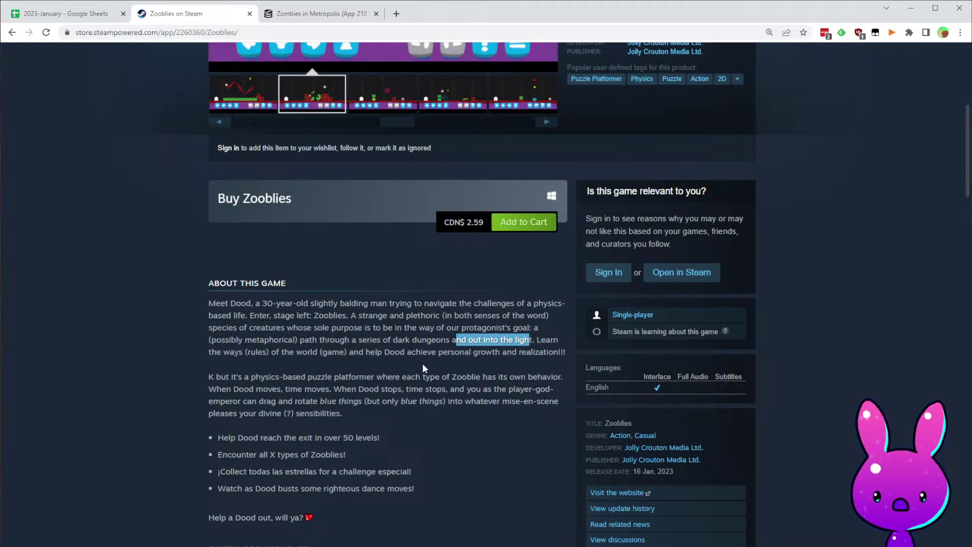
left_click(455, 363)
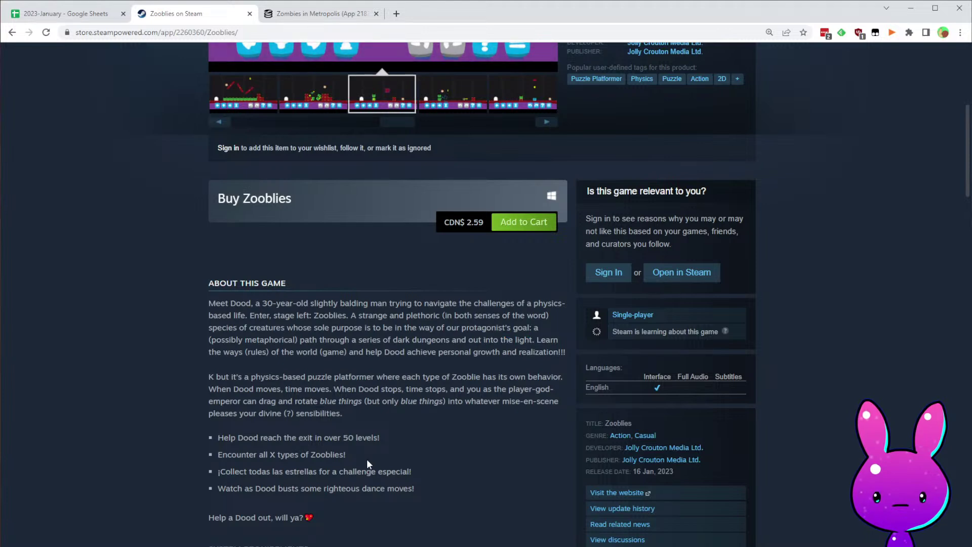
- Read Zooblies's feature list and closing line, and glance over its system requirements
scroll(367, 464, "down", 5)
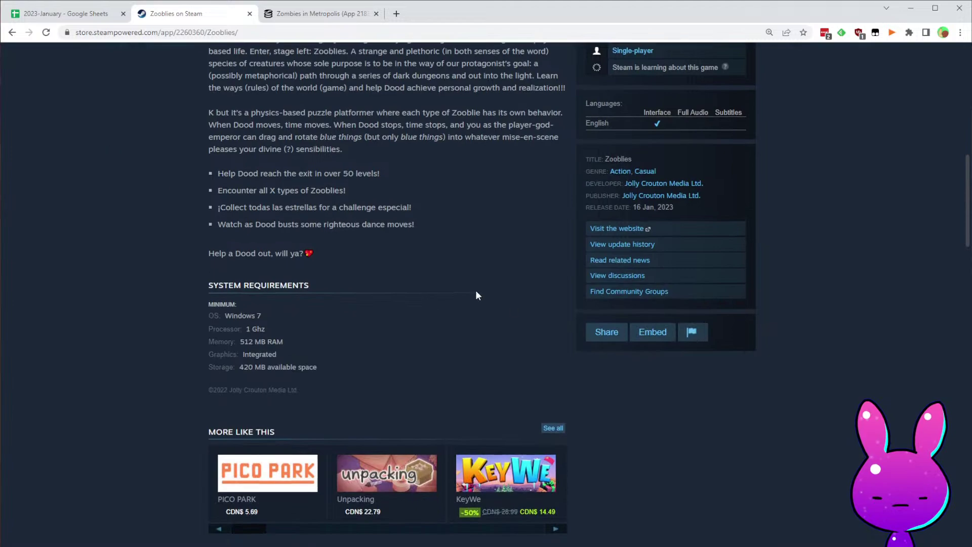
scroll(486, 296, "up", 7)
scroll(435, 344, "down", 5)
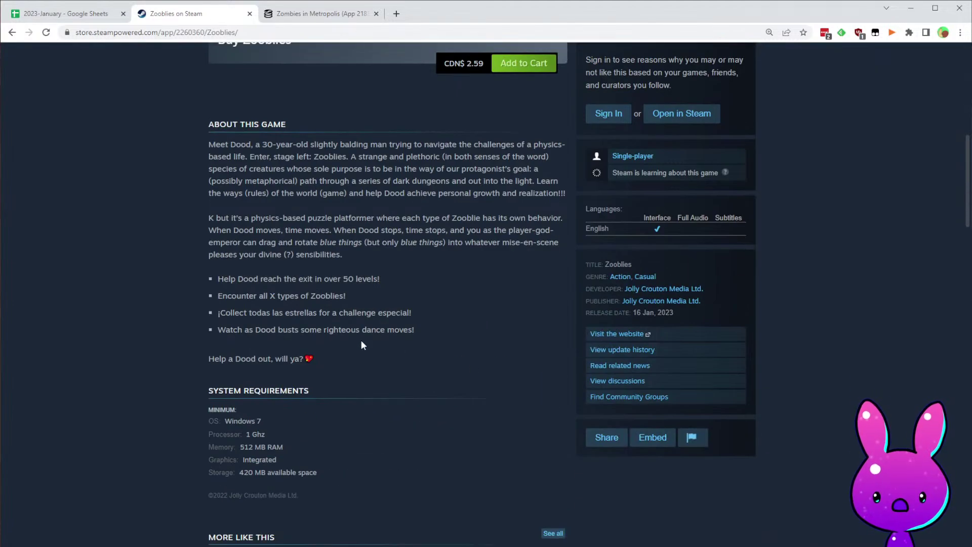
left_click_drag(270, 310, 342, 314)
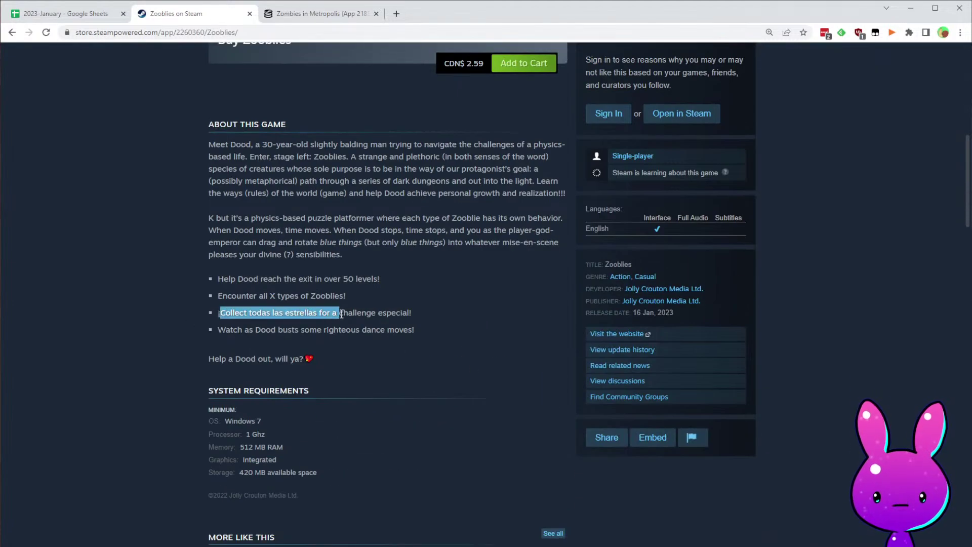
left_click(442, 347)
left_click_drag(276, 296, 380, 324)
left_click(398, 342)
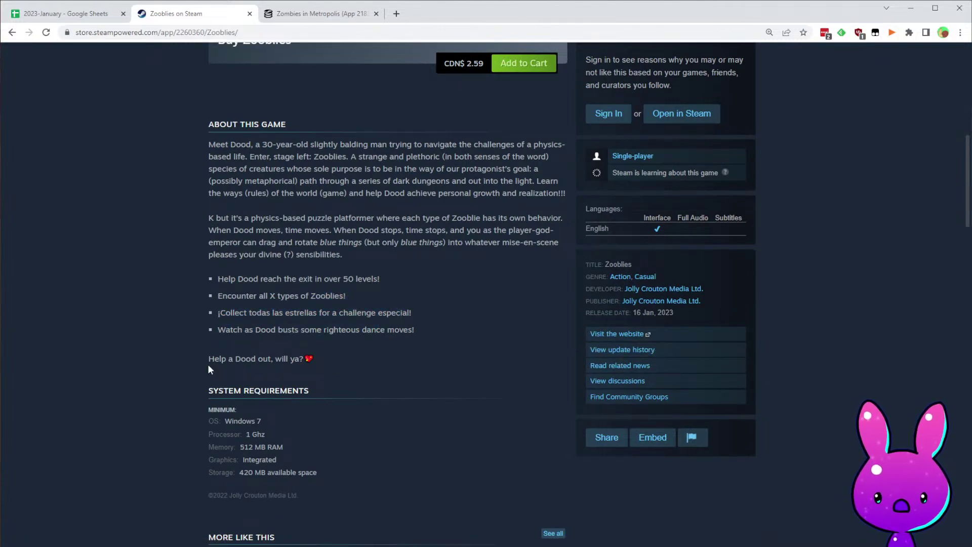
left_click_drag(338, 362, 430, 352)
left_click(479, 258)
- Read through the customer reviews on Zooblies's store page
scroll(478, 258, "down", 6)
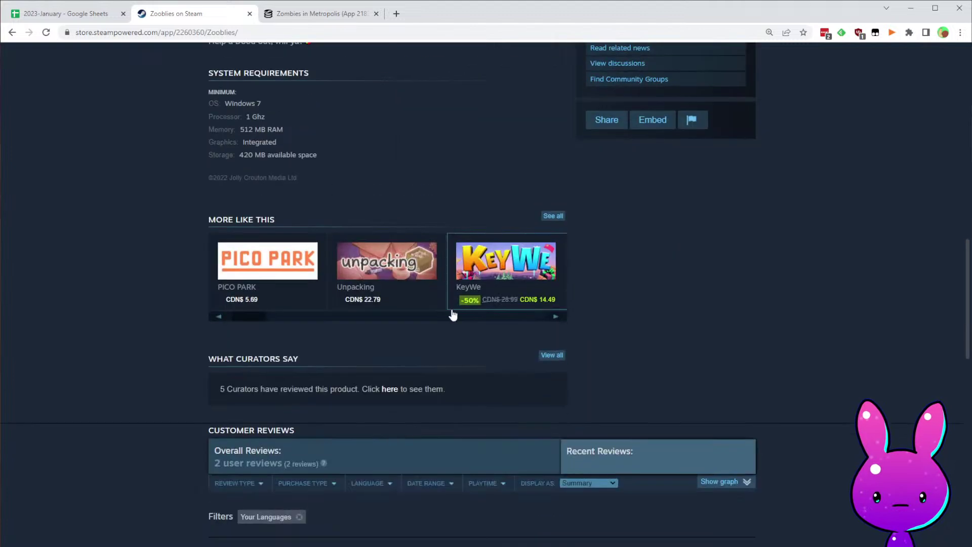
scroll(453, 315, "down", 7)
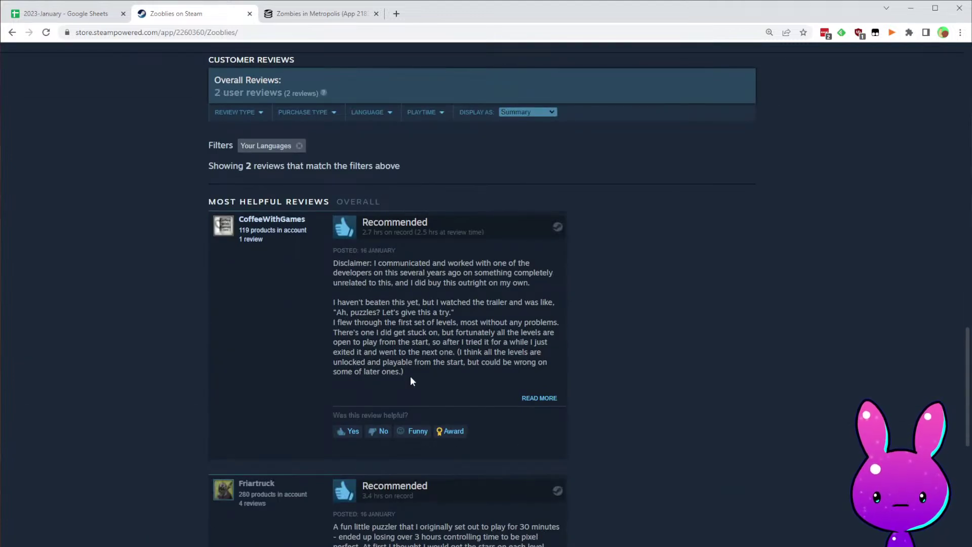
left_click_drag(389, 271, 500, 272)
left_click(406, 295)
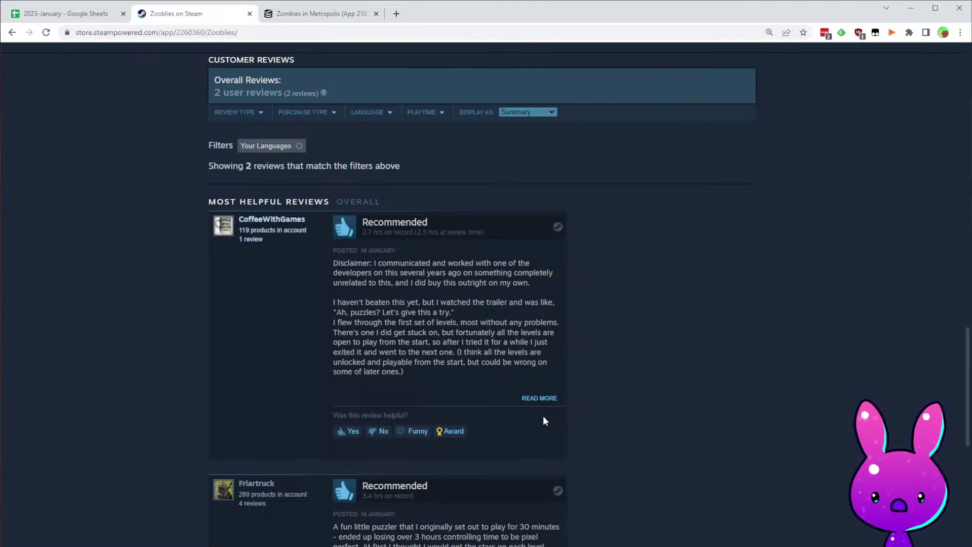
scroll(480, 409, "down", 3)
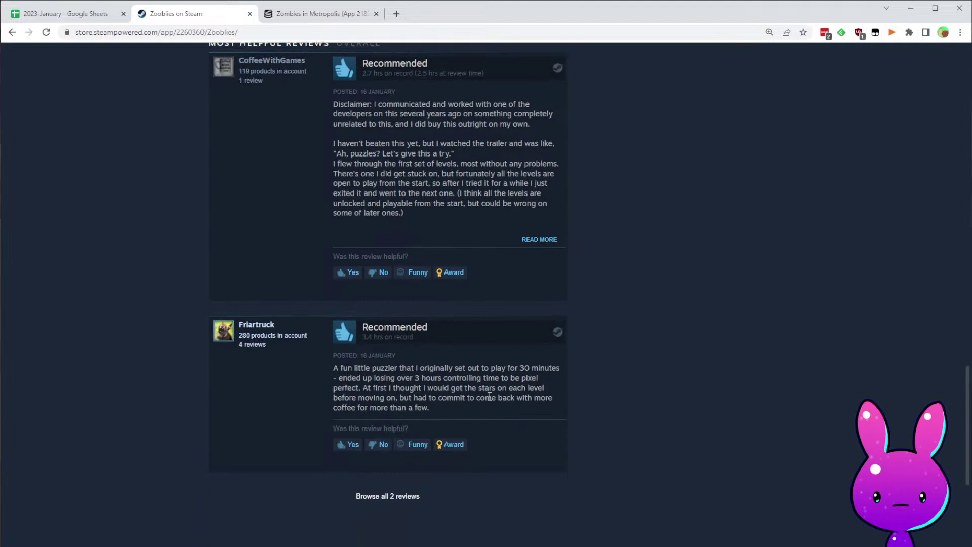
- View all of Zooblies's community reviews in all languages, and return to the review section of its store page
left_click(411, 495)
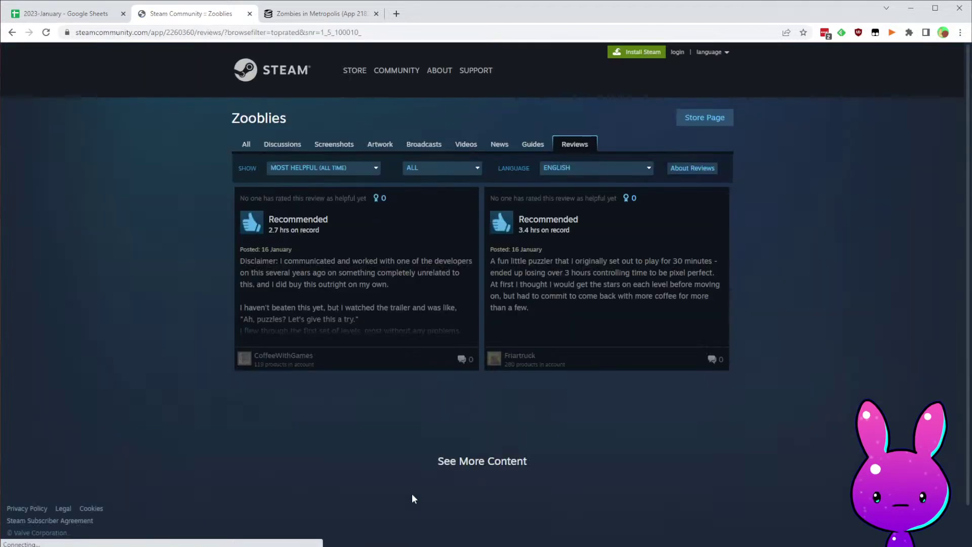
left_click(640, 167)
left_click(584, 181)
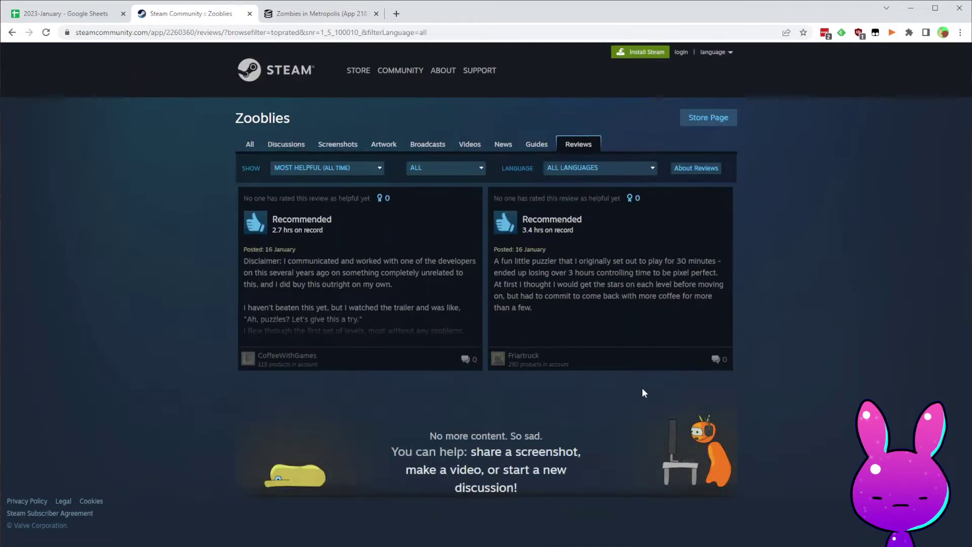
key("alt+Left")
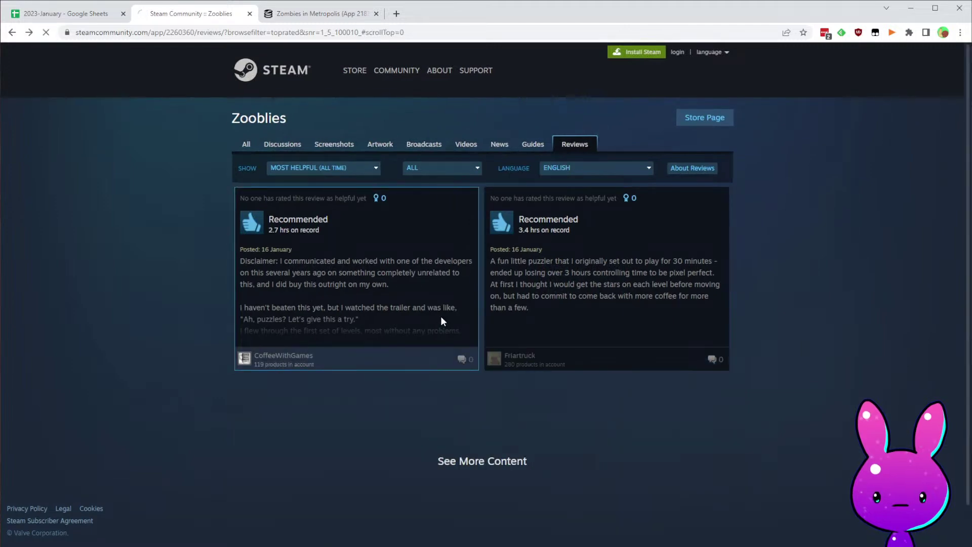
key("alt+Left")
scroll(395, 316, "down", 10)
scroll(470, 322, "up", 5)
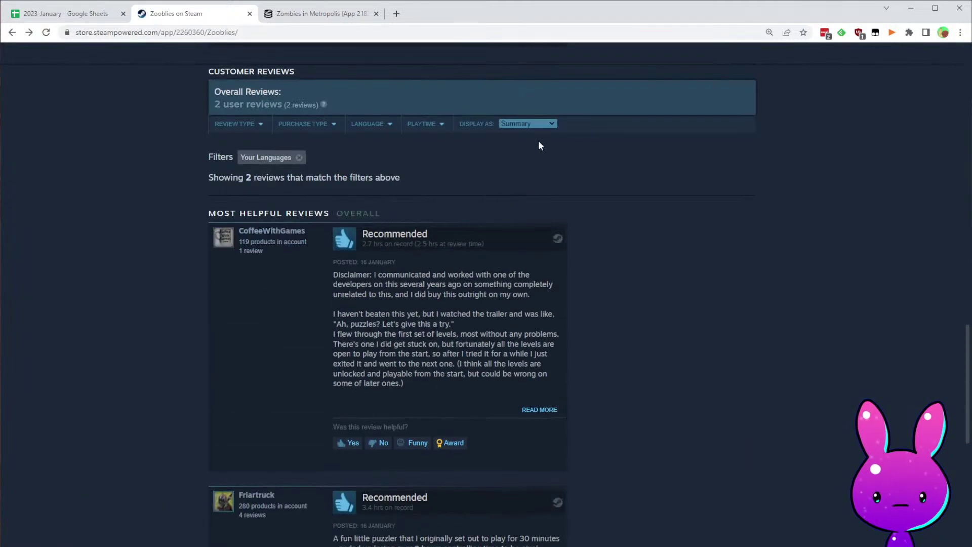
- Remove the language filter from Zooblies's customer reviews and look through the reviews on its store page
left_click(299, 158)
scroll(608, 375, "down", 5)
scroll(607, 380, "up", 20)
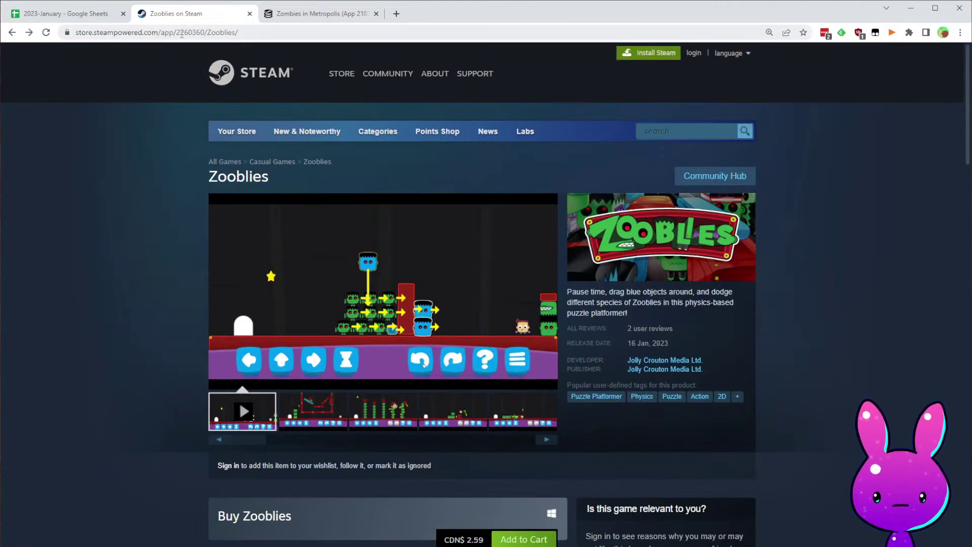
- Open the SteamDB charts page for Zooblies with its app ID 2260360 and check its store data and followers chart
double_click(212, 33)
key("ctrl+c")
left_click(314, 15)
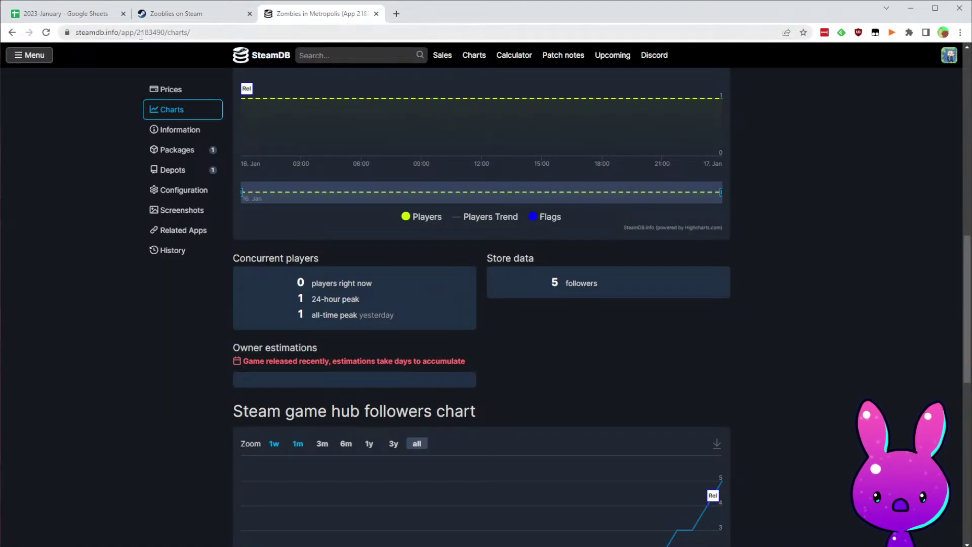
left_click(157, 32)
left_click(156, 32)
key("ctrl+v")
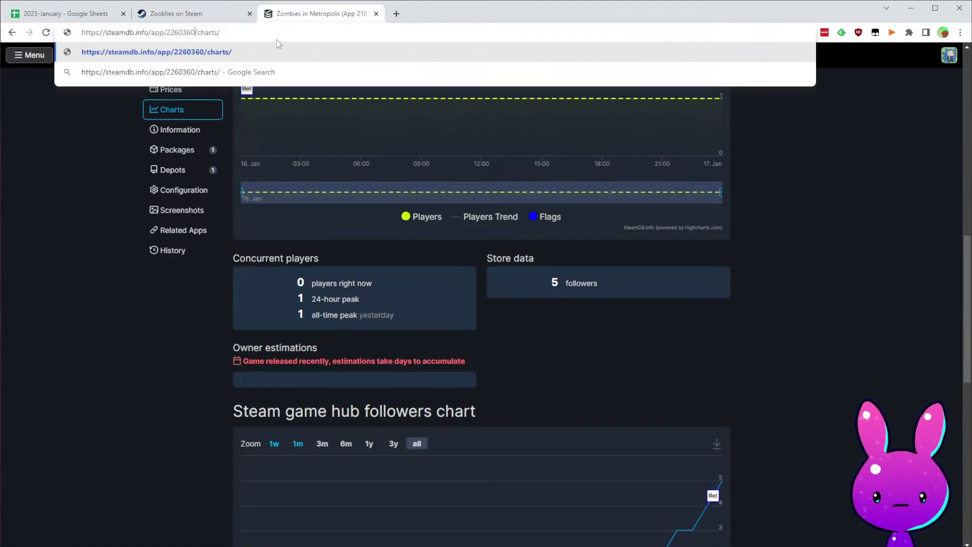
key("Return")
scroll(460, 374, "down", 10)
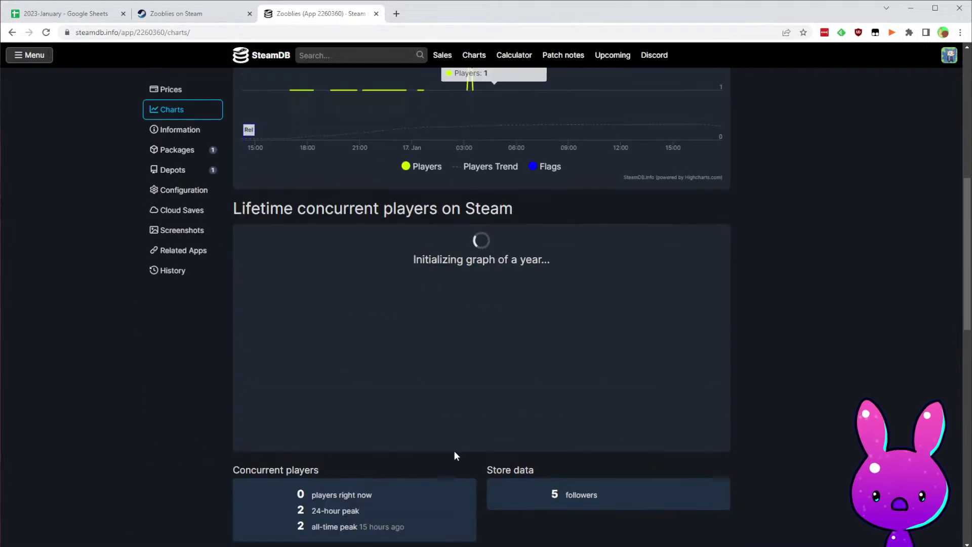
scroll(475, 437, "down", 10)
scroll(461, 442, "up", 5)
scroll(470, 385, "down", 1)
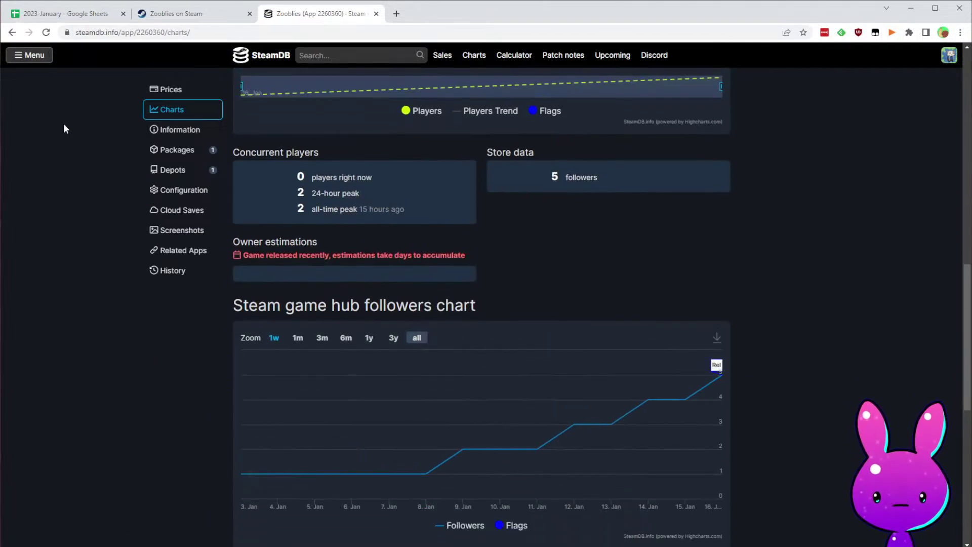
- In the January 2023 spreadsheet, enter 1/3/2023 as Zooblies's store release date
left_click(76, 14)
left_click(390, 418)
type("1/3/2023")
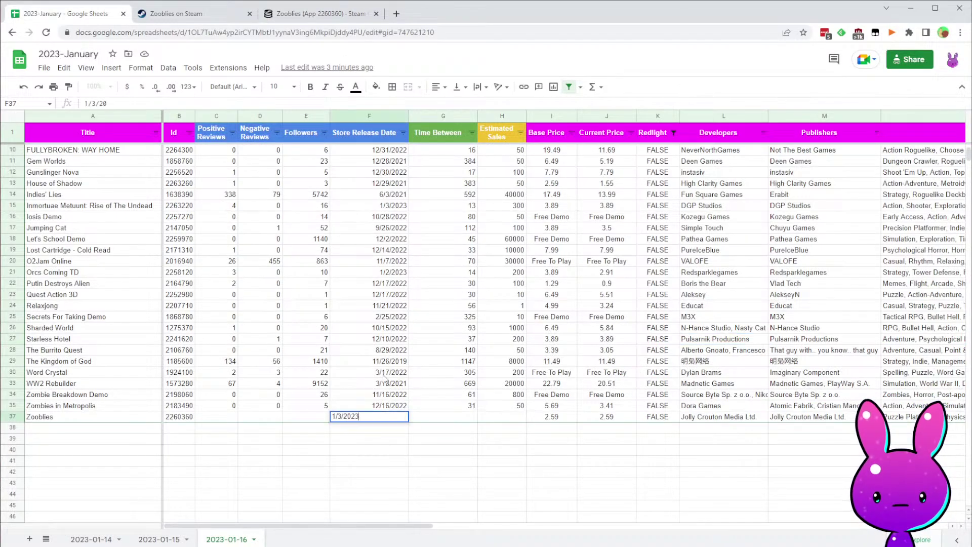
key("Tab")
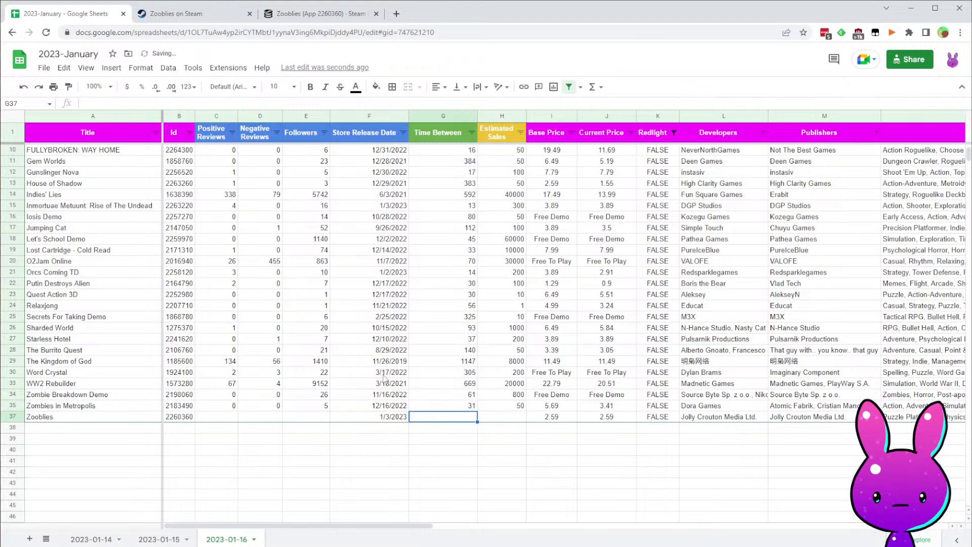
- Copy the Time Between formula from the Zombies in Metropolis row down to the Zooblies row
left_click(447, 396)
left_click(449, 406)
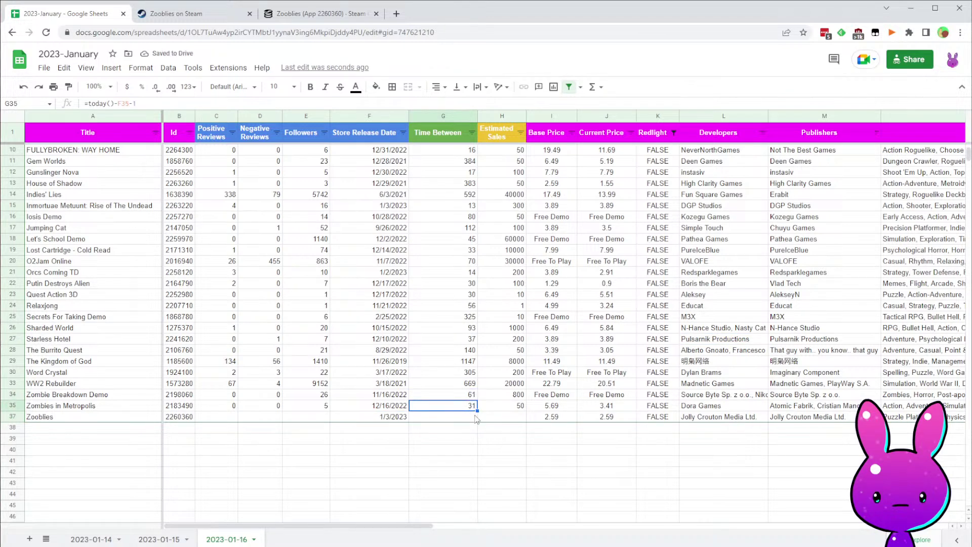
left_click_drag(477, 411, 474, 419)
left_click(466, 449)
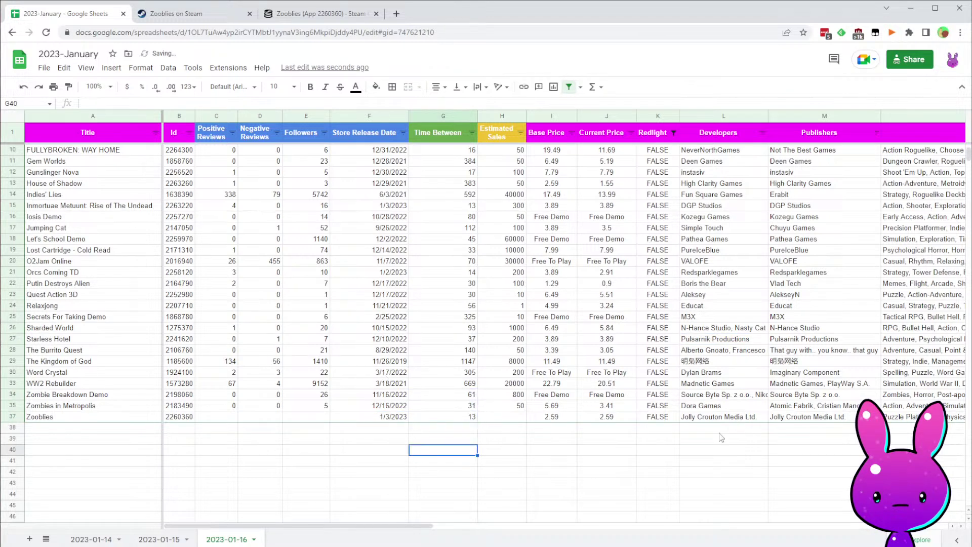
- Check Zooblies's player charts, concurrent player peaks, follower count and followers chart on SteamDB
left_click(185, 399)
left_click(340, 427)
left_click(319, 418)
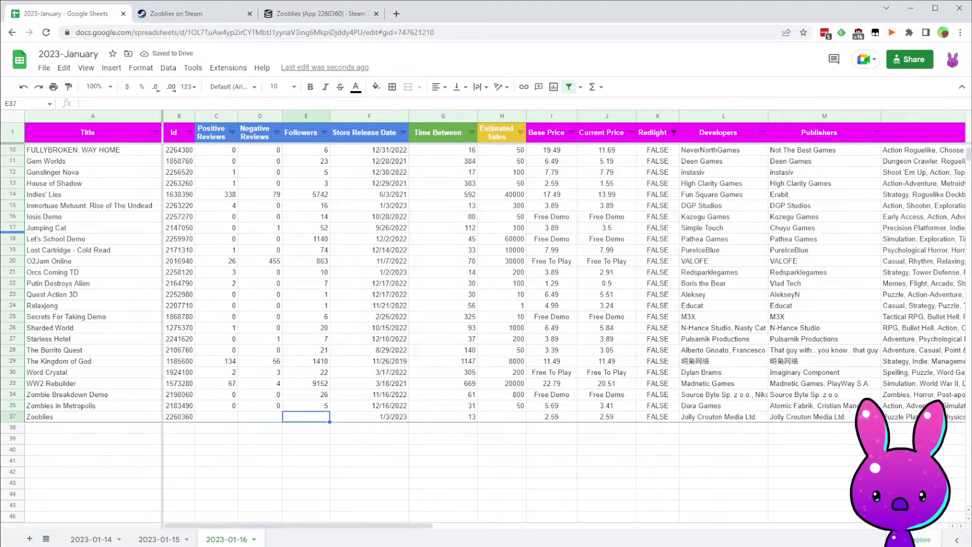
left_click(343, 15)
scroll(529, 378, "up", 6)
scroll(527, 373, "up", 8)
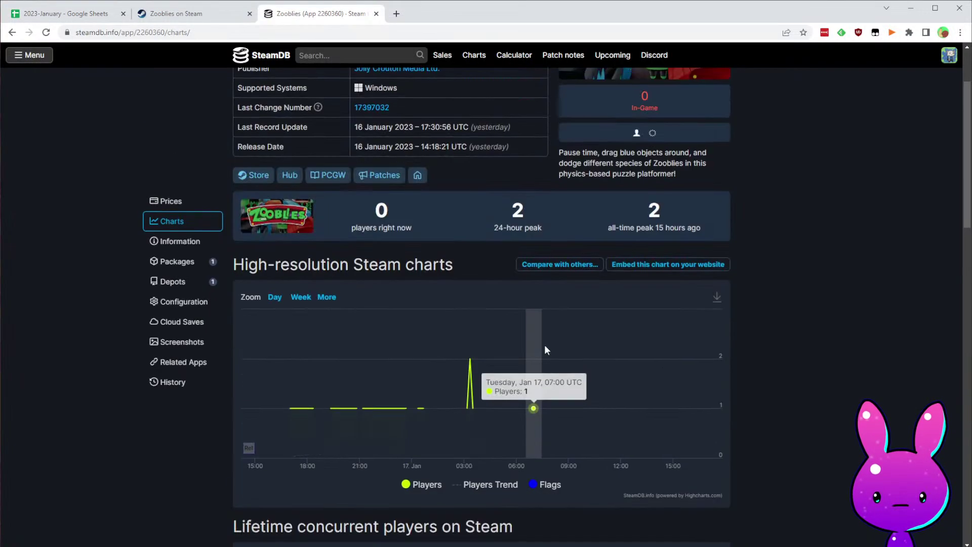
scroll(557, 423, "down", 6)
scroll(556, 360, "down", 6)
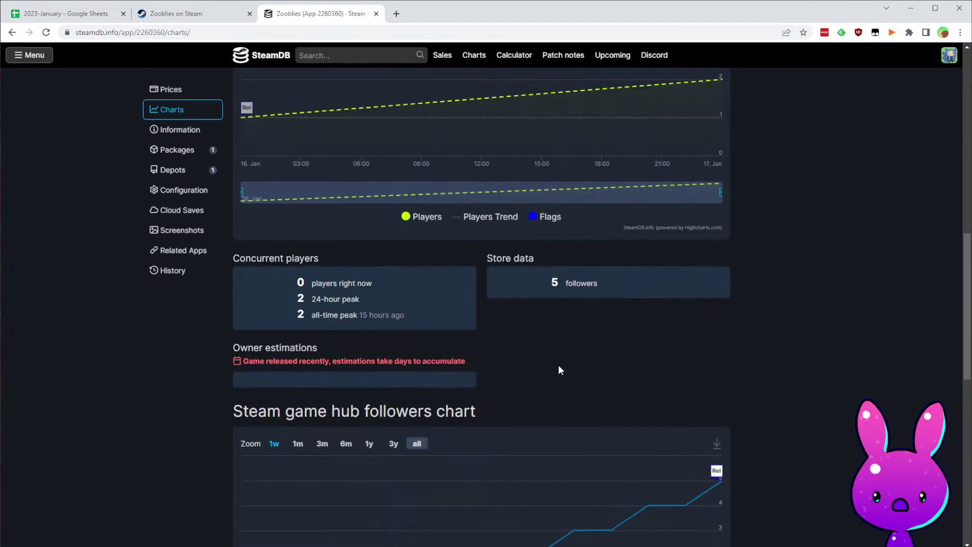
scroll(455, 405, "down", 5)
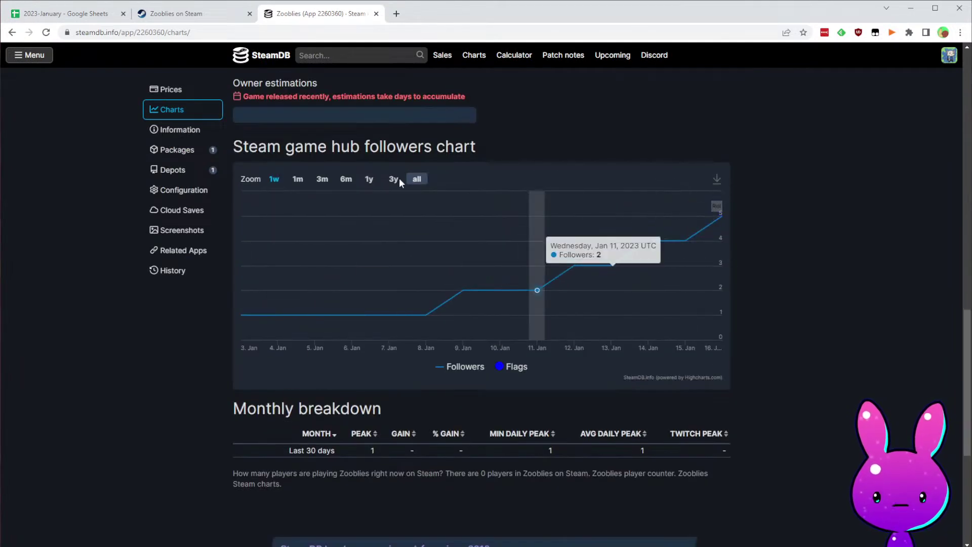
scroll(521, 208, "up", 5)
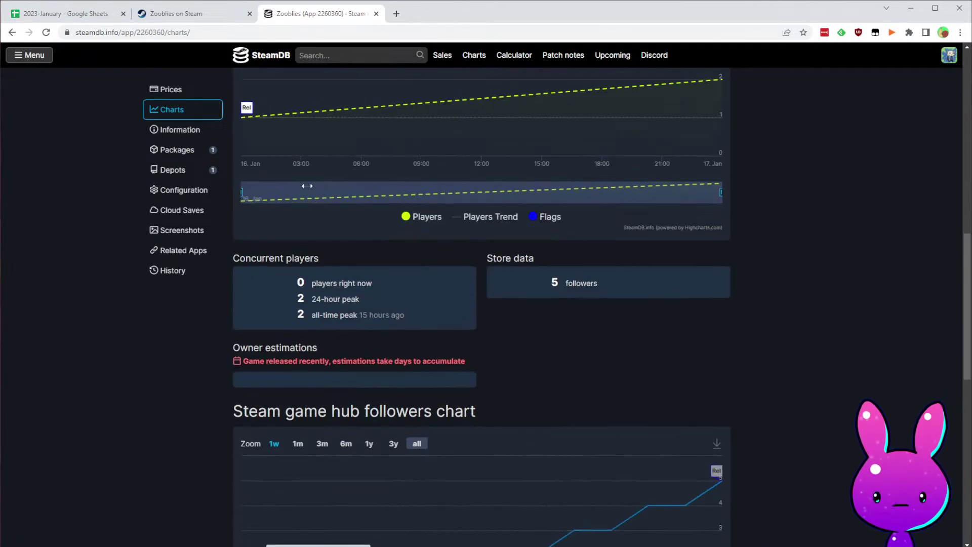
- Record 2 positive reviews, 0 negative reviews and 5 followers for Zooblies in the January 2023 spreadsheet
left_click(66, 13)
left_click(233, 416)
type("2")
key("Tab")
type("0")
key("Tab")
type("5")
key("Tab")
- Enter 200 as the estimated sales for Zooblies
key("Tab")
key("Tab")
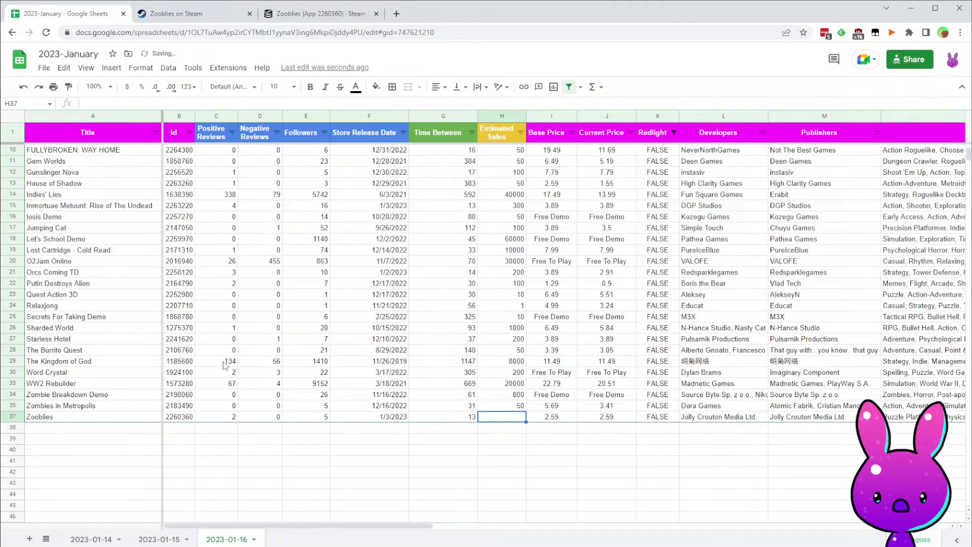
type("200")
key("Return")
key("Left")
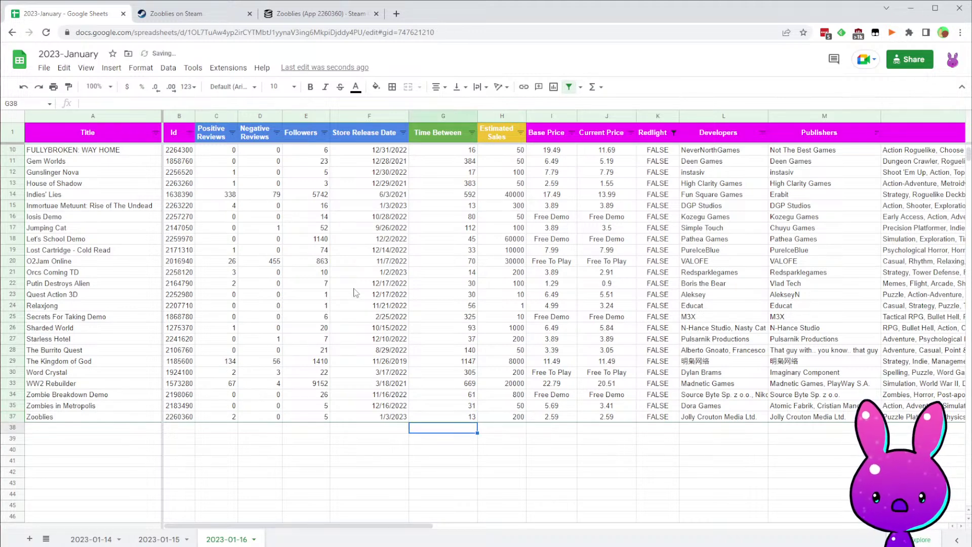